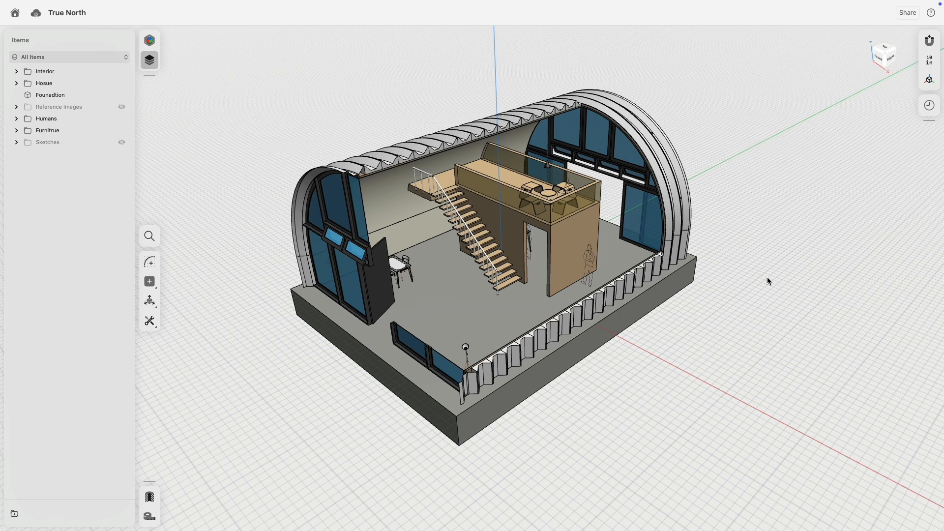
- Show the modelling history and insert a breakpoint right after the Roof Wall Profile step
mouse_move(752, 288)
right_down()
mouse_move(749, 230)
mouse_move(767, 283)
mouse_move(757, 296)
right_up()
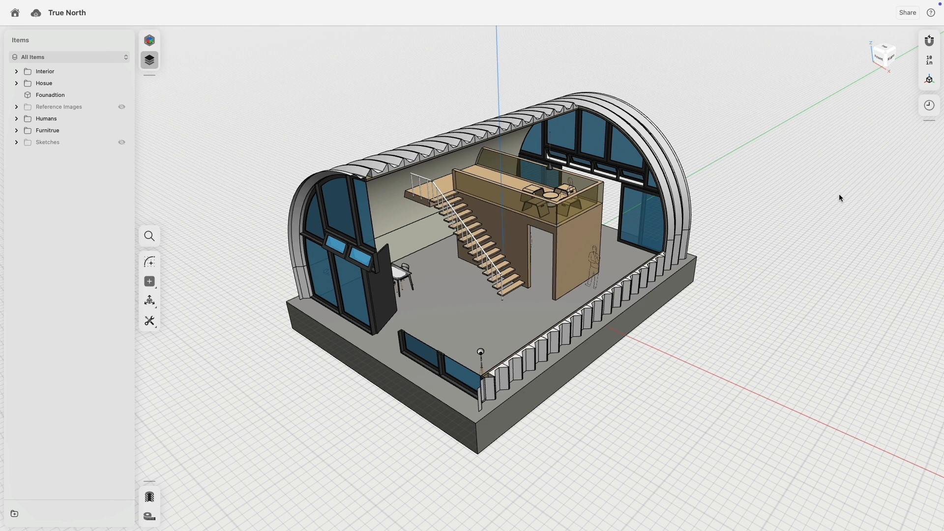
click(929, 105)
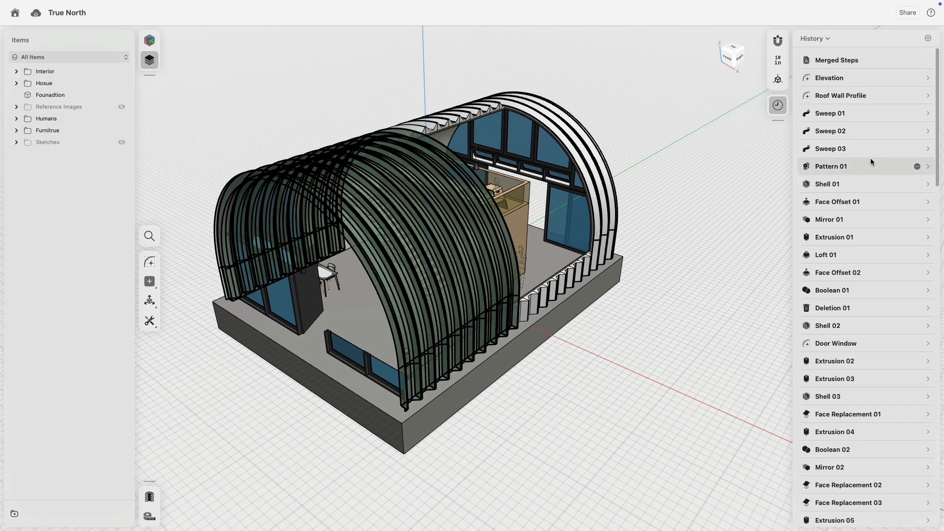
right_click(839, 103)
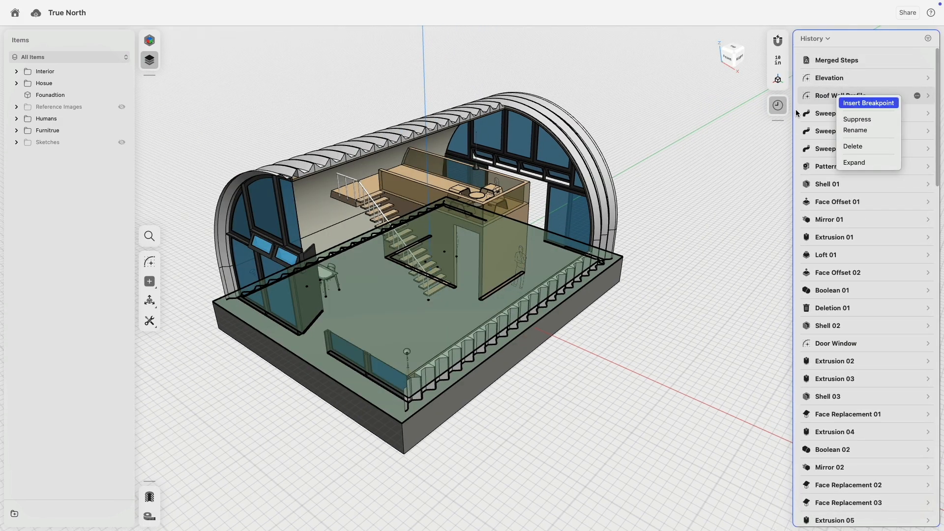
click(847, 106)
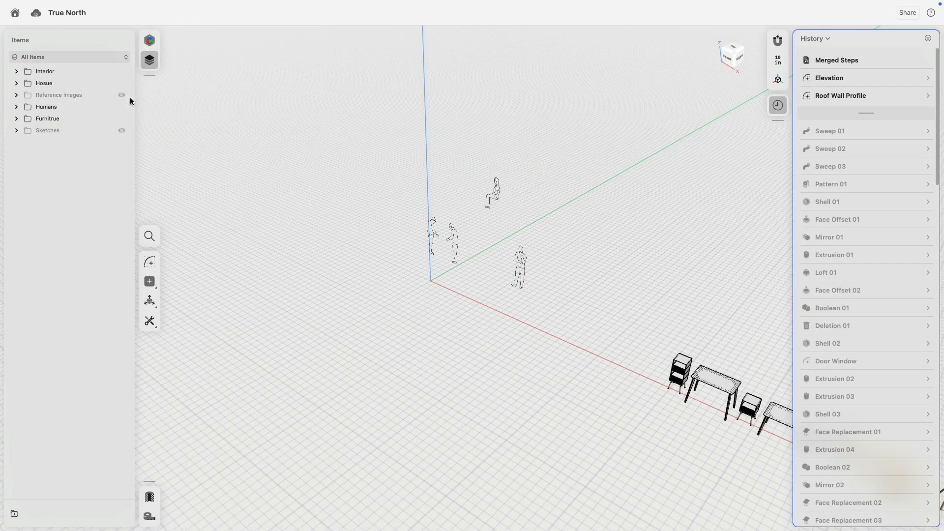
- Unhide the Reference Images and Sketches folders
click(121, 95)
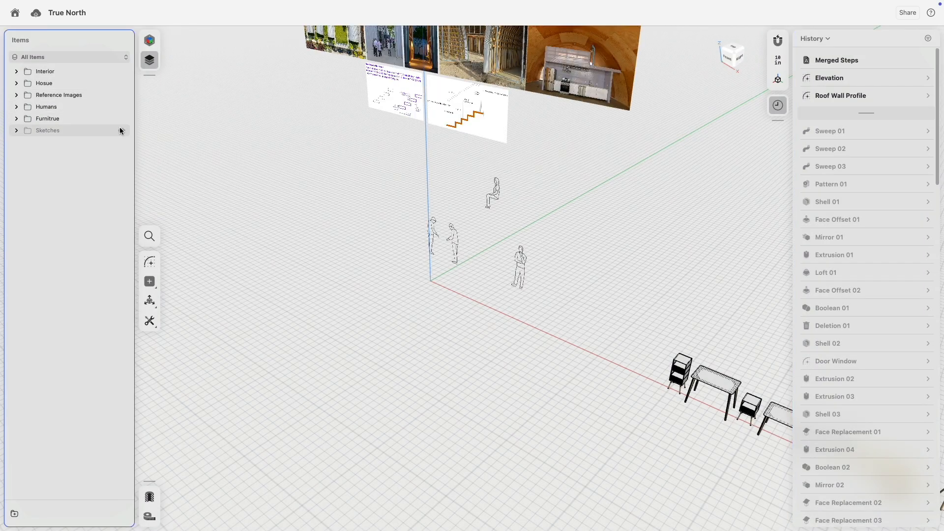
click(121, 131)
scroll(506, 188, down, 2)
right_drag(525, 190, 562, 152)
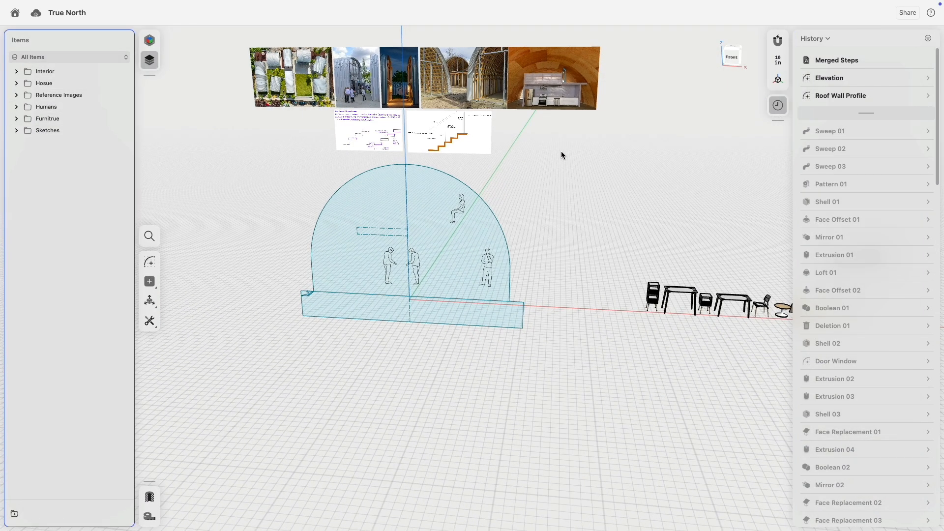
- Examine the elevation sketch, the human figures and the row of furniture and lamps beside it
middle_drag(562, 152, 629, 111)
scroll(549, 197, up, 5)
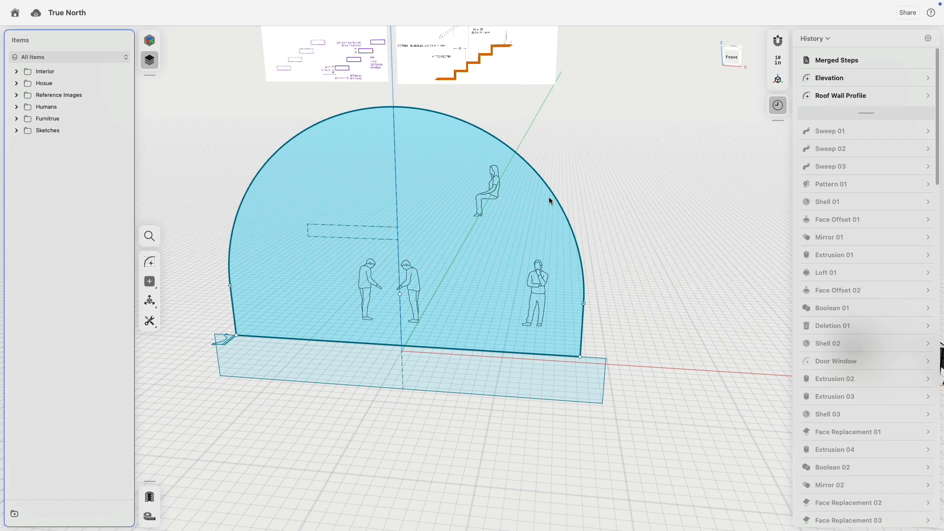
scroll(549, 197, down, 3)
middle_drag(659, 208, 426, 171)
scroll(603, 204, down, 3)
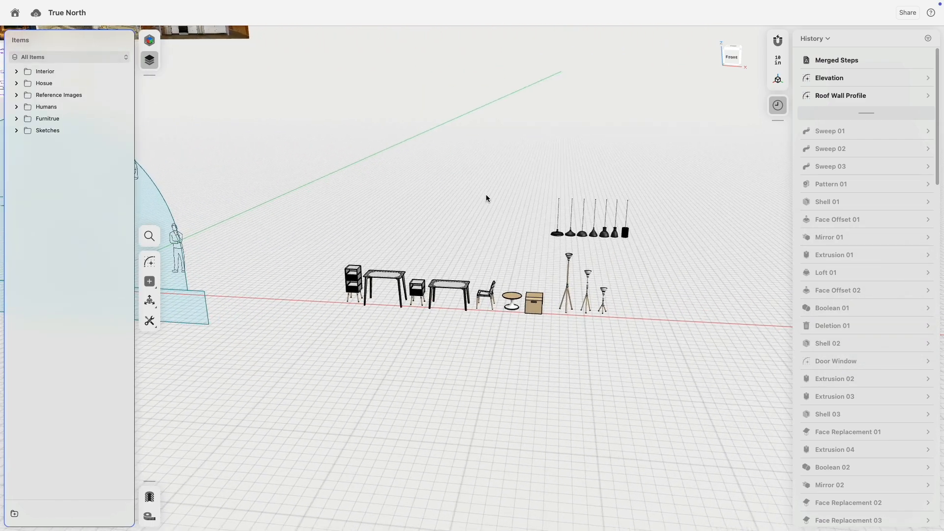
scroll(634, 209, up, 3)
middle_drag(502, 183, 571, 177)
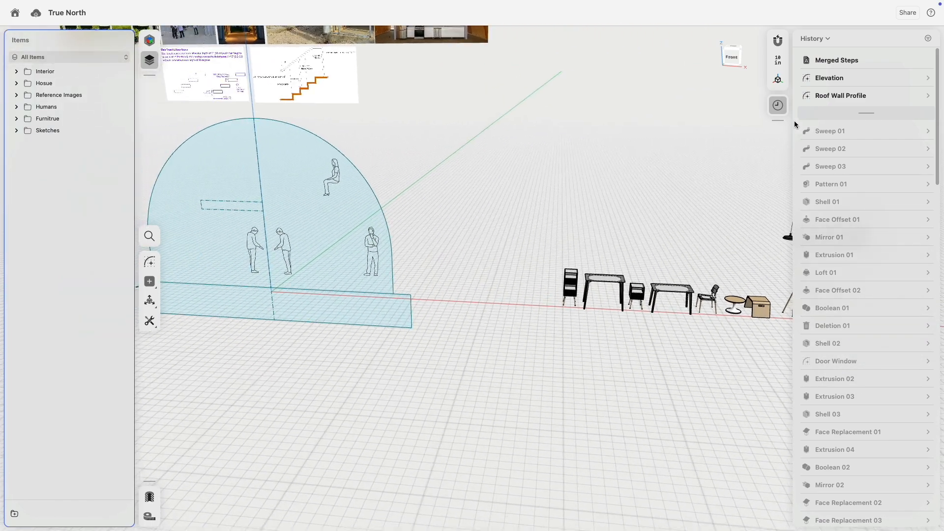
- Move the history breakpoint down to after Extrusion 03 and on to after Boolean 02, viewing the shell from both ends
drag(880, 114, 865, 396)
scroll(462, 210, down, 5)
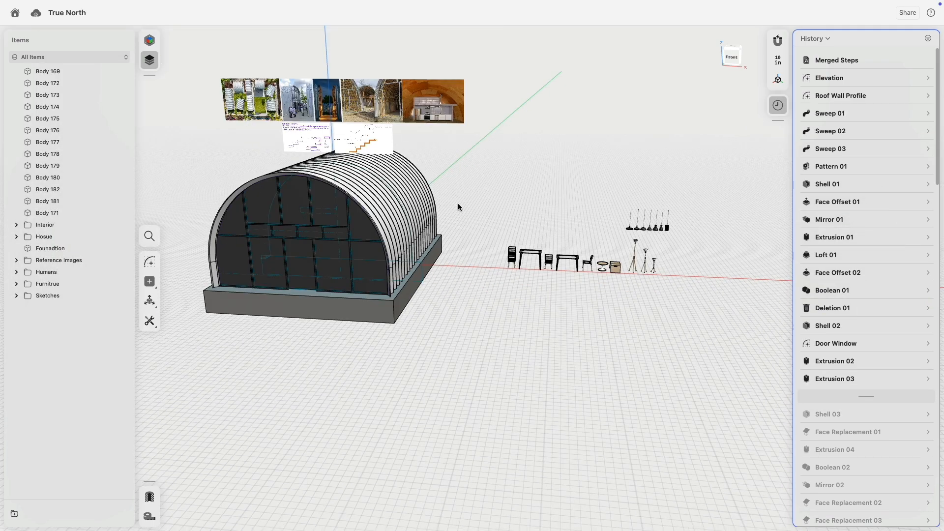
right_drag(460, 206, 713, 212)
drag(867, 396, 865, 469)
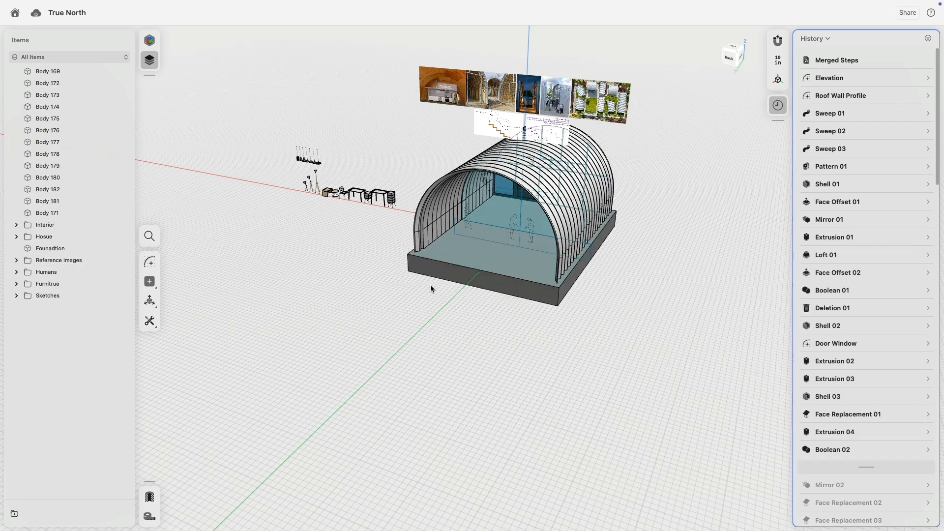
right_drag(430, 285, 530, 282)
middle_drag(530, 282, 593, 242)
- Examine the sectioned house with its staircase, loft and windows from several angles, alongside the later history steps
scroll(877, 378, down, 5)
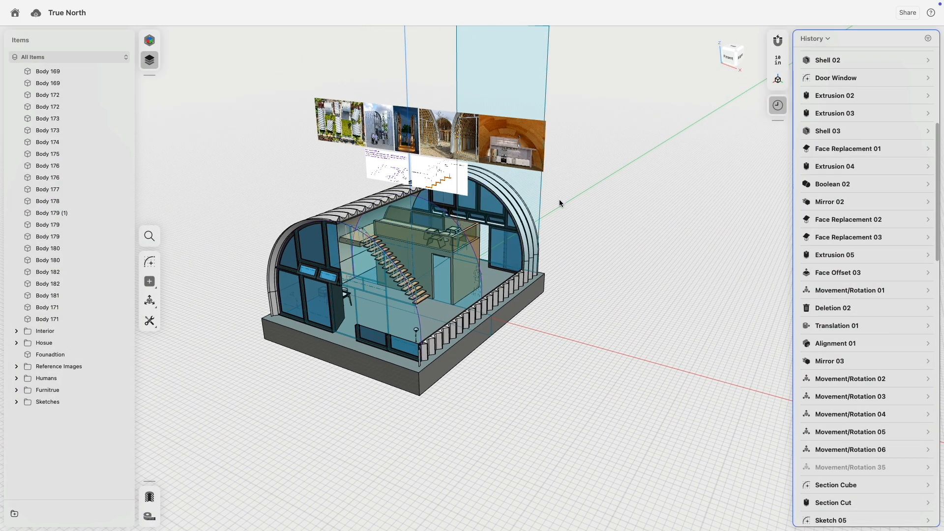
scroll(559, 199, up, 5)
middle_drag(559, 199, 736, 137)
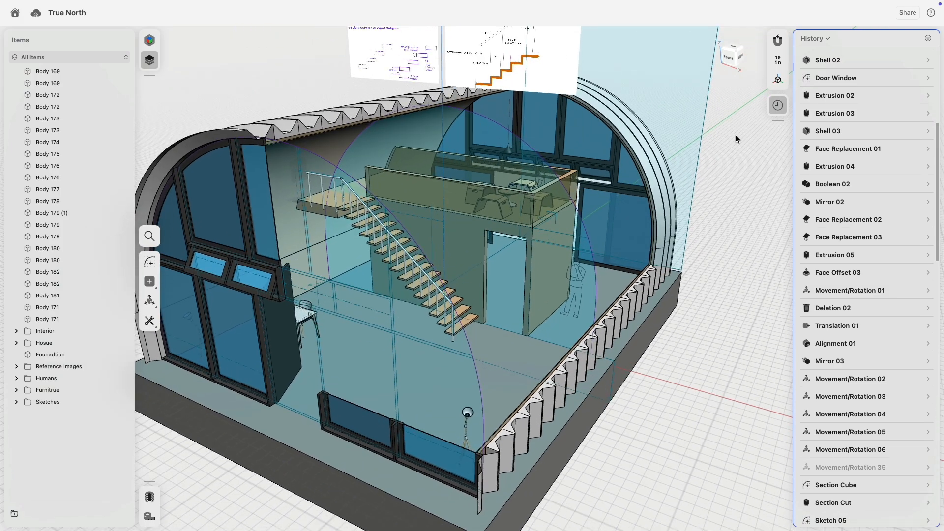
scroll(700, 183, down, 5)
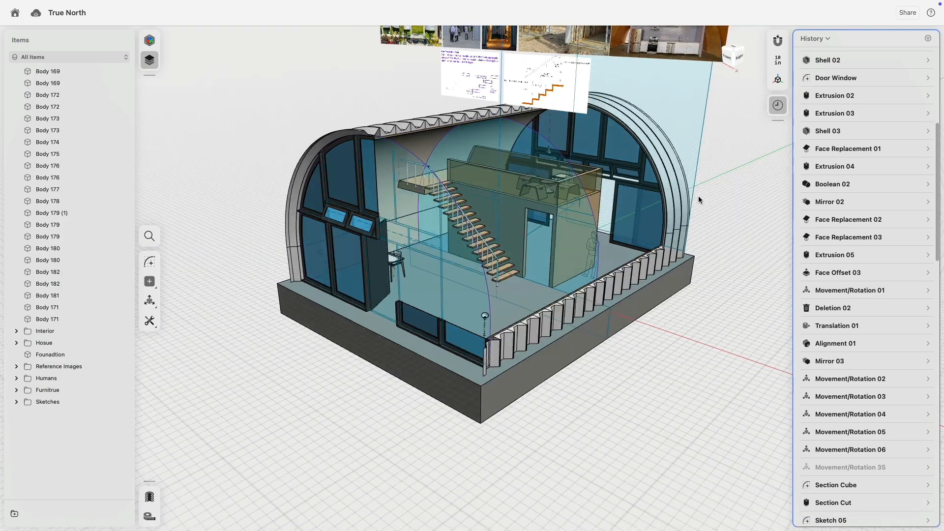
right_drag(699, 197, 680, 220)
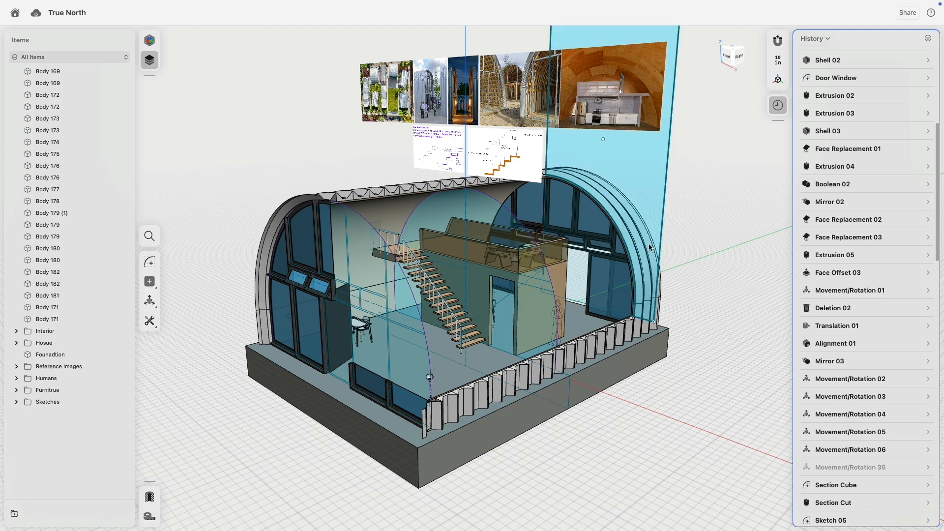
right_drag(651, 235, 599, 261)
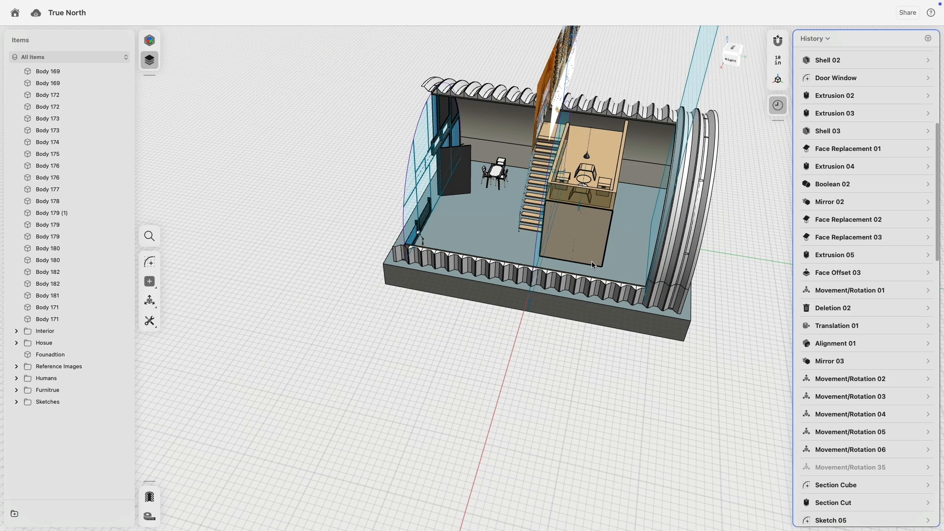
- Switch to the Visualization workspace and set the camera's field of view to 0°
click(150, 40)
click(66, 63)
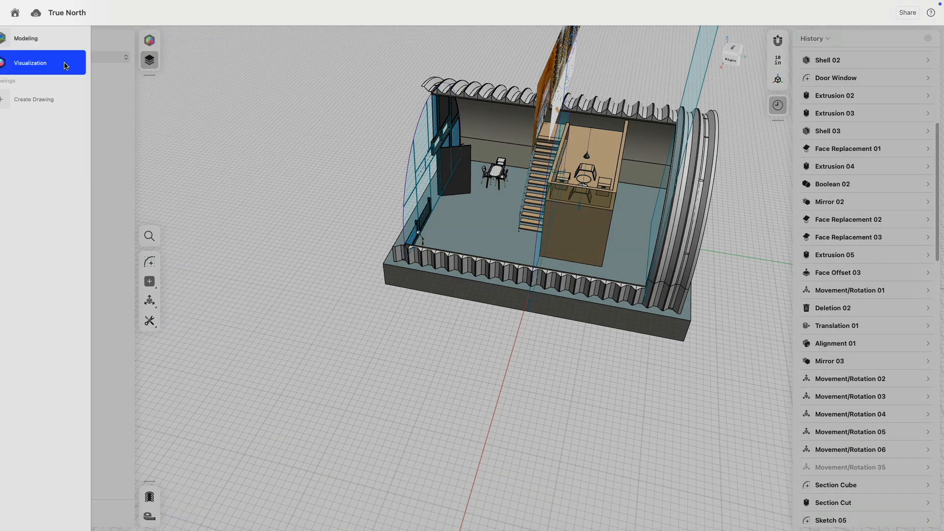
right_drag(385, 186, 440, 150)
scroll(440, 149, up, 5)
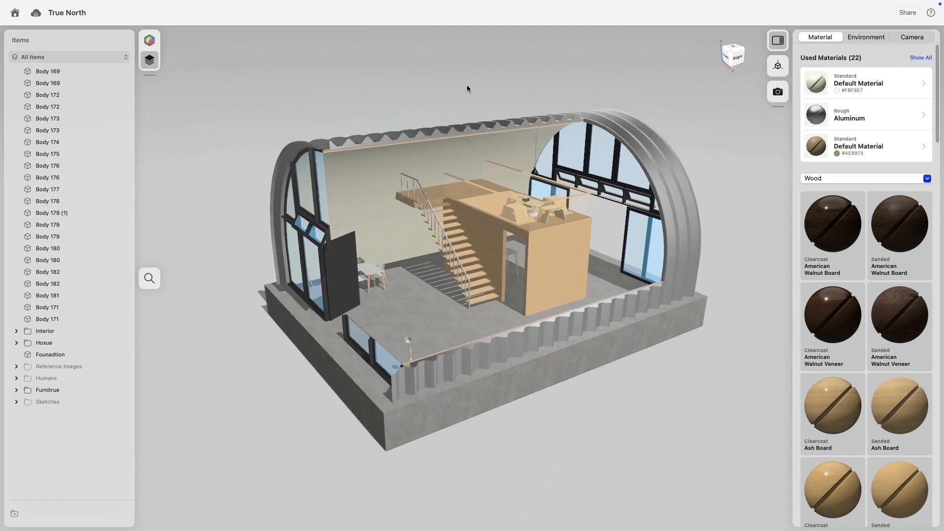
click(913, 37)
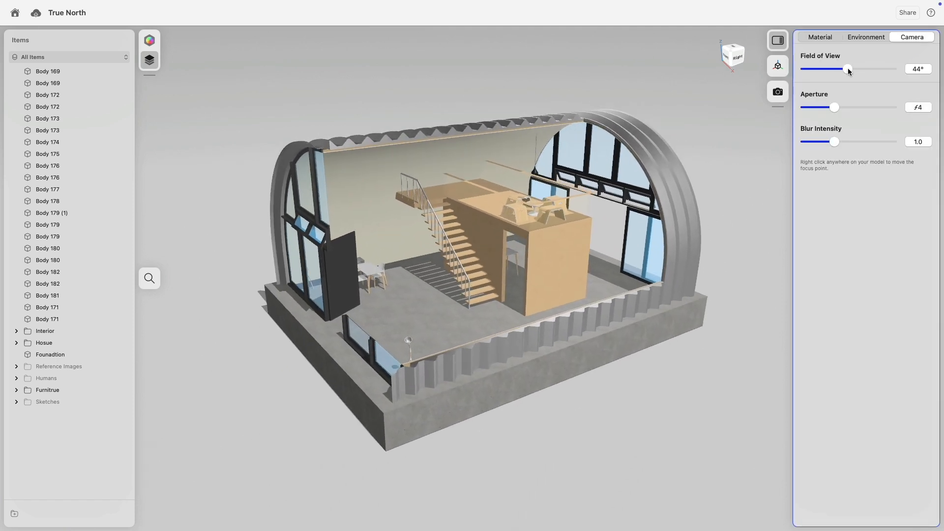
drag(848, 69, 798, 74)
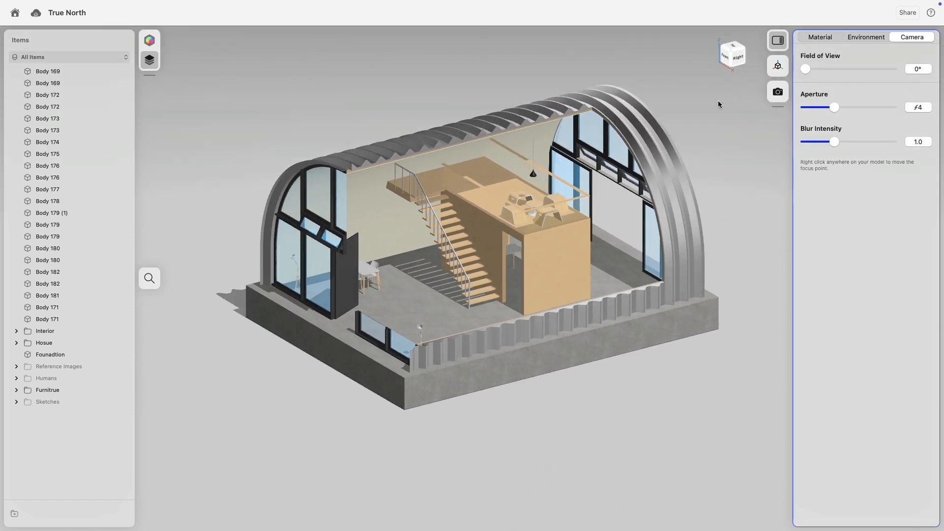
- View the rendered house from the front-right edge, the front, the upper corner and the right side
click(730, 57)
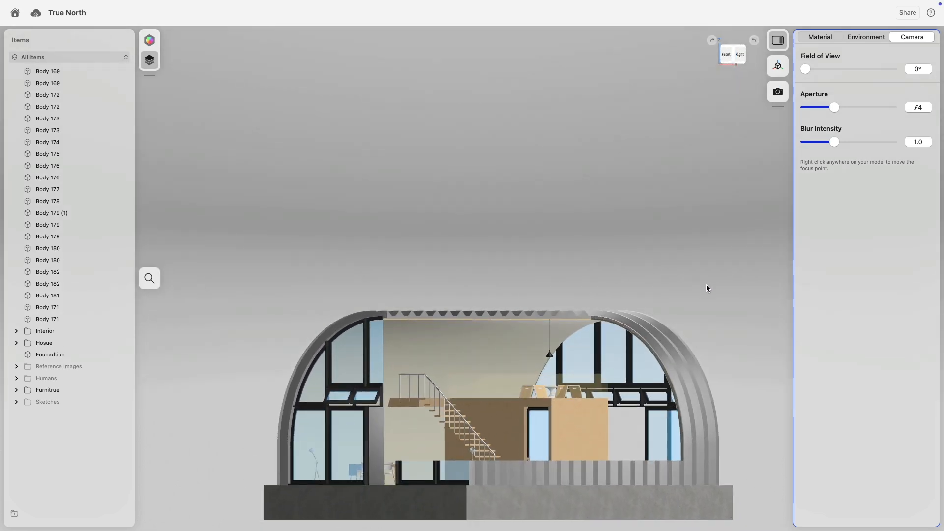
click(724, 58)
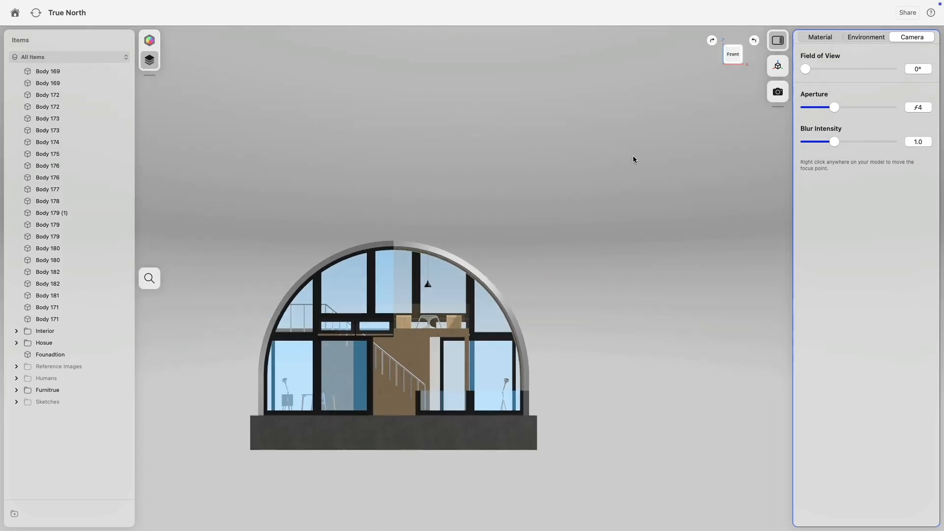
click(741, 48)
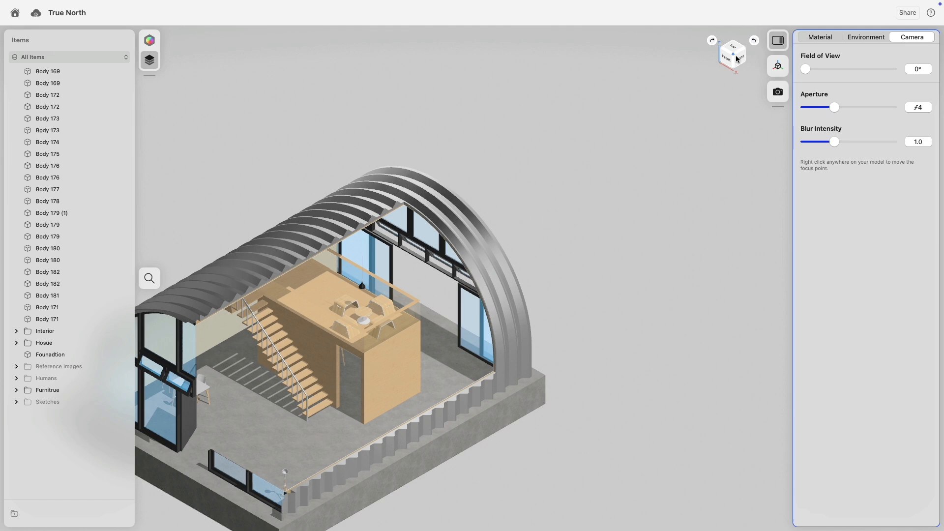
click(738, 58)
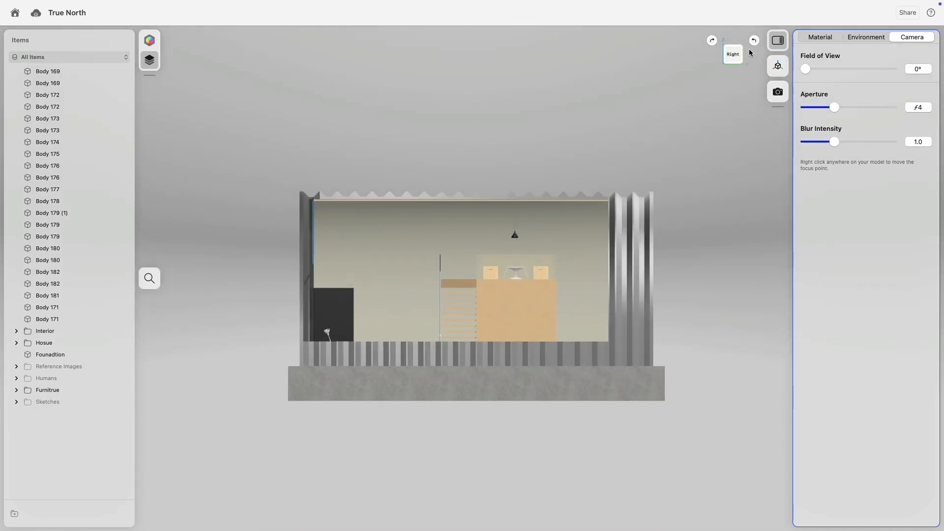
click(725, 46)
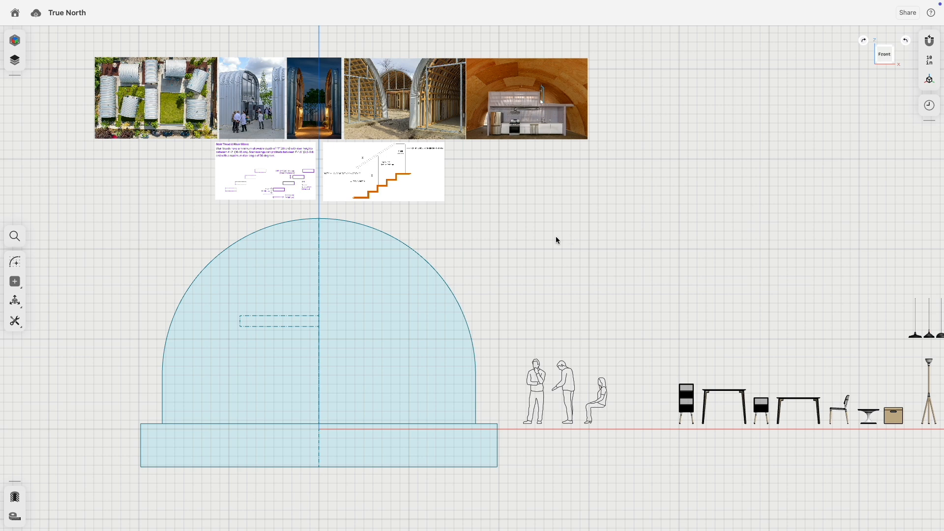
- Read the stair tread and riser size reference and the handrail diagram above the elevation sketch
scroll(298, 207, up, 5)
scroll(296, 227, up, 5)
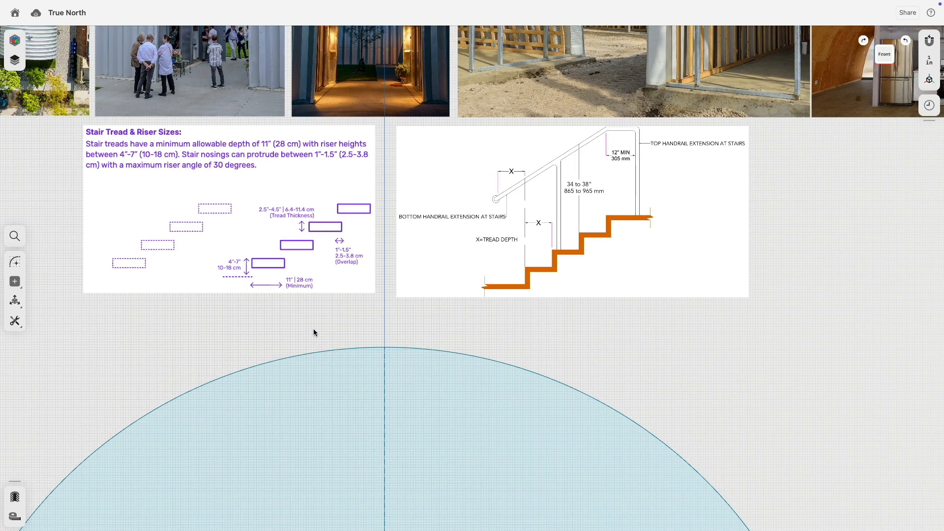
scroll(343, 315, down, 5)
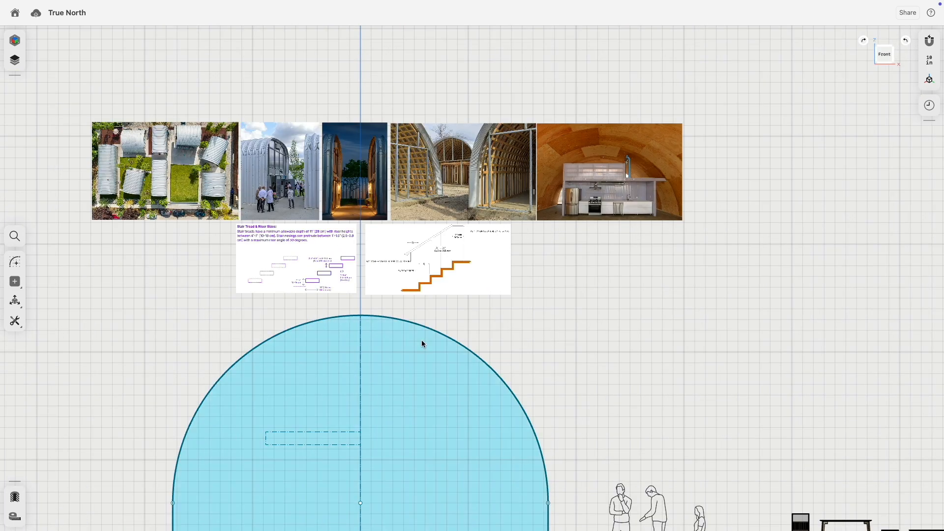
- Inspect the elevation sketch's dimensions for the lower and upper storey heights and the dashed floor rectangle, and leave the sketch
middle_drag(486, 342, 516, 135)
right_drag(549, 169, 591, 199)
middle_drag(580, 203, 608, 162)
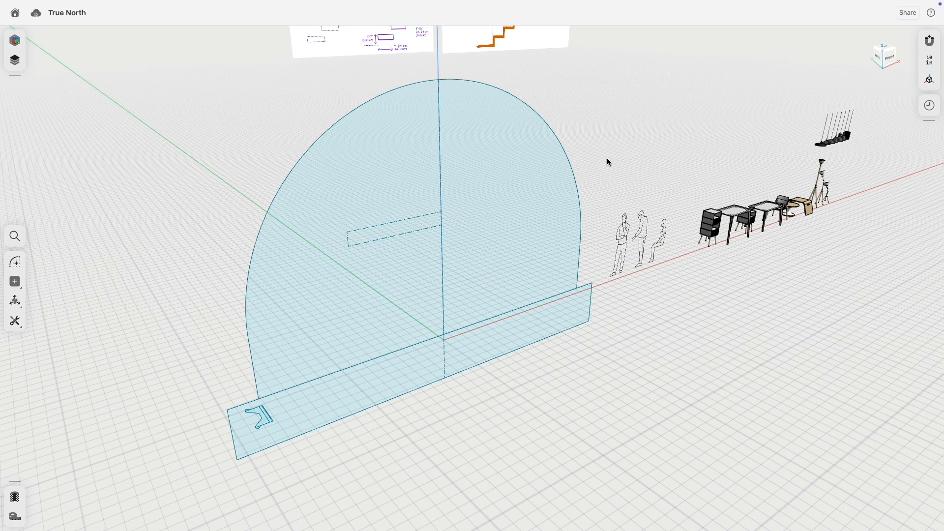
click(415, 217)
click(441, 236)
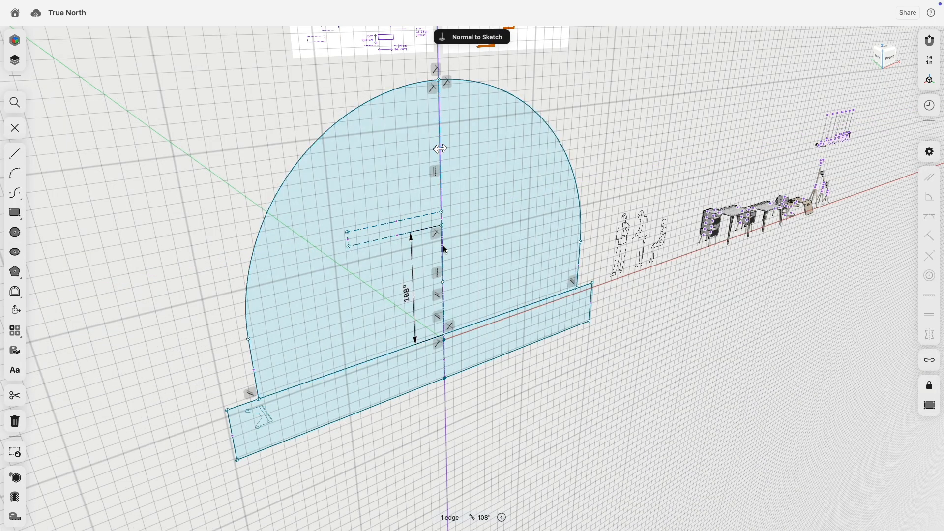
click(441, 182)
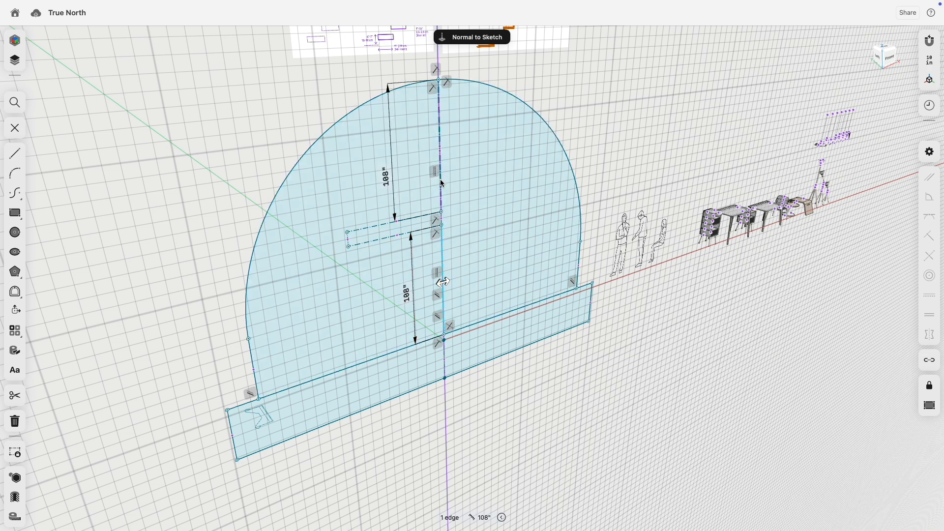
click(366, 243)
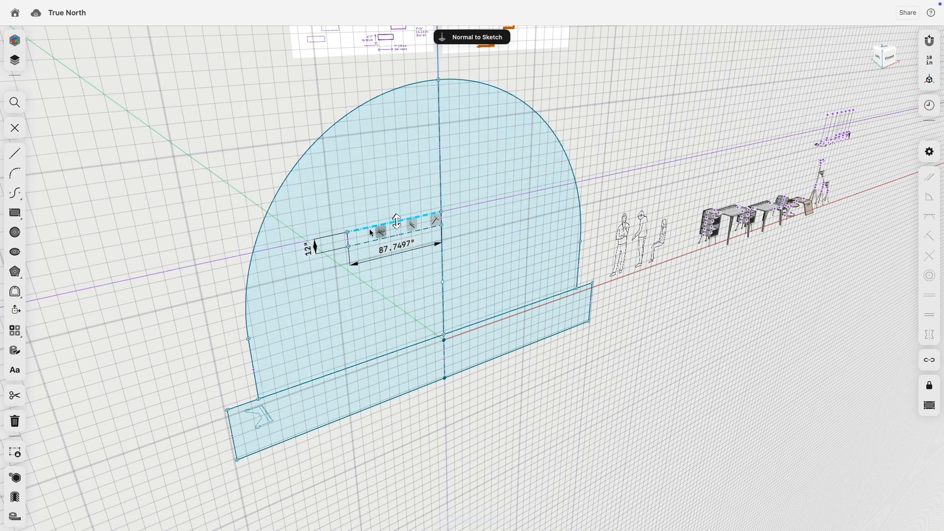
click(350, 243)
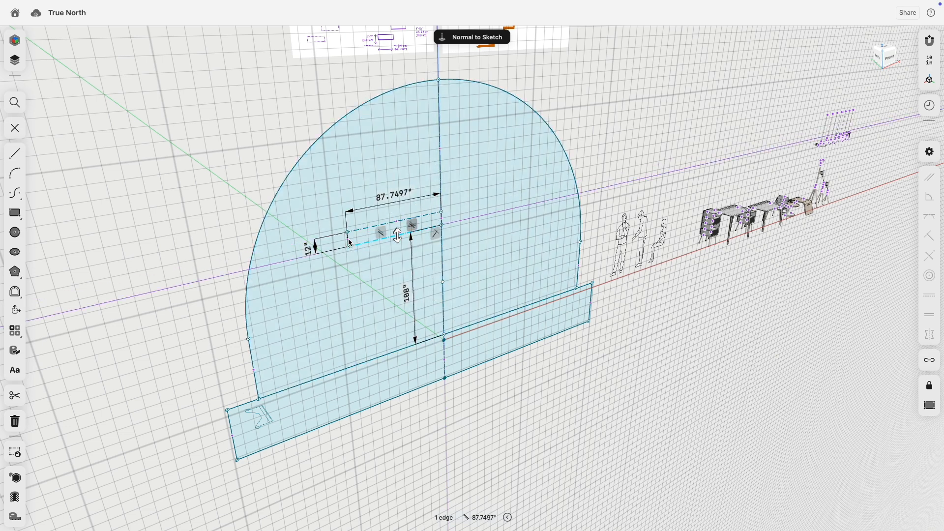
click(171, 249)
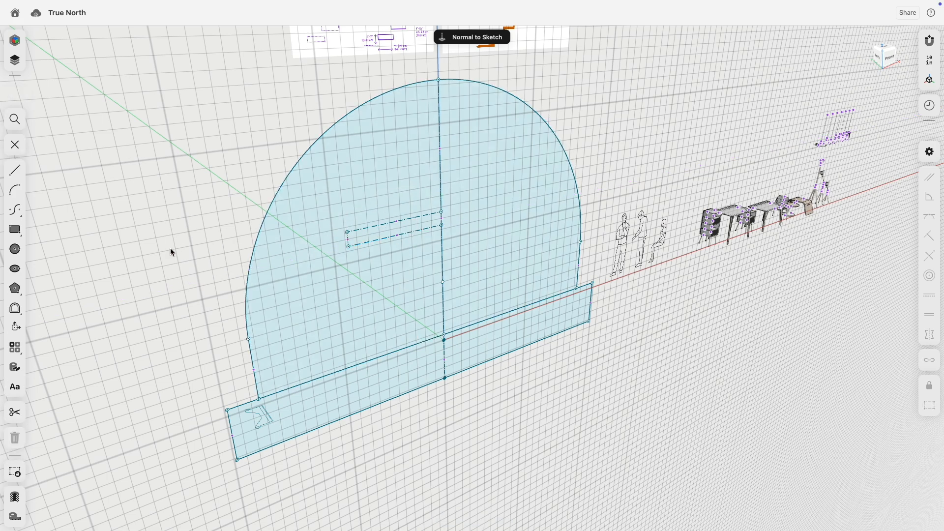
click(15, 145)
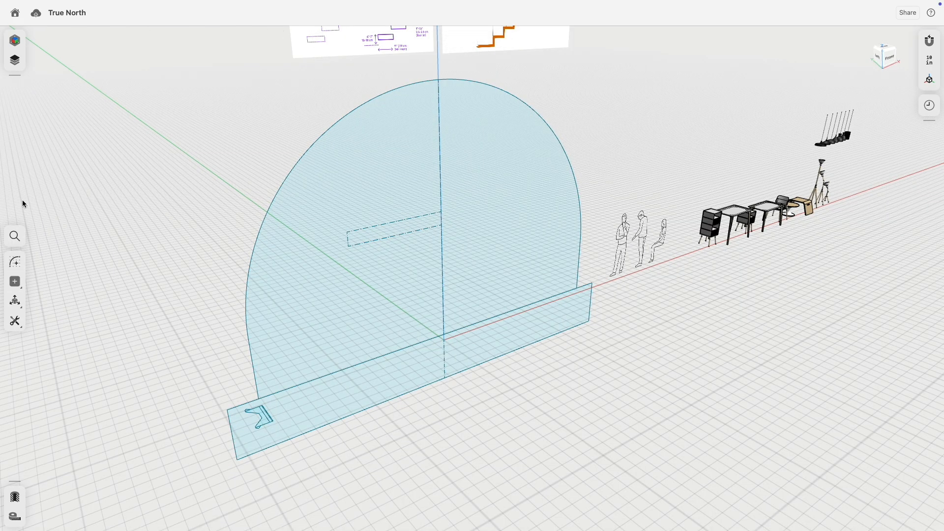
- Examine the small horizontal profile sketch near the arch's base corner and the reference images behind the elevation
scroll(205, 430, up, 1)
scroll(245, 424, up, 5)
right_drag(282, 418, 283, 432)
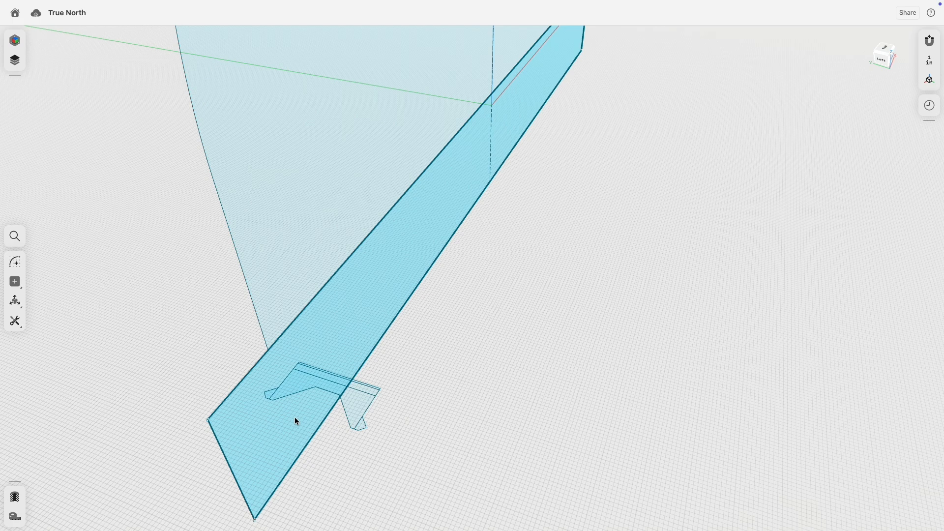
scroll(295, 417, down, 10)
right_drag(294, 417, 253, 294)
scroll(277, 209, up, 5)
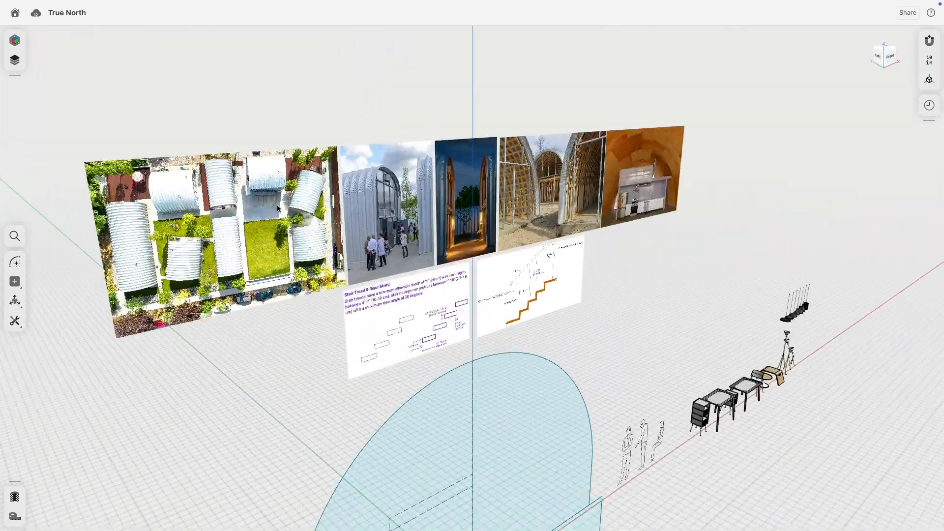
scroll(278, 208, up, 3)
scroll(313, 391, down, 5)
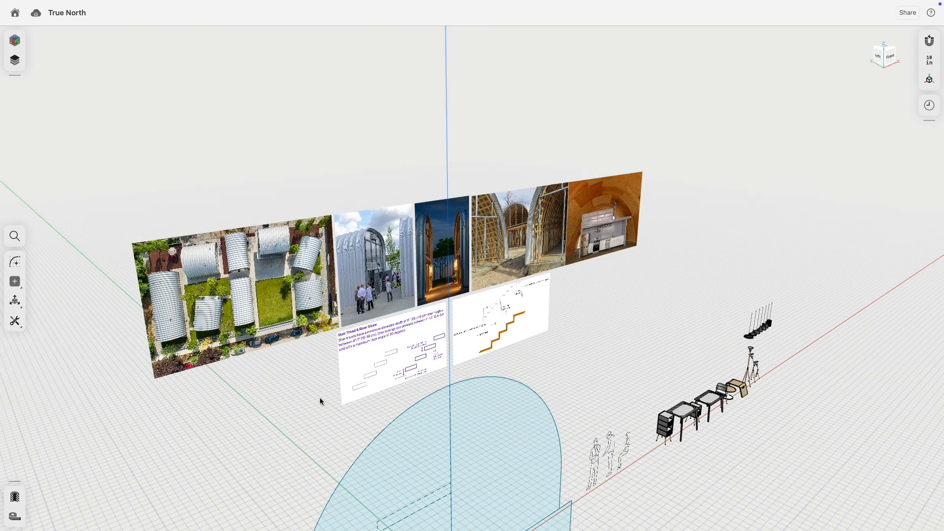
- Look over the human silhouettes, furniture, floor lamps and pendant lamps lined up beside the arch
middle_drag(370, 398, 177, 199)
middle_drag(407, 355, 402, 269)
scroll(403, 269, up, 4)
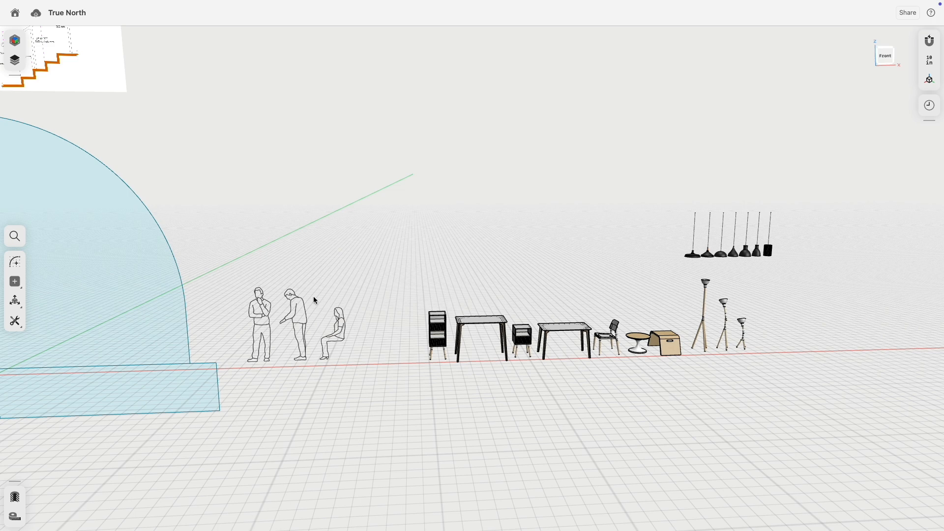
scroll(297, 311, up, 3)
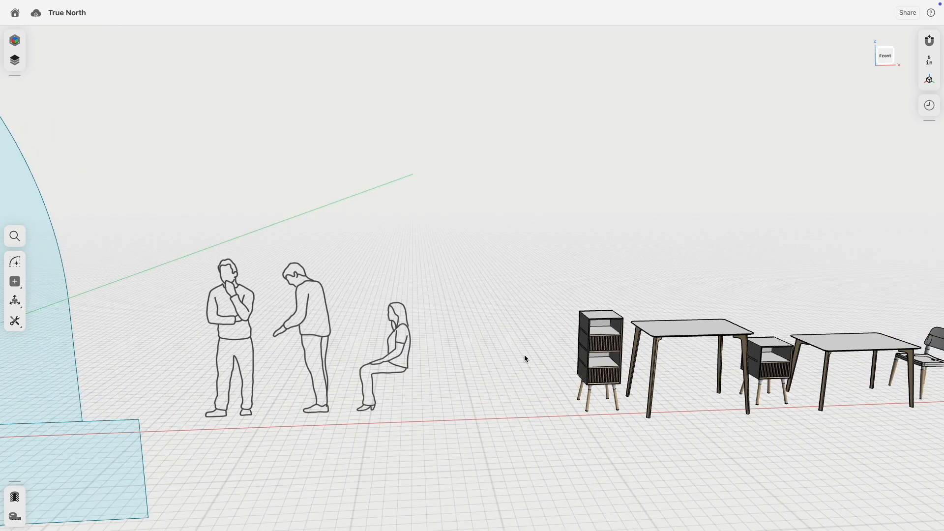
middle_drag(525, 355, 182, 352)
middle_drag(531, 290, 387, 288)
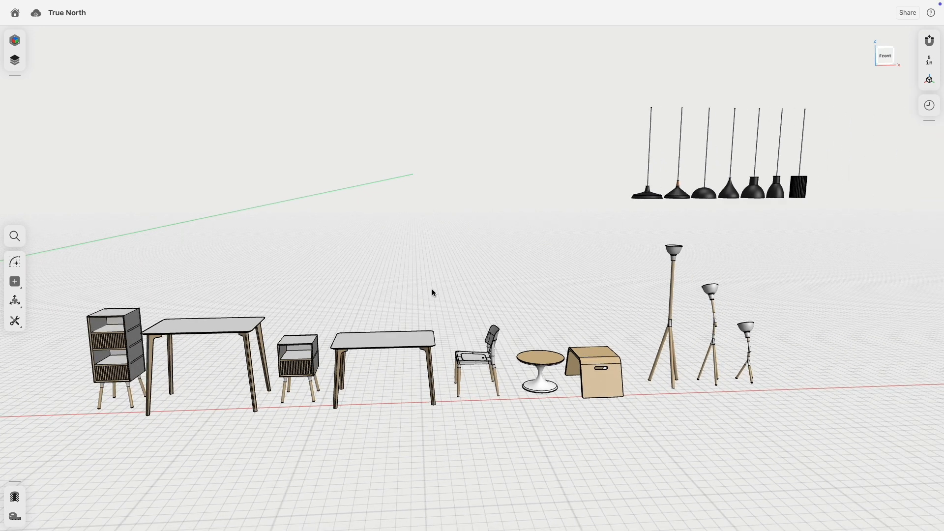
scroll(432, 288, down, 2)
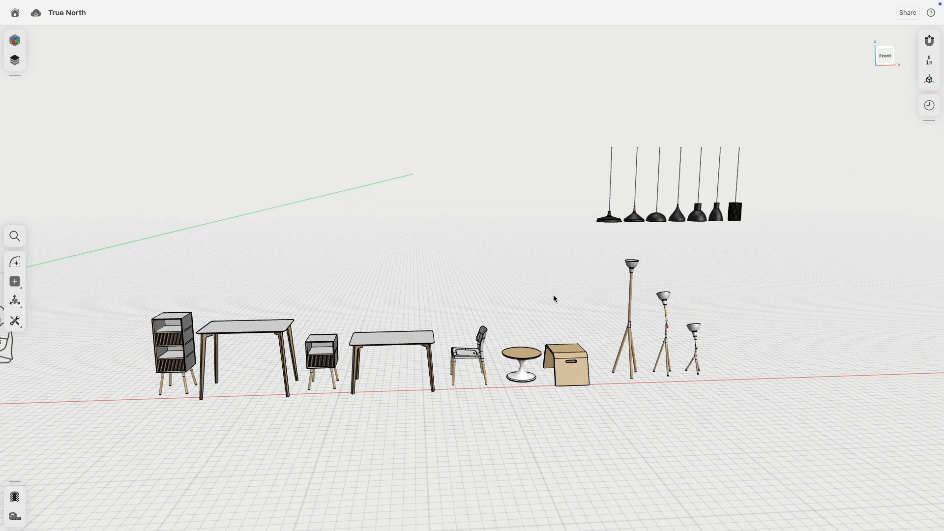
middle_drag(554, 294, 377, 297)
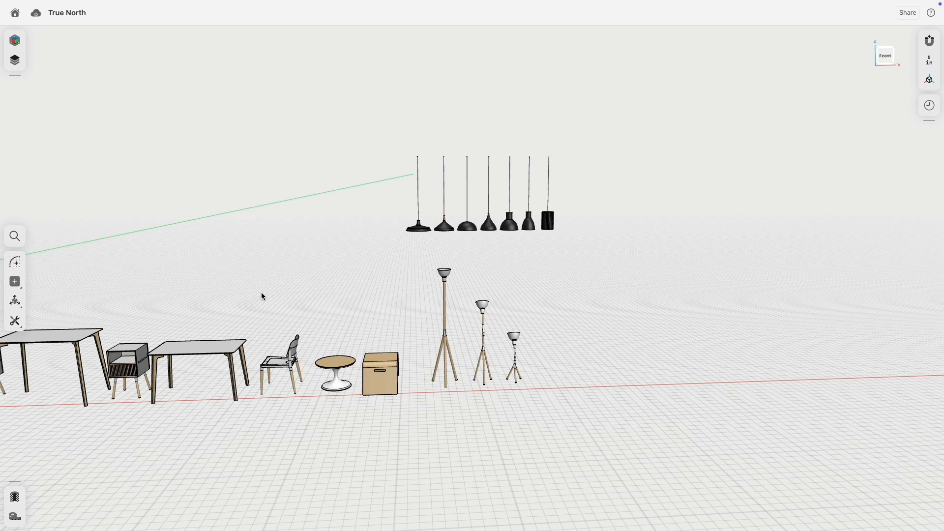
scroll(263, 295, down, 2)
shift+middle_drag(295, 276, 474, 280)
scroll(475, 280, down, 1)
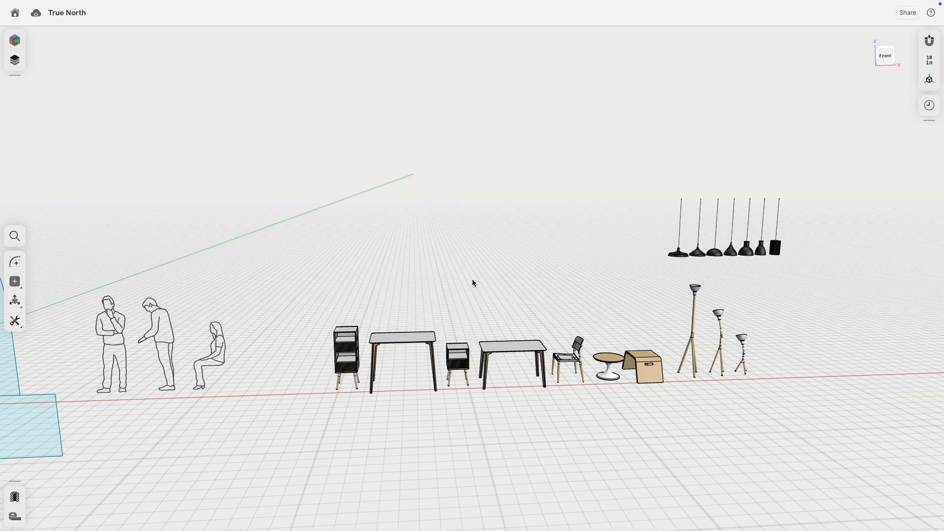
- Hide the Furnitrue and Humans folders, keeping the reference images and sketches visible
scroll(261, 209, down, 2)
middle_drag(279, 213, 484, 185)
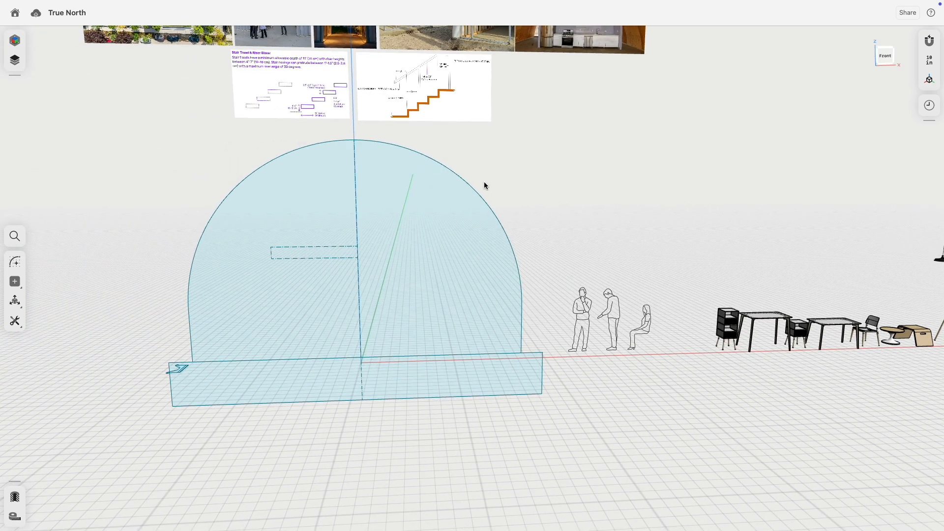
click(14, 59)
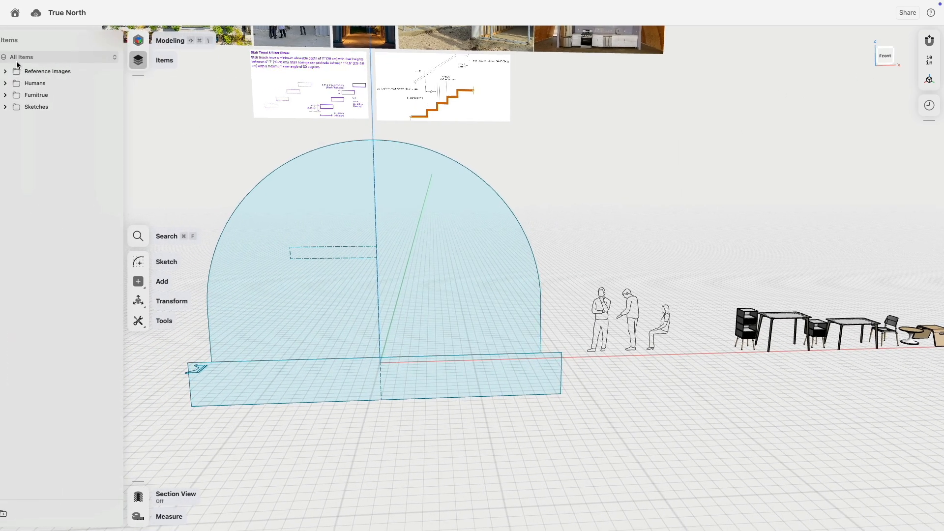
click(123, 98)
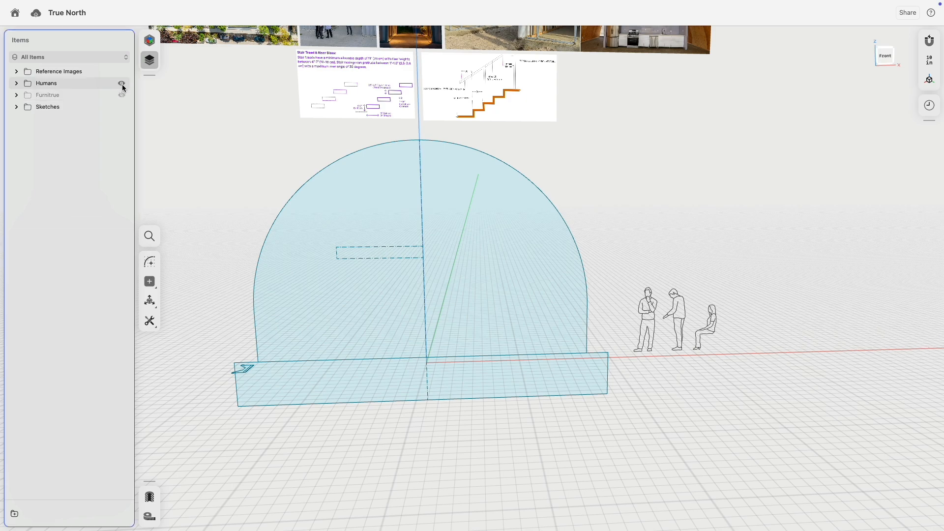
click(122, 84)
- Open the horizontal profile sketch near the arch's base corner and examine its shape close up from above
middle_drag(483, 145, 593, 181)
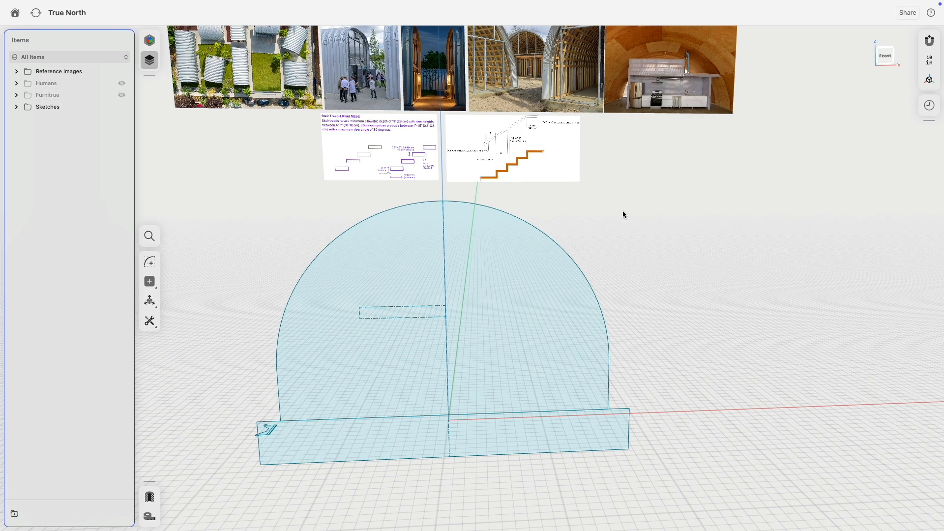
scroll(623, 211, down, 3)
middle_drag(622, 212, 649, 229)
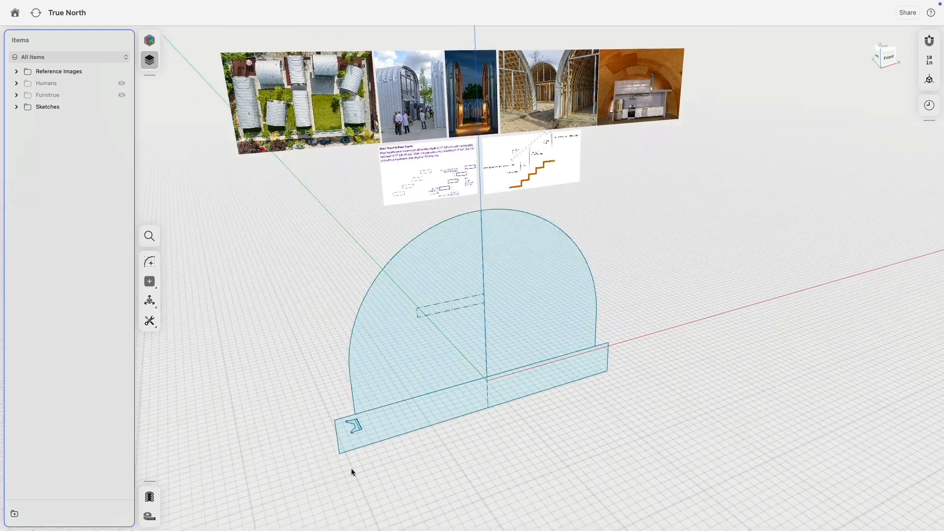
scroll(347, 423, up, 10)
double_click(440, 421)
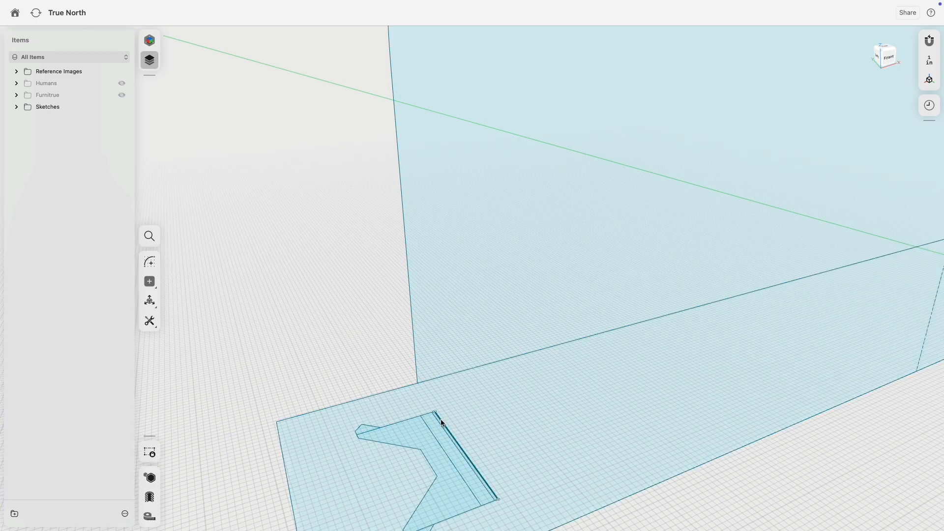
middle_drag(343, 352, 345, 238)
mouse_move(345, 238)
right_down()
mouse_move(392, 287)
mouse_move(495, 255)
right_up()
scroll(522, 205, up, 5)
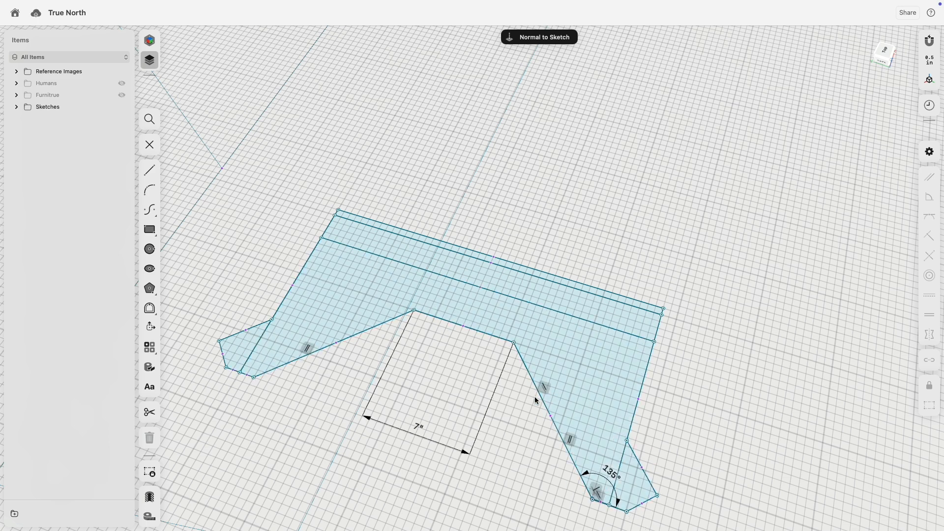
- Highlight the profile's large legged region, middle strip and thin outer strip one after another, and clear the selection
click(338, 323)
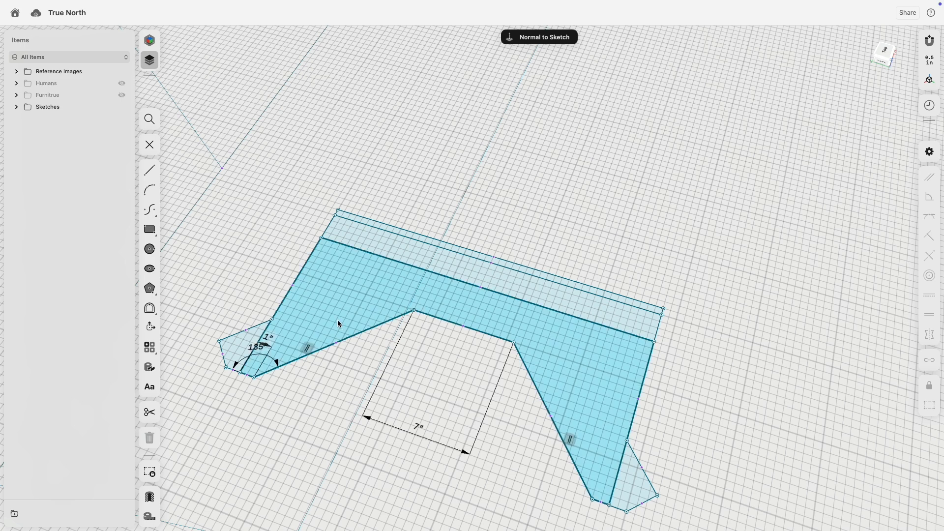
key(e)
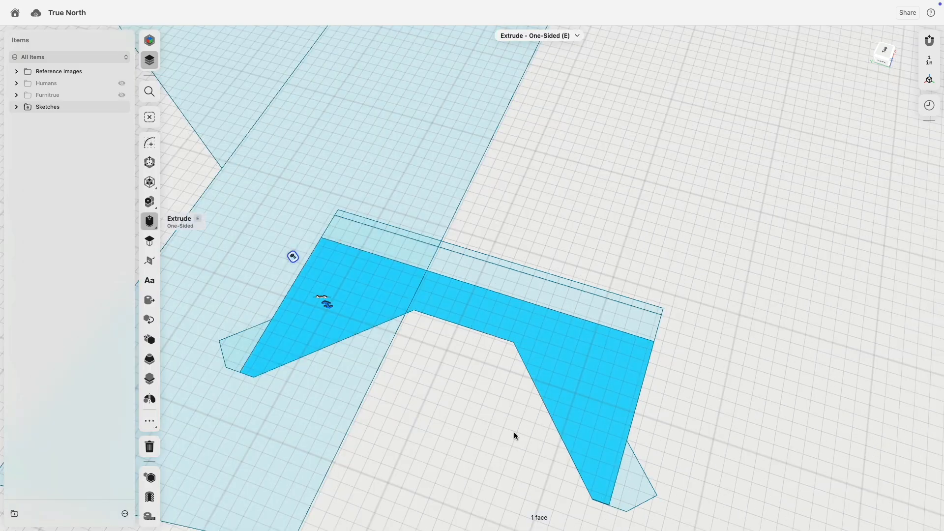
click(468, 274)
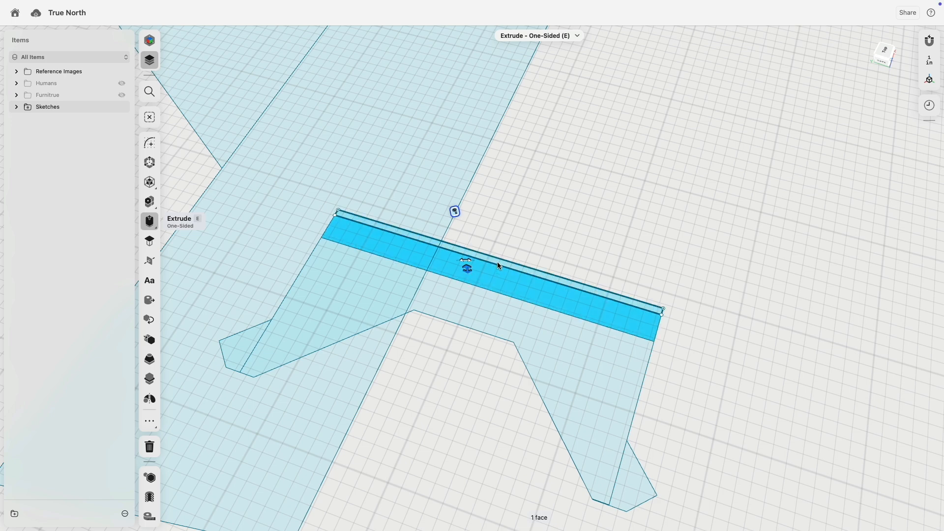
scroll(497, 261, up, 5)
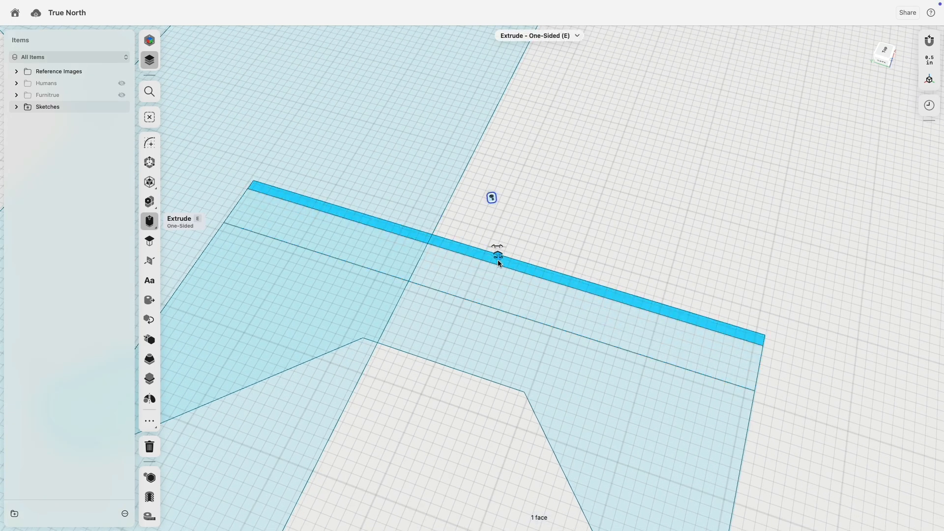
scroll(498, 260, down, 3)
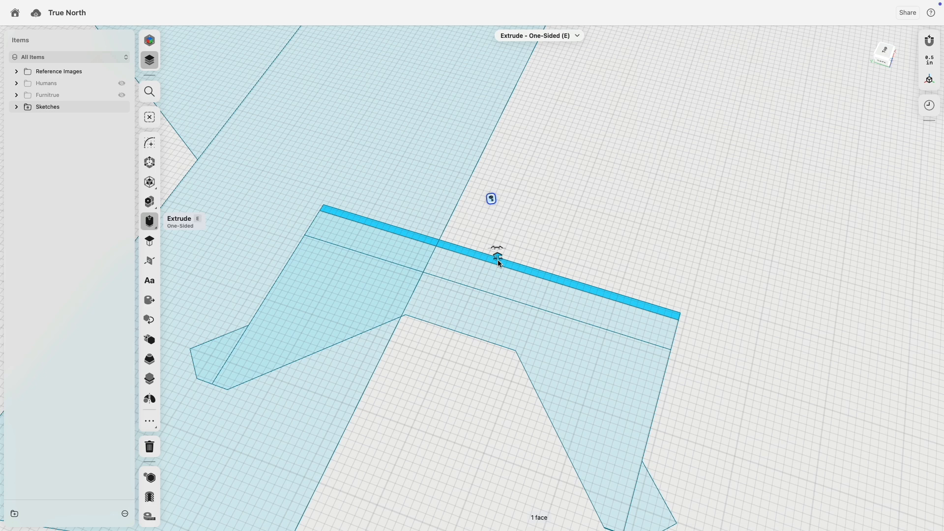
click(538, 246)
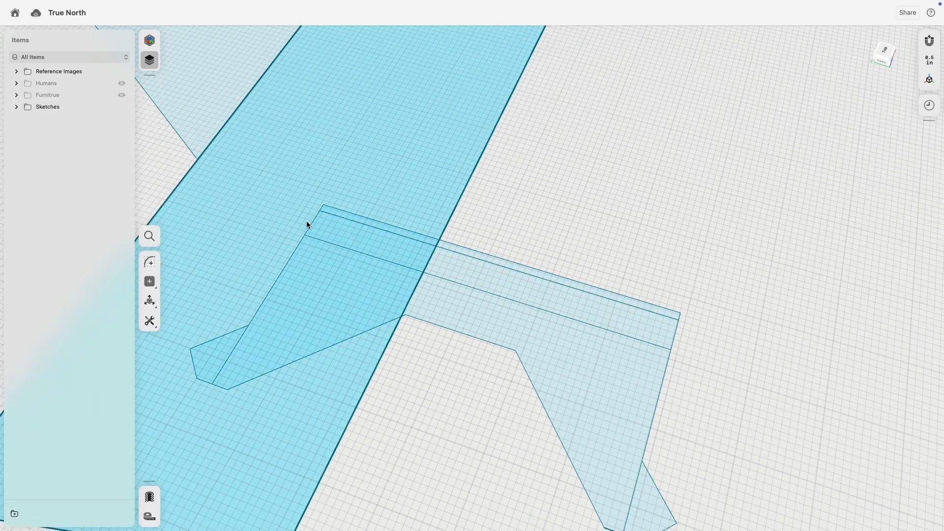
- Inspect the dimensions of the profile's side edge, strip thicknesses and inner offset, and leave the sketch
click(310, 226)
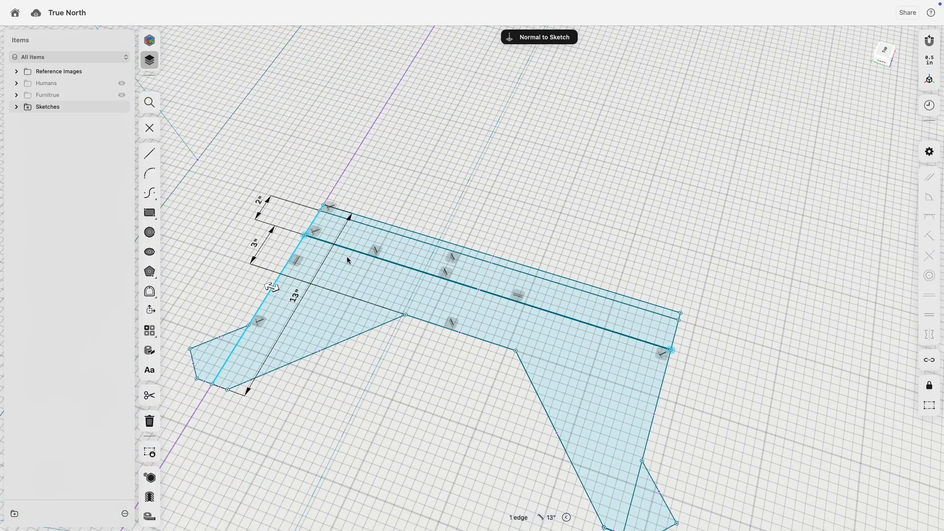
click(354, 222)
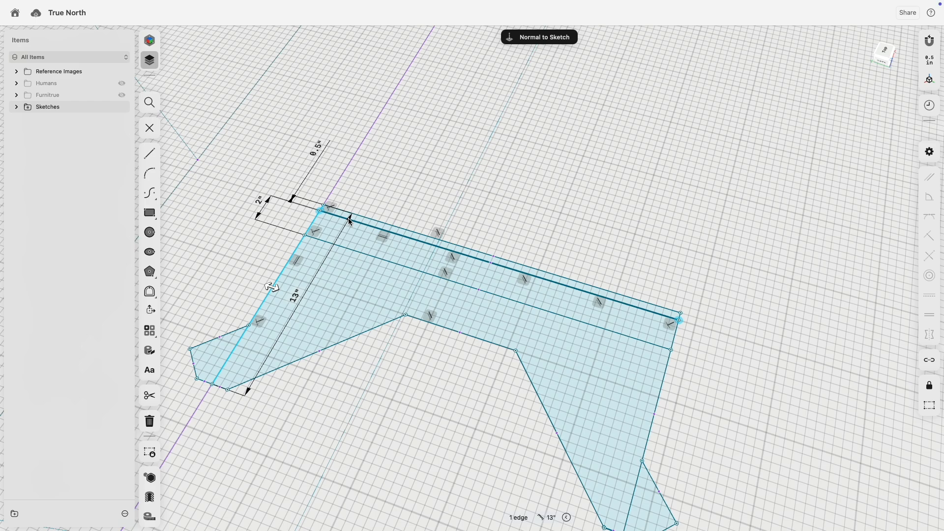
scroll(353, 235, down, 3)
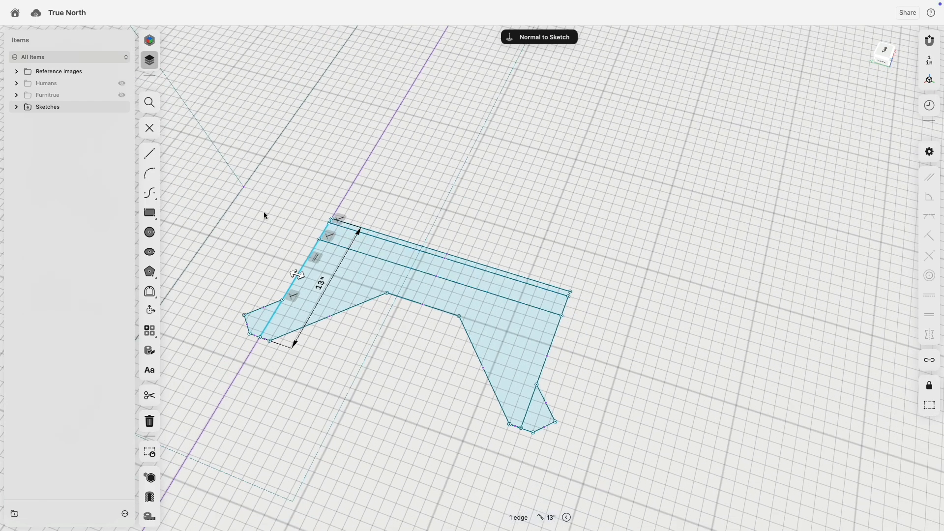
scroll(263, 214, down, 5)
middle_drag(261, 212, 374, 231)
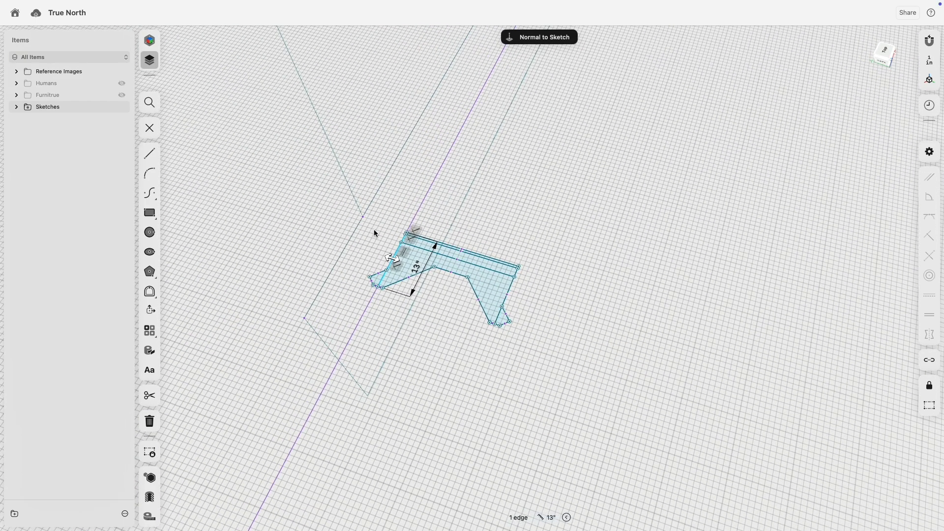
scroll(374, 229, down, 5)
mouse_move(374, 229)
right_down()
mouse_move(465, 189)
mouse_move(539, 272)
mouse_move(316, 156)
right_up()
click(539, 271)
click(148, 145)
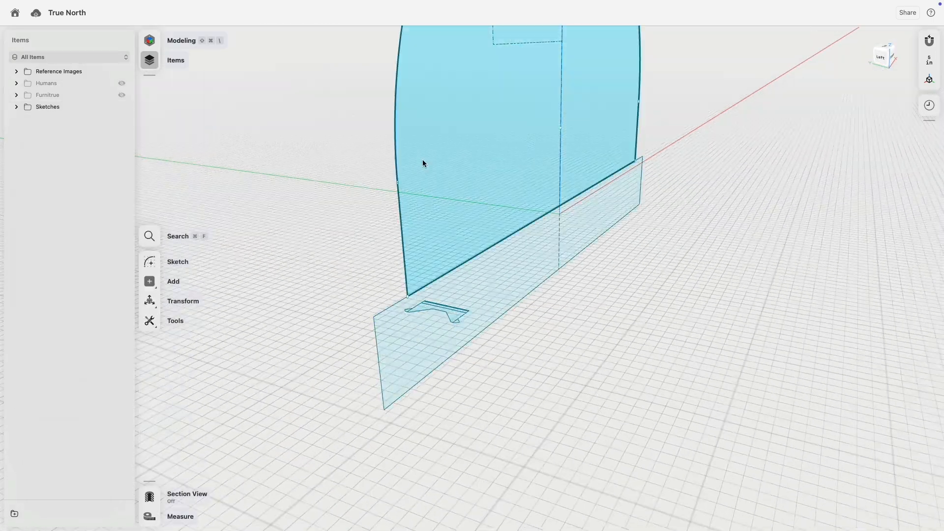
- Select the entire connected profile outline and move it so its outer corner snaps to the arch's base corner
click(421, 159)
right_drag(421, 158, 321, 215)
click(362, 253)
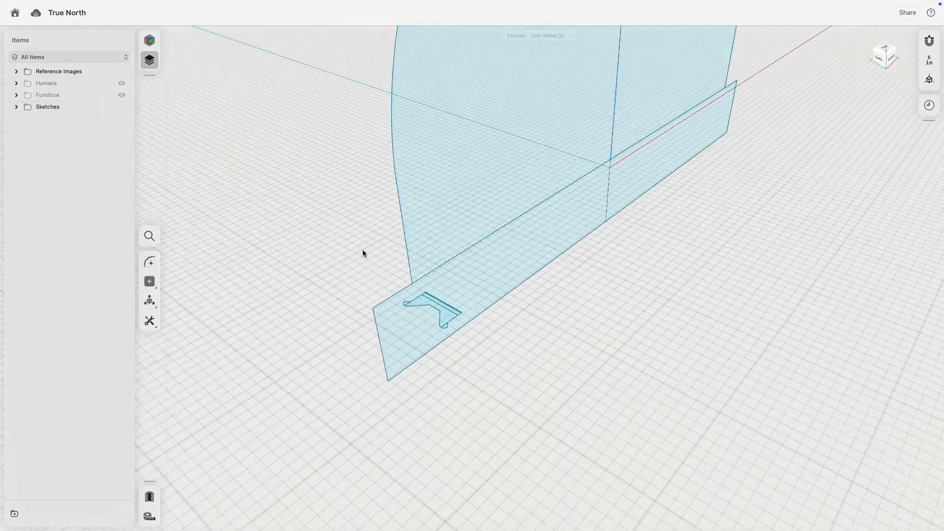
scroll(403, 287, up, 5)
scroll(404, 284, up, 5)
right_drag(419, 329, 451, 351)
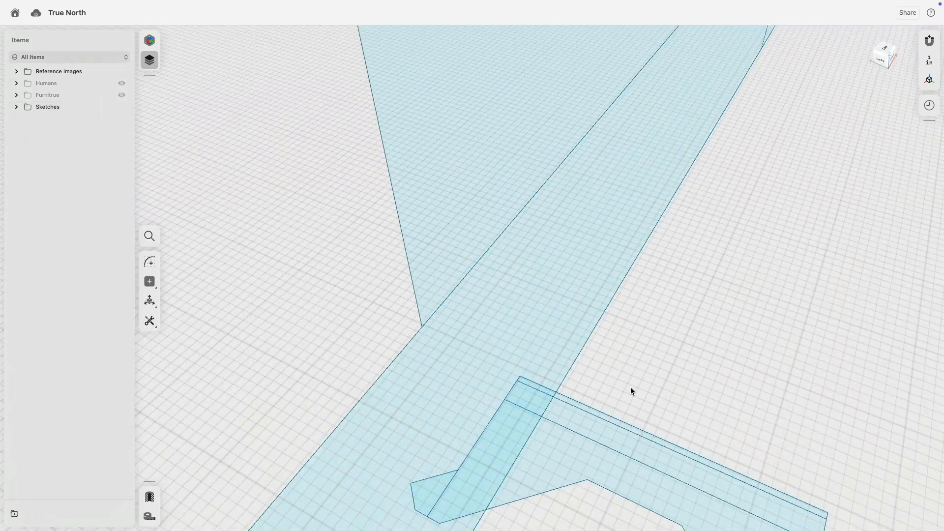
middle_drag(630, 388, 546, 291)
click(512, 316)
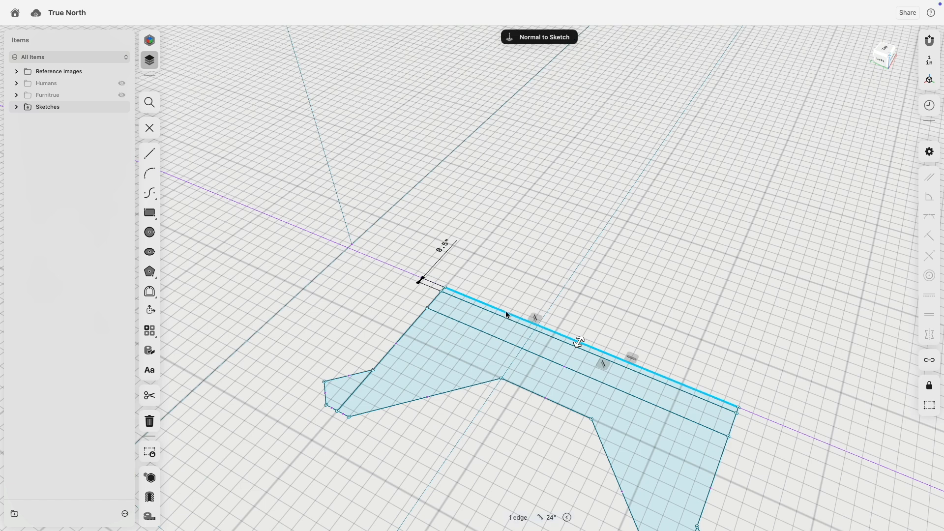
double_click(506, 311)
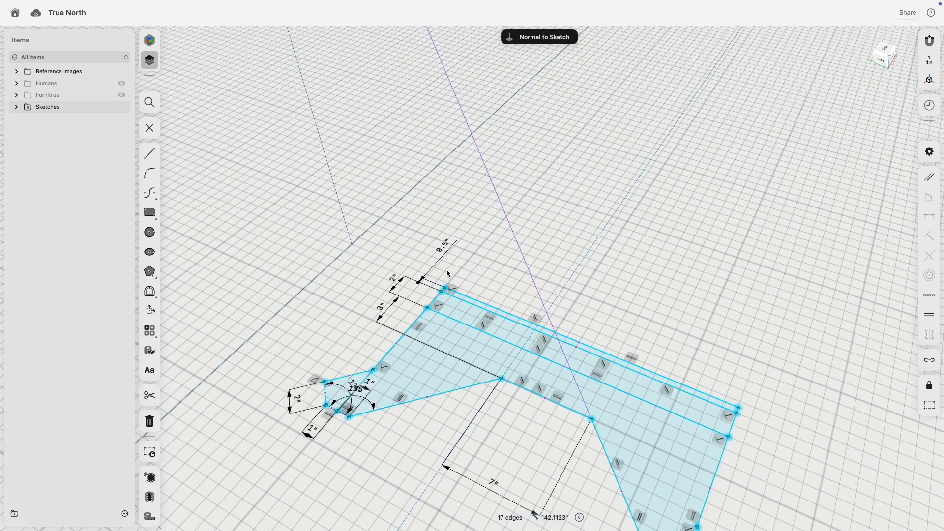
mouse_move(445, 289)
mouse_down()
mouse_move(476, 265)
mouse_move(399, 280)
mouse_move(338, 240)
mouse_up()
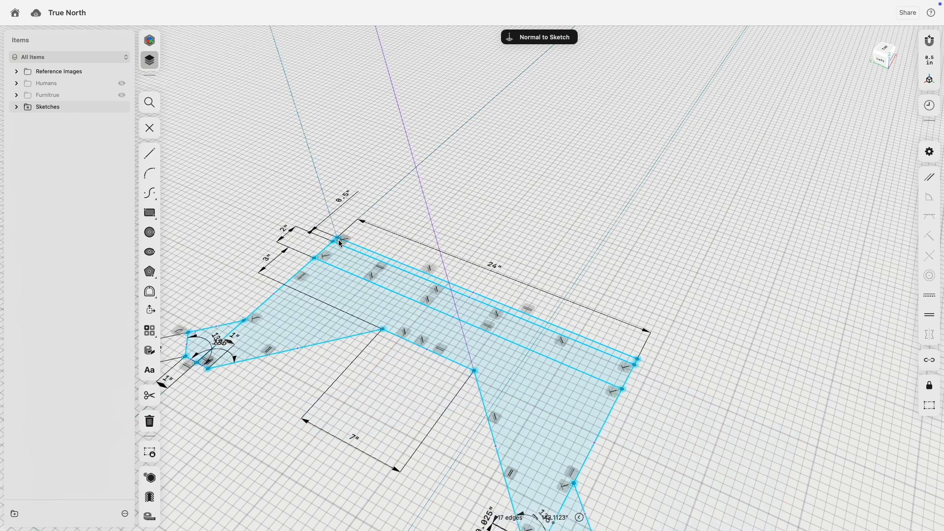
- Check the moved profile's alignment with the arch's lower side edge and base corner, and leave the sketch
scroll(334, 241, down, 6)
click(320, 221)
scroll(301, 301, down, 5)
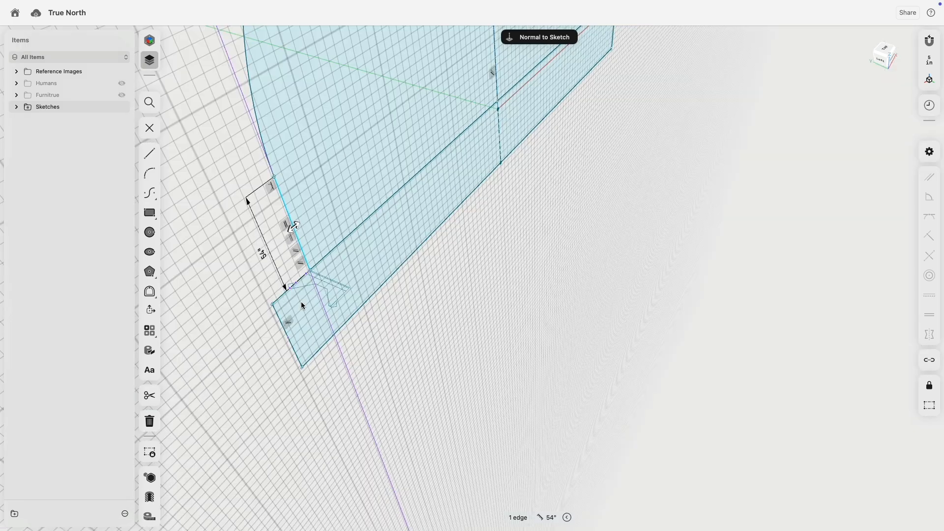
click(429, 339)
scroll(347, 291, up, 6)
scroll(335, 280, up, 6)
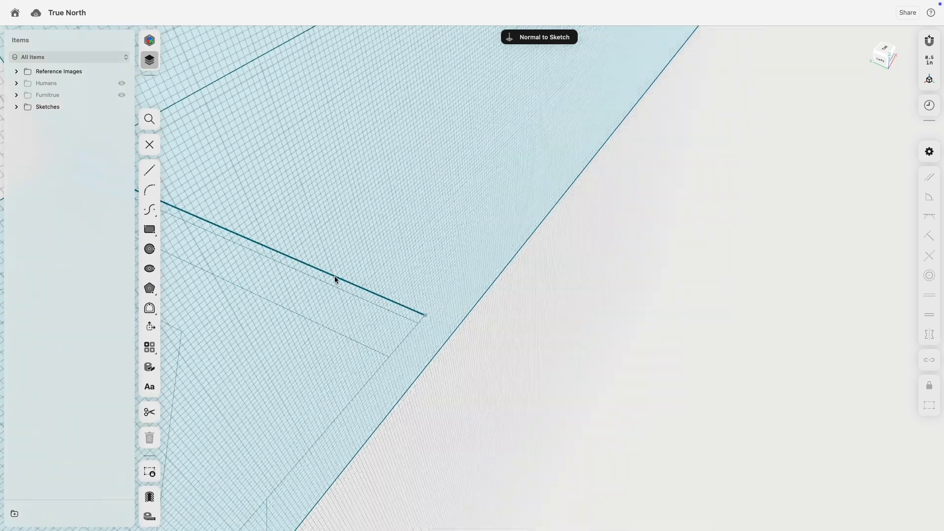
double_click(585, 411)
scroll(493, 366, down, 5)
scroll(439, 329, up, 7)
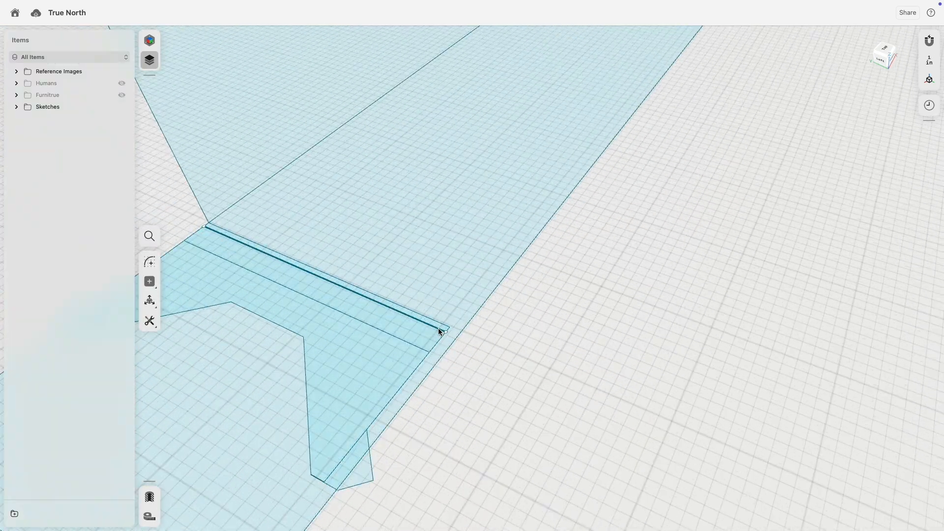
- Sweep the profile's thin strip along the arch outline's straight side edge, curved edge and opposite straight edge
click(442, 328)
scroll(493, 365, down, 7)
scroll(494, 365, down, 2)
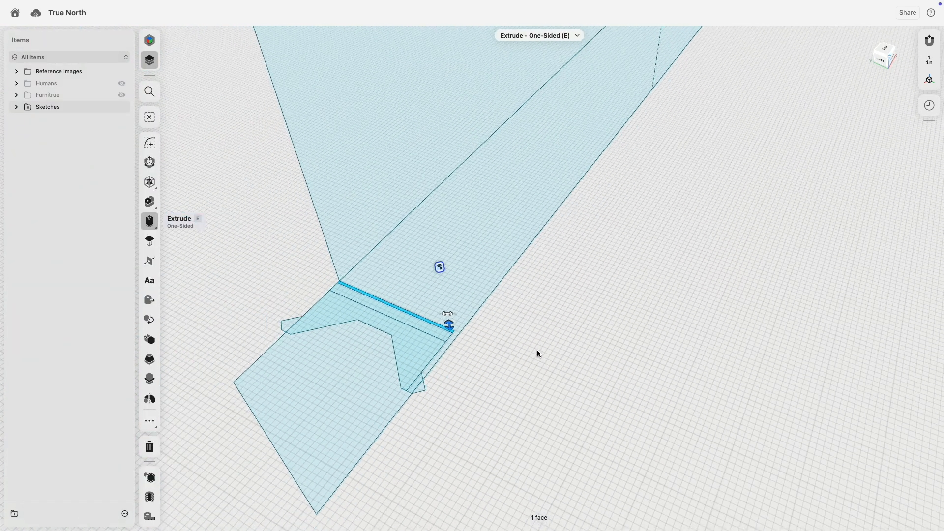
middle_drag(538, 350, 551, 396)
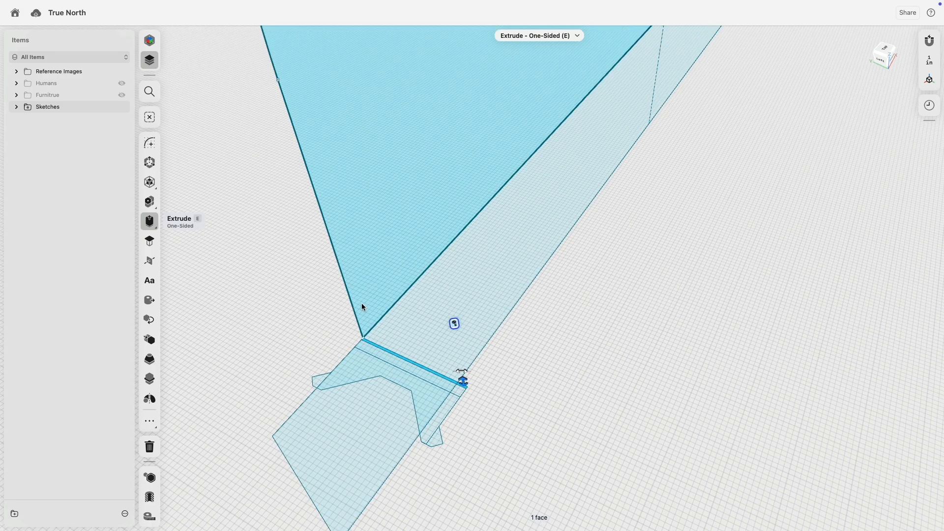
click(360, 305)
scroll(308, 341, down, 3)
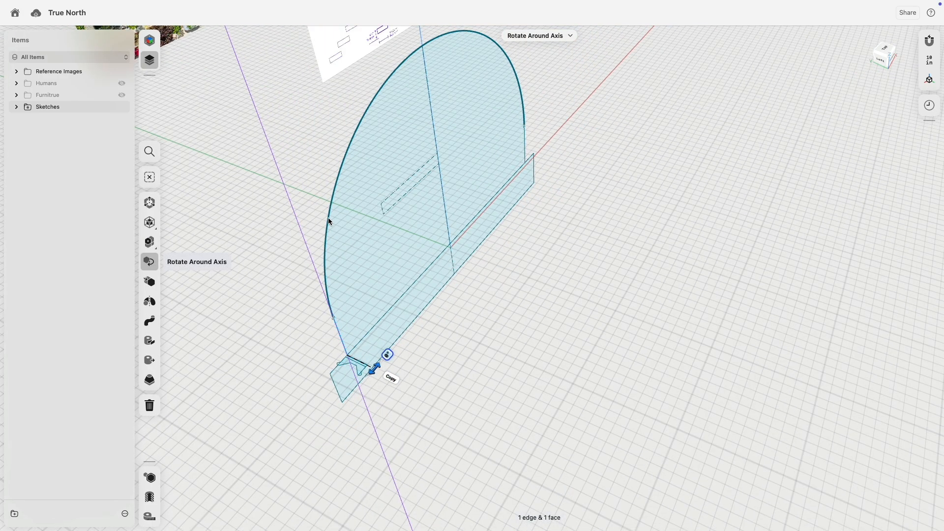
click(328, 218)
scroll(546, 133, up, 5)
click(525, 148)
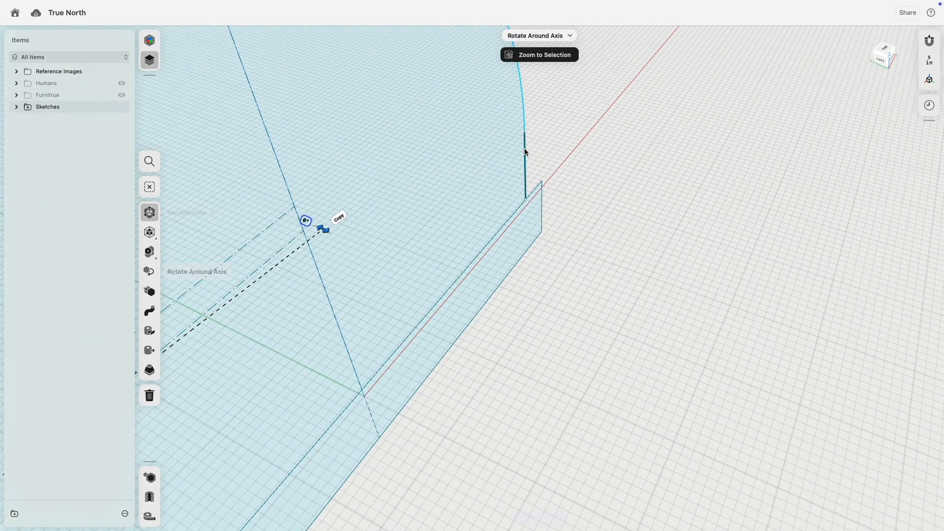
click(152, 315)
right_drag(591, 319, 561, 288)
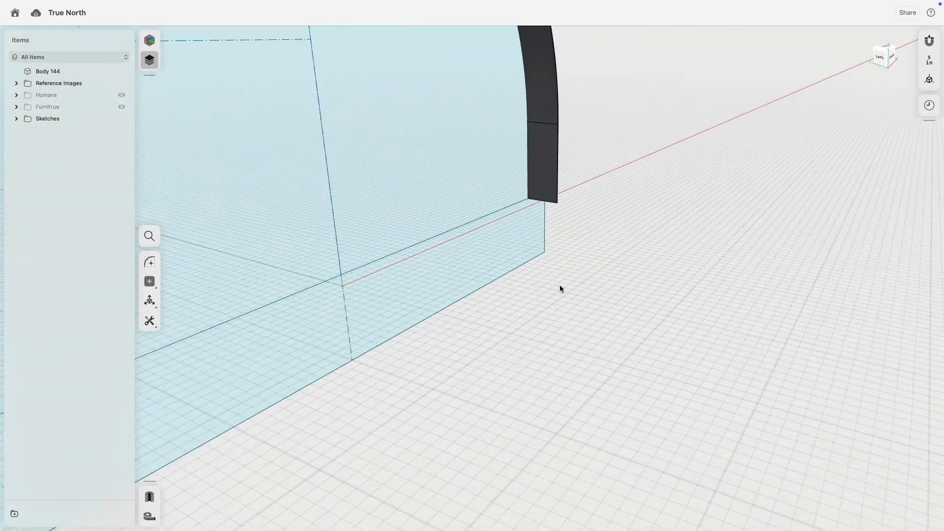
- Check the thin swept arch at both bases and hide its body to expose the profile sketch
scroll(556, 279, down, 8)
scroll(488, 263, up, 4)
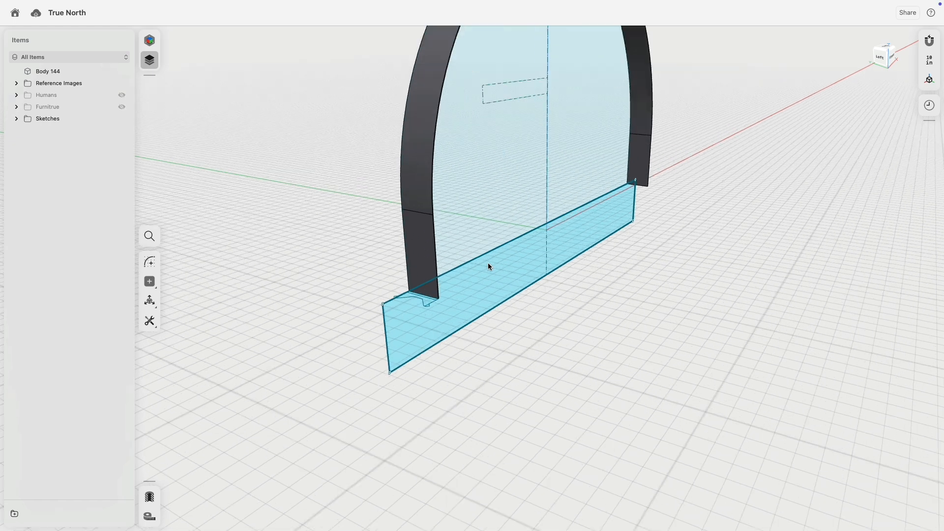
scroll(488, 266, up, 10)
click(313, 465)
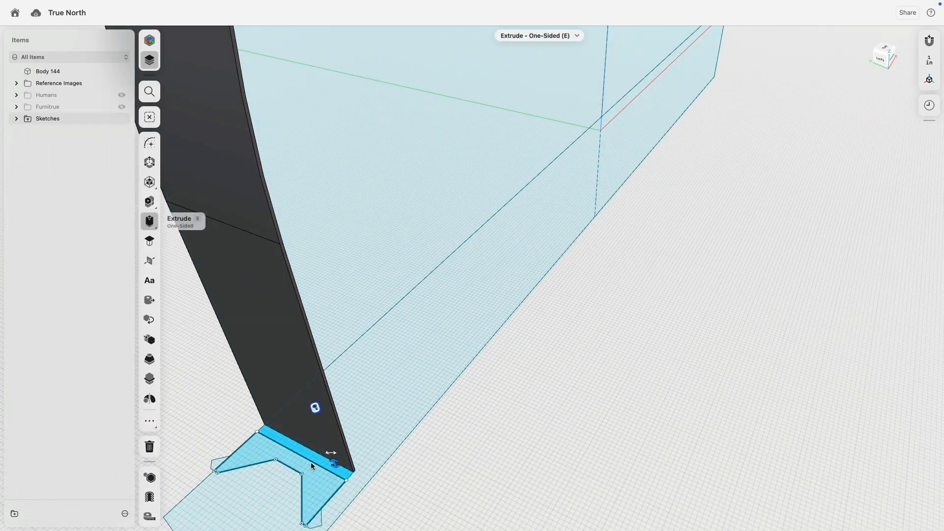
click(122, 72)
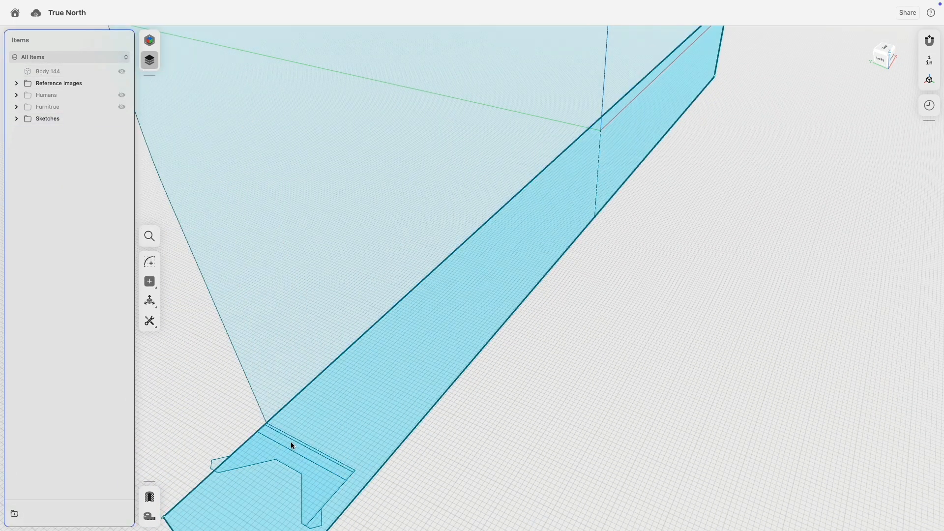
- Sweep the profile's middle strip along the arch outline's two straight side edges and curved edge
click(291, 445)
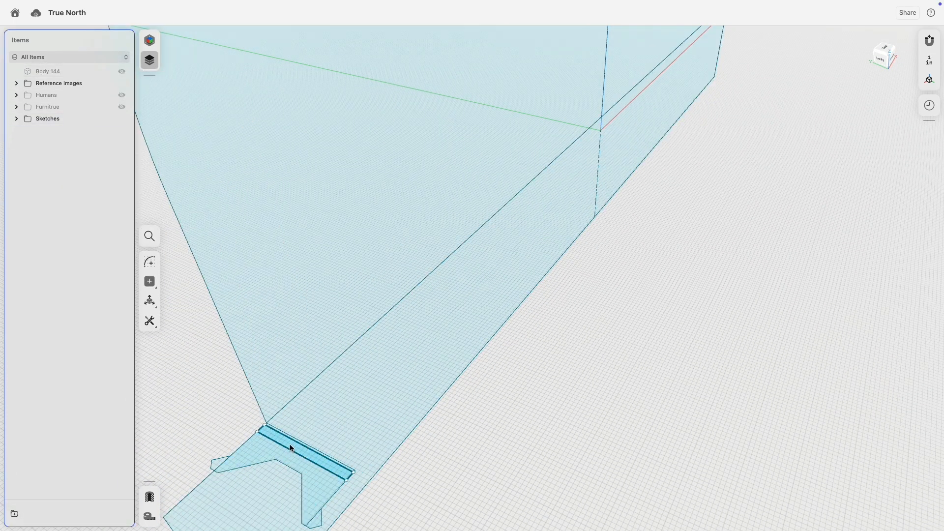
click(252, 392)
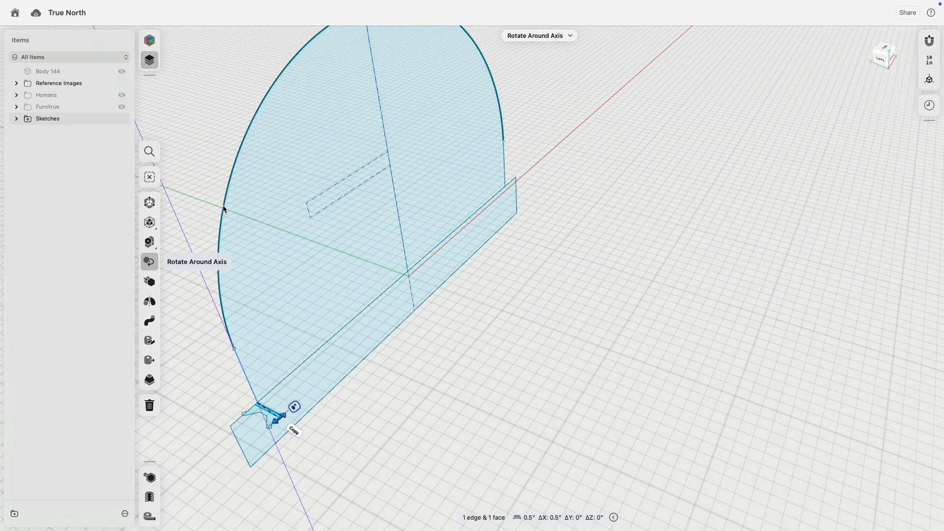
click(224, 206)
click(505, 160)
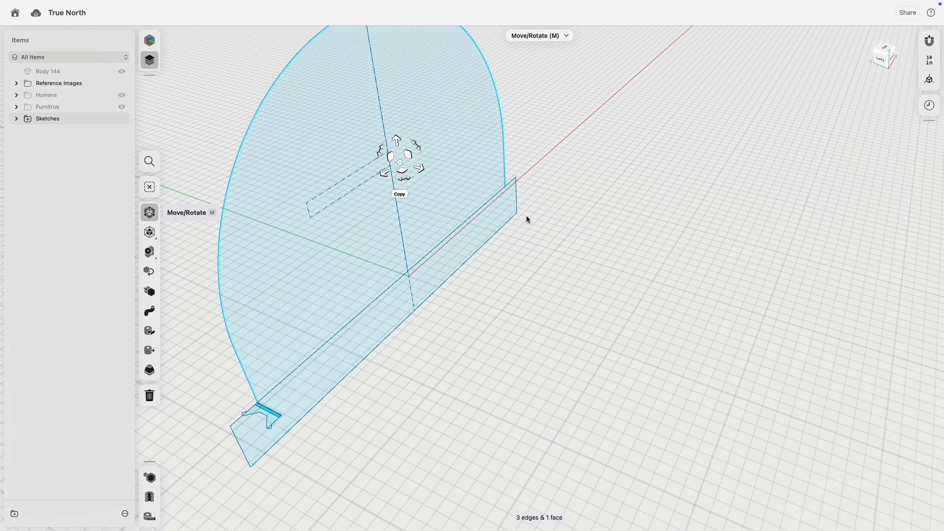
click(150, 311)
- Examine the reference photos of the metal shell, timber framing and plywood-lined interior, and return to the swept arch
scroll(495, 264, down, 5)
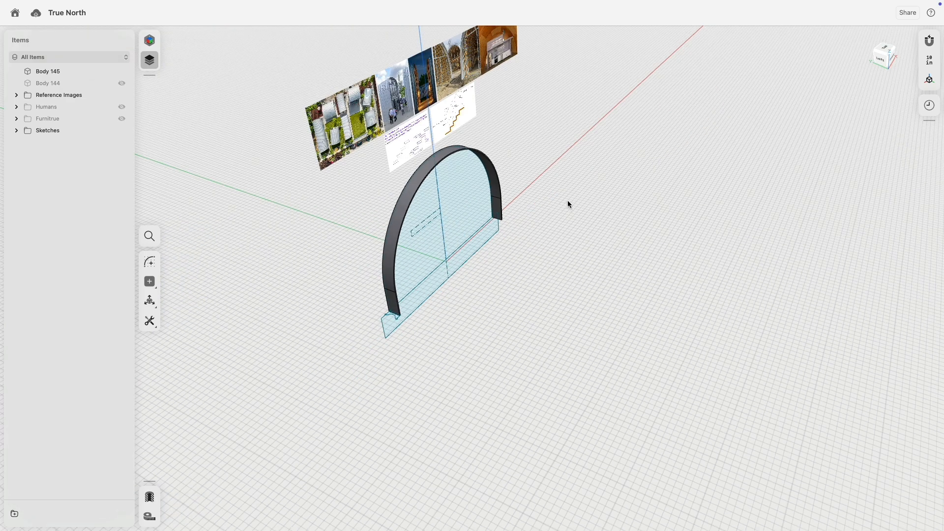
right_drag(537, 234, 532, 119)
middle_drag(532, 119, 471, 165)
scroll(469, 163, up, 6)
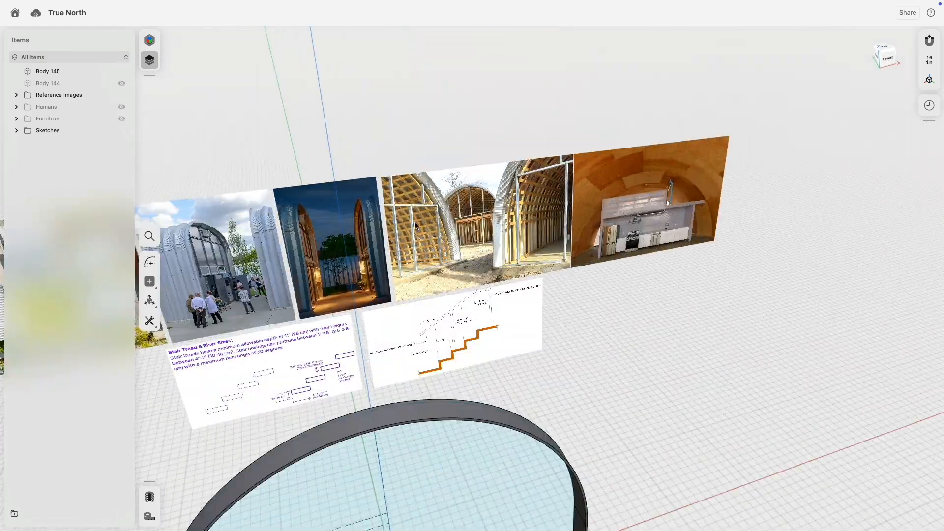
scroll(415, 224, up, 5)
scroll(417, 225, up, 5)
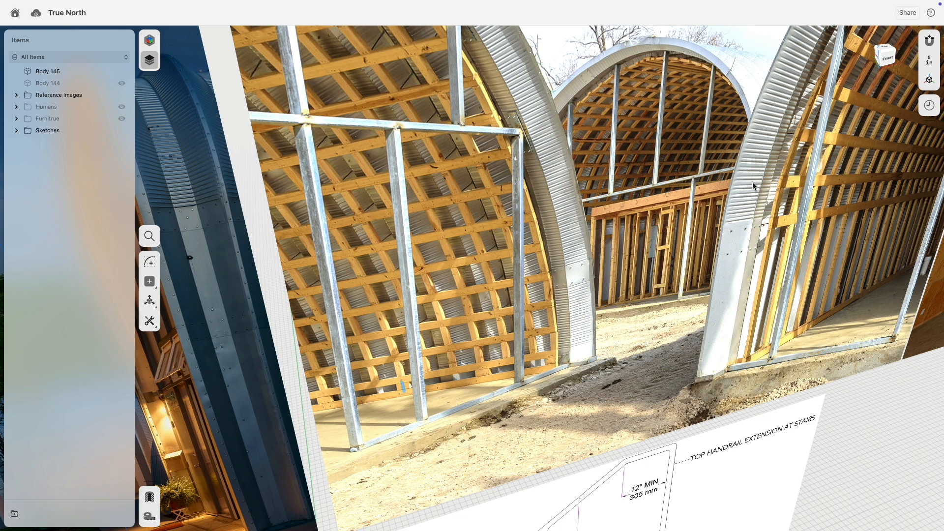
middle_drag(753, 186, 539, 217)
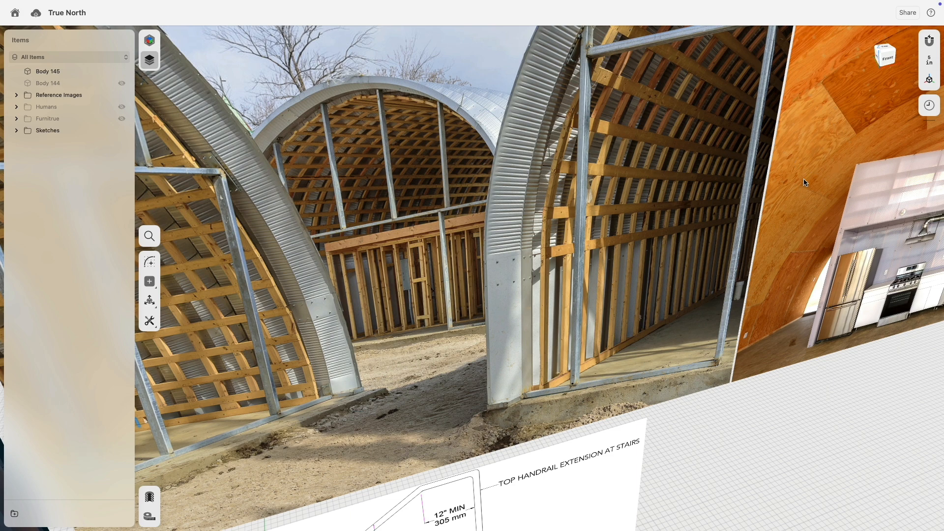
middle_drag(804, 183, 538, 262)
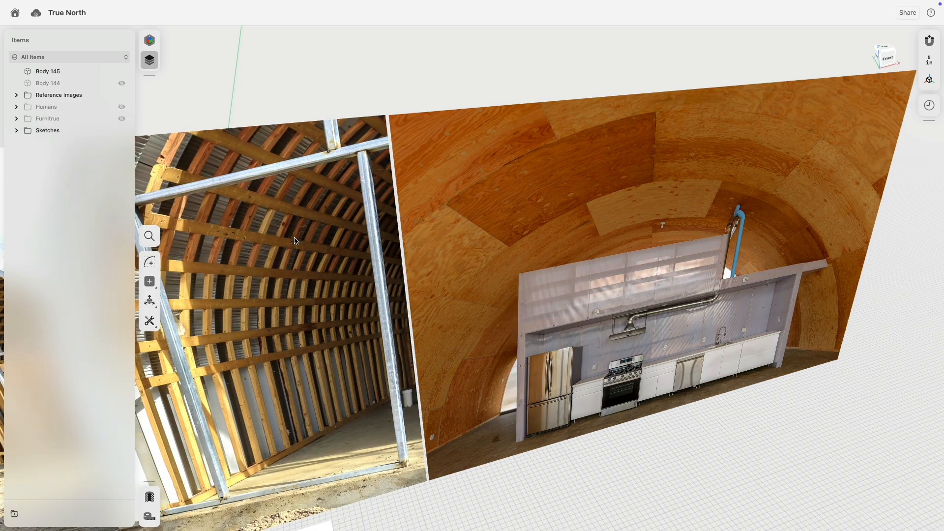
scroll(296, 290, down, 1)
scroll(296, 290, down, 3)
middle_drag(296, 290, 590, 219)
mouse_move(197, 295)
middle_down()
mouse_move(486, 236)
mouse_move(699, 207)
middle_up()
mouse_move(425, 246)
middle_down()
mouse_move(583, 219)
mouse_move(341, 246)
middle_up()
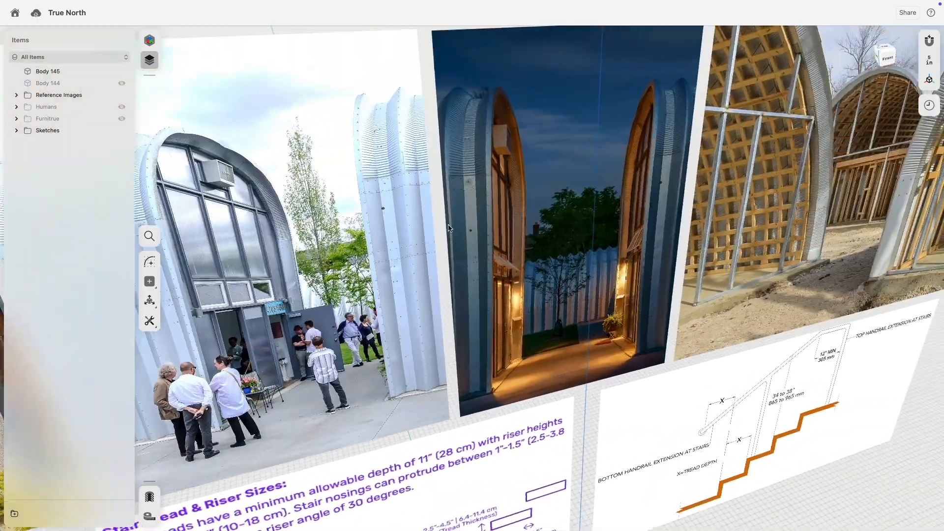
mouse_move(657, 222)
middle_down()
mouse_move(435, 268)
mouse_move(328, 305)
middle_up()
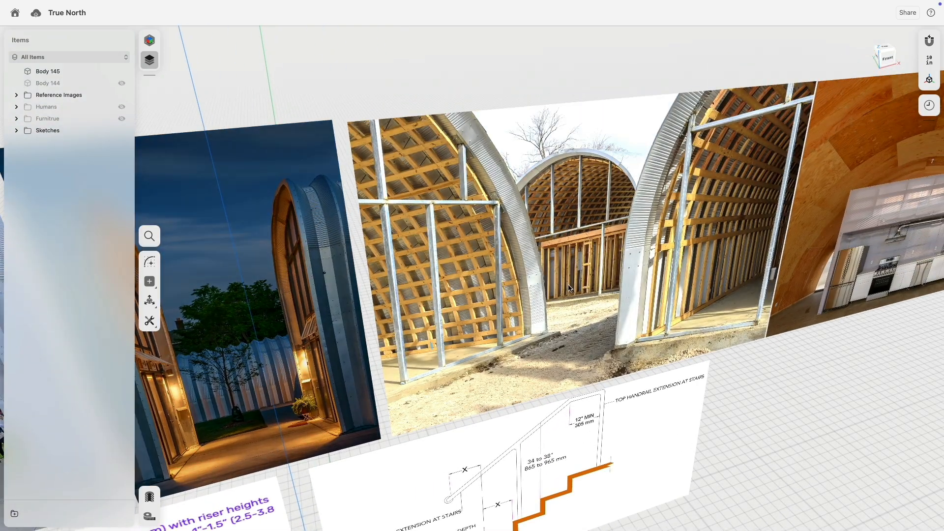
scroll(569, 288, down, 5)
middle_drag(637, 359, 675, 158)
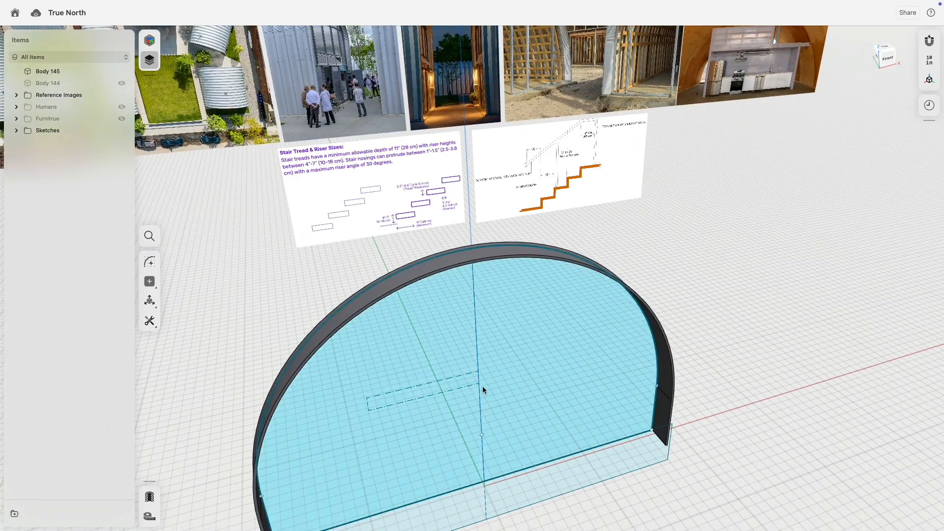
middle_drag(717, 288, 765, 210)
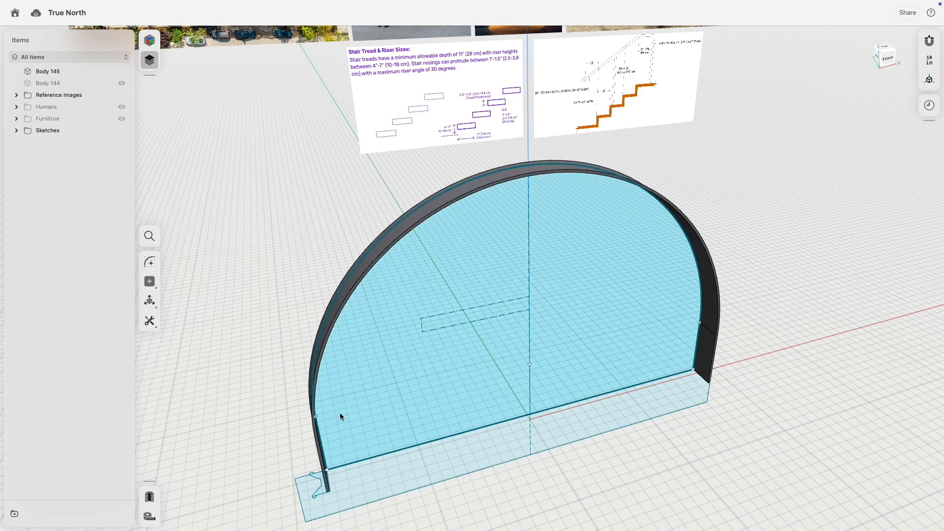
- Hide the body swept from the middle strip to expose the profile at the arch's base
scroll(239, 469, up, 3)
middle_drag(150, 363, 196, 255)
click(122, 71)
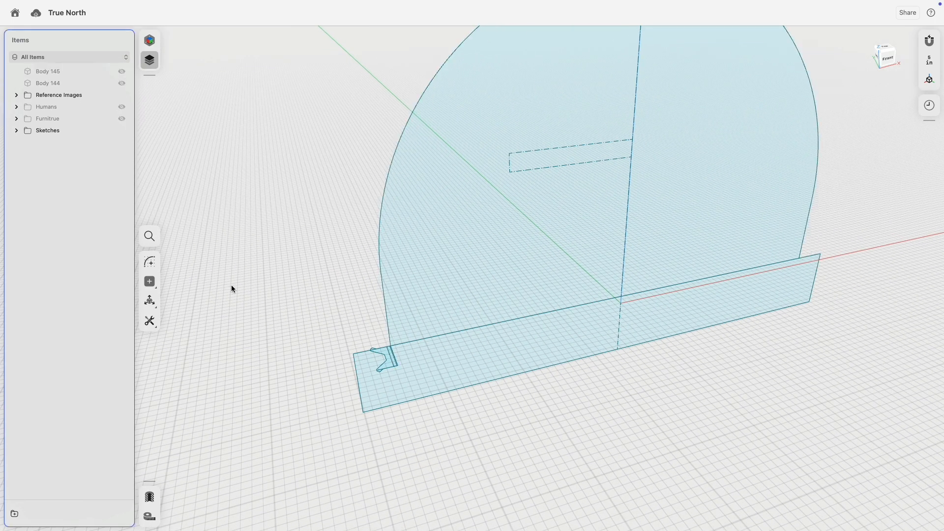
- Sweep the profile's large legged region along the arch outline's two straight side edges and curved edge
scroll(376, 365, up, 5)
click(456, 343)
scroll(363, 304, down, 3)
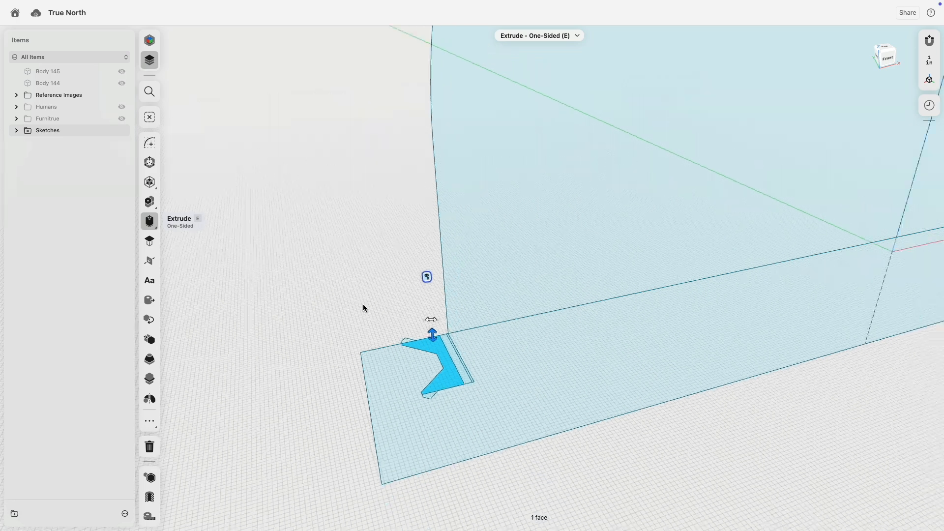
click(425, 216)
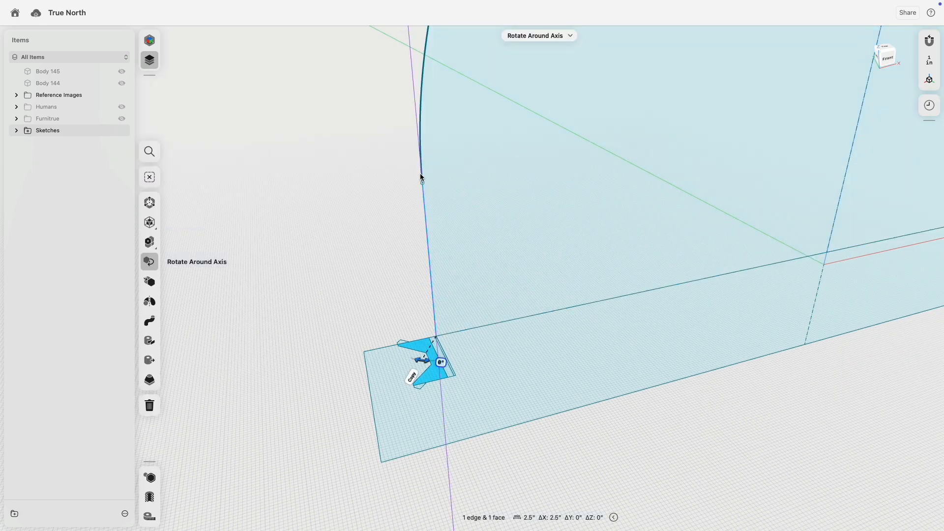
click(421, 174)
scroll(411, 266, down, 5)
scroll(587, 212, right, 3)
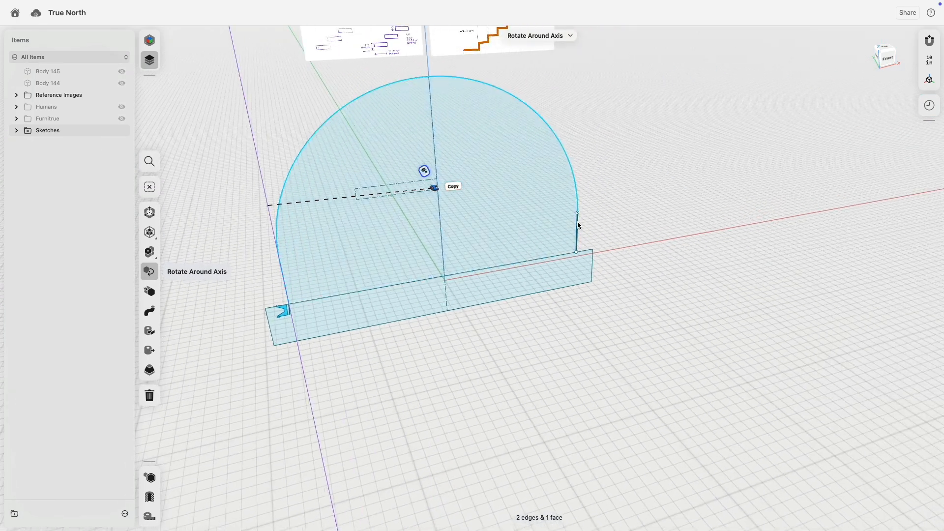
click(578, 221)
key(m)
click(155, 321)
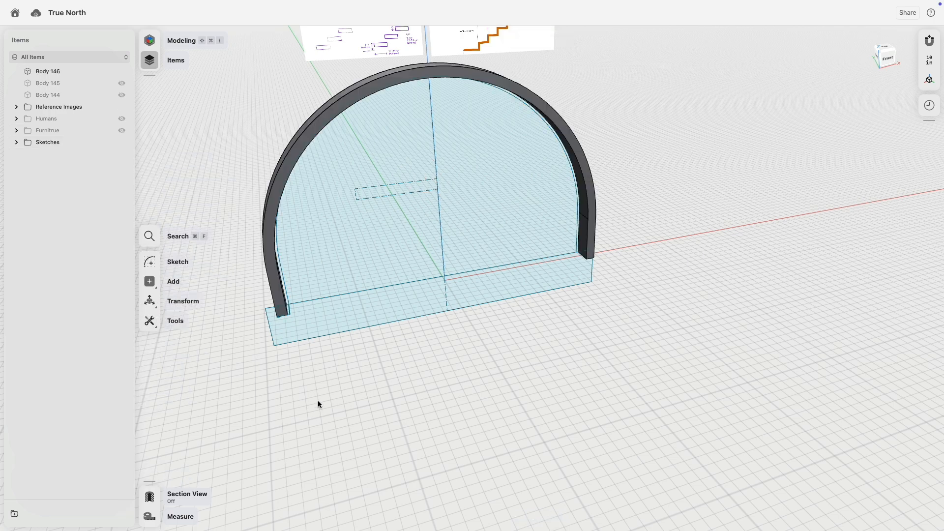
- Inspect the small tip regions on both legs of the profile against the swept arch's foot, and clear the selection
right_drag(318, 402, 327, 368)
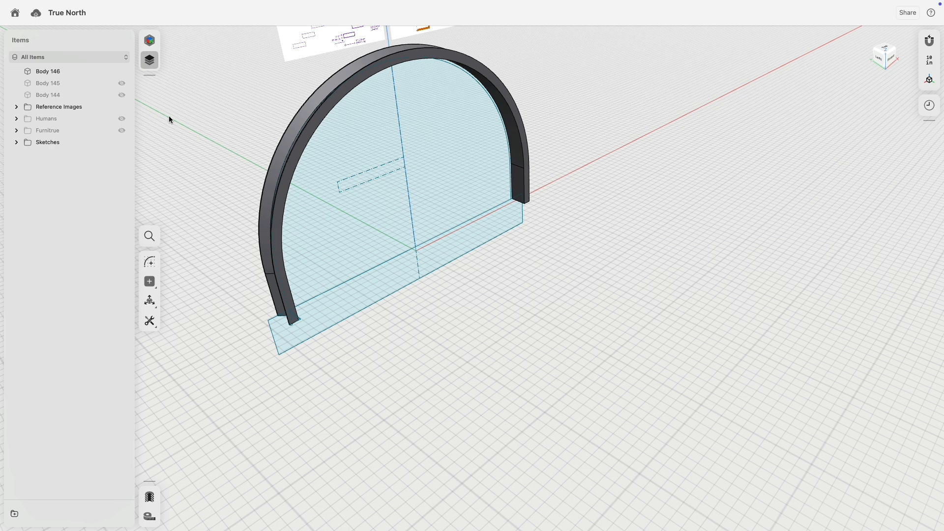
scroll(223, 246, up, 5)
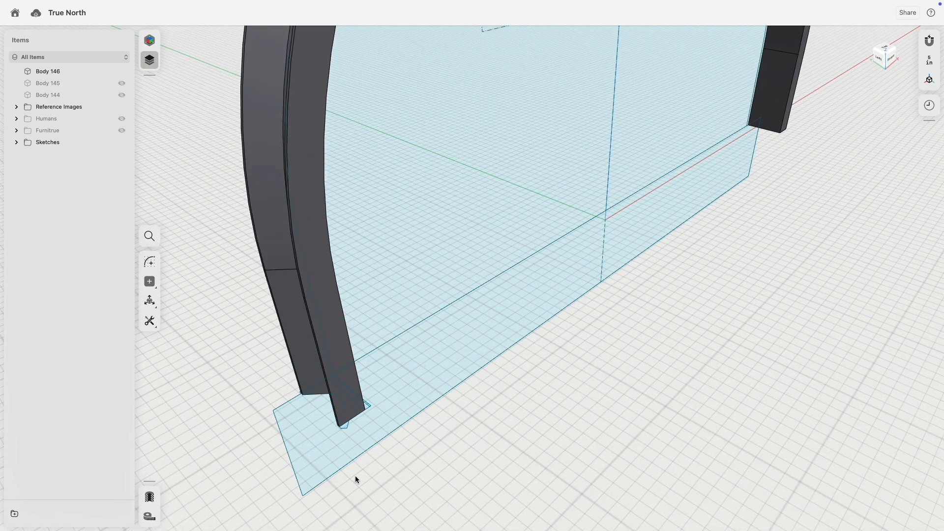
scroll(354, 477, up, 5)
click(334, 304)
right_drag(310, 319, 317, 335)
scroll(470, 291, up, 5)
scroll(453, 334, up, 5)
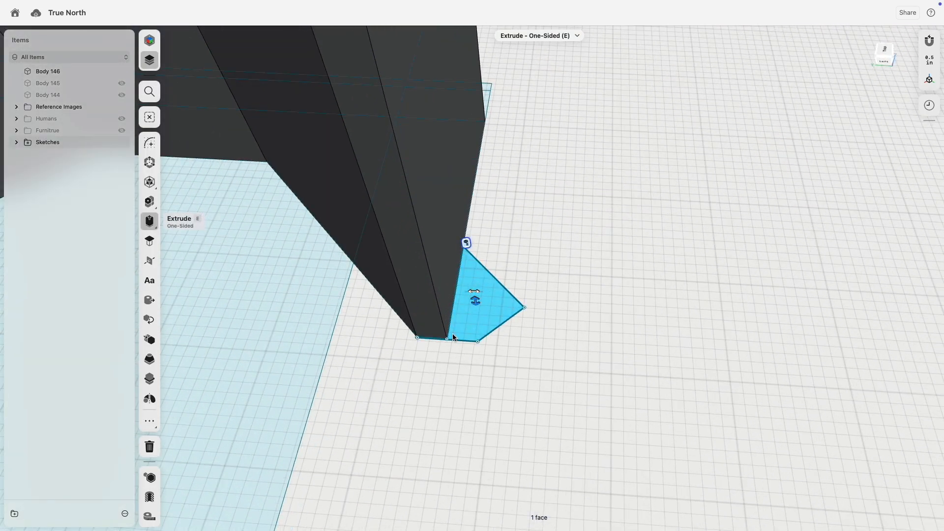
scroll(452, 343, down, 10)
middle_drag(327, 368, 504, 347)
scroll(512, 322, up, 5)
click(506, 314)
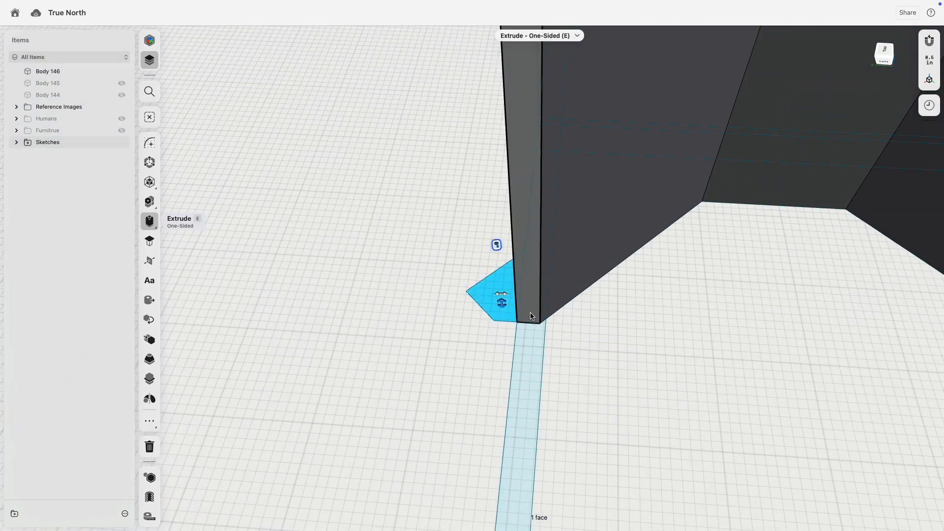
click(530, 316)
scroll(447, 344, down, 8)
click(556, 352)
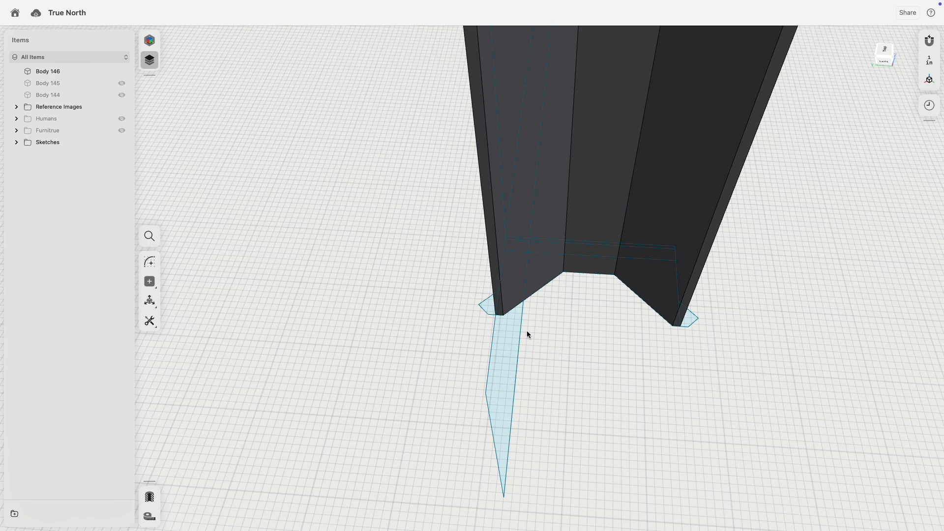
scroll(530, 335, down, 10)
right_drag(580, 331, 523, 315)
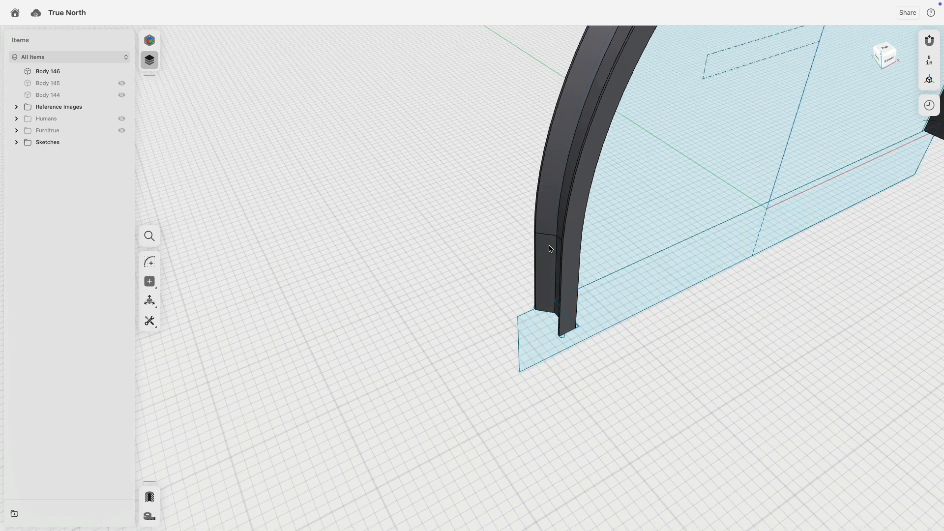
middle_drag(443, 278, 289, 289)
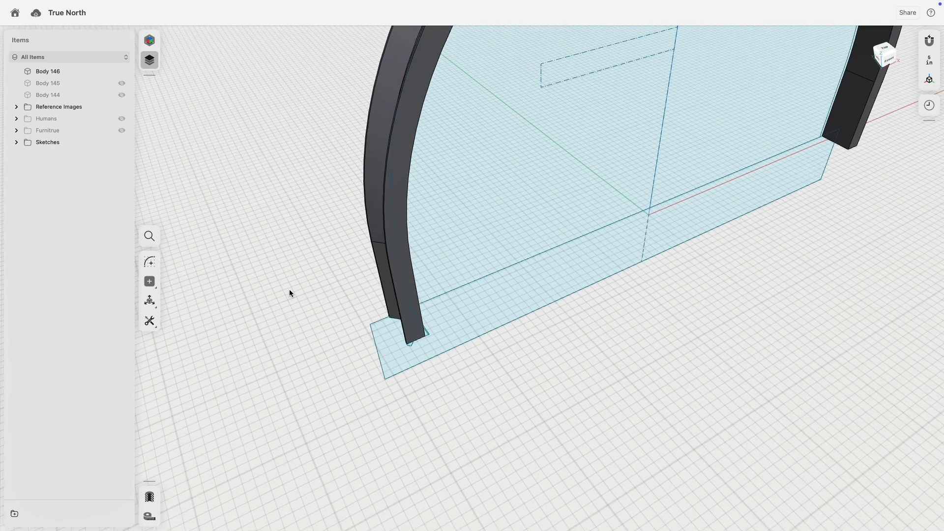
- Show the two hidden arch bodies swept from the thin and middle strips alongside the legged body, and clear the selection
click(393, 264)
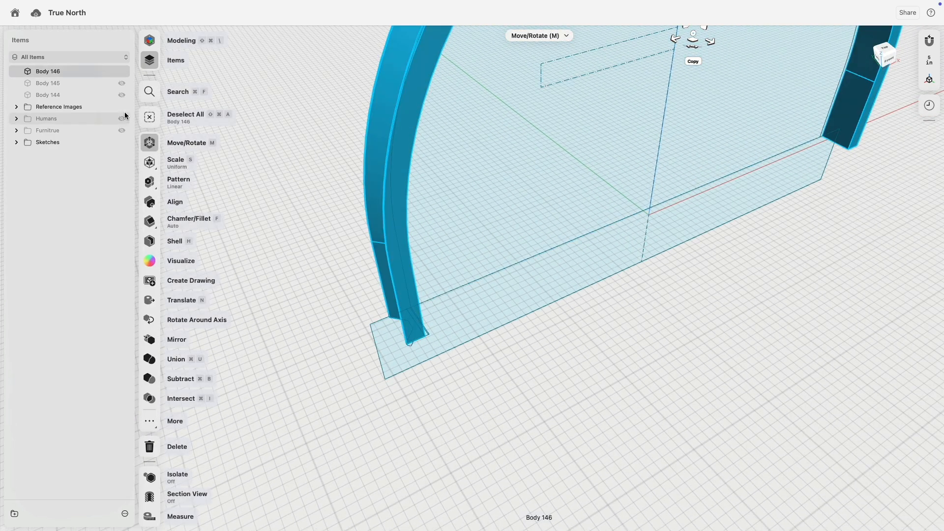
click(121, 83)
click(122, 96)
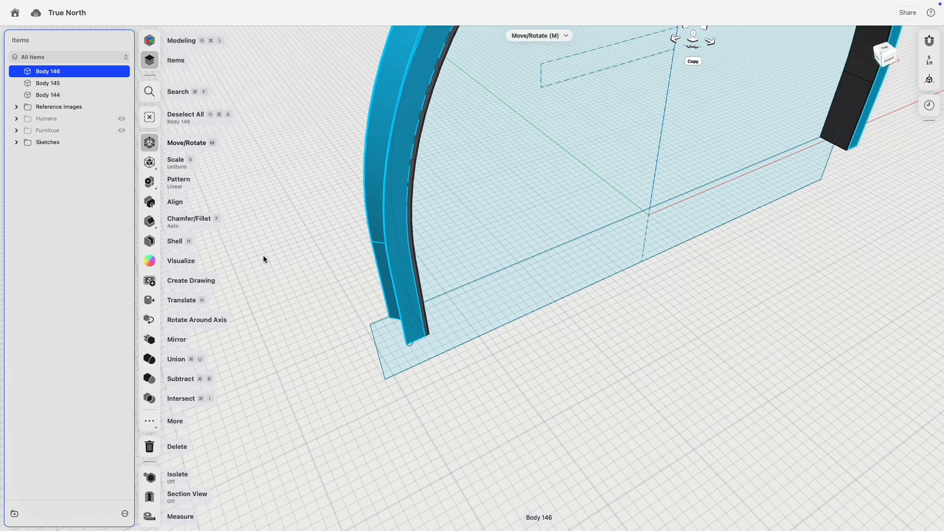
click(303, 308)
scroll(338, 296, down, 5)
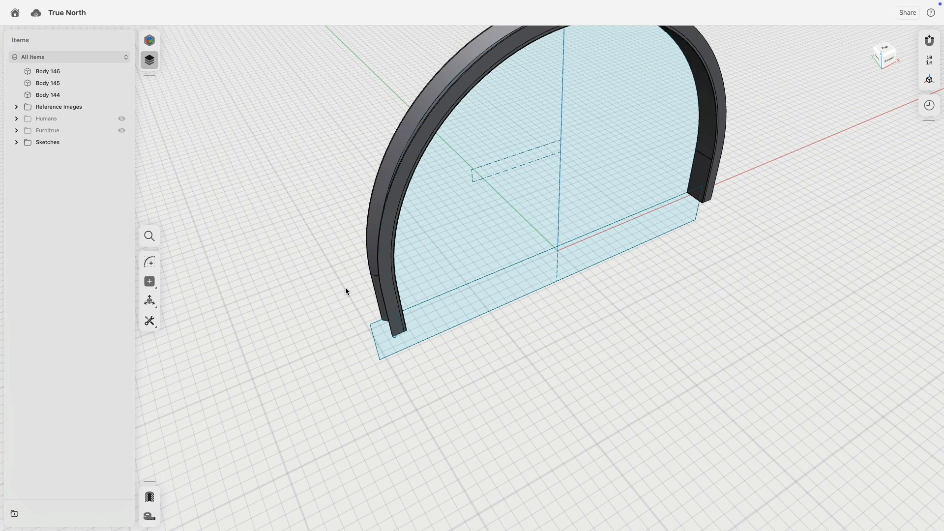
- Start a linear pattern of the legged arch body along the house's depth with a spacing of -24"
mouse_move(345, 287)
right_down()
mouse_move(335, 276)
mouse_move(348, 279)
right_up()
double_click(373, 246)
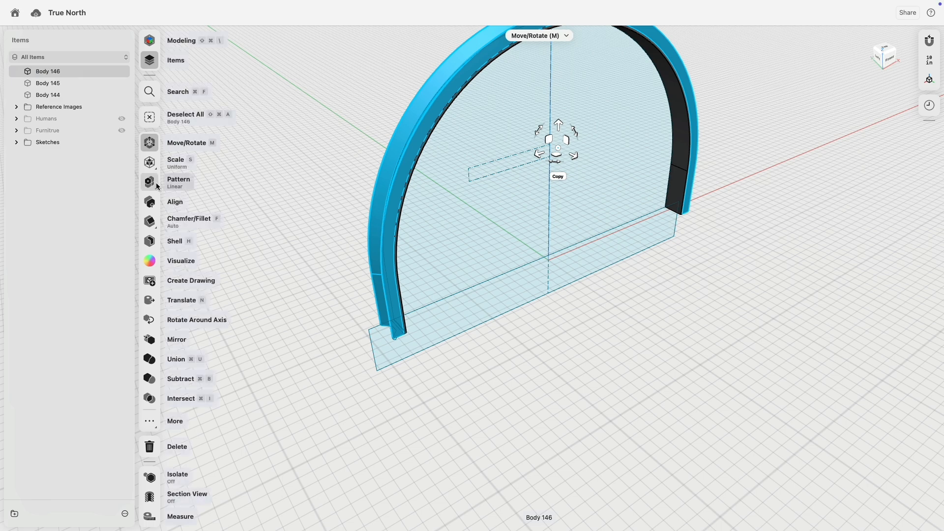
click(162, 183)
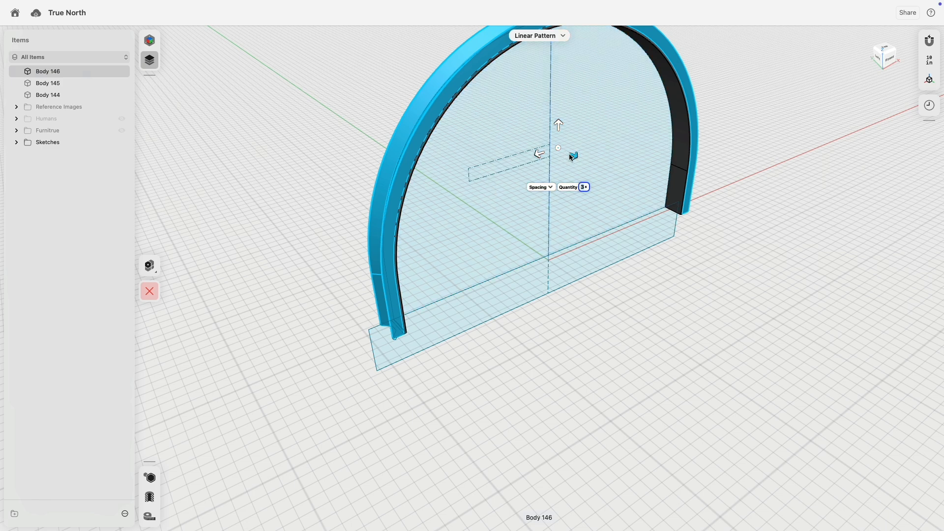
drag(573, 157, 593, 167)
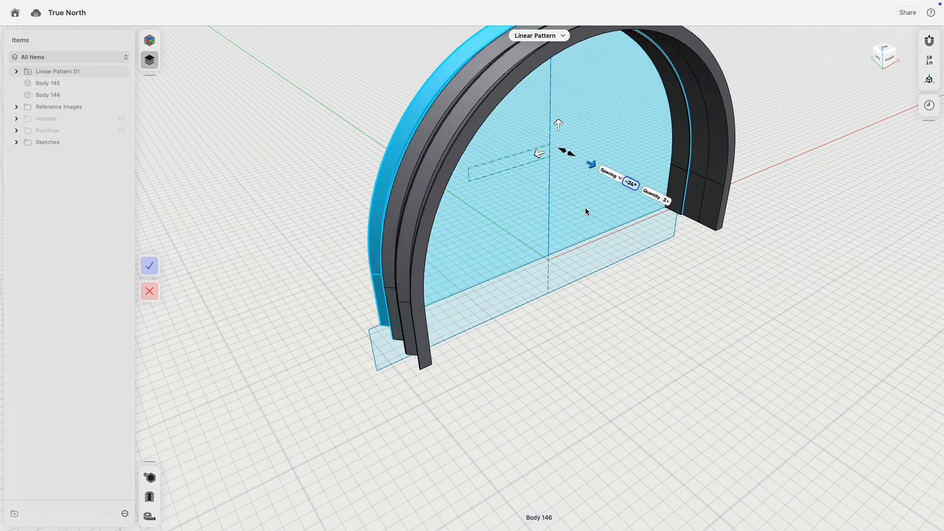
right_drag(585, 207, 632, 272)
middle_drag(692, 232, 548, 287)
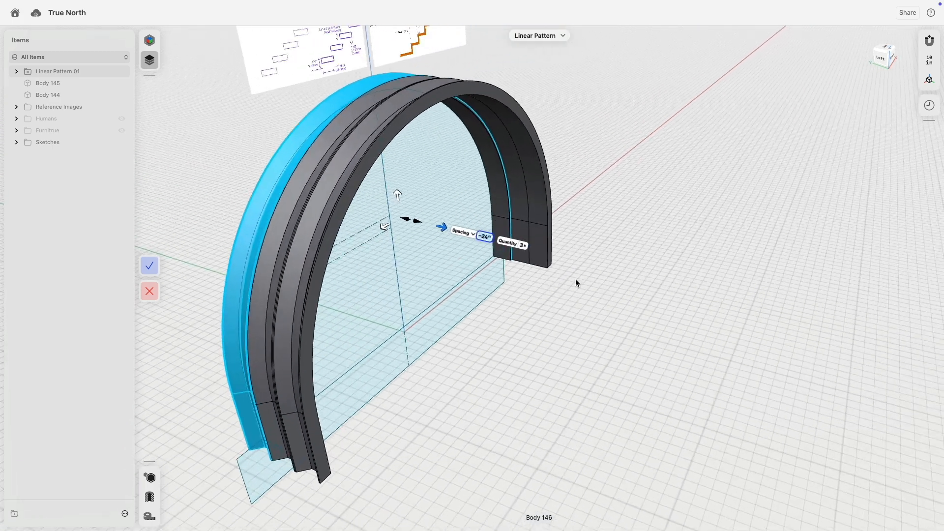
right_drag(576, 279, 602, 238)
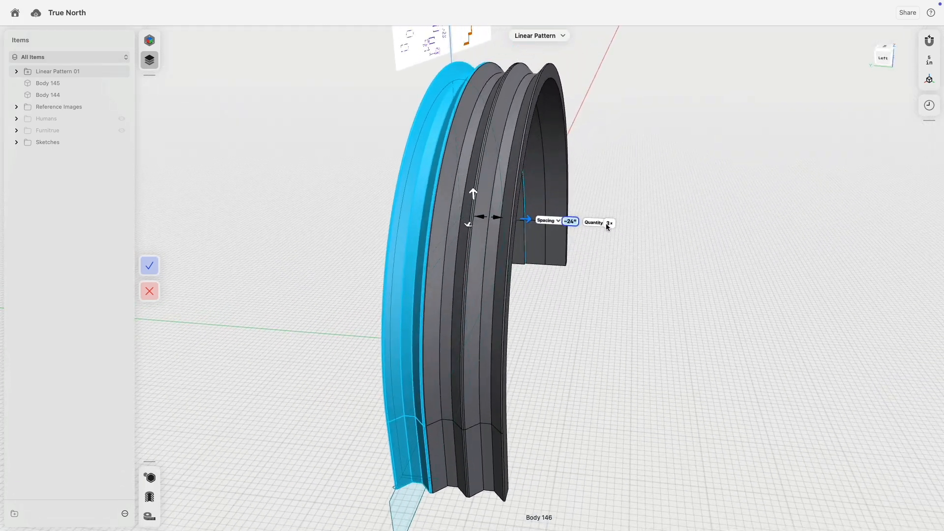
- Set the arch pattern's quantity to 10 and apply it
click(609, 224)
text(6)
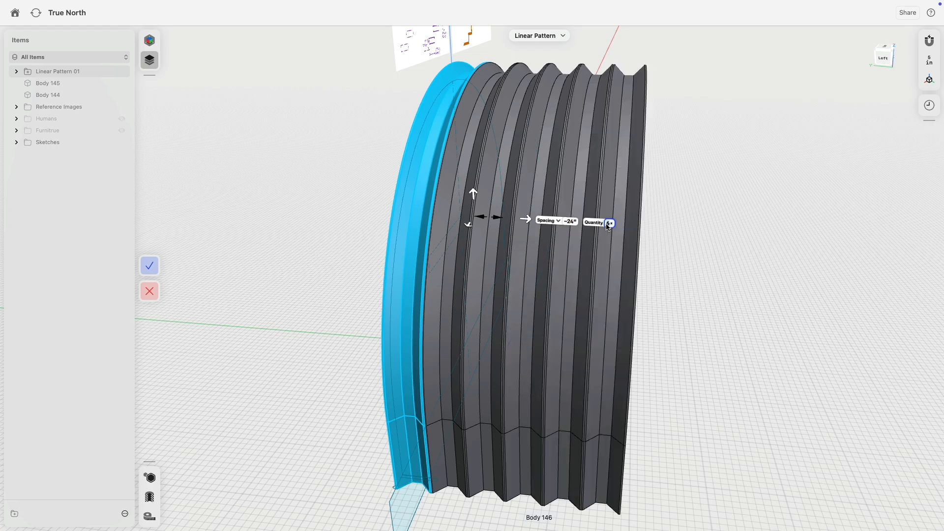
key(BackSpace)
text(8)
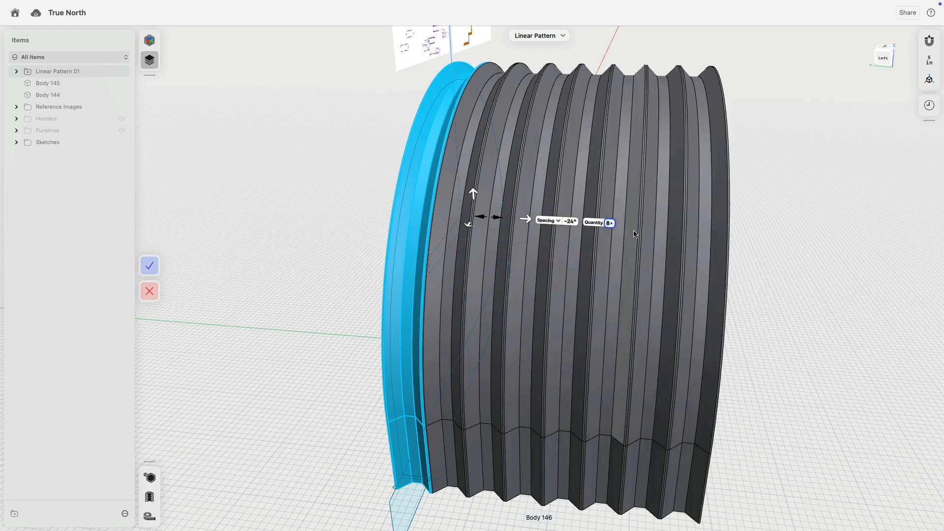
scroll(682, 229, down, 3)
scroll(682, 229, right, 5)
right_drag(743, 224, 647, 231)
click(687, 231)
text(10)
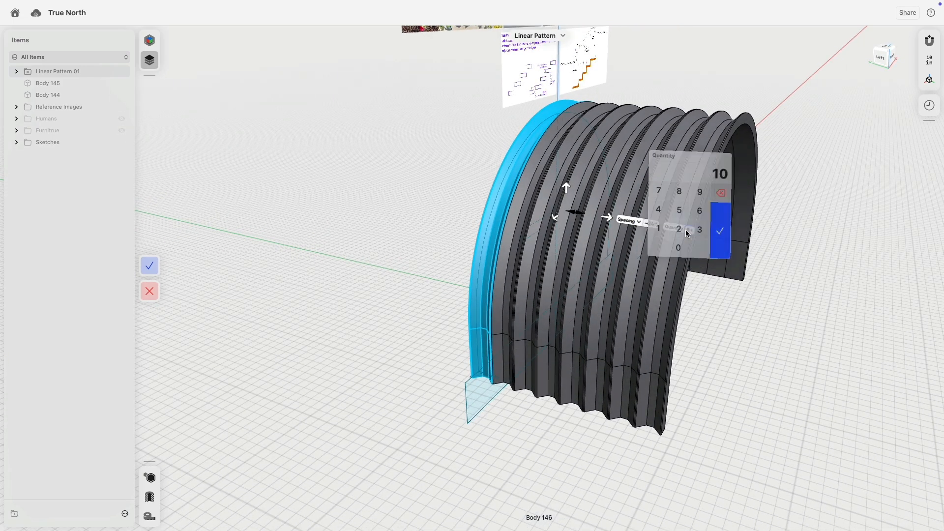
key(Return)
click(149, 266)
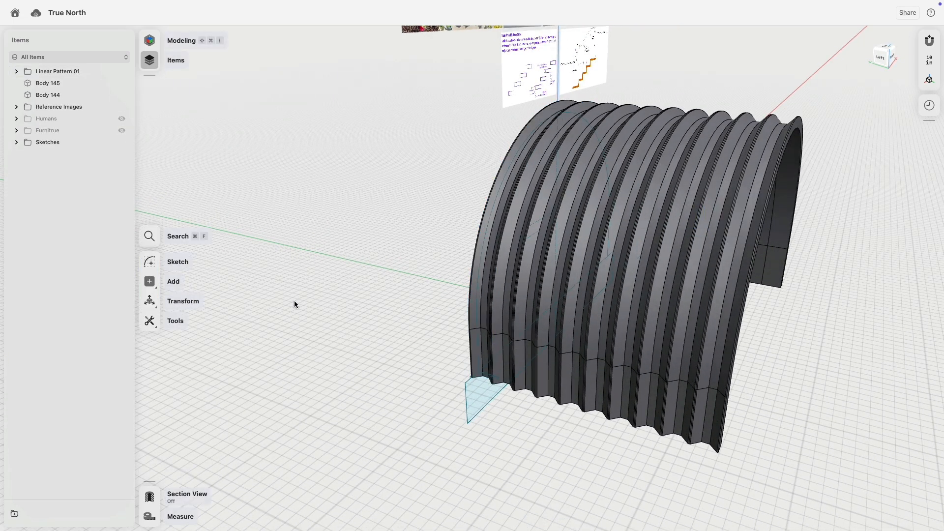
- Extrude the base rectangle below the arch into a slab reaching the front face of the last arch rib
right_drag(293, 304, 309, 235)
middle_drag(310, 235, 269, 173)
scroll(463, 273, up, 5)
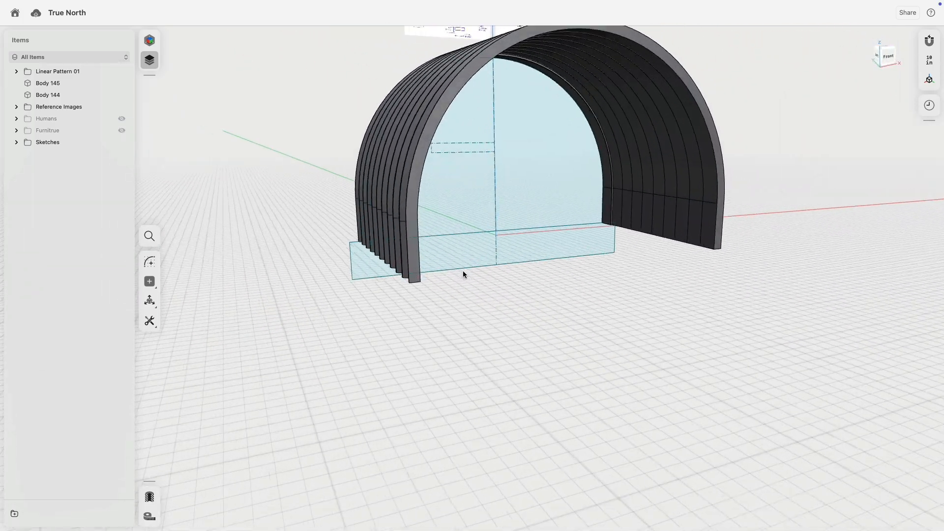
click(466, 258)
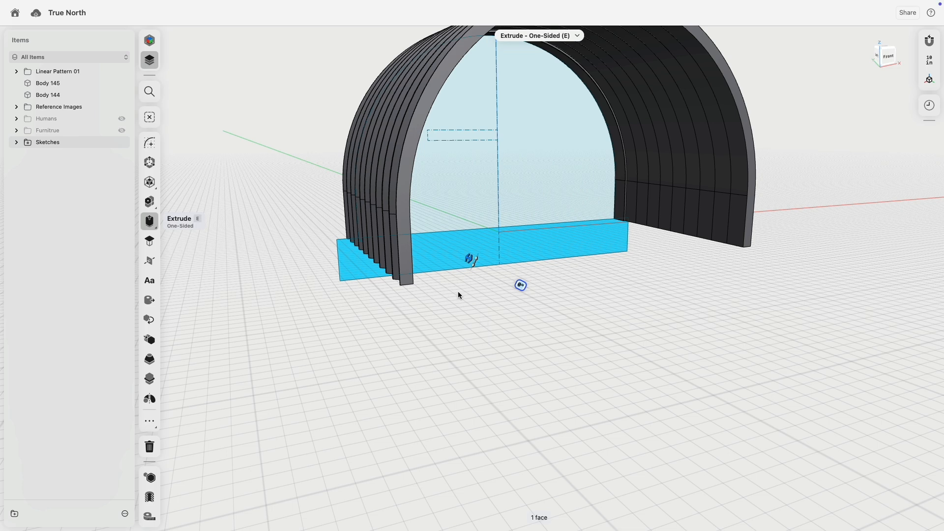
scroll(443, 276, up, 5)
mouse_move(439, 270)
right_down()
mouse_move(459, 280)
mouse_move(444, 281)
right_up()
mouse_move(480, 253)
mouse_down()
mouse_move(457, 370)
mouse_move(432, 373)
mouse_up()
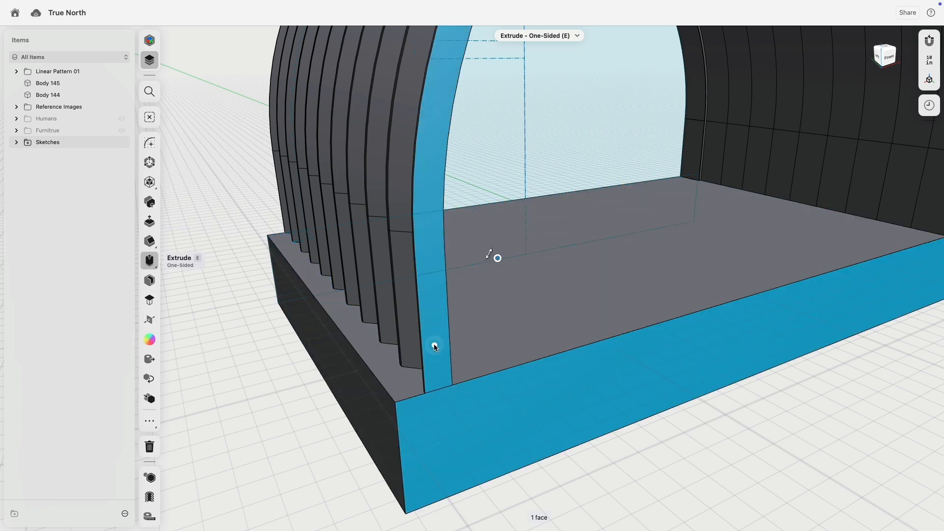
drag(435, 346, 434, 345)
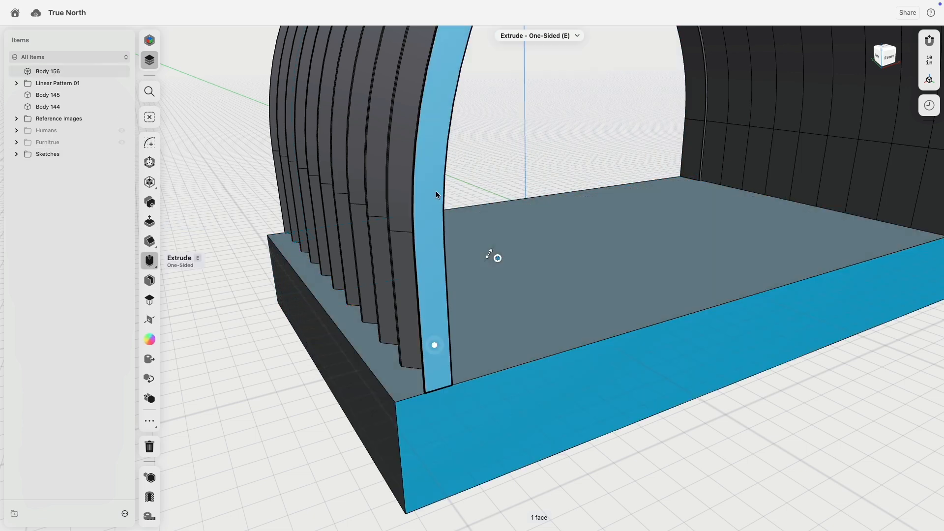
click(330, 435)
- Offset the slab's front face to a total depth of 260"
right_drag(399, 403, 437, 399)
scroll(437, 402, down, 8)
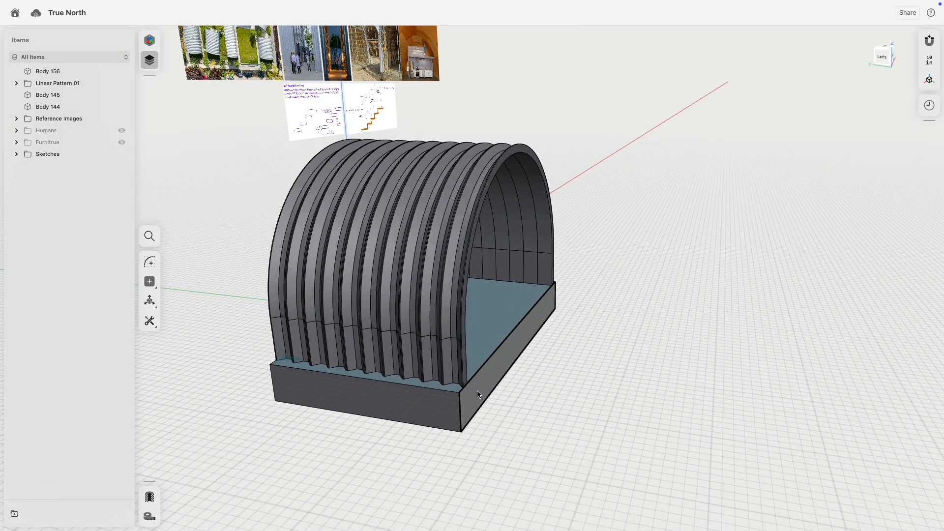
click(478, 395)
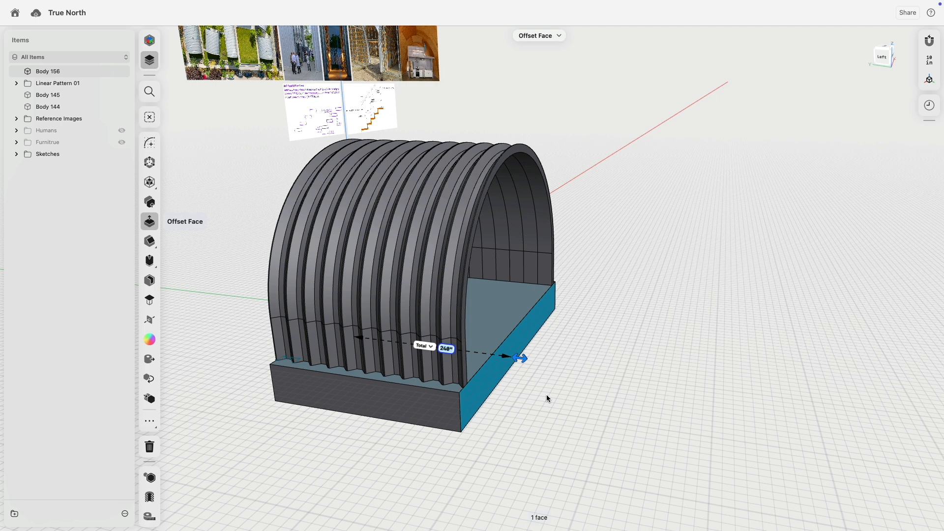
text(1)
key(BackSpace)
text(260)
key(Return)
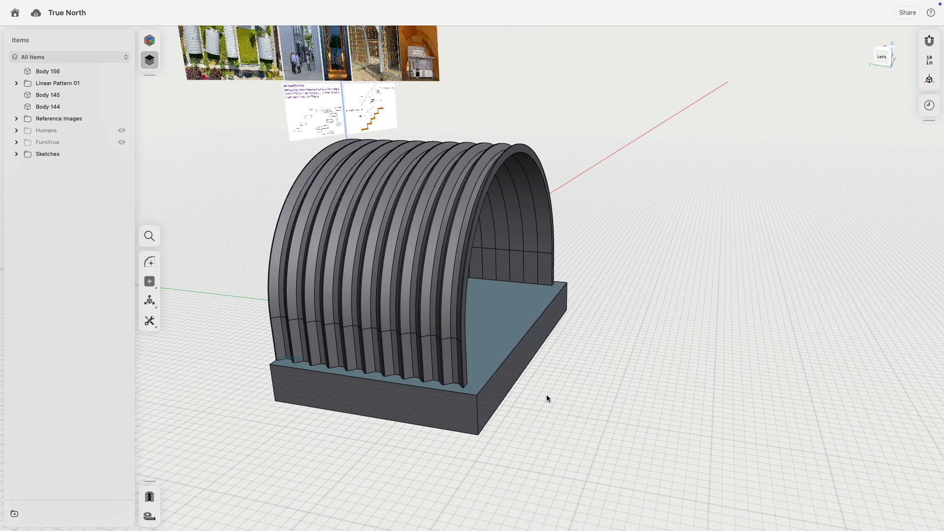
scroll(547, 395, up, 2)
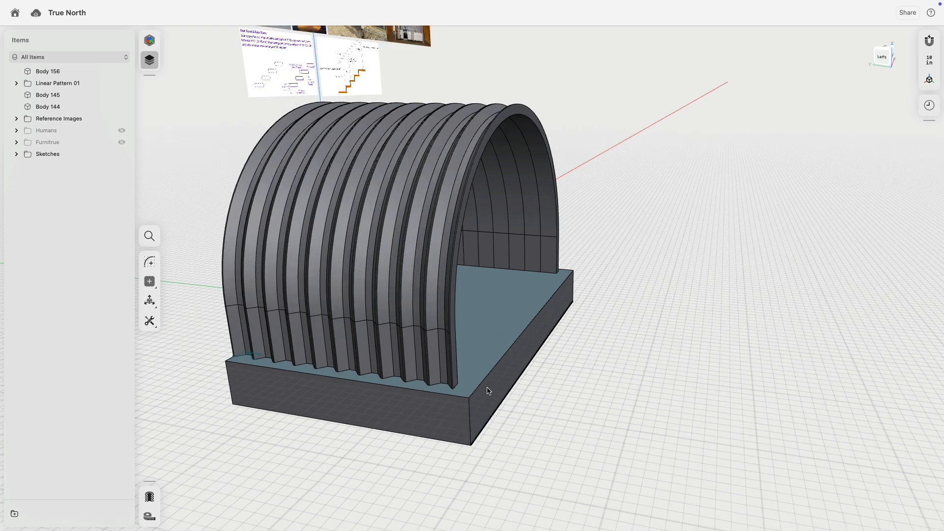
click(471, 389)
right_drag(587, 379, 563, 388)
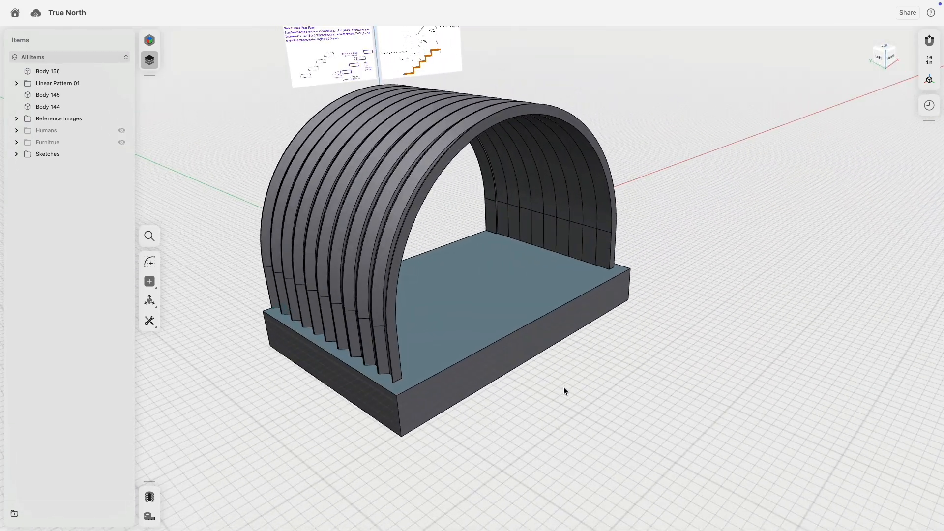
scroll(563, 390, up, 2)
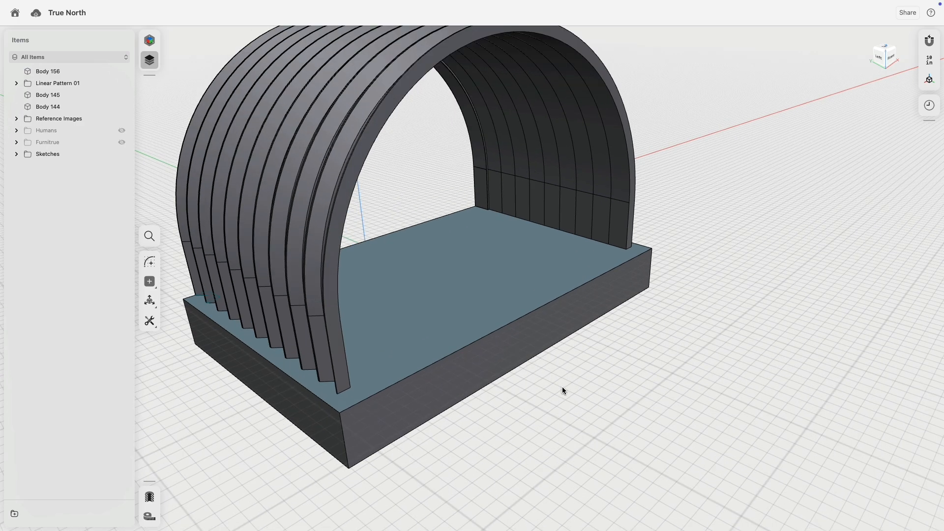
scroll(544, 394, down, 3)
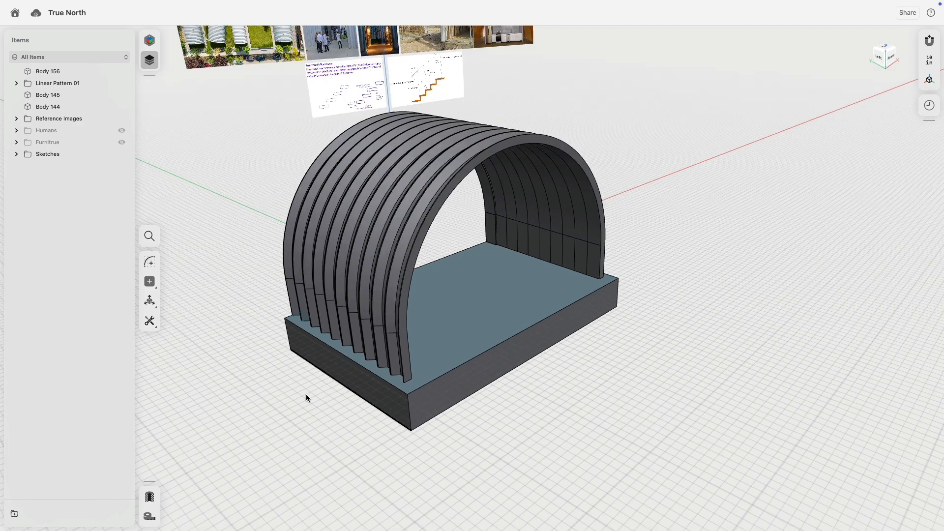
- Try symmetric sides for the slab's extrusion in the modelling history, and set it back to one-sided
right_drag(306, 394, 410, 399)
click(262, 395)
right_drag(394, 360, 755, 205)
click(929, 104)
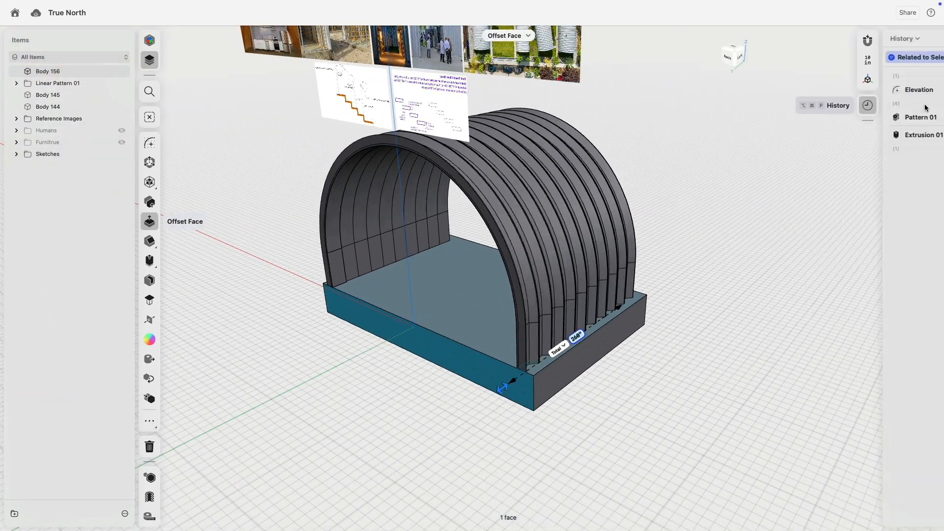
click(929, 135)
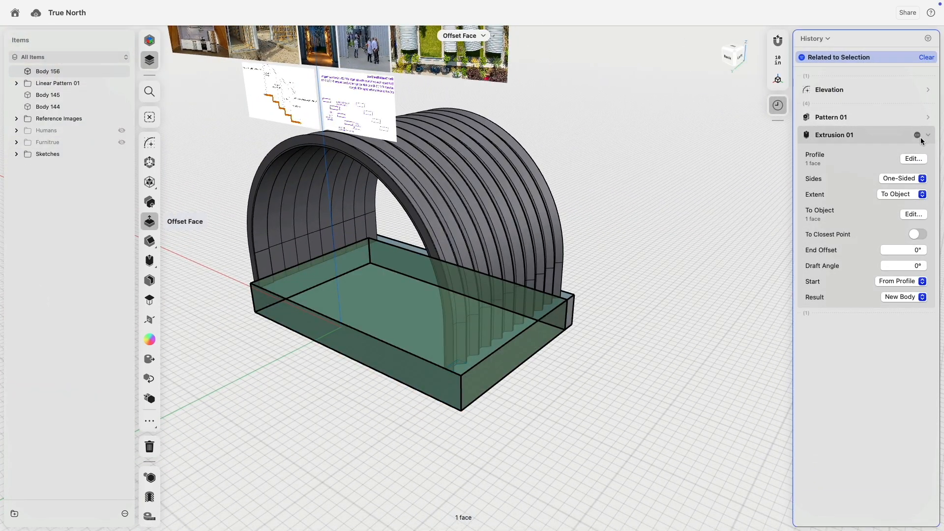
click(904, 180)
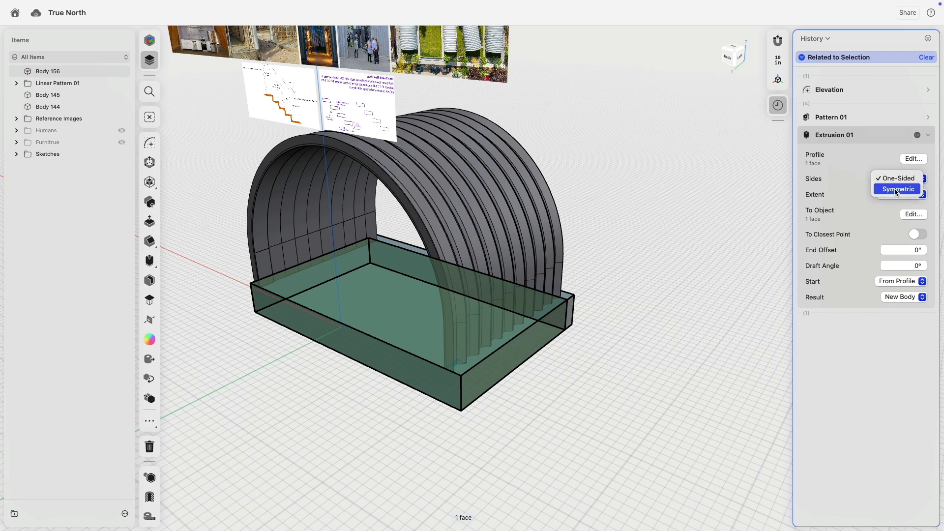
click(896, 189)
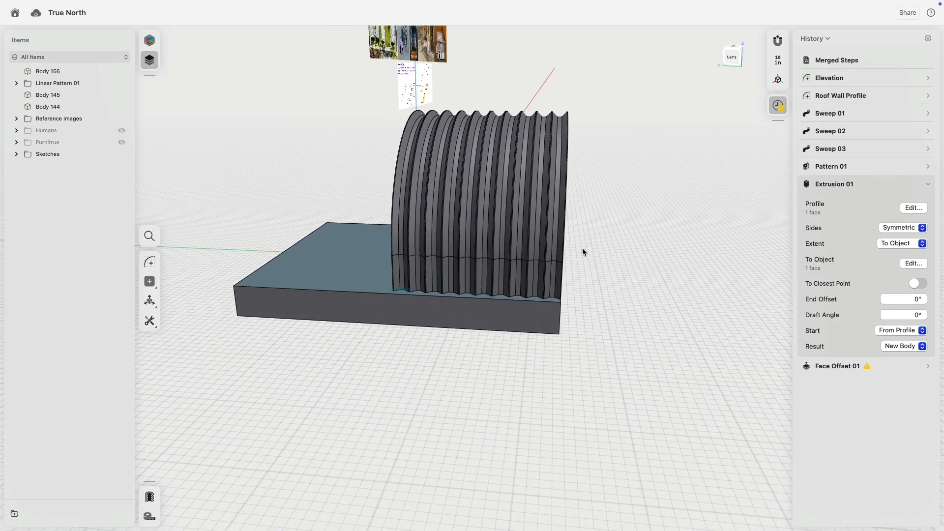
right_drag(583, 248, 596, 250)
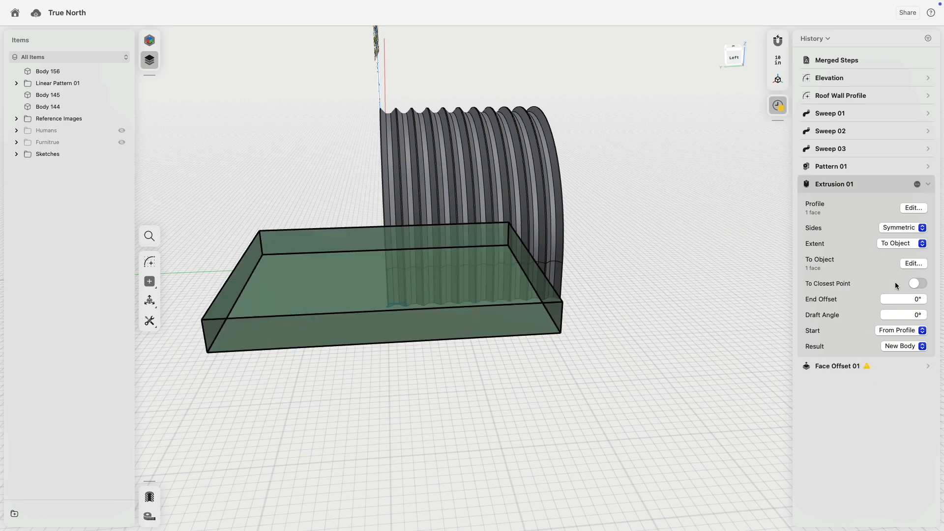
click(908, 226)
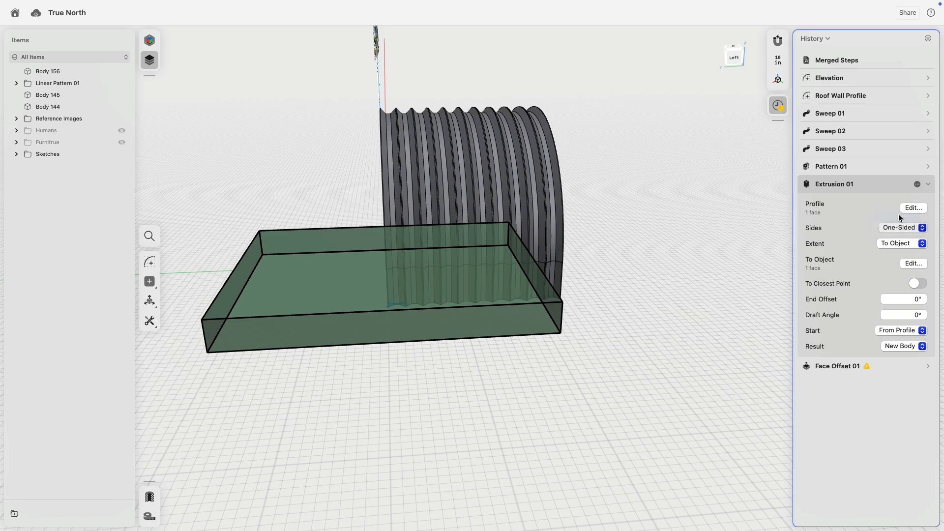
right_drag(663, 289, 621, 295)
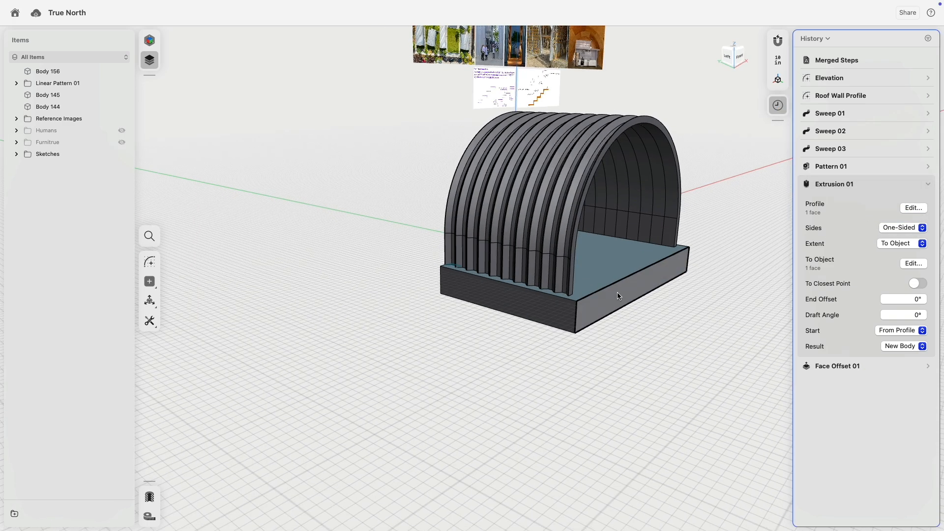
- Change the slab extrusion's extent from To Object to Distance and set the distance to 260"
click(618, 296)
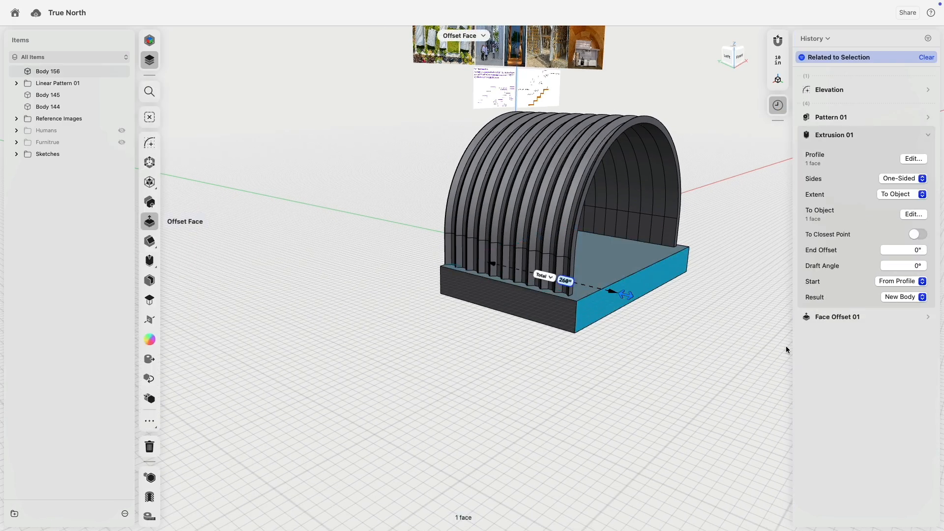
click(907, 179)
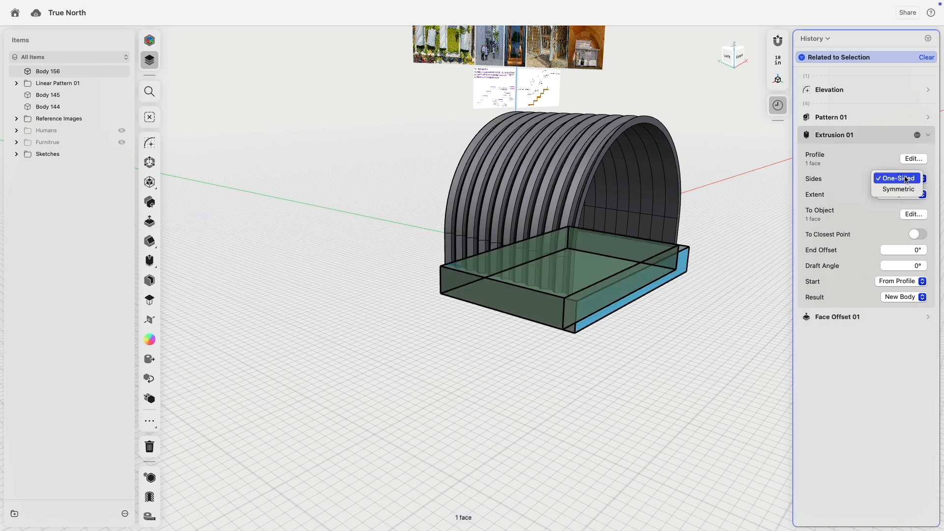
click(906, 179)
click(907, 243)
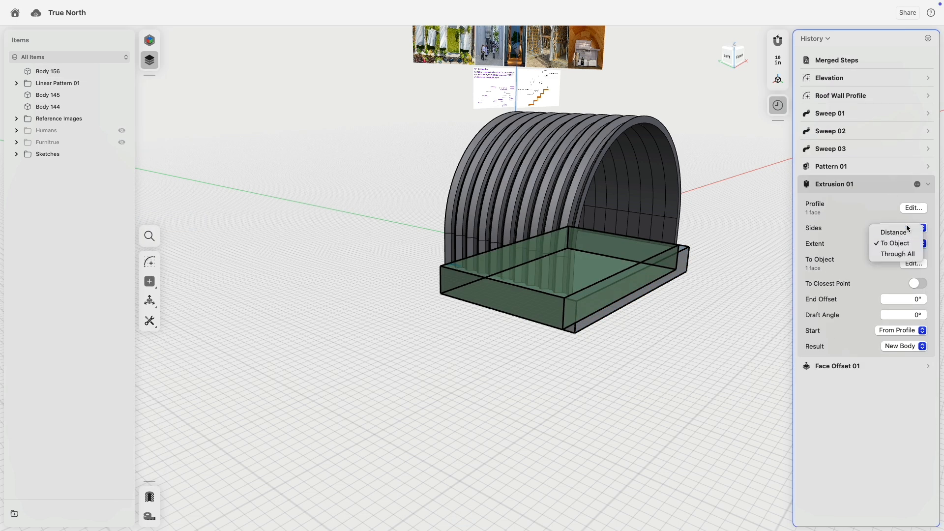
click(895, 233)
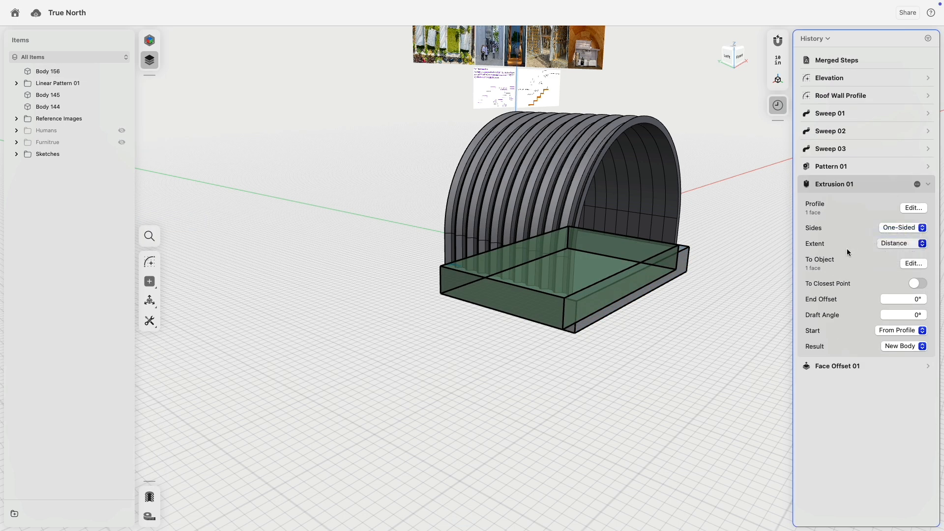
click(906, 257)
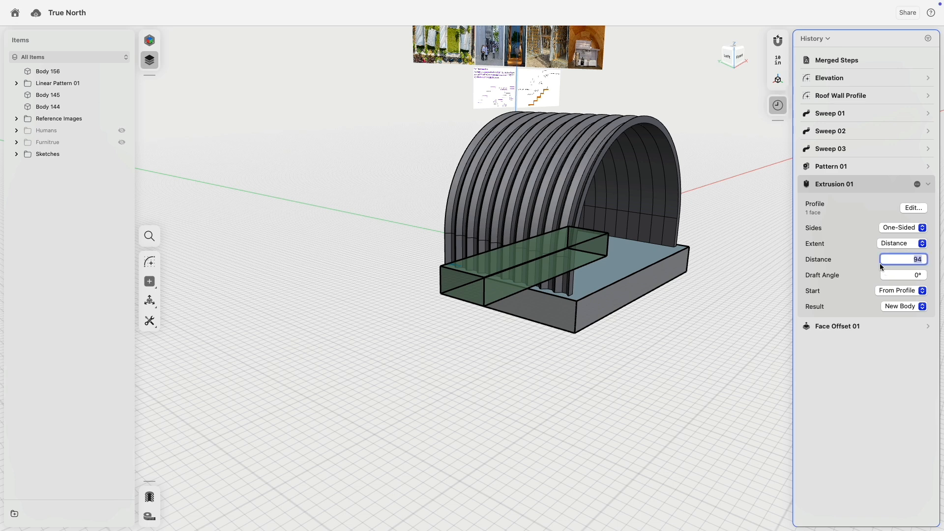
text(260)
key(Return)
- Delete the slab's face offset from the modelling history and make its extrusion symmetric
right_click(840, 326)
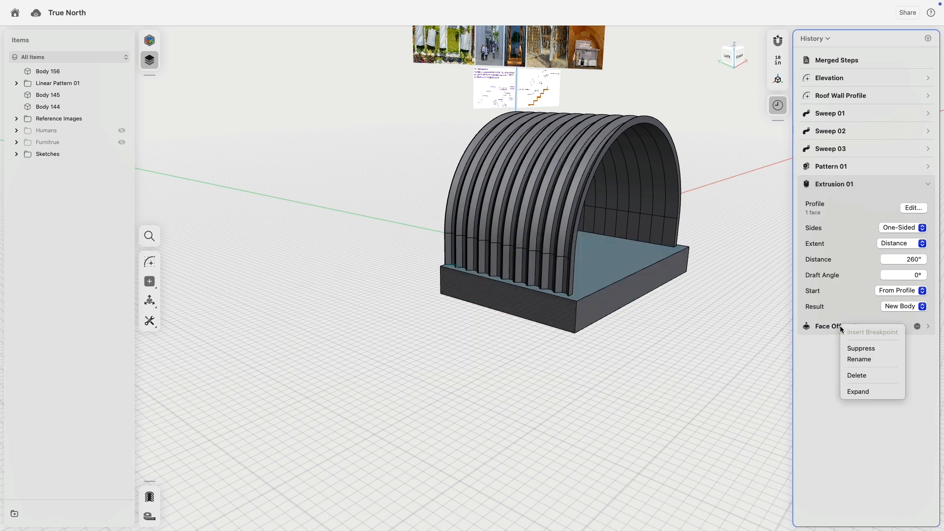
click(859, 376)
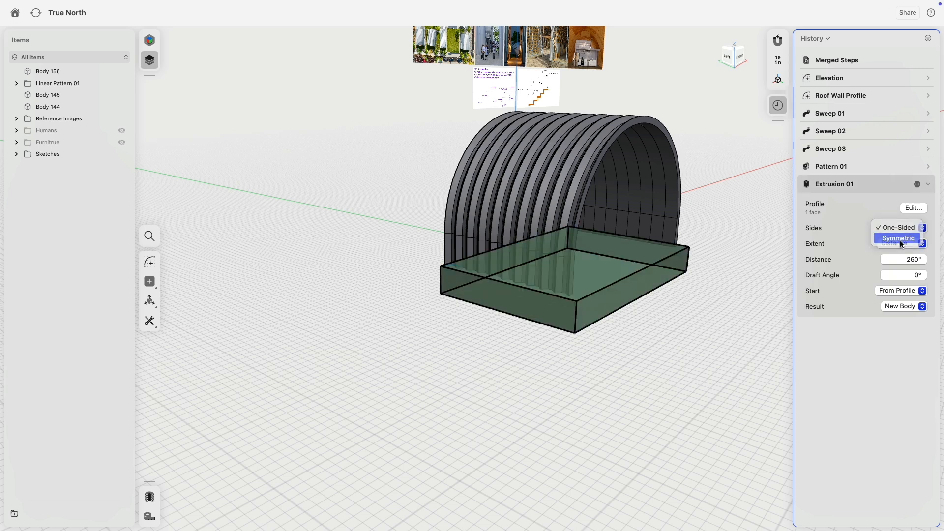
click(900, 238)
mouse_move(460, 349)
right_down()
mouse_move(547, 358)
mouse_move(456, 350)
right_up()
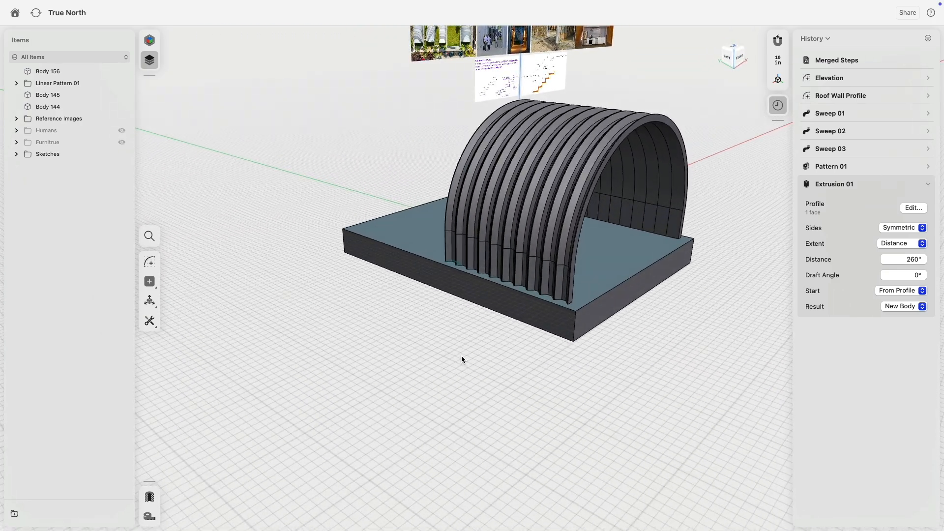
- Rename the base slab body in the items list as Founadtion
middle_drag(462, 356, 412, 384)
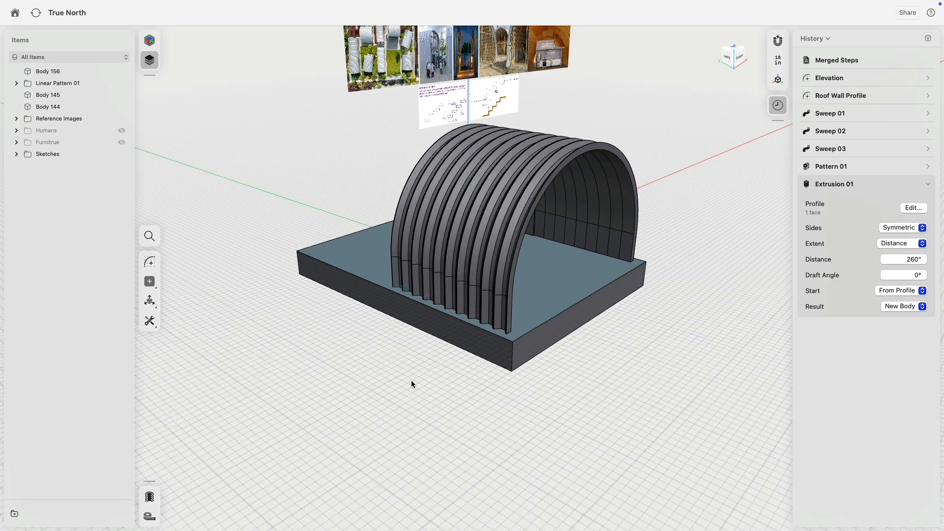
click(51, 74)
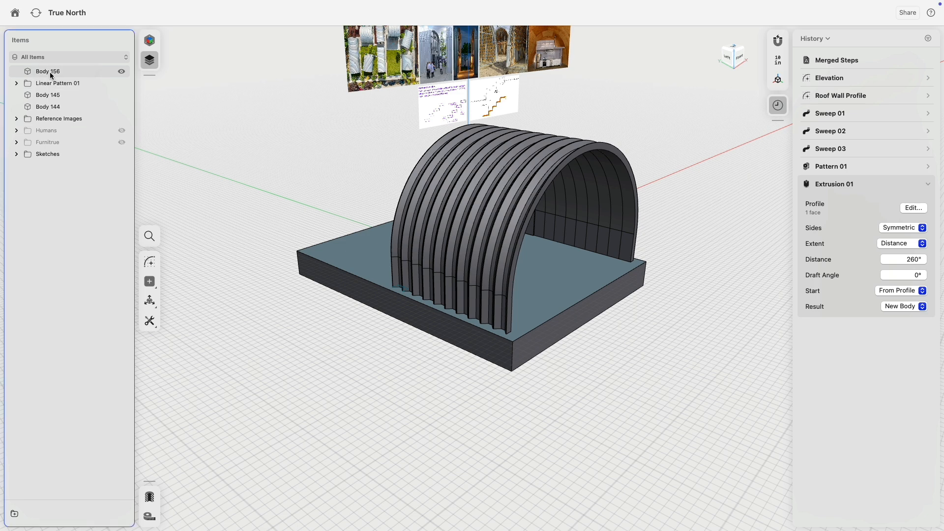
click(51, 73)
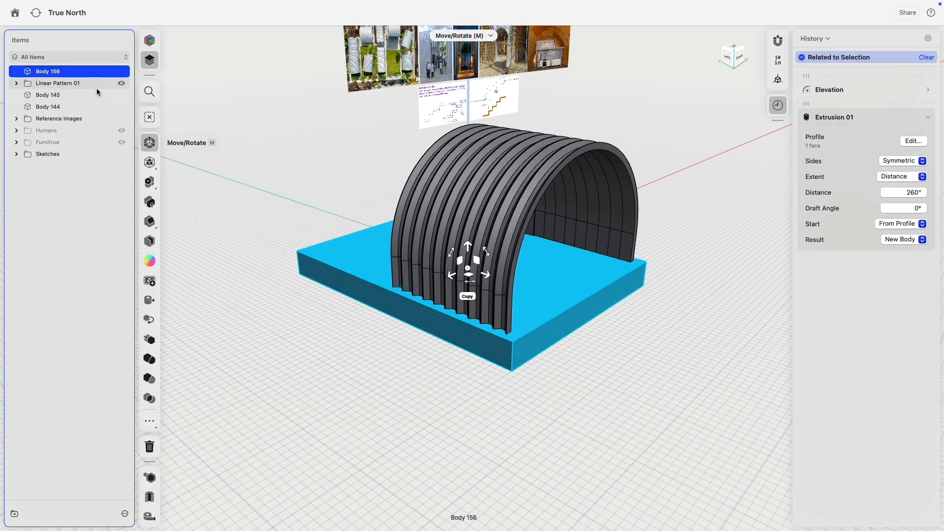
right_click(53, 72)
click(77, 85)
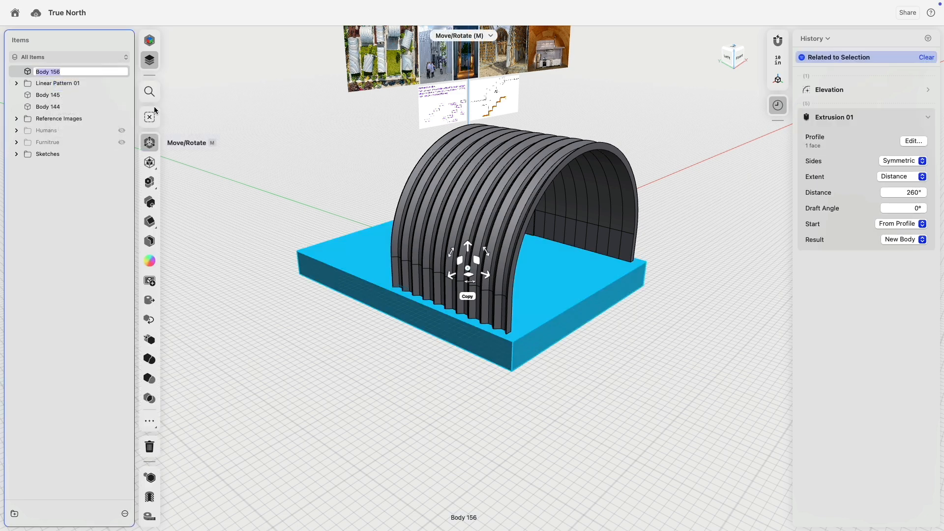
text(Founadtion)
key(Return)
click(251, 104)
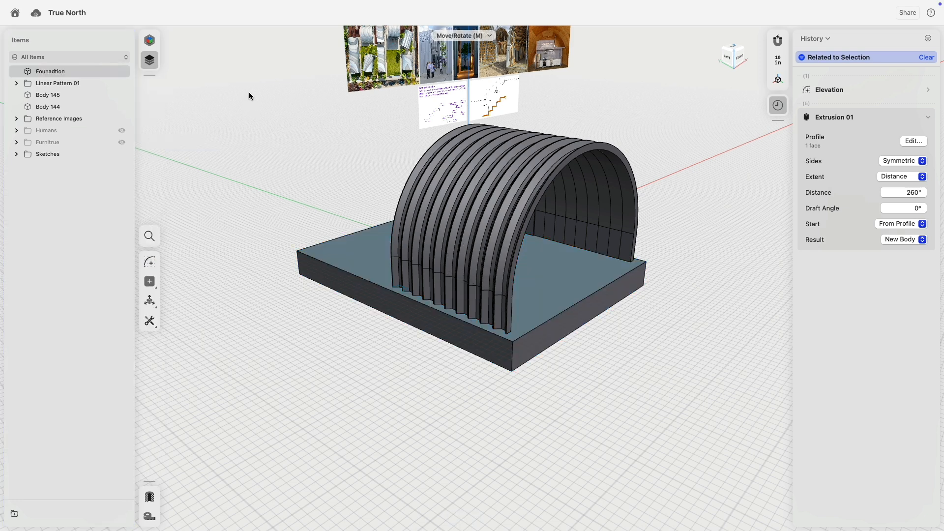
- Rename the linear pattern folder holding the corrugated arch bodies as Roof
click(69, 84)
right_click(69, 84)
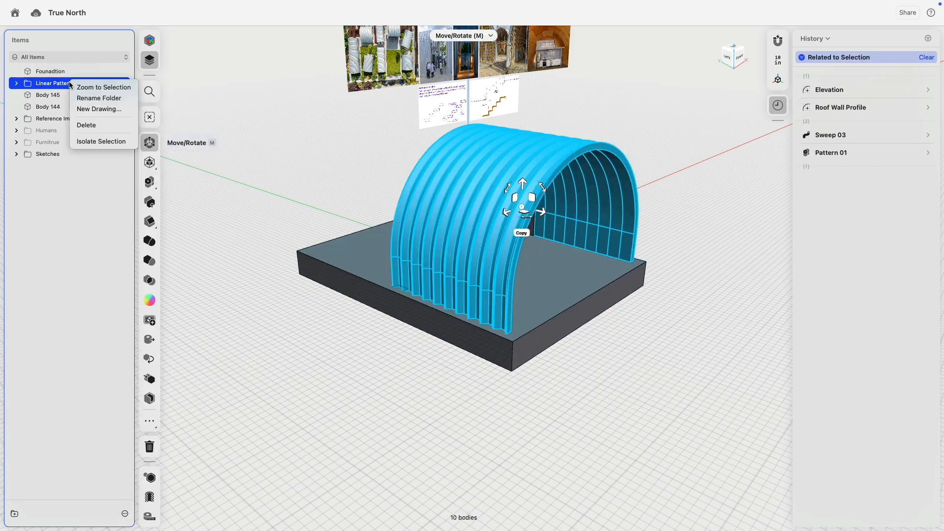
click(99, 98)
text(Roof)
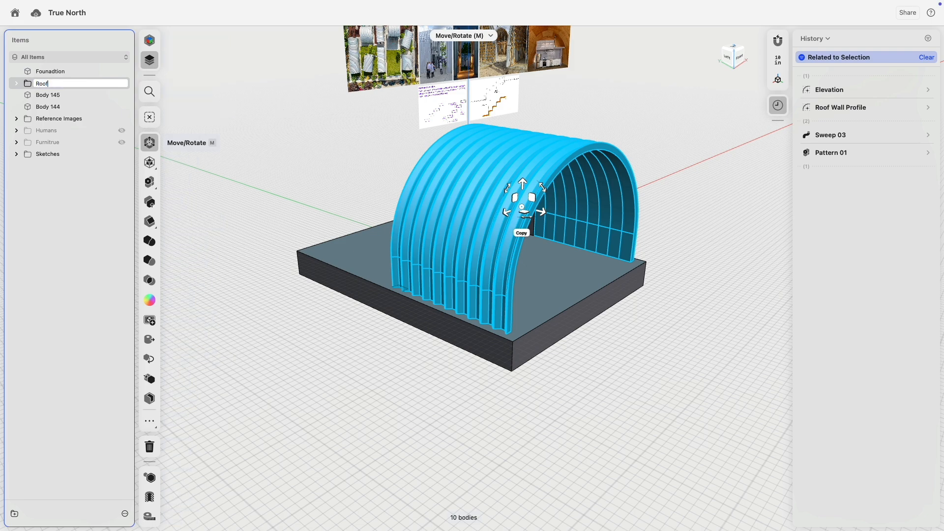
key(Return)
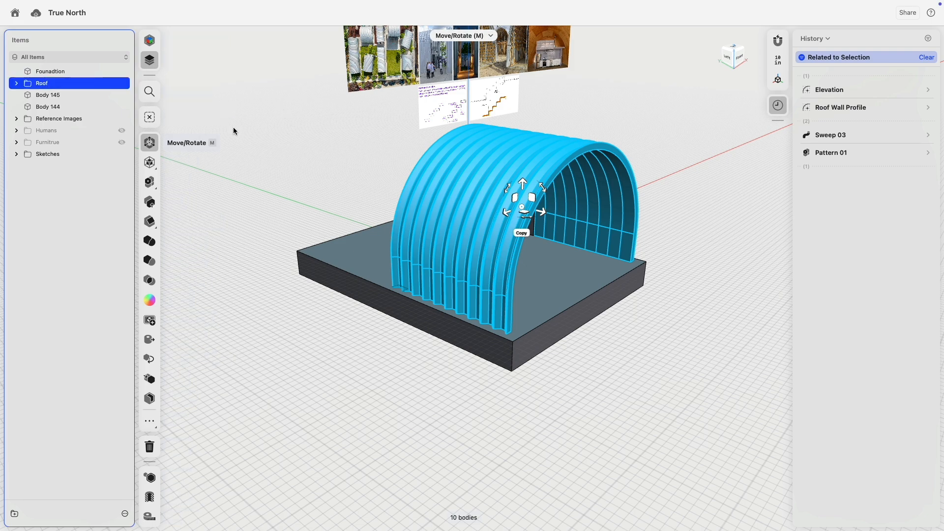
- Rename Body 145, the middle arch layer behind the corrugated roof, as Wood Frame Work
click(50, 98)
right_drag(337, 133, 293, 118)
scroll(305, 209, up, 5)
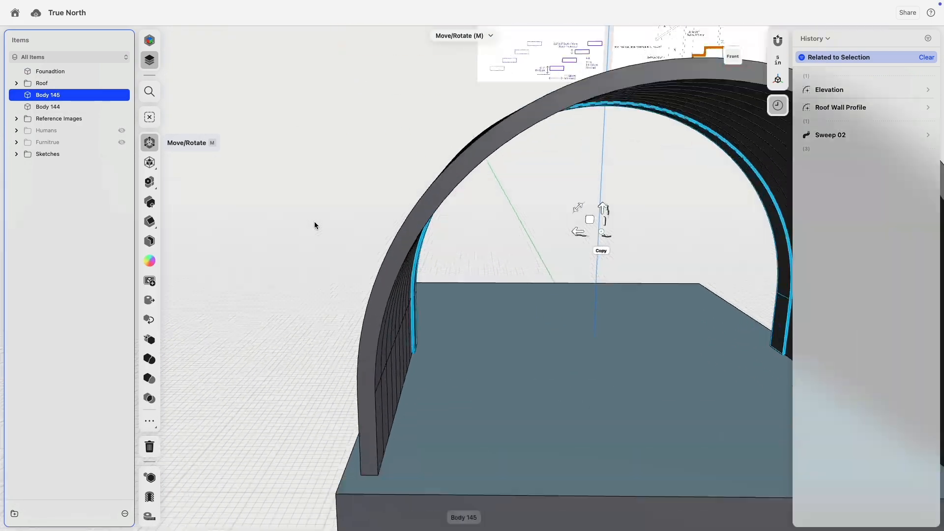
scroll(441, 311, up, 4)
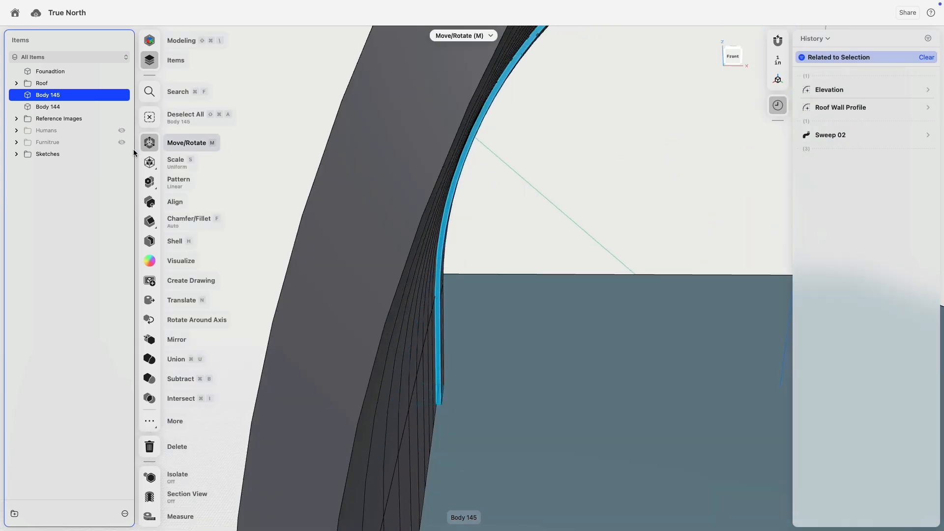
right_click(55, 95)
click(86, 112)
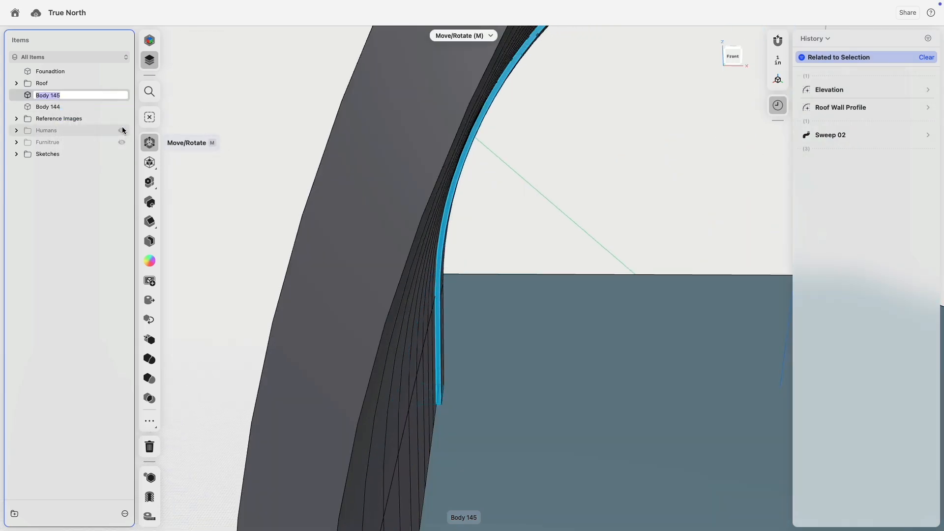
text(F)
text(ood Frame Work)
key(Return)
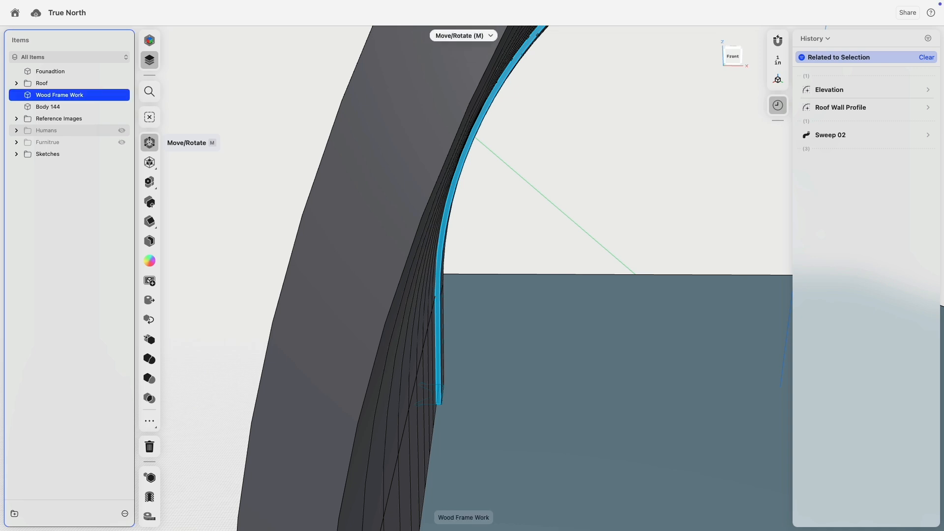
- Rename Body 144, the innermost arch layer, as Interior Wall
click(54, 109)
right_click(54, 110)
click(87, 122)
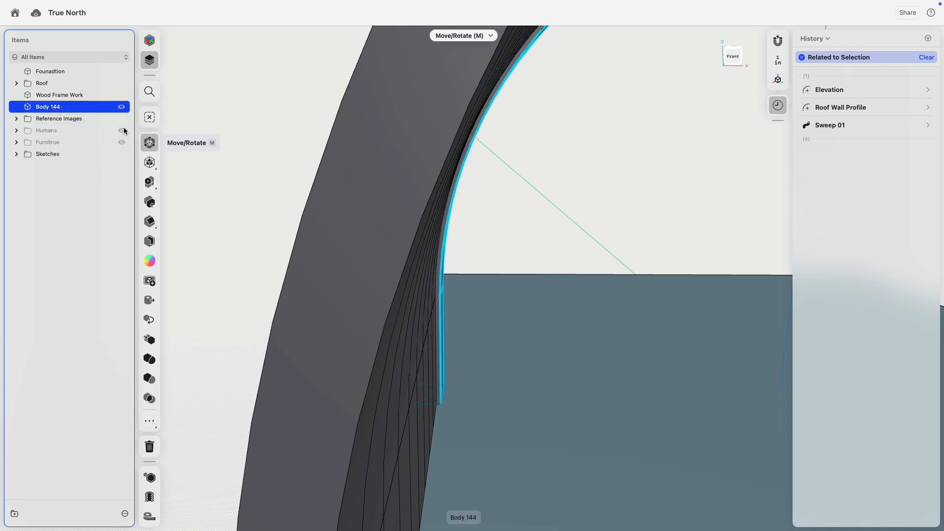
key(BackSpace)
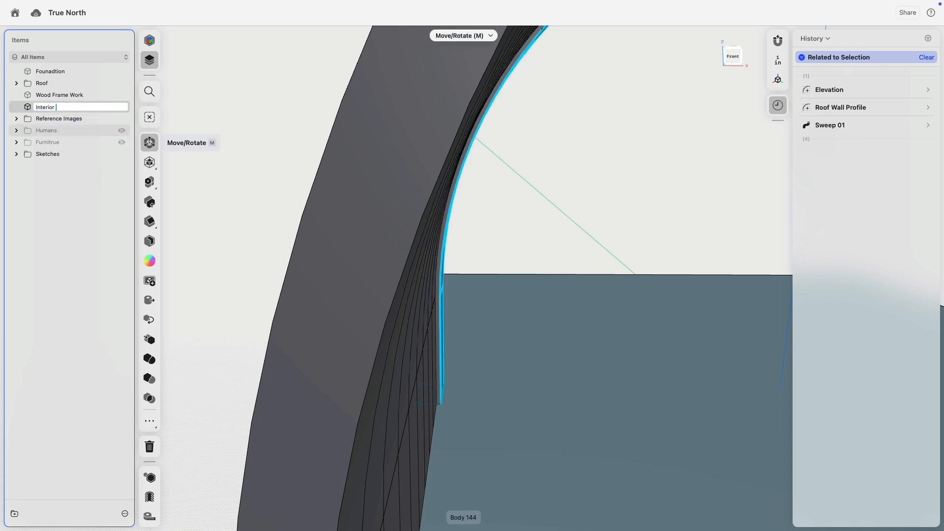
key(Return)
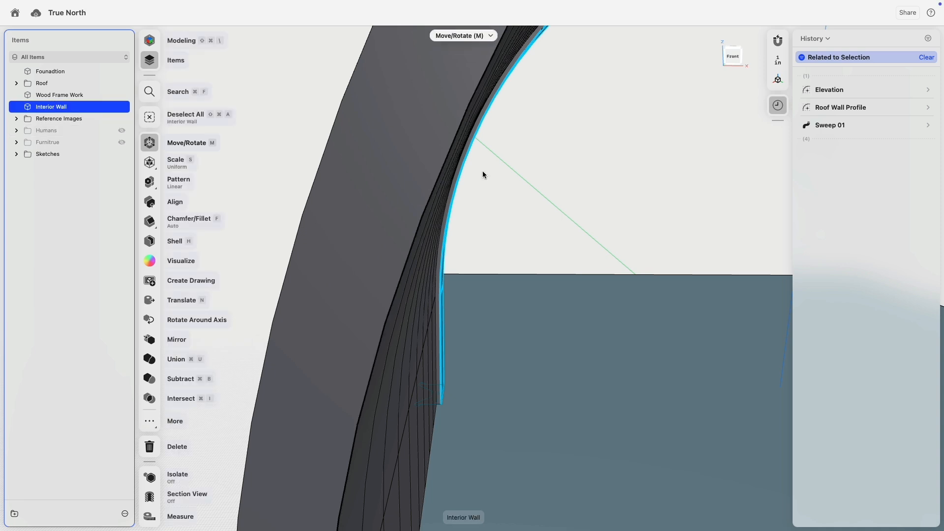
- Mirror the Roof folder's bodies across the front-facing origin plane so that the shell covers the slab's other half
scroll(559, 173, down, 3)
scroll(558, 170, down, 10)
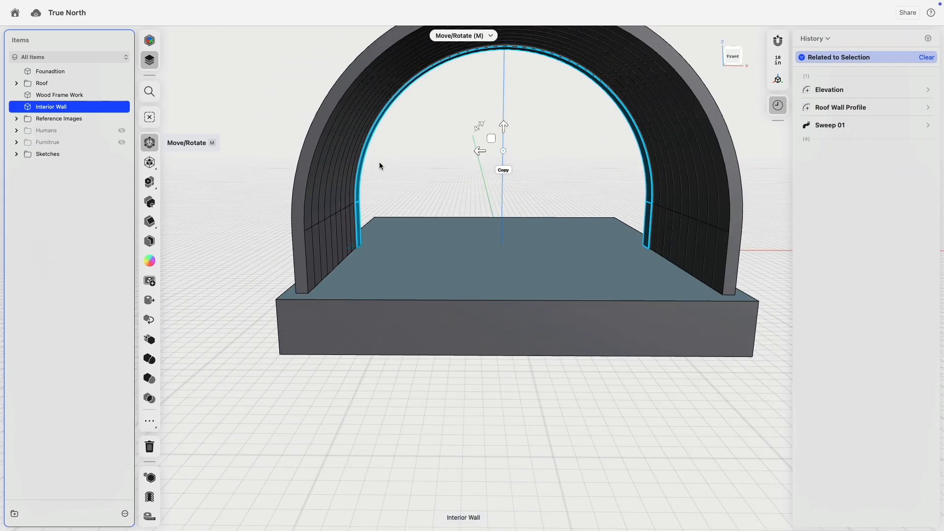
right_drag(379, 162, 394, 171)
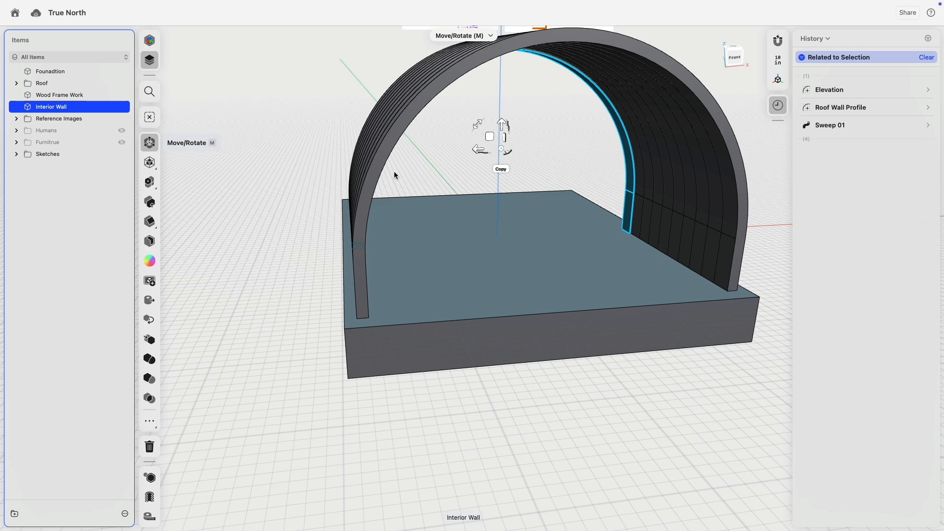
click(65, 84)
right_drag(287, 152, 535, 200)
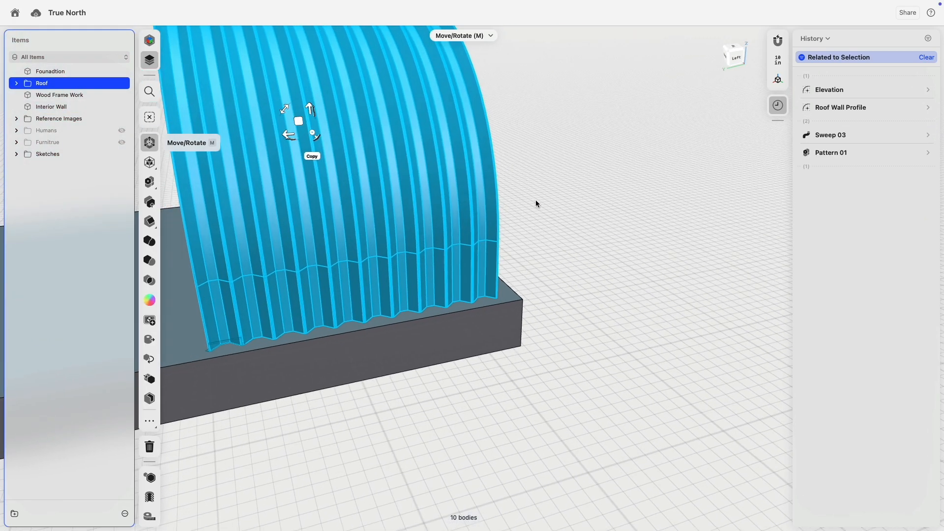
scroll(536, 200, down, 4)
right_drag(459, 172, 435, 196)
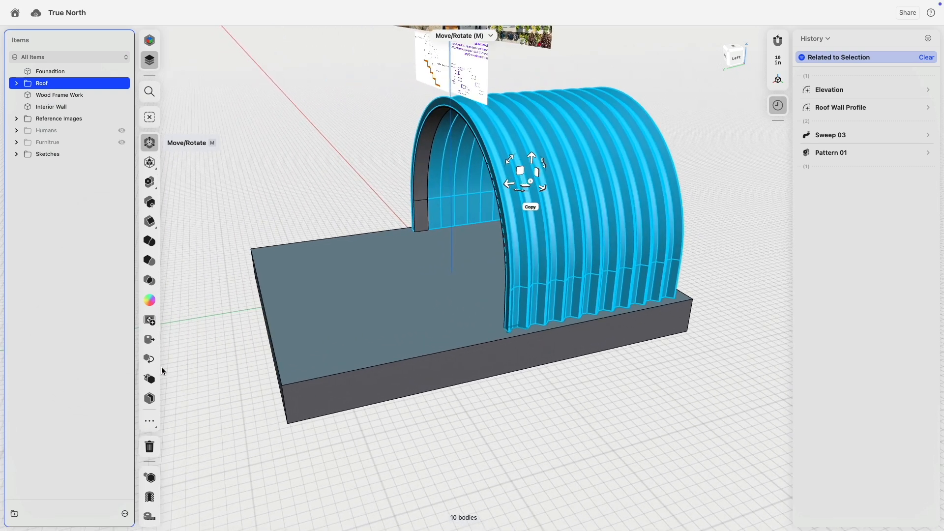
click(151, 379)
scroll(485, 308, up, 3)
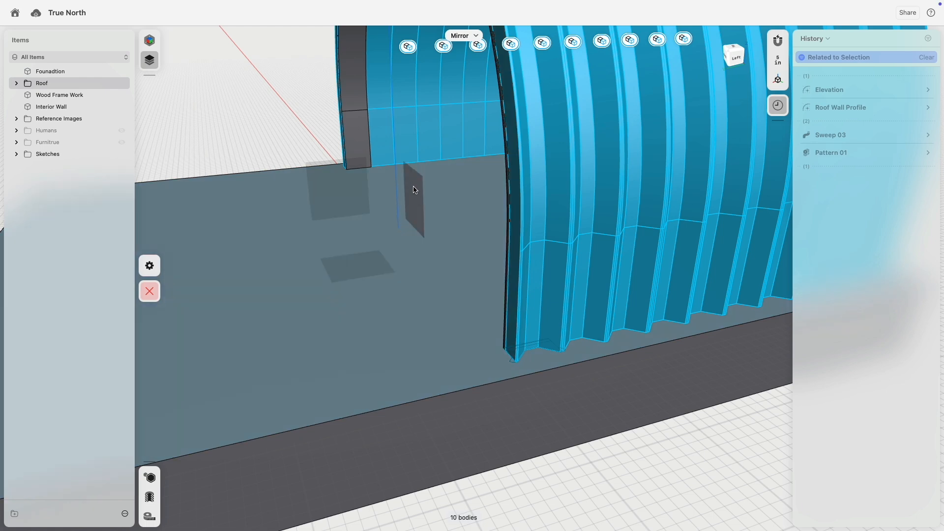
click(415, 190)
scroll(413, 191, down, 5)
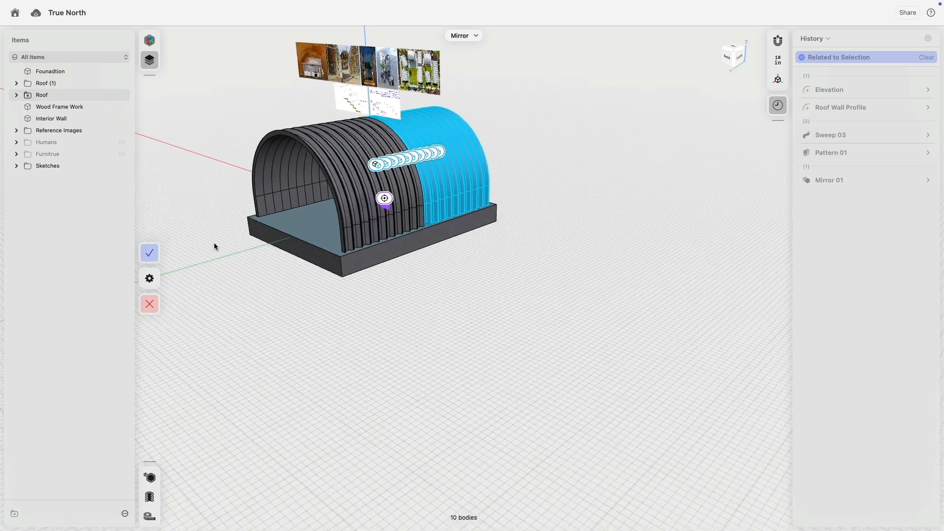
click(150, 253)
- Switch to the front view and show the Humans folder, keeping the Furnitrue folder hidden
scroll(507, 148, up, 3)
right_drag(508, 149, 554, 152)
click(739, 56)
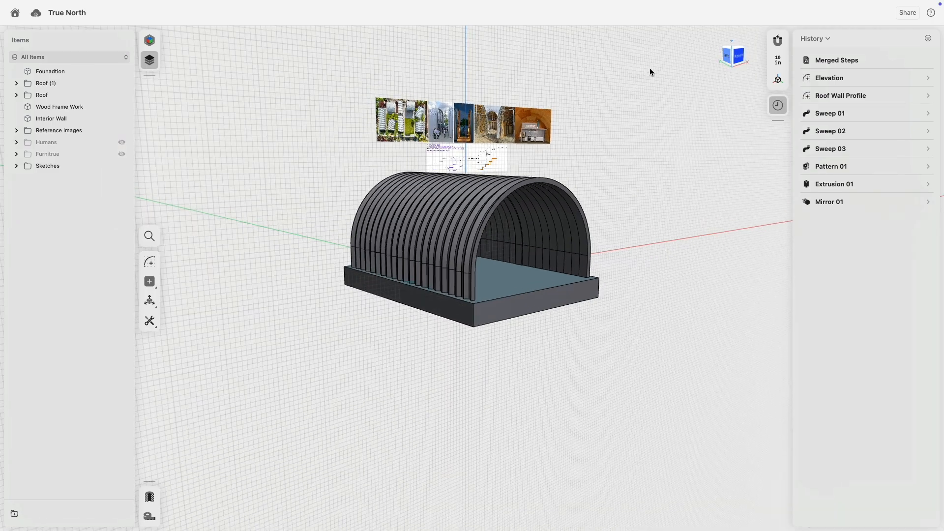
click(122, 154)
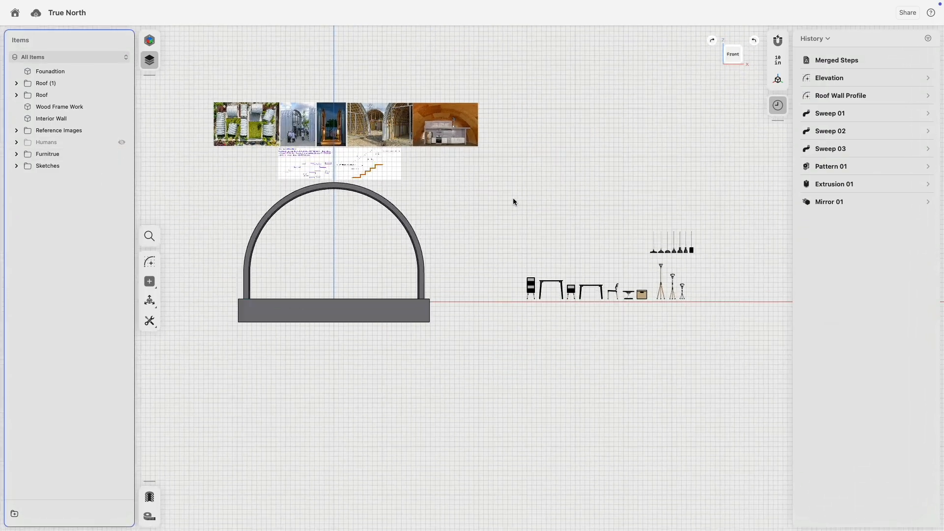
click(121, 154)
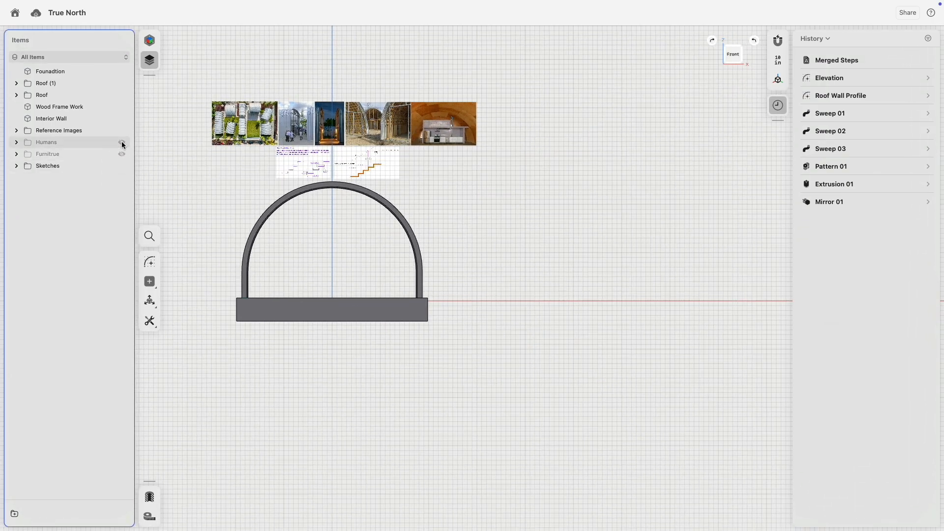
click(121, 142)
- Try copying the standing thinking figure into the arch, one on the slab and two at upper-floor height
click(447, 282)
scroll(415, 257, up, 3)
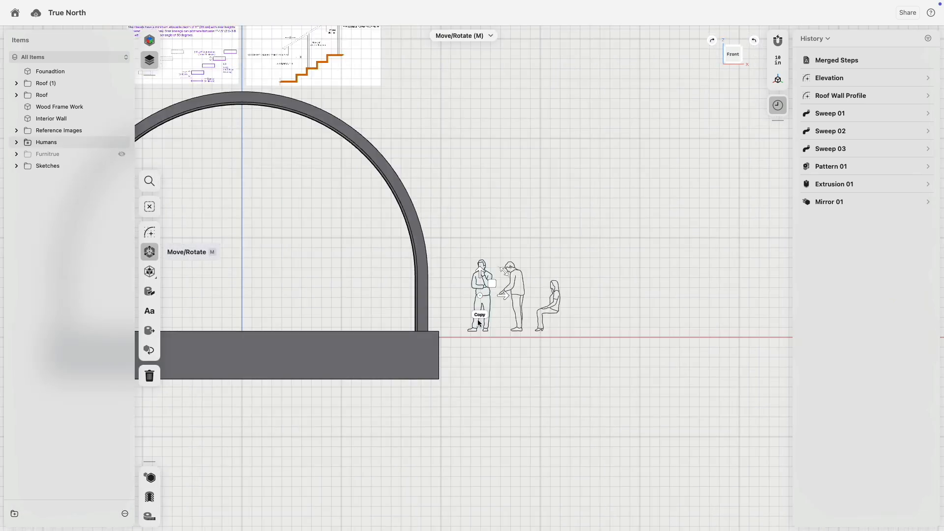
click(478, 316)
scroll(599, 243, up, 3)
drag(596, 262, 353, 159)
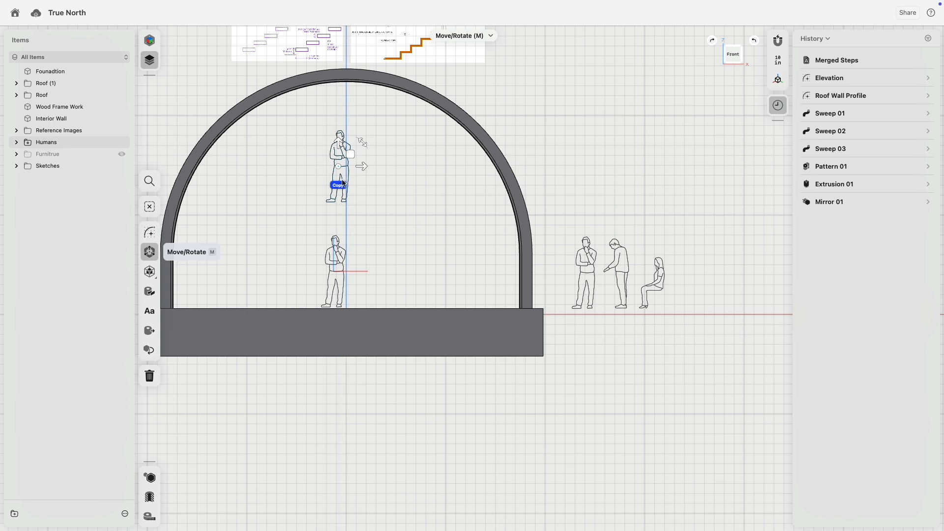
drag(352, 157, 251, 156)
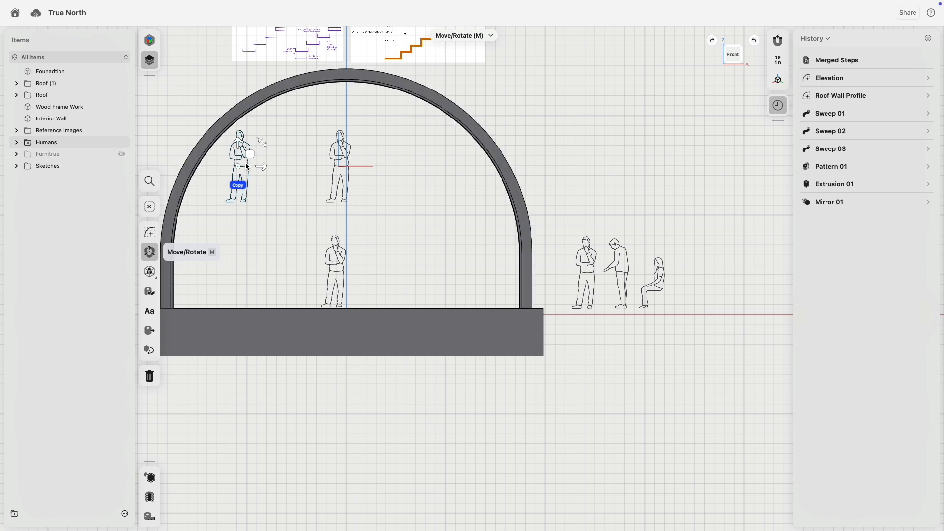
- Try repositioning the human figure that stands on the slab beneath the arch
scroll(295, 186, down, 2)
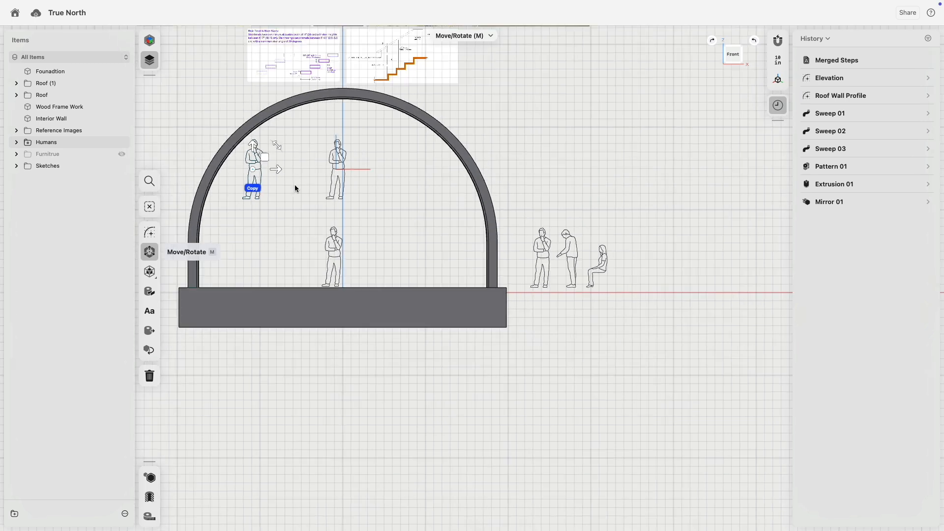
right_drag(295, 188, 329, 233)
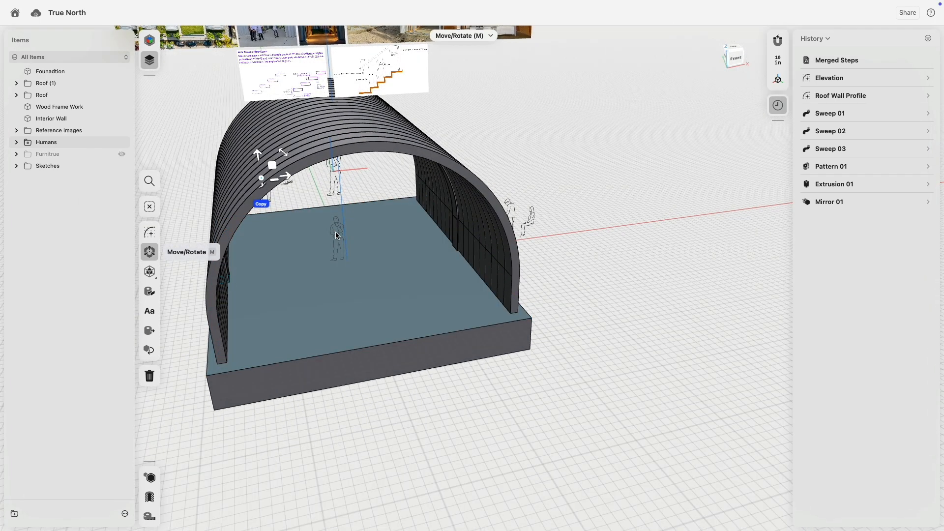
click(336, 236)
drag(366, 248, 377, 221)
click(392, 209)
right_drag(392, 210, 445, 214)
drag(362, 246, 424, 288)
right_drag(425, 287, 470, 288)
drag(471, 289, 381, 270)
right_drag(381, 270, 453, 287)
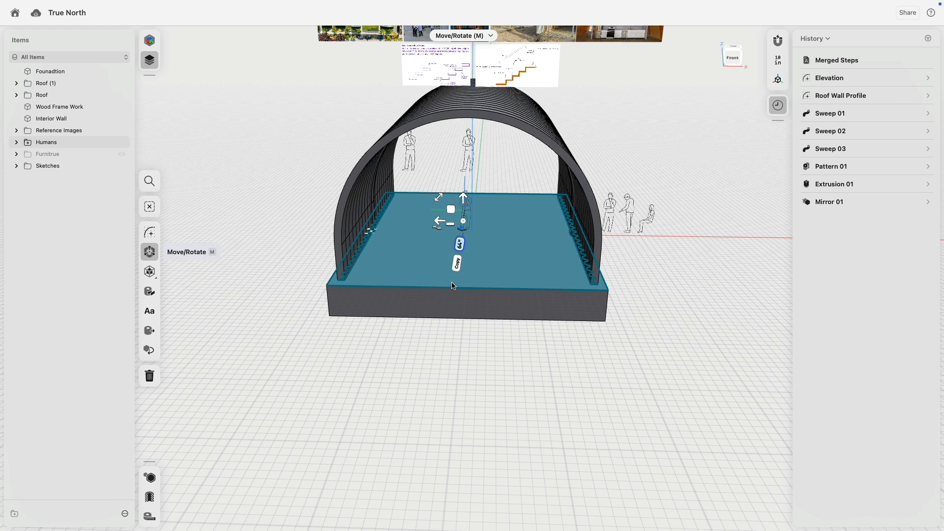
click(295, 209)
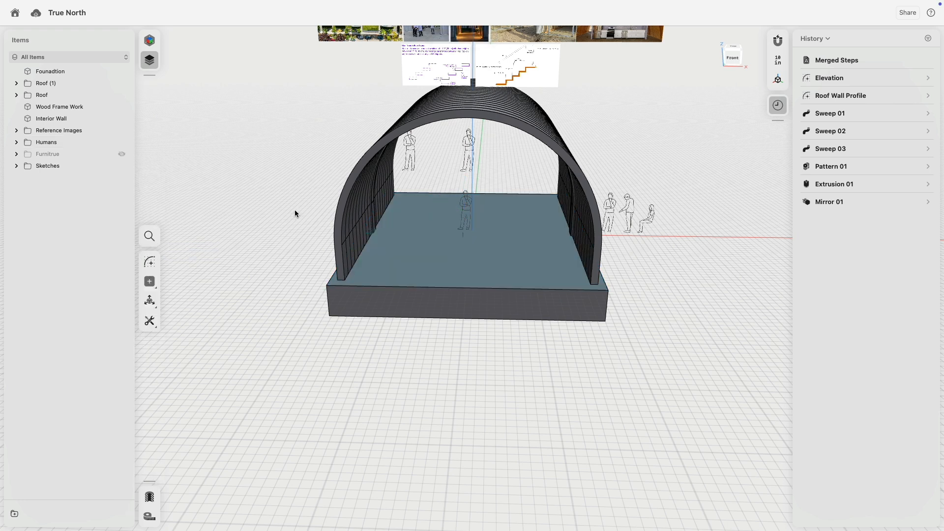
- Undo the figure copies and moves made inside the arch
key(super+z)
key(super+z)
key(super+z)
key(super+z)
key(super+z)
key(super+z)
key(super+z)
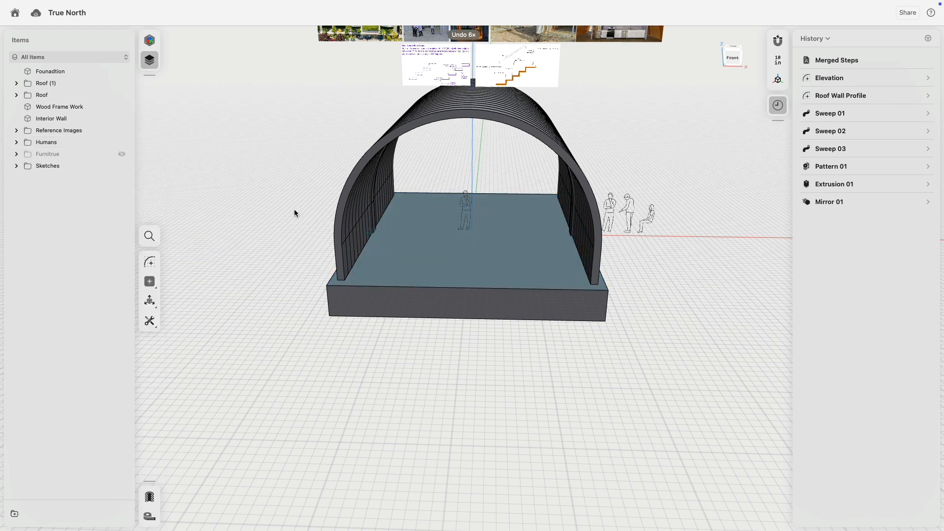
click(733, 56)
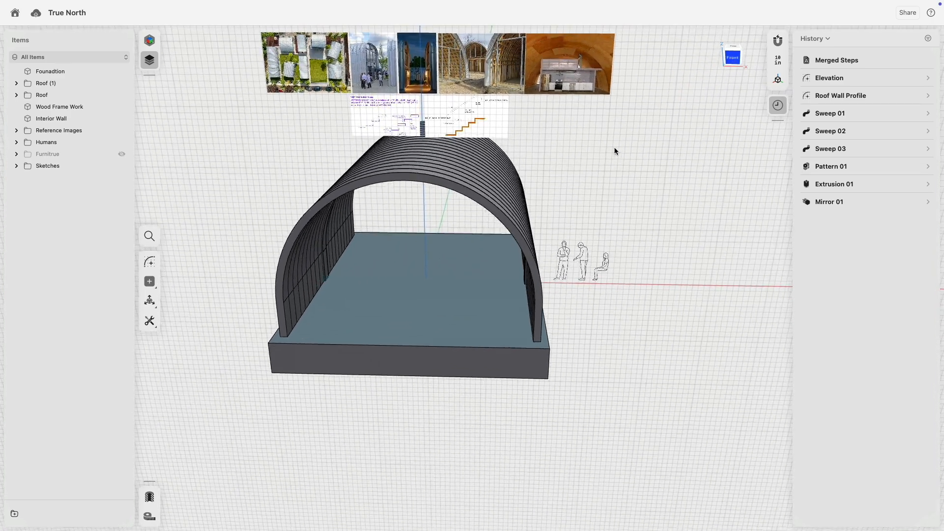
middle_drag(598, 155, 589, 204)
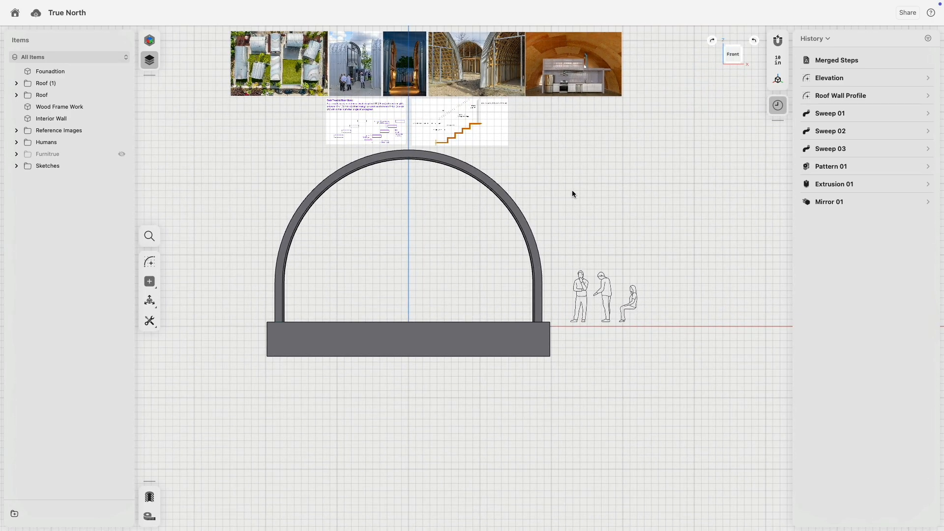
right_drag(566, 194, 537, 219)
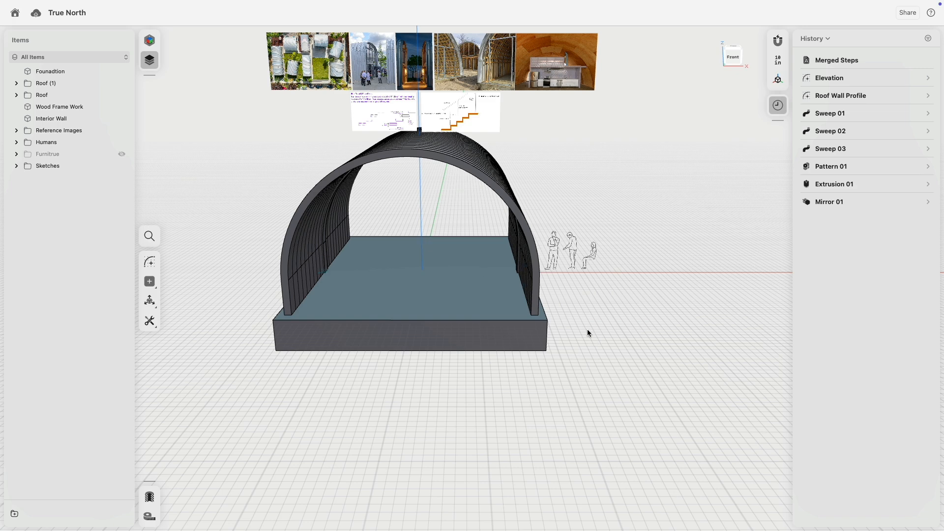
- Insert a history breakpoint right after Extrusion 01 so the model rolls back to before Mirror 01
scroll(587, 329, up, 5)
right_drag(559, 283, 568, 303)
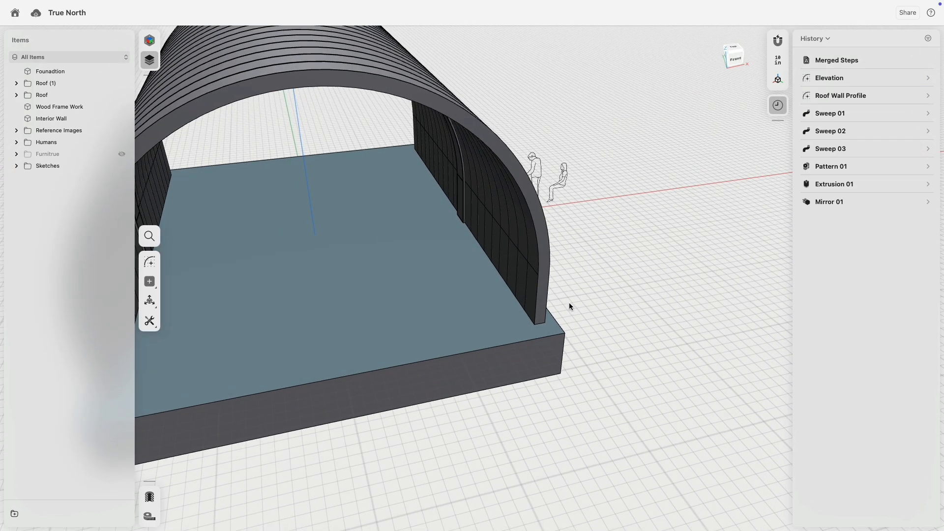
click(549, 285)
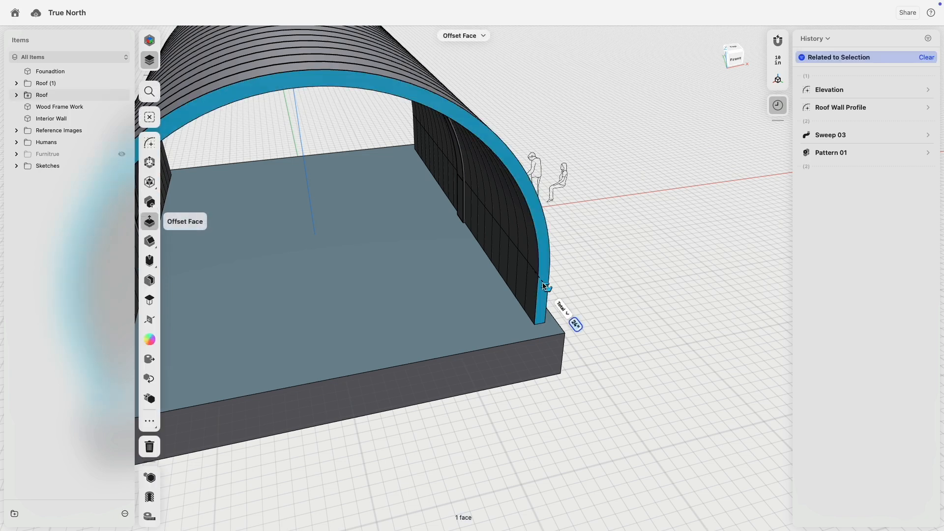
click(667, 256)
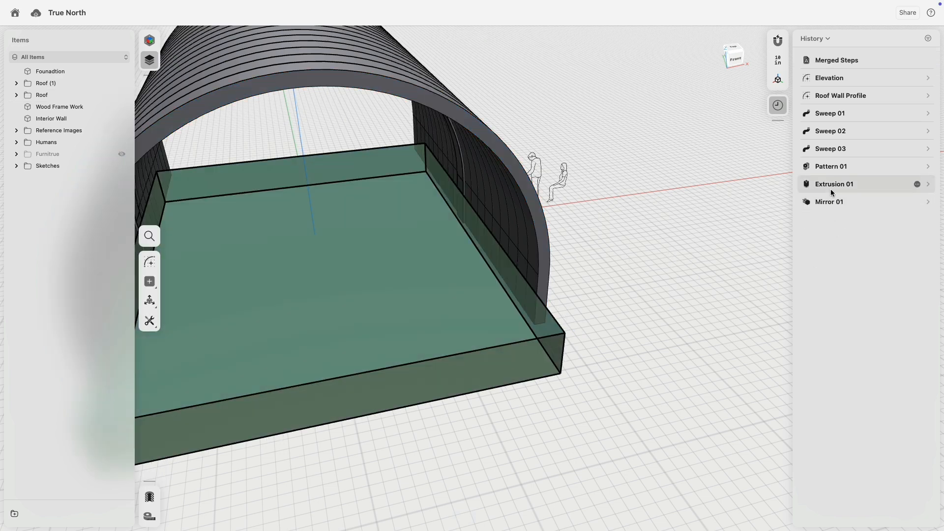
right_click(831, 186)
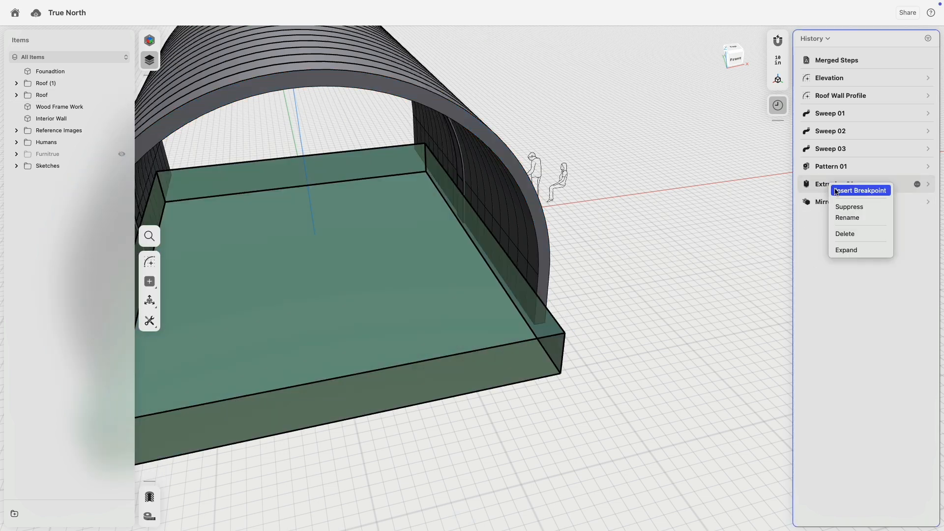
click(860, 190)
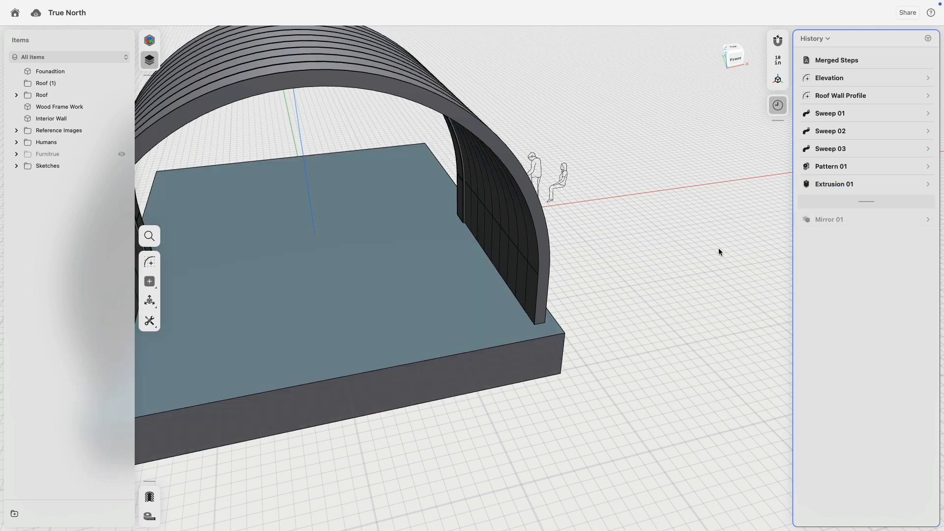
- Isolate the frontmost roof rib and shell it, leaving its flat inner faces and its end faces open
click(543, 289)
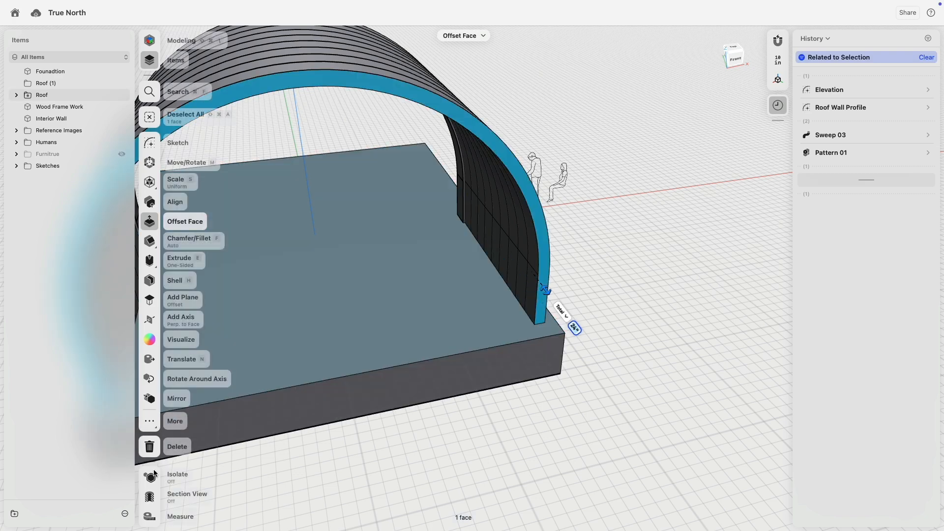
click(150, 477)
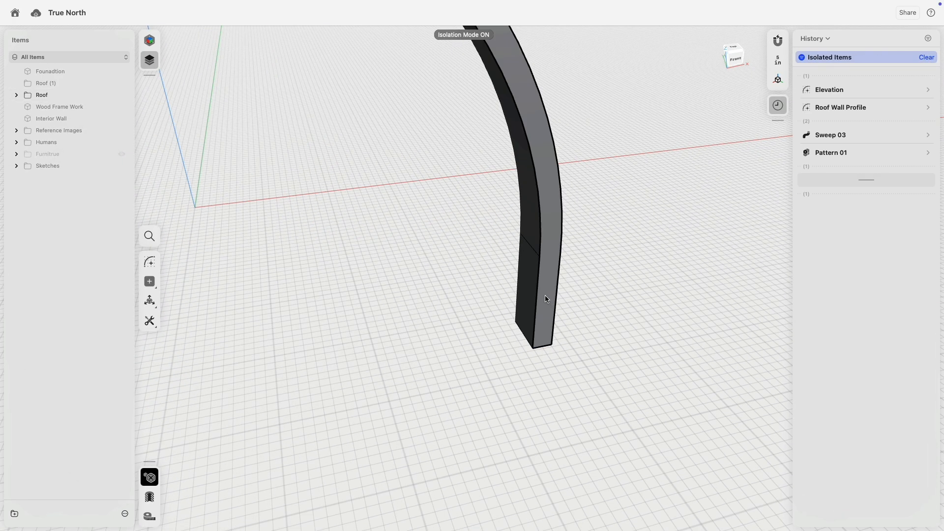
click(526, 290)
click(529, 224)
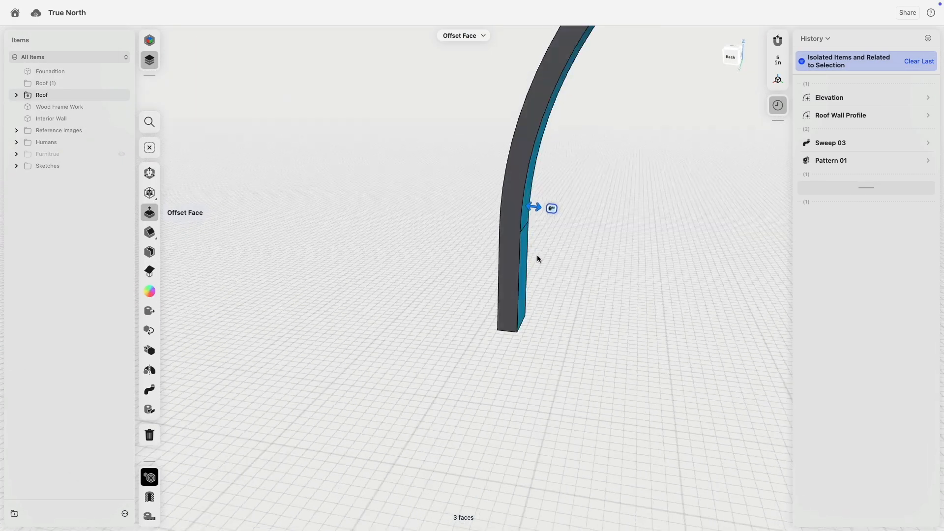
click(517, 261)
right_drag(517, 261, 463, 202)
click(528, 335)
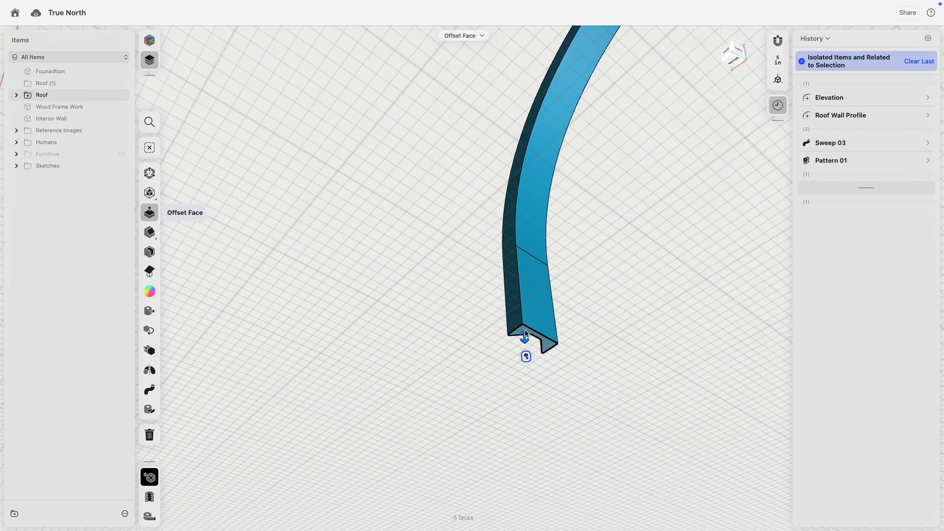
scroll(529, 337, down, 5)
right_drag(654, 206, 347, 209)
scroll(346, 209, up, 3)
click(352, 162)
click(356, 206)
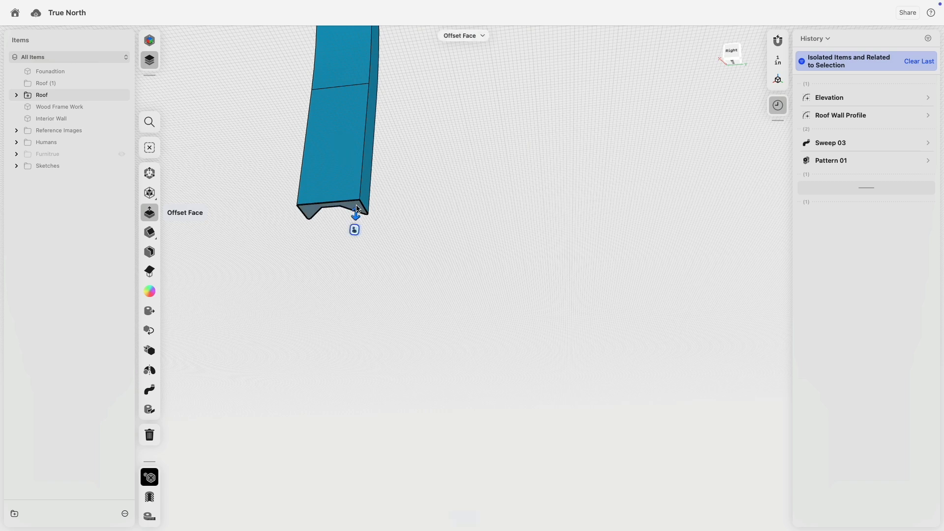
click(150, 255)
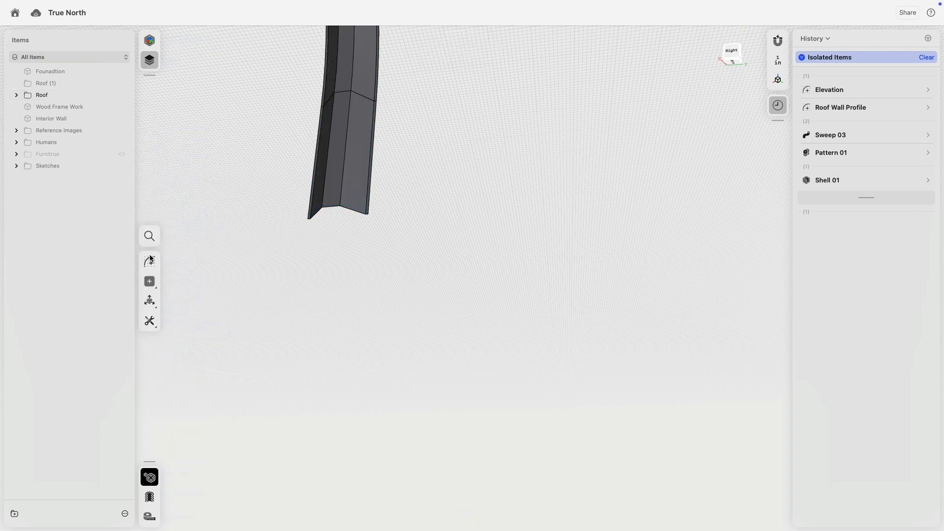
- Inspect the shelled rib's thin profile and turn isolation off to bring back the rest of the model
scroll(381, 188, up, 4)
scroll(380, 190, up, 4)
right_drag(381, 190, 372, 258)
scroll(369, 287, up, 5)
scroll(450, 288, down, 6)
scroll(441, 273, down, 3)
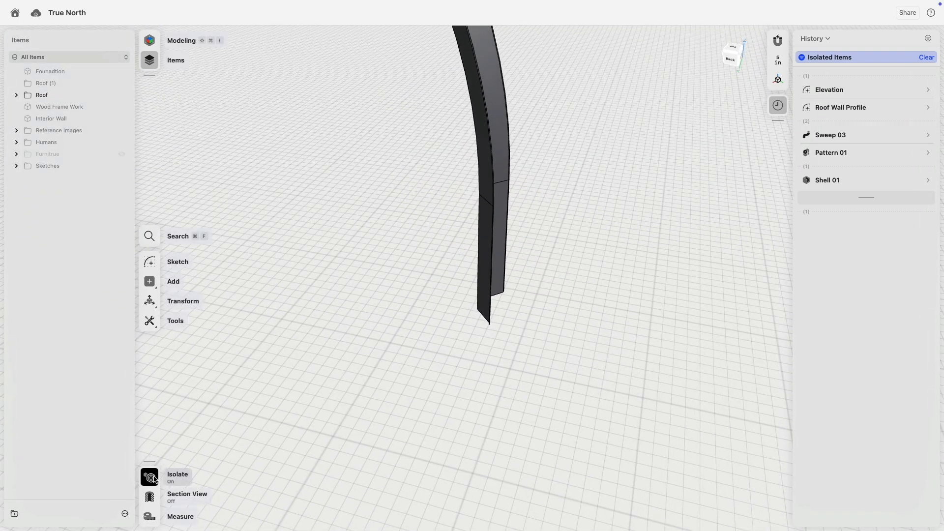
click(164, 478)
- Offset the thin front edge face of the shelled roof rib outward, widening the rib's end past the roof
right_drag(506, 250, 335, 258)
scroll(491, 234, up, 5)
right_drag(471, 265, 504, 297)
scroll(416, 286, up, 5)
right_drag(452, 398, 443, 317)
scroll(444, 317, up, 8)
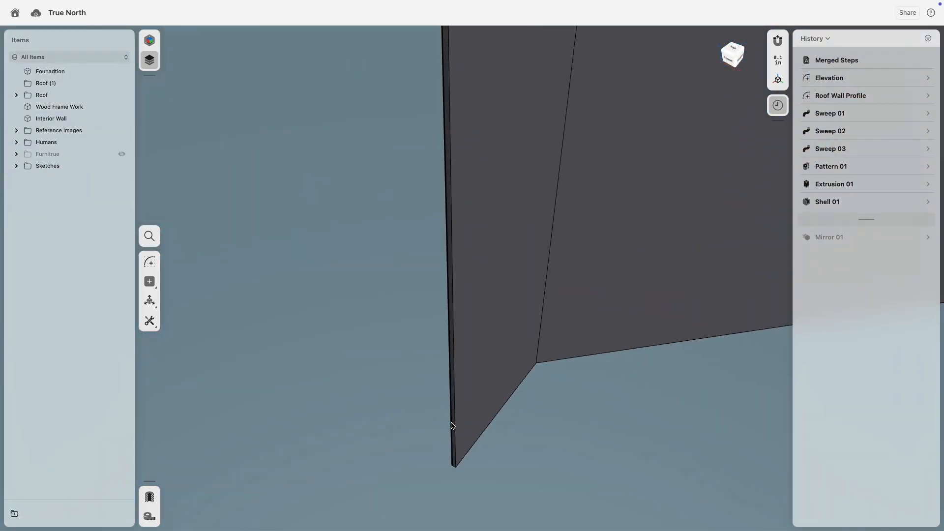
click(452, 427)
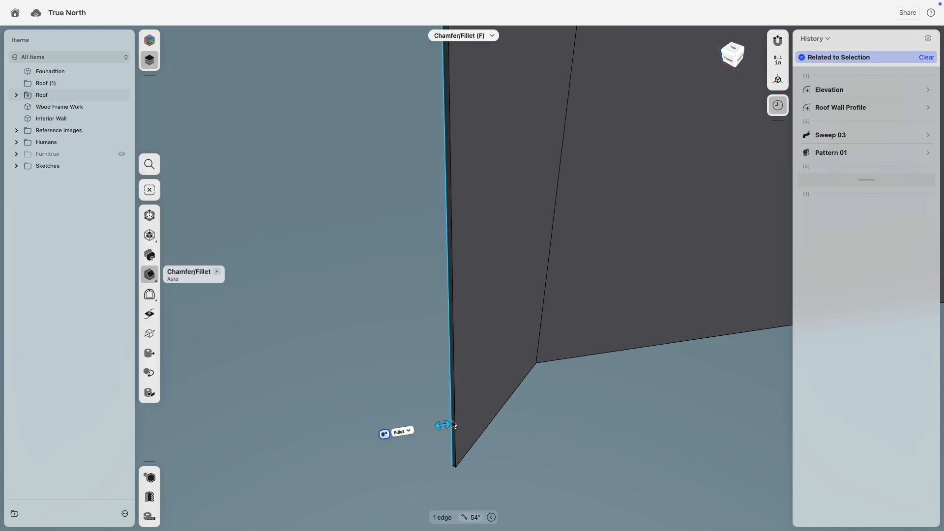
scroll(453, 427, up, 5)
click(456, 421)
scroll(456, 422, down, 10)
scroll(456, 422, down, 6)
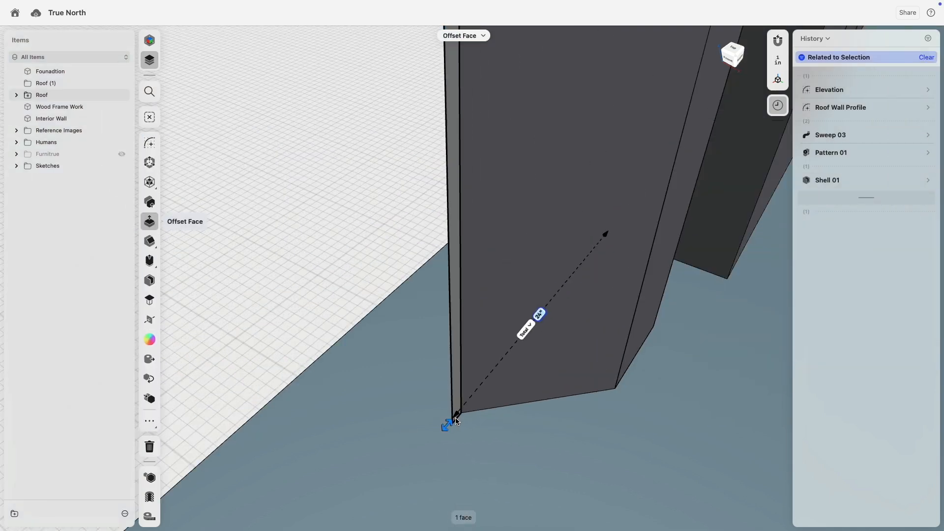
drag(443, 434, 420, 456)
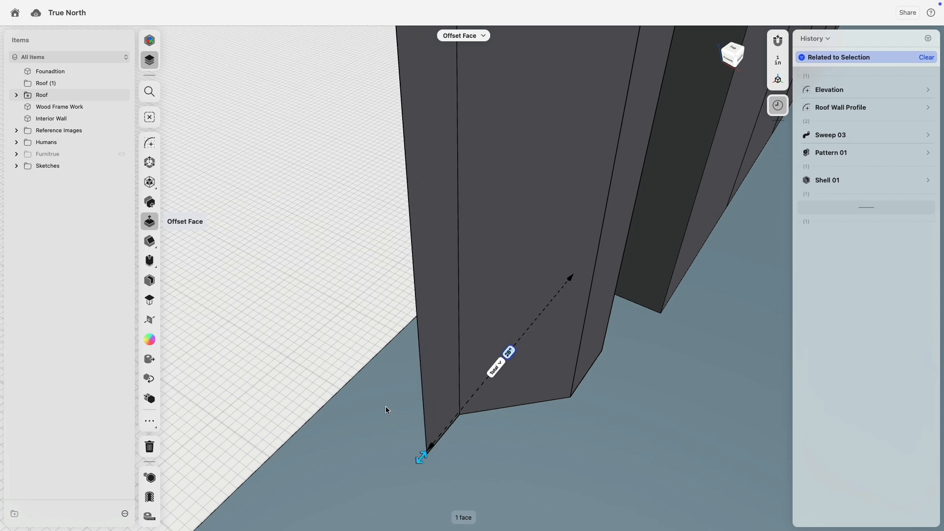
click(327, 358)
- Examine the corrugated roof ribs along their base, outer side and front end
scroll(325, 356, down, 6)
right_drag(324, 356, 361, 337)
click(350, 363)
click(319, 355)
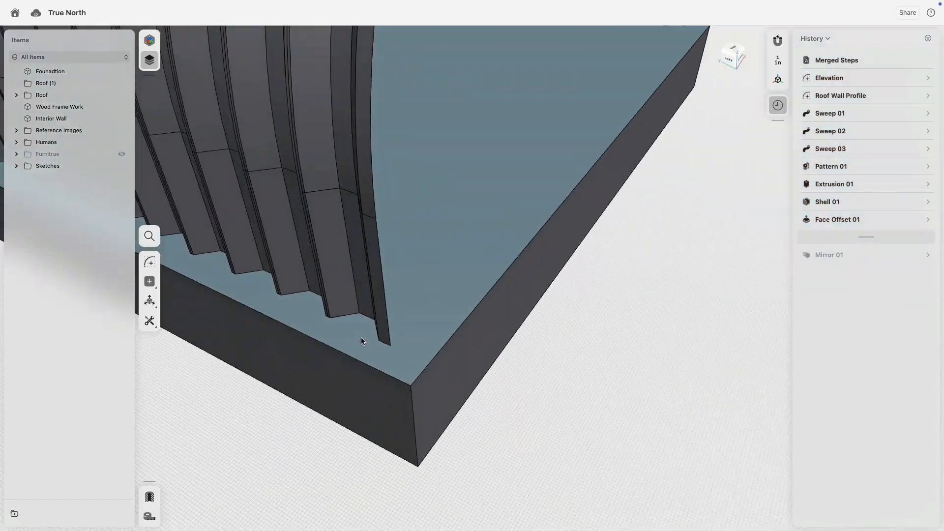
middle_drag(374, 304, 330, 385)
scroll(319, 343, down, 5)
right_drag(319, 346, 526, 208)
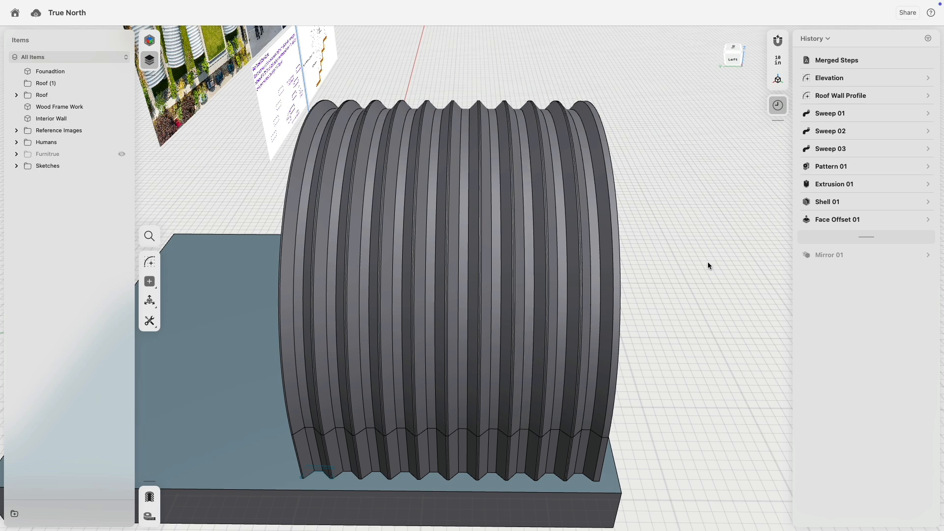
right_drag(708, 266, 681, 251)
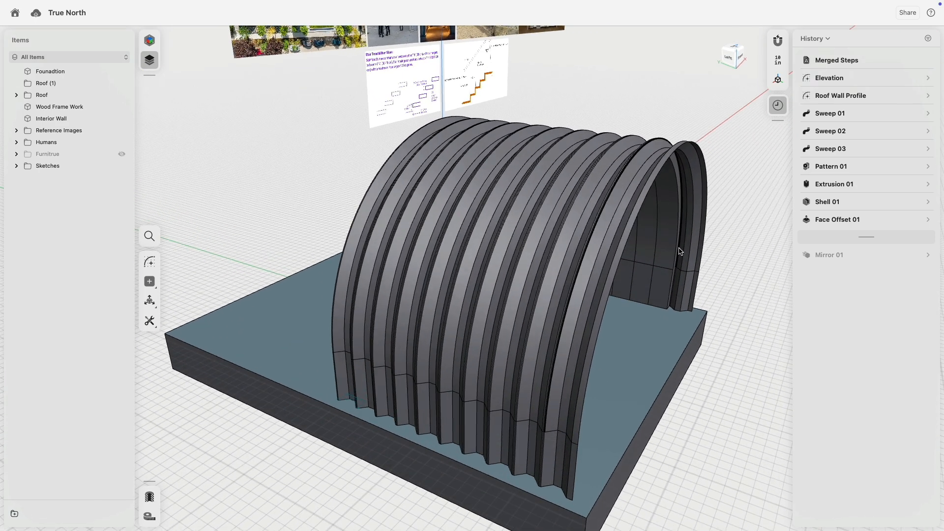
- Move the history breakpoint past Mirror 01 and reorder Extrusion 01 to the end of the history
click(828, 202)
click(828, 184)
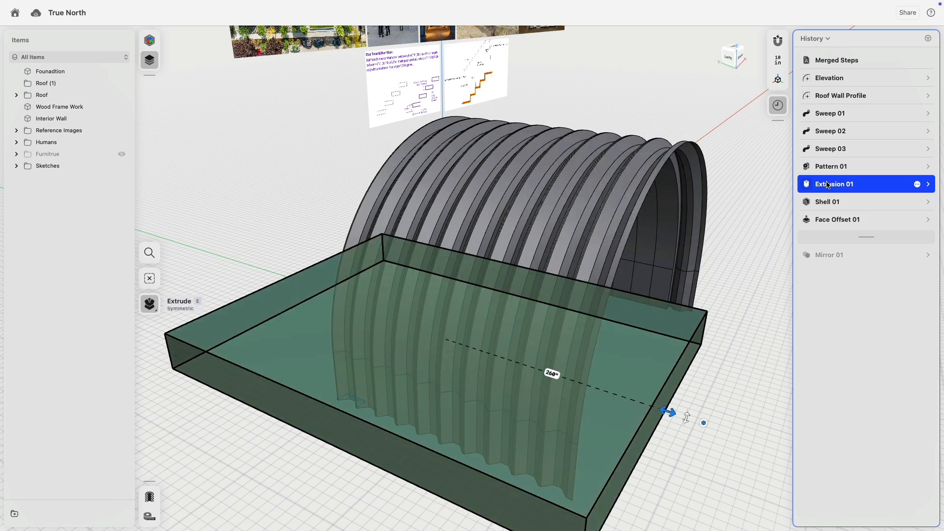
click(828, 169)
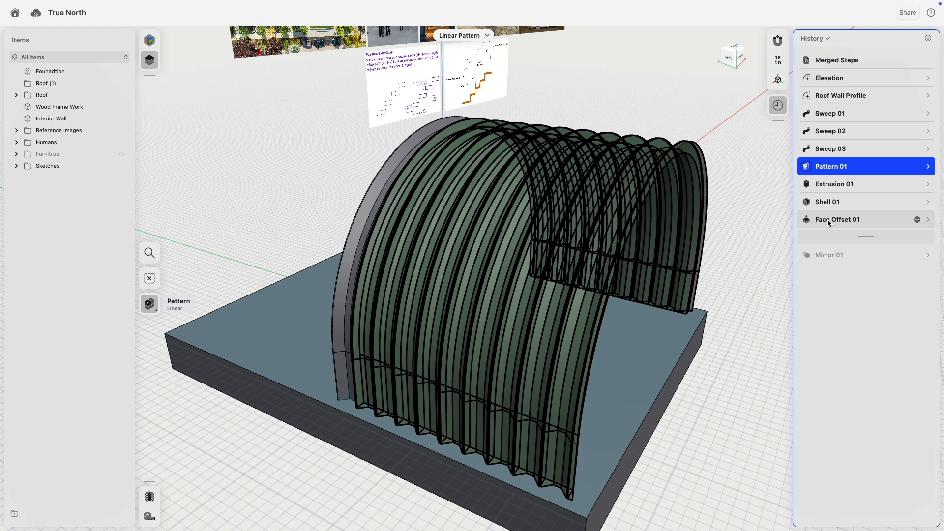
drag(864, 237, 864, 261)
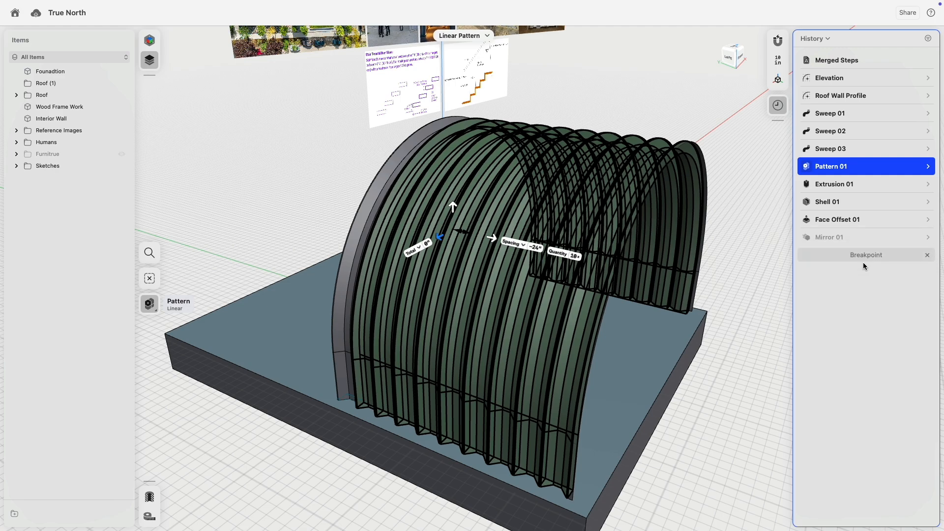
right_drag(244, 204, 371, 181)
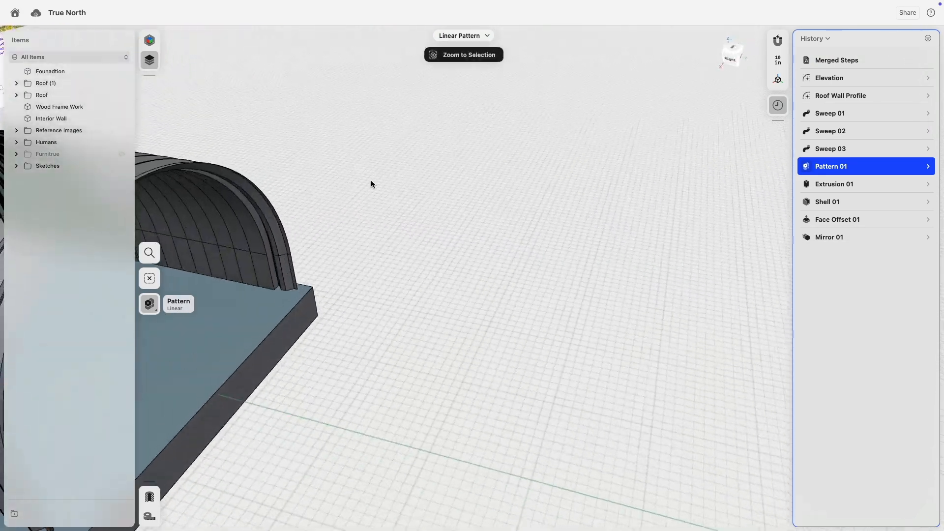
scroll(273, 273, up, 8)
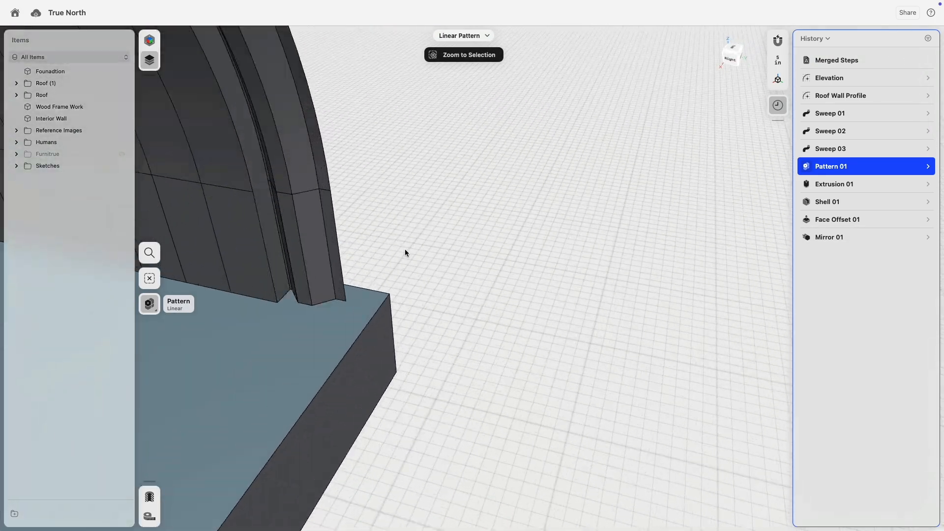
scroll(406, 250, down, 5)
right_drag(521, 231, 424, 225)
middle_drag(647, 152, 643, 192)
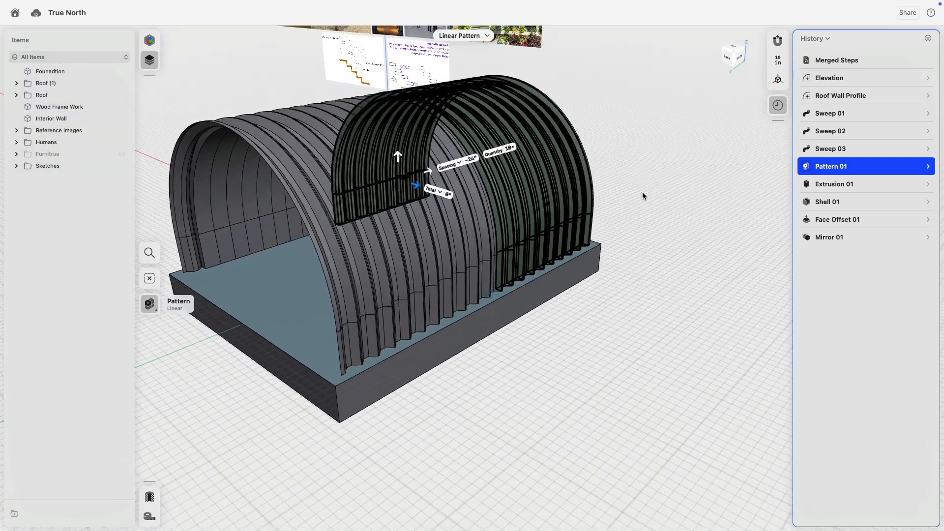
key(Escape)
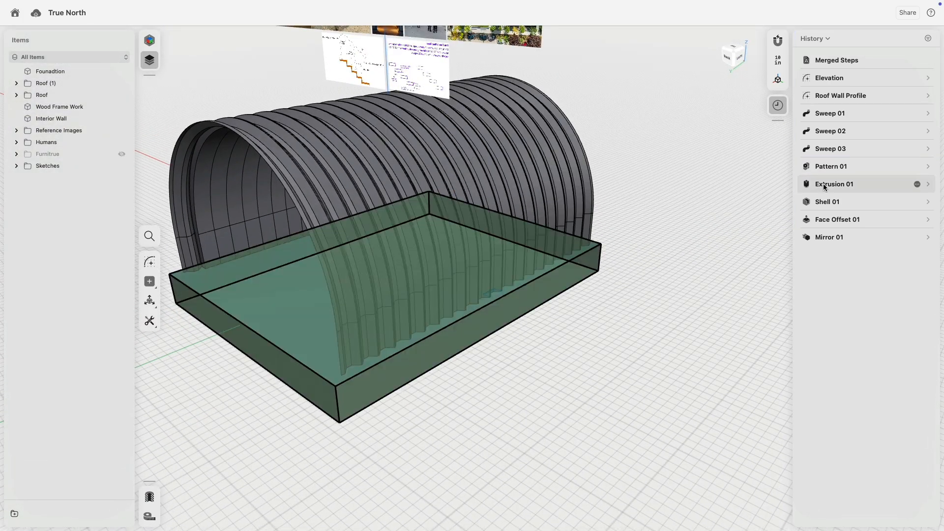
drag(824, 184, 832, 248)
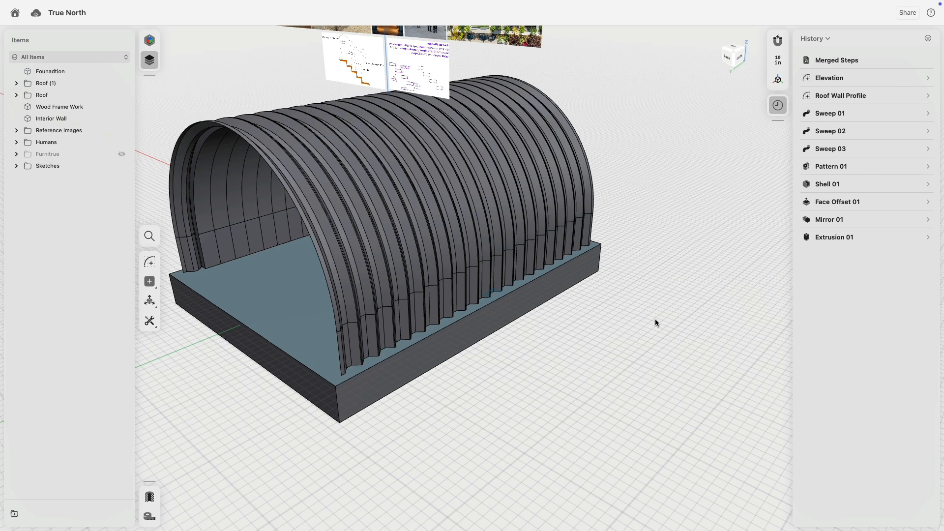
- Offset the front edge faces of the Wood Frame Work and Interior Wall together, extending both toward the front roof rib
right_drag(655, 319, 579, 314)
middle_drag(579, 314, 436, 359)
scroll(555, 320, up, 5)
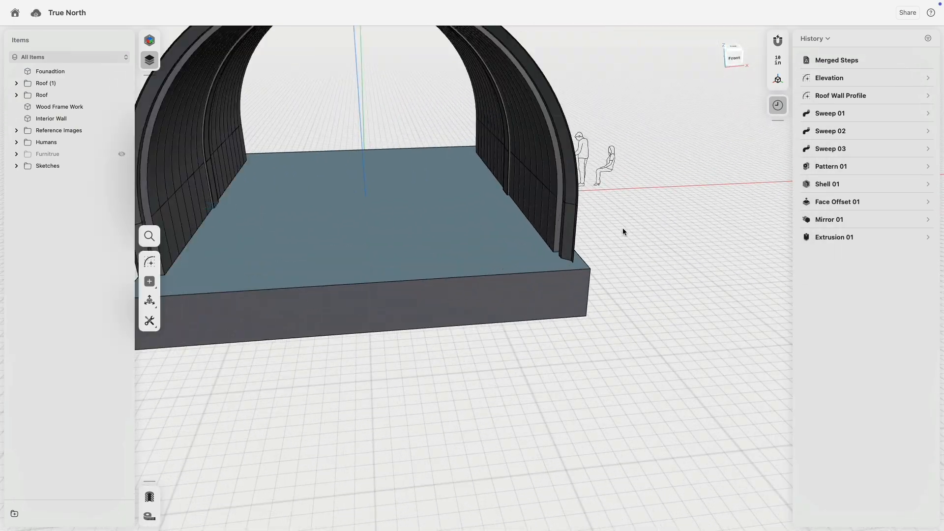
right_drag(622, 228, 674, 192)
scroll(544, 195, up, 8)
scroll(486, 280, up, 4)
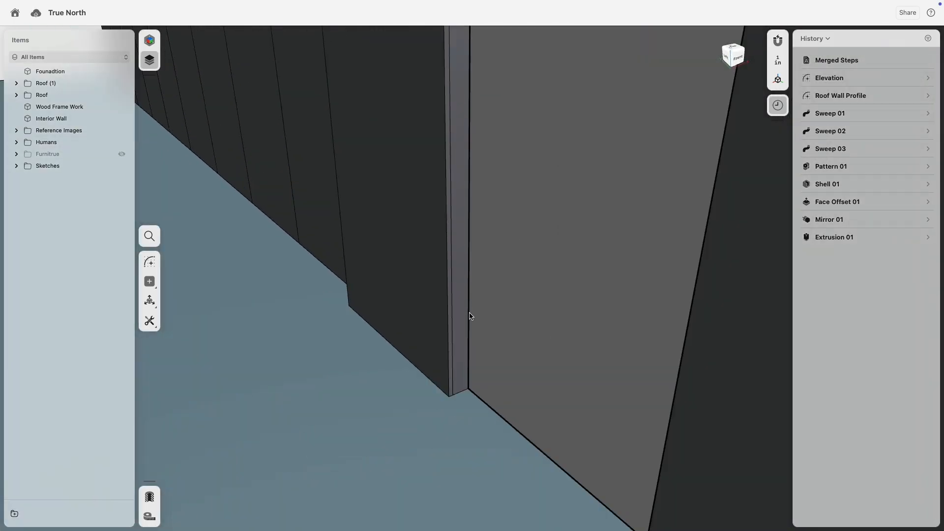
click(459, 316)
scroll(452, 318, up, 4)
click(446, 318)
scroll(444, 317, down, 8)
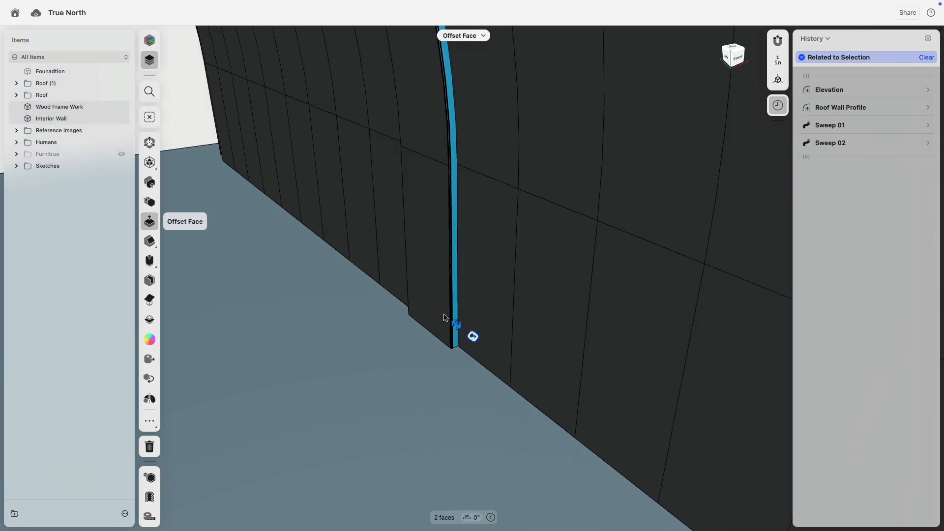
scroll(444, 317, down, 5)
middle_drag(474, 292, 406, 194)
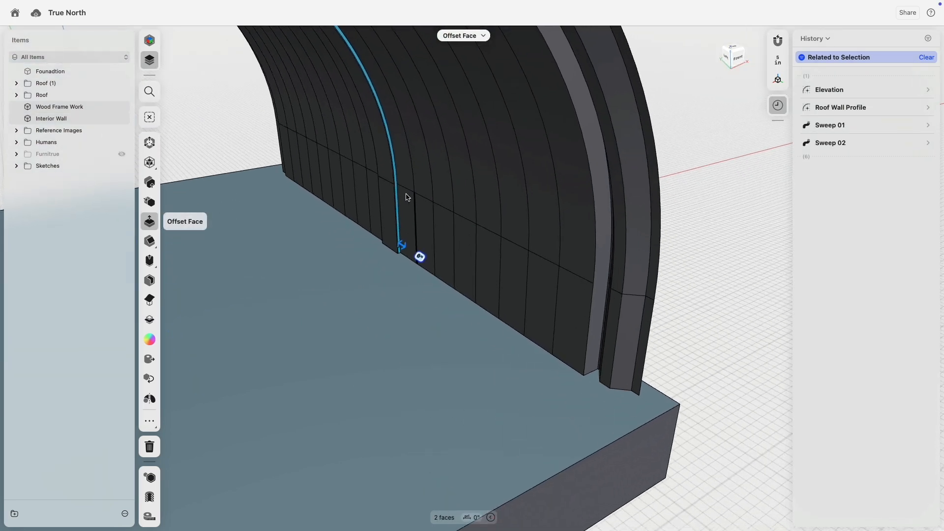
drag(389, 232, 600, 319)
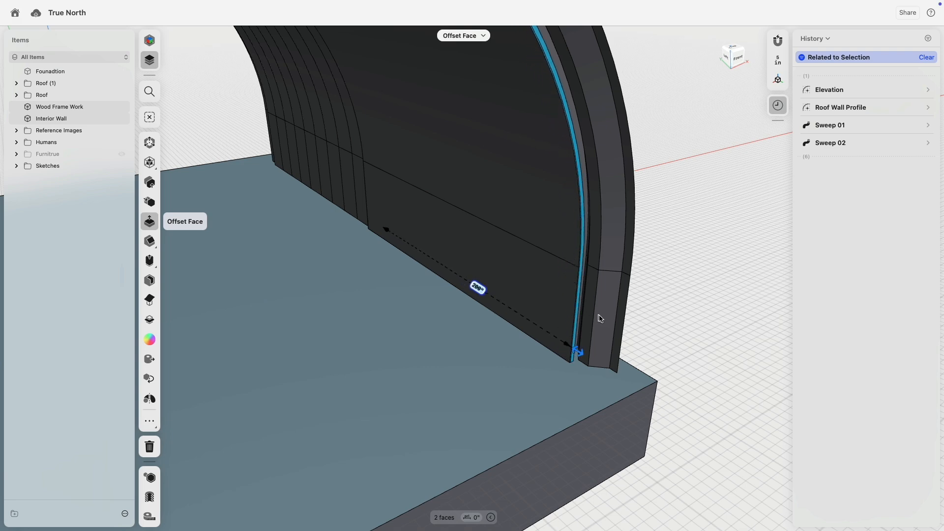
- Inspect the gap between the extended interior wall edges and the front roof rib at the slab
right_drag(600, 319, 520, 385)
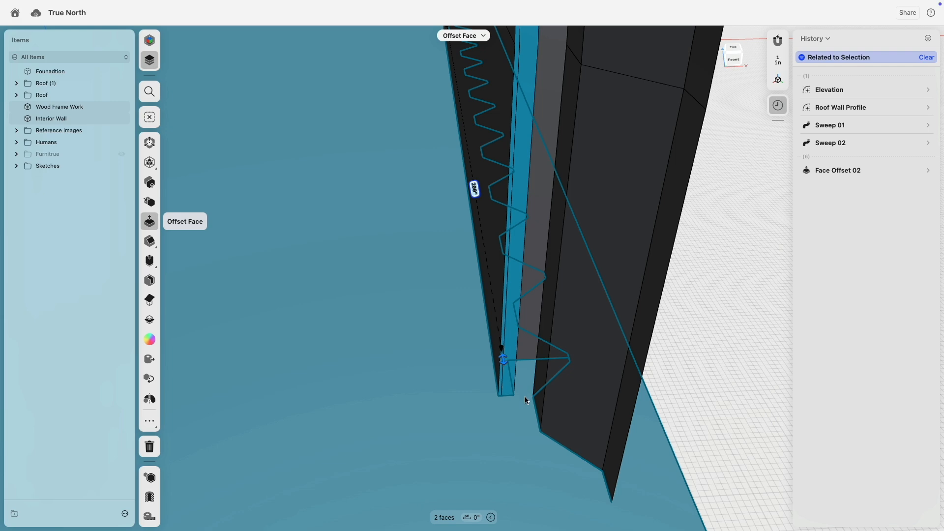
right_drag(527, 401, 679, 326)
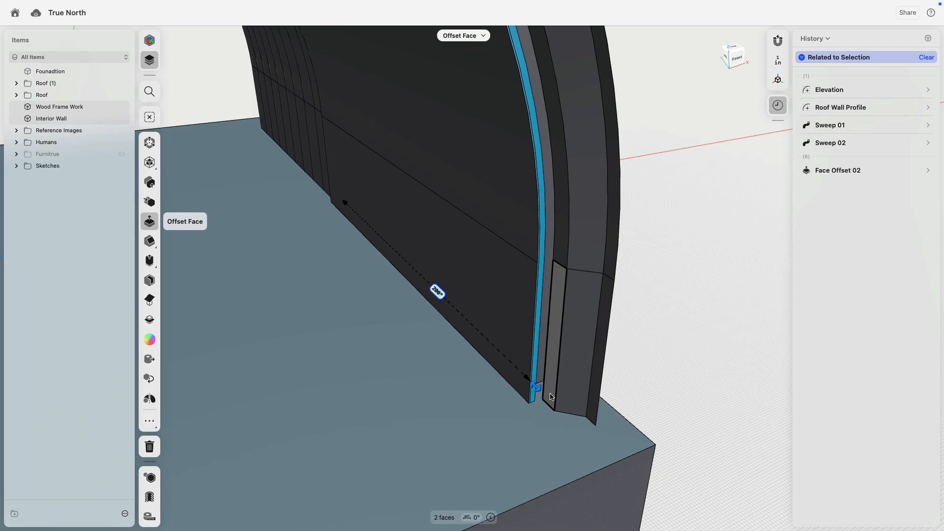
click(555, 317)
click(561, 240)
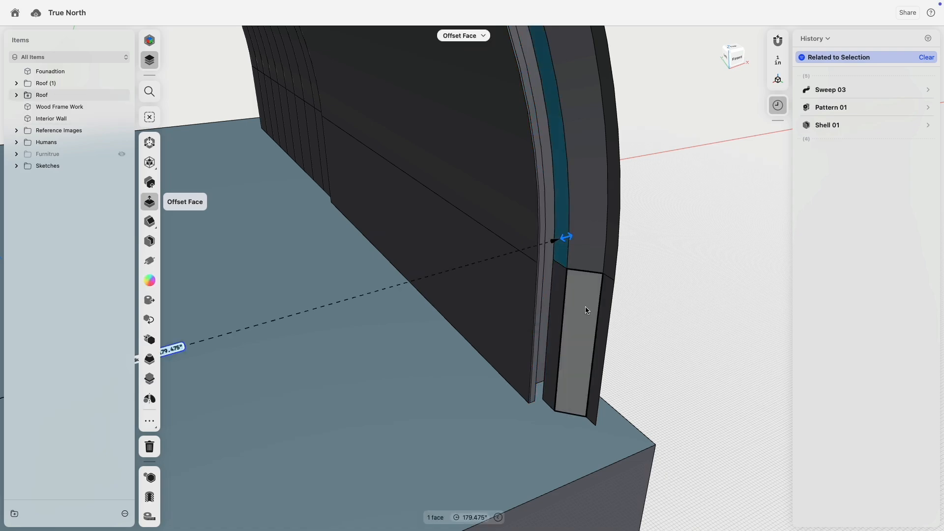
click(627, 291)
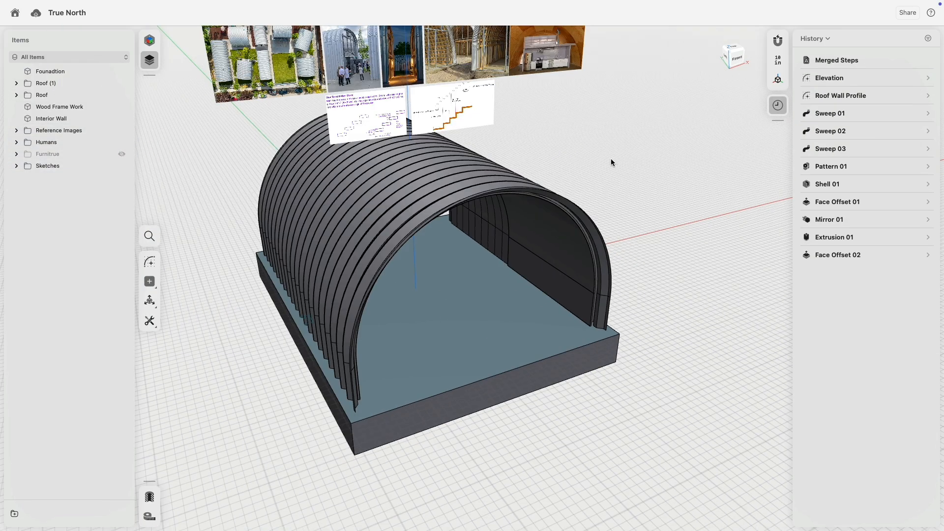
- Examine the reference photos of the framed arches and kitchen interior for how the framing meets the roof's front edge
right_drag(611, 158, 524, 258)
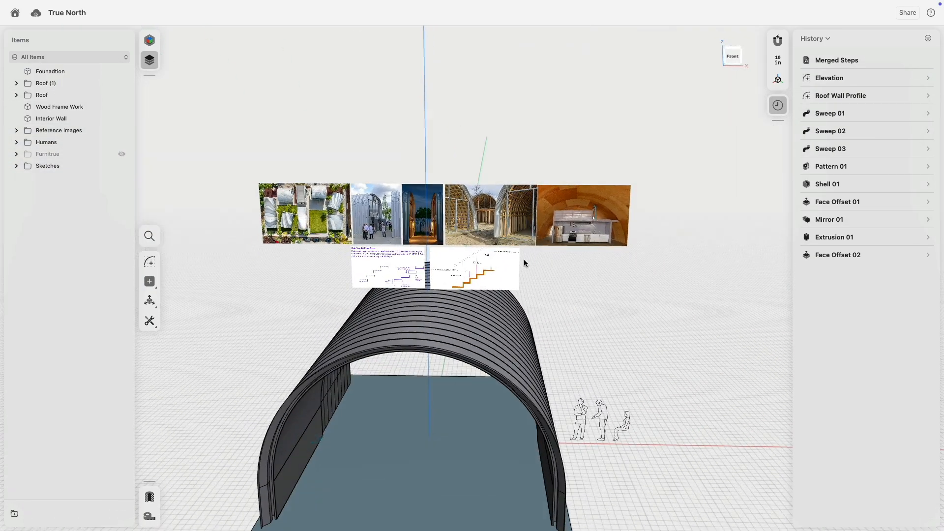
scroll(501, 173, up, 10)
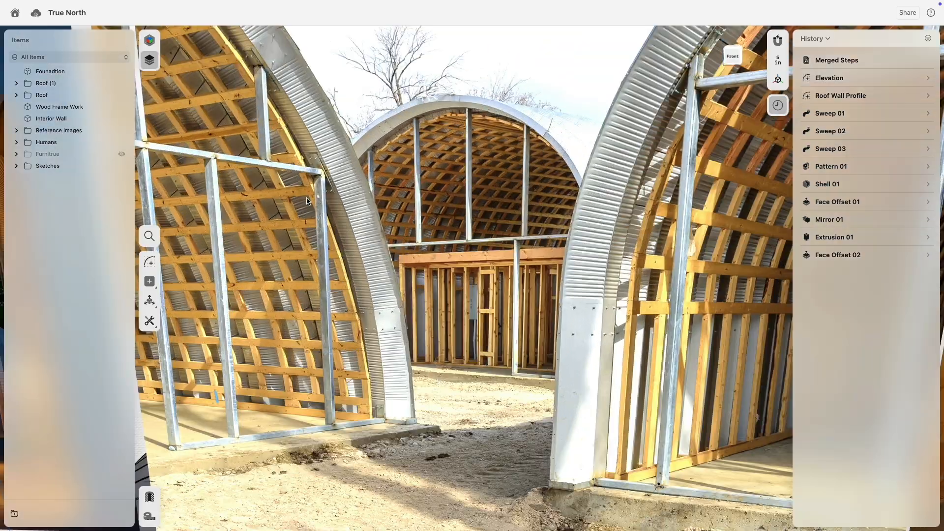
scroll(297, 170, up, 8)
right_drag(297, 170, 326, 160)
scroll(326, 159, down, 8)
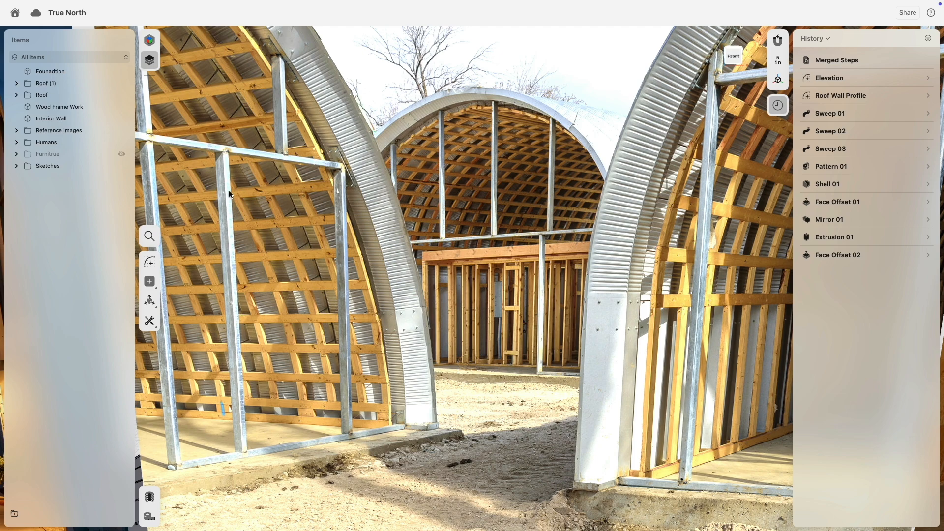
scroll(233, 190, down, 10)
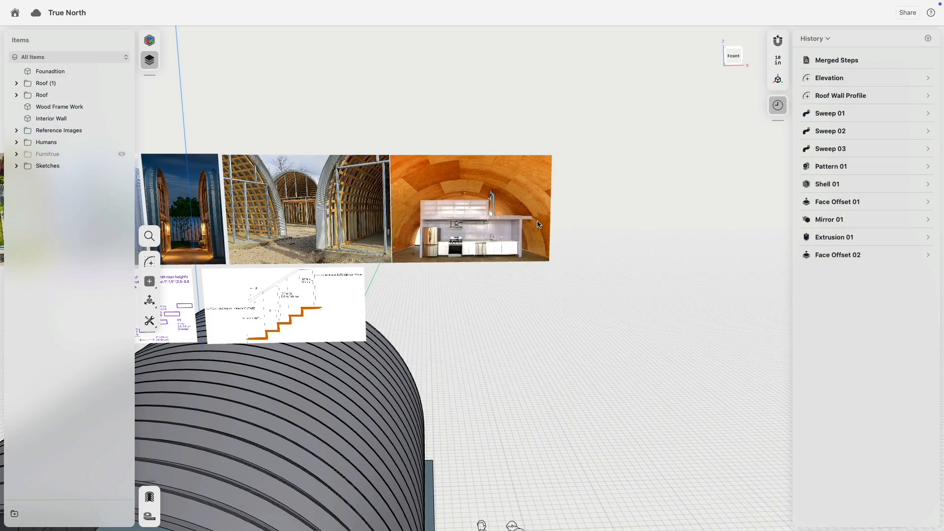
- Inspect the arch from the front and check the inner side faces of the front roof rib
click(734, 55)
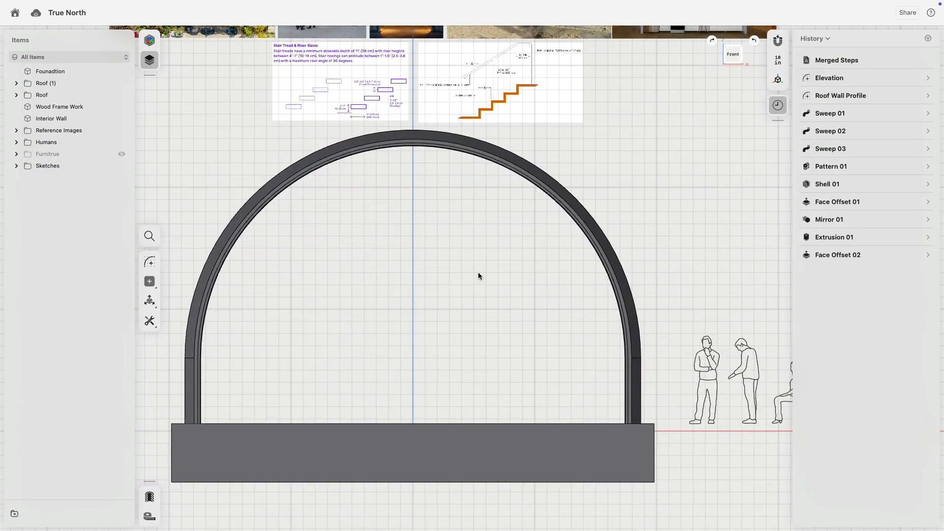
right_drag(478, 273, 547, 322)
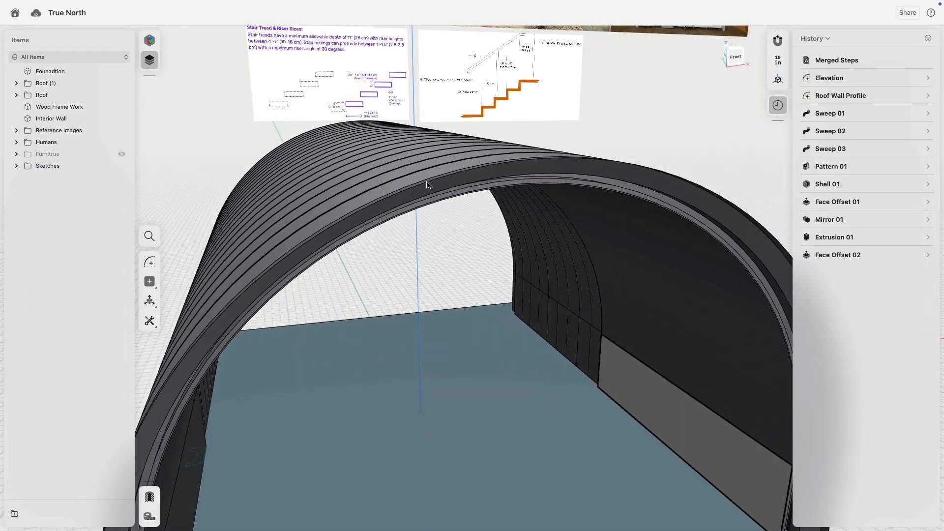
middle_drag(520, 285, 378, 232)
right_drag(379, 232, 470, 292)
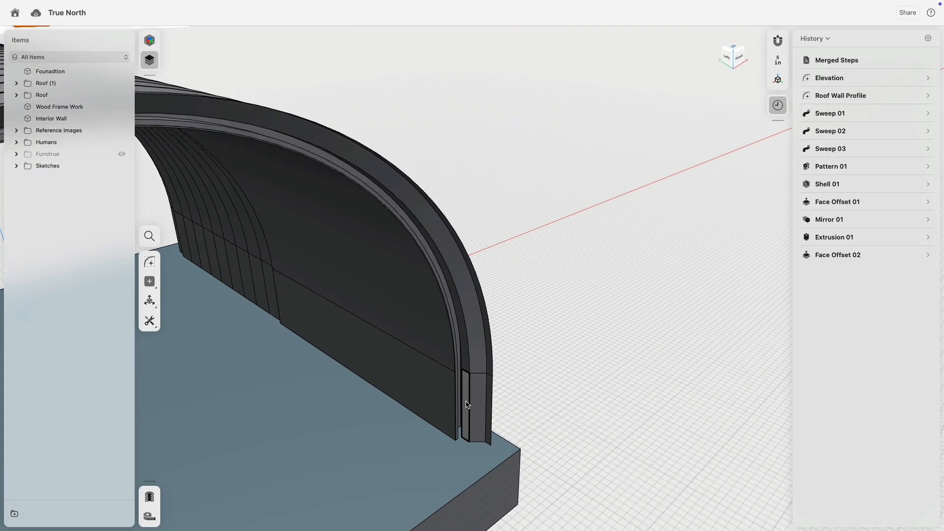
scroll(467, 401, up, 5)
click(464, 392)
click(460, 347)
scroll(458, 349, down, 5)
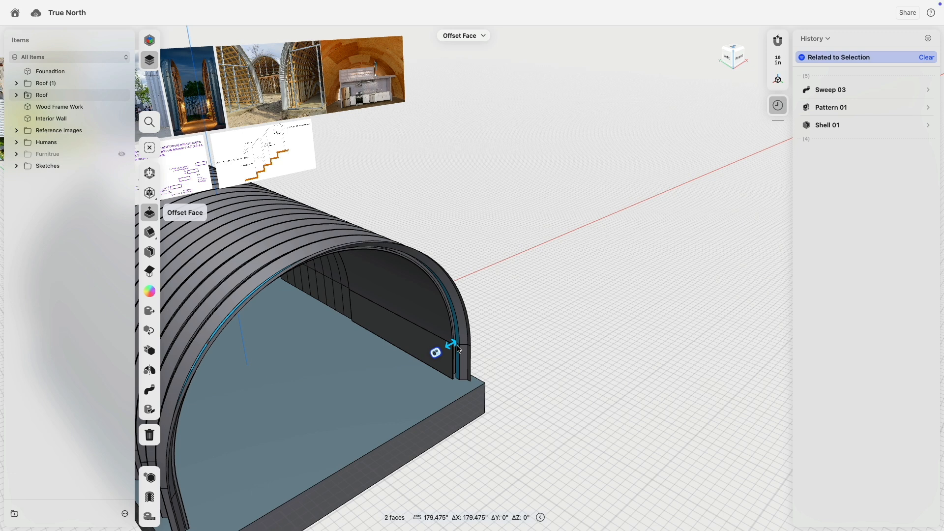
click(490, 351)
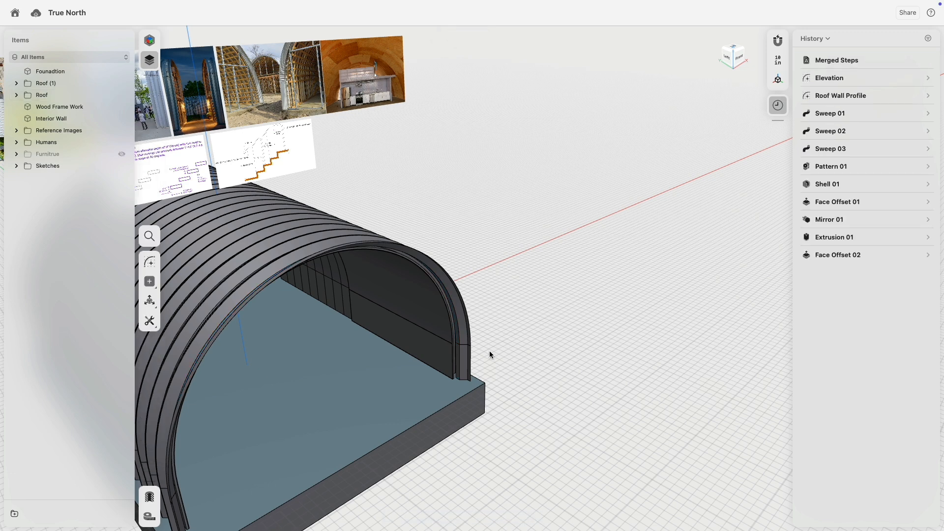
- Delete Face Offset 02 from the history to remove the forward extension of the frame and interior wall
scroll(461, 360, up, 5)
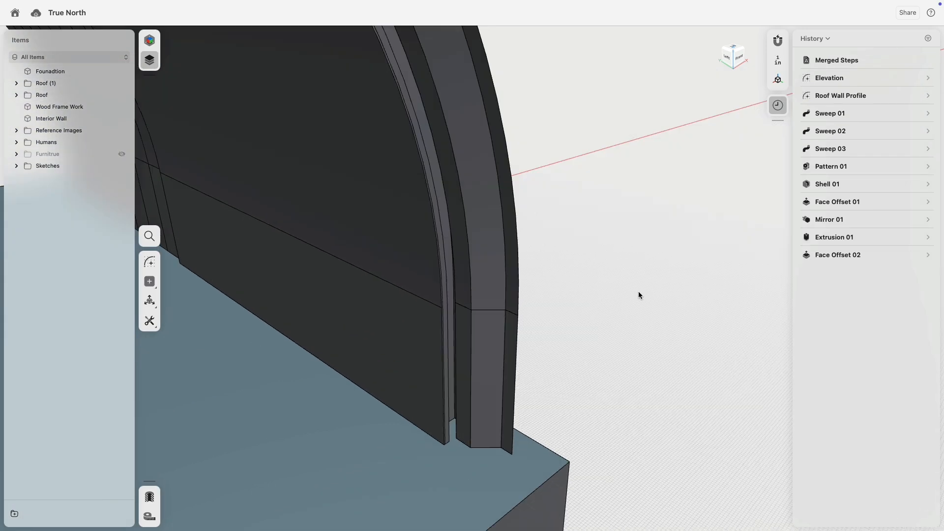
right_click(842, 255)
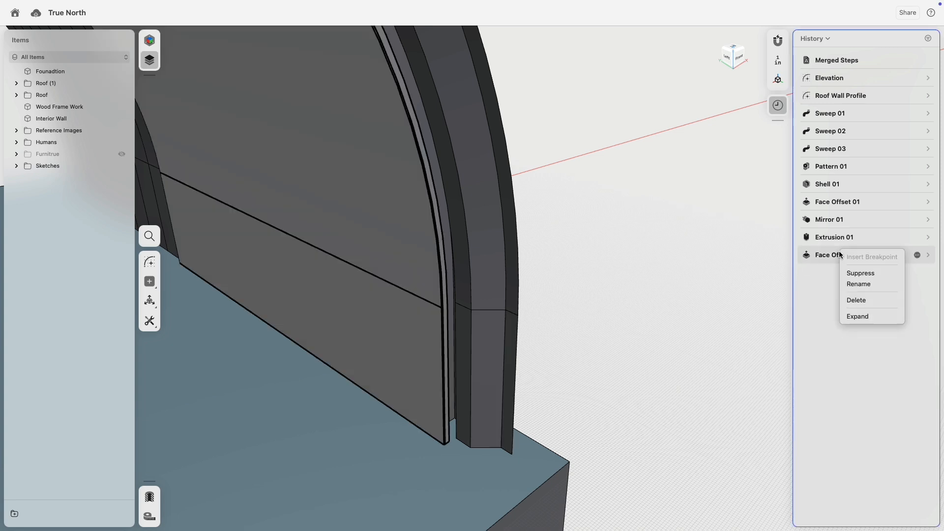
click(866, 300)
- Loft between the two opposite inner lower faces of the front roof rib to create a panel across the opening
click(466, 357)
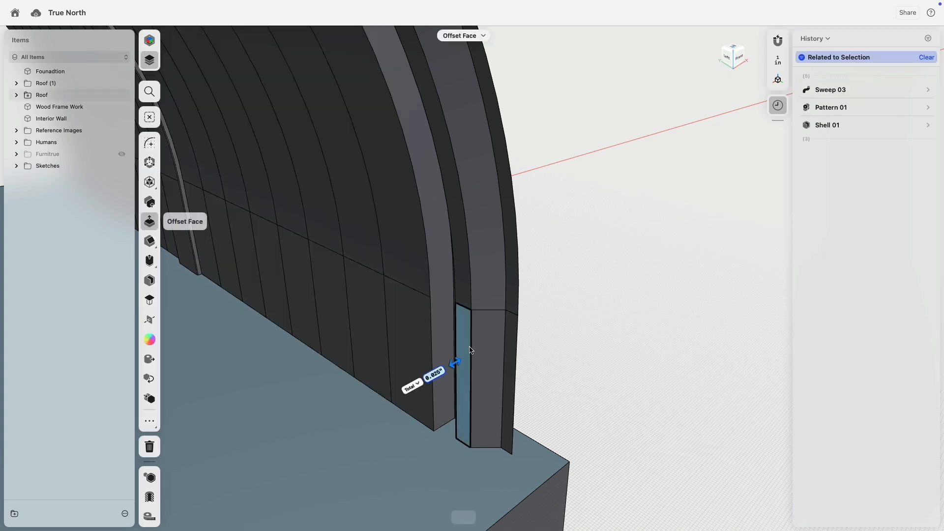
scroll(469, 351, down, 5)
right_drag(470, 350, 329, 296)
middle_drag(328, 297, 603, 303)
right_drag(602, 302, 484, 267)
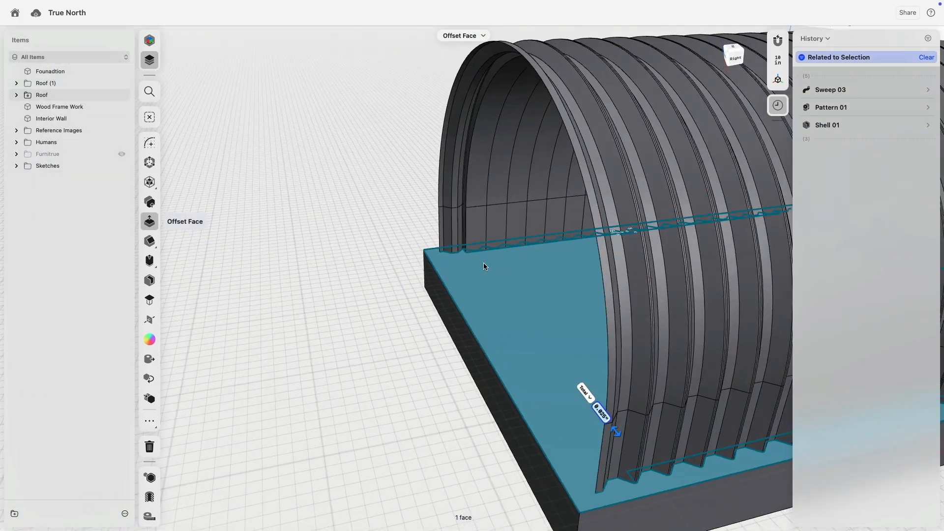
scroll(484, 267, up, 10)
click(481, 206)
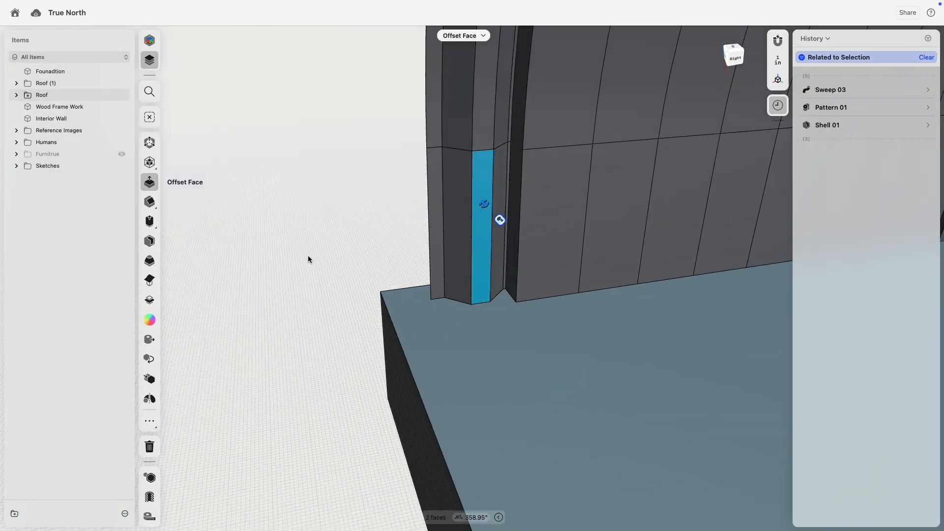
click(150, 261)
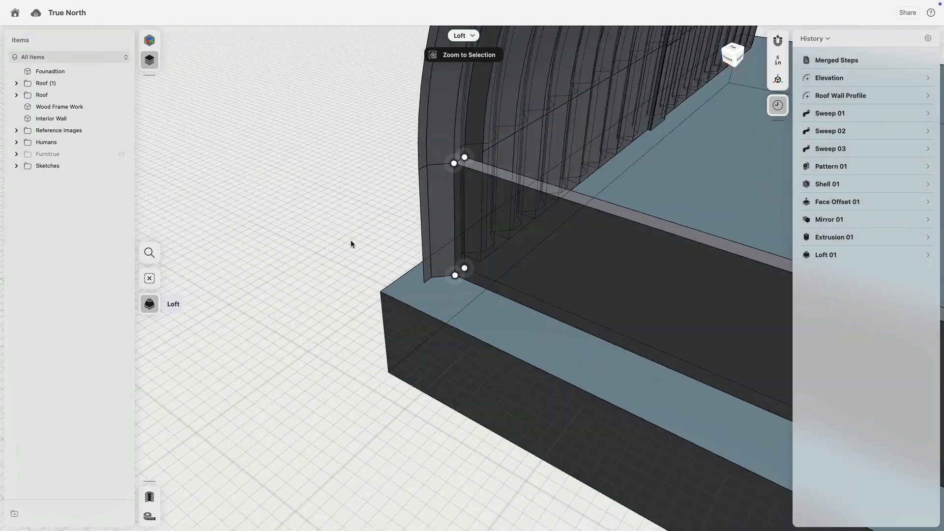
- Offset the lofted panel's top face upward until it rises past the peak of the roof
right_drag(351, 241, 537, 183)
middle_drag(537, 182, 323, 288)
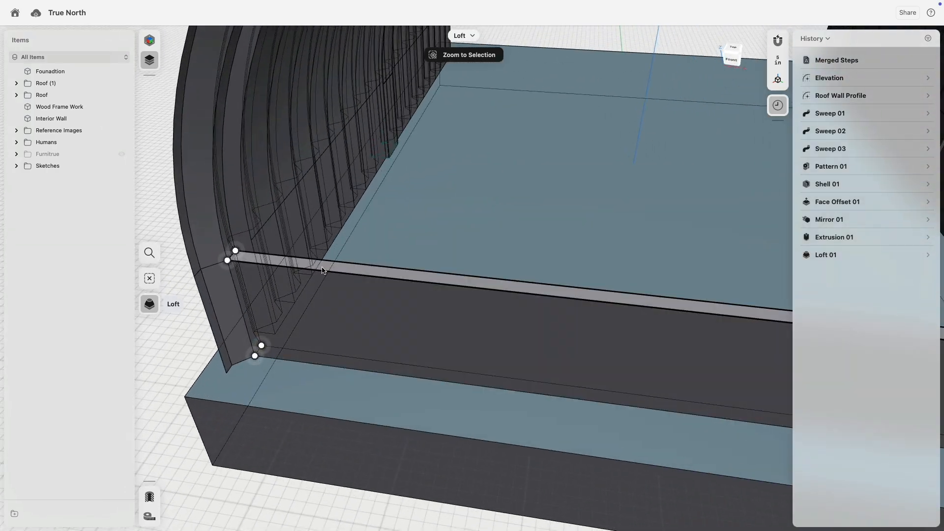
click(323, 266)
right_drag(325, 286, 441, 257)
middle_drag(441, 257, 416, 325)
scroll(556, 227, down, 5)
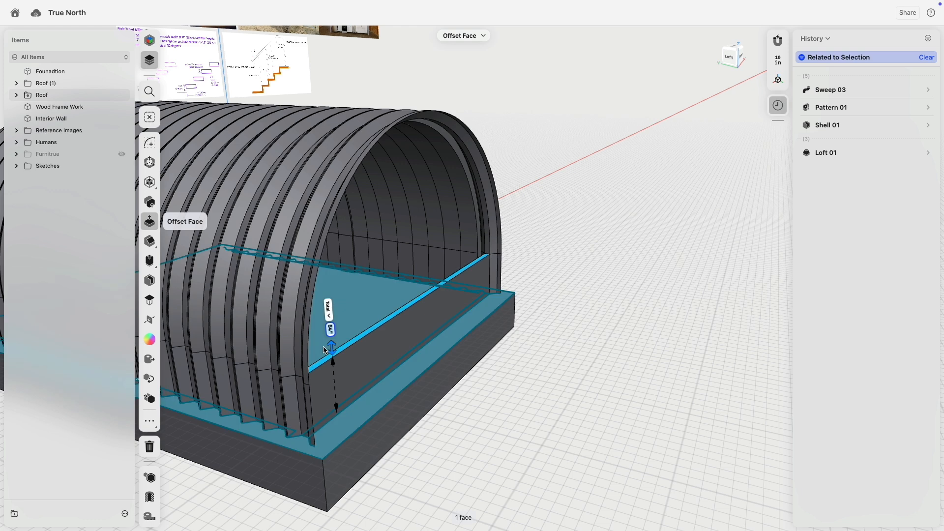
drag(359, 219, 379, 66)
click(553, 99)
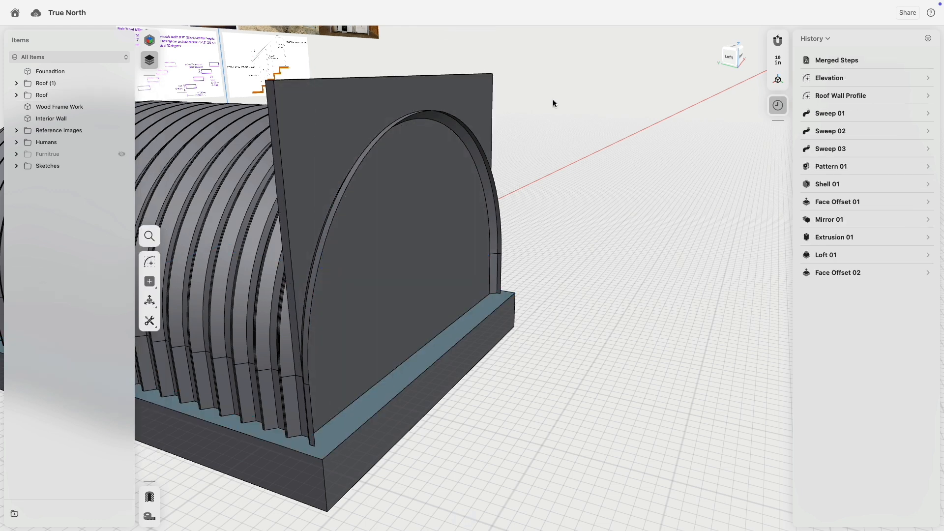
- Subtract the front roof rib from the tall panel, keeping the originals of the removed bodies
scroll(546, 123, up, 5)
middle_drag(545, 131, 562, 151)
click(468, 195)
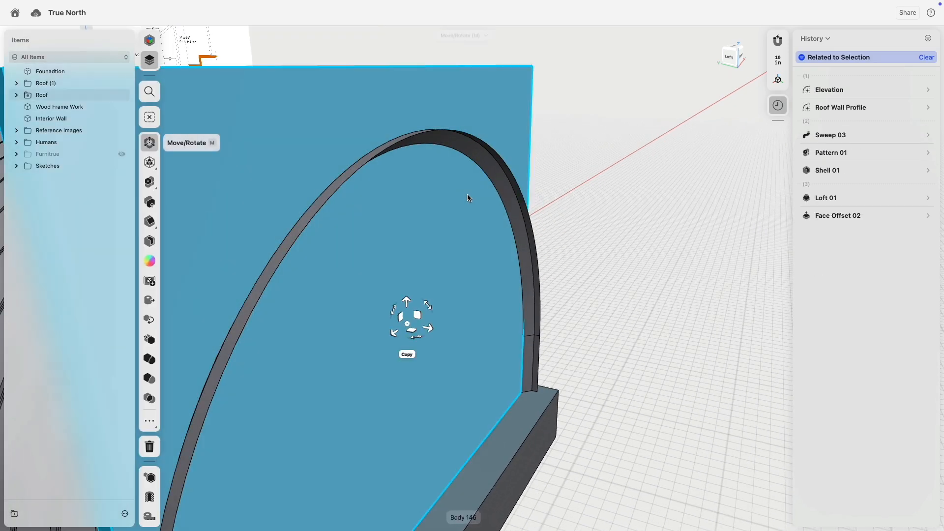
shift+click(517, 203)
scroll(539, 194, down, 3)
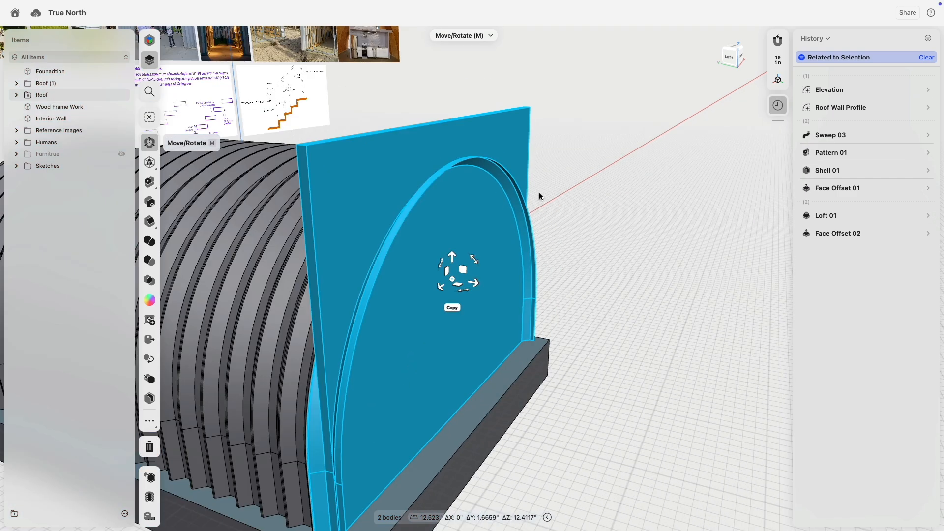
click(150, 262)
click(160, 280)
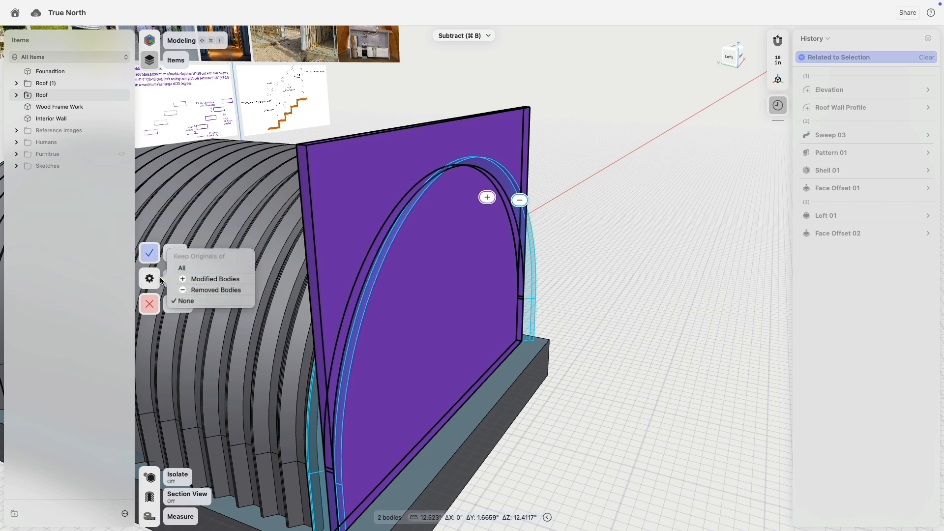
click(225, 290)
key(Return)
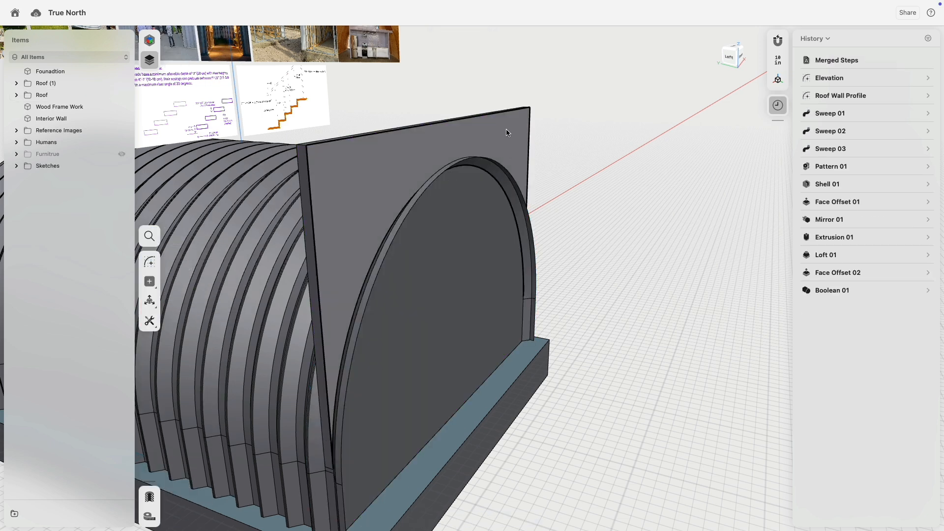
- Delete the panel piece outside the arch and isolate the remaining arched panel
click(506, 129)
key(Delete)
double_click(477, 208)
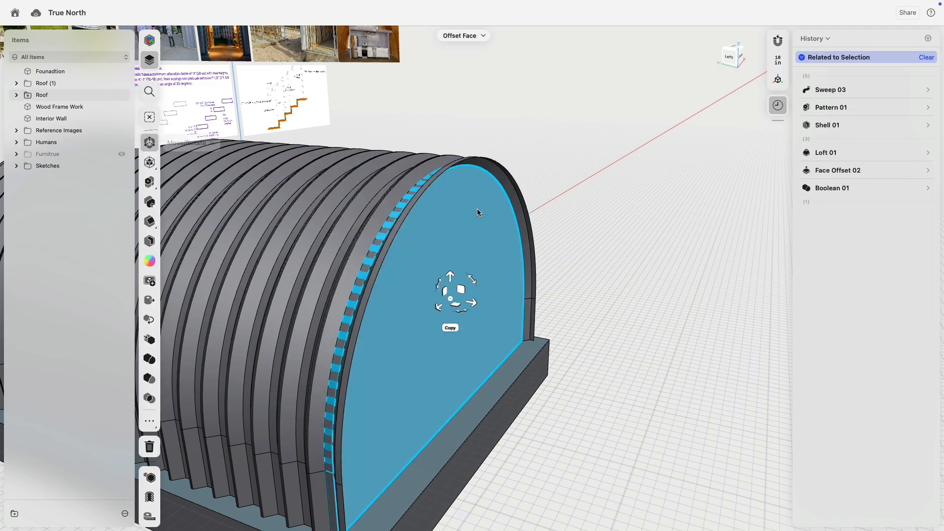
right_drag(633, 233, 512, 253)
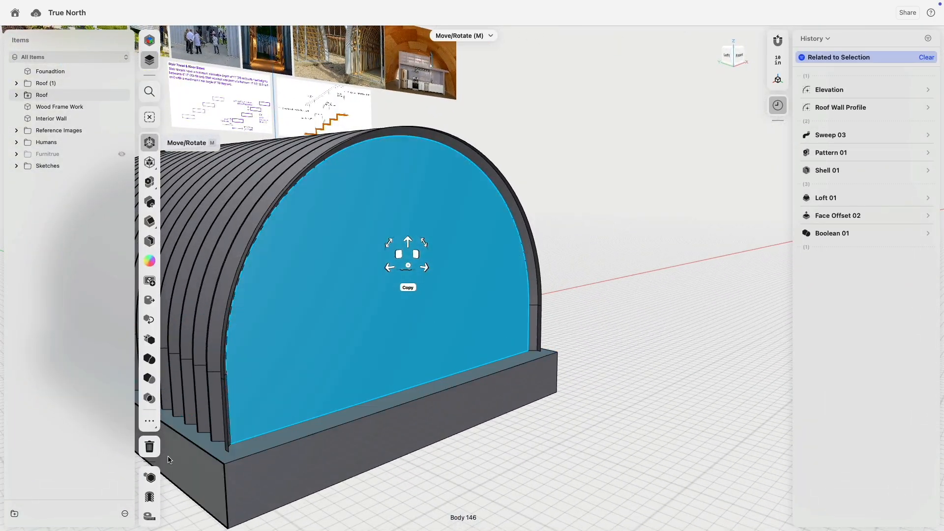
click(152, 479)
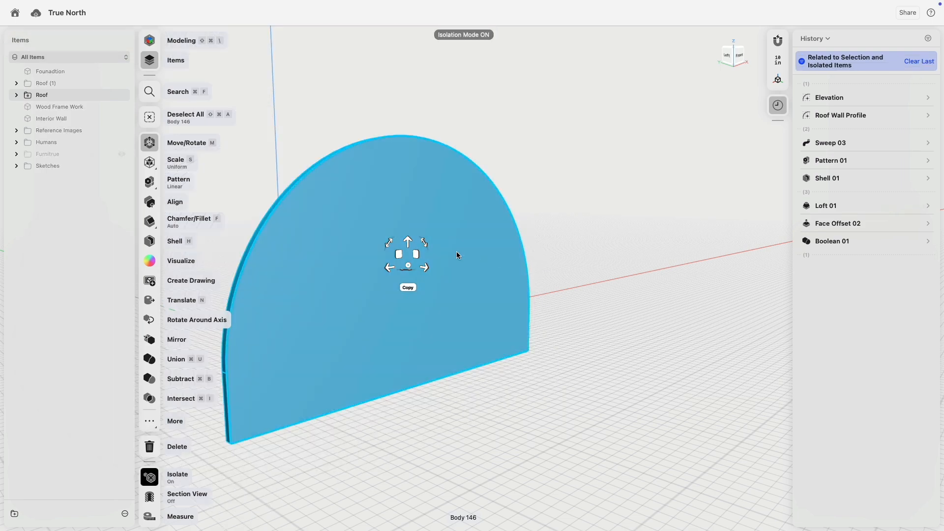
- Shell the arched panel to 0.25 in with its front, back and bottom faces open, and turn isolation off
click(350, 315)
right_drag(351, 316, 329, 359)
click(329, 358)
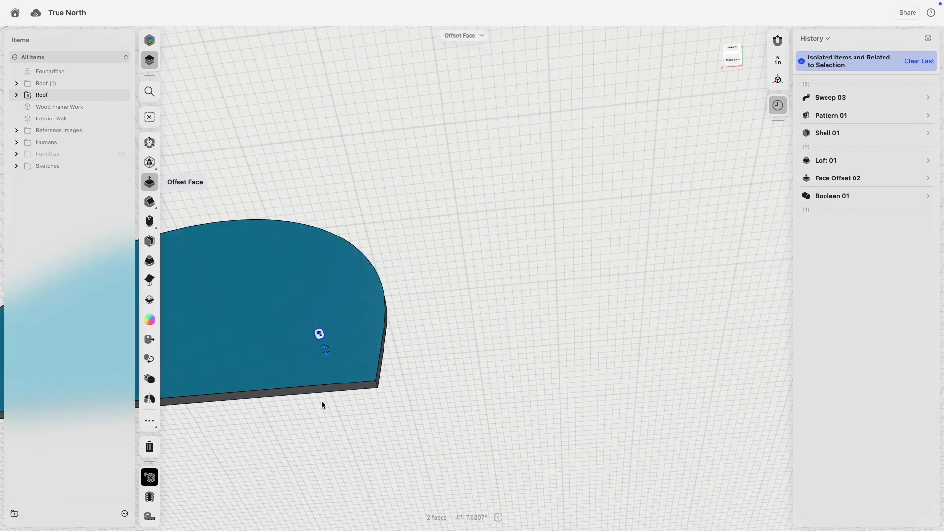
right_drag(320, 403, 276, 333)
click(329, 388)
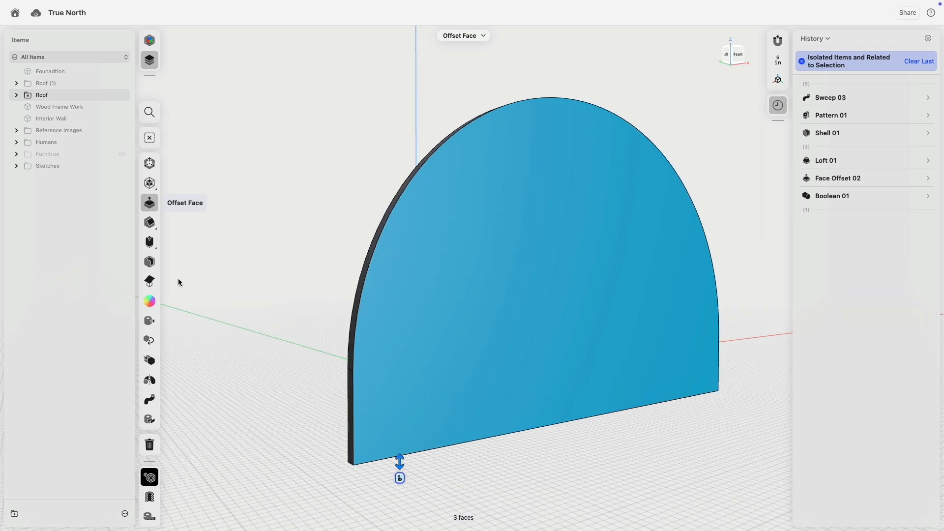
click(178, 266)
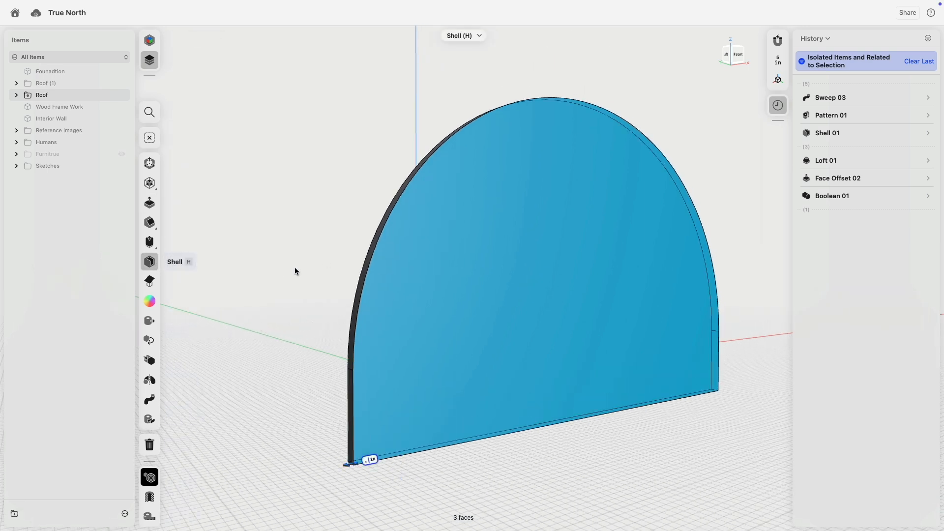
text(.25)
key(Return)
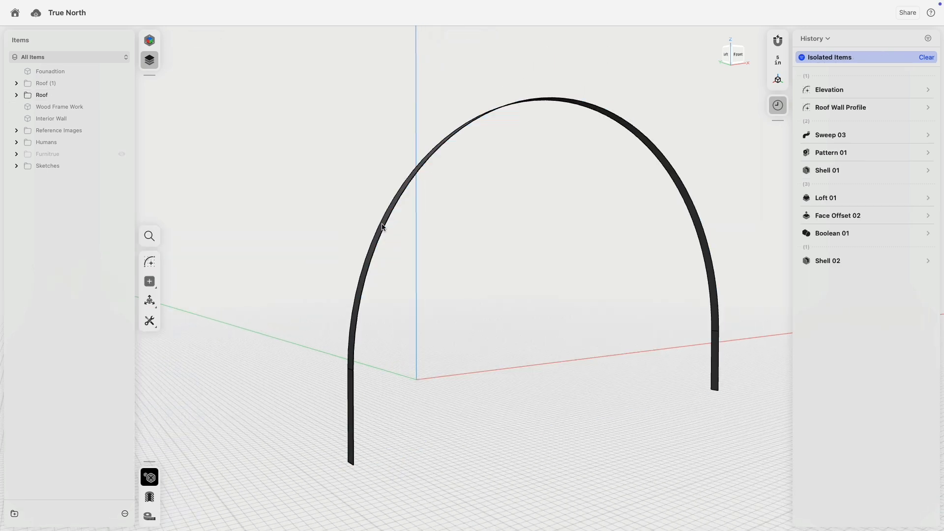
right_drag(382, 226, 490, 252)
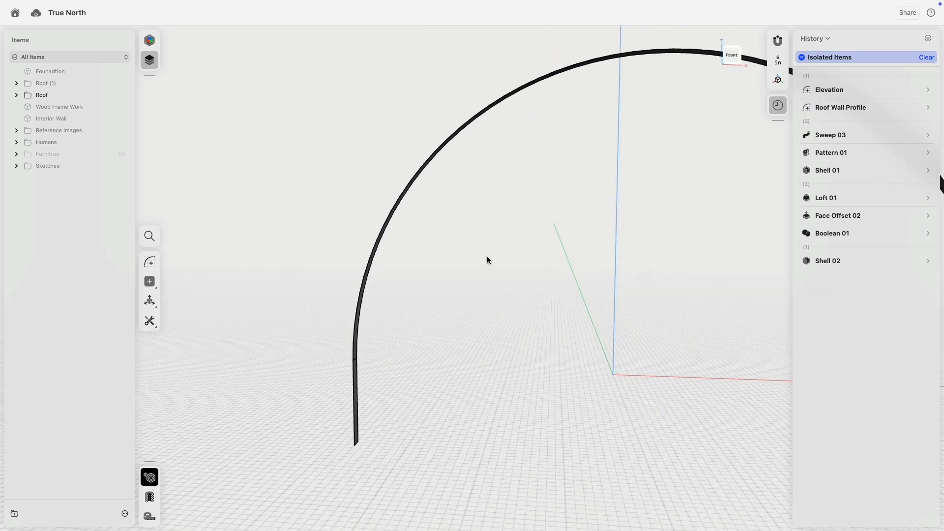
click(149, 478)
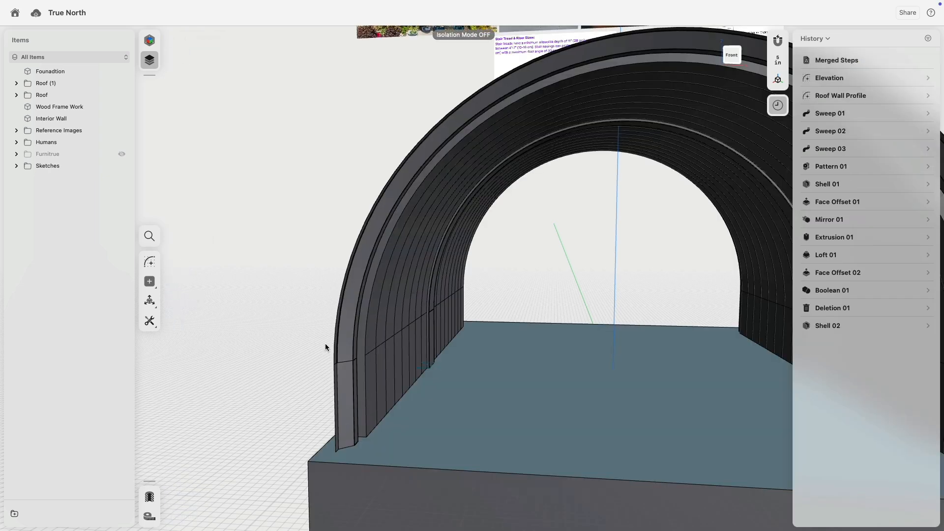
- Examine the foot of the front rib and how the shelled arched strip fits against the roof's interior
right_drag(326, 344, 338, 388)
scroll(339, 389, up, 6)
scroll(413, 327, up, 4)
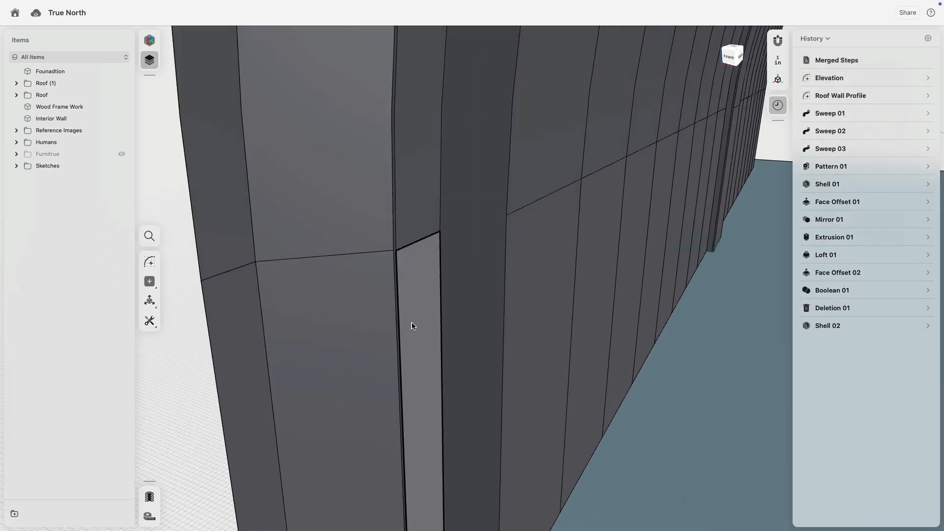
right_drag(465, 320, 437, 320)
scroll(435, 318, down, 5)
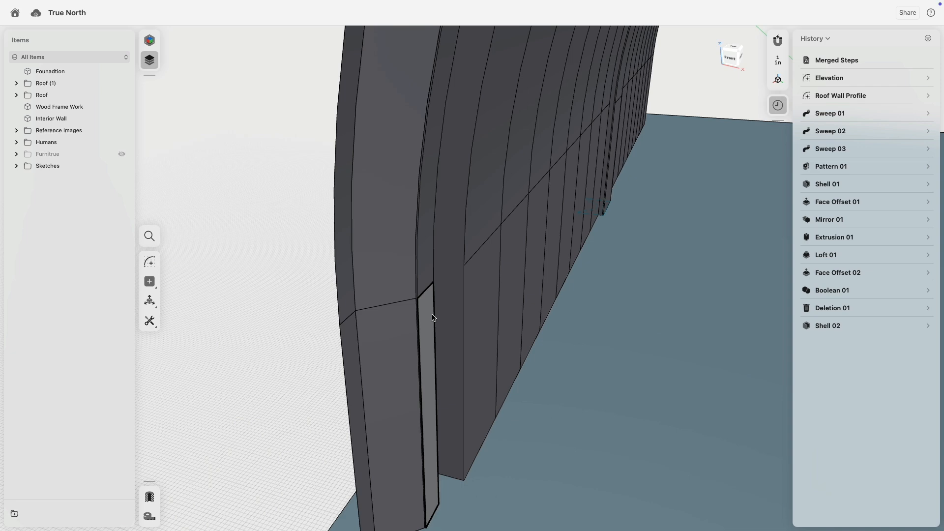
scroll(717, 294, down, 5)
middle_drag(401, 298, 304, 253)
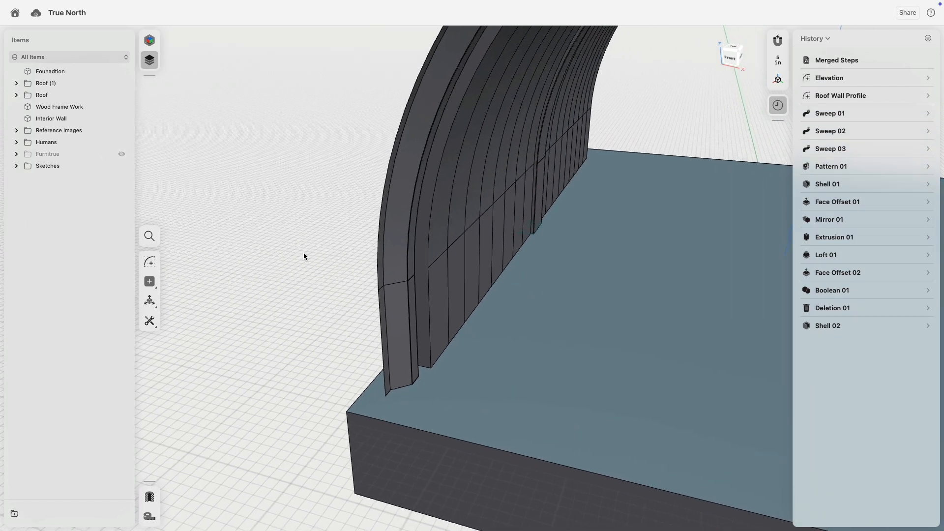
scroll(415, 314, down, 4)
click(415, 315)
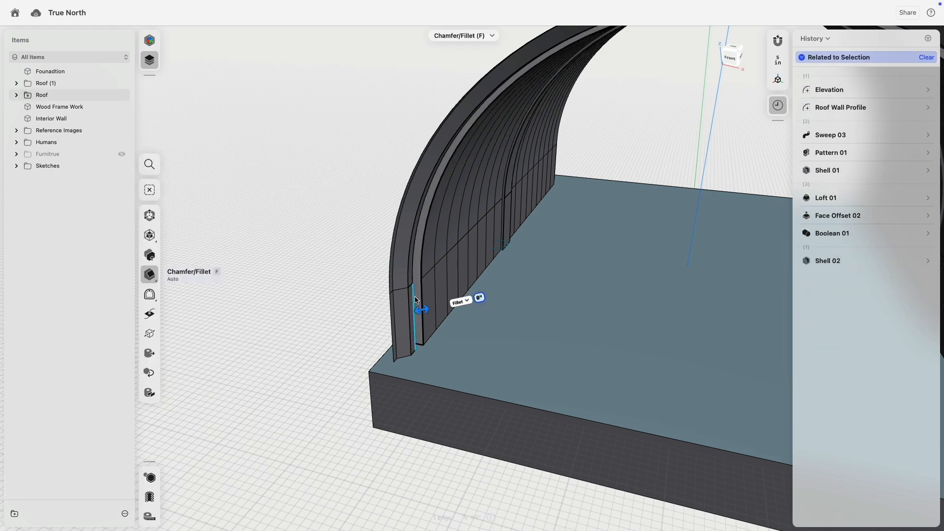
click(412, 278)
middle_drag(480, 281, 320, 290)
right_drag(319, 291, 556, 280)
click(725, 224)
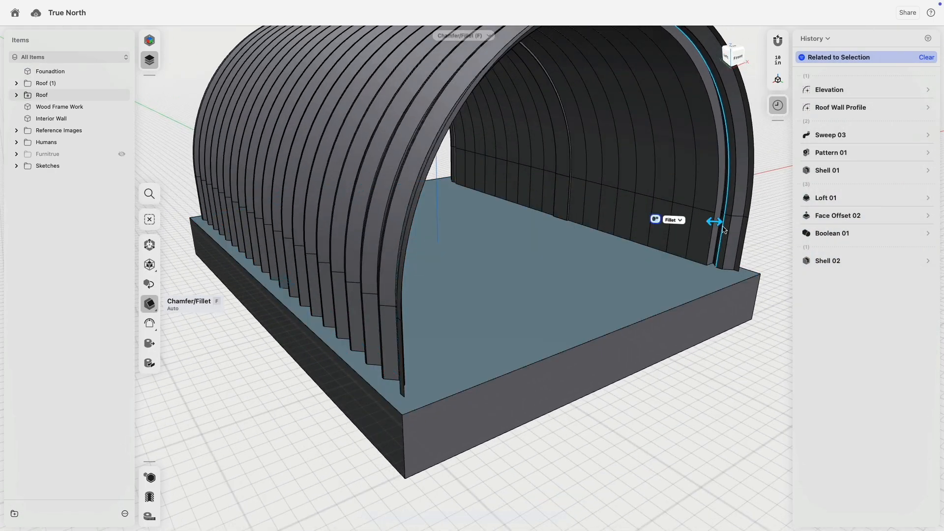
middle_drag(727, 226, 643, 318)
right_drag(645, 316, 683, 305)
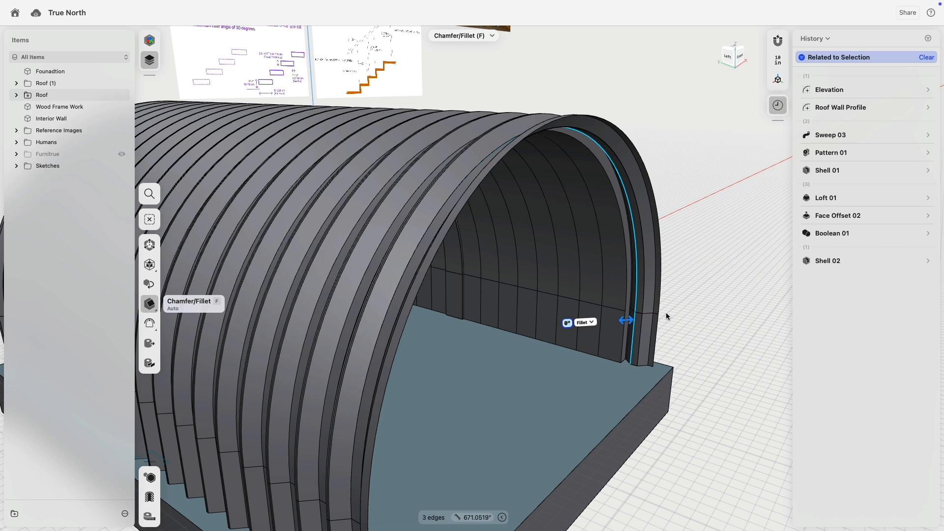
scroll(635, 315, up, 5)
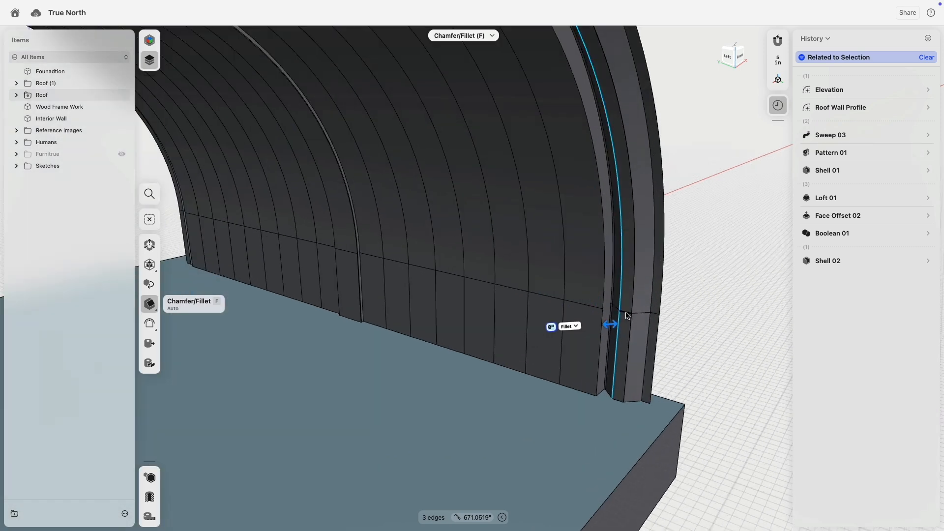
click(626, 313)
click(695, 339)
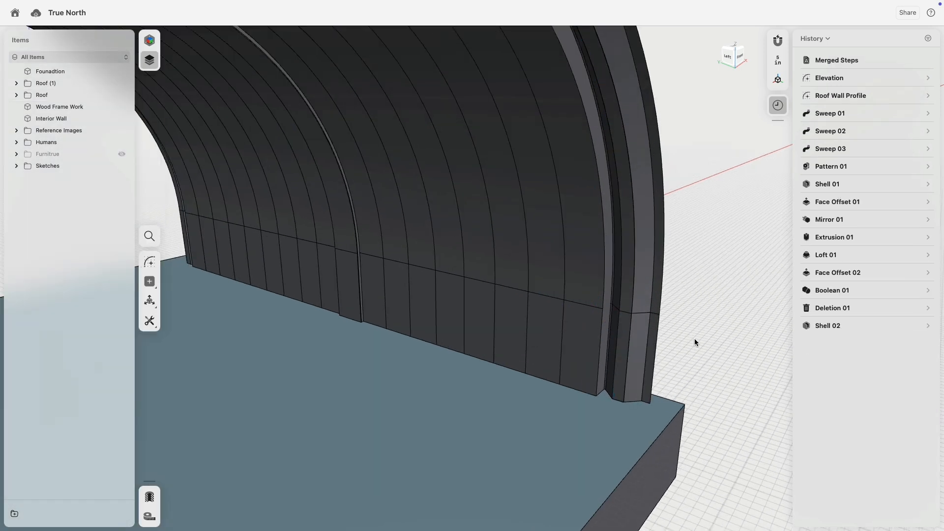
- Isolate the shelled arched strip and bring its narrow back face into view
click(621, 349)
scroll(495, 326, down, 10)
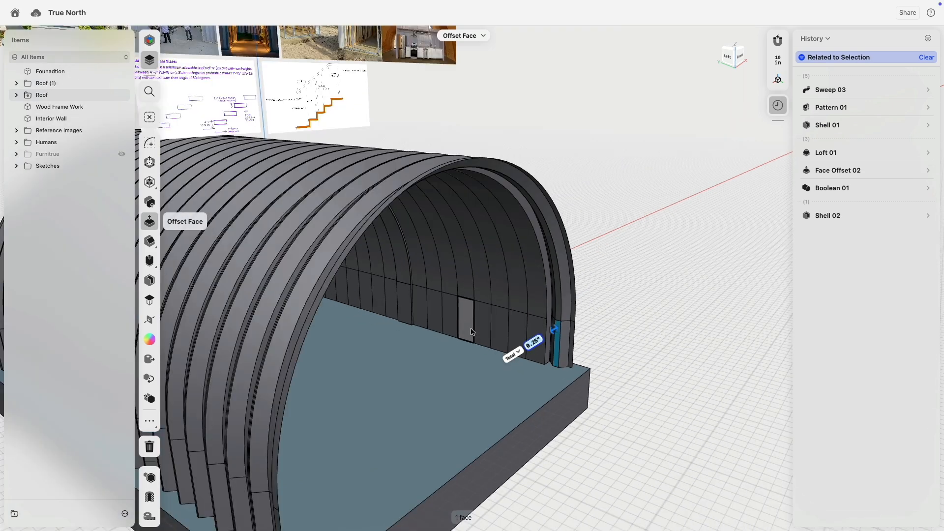
click(151, 478)
scroll(529, 391, up, 10)
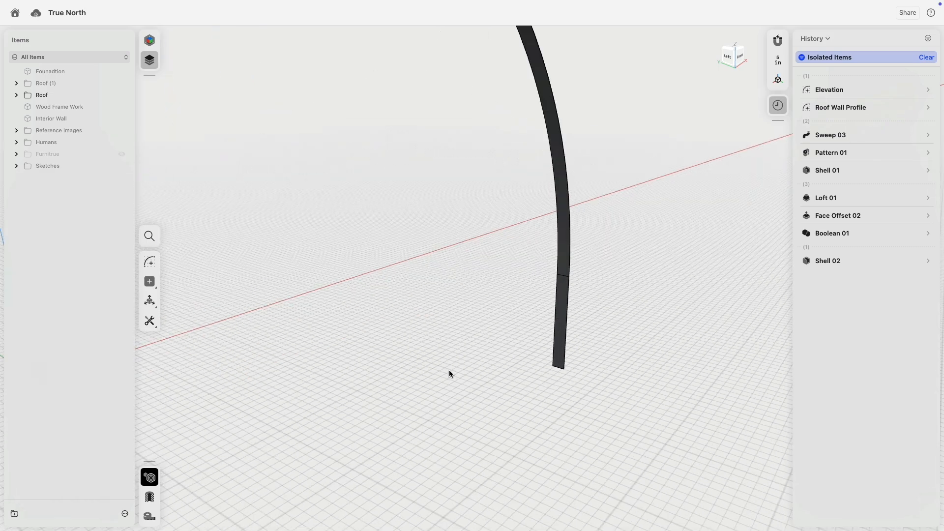
right_drag(284, 342, 302, 285)
scroll(325, 355, down, 8)
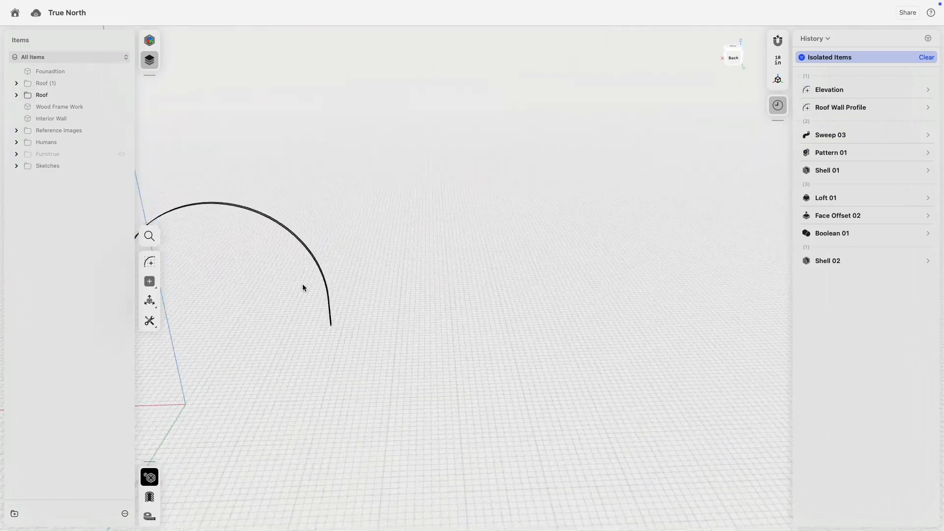
scroll(352, 334, up, 10)
scroll(341, 365, up, 5)
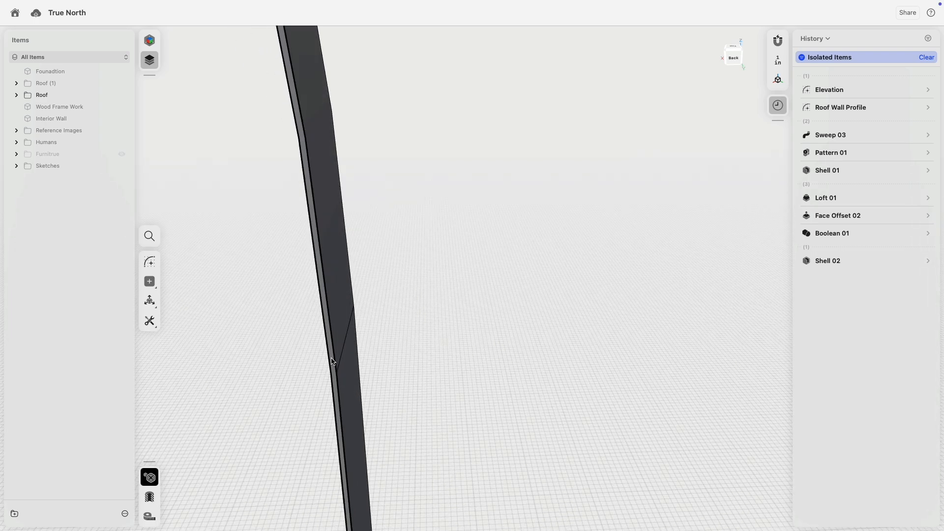
- Start a sketch on the narrow back face of the arched strip
click(333, 365)
scroll(386, 365, down, 5)
scroll(385, 365, down, 8)
right_drag(386, 365, 424, 323)
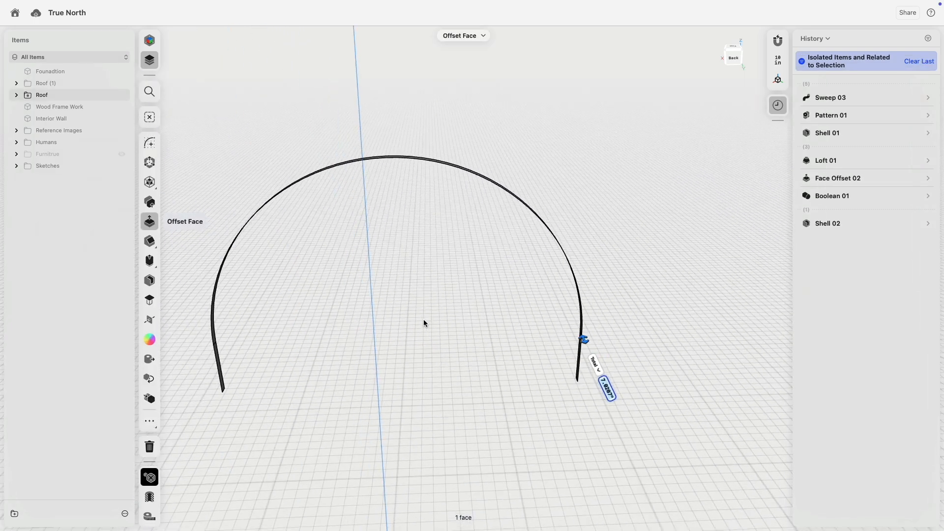
click(150, 143)
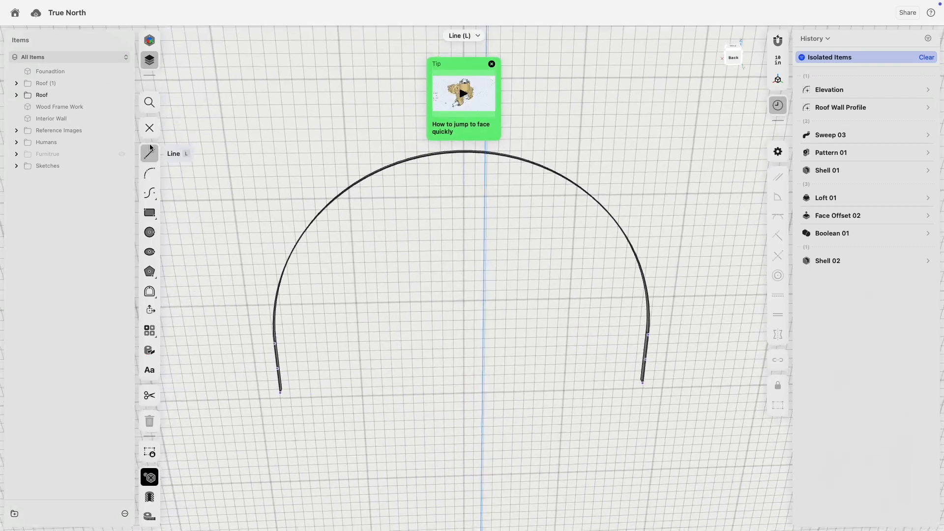
- Sketch a straight line joining the inner bottom corners of the arched strip's two legs
scroll(230, 432, up, 15)
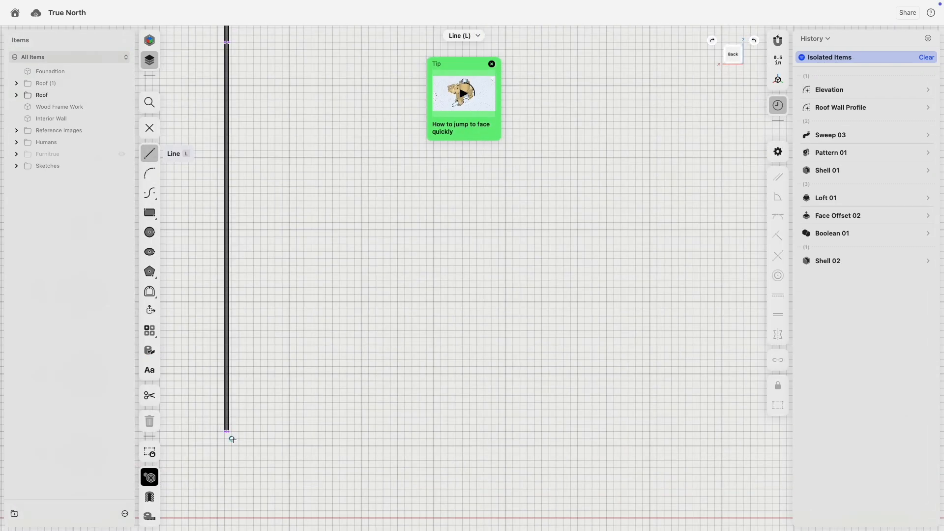
click(230, 432)
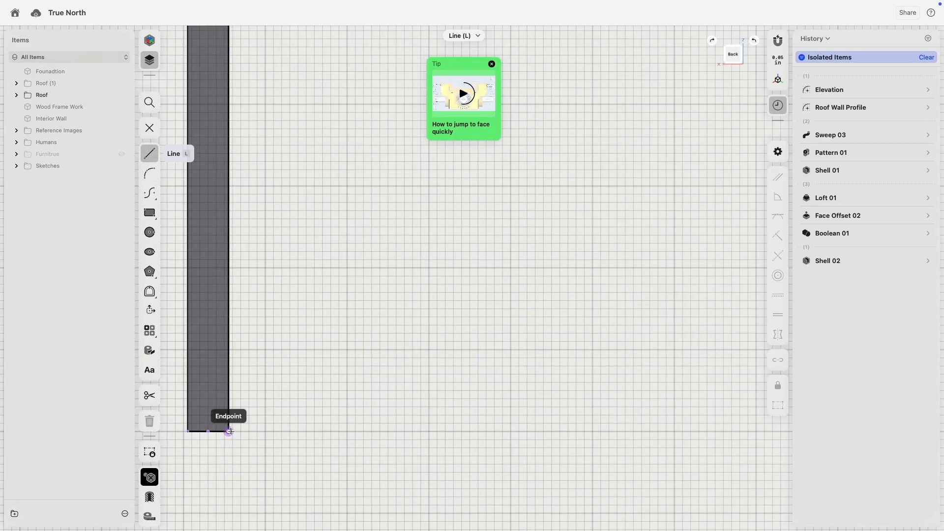
scroll(303, 431, down, 10)
middle_drag(555, 393, 256, 389)
middle_drag(482, 374, 221, 376)
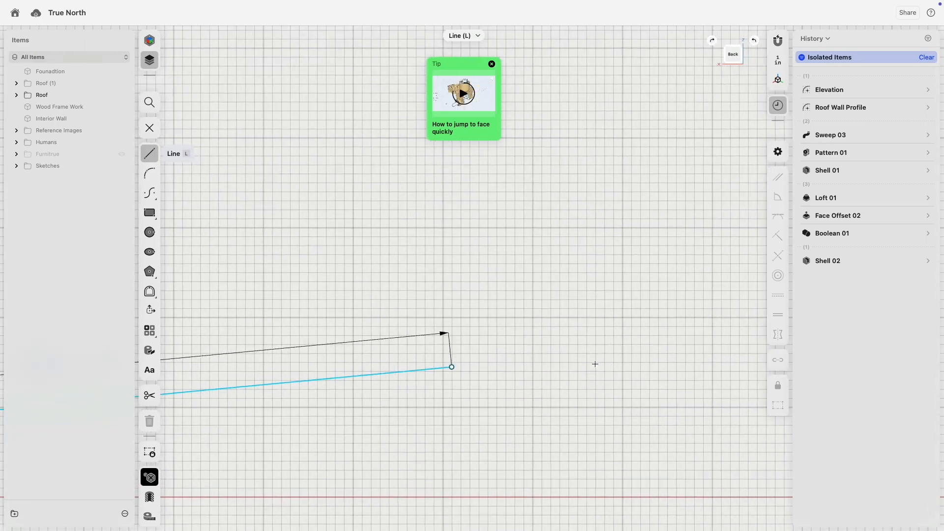
mouse_move(649, 361)
middle_down()
mouse_move(246, 368)
mouse_move(207, 357)
middle_up()
middle_drag(517, 363, 236, 365)
middle_drag(636, 361, 246, 368)
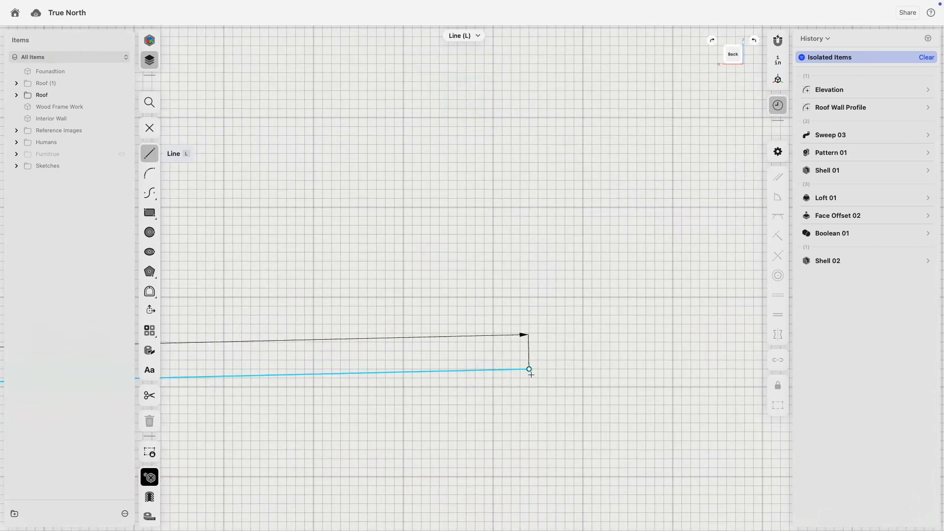
scroll(531, 371, down, 10)
scroll(658, 385, up, 8)
scroll(617, 384, up, 10)
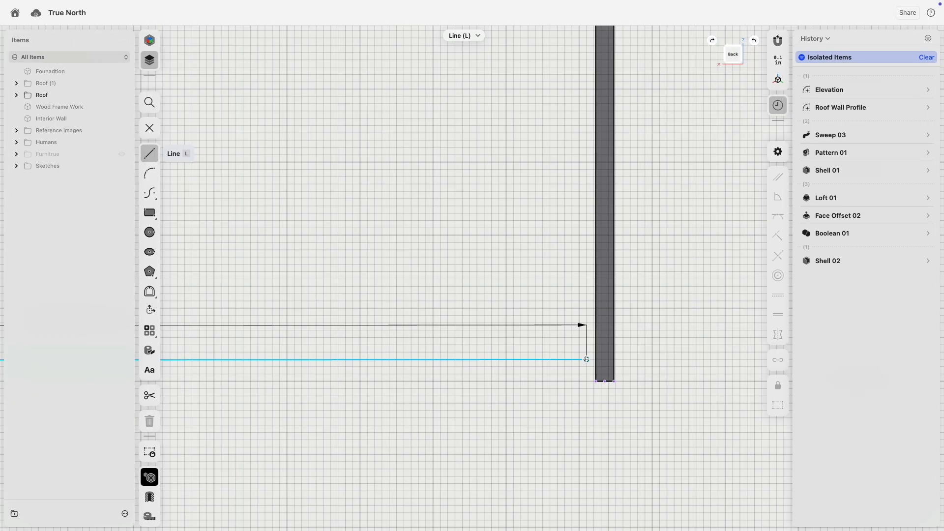
click(596, 406)
scroll(524, 367, down, 5)
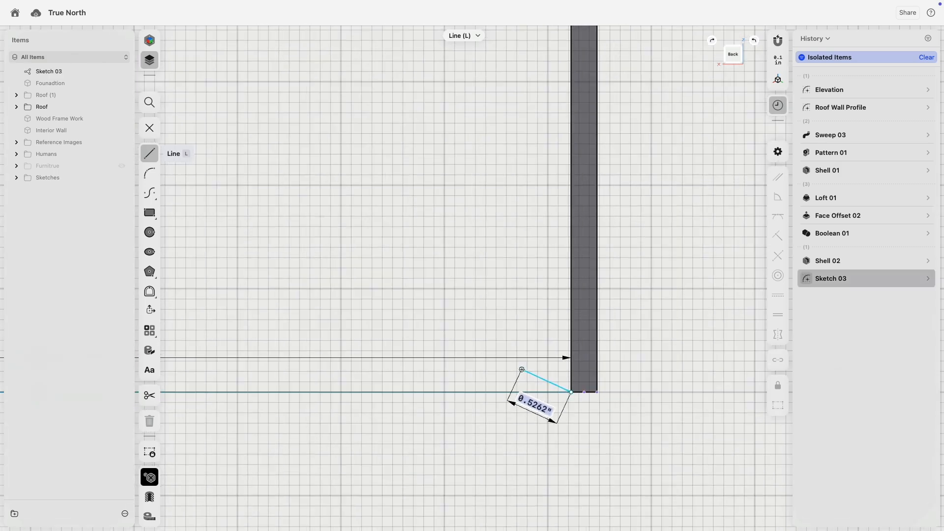
scroll(444, 322, down, 5)
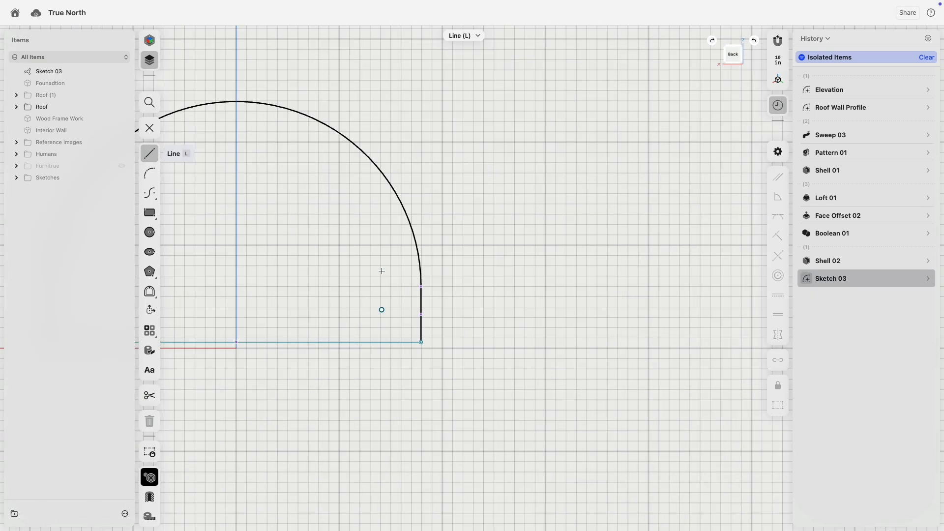
- Project the inner edges of the strip's arch and both straight legs into the sketch to close the profile
right_drag(379, 269, 467, 330)
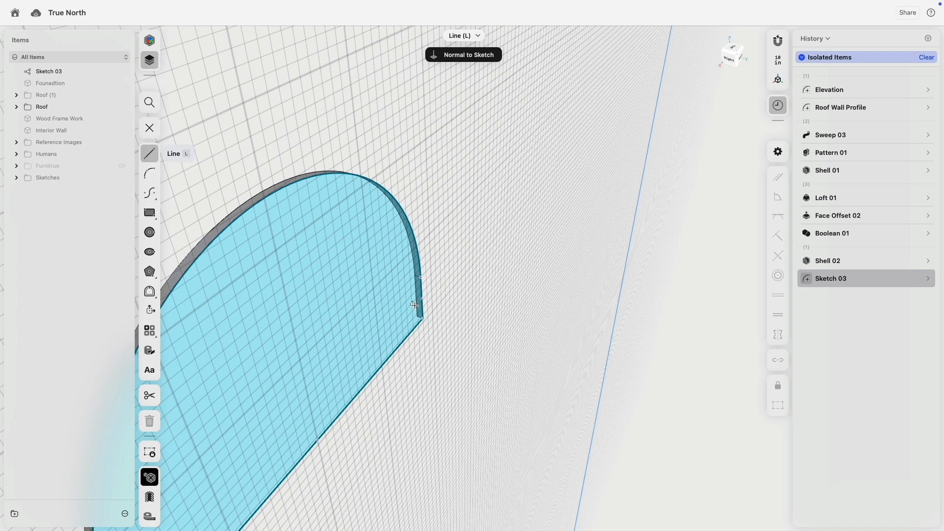
scroll(421, 312, up, 5)
scroll(246, 253, down, 3)
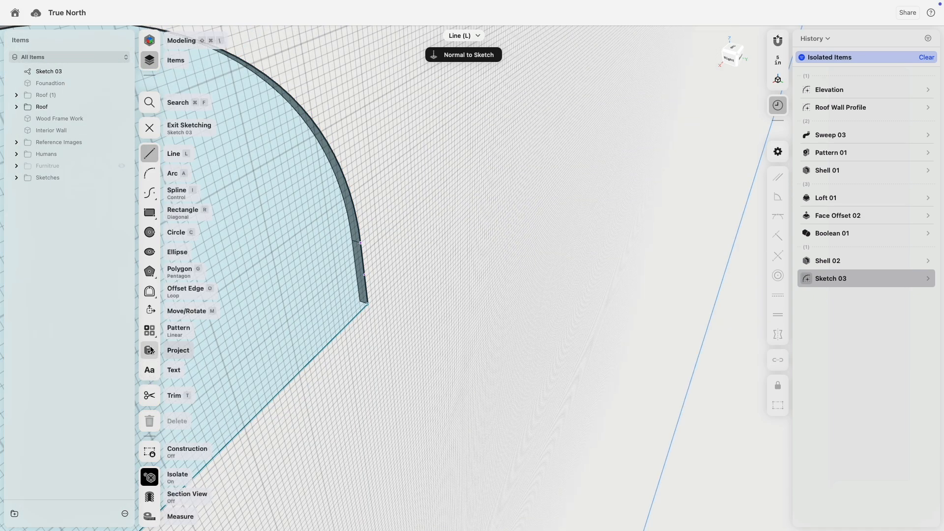
click(150, 351)
scroll(370, 300, up, 3)
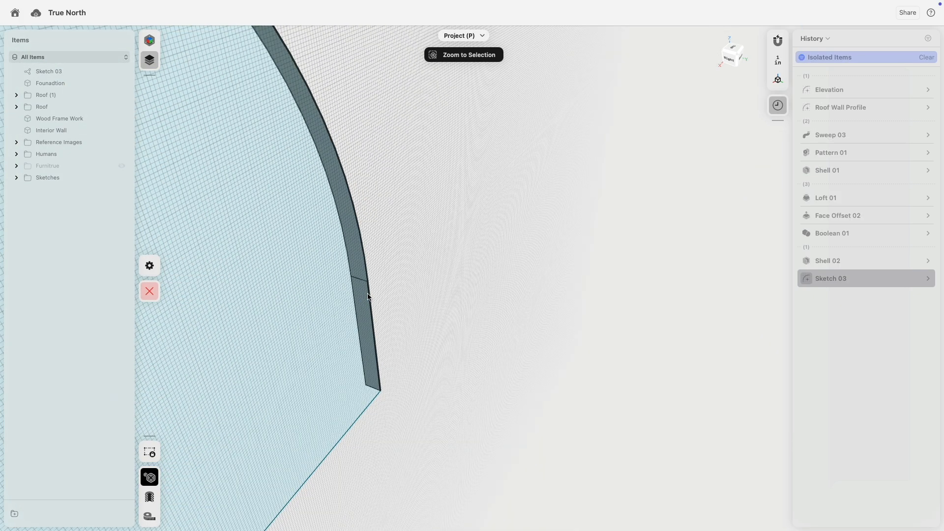
click(368, 297)
scroll(366, 279, up, 3)
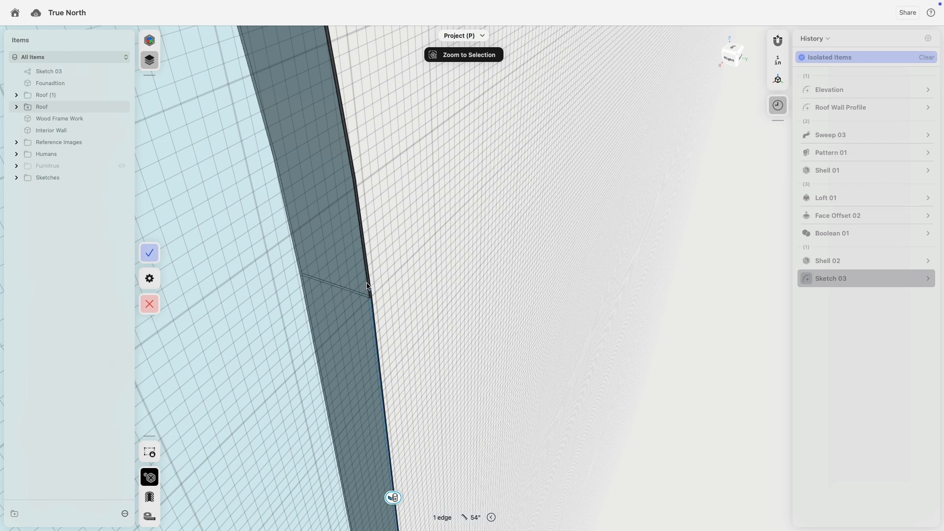
click(367, 286)
scroll(377, 291, down, 5)
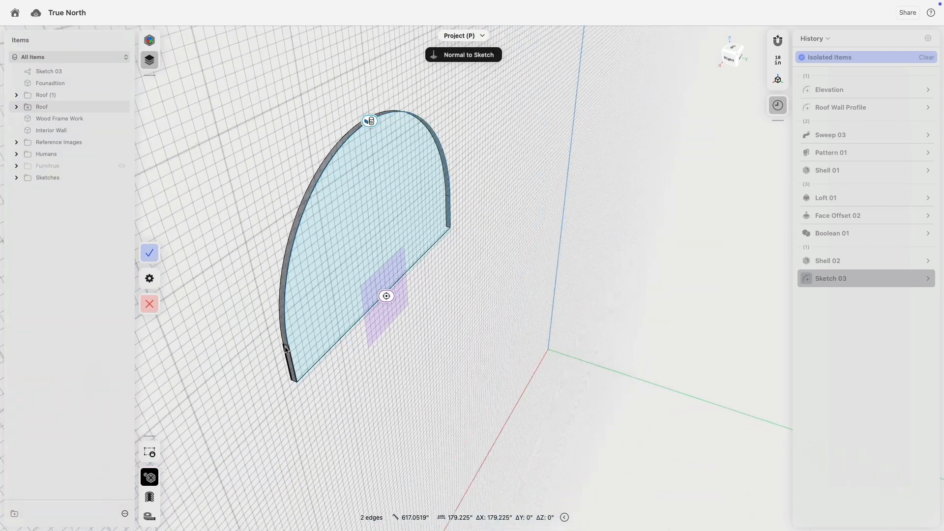
scroll(301, 361, up, 10)
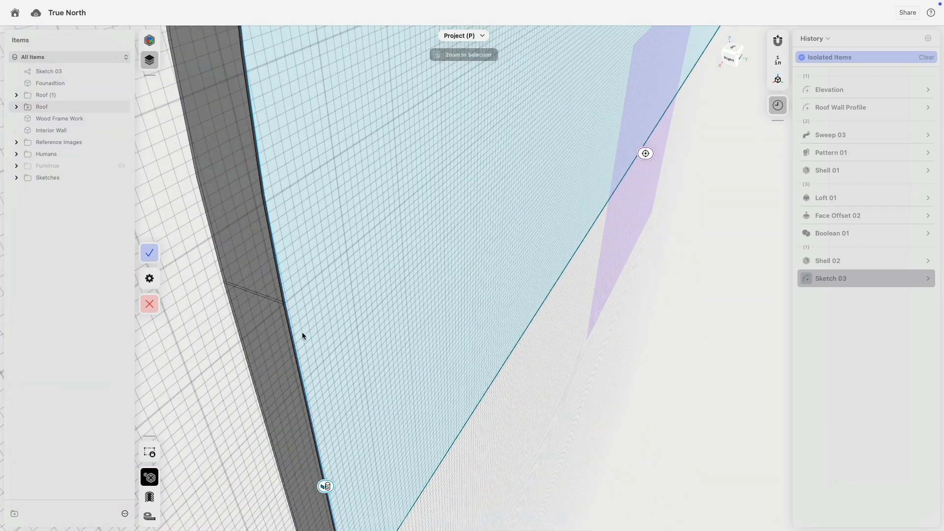
click(155, 255)
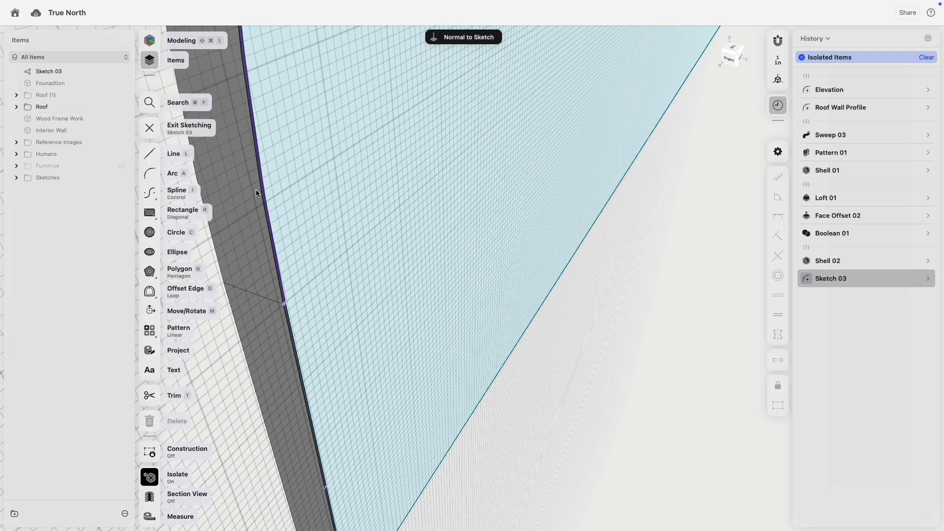
- Turn off the strip's isolation, select the closed arched sketch profile, isolate it and view it from the front
click(149, 477)
scroll(377, 300, down, 5)
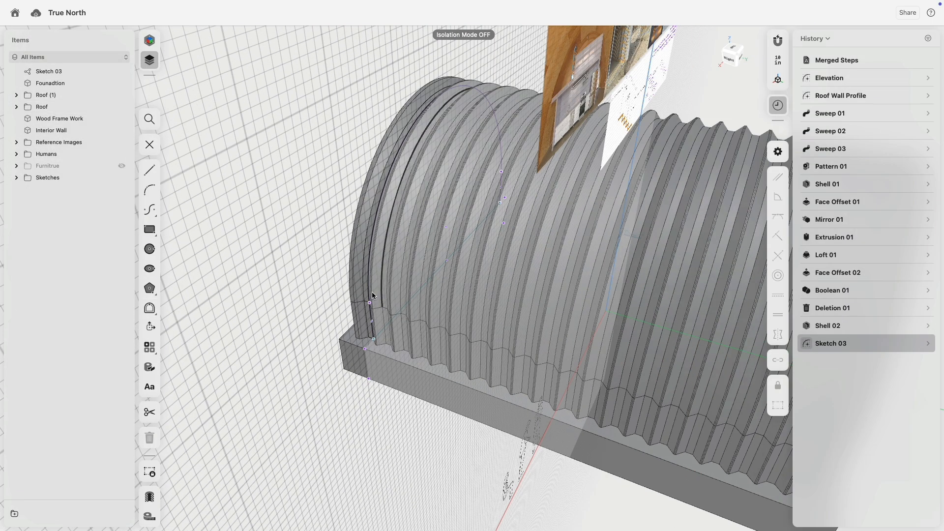
right_drag(206, 283, 280, 255)
middle_drag(279, 255, 456, 255)
click(426, 228)
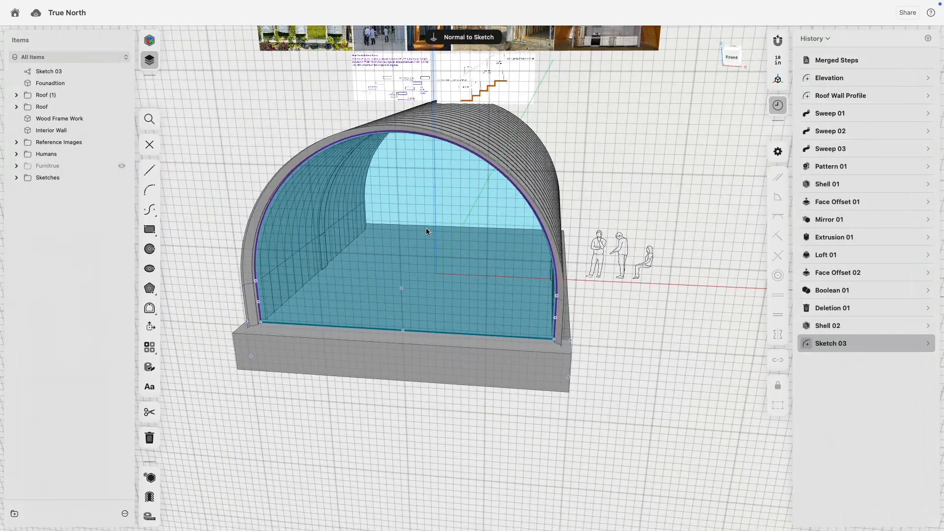
key(e)
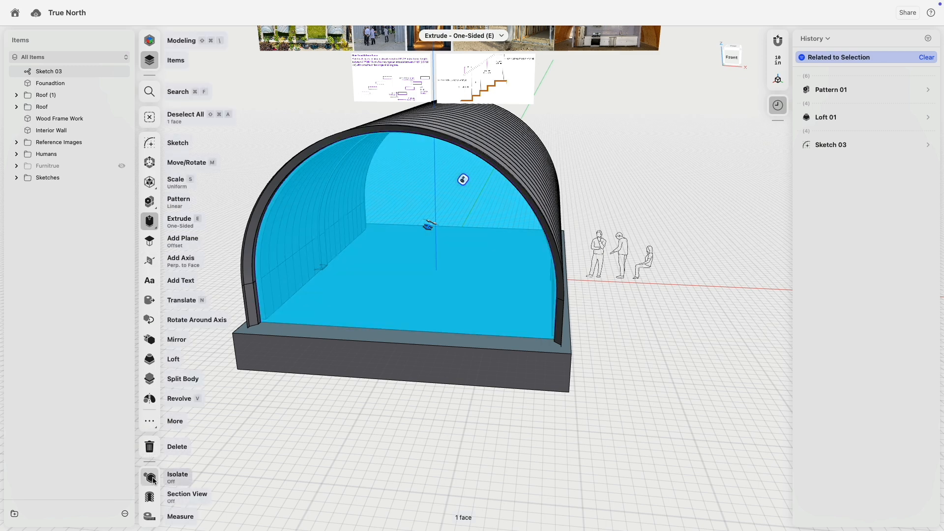
click(153, 479)
click(730, 61)
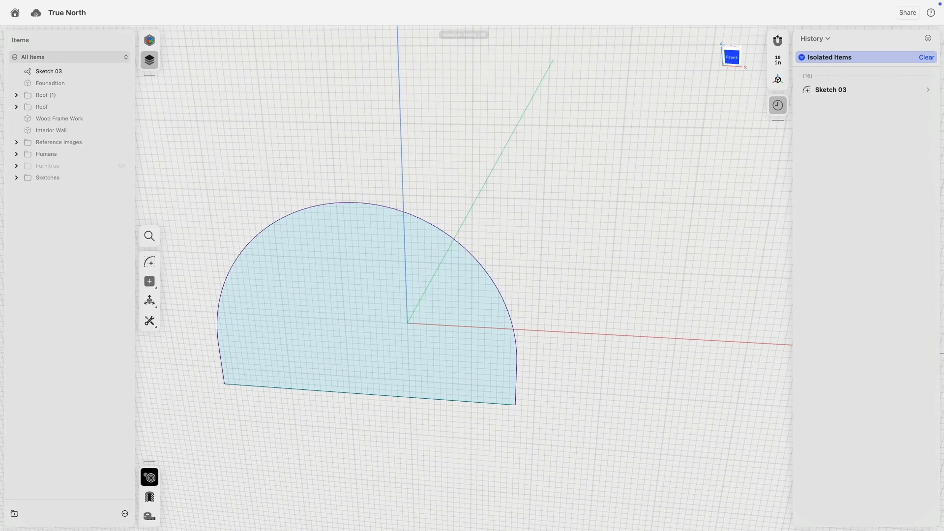
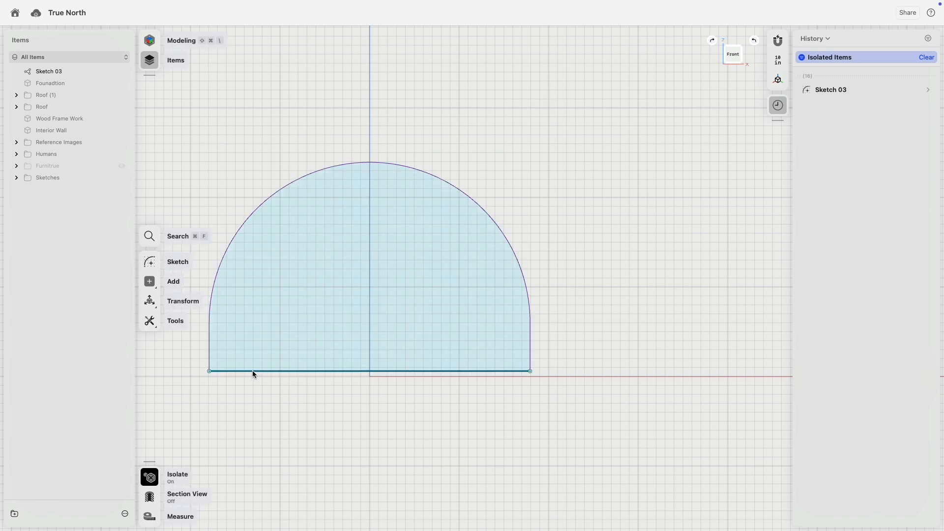
- Open the arched profile's sketch and draw a line across its two straight legs just above the bottom edge
click(252, 372)
middle_drag(206, 165, 257, 123)
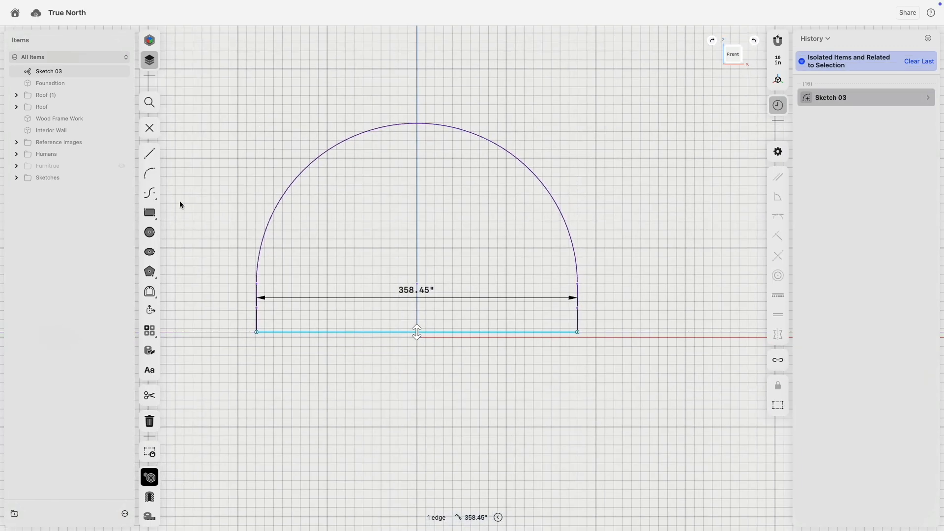
click(150, 154)
scroll(256, 322, up, 5)
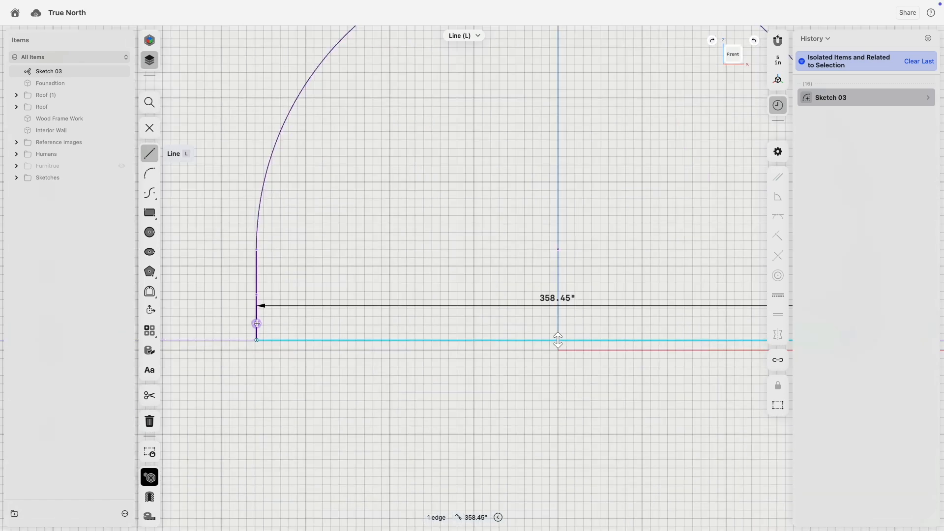
click(256, 323)
scroll(340, 325, right, 5)
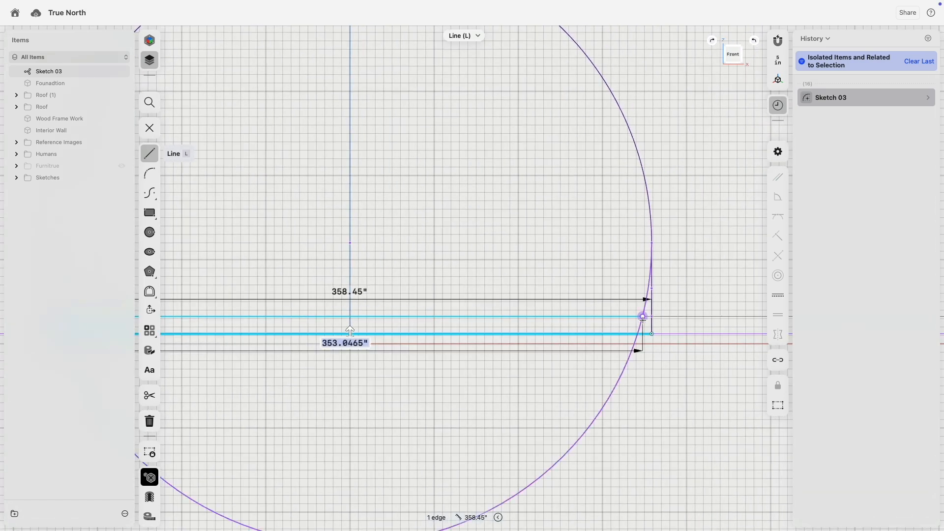
click(651, 326)
right_drag(356, 230, 576, 224)
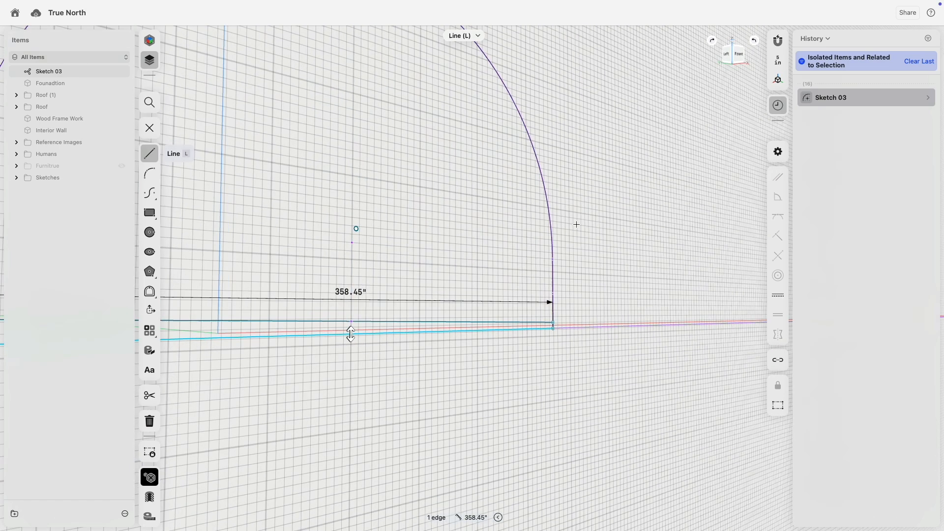
key(Escape)
- Constrain the new line to horizontal and set its distance from the profile's bottom edge to 2 in
click(367, 322)
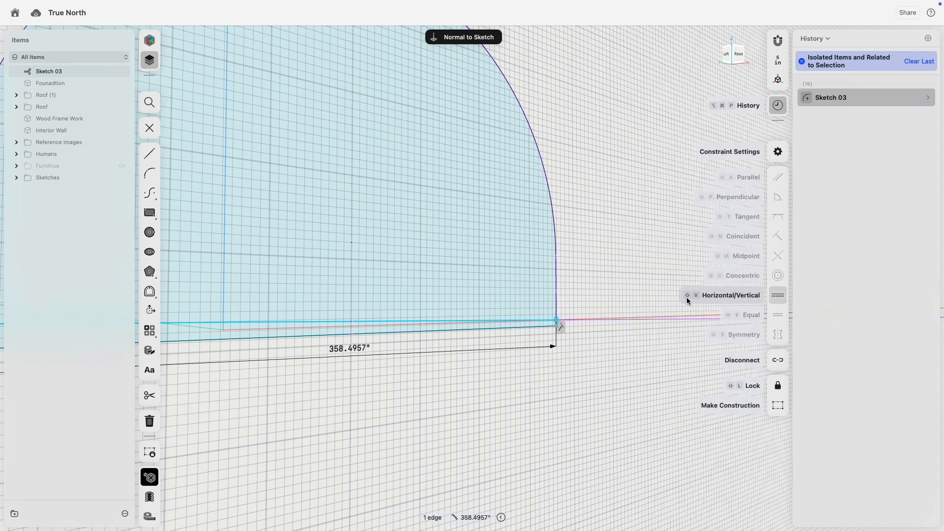
click(728, 295)
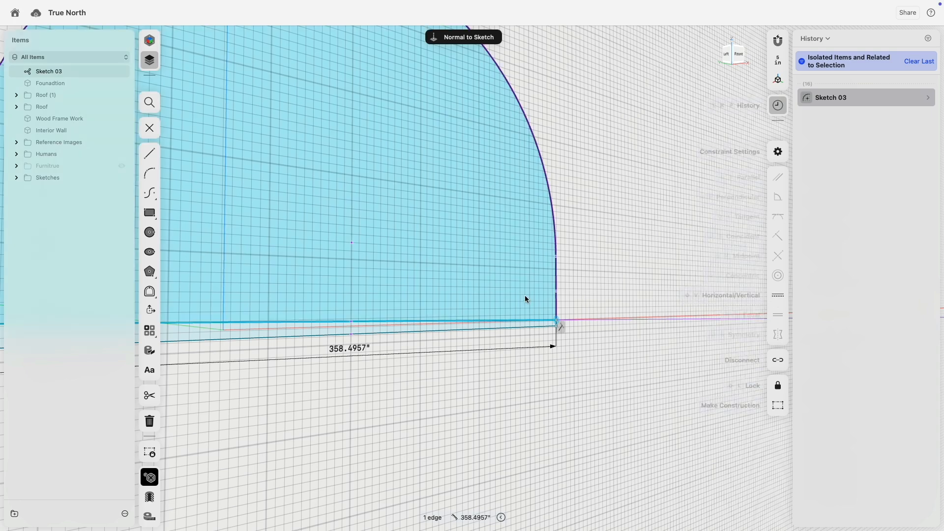
scroll(392, 291, down, 5)
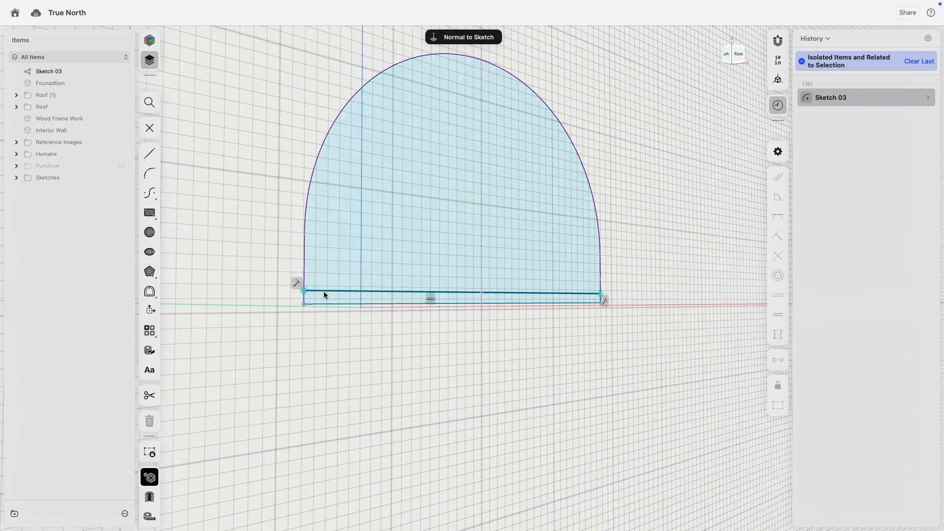
click(323, 303)
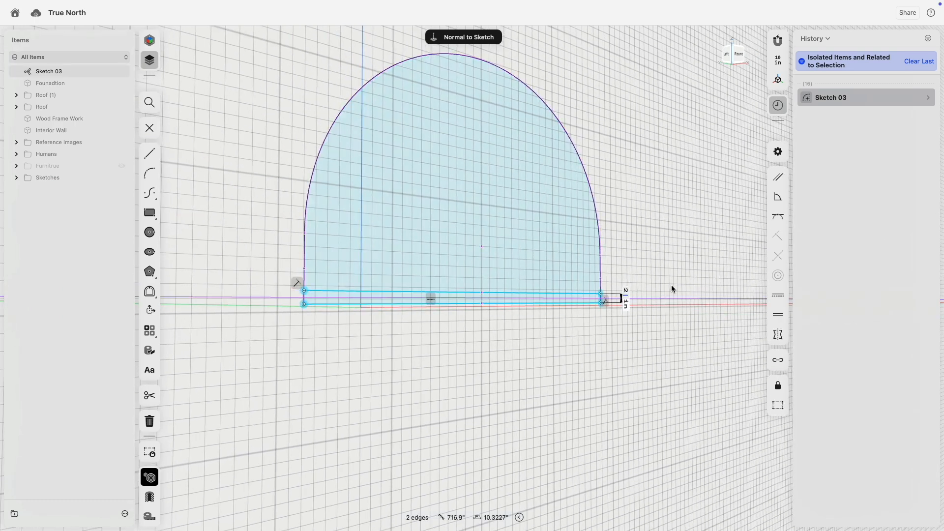
key(Return)
- Sketch two roughly parallel lines across the arch at about mid-height, each ending on the curve at both sides
right_drag(671, 288, 615, 264)
key(l)
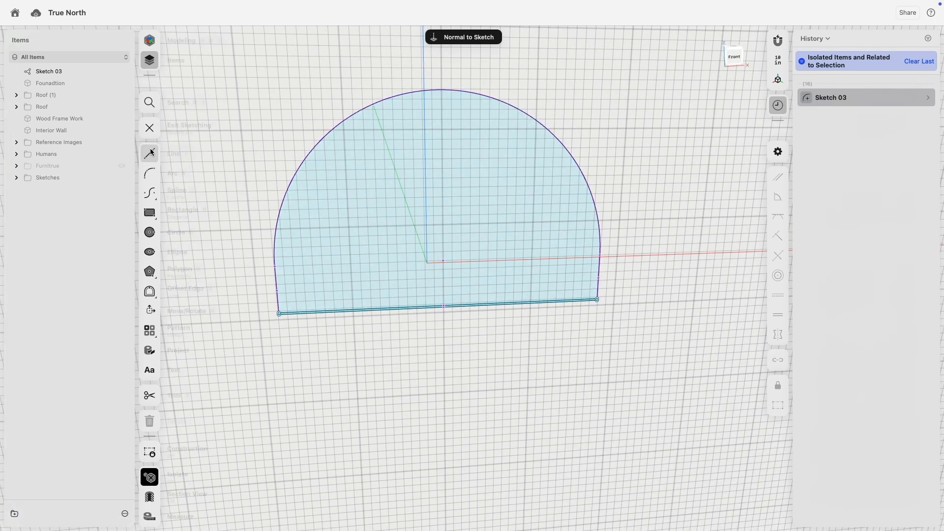
click(278, 222)
click(598, 213)
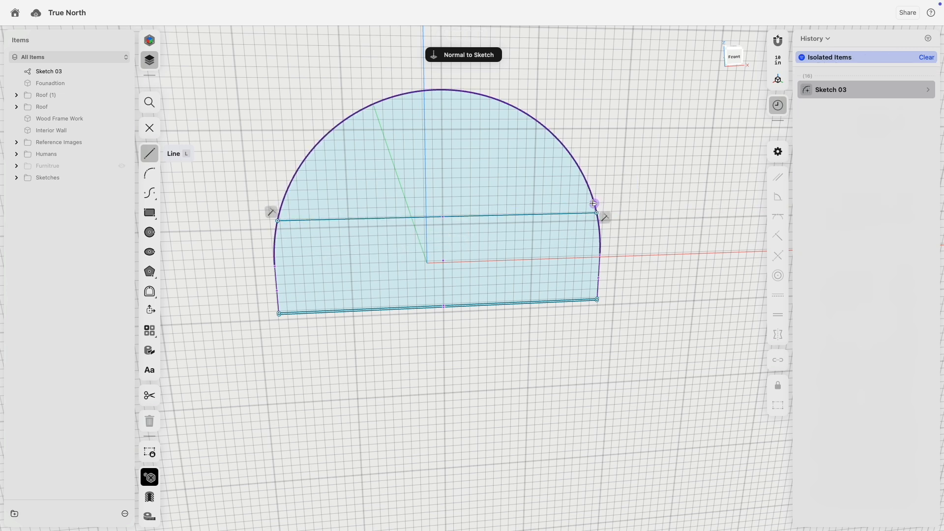
click(594, 202)
click(282, 202)
key(Escape)
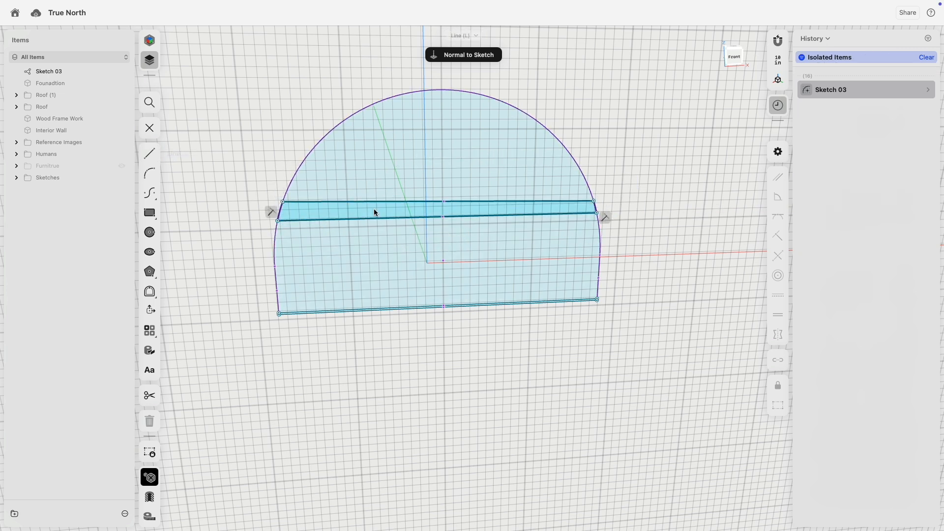
- Constrain both mid-height lines to horizontal and set the distance between them to 2 in
click(379, 199)
click(379, 218)
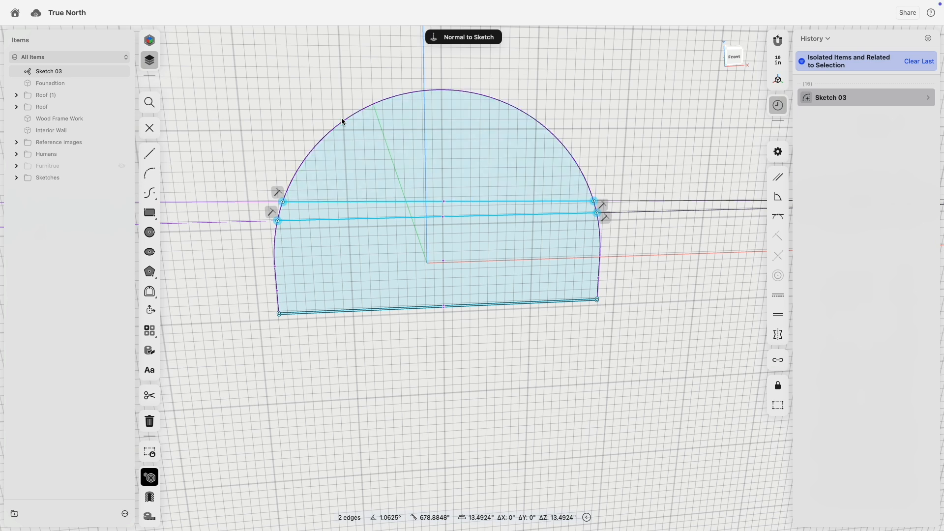
key(h)
click(347, 209)
click(347, 220)
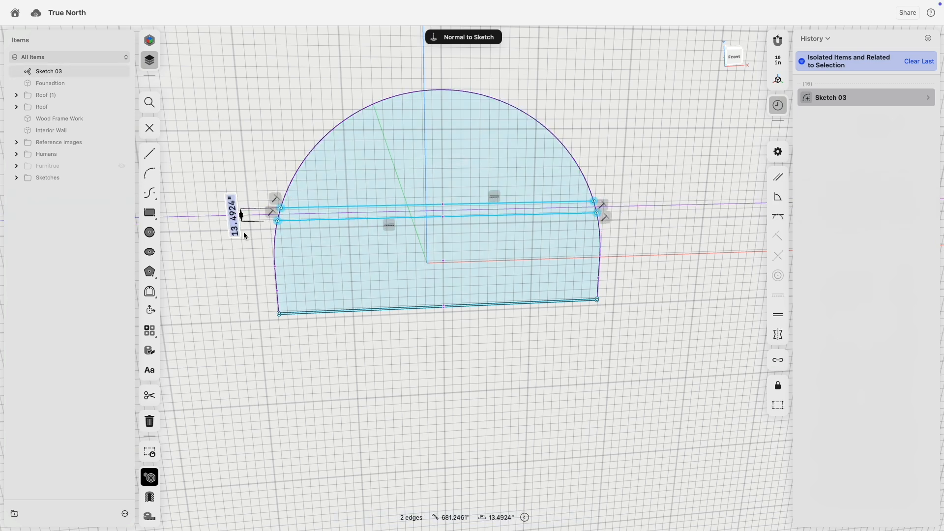
text(2)
key(Return)
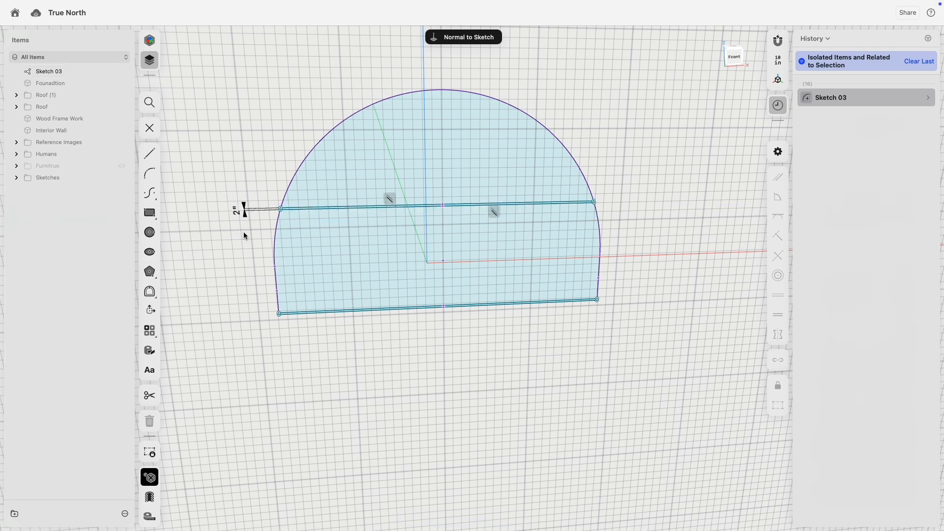
- View the sketch from the front and calculate 9*12 in Spotlight Search
click(739, 58)
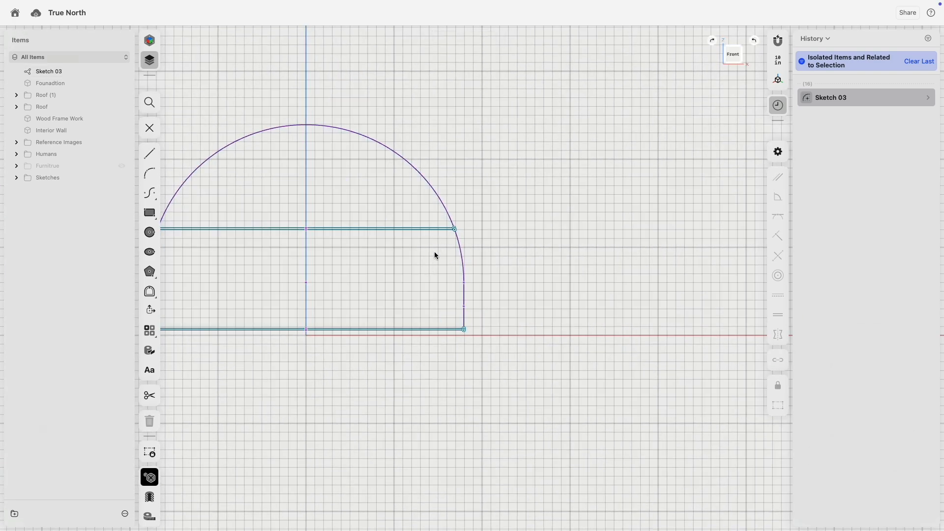
key(space)
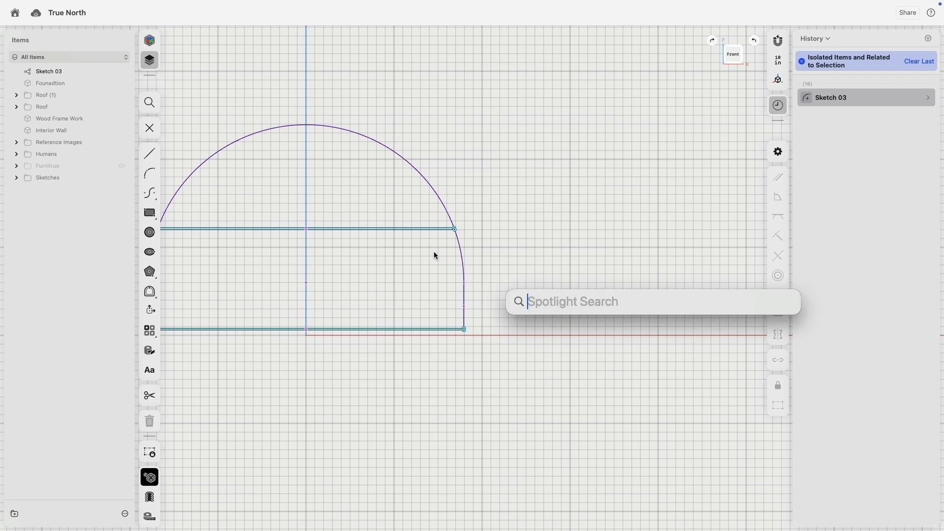
text(9)
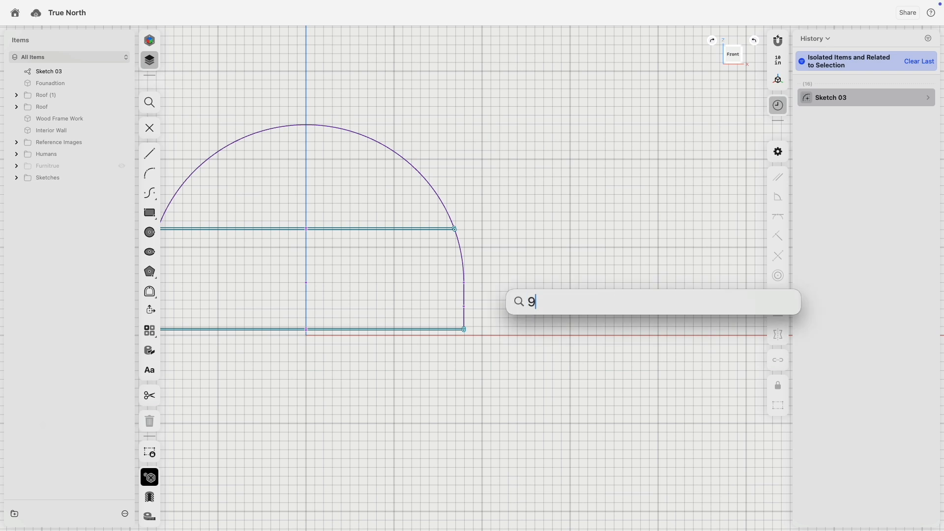
text(*12)
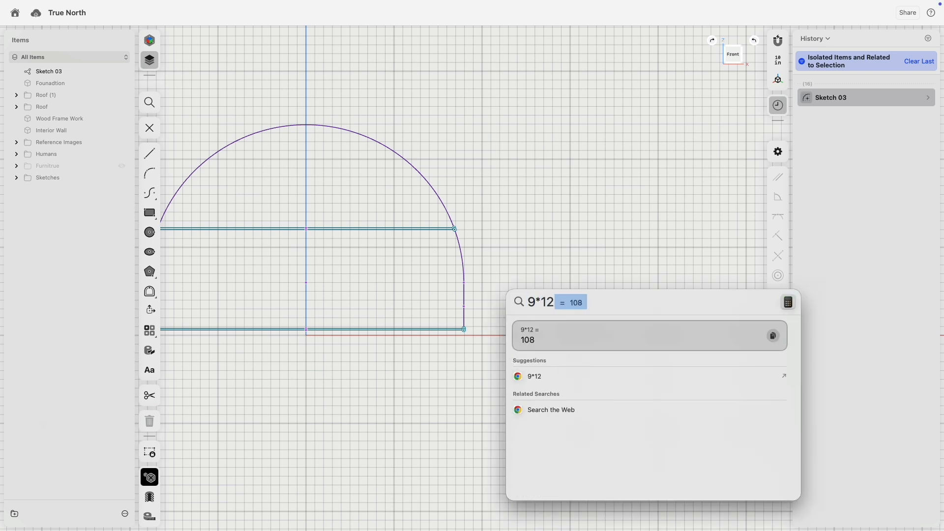
key(Escape)
key(Escape)
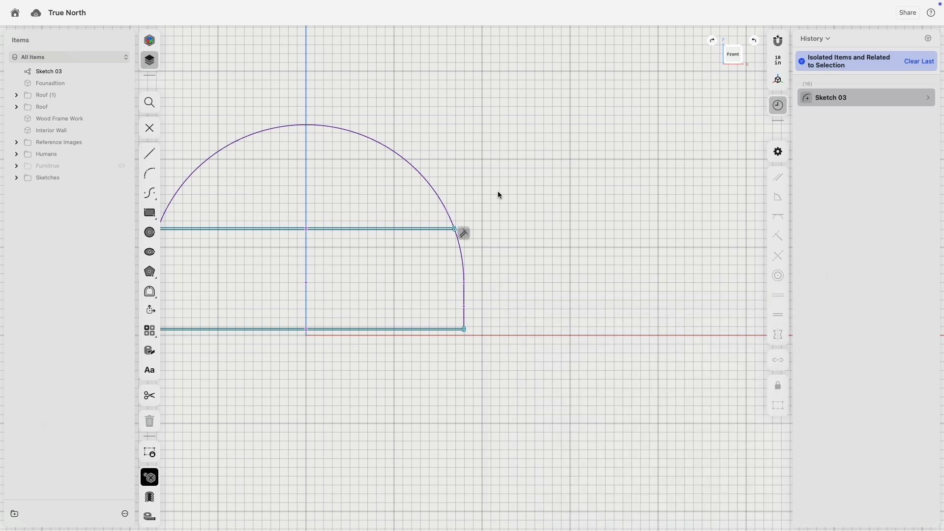
- Set the distance from the profile's bottom edge to the lower line of the mid-height pair to 108 in
scroll(442, 225, up, 3)
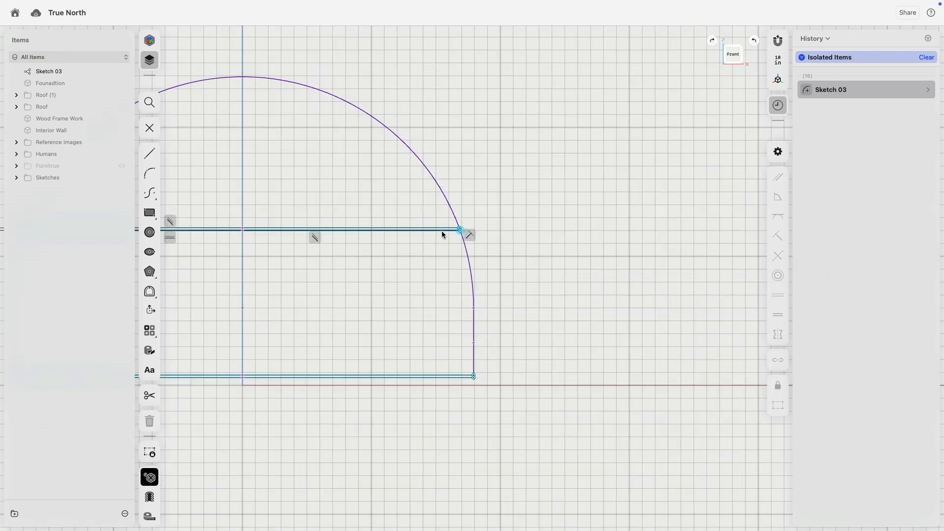
click(442, 230)
middle_drag(501, 315, 548, 242)
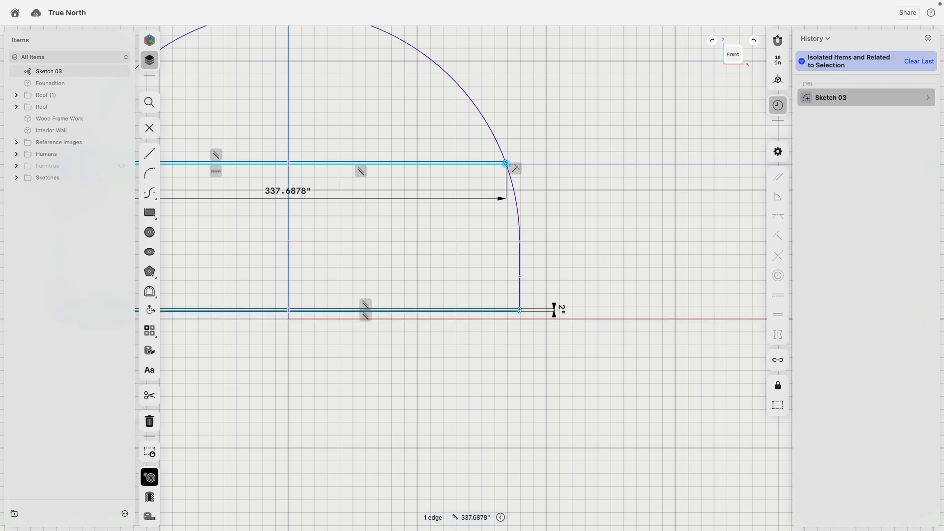
click(470, 312)
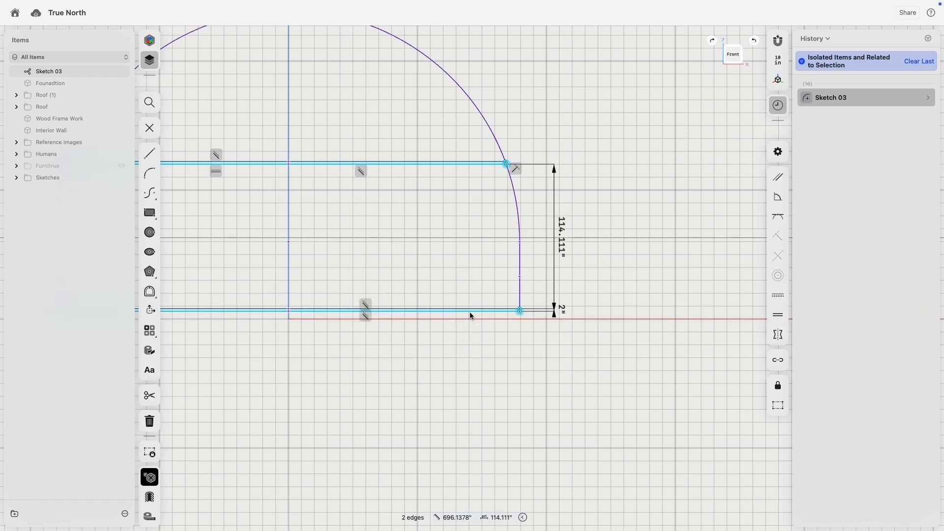
text(108)
key(Return)
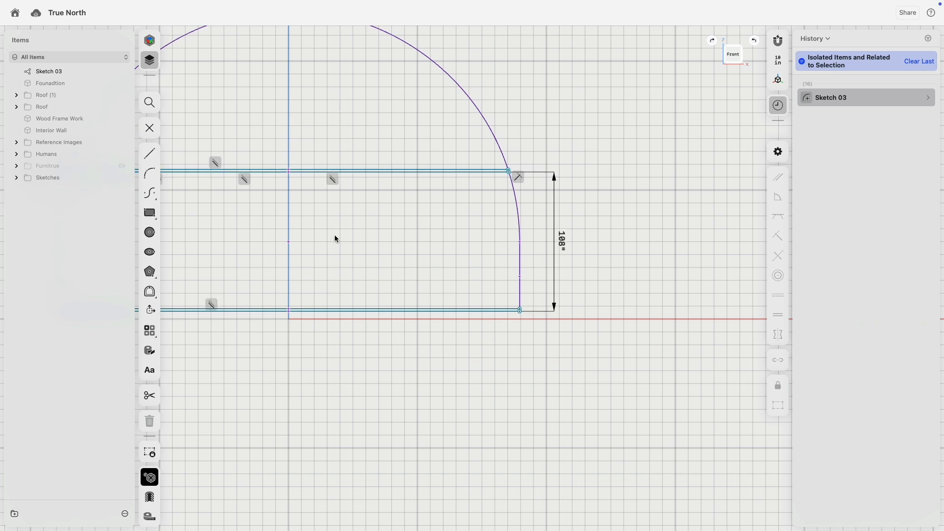
- Sketch two closely spaced upright lines left of the centre axis, from the bottom edge to the lower mid-height line
middle_drag(334, 235, 471, 257)
scroll(441, 239, down, 3)
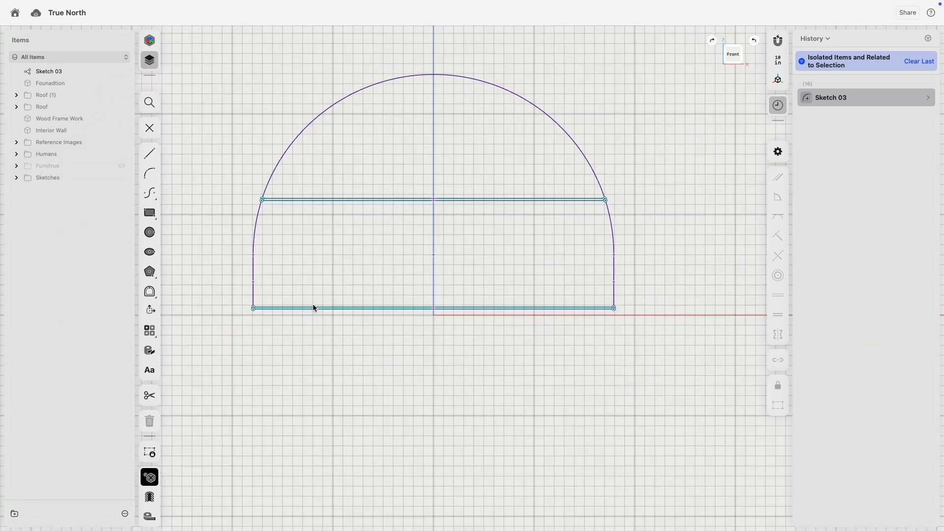
click(150, 154)
scroll(382, 248, up, 4)
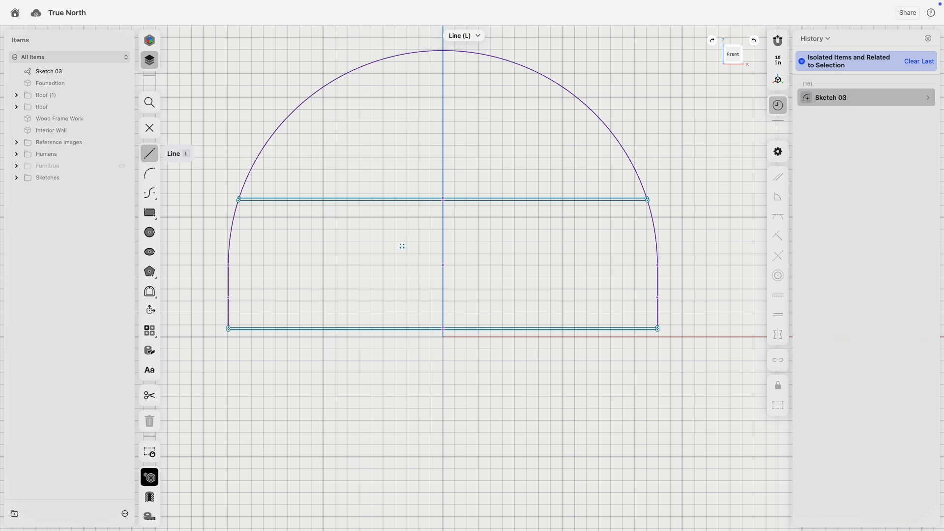
click(391, 201)
click(396, 328)
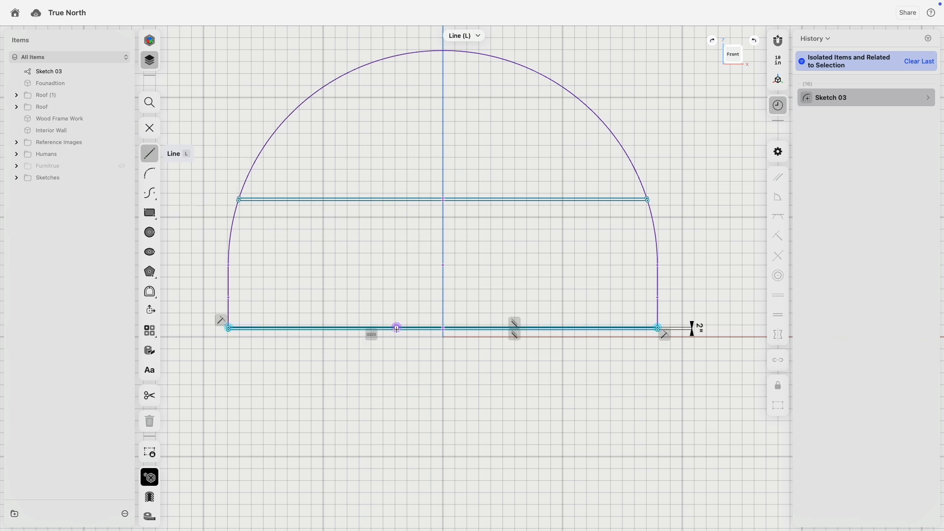
scroll(396, 335, up, 3)
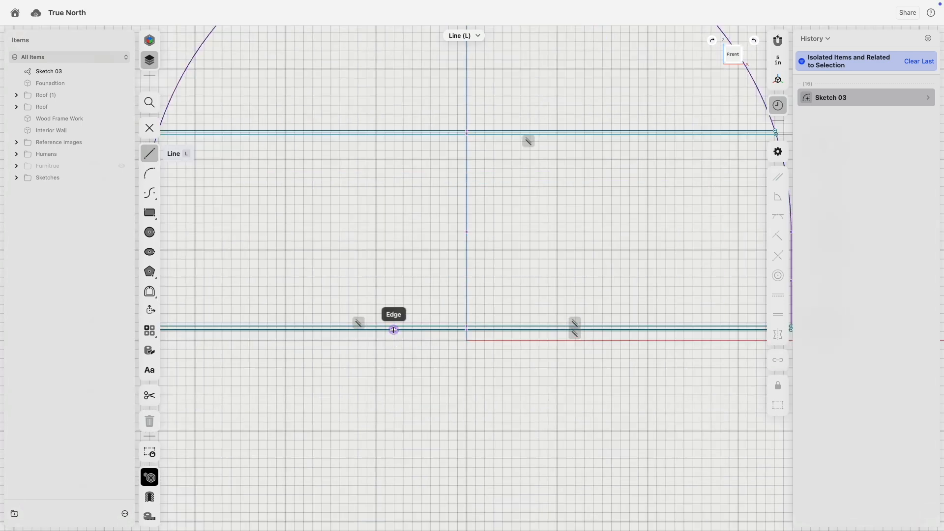
click(394, 329)
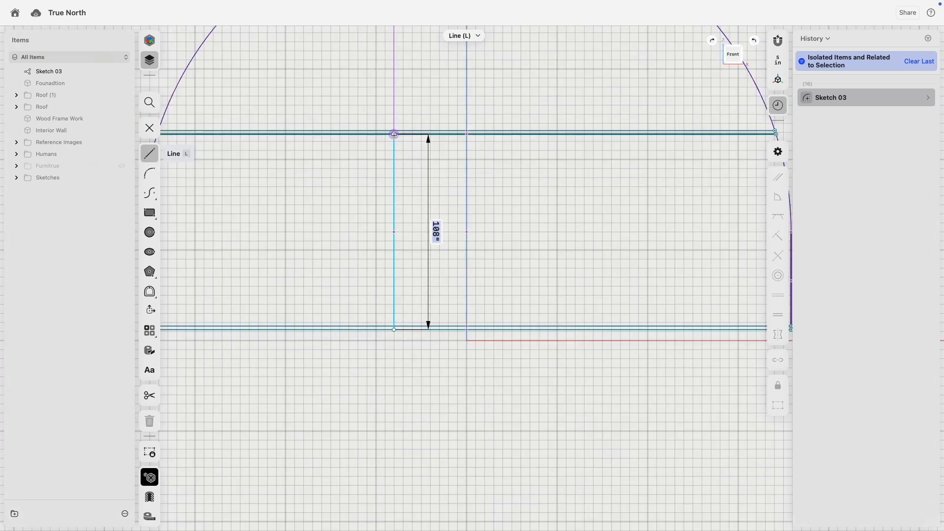
click(394, 133)
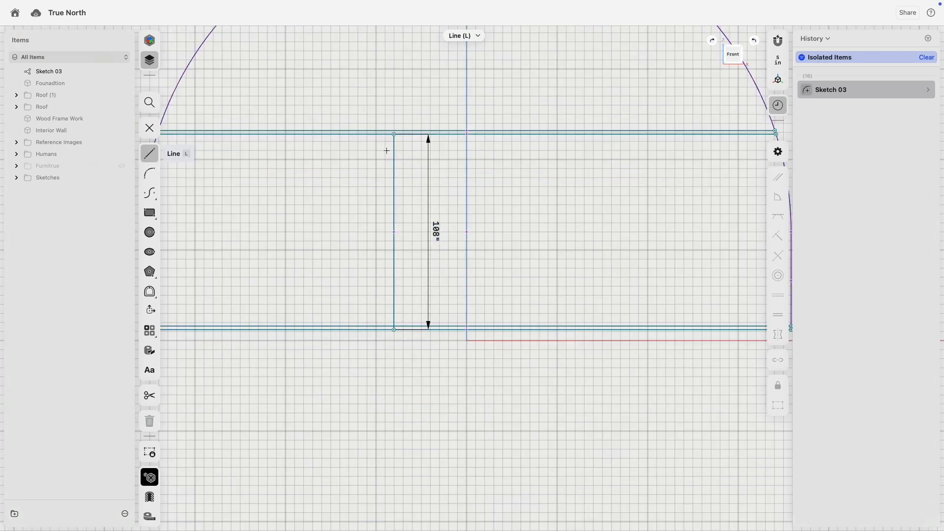
click(384, 329)
click(384, 134)
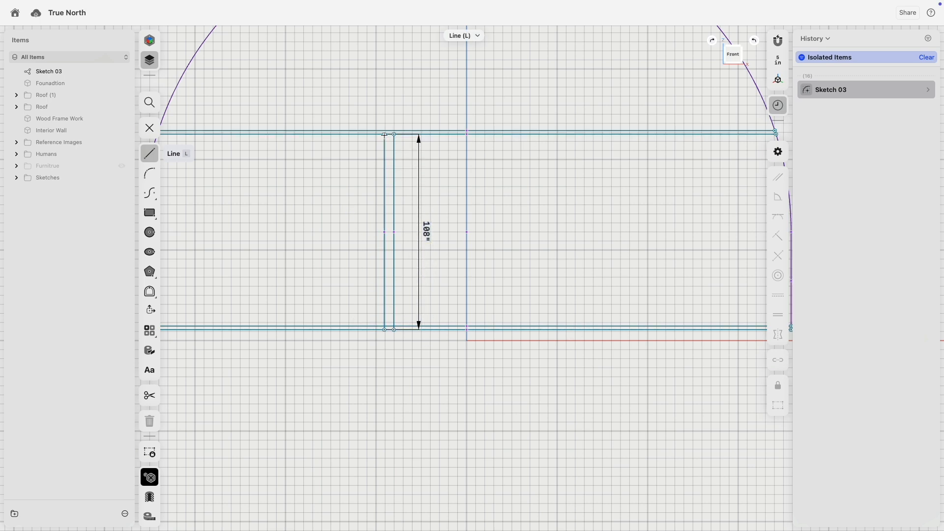
- Sketch two more upright lines about 10 in apart right of the centre axis, between the same two horizontal lines
click(520, 329)
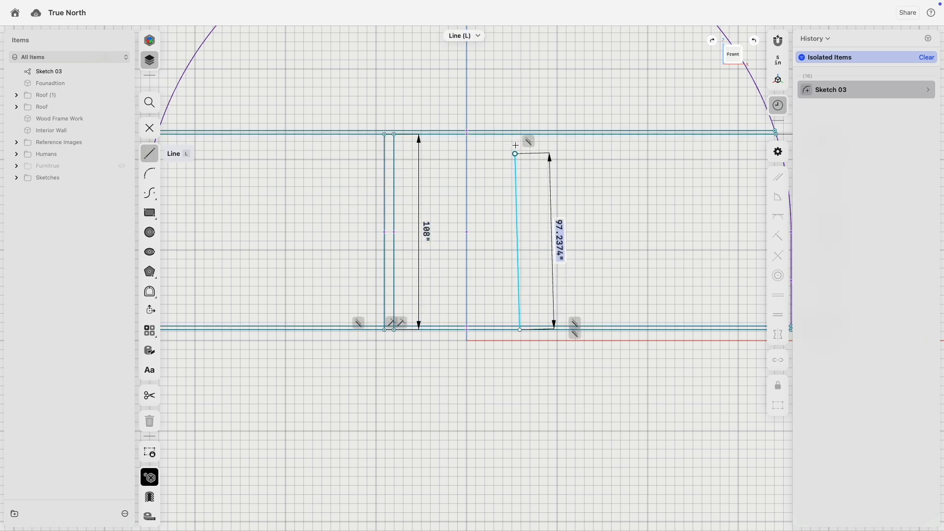
click(520, 134)
click(539, 329)
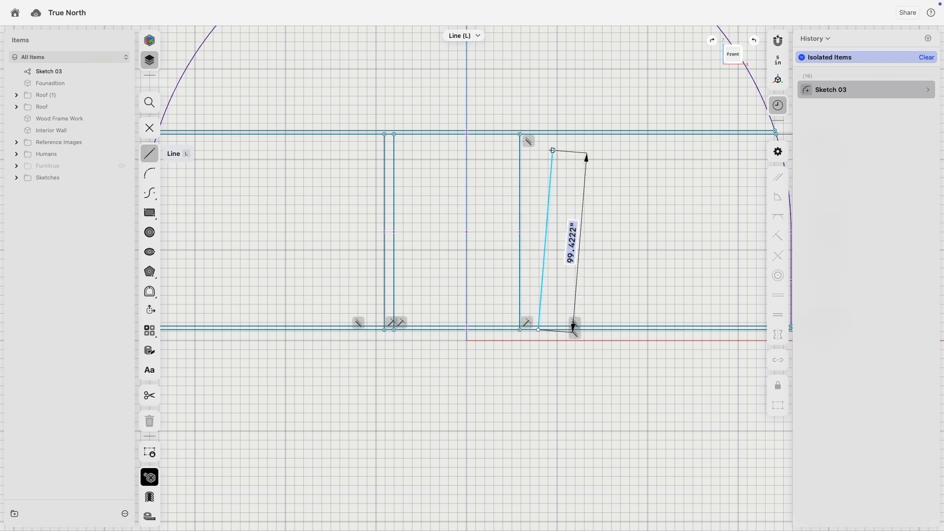
click(539, 134)
key(Escape)
- Constrain the four short upright lines on both sides of the centre axis to be vertical
click(385, 183)
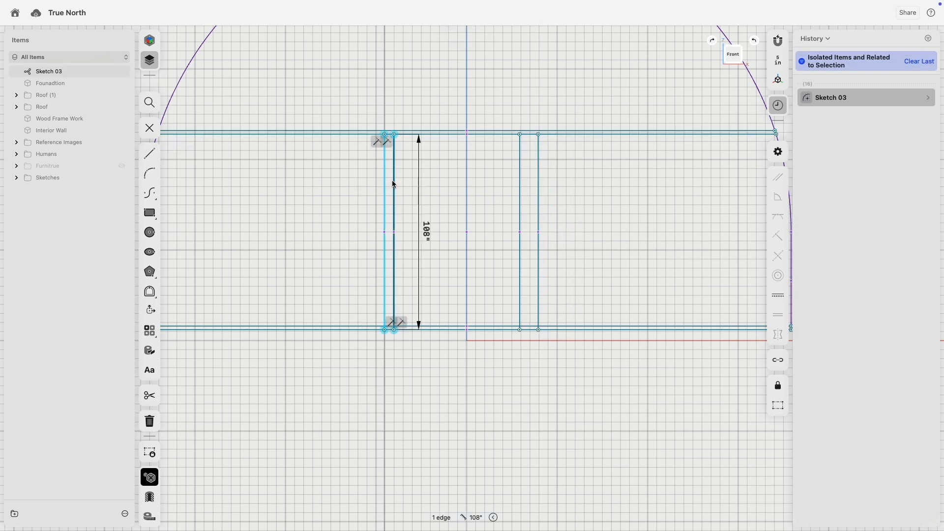
click(393, 181)
click(520, 195)
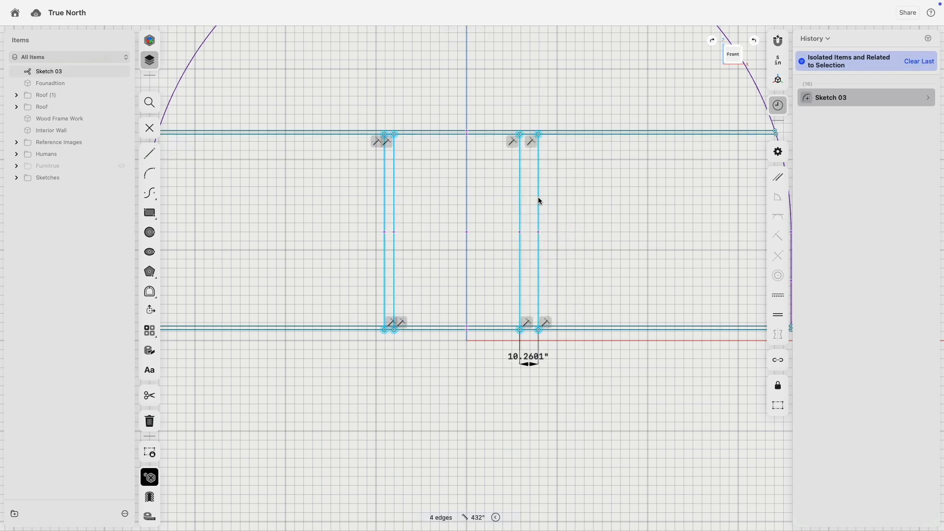
click(538, 198)
- Set the spacing between the two upright lines right of the centre axis to 2 in
click(519, 204)
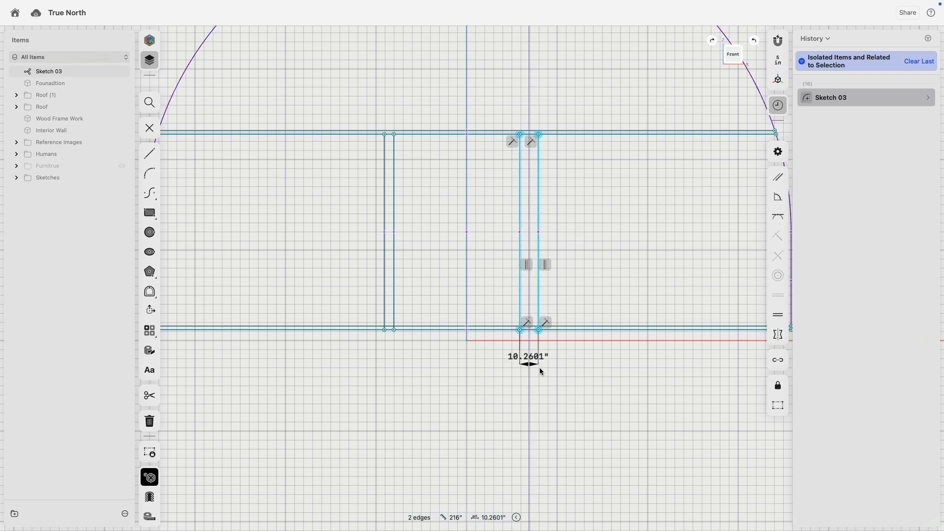
click(530, 359)
text(2)
key(Return)
- Set the spacing between the two upright lines left of the centre axis to 2 in
click(394, 286)
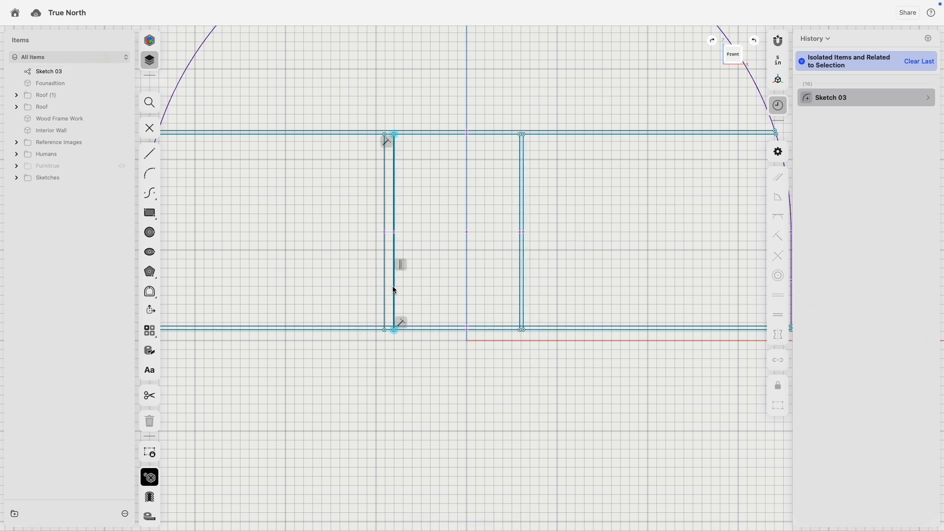
click(384, 285)
click(390, 356)
text(2)
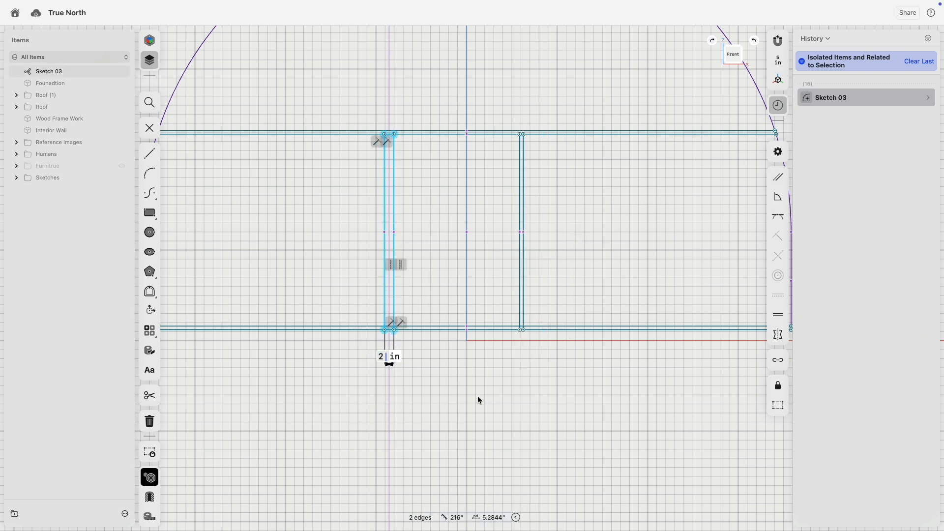
key(Return)
- Set the gap between the two upright pairs to 60 in and shift them so they straddle the centre axis roughly evenly
scroll(458, 315, down, 2)
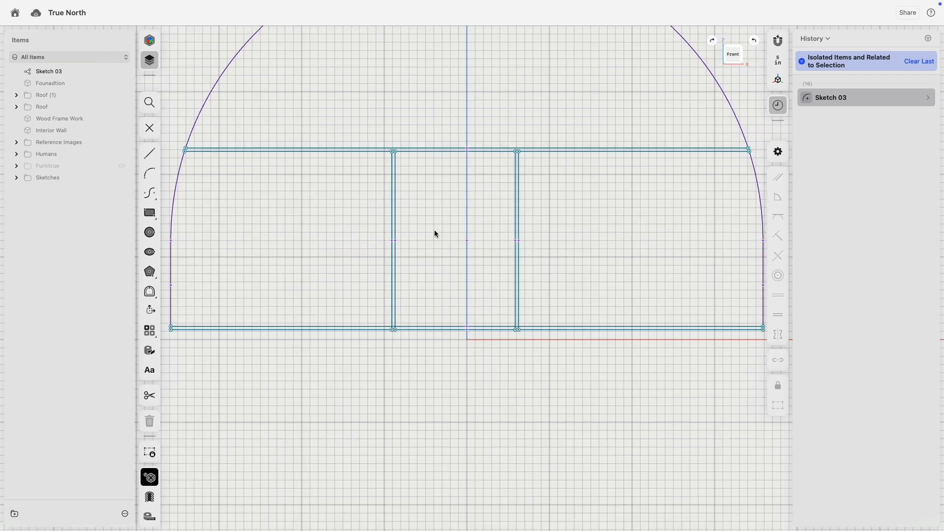
click(394, 170)
click(516, 279)
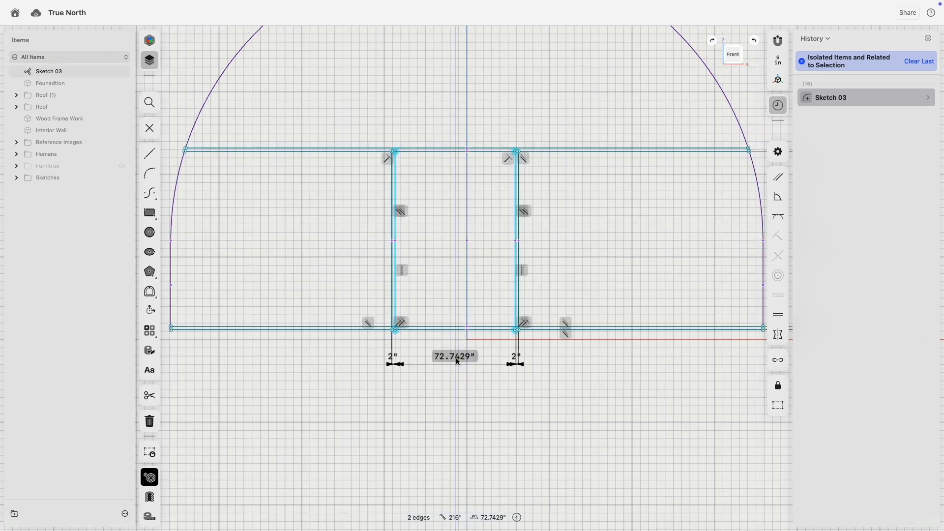
drag(456, 358, 448, 392)
text(60)
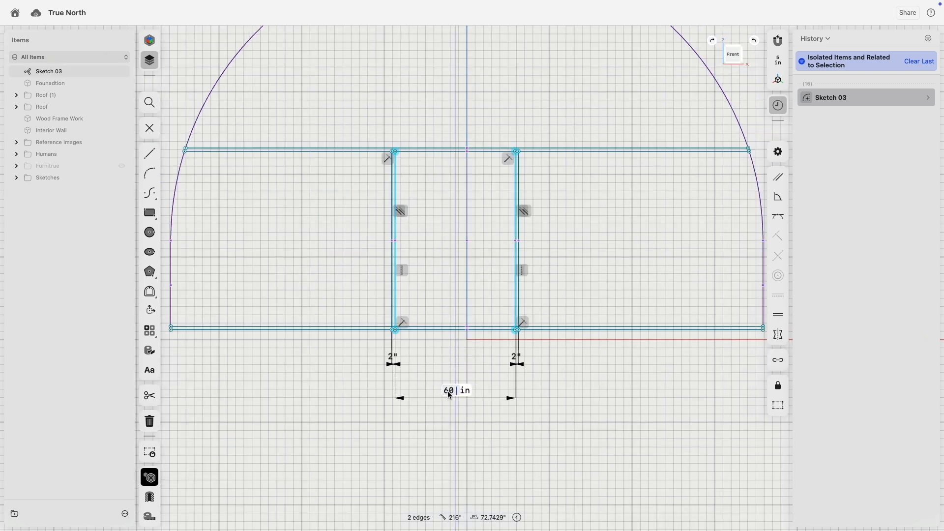
key(Return)
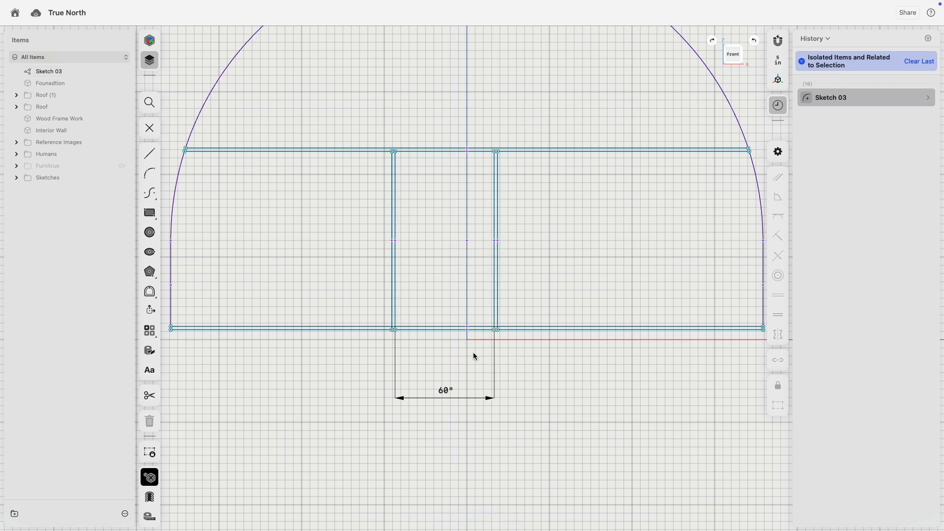
drag(495, 330, 516, 329)
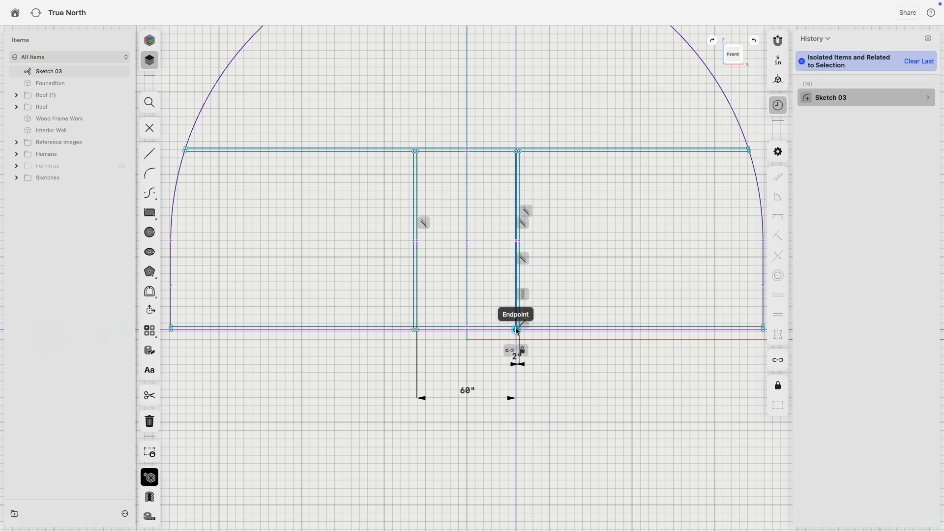
click(294, 290)
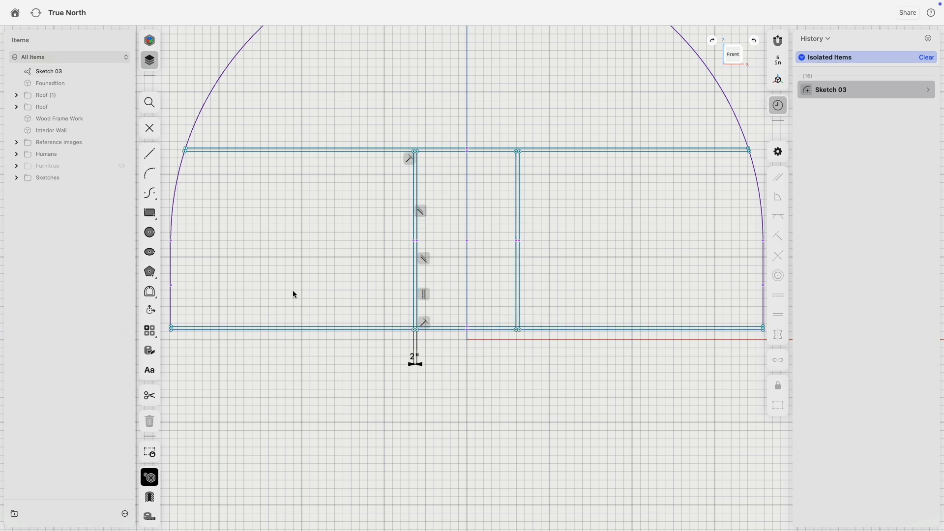
- Sketch a tall upright line left of the short pairs, from the profile's bottom edge up to the arch
scroll(296, 315, down, 3)
middle_drag(303, 267, 316, 305)
key(l)
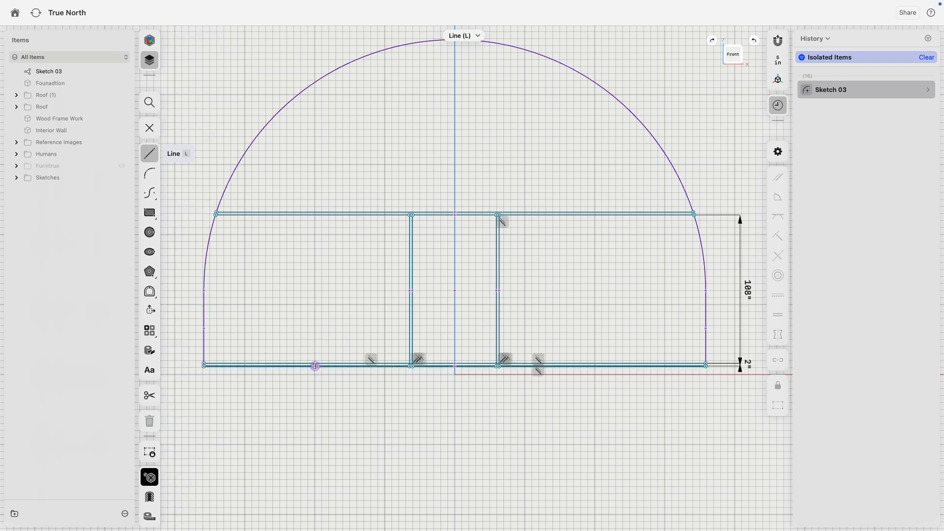
scroll(315, 365, up, 5)
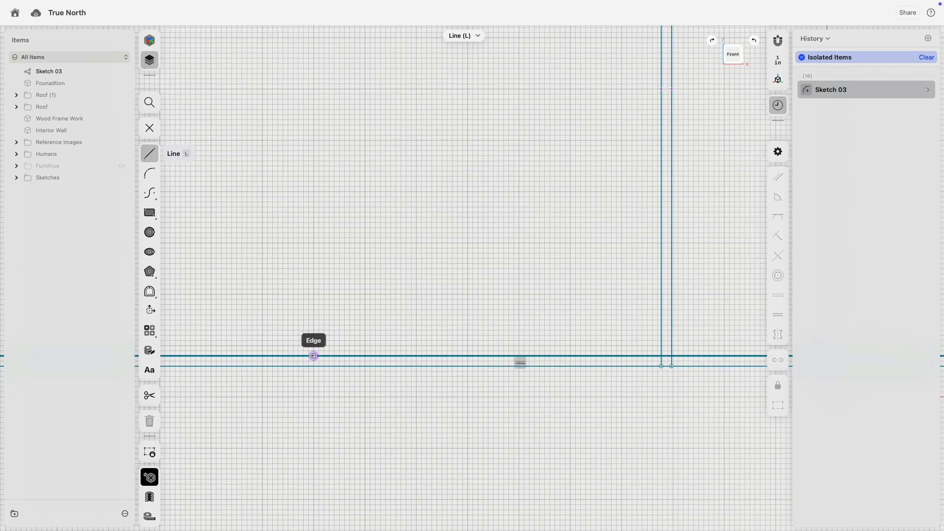
scroll(317, 357, down, 2)
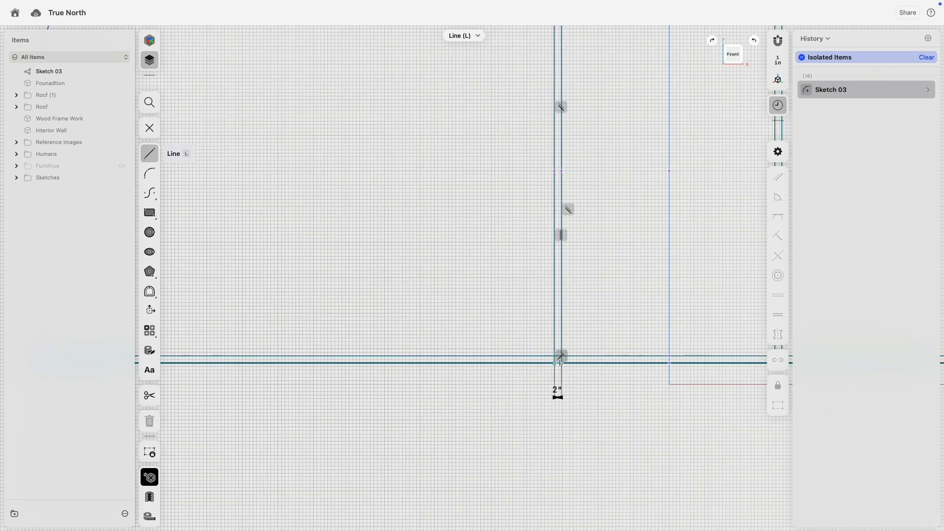
scroll(656, 376, down, 3)
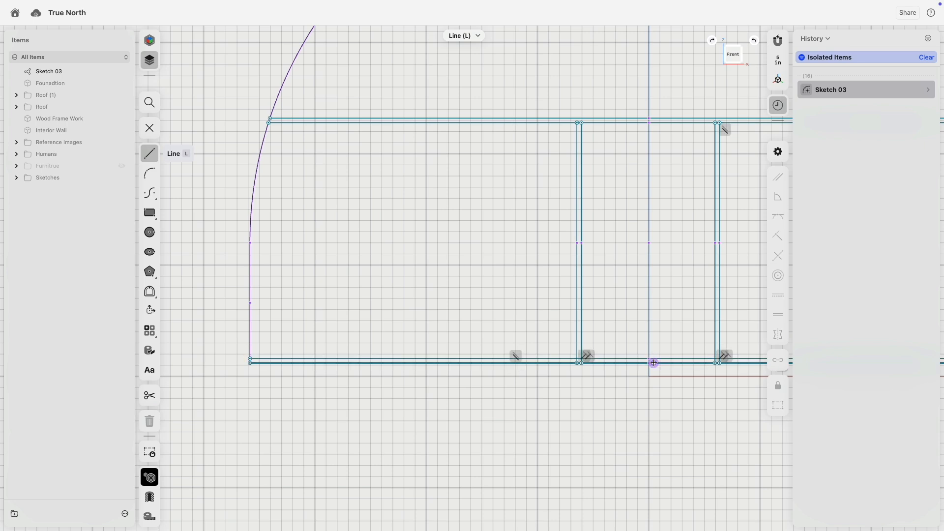
scroll(405, 339, up, 4)
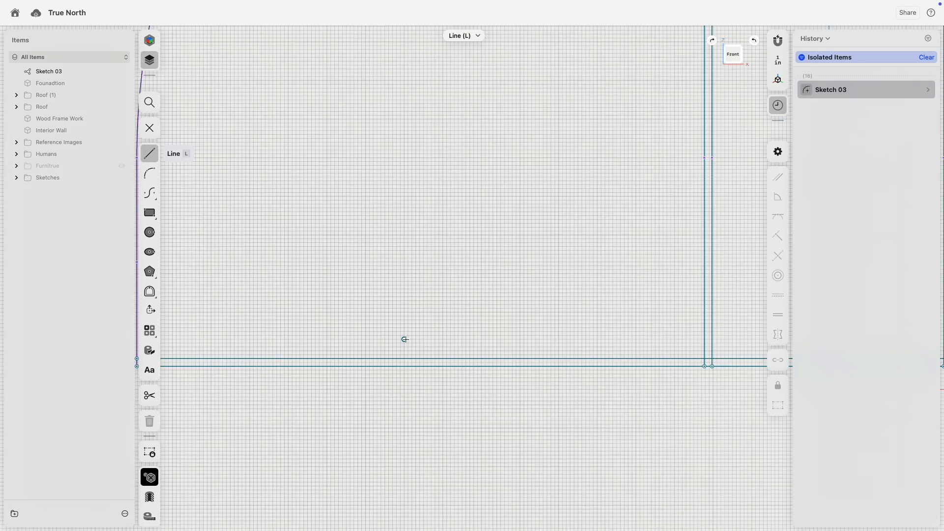
scroll(404, 340, down, 5)
scroll(414, 342, up, 2)
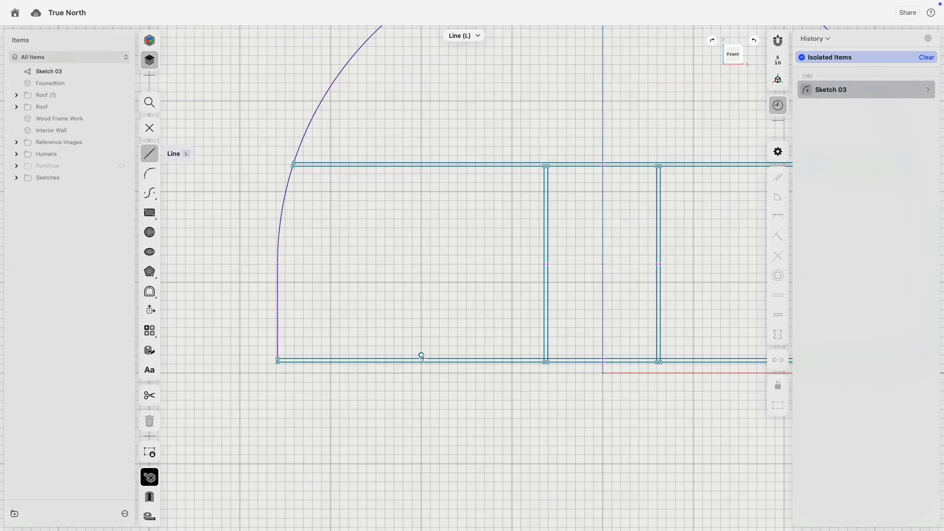
scroll(422, 362, up, 4)
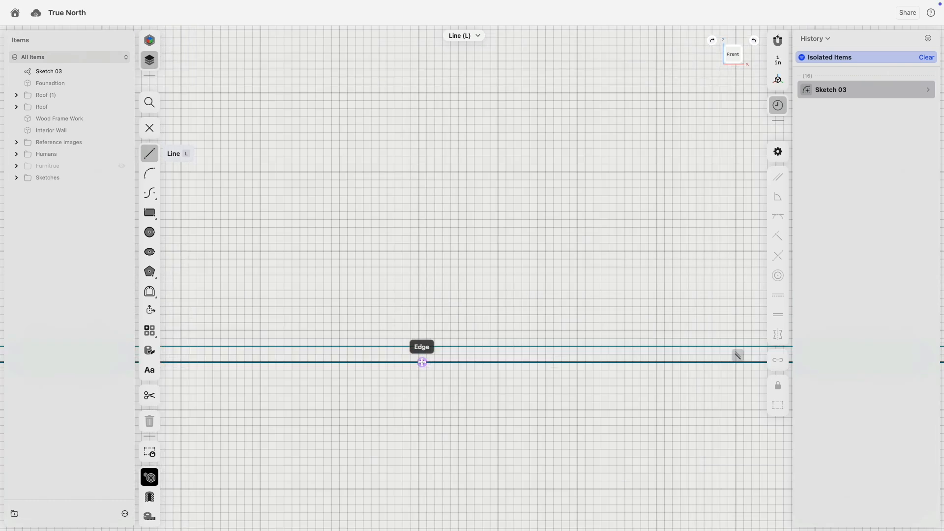
click(422, 362)
scroll(422, 362, down, 5)
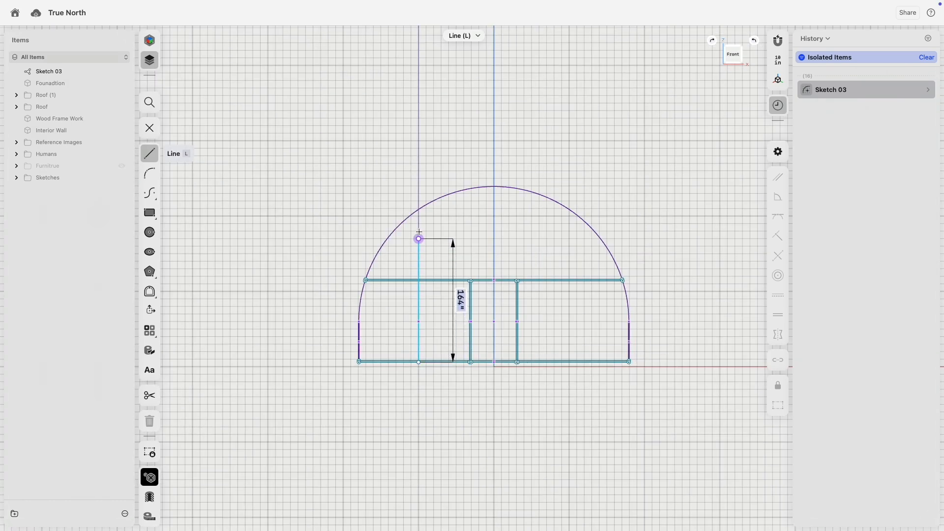
click(419, 211)
- Sketch a second tall line about 2.6 in to the left of the first, from the bottom edge to the arch
scroll(407, 363, up, 5)
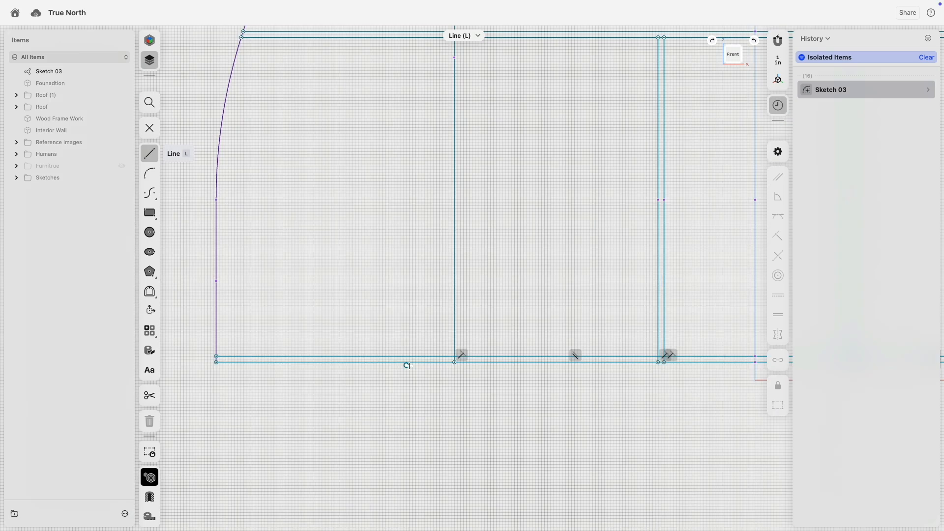
click(445, 362)
scroll(465, 334, down, 5)
scroll(434, 205, up, 3)
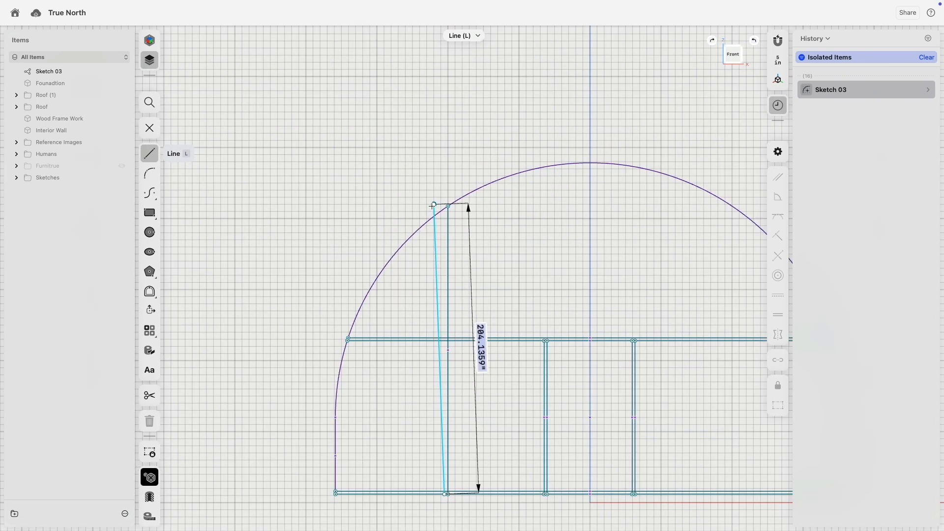
click(434, 206)
- Sketch two tall lines about 11 in apart right of the short pairs, running between the bottom edge and the arch
scroll(479, 213, right, 5)
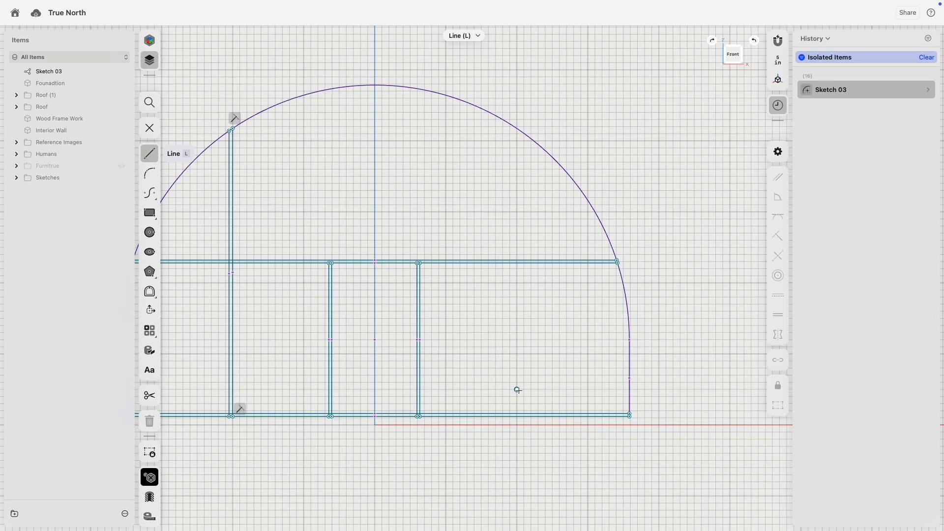
click(518, 416)
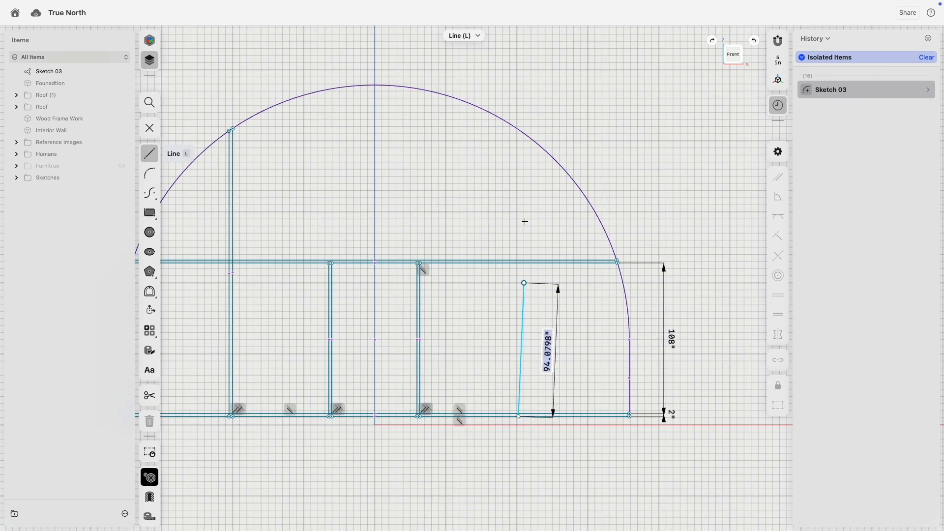
click(519, 130)
click(503, 120)
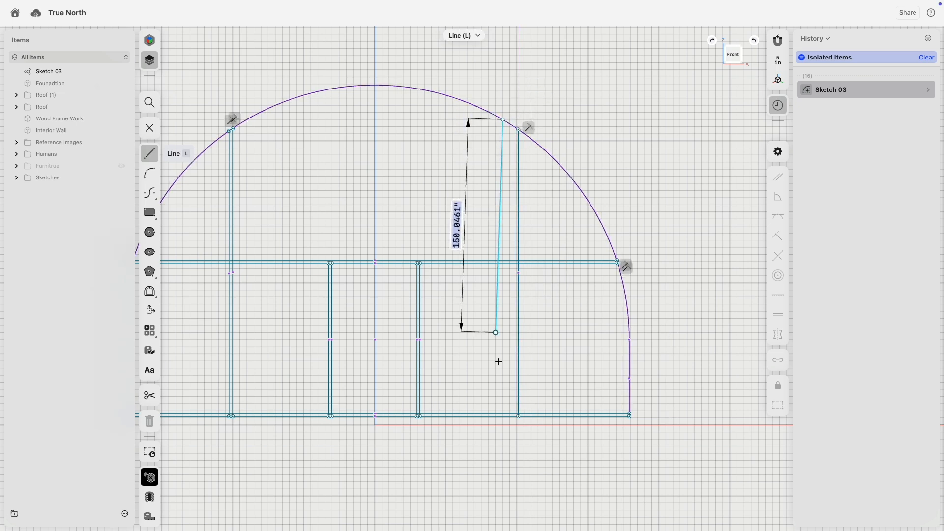
click(511, 416)
key(Escape)
- Constrain the four tall upright lines to be vertical
drag(531, 192, 211, 200)
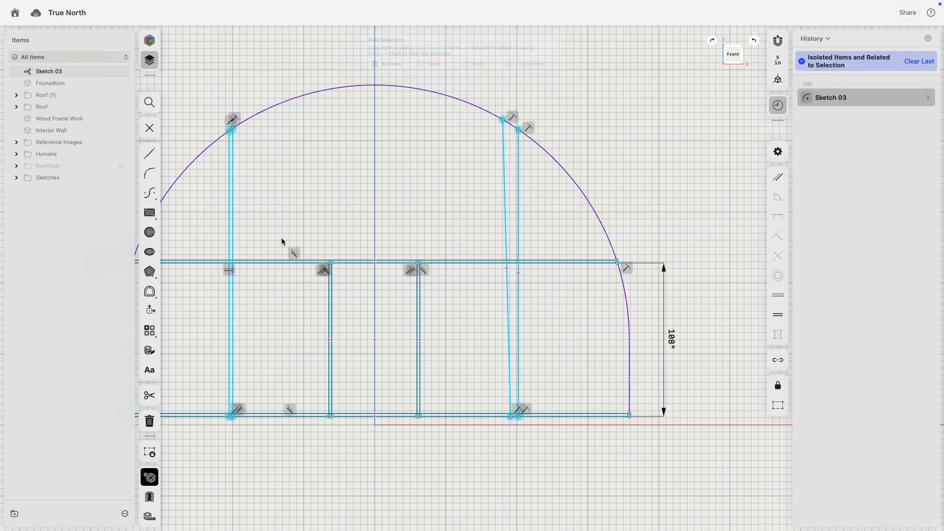
key(h)
drag(531, 212, 450, 202)
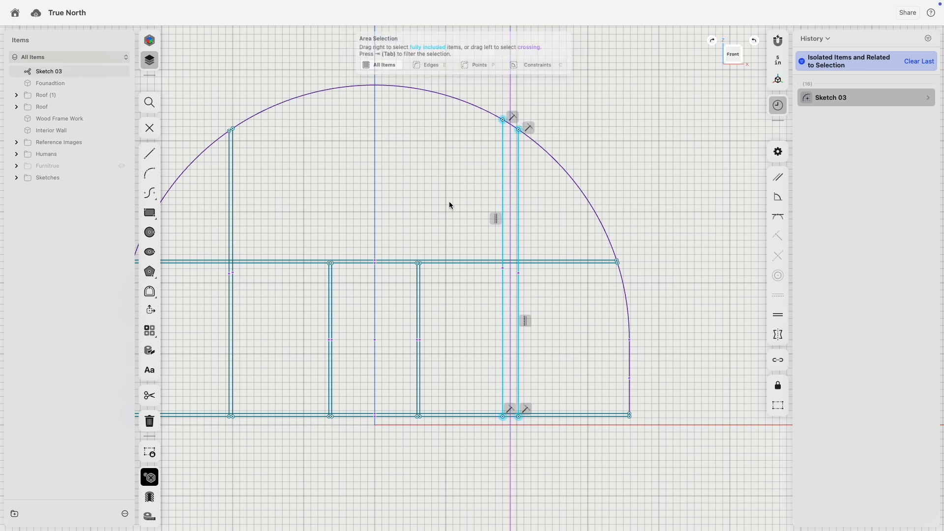
- Set the spacing between the two tall lines on the right side of the profile to 2 in
click(518, 158)
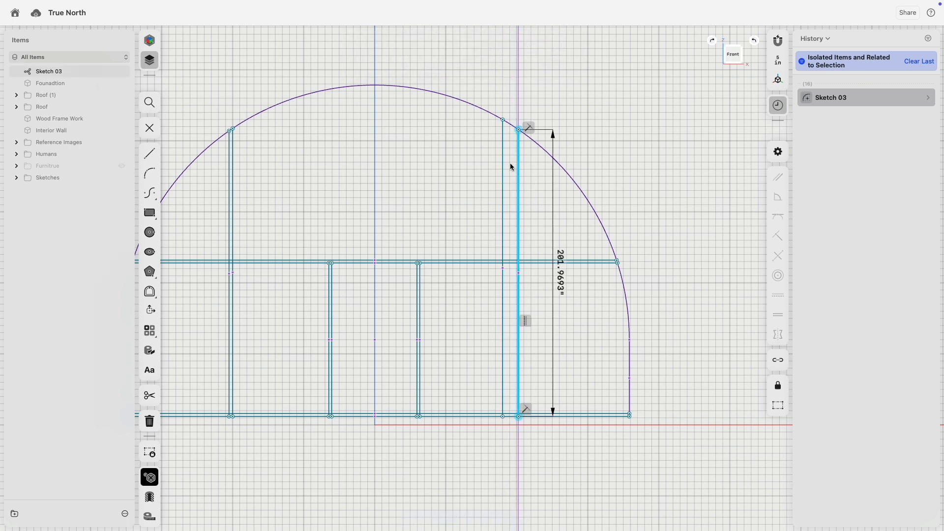
click(503, 158)
click(510, 442)
text(2)
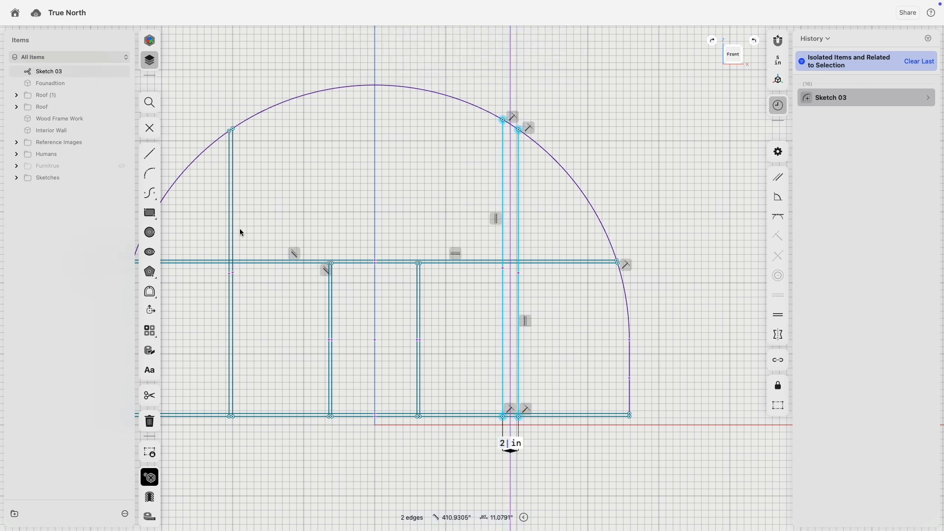
key(Return)
- Set the spacing between the two tall lines on the left side of the profile to 2 in
click(232, 195)
click(236, 197)
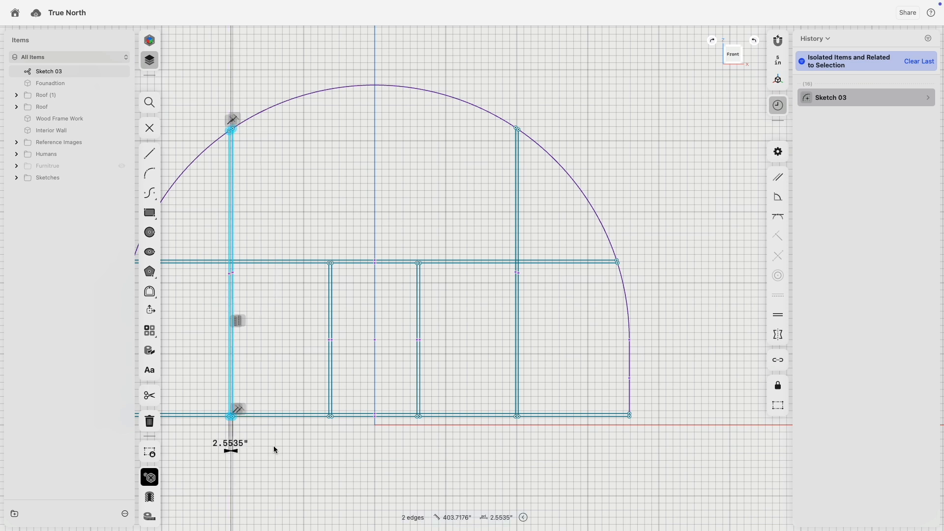
click(241, 443)
text(2)
key(Return)
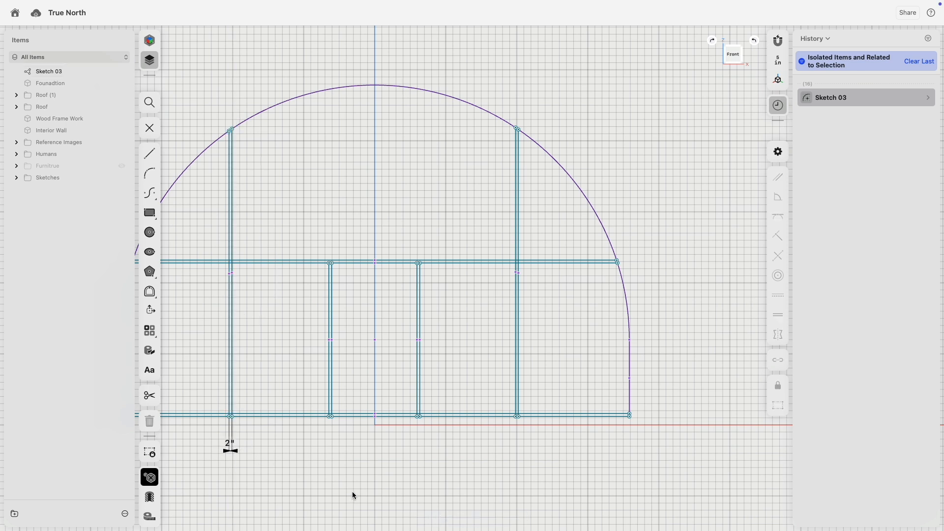
- Sketch a 50 in vertical line on the centre axis below the profile and lock it in place
scroll(367, 436, down, 4)
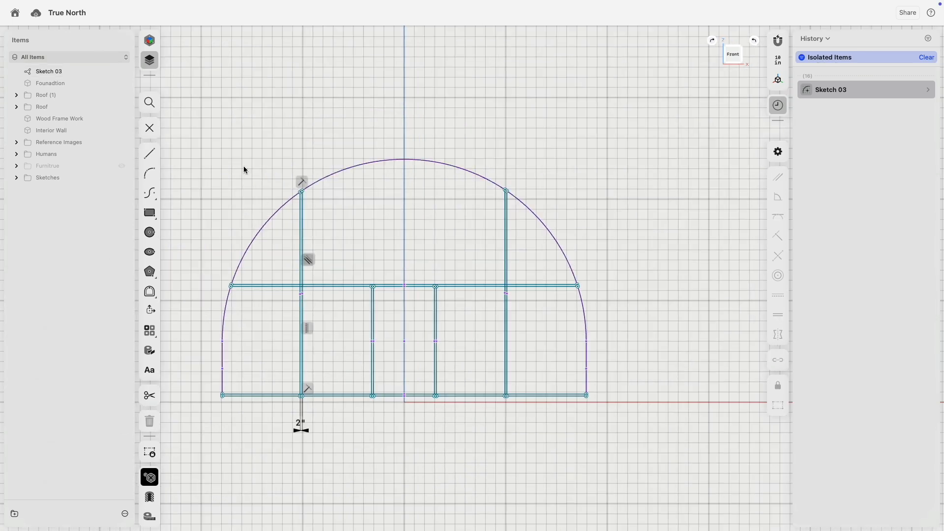
click(150, 158)
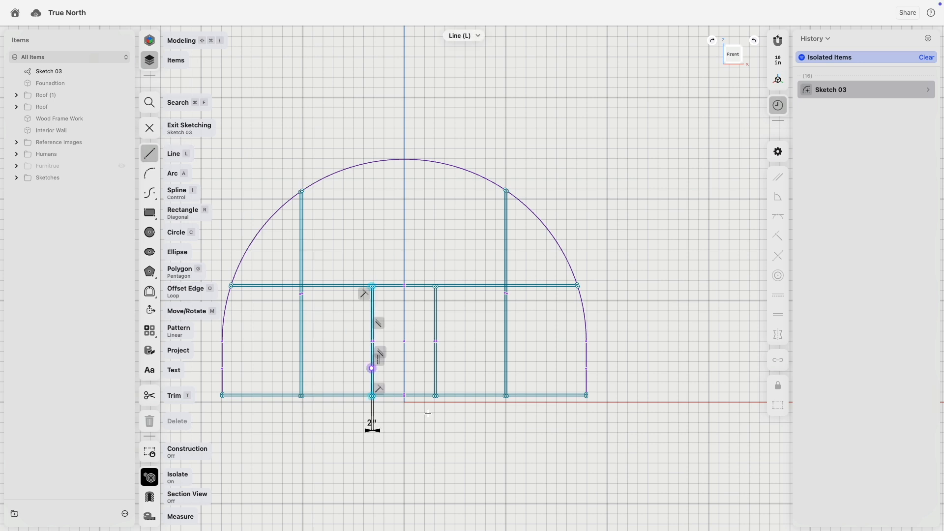
click(404, 424)
click(404, 474)
key(Escape)
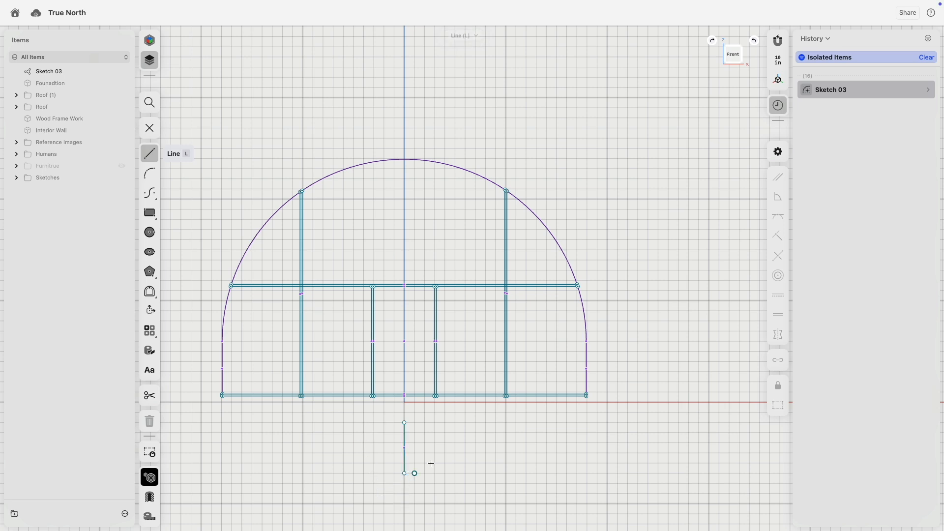
click(404, 440)
click(778, 387)
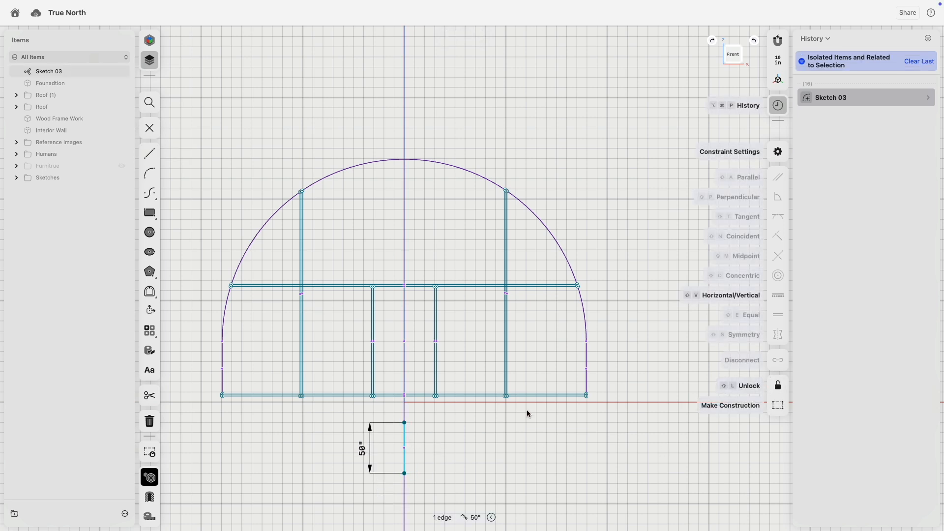
click(460, 448)
- Make the bottom endpoints of the two short uprights' inner lines symmetric about the locked vertical centre line
click(374, 359)
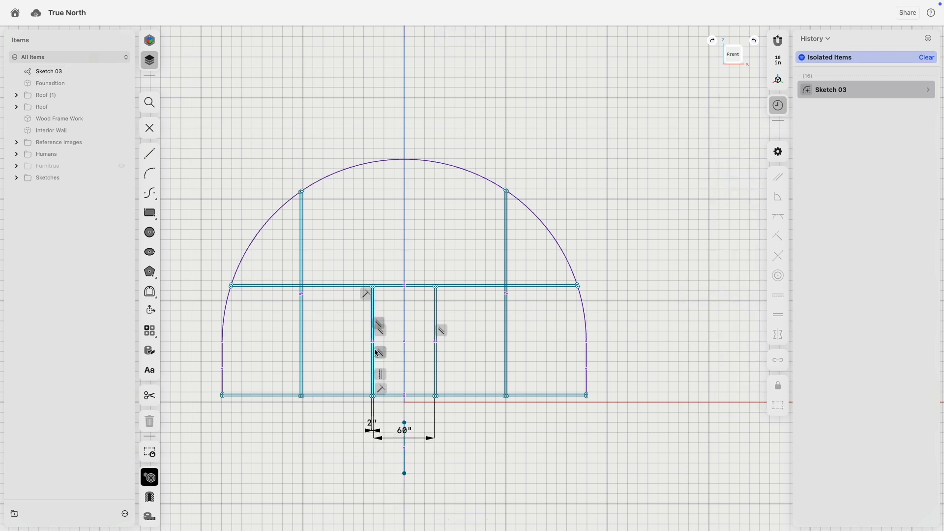
click(433, 364)
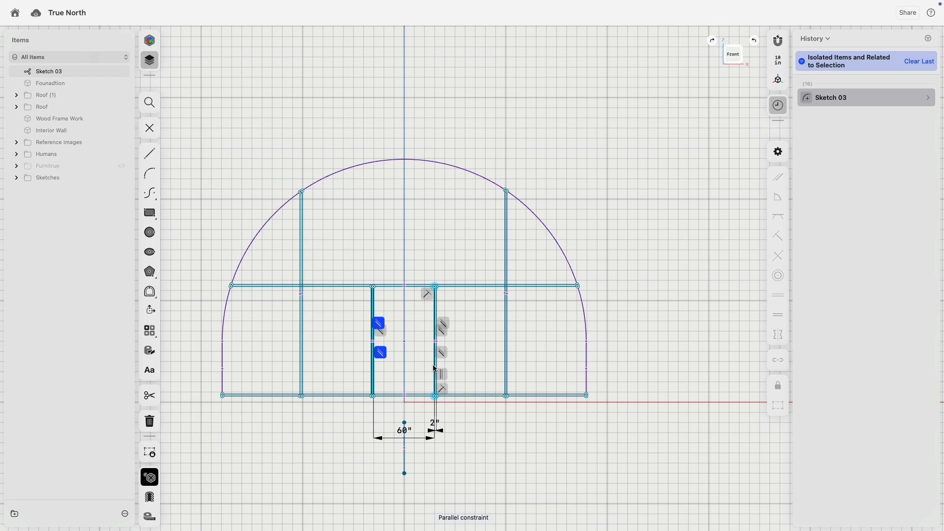
click(381, 375)
click(365, 412)
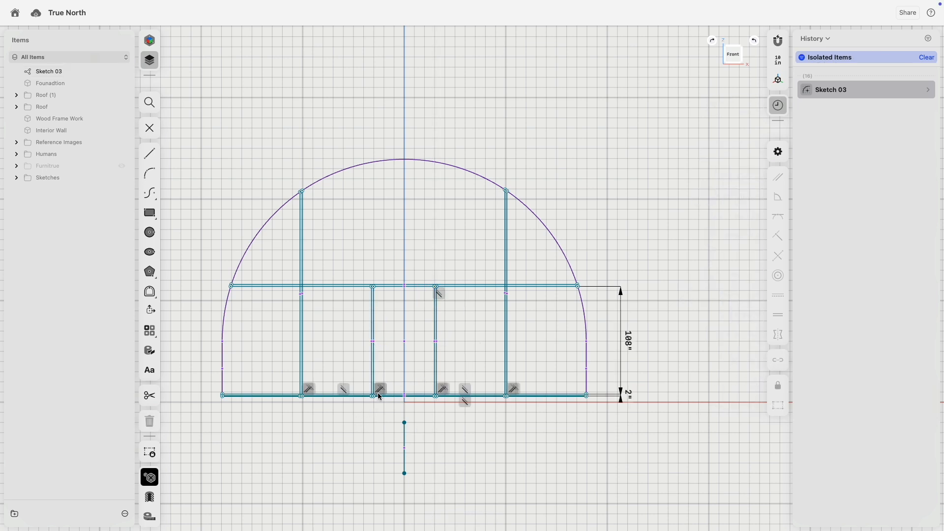
click(374, 396)
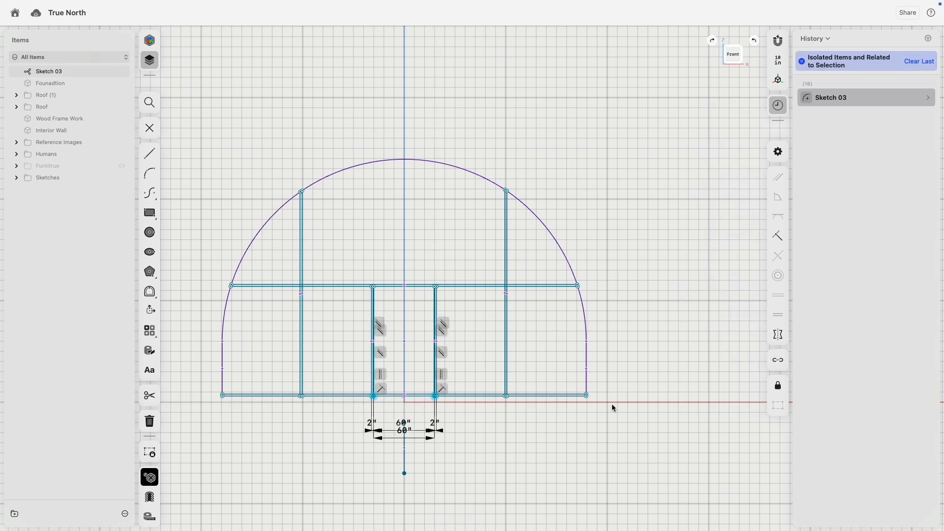
click(778, 335)
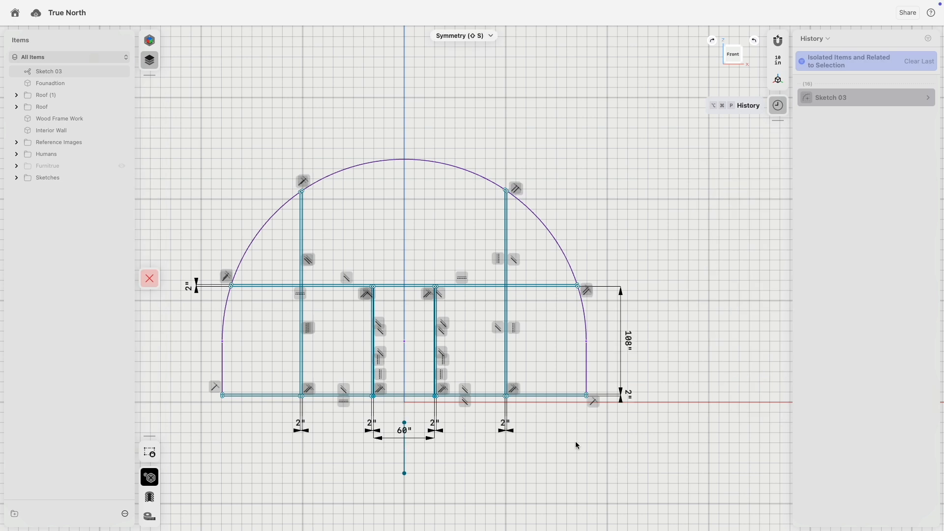
click(406, 460)
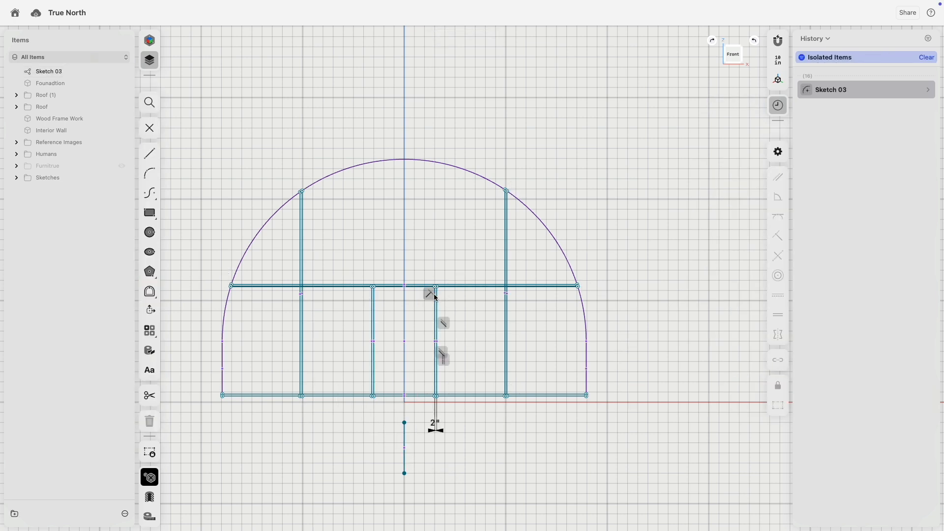
- Test the symmetry by setting the spacing between the short uprights to 90 in, and undo the change
mouse_move(436, 383)
click(410, 433)
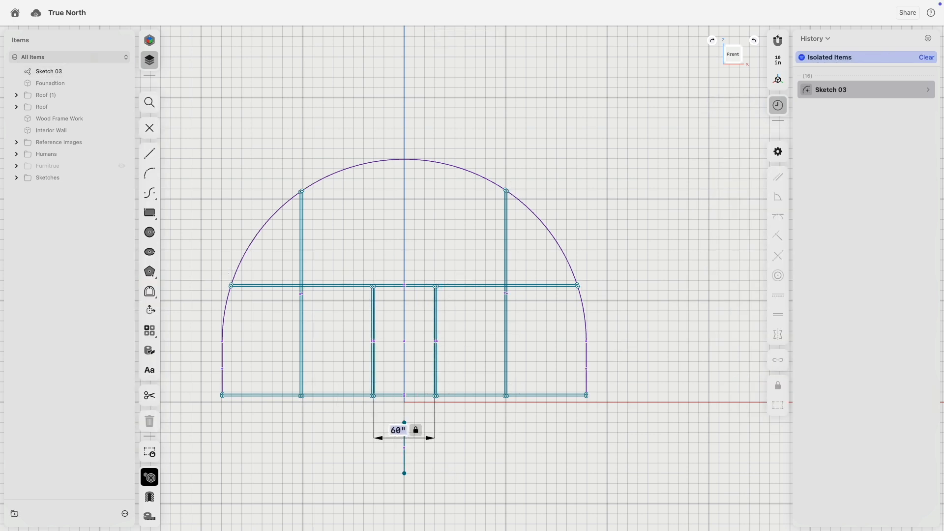
text(90)
key(Return)
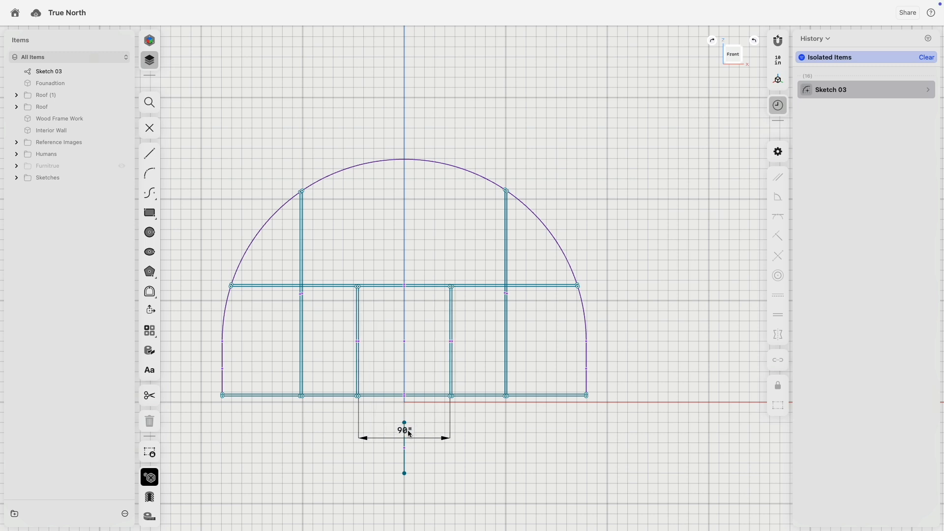
key(super+z)
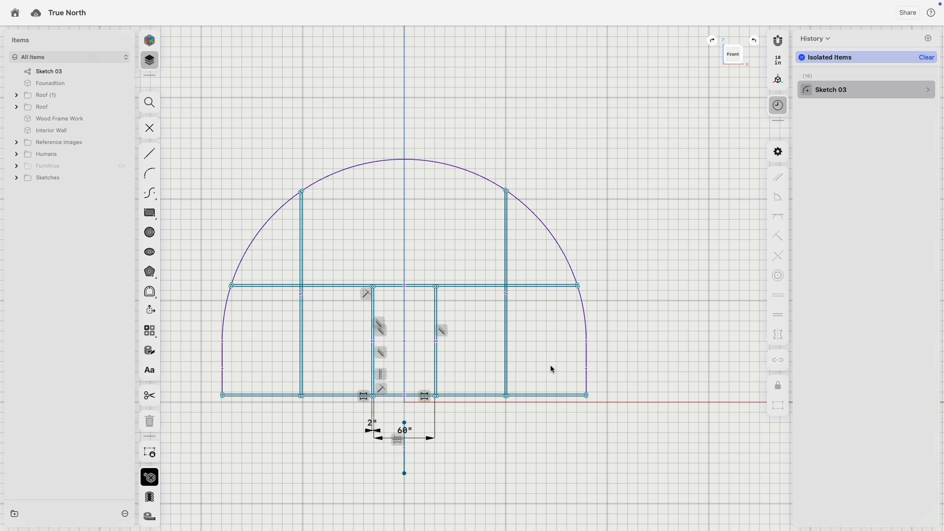
- Delete the 50 in vertical reference line below the profile
click(404, 467)
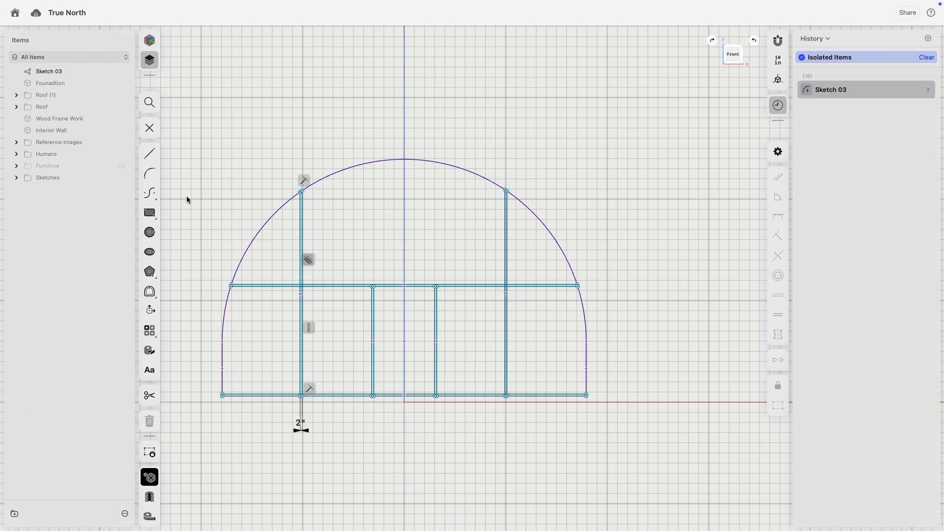
- Sketch horizontal lines about 77 in and 69 in long near the base, across the outer and inner left bays
click(149, 153)
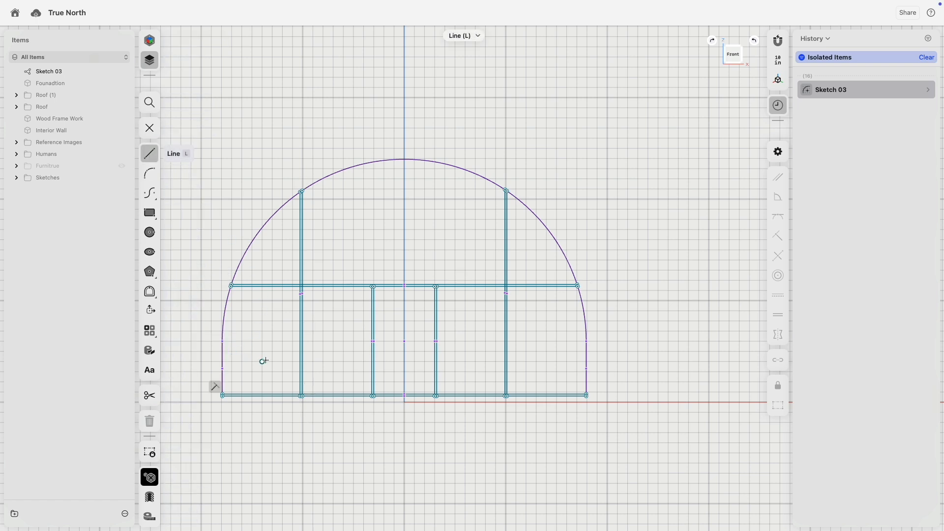
click(223, 369)
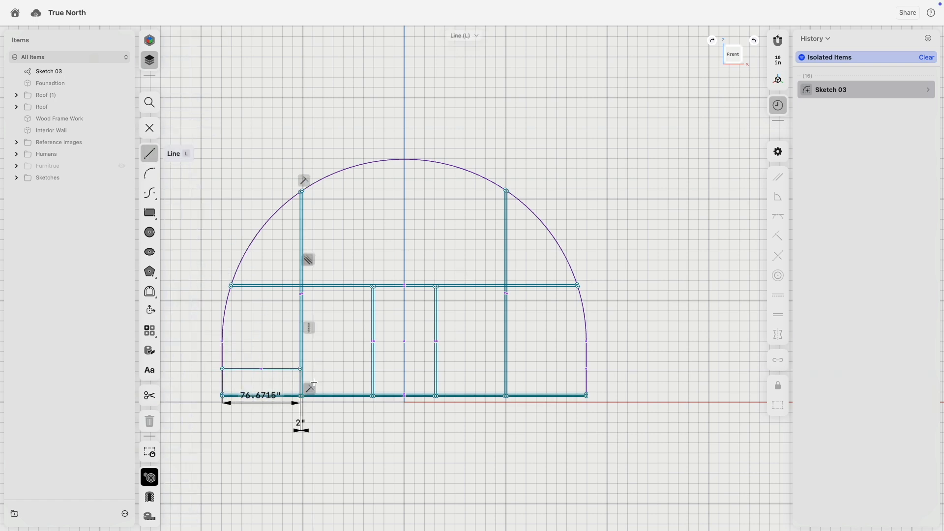
scroll(302, 369, up, 5)
click(302, 369)
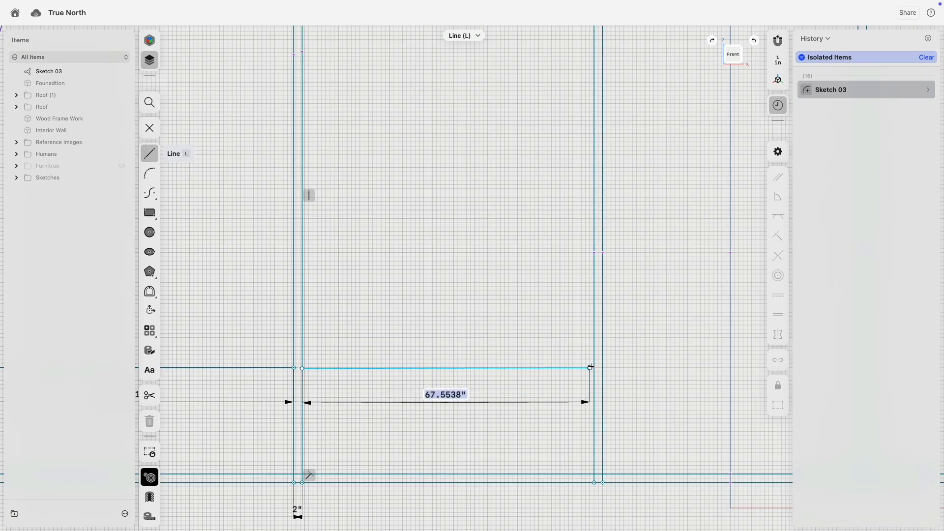
click(594, 368)
scroll(528, 339, down, 5)
middle_drag(539, 341, 451, 334)
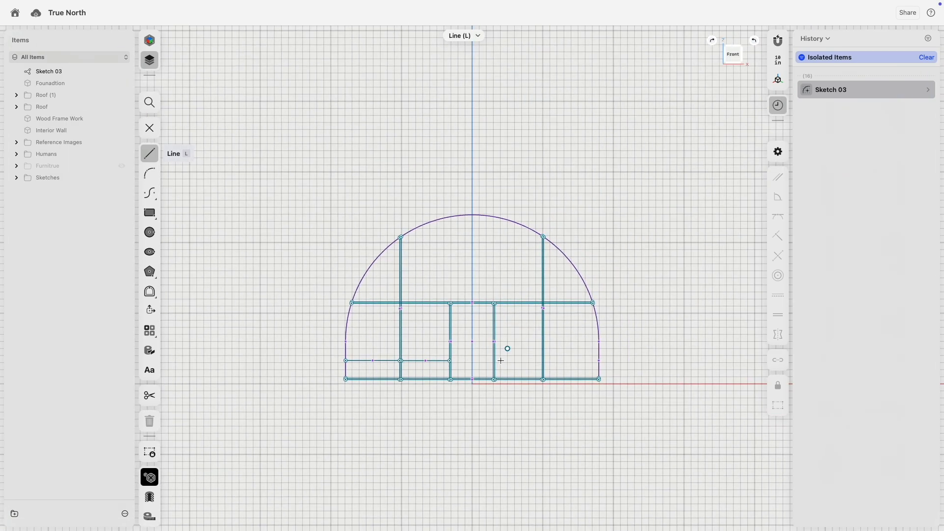
- Sketch a horizontal line about 69 in long across the inner right bay and attach its free end to the short upright
scroll(499, 361, up, 5)
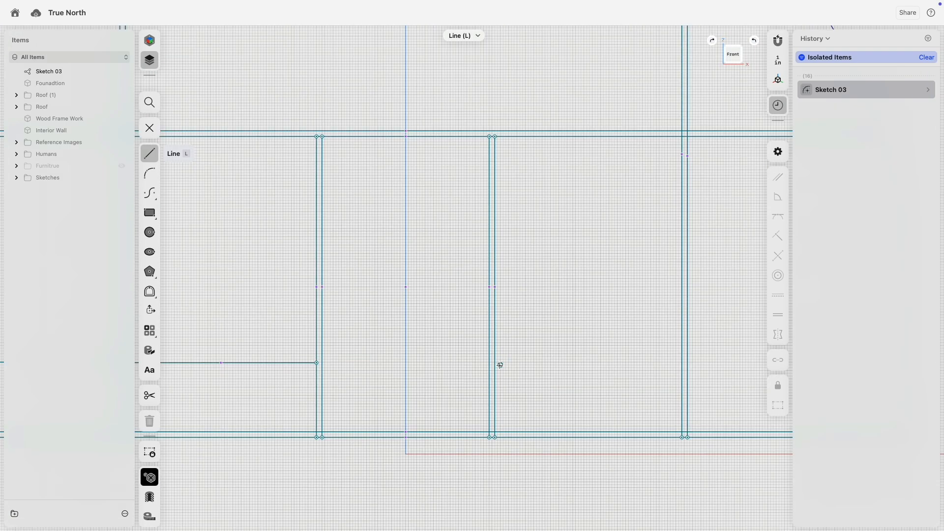
click(682, 371)
click(497, 371)
scroll(542, 378, down, 3)
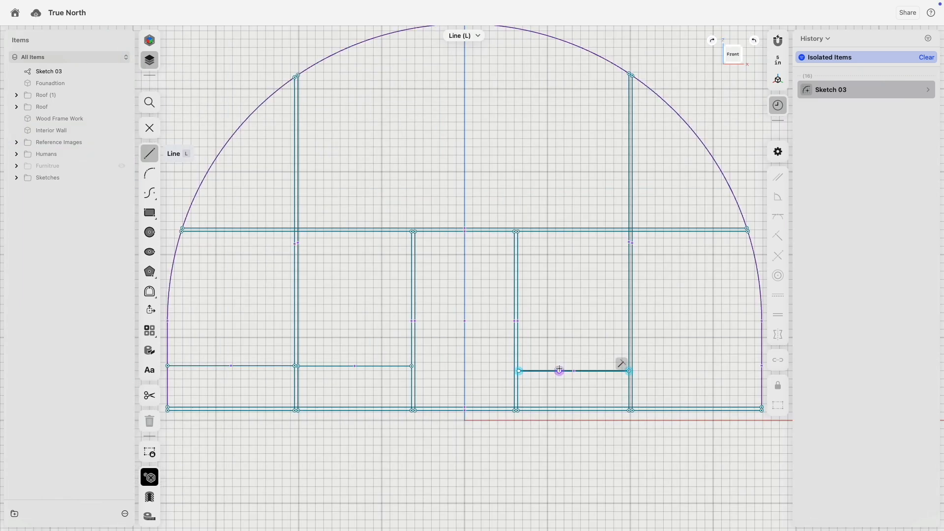
key(Escape)
scroll(532, 381, up, 5)
drag(504, 371, 502, 371)
scroll(536, 366, down, 3)
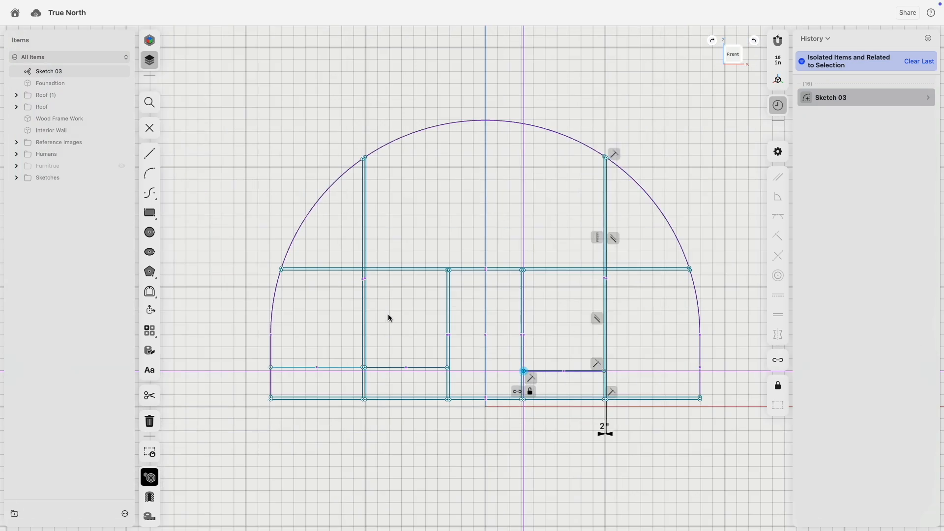
- Sketch a horizontal line about 77 in long across the outer right bay, from the profile's side edge to the tall upright
click(149, 153)
scroll(704, 368, up, 3)
click(720, 354)
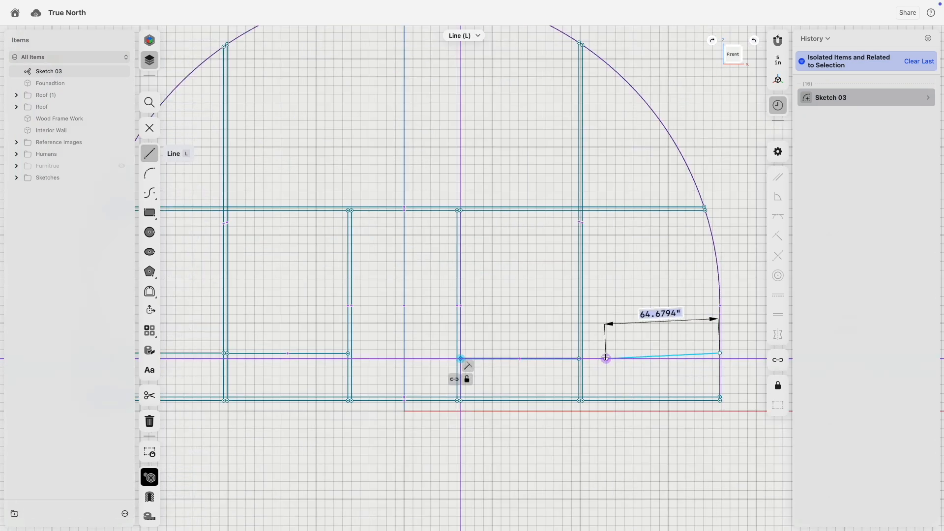
click(583, 352)
key(Escape)
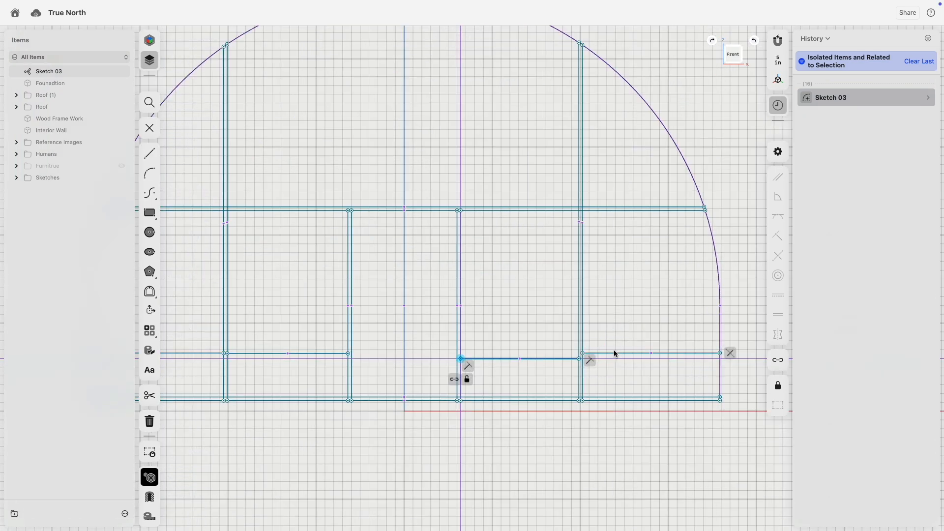
- Convert the four short horizontal lines across the lower bays to construction lines
click(613, 352)
shift+click(509, 360)
scroll(509, 365, down, 3)
scroll(362, 358, up, 2)
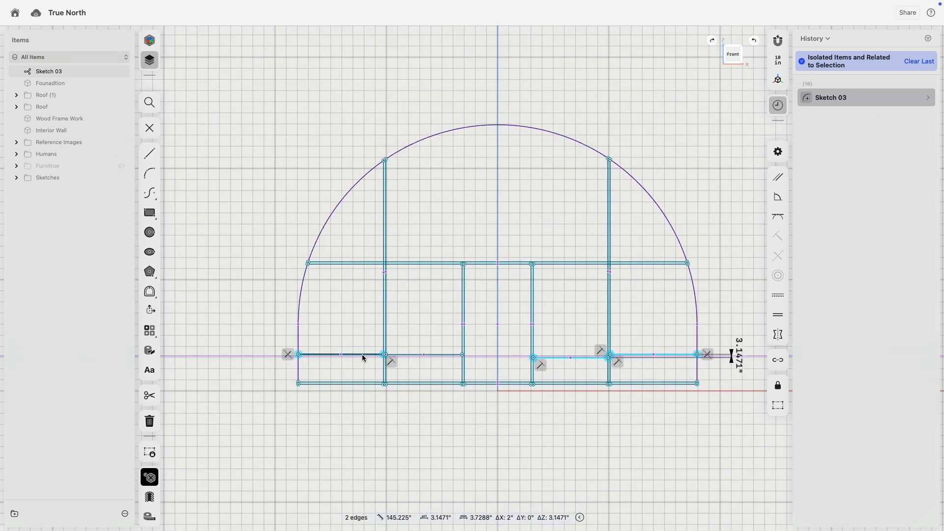
shift+click(413, 355)
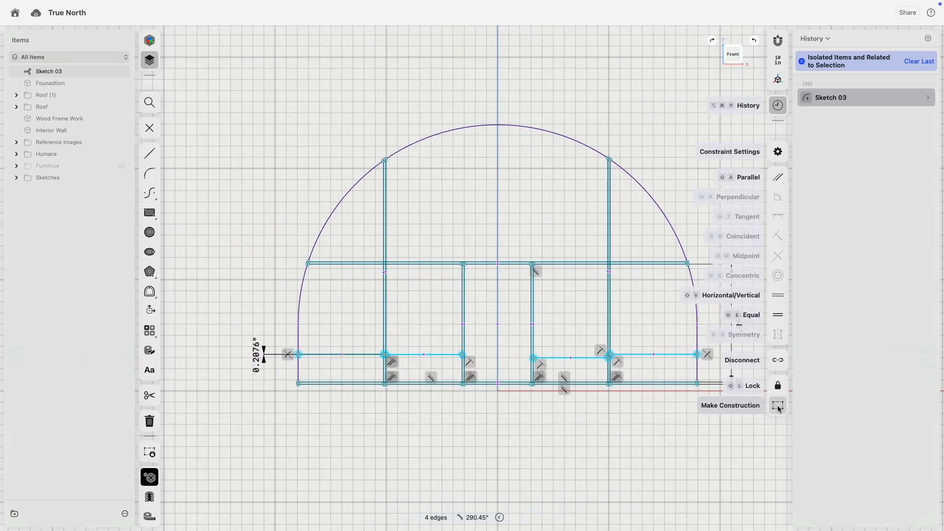
click(778, 407)
click(431, 397)
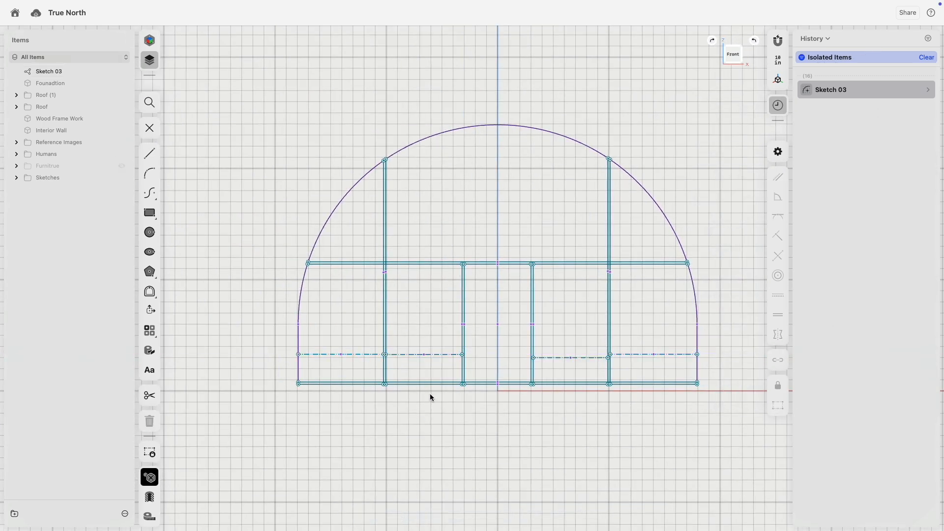
- Constrain the four construction lines across the lower bays to be horizontal
click(365, 355)
shift+click(438, 356)
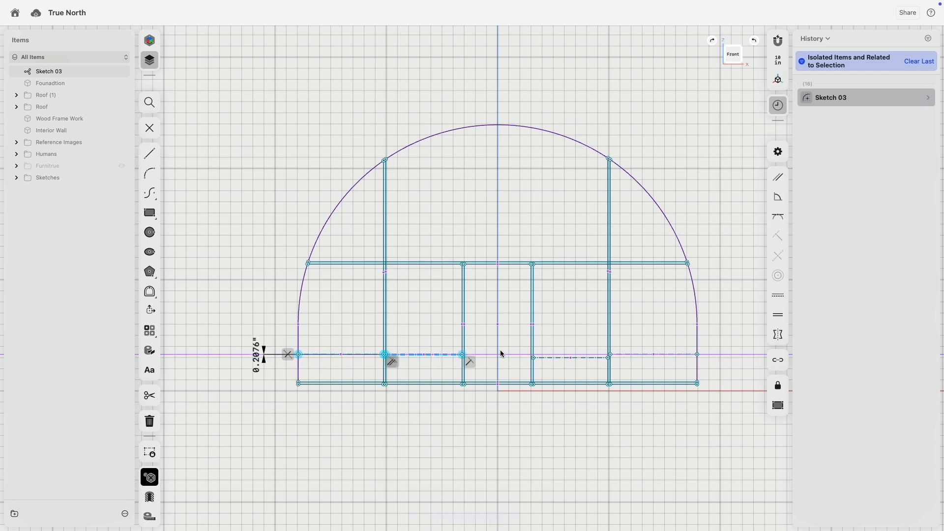
shift+click(565, 358)
shift+click(641, 355)
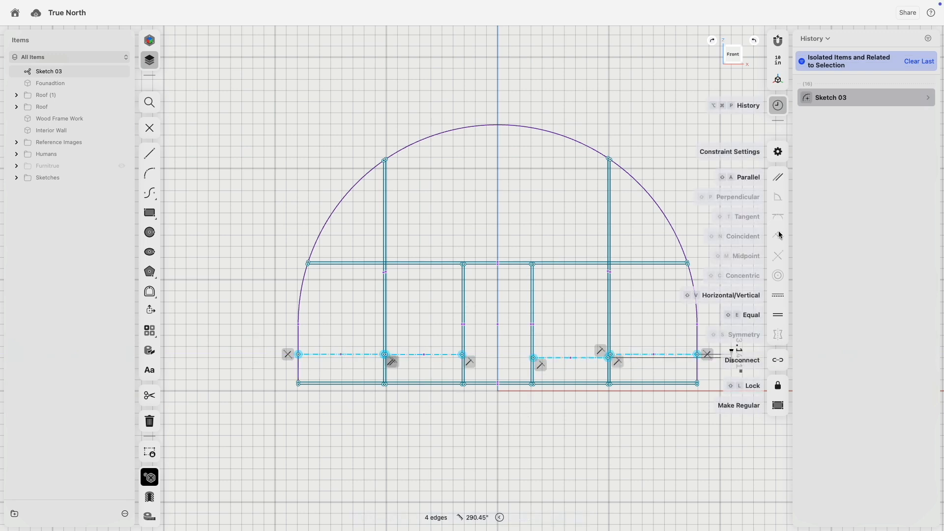
click(782, 297)
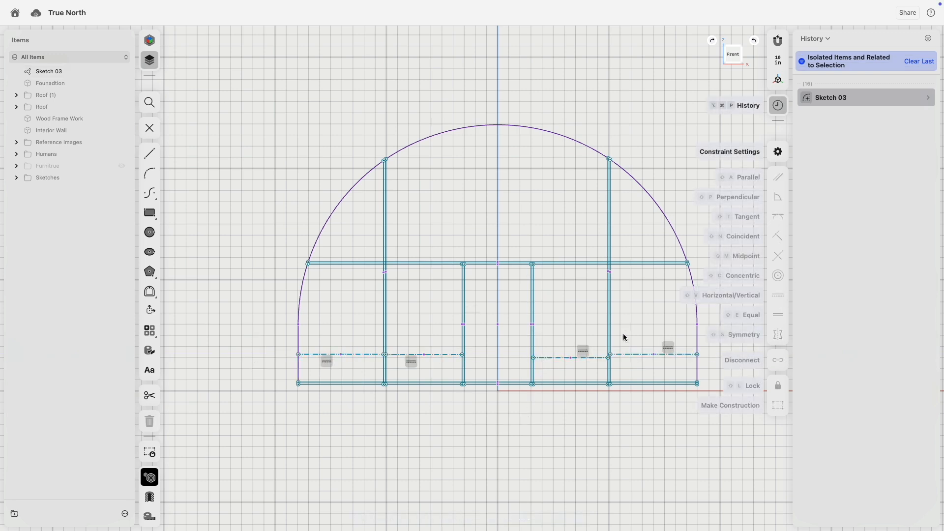
- Try to apply a Parallel constraint to the four horizontal construction lines
click(626, 355)
click(563, 358)
shift+click(428, 354)
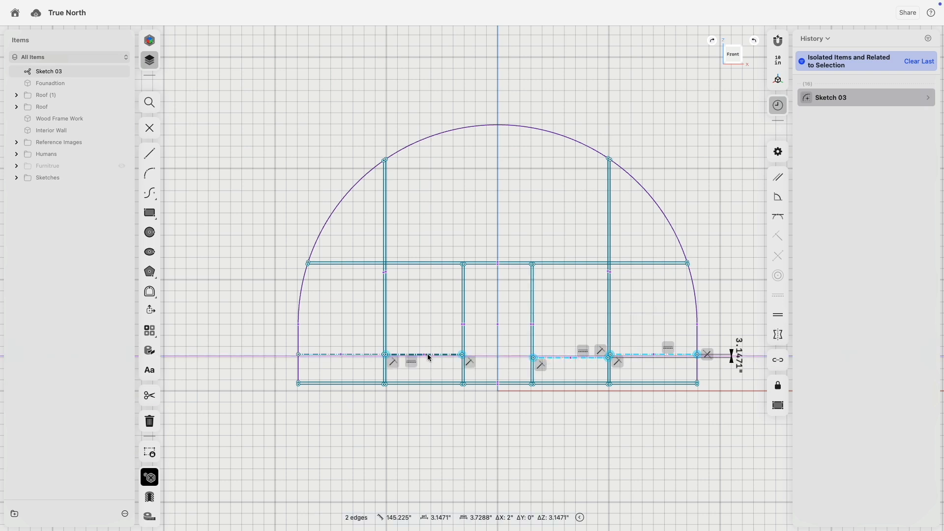
shift+click(364, 355)
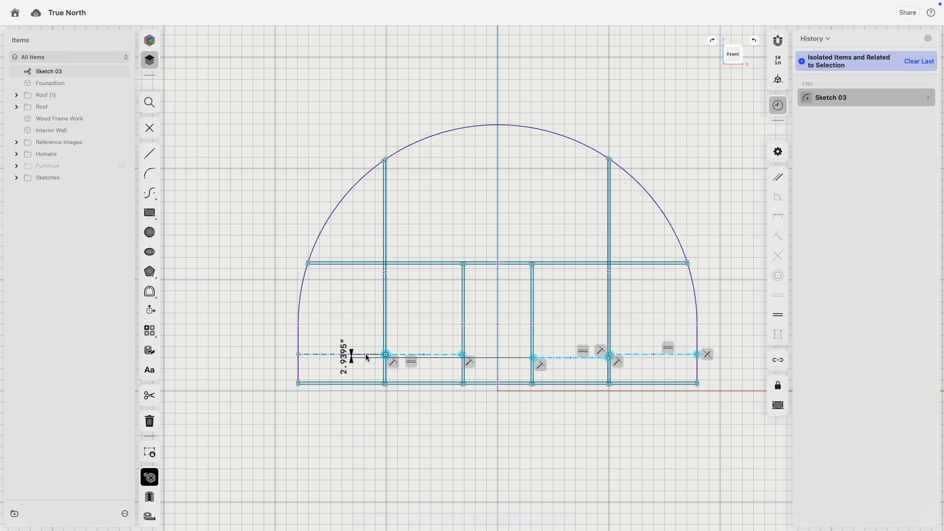
click(778, 177)
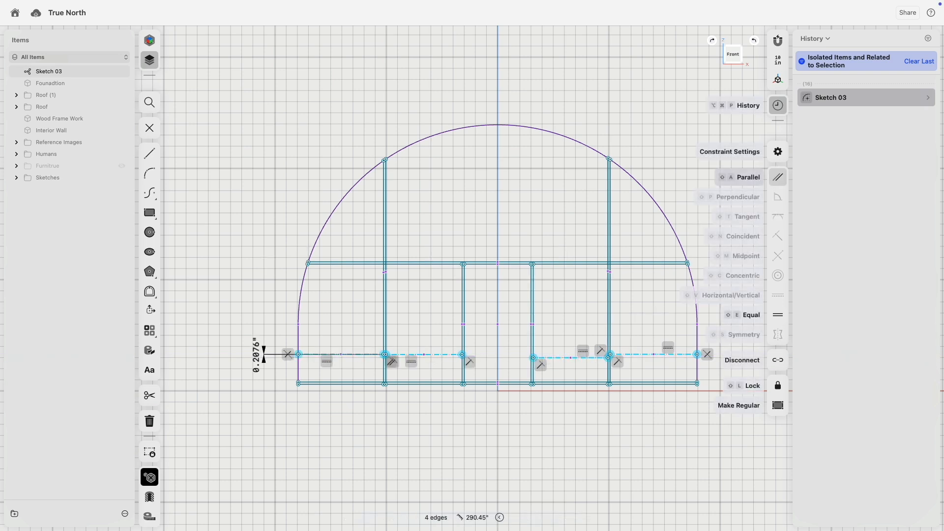
- Align the outer and inner left construction lines with a Tangent constraint
click(366, 355)
click(438, 356)
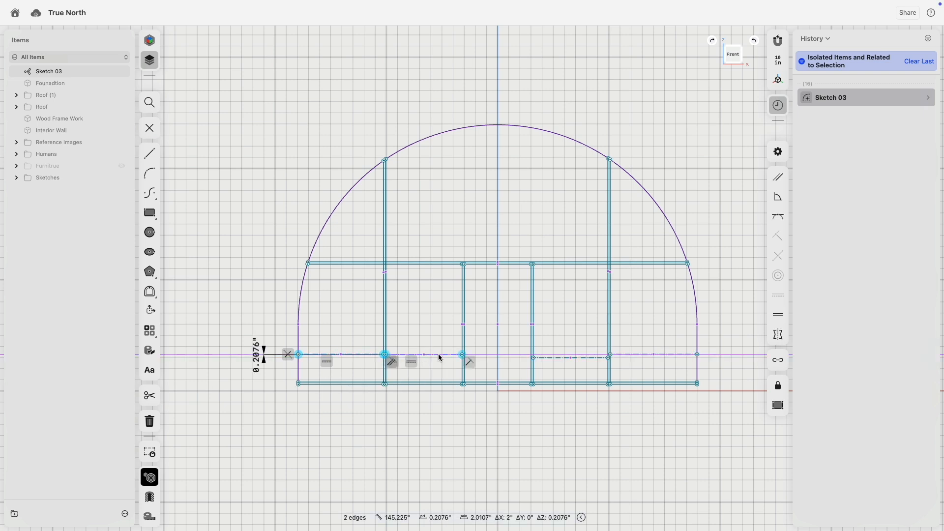
click(778, 218)
- Align the inner right construction line with the inner left one using a Tangent constraint
click(452, 354)
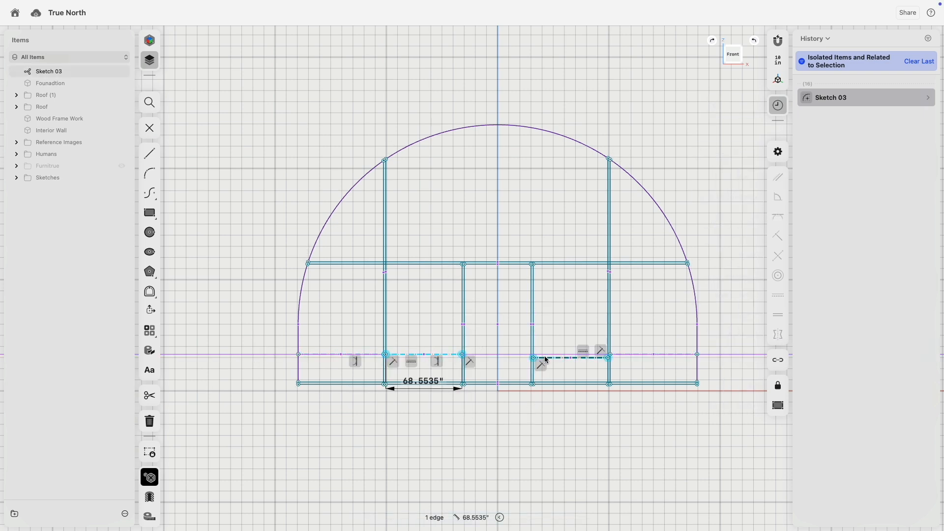
- Align the two right-hand dash-dot construction lines with the left ones by applying Tangent constraints
click(545, 356)
click(776, 217)
click(599, 355)
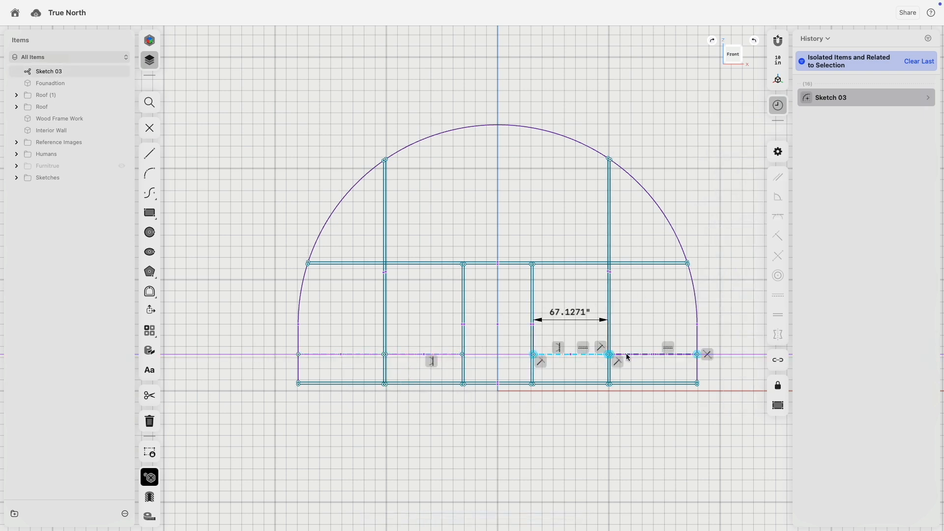
click(654, 355)
click(778, 218)
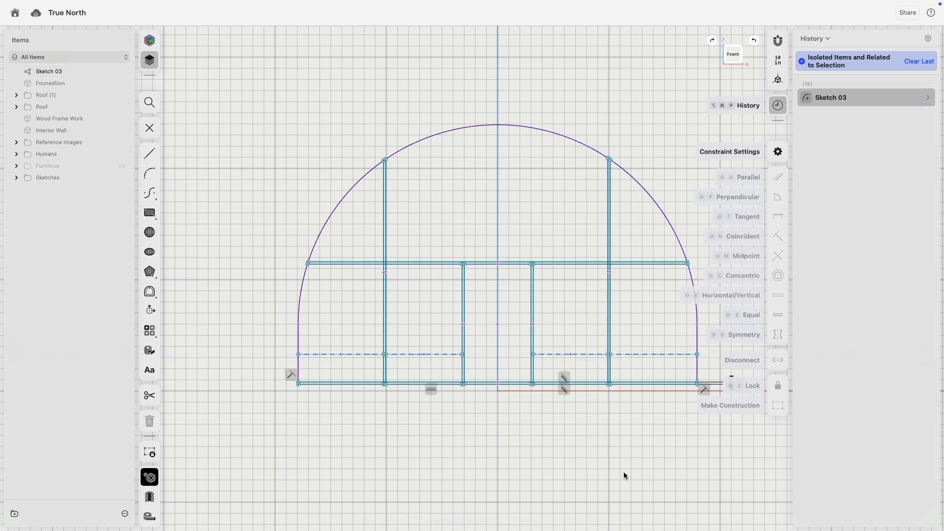
click(621, 472)
- Make the four dash-dot construction segments between the walls equal in length with an Equal constraint
click(370, 359)
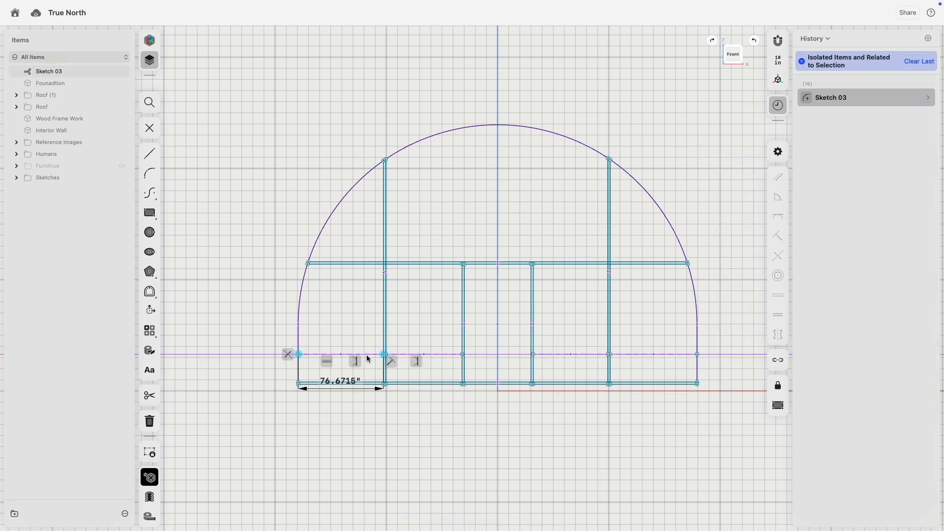
click(551, 357)
click(631, 359)
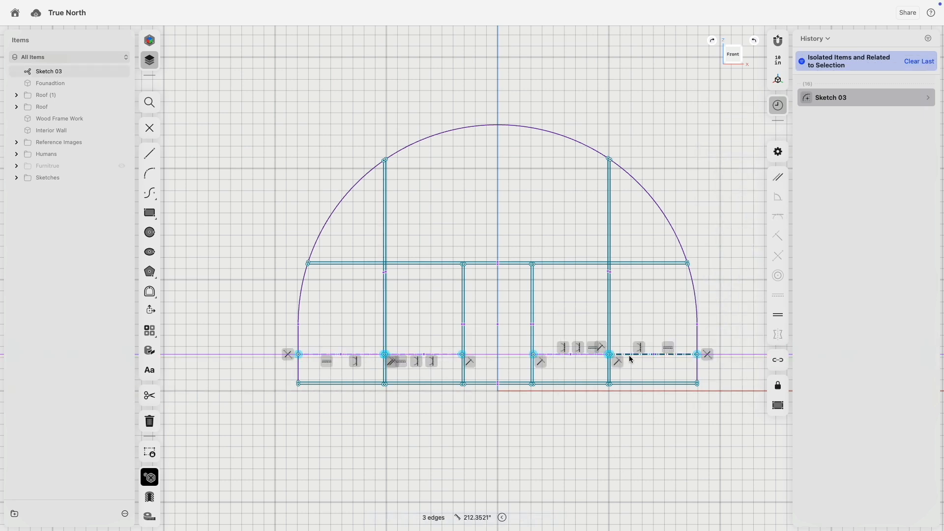
click(676, 383)
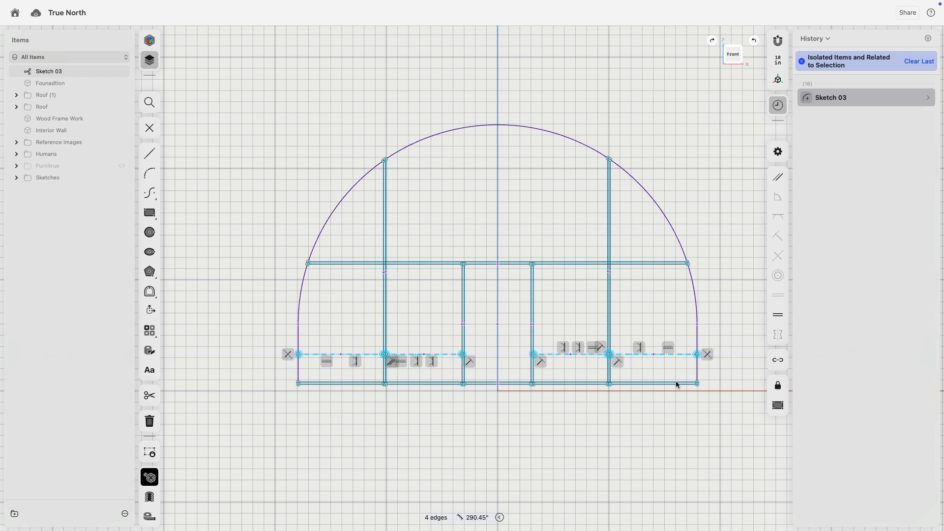
click(781, 316)
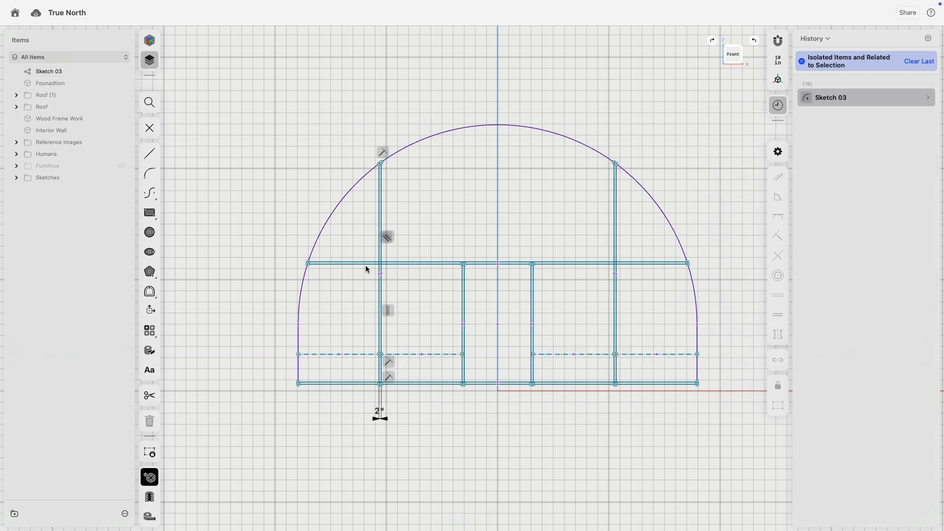
click(474, 466)
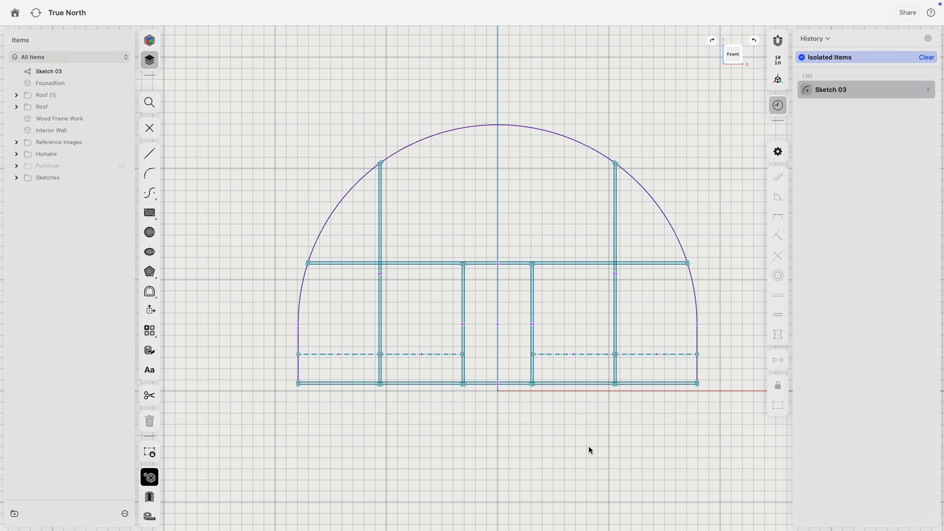
- Try widening the gap between the two central vertical walls and undo the change
click(532, 373)
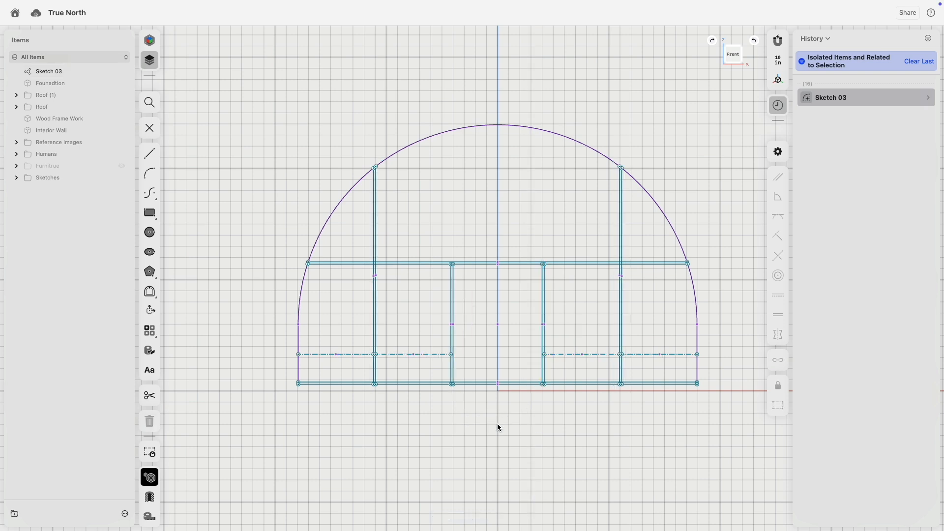
key(super+z)
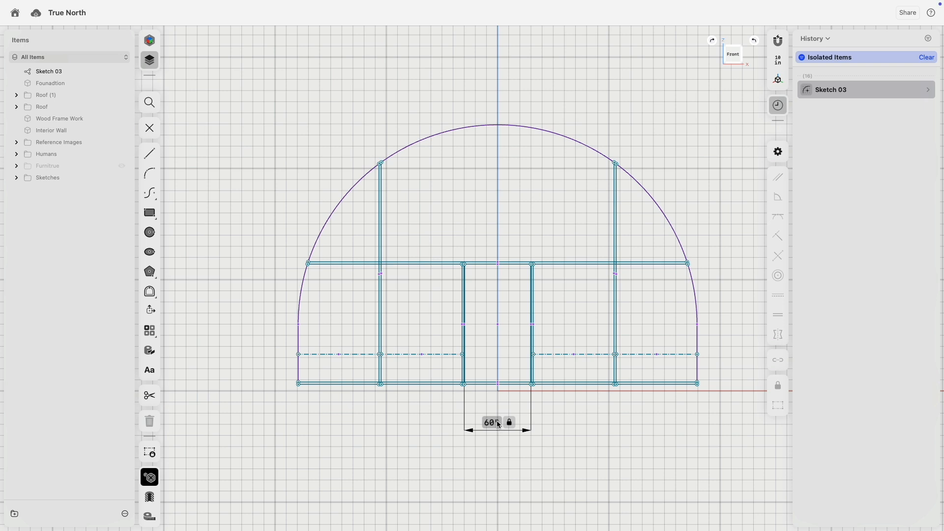
- Draw two horizontal lines about 209 inches long between the two tall vertical walls, above the long horizontal beam
scroll(497, 424, up, 2)
click(149, 154)
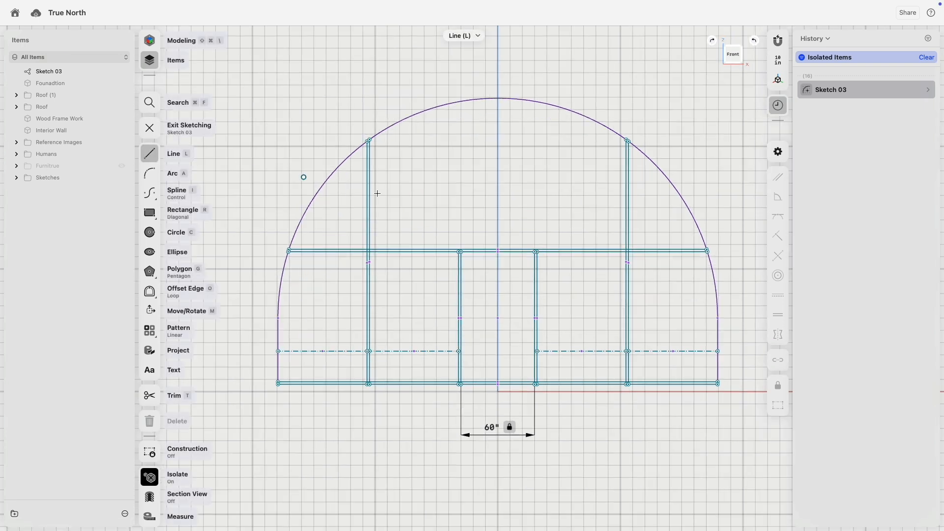
click(370, 208)
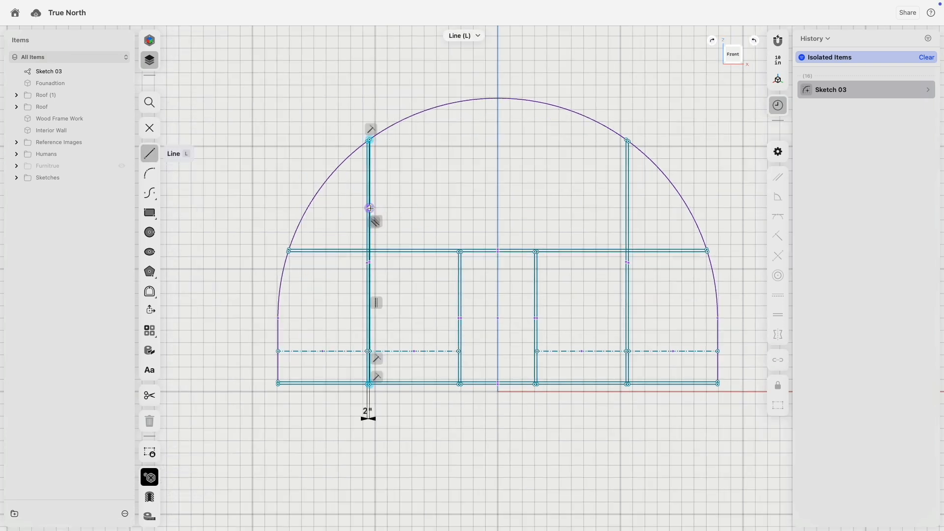
click(627, 208)
scroll(645, 207, up, 3)
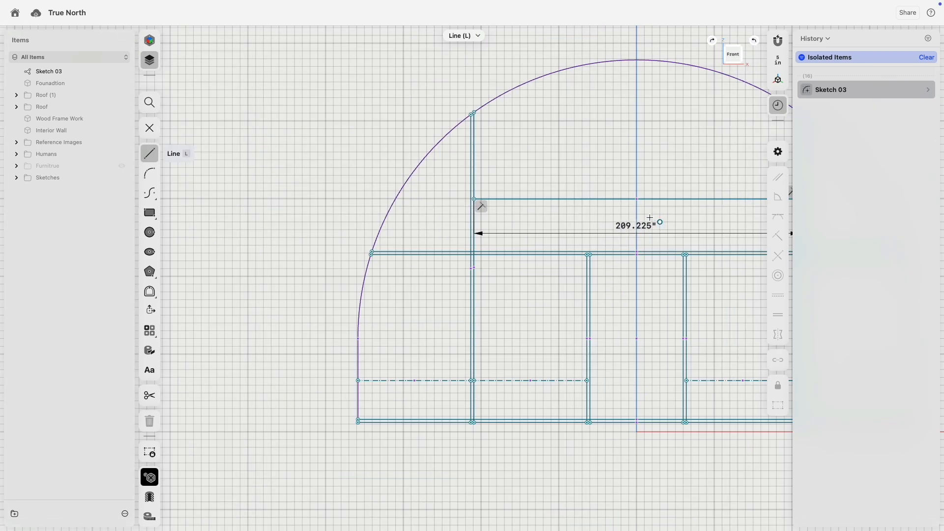
scroll(475, 212, right, 5)
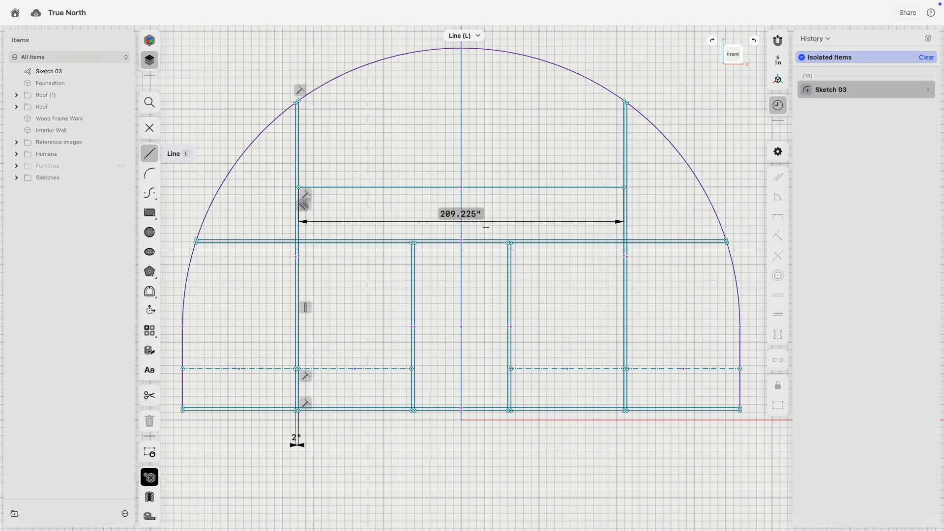
click(625, 203)
click(299, 202)
key(Escape)
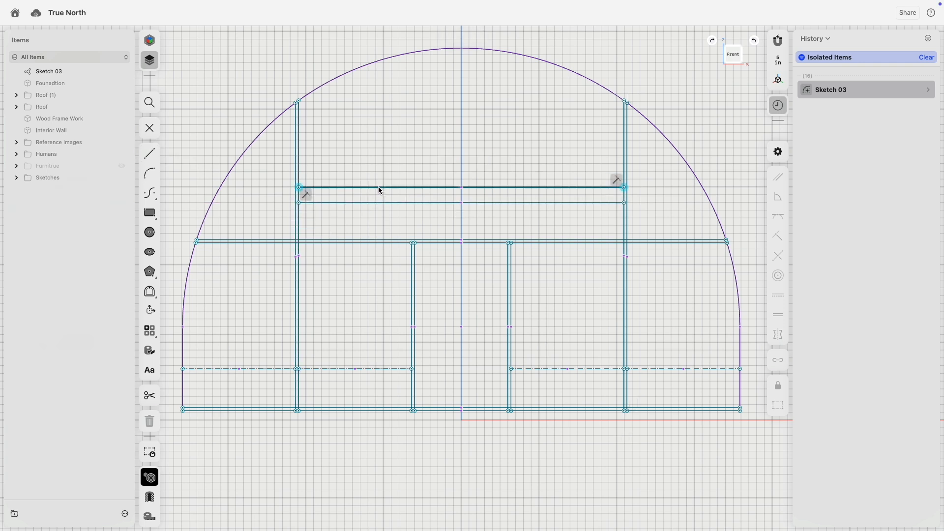
- Constrain both new lines to be horizontal and set the distance between them to 2 inches
click(379, 188)
click(376, 202)
key(h)
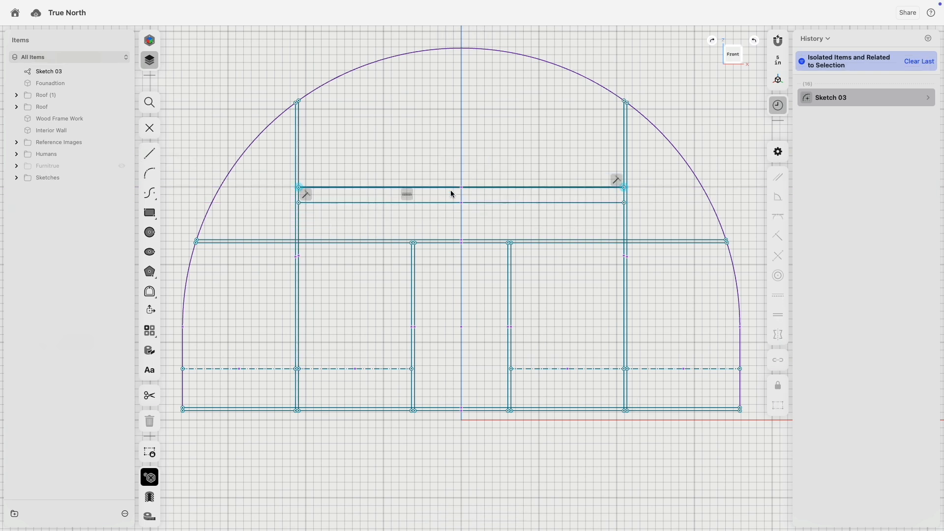
click(523, 188)
shift+click(516, 202)
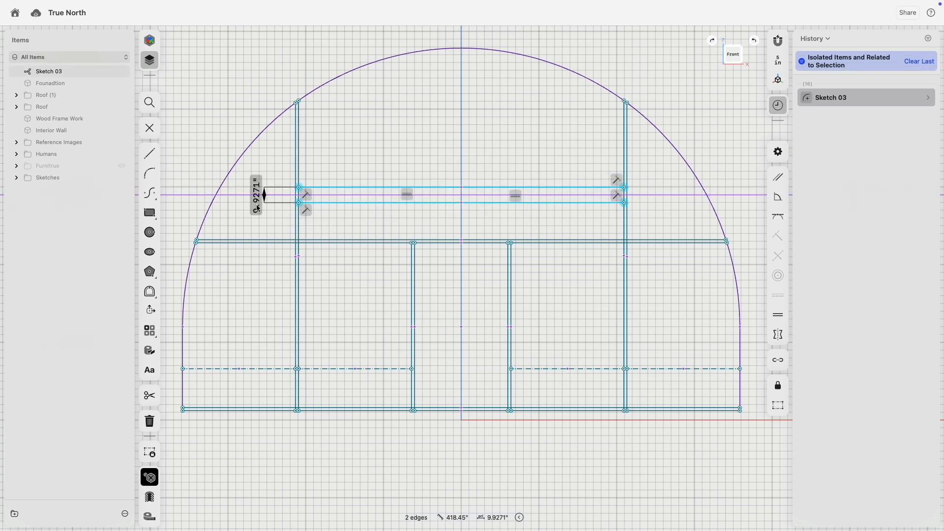
click(258, 208)
text(2)
key(Return)
- Set the vertical distance between the new upper beam and the long horizontal beam below it to 24 inches
click(314, 202)
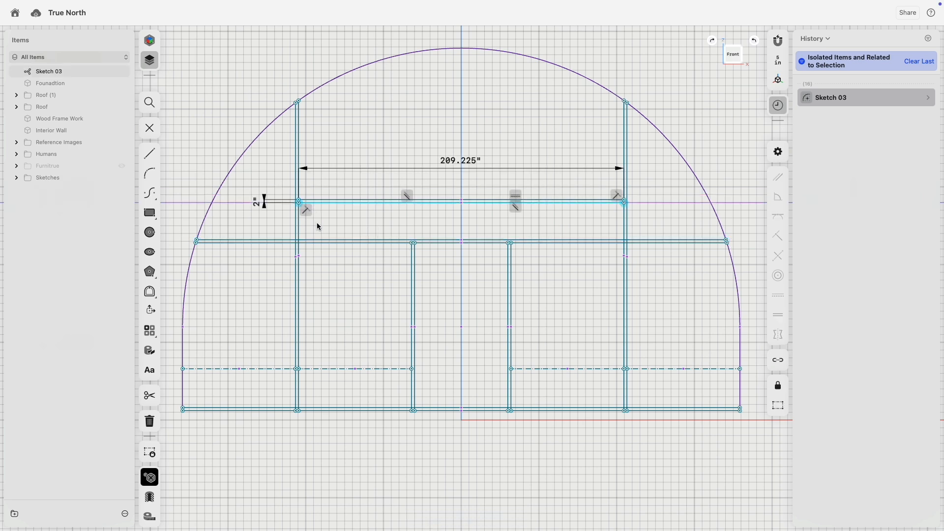
click(317, 240)
scroll(244, 233, down, 3)
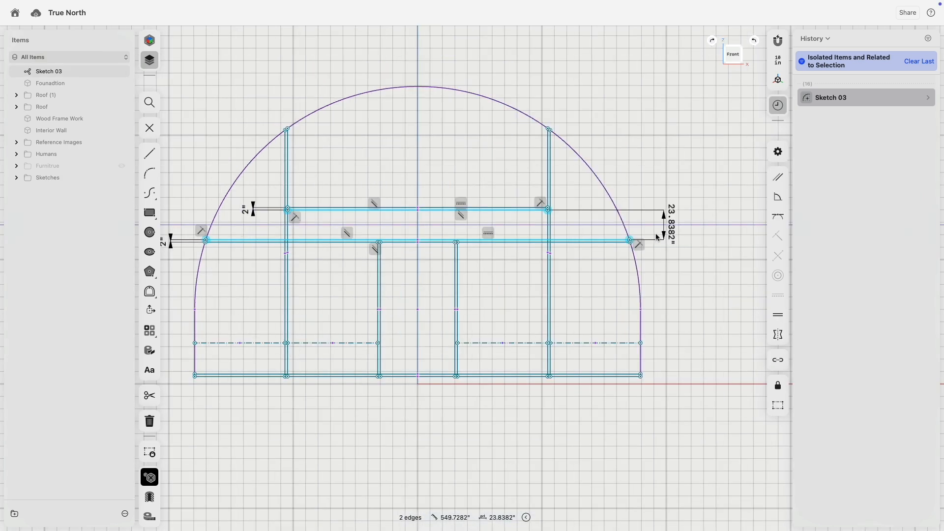
middle_drag(477, 226, 524, 229)
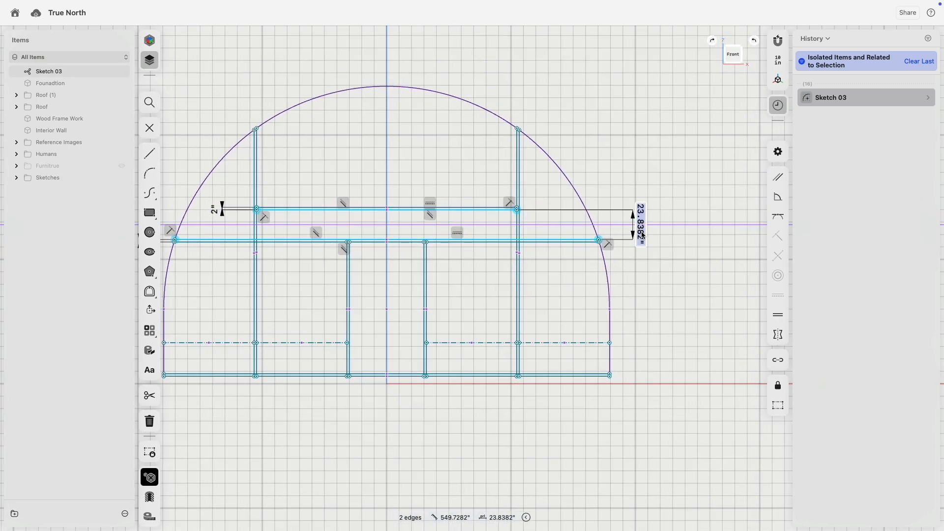
click(631, 141)
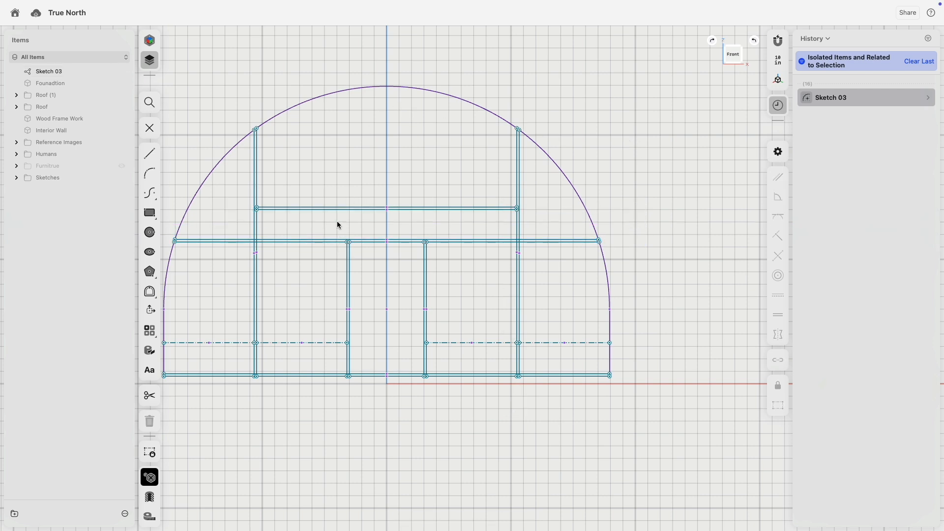
- Draw three pairs of vertical lines, each 24 inches long, connecting the upper beam to the long horizontal beam
scroll(340, 224, up, 3)
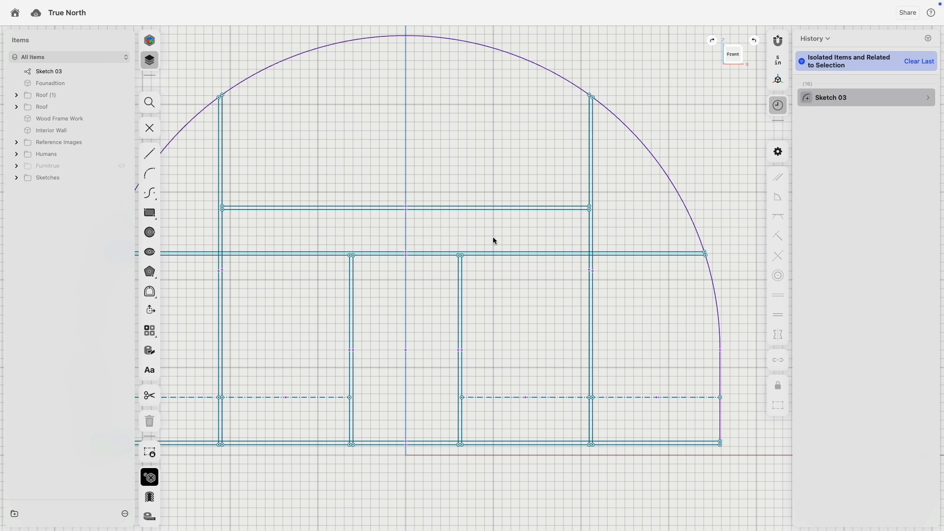
click(149, 154)
scroll(295, 249, up, 3)
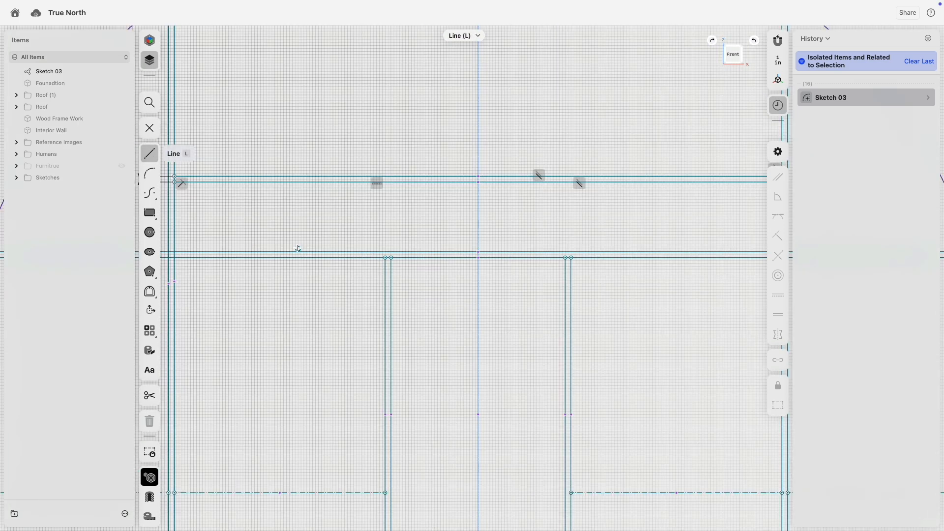
click(341, 181)
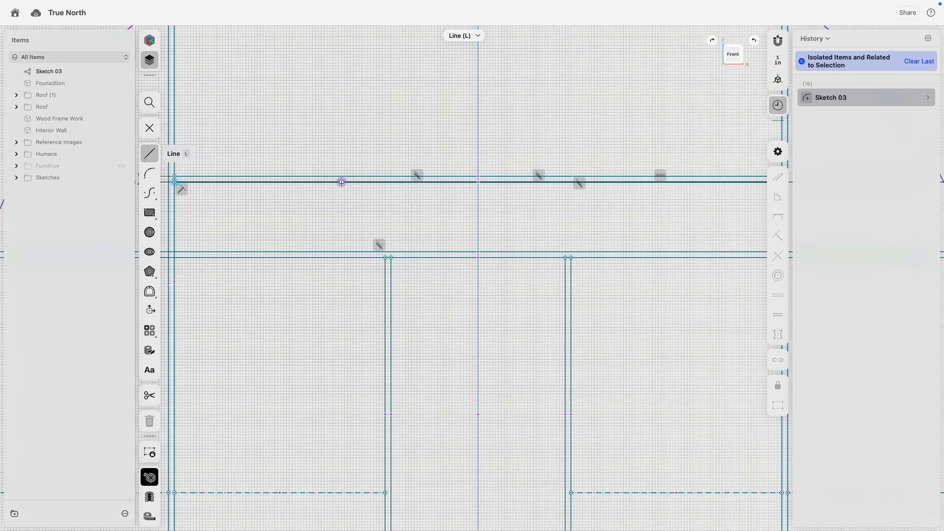
click(342, 252)
click(351, 182)
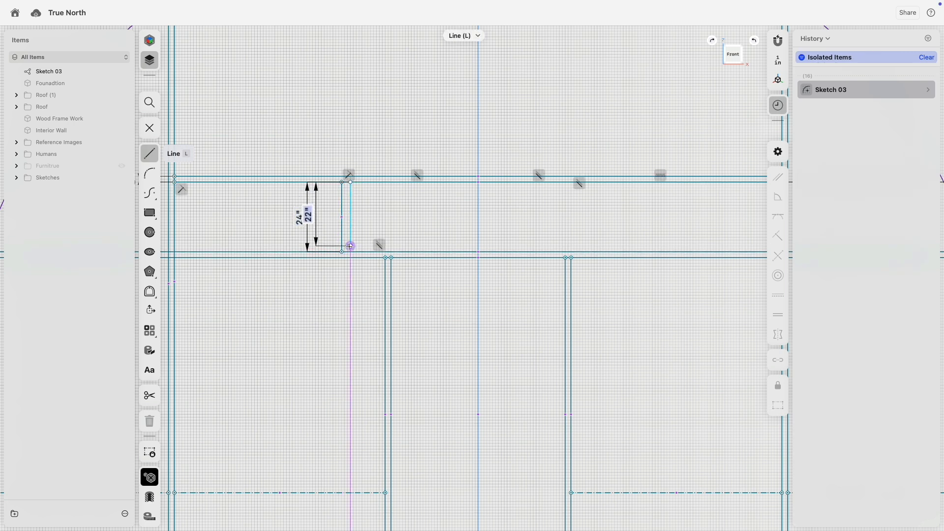
click(351, 252)
click(444, 182)
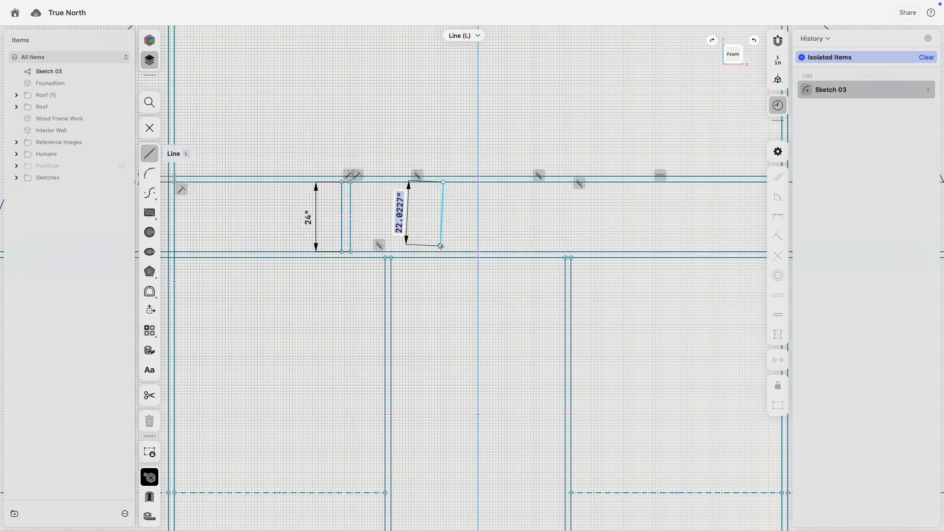
click(443, 252)
click(453, 182)
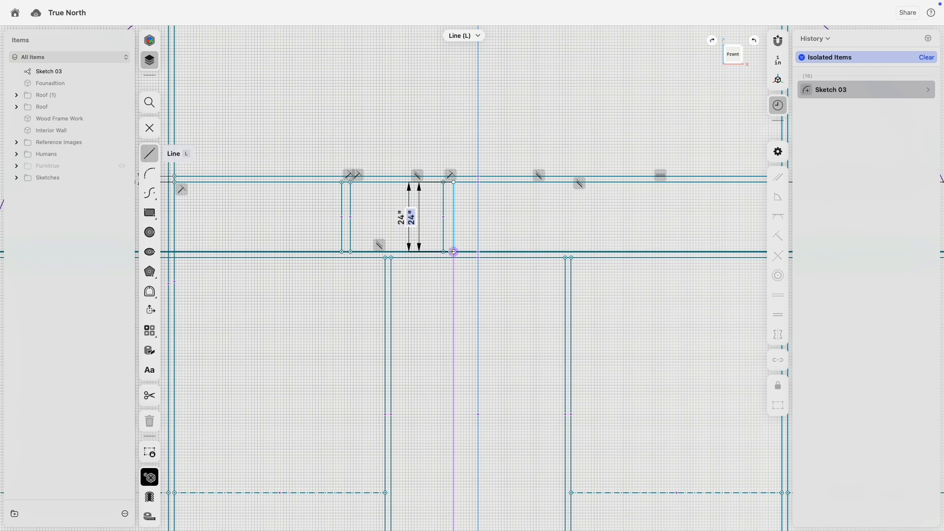
click(453, 251)
click(528, 182)
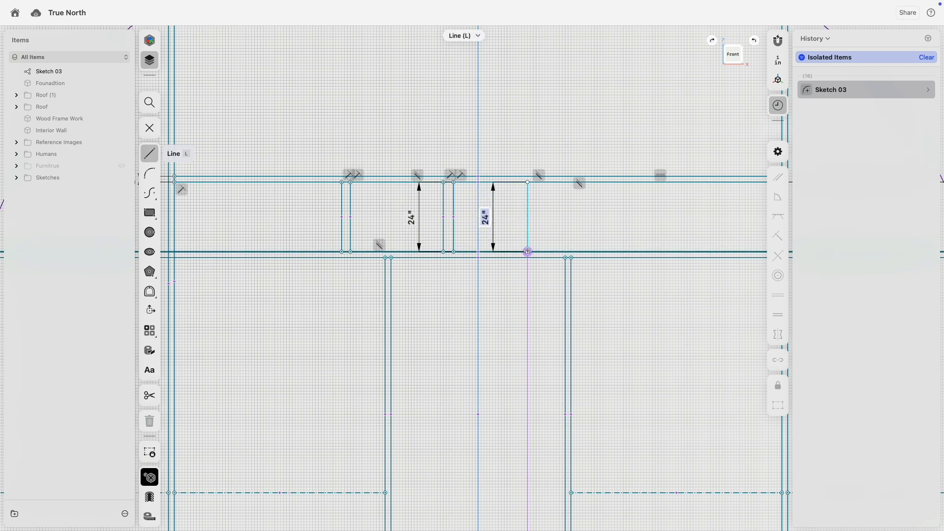
click(527, 251)
click(540, 182)
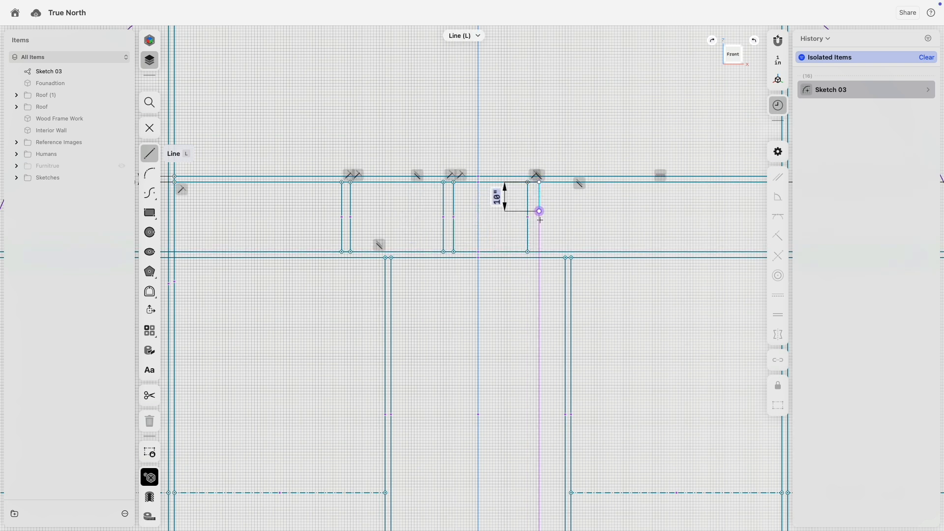
click(539, 252)
key(Escape)
- Set the spacing within each of the three short vertical line pairs between the beams to 2 inches
mouse_move(306, 205)
mouse_down()
mouse_move(558, 220)
mouse_move(310, 220)
mouse_up()
click(351, 199)
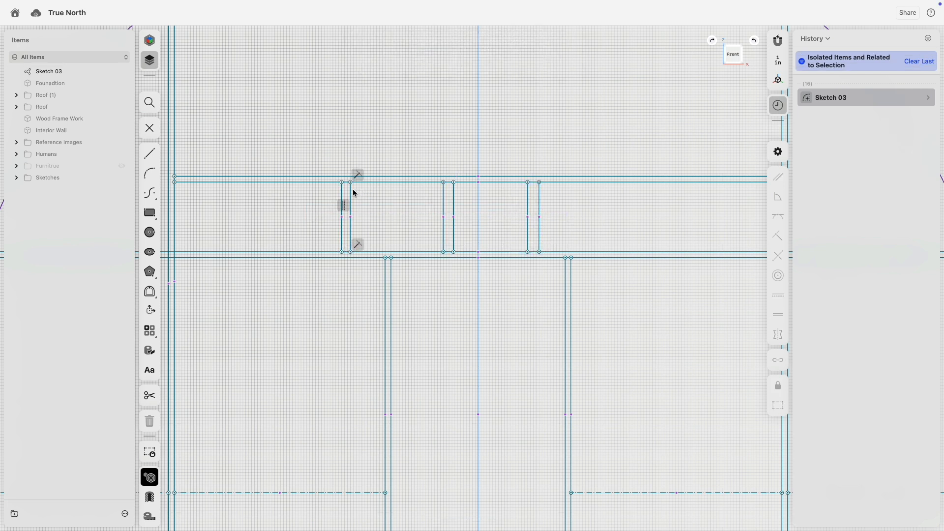
click(343, 194)
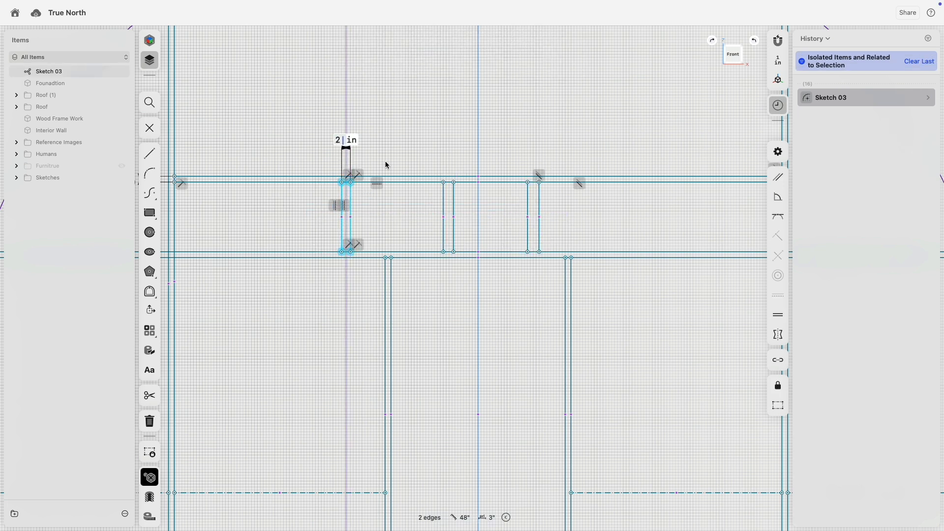
key(Return)
click(453, 209)
click(443, 193)
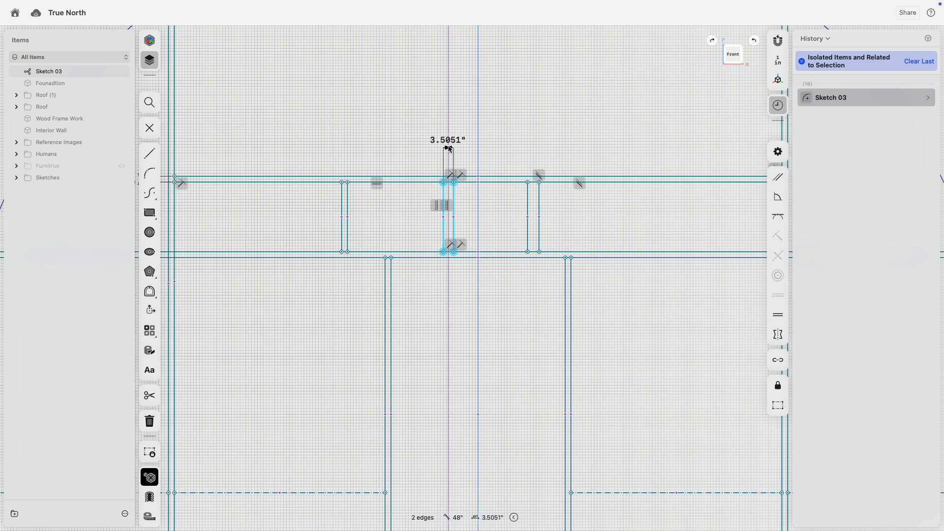
key(Return)
click(540, 206)
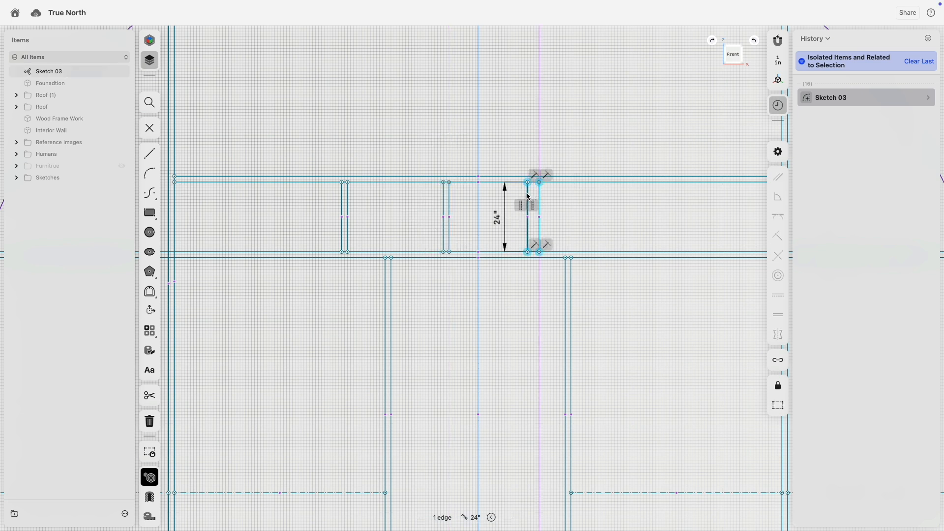
click(528, 197)
key(Return)
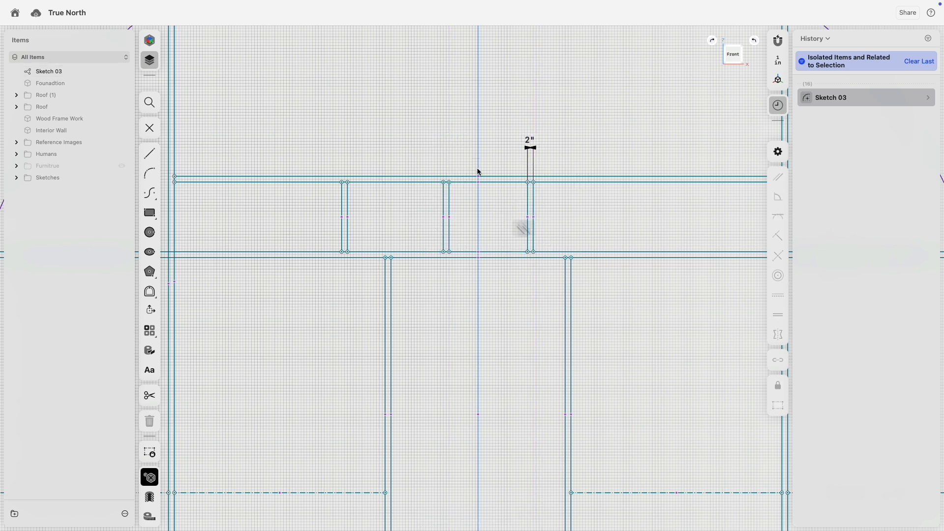
key(Escape)
- Draw two horizontal lines linking the first, second and third short vertical pairs at their midpoints between the beams
click(149, 154)
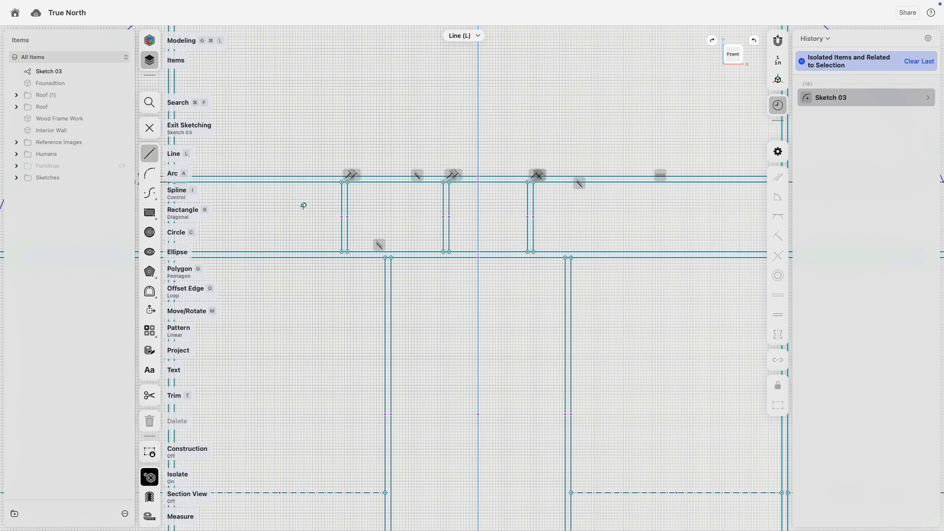
middle_drag(301, 204, 398, 207)
click(441, 219)
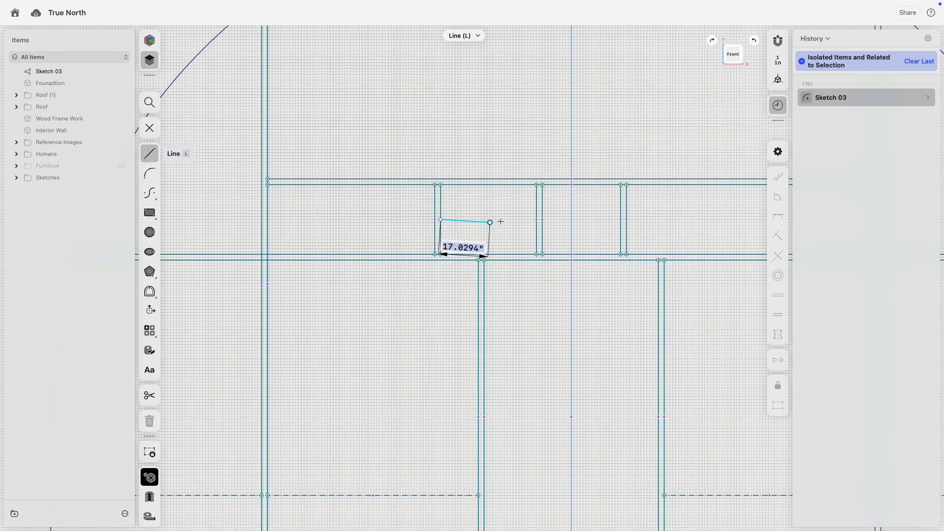
click(536, 220)
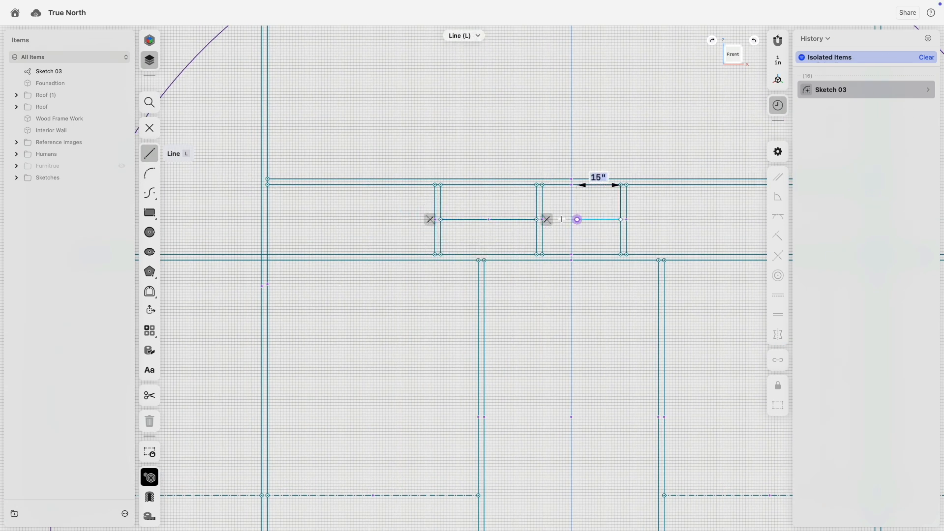
click(542, 219)
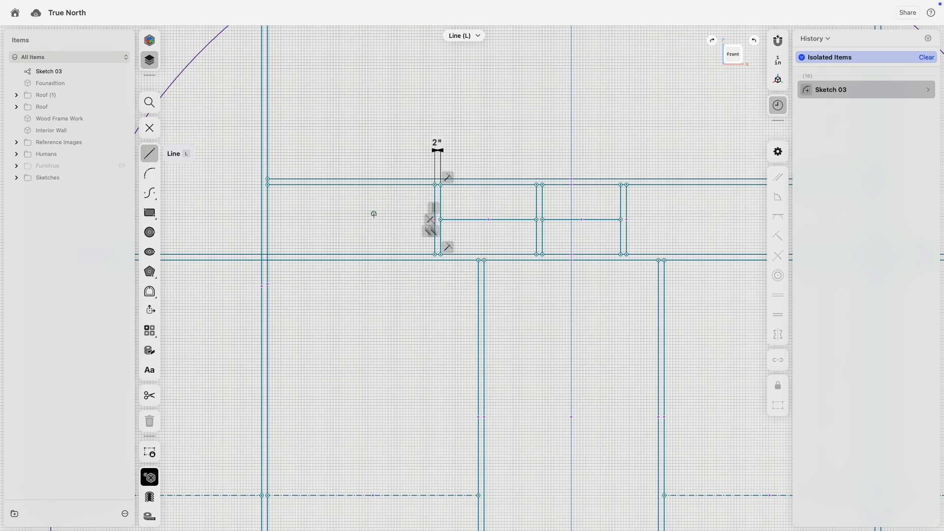
- Draw horizontal lines from the midpoints of the outer short vertical pairs to the left and right wall posts
scroll(379, 212, up, 3)
scroll(458, 241, up, 3)
click(460, 239)
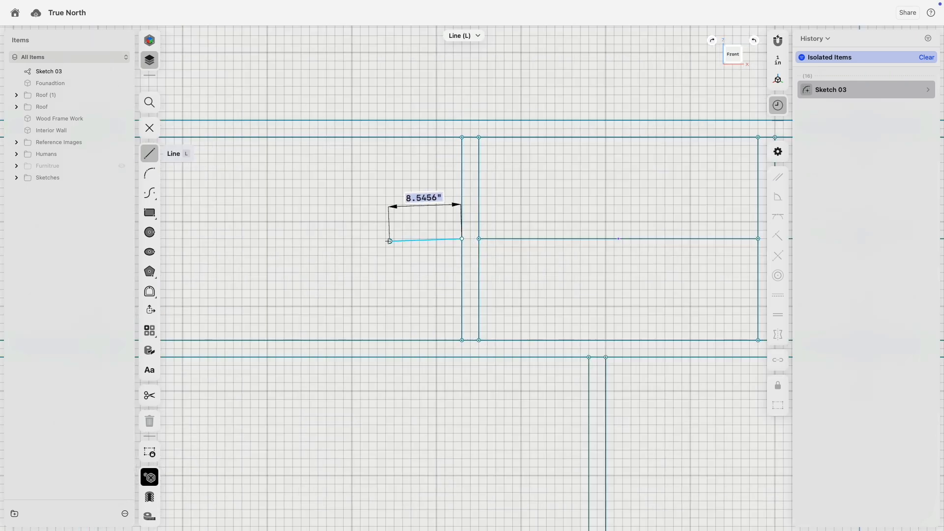
scroll(325, 239, down, 3)
click(244, 238)
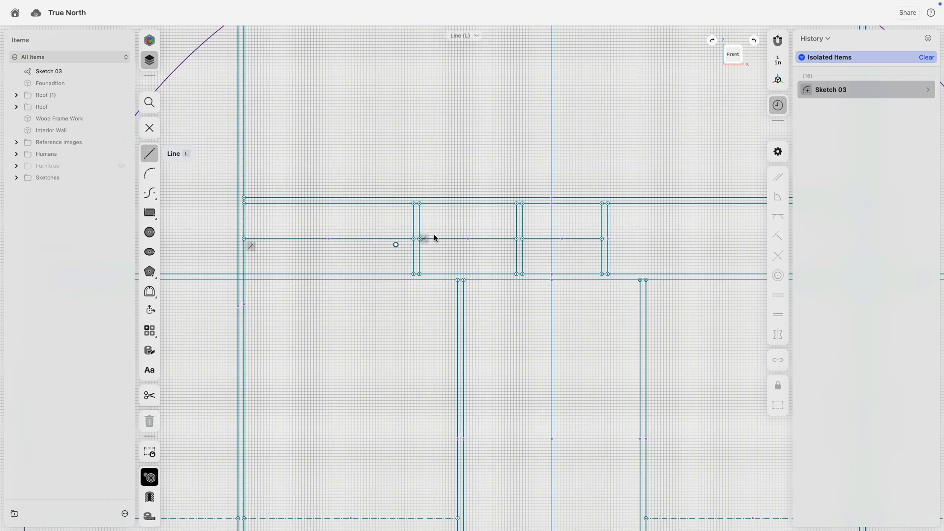
scroll(429, 217, down, 4)
click(413, 228)
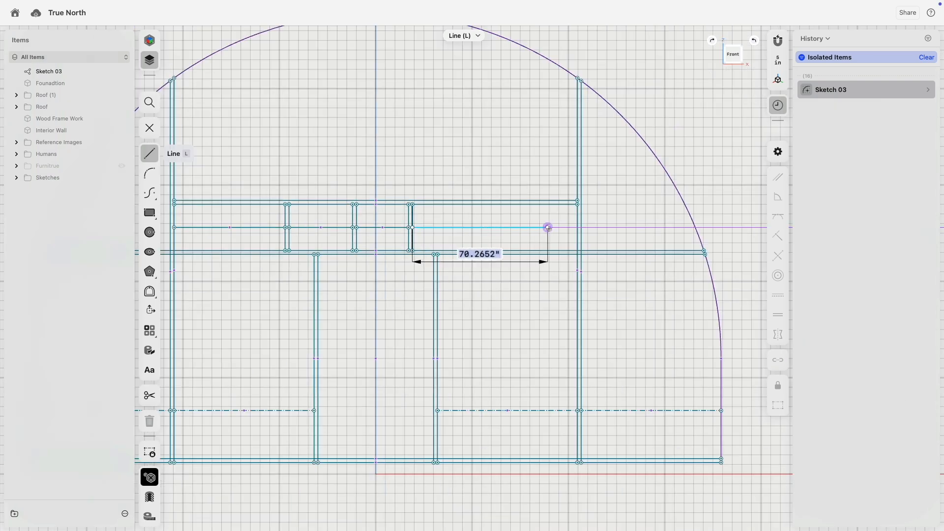
click(578, 228)
key(Escape)
- Convert the four connecting lines between the beams to construction lines and constrain them to be horizontal
click(432, 229)
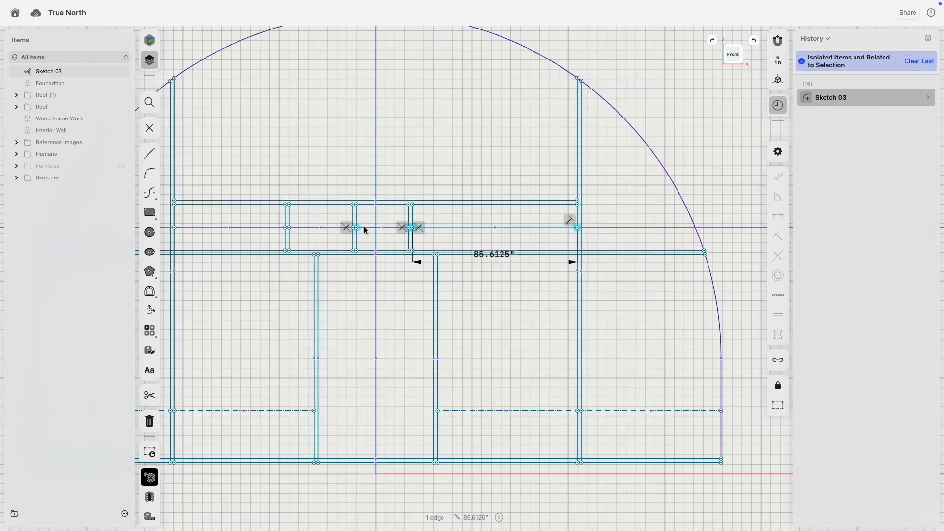
click(365, 229)
click(326, 230)
click(245, 230)
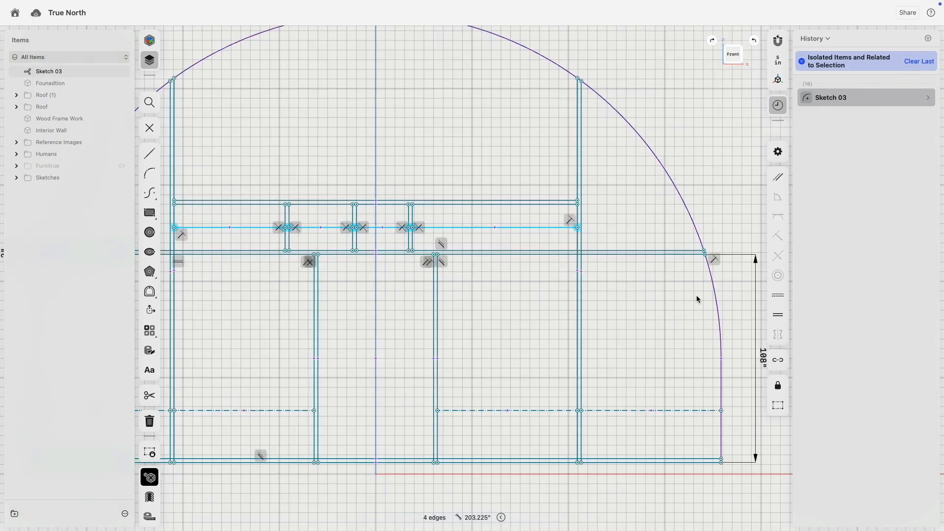
click(778, 405)
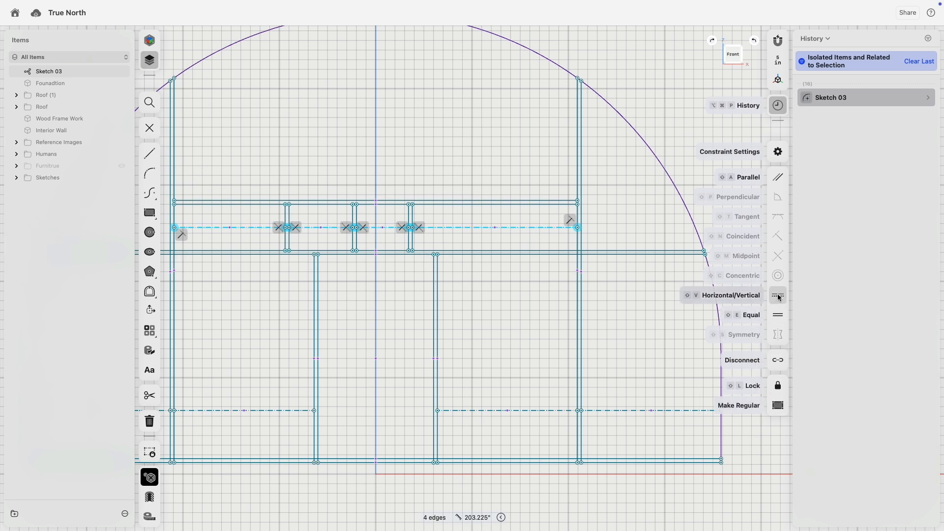
click(778, 295)
- Constrain the four construction lines between the beams to equal length, spacing the short vertical pairs evenly
click(464, 228)
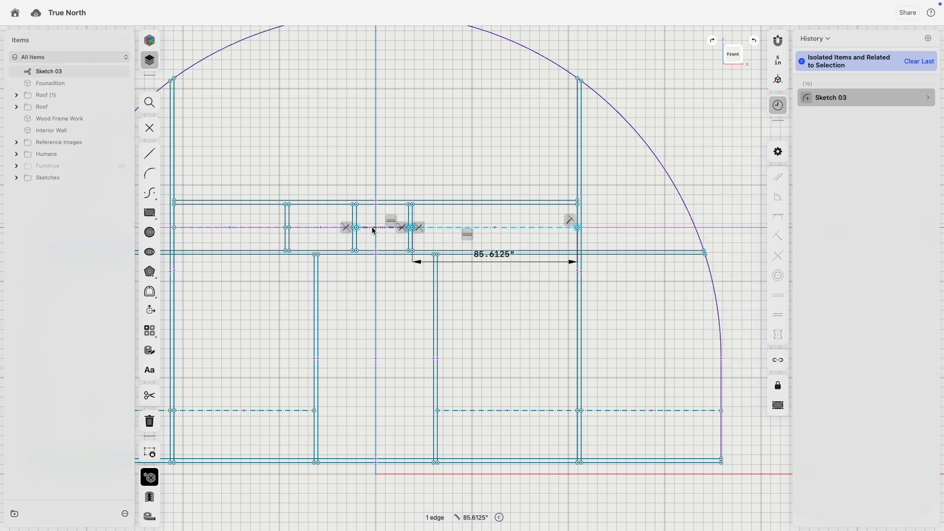
click(373, 230)
click(310, 232)
click(255, 228)
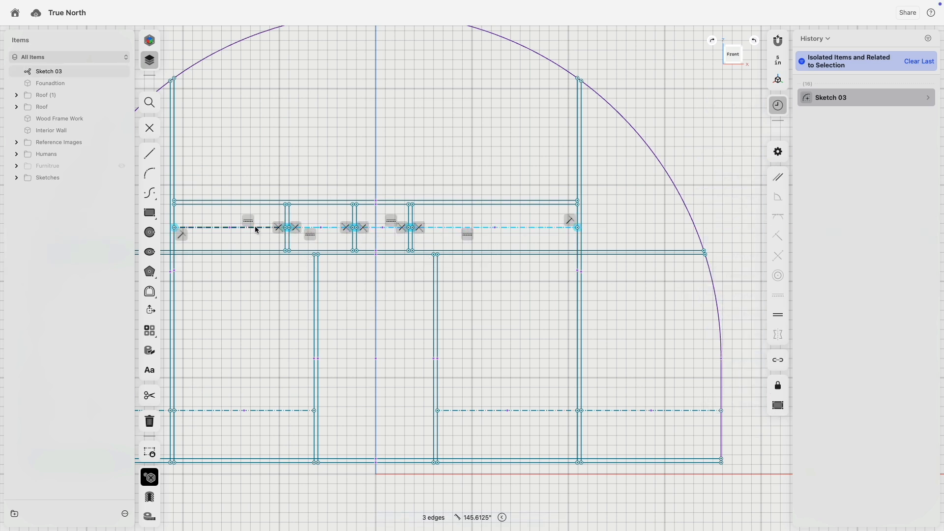
click(777, 314)
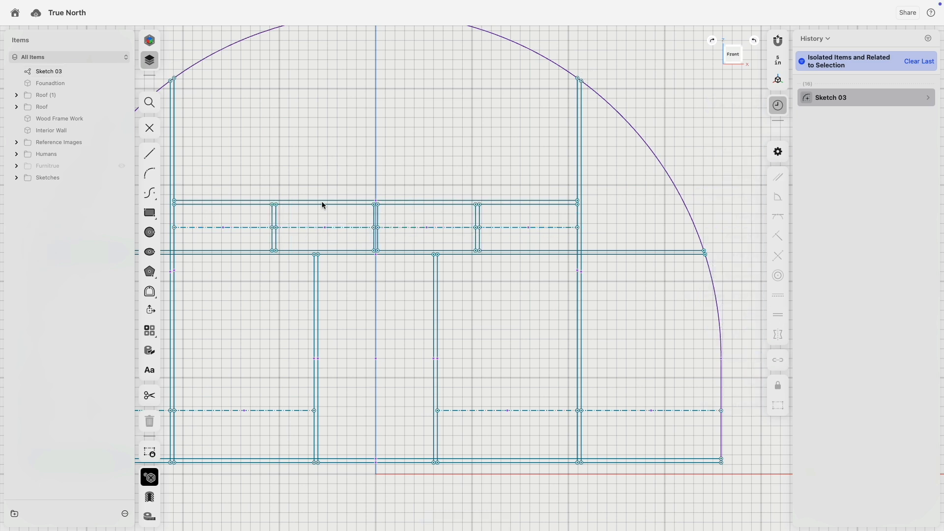
- Examine the centre vertical pair's position on the axis and the overall framing layout within the arch
click(376, 228)
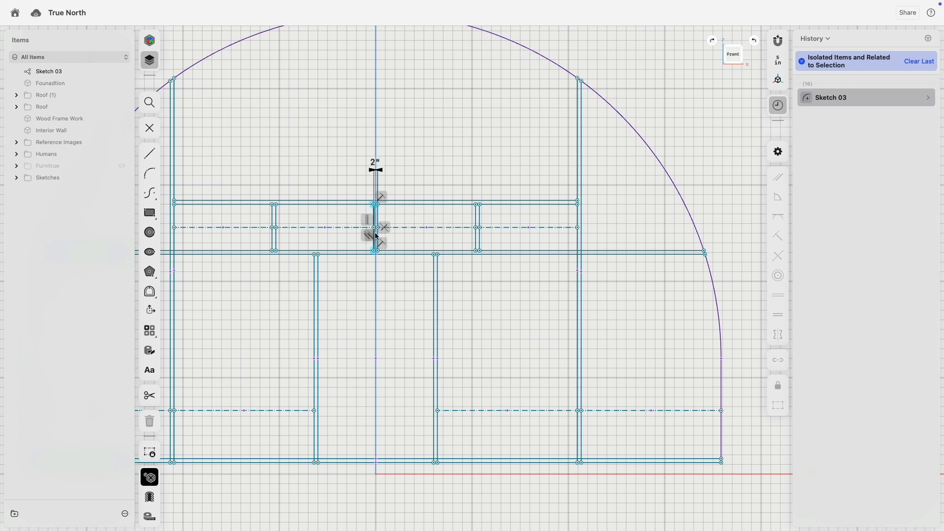
click(403, 326)
scroll(403, 323, down, 3)
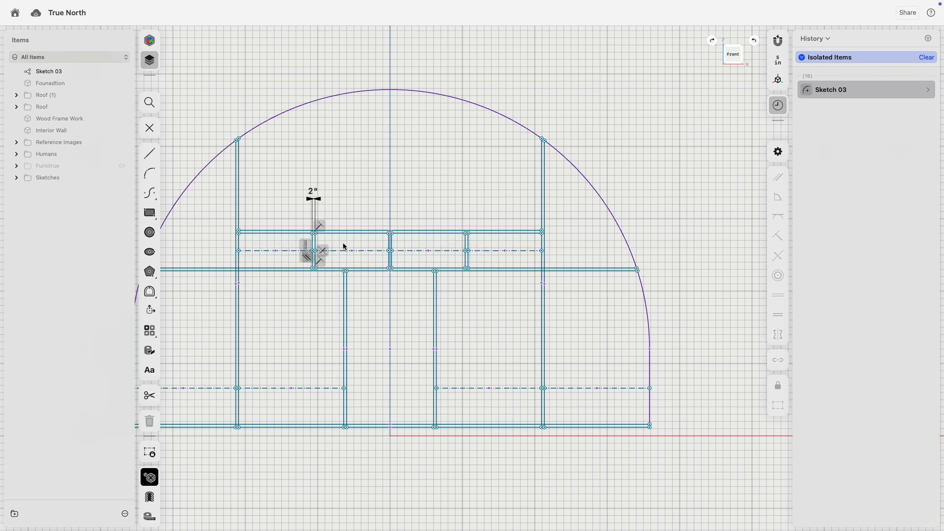
scroll(394, 305, down, 3)
scroll(395, 306, up, 5)
scroll(396, 307, down, 4)
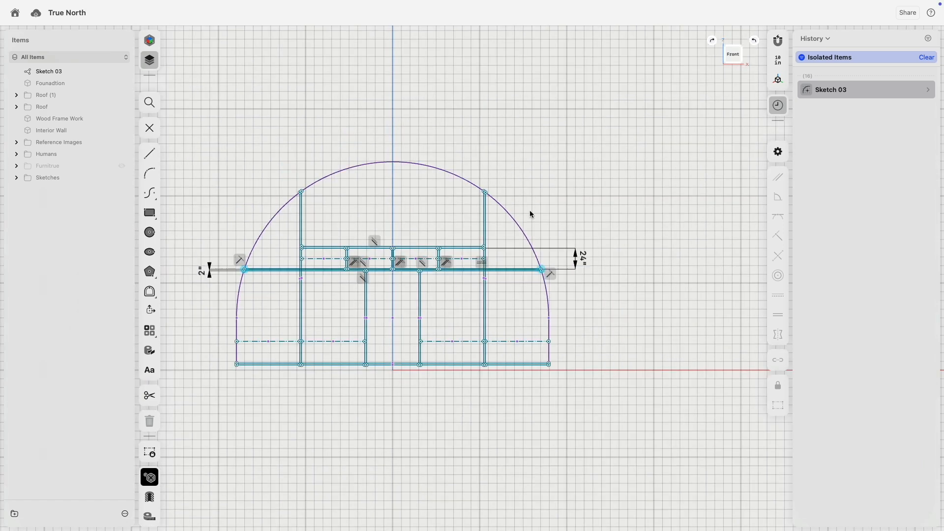
scroll(531, 174, up, 2)
scroll(341, 197, up, 3)
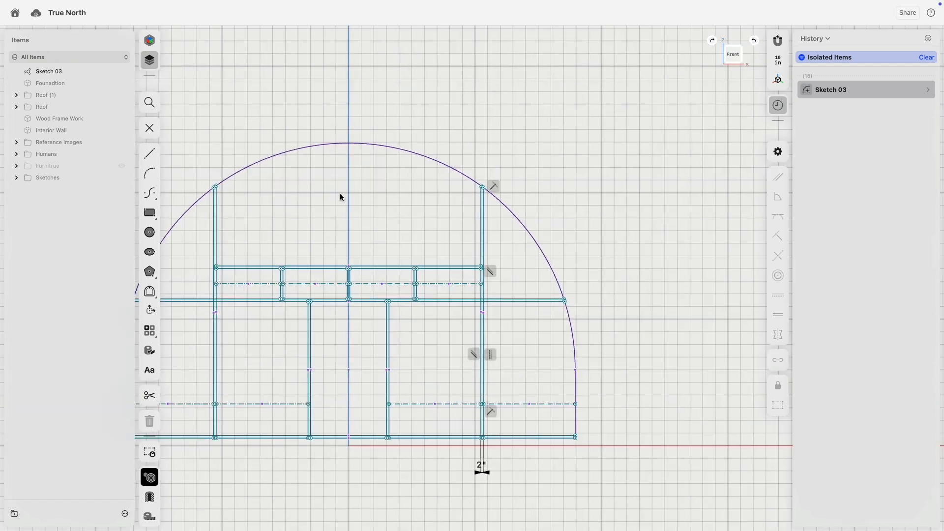
- Draw two pairs of vertical lines from the top of the upper beam to the arch, one pair on each side of the centre axis
click(150, 154)
drag(302, 305, 302, 147)
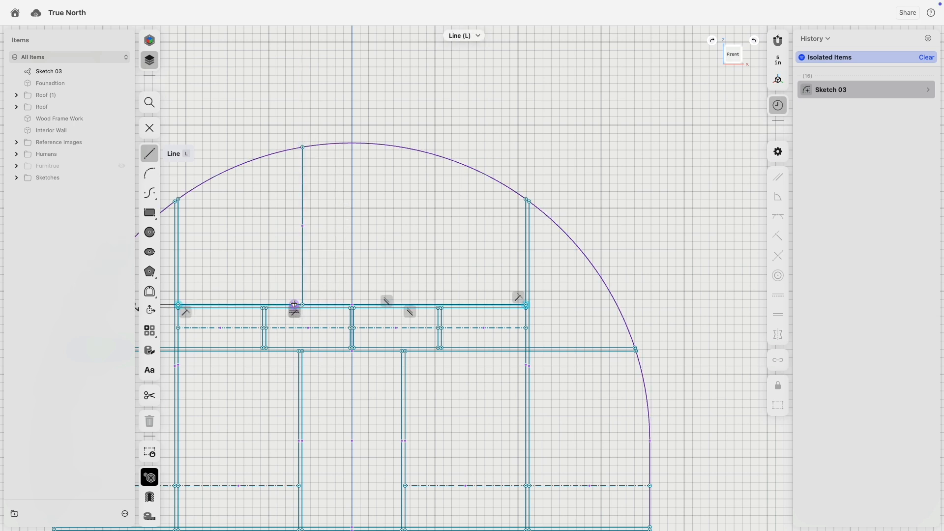
drag(294, 306, 295, 149)
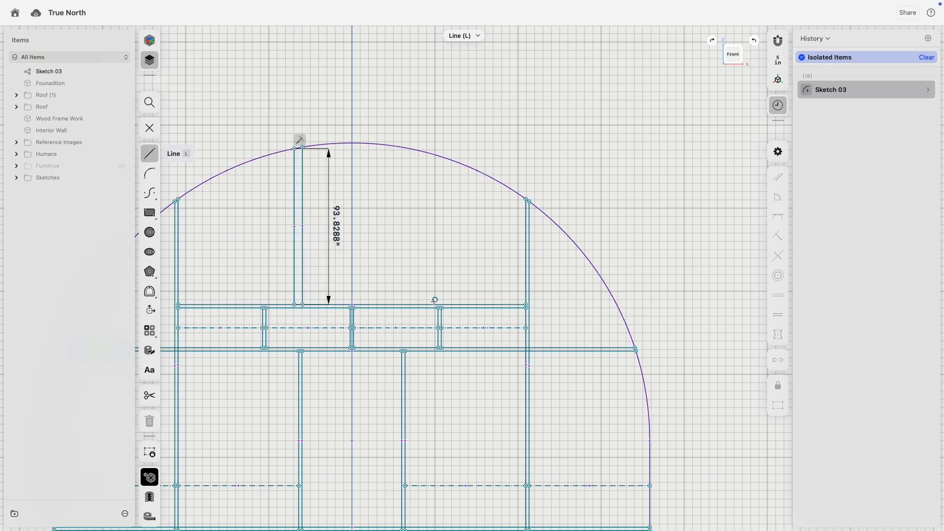
mouse_move(404, 305)
mouse_down()
mouse_move(404, 145)
mouse_move(417, 304)
mouse_up()
key(Escape)
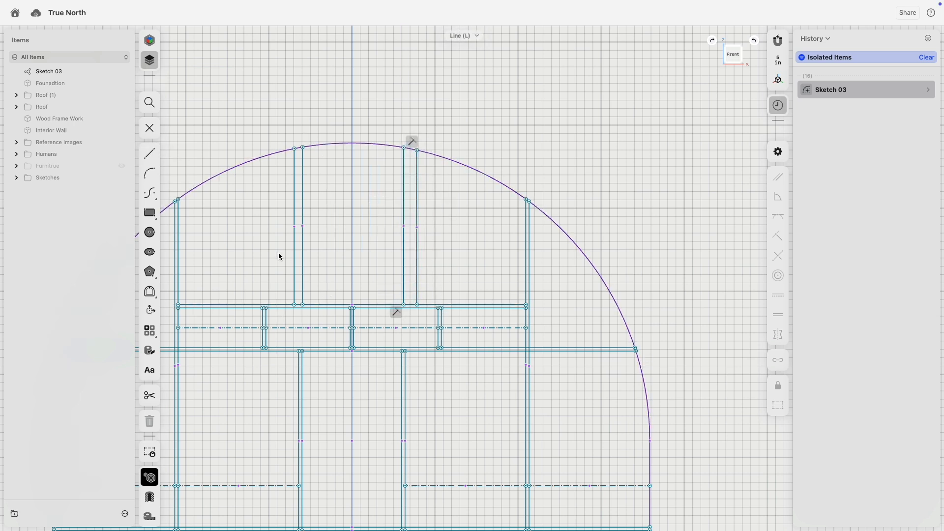
- Constrain the four new lines below the arch to be vertical and set the spacing within each pair to 2 inches
mouse_move(279, 256)
mouse_down()
mouse_move(455, 255)
mouse_move(289, 267)
mouse_up()
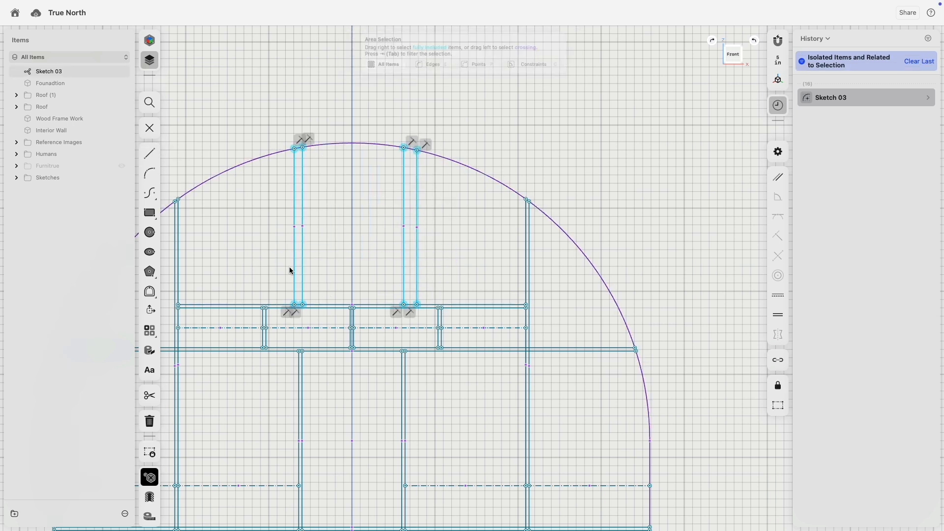
click(479, 287)
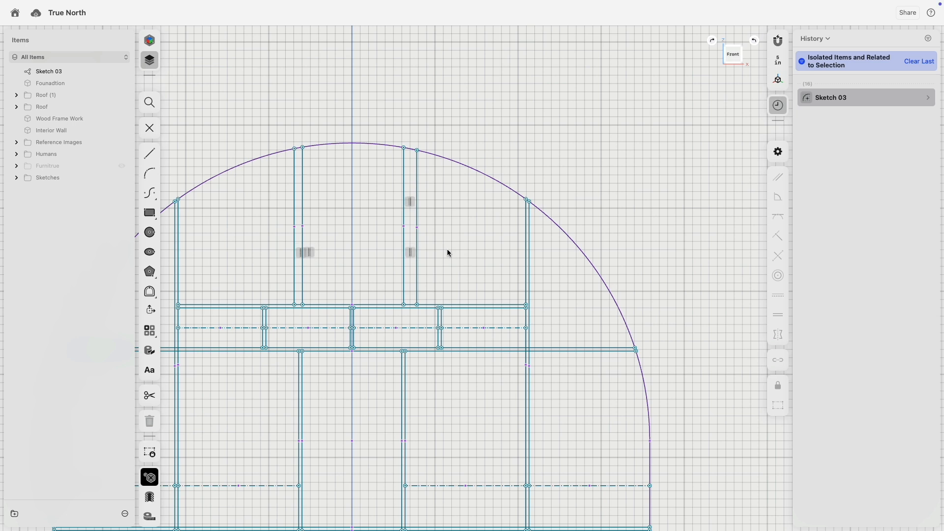
click(417, 276)
click(404, 162)
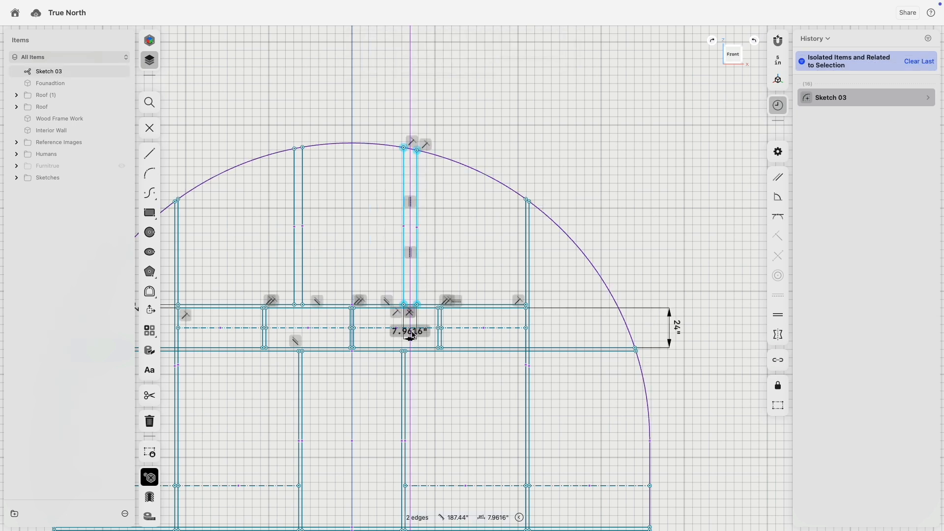
click(303, 249)
click(309, 252)
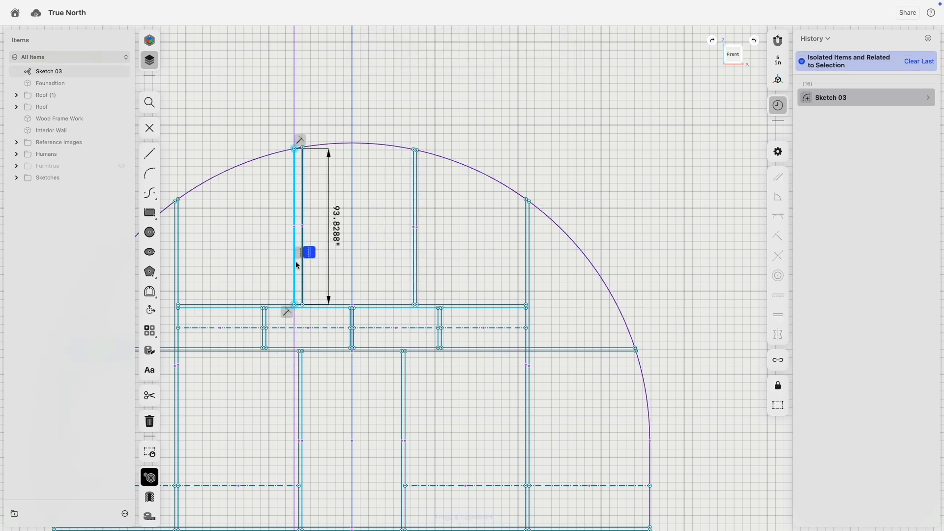
click(302, 333)
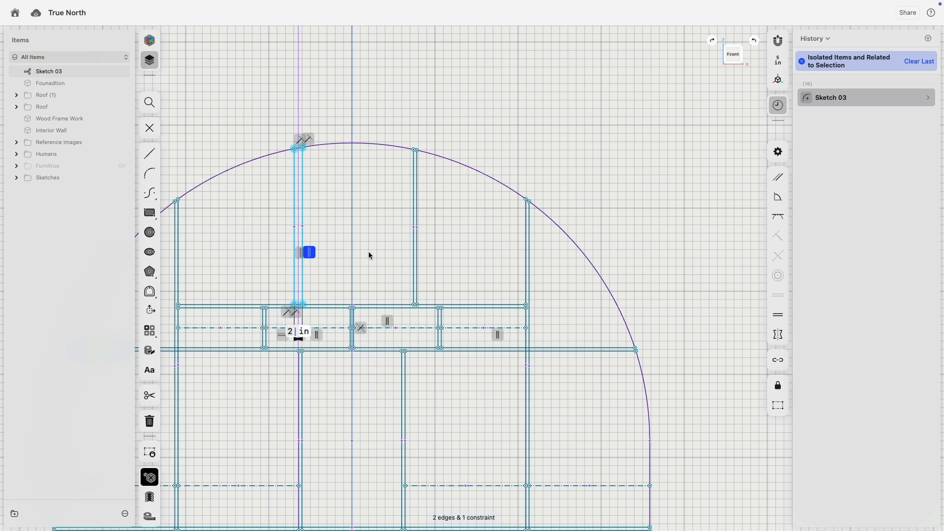
key(Return)
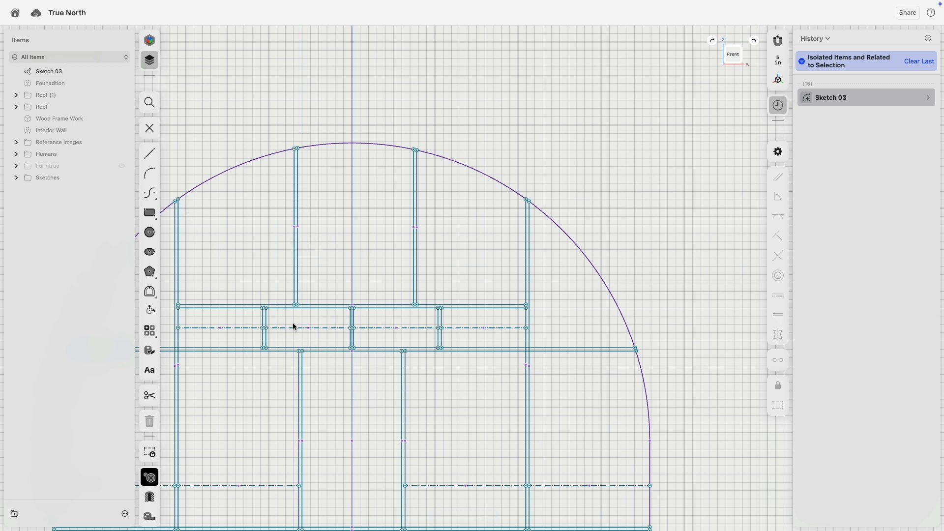
- Apply Tangent constraints between the inner lines of the upper pairs and the lower posts, aligning both upper pairs with the posts below
click(297, 280)
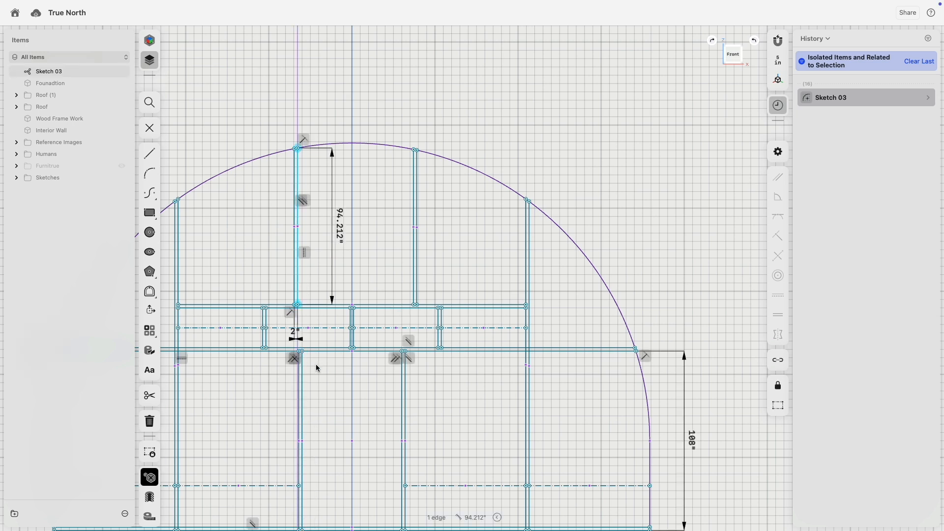
click(301, 374)
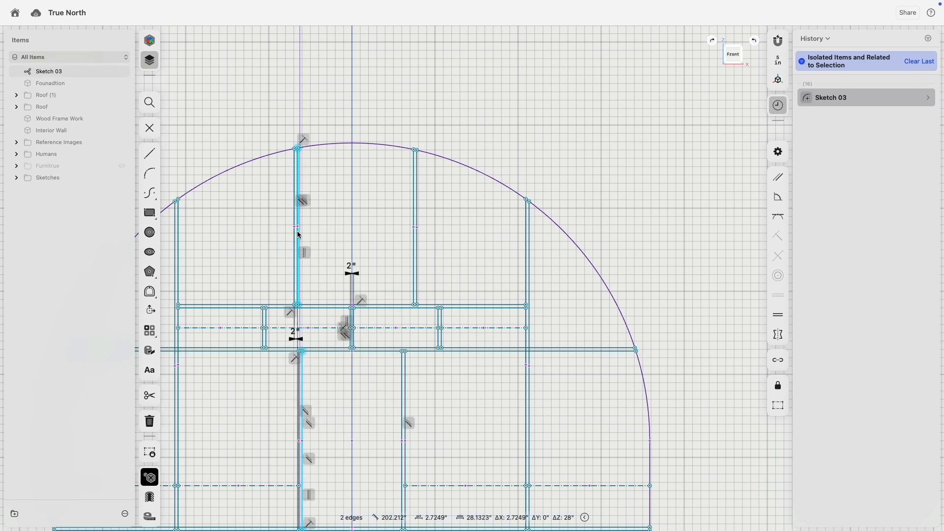
click(776, 212)
click(415, 271)
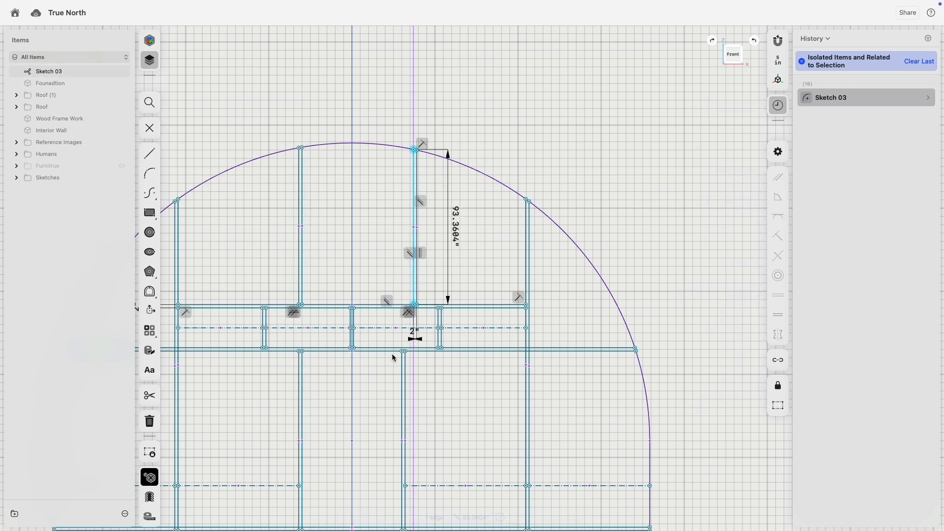
click(402, 370)
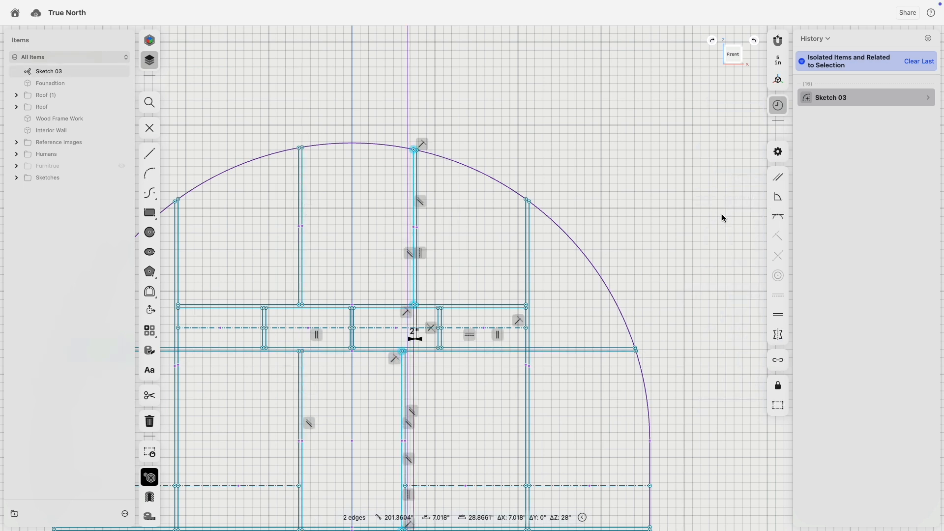
click(777, 215)
- Exit the sketch and turn off isolation to show the whole house model
scroll(470, 219, down, 3)
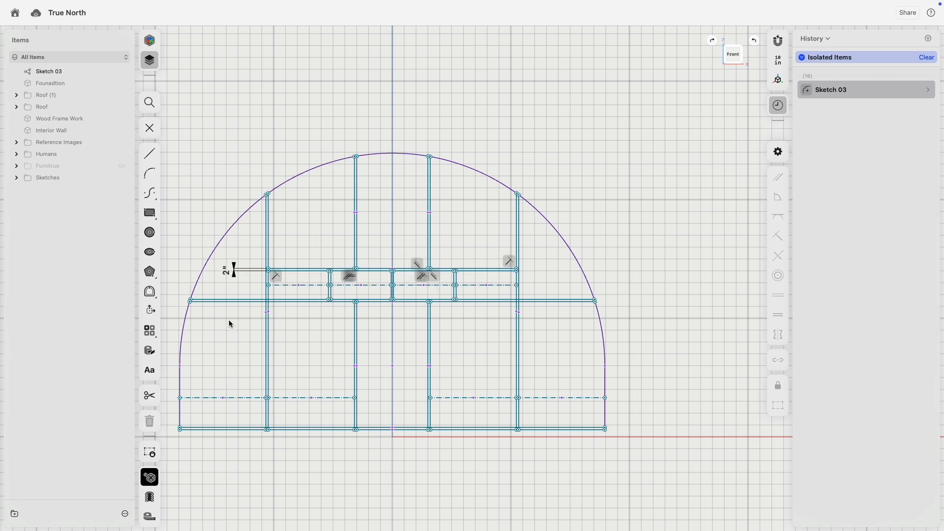
click(154, 131)
mouse_move(539, 181)
right_down()
mouse_move(532, 190)
mouse_move(572, 180)
right_up()
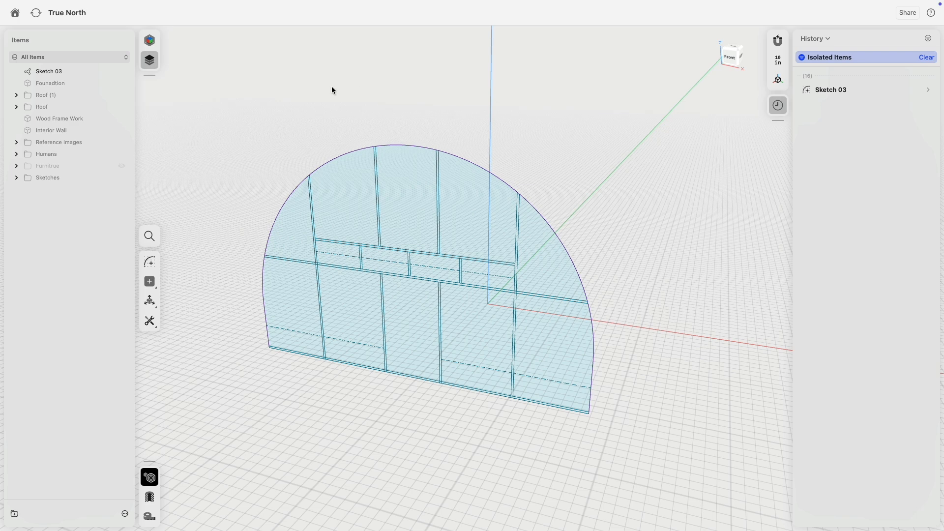
click(150, 477)
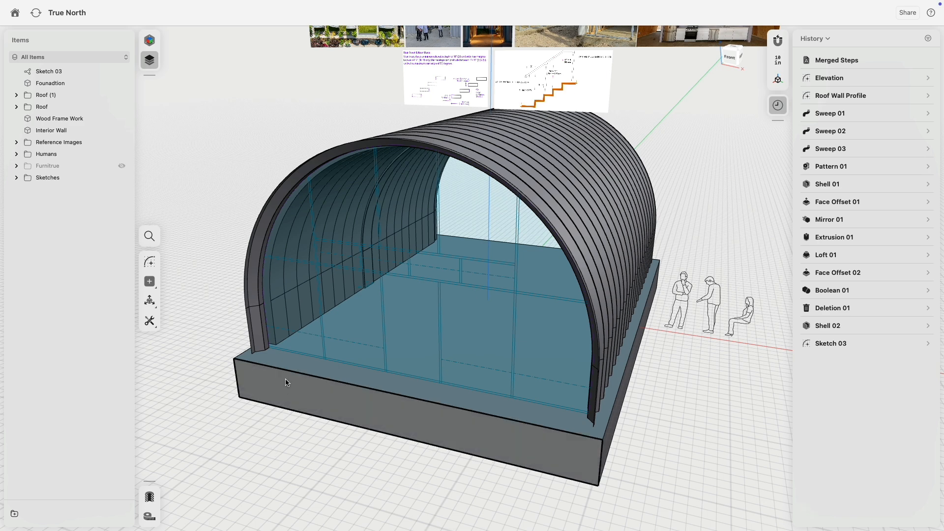
- Start a one-sided extrusion on the front wall sketch, selecting the bottom sill faces beside the door opening and the outermost lower post on that side
scroll(287, 376, up, 10)
click(426, 325)
scroll(433, 320, up, 5)
key(e)
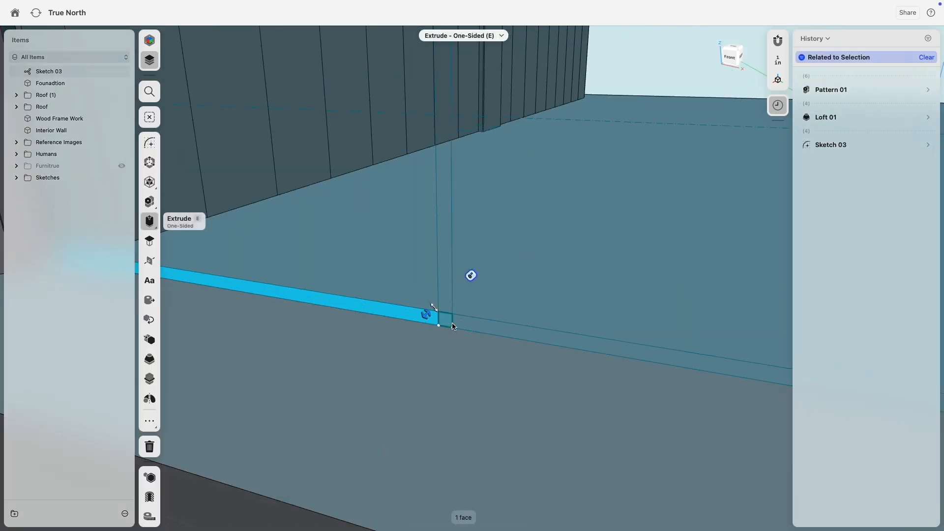
click(444, 297)
scroll(445, 315, down, 6)
middle_drag(448, 256, 453, 346)
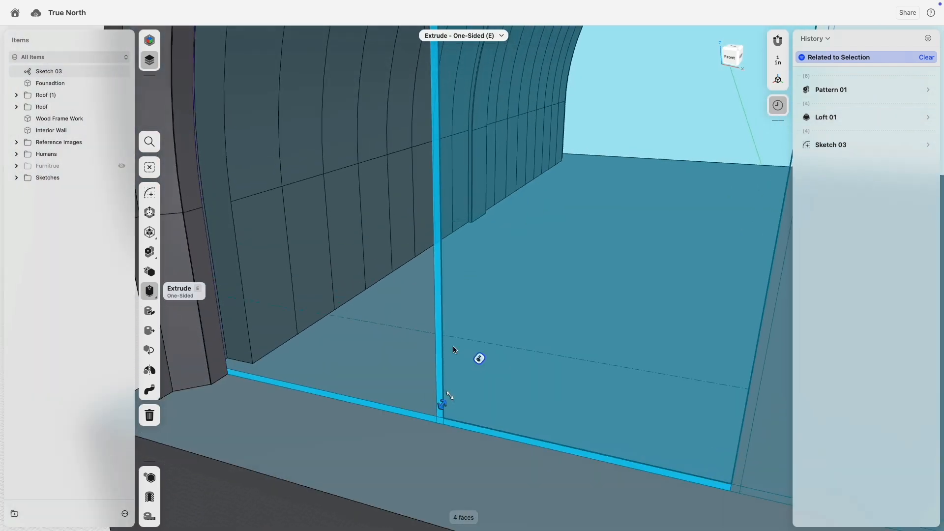
- Add the lower beam faces, their crossing with the outermost post and that post's upper section to the extrusion selection
middle_drag(458, 212, 462, 418)
scroll(454, 264, up, 3)
click(419, 264)
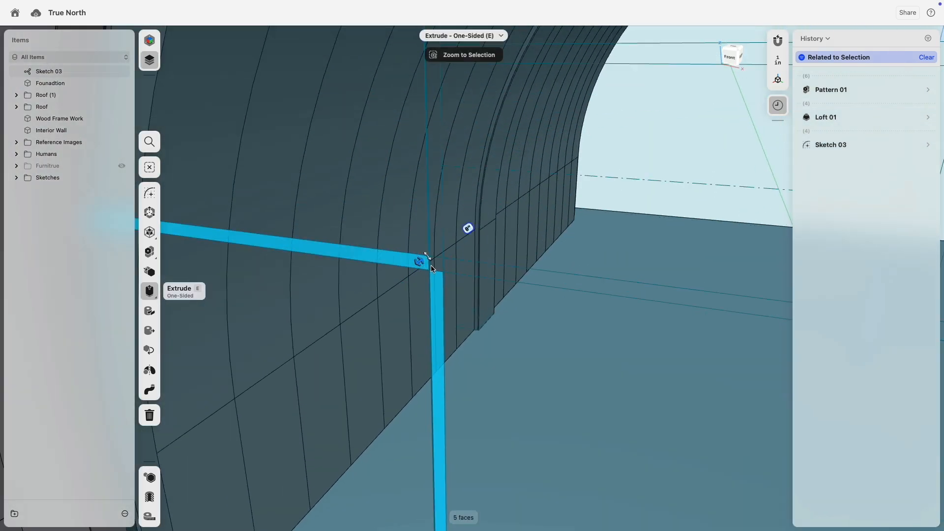
click(437, 263)
click(435, 243)
click(458, 269)
scroll(459, 274, down, 6)
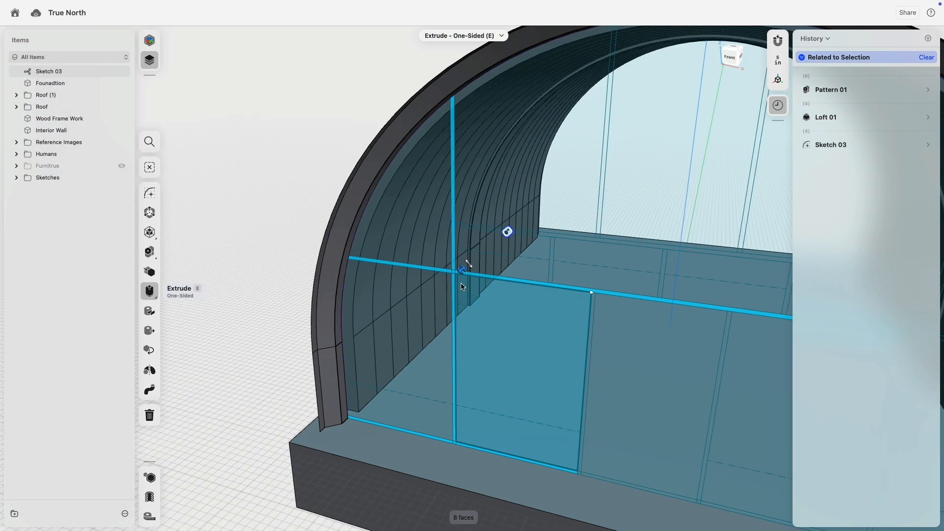
scroll(459, 184, up, 3)
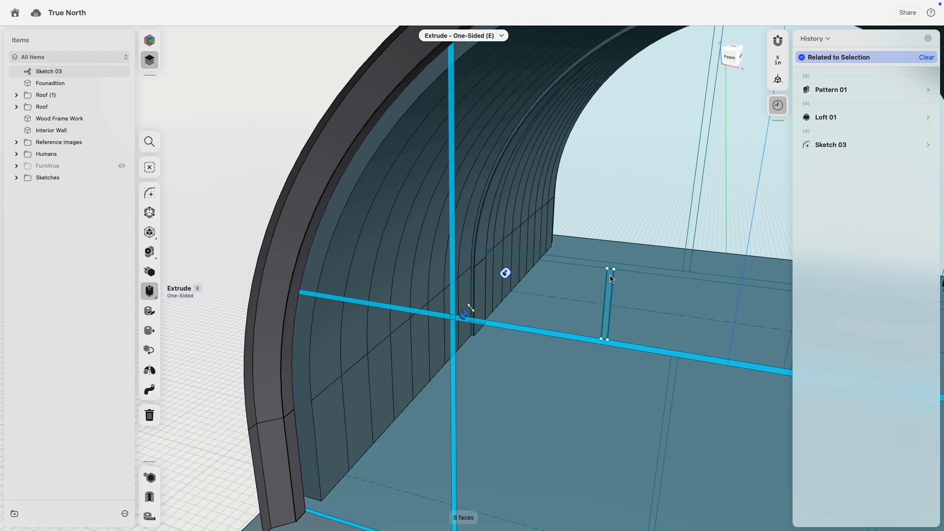
- Add the first short stud between the beams, the upper beam and the adjoining upper vertical to the extrusion selection
click(613, 287)
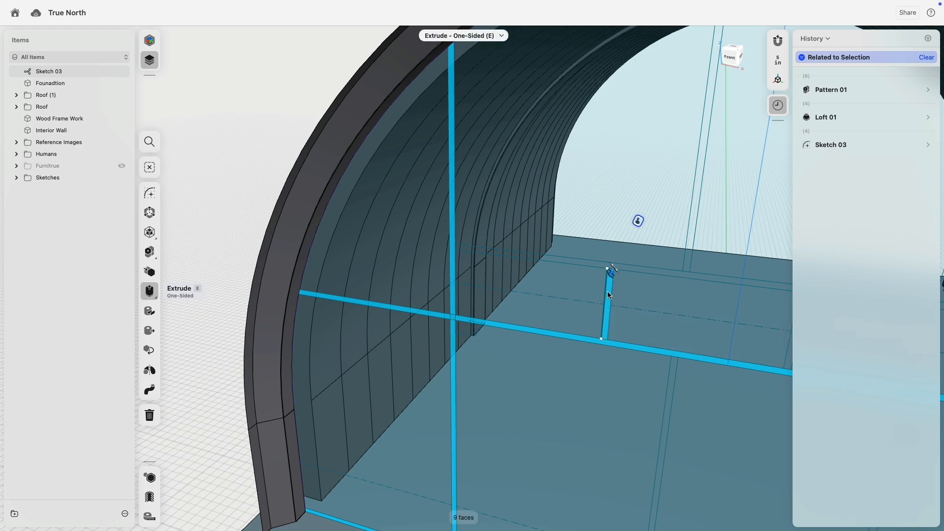
click(653, 271)
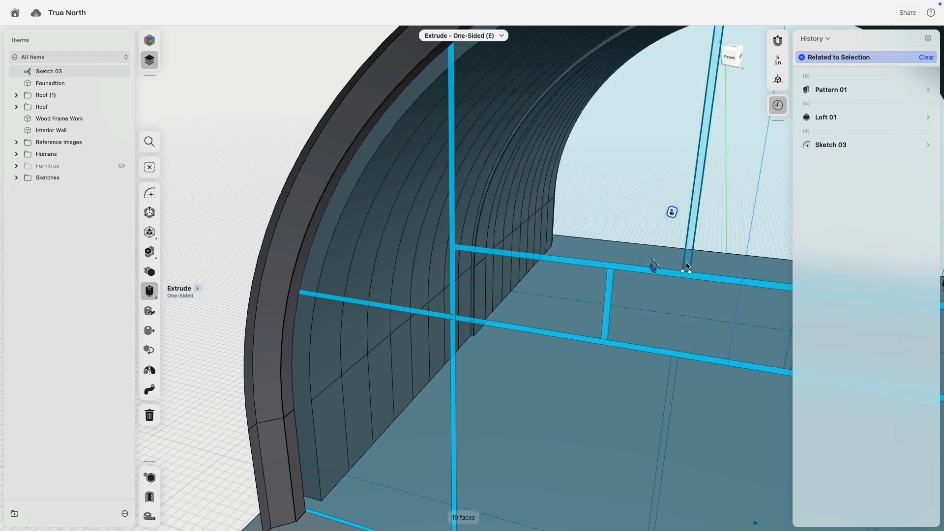
click(687, 266)
scroll(687, 266, down, 5)
middle_drag(601, 273, 415, 238)
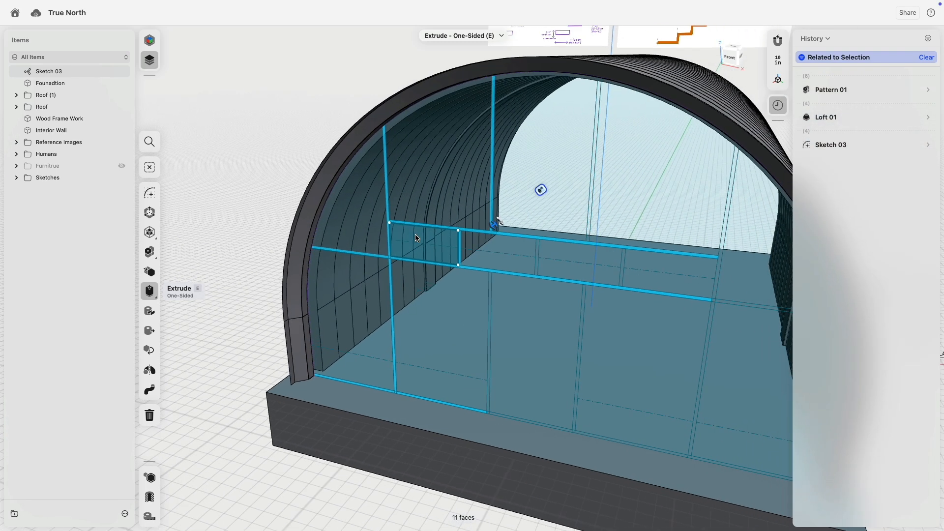
- Add both door-side lower posts, the two remaining short studs and the other inner upper vertical to the extrusion selection
scroll(494, 288, up, 5)
click(585, 247)
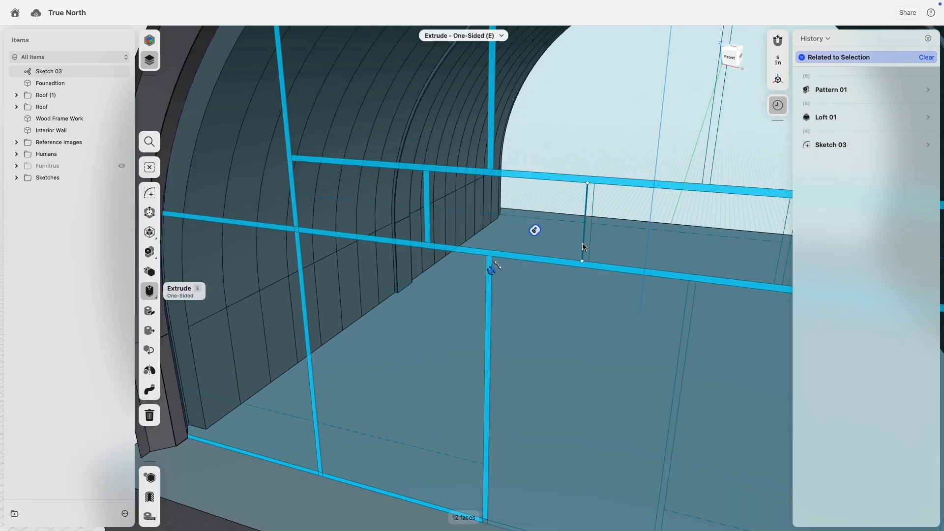
middle_drag(623, 264, 463, 252)
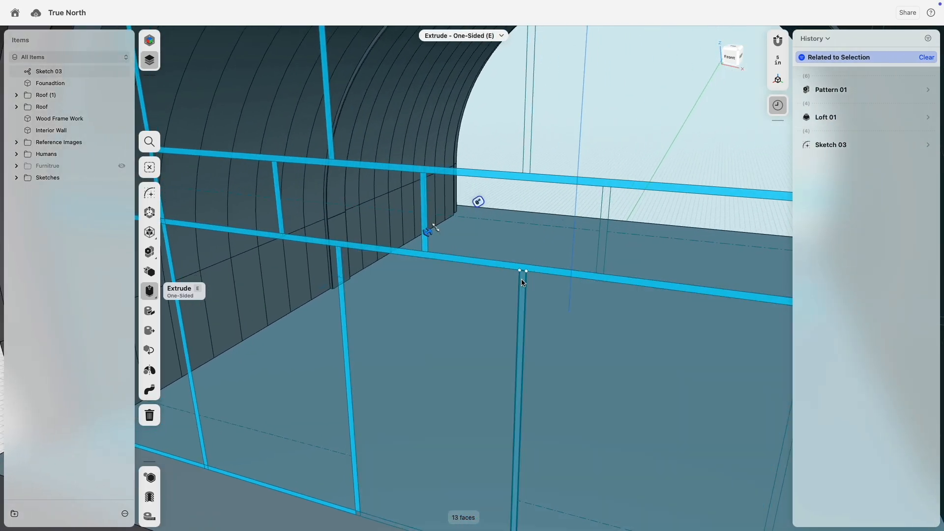
click(522, 279)
click(604, 256)
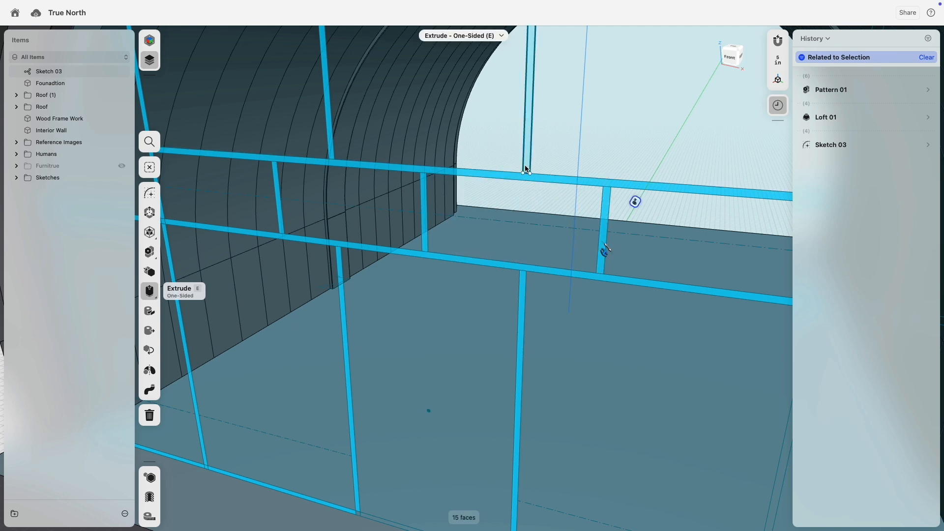
click(529, 168)
scroll(550, 253, down, 10)
middle_drag(603, 244, 512, 217)
scroll(535, 251, up, 10)
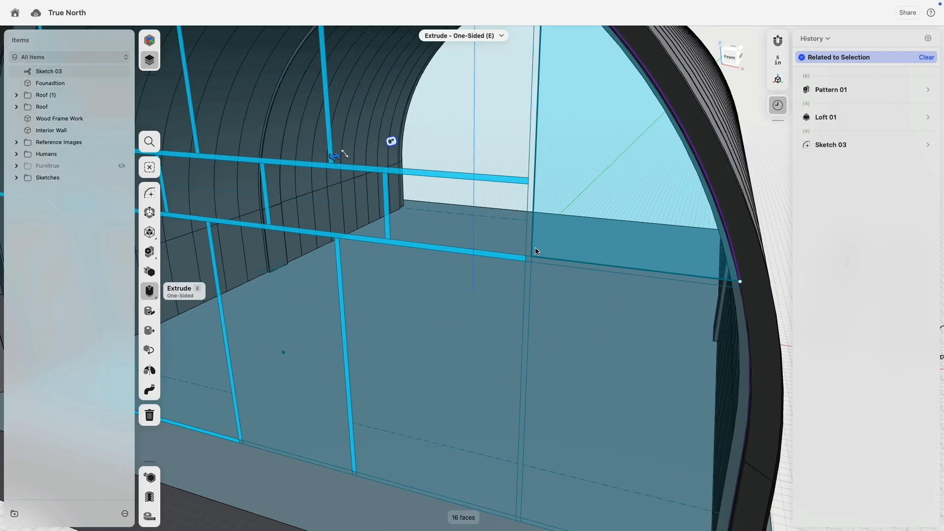
- Add the opposite outer post's upper and lower sections, its crossing with the lower beam and the beam's outer segment to the extrusion selection
click(526, 255)
click(526, 267)
click(539, 270)
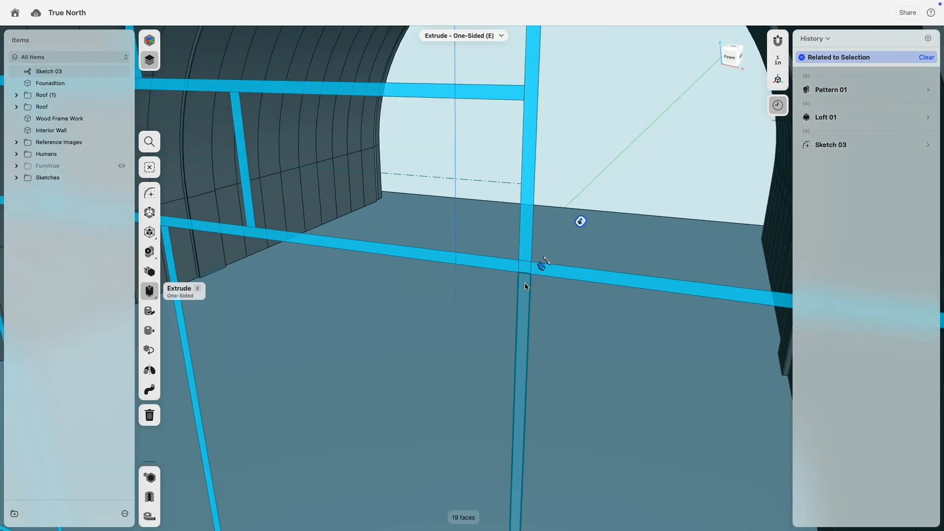
click(525, 282)
scroll(515, 281, down, 2)
scroll(514, 281, down, 8)
middle_drag(514, 281, 506, 195)
scroll(538, 353, up, 8)
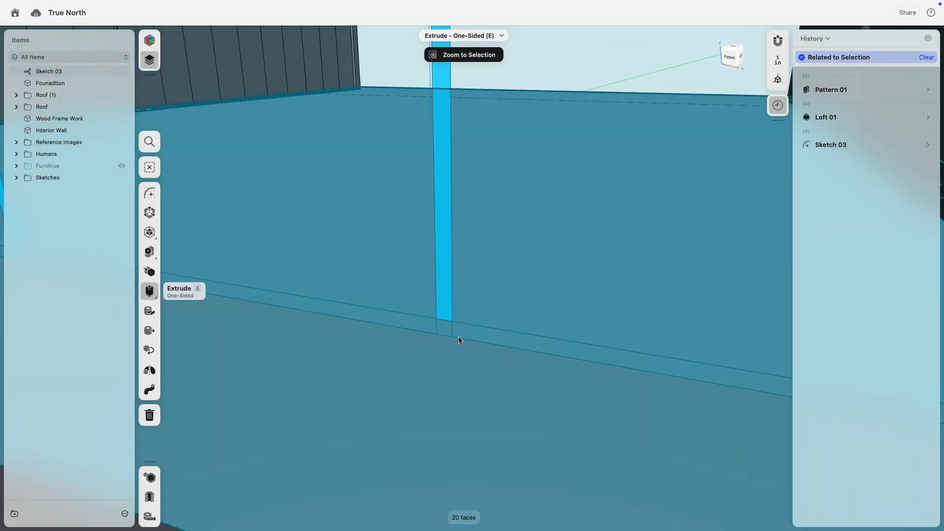
- Add the sill faces on the other side of the door opening and the corner faces beneath both door posts to the extrusion selection
click(458, 336)
click(447, 329)
click(418, 325)
scroll(406, 338, down, 8)
middle_drag(406, 338, 677, 340)
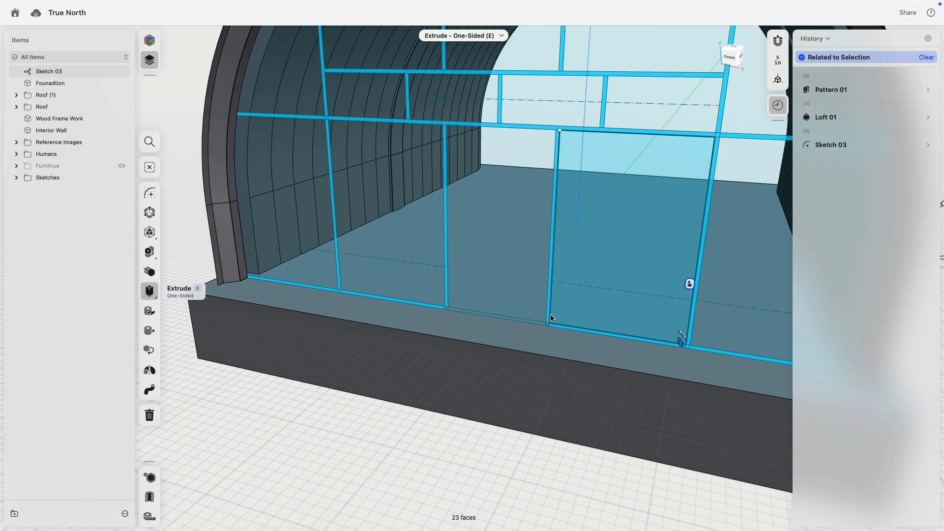
scroll(620, 330, up, 8)
click(707, 347)
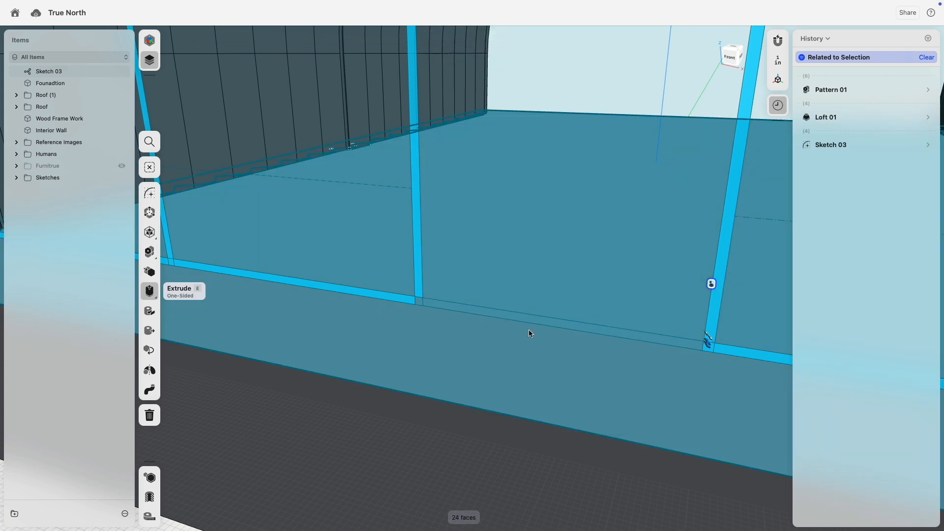
click(419, 300)
scroll(424, 320, down, 8)
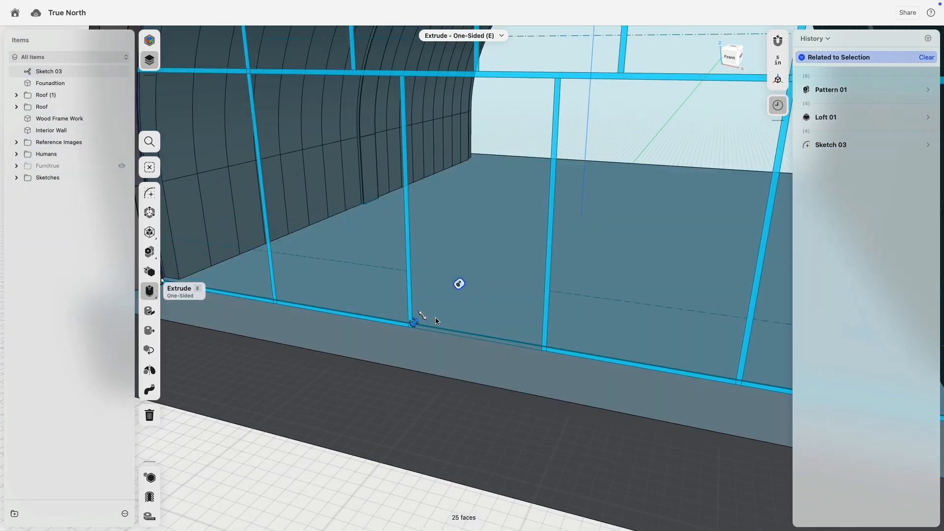
- Extrude all selected front wall framing faces together into a solid frame inside the arch
scroll(436, 318, up, 5)
middle_drag(265, 227, 429, 383)
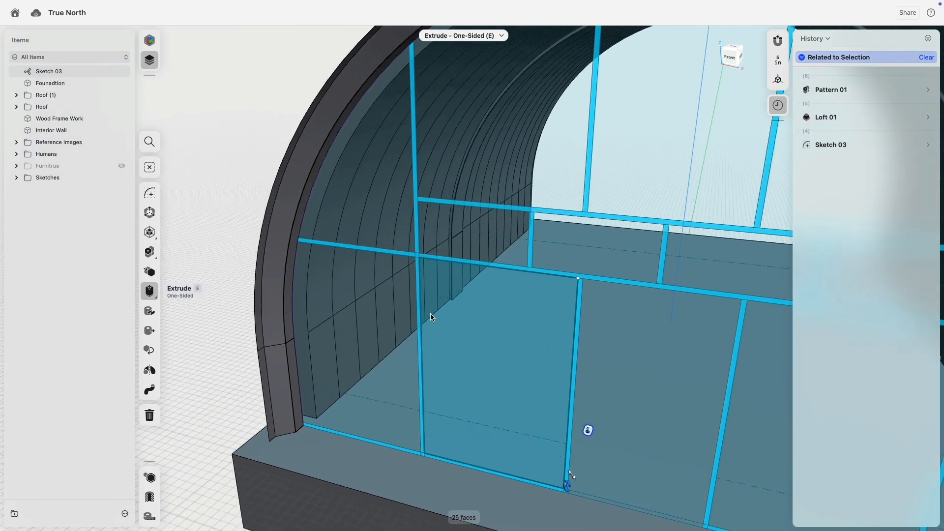
scroll(343, 241, down, 8)
middle_drag(343, 241, 358, 220)
right_drag(443, 201, 401, 224)
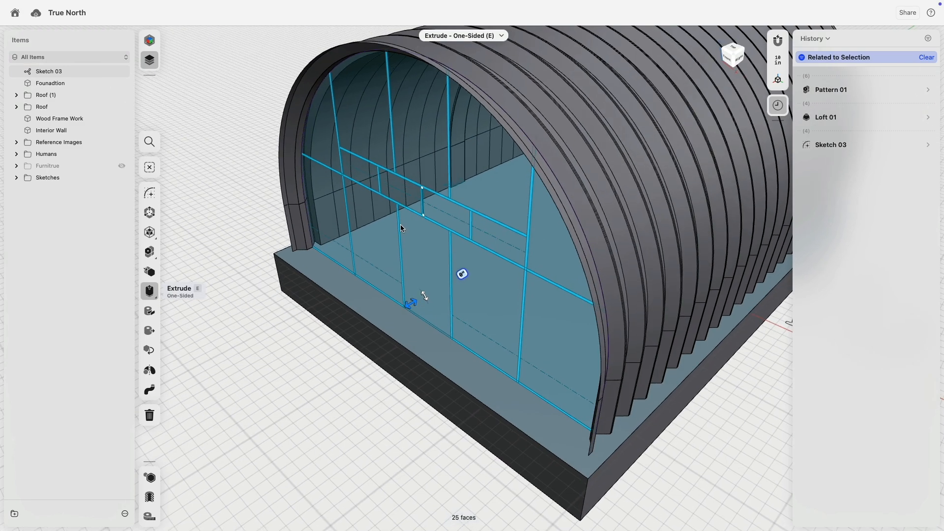
scroll(412, 316, up, 4)
scroll(412, 316, up, 3)
drag(410, 302, 393, 311)
scroll(262, 235, up, 10)
scroll(278, 241, down, 6)
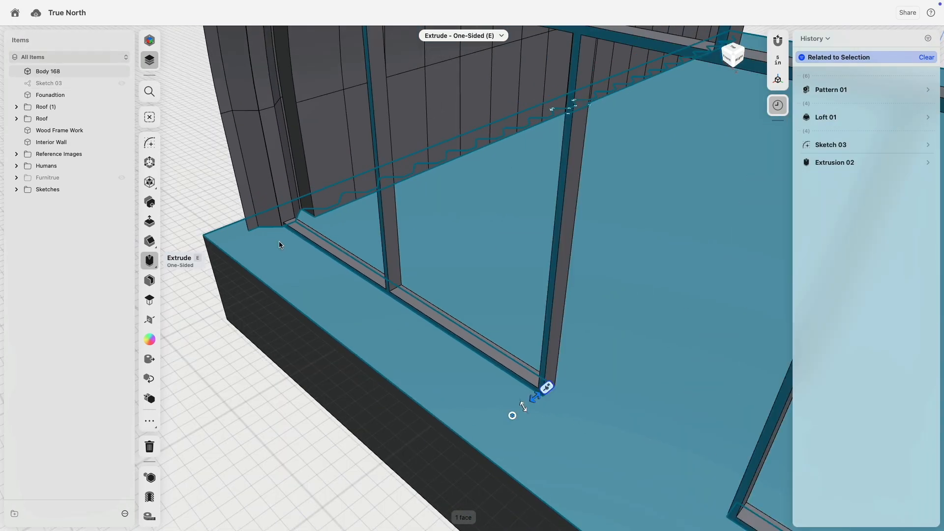
- Measure the distance between the two vertical roof edges next to the end of the extruded sill
scroll(279, 241, up, 8)
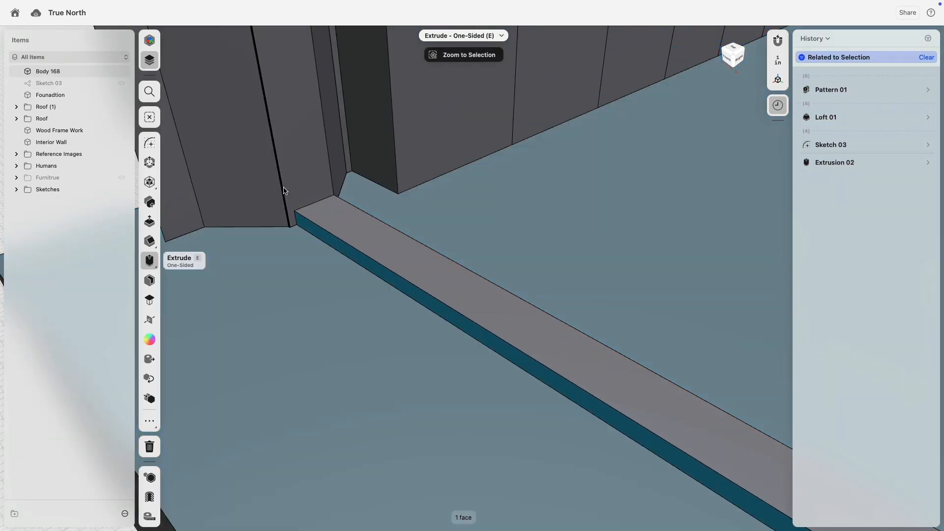
click(283, 188)
shift+click(332, 181)
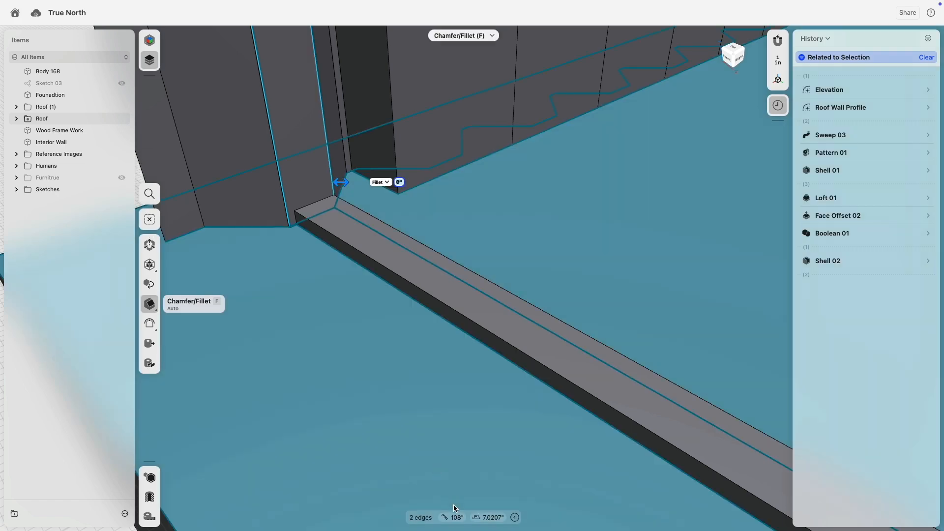
scroll(310, 290, down, 5)
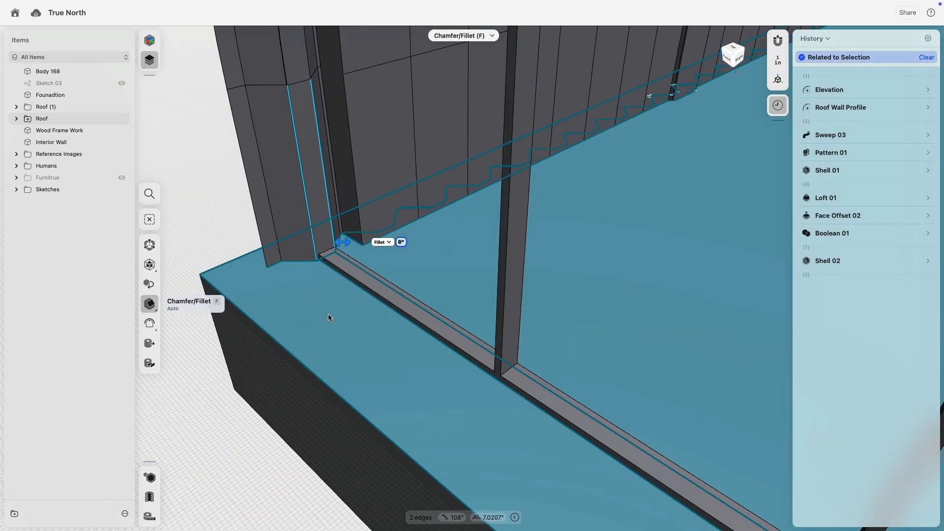
scroll(329, 316, down, 4)
key(Escape)
right_drag(284, 333, 329, 320)
scroll(289, 282, up, 3)
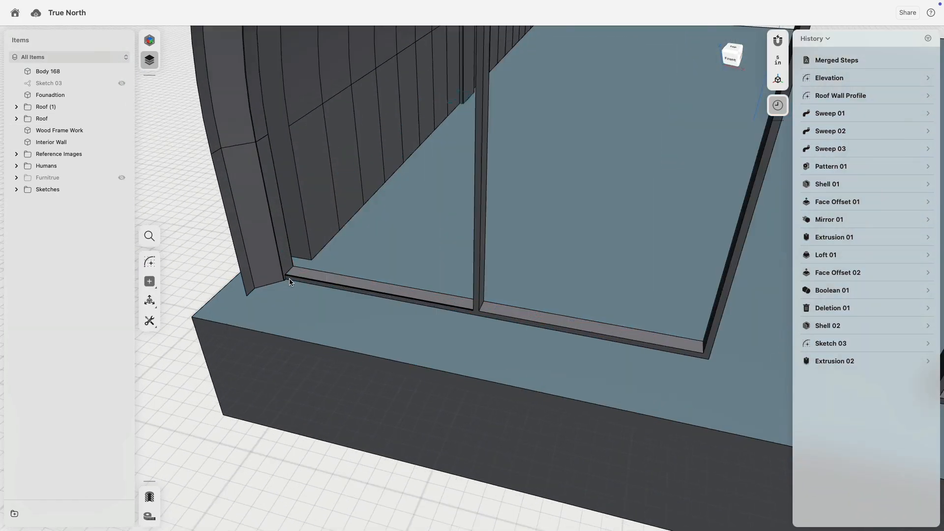
- Inspect how the extruded sill and framing meet the arched roof at both front corners of the house
scroll(289, 282, up, 3)
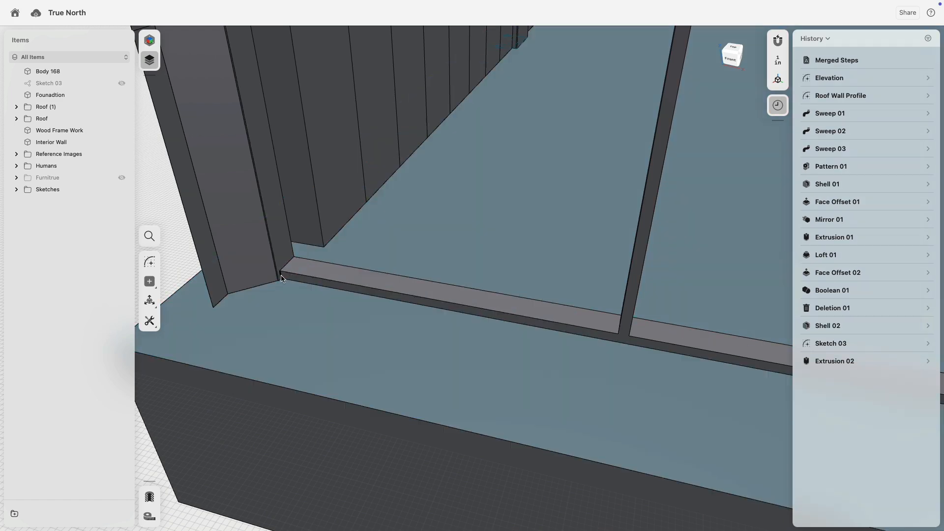
scroll(279, 281, up, 3)
scroll(278, 282, up, 2)
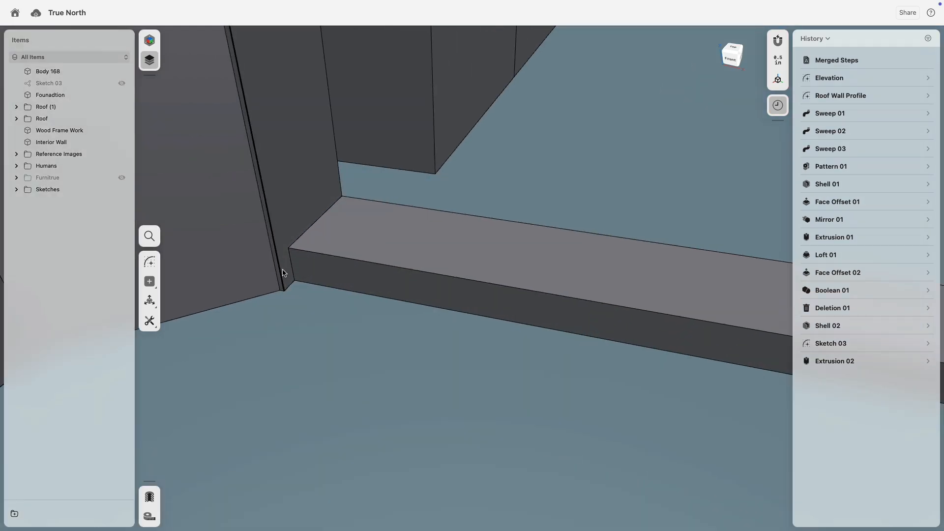
scroll(293, 263, down, 10)
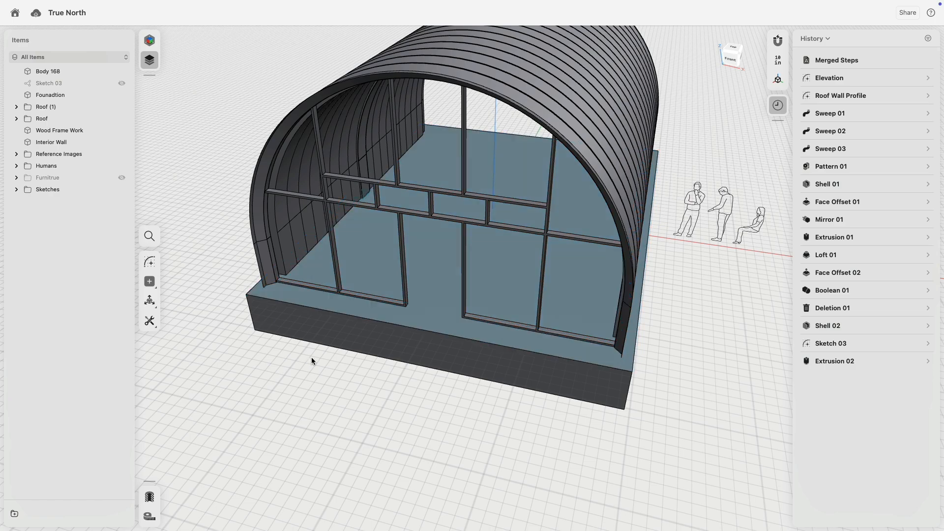
right_drag(311, 358, 373, 346)
scroll(495, 249, up, 5)
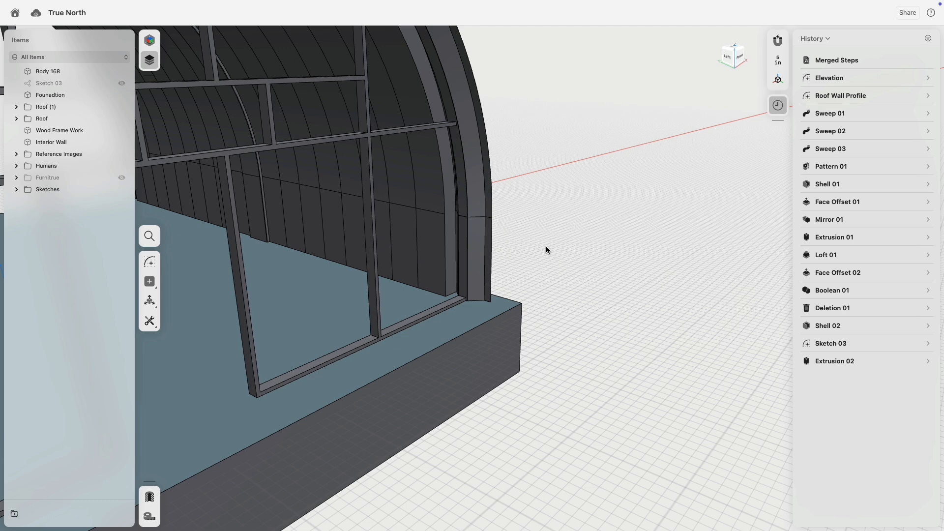
scroll(547, 250, up, 5)
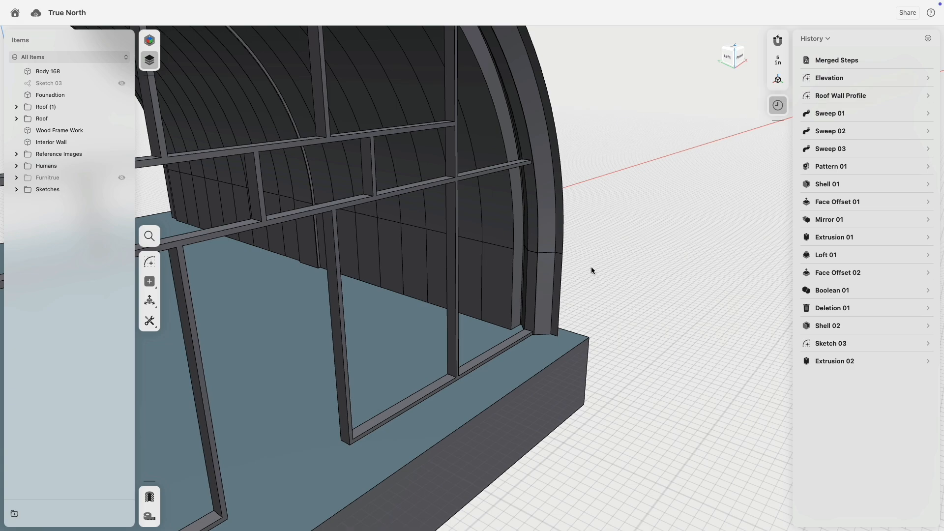
scroll(591, 267, down, 4)
right_drag(592, 267, 646, 186)
- Compare the modelled front framing with the reference photo of arched buildings under construction
middle_drag(646, 186, 607, 362)
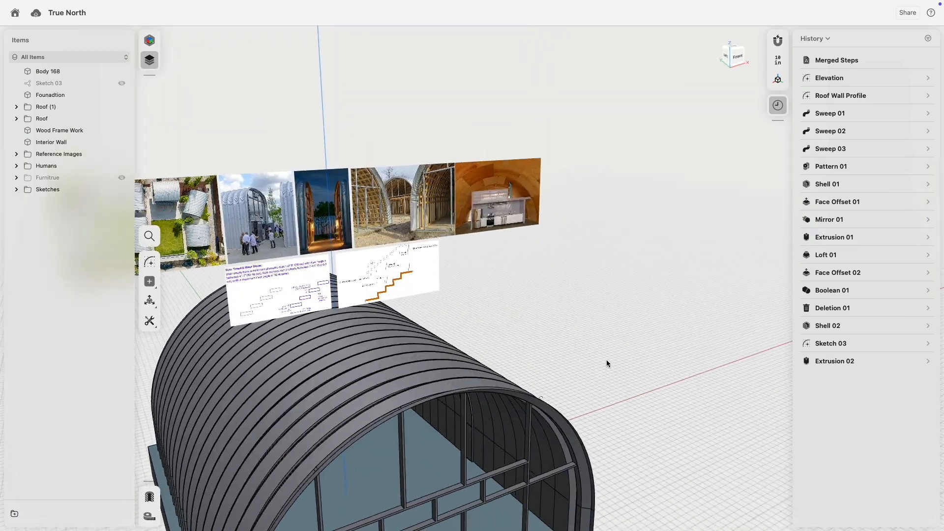
scroll(281, 275, up, 4)
middle_drag(459, 171, 383, 257)
scroll(383, 257, up, 4)
scroll(383, 256, up, 3)
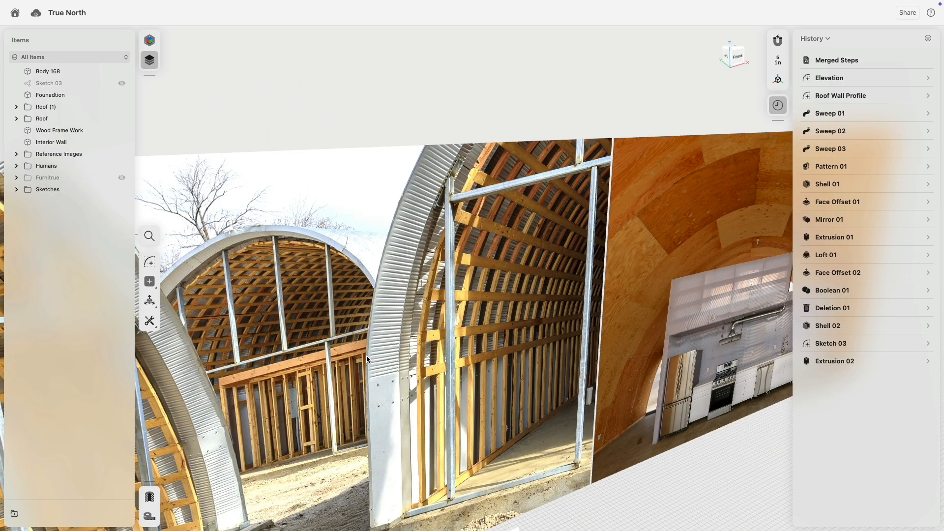
scroll(367, 360, down, 5)
middle_drag(366, 360, 368, 197)
middle_drag(428, 482, 438, 232)
middle_drag(521, 438, 426, 272)
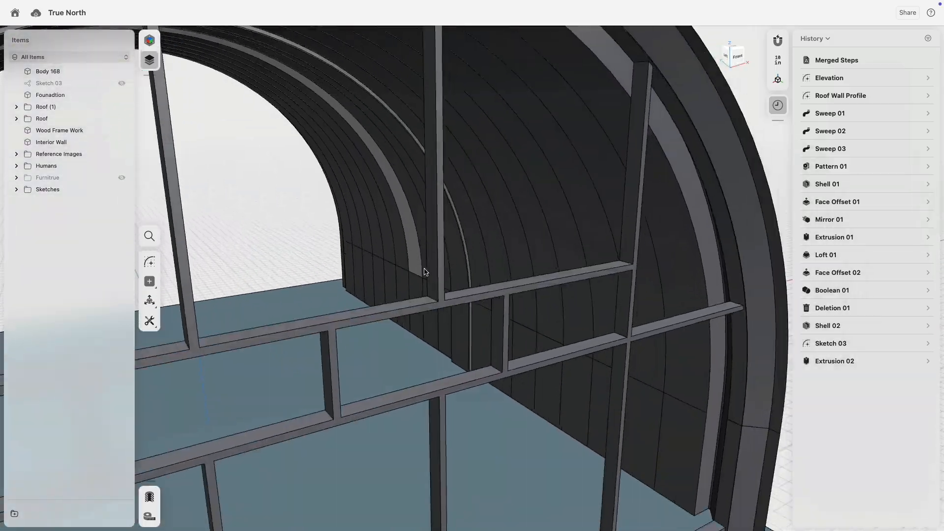
- Examine the reference photo of the finished glazed facade to check its window layout and the openings above the doors
scroll(425, 272, down, 6)
scroll(430, 115, up, 3)
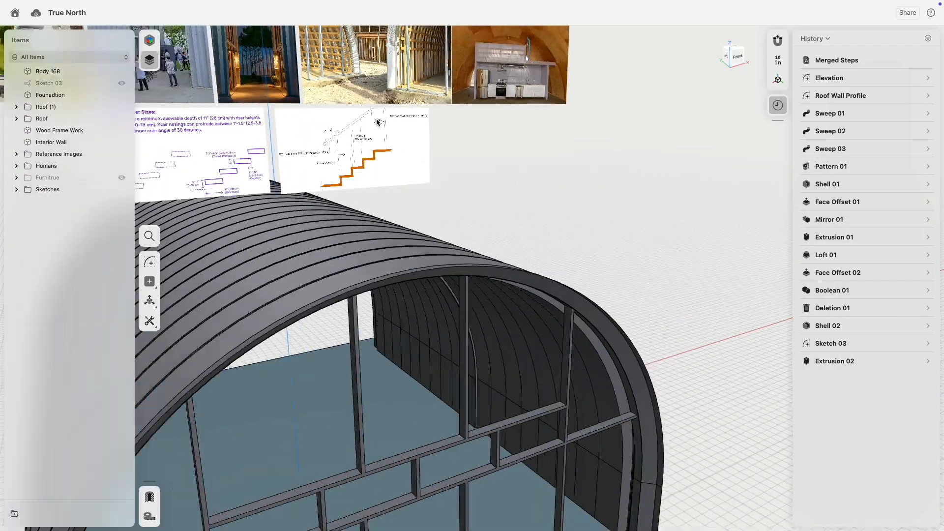
middle_drag(380, 123, 592, 253)
scroll(426, 236, up, 5)
scroll(425, 236, up, 3)
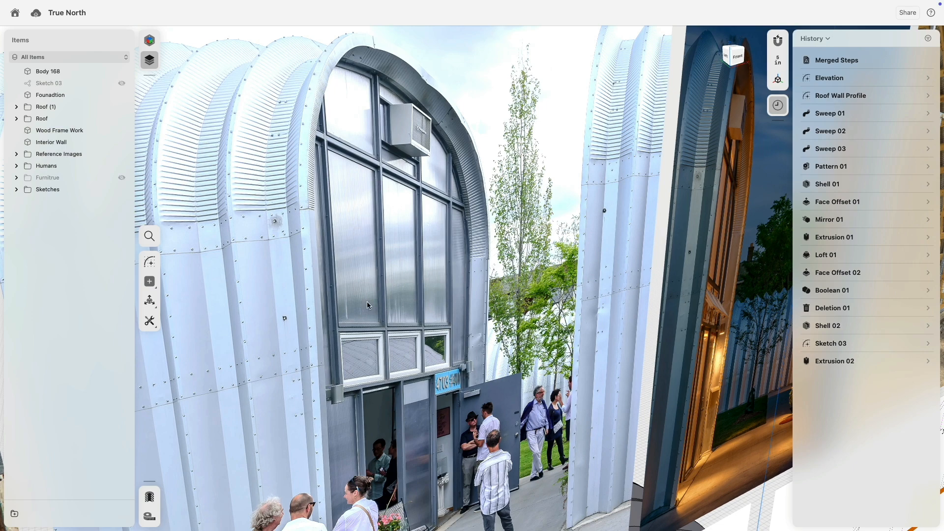
scroll(382, 344, down, 6)
middle_drag(400, 354, 372, 156)
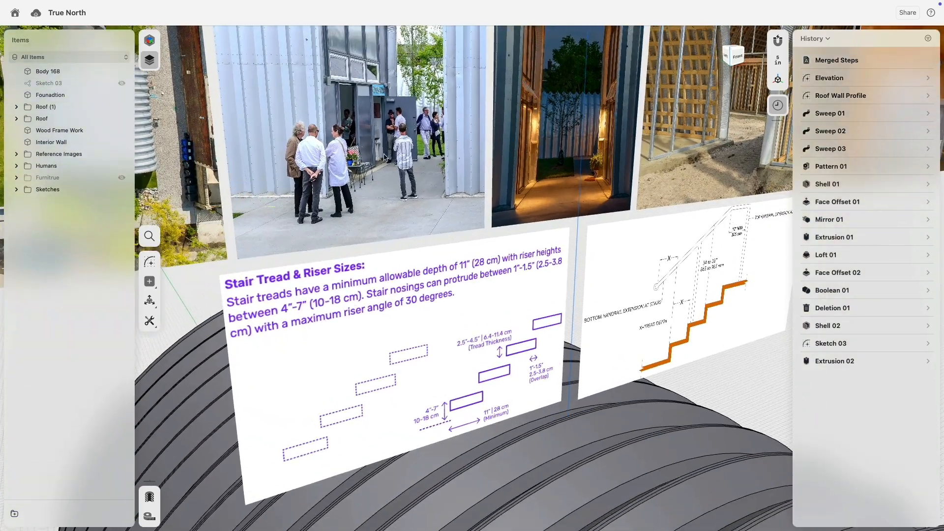
- Open the front wall framing sketch (Sketch 03) for editing and isolate it from the rest of the house
middle_drag(507, 443, 467, 256)
scroll(467, 256, down, 8)
middle_drag(464, 325, 354, 182)
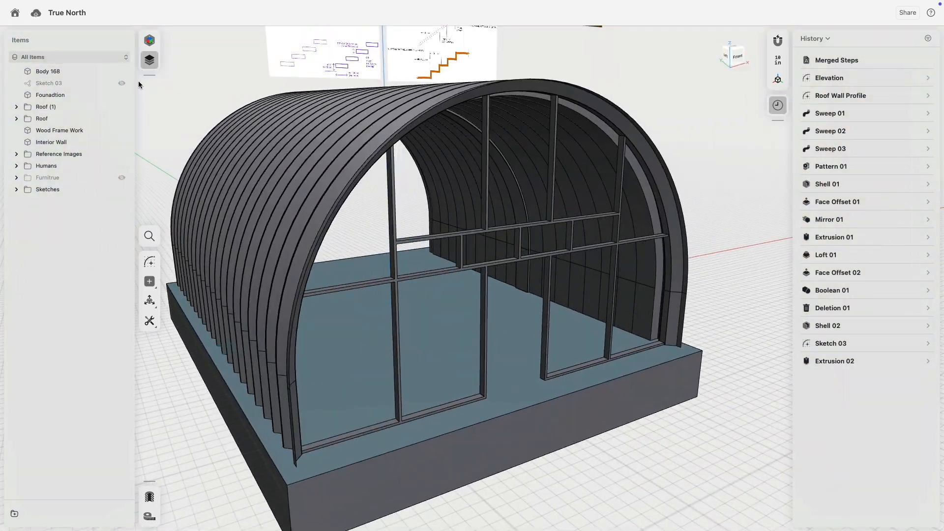
double_click(84, 83)
click(150, 477)
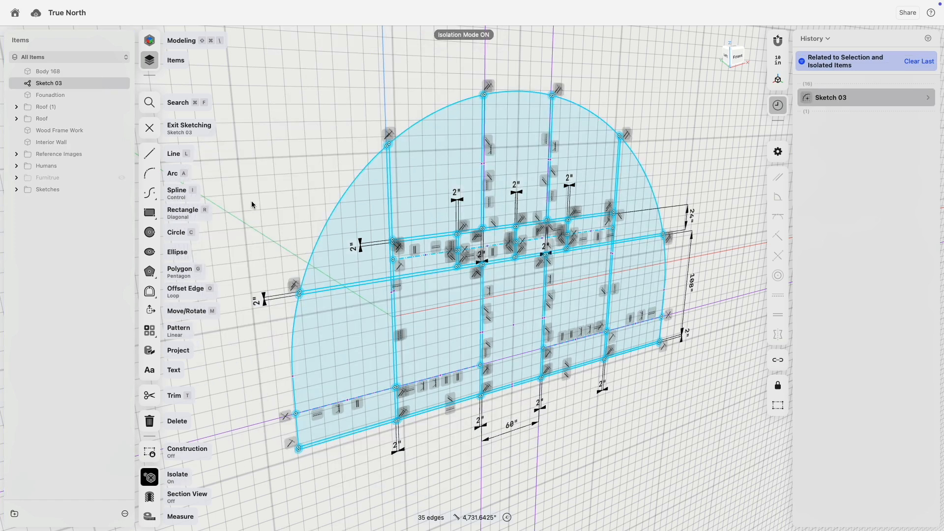
- Extrude all 14 regions between the framing lines of the sketch by -2 in as separate window and door panels
click(372, 382)
click(432, 338)
click(362, 252)
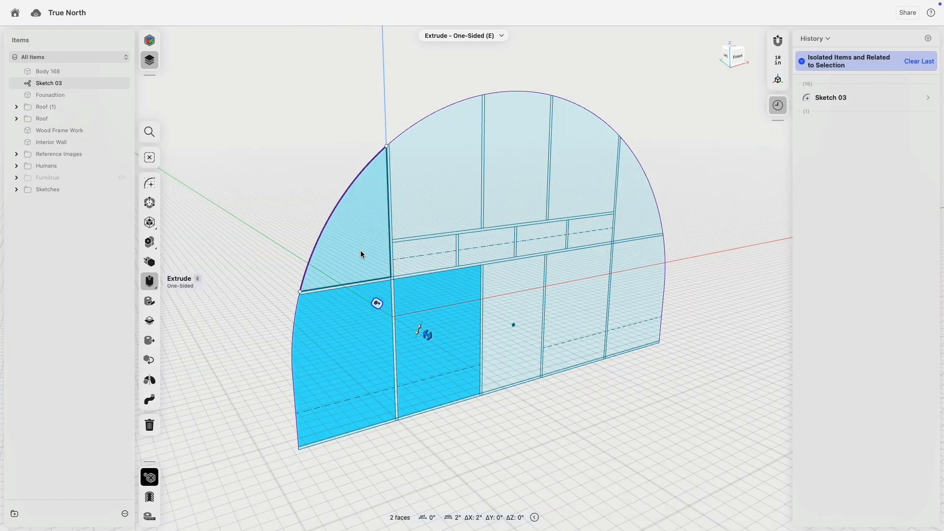
click(416, 251)
click(425, 199)
click(478, 242)
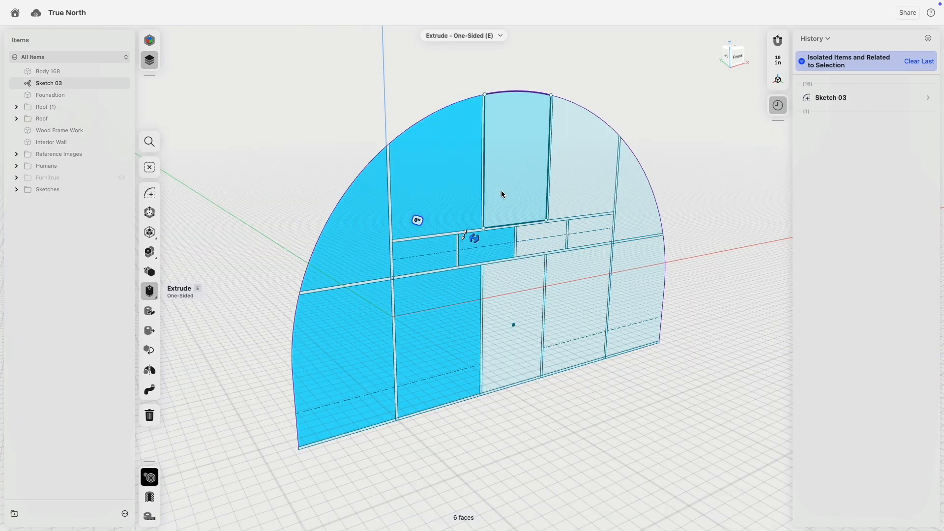
click(501, 192)
click(536, 235)
click(511, 320)
click(573, 301)
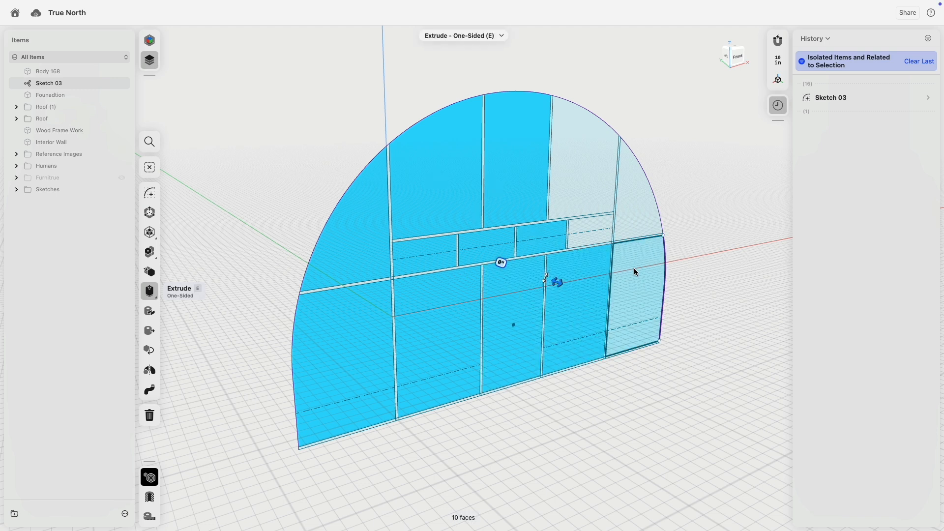
click(637, 276)
click(621, 206)
click(598, 224)
click(566, 164)
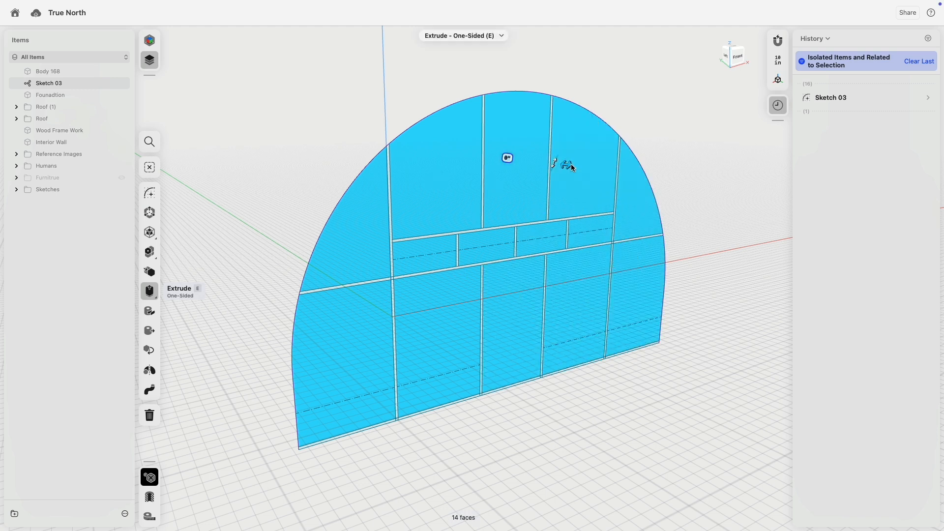
right_drag(589, 92, 621, 130)
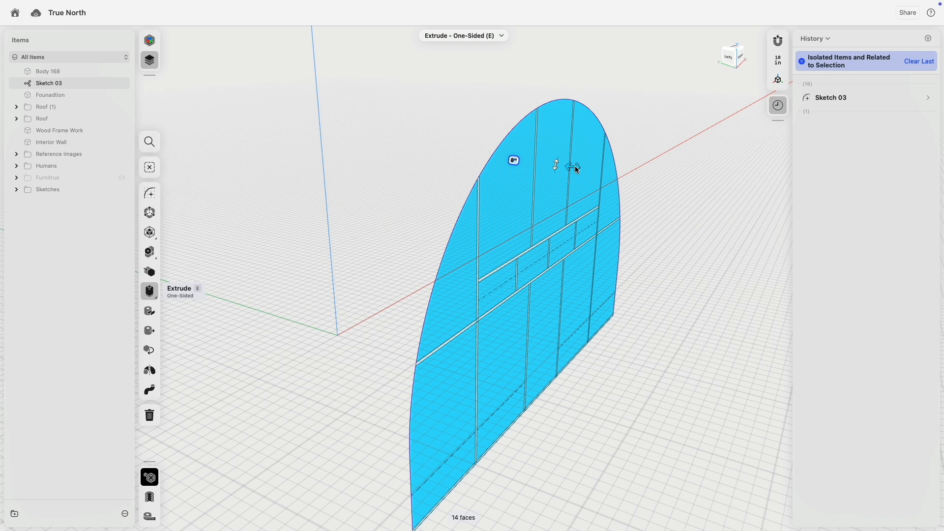
drag(582, 170, 585, 171)
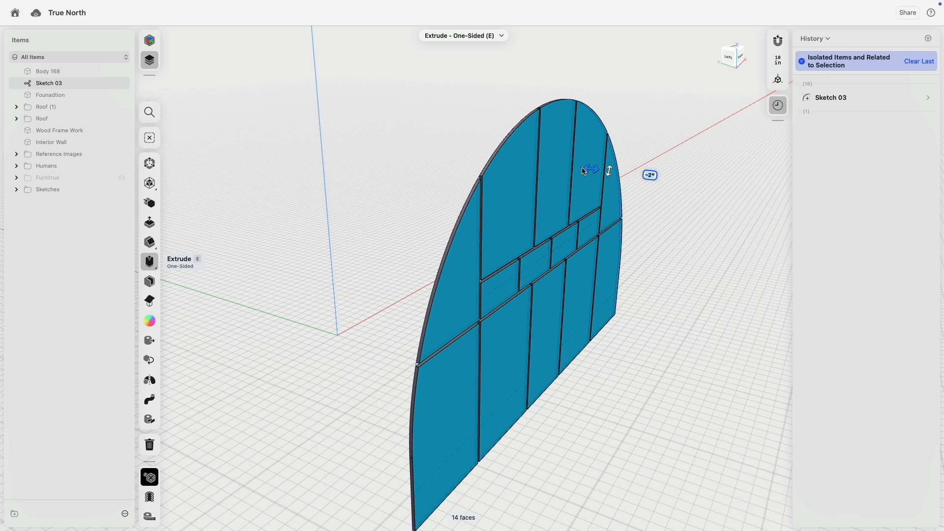
key(Return)
click(394, 193)
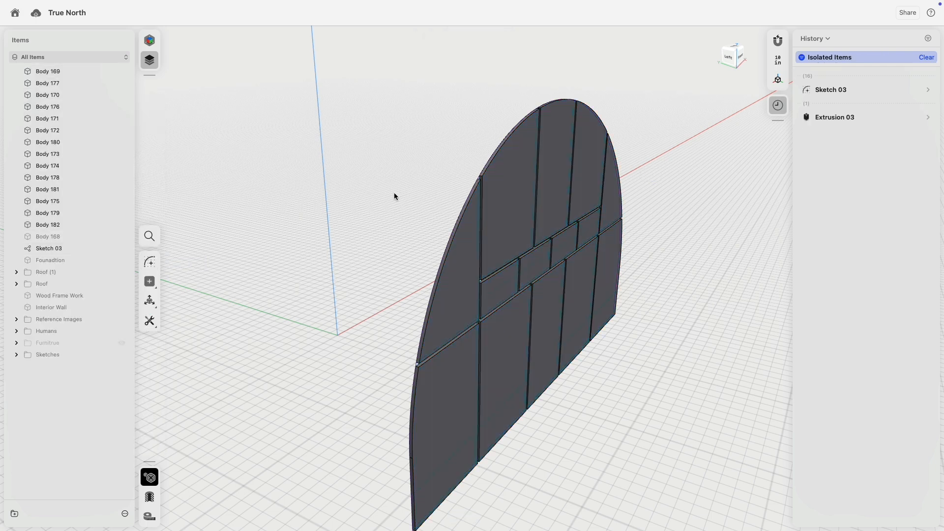
click(458, 382)
click(459, 314)
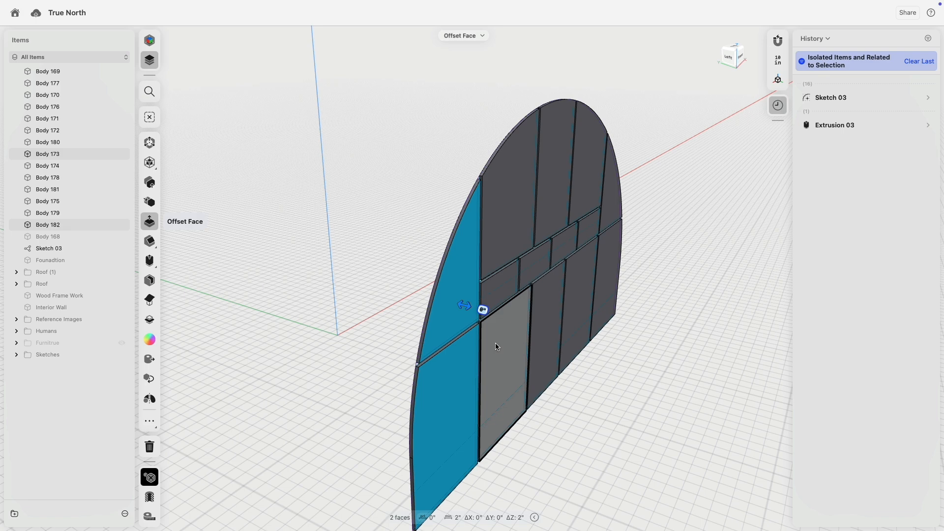
click(509, 320)
scroll(510, 320, right, 5)
click(506, 287)
click(519, 241)
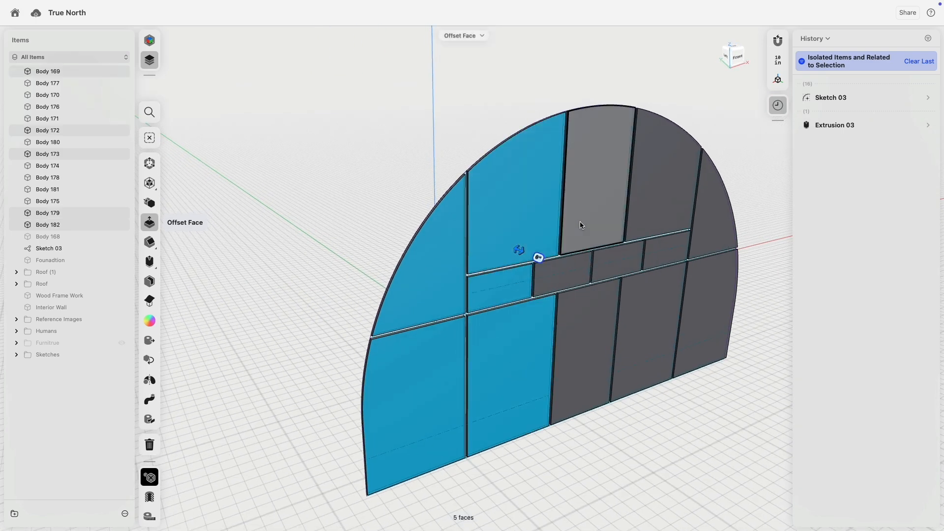
click(582, 226)
click(573, 278)
click(617, 263)
click(665, 252)
click(648, 315)
click(714, 305)
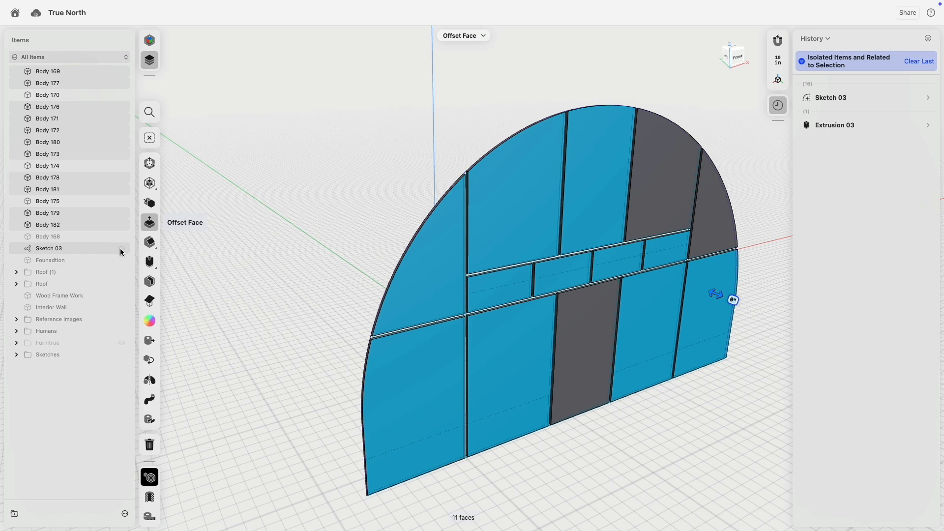
- End the sketch isolation and isolate the wall framing body together with the 14 extruded panels
click(178, 460)
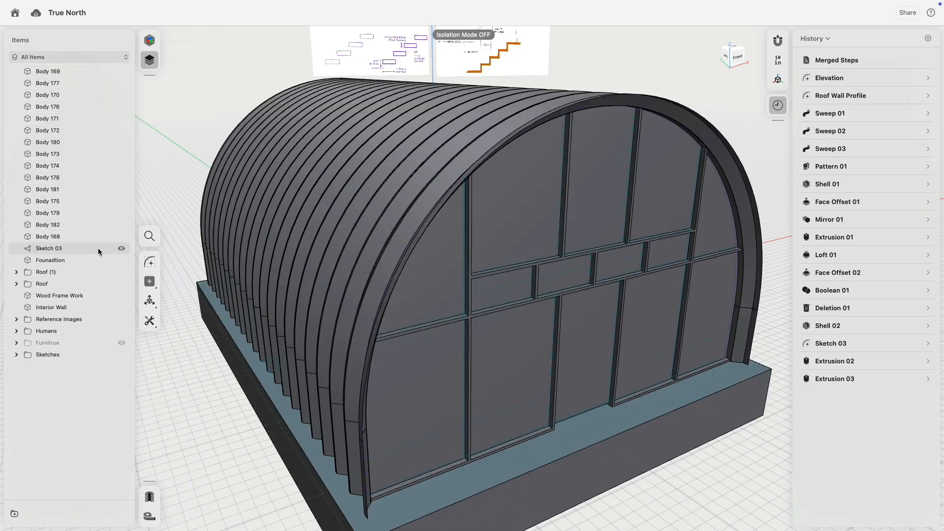
click(61, 237)
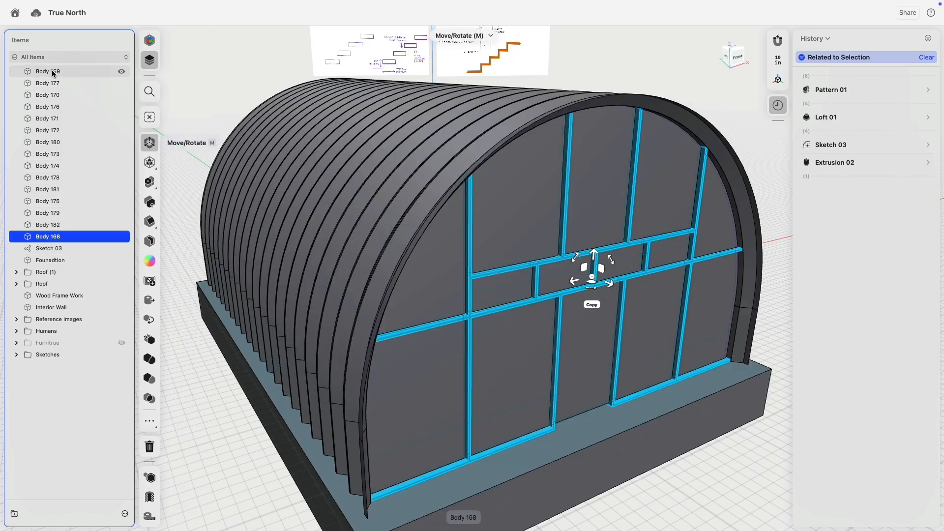
shift+click(51, 71)
click(150, 477)
click(243, 468)
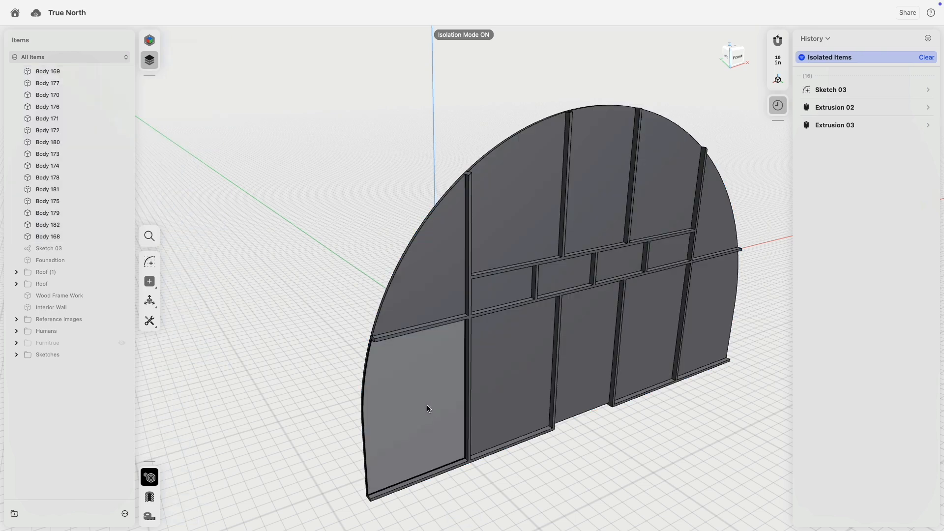
- Shell the 13 window panels through their front and back faces into open window frames, leaving out the door panel
click(428, 410)
click(531, 373)
click(649, 335)
click(708, 315)
click(723, 216)
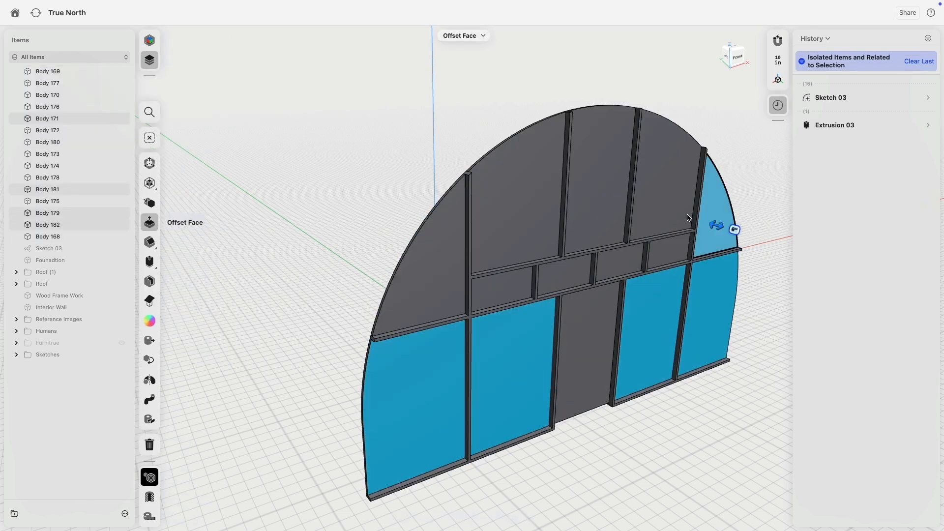
click(666, 177)
click(667, 249)
click(617, 264)
click(565, 276)
click(504, 289)
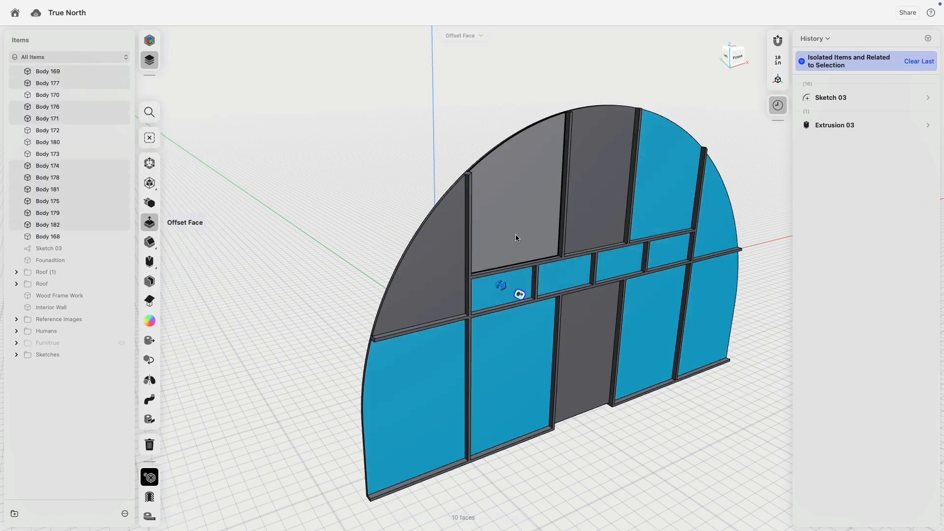
click(516, 207)
click(597, 224)
click(419, 288)
right_drag(320, 258, 423, 261)
click(371, 366)
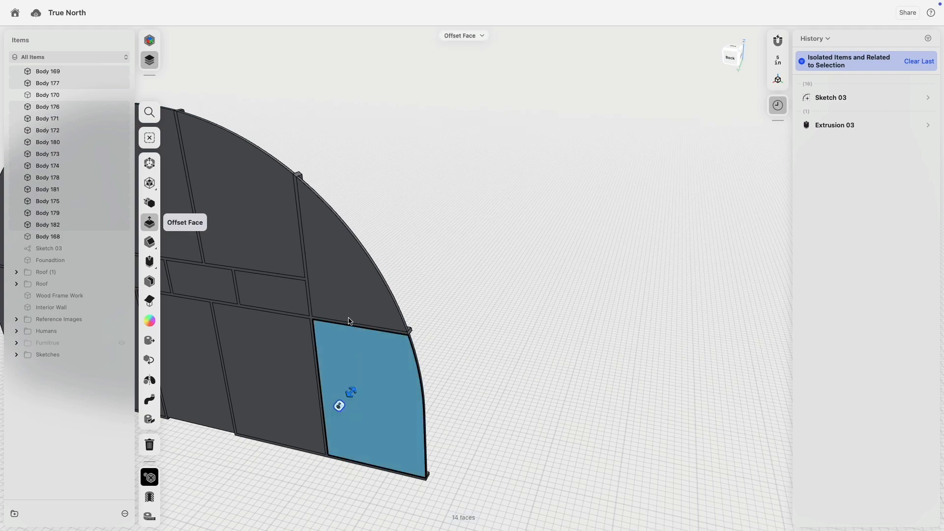
click(347, 290)
click(282, 365)
right_drag(302, 364, 495, 282)
click(495, 282)
click(449, 279)
click(362, 285)
click(265, 291)
click(274, 373)
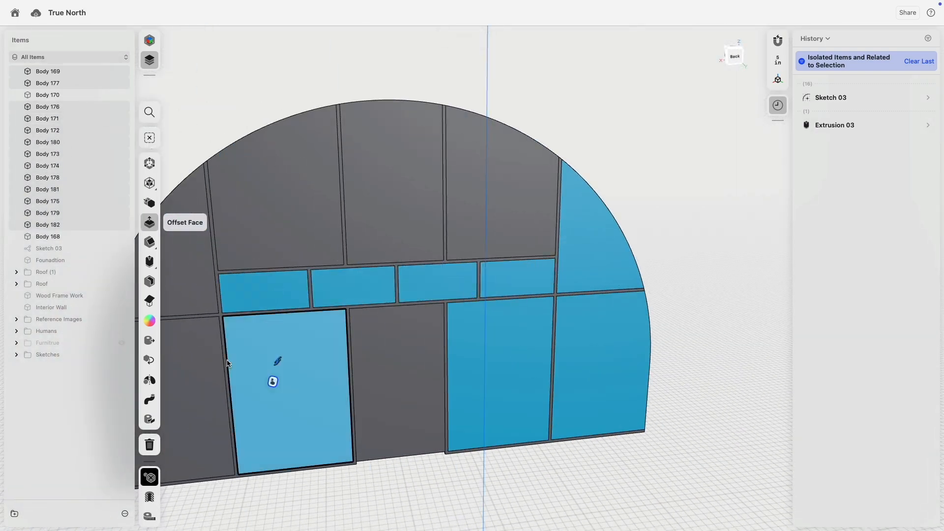
click(194, 377)
click(196, 289)
click(265, 257)
click(391, 233)
click(491, 237)
scroll(377, 282, down, 3)
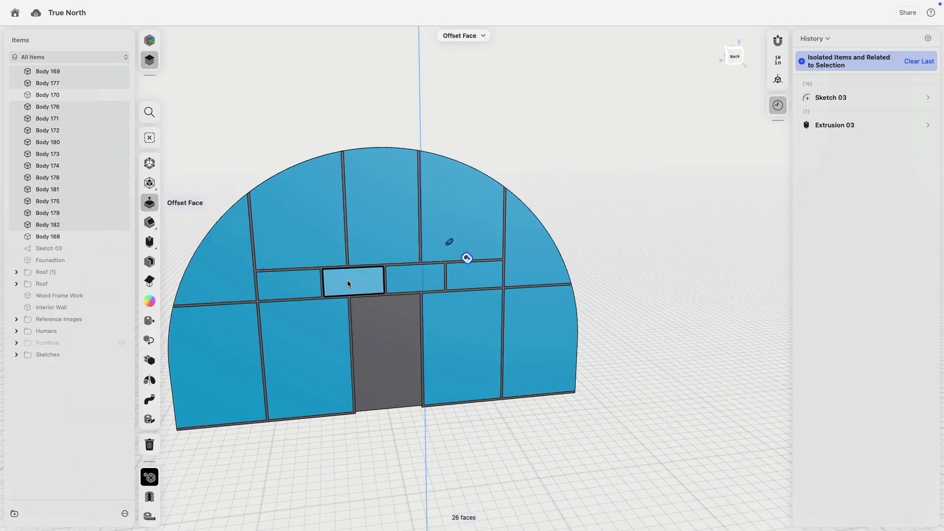
right_drag(347, 280, 383, 291)
click(153, 265)
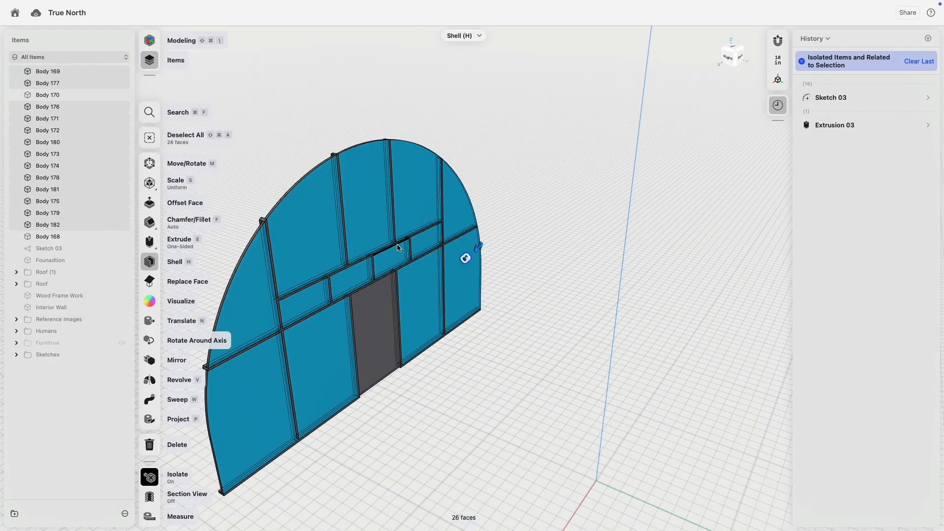
scroll(404, 244, up, 6)
right_drag(547, 250, 538, 249)
scroll(538, 249, up, 5)
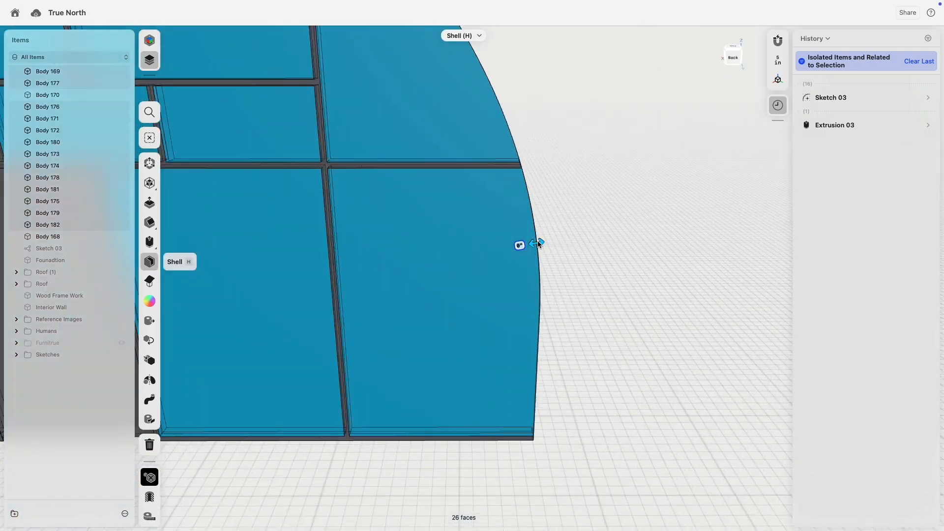
drag(538, 246, 530, 247)
click(450, 264)
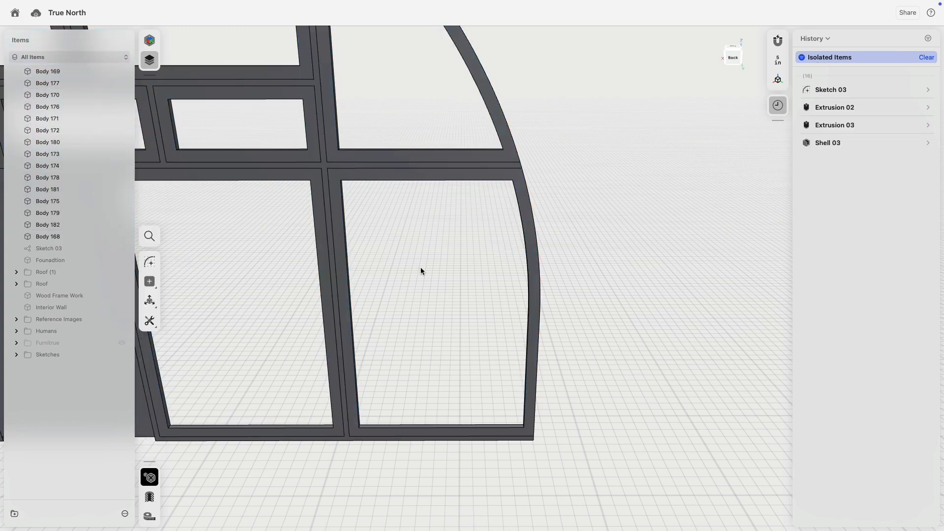
- Replace the door panel's bottom face with the bottom face of the adjoining sill so both sit flush
scroll(362, 270, down, 5)
middle_drag(313, 270, 606, 296)
right_drag(418, 288, 227, 351)
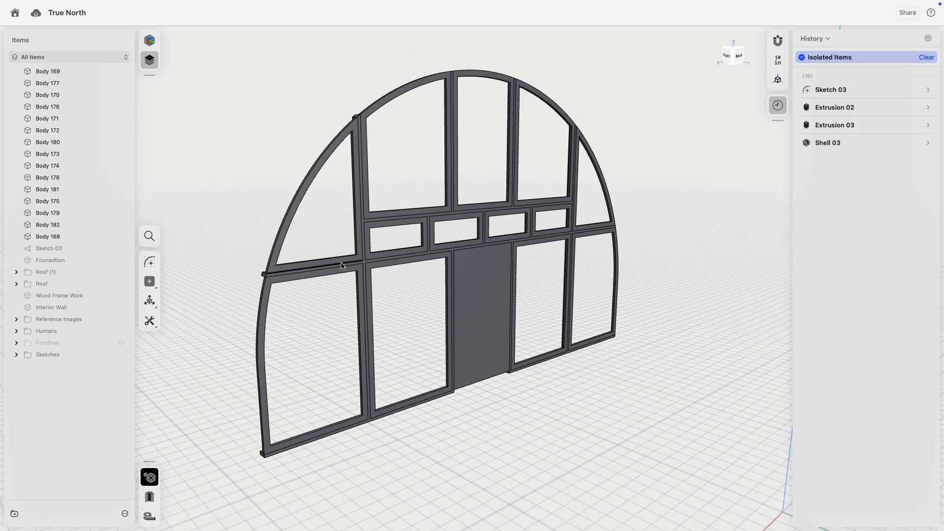
right_drag(343, 265, 296, 311)
click(421, 453)
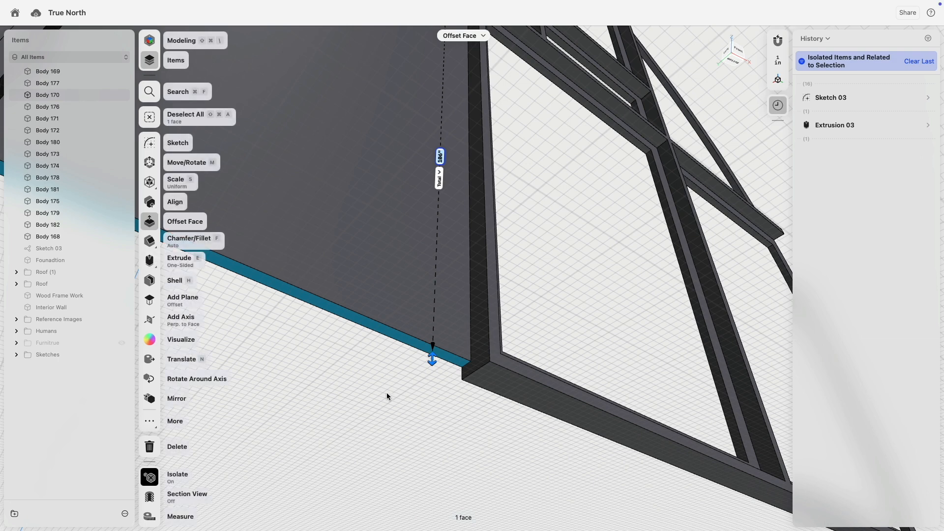
click(477, 393)
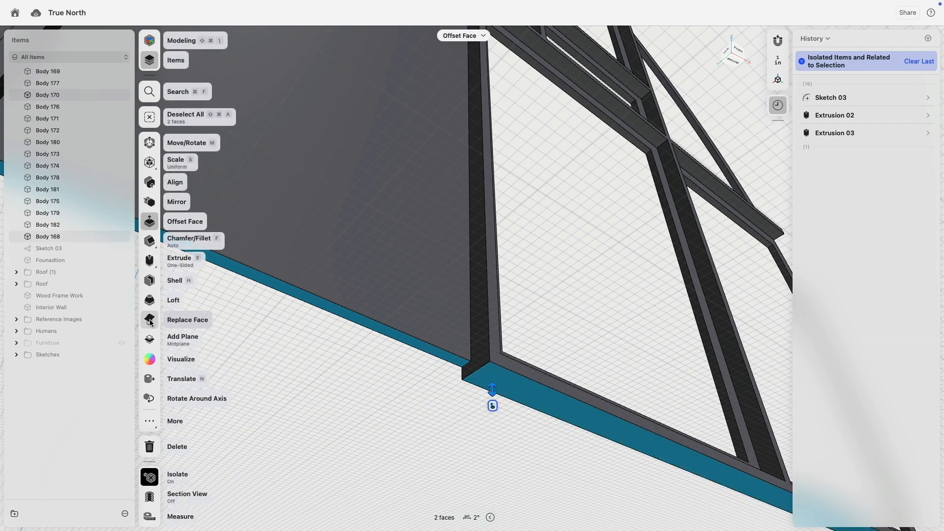
click(151, 321)
click(150, 253)
scroll(324, 392, down, 5)
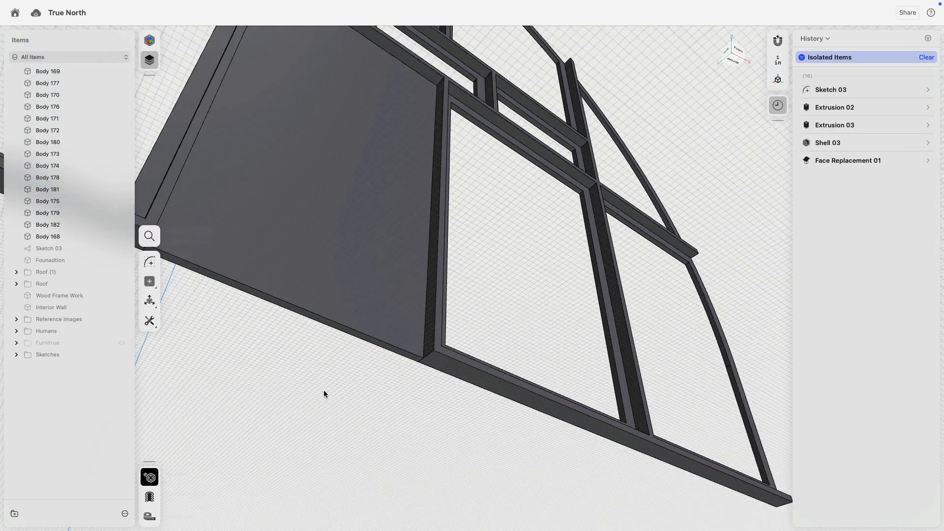
- End the isolation of the wall bodies, then open and isolate the framing sketch (Sketch 03)
mouse_move(324, 392)
right_down()
mouse_move(318, 383)
mouse_move(323, 396)
right_up()
scroll(322, 396, down, 8)
middle_drag(323, 395, 415, 325)
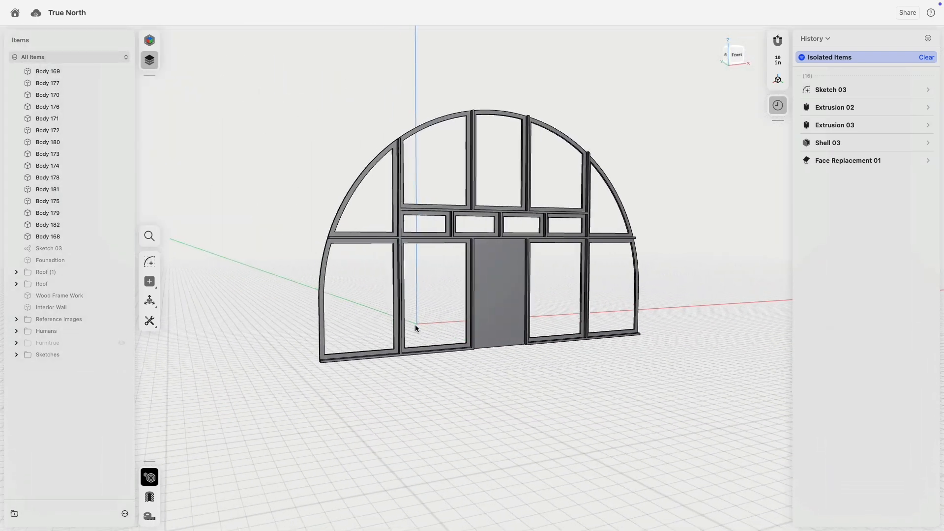
mouse_move(415, 325)
right_down()
mouse_move(385, 329)
mouse_move(391, 298)
mouse_move(390, 326)
mouse_move(365, 336)
mouse_move(405, 339)
right_up()
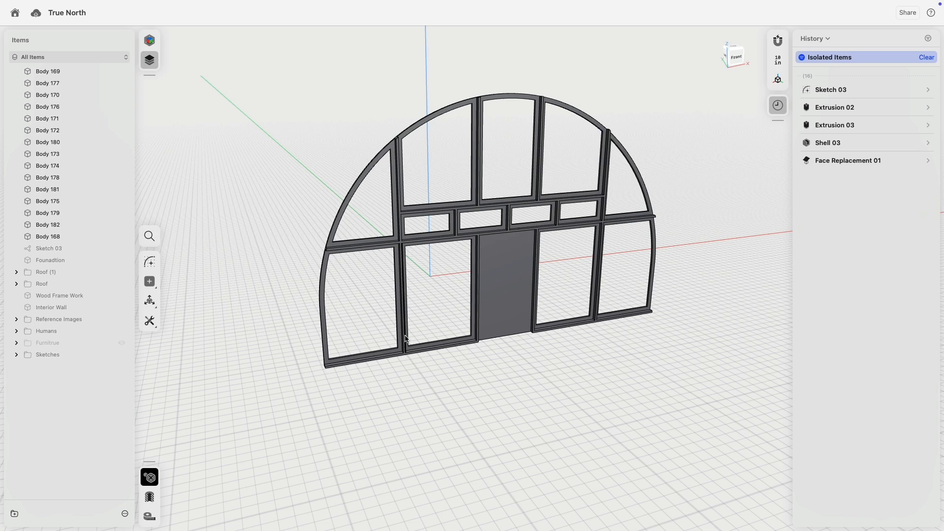
click(150, 476)
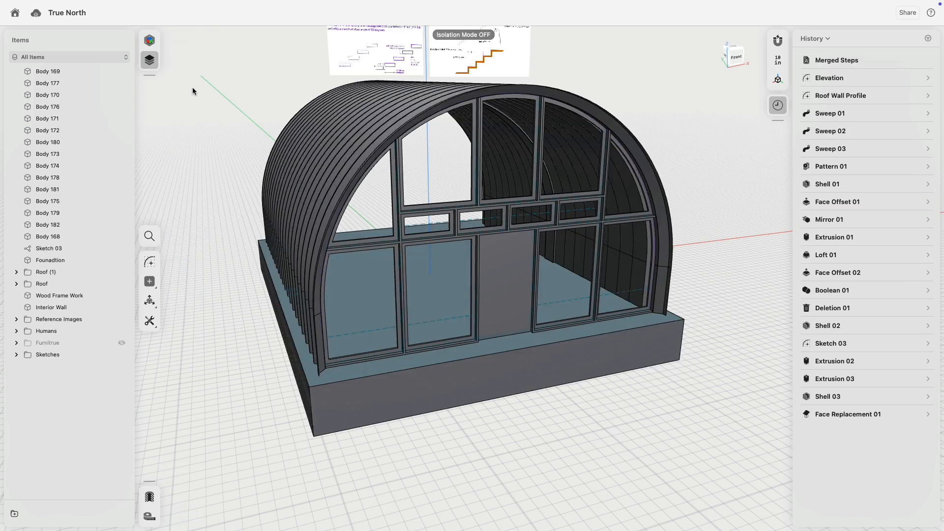
double_click(63, 248)
click(149, 475)
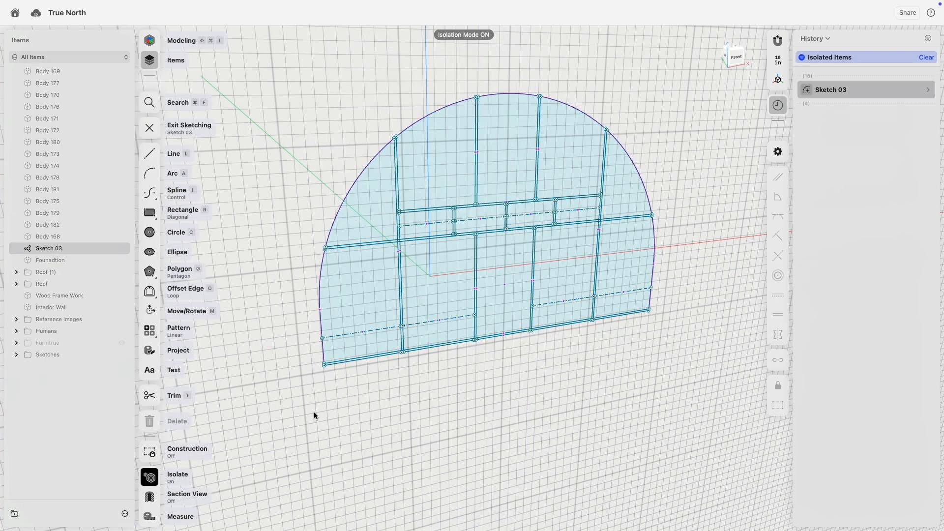
- Extrude the 13 window profiles of the framing sketch by -4 inches as new bodies, leaving out the door profile
click(367, 296)
click(430, 289)
click(374, 225)
click(430, 182)
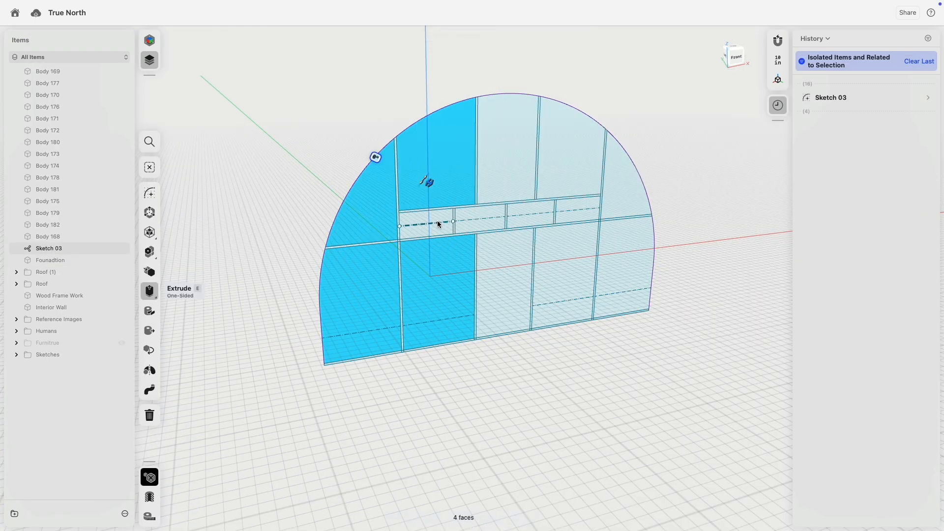
click(441, 222)
click(480, 216)
click(506, 185)
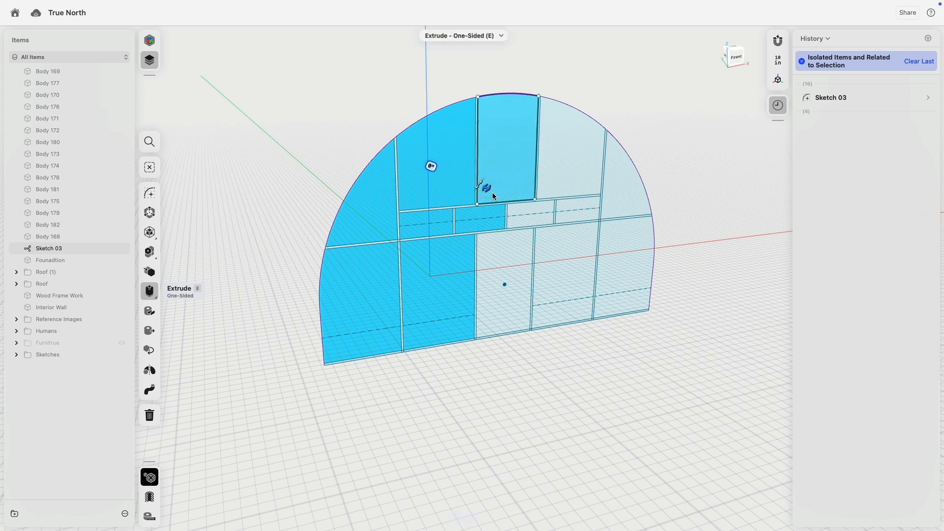
click(521, 212)
click(562, 172)
click(577, 206)
click(621, 191)
click(619, 239)
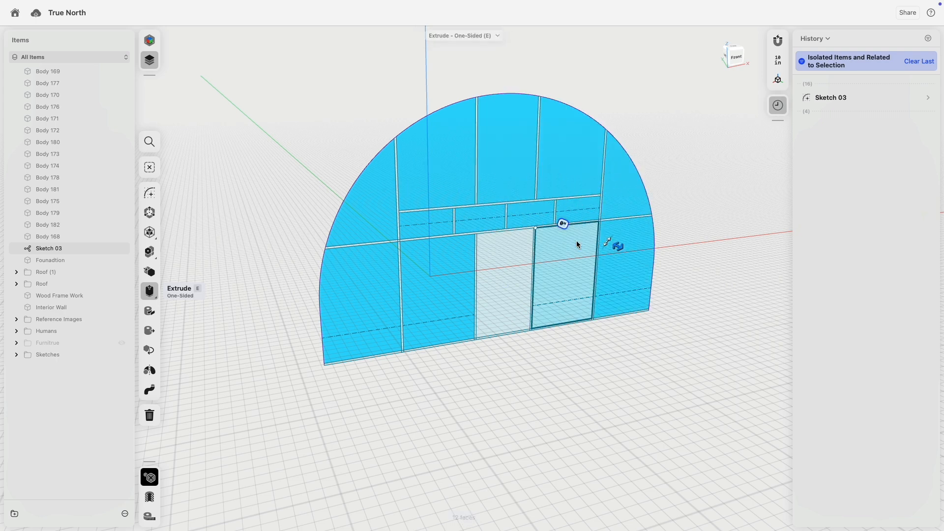
click(577, 244)
right_drag(217, 251, 211, 276)
scroll(422, 168, up, 5)
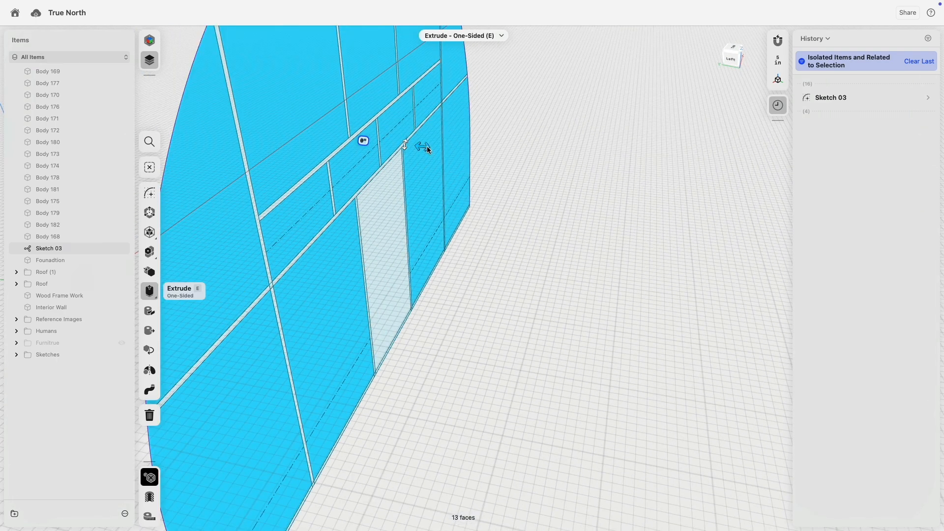
drag(427, 146, 438, 151)
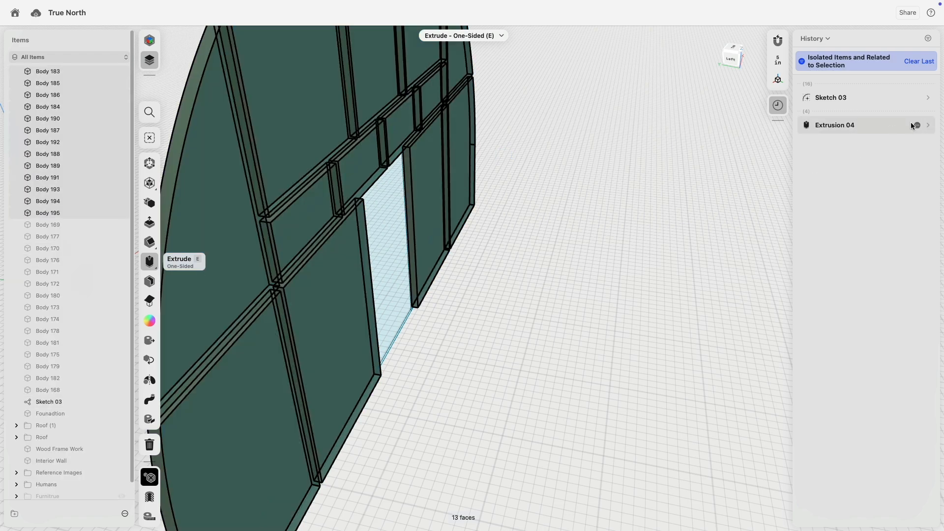
- Set the window infill extrusion's distance to 0.5 inches
click(928, 125)
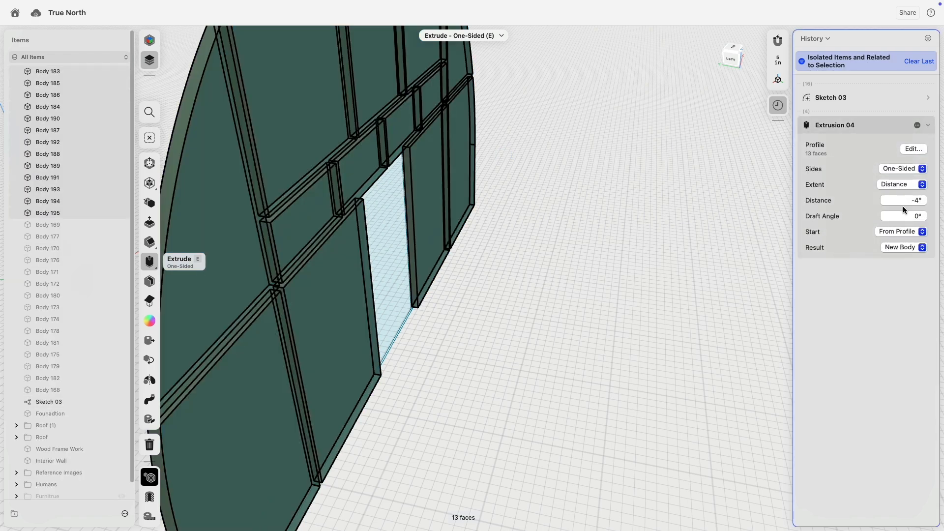
click(904, 200)
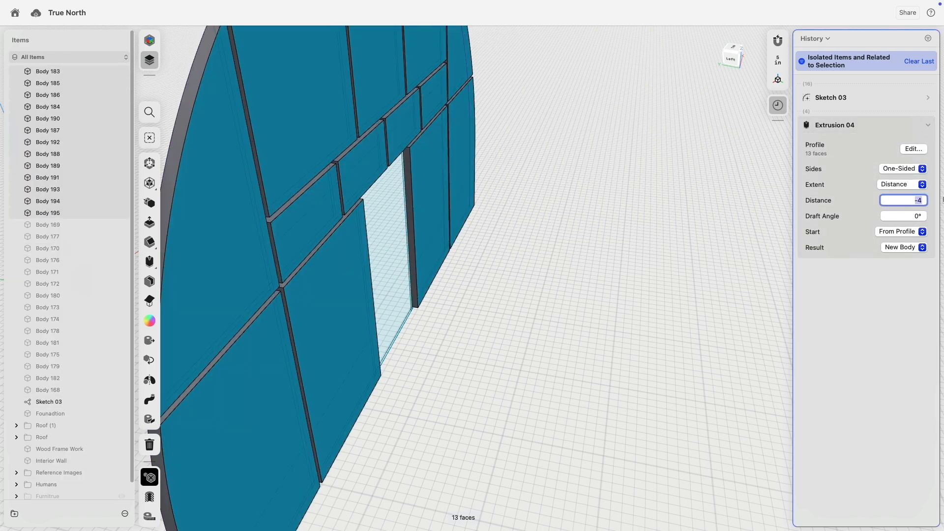
key(BackSpace)
key(Return)
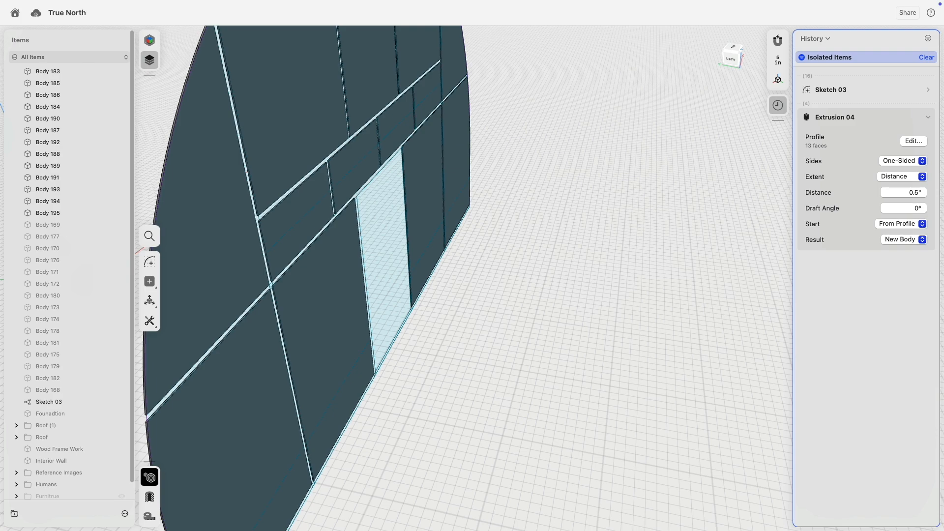
- Make the infill extrusion start from an offset instead of the profile, with a start offset of -0.75 inches
click(908, 225)
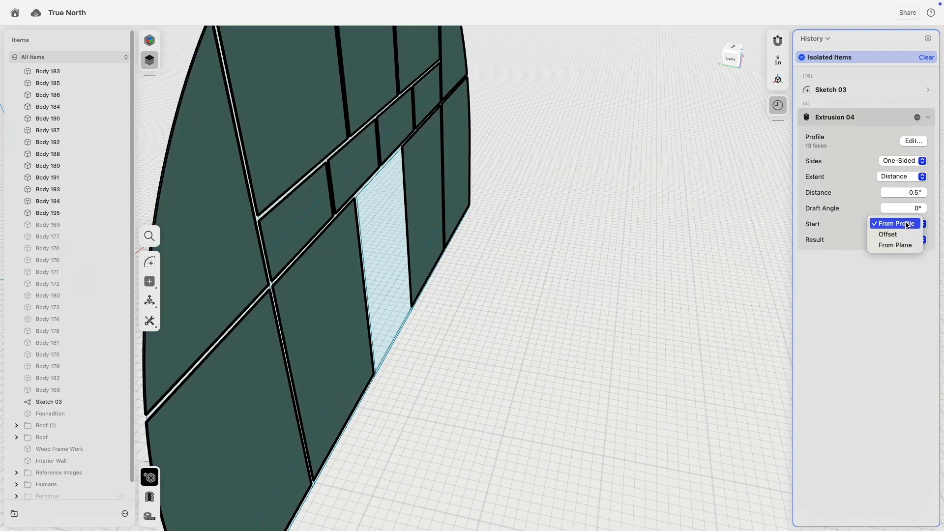
click(888, 235)
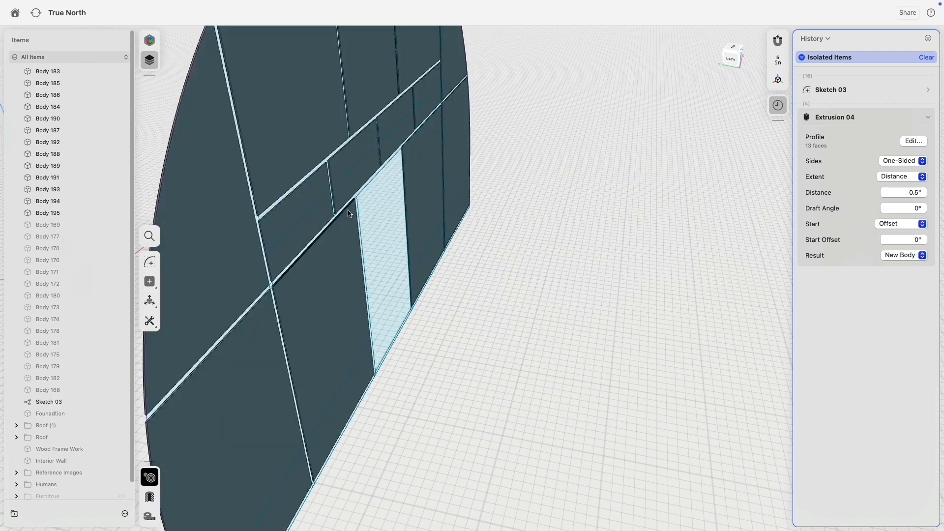
right_drag(348, 211, 400, 210)
click(902, 239)
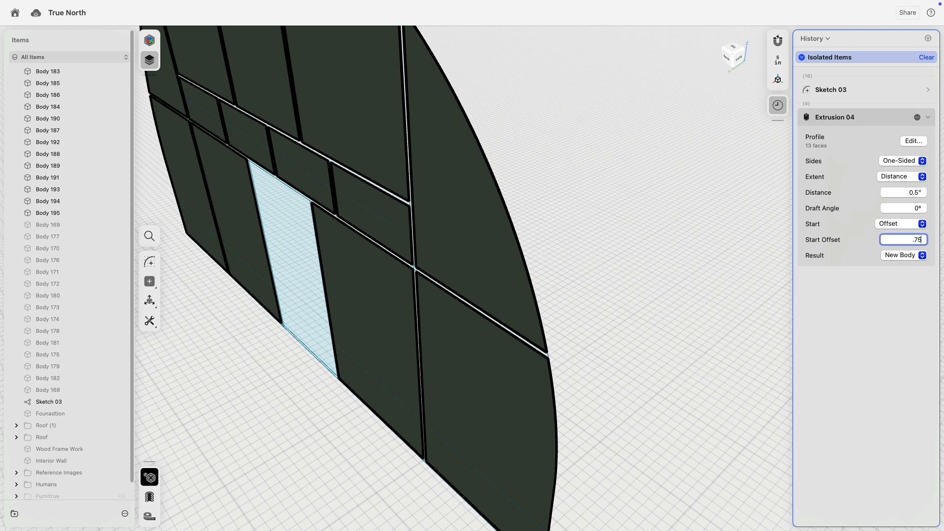
key(Return)
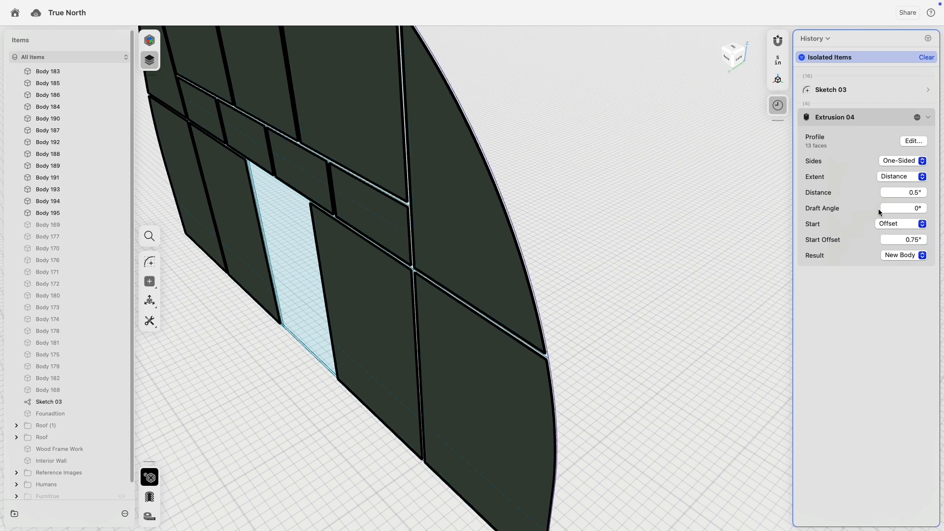
click(894, 239)
text(-.75)
key(Return)
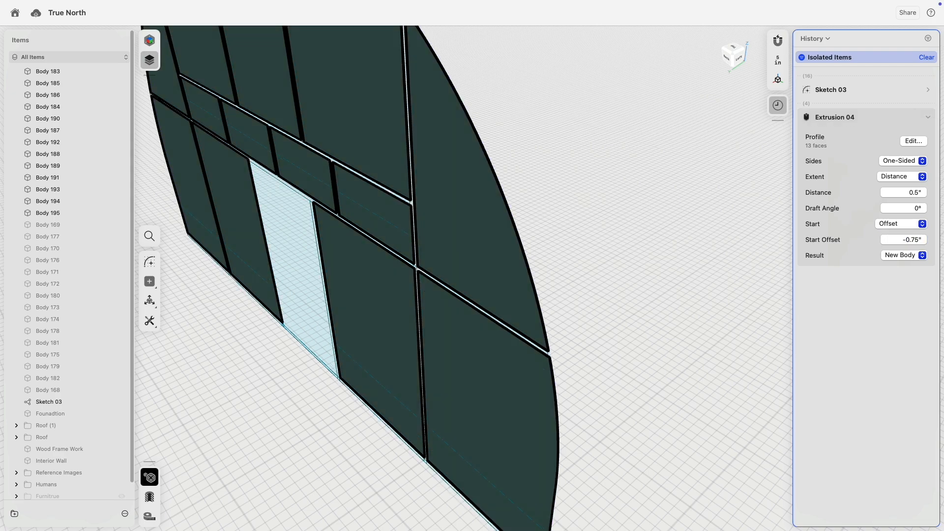
- End the current isolation and isolate one upper window frame together with its infill panel
right_drag(607, 203, 463, 365)
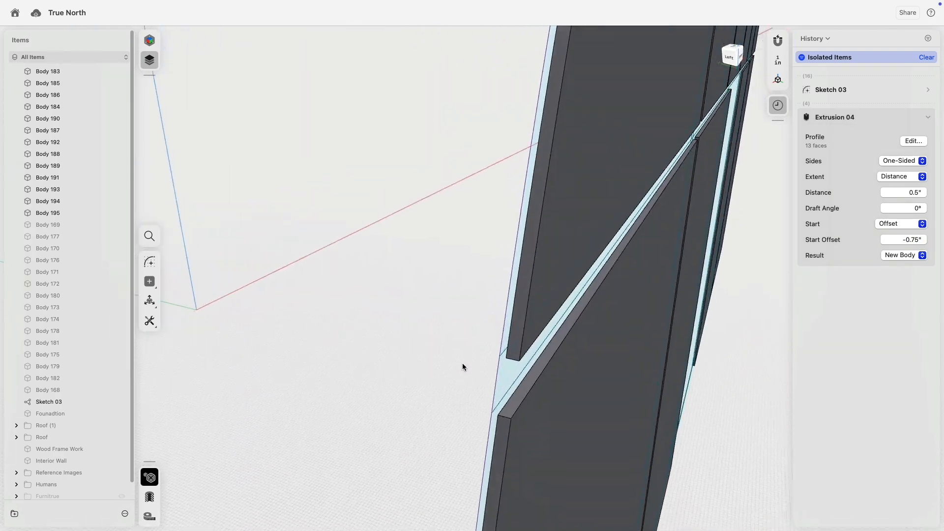
click(150, 476)
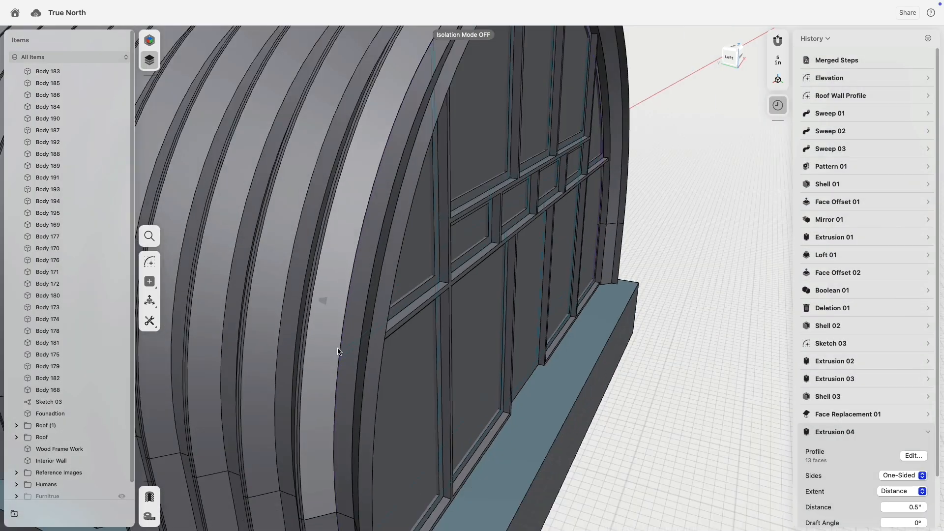
scroll(441, 279, up, 10)
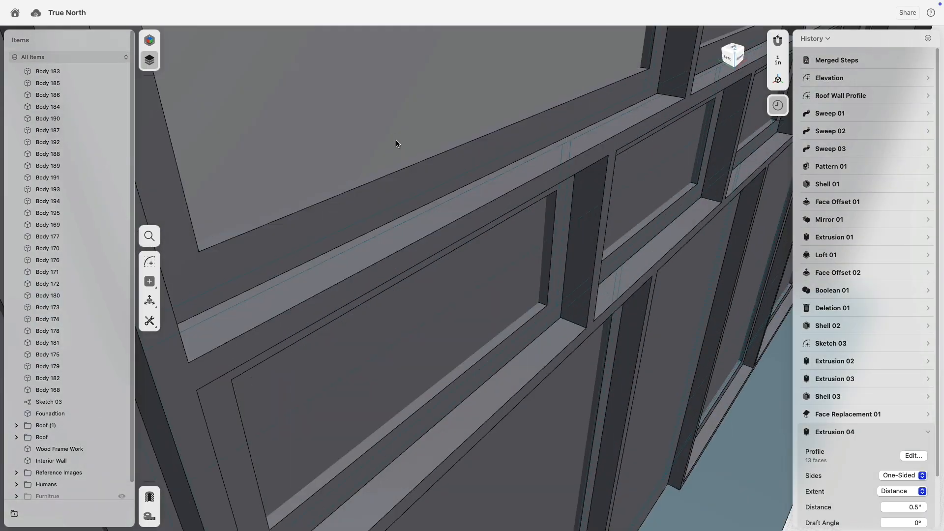
click(395, 144)
click(150, 476)
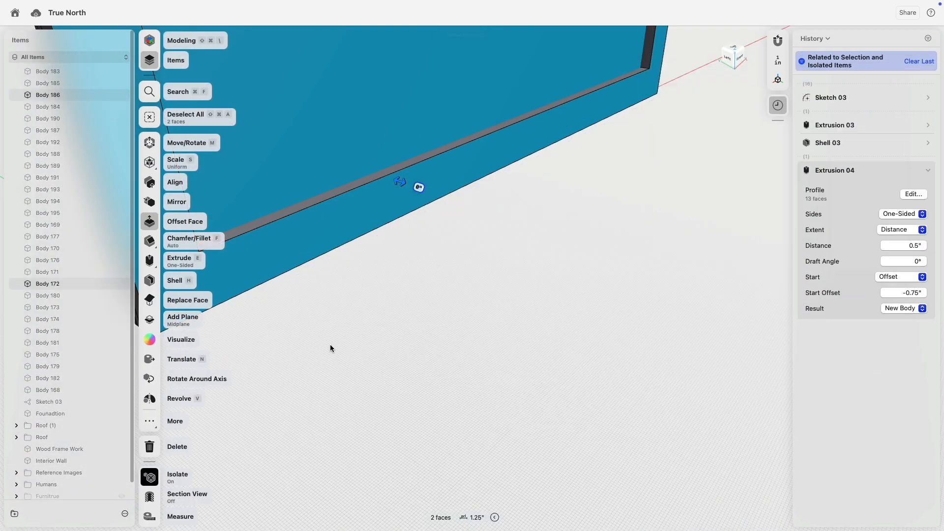
right_drag(372, 327, 350, 307)
click(406, 323)
middle_drag(420, 266, 419, 340)
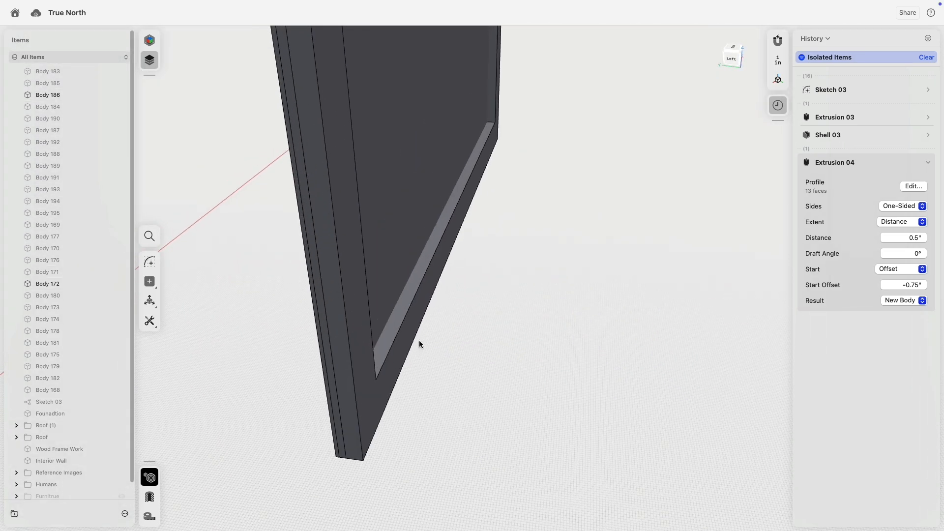
- Measure the isolated window frame's thickness along its short corner edge
scroll(419, 341, down, 5)
middle_drag(473, 237, 478, 301)
scroll(407, 243, up, 5)
click(414, 256)
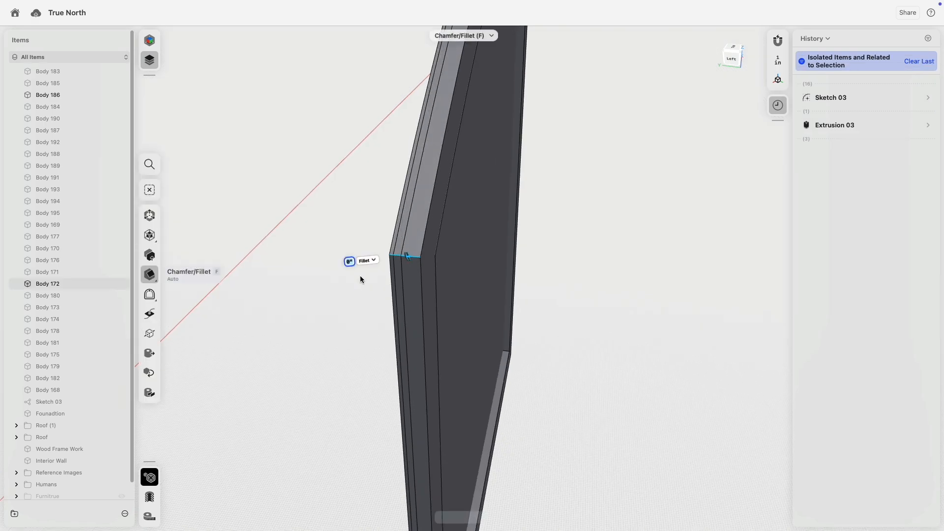
middle_drag(336, 313, 296, 262)
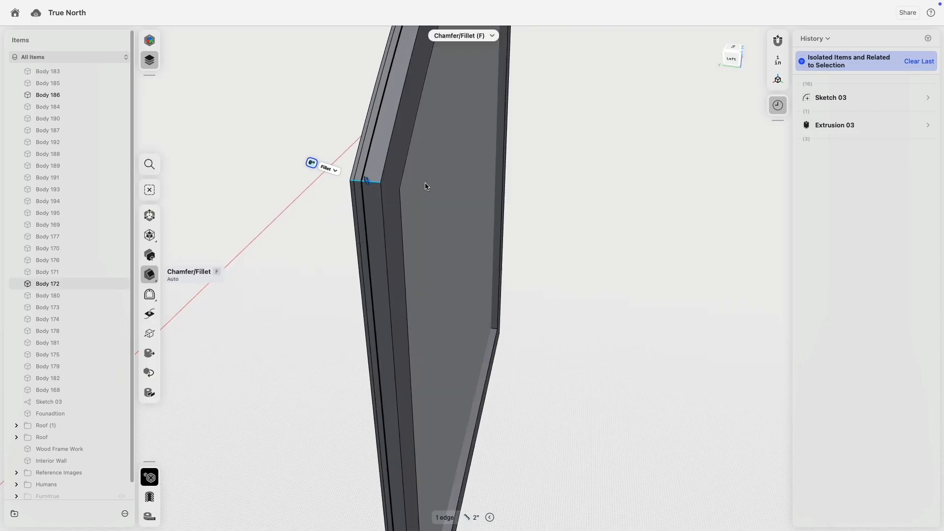
click(648, 240)
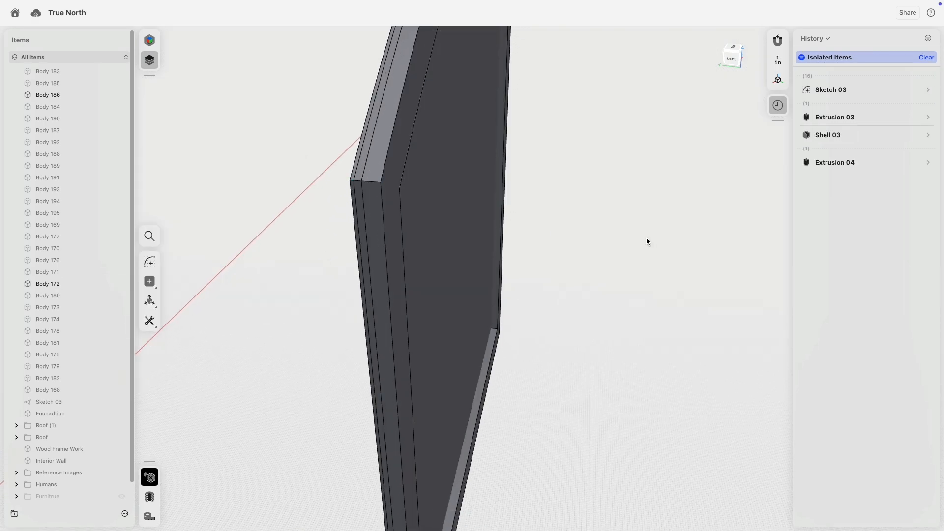
- Set the infill extrusion's start offset to -1.55 inches
click(929, 163)
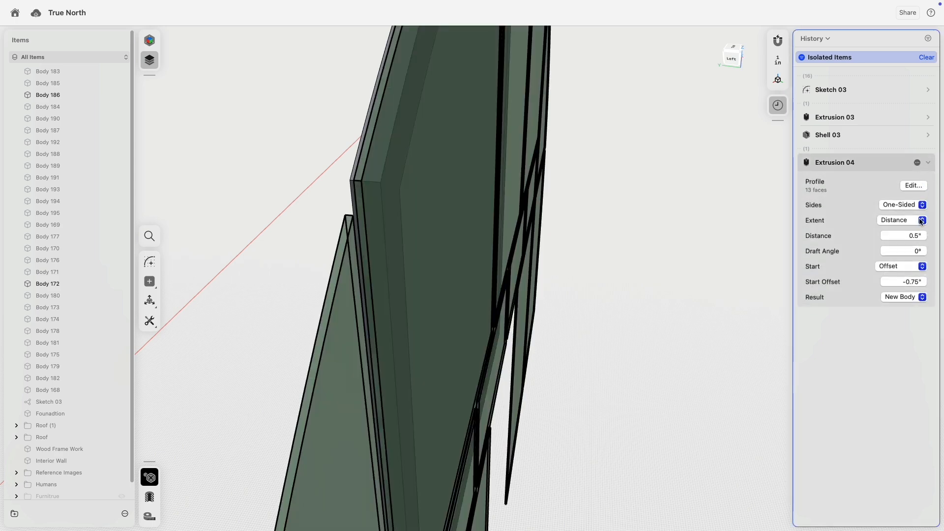
click(908, 286)
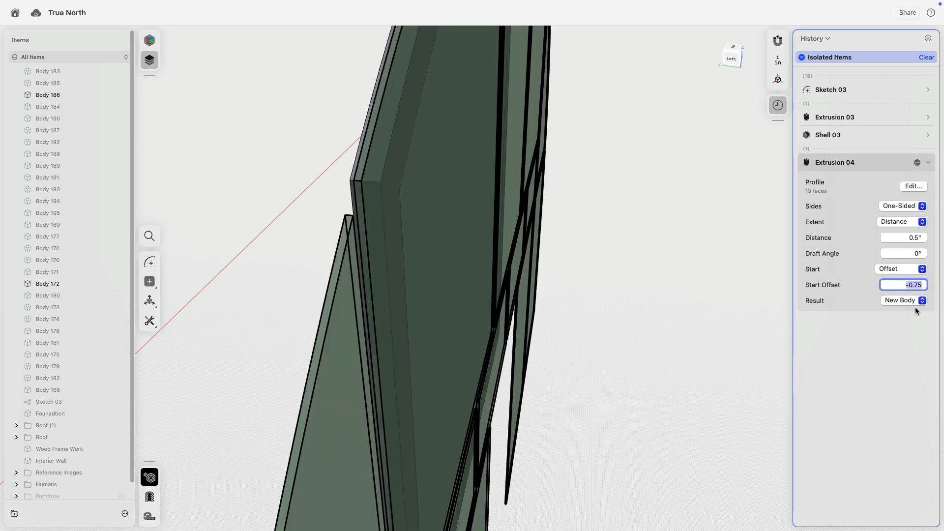
key(Left)
key(shift+Right)
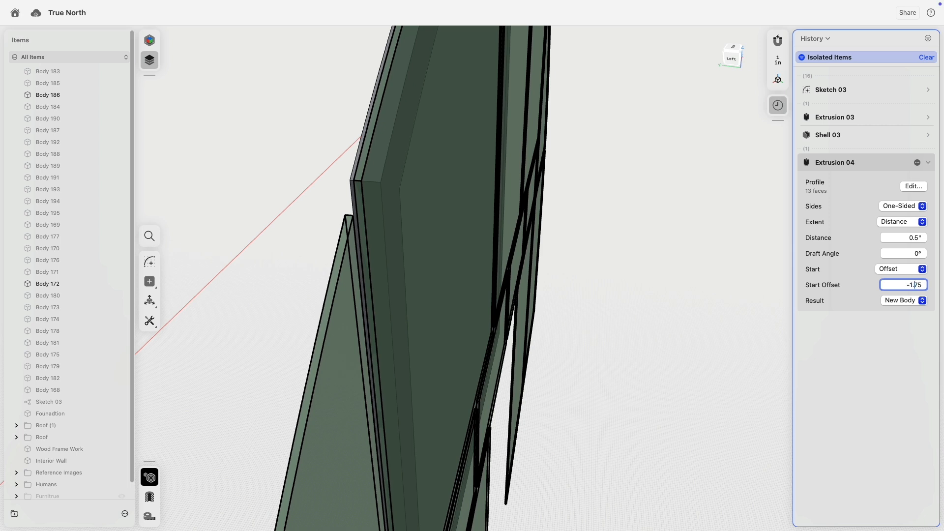
key(Return)
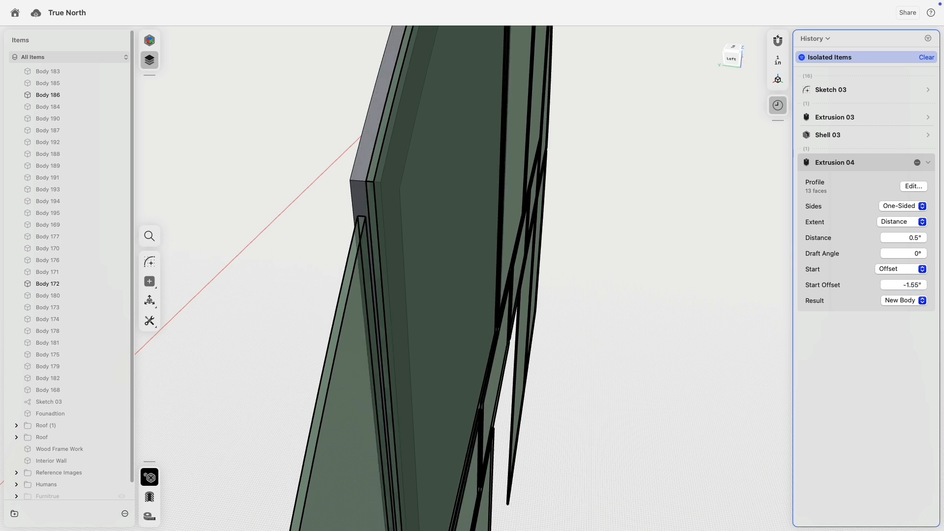
- Set the infill extrusion's start offset to -1.25 inches
click(914, 285)
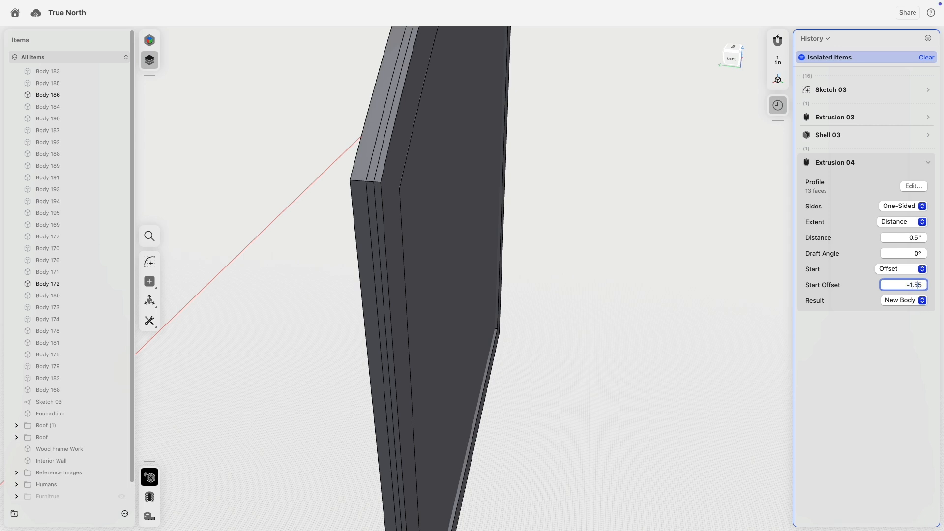
key(BackSpace)
key(BackSpace)
text(25)
key(Return)
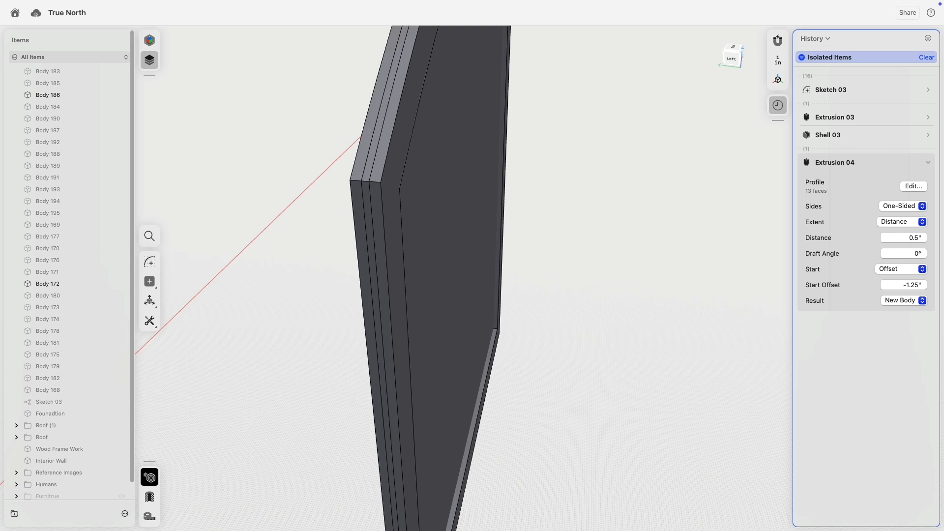
- Measure the distance between the infill panel's long edge and the window frame's outer edge
click(362, 190)
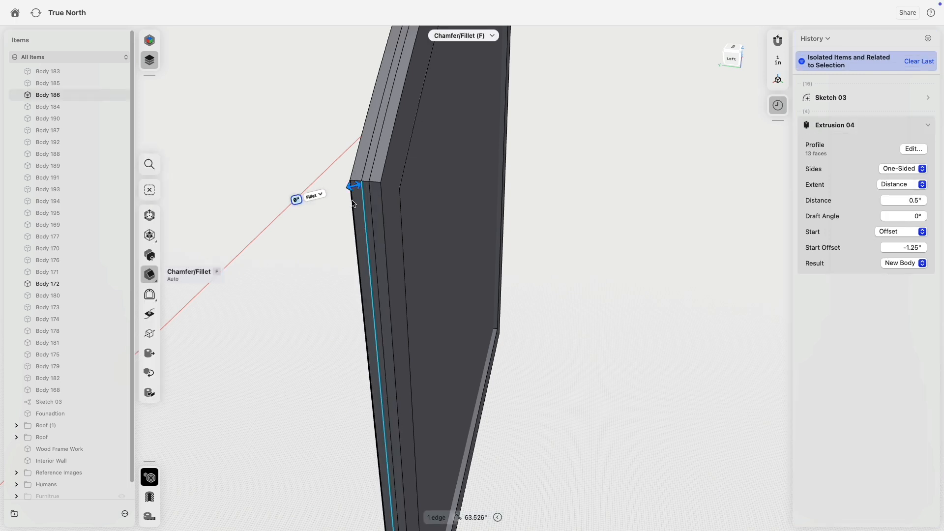
click(353, 203)
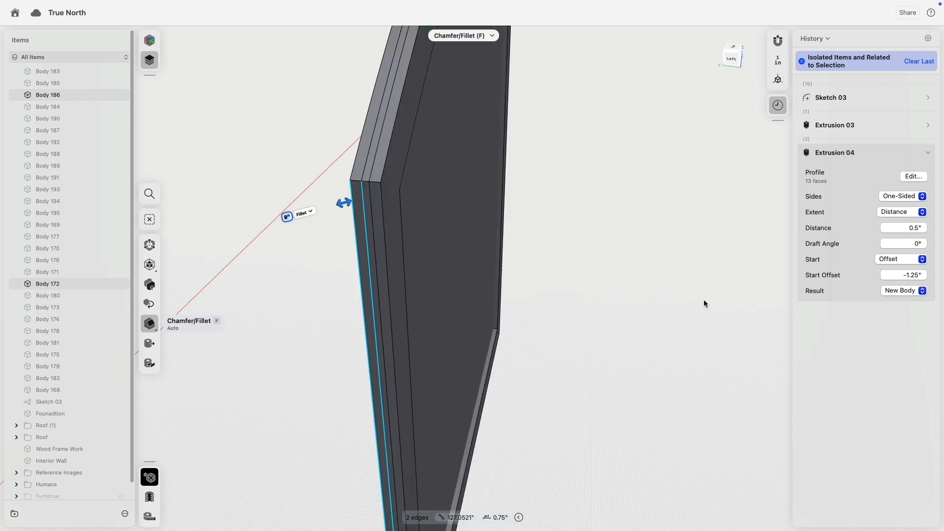
click(644, 394)
- End the isolation of the window frame and infill panel to bring back the whole building
scroll(500, 334, down, 5)
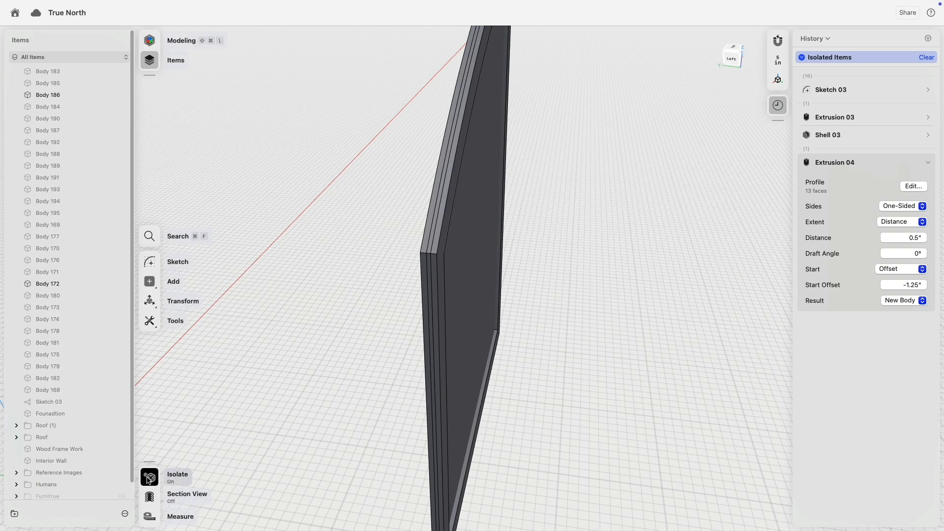
scroll(459, 348, down, 5)
right_drag(610, 339, 526, 328)
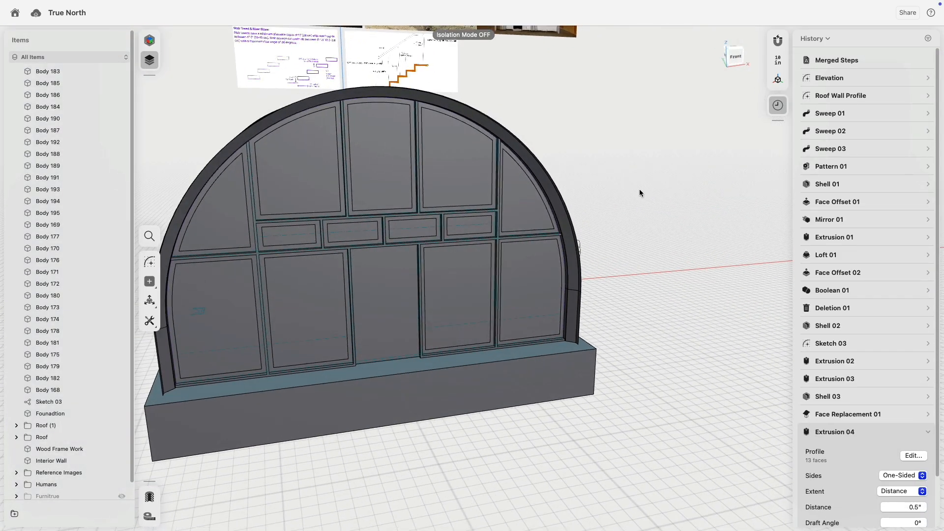
right_drag(639, 191, 688, 201)
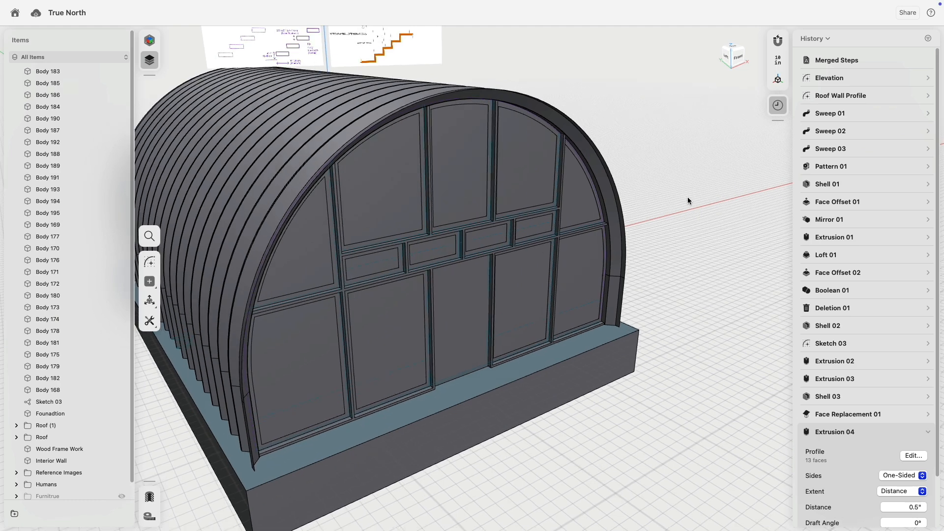
- Group all 28 front wall bodies, from Body 183 to Body 168, into a new folder
click(48, 390)
shift+click(48, 71)
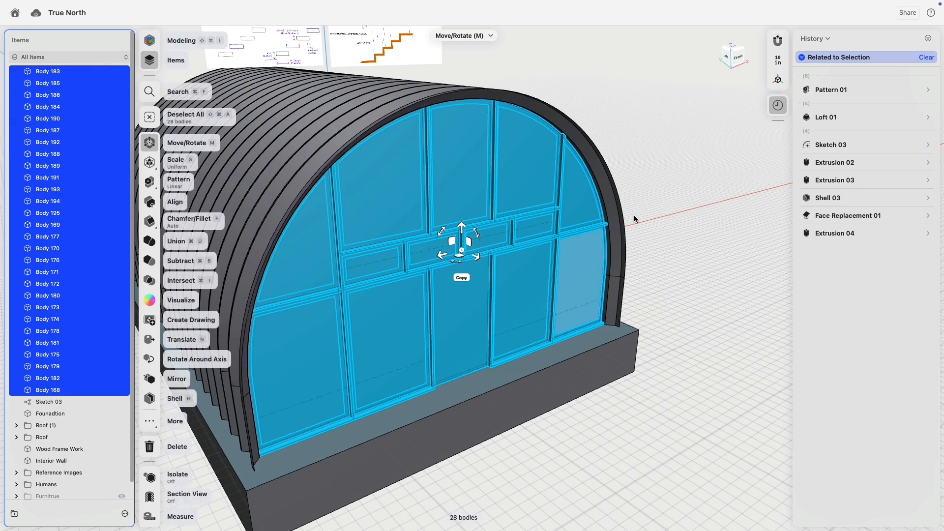
right_drag(565, 206, 646, 201)
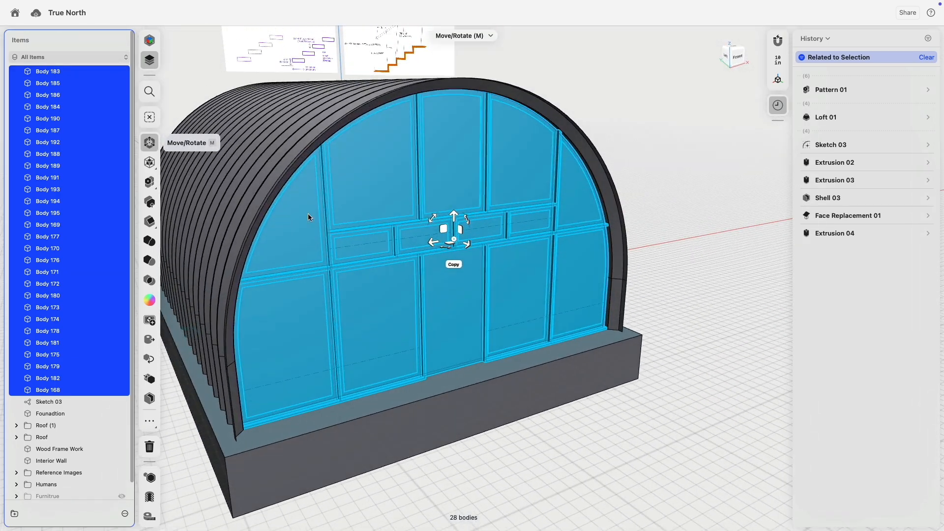
click(14, 514)
- Rename the new folder as Front Wall, collapse it and clear the selection
right_click(52, 72)
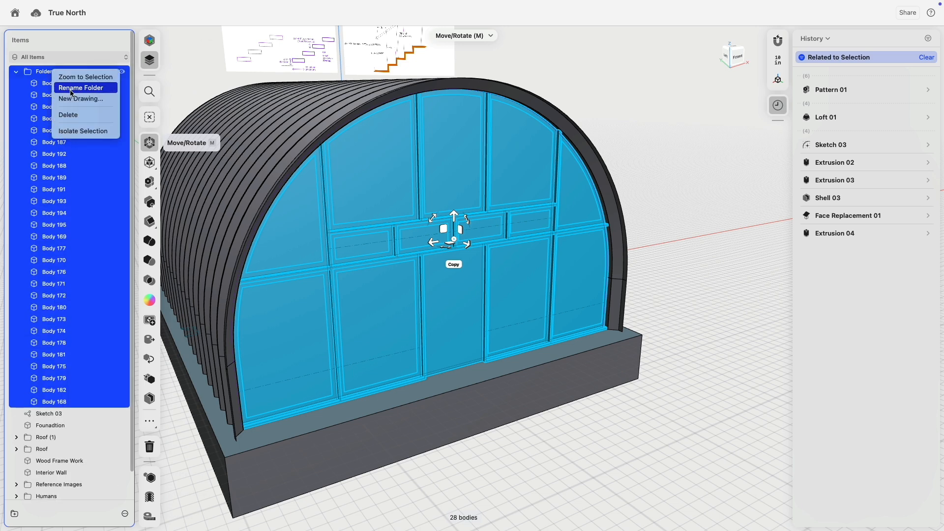
click(70, 89)
text(Front Wall)
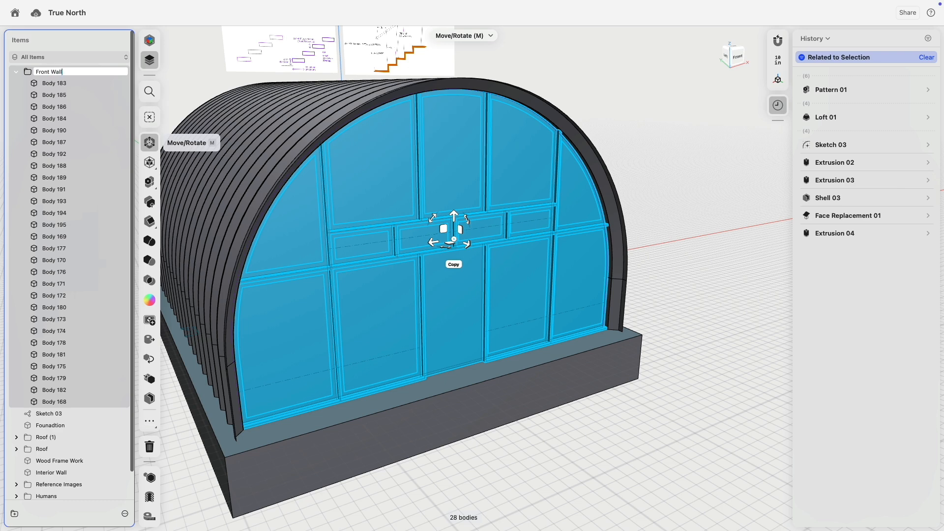
key(Return)
scroll(16, 75, down, 1)
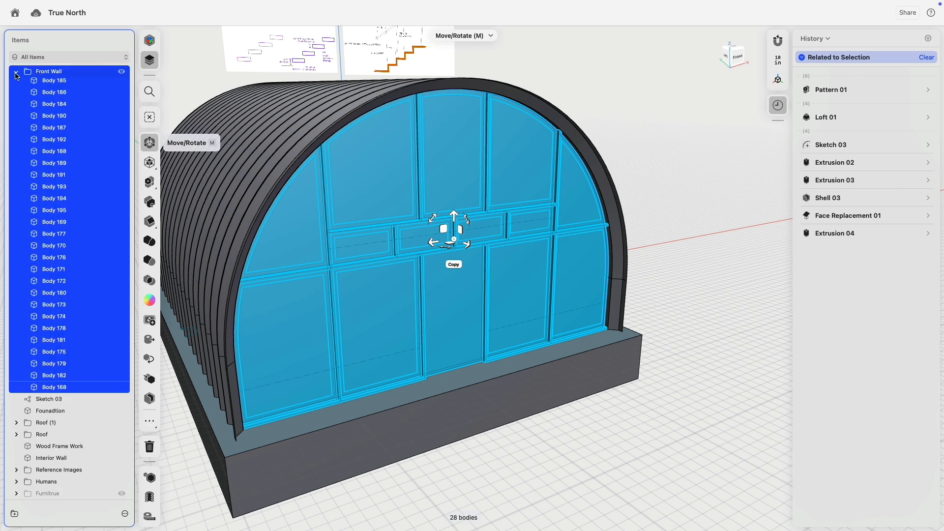
click(16, 73)
click(88, 282)
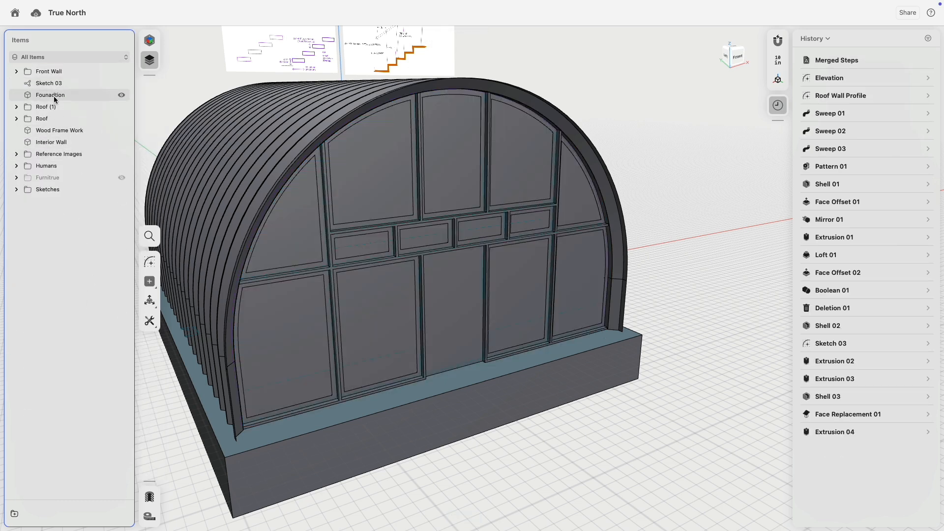
- Tidy the item list: Sketch 03 into the Sketches folder, which is hidden, Founadtion below Interior Wall, and Front Wall below Roof
mouse_move(53, 83)
mouse_down()
mouse_move(75, 95)
mouse_move(58, 189)
mouse_up()
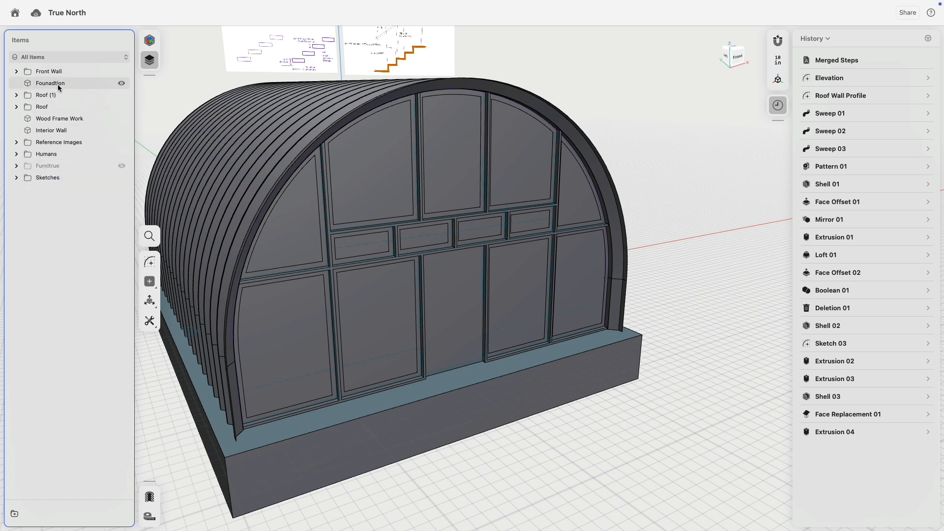
click(121, 178)
drag(58, 82, 58, 131)
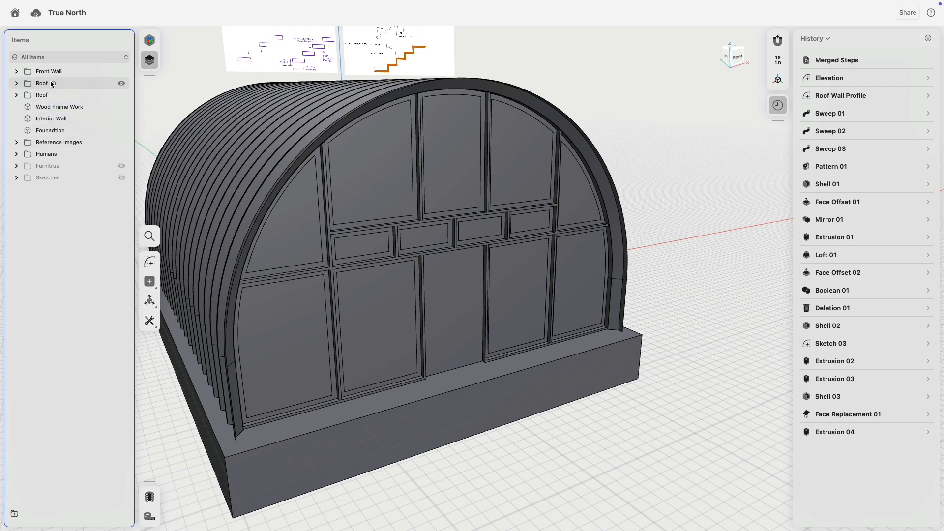
drag(55, 72, 75, 103)
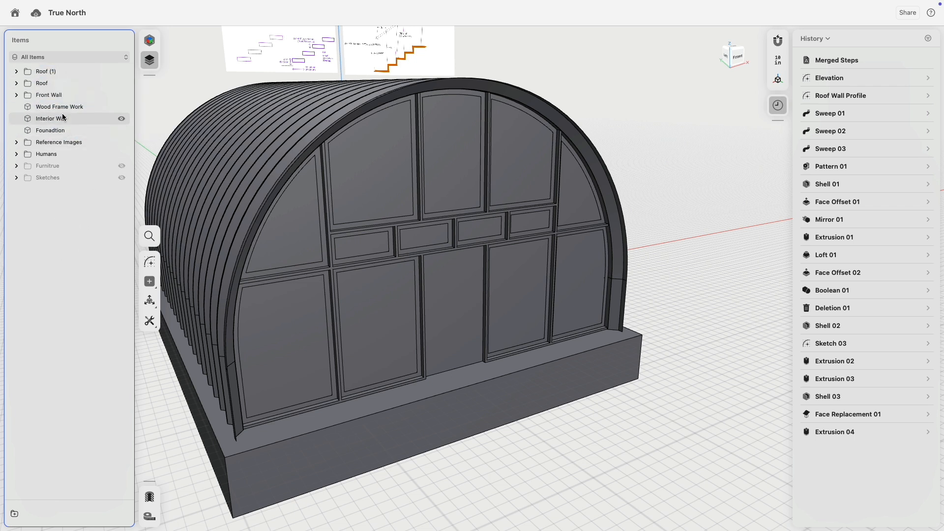
- Select the Front Wall folder and hide the Roof and Roof (1) folders
click(52, 100)
scroll(186, 147, down, 3)
right_drag(187, 147, 235, 155)
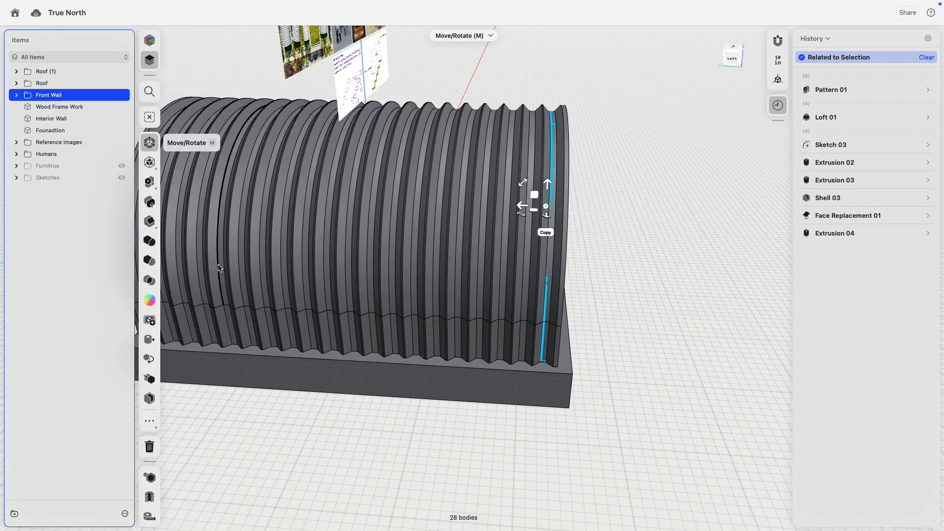
click(122, 83)
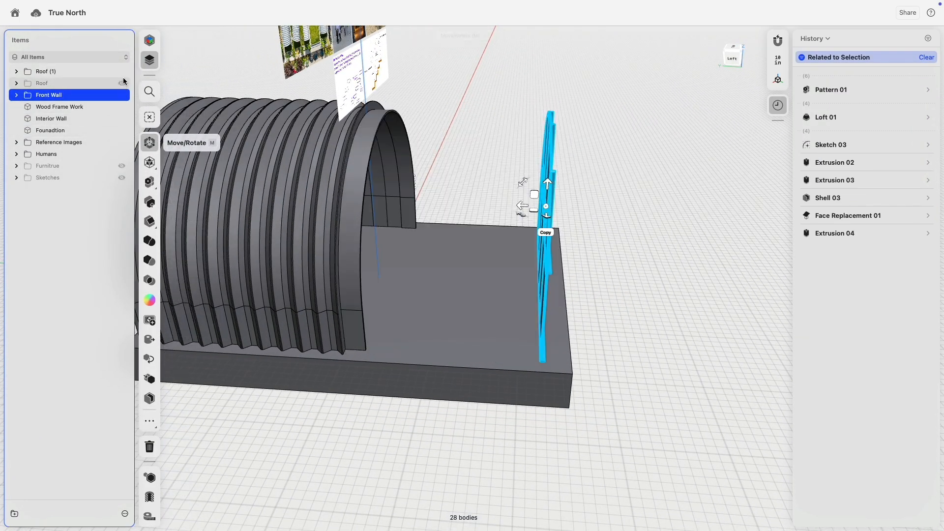
click(122, 72)
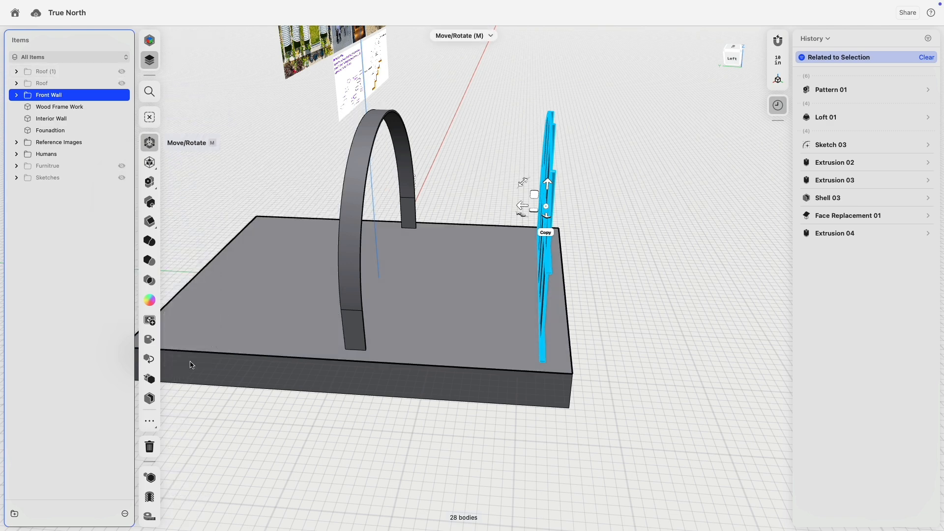
- Mirror the selected Front Wall bodies across the building's central plane to the opposite end of the foundation, keeping the originals
click(154, 378)
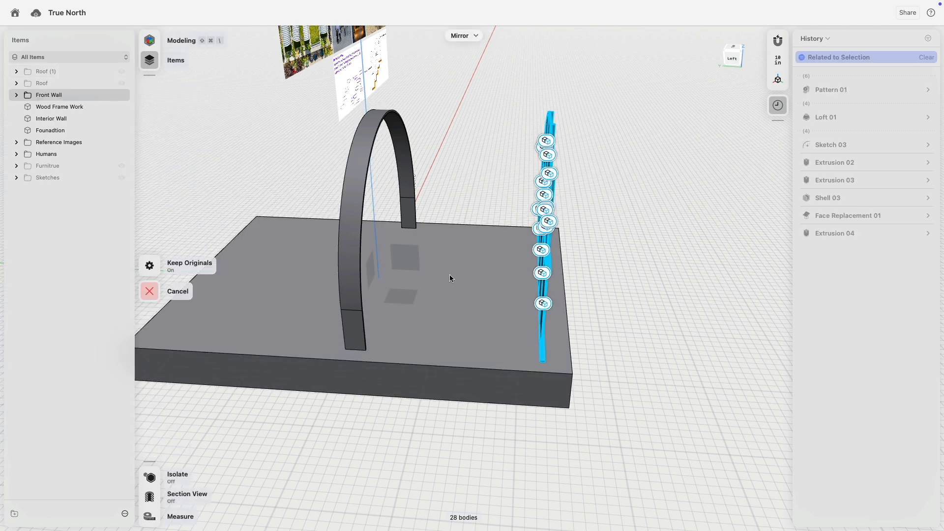
scroll(450, 274, up, 5)
click(322, 271)
scroll(325, 274, down, 5)
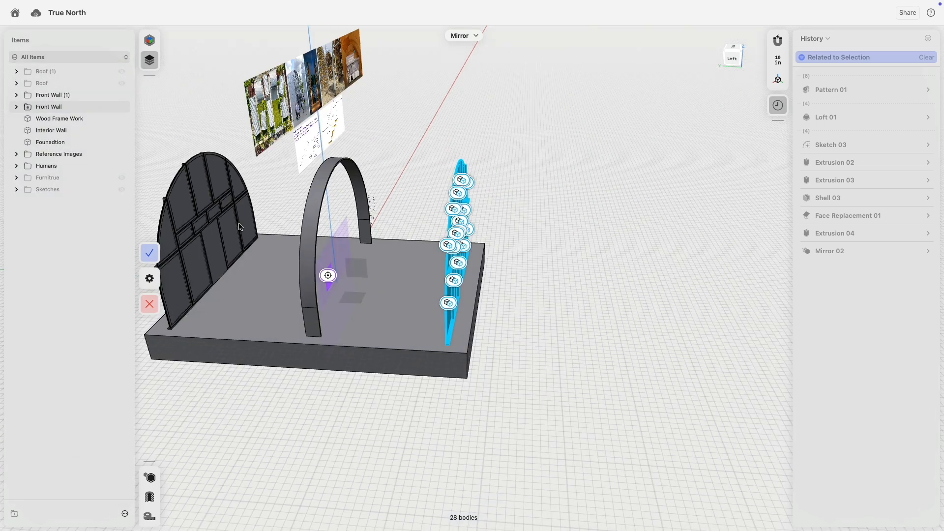
click(148, 252)
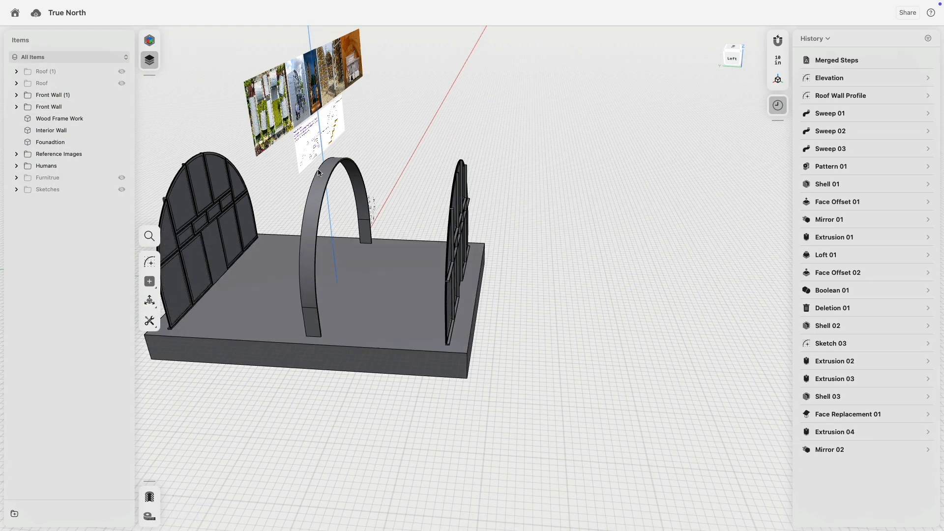
scroll(427, 141, left, 5)
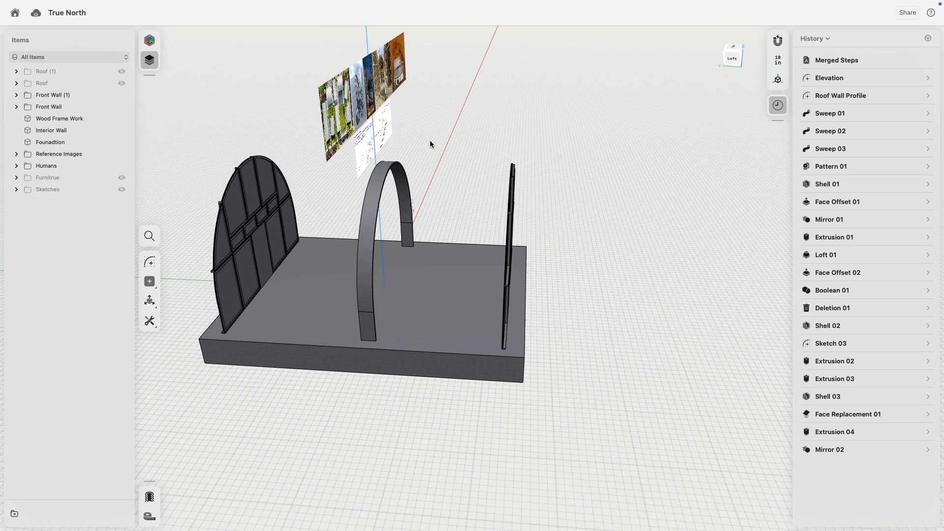
- Hide both Front Wall folders and show the Roof and Roof (1) folders
click(122, 95)
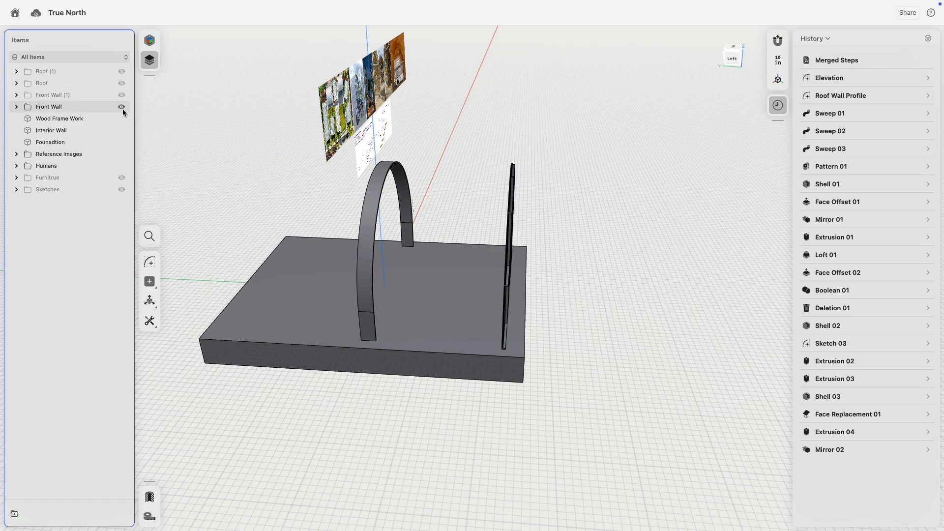
click(122, 107)
click(122, 83)
click(122, 71)
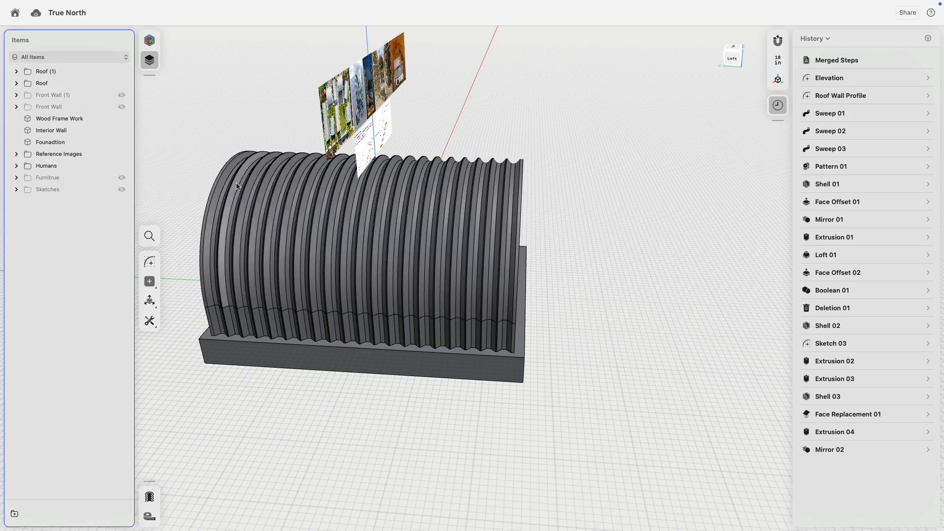
- Select the front-facing end faces of the Wood Frame Work and Interior Wall arches
scroll(416, 256, right, 6)
scroll(509, 240, up, 10)
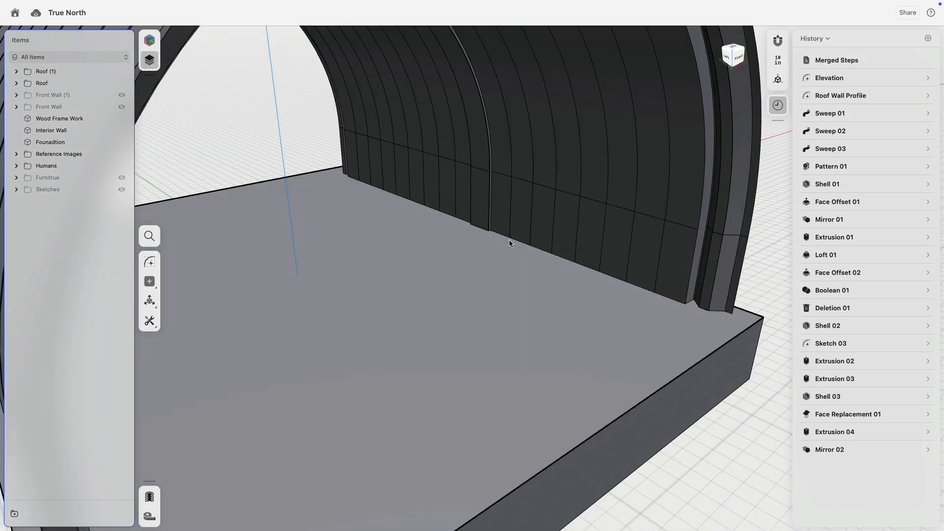
scroll(518, 233, up, 4)
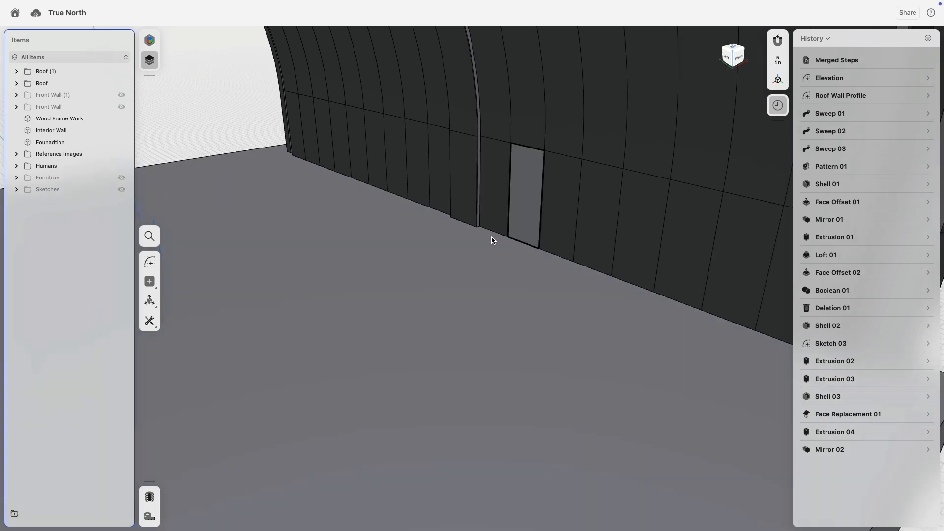
shift+scroll(490, 232, right, 4)
scroll(385, 234, up, 5)
click(394, 296)
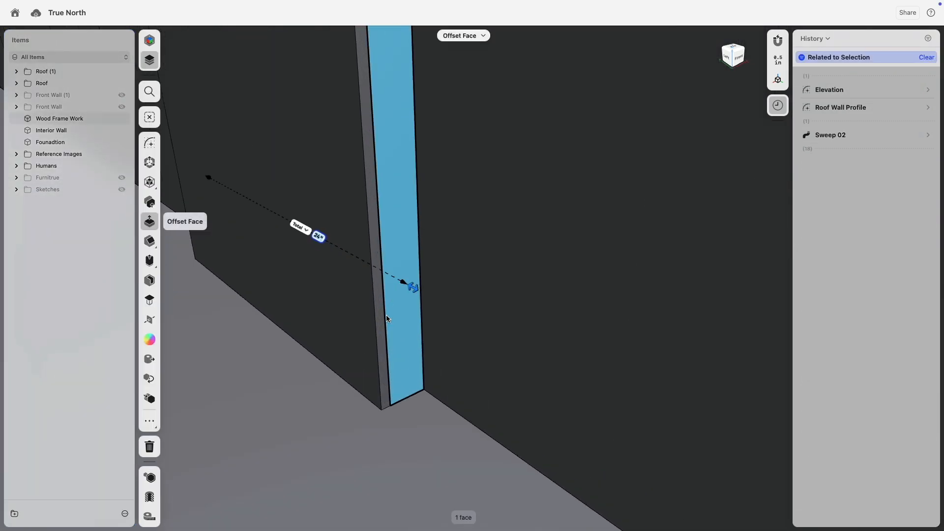
scroll(379, 326, down, 10)
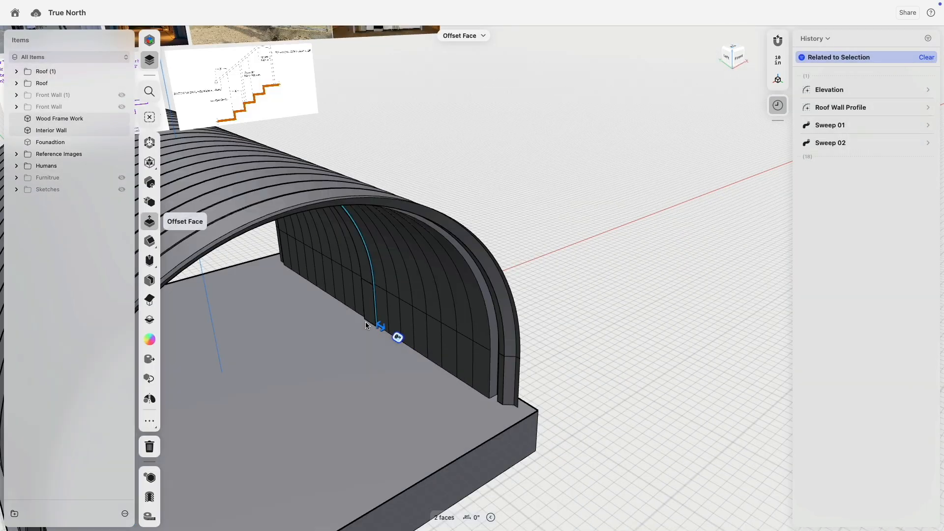
- Hide the Roof and Roof (1) folders and show both Front Wall folders
click(122, 83)
click(122, 72)
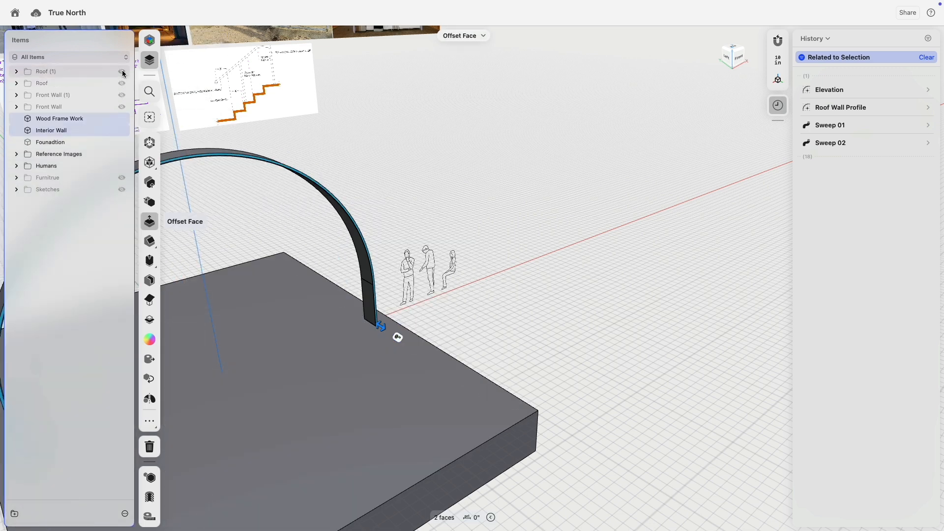
click(122, 107)
click(122, 95)
- Replace the two selected arch end faces with the inner face of the front wall's frame, extending both bodies to that wall
right_drag(354, 149, 499, 184)
scroll(338, 127, up, 5)
scroll(361, 174, up, 1)
scroll(362, 174, down, 6)
scroll(330, 275, up, 8)
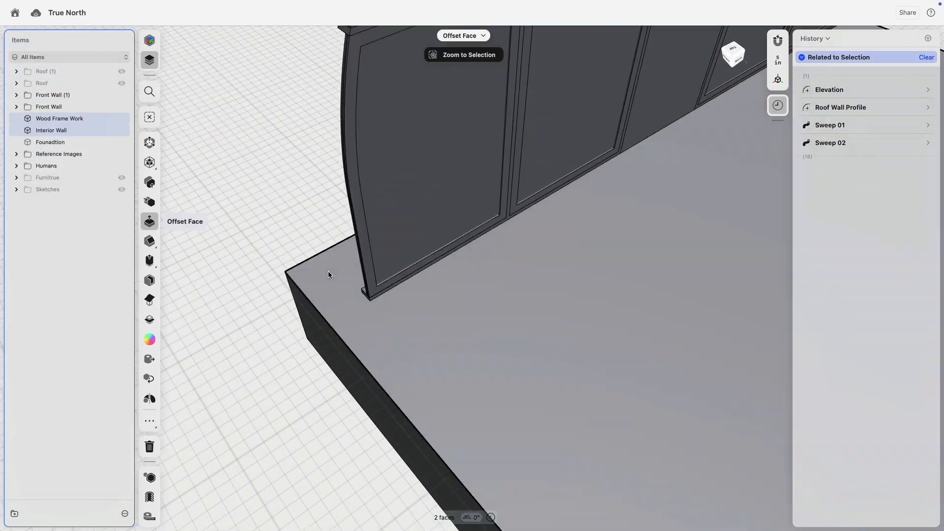
click(150, 299)
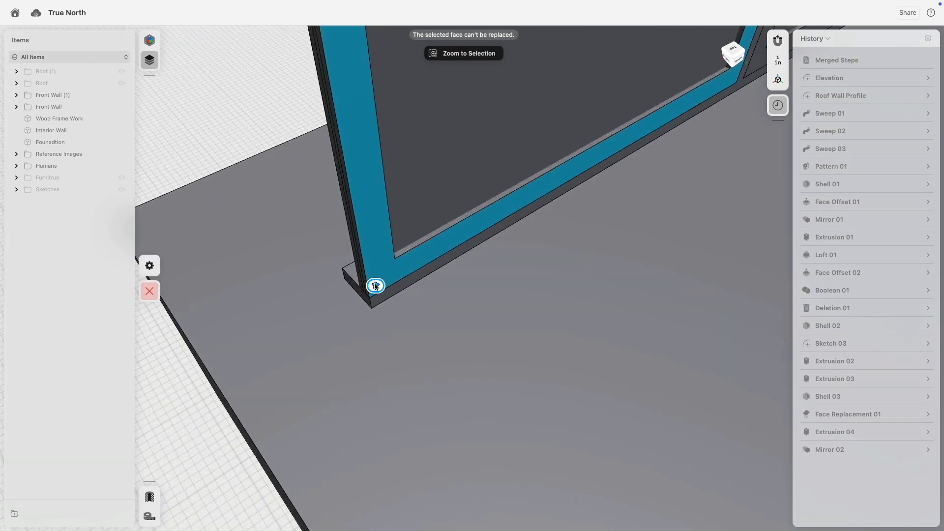
click(375, 284)
scroll(214, 270, down, 3)
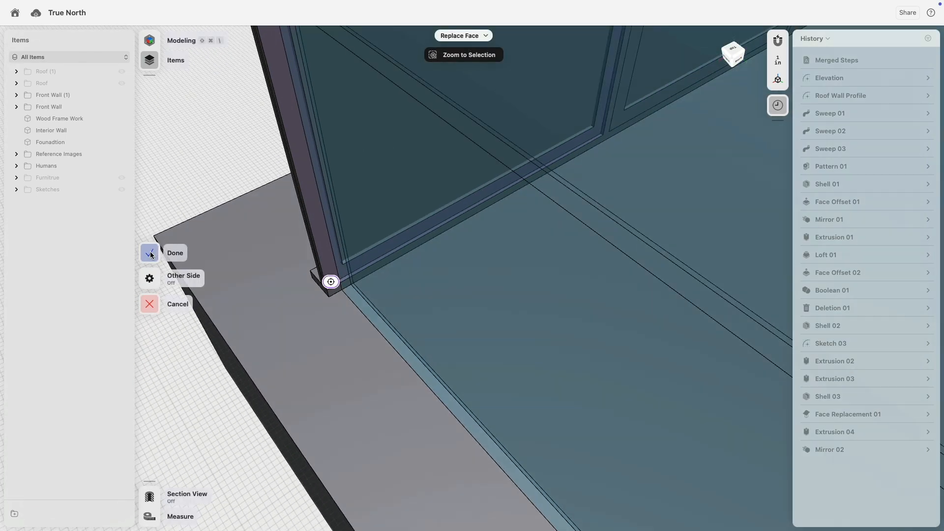
click(150, 253)
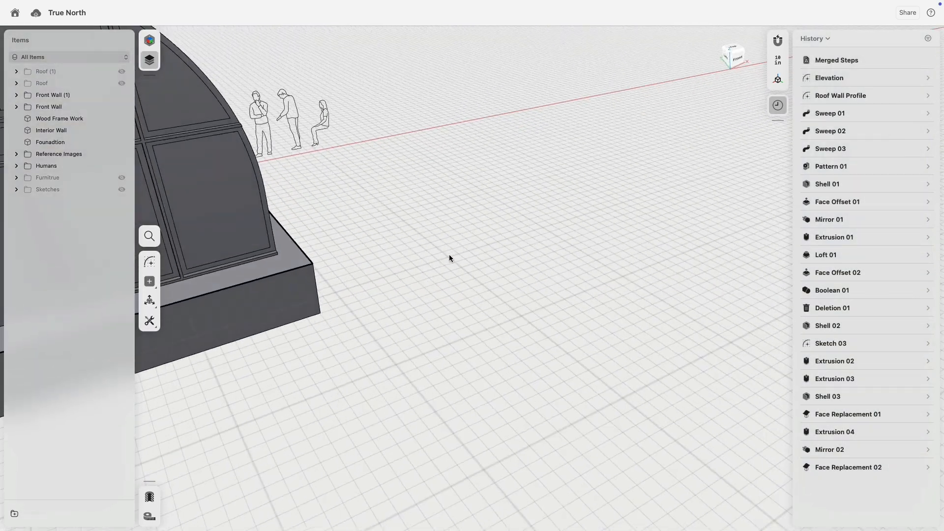
- Try deleting the curved upper infill panel beside the front wall's arch edge, and undo the deletion
right_drag(450, 255, 418, 228)
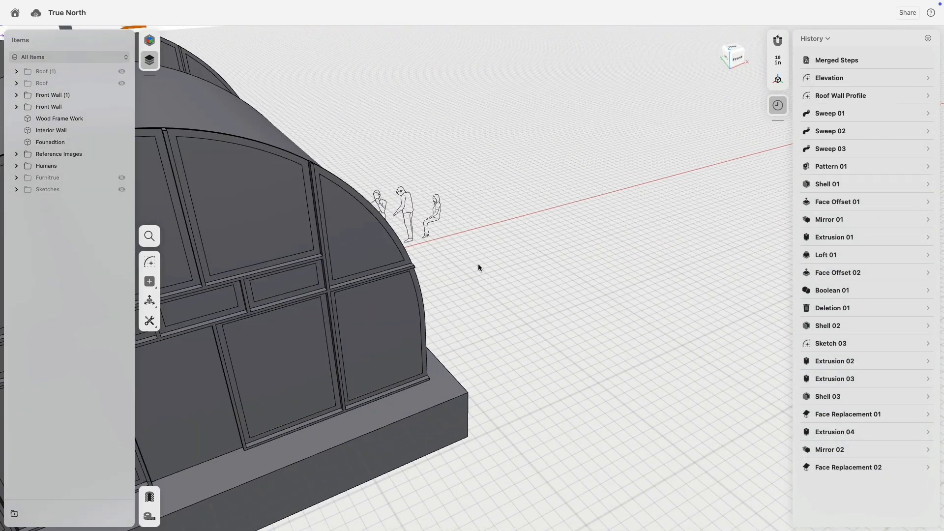
click(377, 253)
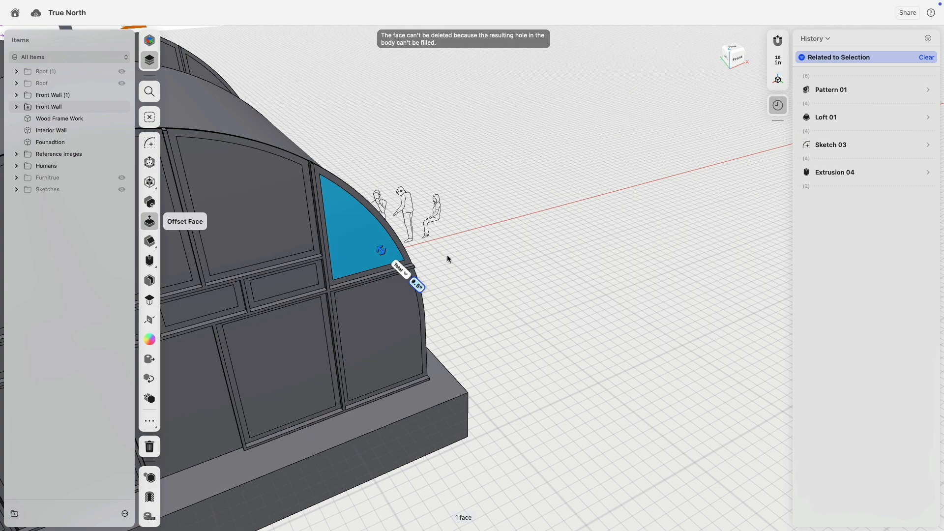
key(Delete)
right_drag(355, 241, 406, 216)
scroll(347, 148, up, 5)
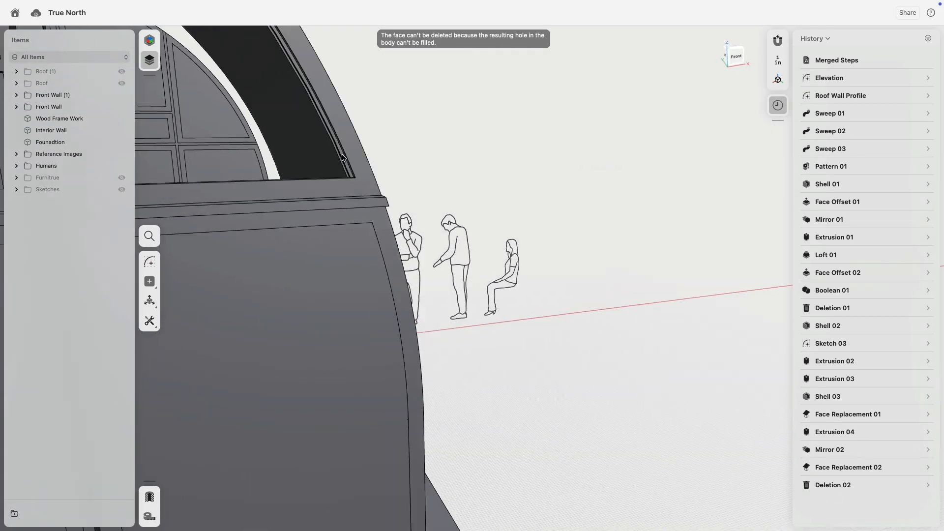
scroll(411, 166, down, 10)
key(ctrl+z)
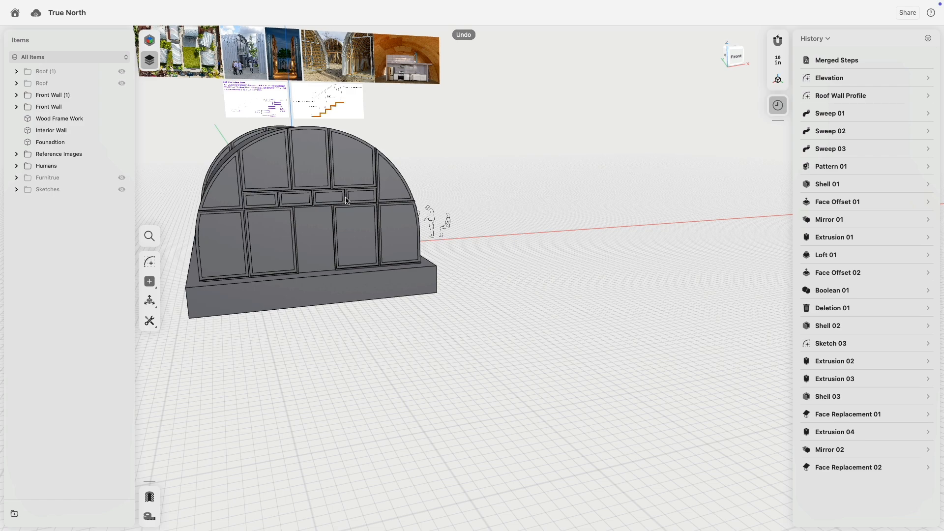
- Select the two back-facing end faces of the Wood Frame Work and Interior Wall arches
right_drag(445, 209, 256, 238)
scroll(488, 223, up, 10)
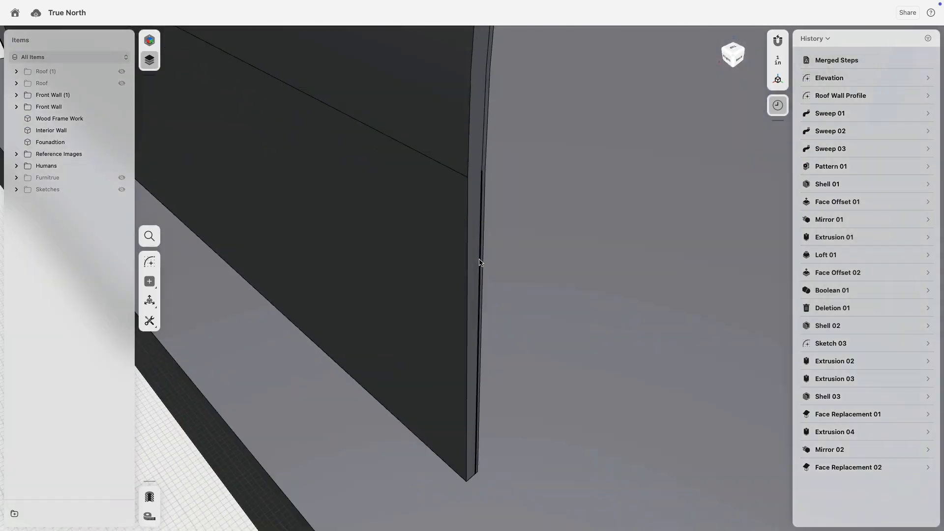
click(479, 262)
click(484, 255)
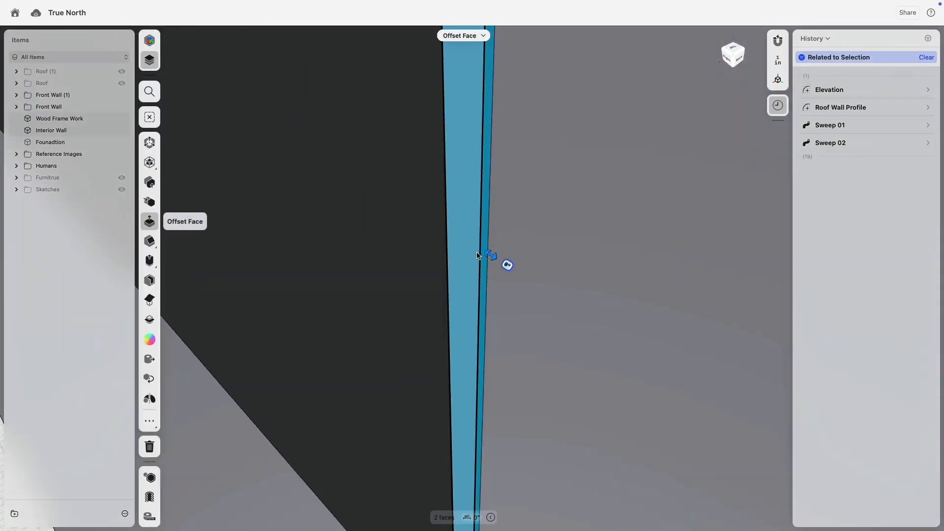
- Replace the two selected end faces with the inner face of the back wall's frame, extending both bodies to that wall
scroll(485, 254, down, 10)
right_drag(484, 254, 580, 182)
middle_drag(581, 182, 346, 332)
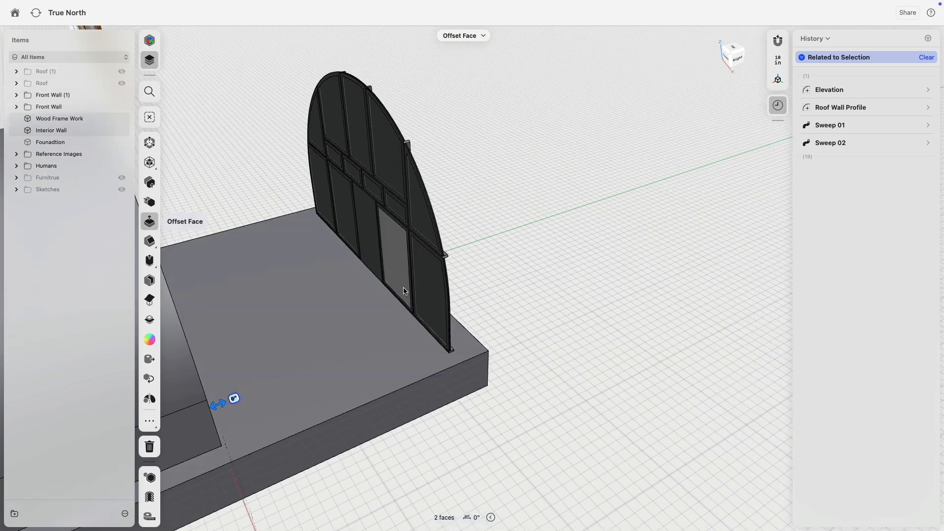
right_drag(403, 289, 476, 260)
scroll(480, 256, up, 6)
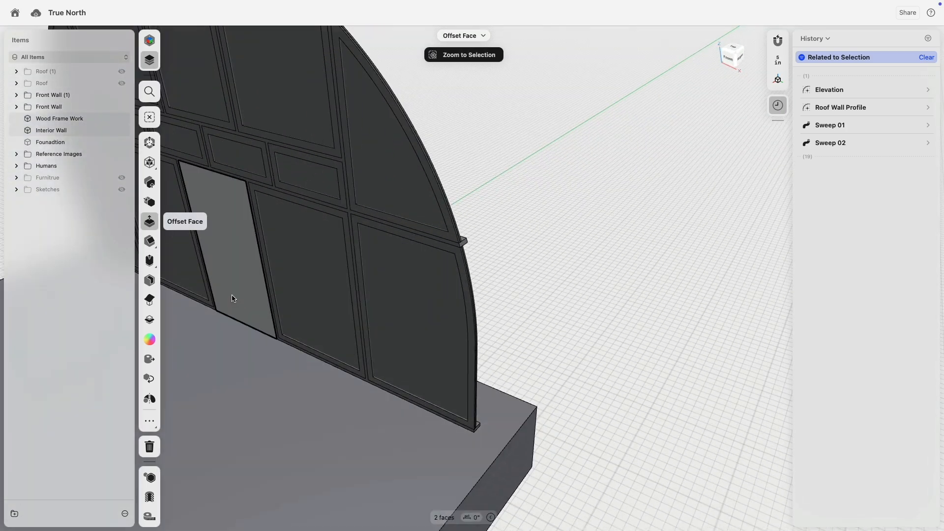
click(152, 300)
scroll(437, 365, up, 5)
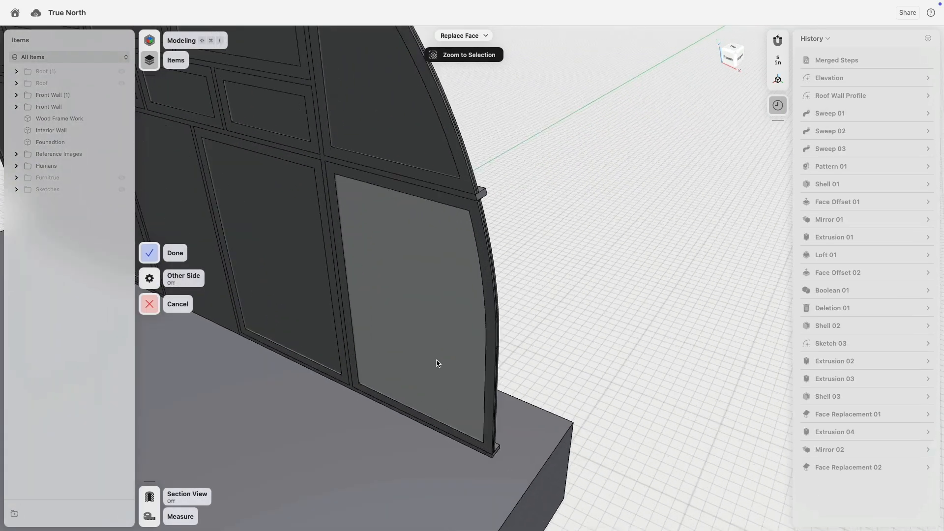
click(512, 335)
scroll(510, 333, down, 4)
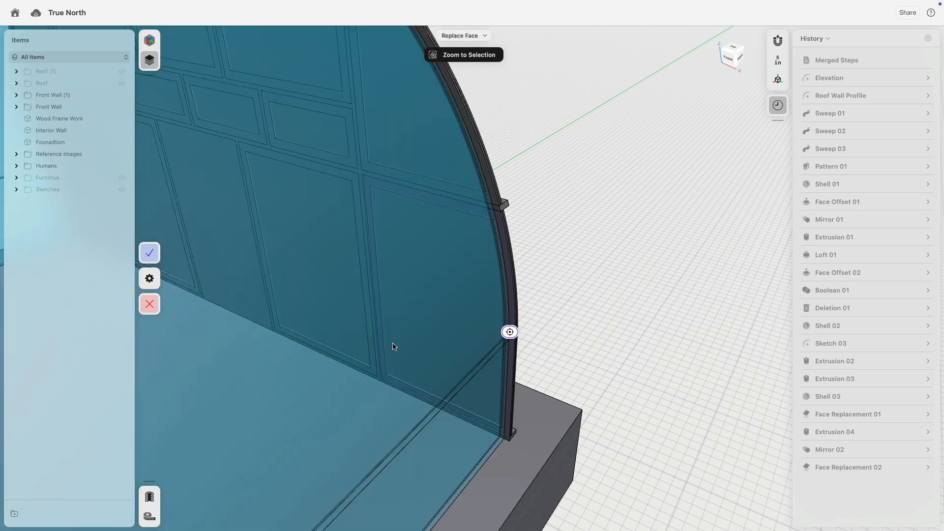
click(157, 257)
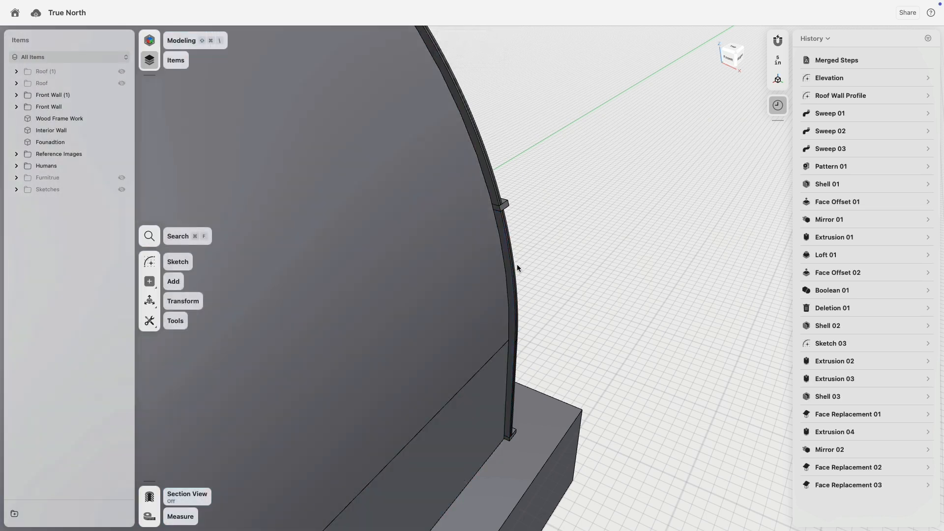
- Isolate the two Front Wall folders by hiding Wood Frame Work, Interior Wall and the foundation, keeping both roofs hidden
scroll(518, 264, down, 10)
right_drag(345, 252, 300, 233)
click(123, 95)
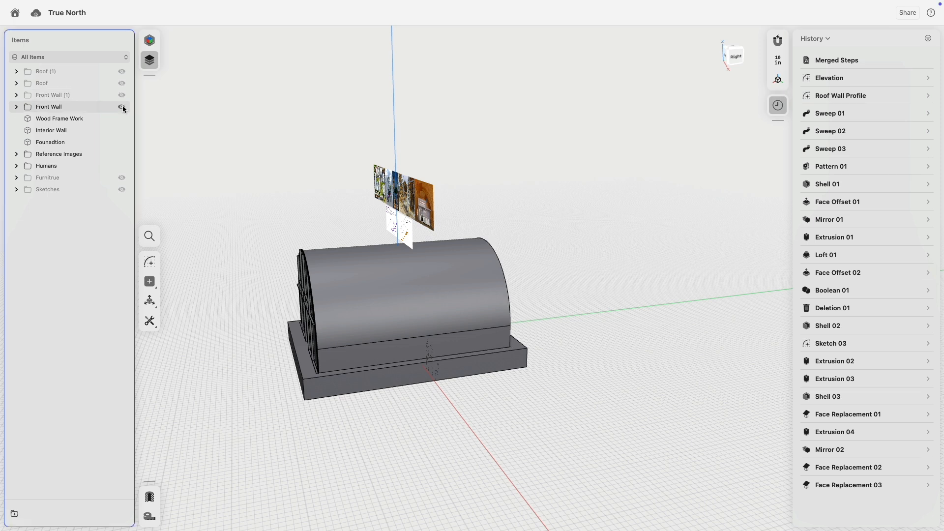
click(122, 107)
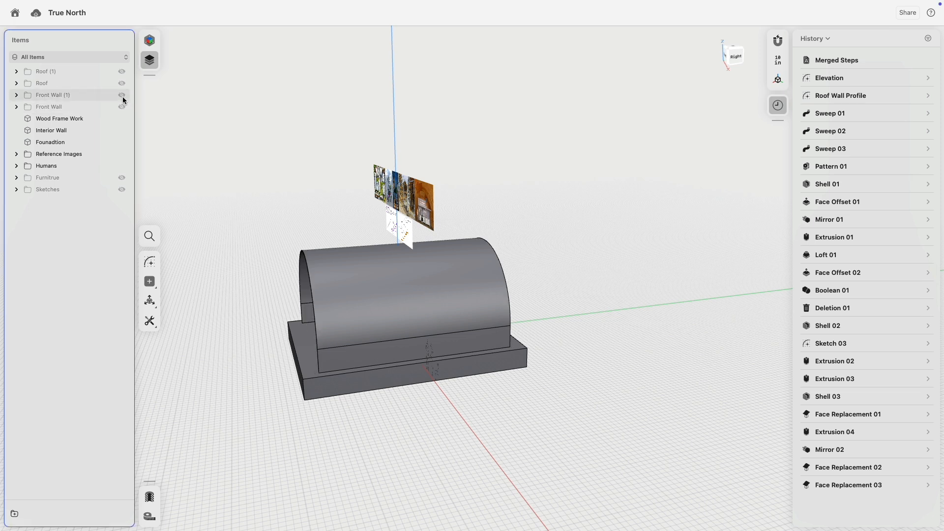
click(122, 119)
click(121, 130)
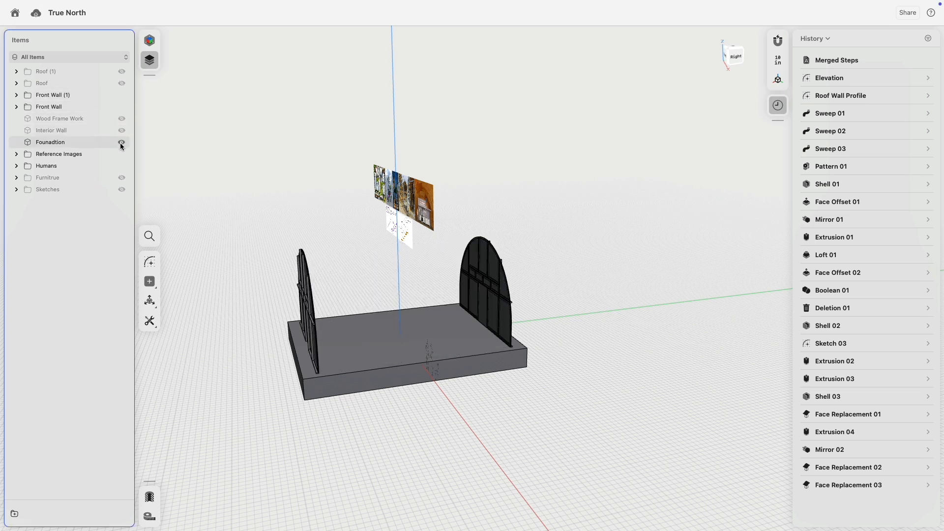
click(121, 143)
click(122, 72)
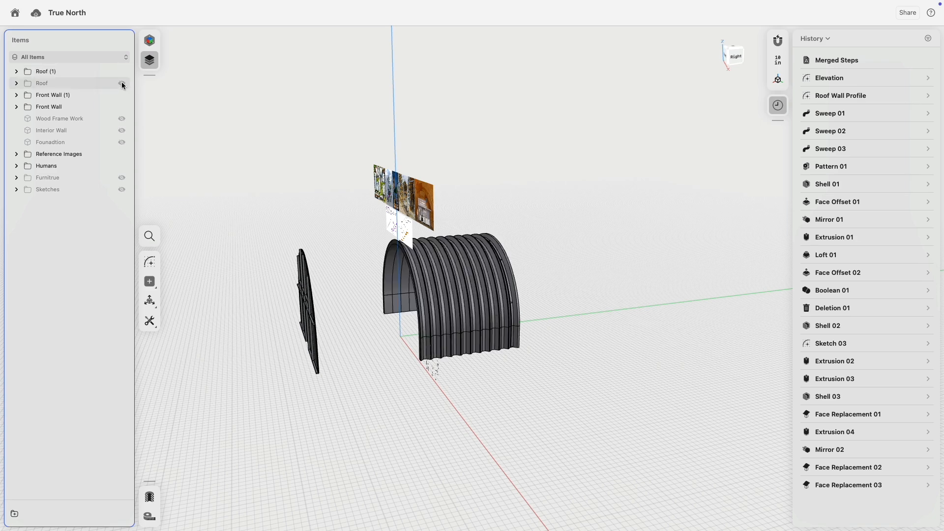
click(122, 72)
- Roll the modeling history back to just before Mirror 02 by placing a breakpoint after Extrusion 04
right_drag(248, 172, 395, 274)
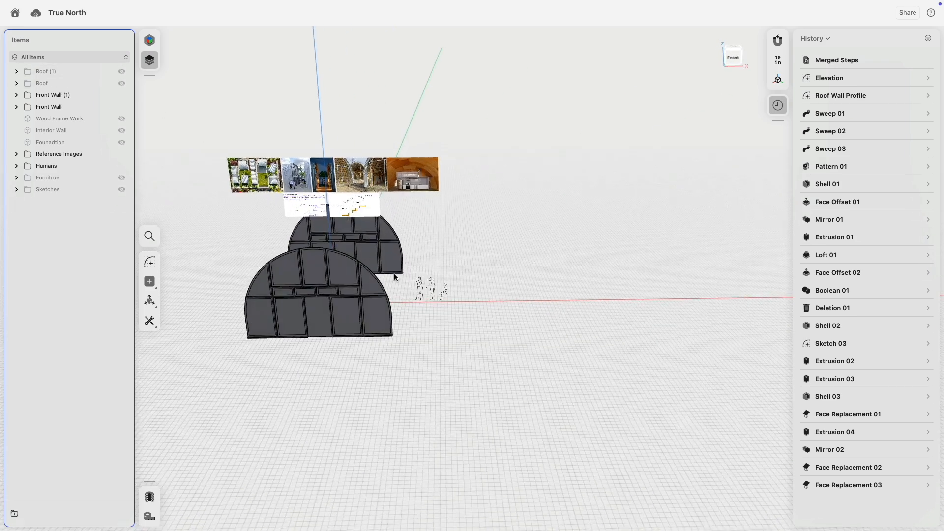
scroll(379, 345, up, 3)
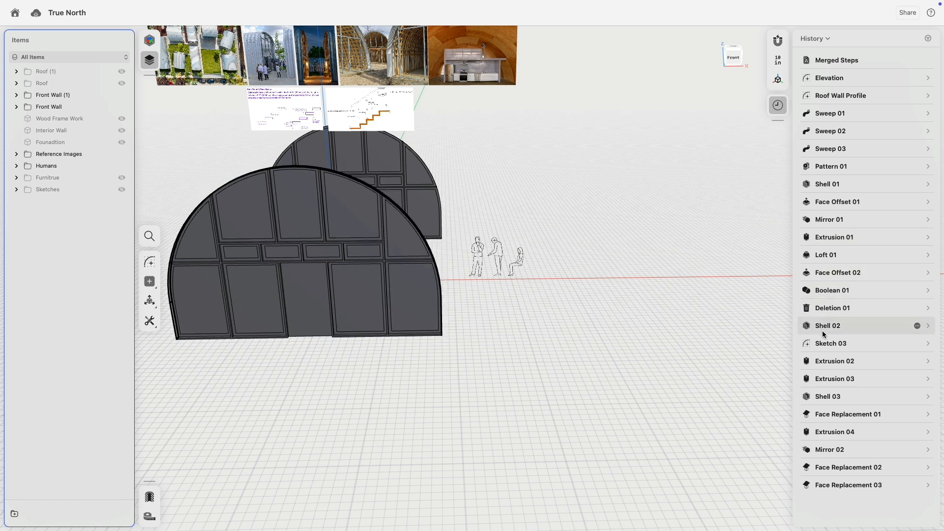
right_click(829, 451)
click(840, 454)
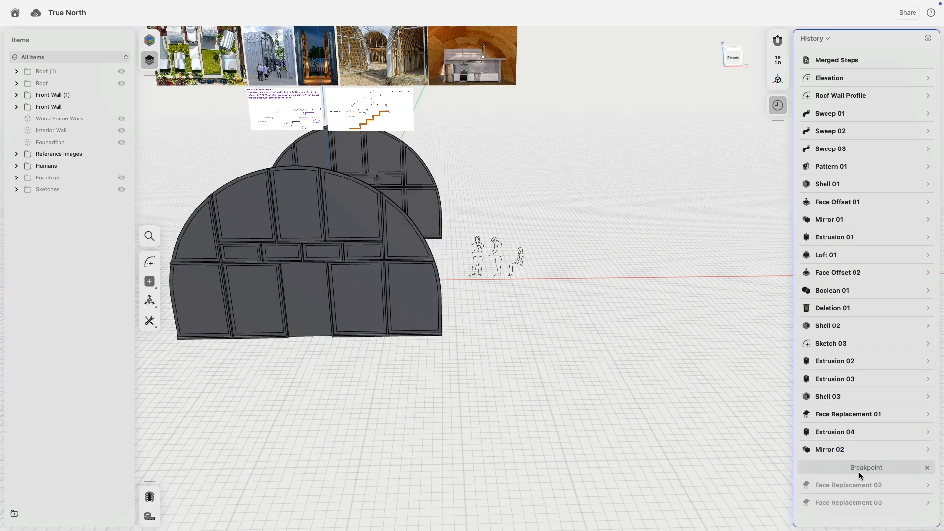
drag(872, 444, 870, 443)
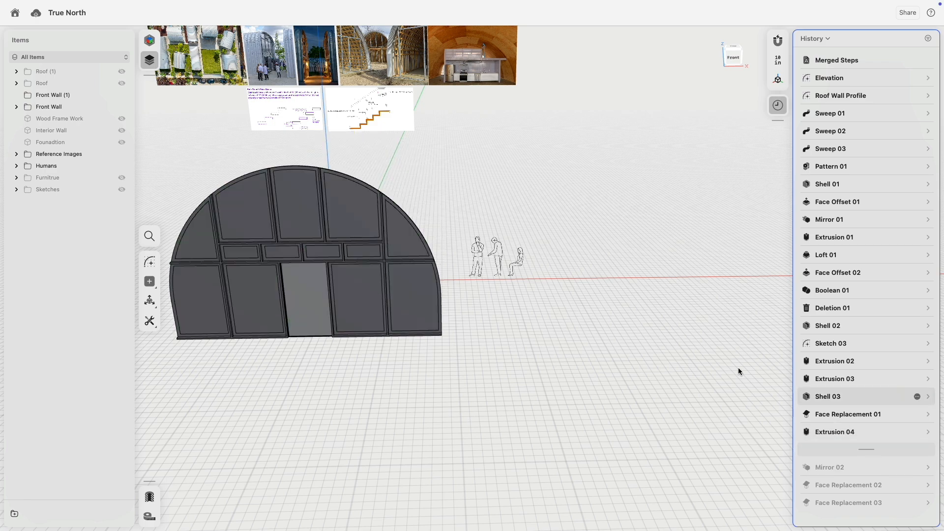
- Inspect Shell 02, and set the thickness of Shell 03, which forms the window frames, to 6 inches
click(836, 326)
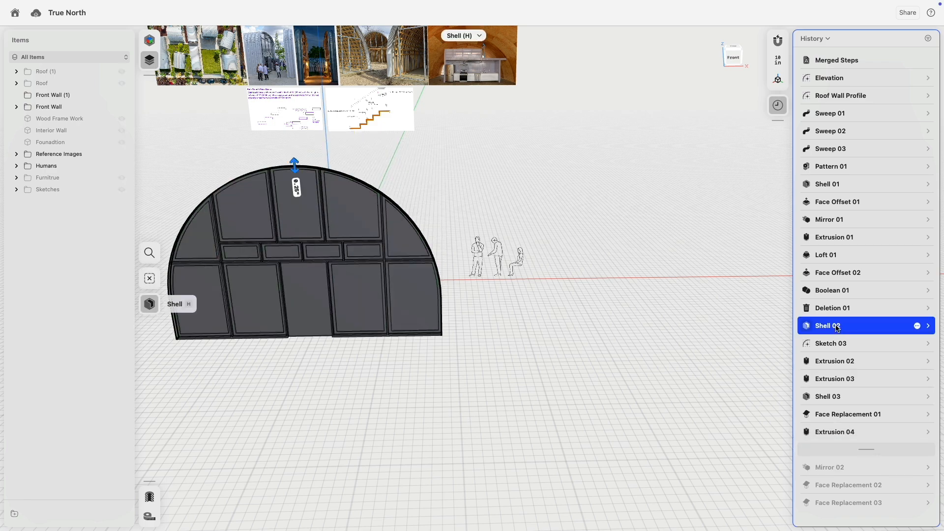
scroll(309, 162, up, 5)
right_drag(309, 162, 337, 185)
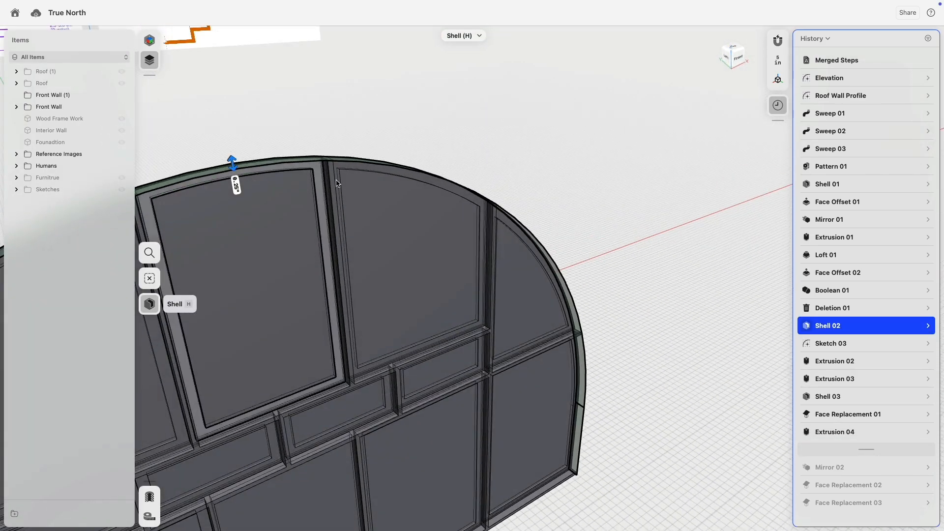
click(834, 397)
middle_drag(290, 305, 461, 254)
scroll(460, 254, down, 5)
scroll(270, 453, up, 5)
middle_drag(270, 453, 332, 301)
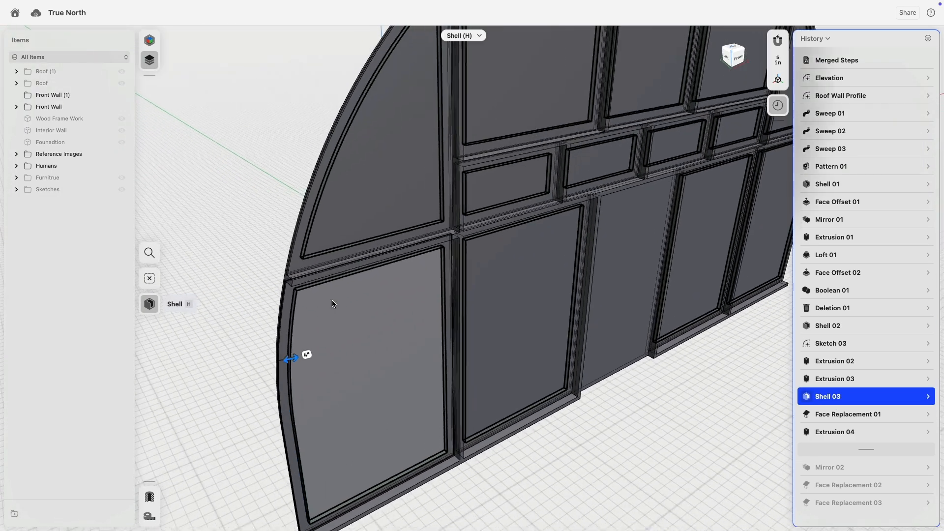
scroll(310, 333, up, 4)
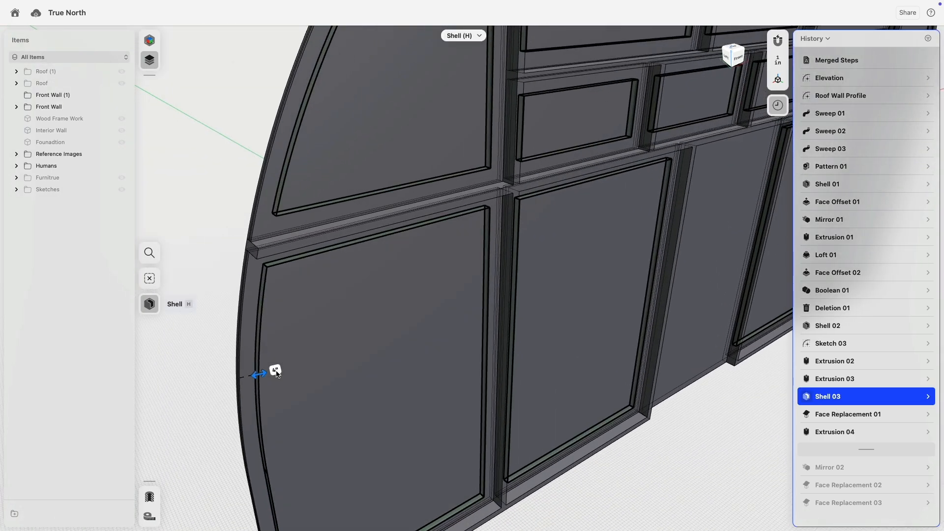
click(275, 371)
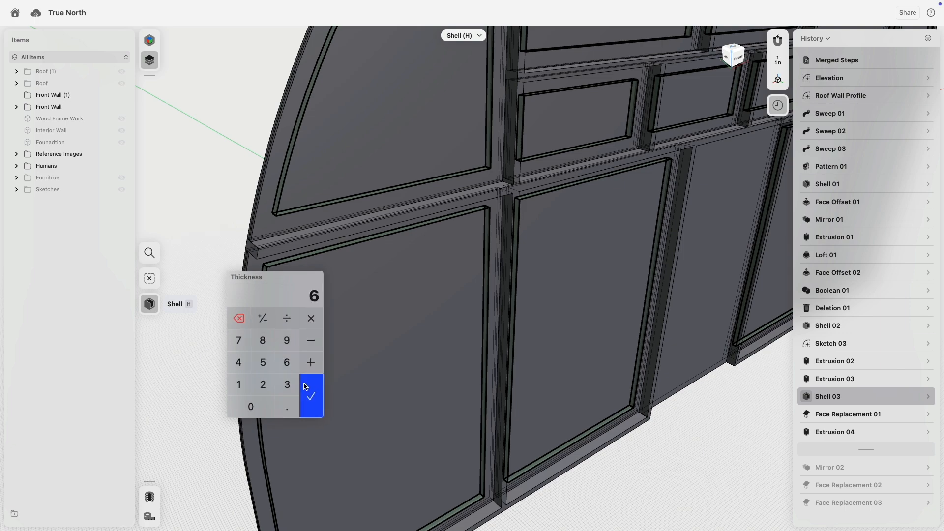
click(304, 387)
- Set the thickness of Shell 03 to 5 inches for the front wall's window frames
scroll(220, 371, down, 5)
right_drag(354, 352, 334, 339)
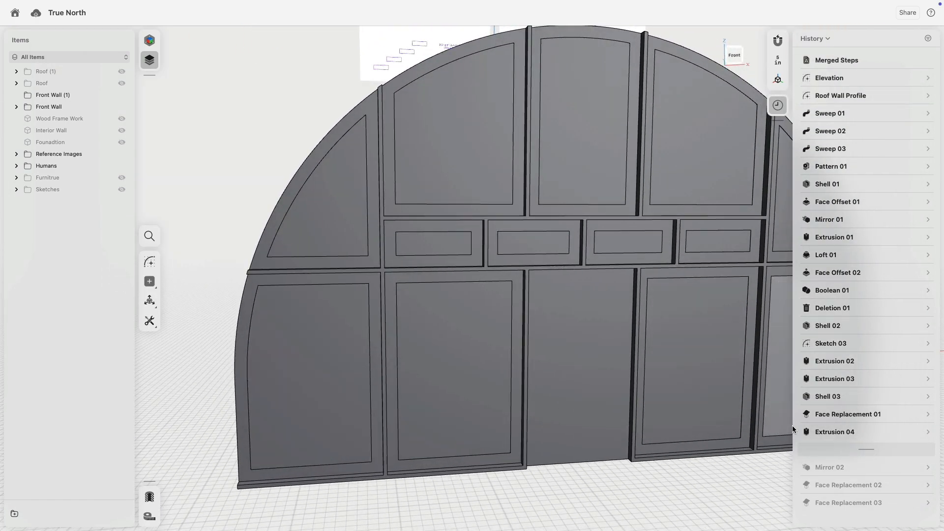
click(913, 396)
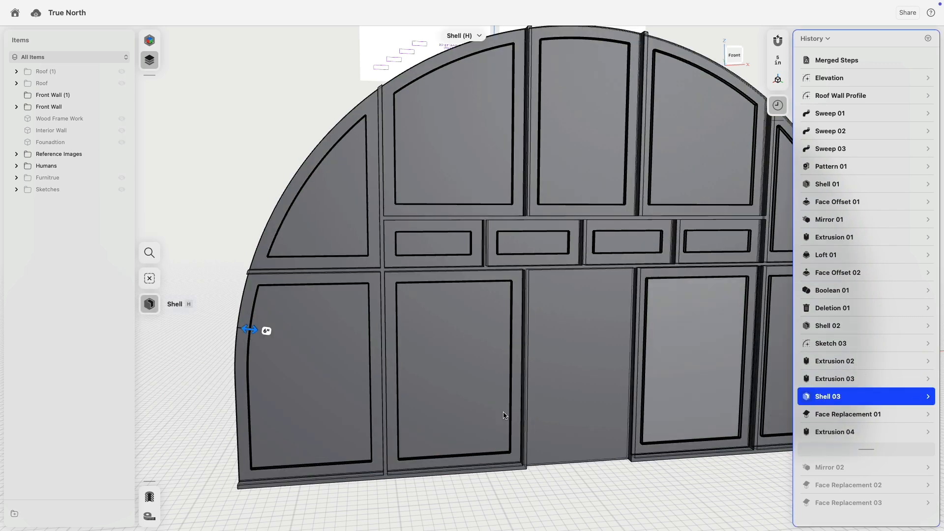
click(266, 331)
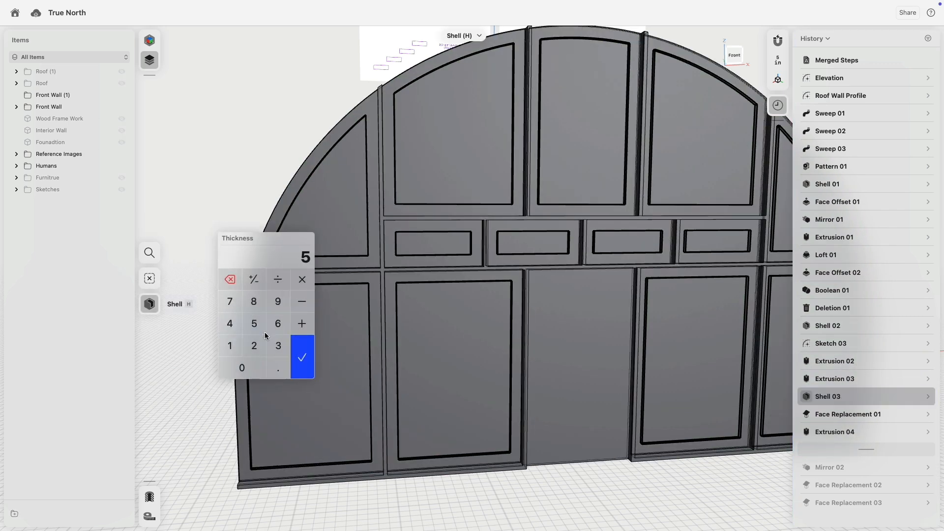
key(Return)
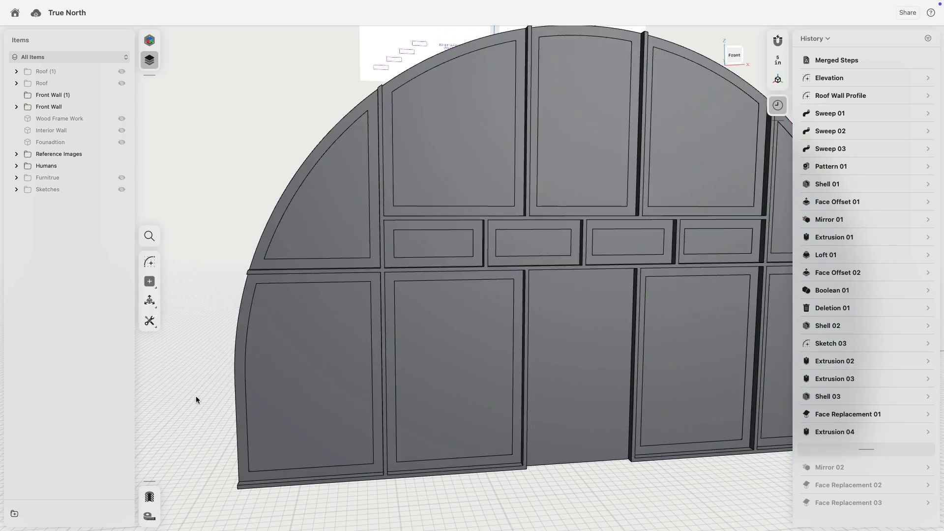
- Start a Subtract with the front wall's lower-left infill panel as target and all other inner window panels as tool bodies
right_drag(195, 397, 332, 394)
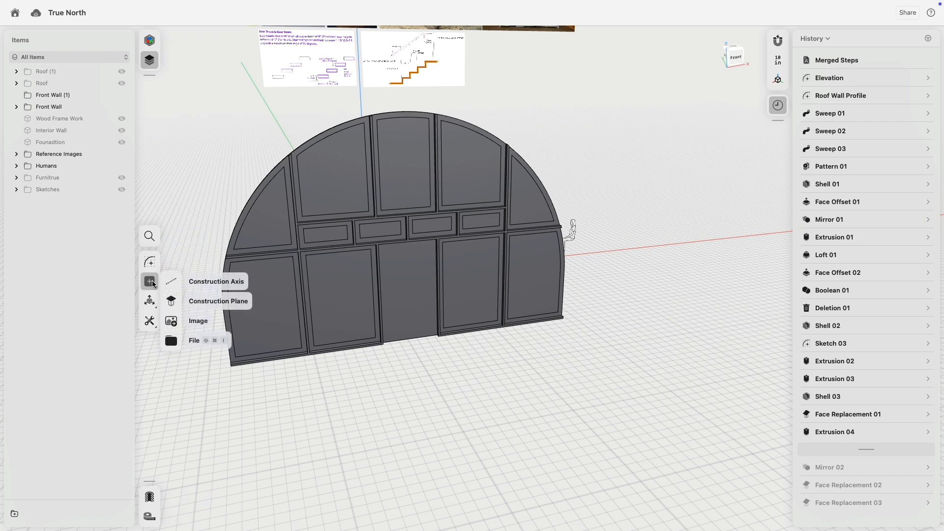
click(150, 321)
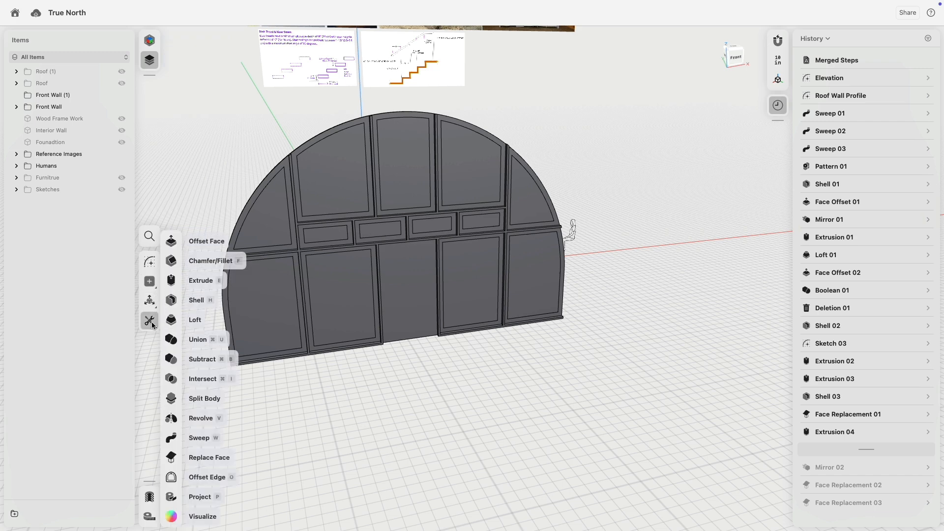
click(171, 359)
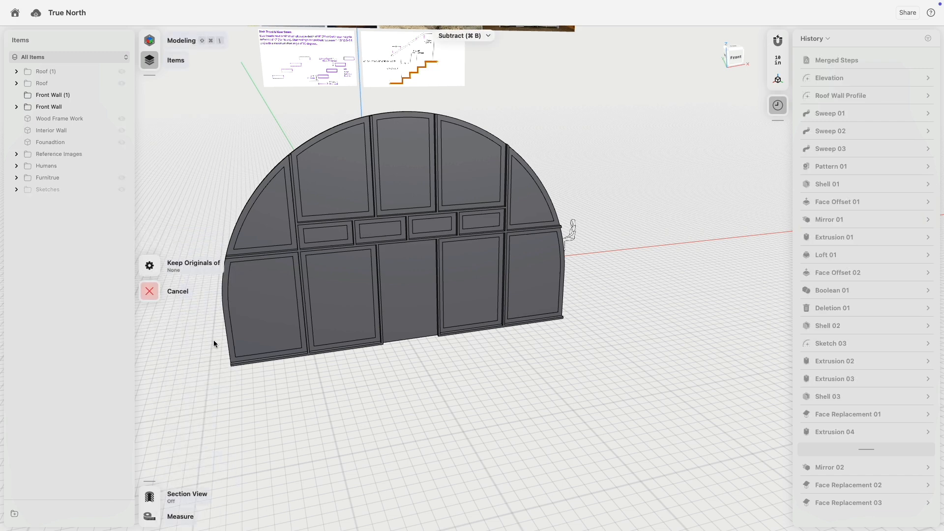
click(266, 232)
click(322, 197)
click(329, 273)
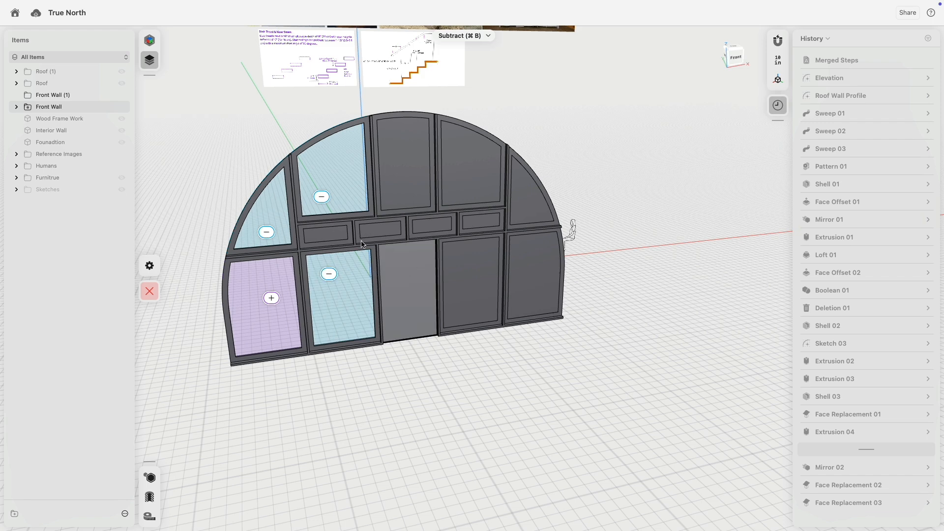
click(331, 233)
click(431, 230)
click(464, 198)
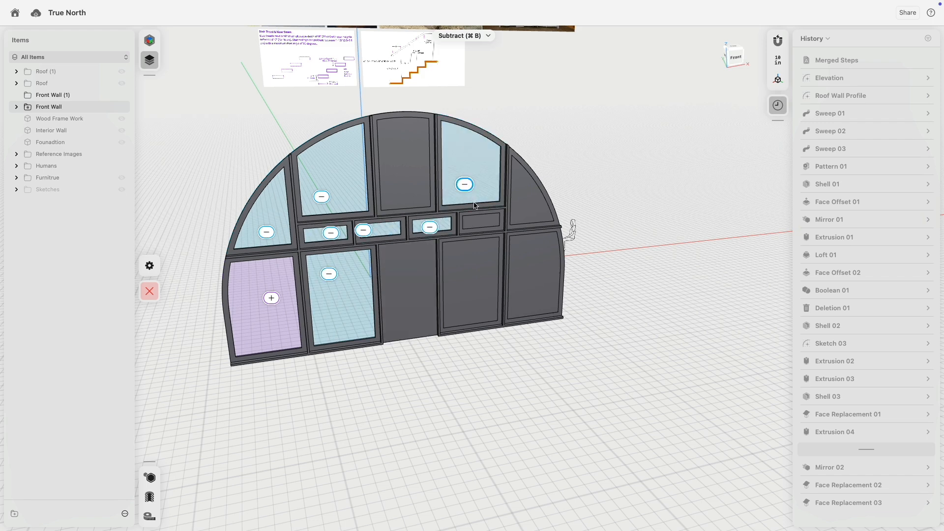
click(533, 248)
click(482, 266)
click(521, 205)
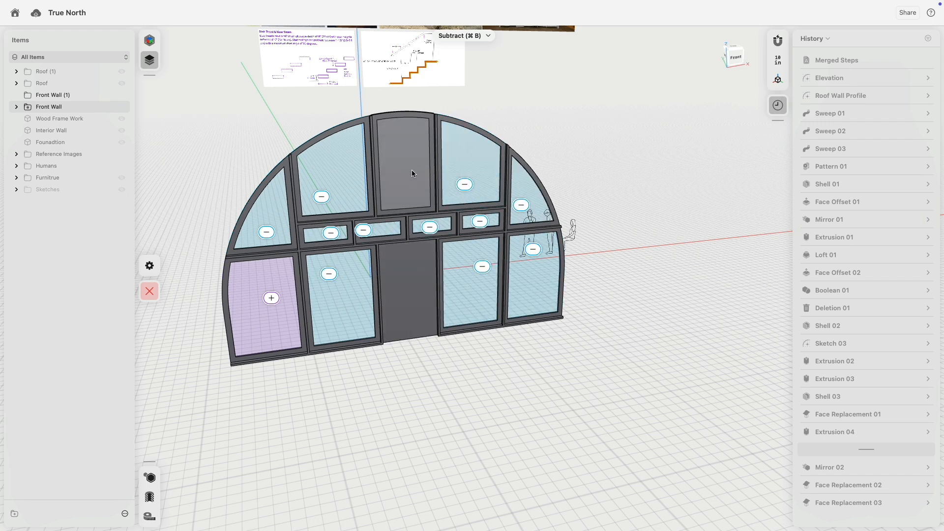
click(412, 171)
- Add the window frames in the left and central bays of the front wall as tool bodies for the Subtract
scroll(268, 257, up, 5)
click(321, 263)
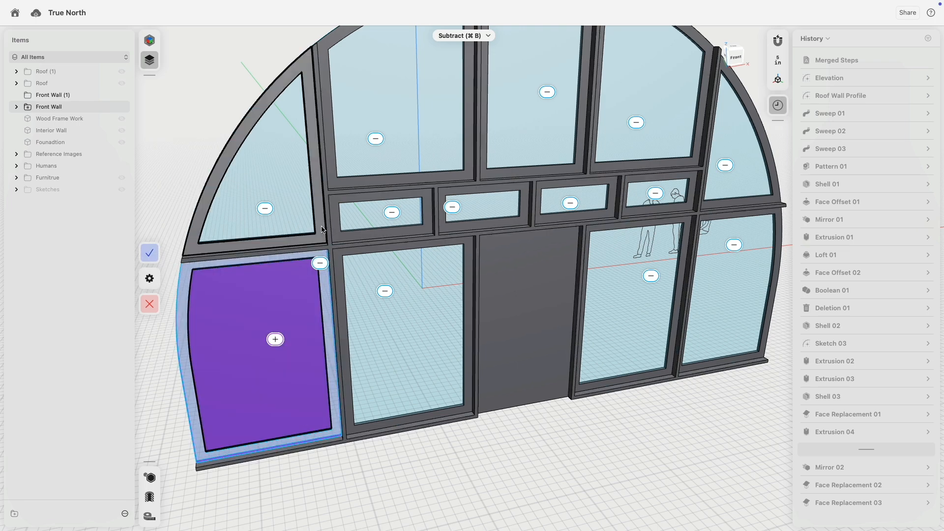
click(322, 227)
click(333, 216)
click(335, 180)
click(339, 260)
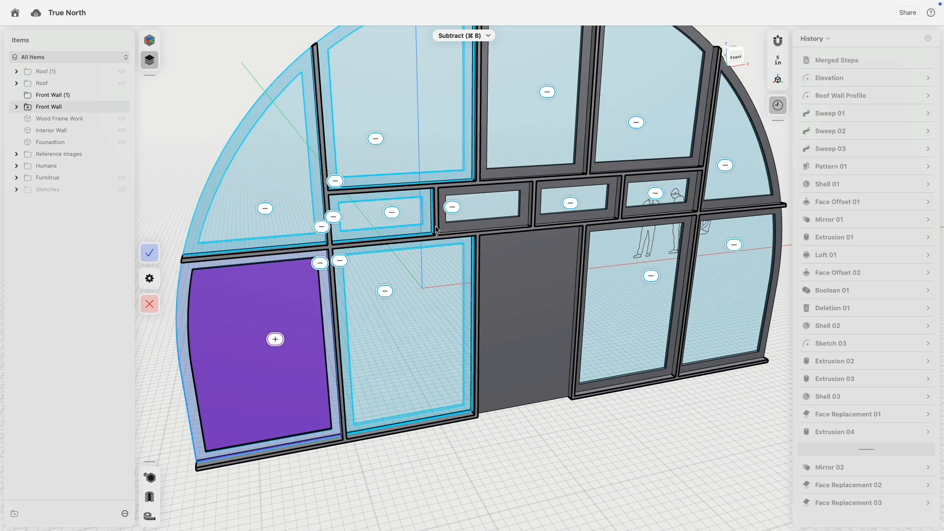
click(449, 224)
click(491, 177)
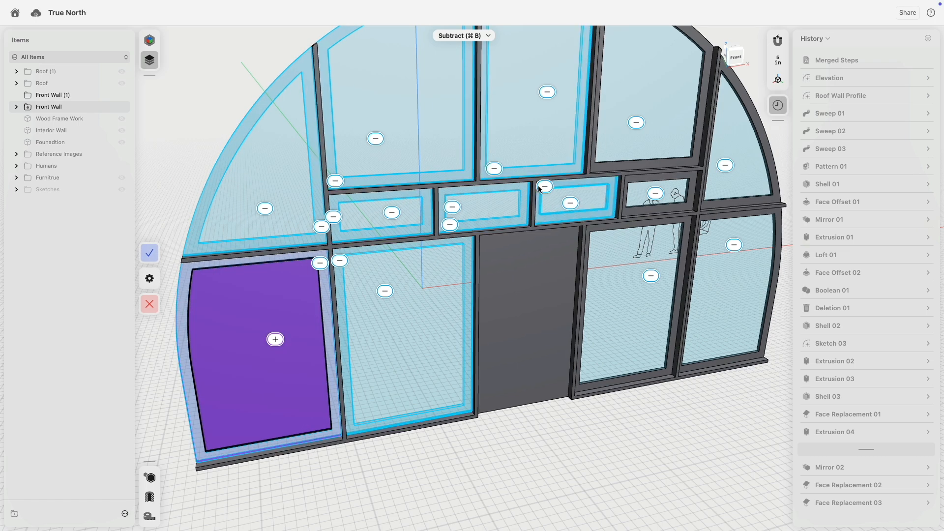
- Add the window frames in the front wall's right bays as tool bodies for the Subtract
middle_drag(539, 189, 285, 232)
click(452, 198)
click(462, 215)
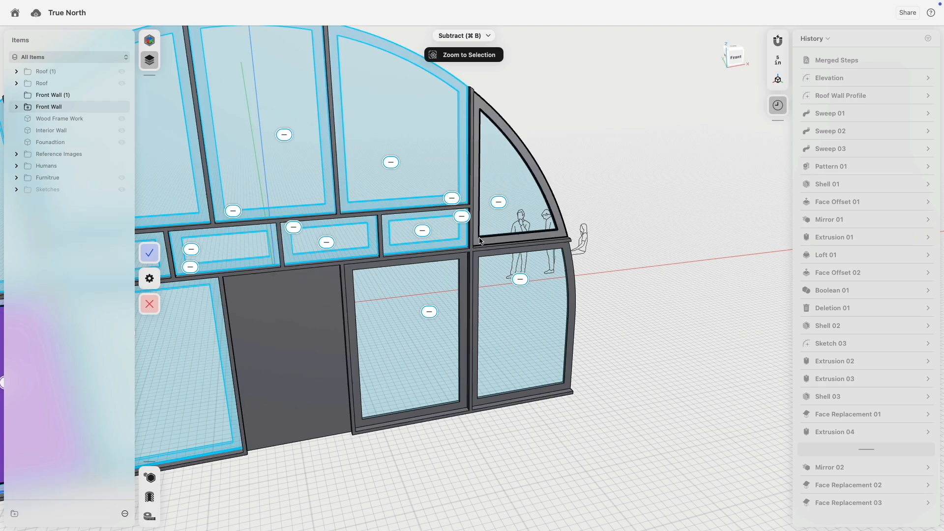
click(480, 238)
click(465, 264)
click(478, 258)
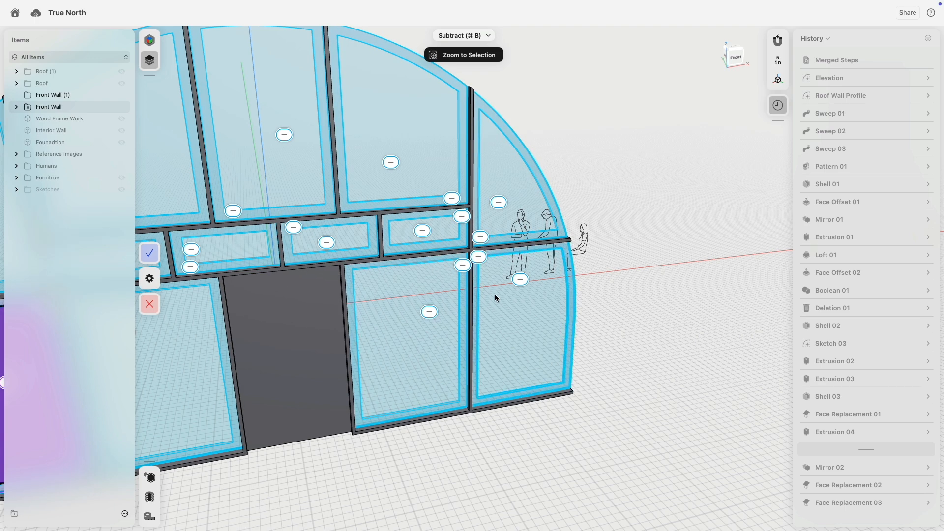
scroll(405, 309, down, 1)
scroll(405, 310, down, 5)
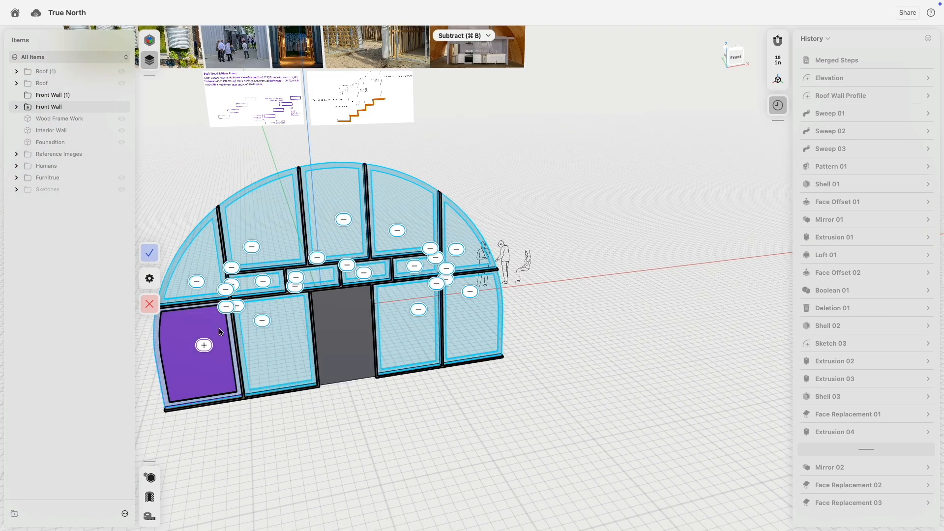
- Try switching the front wall's window frames from tool bodies to target bodies in the Subtract
middle_drag(213, 315, 332, 312)
scroll(332, 238, up, 5)
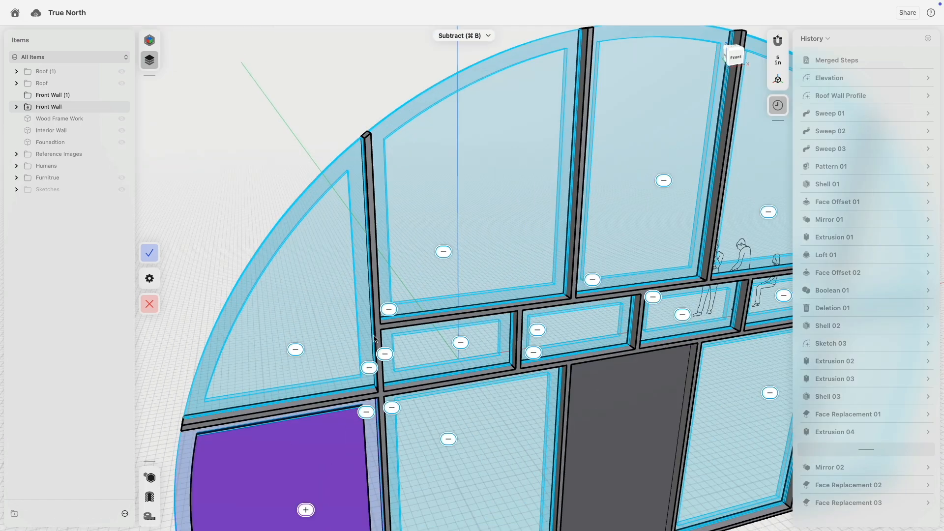
click(369, 364)
click(389, 320)
click(491, 301)
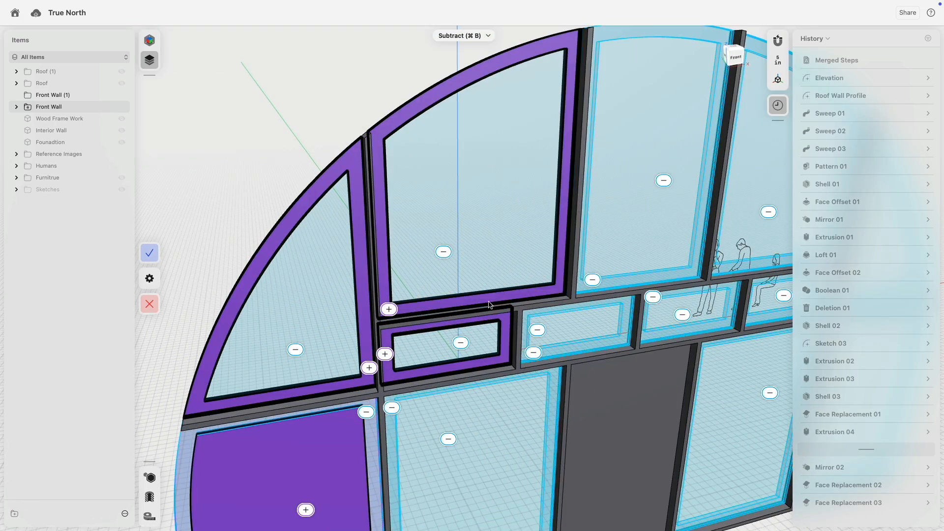
middle_drag(491, 301, 324, 262)
click(337, 326)
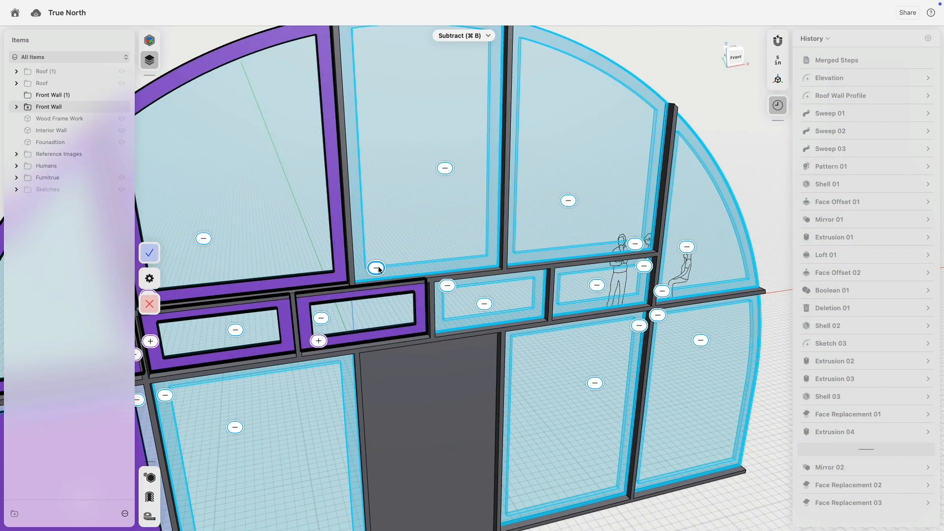
click(376, 268)
click(448, 286)
click(641, 257)
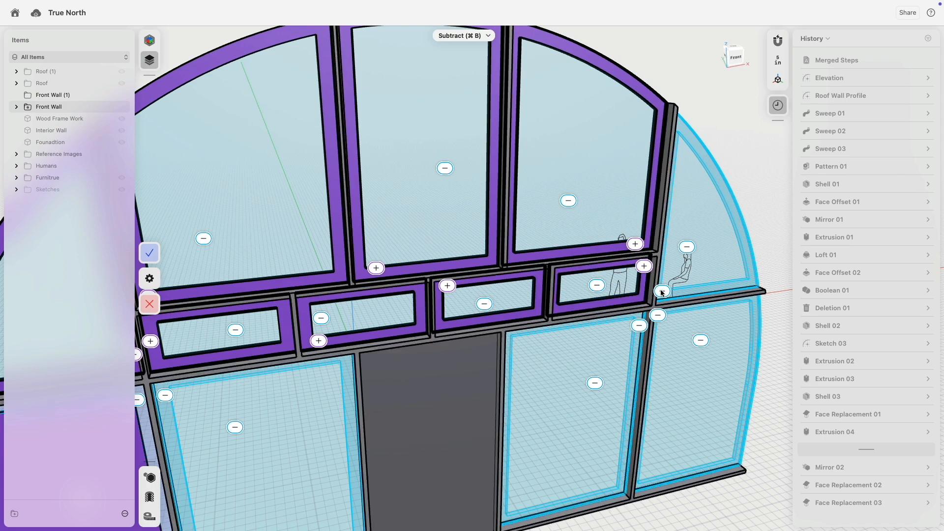
click(654, 310)
click(645, 325)
click(654, 327)
scroll(639, 325, down, 5)
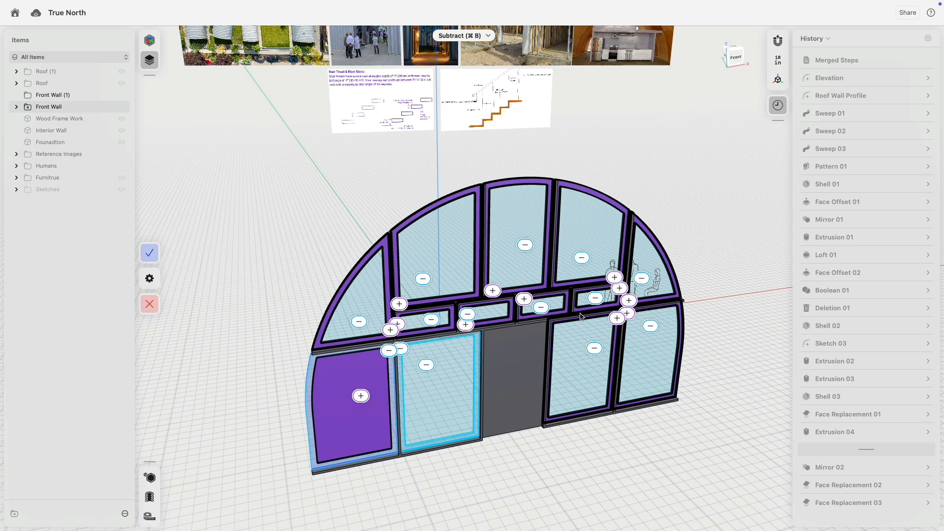
scroll(406, 350, up, 5)
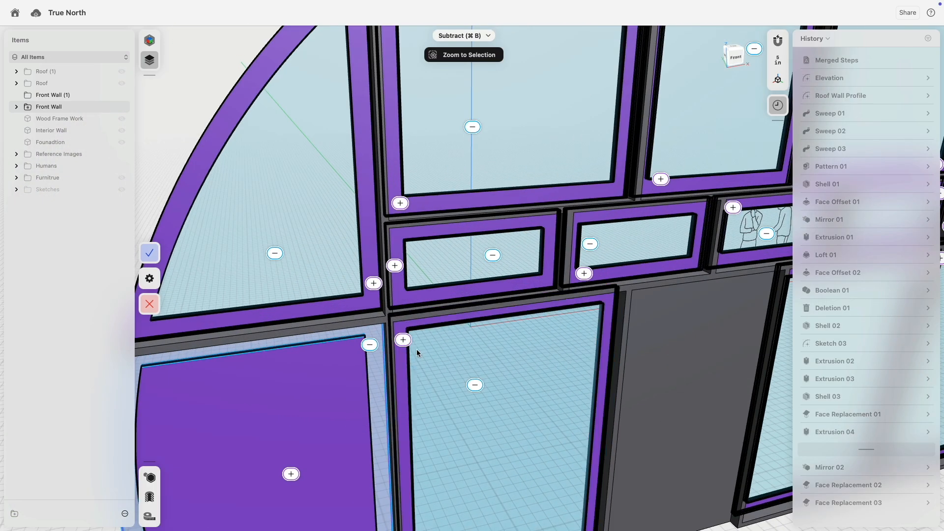
- Make the window panels in the front wall's two left bays Subtract targets and their surrounding frames tool bodies
scroll(420, 359, down, 3)
scroll(423, 367, right, 5)
scroll(421, 362, left, 5)
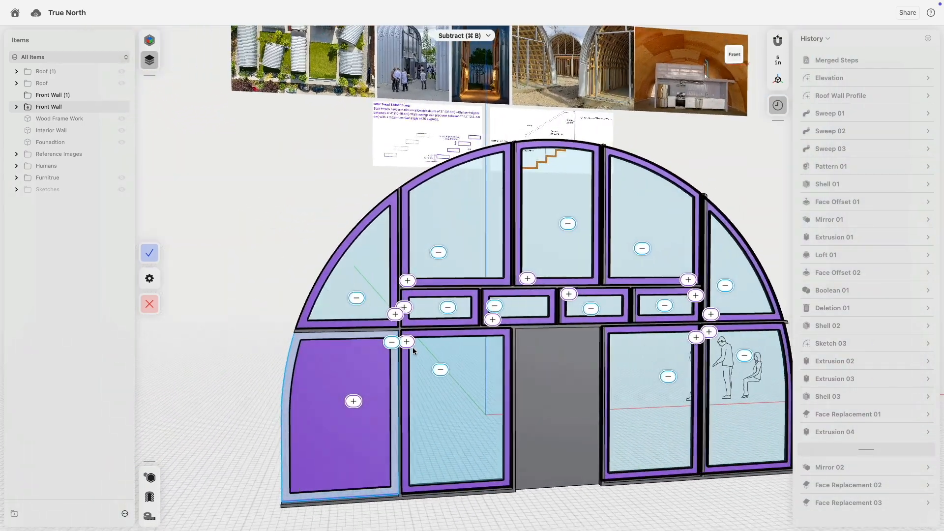
mouse_move(418, 355)
right_down()
mouse_move(441, 356)
mouse_move(417, 355)
right_up()
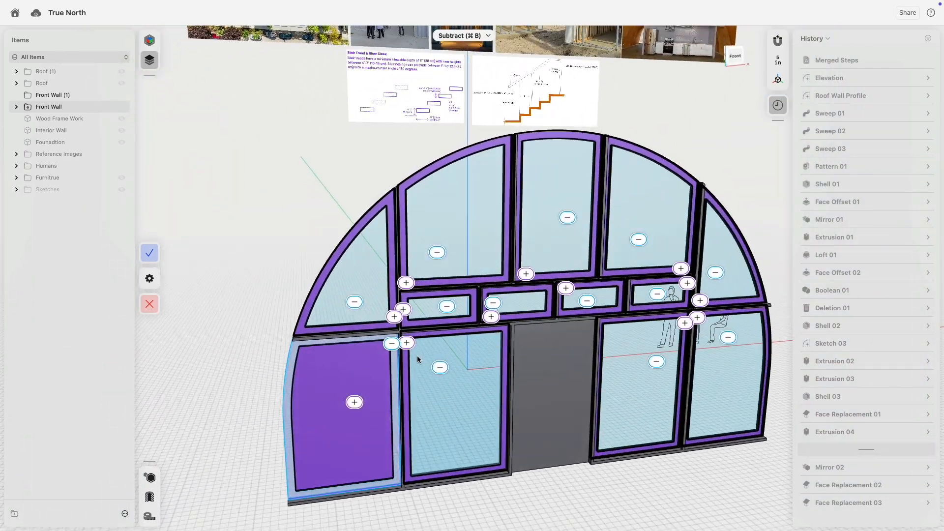
scroll(412, 350, up, 4)
click(452, 374)
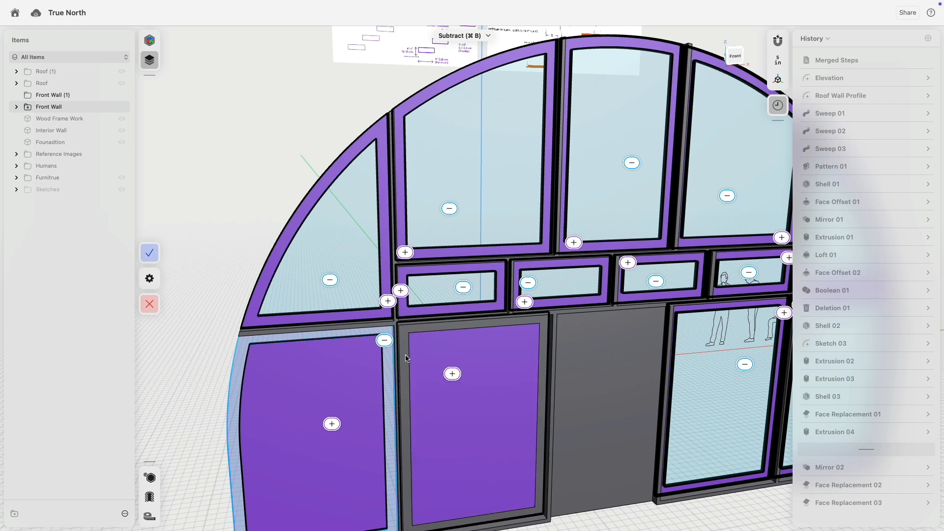
click(404, 345)
click(388, 301)
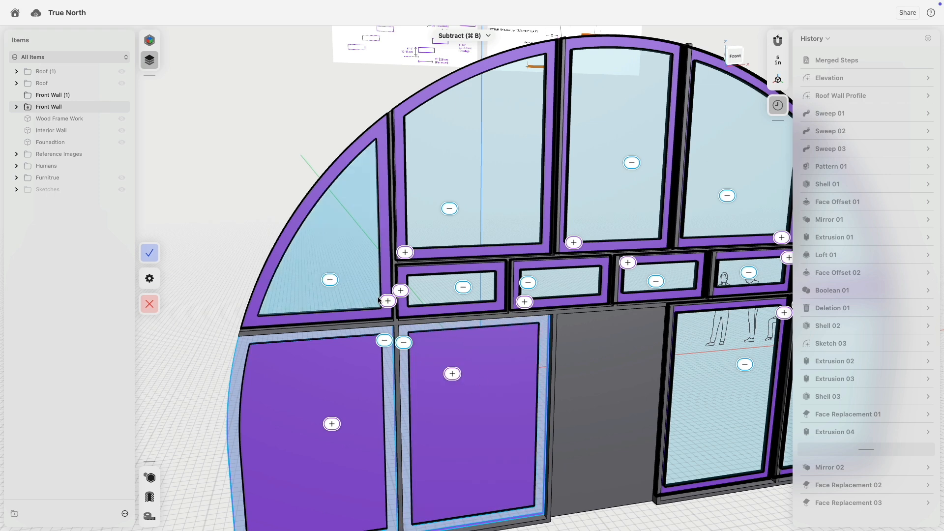
click(330, 280)
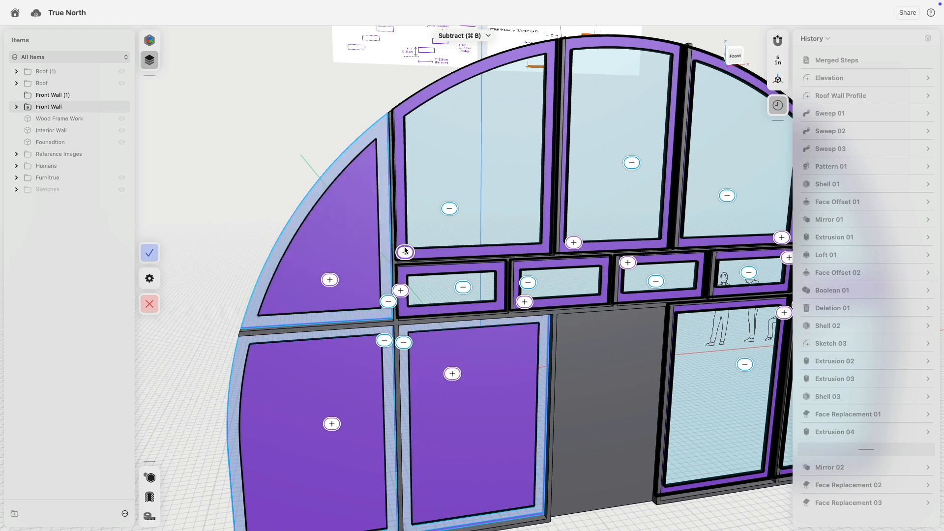
click(449, 208)
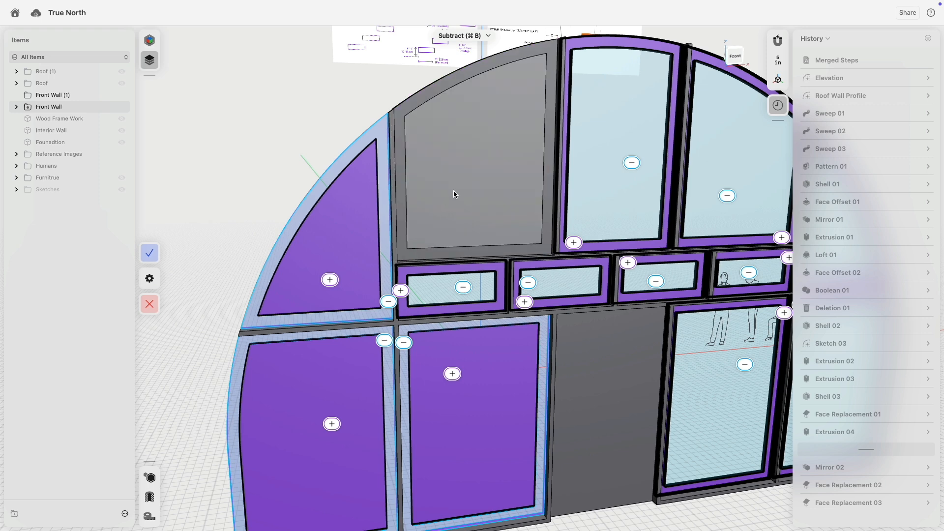
click(453, 192)
click(454, 192)
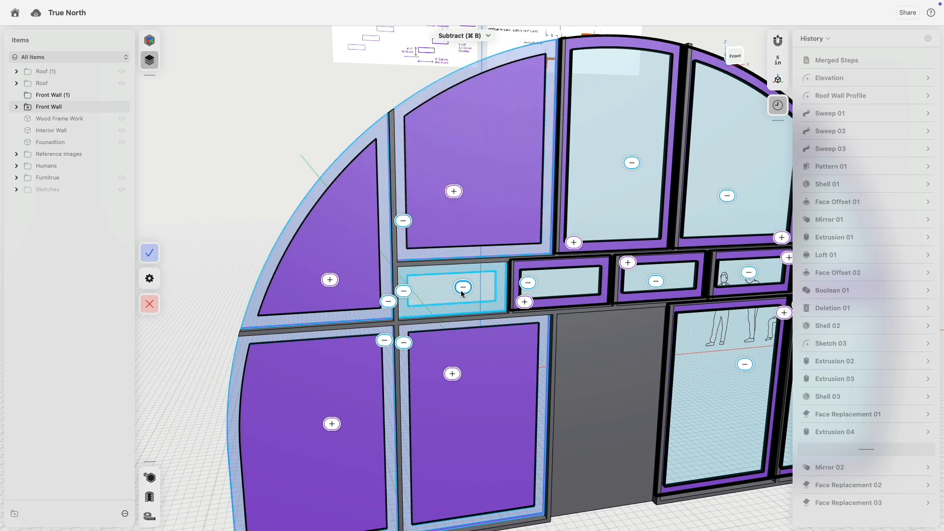
- Make the small middle-row panels and the tall top center panel Subtract targets, with their frames as tool bodies
middle_drag(501, 292, 389, 282)
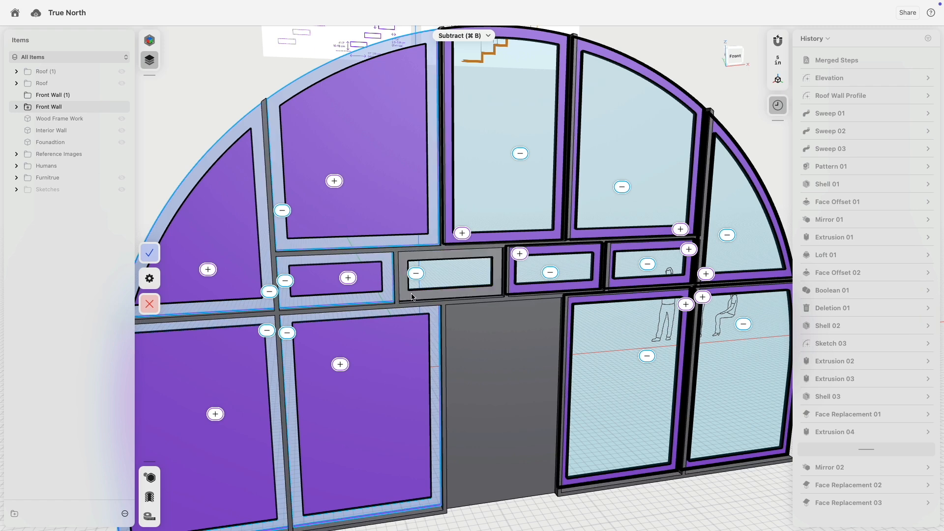
click(416, 274)
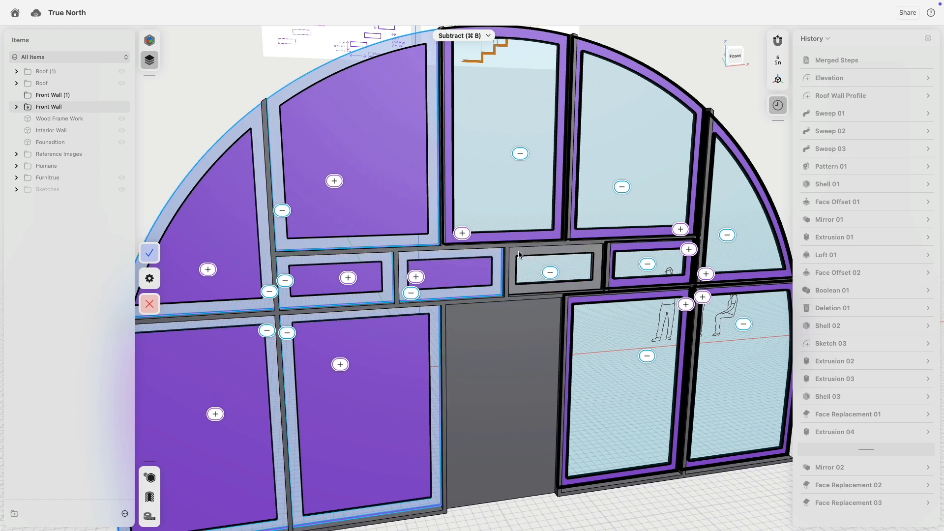
click(549, 272)
click(520, 153)
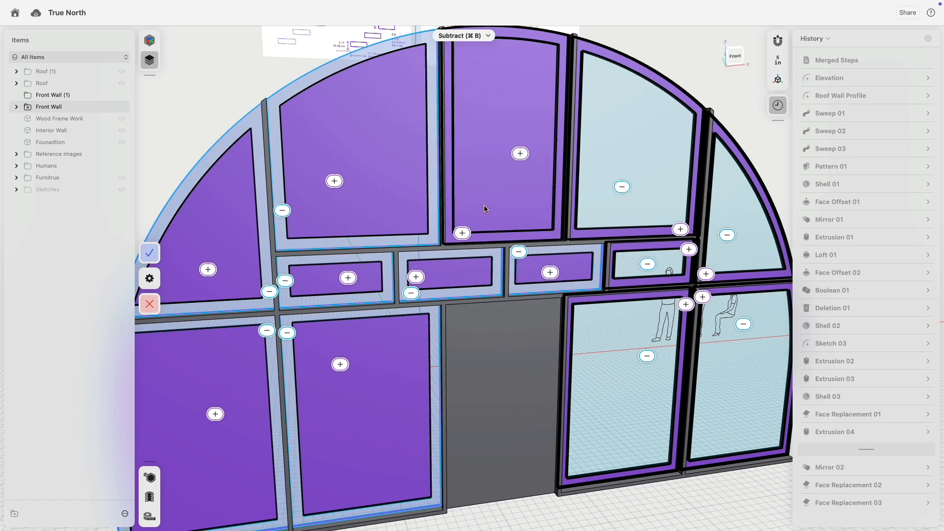
click(465, 236)
- Make the window panels in the front wall's right bays Subtract targets and their frames tool bodies
middle_drag(504, 211, 324, 233)
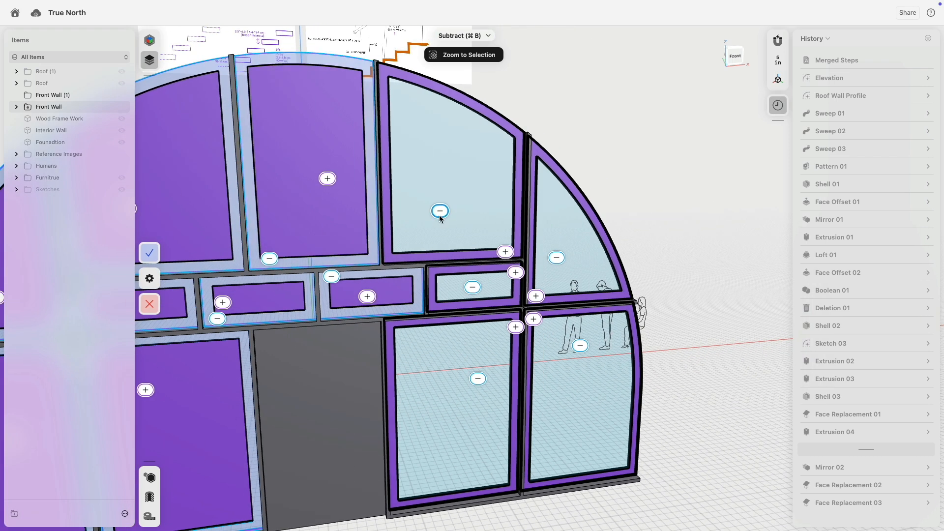
click(440, 212)
click(507, 255)
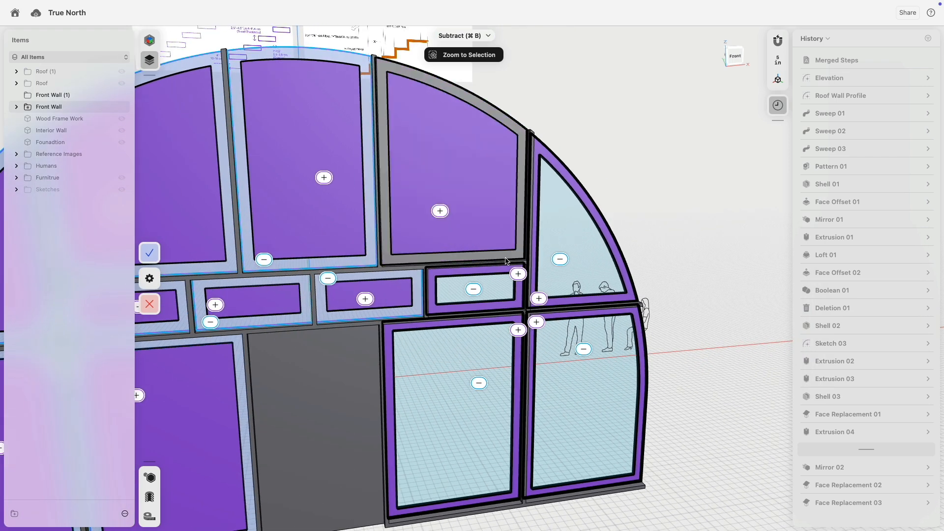
click(513, 256)
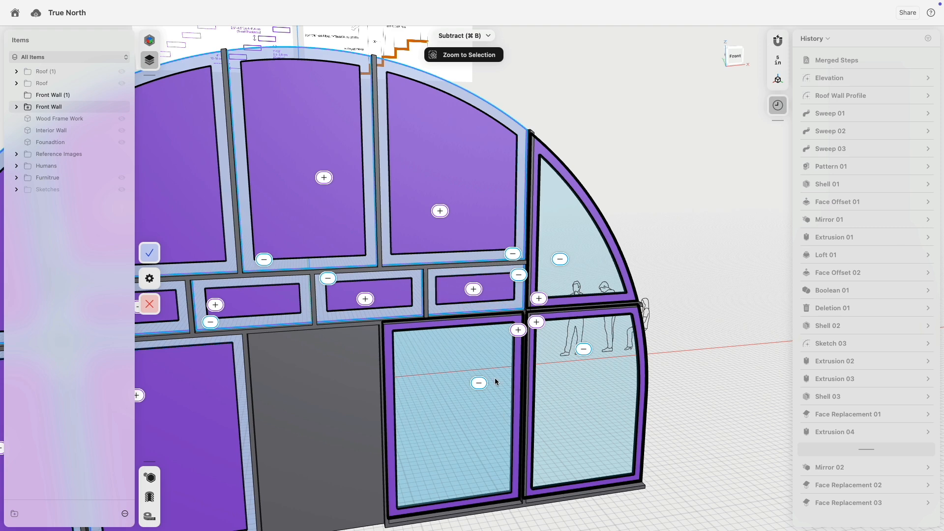
click(480, 383)
click(518, 330)
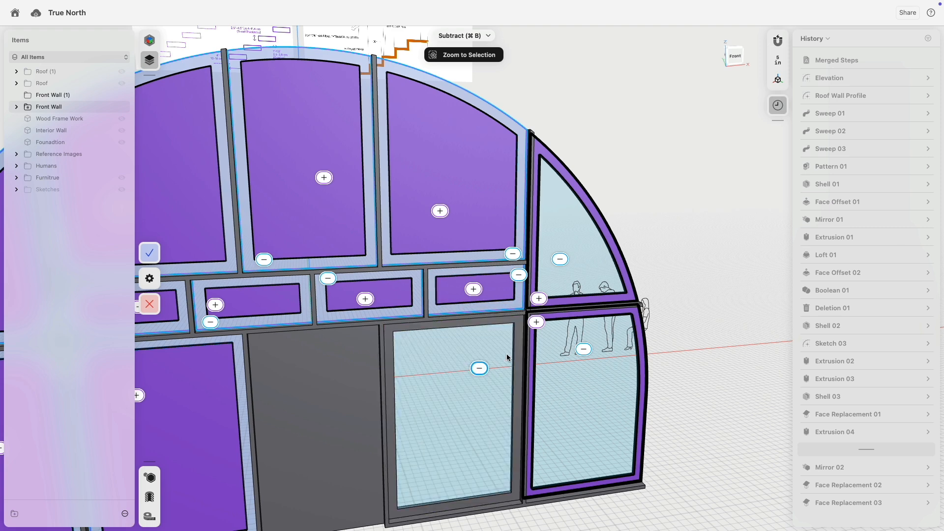
click(584, 349)
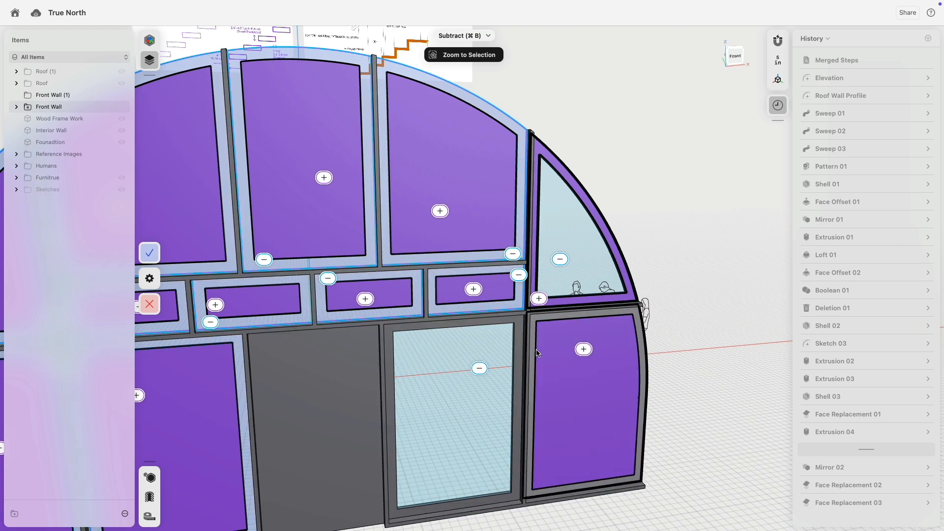
click(480, 368)
scroll(574, 267, up, 3)
click(552, 256)
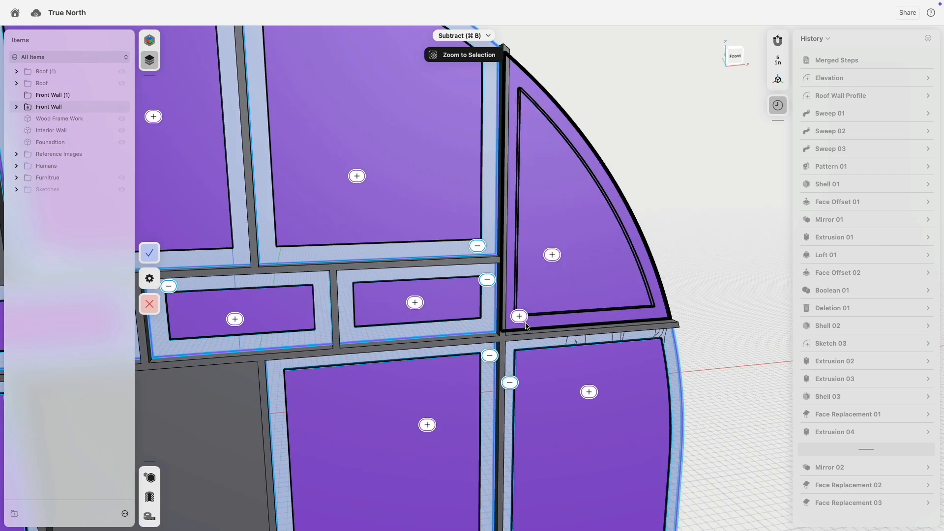
click(519, 321)
- Check the panel and frame assignments across the front wall and apply the Subtract
scroll(509, 325, down, 10)
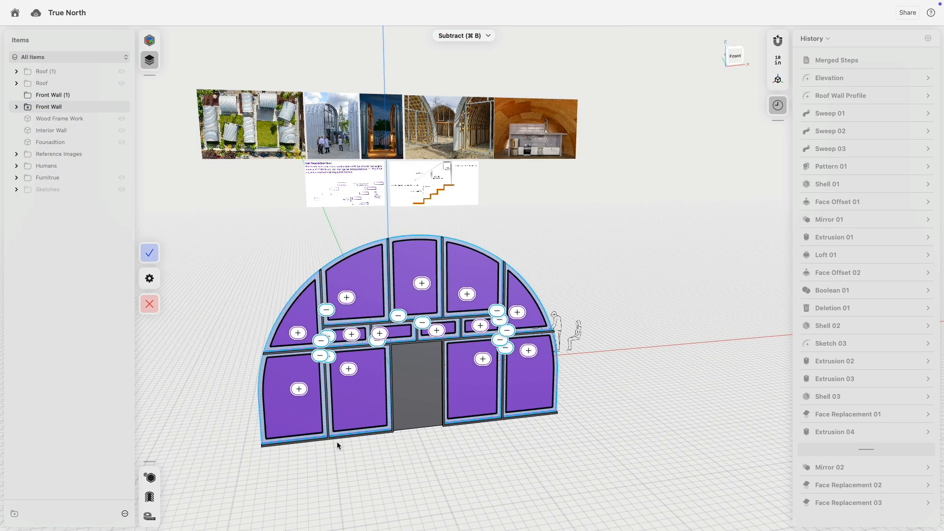
scroll(338, 442, up, 3)
right_drag(399, 471, 437, 448)
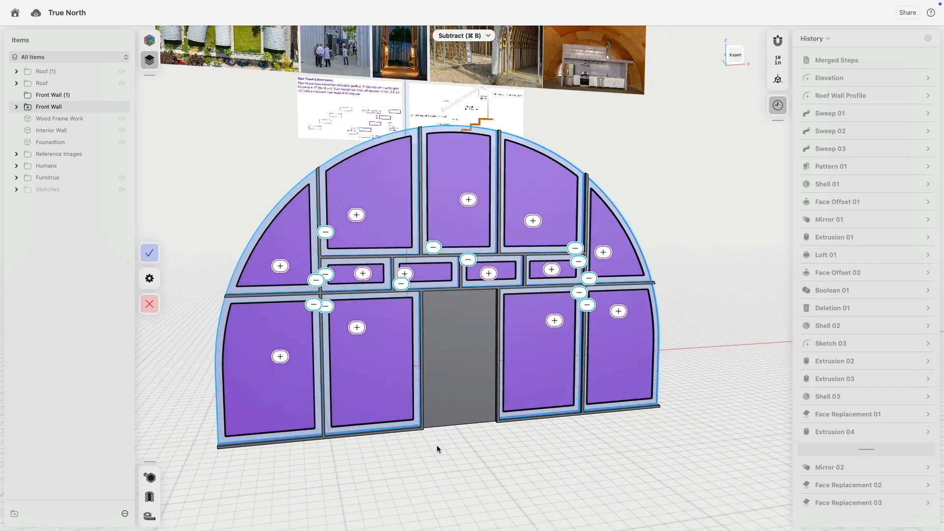
click(146, 284)
click(192, 287)
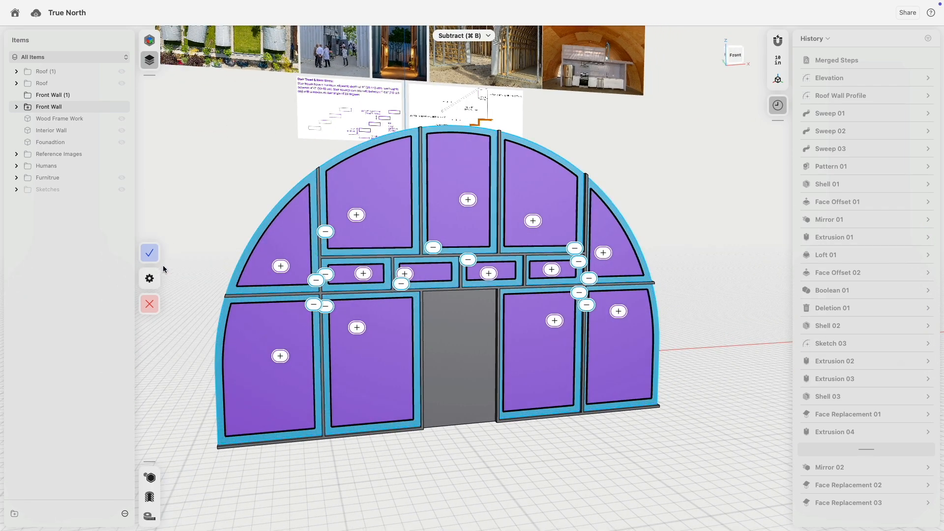
click(153, 254)
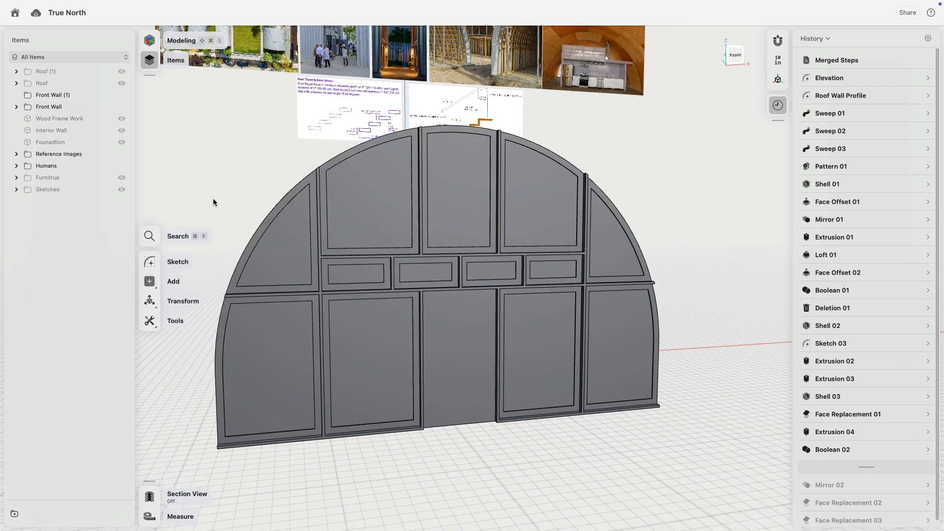
- Test the cut by moving the upper-left corner window panel 21 inches out of its frame, and undo the move
double_click(289, 250)
right_drag(217, 225, 270, 251)
drag(283, 231, 309, 235)
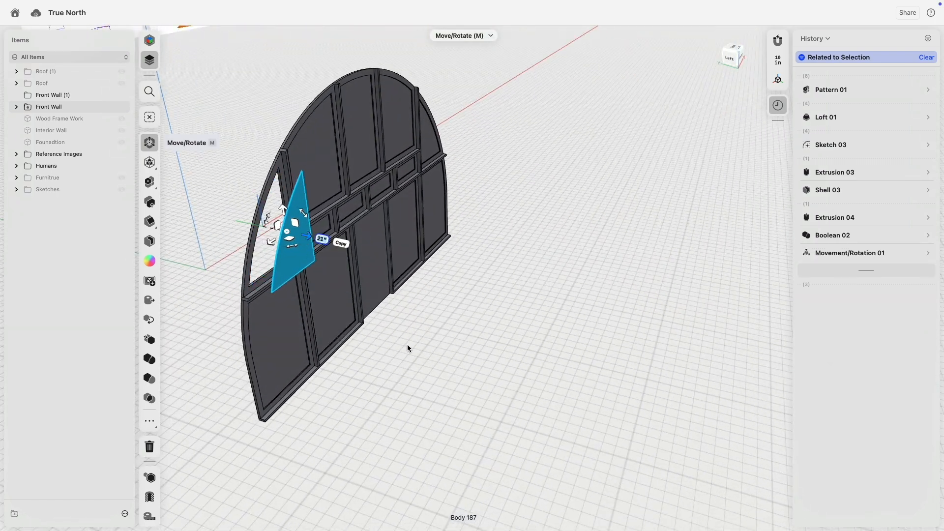
right_drag(408, 345, 373, 330)
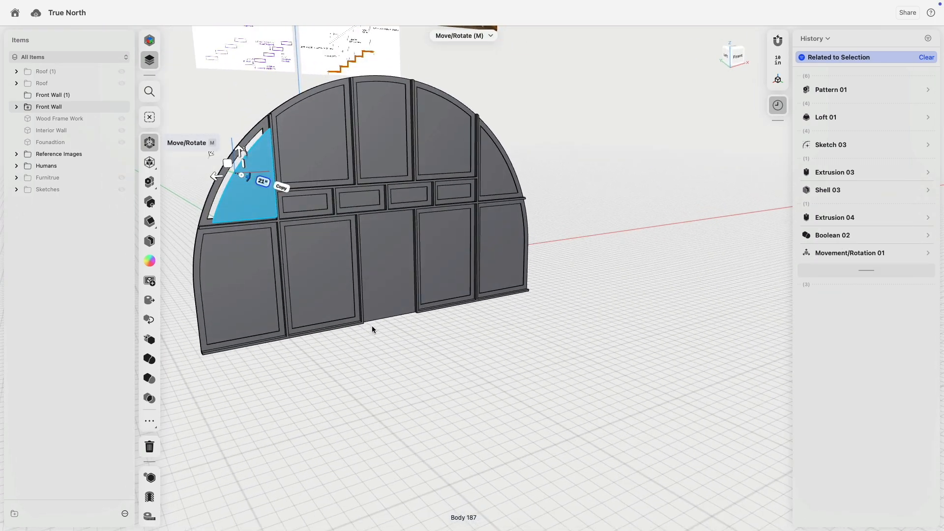
key(super+z)
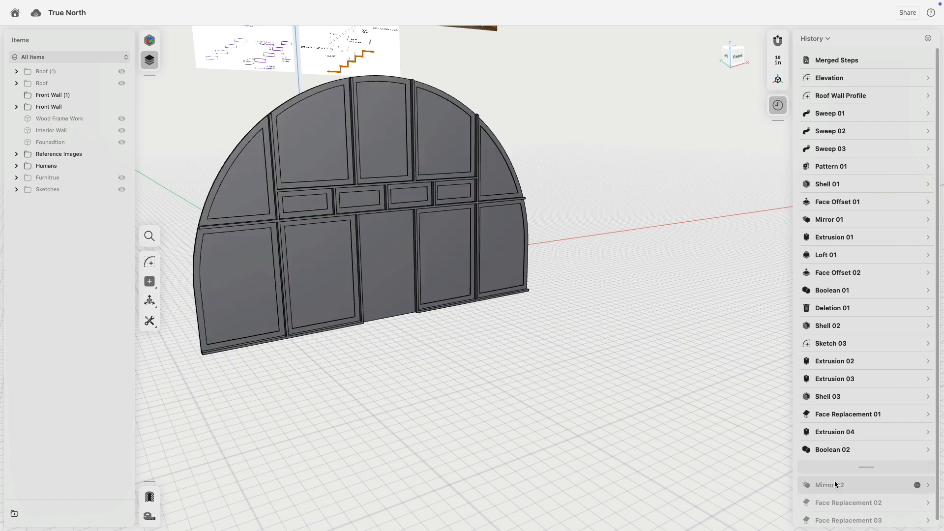
- Roll the history forward through Mirror 02, Face Replacement 02 and Face Replacement 03 to rebuild the back wall
click(931, 469)
scroll(489, 374, down, 6)
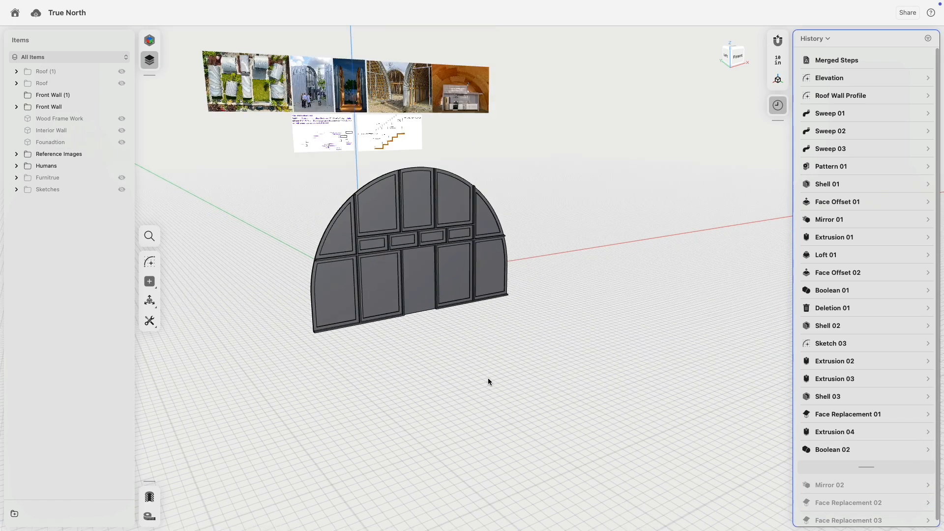
click(927, 469)
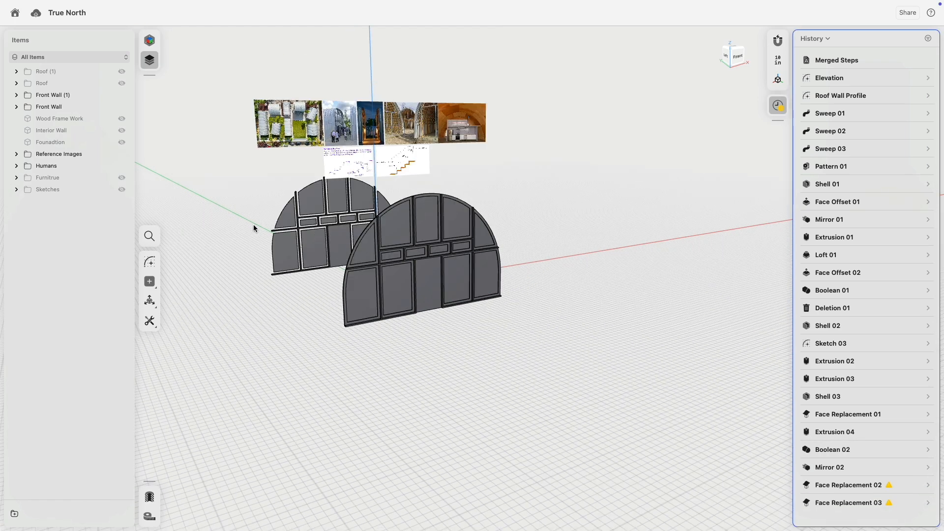
scroll(254, 228, up, 5)
scroll(291, 264, down, 4)
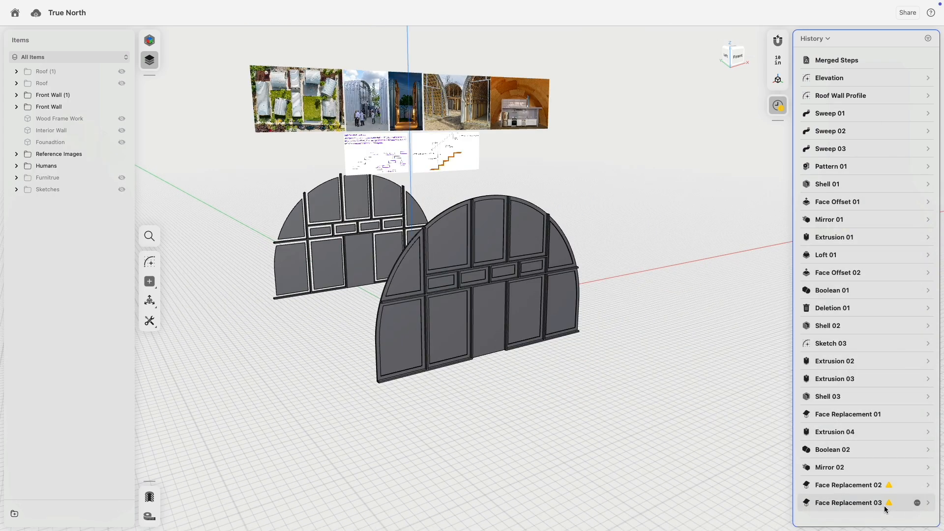
- Extend Mirror 02's target bodies to include every panel, frame and bar of the front wall
click(880, 485)
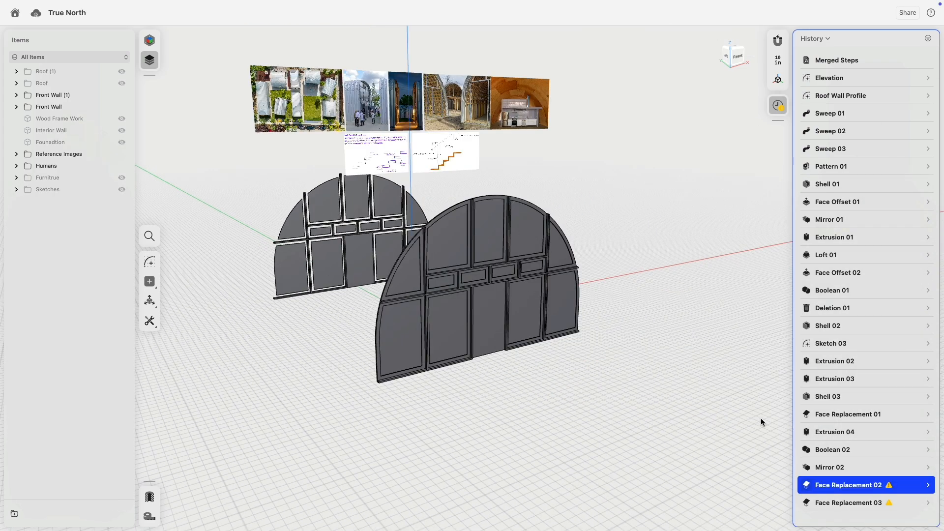
click(929, 468)
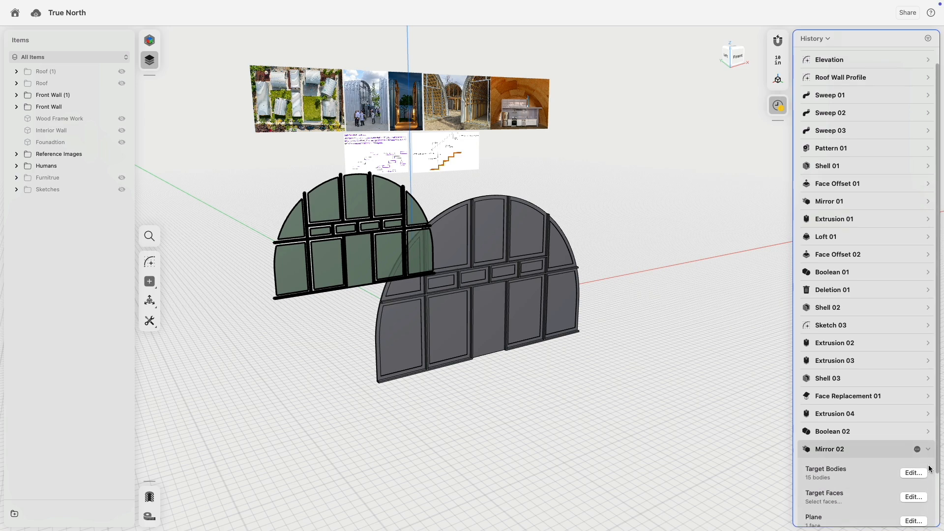
click(913, 421)
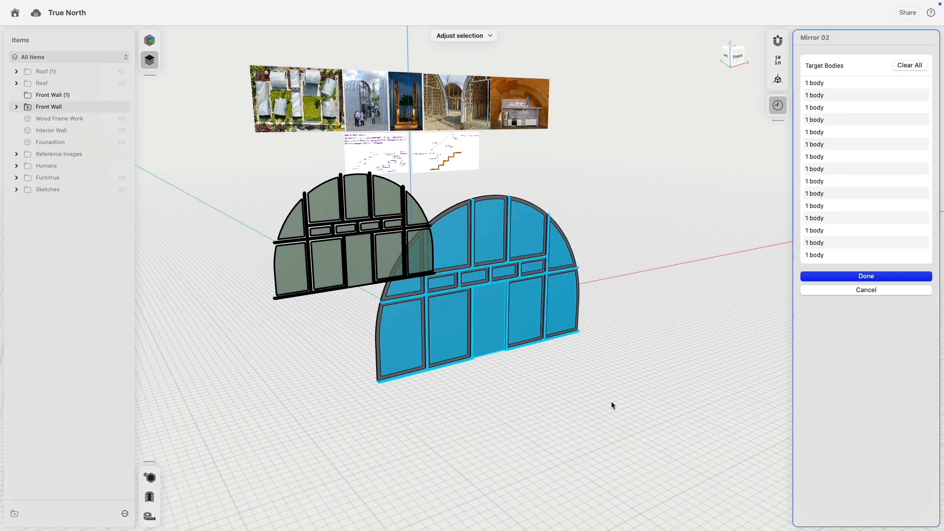
right_drag(578, 400, 613, 404)
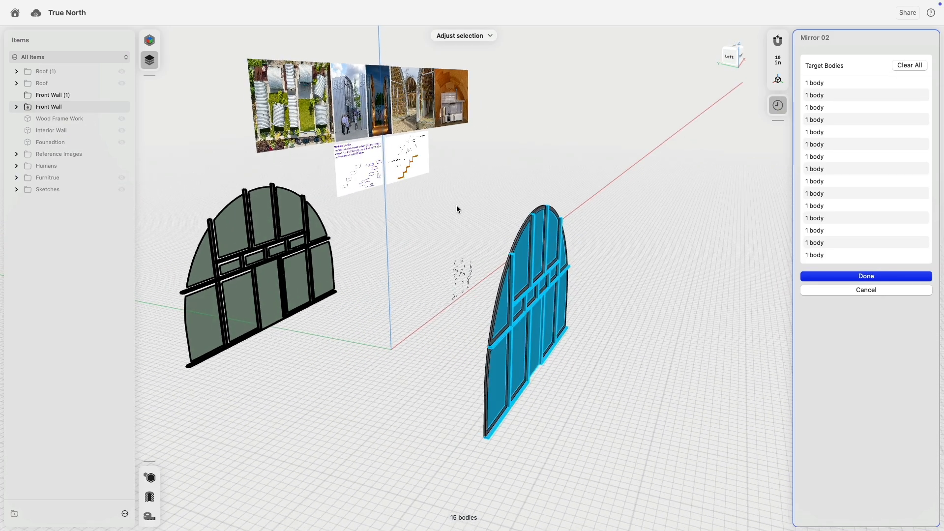
right_drag(631, 251, 647, 243)
drag(530, 158, 686, 492)
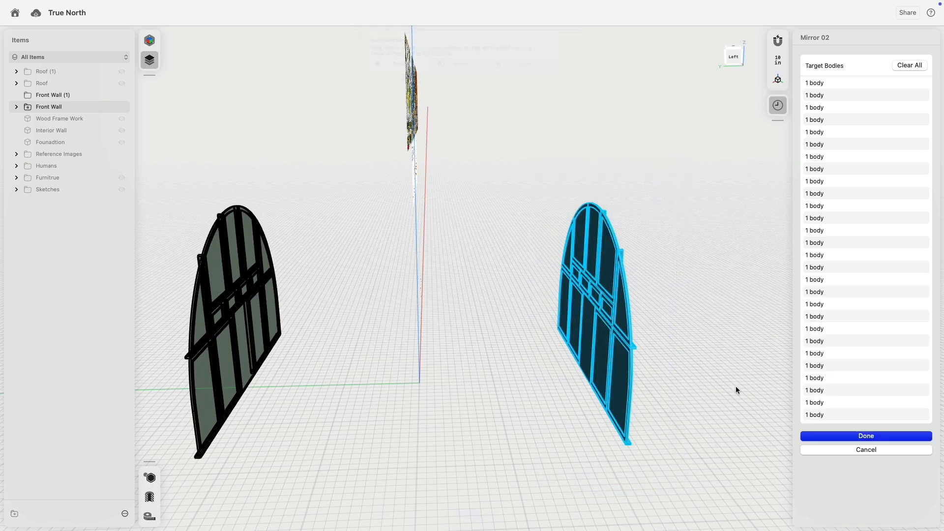
click(858, 437)
right_drag(675, 406, 580, 430)
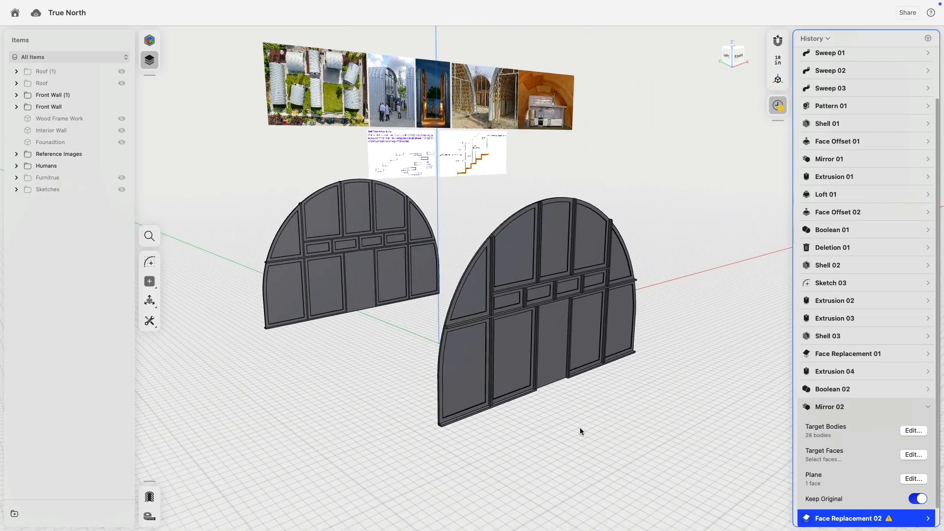
click(929, 408)
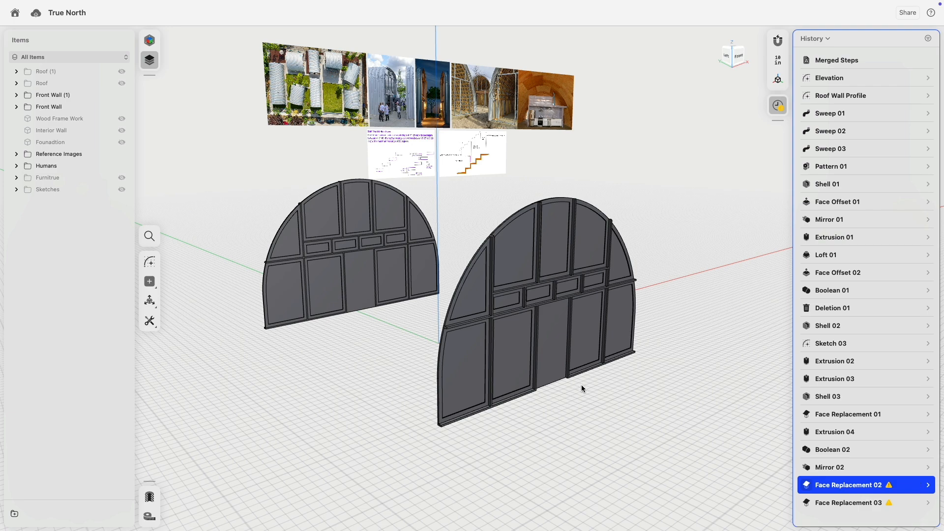
- Repair Face Replacement 02 by assigning the inner face of the front wall's lower corner window frame as its replacing face
right_drag(581, 388, 656, 395)
click(929, 485)
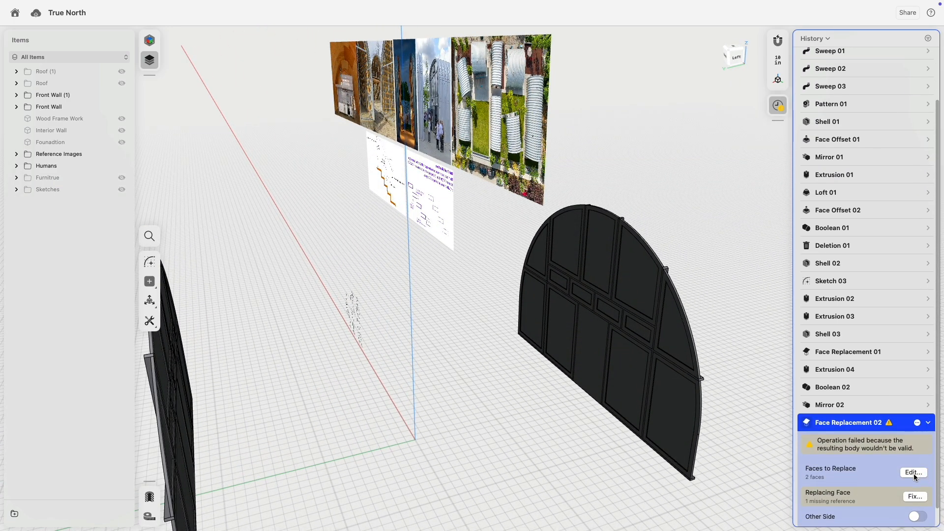
click(912, 499)
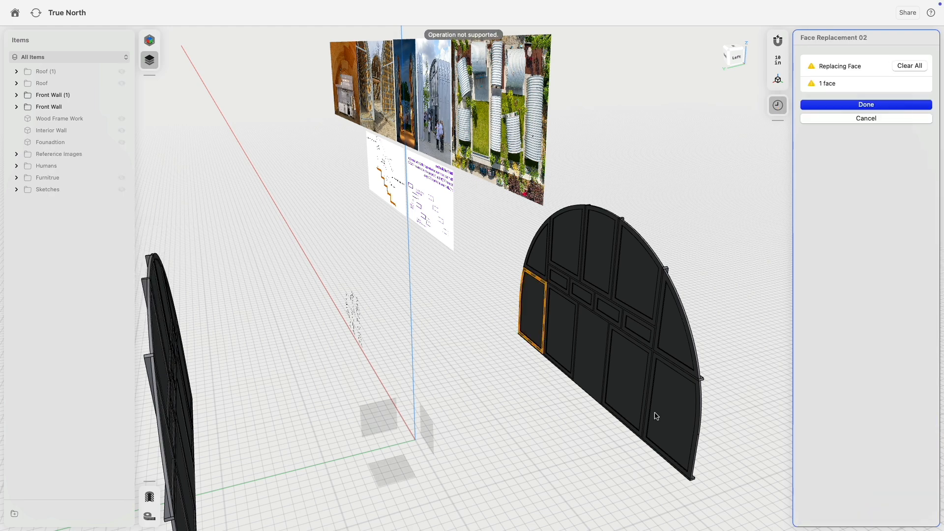
scroll(562, 341, up, 5)
scroll(502, 276, up, 3)
right_drag(471, 251, 524, 263)
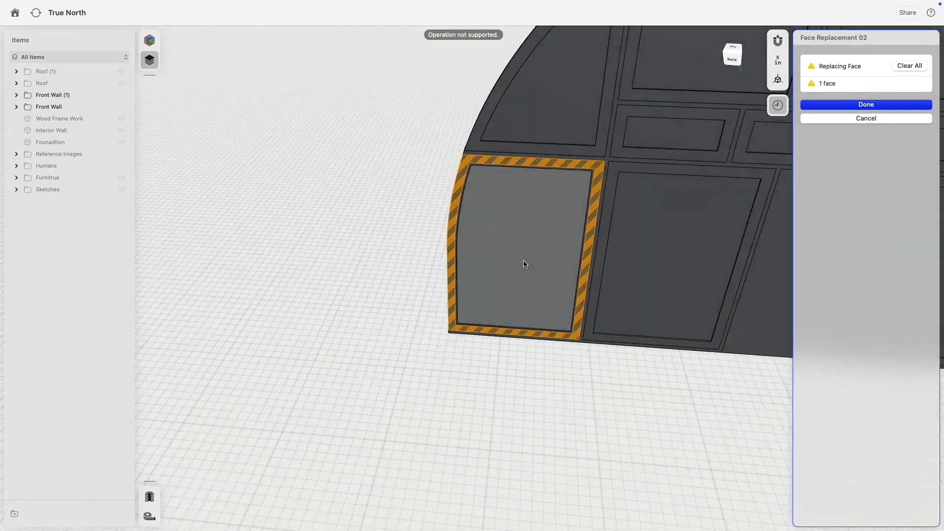
click(450, 242)
click(466, 169)
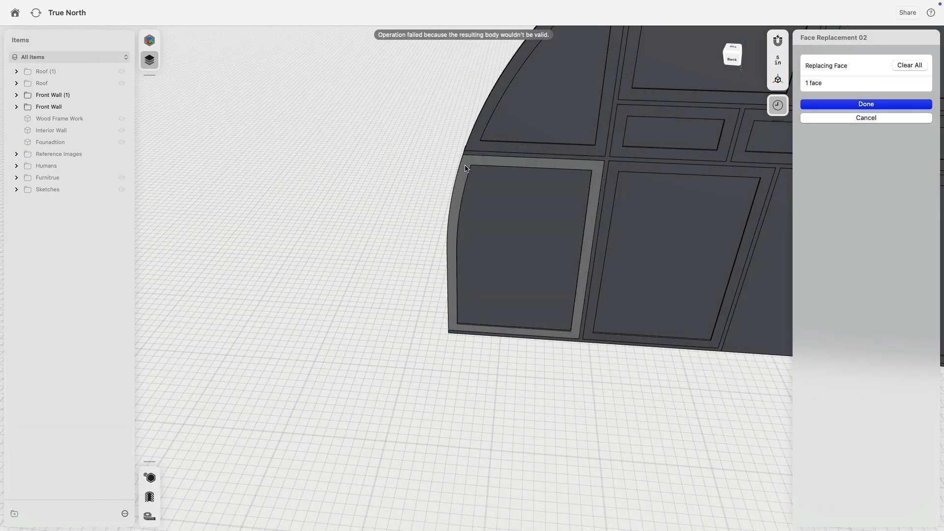
click(828, 105)
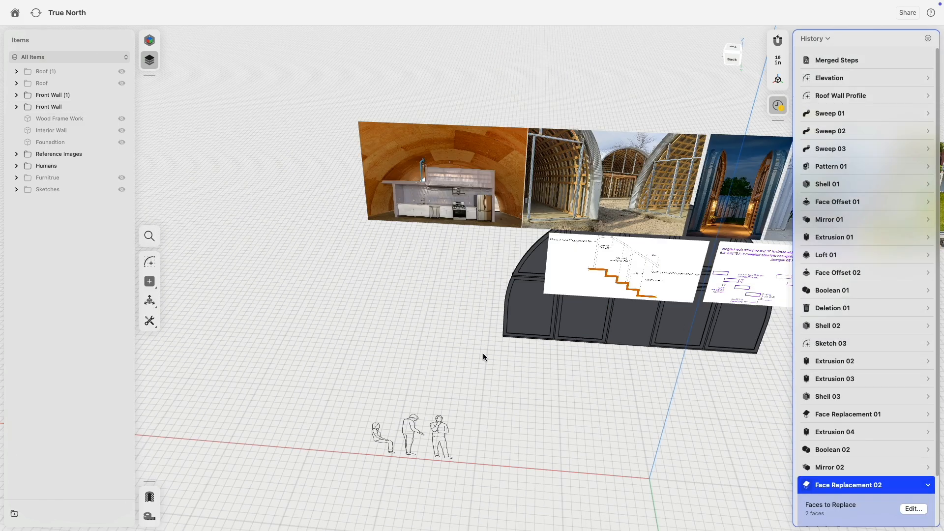
- Repair Face Replacement 03 by assigning the inner face of the back wall's lower corner window frame as its replacing face
click(928, 485)
click(928, 503)
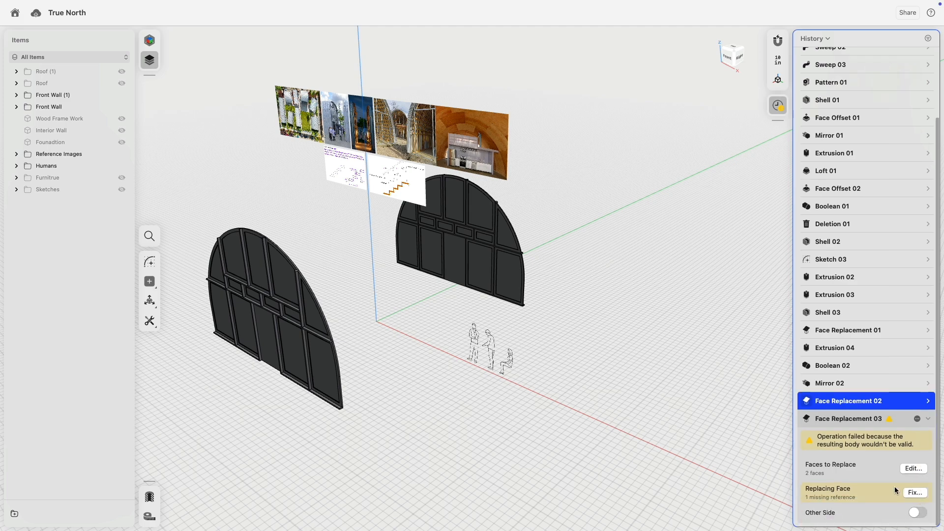
click(915, 492)
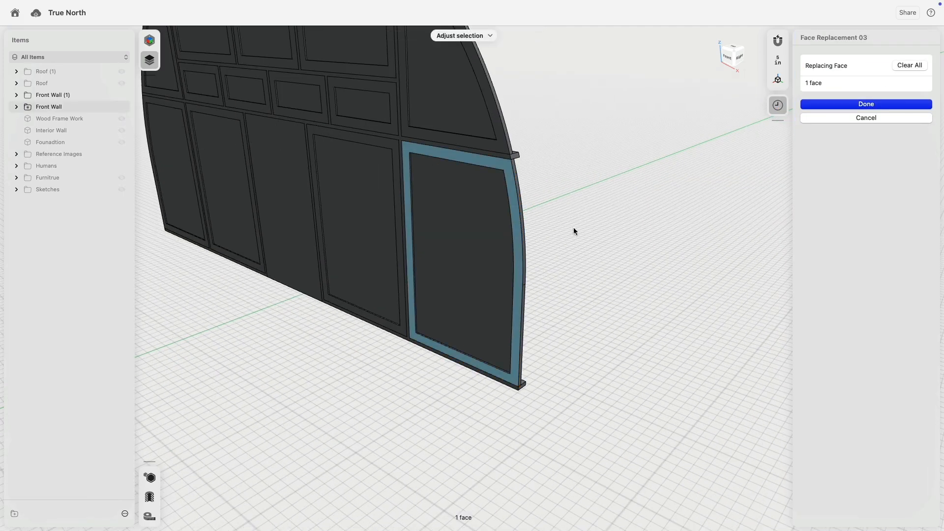
click(778, 105)
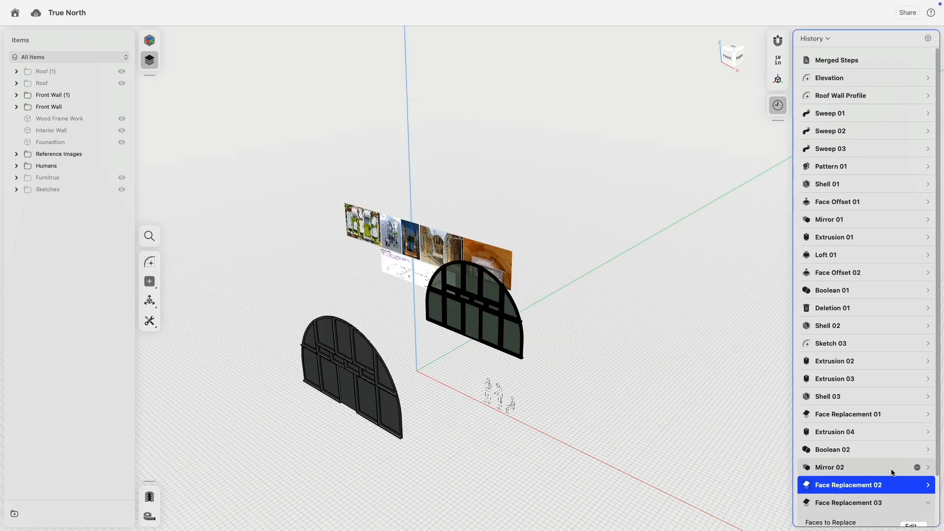
click(928, 485)
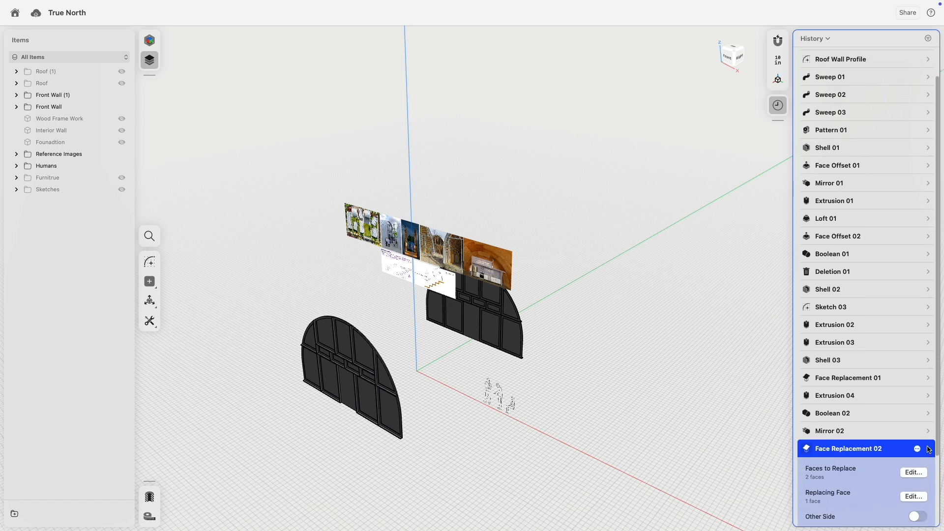
click(929, 449)
click(929, 468)
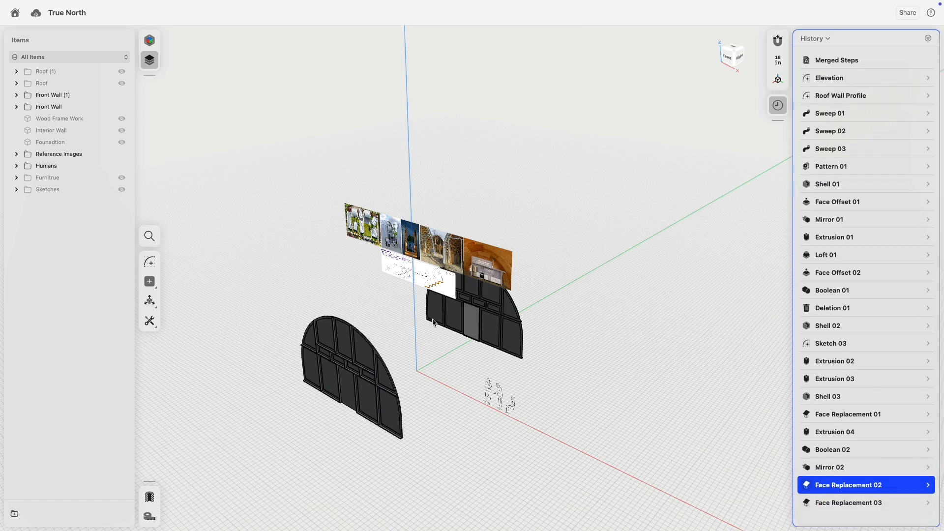
click(311, 265)
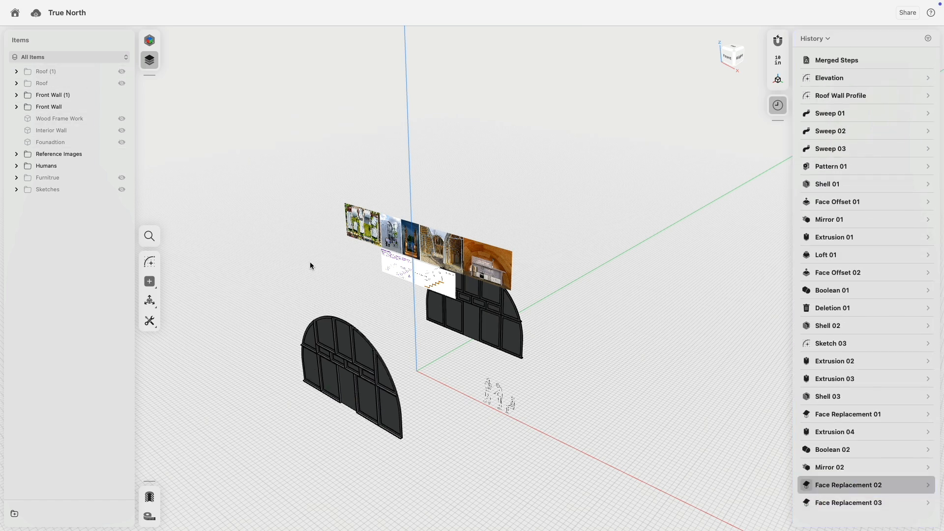
- Show the foundation, the interior wall and the wood frame work again
click(121, 142)
scroll(271, 255, down, 5)
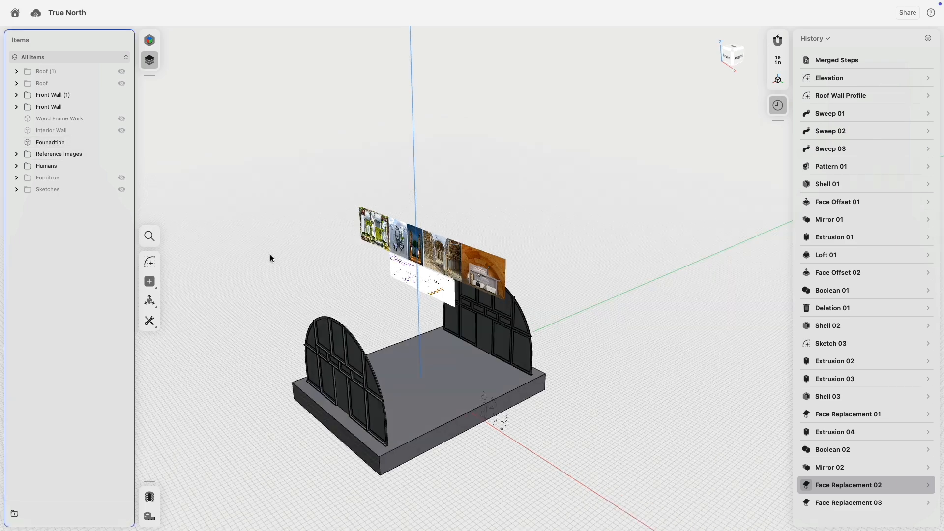
click(121, 130)
click(122, 119)
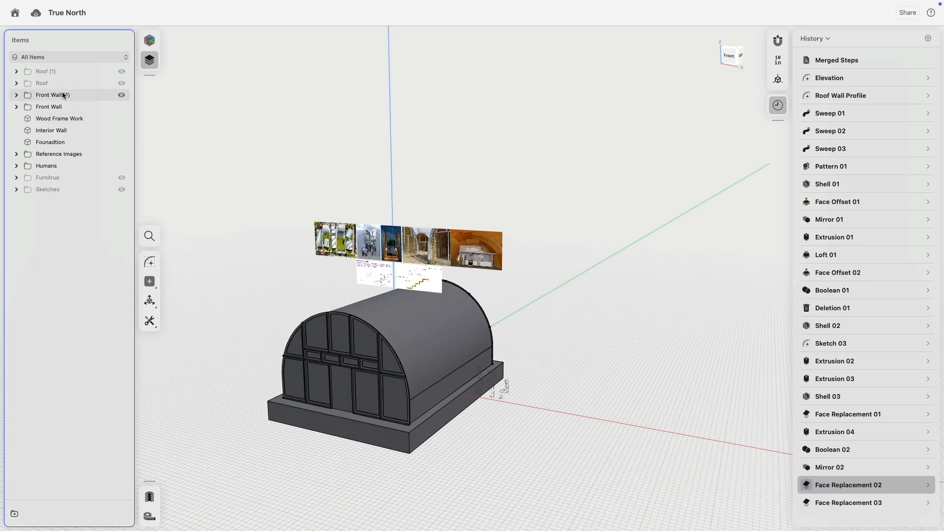
- Rename the folder Front Wall (1) as Wall Back and the folder Front Wall as Wall Front
click(62, 94)
right_click(61, 95)
click(88, 110)
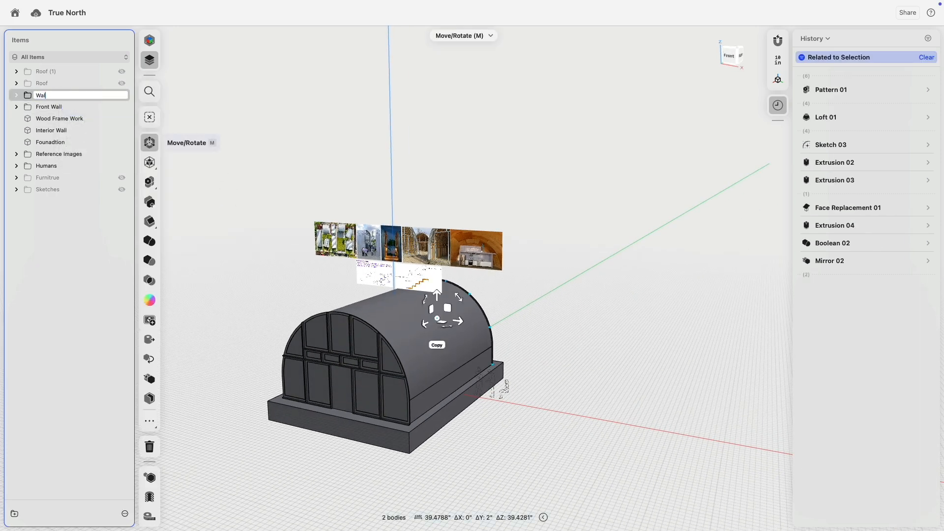
text(Wall Back)
key(Return)
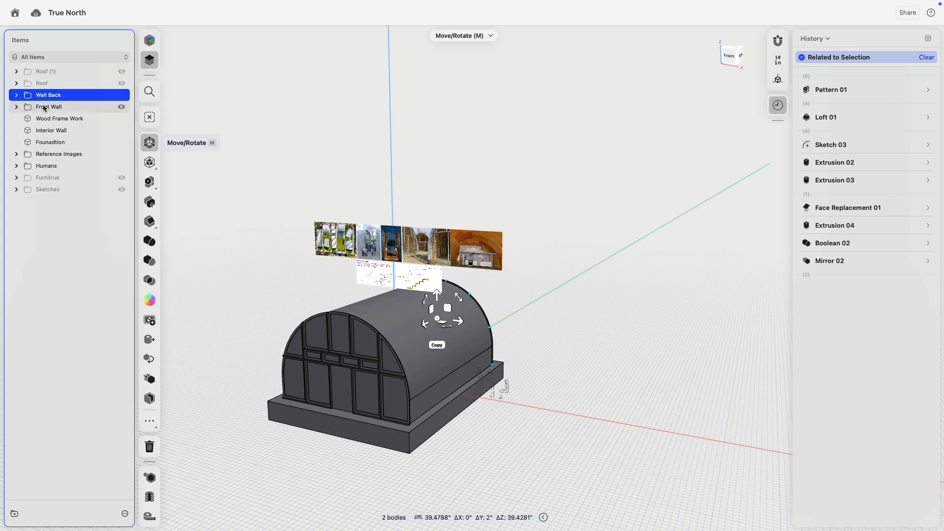
click(44, 108)
right_click(57, 109)
click(77, 124)
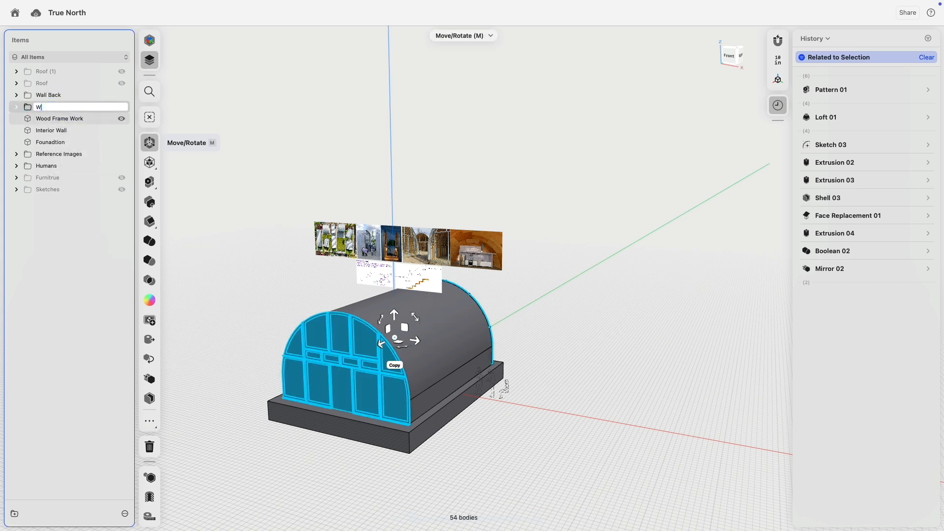
- Isolate the Wall Back folder to check which bodies it contains, and exit isolation
click(49, 95)
click(155, 476)
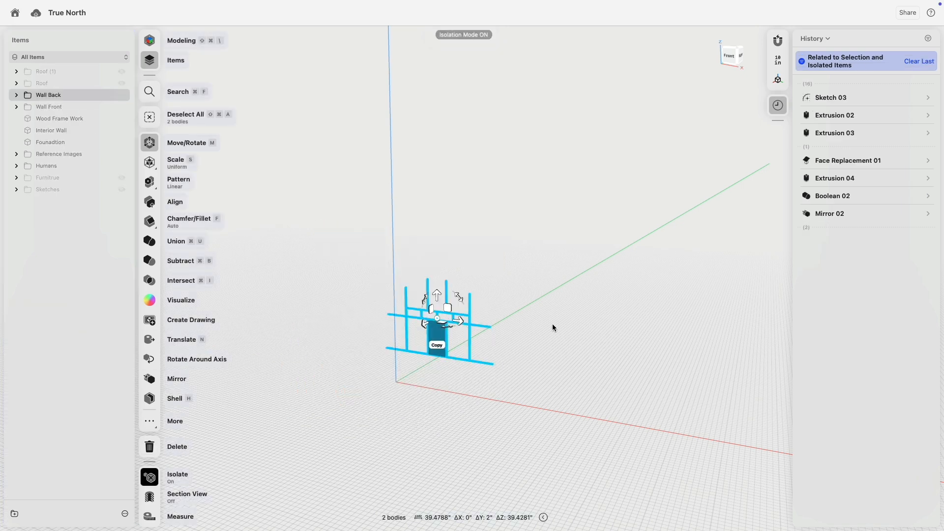
click(551, 323)
right_drag(551, 323, 423, 332)
scroll(601, 323, up, 10)
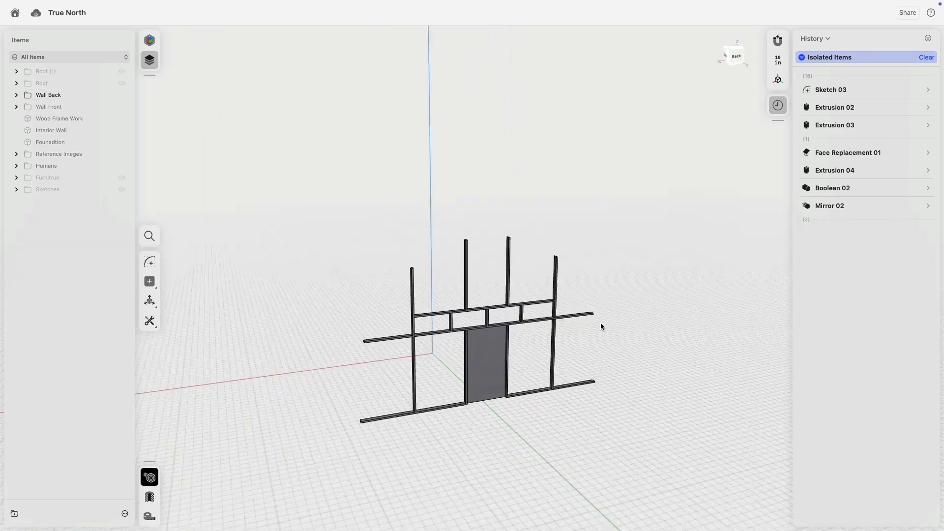
scroll(311, 208, down, 2)
middle_drag(314, 212, 335, 165)
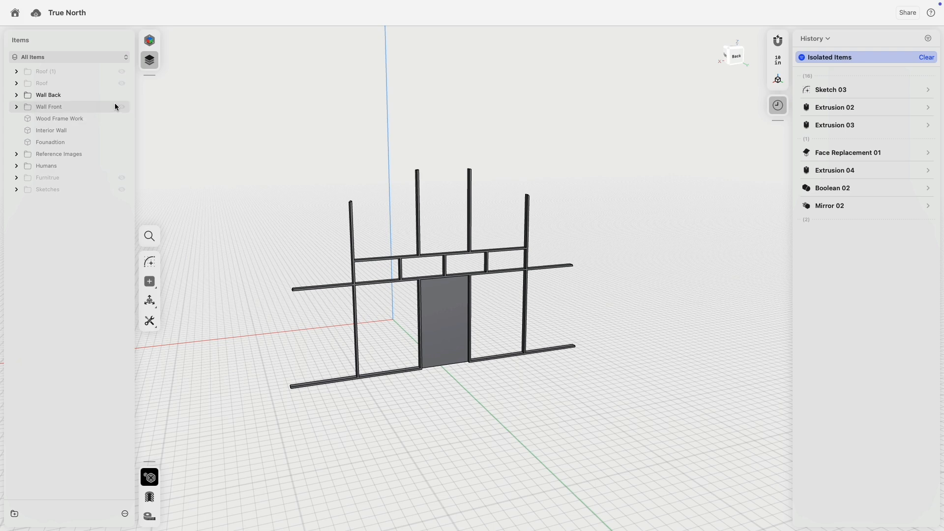
click(149, 477)
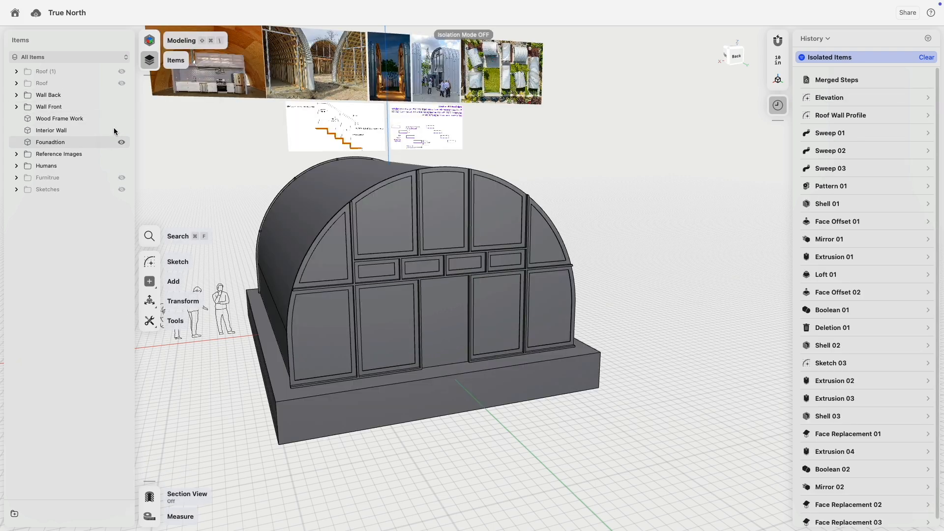
- Isolate the Wall Back and Wall Front folders and select all bodies of the back wall
click(96, 95)
click(85, 106)
click(149, 477)
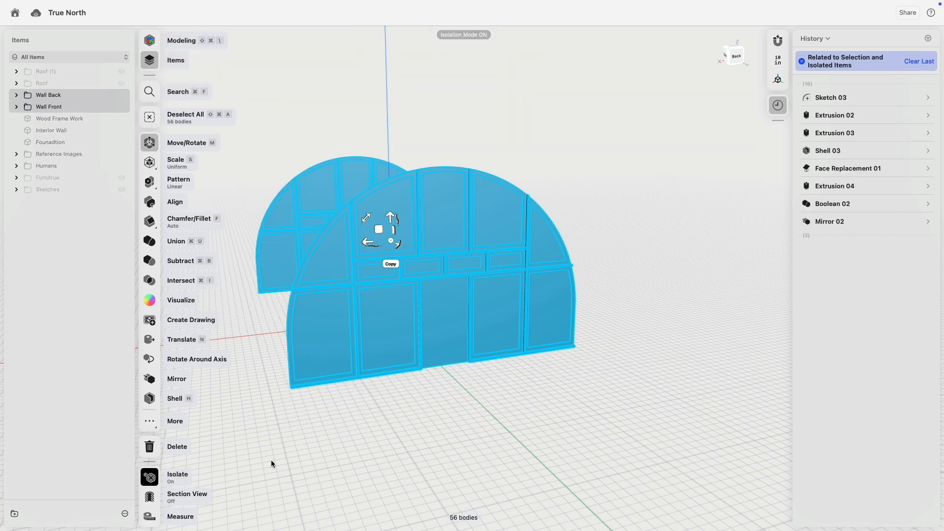
click(308, 411)
scroll(309, 412, left, 10)
drag(265, 272, 450, 462)
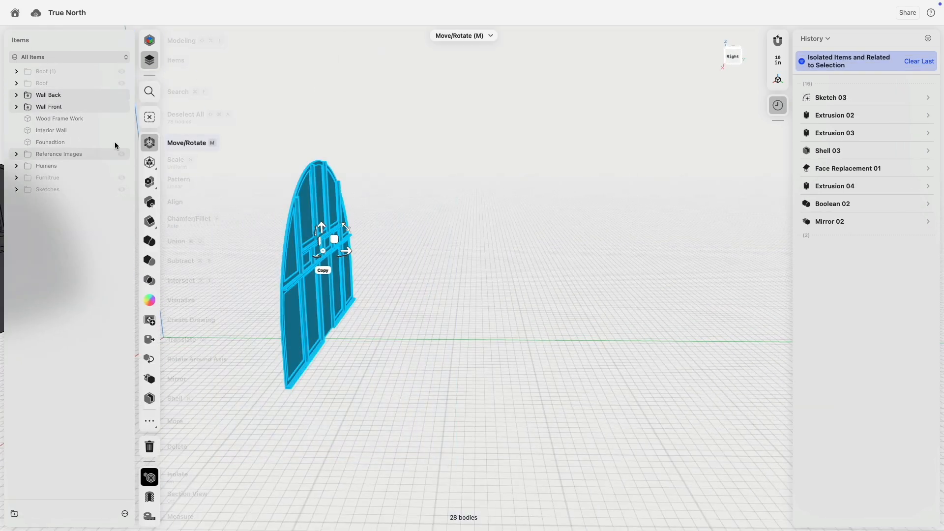
- Move the selected back wall bodies from Wall Front into the Wall Back folder and check the regrouped folders
click(16, 97)
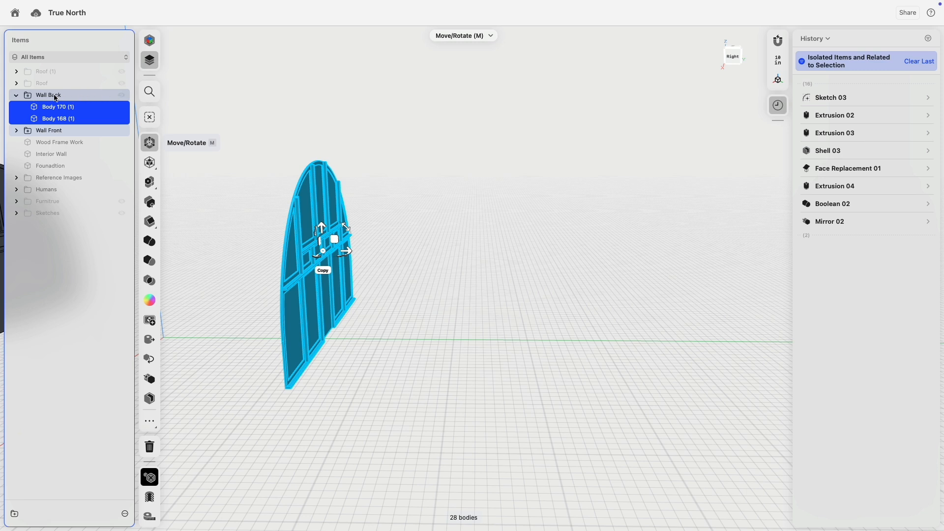
click(124, 514)
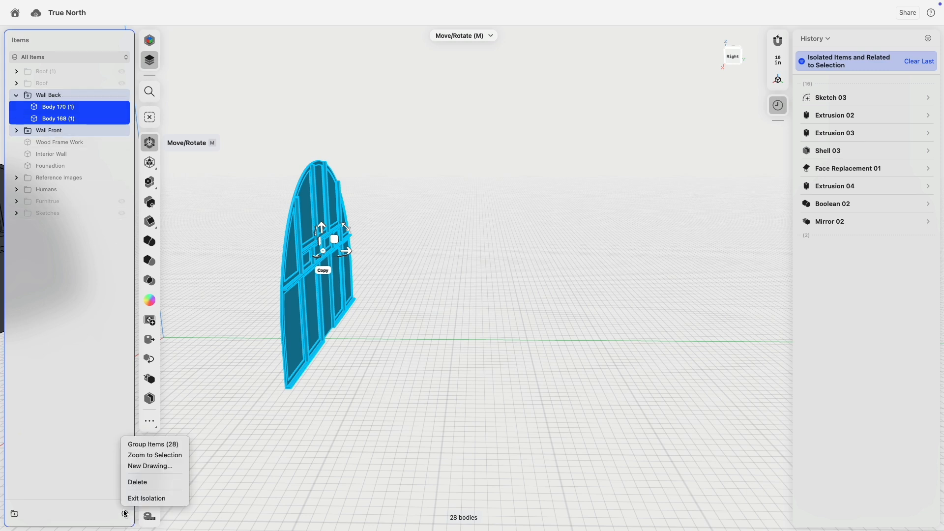
click(17, 130)
click(16, 130)
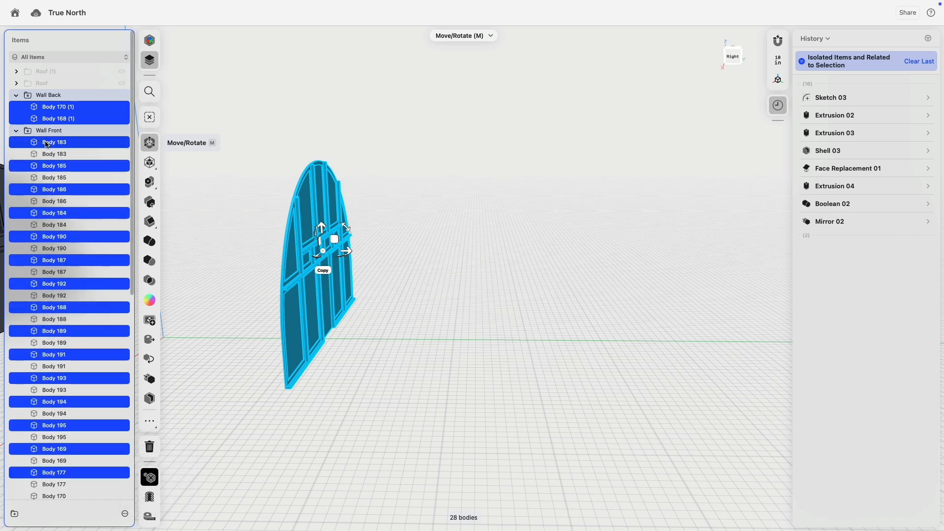
drag(46, 144, 23, 97)
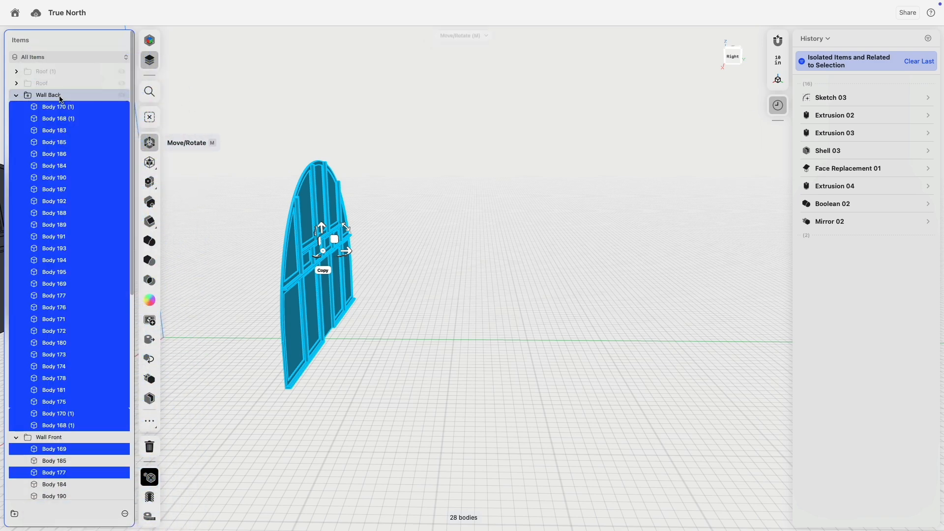
click(15, 95)
click(16, 107)
click(199, 156)
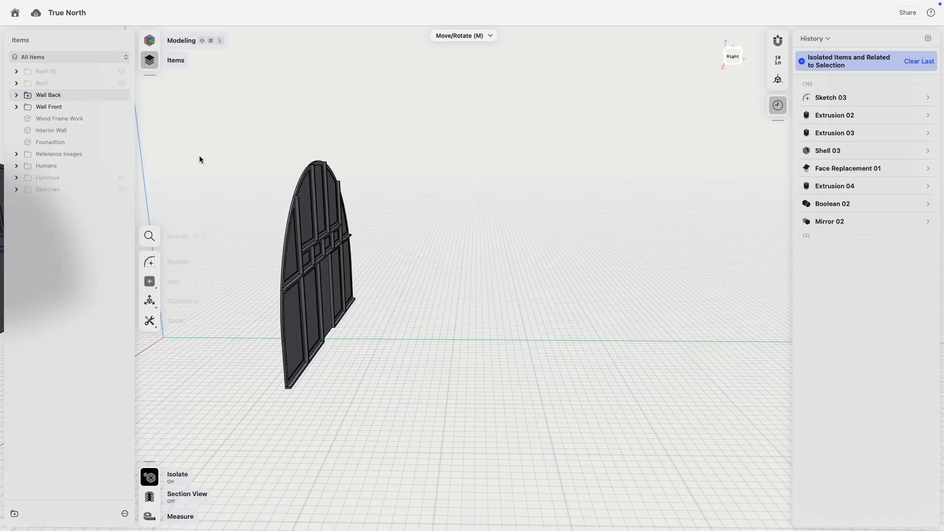
click(70, 96)
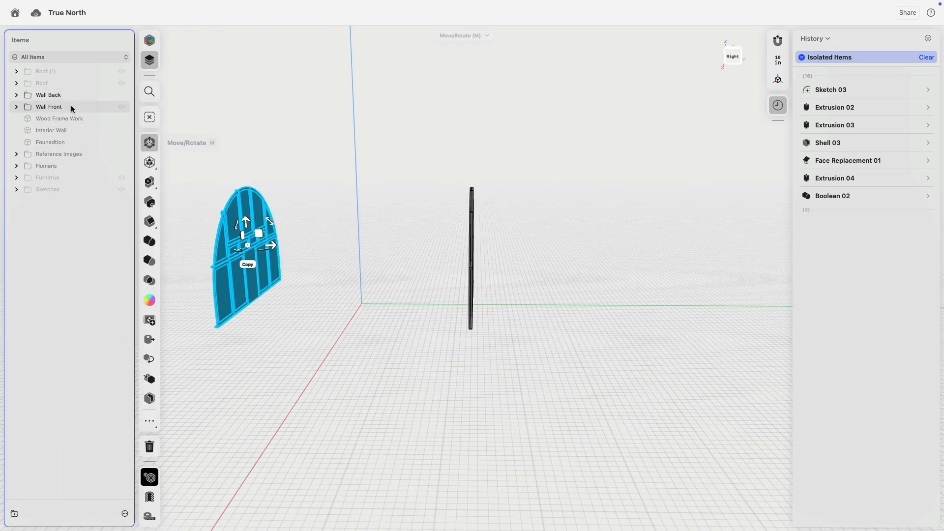
- Delete the plain door panel in the middle of the back wall's bottom row
click(448, 256)
scroll(542, 247, up, 4)
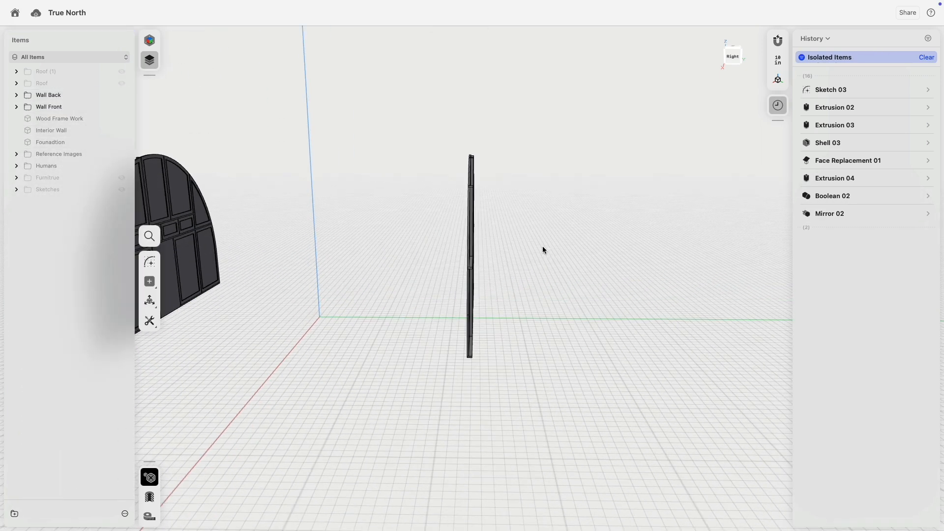
right_drag(542, 247, 507, 250)
scroll(551, 250, up, 5)
click(488, 260)
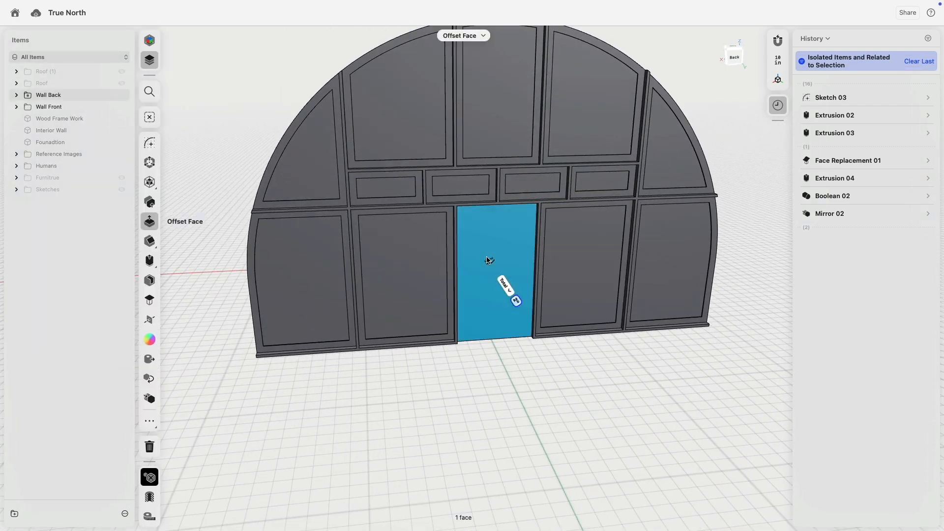
key(Delete)
- Extrude the top faces of the two bottom rails flanking the door opening downwards to cut the rails away
scroll(472, 251, up, 3)
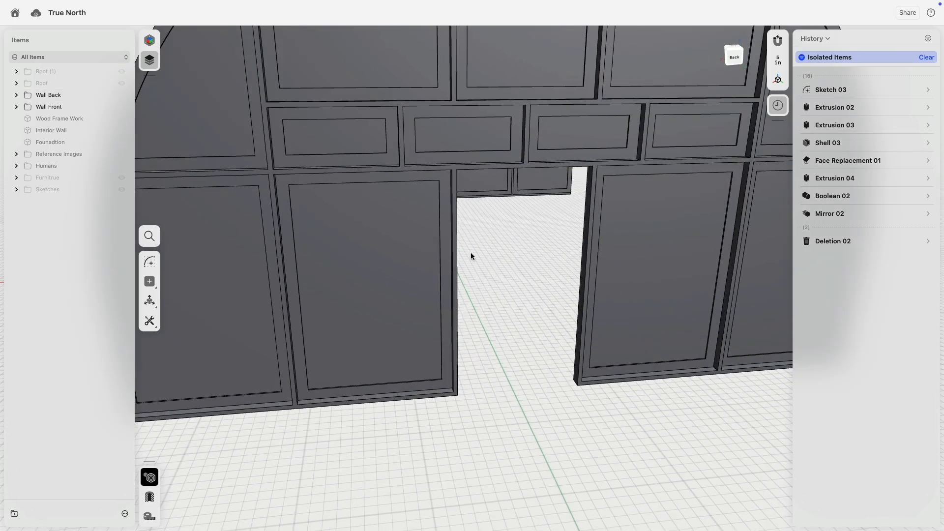
right_drag(473, 252, 500, 254)
scroll(476, 392, up, 5)
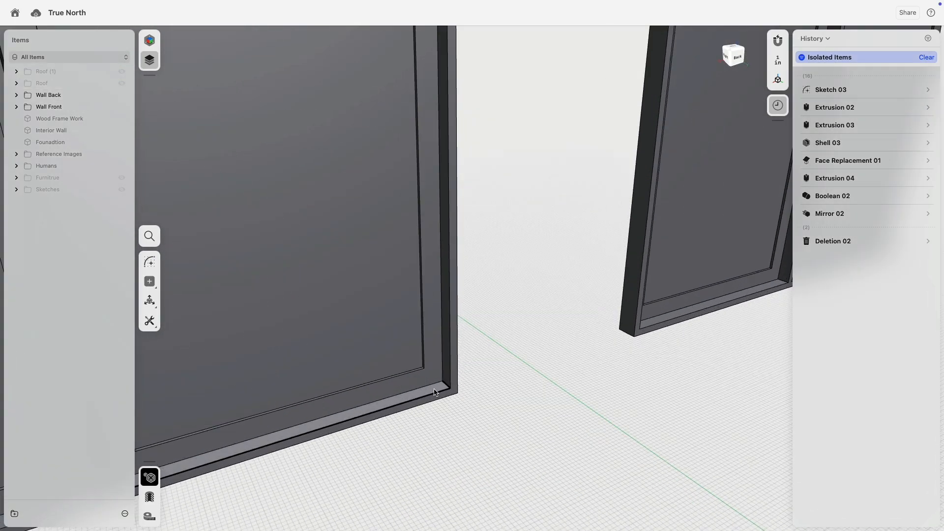
click(434, 392)
click(649, 325)
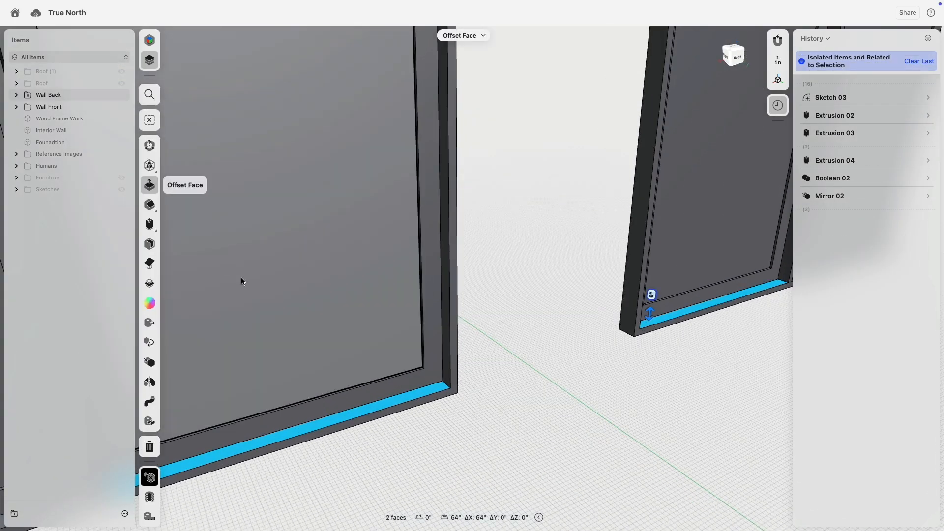
click(149, 225)
drag(651, 310, 493, 422)
- Offset the outer side faces of the two posts flanking the door opening by -7 in
click(445, 391)
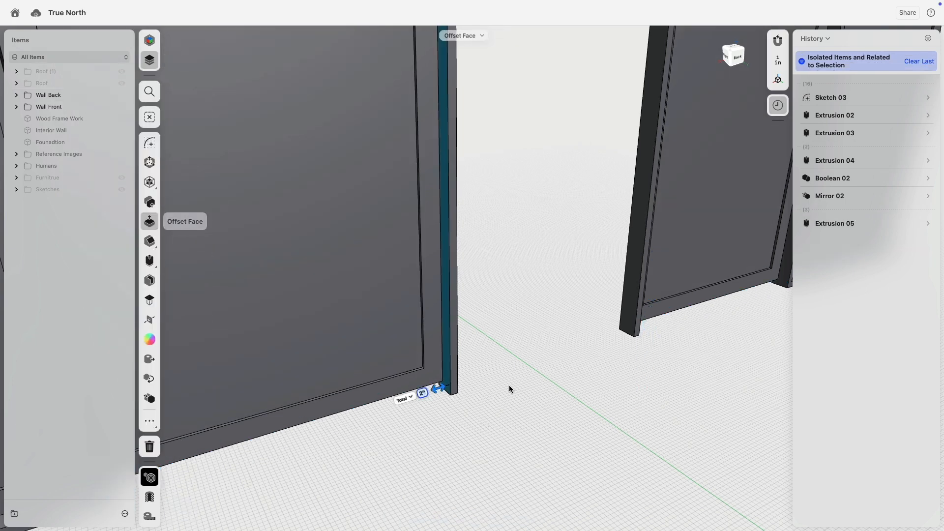
right_drag(509, 386, 483, 366)
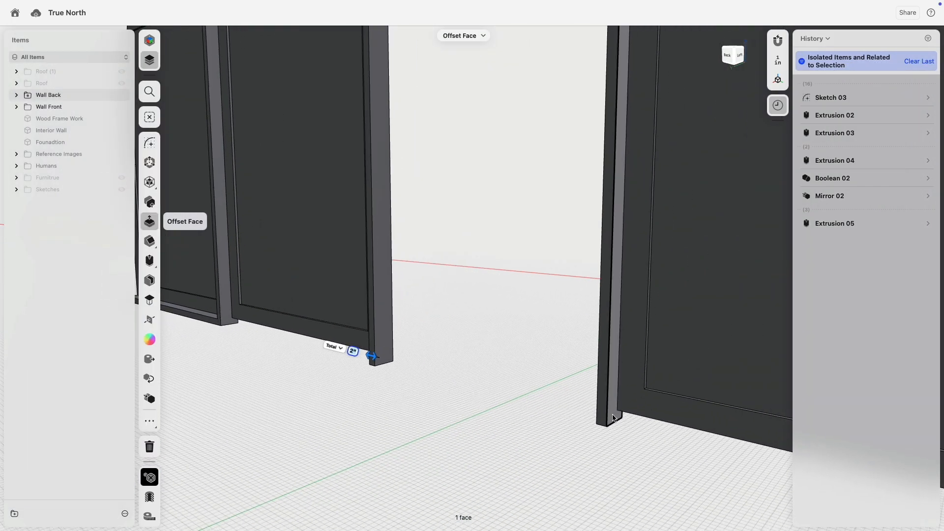
click(619, 418)
drag(618, 418, 488, 430)
right_drag(489, 430, 409, 424)
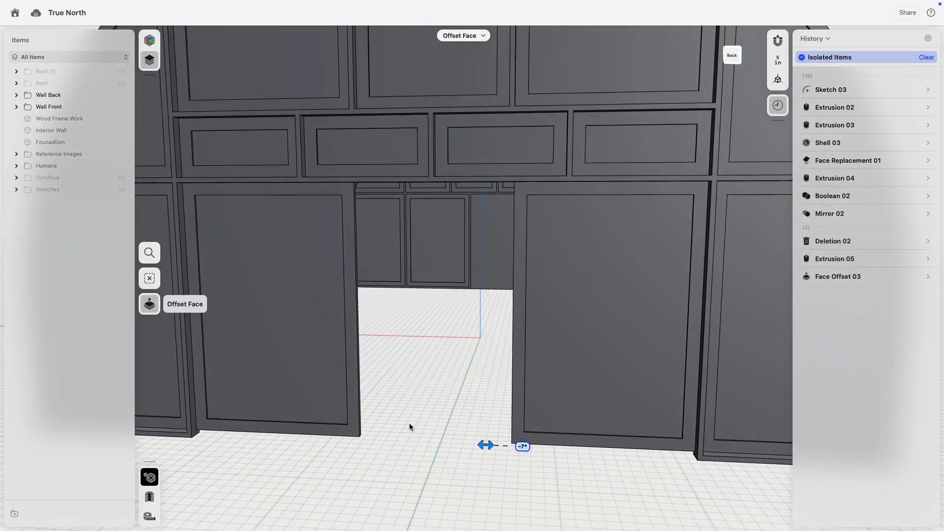
- Try to add the recess and frame faces of the neighbouring wall panel to the targets of Deletion 02
click(928, 242)
click(913, 266)
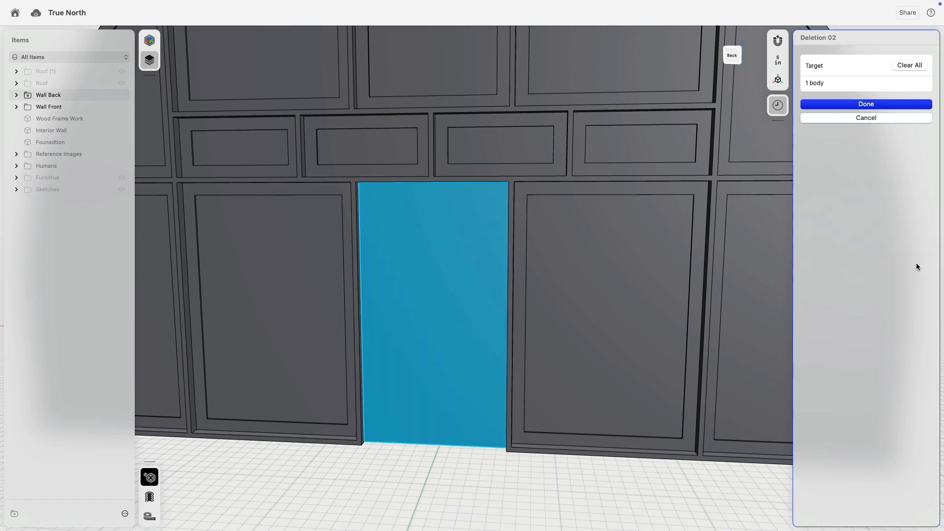
click(333, 370)
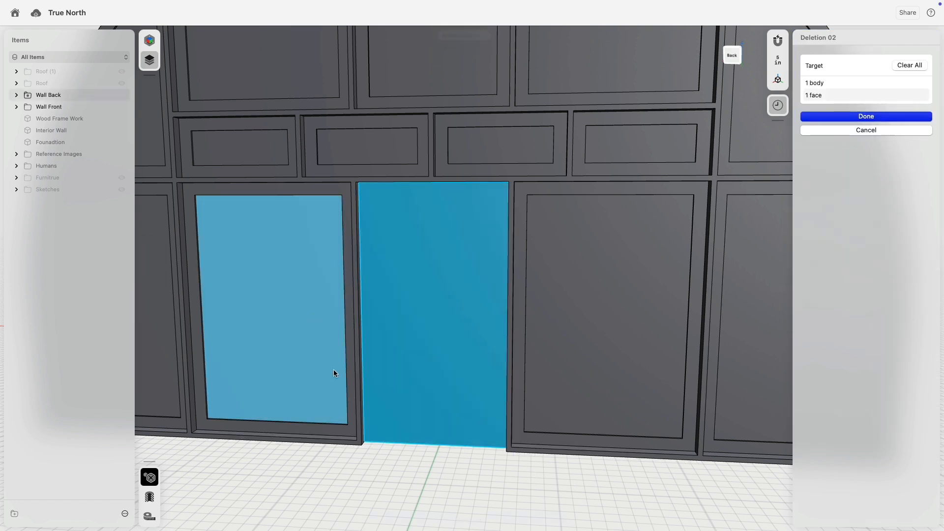
click(344, 432)
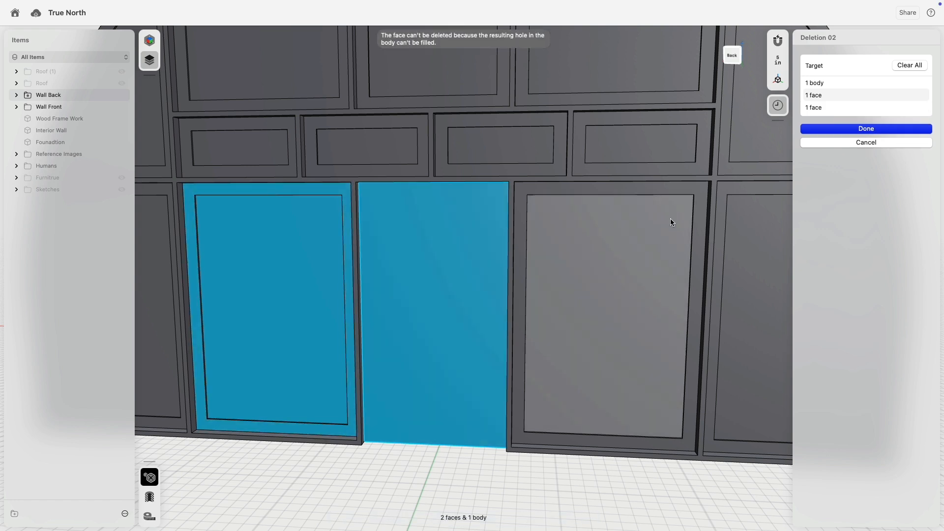
click(832, 130)
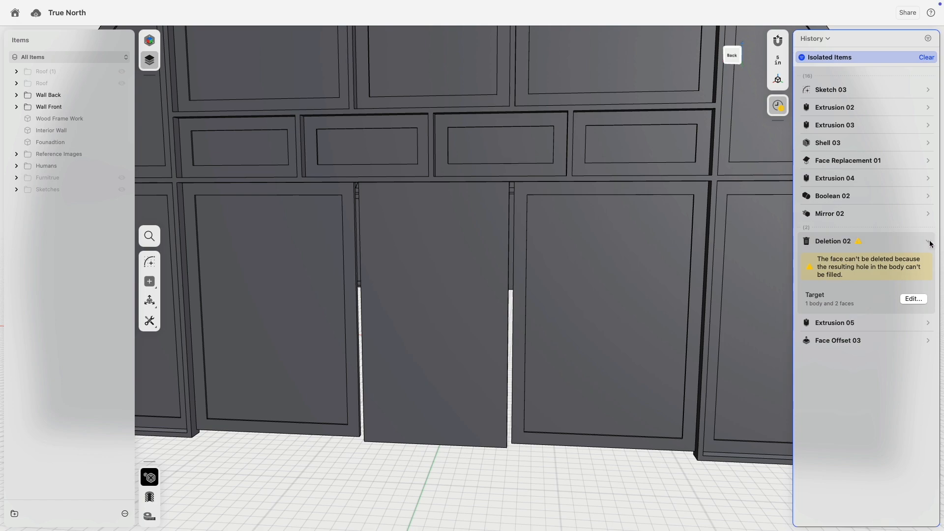
- Undo the deletion edit and the last face offset, and remove Deletion 02 from the history
key(super+z)
right_click(844, 243)
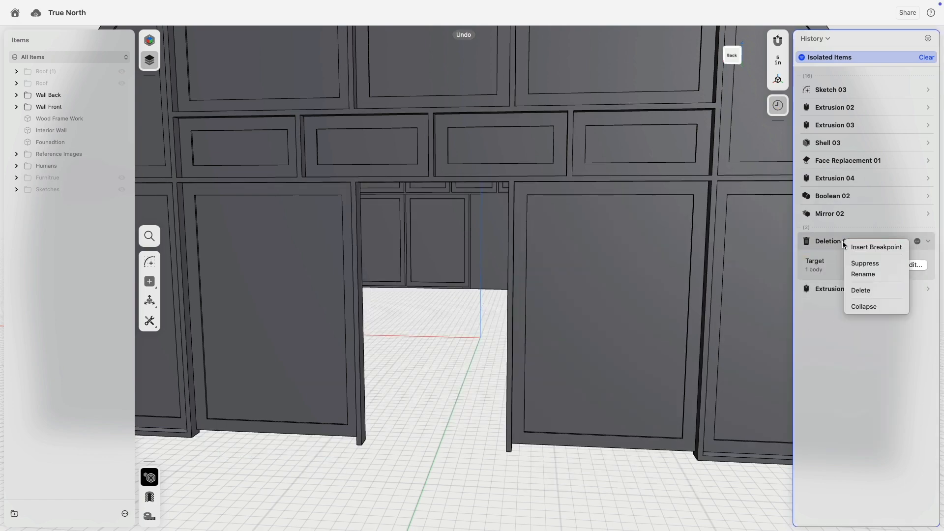
click(875, 291)
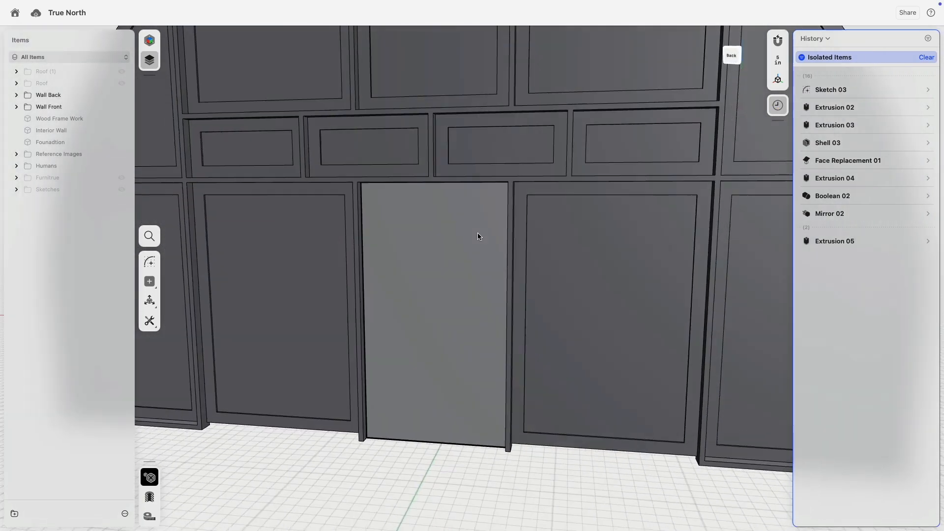
right_drag(478, 233, 509, 249)
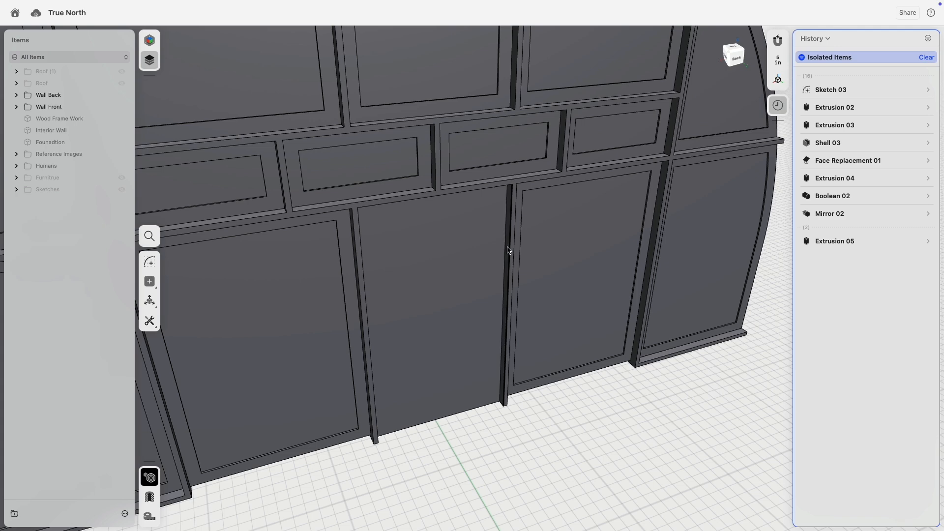
click(508, 251)
scroll(508, 290, up, 5)
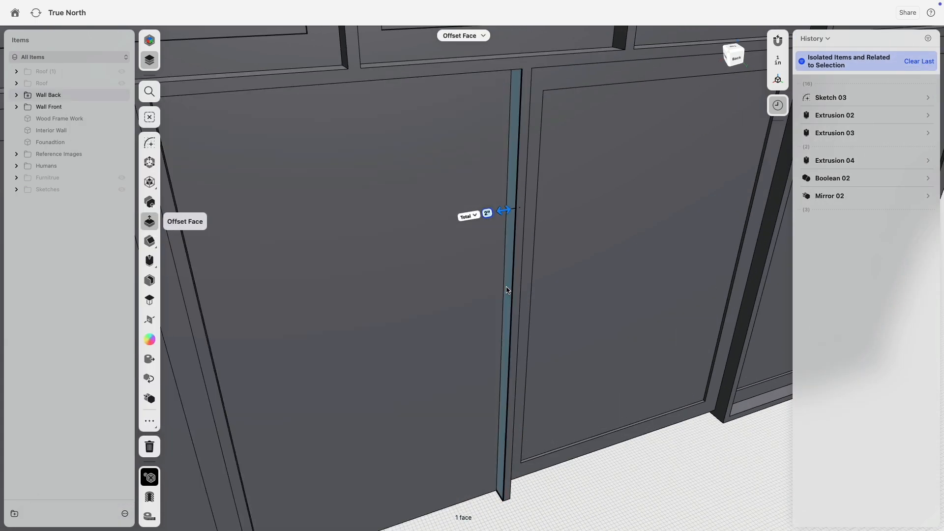
key(Escape)
scroll(658, 337, down, 5)
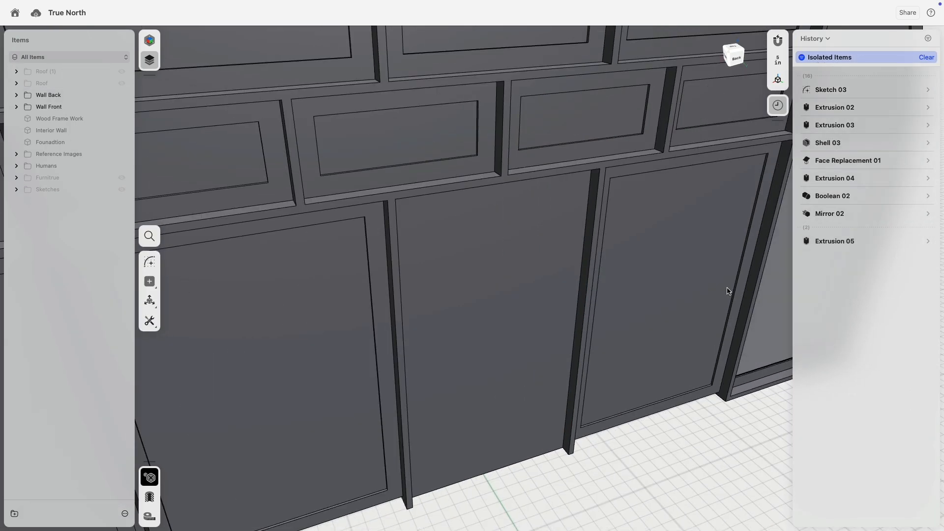
scroll(728, 291, down, 5)
scroll(649, 392, up, 8)
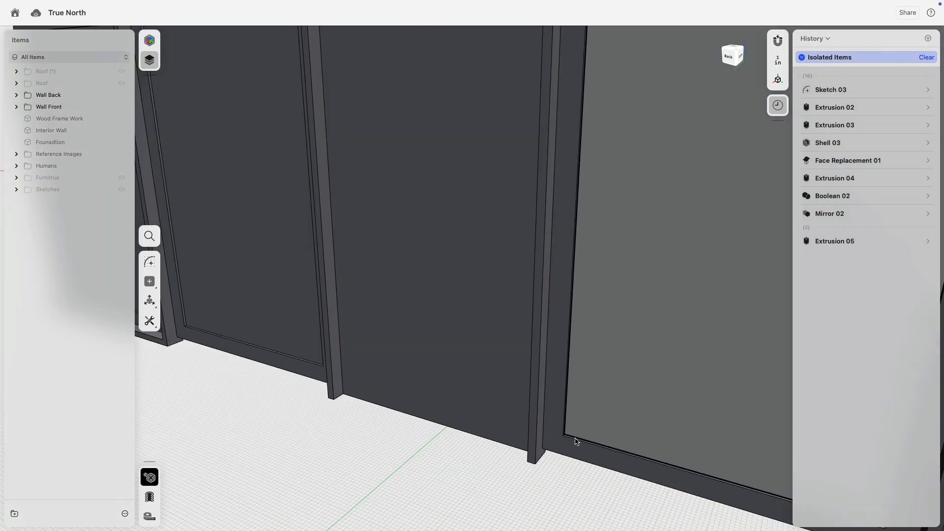
scroll(577, 442, down, 5)
- Offset the outer side faces of both posts flanking the door panel towards the door to trim the posts away
click(537, 438)
scroll(423, 424, down, 3)
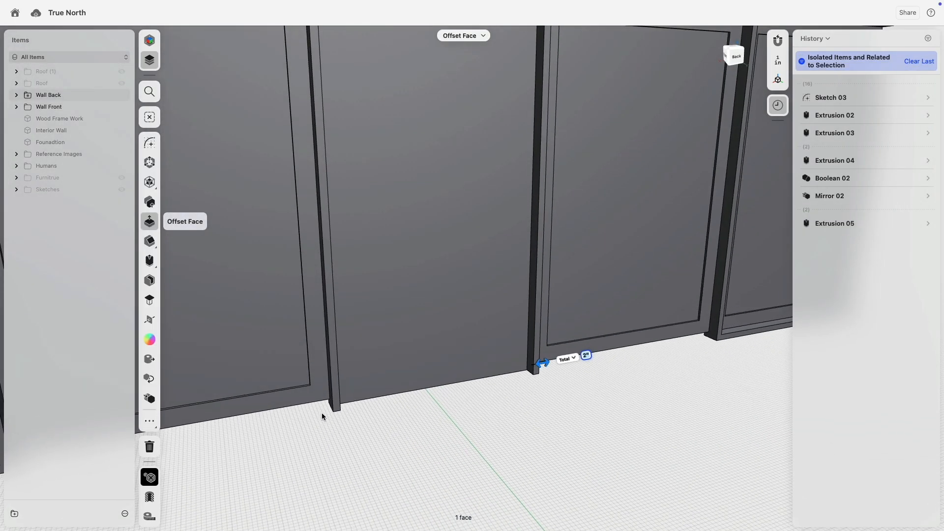
scroll(322, 416, up, 5)
shift+click(330, 396)
scroll(324, 392, down, 5)
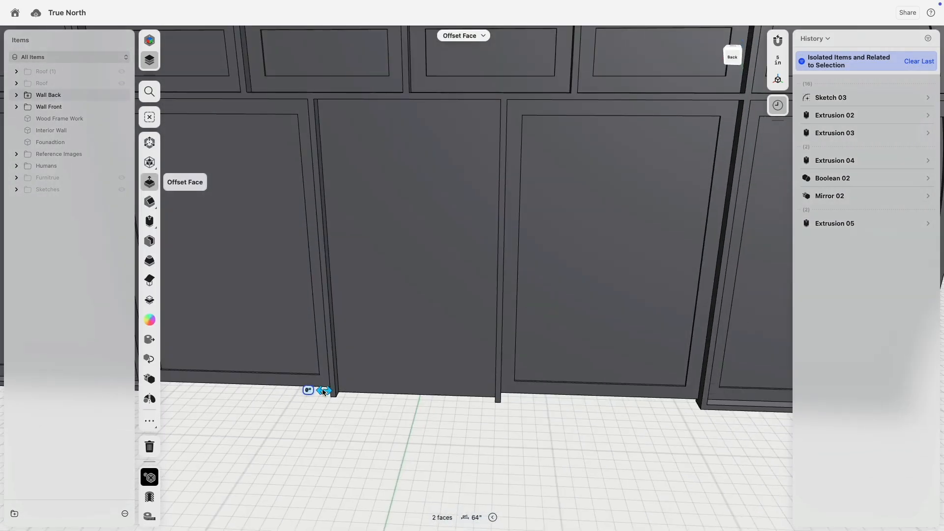
drag(323, 391, 338, 391)
click(444, 445)
- Select the door-side end faces of the two neighbouring wall panels to check the opening's width, and clear the selection
right_drag(444, 445, 495, 388)
scroll(497, 305, up, 10)
click(486, 319)
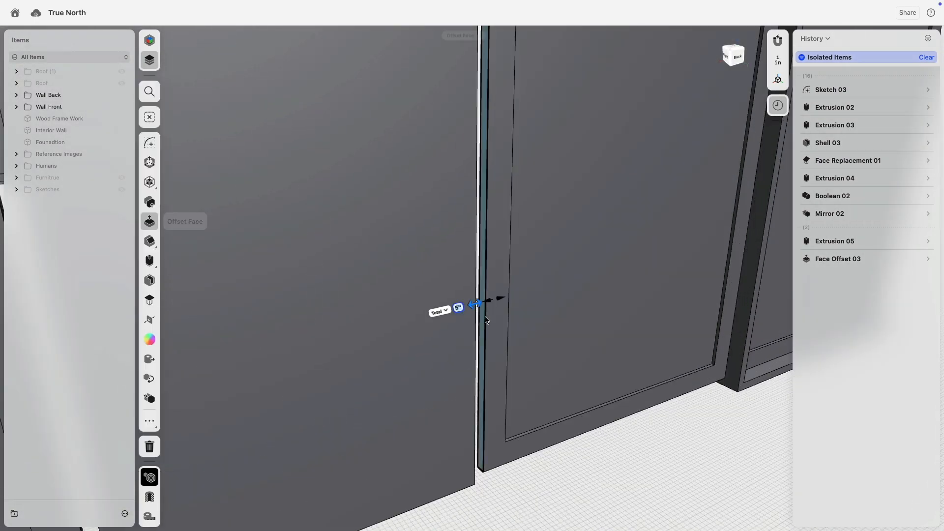
scroll(485, 320, down, 10)
scroll(363, 373, up, 12)
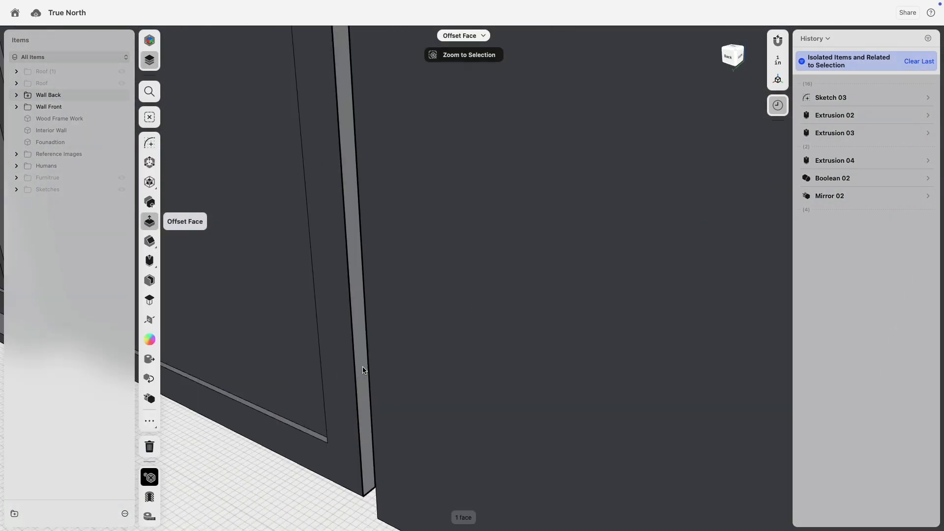
click(363, 371)
scroll(362, 374, down, 10)
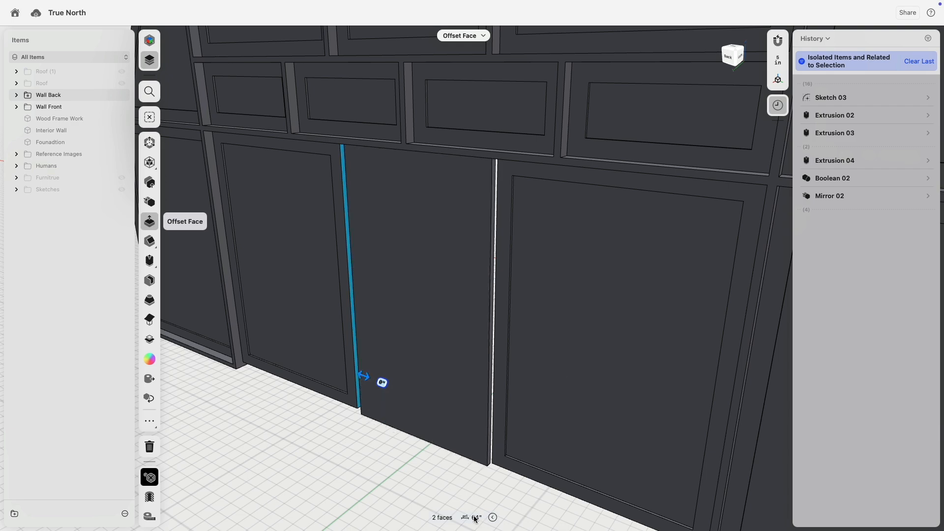
right_drag(423, 462, 442, 452)
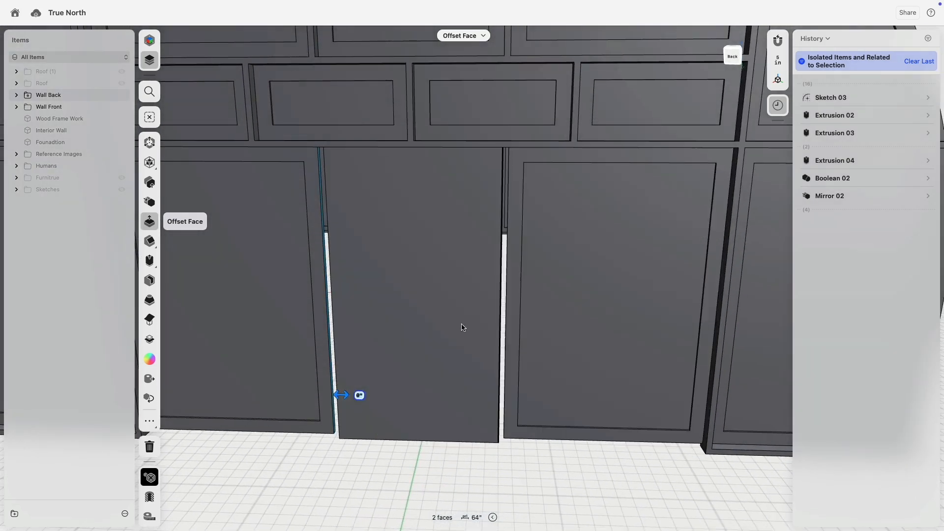
click(554, 462)
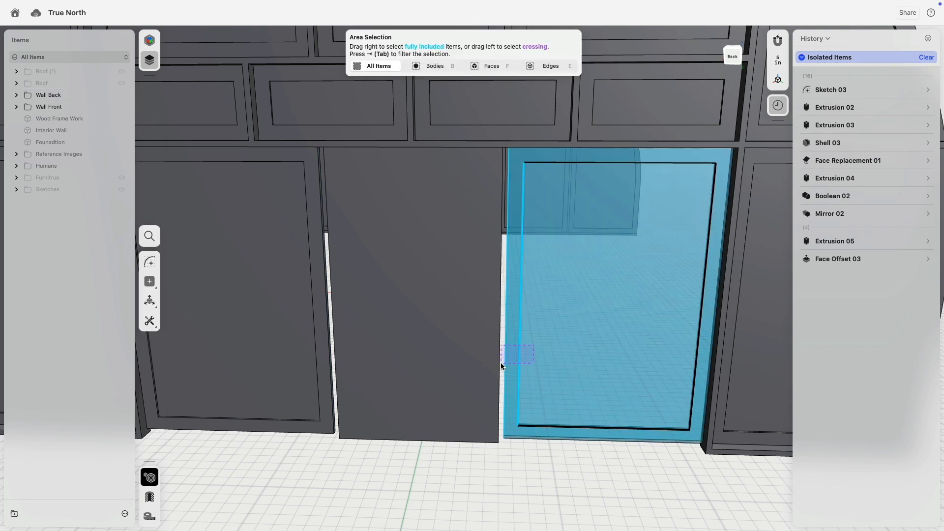
- Try to area-select only faces at the door-side end of the wall panel beside the door
key(Tab)
key(Tab)
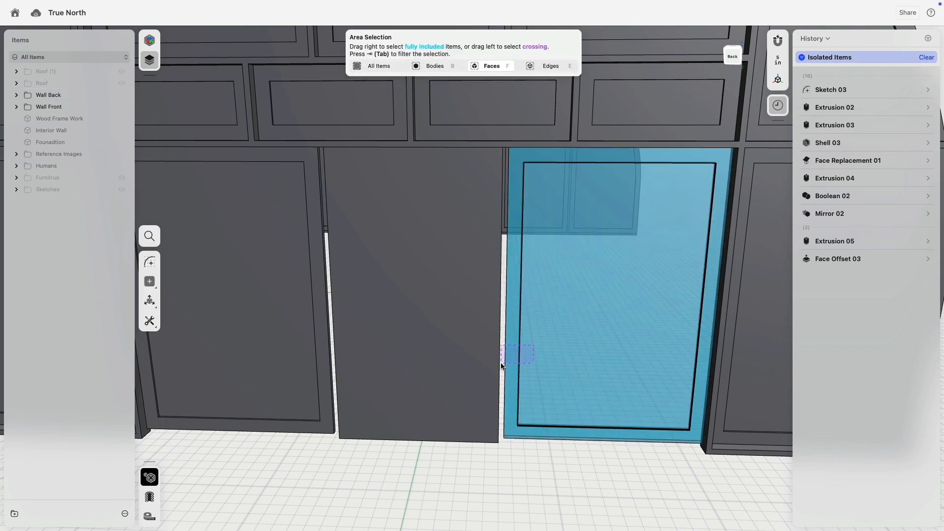
drag(502, 366, 502, 364)
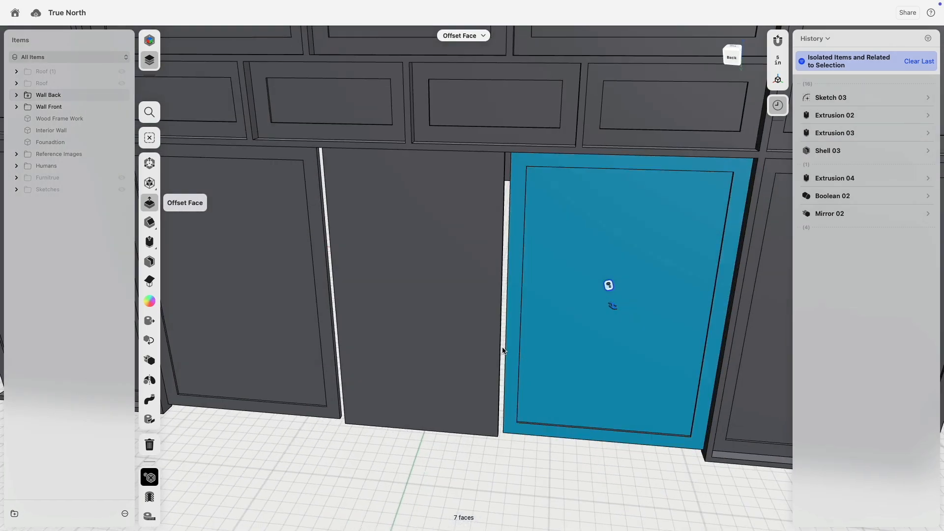
key(Escape)
- Try to area-select the door-side edge geometry of the wall panel for Move/Rotate, and clear the selection
drag(503, 330, 542, 340)
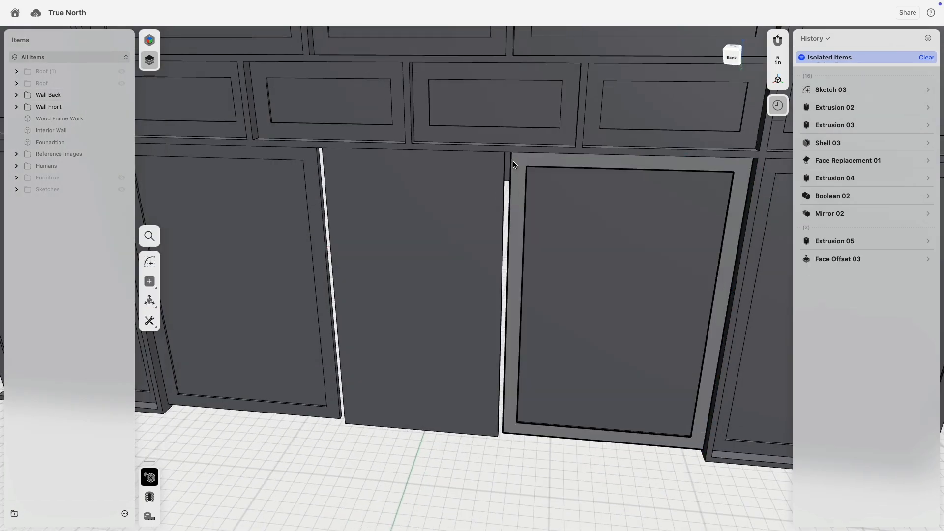
drag(509, 135, 536, 361)
drag(535, 471, 535, 467)
key(m)
mouse_move(539, 493)
right_down()
mouse_move(537, 483)
mouse_move(521, 483)
mouse_move(532, 495)
mouse_move(527, 507)
right_up()
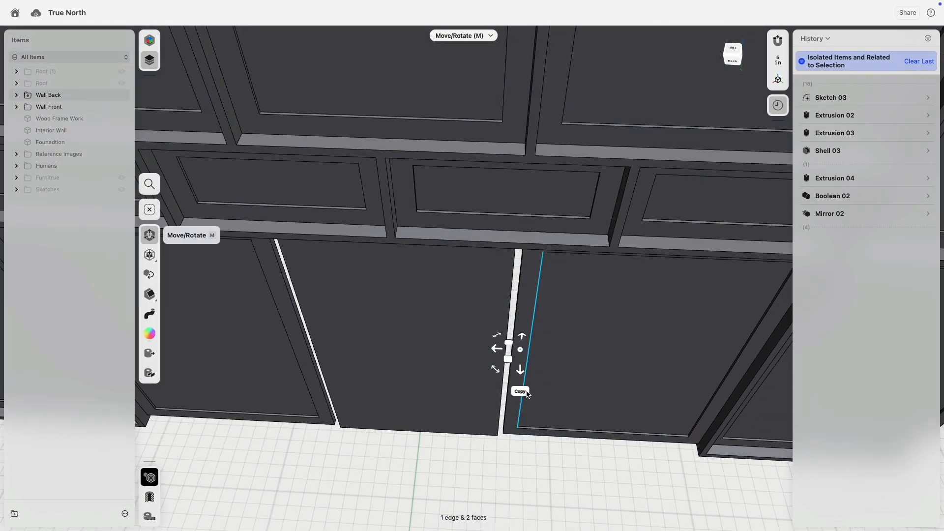
click(513, 443)
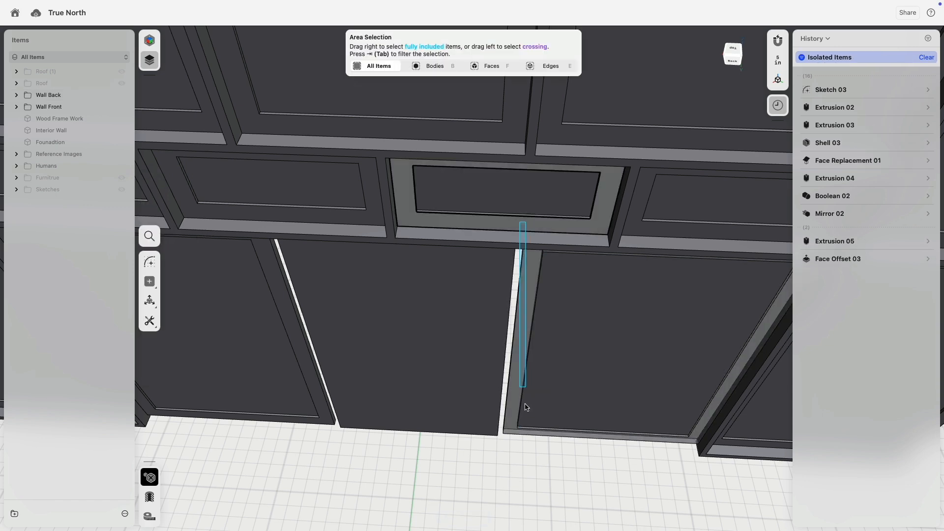
click(520, 224)
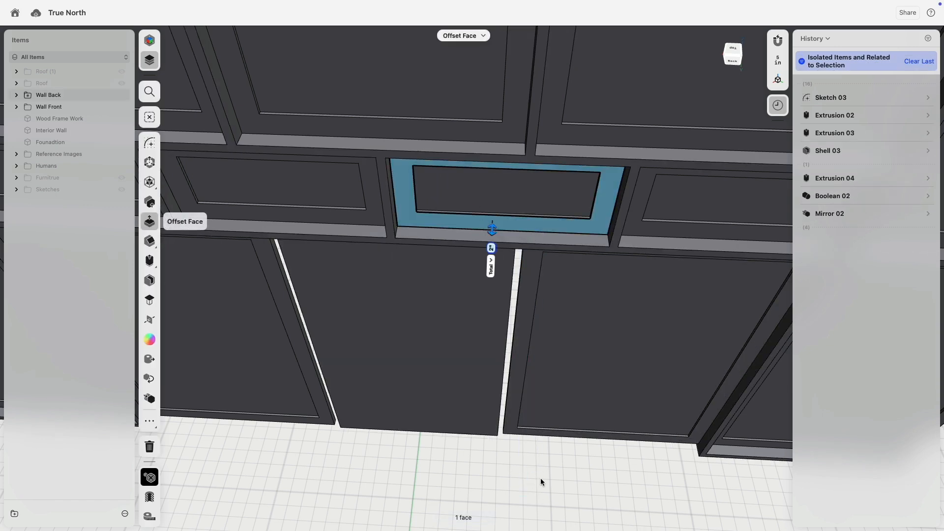
click(540, 480)
- Leave the current isolation and isolate only the wall panel beside the door
right_drag(529, 348, 565, 291)
click(566, 291)
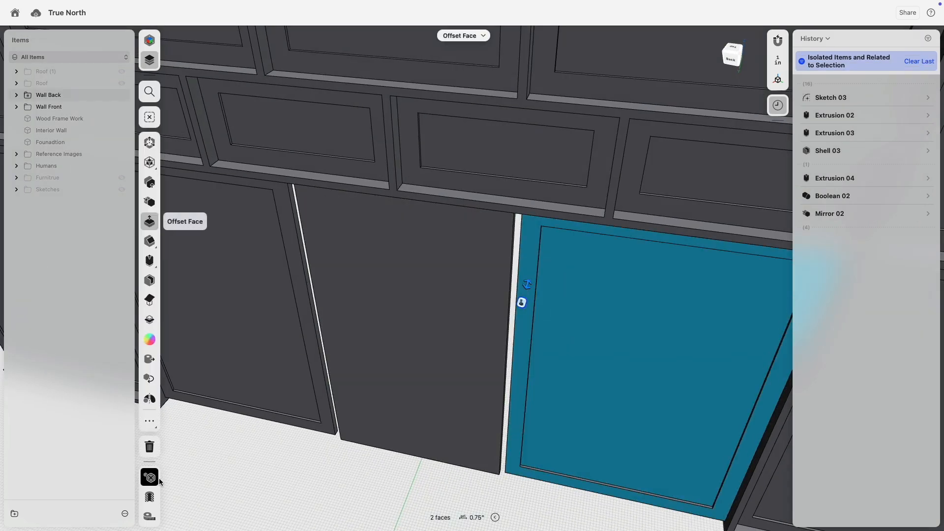
click(147, 480)
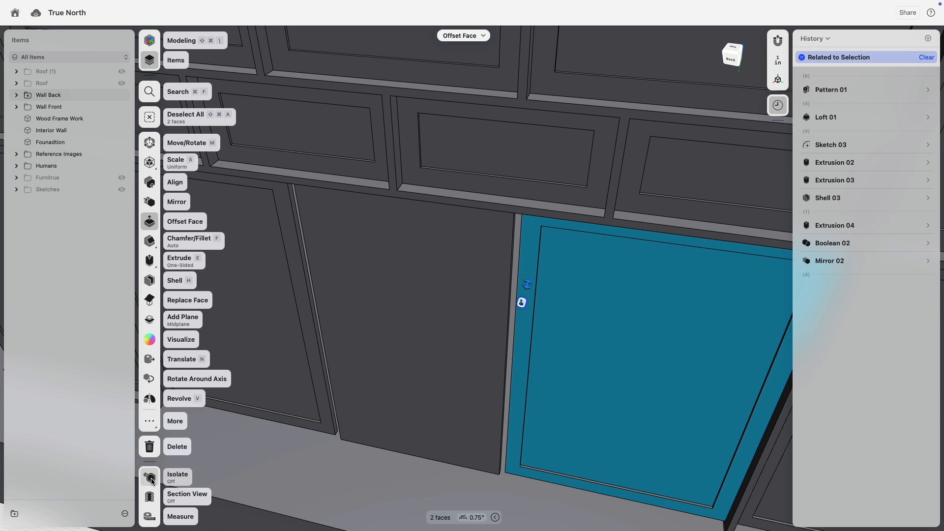
click(150, 477)
click(375, 375)
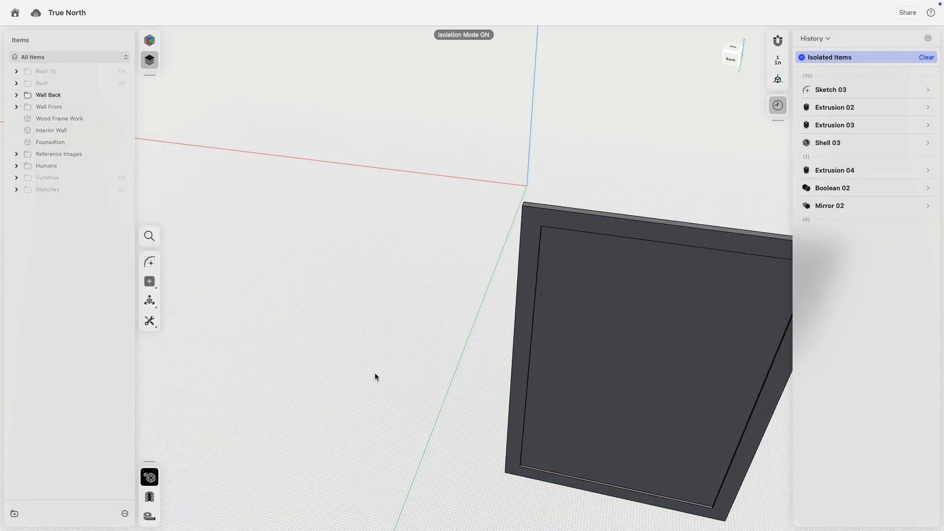
- Move the door-side end faces of the isolated wall panel 32 inches outward to widen it, and leave isolation
right_drag(375, 376, 440, 219)
drag(440, 219, 575, 503)
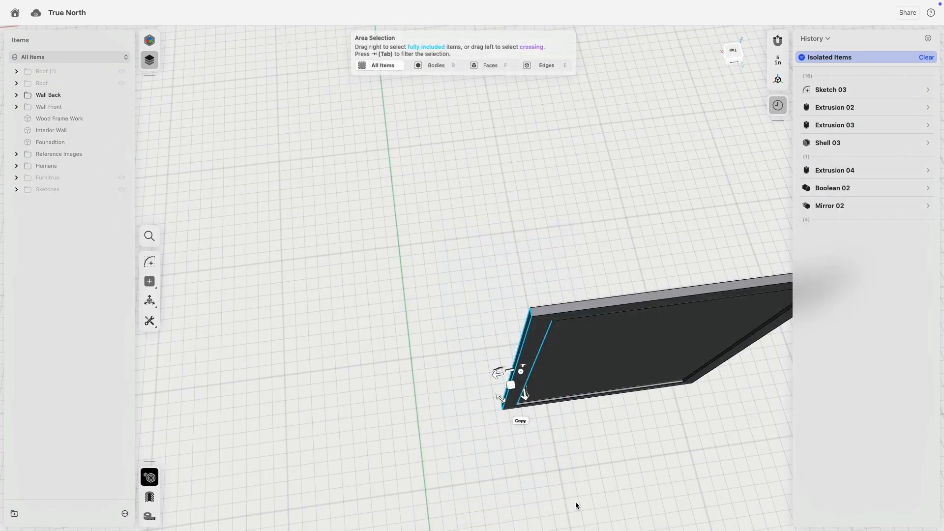
key(m)
drag(496, 373, 429, 404)
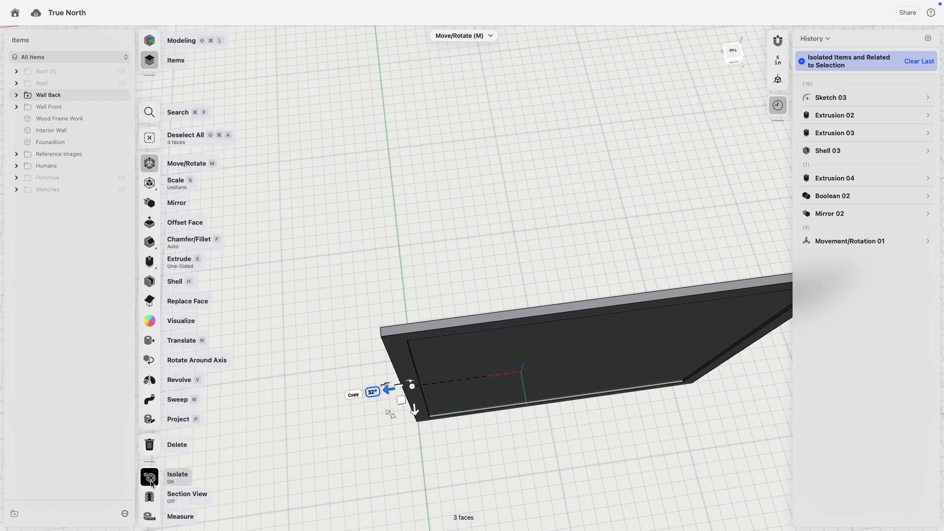
click(286, 477)
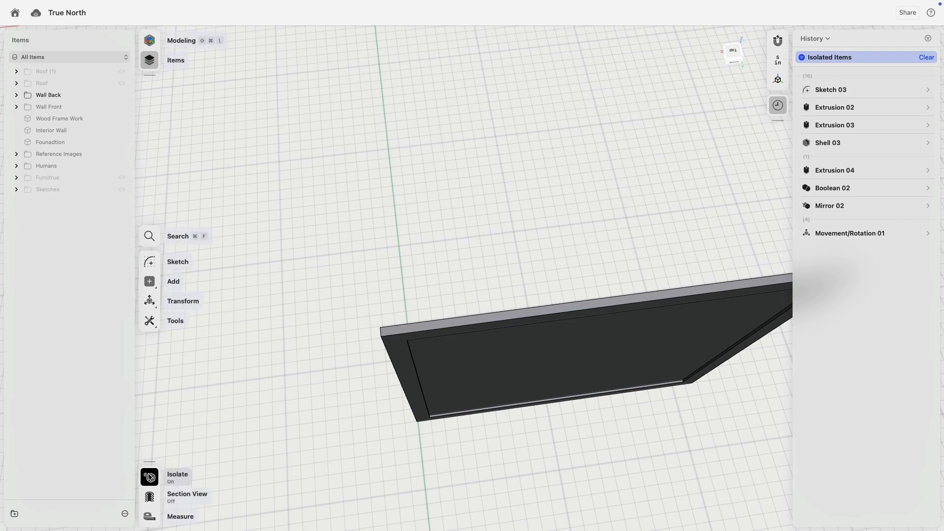
click(150, 477)
- Delete the door together with the wall panel and its infill on the door's far side
scroll(342, 436, down, 6)
right_drag(343, 436, 345, 402)
scroll(343, 402, up, 5)
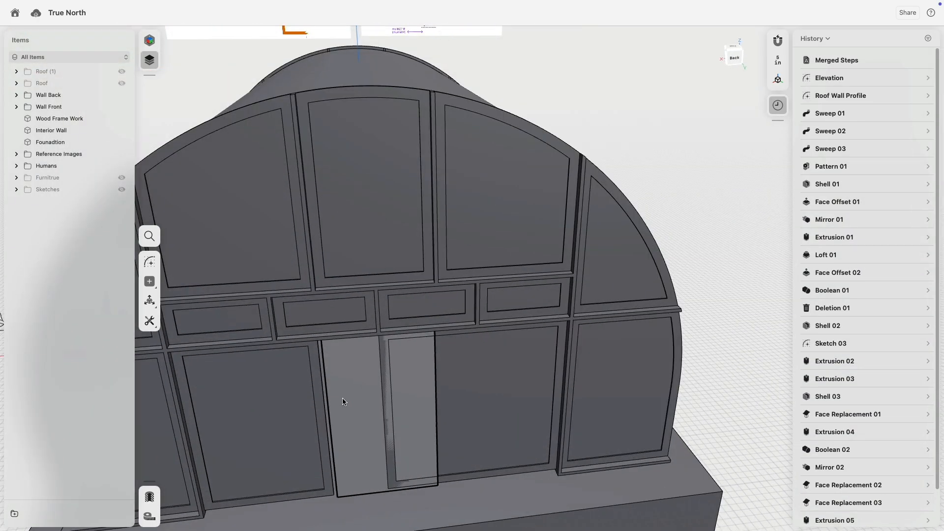
click(343, 402)
scroll(343, 402, up, 5)
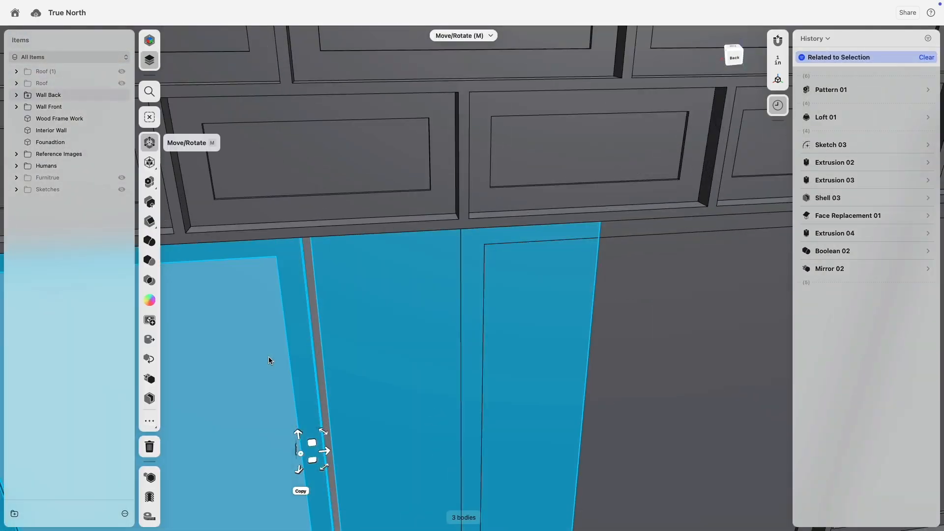
key(Delete)
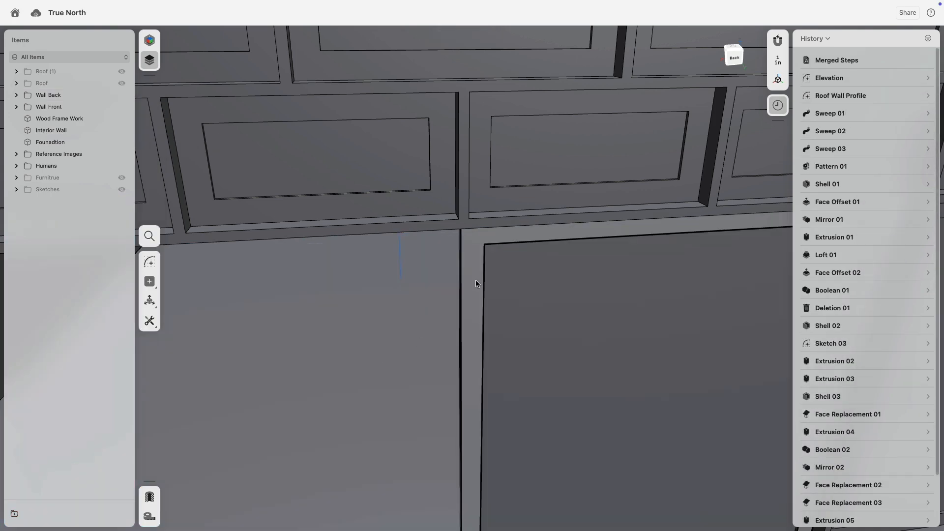
- Isolate the back wall's frame together with the widened wall panel and its infill
scroll(477, 281, down, 6)
right_drag(469, 309, 525, 279)
scroll(501, 314, up, 6)
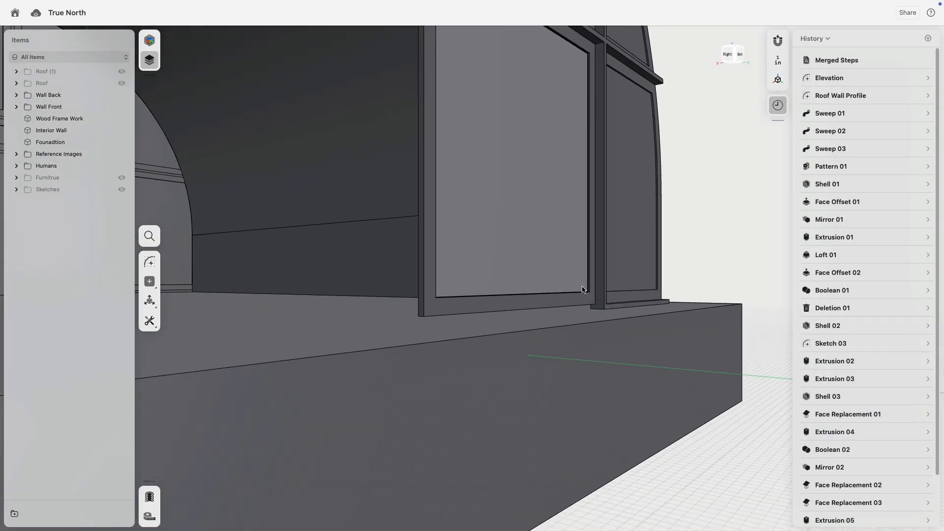
scroll(582, 290, up, 5)
right_drag(560, 330, 499, 338)
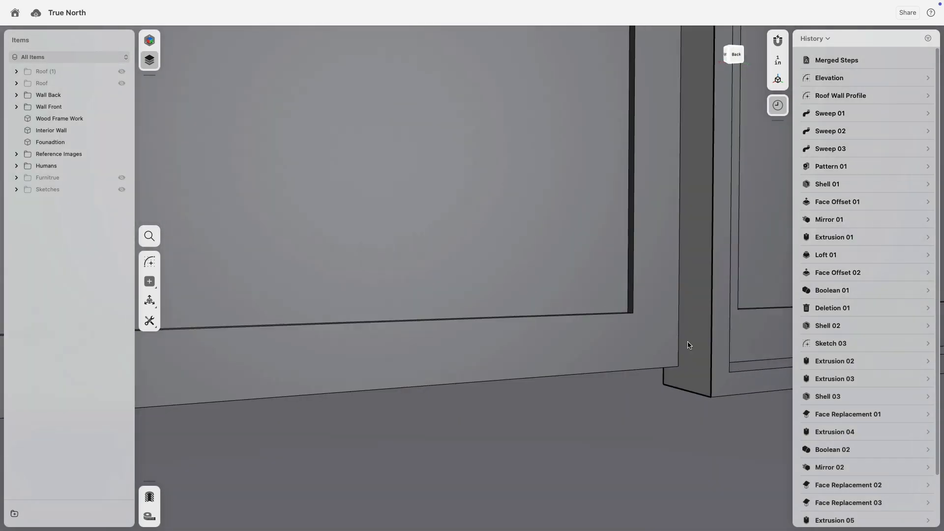
click(689, 346)
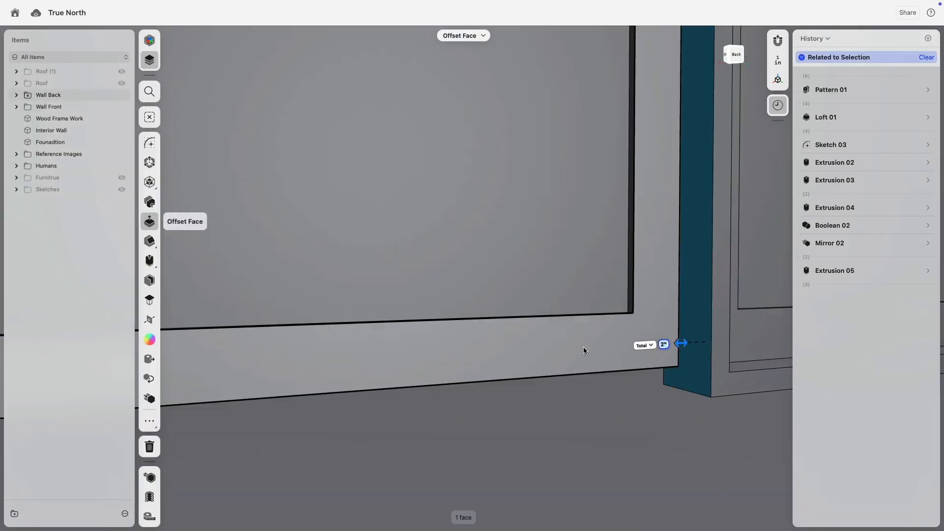
click(583, 347)
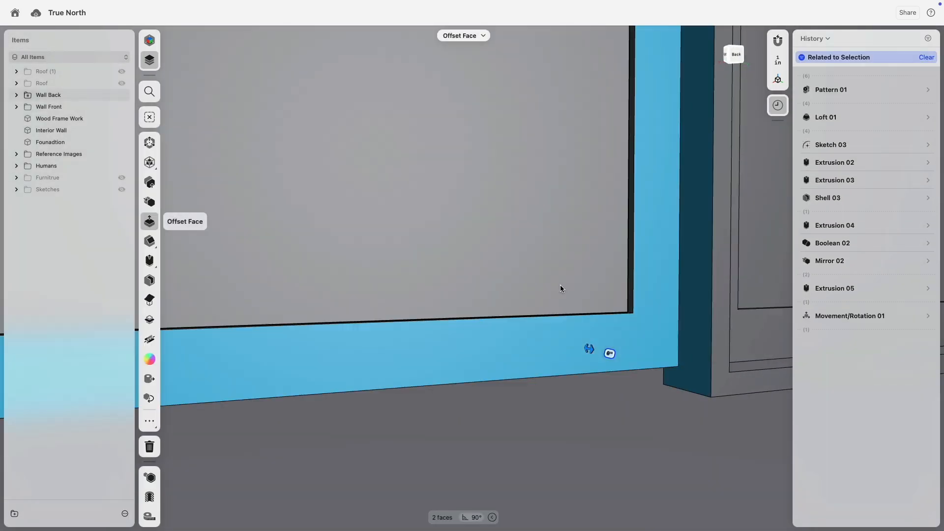
click(560, 285)
click(149, 478)
click(533, 422)
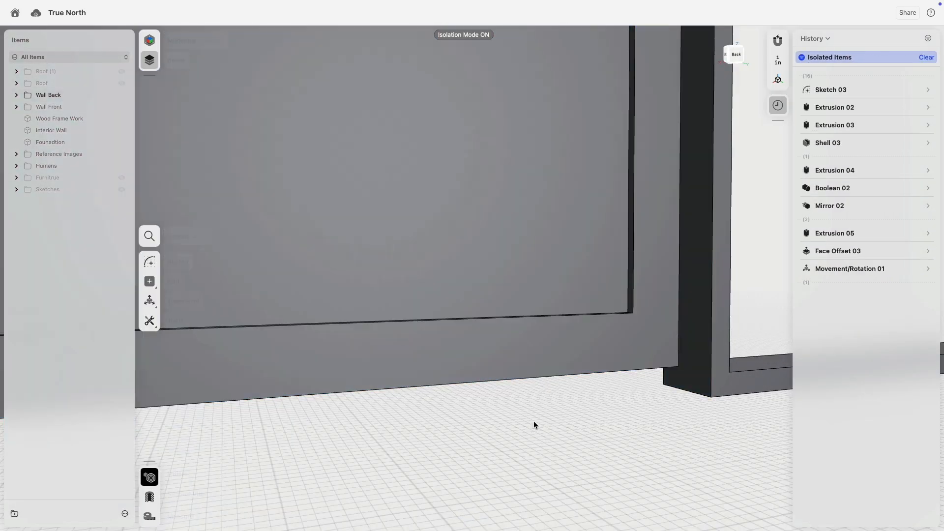
- Area-select the geometry along the lower end of the widened wall panel for Move/Rotate
right_drag(534, 424, 659, 420)
drag(648, 434, 499, 308)
drag(438, 262, 573, 426)
scroll(507, 424, up, 5)
scroll(507, 424, down, 5)
right_drag(593, 443, 548, 411)
drag(336, 315, 757, 363)
- Remove the wall frame's lower edges from the selection, keeping only the panel's three lower faces
scroll(389, 367, up, 5)
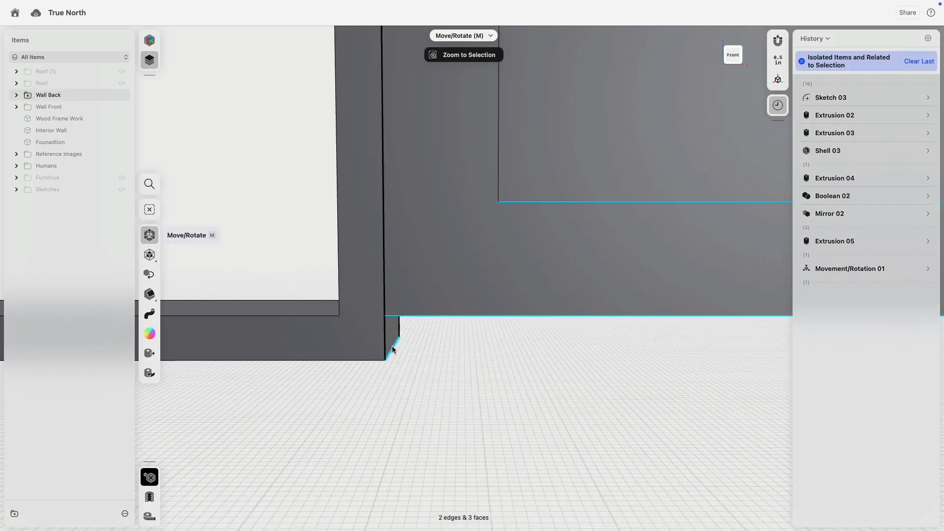
click(391, 346)
right_drag(398, 358, 433, 386)
click(395, 344)
click(398, 351)
click(344, 327)
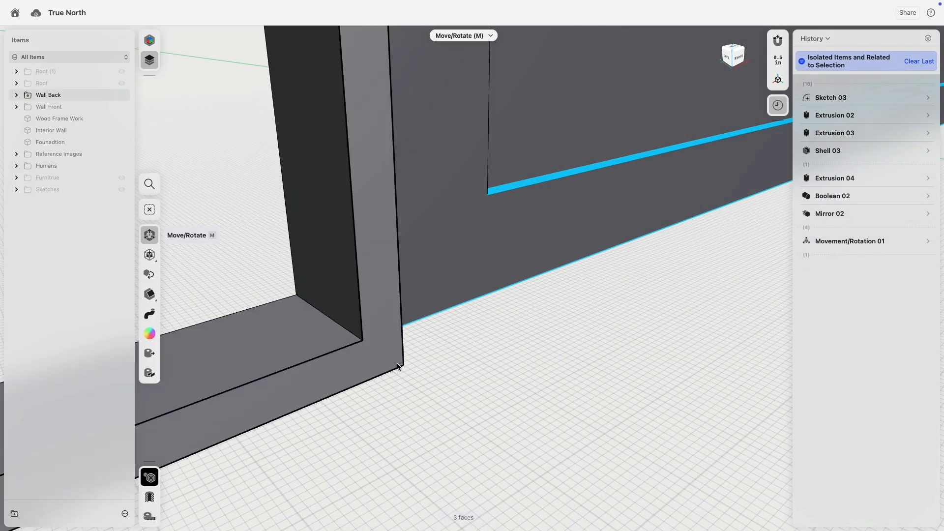
- Translate the panel's selected lower faces down from the panel's underside to the lower edge of the wall frame
scroll(397, 366, down, 5)
right_drag(506, 352, 478, 309)
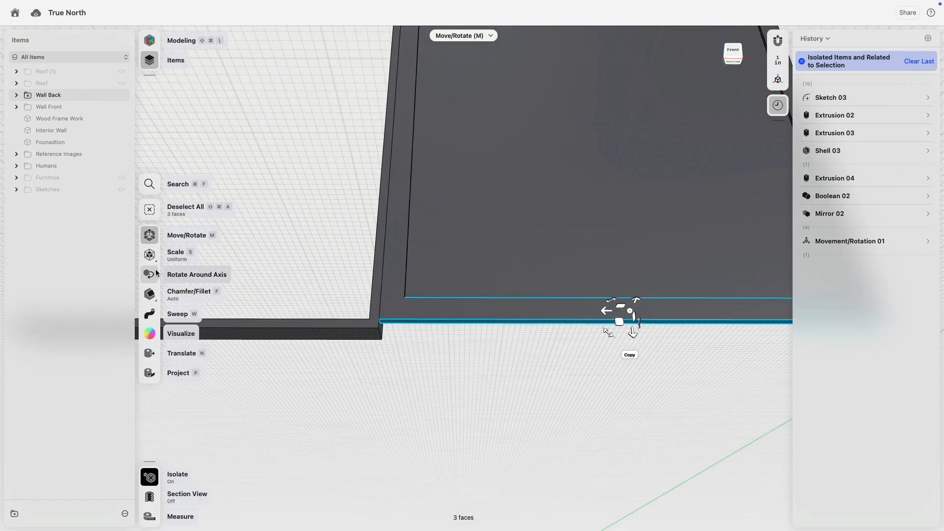
scroll(385, 378, up, 5)
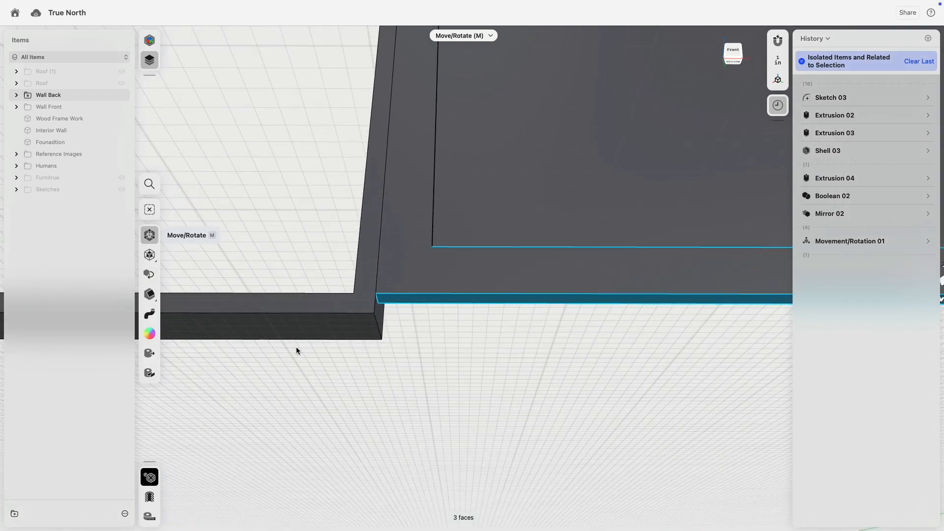
click(152, 357)
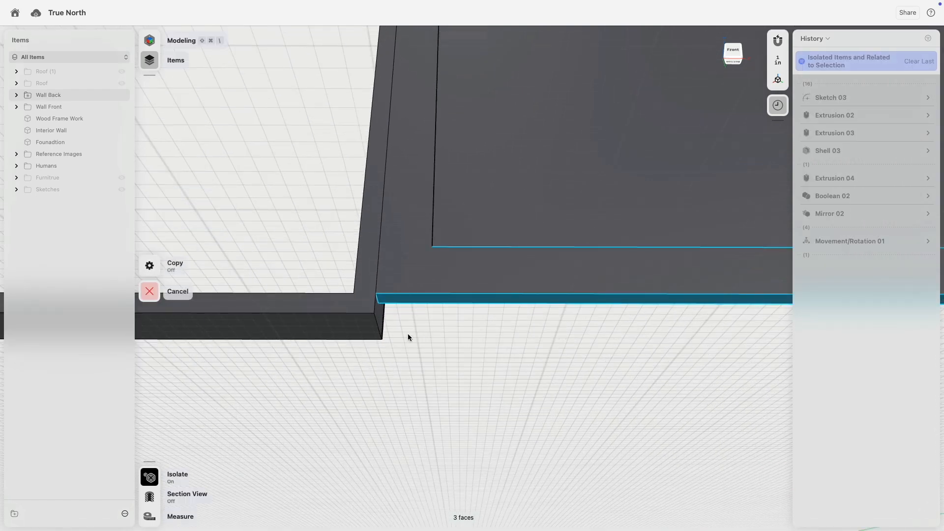
scroll(396, 321, up, 5)
click(386, 287)
click(319, 363)
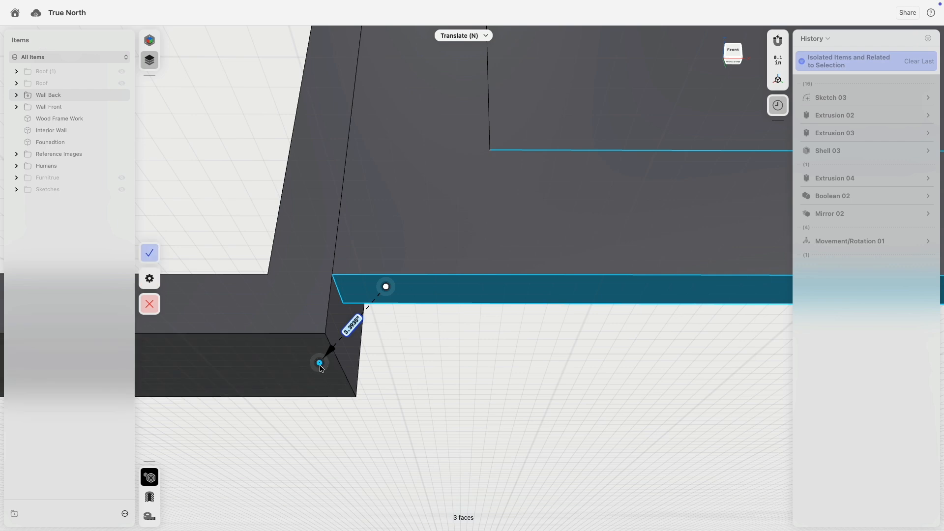
click(152, 255)
- Align the wall panel and its infill with the frame's lower corner, and adjust the offset across the frame's depth
scroll(428, 401, down, 5)
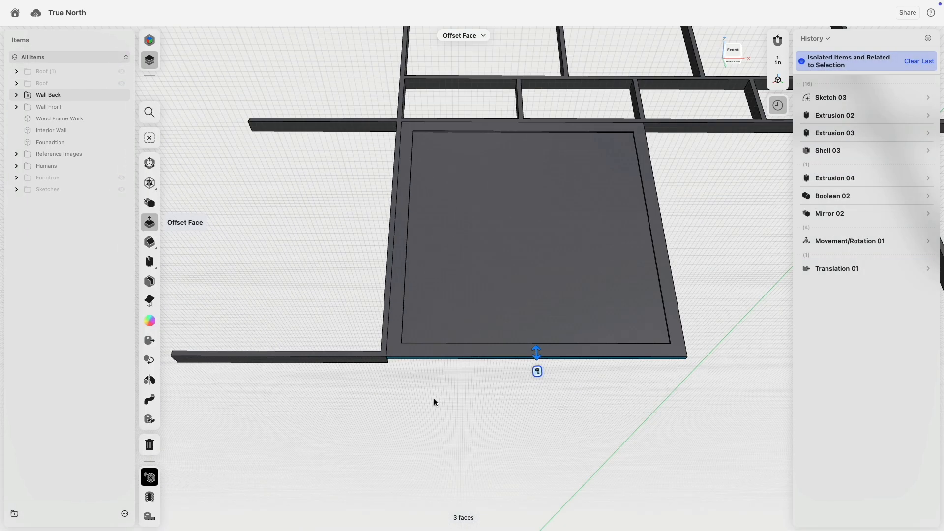
right_drag(423, 324, 415, 307)
double_click(429, 317)
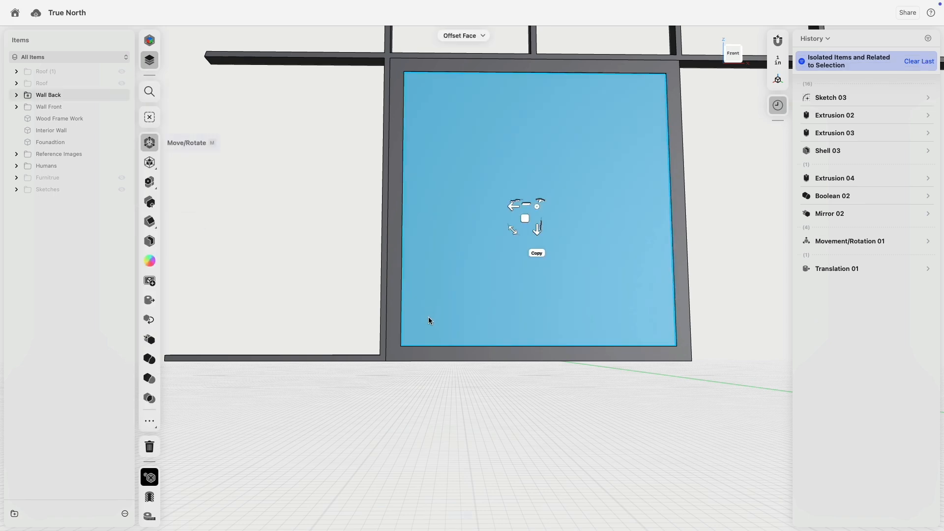
double_click(415, 350)
right_drag(415, 351, 371, 233)
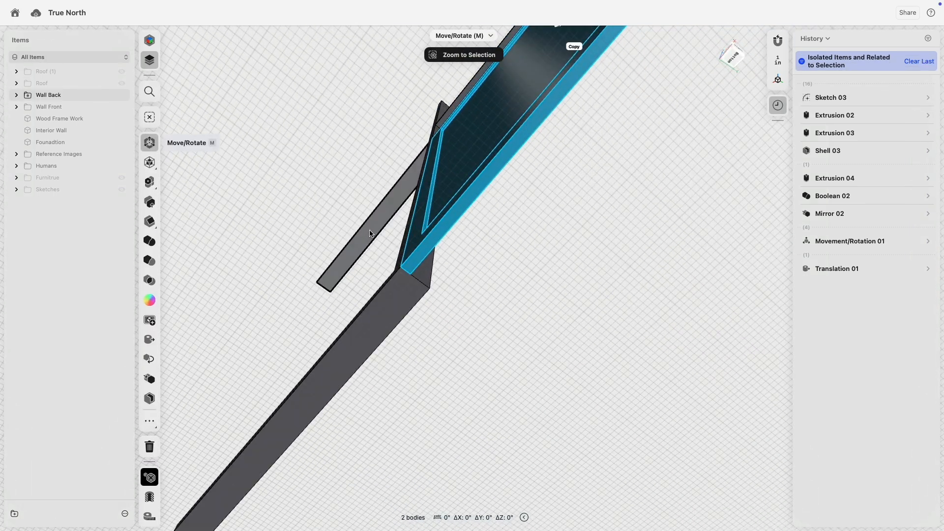
click(153, 206)
click(430, 283)
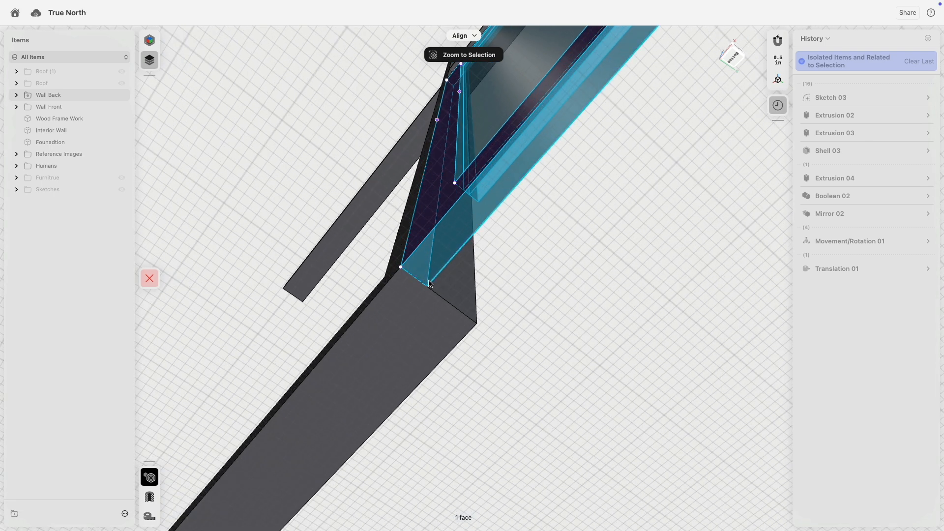
click(417, 282)
click(441, 300)
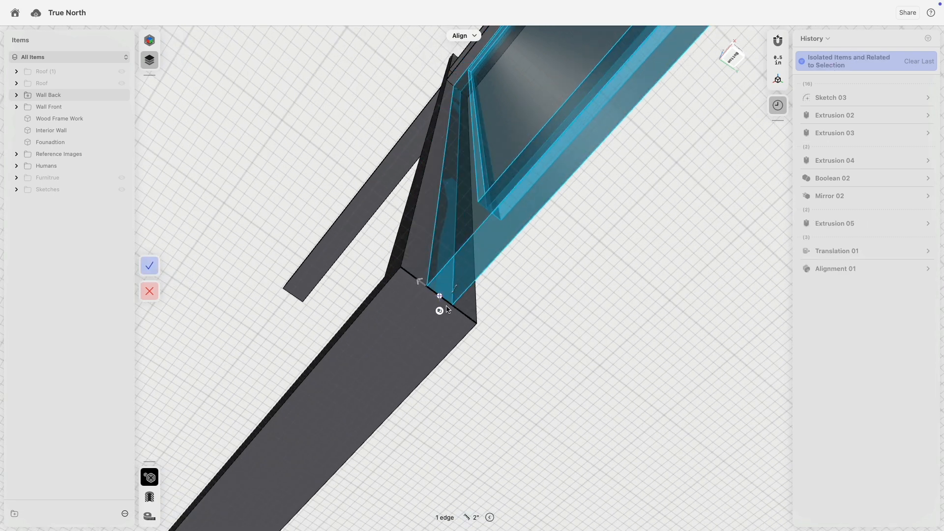
drag(423, 287, 367, 252)
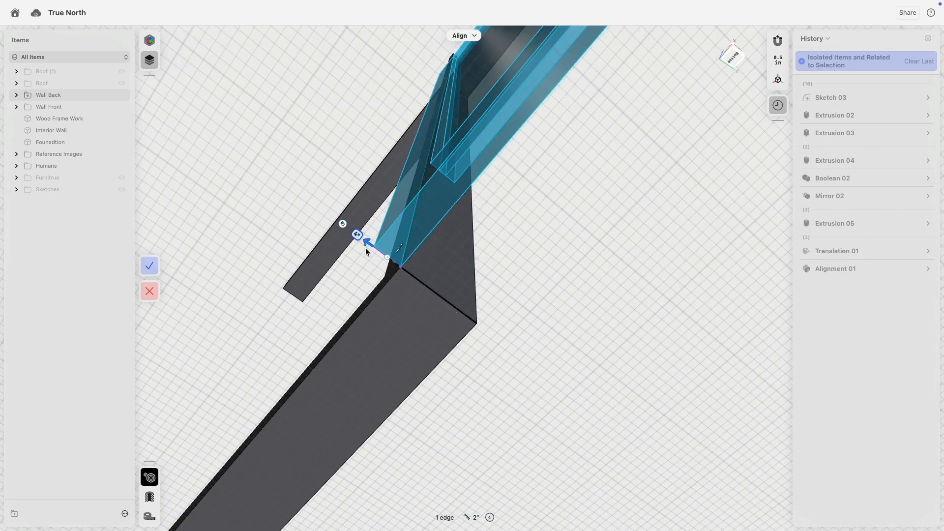
scroll(400, 313, down, 3)
click(151, 267)
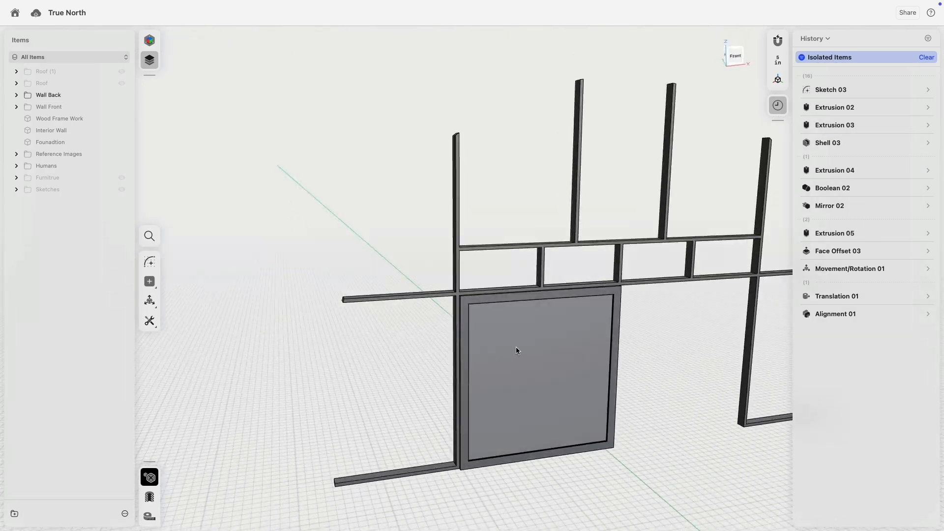
- Try to move the wall panel and its infill 64 inches sideways along the frame, and undo the move
click(497, 336)
double_click(497, 335)
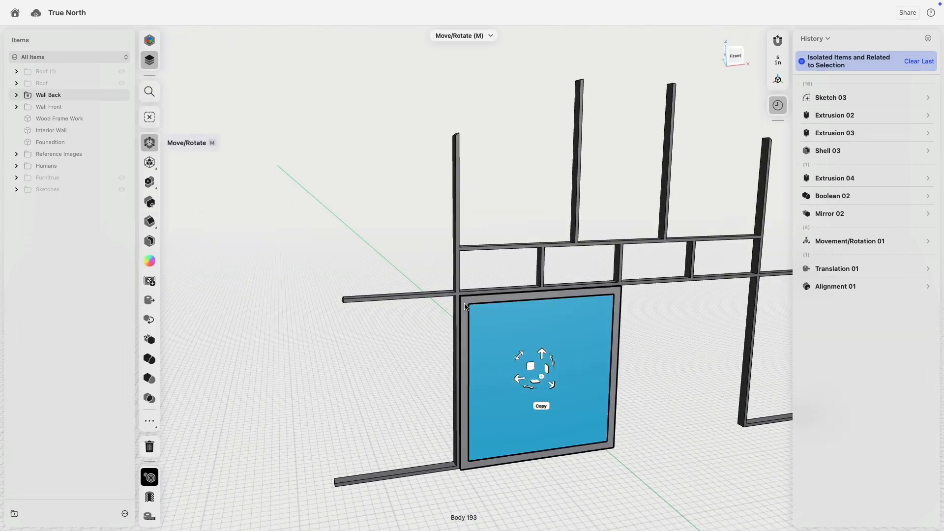
double_click(468, 309)
drag(518, 379, 418, 396)
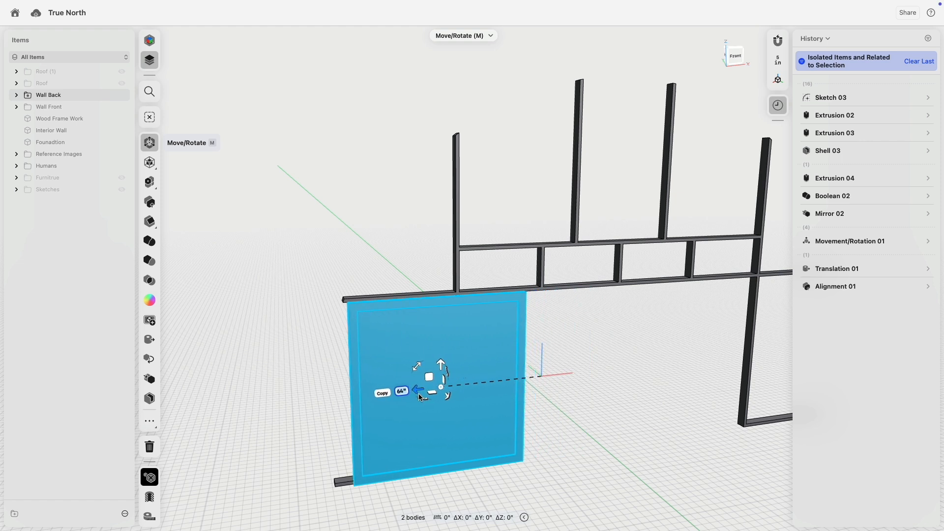
key(super+z)
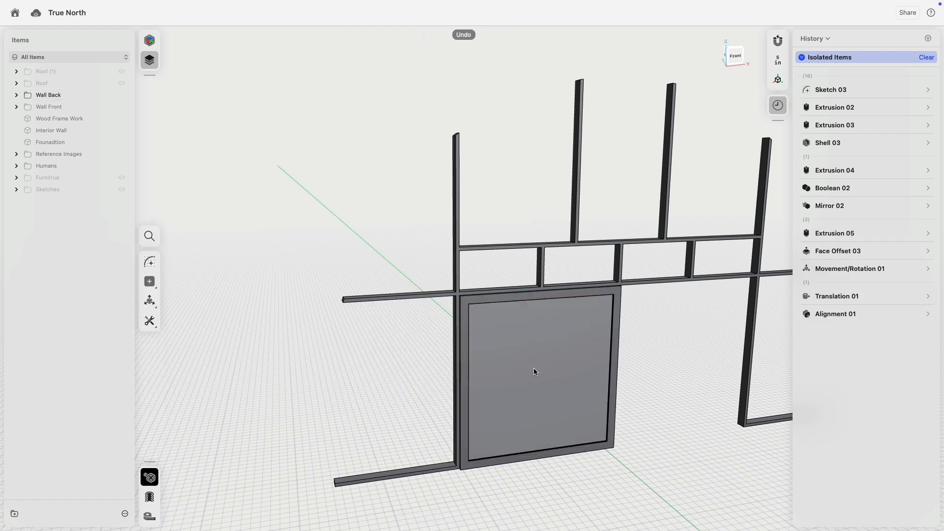
- Mirror the wall panel and its infill about the panel's free end face, keeping the originals
double_click(548, 353)
double_click(614, 331)
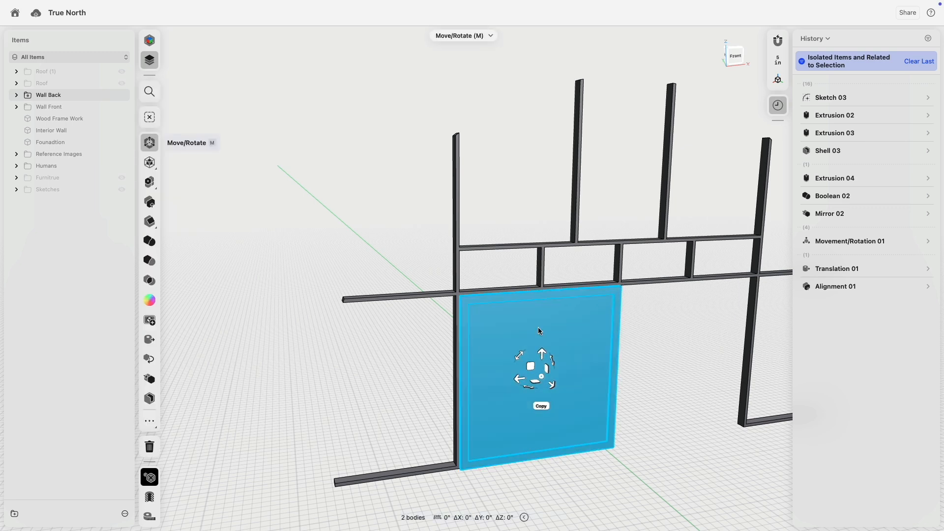
click(155, 384)
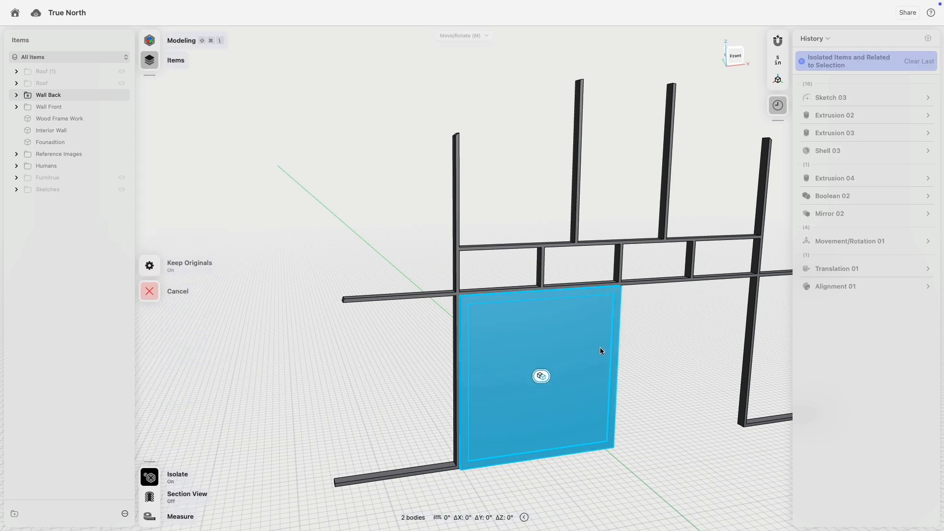
click(633, 342)
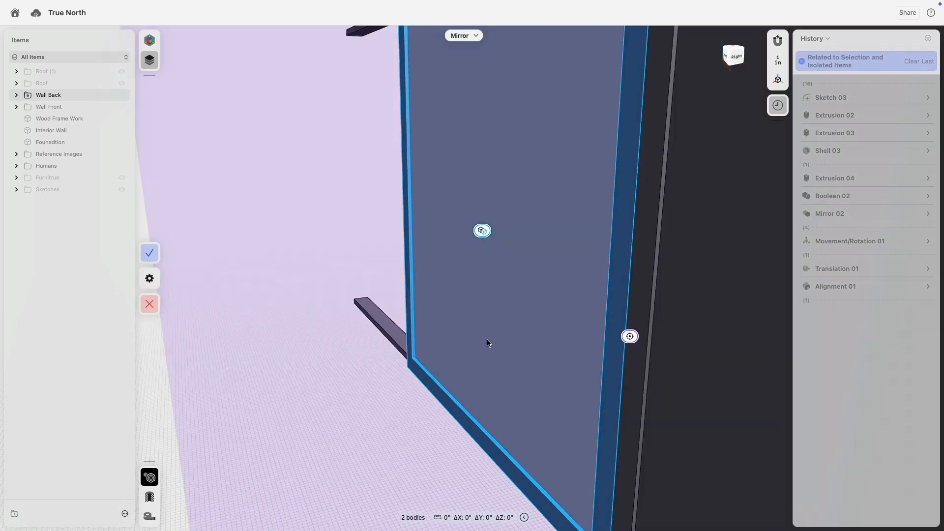
click(150, 252)
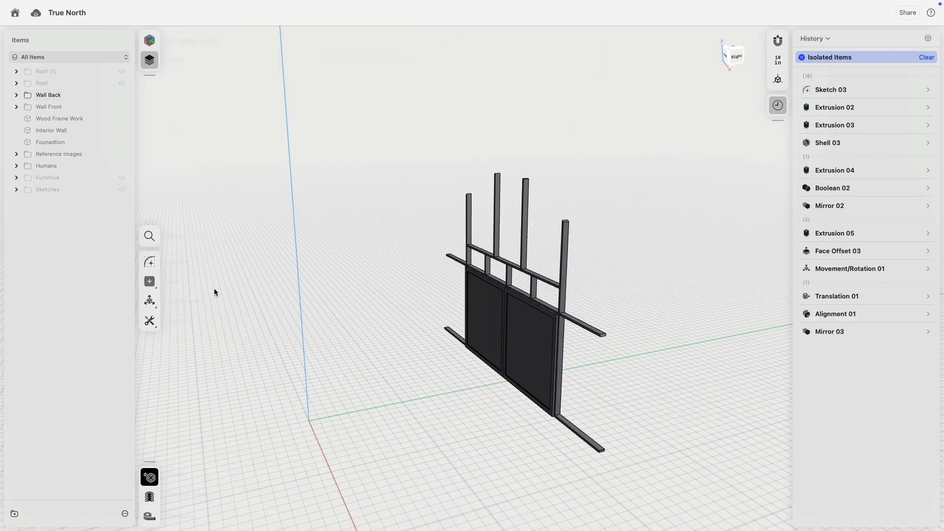
- Leave isolation and show the Roof (1) and Roof folders
click(149, 477)
right_drag(553, 366, 401, 310)
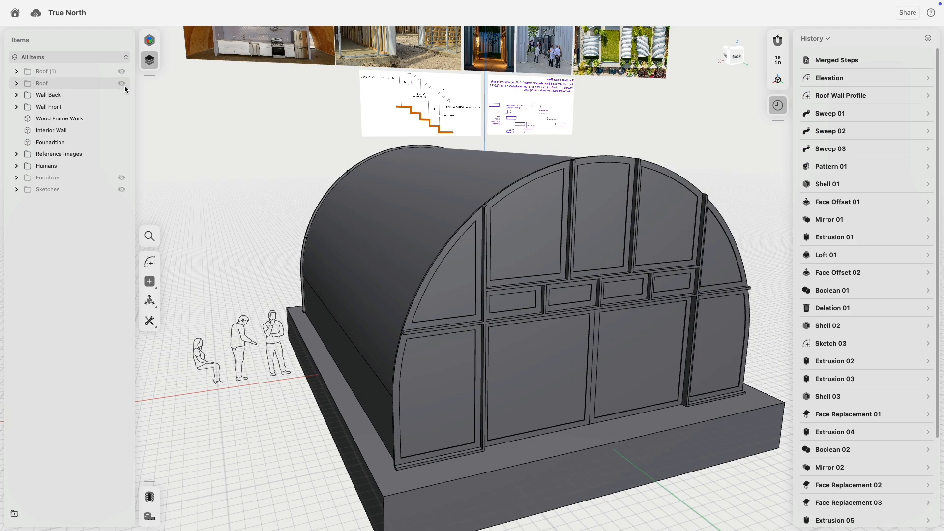
click(122, 73)
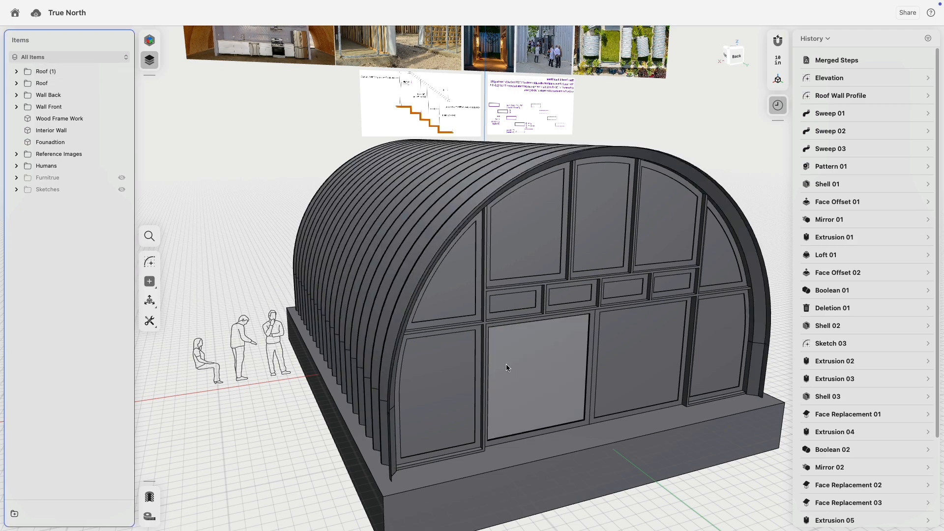
- Examine the reworked back wall and its two wide lower panels from close up and from a distance
right_drag(506, 364, 527, 374)
scroll(546, 378, up, 5)
middle_drag(563, 378, 405, 319)
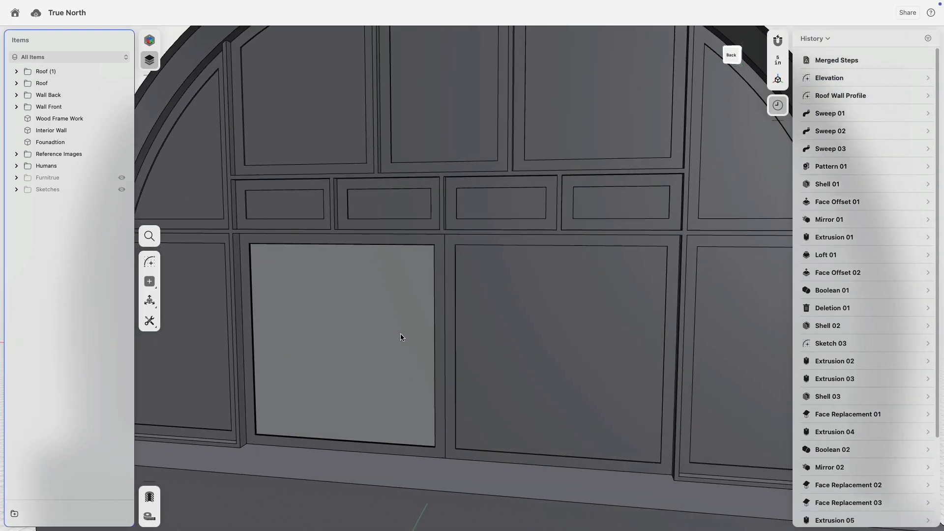
scroll(401, 337, down, 10)
right_drag(400, 337, 511, 343)
scroll(433, 345, down, 5)
right_drag(400, 346, 307, 344)
scroll(444, 333, down, 3)
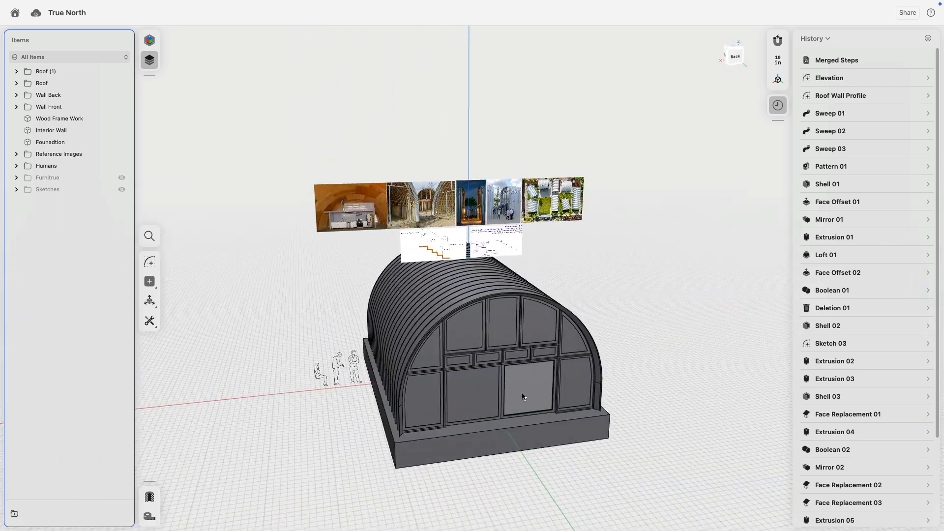
- Try to move the mirrored wall panel's infill and adjoining frame face sideways, and undo the change
scroll(521, 393, up, 10)
click(411, 363)
key(m)
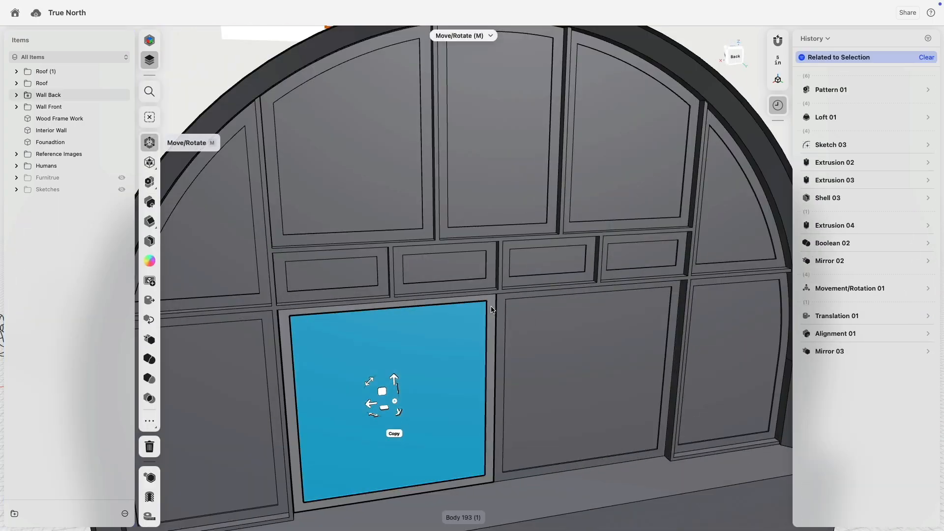
click(492, 310)
scroll(432, 352, down, 5)
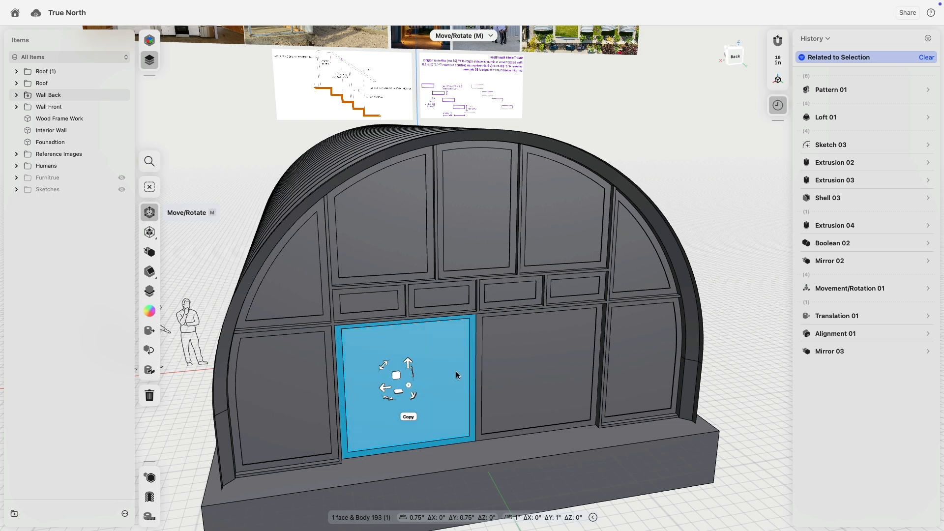
drag(367, 390, 364, 391)
key(super+z)
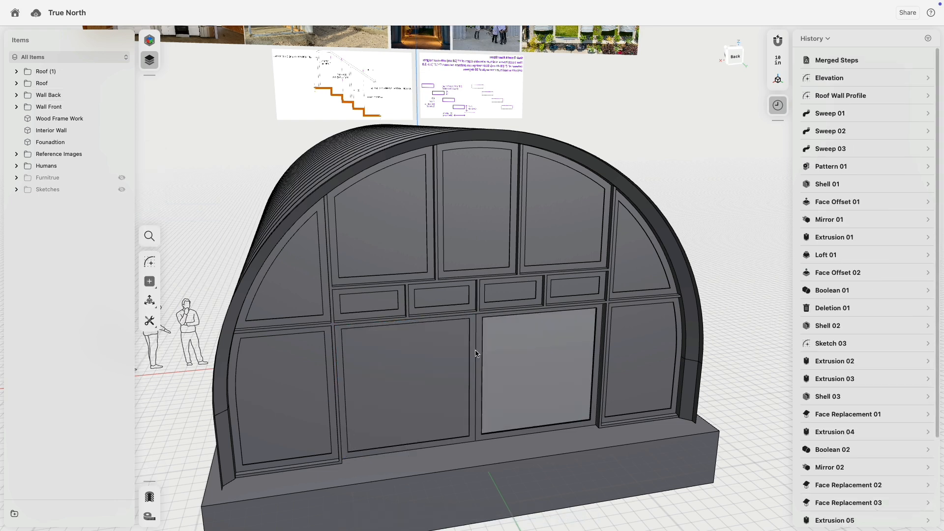
- Select the mirrored wall panel's body and its infill face for Move/Rotate
scroll(476, 348, up, 8)
double_click(473, 350)
click(411, 351)
scroll(411, 350, down, 5)
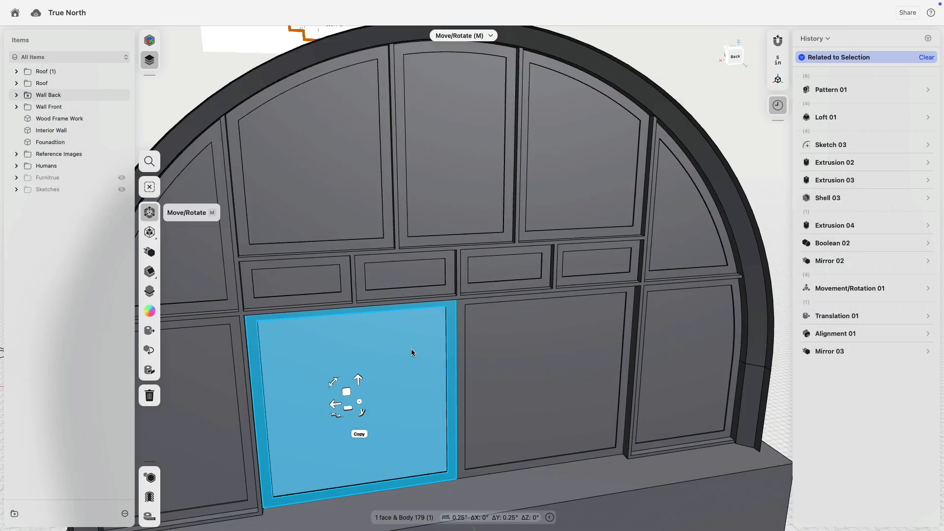
- Slide the selected back-wall door panel and its frame 64" sideways along the wall, away from the centre of the opening
scroll(409, 354, up, 3)
middle_drag(388, 346, 495, 284)
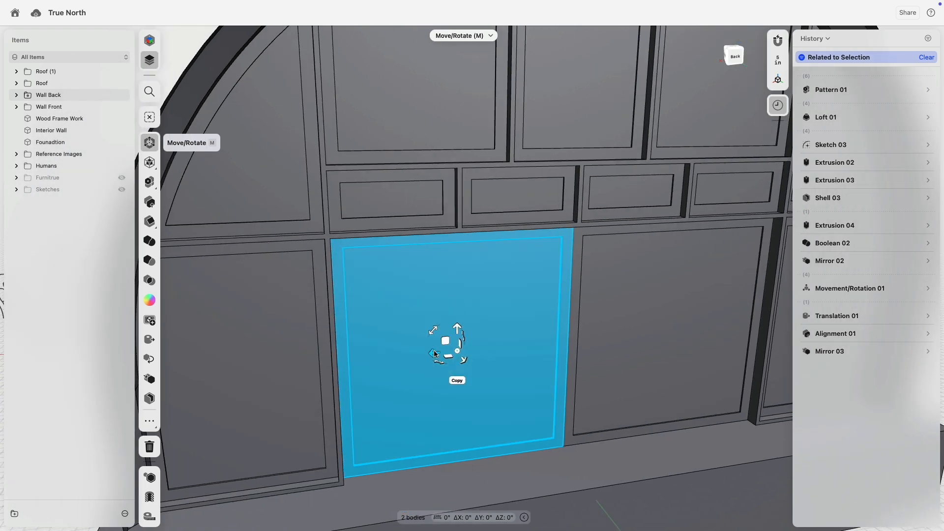
drag(393, 359, 365, 361)
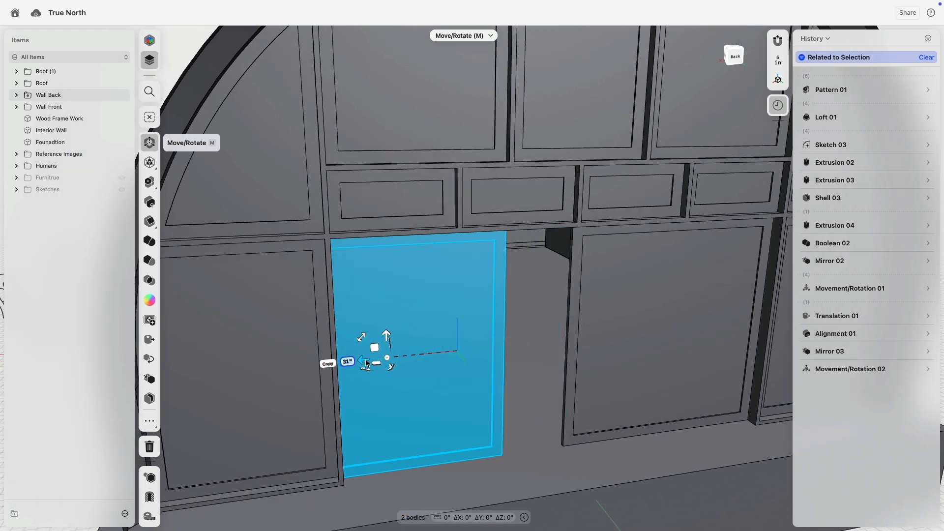
drag(366, 362, 288, 366)
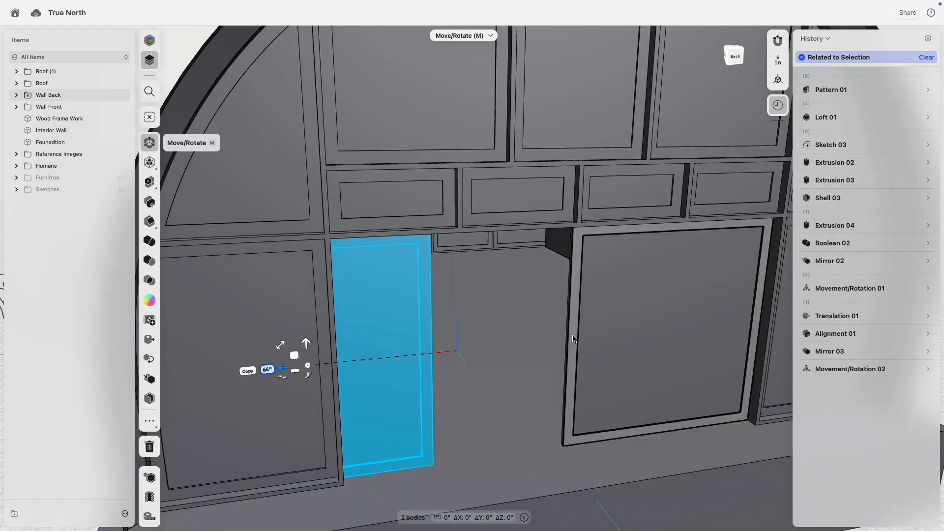
- Slide the other back-wall door panel and its frame in the opposite direction, away from the centre of the opening
click(571, 320)
middle_drag(598, 306, 426, 312)
drag(493, 335, 556, 332)
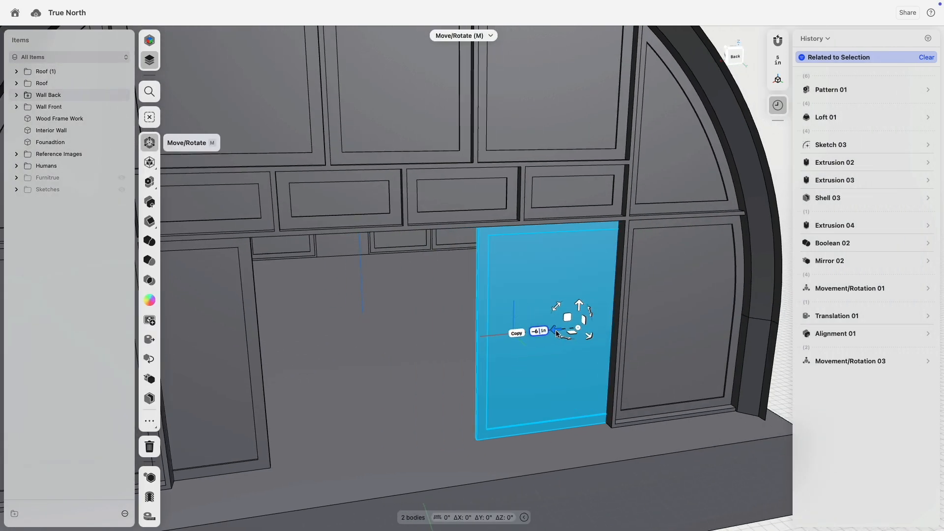
key(Return)
scroll(515, 373, down, 5)
click(708, 315)
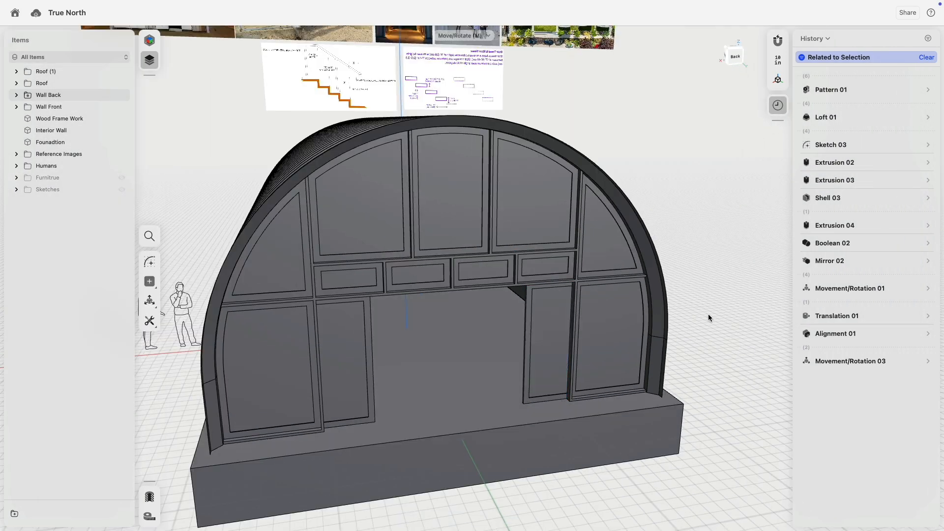
- Move the pivot of the front-wall door to its vertical side edge and rotate the door 115° open
mouse_move(709, 315)
right_down()
mouse_move(706, 281)
mouse_move(703, 308)
mouse_move(699, 300)
right_up()
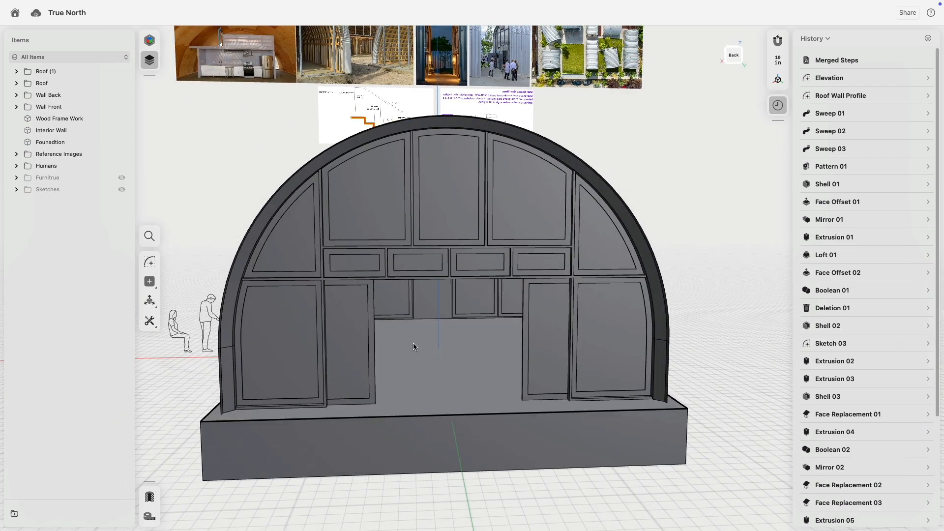
right_drag(414, 344, 310, 323)
scroll(314, 325, down, 3)
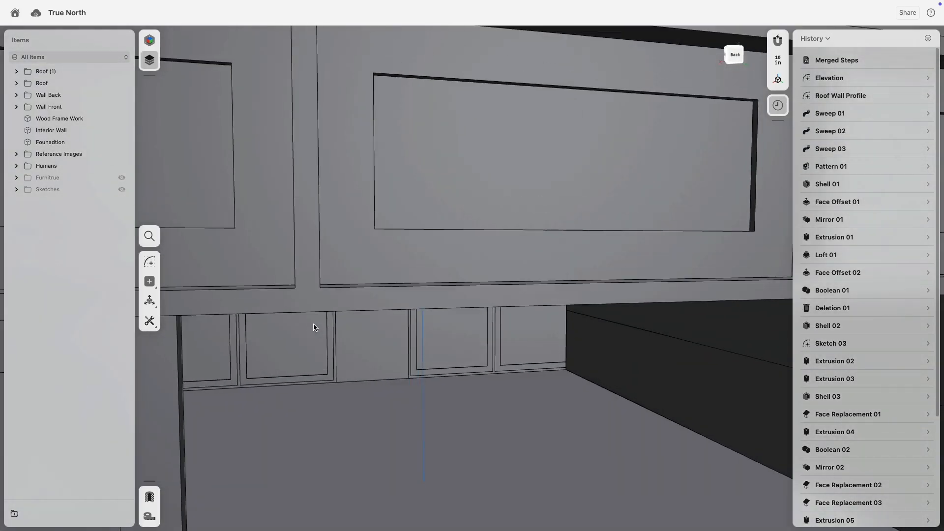
scroll(317, 326, up, 3)
scroll(335, 332, down, 5)
scroll(389, 299, up, 5)
right_drag(389, 299, 411, 309)
click(422, 295)
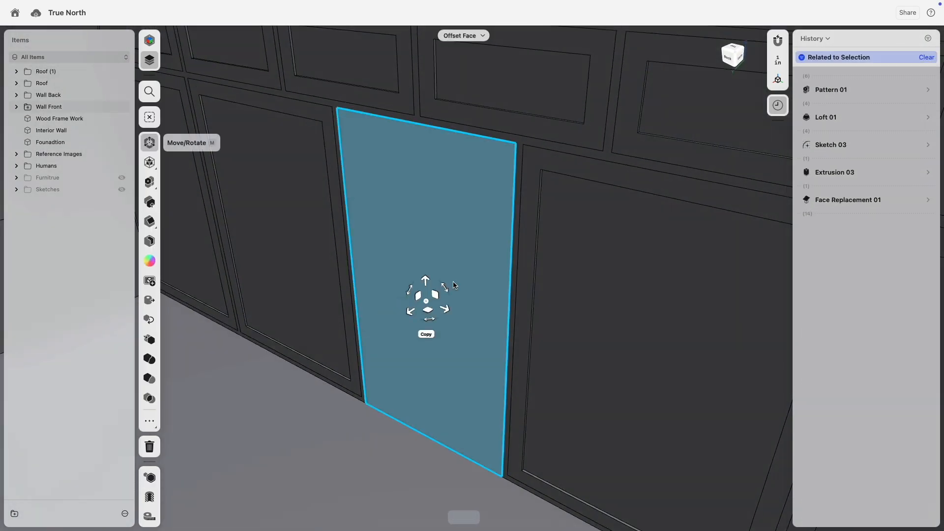
drag(431, 305, 508, 321)
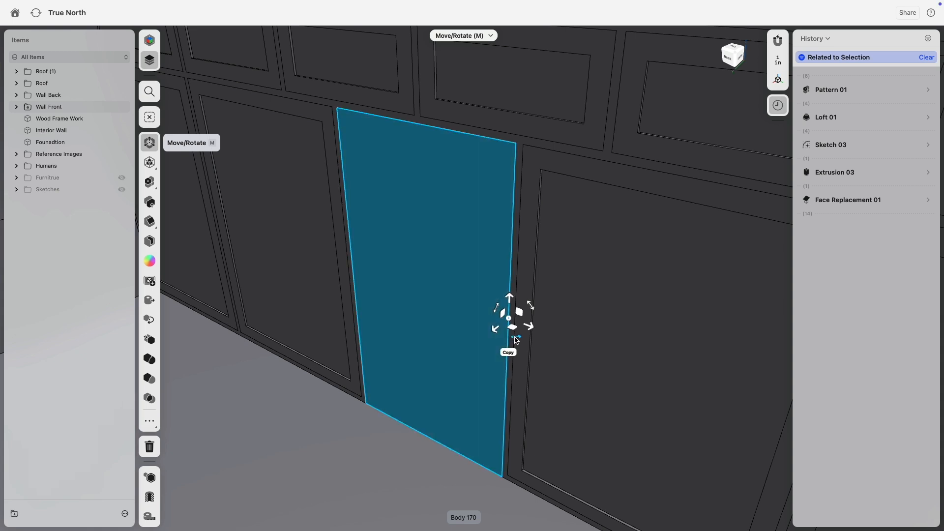
drag(518, 340, 567, 305)
- Select the frames and panes of all four small transom windows above the front-wall door with Move/Rotate
right_drag(438, 293, 459, 338)
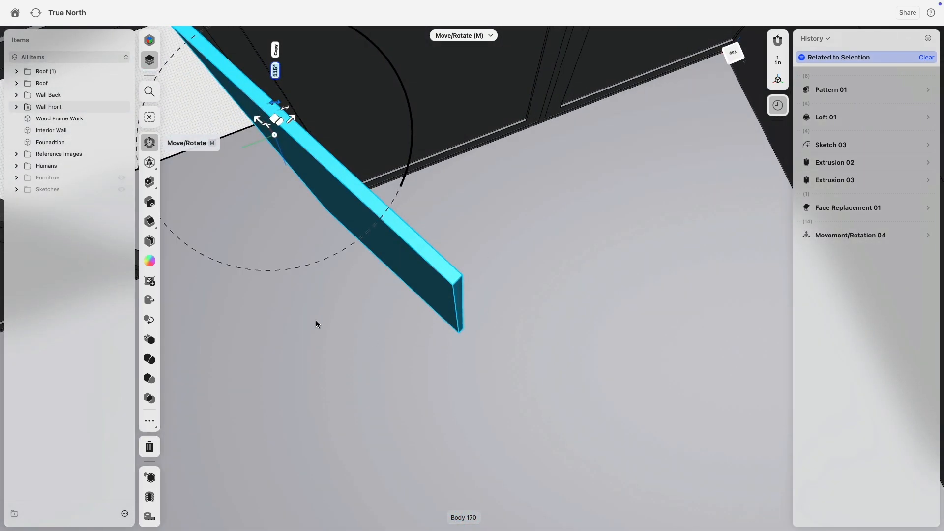
scroll(386, 355, down, 1)
scroll(387, 356, up, 5)
scroll(378, 356, down, 10)
right_drag(378, 355, 429, 306)
scroll(430, 309, down, 10)
middle_drag(363, 363, 315, 229)
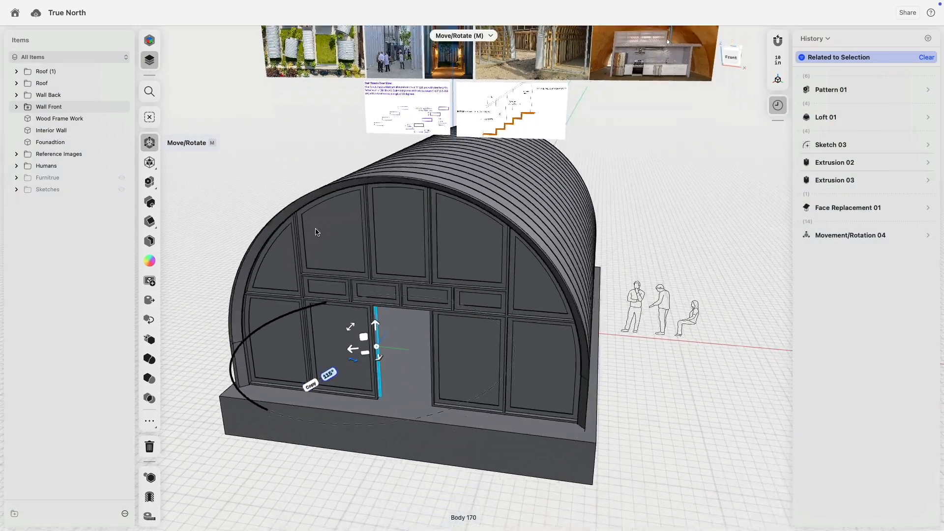
scroll(330, 295, up, 10)
click(347, 261)
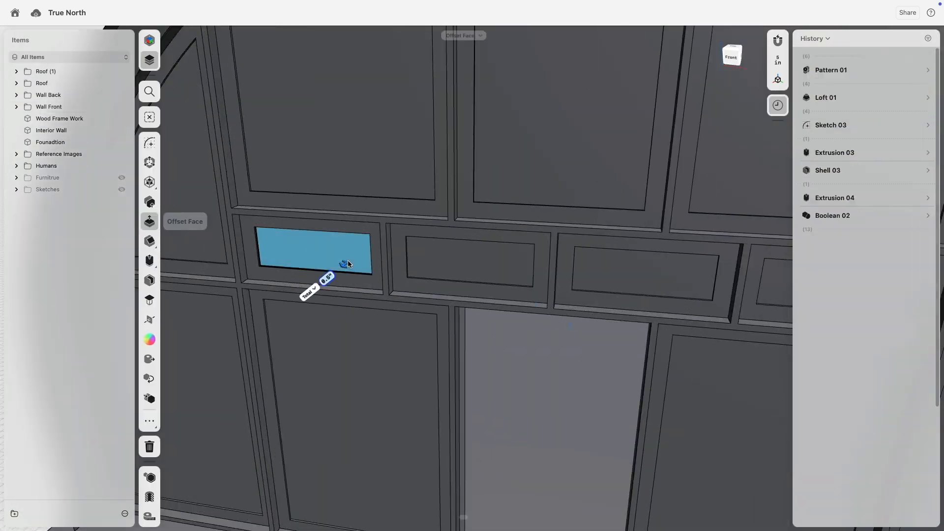
click(472, 263)
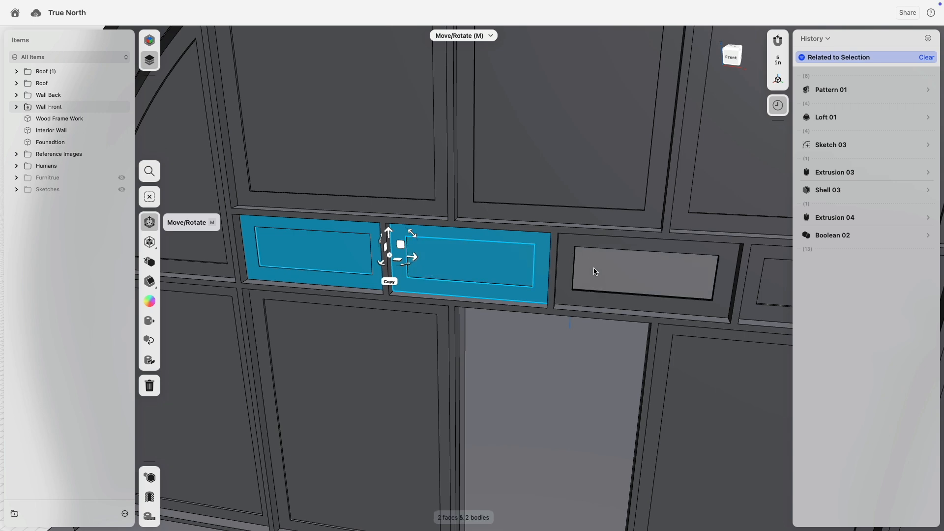
click(597, 296)
middle_drag(579, 269, 315, 271)
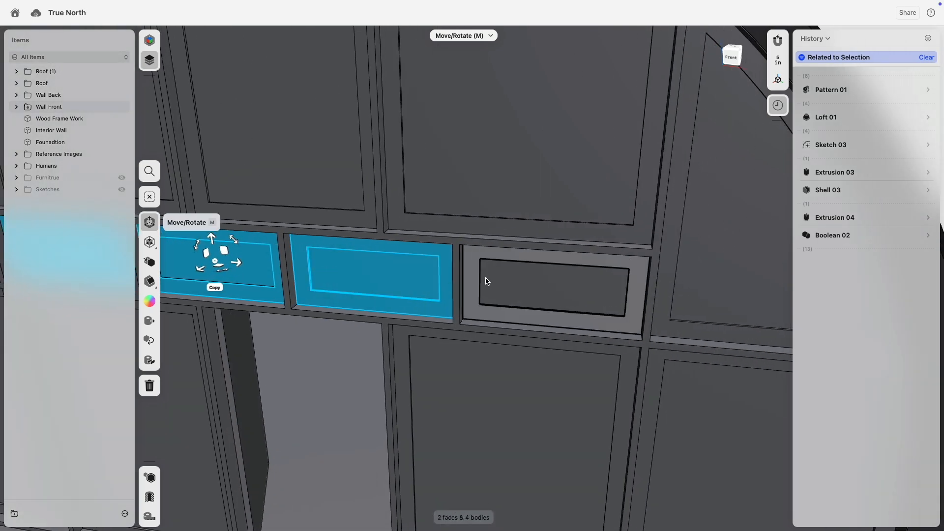
click(503, 276)
click(498, 310)
- Move the pivot to the top edge of the four front transom windows and tilt them outward together
right_drag(499, 310, 428, 291)
scroll(364, 315, up, 8)
drag(384, 325, 441, 242)
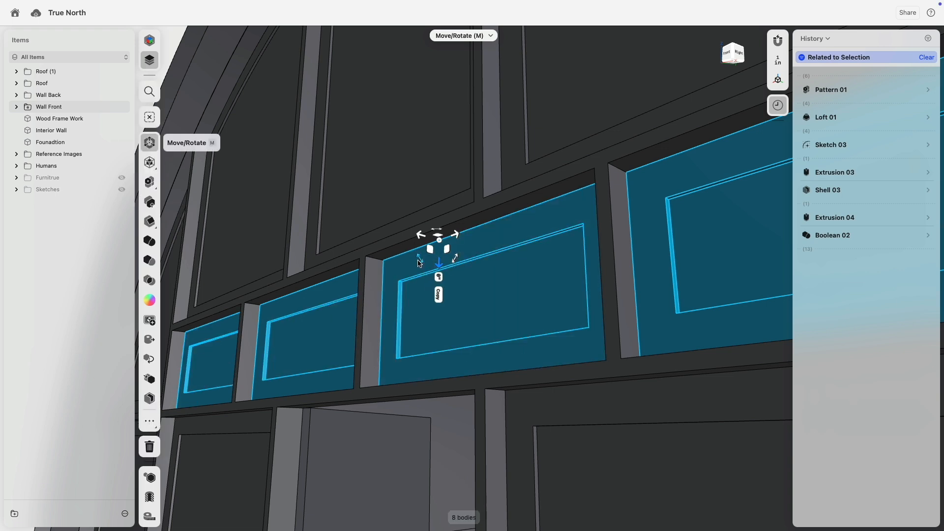
drag(421, 261, 407, 245)
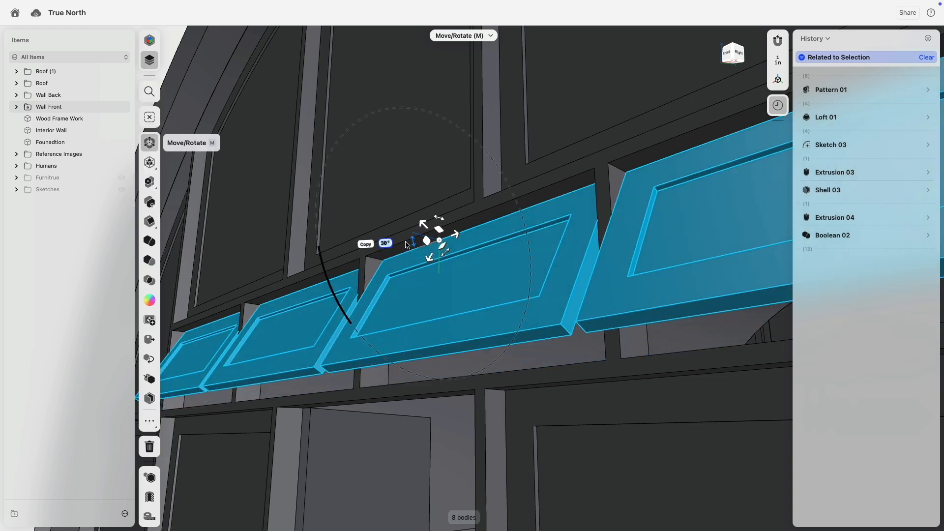
scroll(356, 304, down, 8)
click(210, 239)
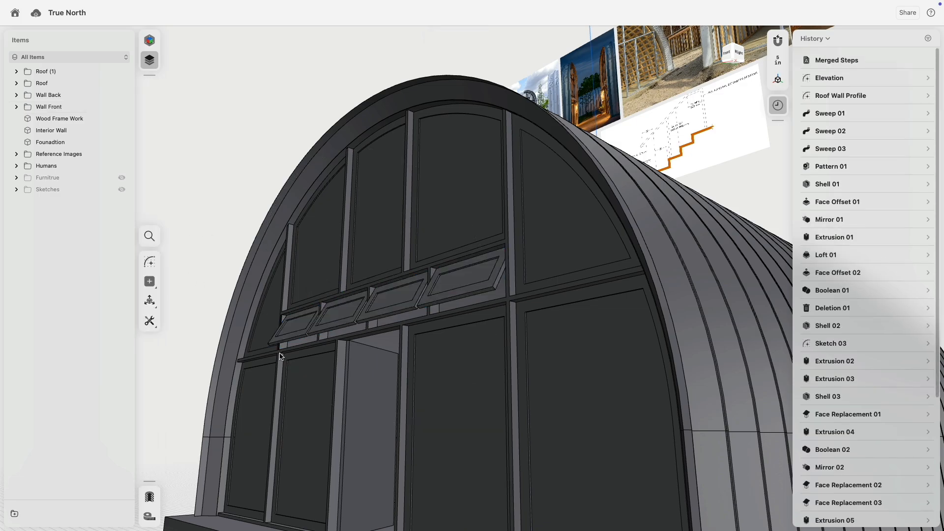
- Select the frame and pane of the first small transom window on the back wall with Move/Rotate
scroll(296, 295, down, 10)
scroll(385, 360, up, 5)
right_drag(318, 352, 456, 327)
scroll(313, 328, up, 8)
scroll(314, 331, down, 6)
scroll(456, 326, up, 5)
click(390, 357)
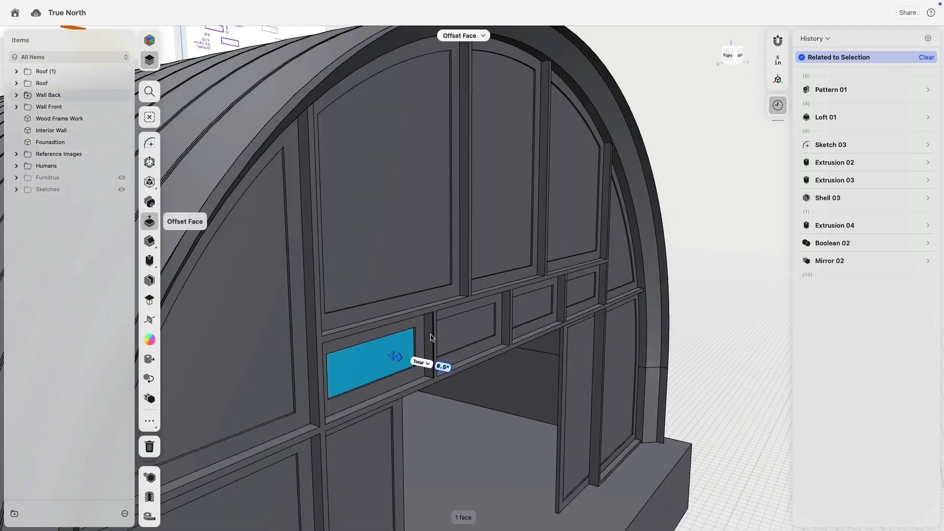
click(423, 344)
key(m)
scroll(344, 356, up, 4)
click(340, 357)
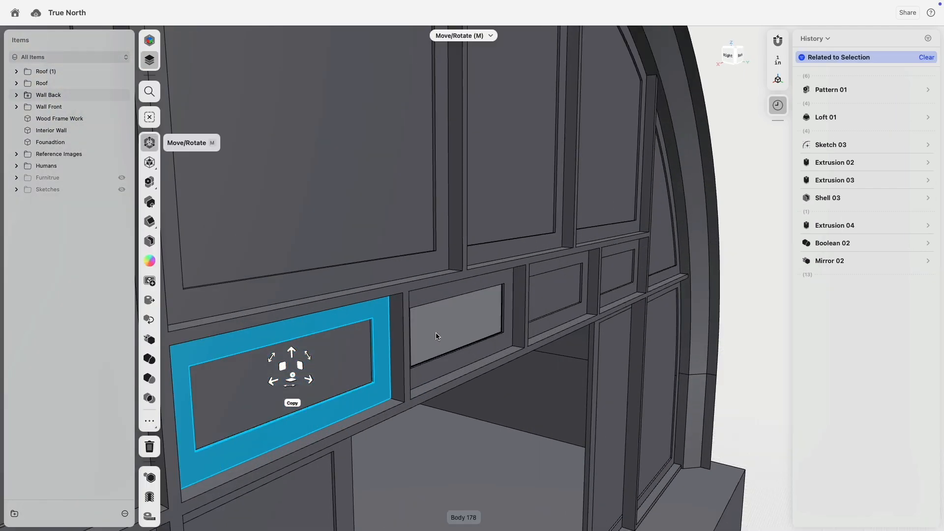
double_click(347, 348)
- Add the frames and panes of the other three back-wall transom windows to the selection
double_click(438, 333)
double_click(440, 298)
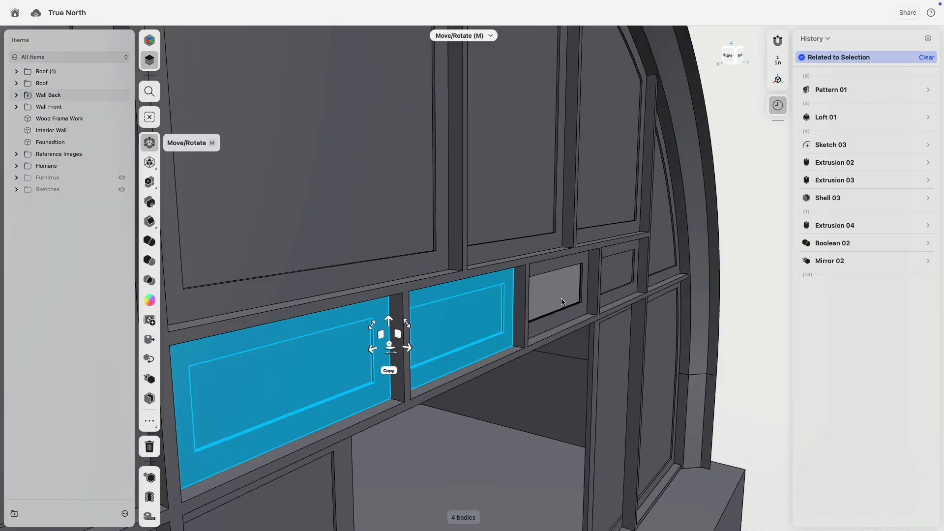
double_click(560, 269)
key(f)
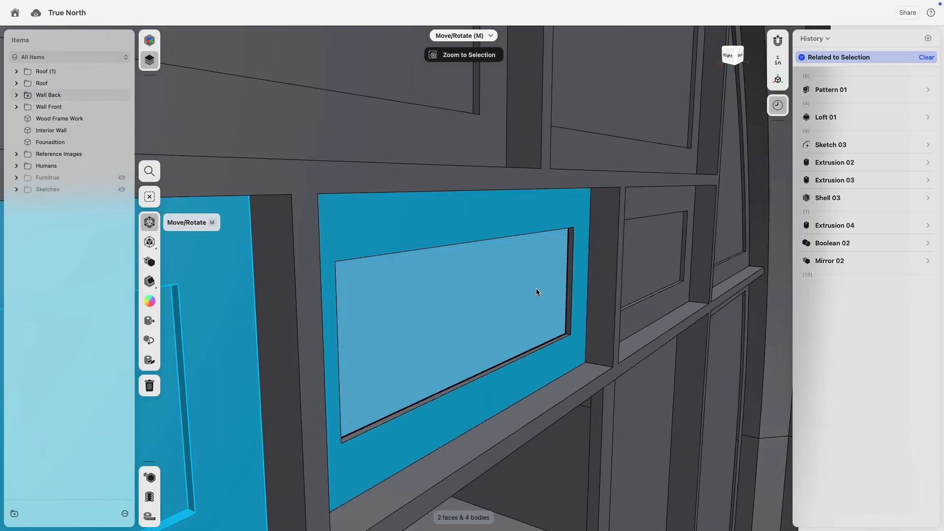
click(575, 285)
click(576, 283)
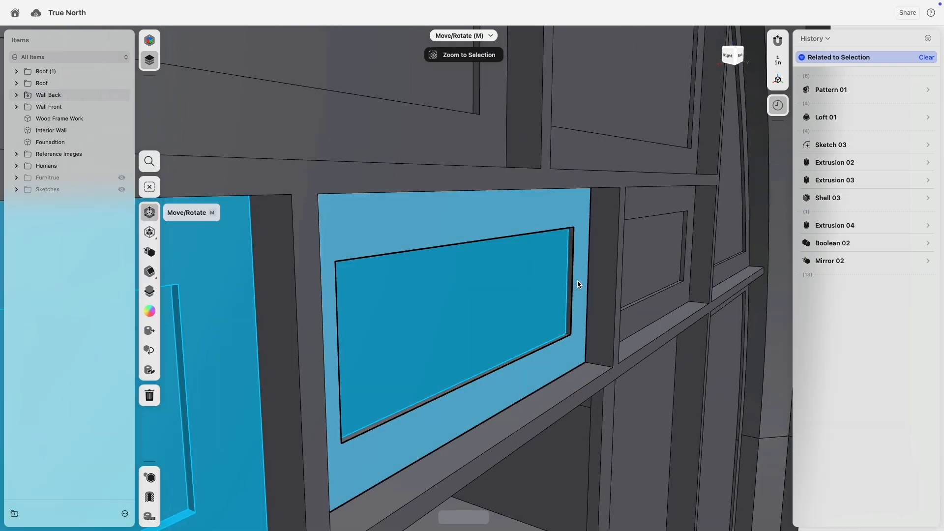
double_click(575, 274)
middle_drag(627, 276, 536, 297)
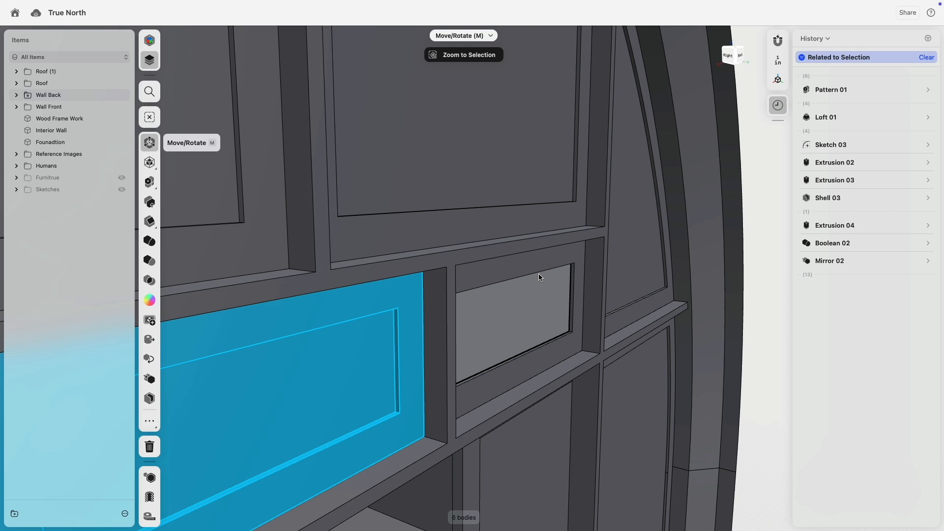
double_click(538, 268)
double_click(514, 316)
- Move the pivot to the top edge of the four back transom windows and tilt them outward together
scroll(512, 319, down, 8)
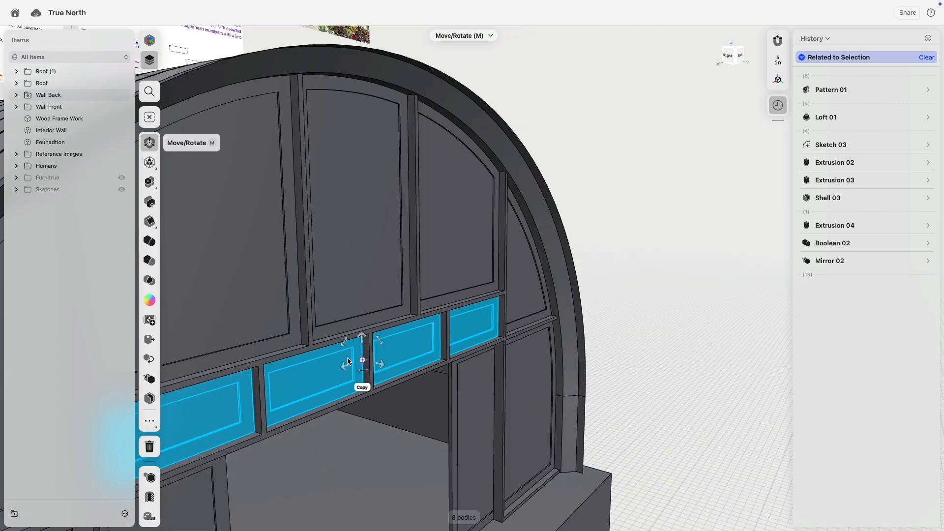
right_drag(359, 346, 403, 285)
click(406, 329)
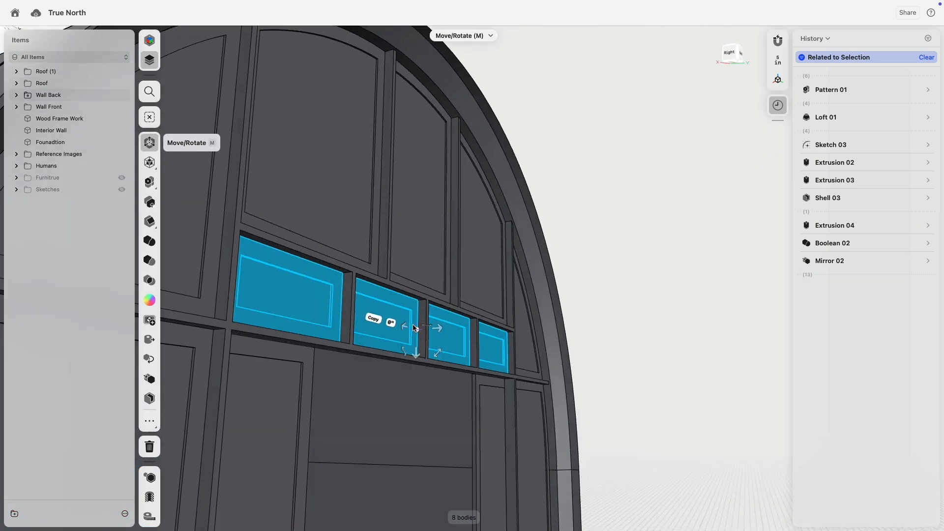
scroll(403, 317, up, 8)
mouse_move(428, 341)
mouse_down()
mouse_move(411, 229)
mouse_move(451, 235)
mouse_up()
scroll(464, 308, down, 10)
click(611, 255)
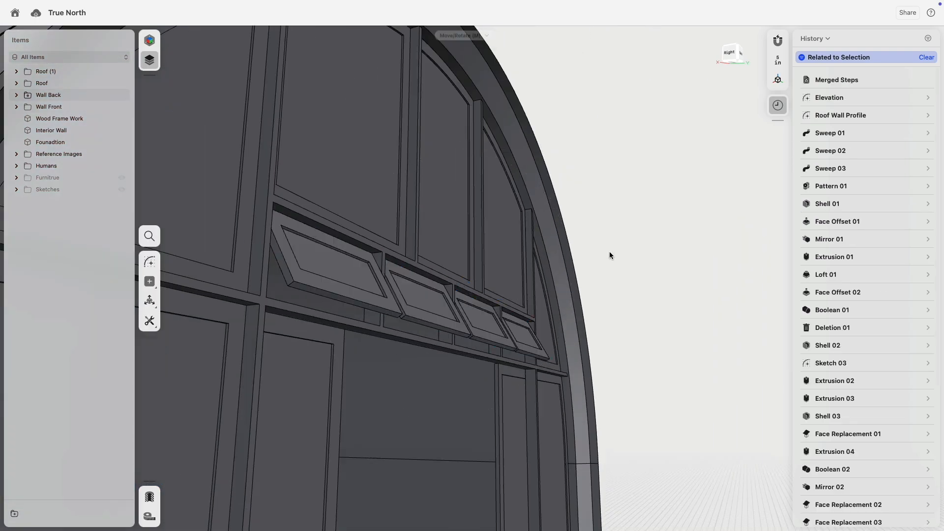
- Suppress the history steps Movement/Rotation 02 through Movement/Rotation 06 together and unsuppress them again
right_drag(610, 255, 563, 270)
scroll(515, 267, down, 5)
scroll(856, 283, down, 5)
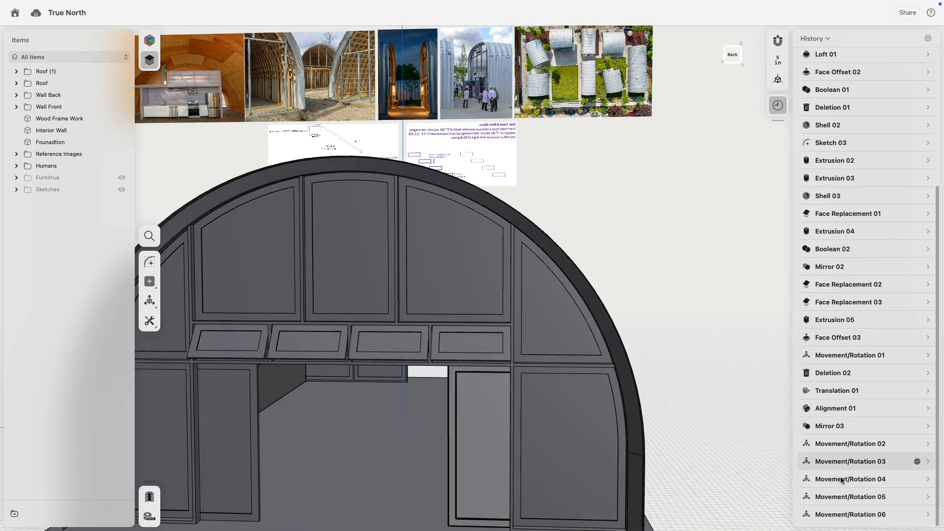
click(831, 514)
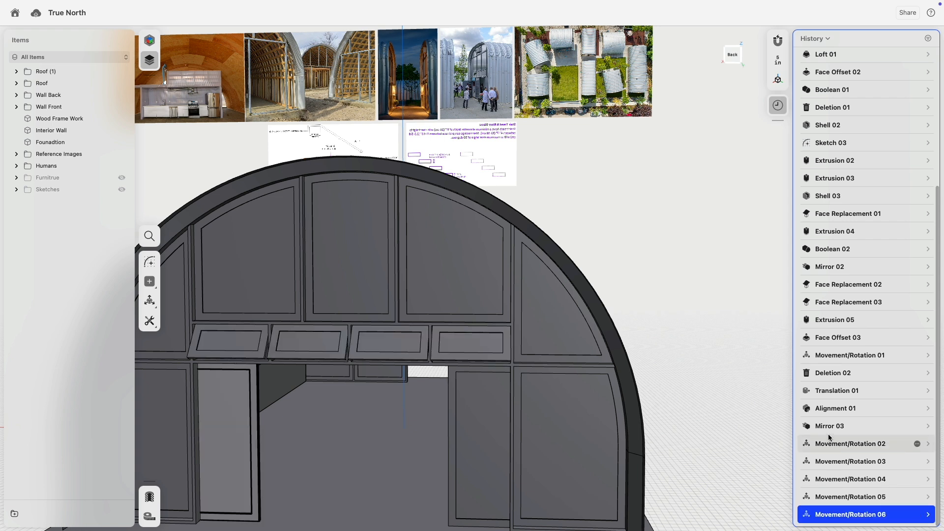
shift+click(831, 444)
right_click(834, 445)
click(846, 465)
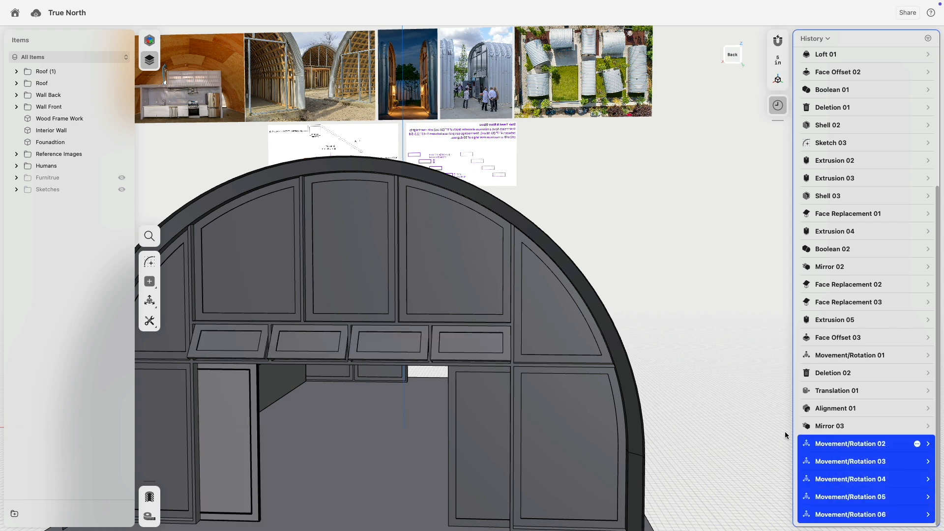
right_click(838, 446)
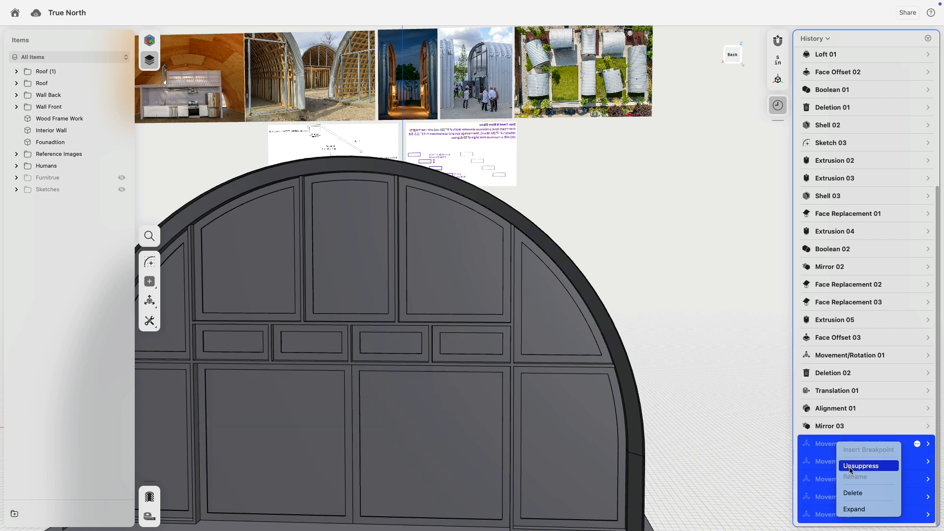
click(848, 468)
- Examine the opened doors and tilted transom windows at both ends of the building from outside
mouse_move(665, 367)
middle_down()
mouse_move(679, 345)
mouse_move(674, 353)
middle_up()
scroll(674, 353, down, 5)
right_drag(345, 401, 438, 401)
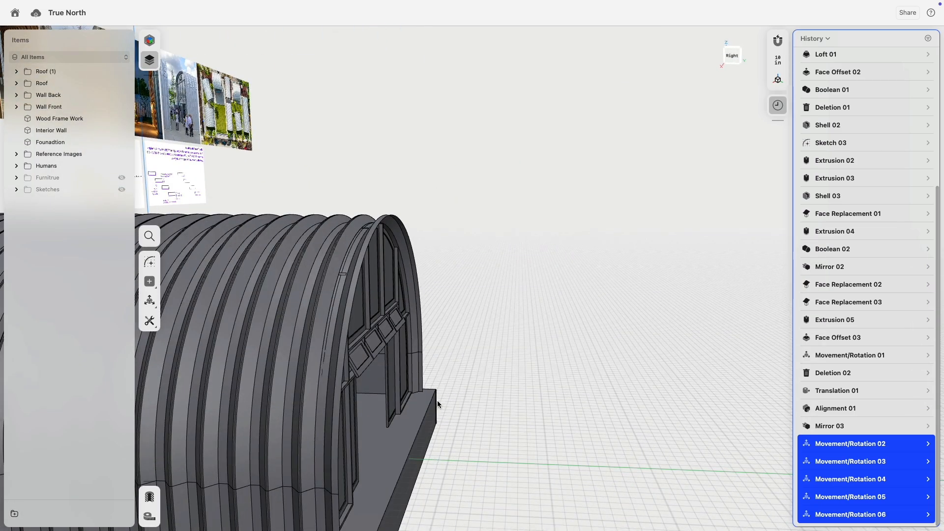
scroll(438, 401, down, 5)
right_drag(295, 391, 411, 379)
middle_drag(246, 369, 440, 325)
right_drag(295, 315, 329, 302)
scroll(329, 287, up, 5)
scroll(282, 240, down, 5)
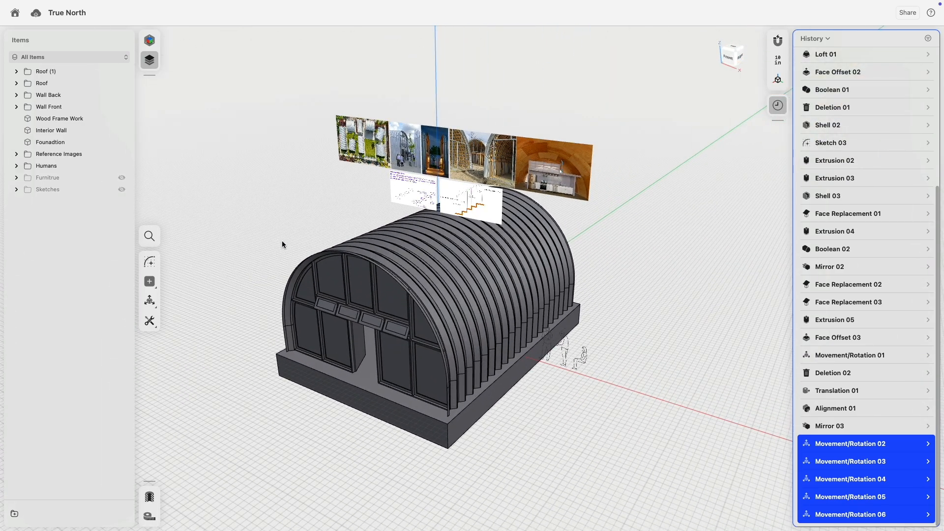
- Show the building from the front, turn Section View on to inspect it from several angles, and turn it off
click(729, 57)
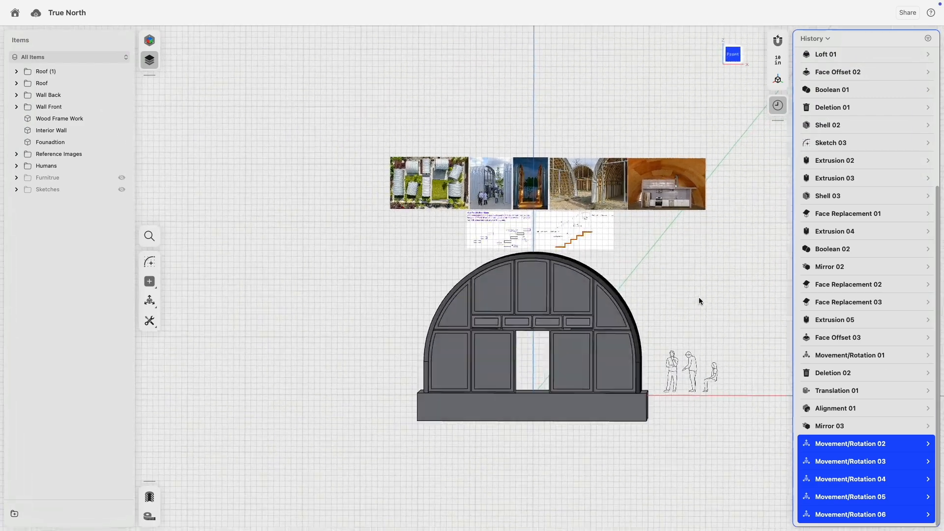
middle_drag(569, 277, 484, 277)
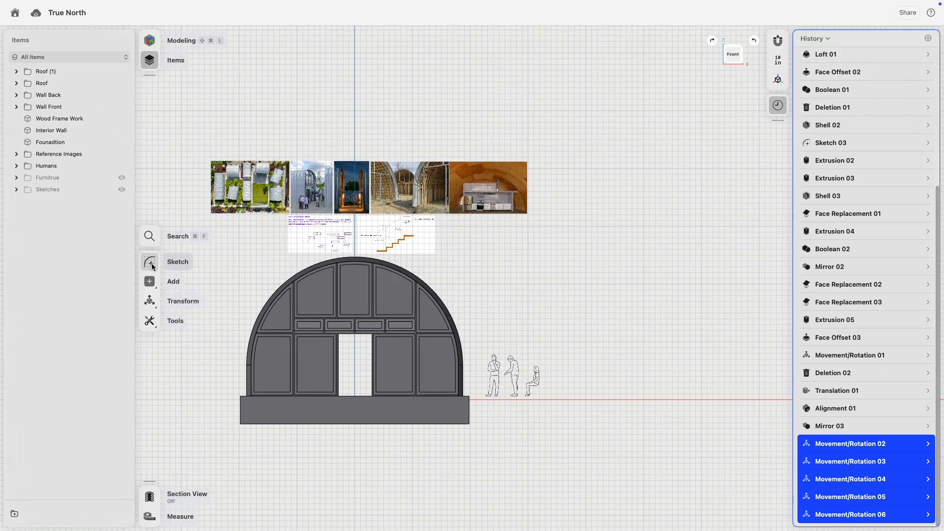
click(149, 496)
right_drag(217, 349, 356, 360)
right_drag(429, 376, 290, 456)
click(149, 499)
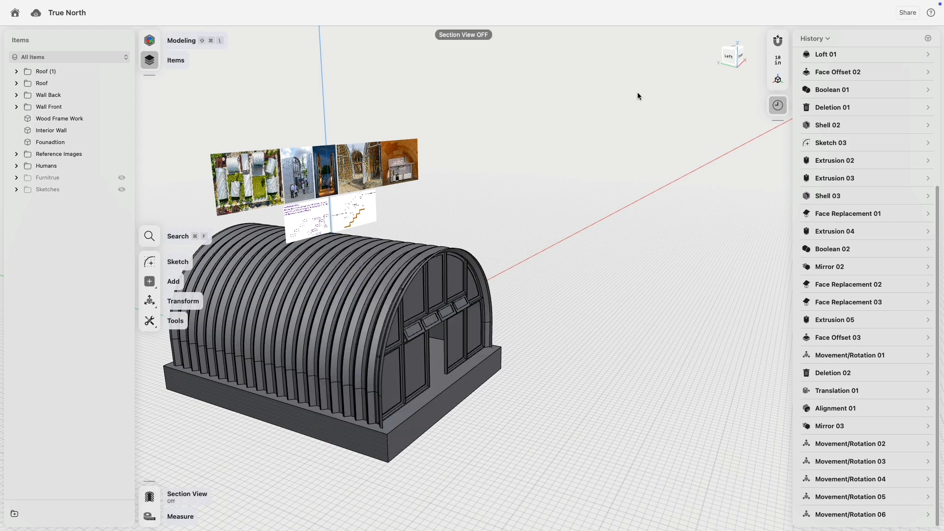
- Inspect the building's lengthwise section from the left side and at an angle, and turn Section View off
click(731, 58)
click(149, 498)
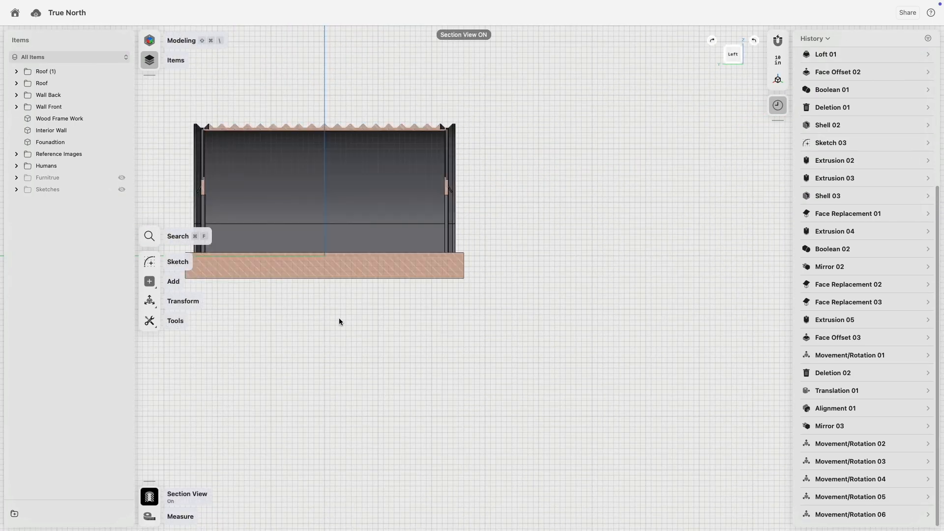
right_drag(340, 320, 460, 346)
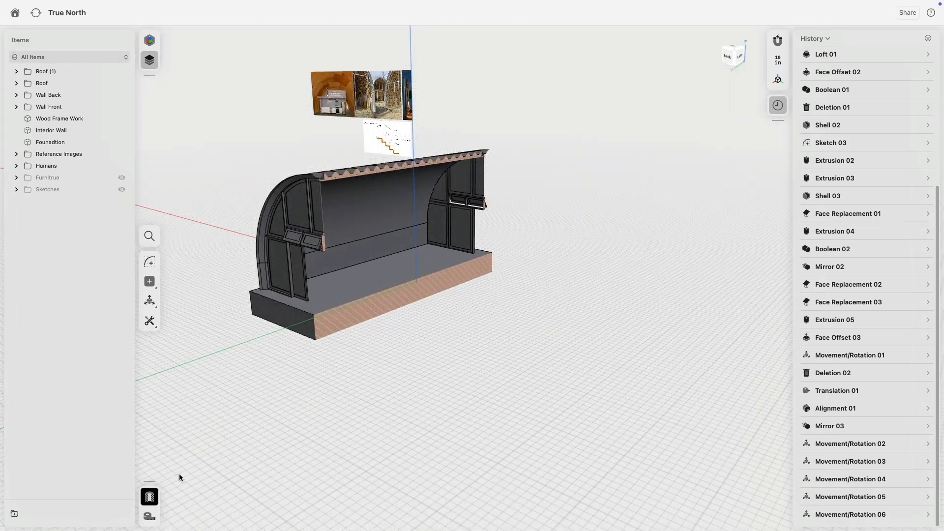
click(150, 497)
- Sketch a rectangle 250" wide and 230" high over one half of the back view, starting on the centre axis above the roof
click(731, 59)
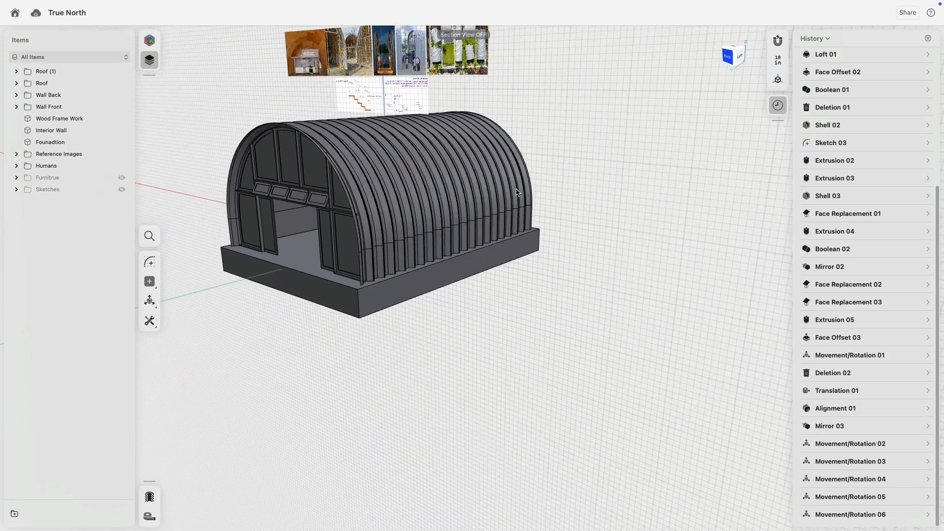
click(167, 261)
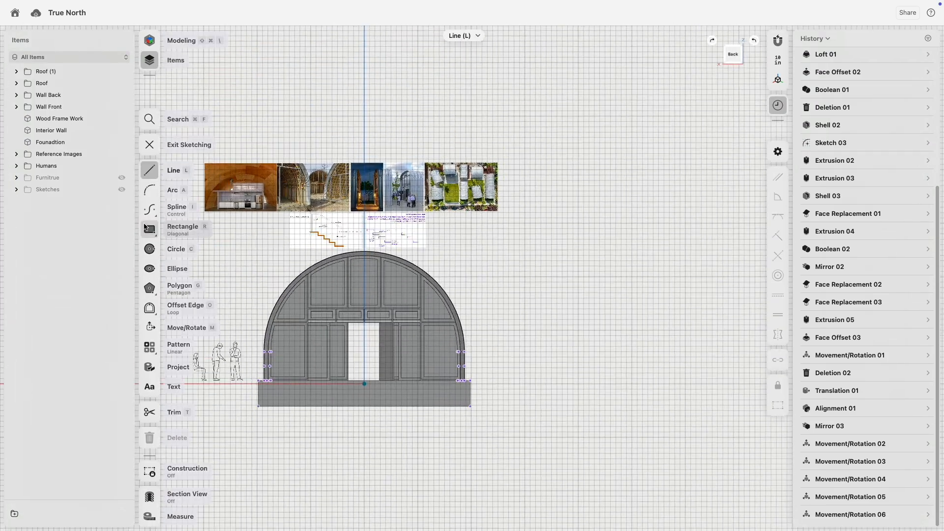
click(181, 229)
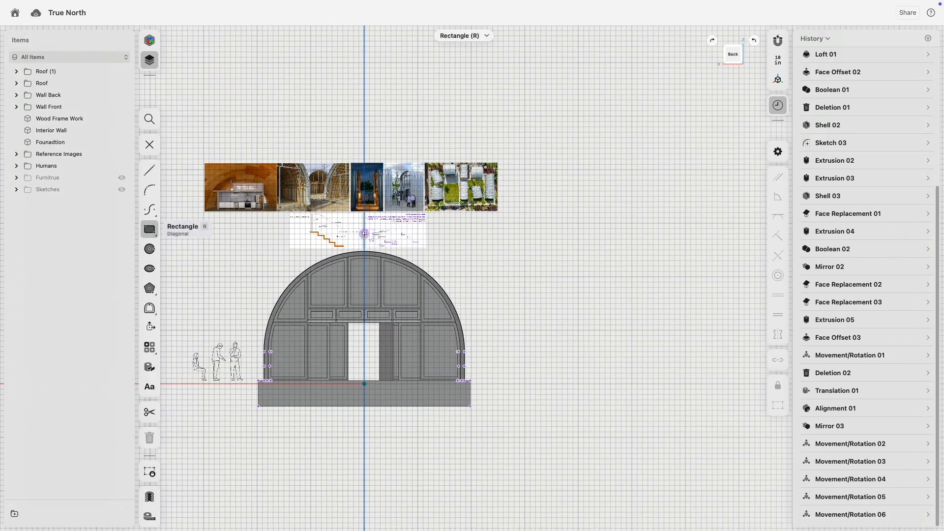
click(364, 234)
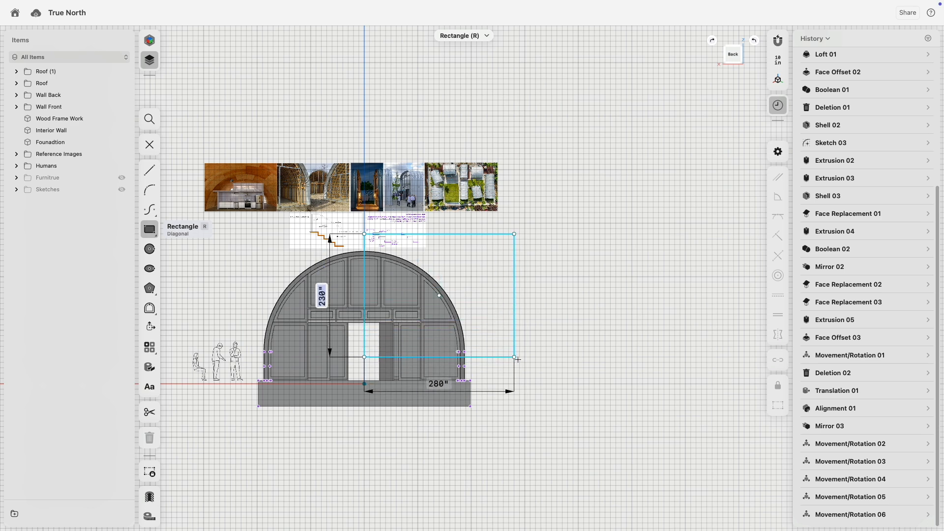
click(496, 357)
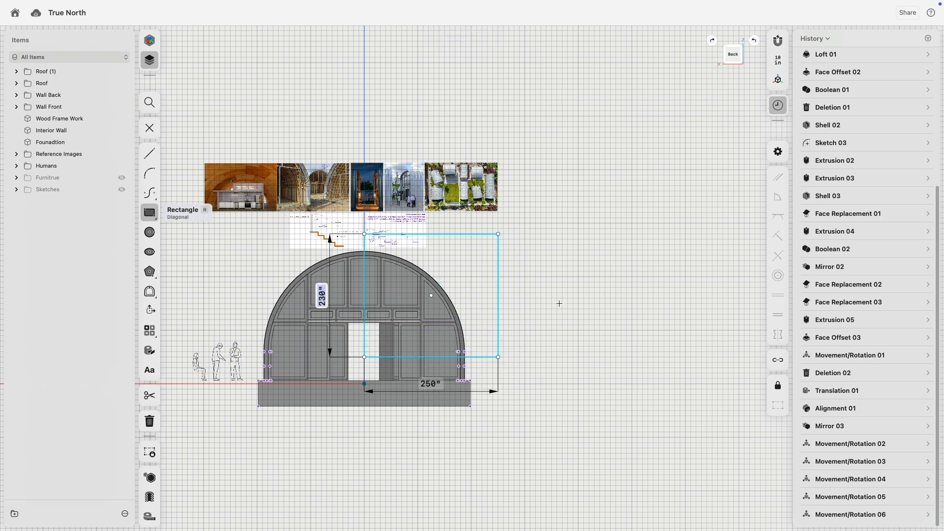
mouse_move(590, 228)
right_down()
mouse_move(527, 278)
mouse_move(428, 300)
right_up()
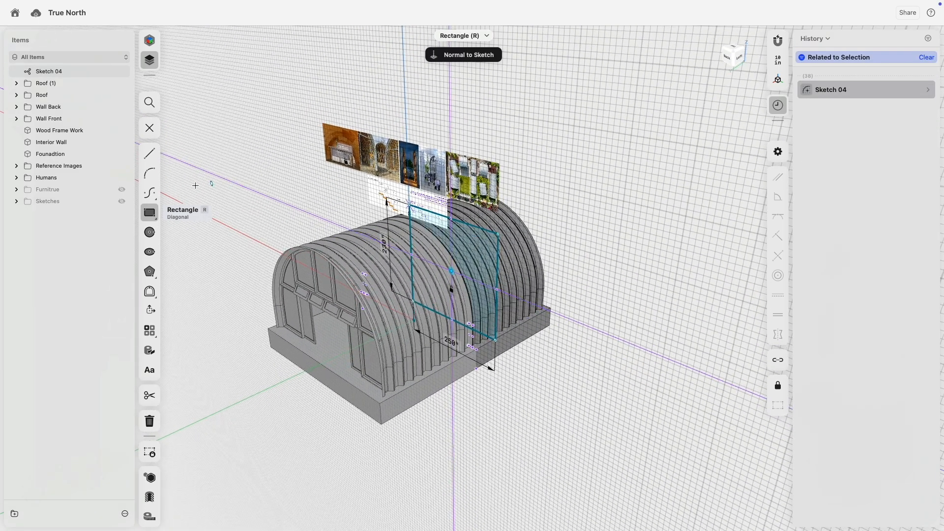
click(149, 128)
- Select the whole rectangle sketch and move it along the building's length to a position outside the back wall
mouse_move(487, 247)
right_down()
mouse_move(549, 207)
mouse_move(487, 249)
right_up()
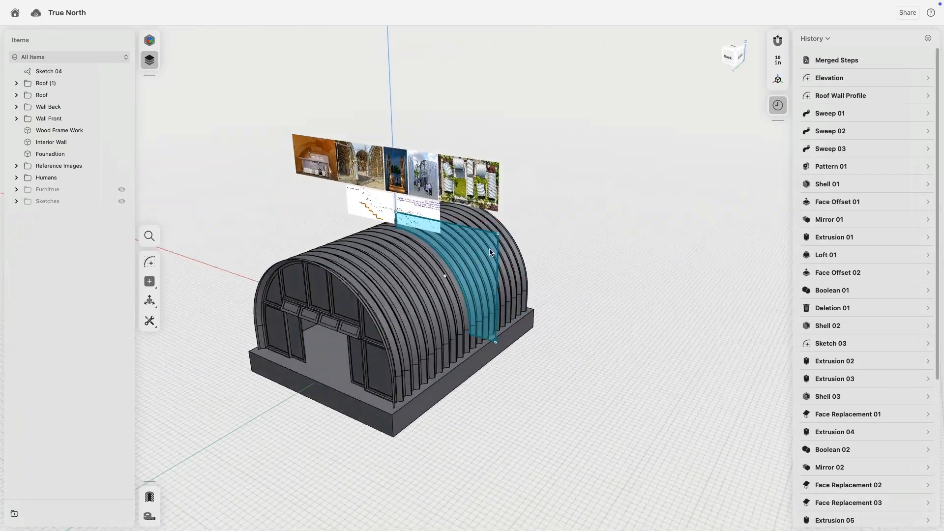
click(211, 154)
double_click(88, 72)
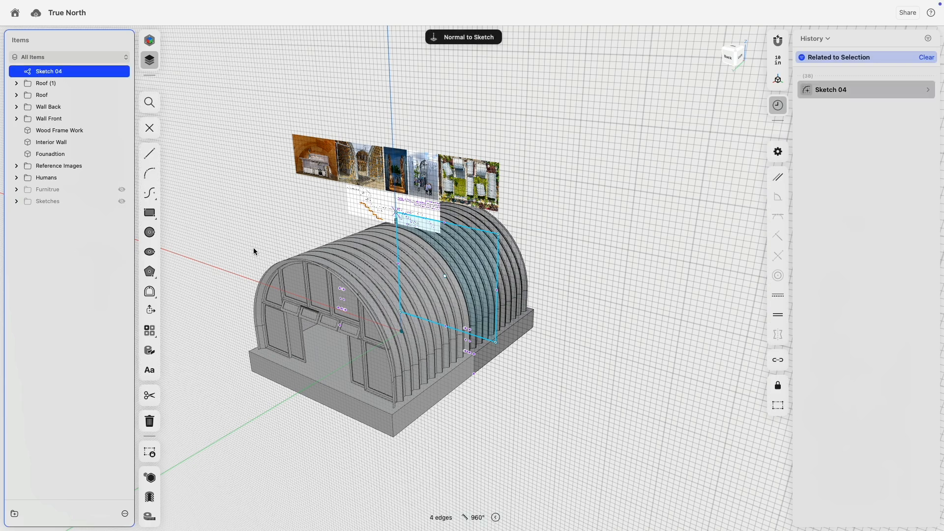
click(150, 128)
mouse_move(427, 287)
mouse_down()
mouse_move(267, 394)
mouse_move(285, 385)
mouse_up()
mouse_move(346, 420)
right_down()
mouse_move(296, 413)
mouse_move(383, 417)
mouse_move(303, 458)
right_up()
click(303, 460)
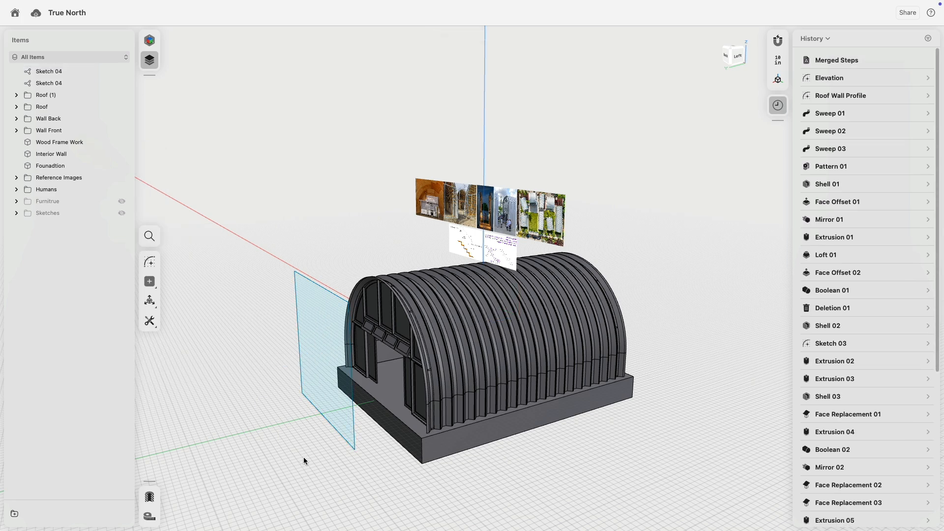
- Extrude the rectangle about 400" into the building to cut away part of the roof and back wall
click(330, 386)
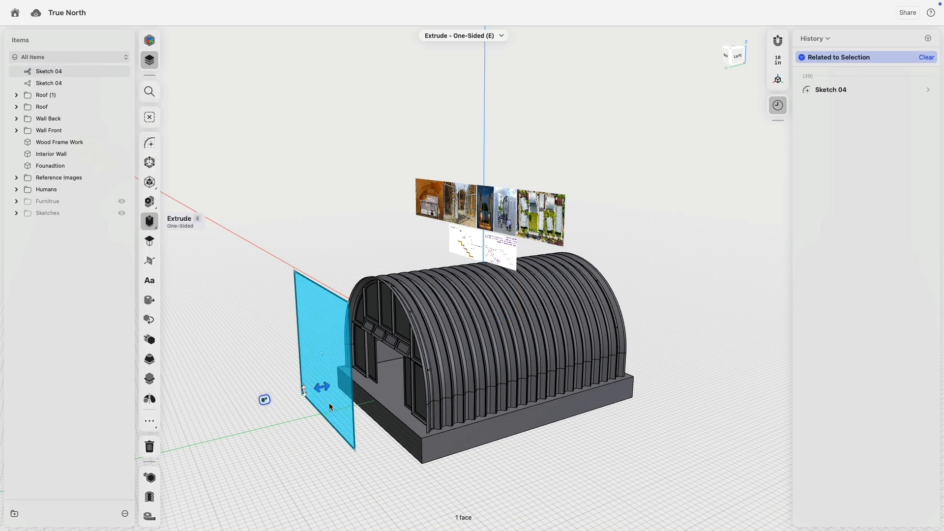
right_drag(300, 417, 255, 418)
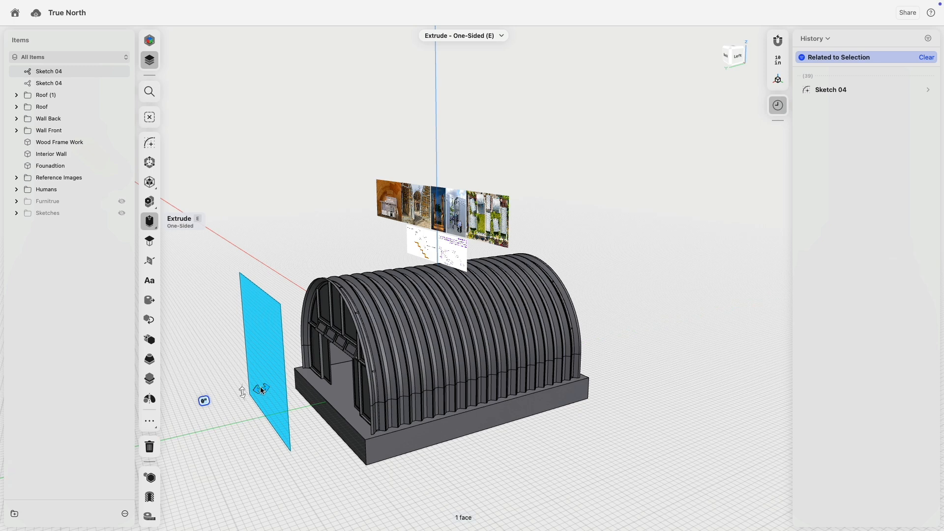
drag(262, 390, 468, 349)
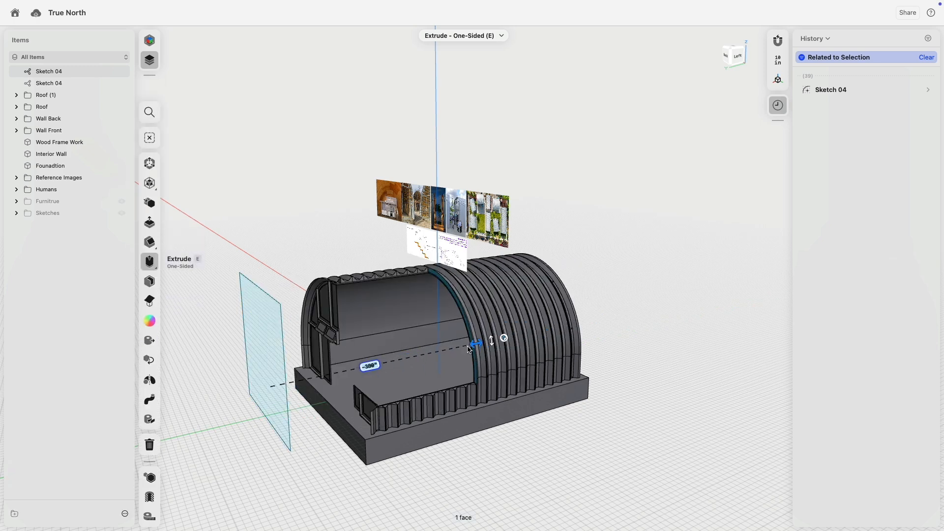
click(627, 241)
right_drag(627, 241, 655, 305)
- Edit Extrusion 06 and extend its depth to about 680", cutting through the building's full length past the front wall
scroll(840, 317, down, 3)
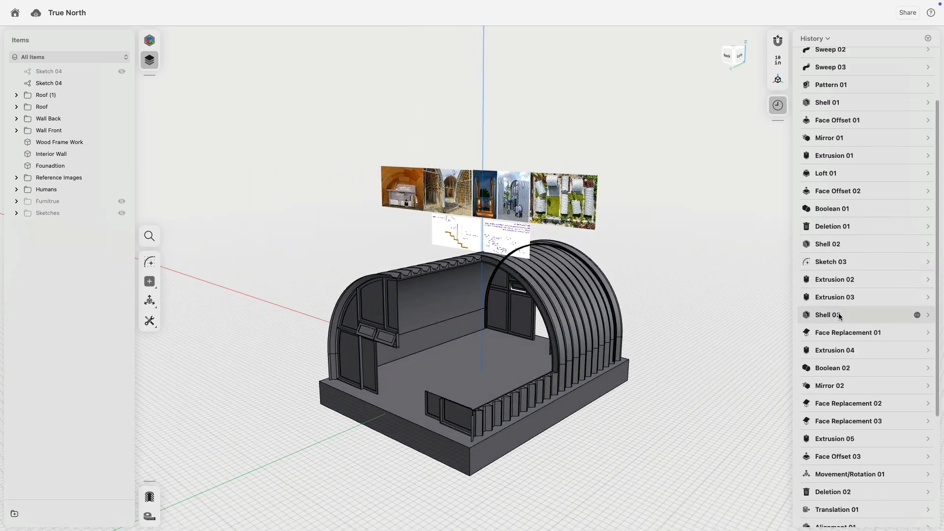
scroll(839, 316, down, 3)
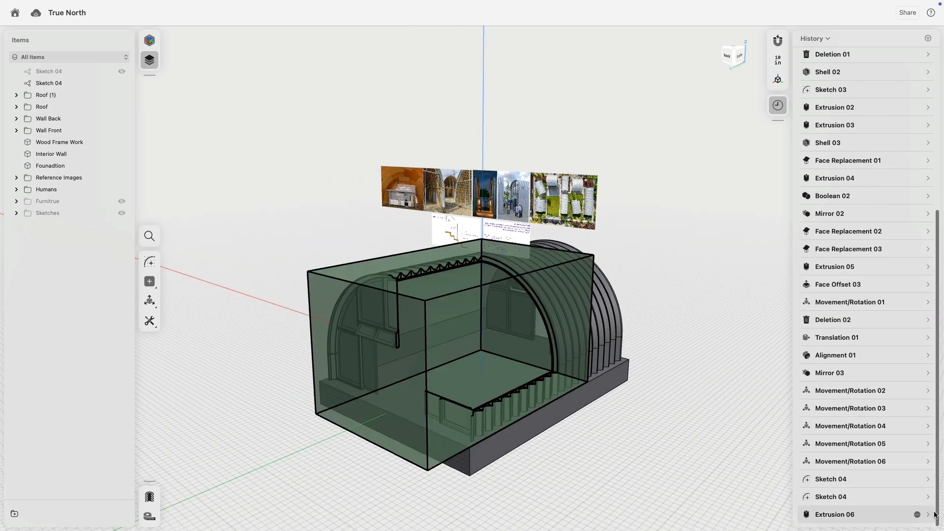
click(935, 514)
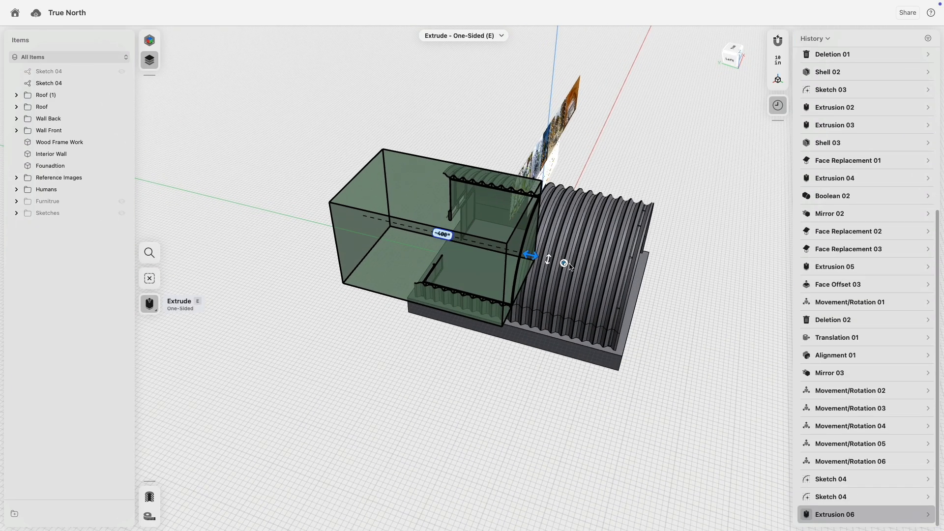
drag(569, 265, 699, 296)
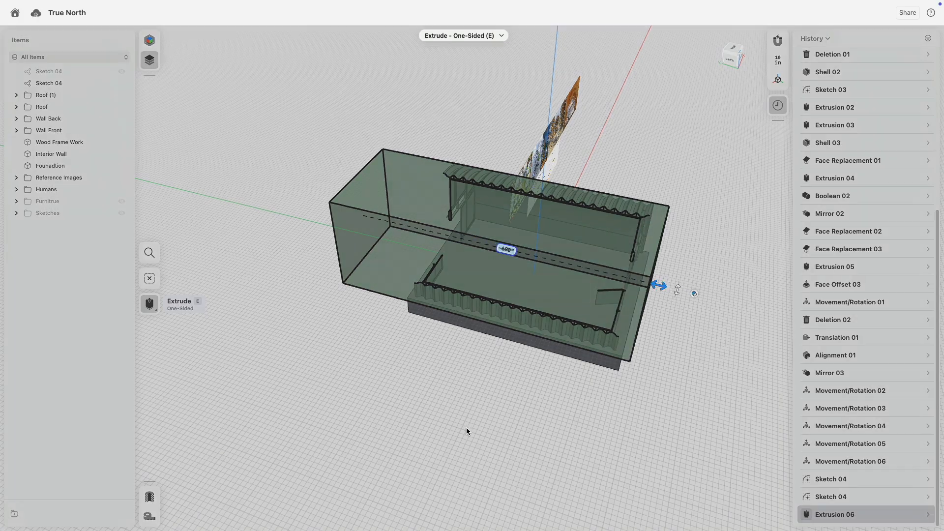
mouse_move(429, 407)
right_down()
mouse_move(479, 384)
mouse_move(521, 381)
right_up()
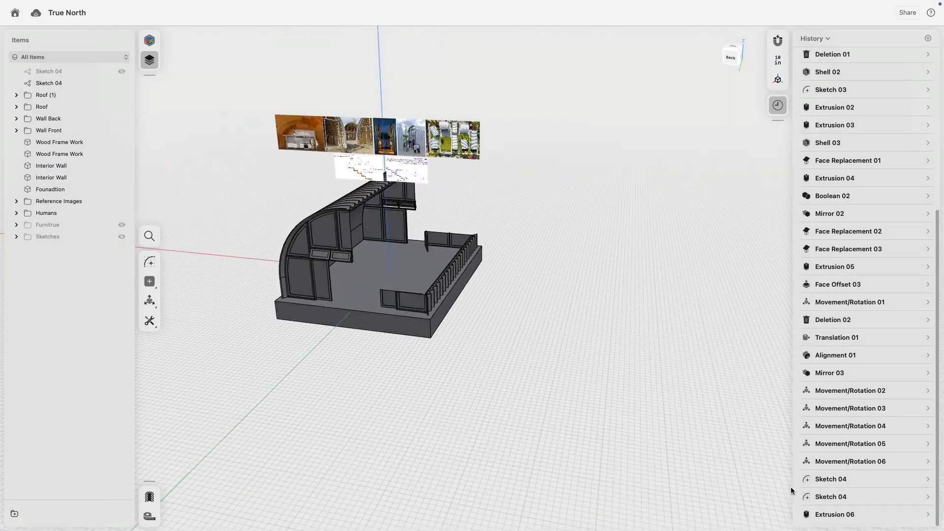
- Edit the cutting rectangle's sketch and reposition its bottom edge to make the rectangle 229" high
click(919, 498)
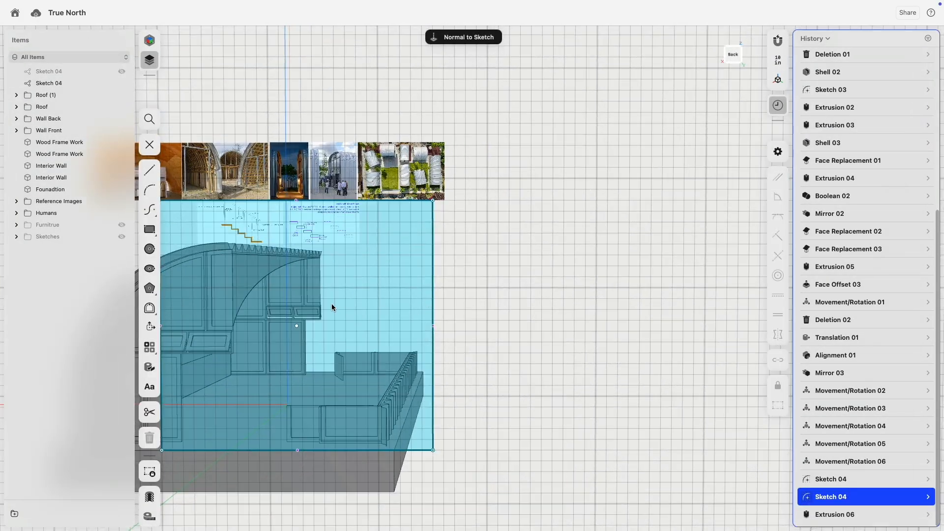
click(463, 365)
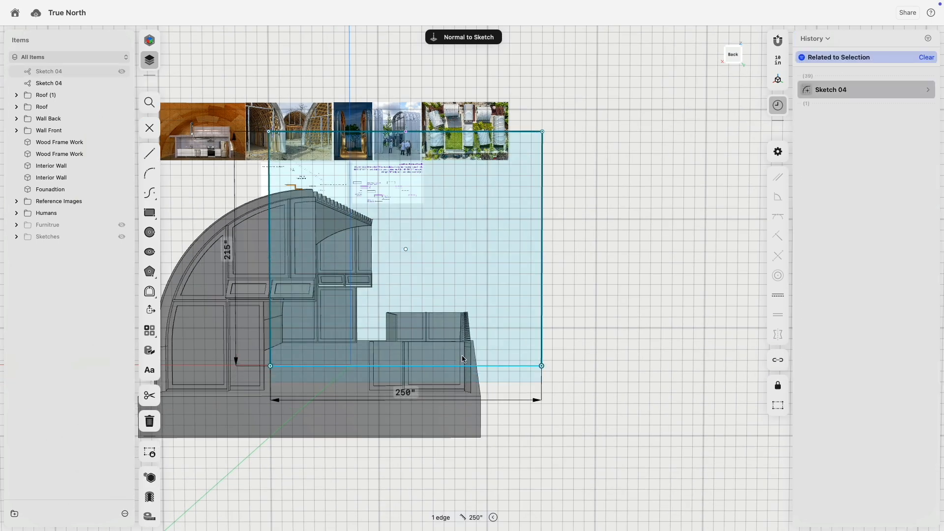
mouse_move(463, 359)
mouse_down()
mouse_move(470, 300)
mouse_move(481, 444)
mouse_move(471, 378)
mouse_up()
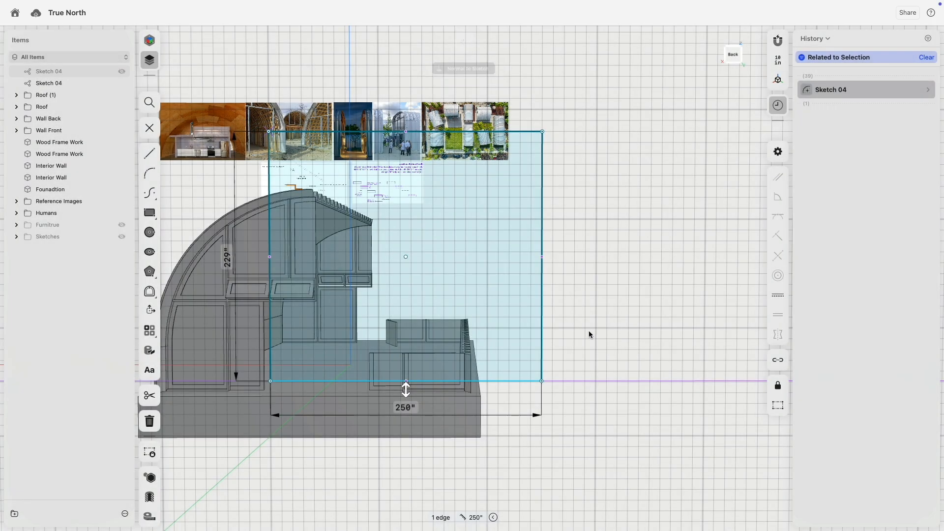
click(589, 321)
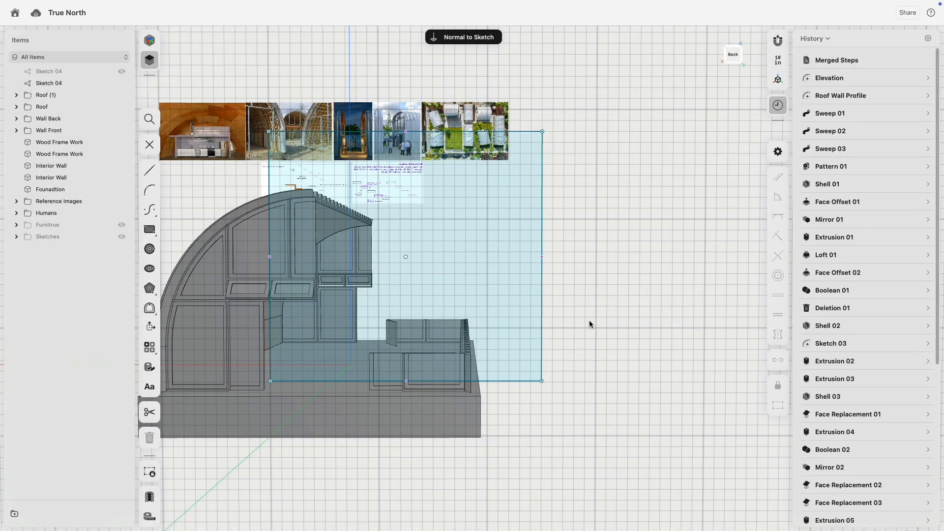
key(Escape)
right_drag(580, 338, 525, 388)
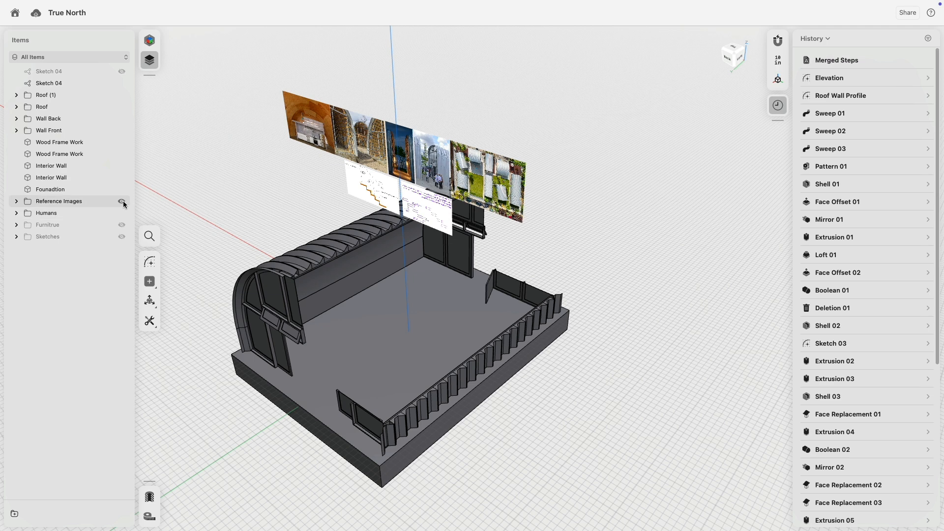
- Hide the Reference Images folder and examine the cut-open interior up close from the back
click(122, 201)
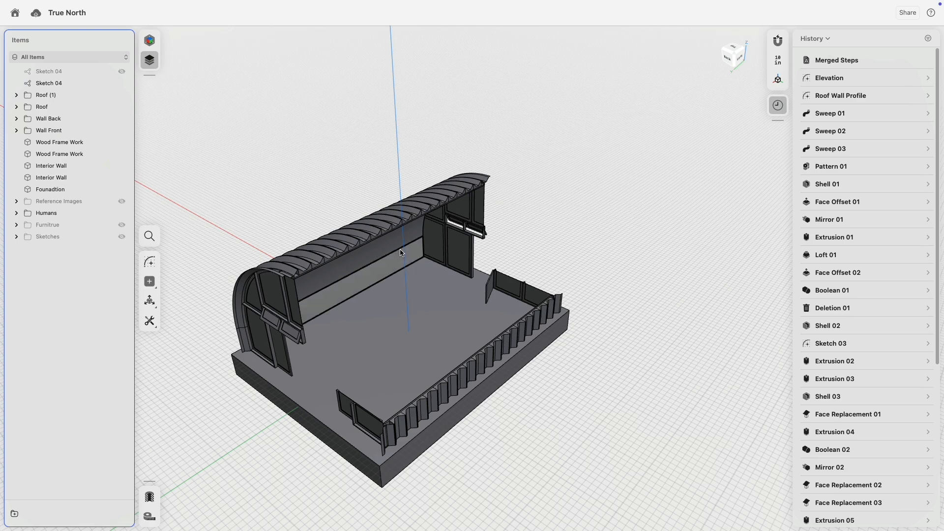
right_drag(408, 251, 599, 173)
scroll(598, 173, up, 3)
middle_drag(598, 174, 631, 153)
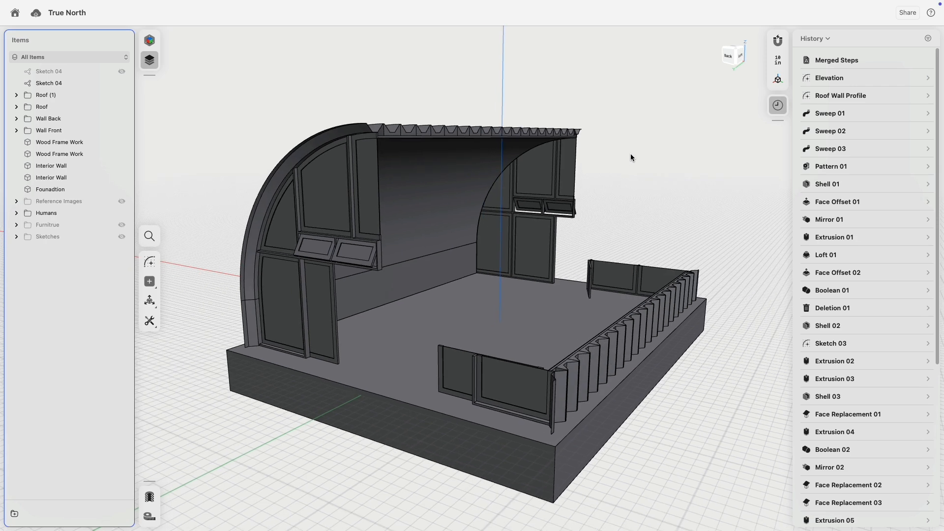
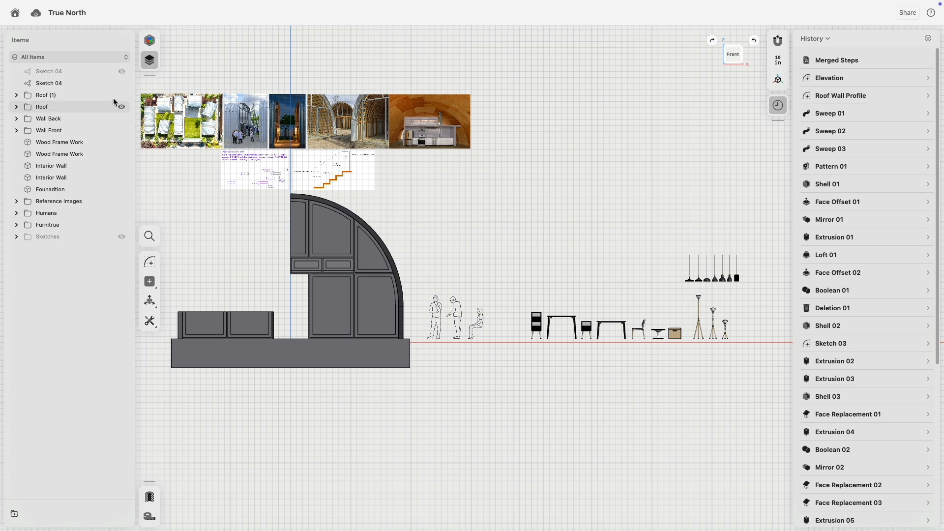
- Show the hidden cutting sketch and move its whole rectangle across to the other half of the front view
click(121, 71)
scroll(266, 231, left, 1)
scroll(273, 229, left, 5)
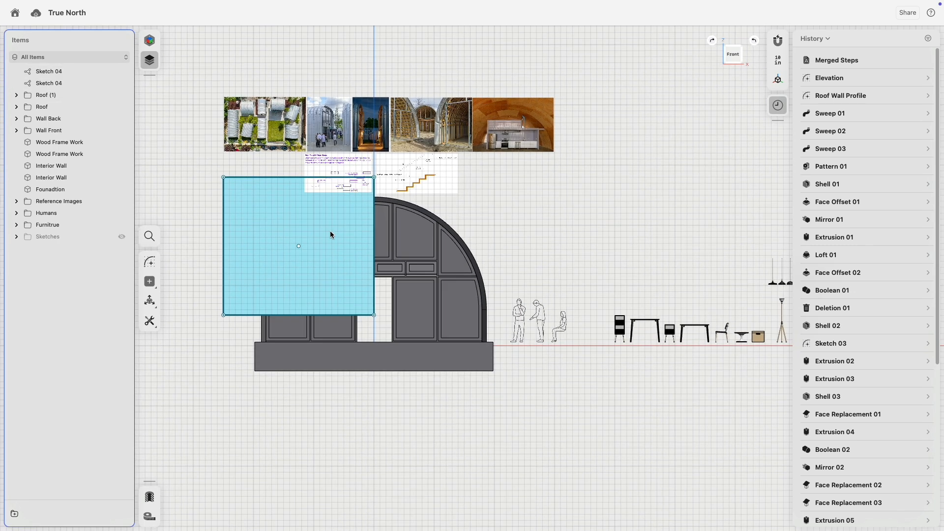
double_click(263, 178)
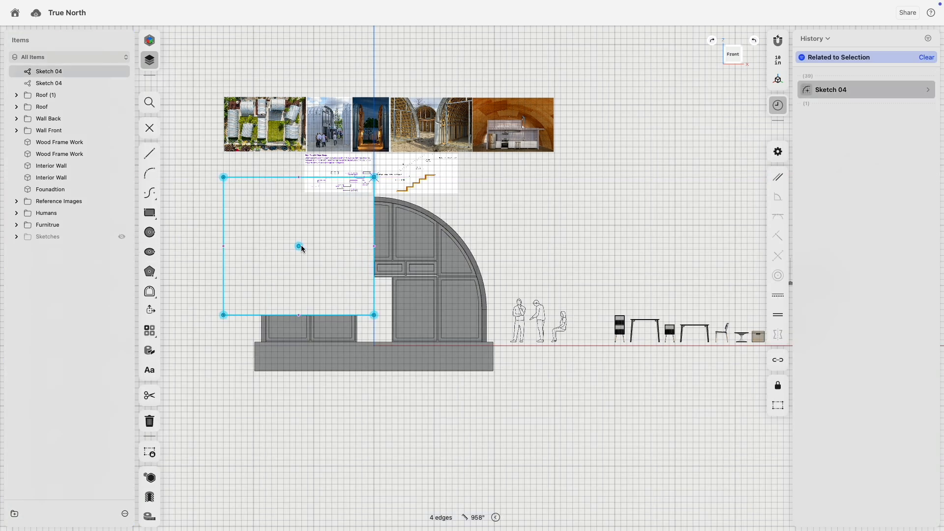
drag(361, 247, 450, 246)
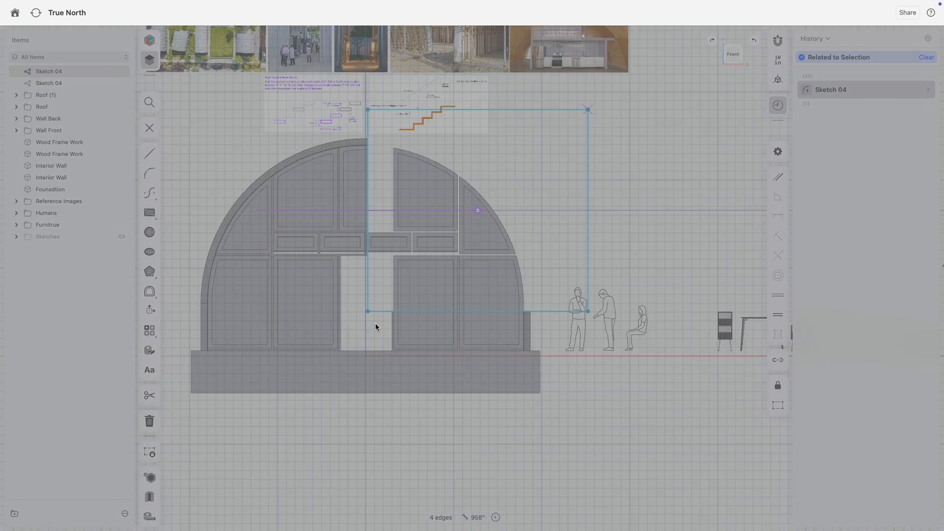
- Adjust the rectangle's lower inner corner near the centre axis, resizing it to 252.389" wide and 235" high, and finish the sketch
scroll(376, 323, up, 5)
click(351, 303)
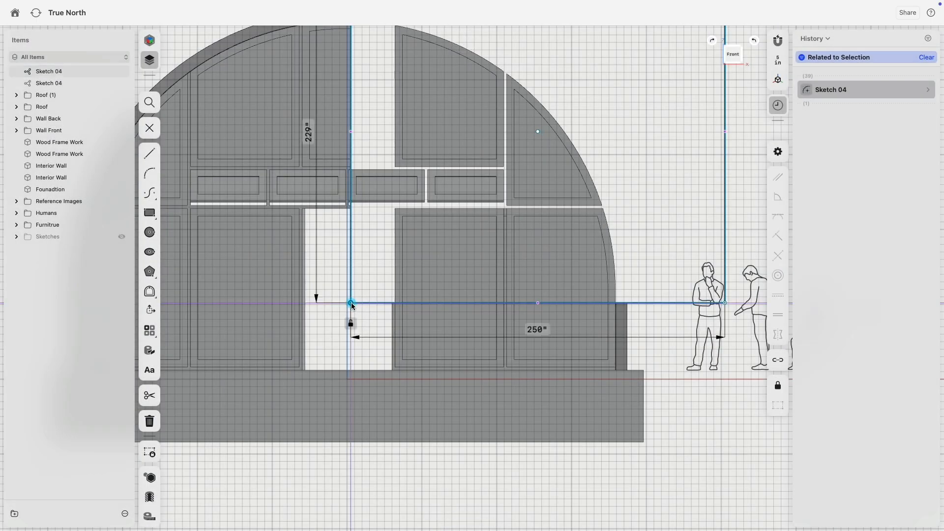
drag(347, 310, 346, 309)
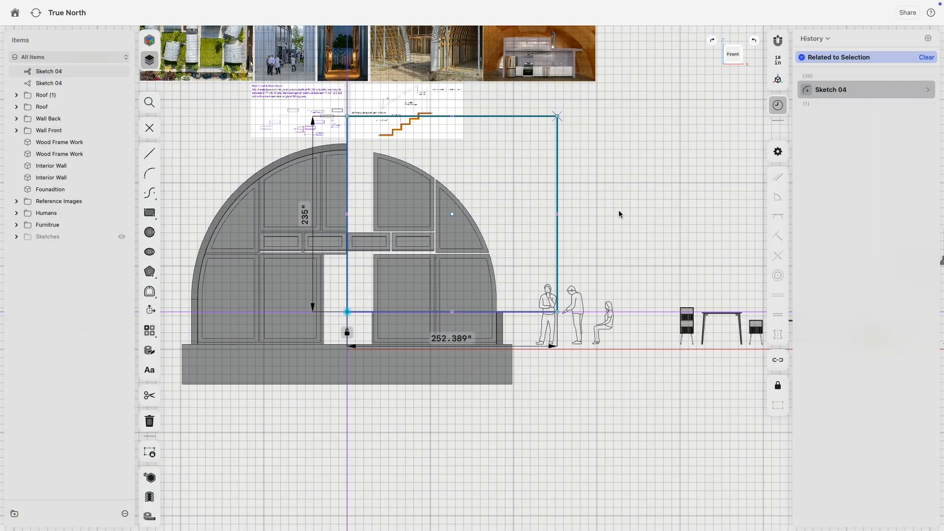
click(619, 210)
scroll(580, 247, down, 3)
mouse_move(579, 247)
right_down()
mouse_move(530, 271)
mouse_move(572, 273)
mouse_move(562, 266)
right_up()
scroll(576, 286, down, 5)
key(Escape)
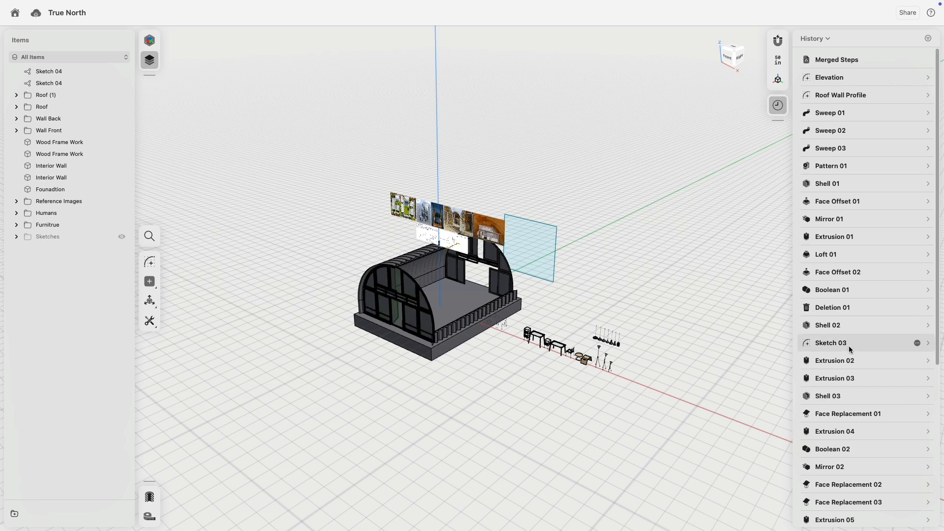
- Find the latest extrusion in the modelling history and hide the foundation body
scroll(917, 331, down, 10)
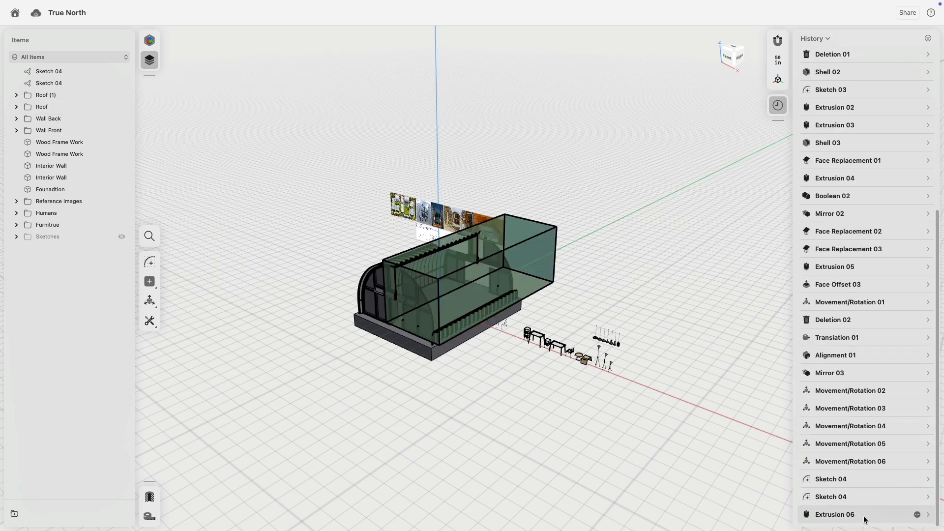
right_click(865, 519)
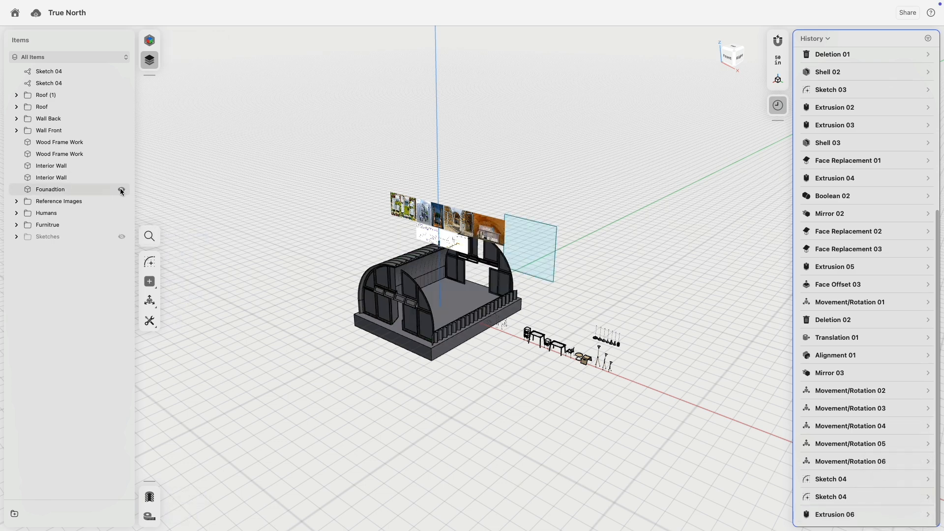
click(122, 189)
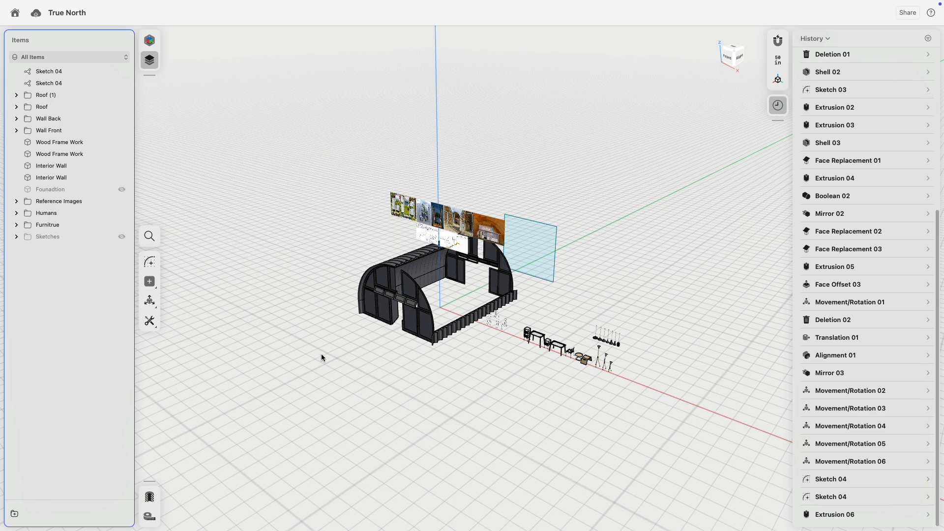
right_drag(321, 354, 403, 352)
- Edit Extrusion 06 and select all of the arched building's roof and wall bodies in front view as its target bodies
click(835, 517)
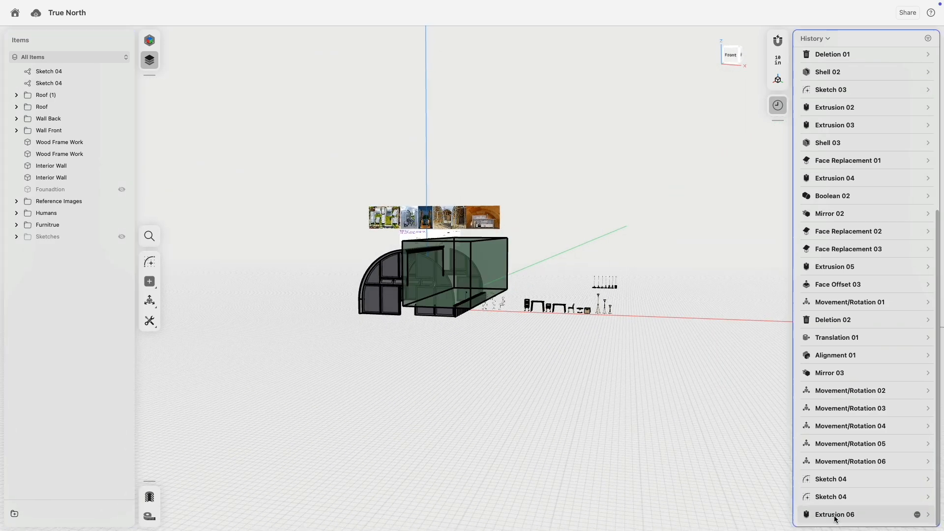
click(834, 518)
click(927, 516)
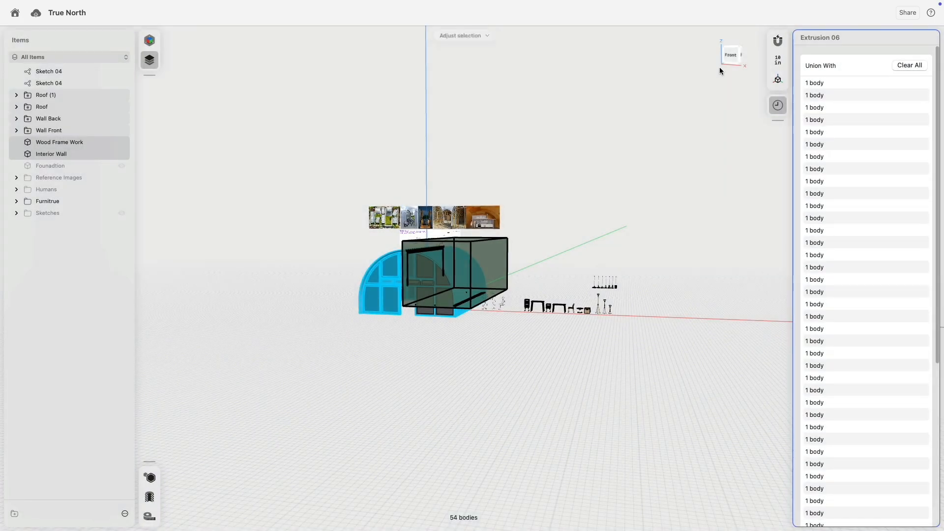
click(730, 56)
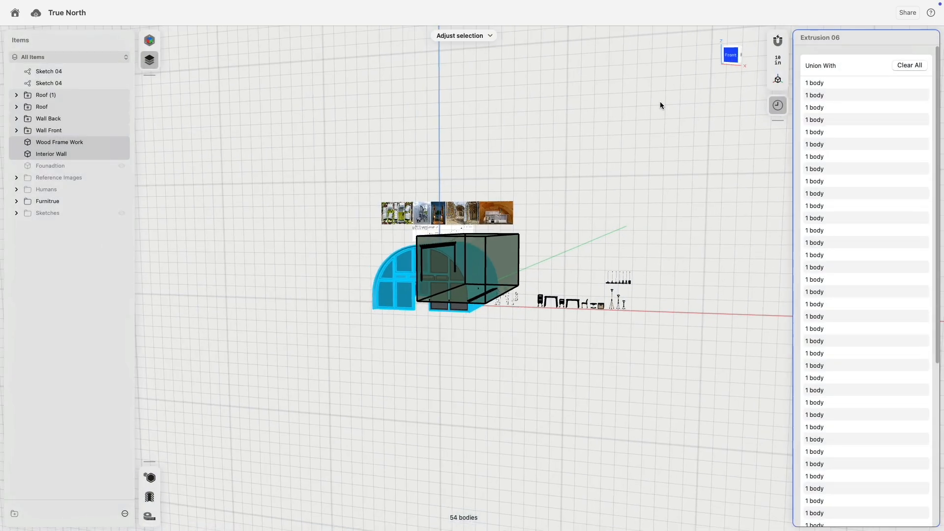
drag(227, 170, 617, 424)
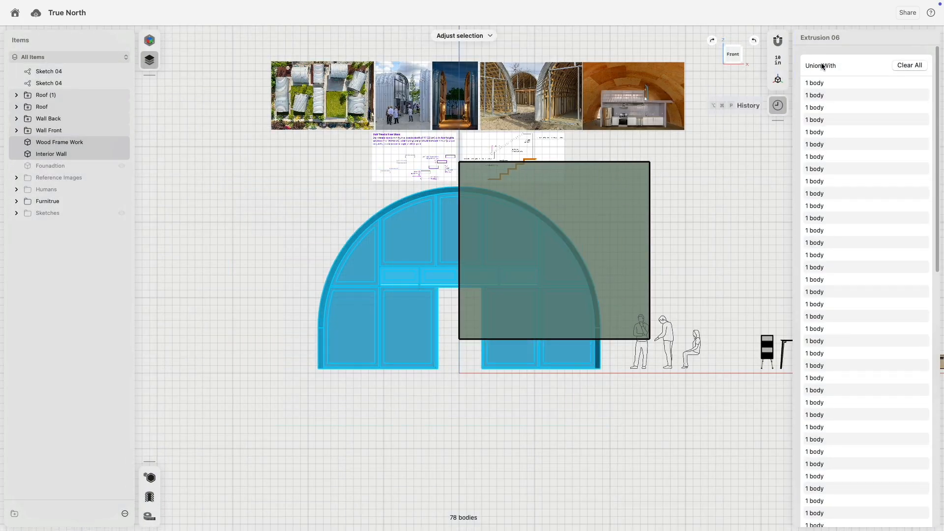
scroll(873, 345, down, 10)
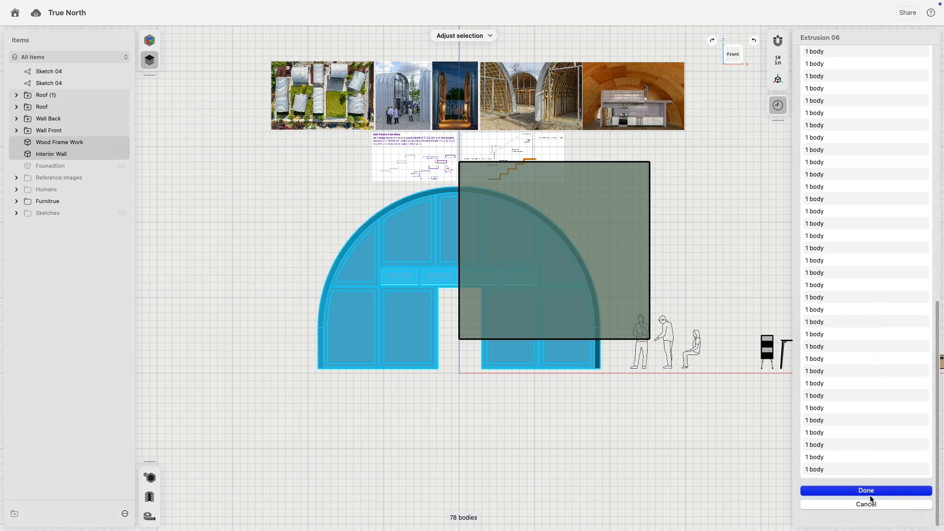
click(867, 491)
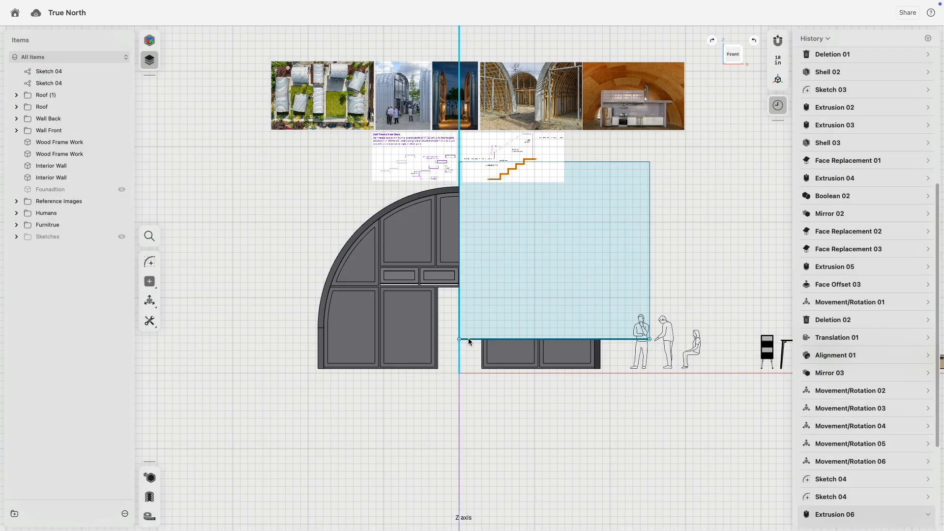
- Move the cutting rectangle's lower inner corner up along the centre axis to make it 230" high, and finish the sketch
click(469, 339)
click(460, 327)
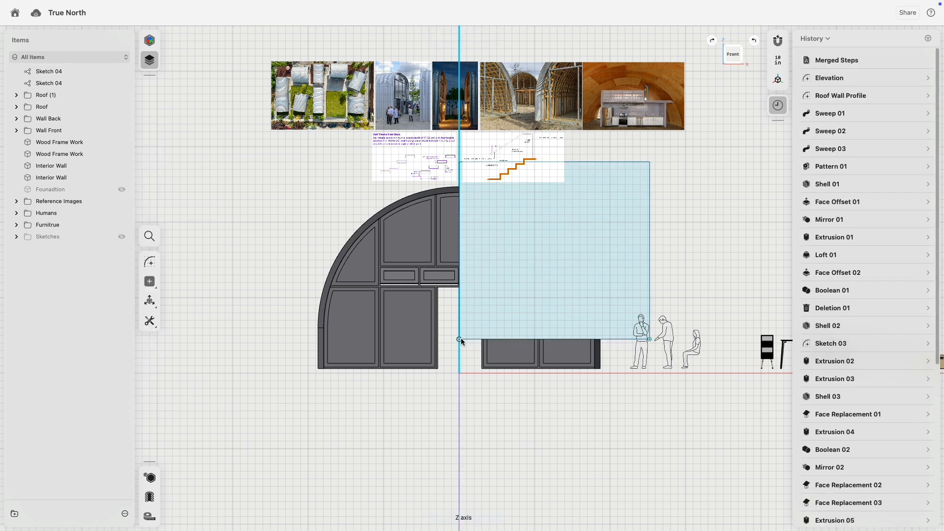
mouse_move(460, 340)
mouse_down()
mouse_move(389, 340)
mouse_move(501, 339)
mouse_move(460, 335)
mouse_up()
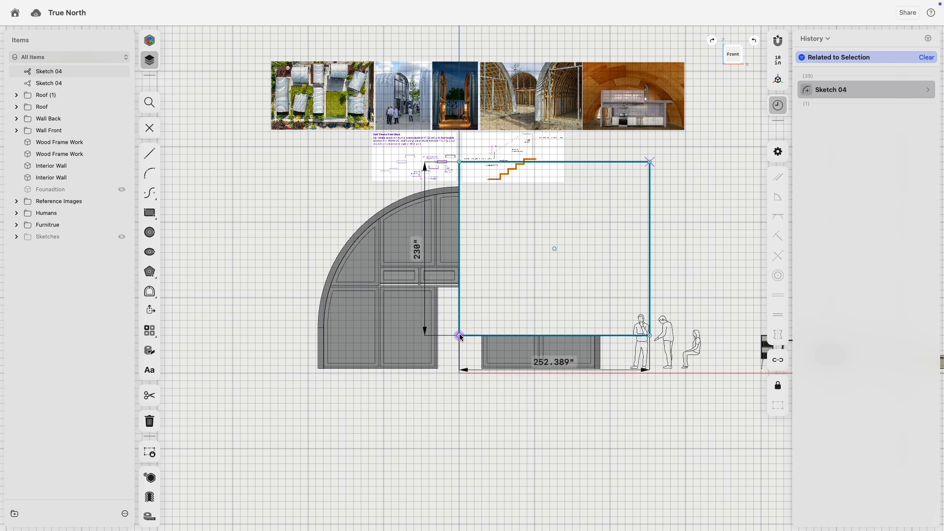
click(504, 417)
right_drag(692, 261, 605, 332)
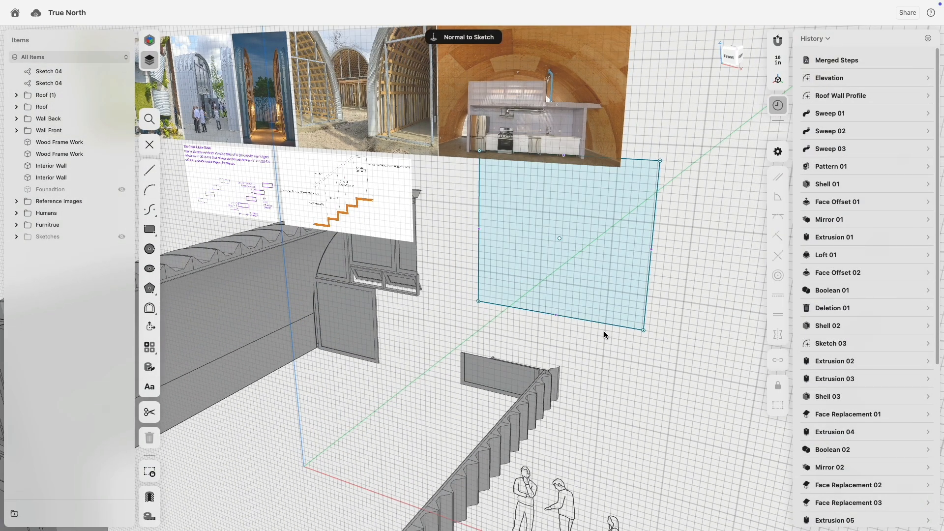
scroll(610, 344, down, 10)
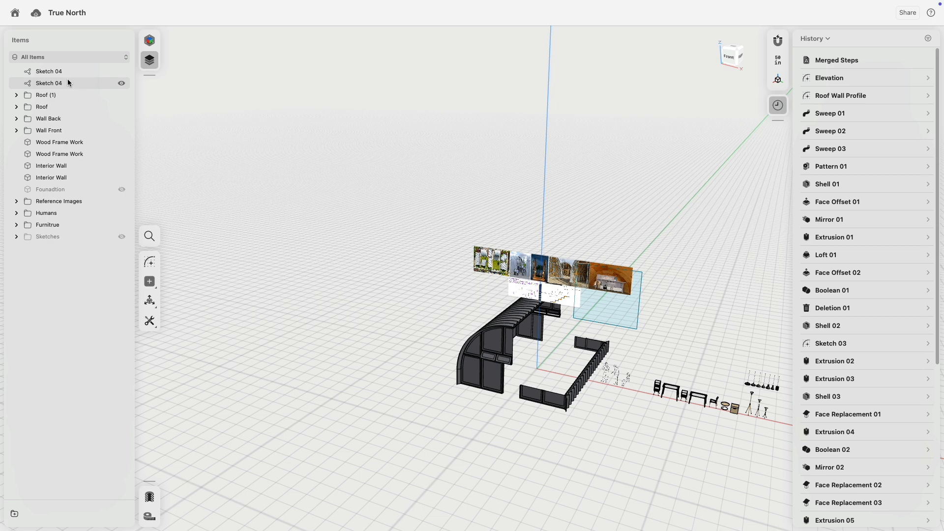
- Delete the second of the two items named Sketch 04
right_click(58, 85)
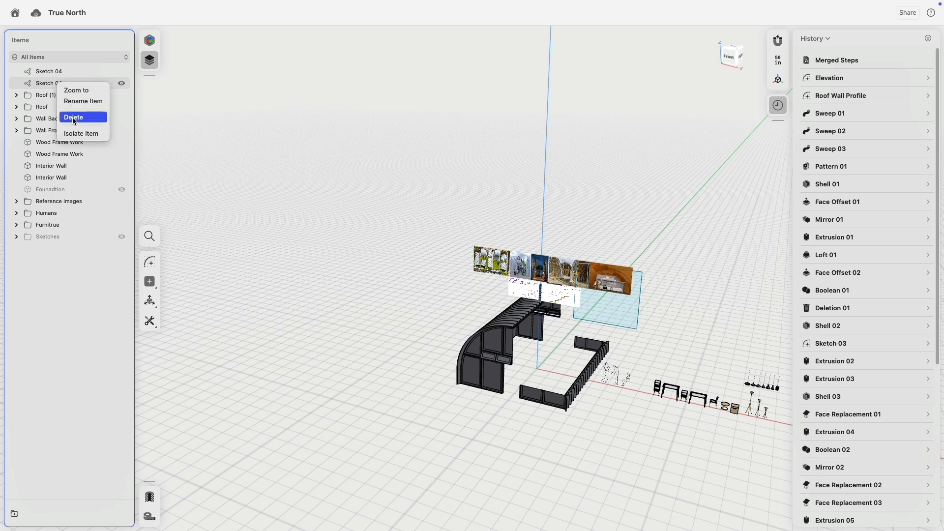
click(74, 118)
- Rename the remaining Sketch 04 as Section Cube and move it into the Sketches folder
right_click(75, 72)
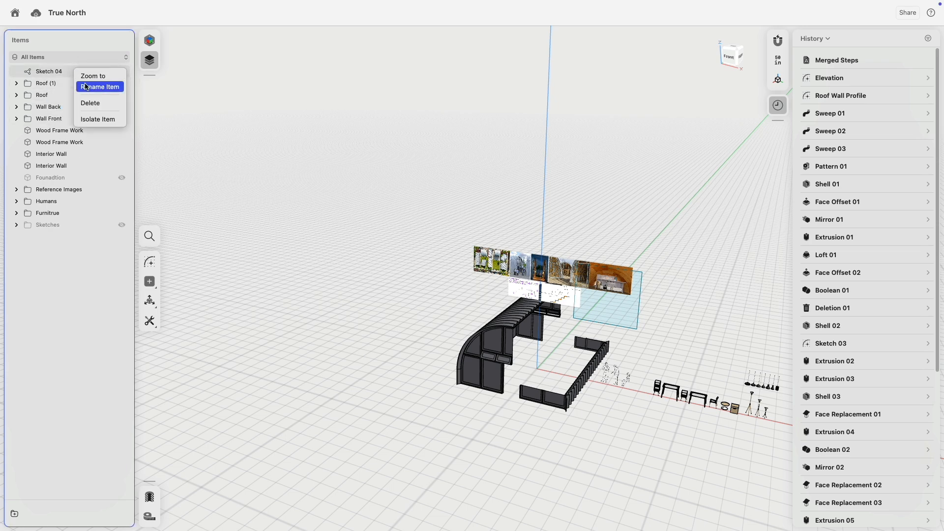
click(86, 87)
text(Section Cube)
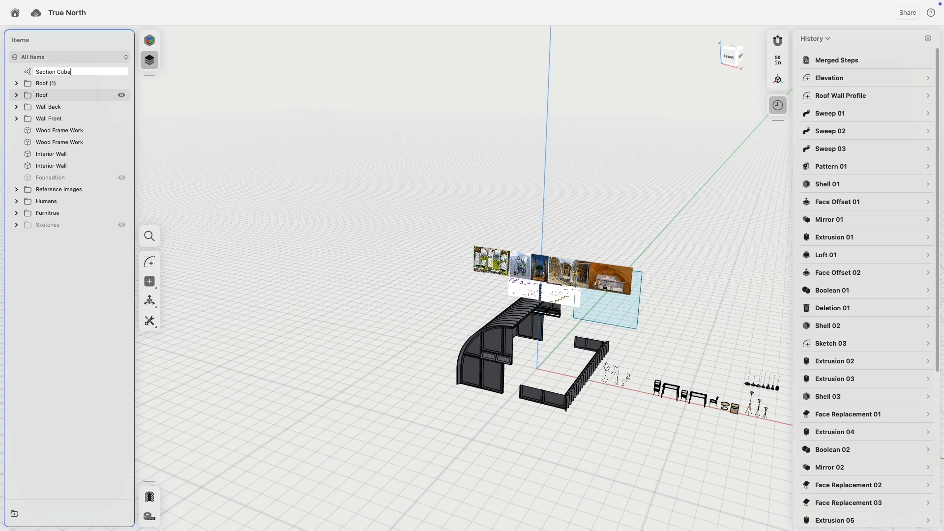
key(Return)
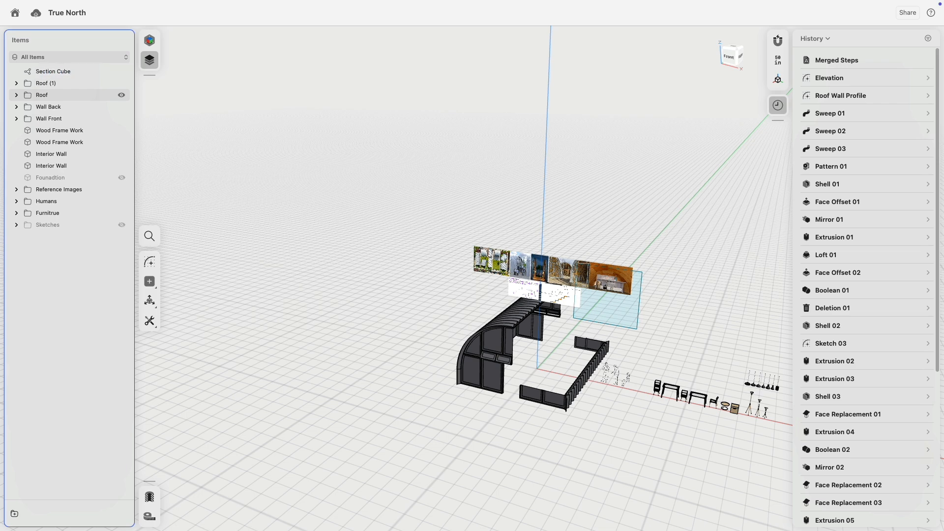
mouse_move(66, 73)
mouse_down()
mouse_move(84, 106)
mouse_move(68, 226)
mouse_up()
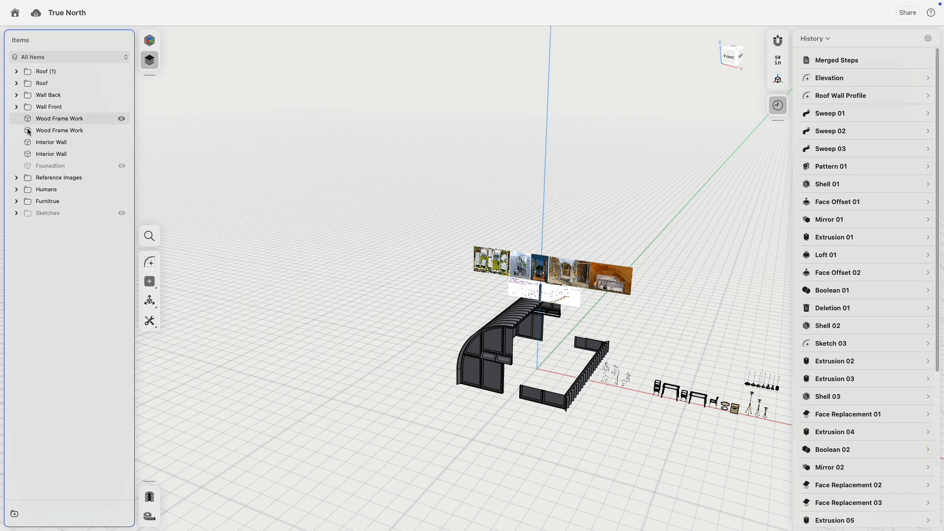
- Try moving the Roof (1) folder into the Roof folder, and undo the move
click(44, 83)
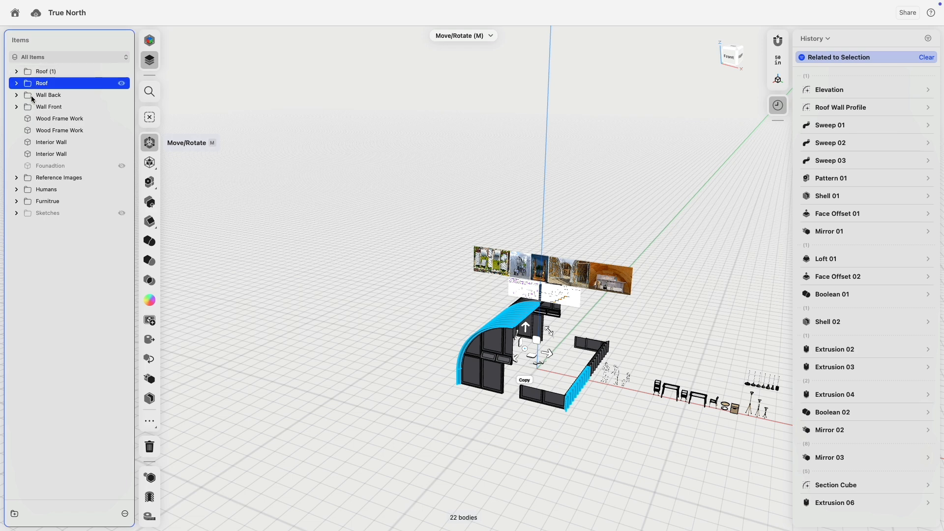
drag(43, 73, 58, 84)
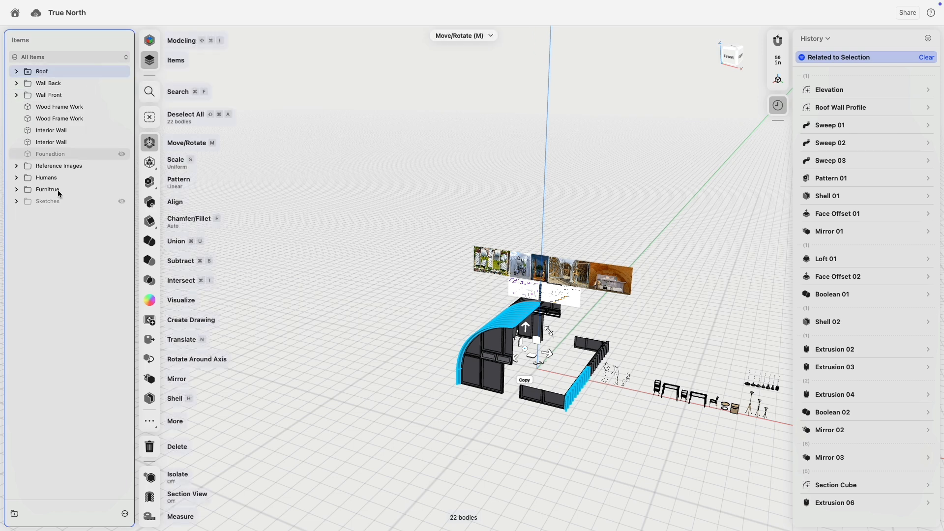
key(super+z)
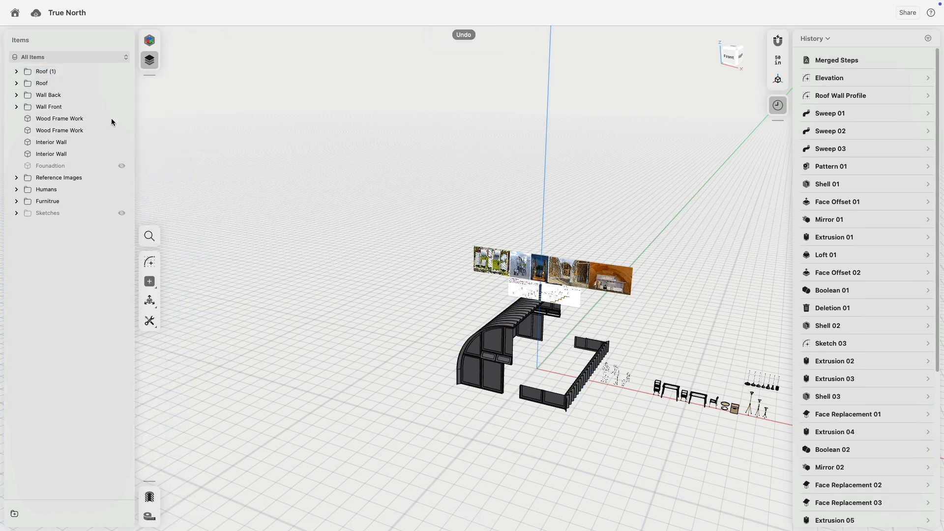
- Hide the Reference Images folder, show the foundation again and view the model from the front
click(47, 87)
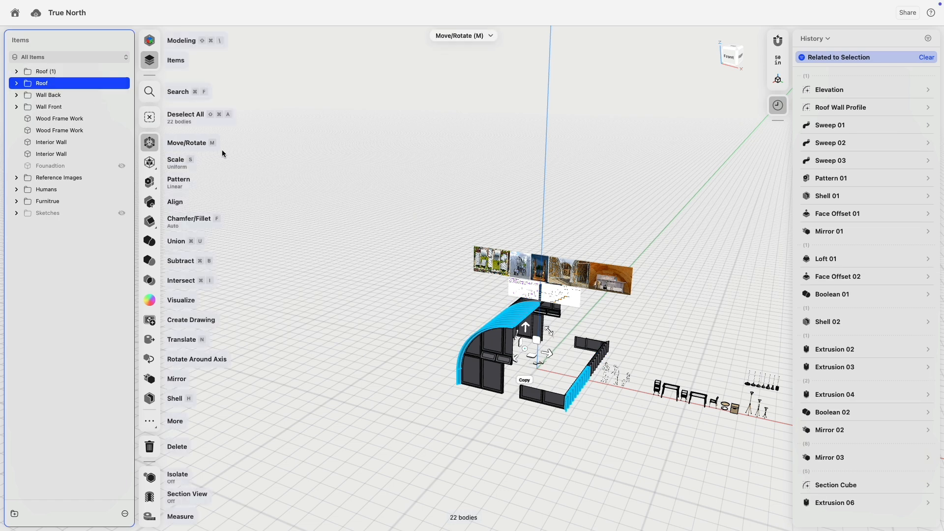
click(121, 179)
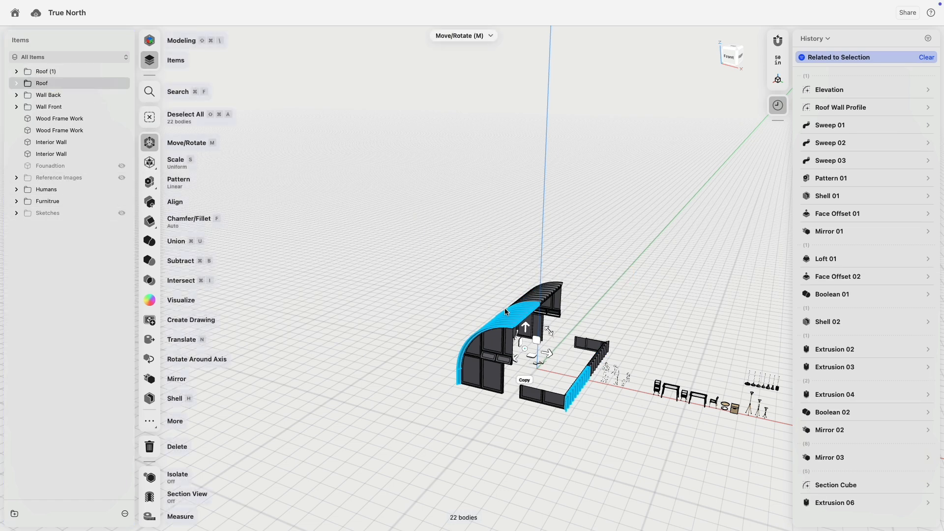
click(505, 308)
scroll(566, 319, up, 5)
right_drag(588, 316, 632, 293)
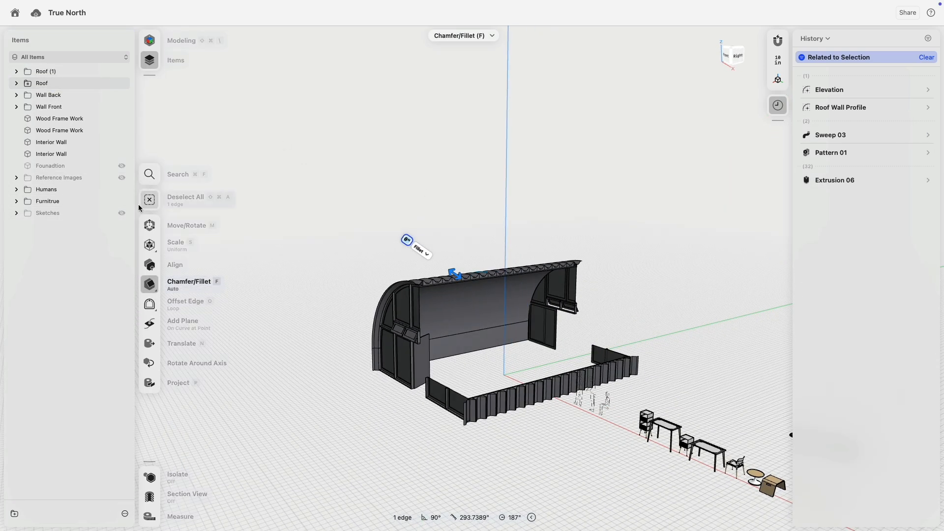
click(121, 166)
right_drag(276, 181, 458, 142)
middle_drag(457, 139, 581, 186)
scroll(577, 187, up, 3)
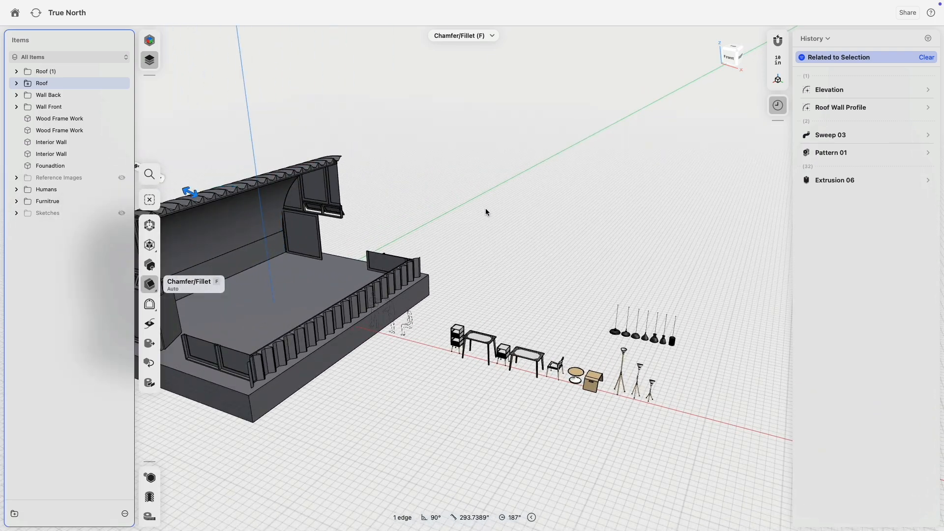
right_drag(485, 208, 502, 204)
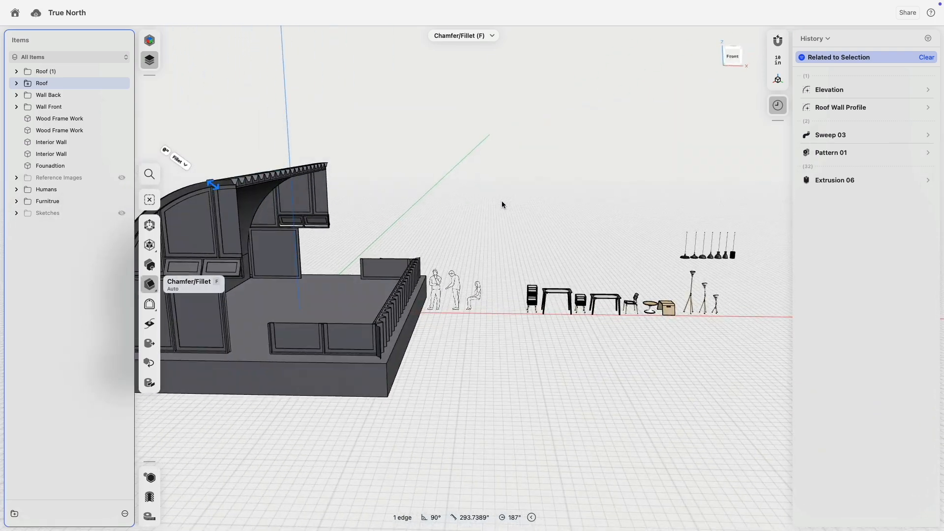
click(734, 57)
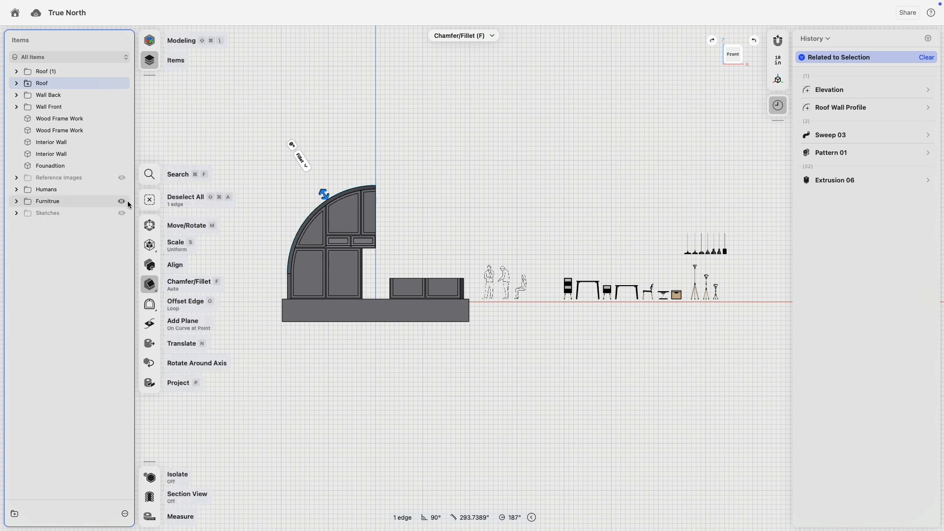
- Create a new folder and move both roof folders, both wall folders, the wood frame works and the interior walls into it
click(14, 514)
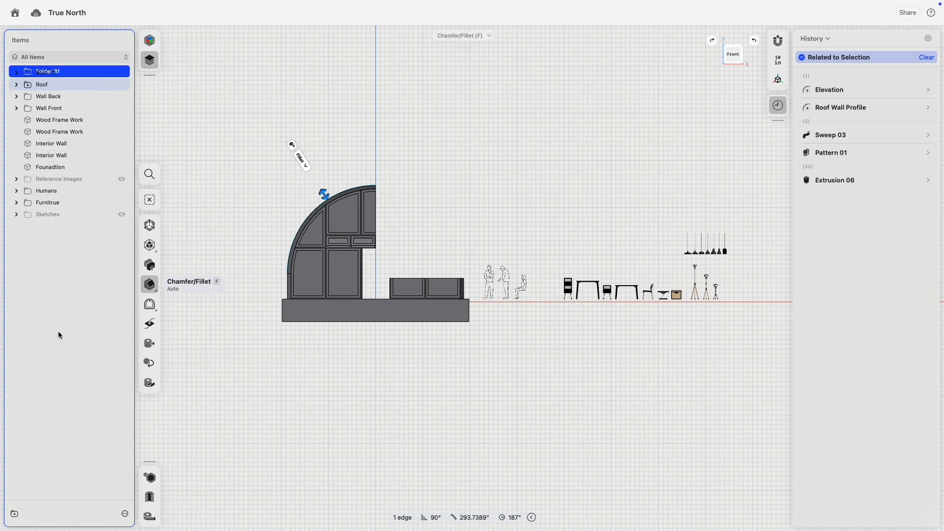
click(47, 85)
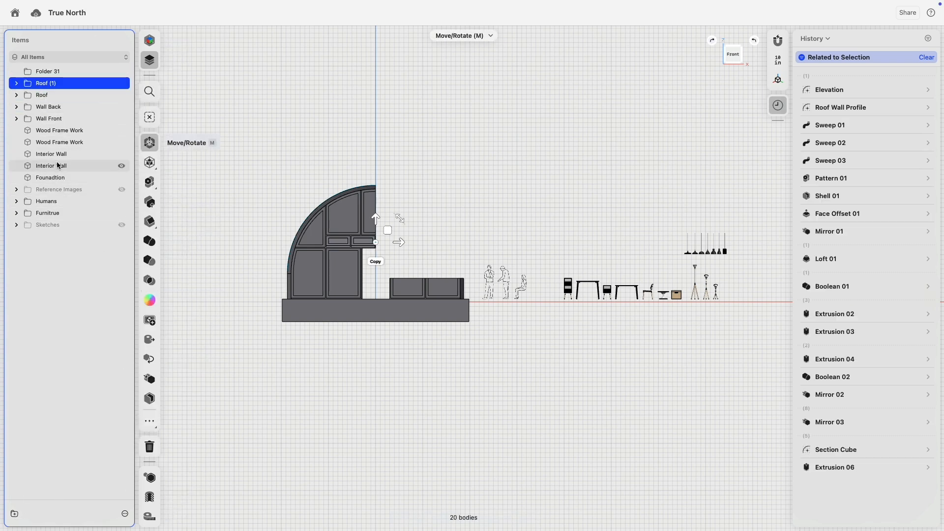
shift+click(57, 165)
drag(57, 166, 68, 74)
- Rename the new folder holding the building parts as Hosue
right_click(49, 72)
click(74, 86)
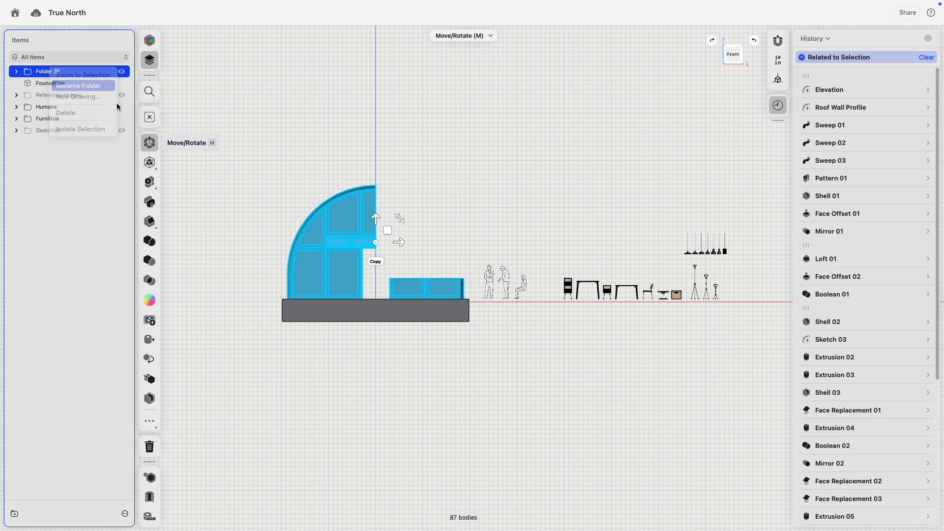
text(Hosue)
key(Return)
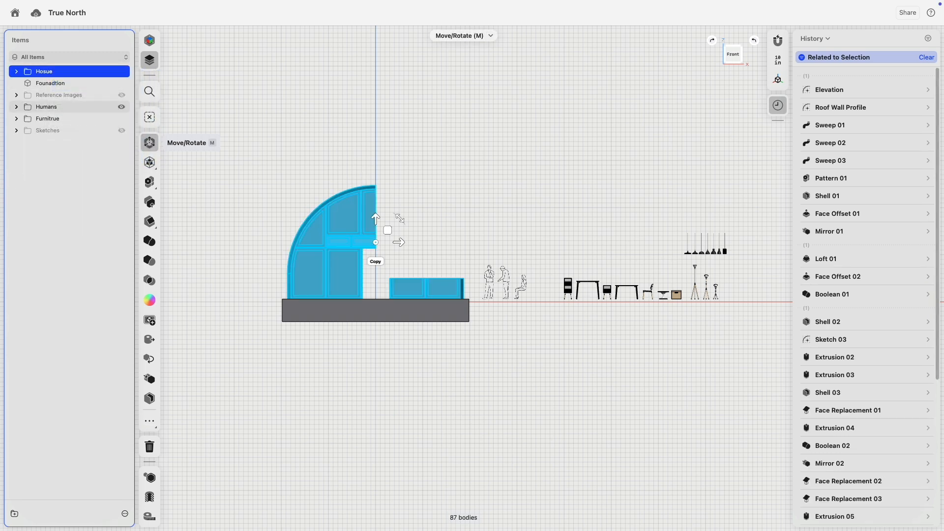
- Hide the Hosue folder, then show and expand the Sketches folder
key(h)
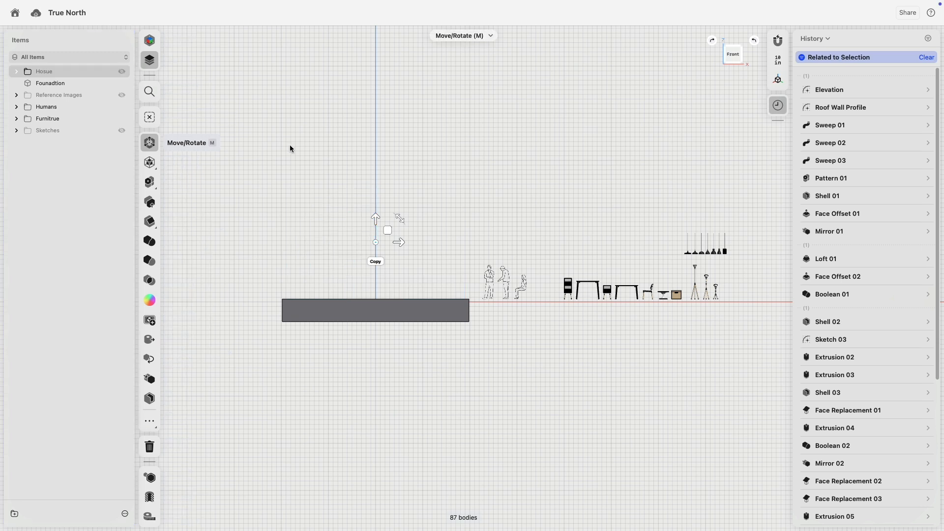
click(121, 130)
click(16, 130)
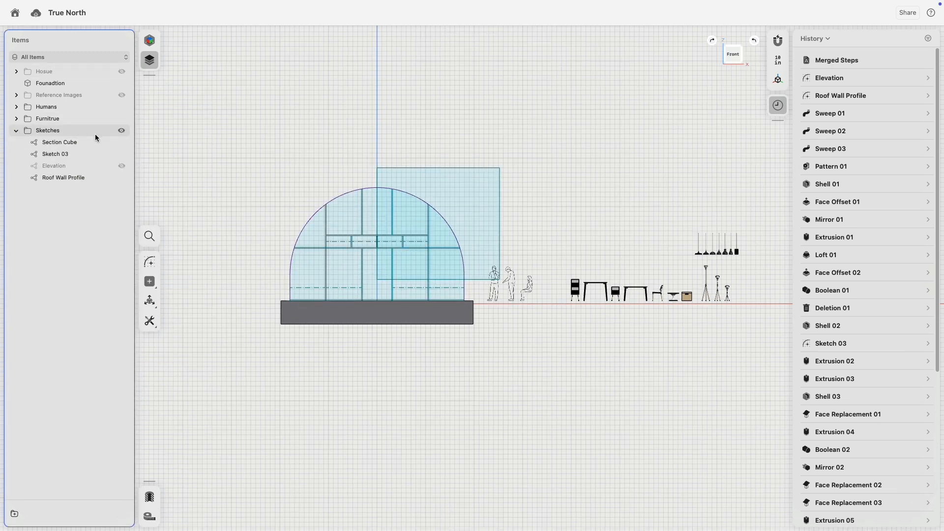
- Rename Sketch 03 in the Sketches folder as Door Window
right_click(73, 154)
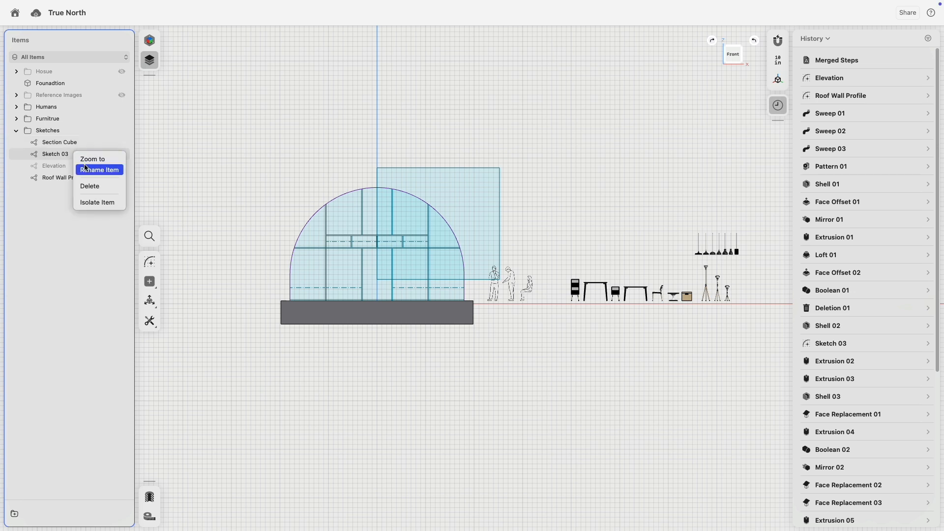
click(97, 169)
text(Door Window)
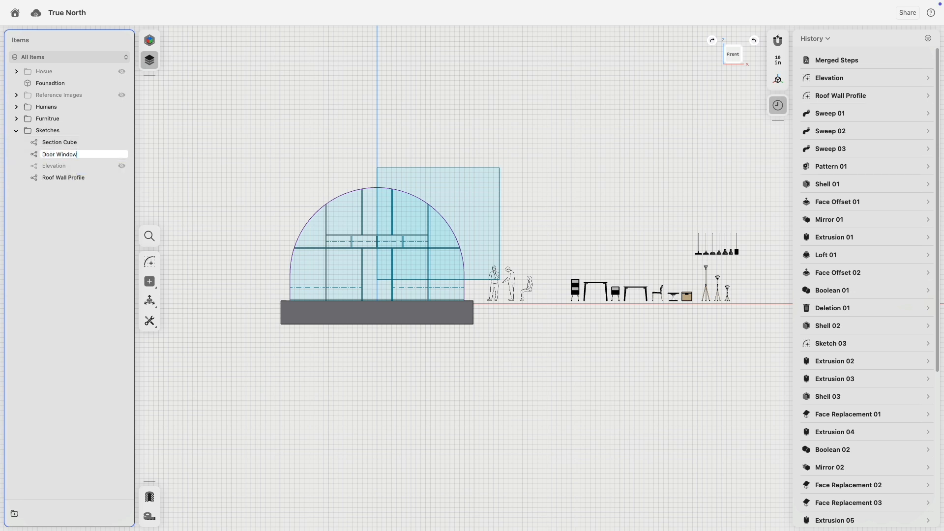
key(Return)
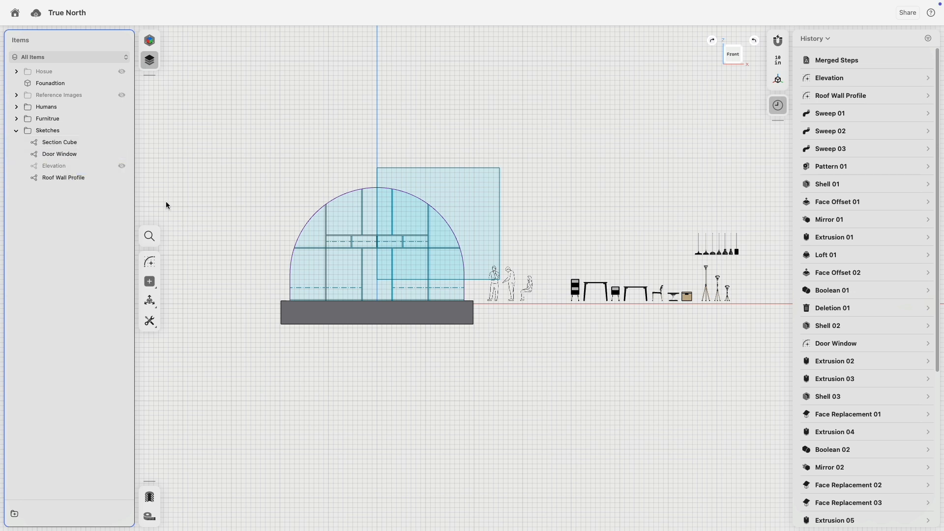
- Hide the Door Window, Roof Wall Profile and Section Cube sketches and show the Elevation sketch
click(122, 154)
click(125, 178)
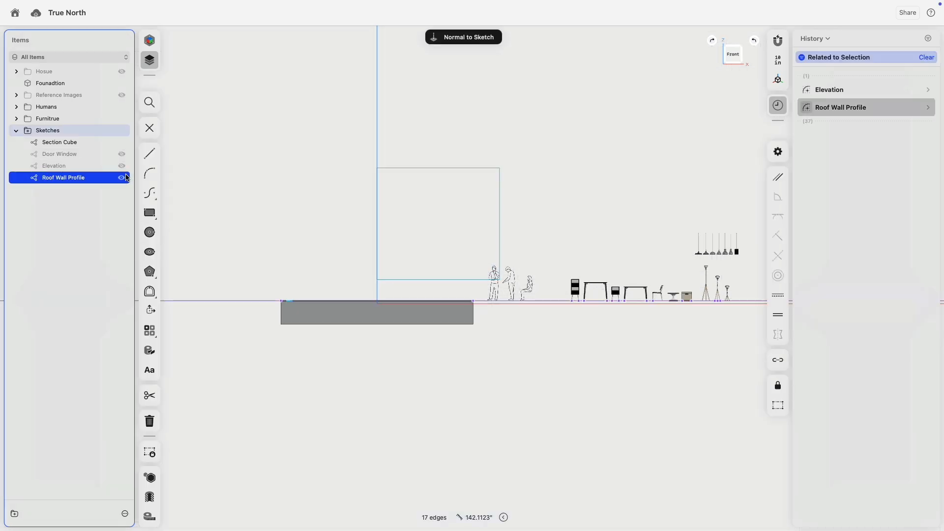
key(Escape)
key(Escape)
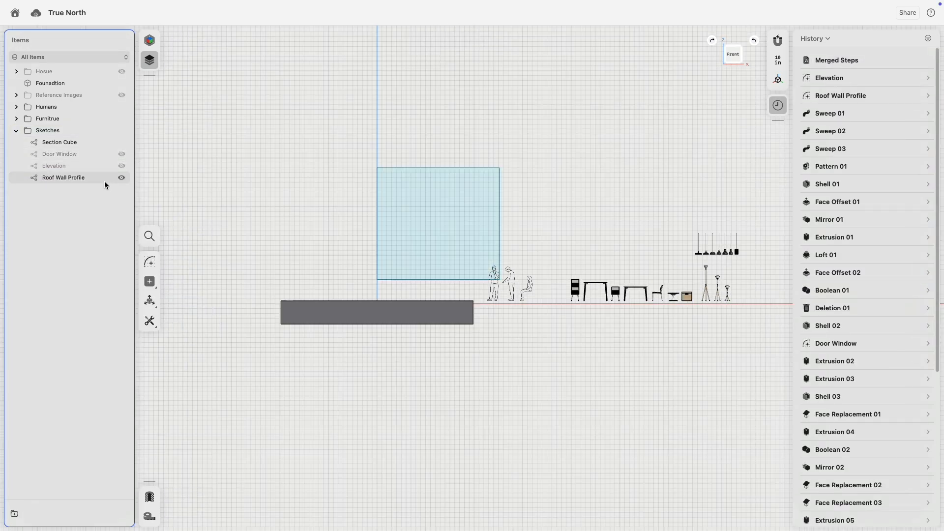
click(121, 178)
click(121, 166)
click(121, 142)
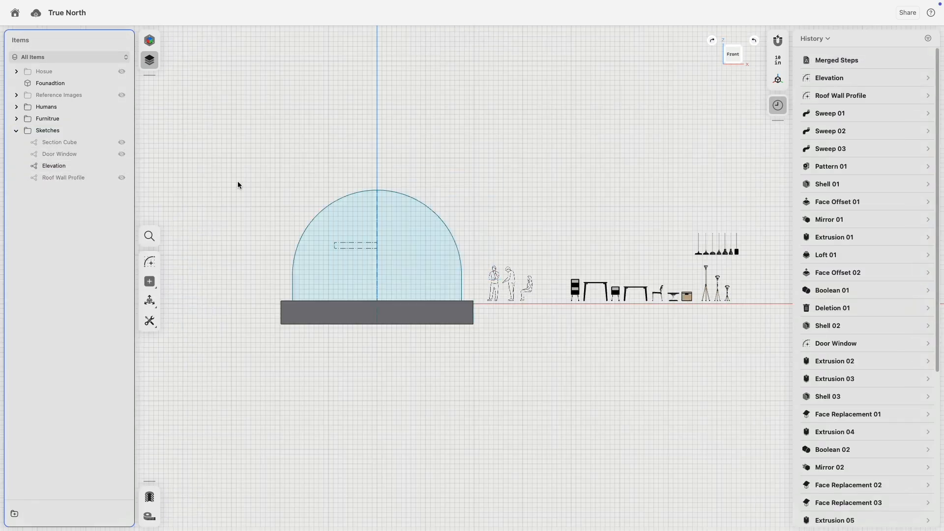
- Open the Elevation sketch, check the dimensions of the dashed floor rectangle and the centre line, and close the sketch
scroll(275, 196, up, 5)
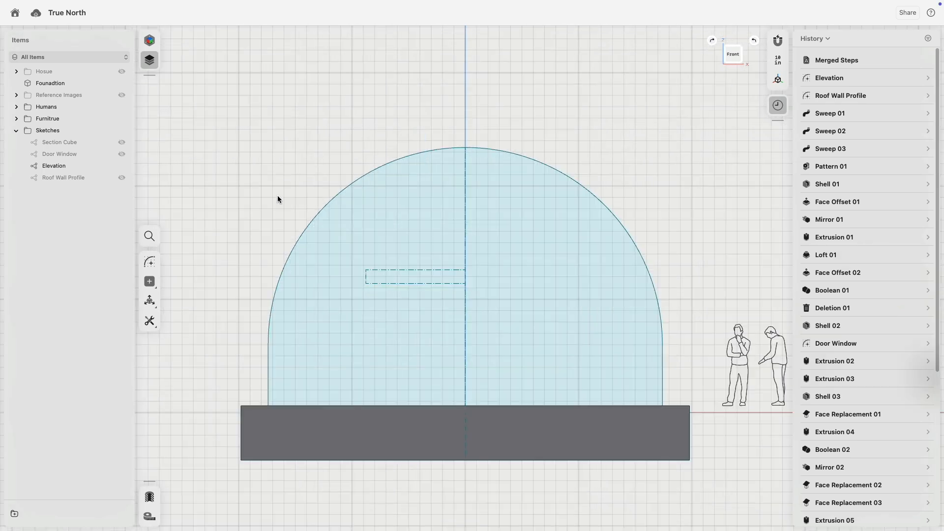
double_click(390, 270)
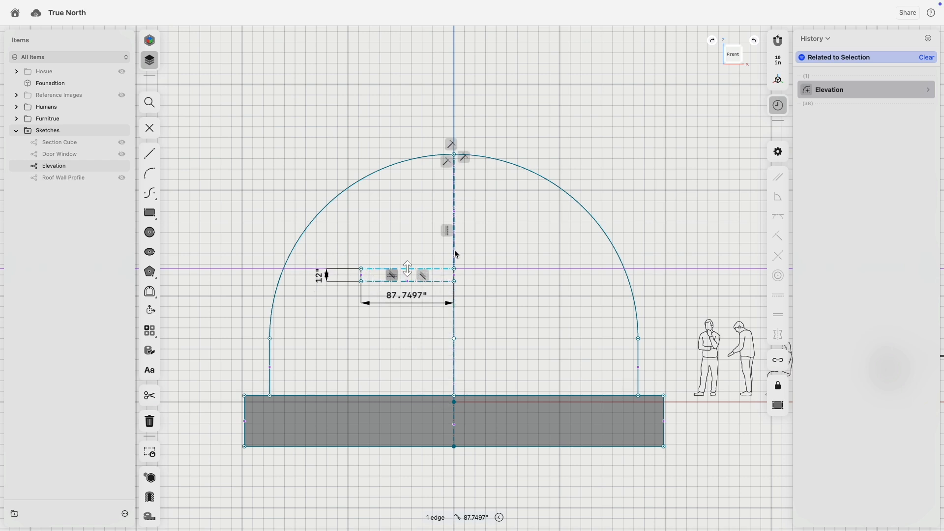
click(453, 251)
click(548, 129)
scroll(551, 147, down, 5)
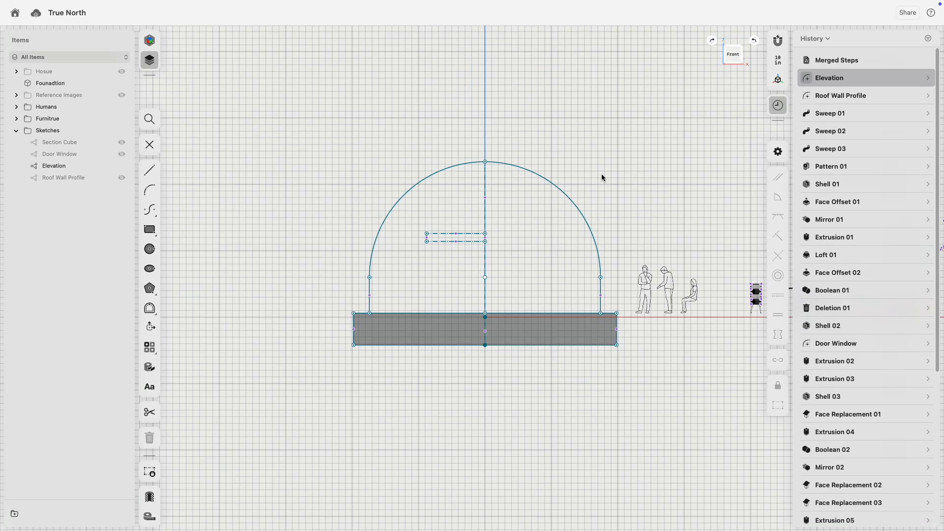
click(150, 145)
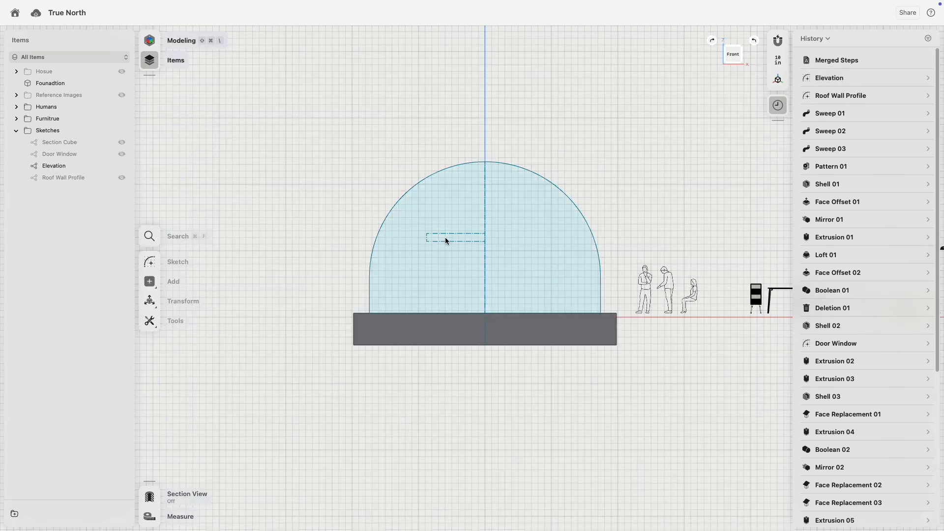
- Try placing copies of the standing figure on the foundation and on the dashed upper floor inside the arch, and undo the copies
click(645, 282)
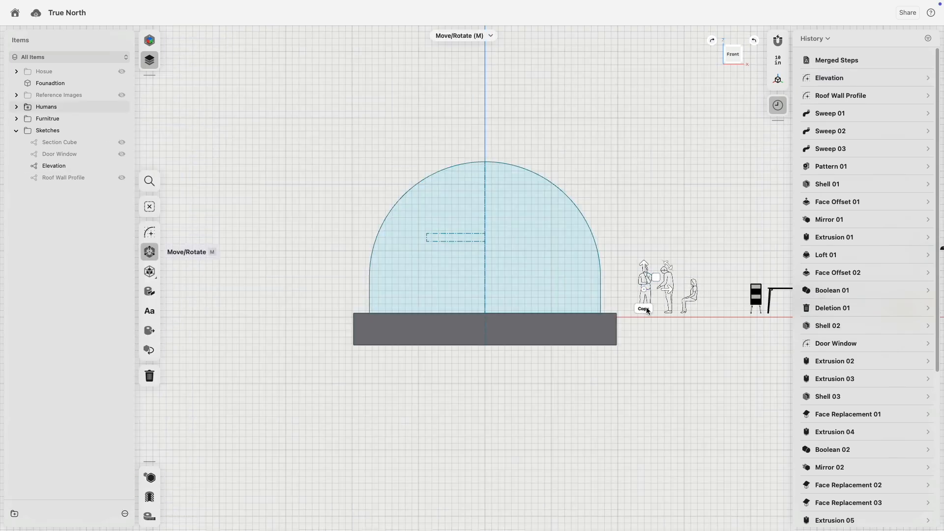
drag(647, 311, 471, 199)
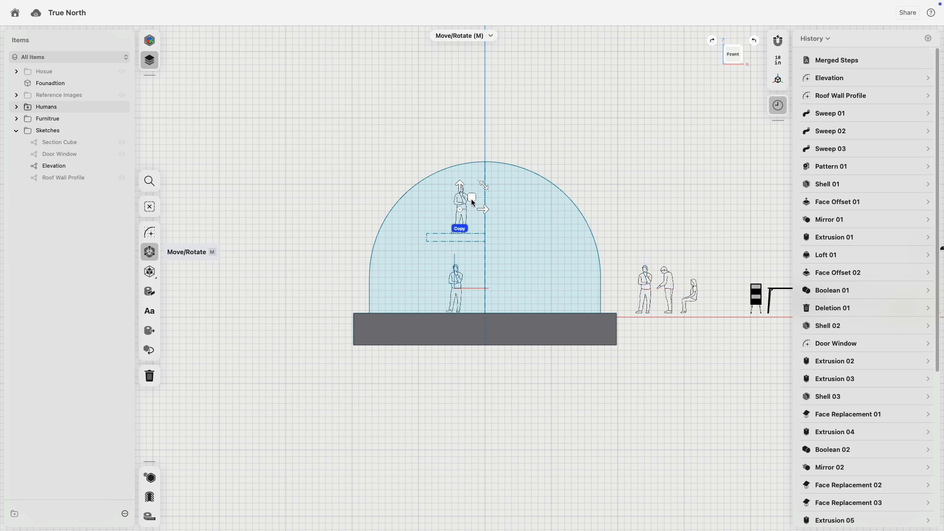
click(406, 153)
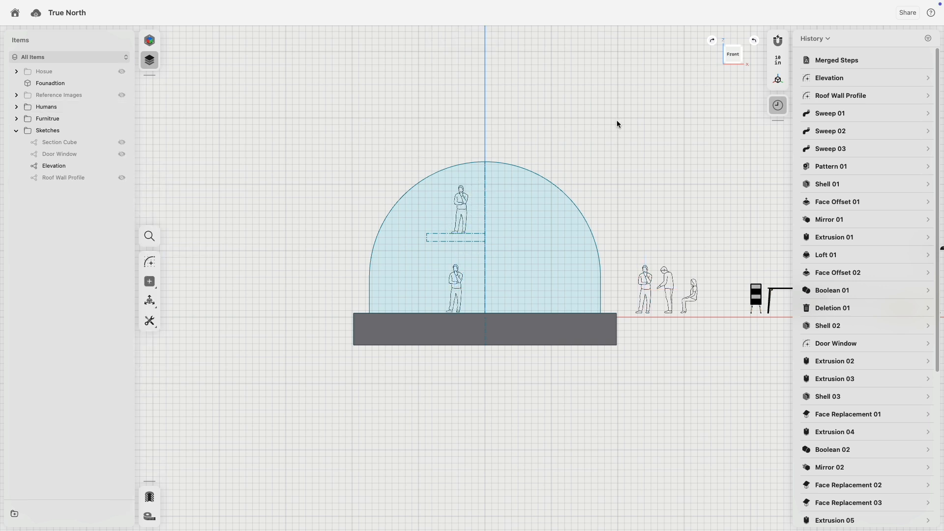
click(458, 252)
key(super+z)
key(super+z)
key(super+z)
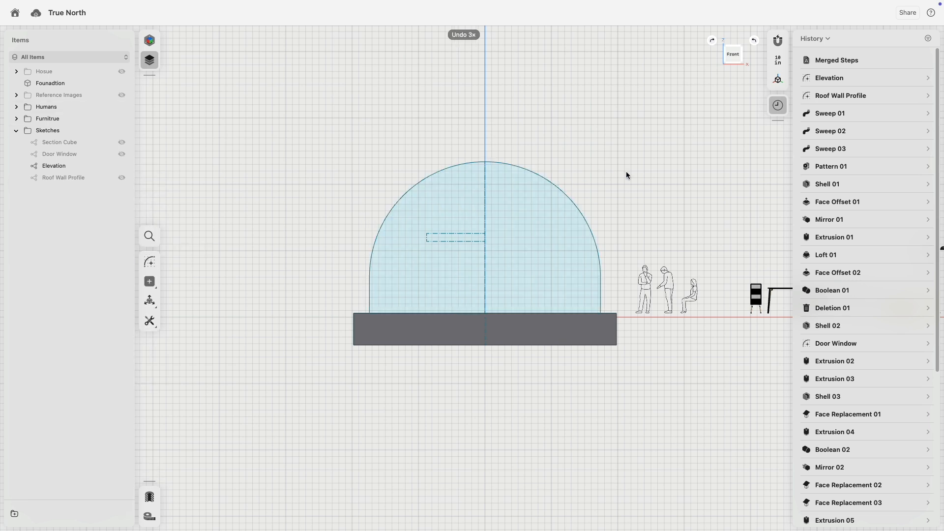
- Start a new front-plane sketch and draw a 396 in line along the full top edge of the foundation
middle_drag(633, 188, 559, 173)
right_drag(559, 173, 537, 228)
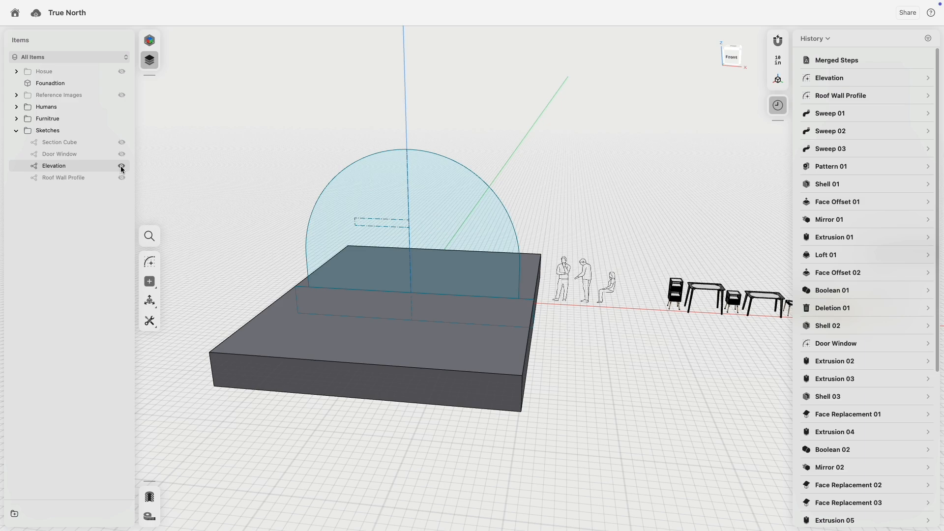
click(734, 59)
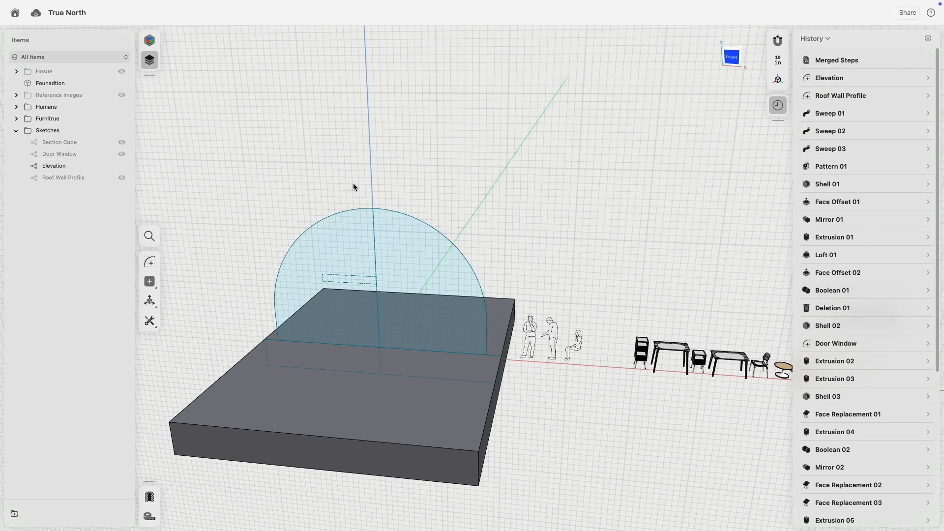
key(l)
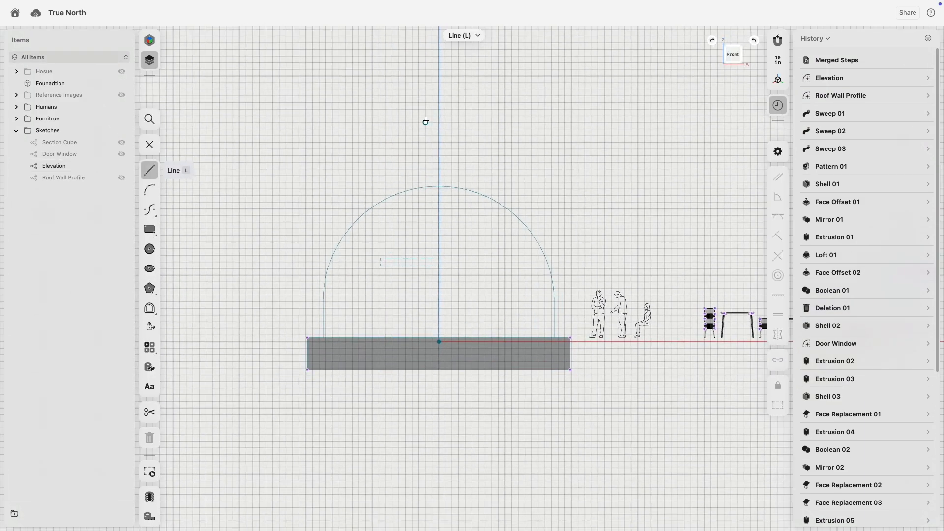
click(282, 332)
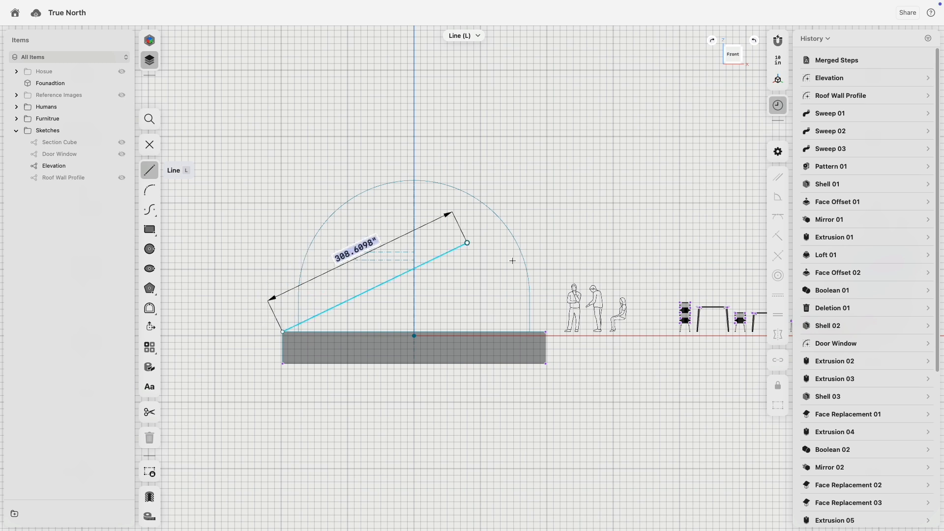
click(546, 333)
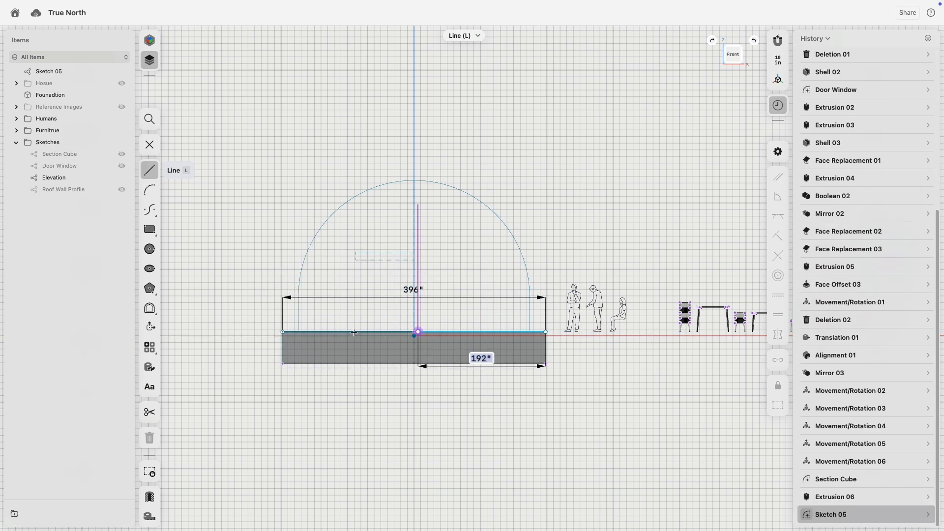
key(Escape)
- Sketch a vertical line about 123 in high from the foundation beside the dashed rectangle and continue it horizontally about 240 in across the arch
right_drag(586, 196, 516, 299)
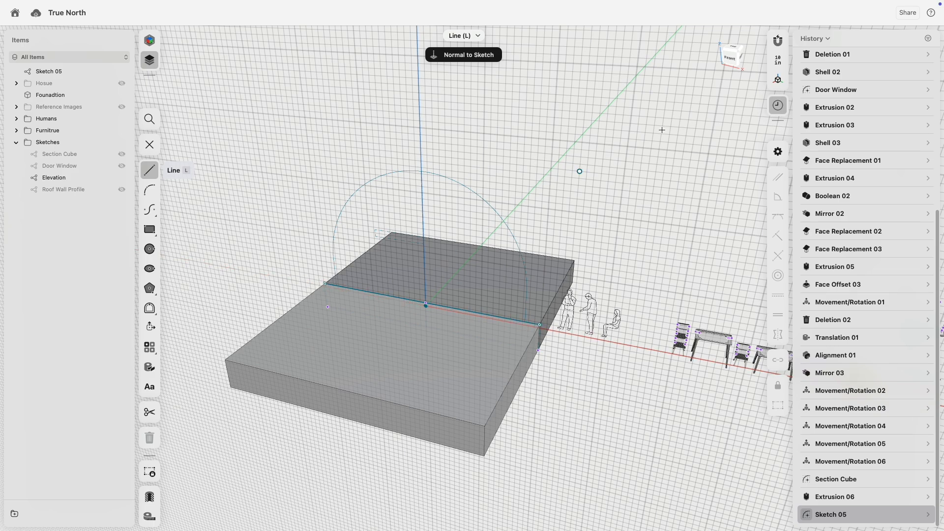
click(736, 67)
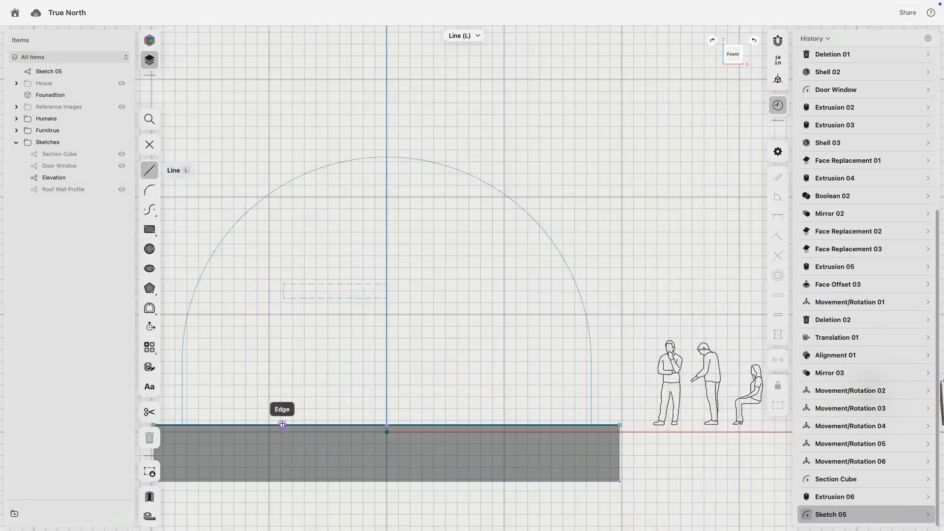
click(282, 424)
click(281, 280)
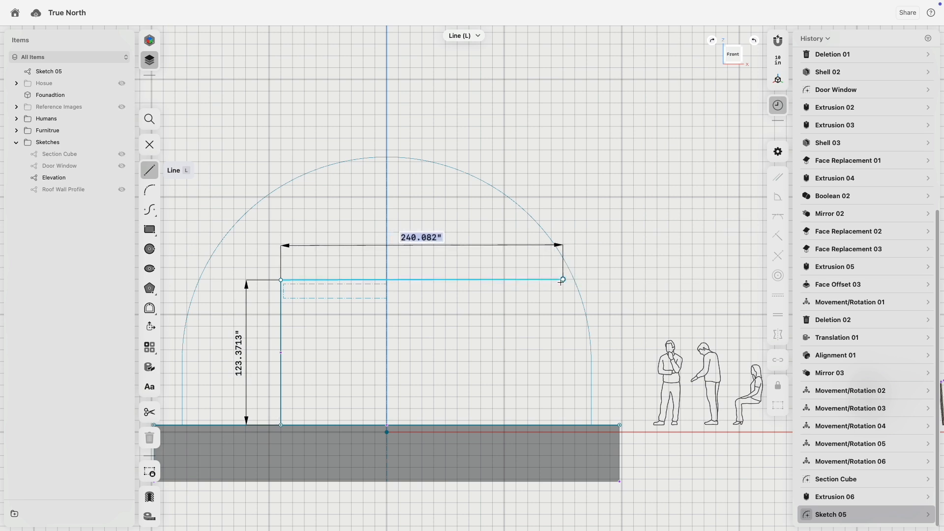
click(562, 281)
- Sketch a short horizontal line below the long one near the arch's right side and drop a vertical line from its inner end to the foundation
click(575, 315)
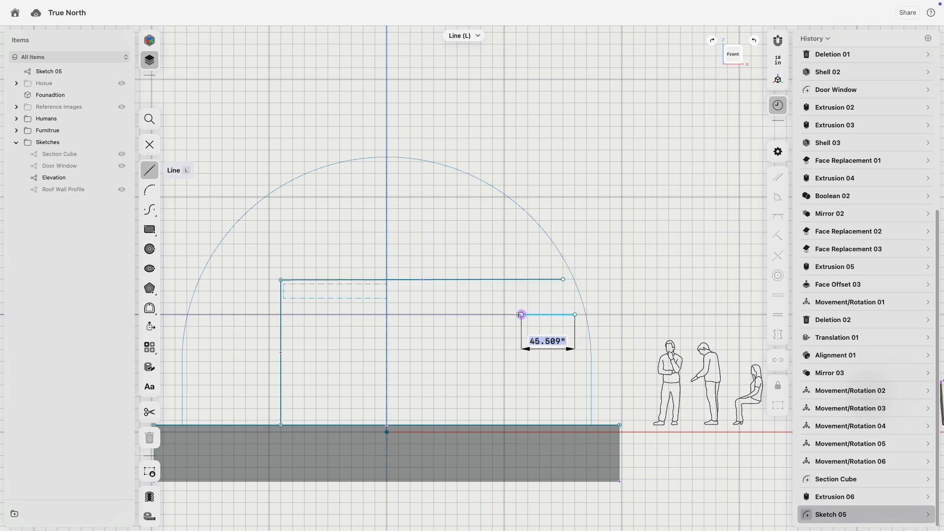
click(517, 314)
click(517, 426)
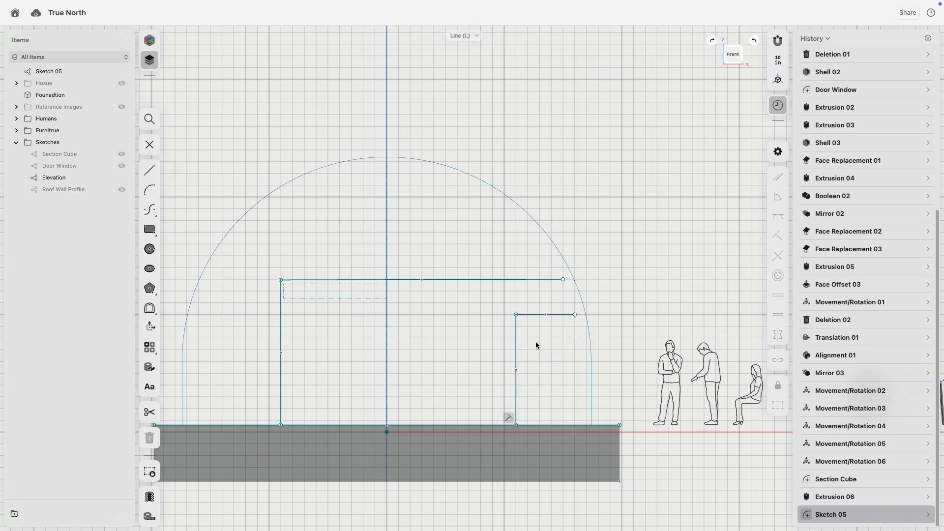
- Project the arch outline from the Elevation sketch into the new sketch and hide the Elevation sketch
click(150, 367)
click(590, 359)
click(591, 369)
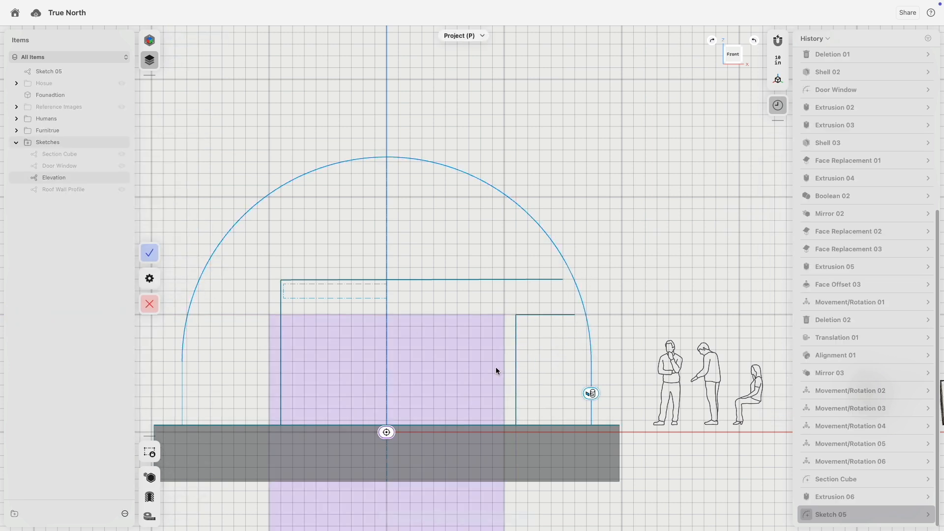
scroll(237, 388, down, 2)
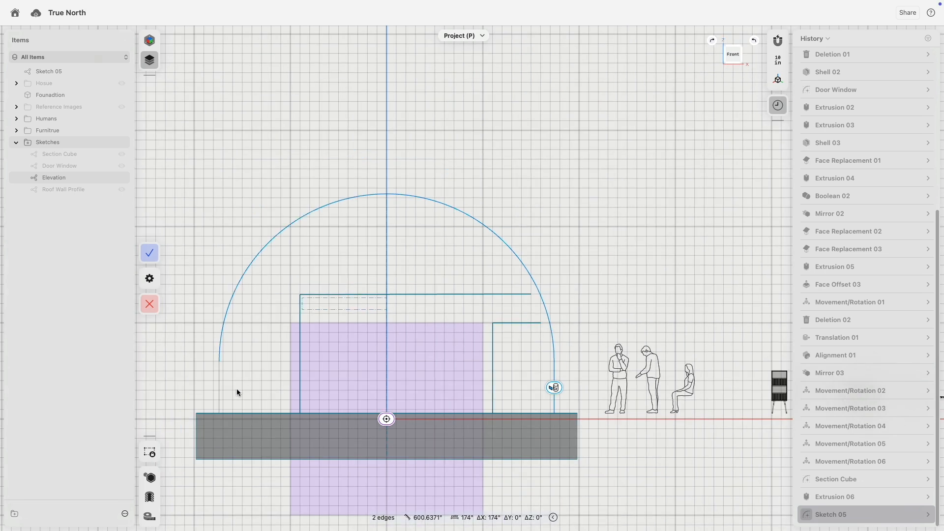
click(150, 253)
click(122, 178)
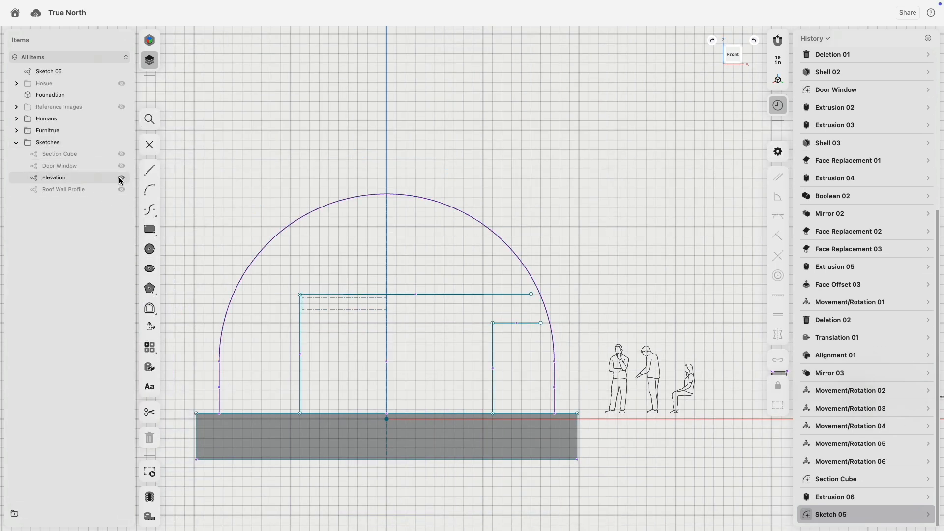
- Attach the right ends of both horizontal lines to the projected arch
scroll(532, 303, up, 4)
click(545, 295)
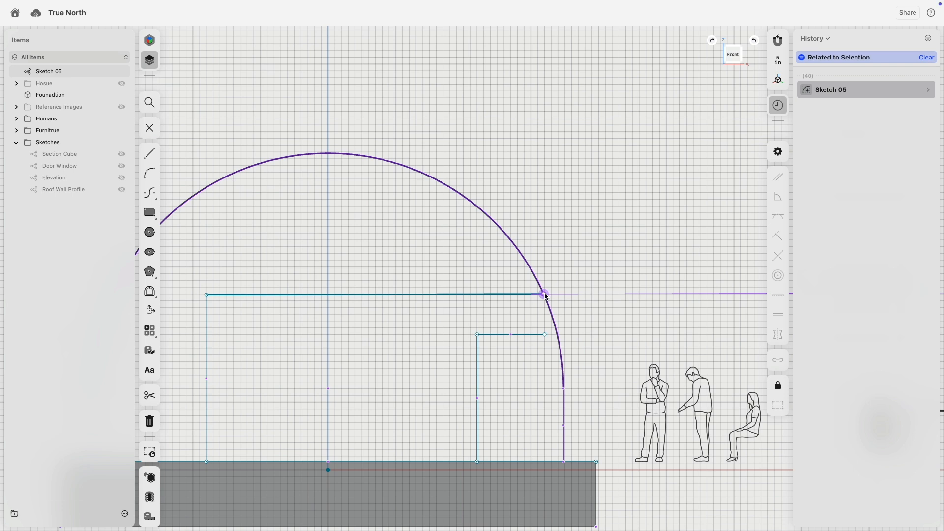
click(545, 295)
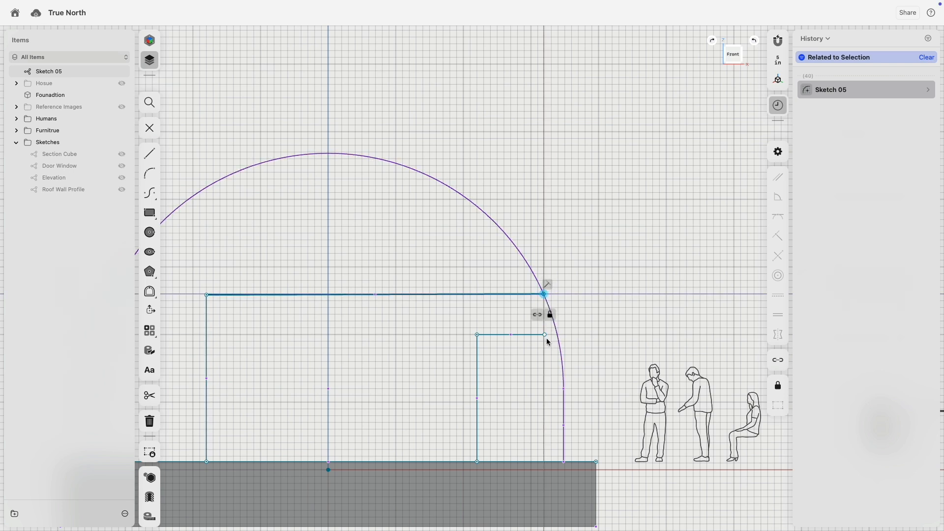
drag(551, 336, 559, 335)
- Apply the Horizontal/Vertical constraint to the two horizontal lines and the two vertical lines standing on the foundation
click(510, 295)
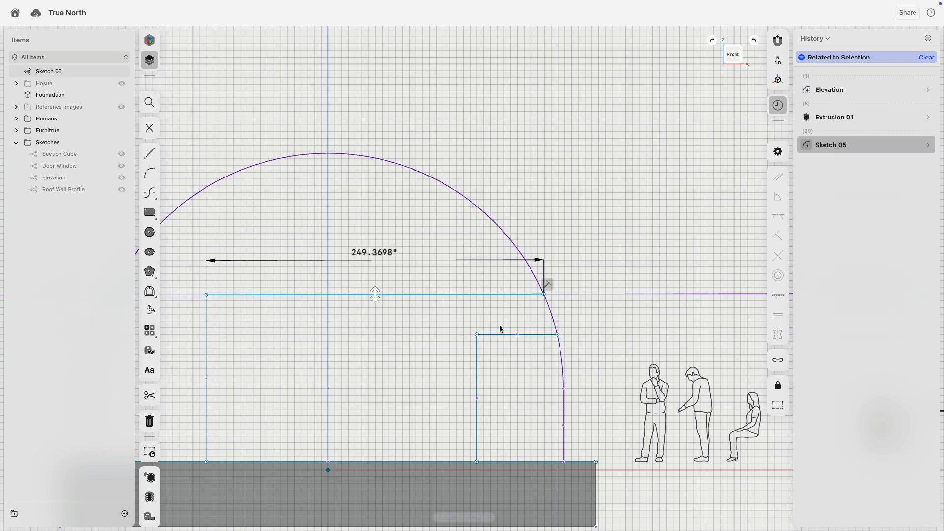
click(495, 336)
click(477, 350)
click(204, 353)
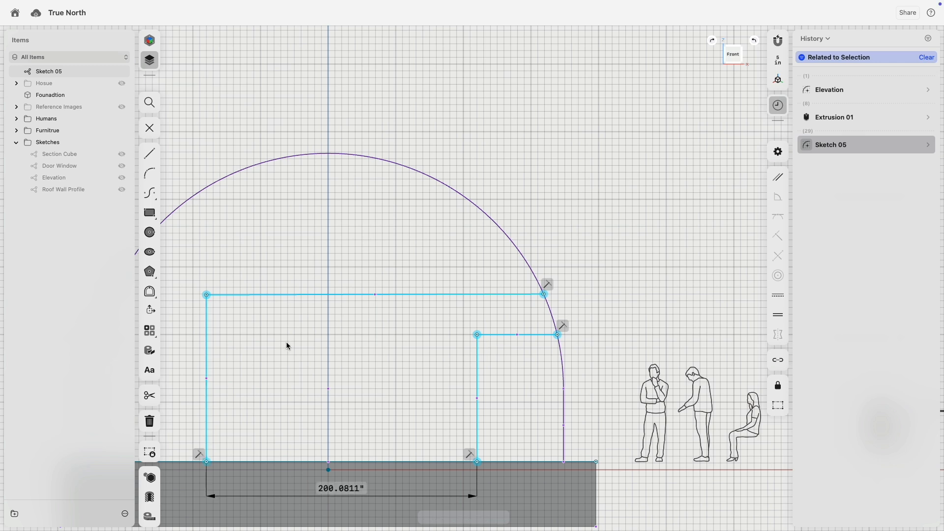
click(779, 296)
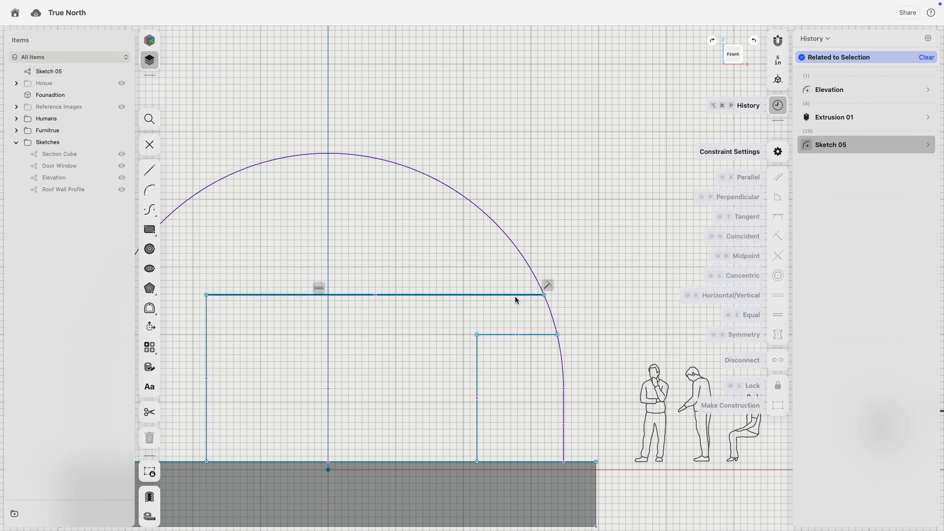
- Try setting the vertical distance between the two horizontal lines to 12 in, and undo the change
click(507, 335)
scroll(321, 332, left, 5)
click(279, 303)
text(12 in)
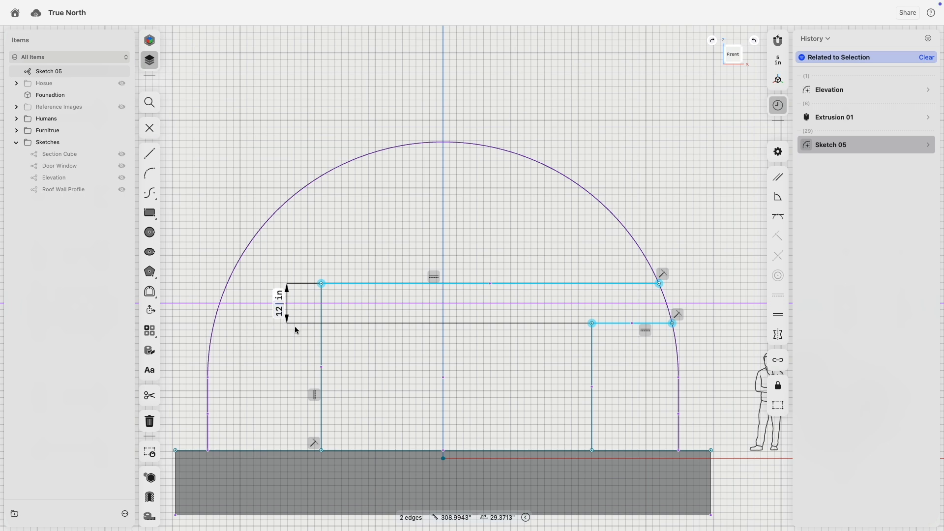
key(Return)
key(ctrl+z)
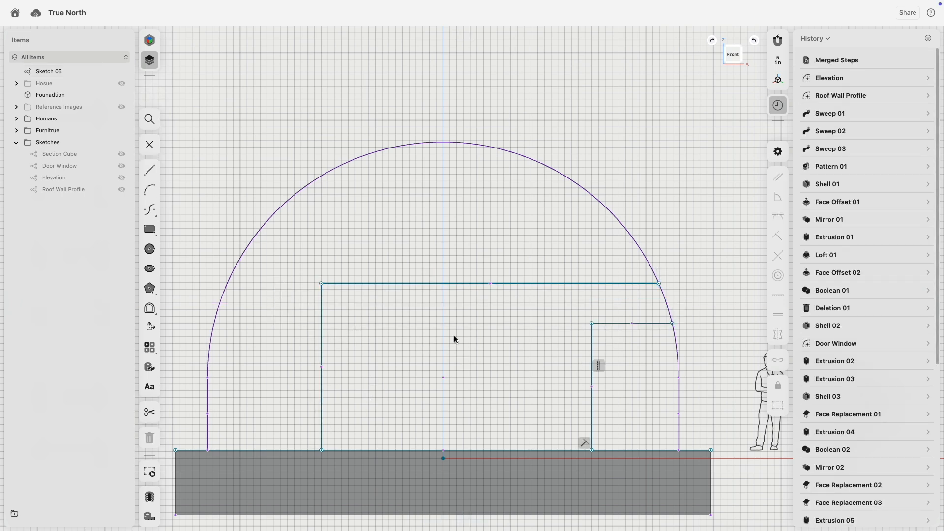
- Set the vertical distance between the two horizontal sketch lines to 12 in
click(608, 324)
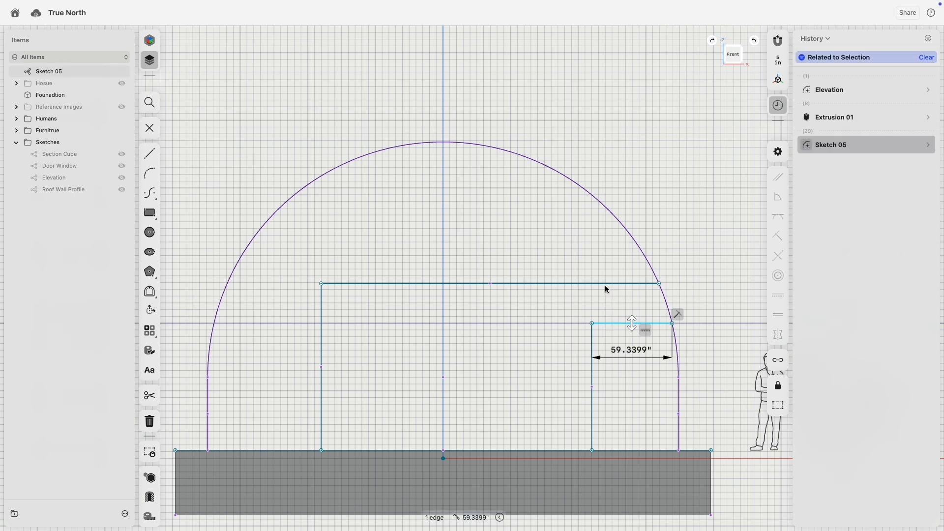
shift+click(607, 284)
click(278, 323)
text(12)
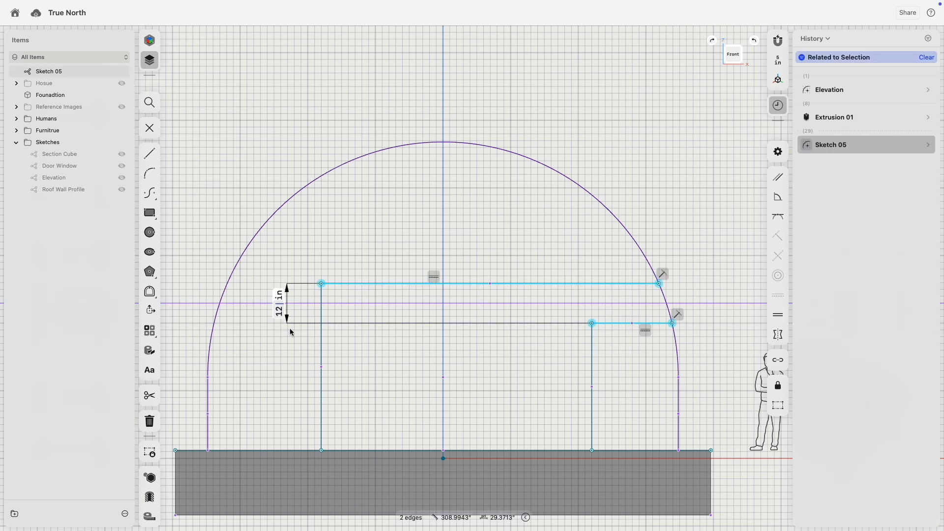
key(Return)
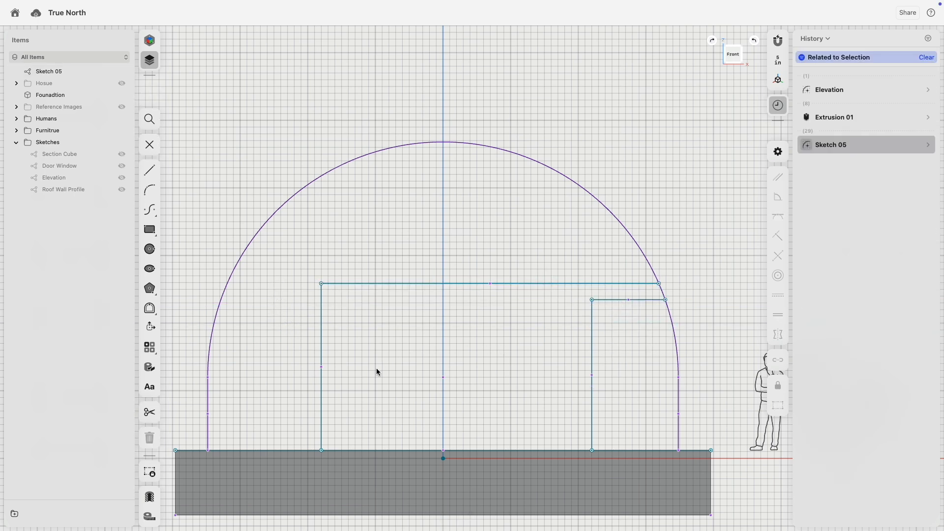
- Set the height of the lower horizontal line above the foundation's top edge to 108 in
middle_drag(377, 368, 388, 323)
click(616, 262)
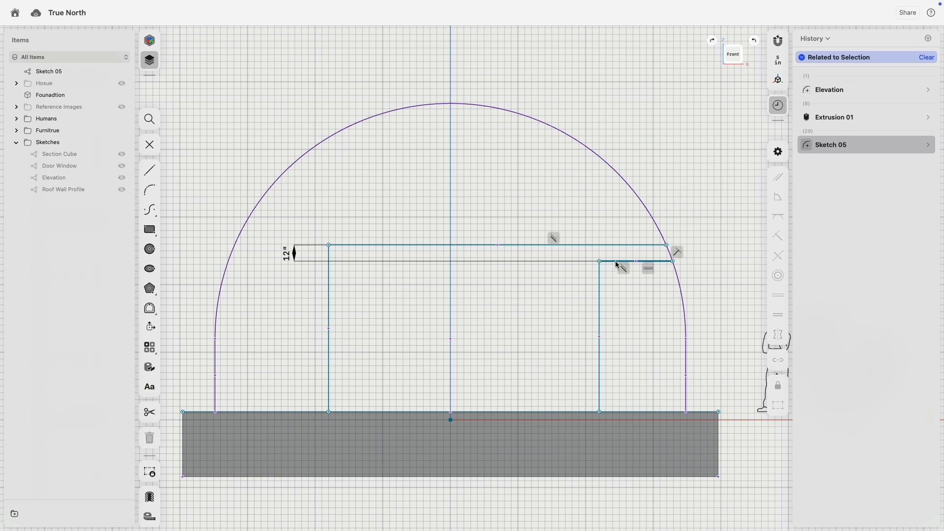
click(613, 264)
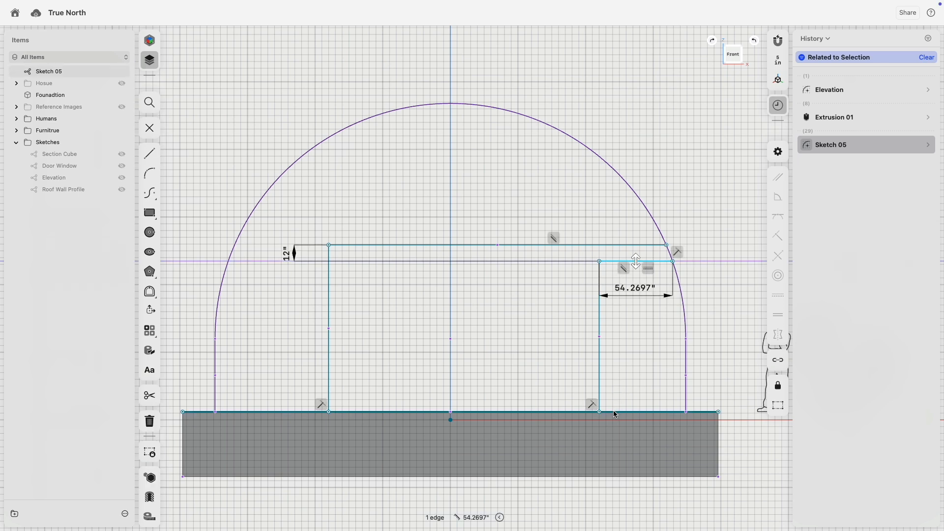
click(615, 412)
scroll(503, 340, down, 3)
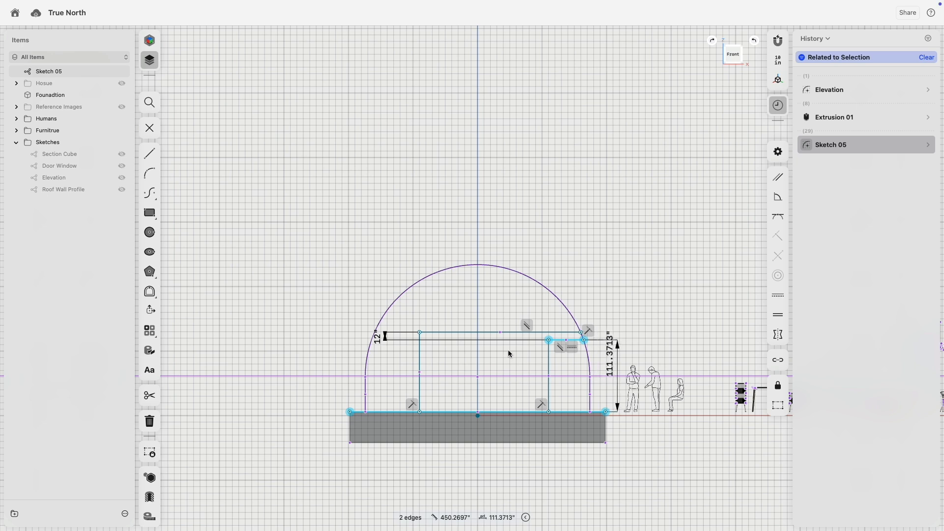
click(610, 376)
text(108)
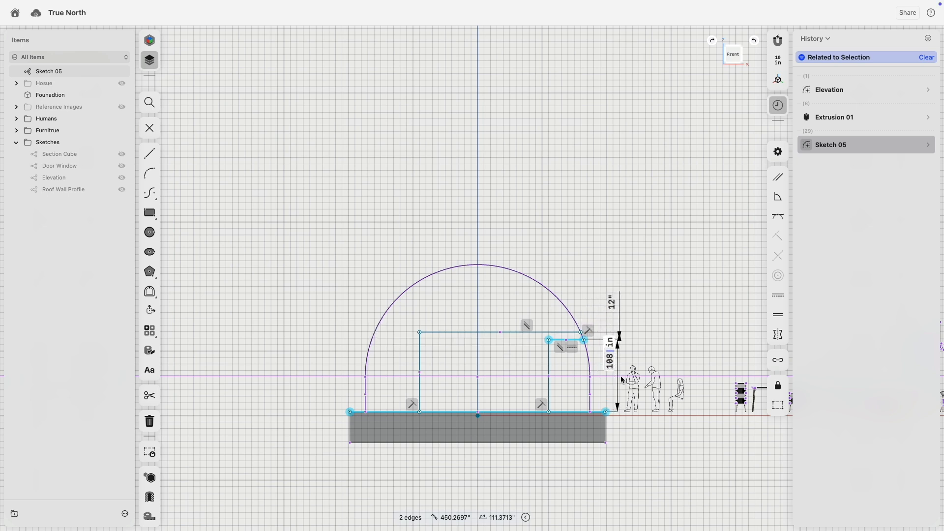
key(Return)
- Constrain the distance between the right vertical line and the arch's straight right side at 64 in
scroll(610, 376, up, 5)
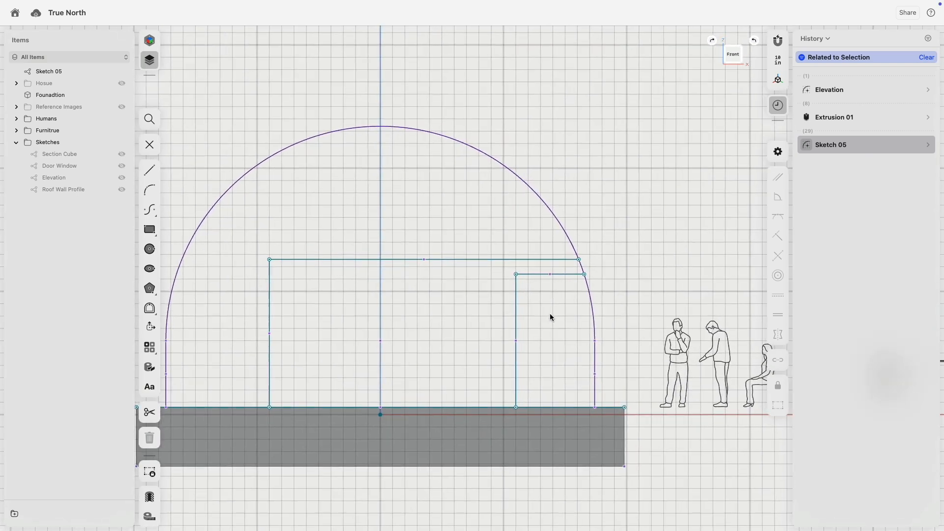
click(536, 276)
click(536, 275)
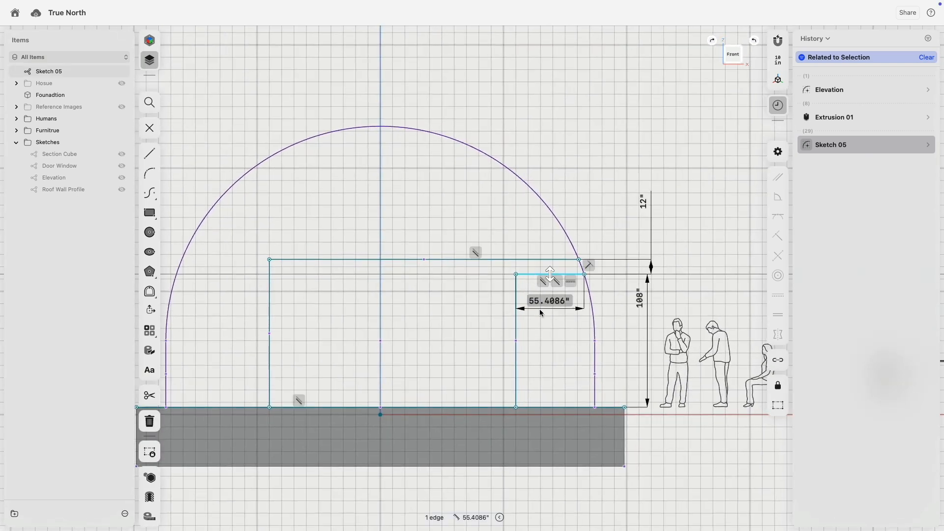
click(594, 363)
click(516, 356)
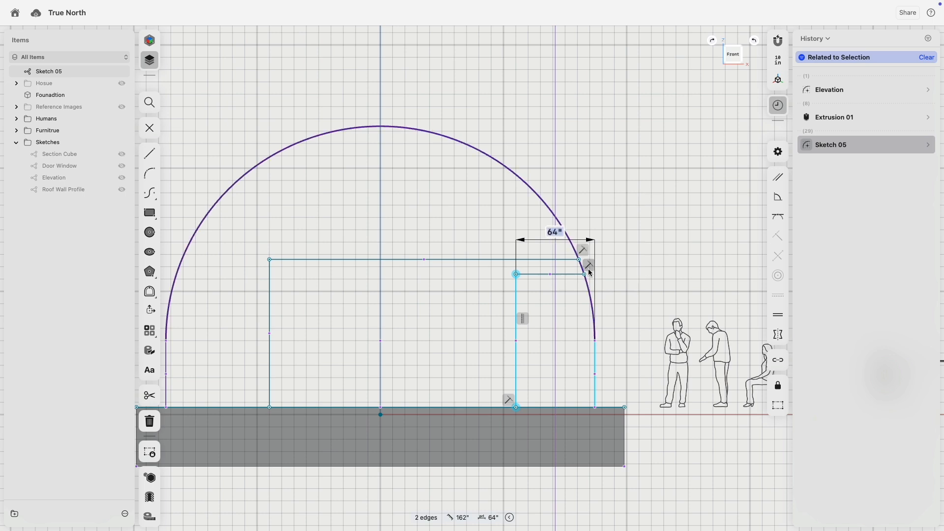
key(Return)
- Set the distance between the left vertical line and the arch's straight left side to 64 in
middle_drag(279, 351, 359, 340)
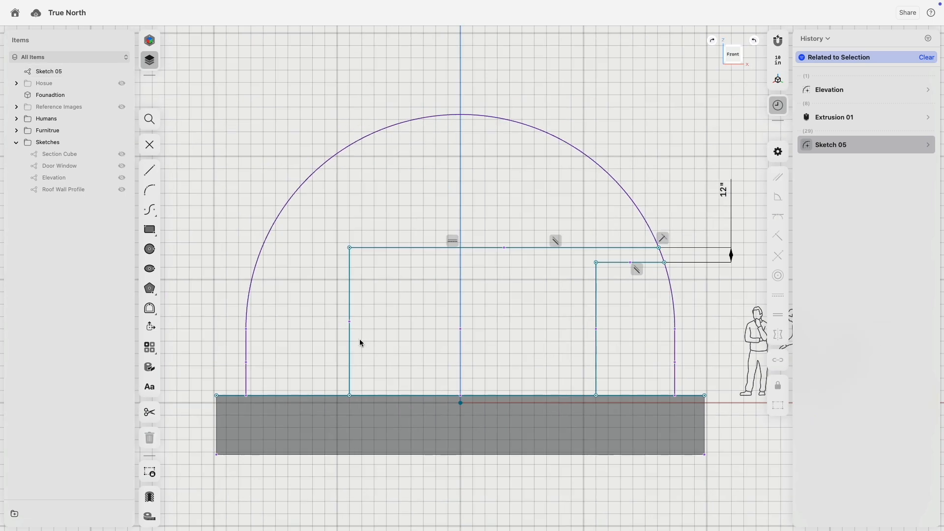
click(349, 345)
click(248, 358)
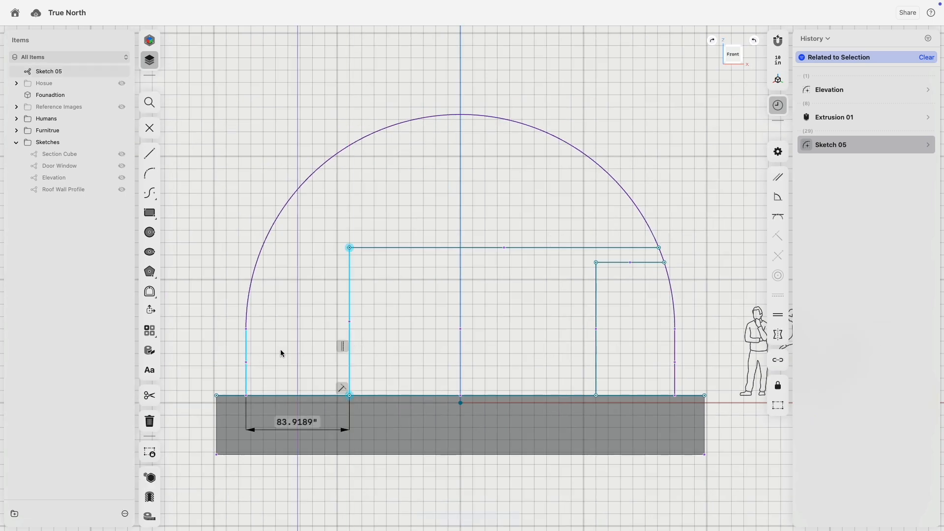
click(291, 426)
text(64)
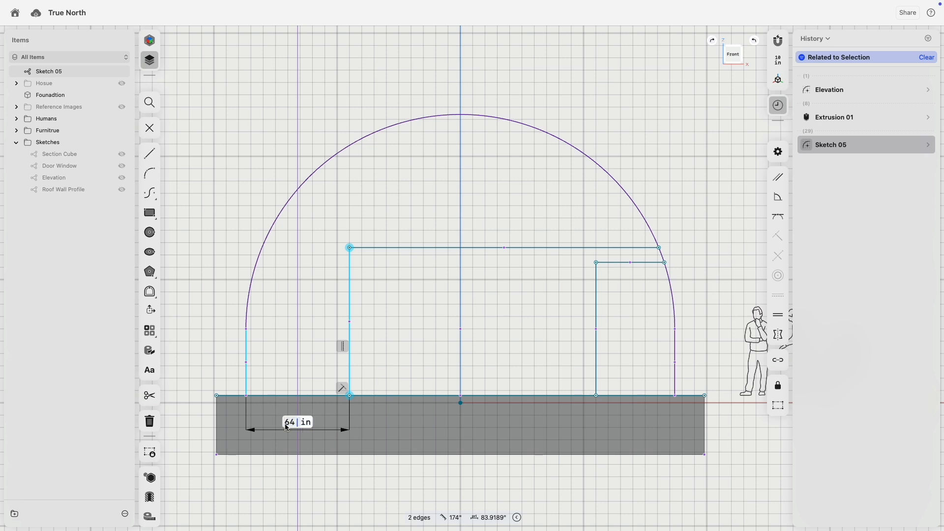
key(Return)
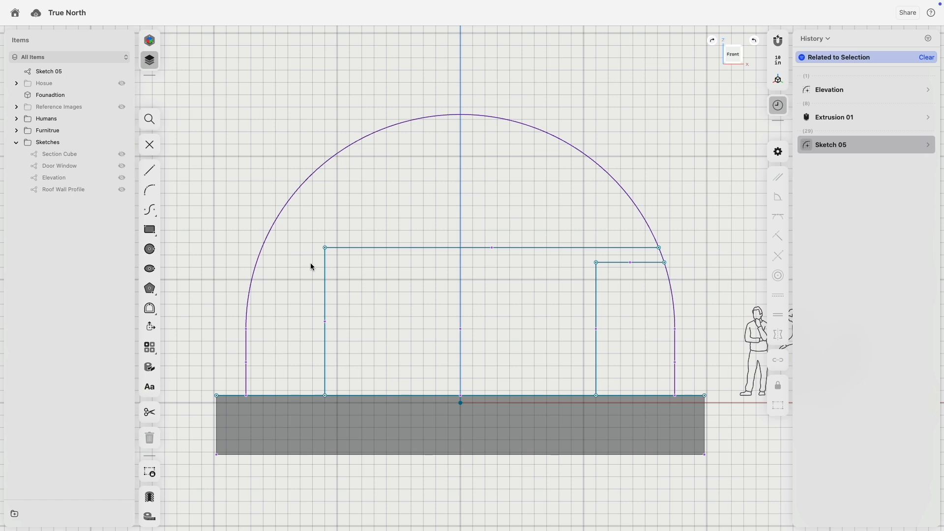
click(149, 170)
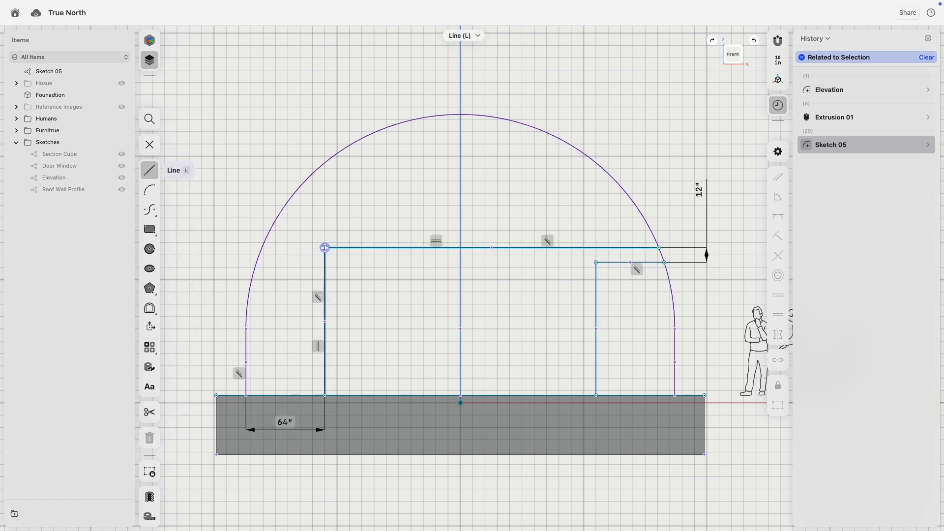
click(325, 247)
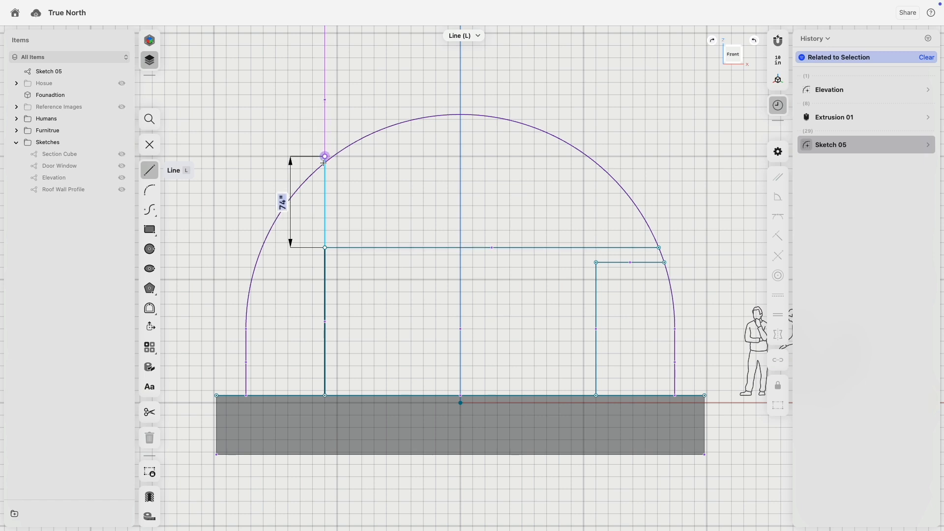
key(Escape)
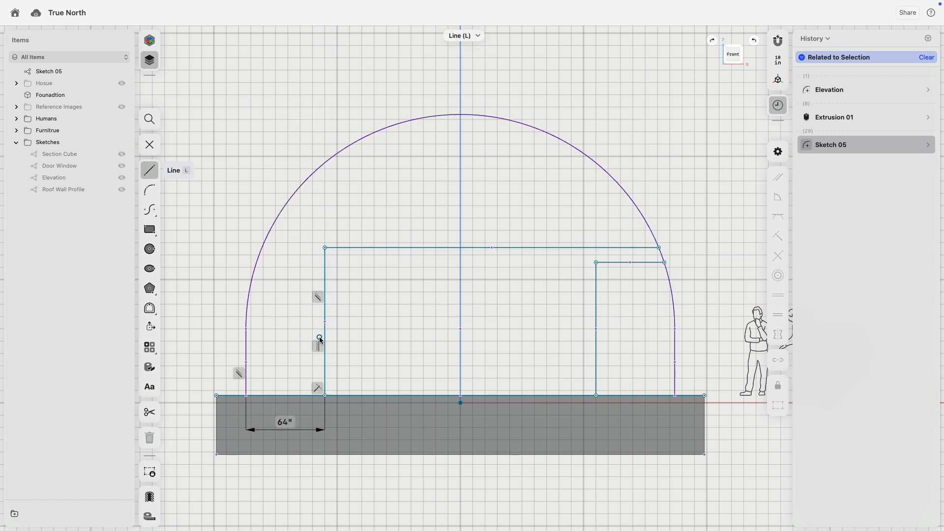
key(Escape)
- Set the distance between the right vertical line and the arch's straight right side to 70 in
scroll(240, 207, down, 3)
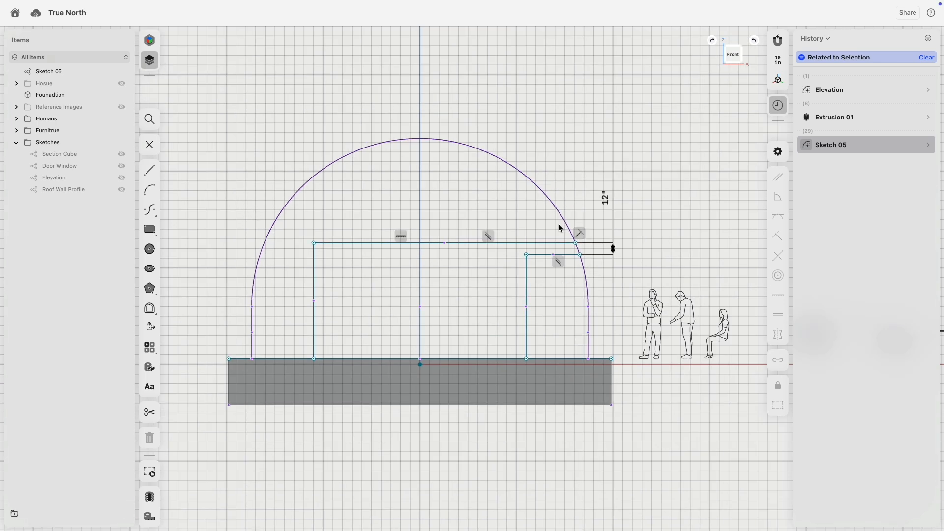
click(540, 255)
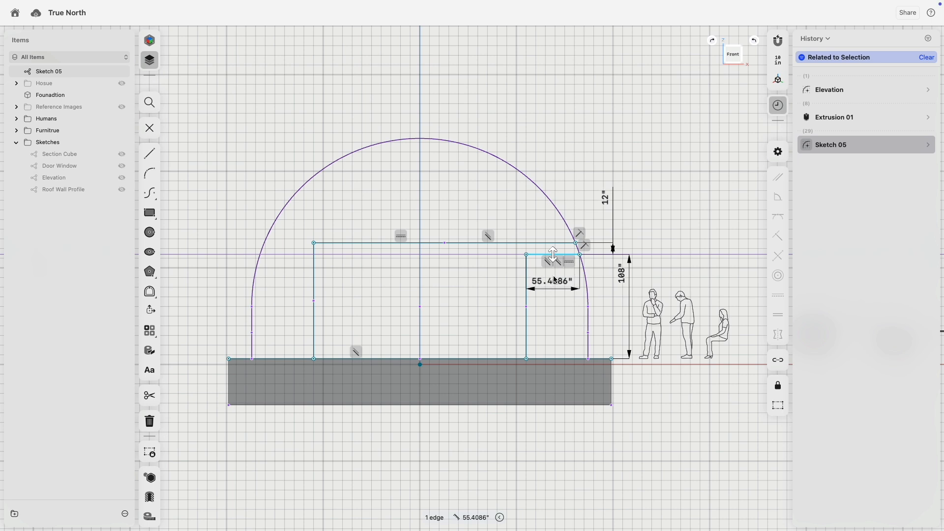
click(616, 218)
click(527, 285)
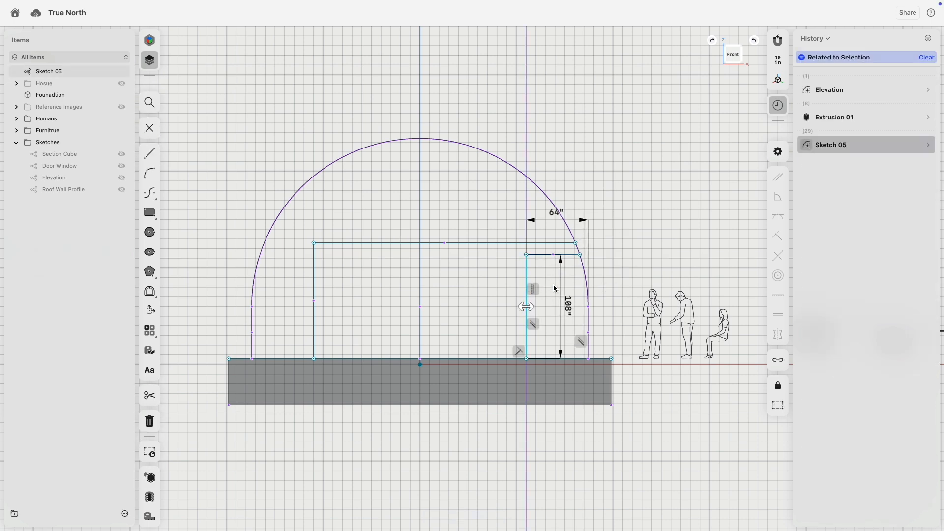
click(589, 320)
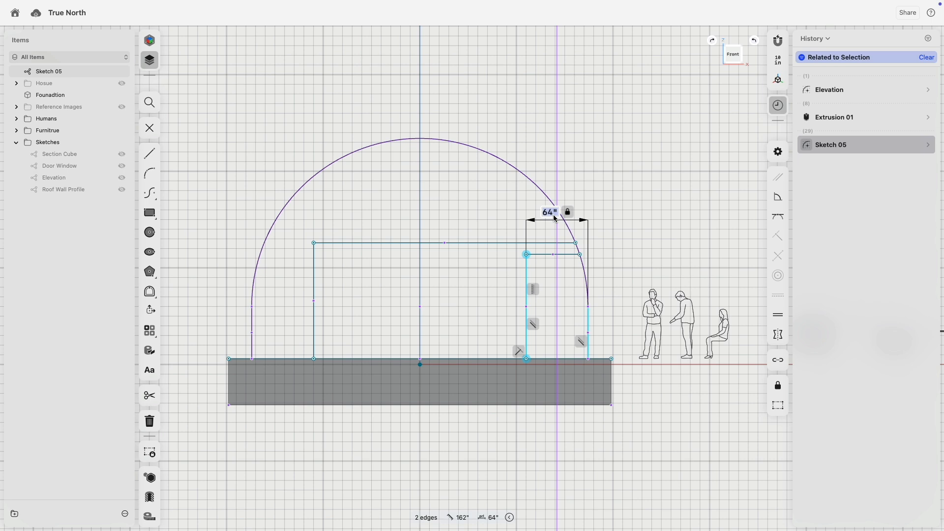
text(70)
key(Return)
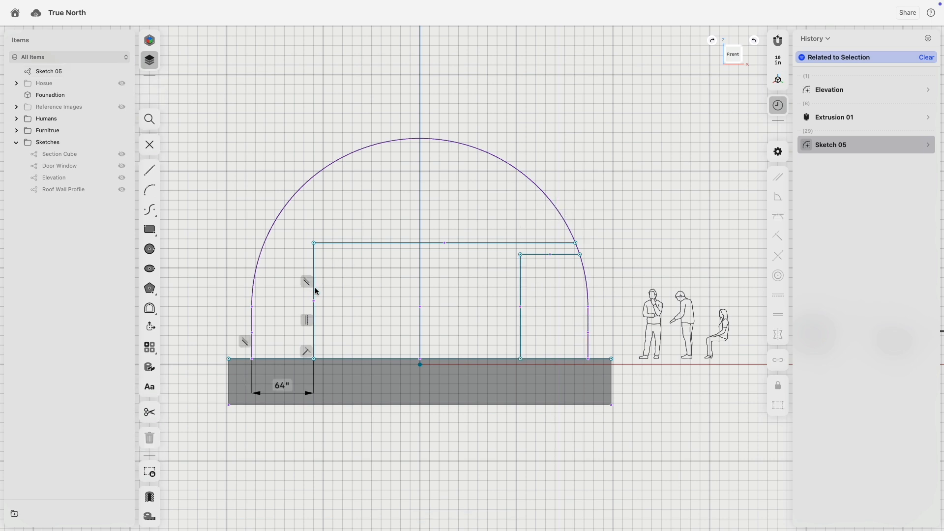
- Change the left vertical line's distance from the arch's left side to 70 in and exit the sketch
click(285, 389)
text(70)
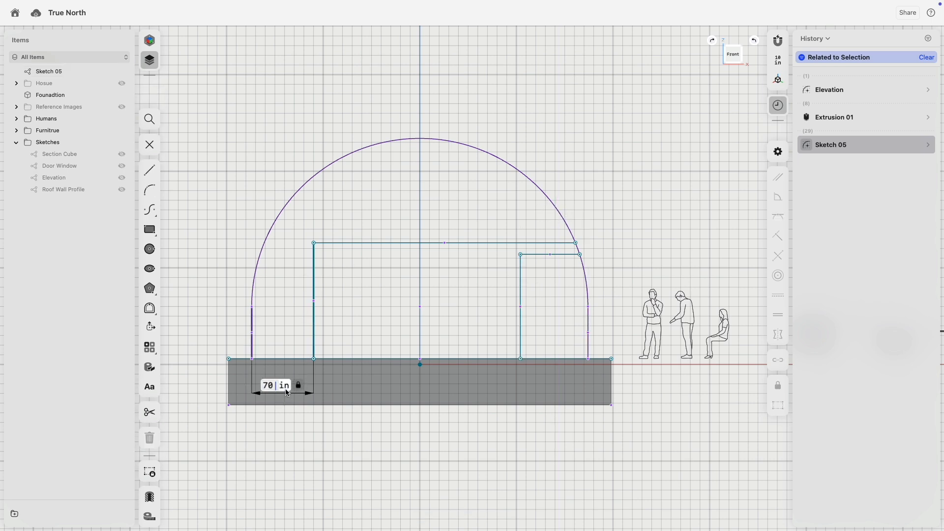
key(Return)
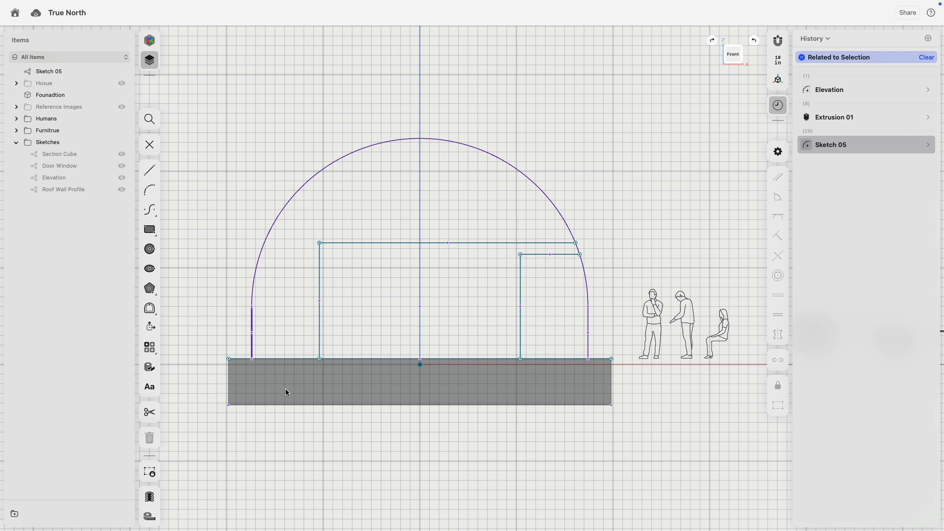
right_drag(323, 296, 355, 331)
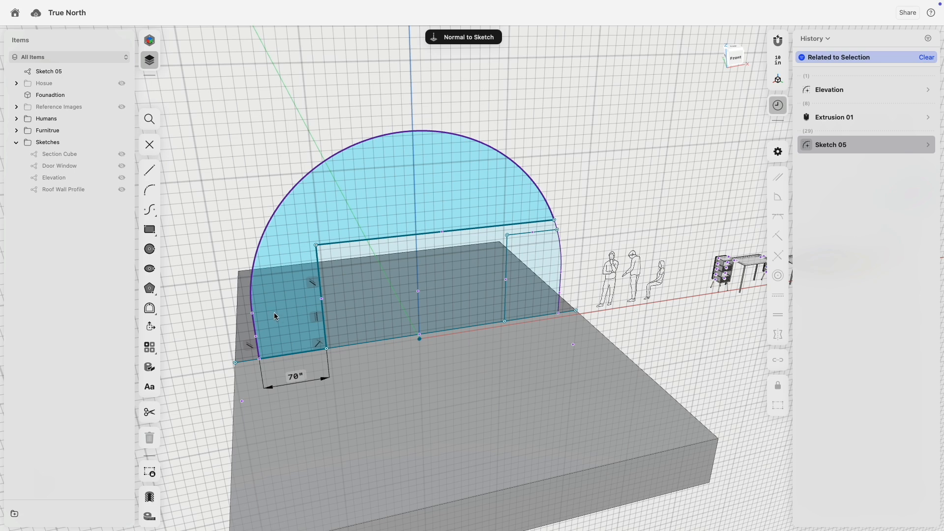
click(736, 62)
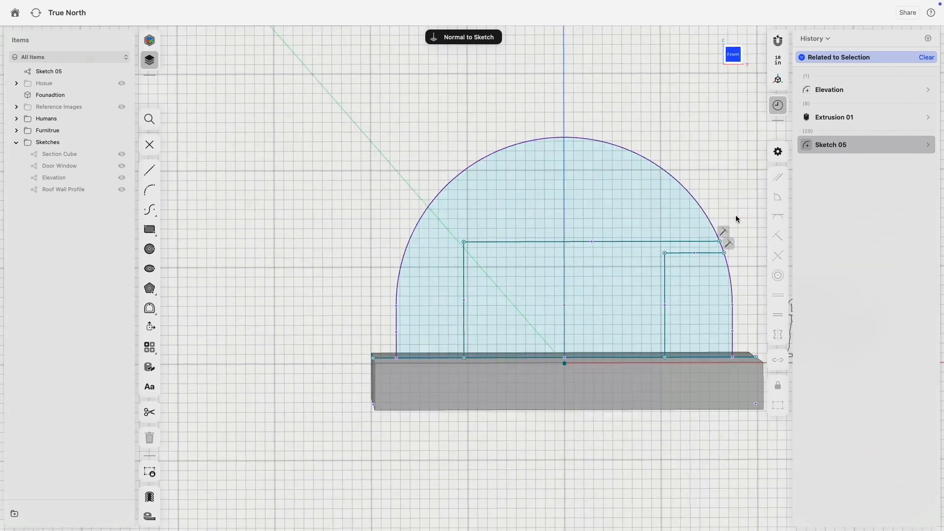
click(150, 145)
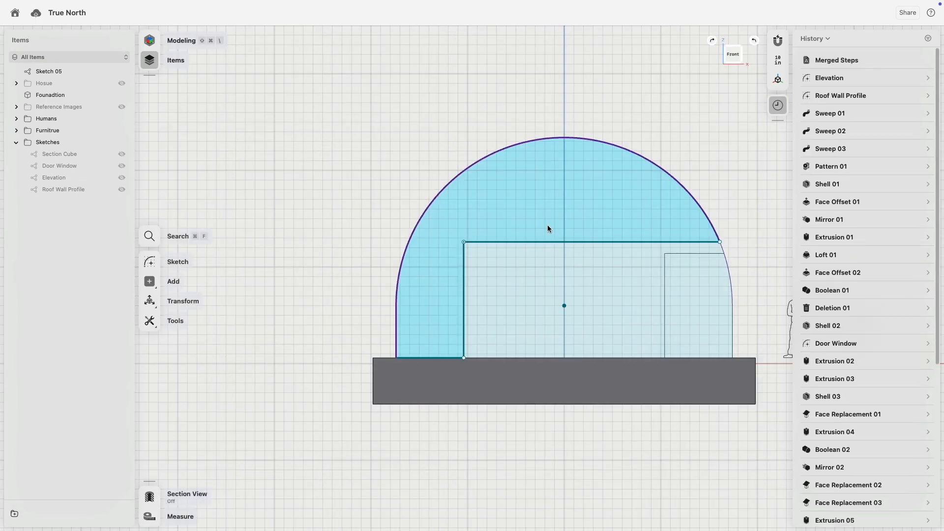
click(580, 297)
mouse_move(584, 297)
mouse_down()
mouse_move(226, 276)
mouse_move(201, 288)
mouse_move(475, 291)
mouse_move(487, 290)
mouse_move(487, 277)
mouse_move(587, 281)
mouse_move(472, 285)
mouse_move(561, 288)
mouse_move(496, 276)
mouse_move(491, 282)
mouse_move(591, 288)
mouse_up()
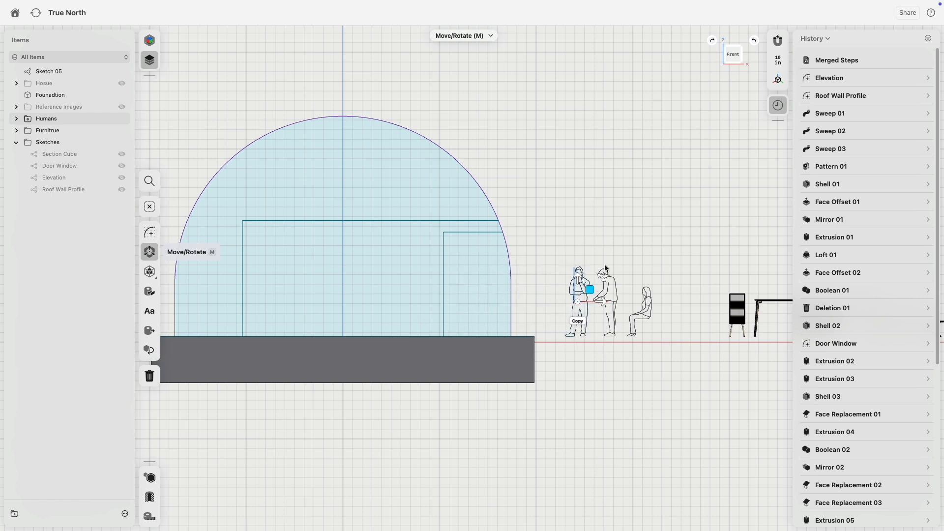
click(573, 260)
- Extrude the region enclosed by the upper floor line and the two vertical lines, including its thin right strip, by 50 in
scroll(542, 267, down, 2)
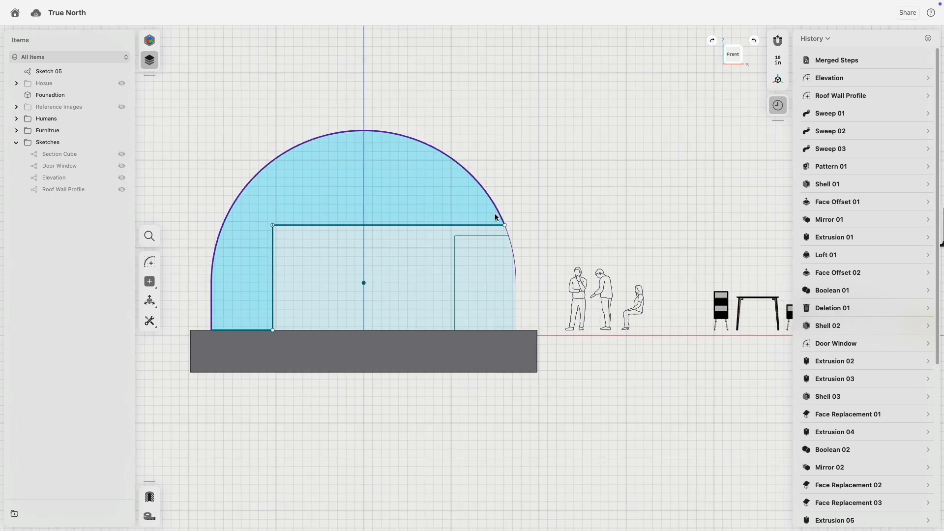
scroll(511, 202, down, 5)
right_drag(533, 188, 586, 221)
click(460, 250)
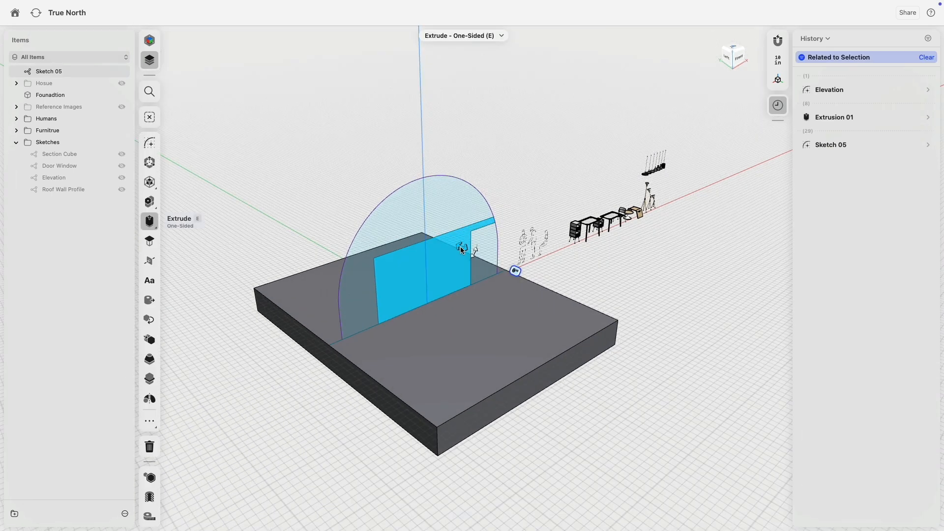
scroll(460, 251, up, 5)
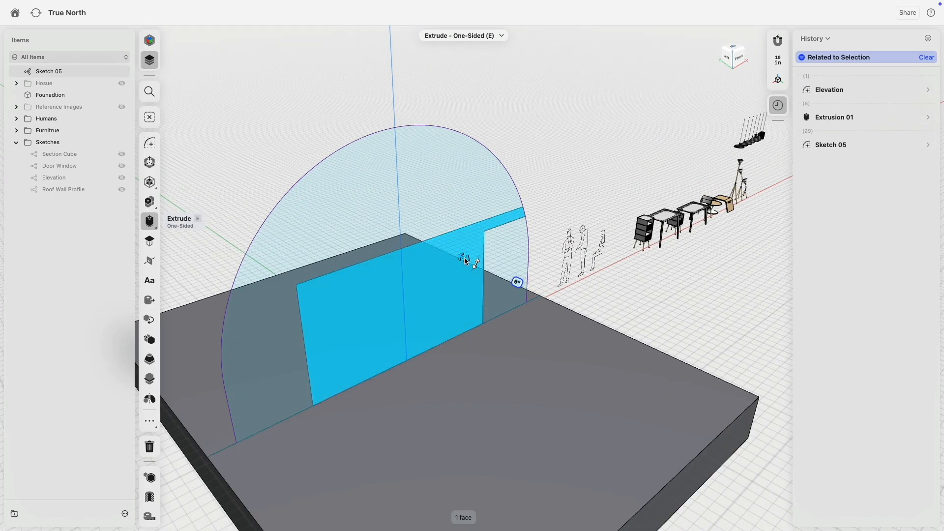
drag(466, 260, 492, 281)
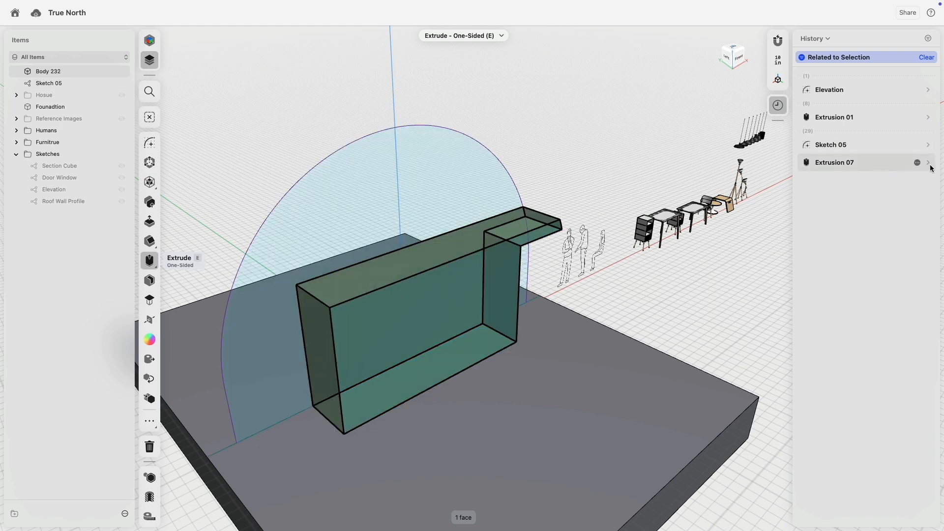
- Change the new extrusion from one-sided to symmetric about the sketch plane
click(928, 162)
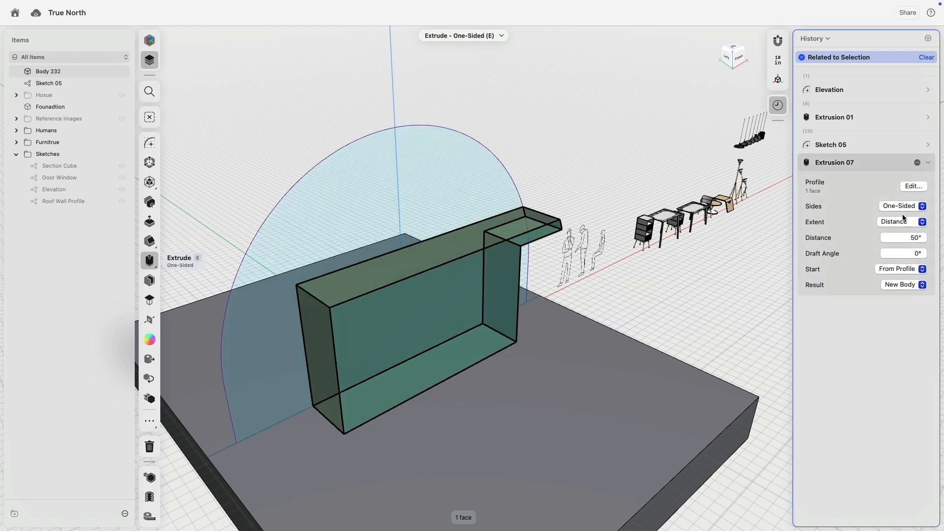
click(900, 206)
click(842, 218)
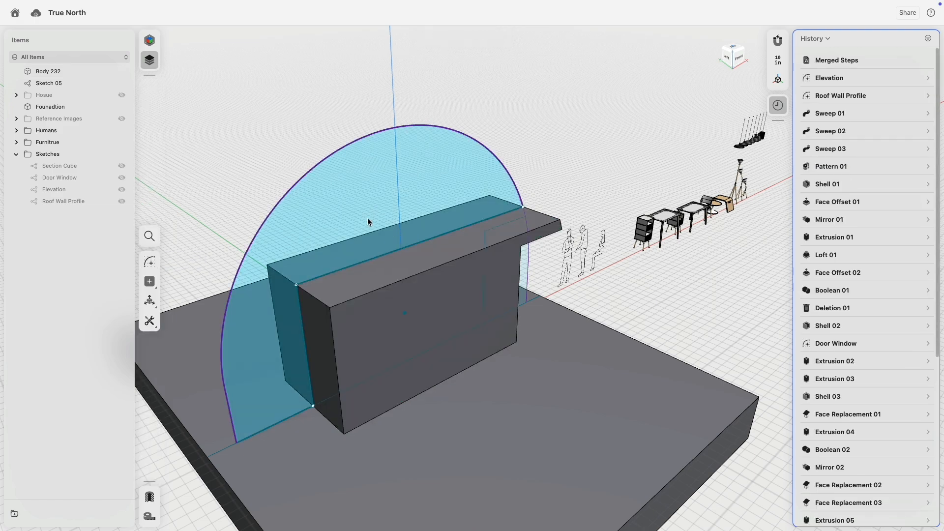
right_drag(609, 172, 568, 204)
middle_drag(642, 207, 485, 202)
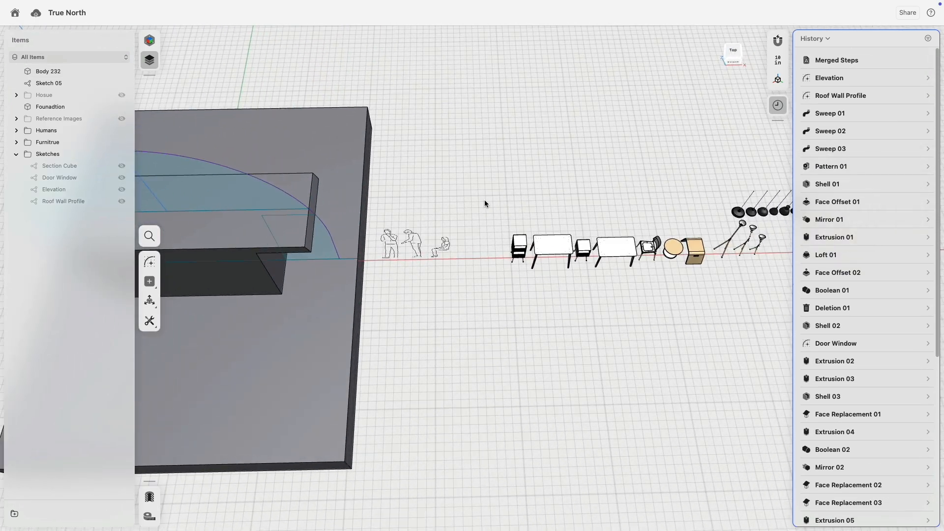
- Copy the lower of the two tables from the furniture row into the arch, above the upper floor
right_drag(618, 250, 611, 196)
click(733, 58)
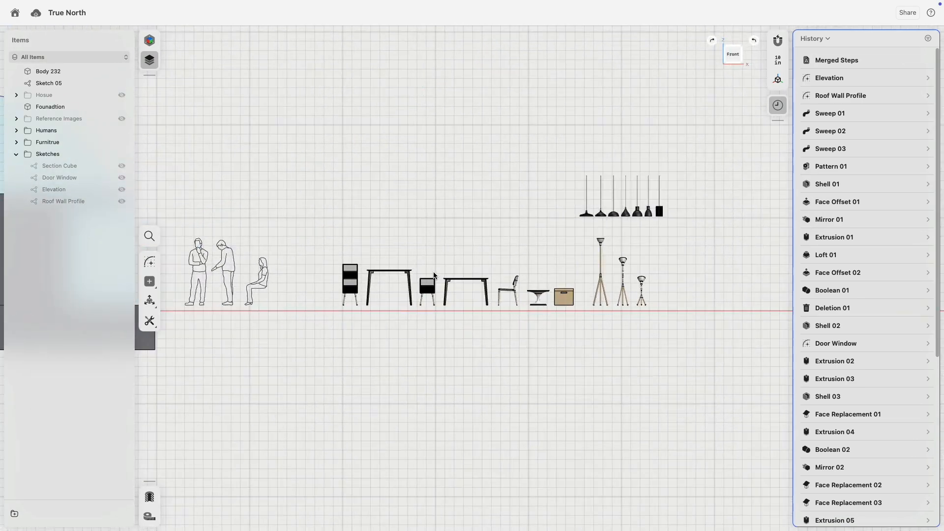
drag(443, 260, 527, 341)
scroll(523, 339, down, 5)
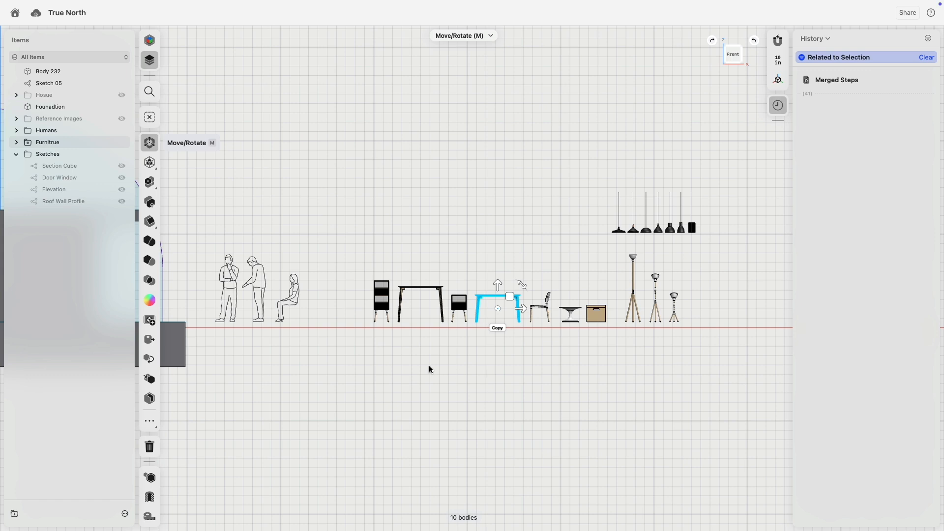
middle_drag(418, 362, 603, 371)
scroll(588, 334, down, 2)
click(672, 338)
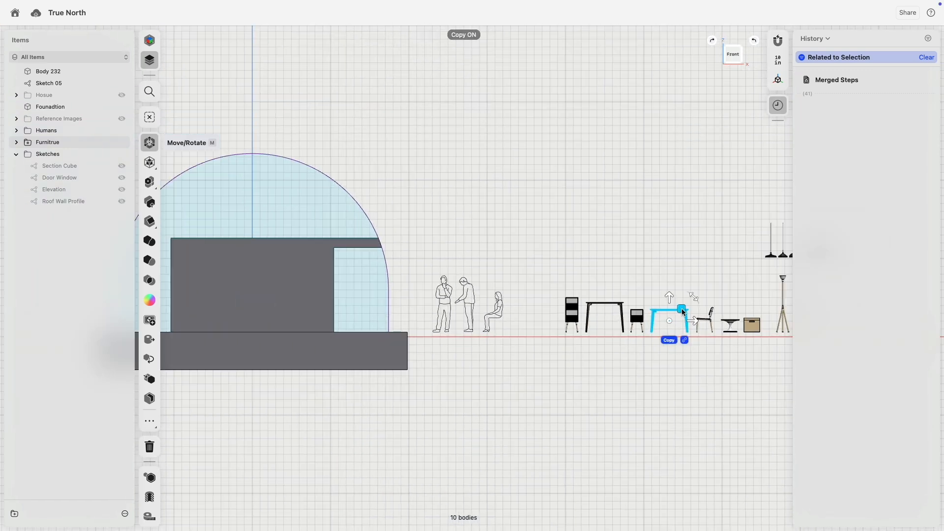
drag(682, 308, 192, 210)
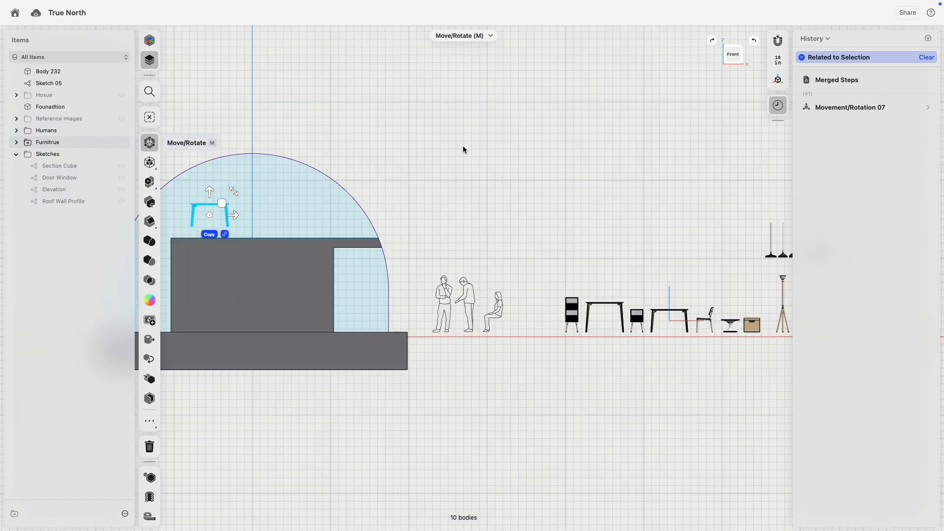
- Select all parts of the copied table and rotate it 90° in plan above the upper floor
right_drag(464, 148, 462, 302)
scroll(353, 209, up, 5)
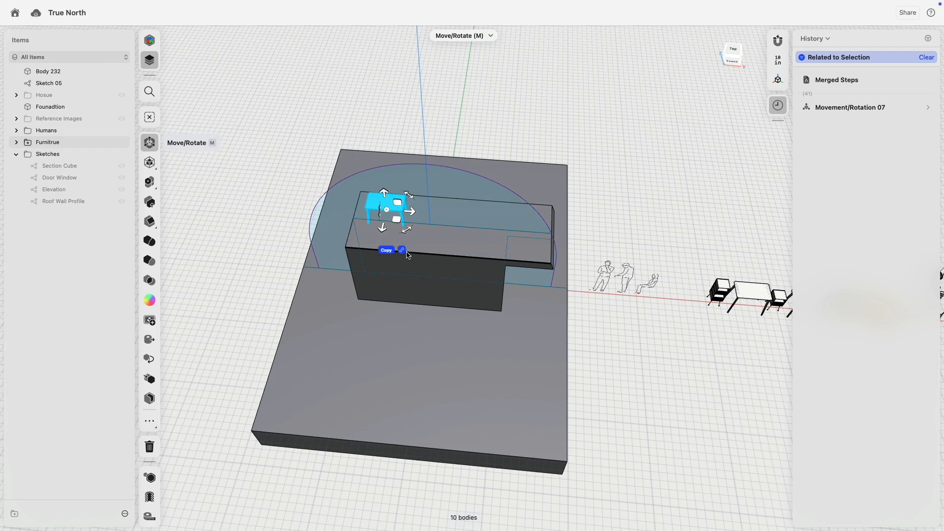
click(353, 209)
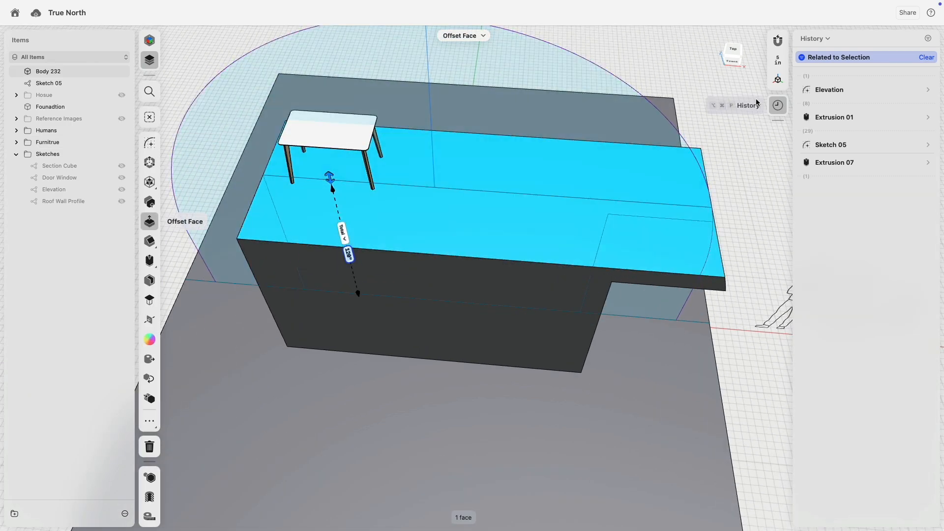
click(733, 60)
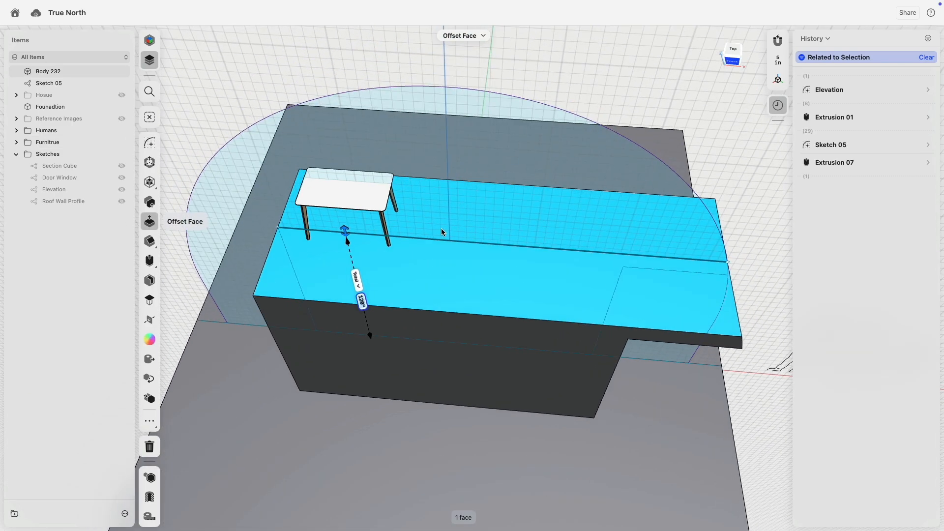
key(Escape)
drag(286, 173, 448, 261)
scroll(374, 198, down, 5)
right_drag(374, 201, 386, 364)
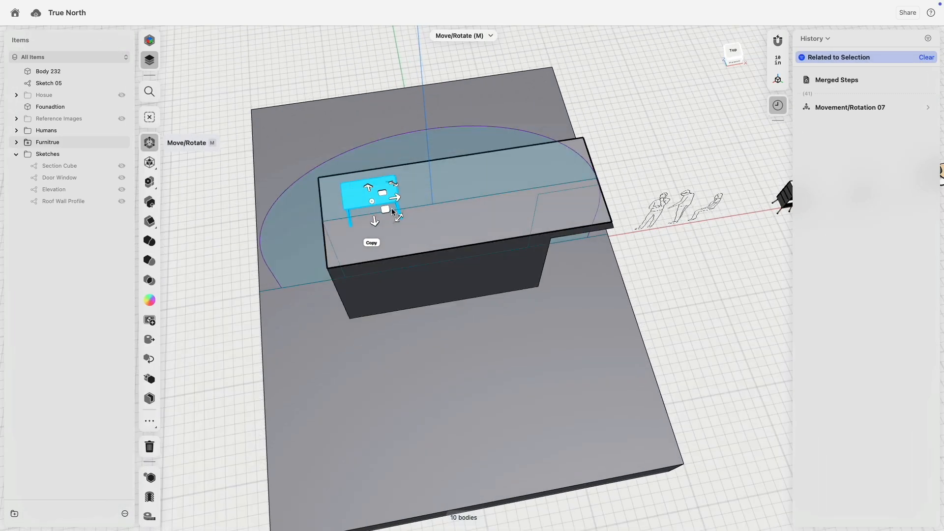
drag(399, 219, 396, 179)
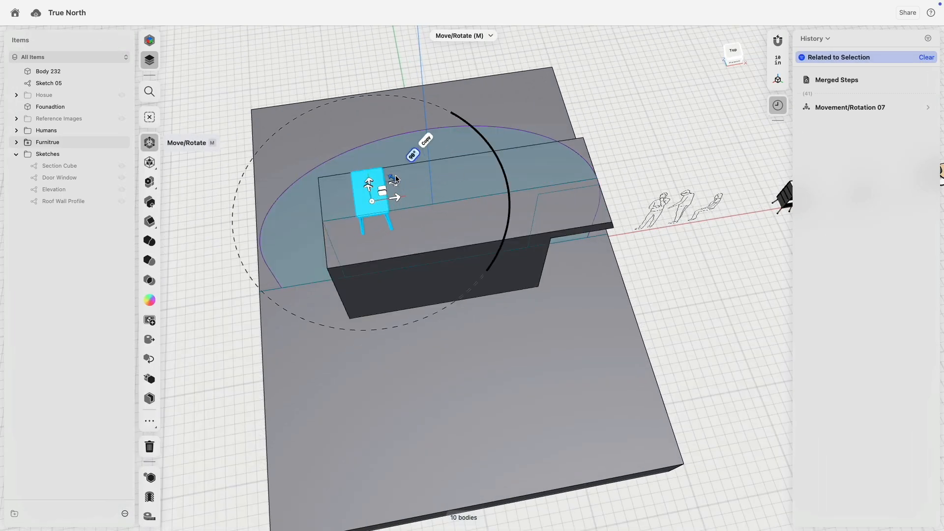
- Position the rotated table in front view so its legs stand on the upper floor
click(733, 62)
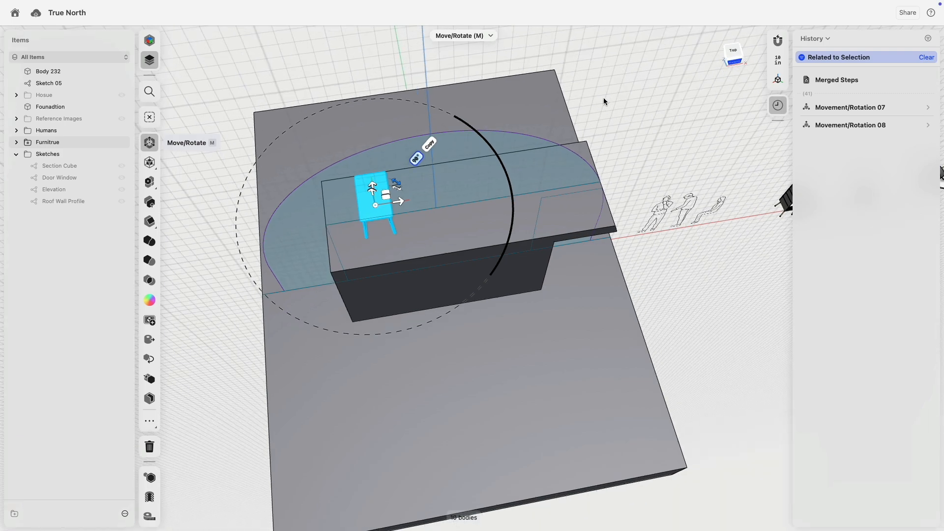
drag(468, 325, 447, 357)
scroll(447, 305, down, 5)
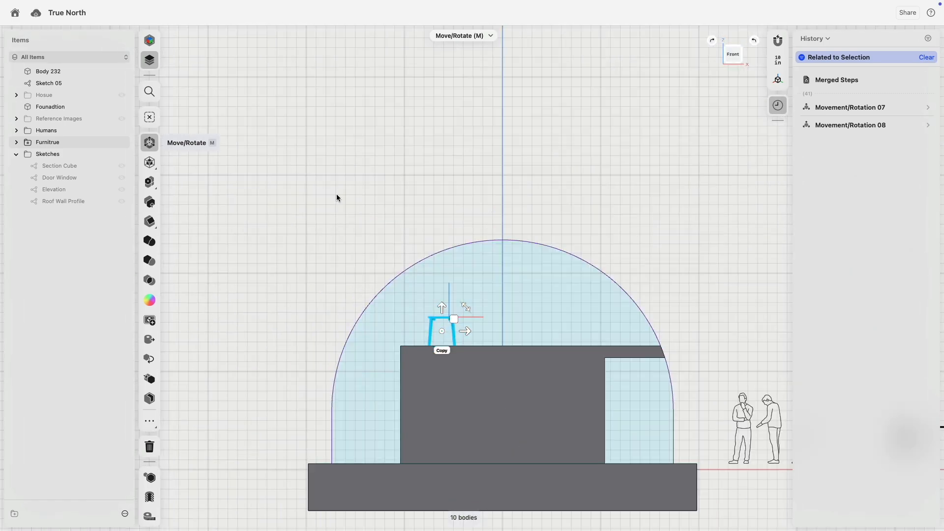
right_drag(336, 195, 459, 327)
click(744, 172)
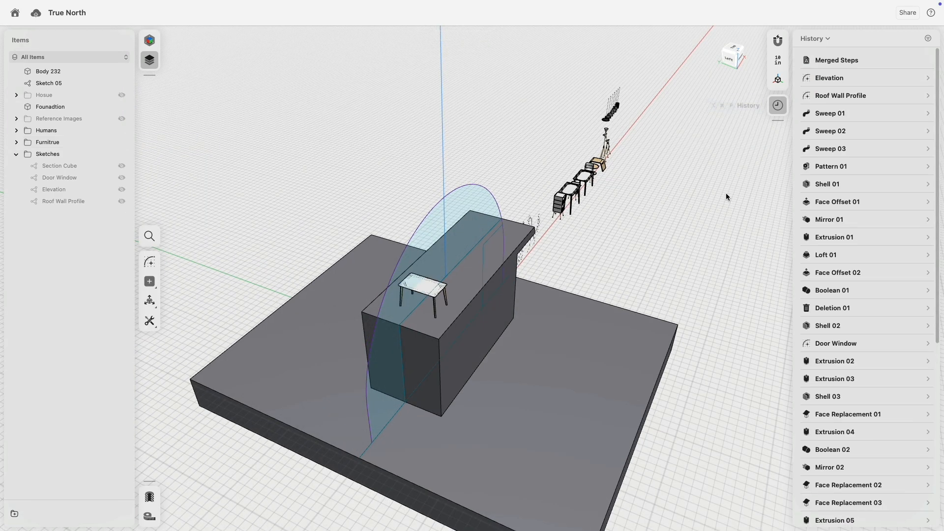
- Change the interior block's symmetric extrusion, Extrusion 07, to 55 in
scroll(837, 344, down, 10)
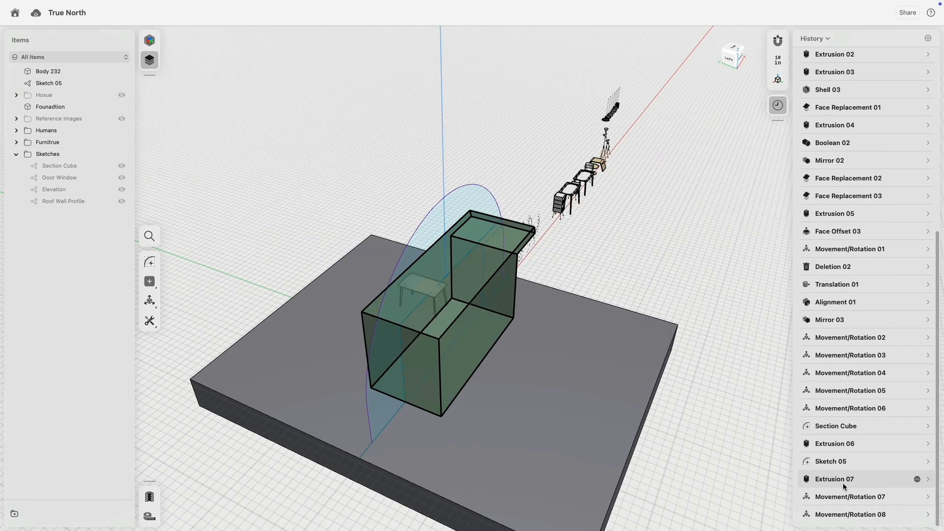
click(842, 481)
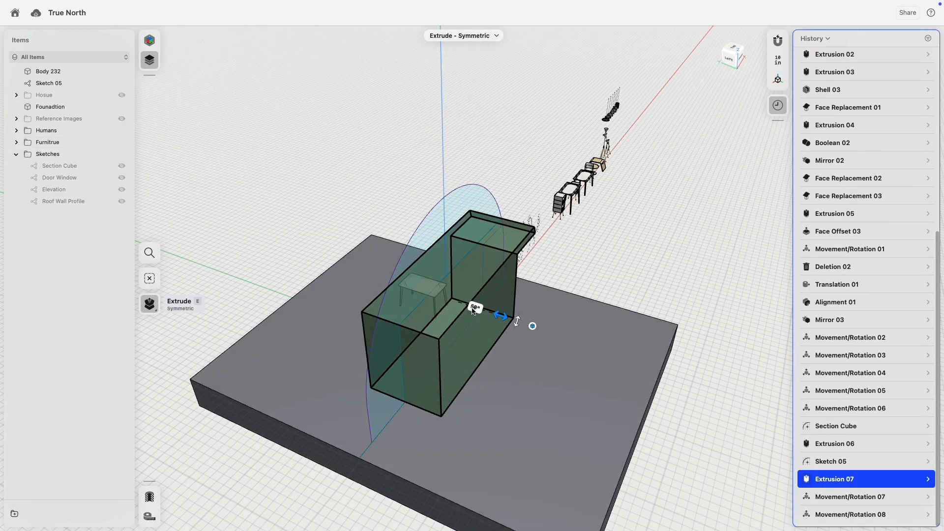
click(475, 308)
text(55)
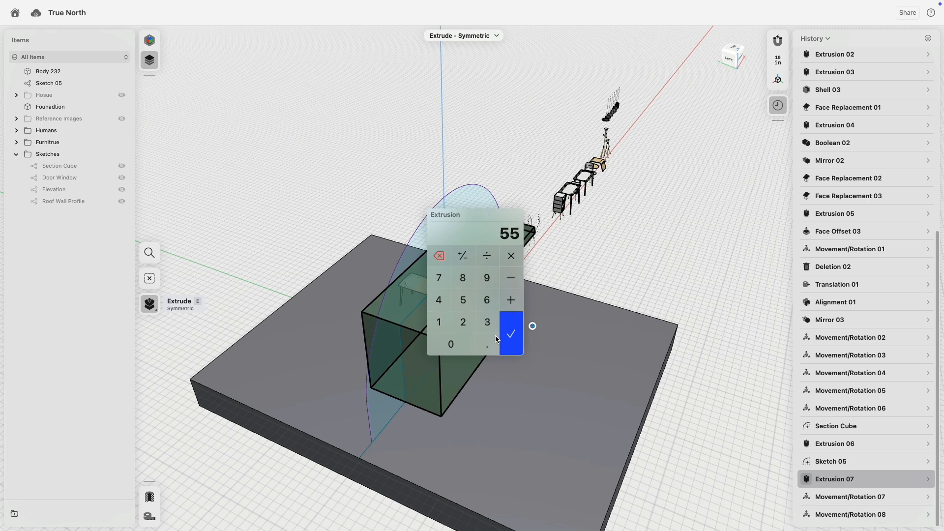
key(Return)
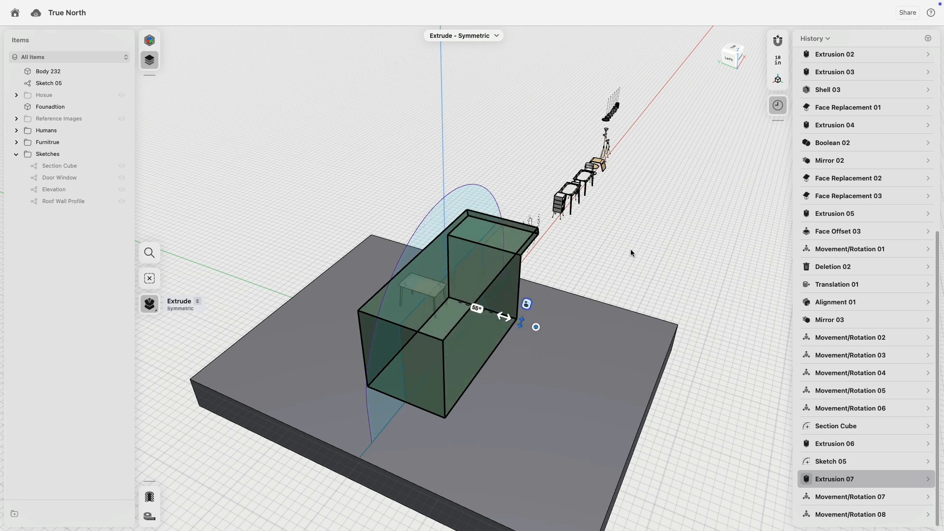
right_drag(611, 258, 592, 240)
click(647, 248)
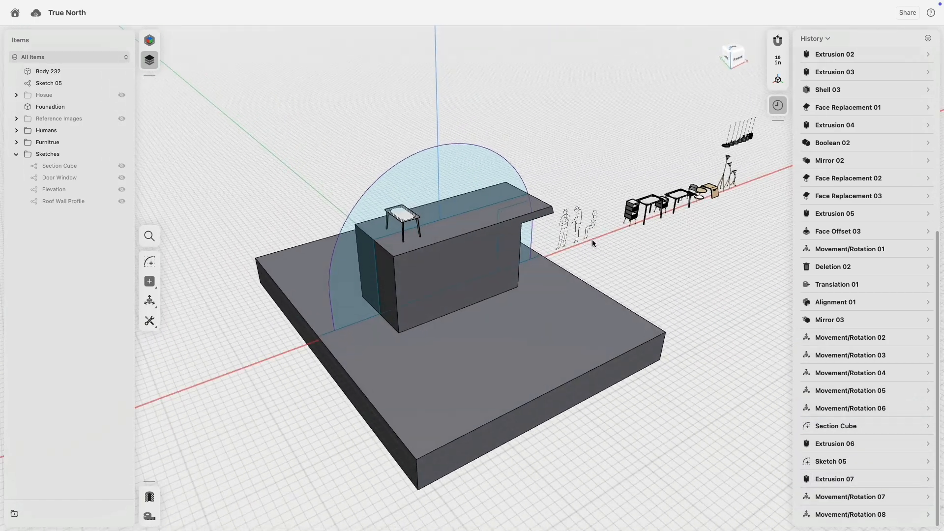
- Isolate the interior block and shell it with 12 in walls, leaving its front and bottom faces open
click(445, 256)
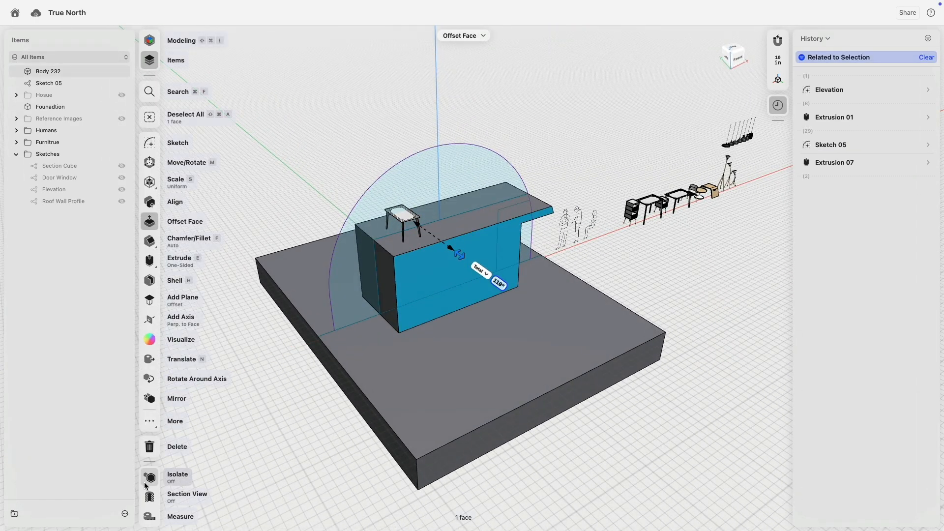
click(149, 477)
right_drag(482, 365, 447, 299)
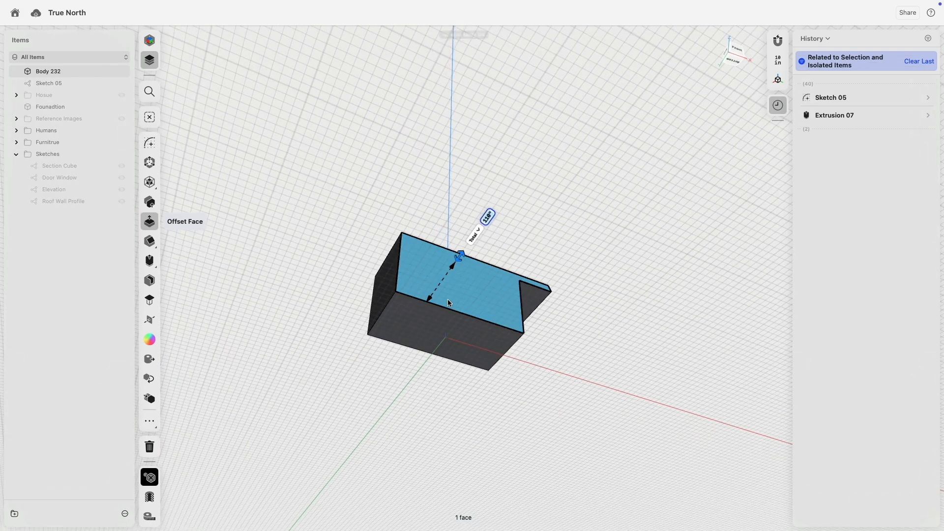
click(414, 324)
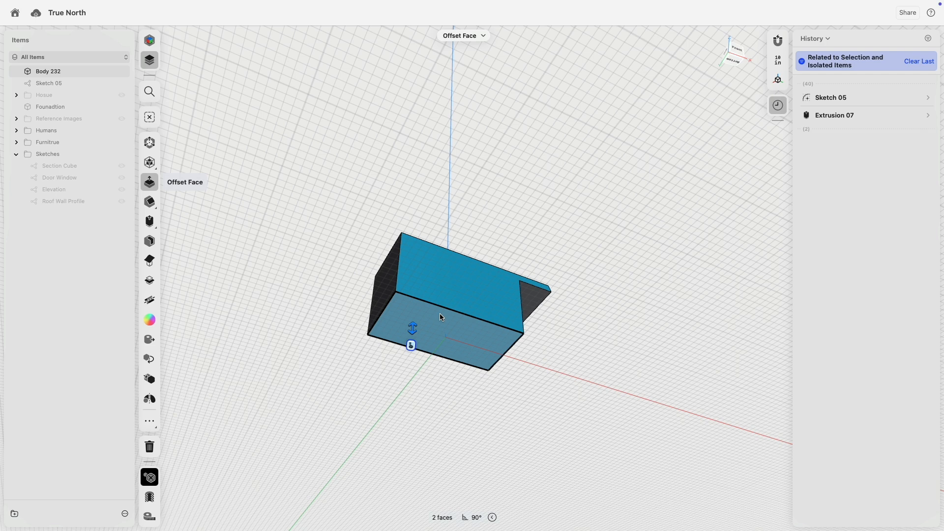
key(h)
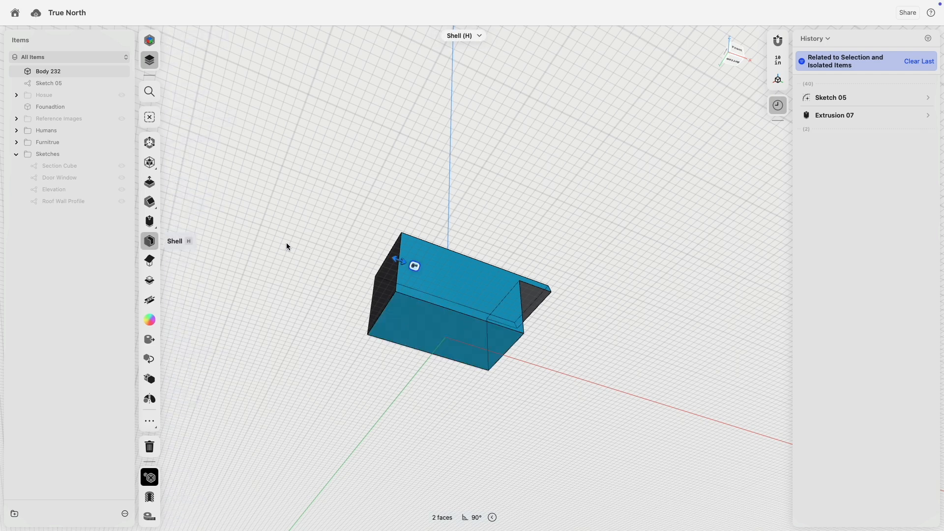
key(Return)
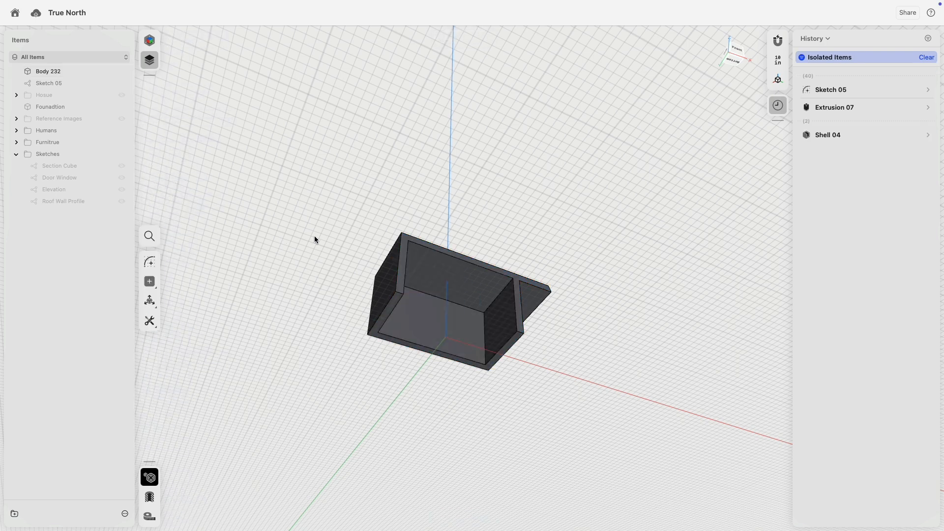
right_drag(315, 235, 296, 259)
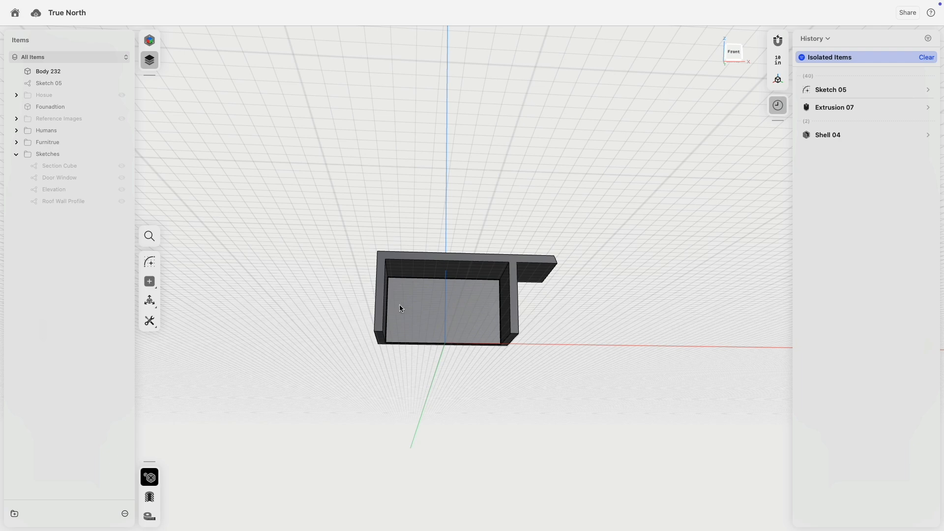
right_drag(390, 305, 332, 329)
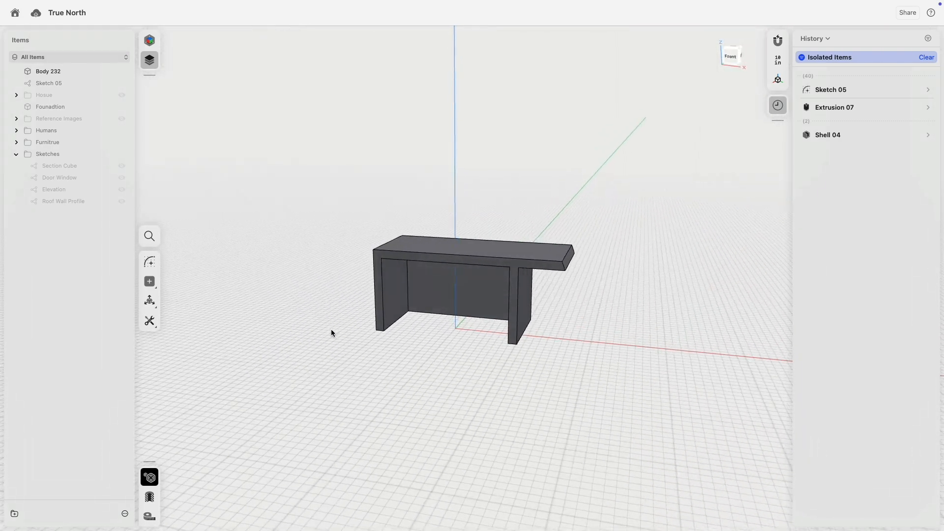
- Offset the shelled body's two inner side walls and inner back wall by -6 in
scroll(355, 326, up, 5)
click(409, 289)
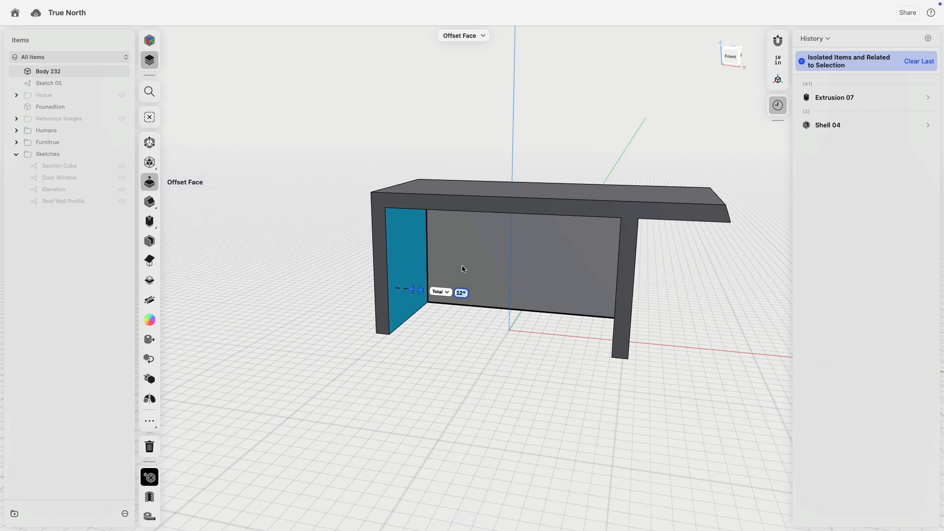
click(463, 267)
right_drag(463, 268, 503, 267)
click(626, 265)
right_drag(627, 265, 606, 276)
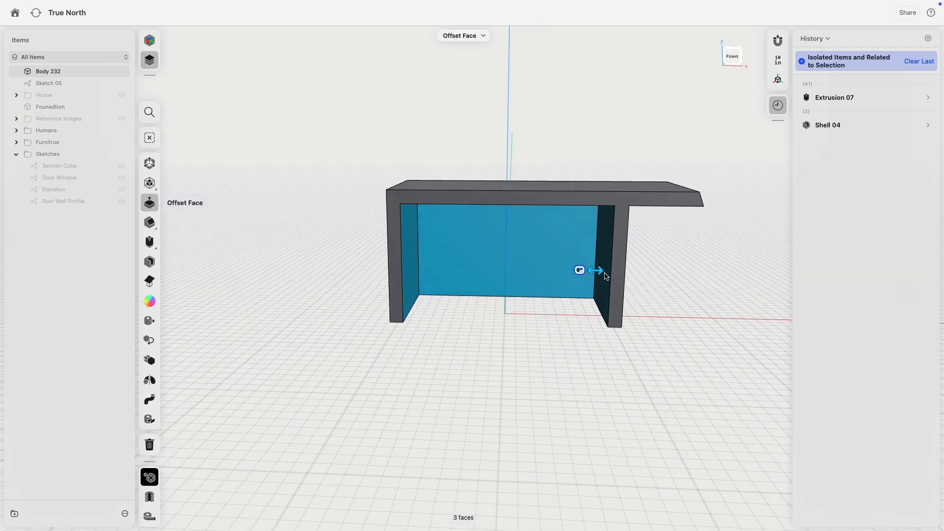
drag(605, 275, 606, 275)
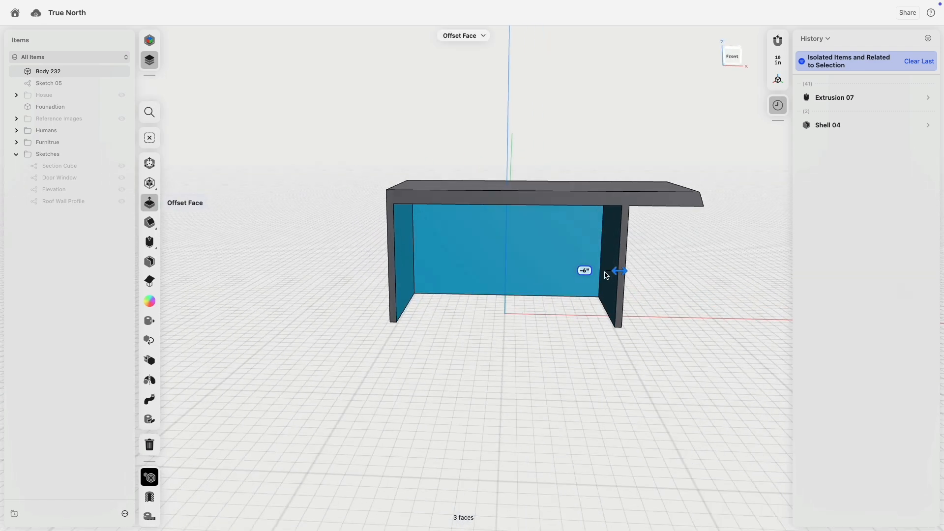
click(515, 377)
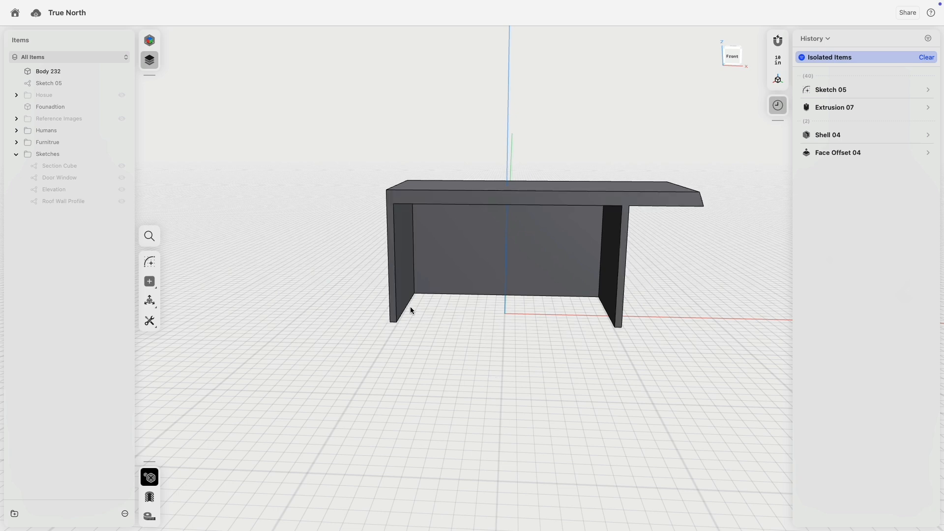
- End the isolation to show the shelled body together with the foundation, arch sketch and furniture
right_drag(413, 352, 432, 351)
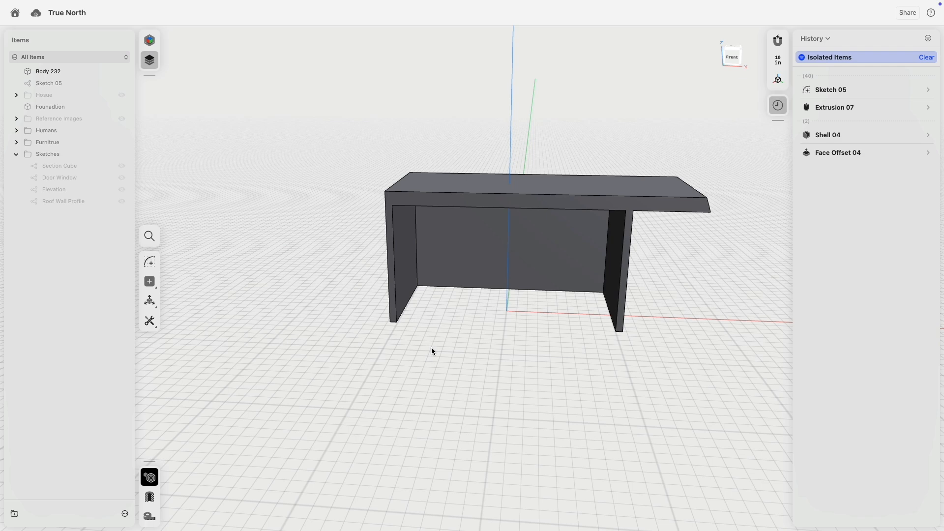
mouse_move(432, 351)
right_down()
mouse_move(406, 341)
mouse_move(531, 339)
mouse_move(442, 344)
right_up()
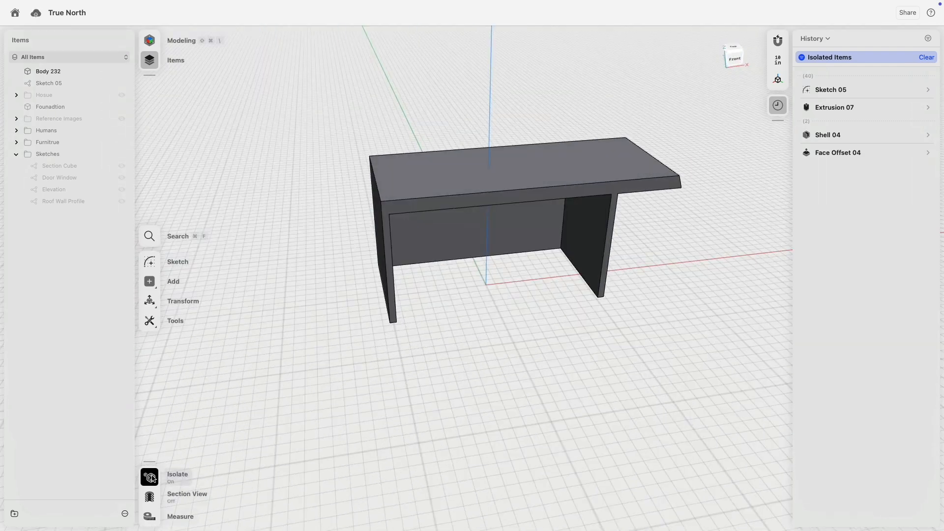
click(150, 477)
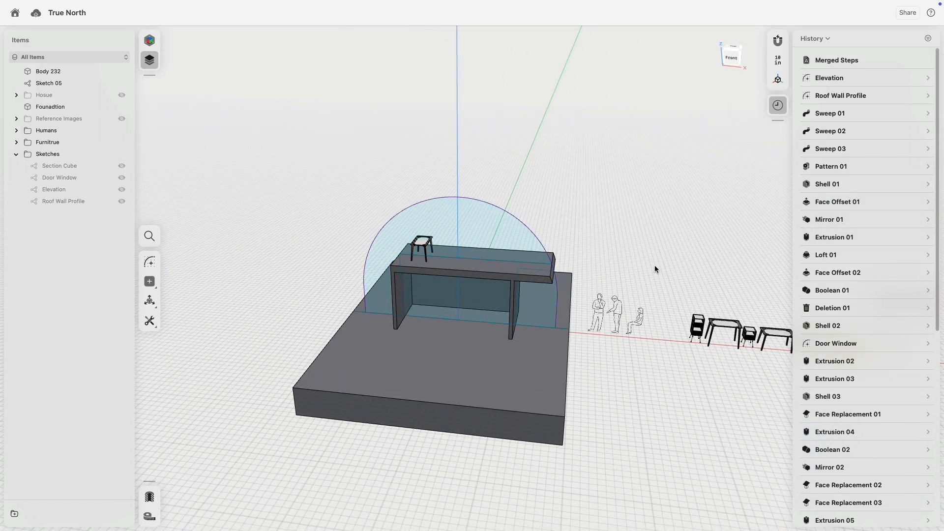
- Move the rotated table down to the ground level inside the shelled room and 20 in toward its left wall
click(733, 57)
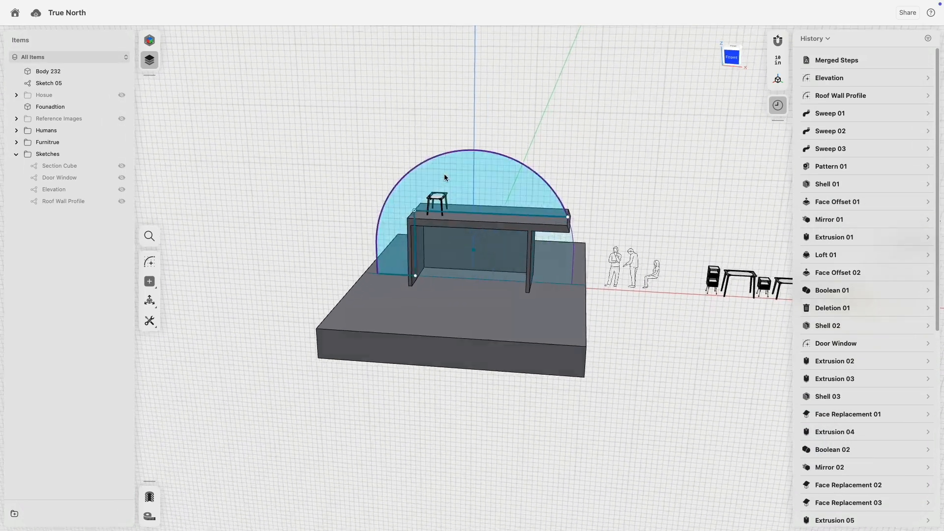
scroll(436, 183, up, 5)
drag(311, 148, 489, 286)
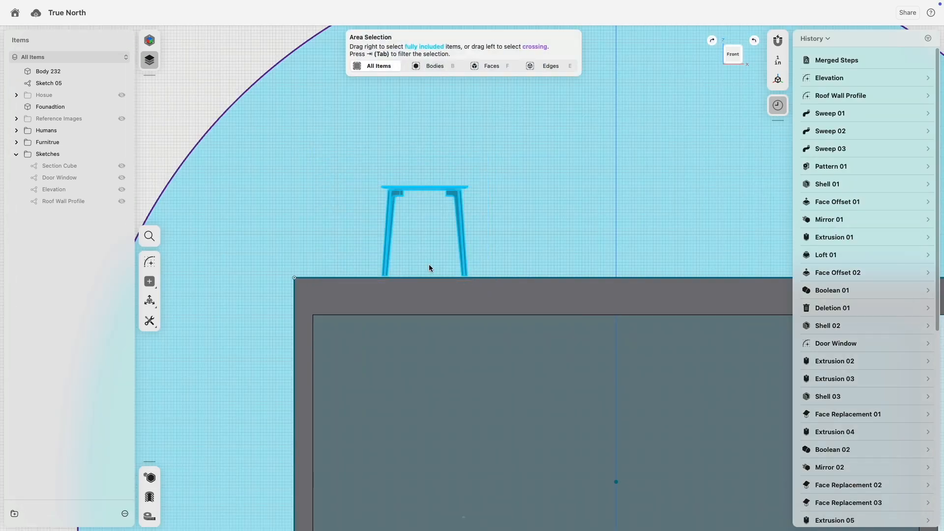
scroll(416, 253, down, 5)
key(m)
drag(419, 225, 419, 389)
right_drag(418, 362, 432, 259)
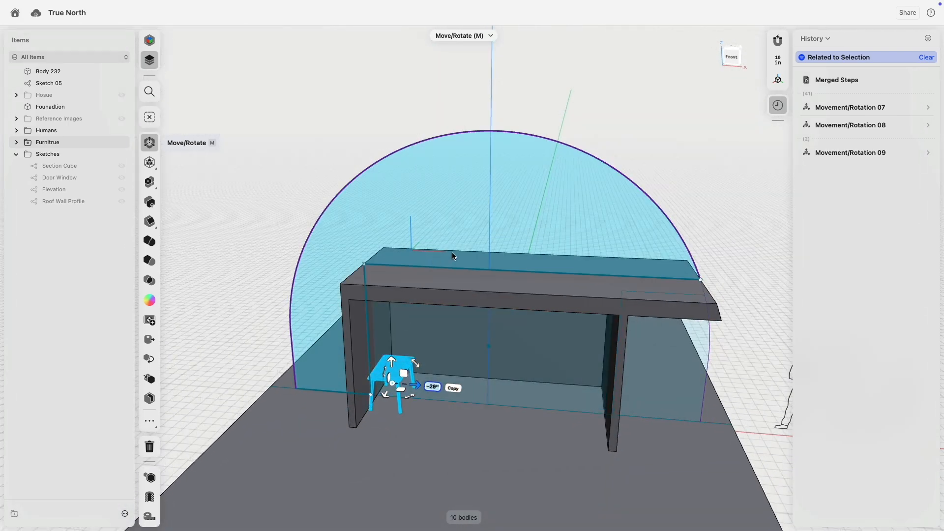
click(704, 149)
scroll(846, 354, down, 7)
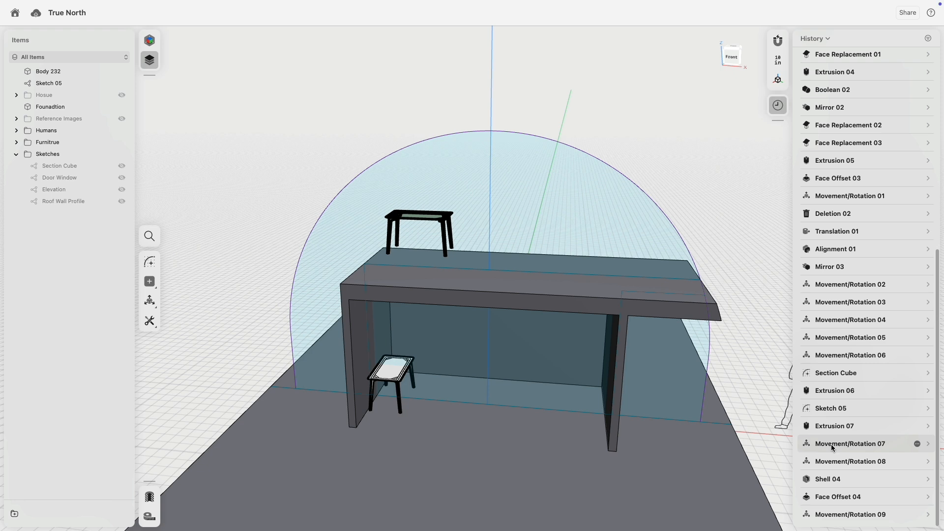
- Delete the table's Movement/Rotation 09, 08 and 07 operations from the modelling history
click(853, 516)
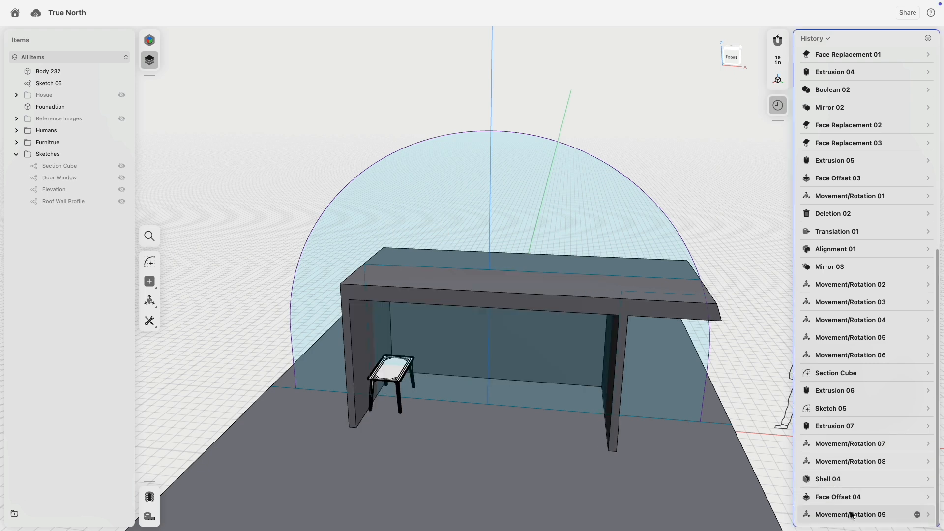
right_click(829, 517)
click(844, 506)
click(832, 481)
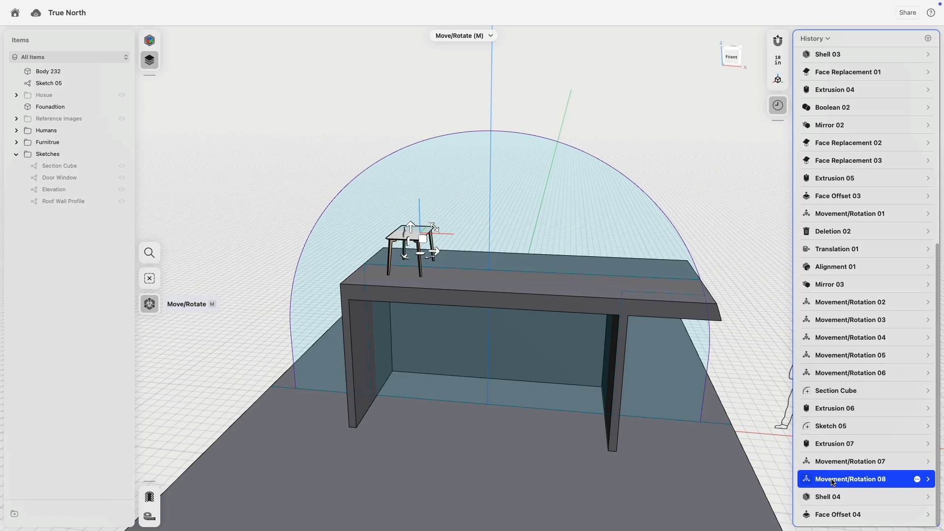
right_click(831, 482)
click(849, 502)
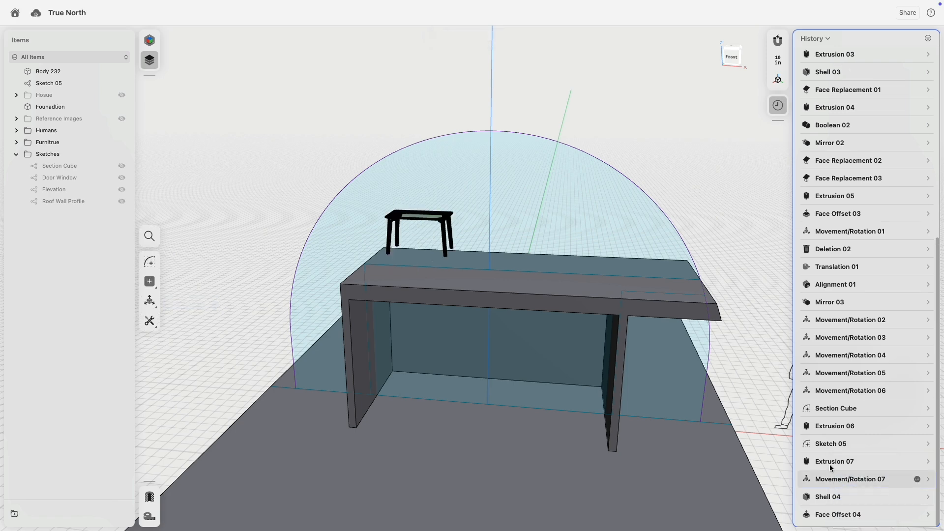
right_click(831, 482)
click(847, 504)
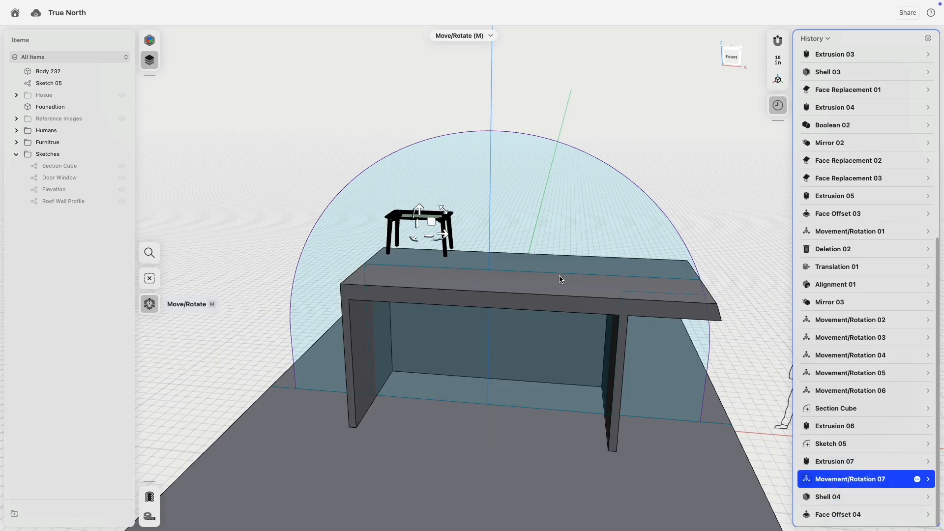
- Make the Hosue folder visible around the shelled interior body
scroll(570, 306, down, 3)
middle_drag(612, 263, 522, 193)
right_drag(549, 179, 555, 186)
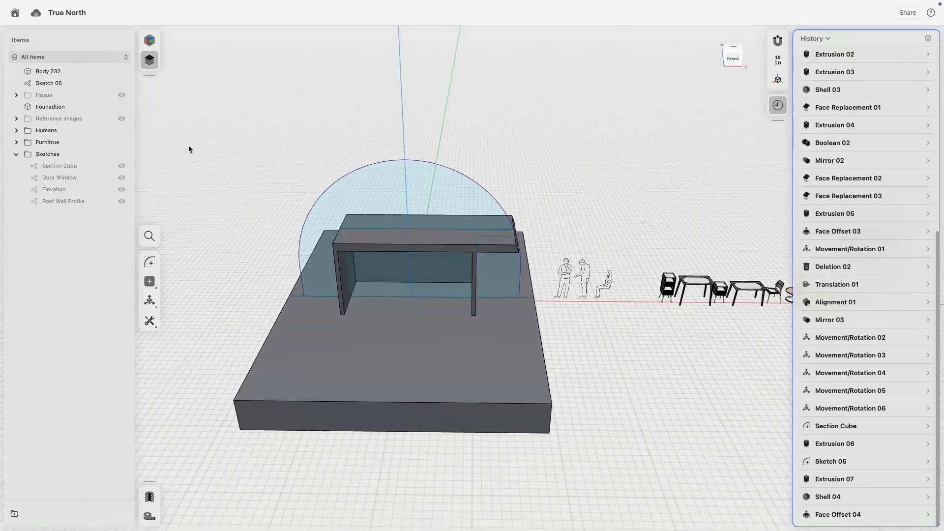
click(121, 97)
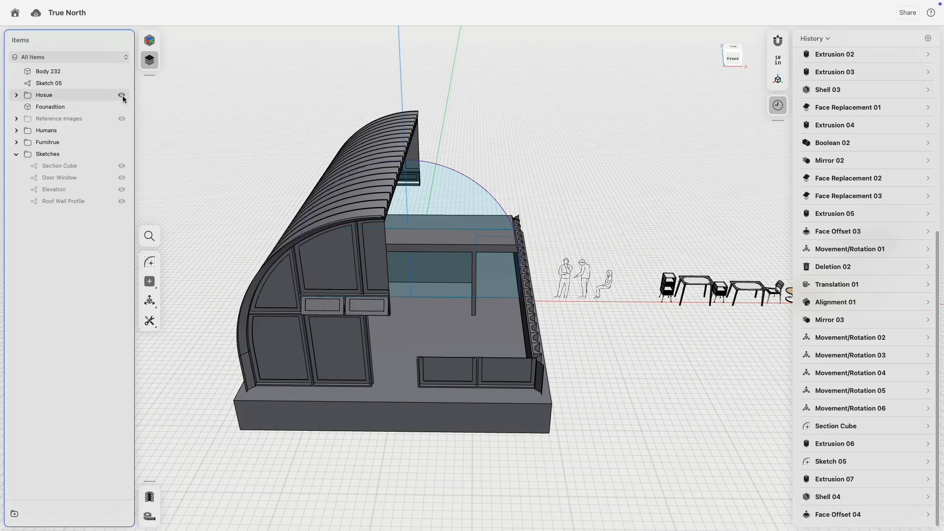
mouse_move(480, 135)
right_down()
mouse_move(437, 132)
mouse_move(488, 116)
mouse_move(466, 136)
right_up()
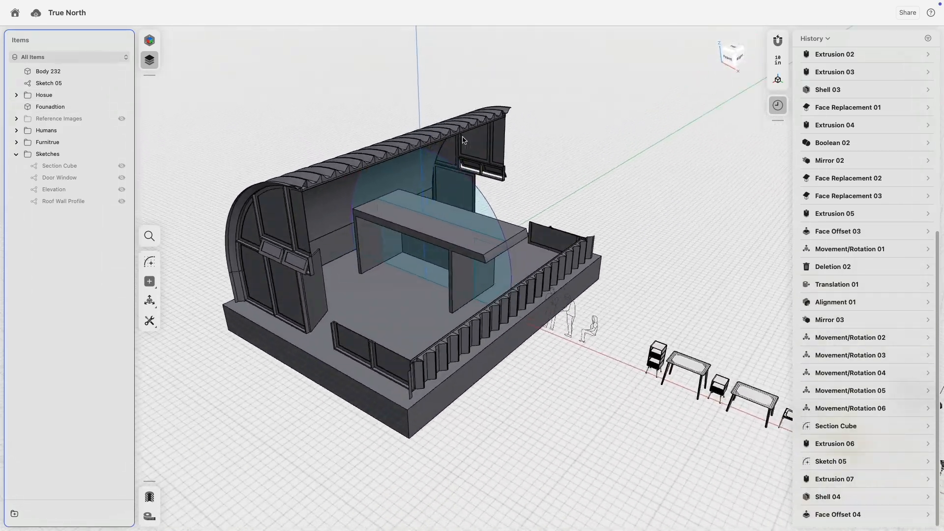
- Resize the Section Cube sketch to a width of 212.389 in by moving its 230 in edge, and hide the sketch again
click(121, 166)
right_drag(522, 154, 562, 145)
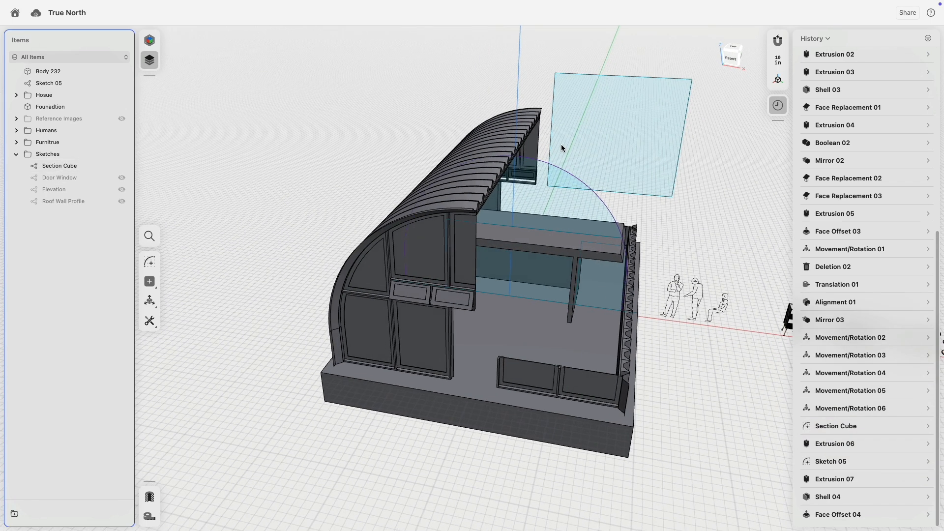
click(679, 154)
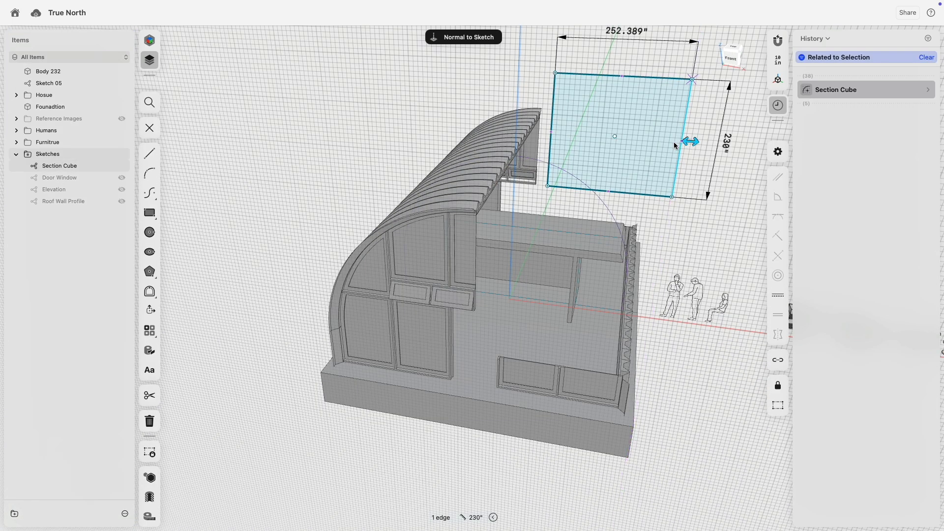
drag(676, 145, 621, 147)
right_drag(621, 148, 580, 219)
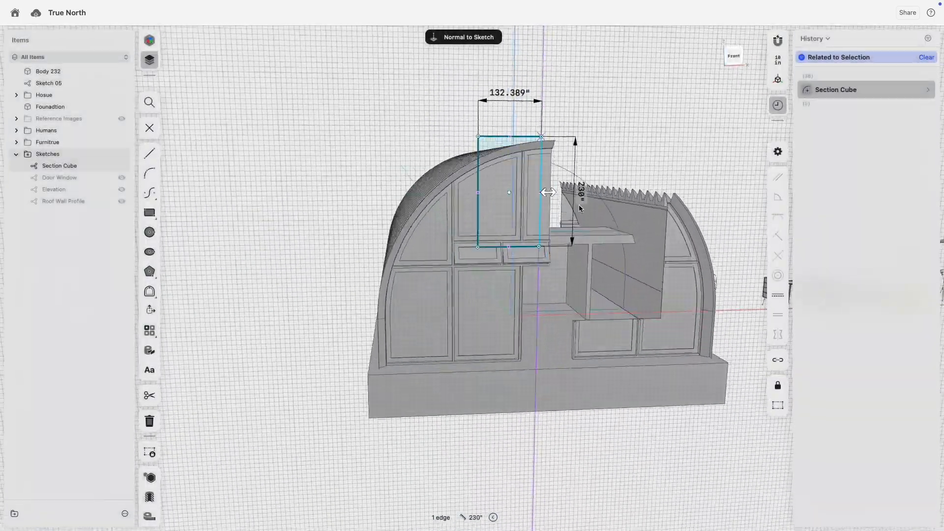
mouse_move(579, 205)
right_down()
mouse_move(582, 226)
mouse_move(603, 230)
mouse_move(573, 206)
mouse_move(547, 216)
mouse_move(663, 191)
right_up()
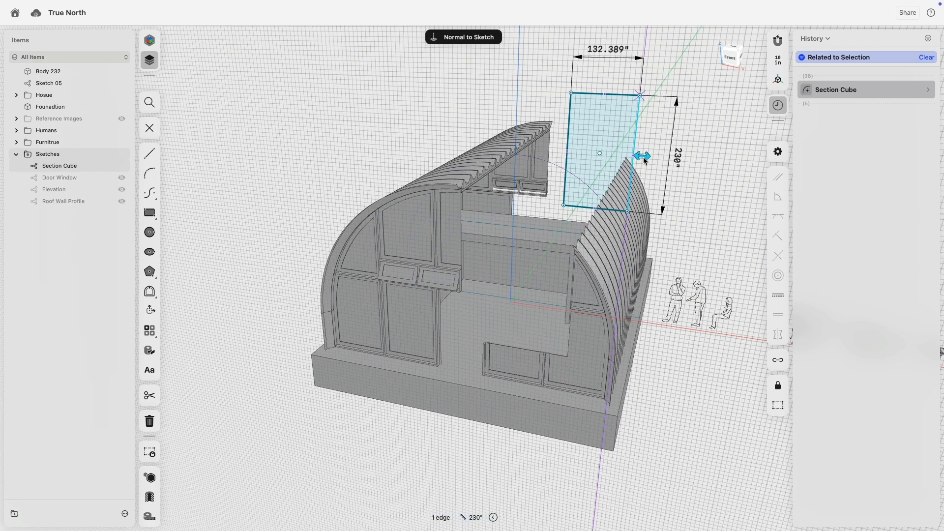
drag(655, 160, 689, 163)
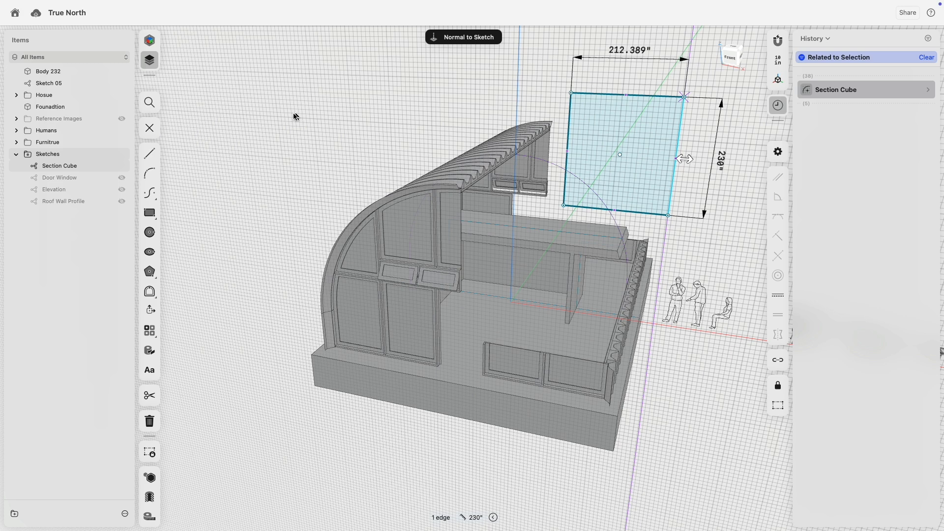
click(122, 166)
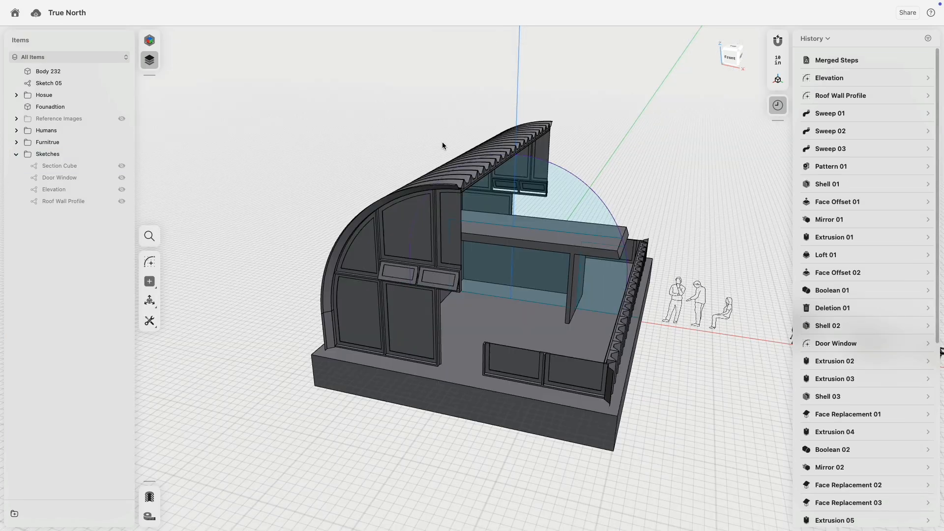
- Sketch a vertical line on the interior body's back face, from the overhang's inner corner up to the top edge
right_drag(643, 162, 523, 267)
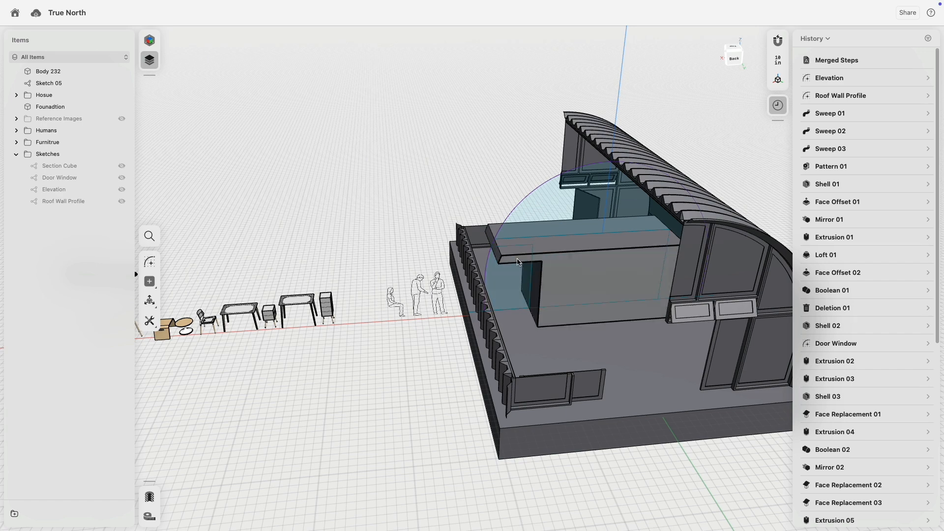
click(518, 262)
scroll(517, 262, up, 5)
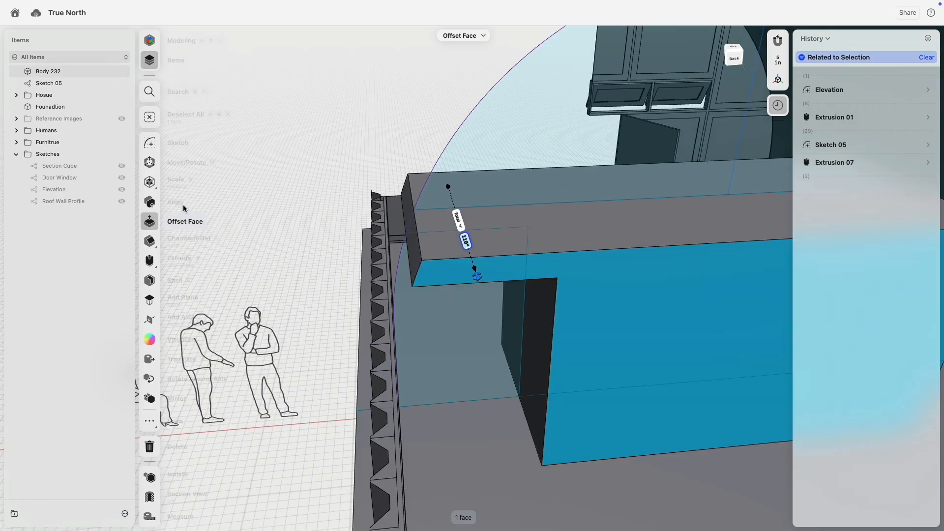
click(155, 143)
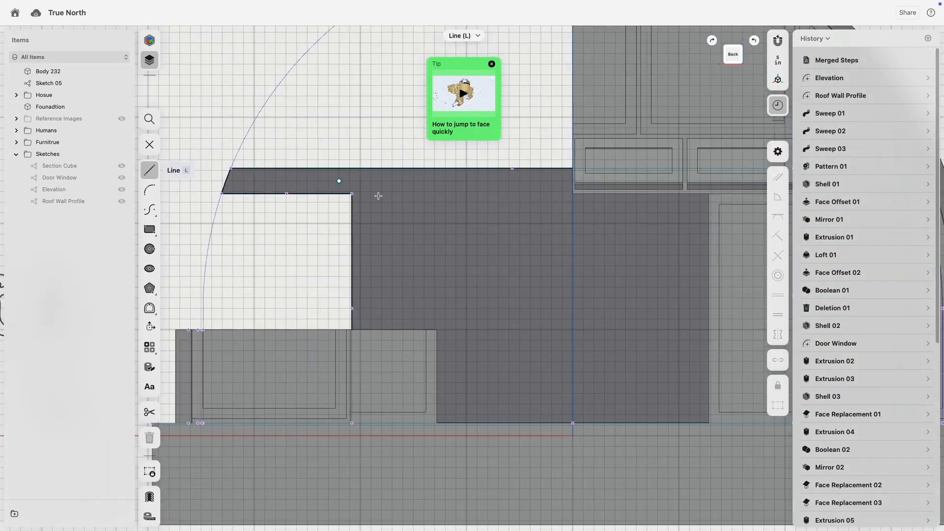
scroll(431, 233, up, 3)
click(438, 232)
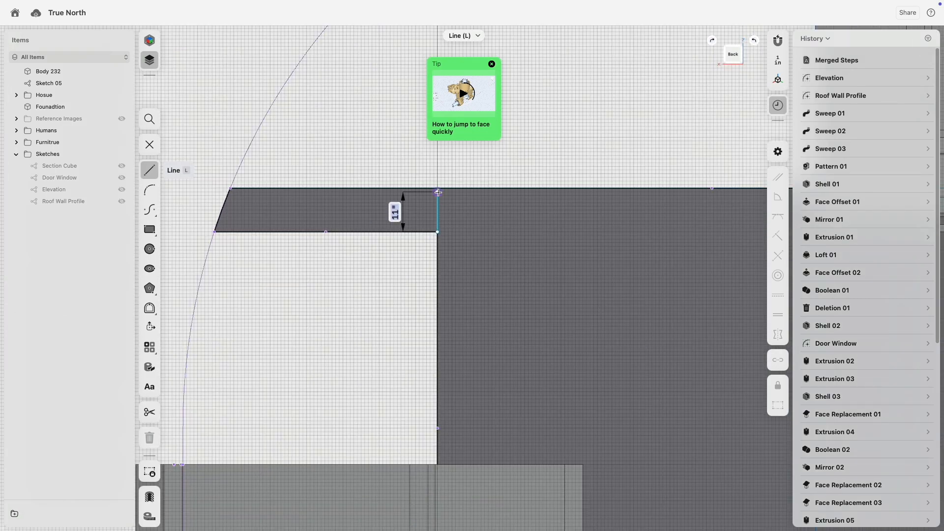
click(437, 188)
scroll(374, 232, down, 5)
right_drag(361, 225, 432, 271)
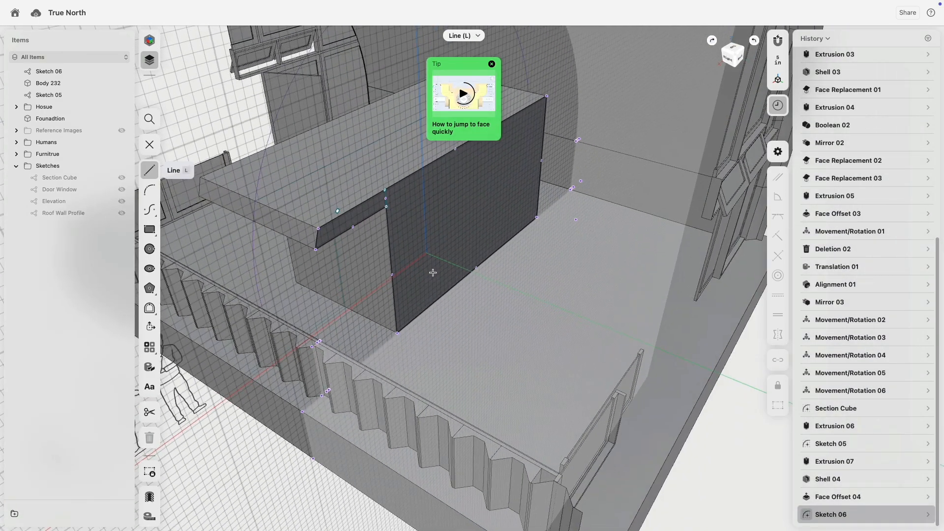
- Extrude the overhang's end profile 50 in out from the back face
key(Escape)
click(369, 214)
drag(370, 215, 427, 245)
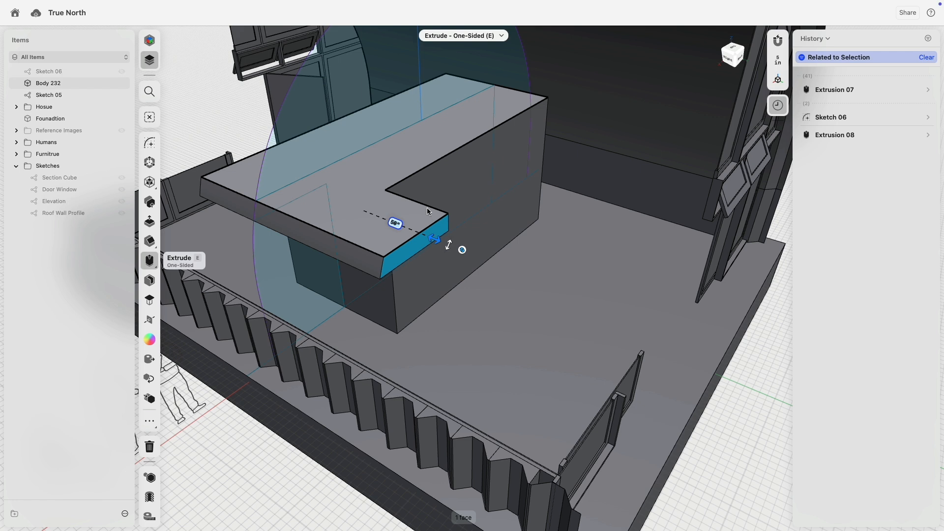
- Check the length of the extended overhang's inner edge and calculate 12*4 in Spotlight
click(427, 208)
key(f)
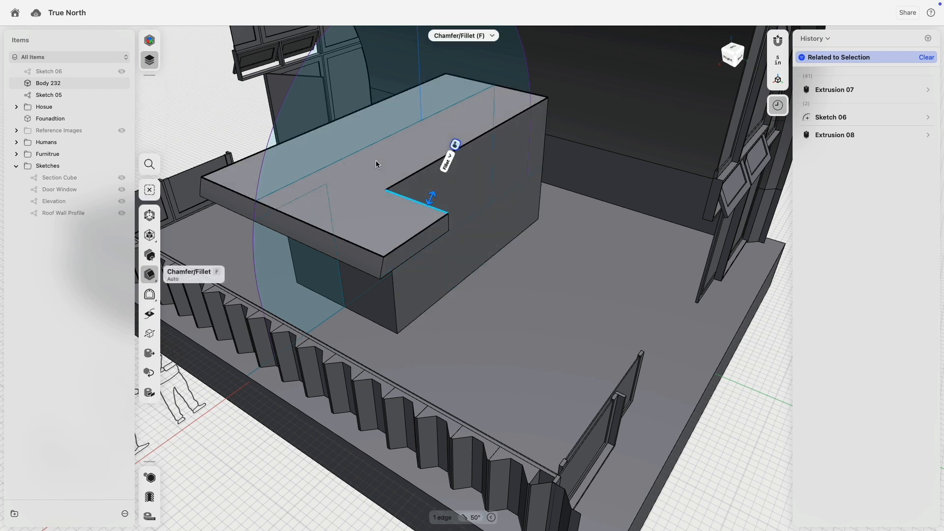
key(super+space)
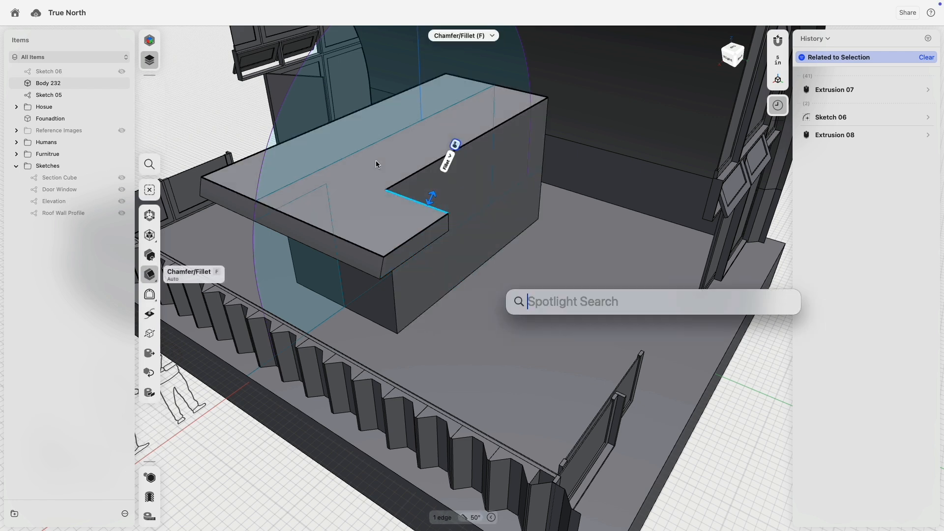
text(12)
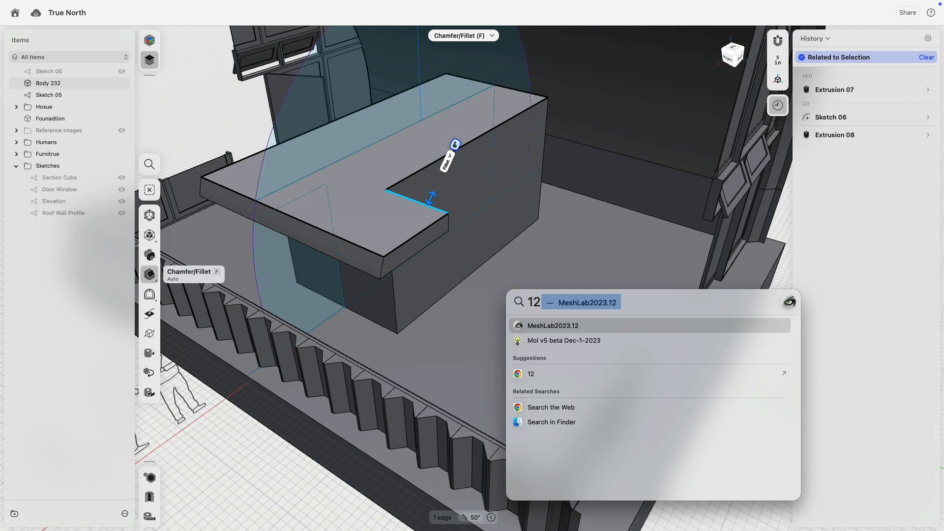
text(*4)
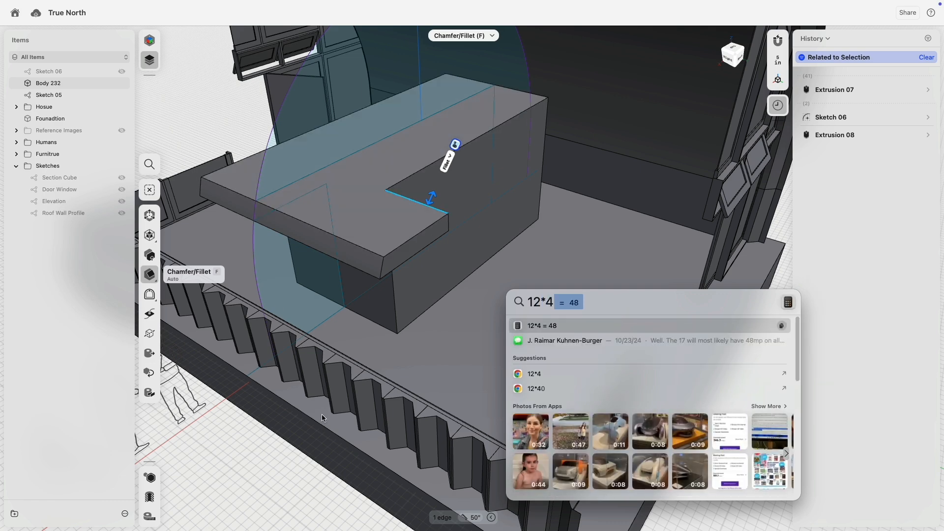
click(278, 502)
- Examine the overhang extension's inner side face and the adjoining back wall face in relation to the building
right_drag(494, 224, 418, 175)
click(353, 139)
right_drag(214, 145, 447, 267)
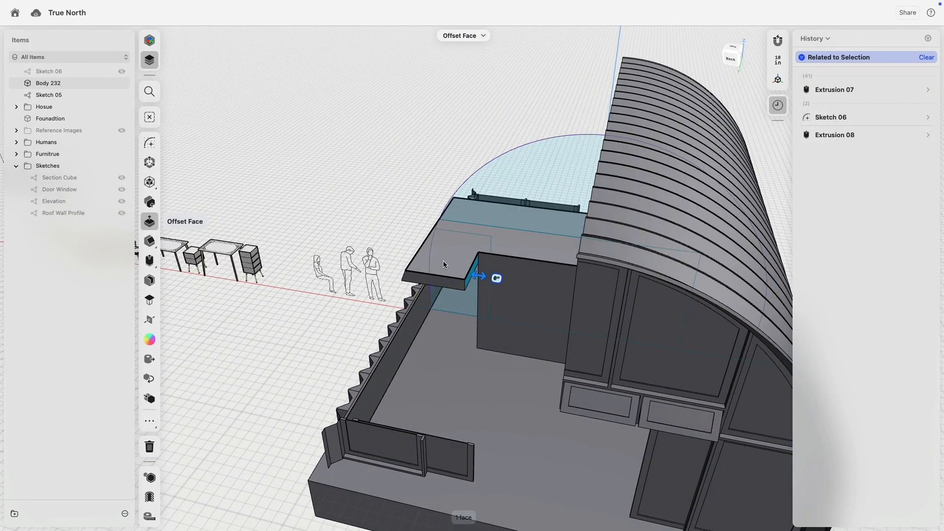
scroll(485, 276, up, 5)
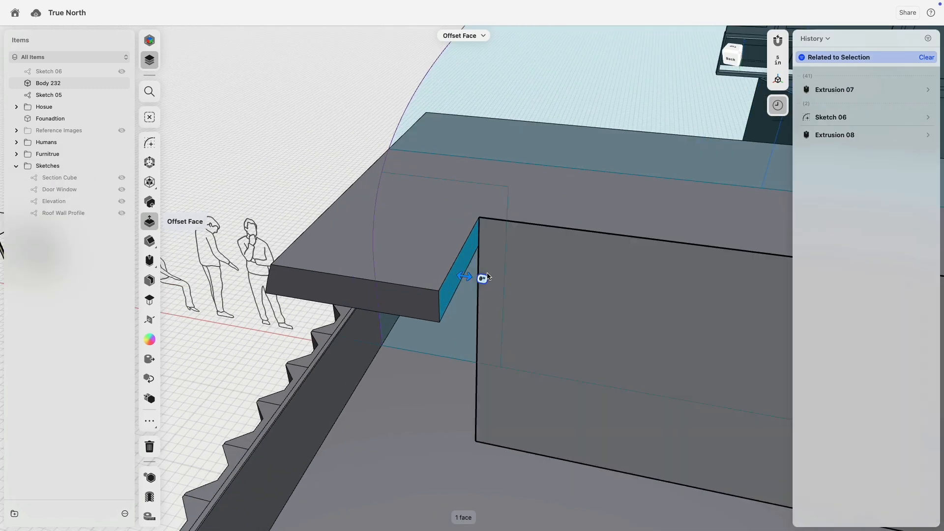
click(497, 234)
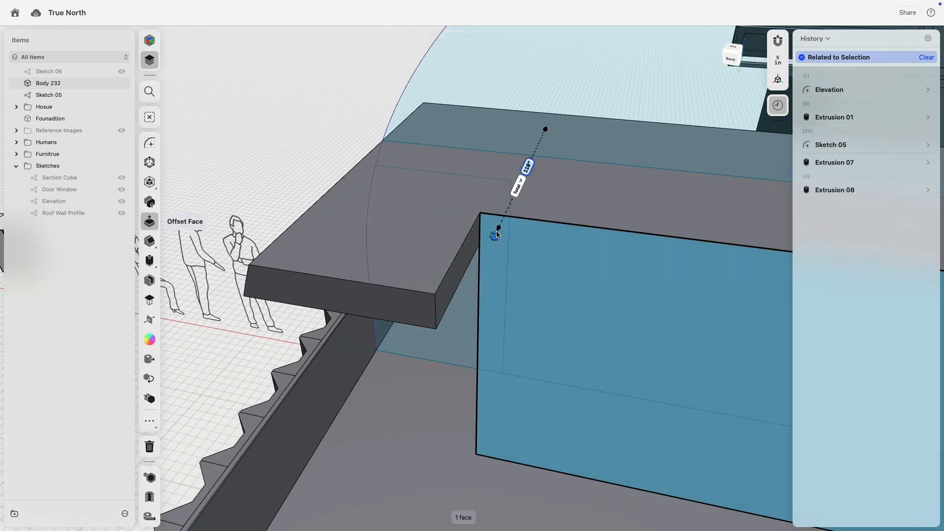
scroll(516, 257, down, 4)
right_drag(515, 257, 545, 237)
middle_drag(529, 234, 473, 192)
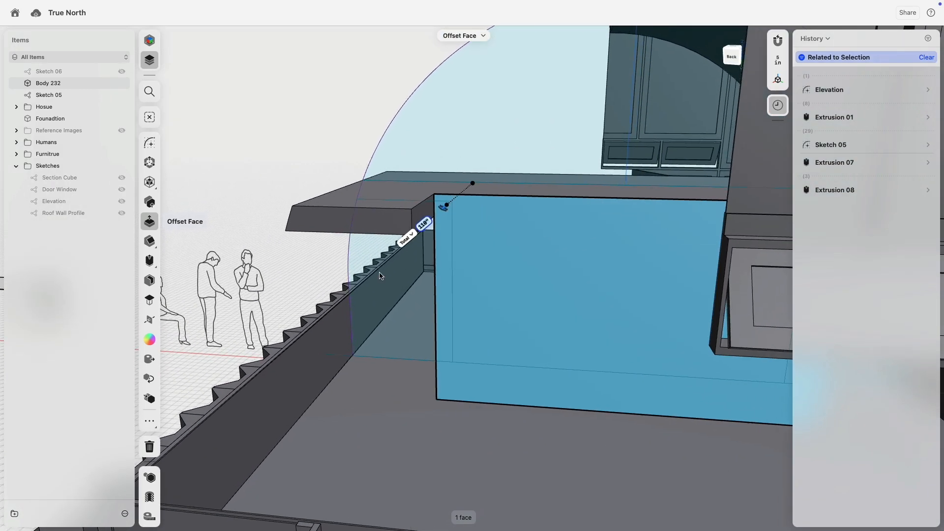
- Isolate the interior body to inspect its back wall and extended overhang, and end the isolation
click(150, 477)
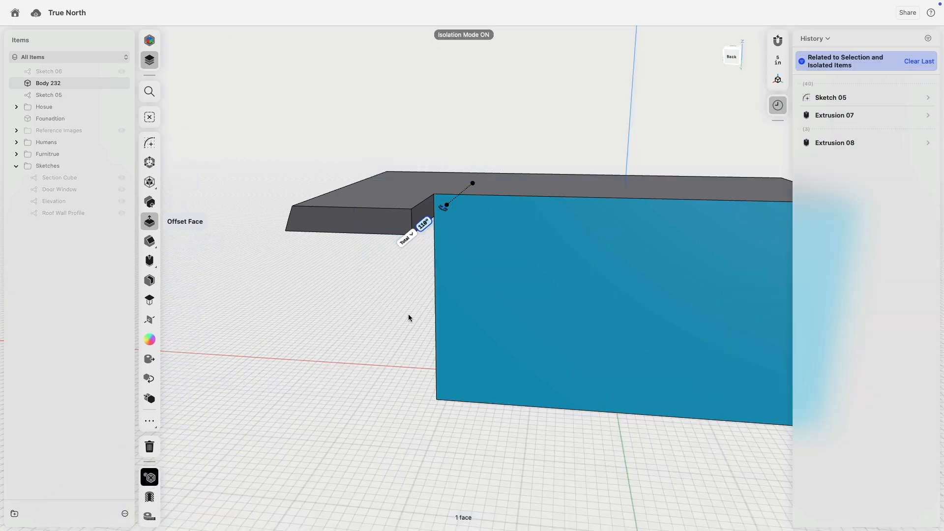
right_drag(409, 319, 337, 275)
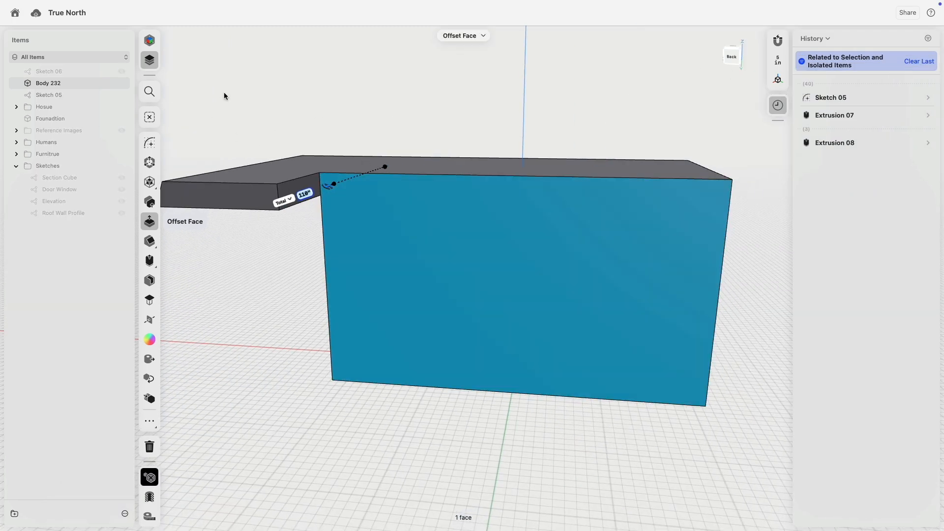
click(225, 94)
scroll(309, 141, down, 5)
middle_drag(308, 140, 327, 159)
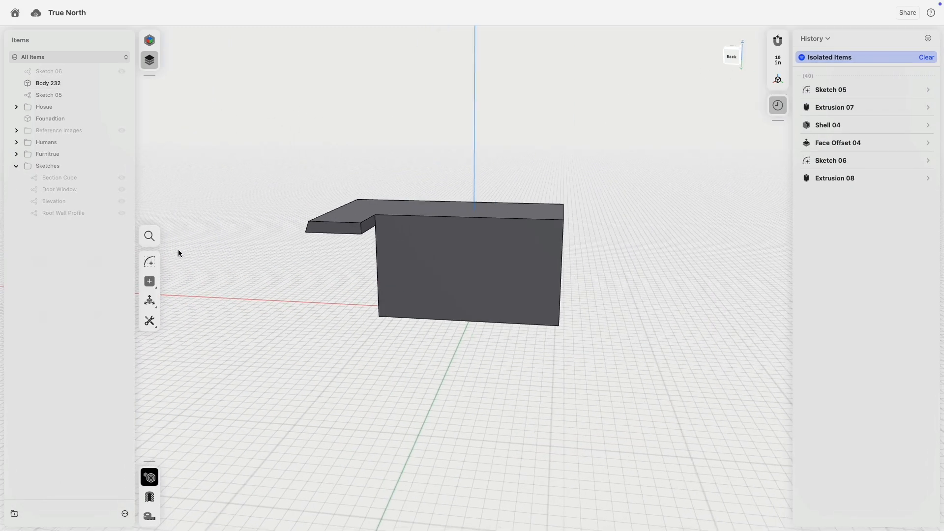
click(149, 478)
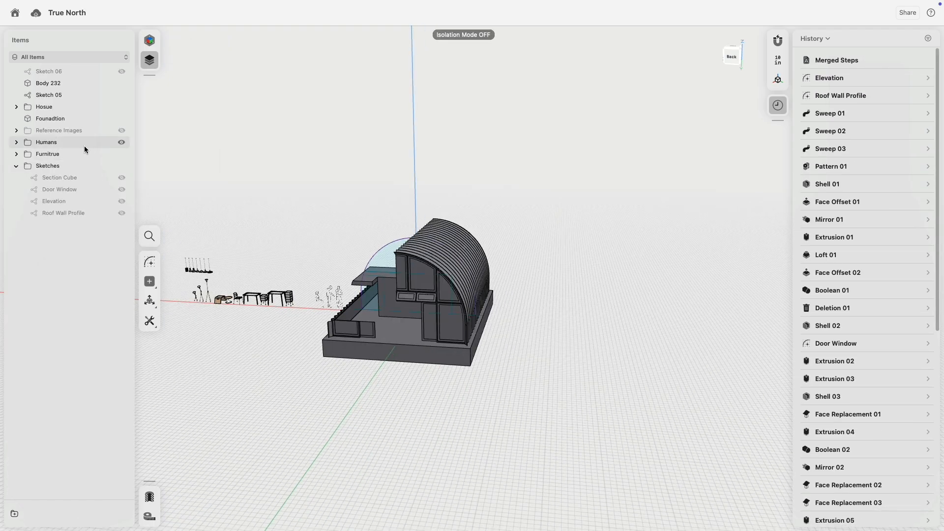
- Show the Reference Images folder and examine the stair guide's tread thickness, riser height, minimum depth and overlap dimensions
click(122, 130)
right_drag(316, 181, 547, 187)
middle_drag(295, 205, 404, 205)
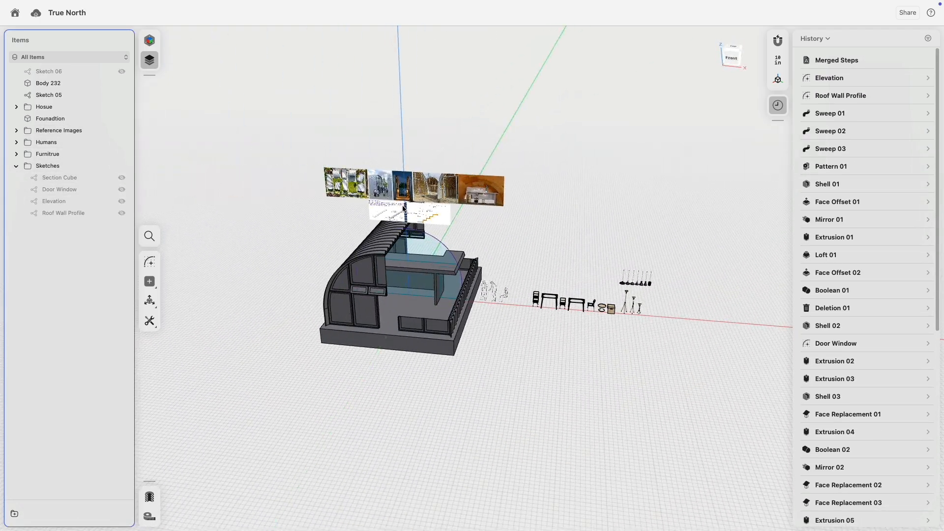
scroll(397, 207, up, 10)
mouse_move(397, 211)
right_down()
mouse_move(400, 185)
mouse_move(400, 211)
right_up()
scroll(393, 206, up, 10)
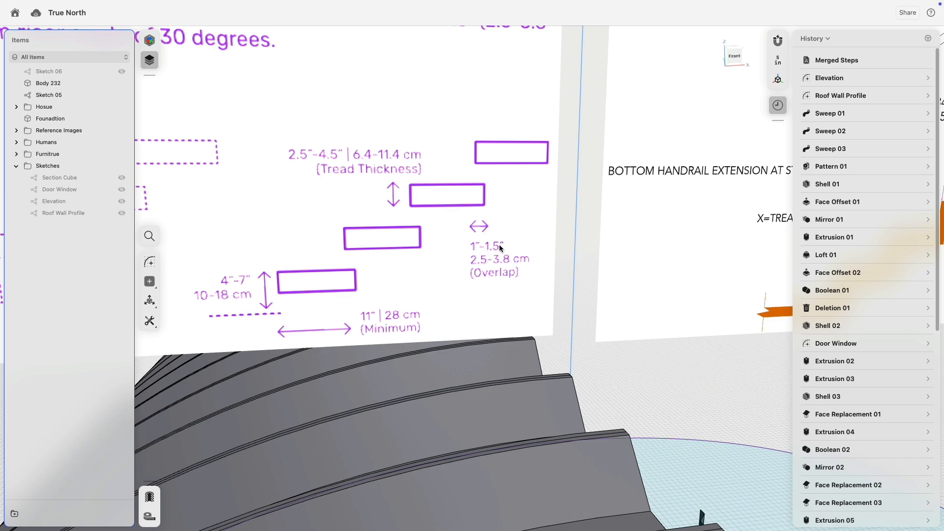
scroll(353, 258, down, 10)
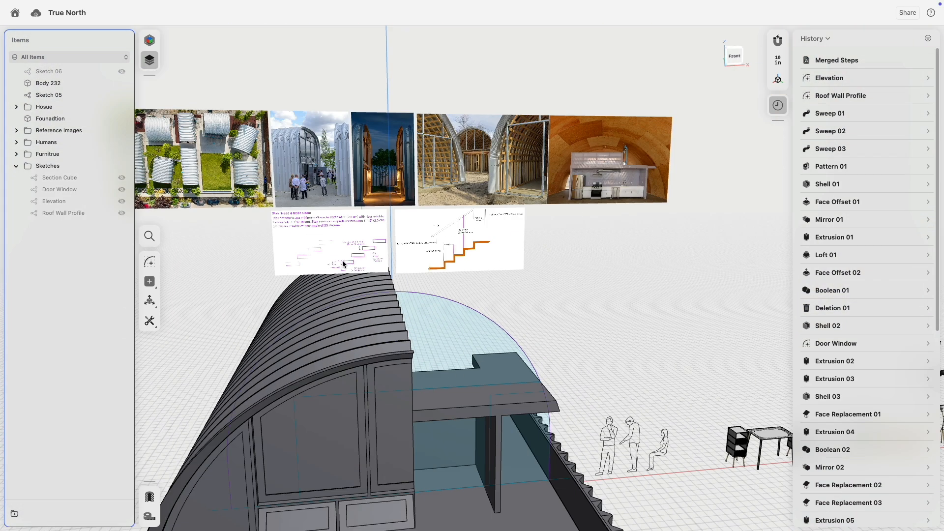
- Isolate the interior body together with the stair guide image and face the back wall squarely
right_drag(343, 265, 337, 259)
click(332, 240)
right_drag(463, 301, 352, 302)
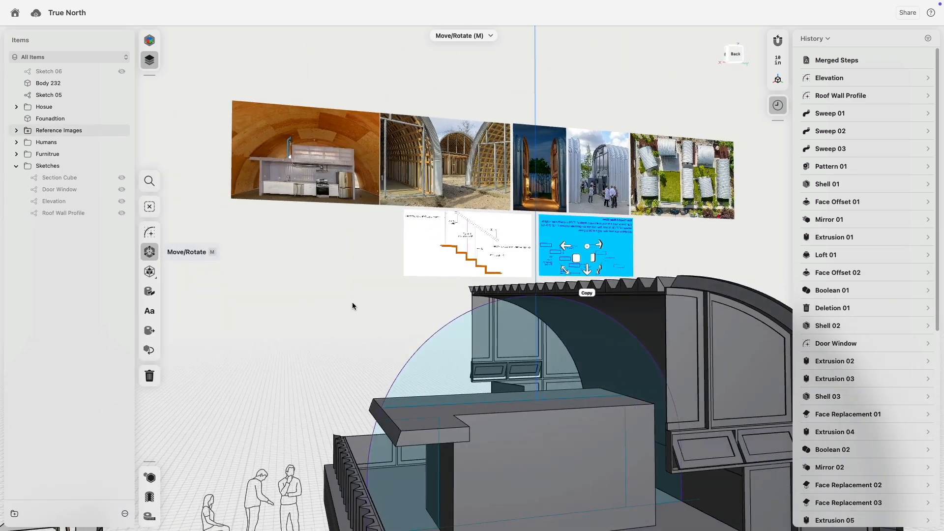
click(559, 462)
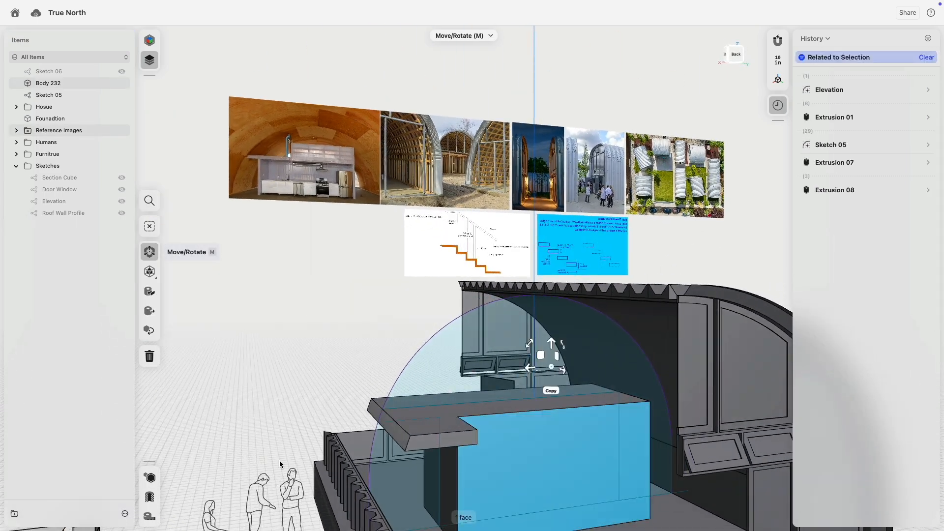
click(151, 478)
click(415, 319)
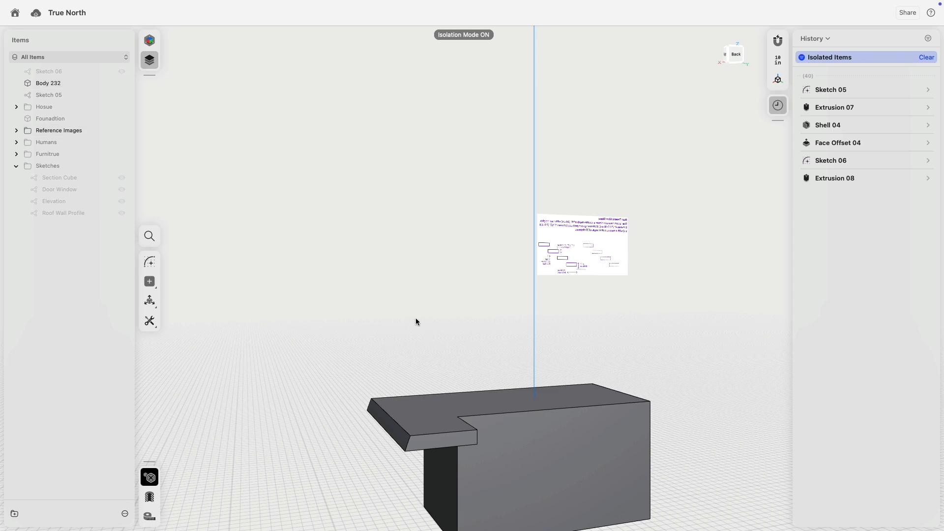
click(736, 54)
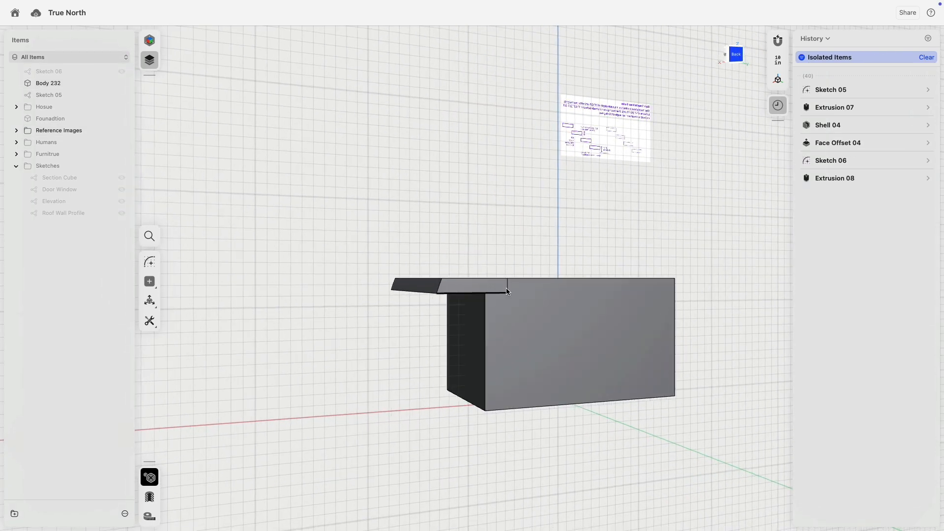
- Sketch an 11 by 2 in tread profile on the back wall face, starting at the upper corner where the overhang meets it
click(391, 306)
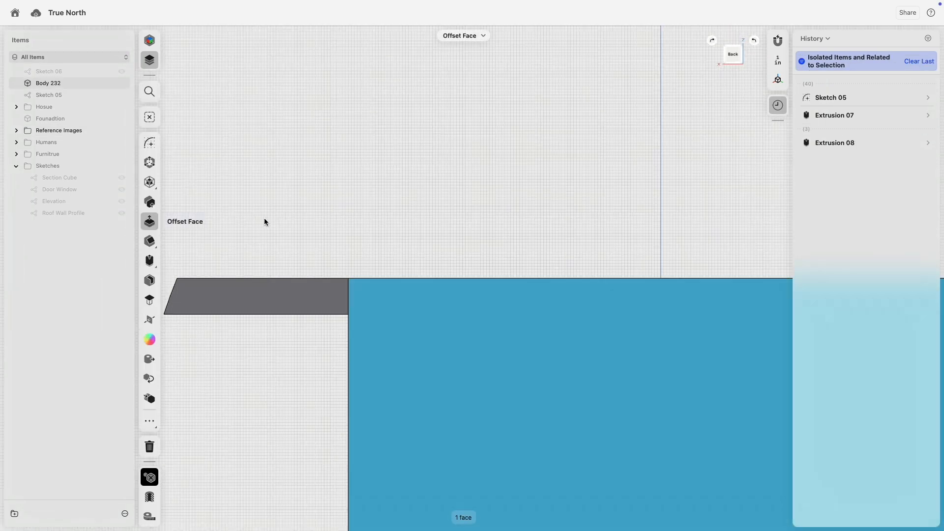
click(150, 143)
scroll(412, 275, up, 3)
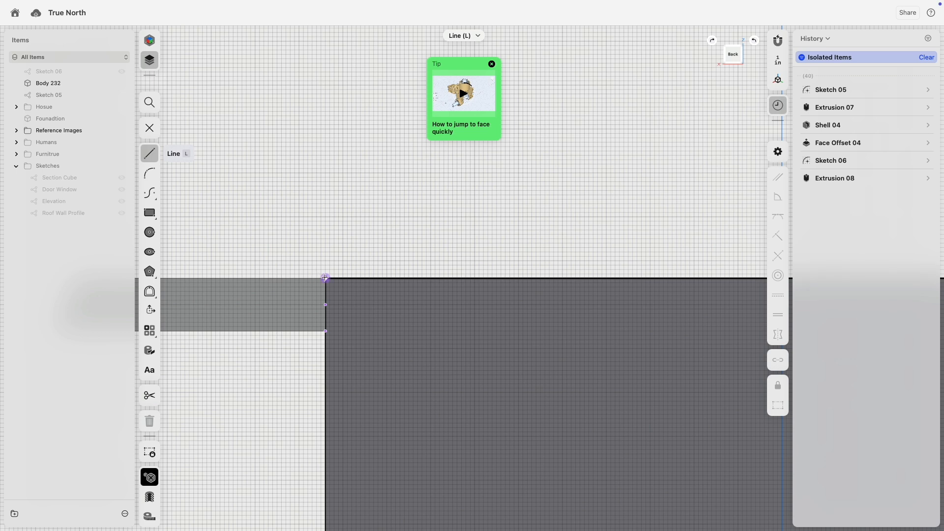
click(325, 278)
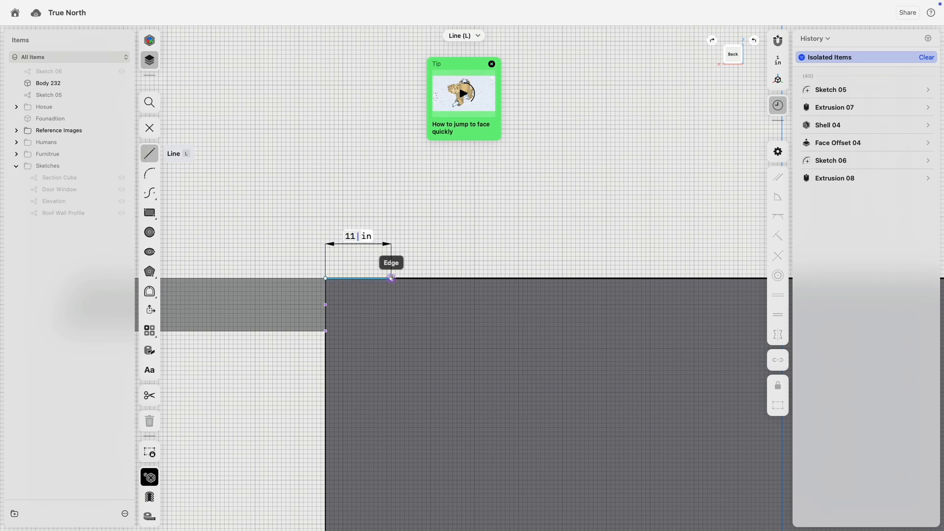
text(11)
key(Return)
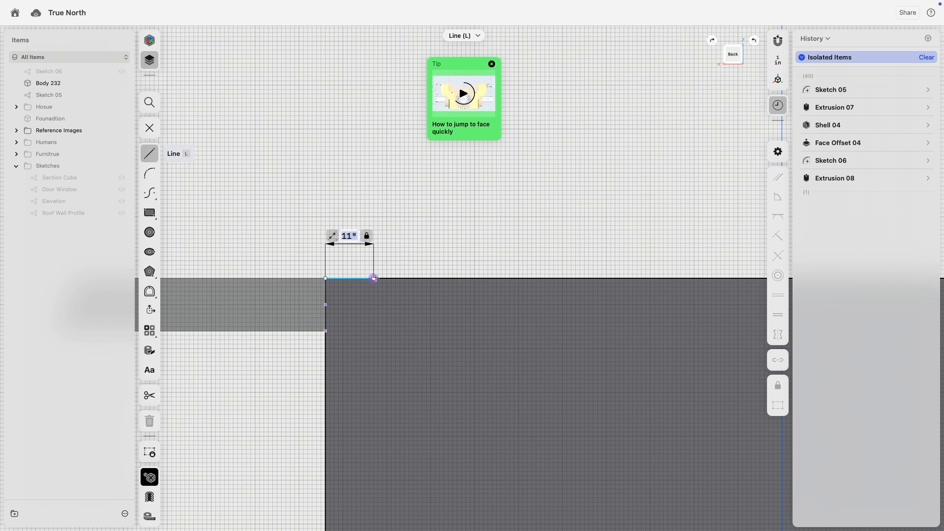
scroll(375, 278, up, 3)
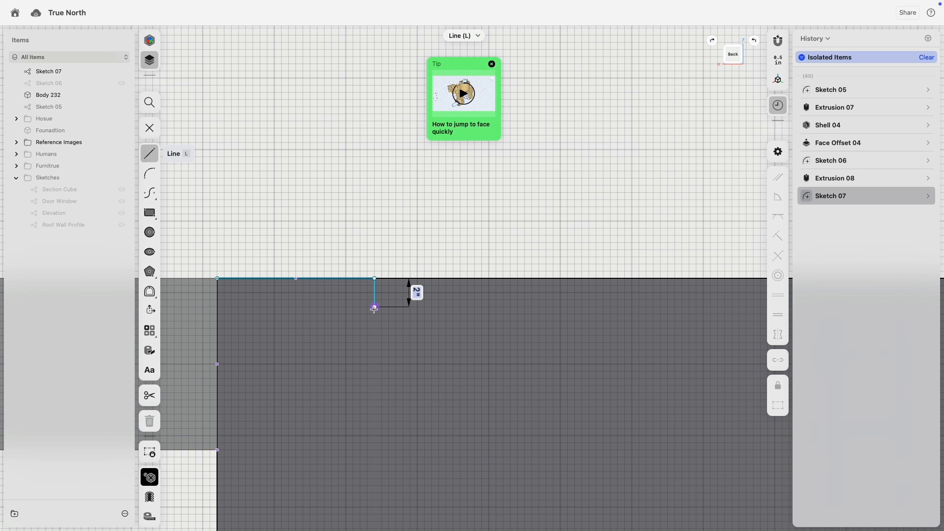
click(374, 307)
click(217, 307)
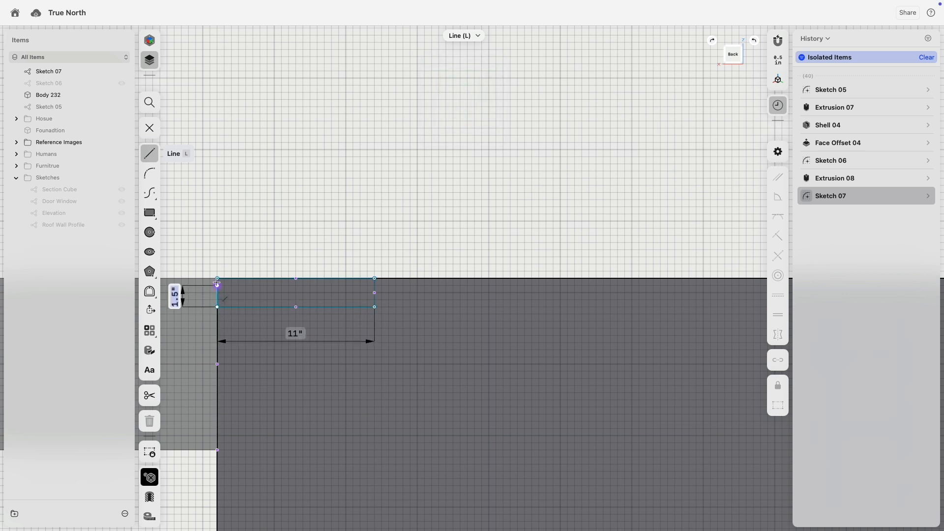
click(217, 279)
scroll(311, 369, down, 3)
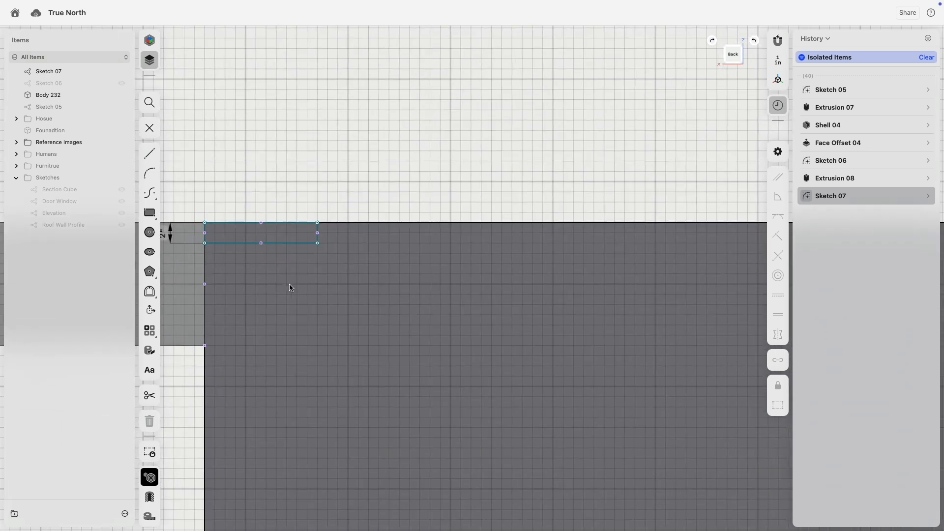
- Draw a second tread rectangle about 9.5 by 2.25 in, below and just beyond the first profile
key(r)
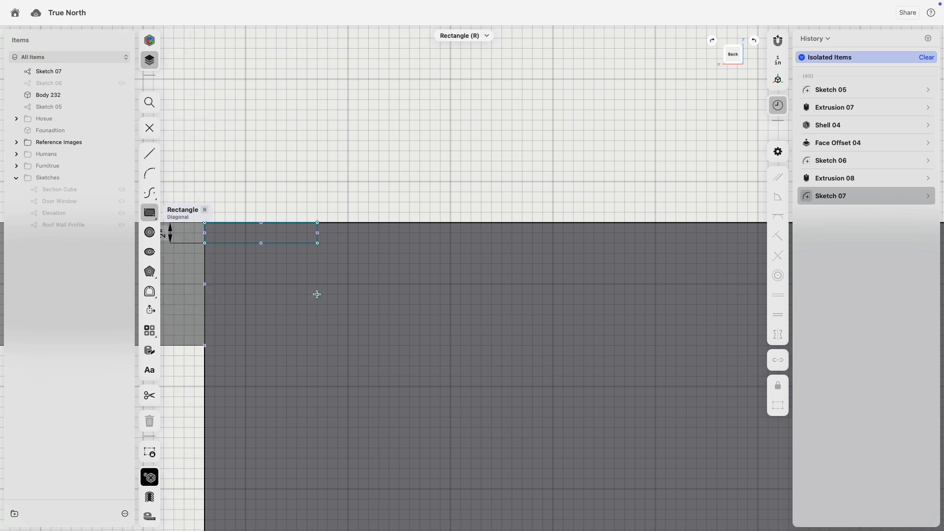
click(318, 294)
click(414, 317)
- Constrain the two tread profiles to equal length and equal thickness, and straighten the upper profile with a horizontal/vertical constraint
click(344, 295)
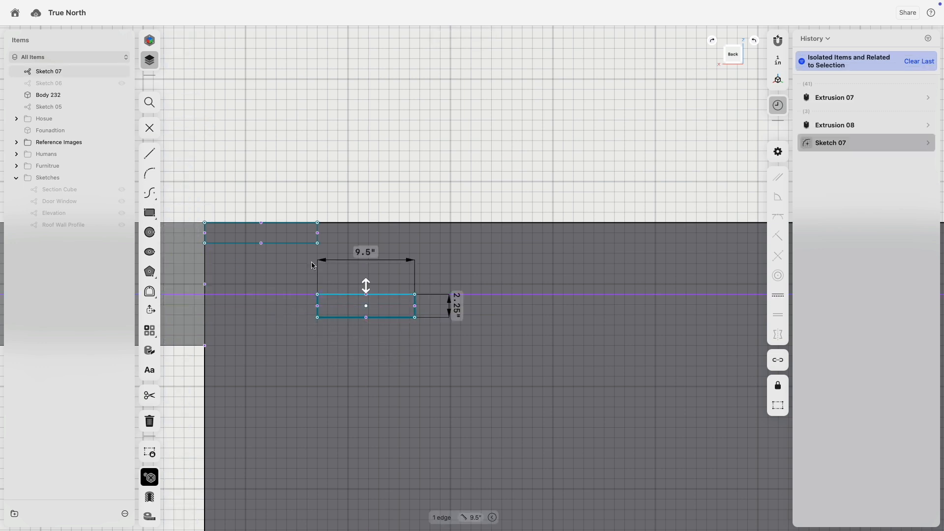
click(297, 243)
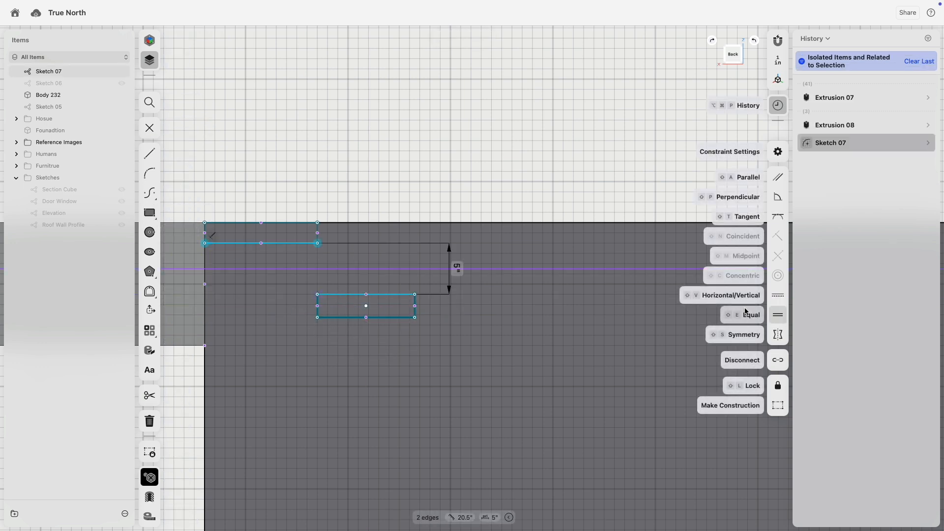
click(778, 314)
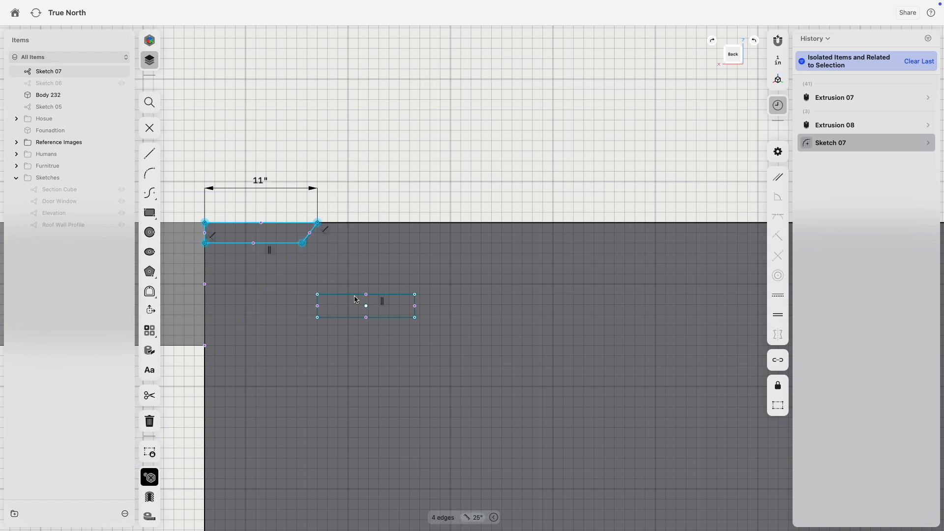
click(778, 295)
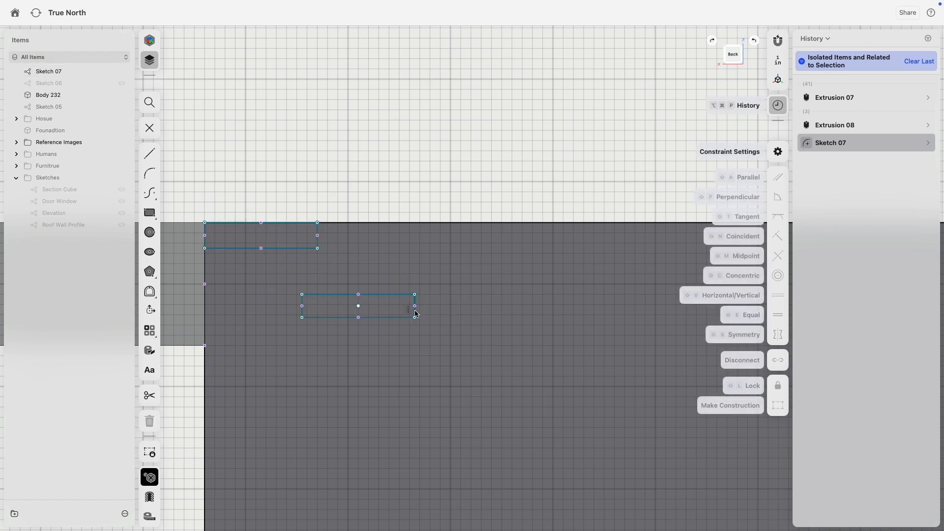
click(416, 310)
click(318, 235)
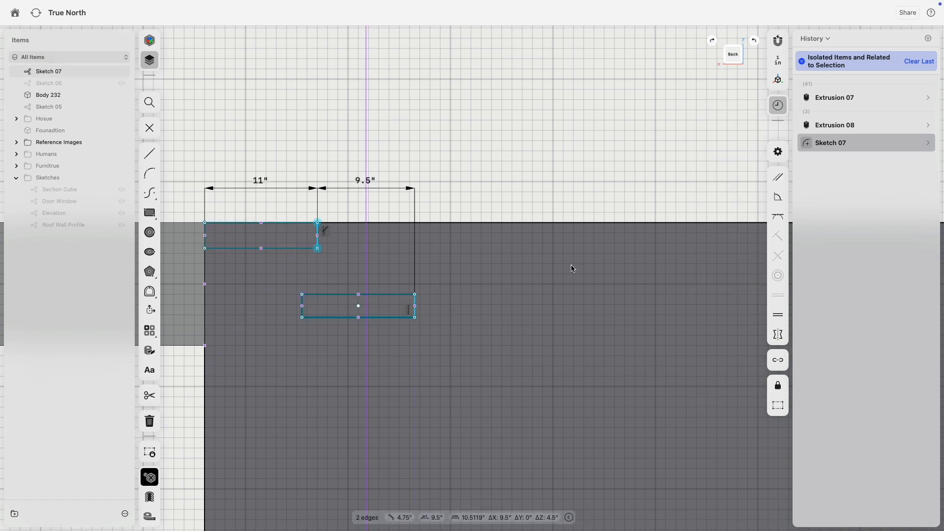
click(772, 315)
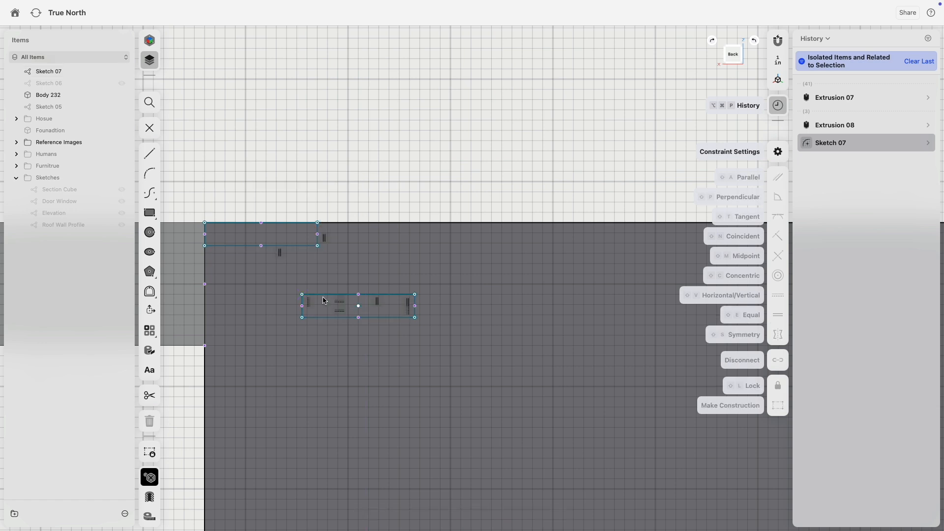
- Set the upper tread profile's thickness to 2 in
click(319, 233)
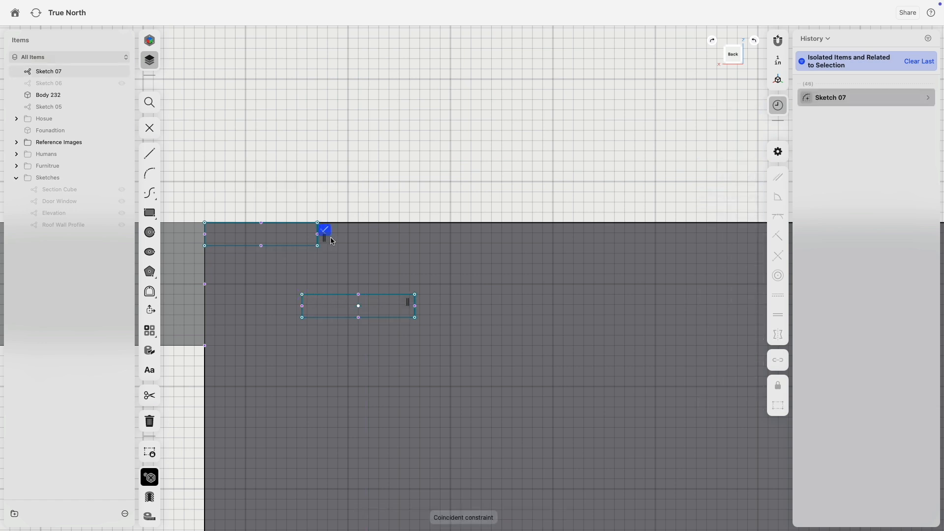
click(360, 236)
text(1)
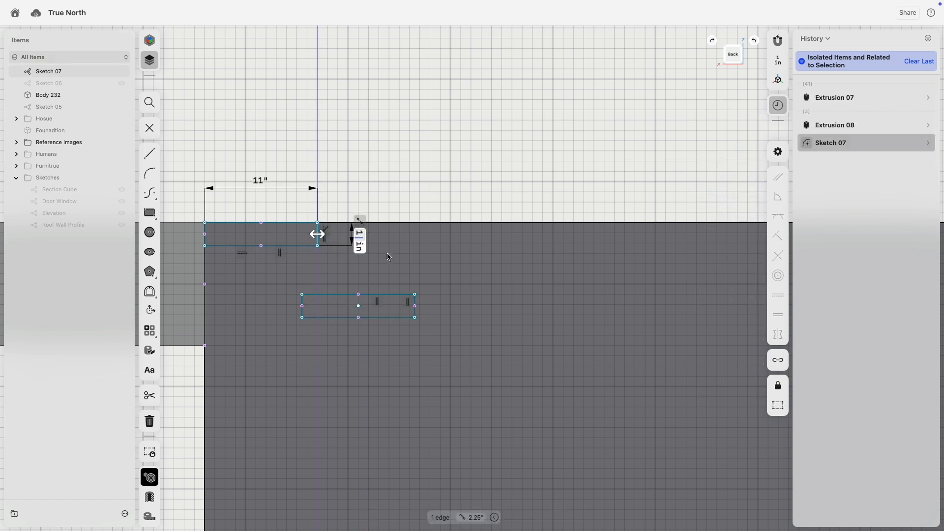
key(Return)
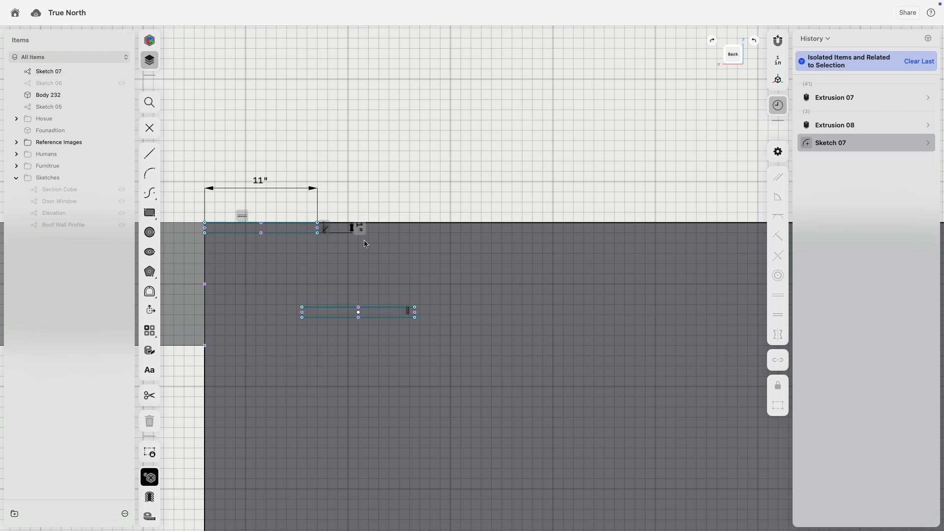
click(362, 231)
text(2)
key(Return)
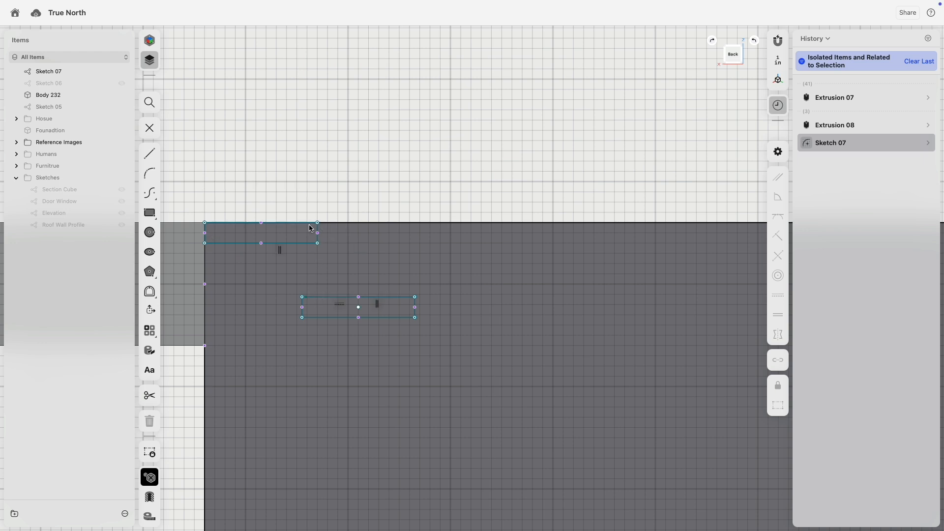
- Set the vertical distance between the top edges of the two tread profiles to 7.75 in
click(295, 223)
click(315, 297)
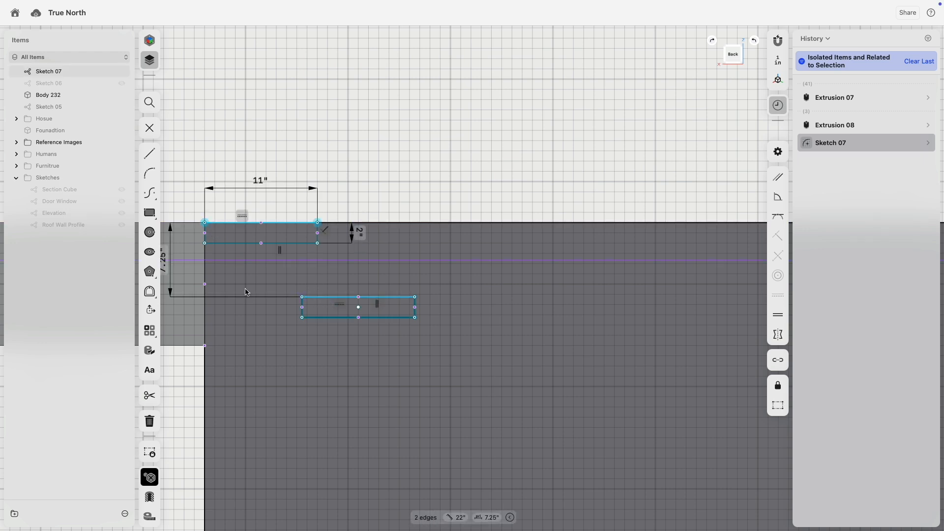
middle_drag(218, 262, 294, 265)
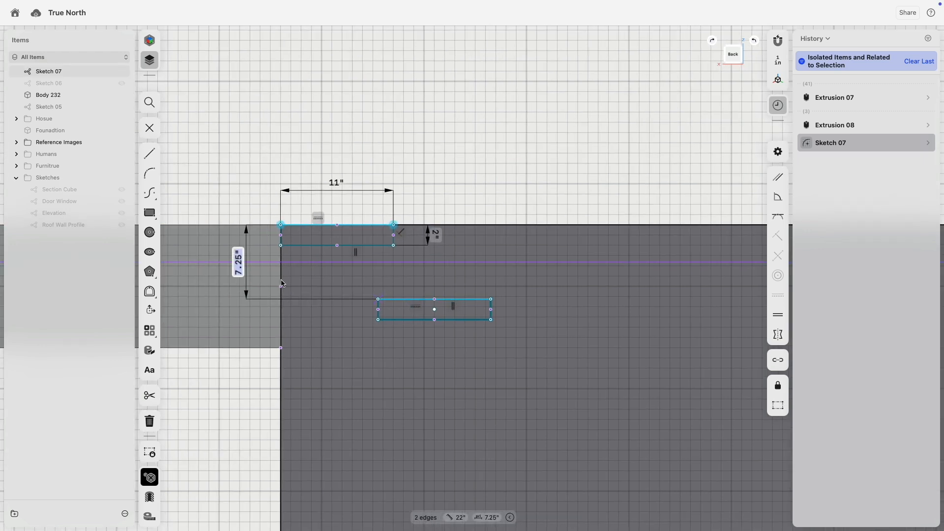
text(7.34)
key(BackSpace)
key(BackSpace)
text(75)
key(Return)
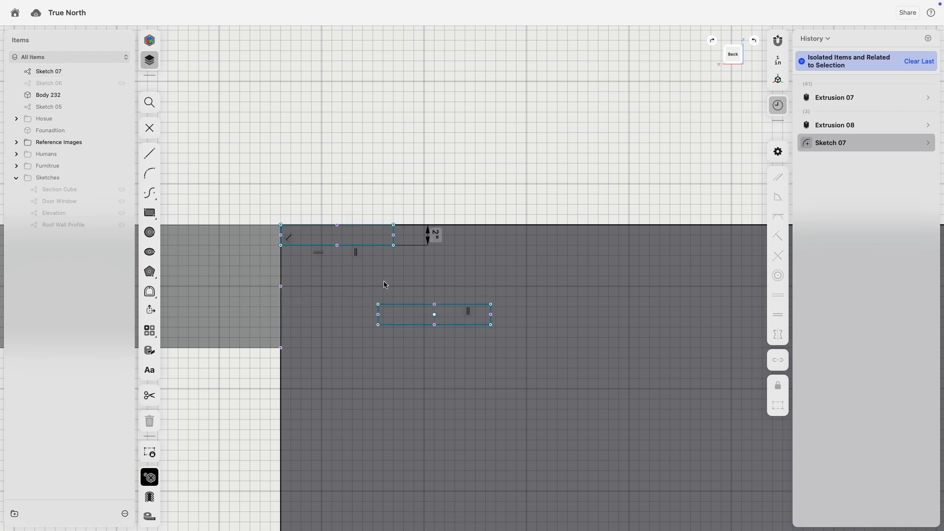
- Fix the horizontal overlap between the upper tread's outer edge and the lower tread's inner edge at 1.5 in
scroll(394, 241, up, 5)
click(394, 246)
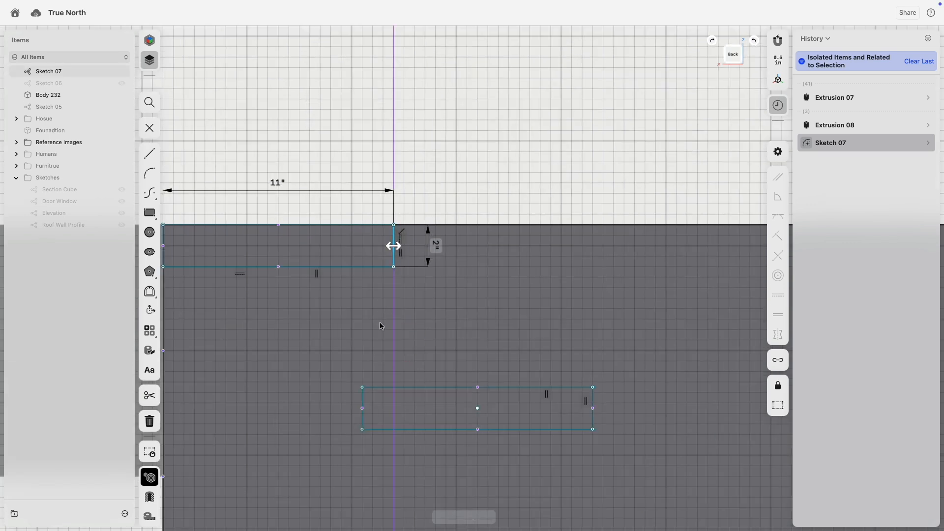
click(362, 419)
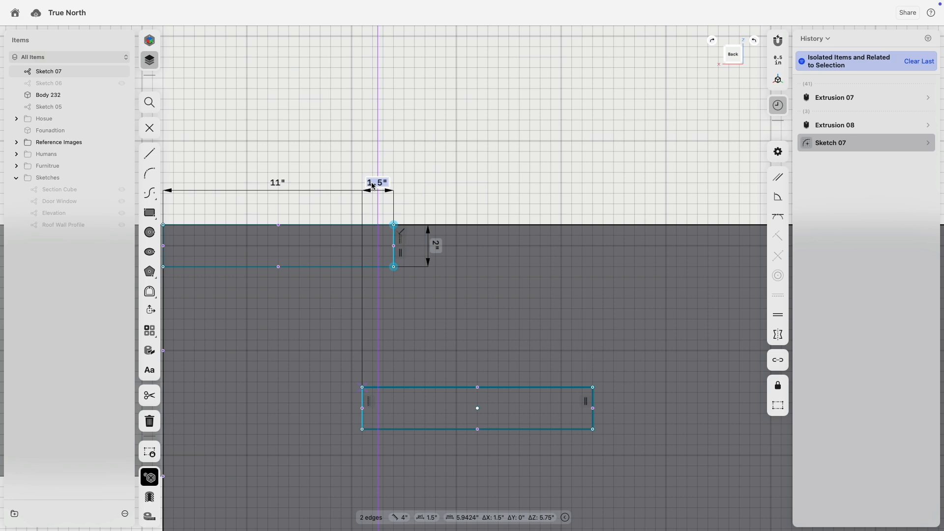
click(456, 155)
scroll(458, 163, down, 8)
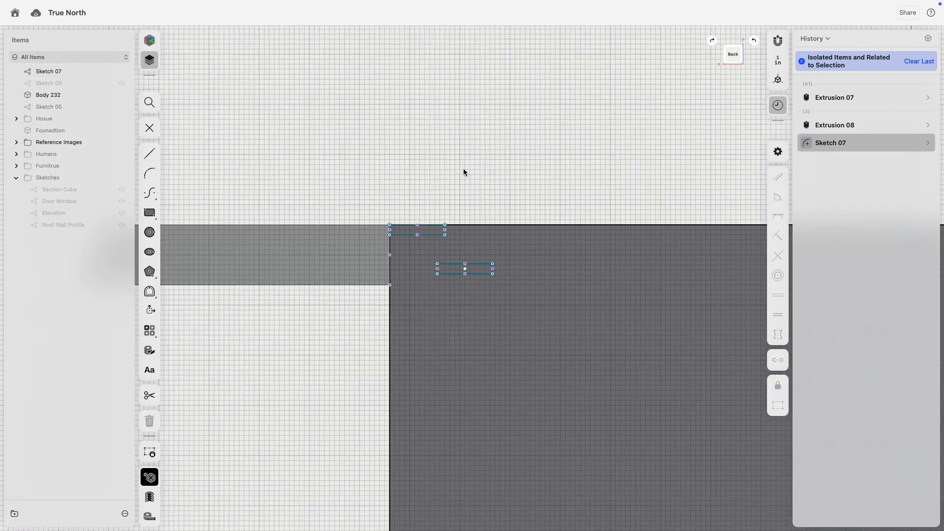
- Extrude the upper tread profile along the overhang's inner edge up to its end face, as a new body
scroll(434, 220, up, 8)
right_drag(434, 219, 426, 225)
scroll(364, 295, down, 8)
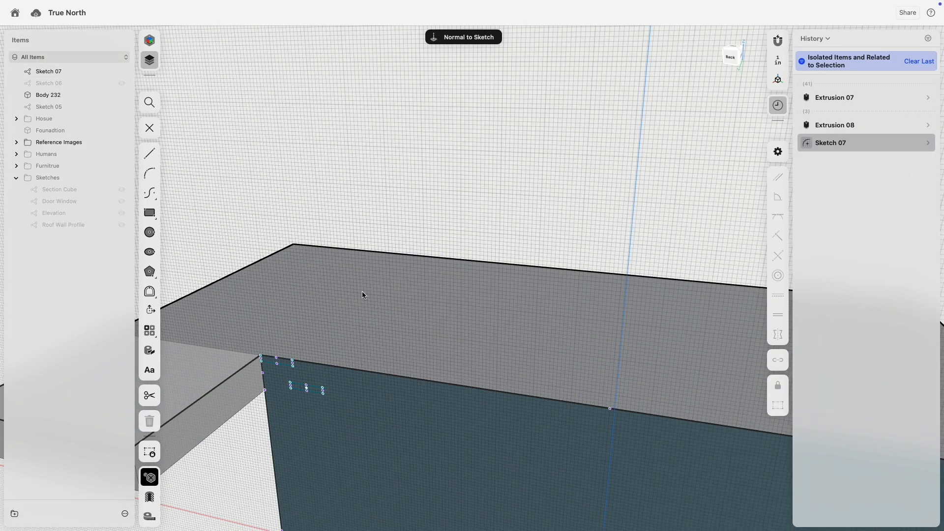
mouse_move(362, 291)
middle_down()
mouse_move(456, 177)
mouse_move(451, 194)
middle_up()
scroll(450, 198, up, 7)
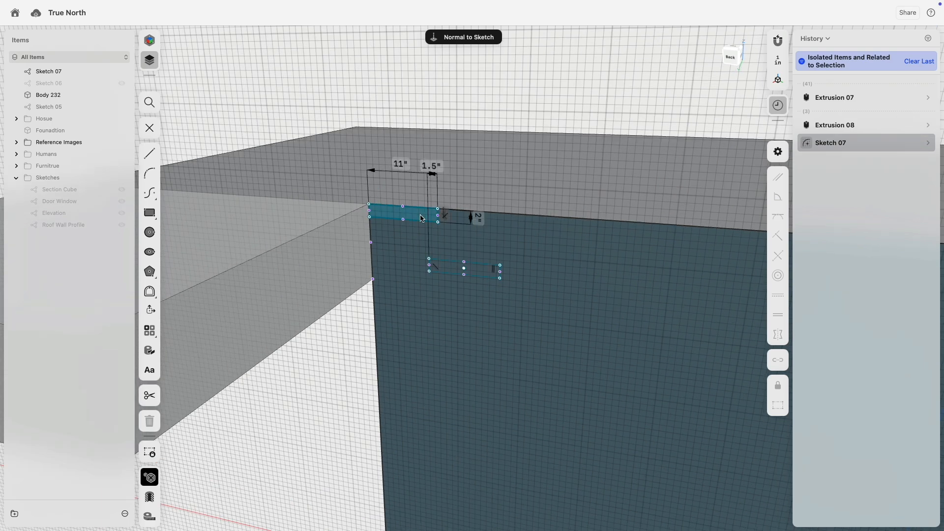
click(420, 218)
scroll(404, 217, down, 5)
drag(409, 216, 300, 276)
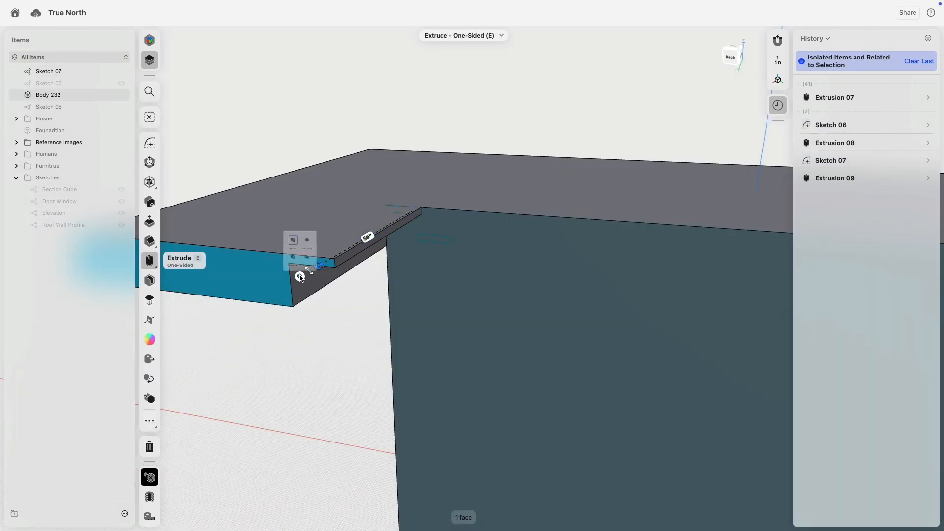
click(317, 227)
click(351, 360)
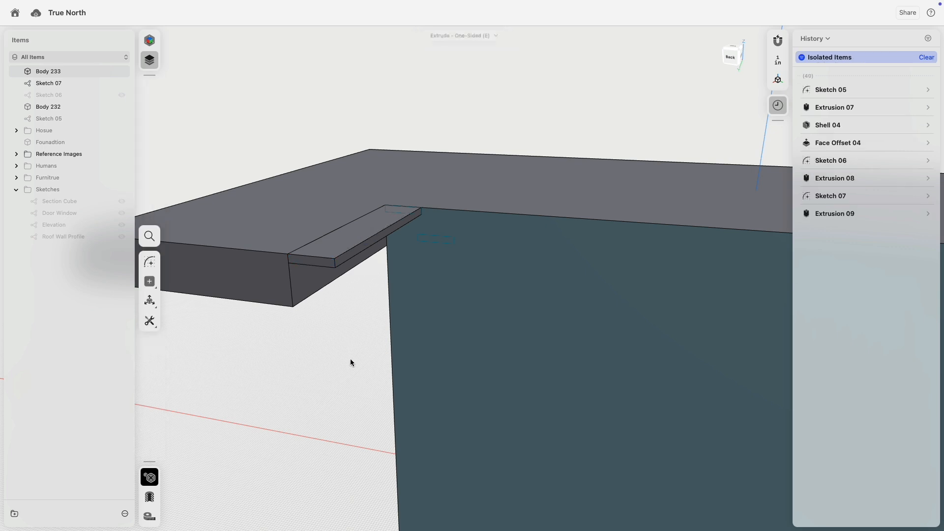
- In the tread sketch, draw a line joining the two treads' lower inner corners and continue it diagonally down about 32 in
scroll(347, 362, down, 4)
middle_drag(341, 359, 307, 300)
scroll(307, 299, down, 4)
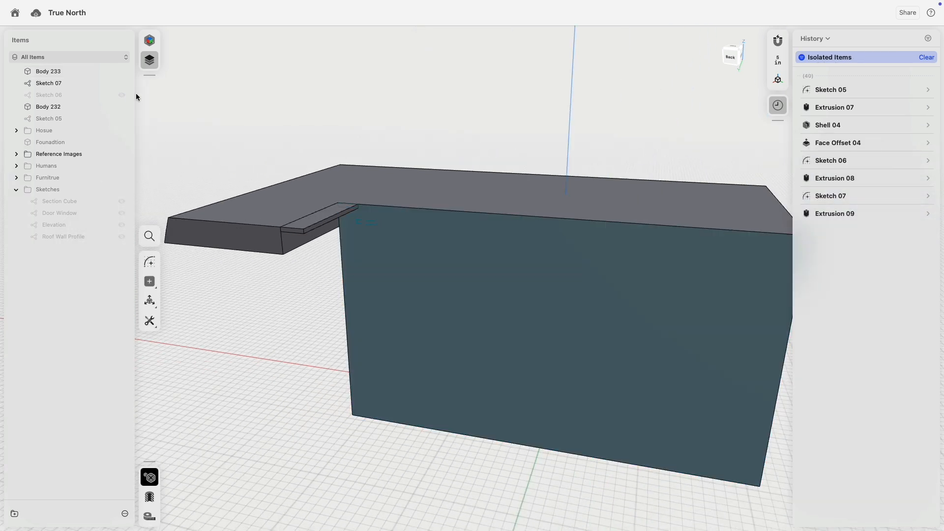
click(80, 82)
click(724, 62)
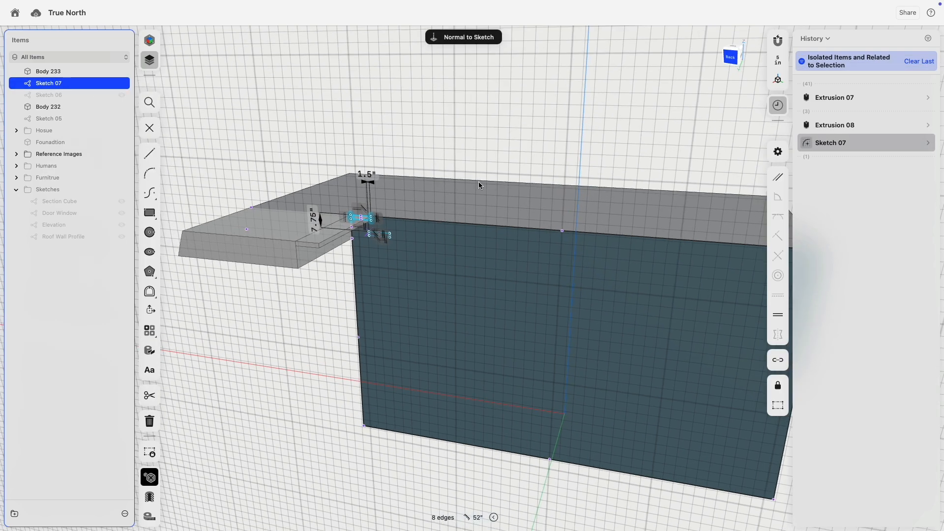
scroll(496, 283, up, 3)
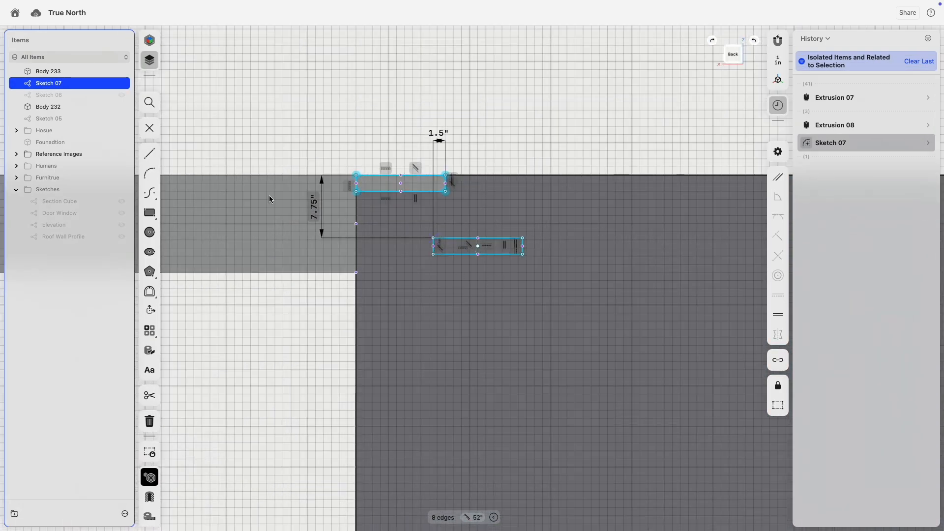
click(167, 153)
click(356, 192)
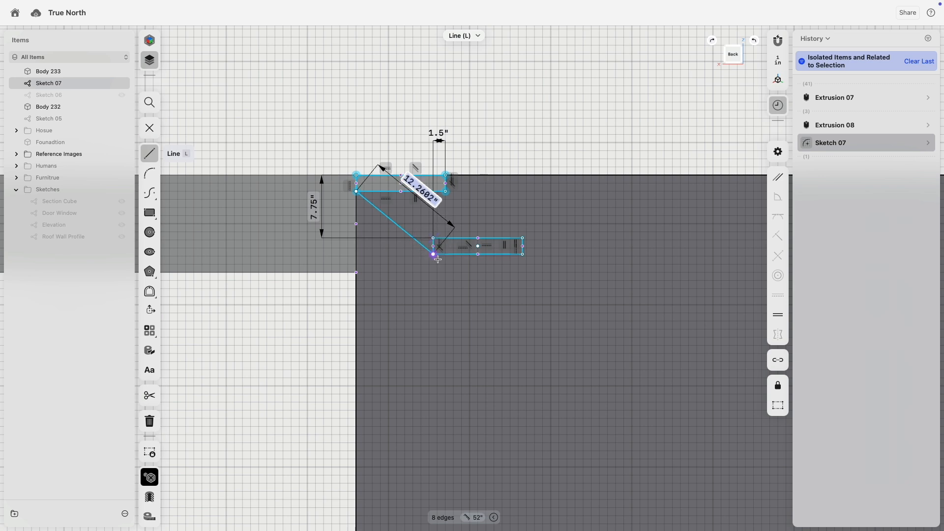
scroll(510, 341, down, 2)
click(603, 418)
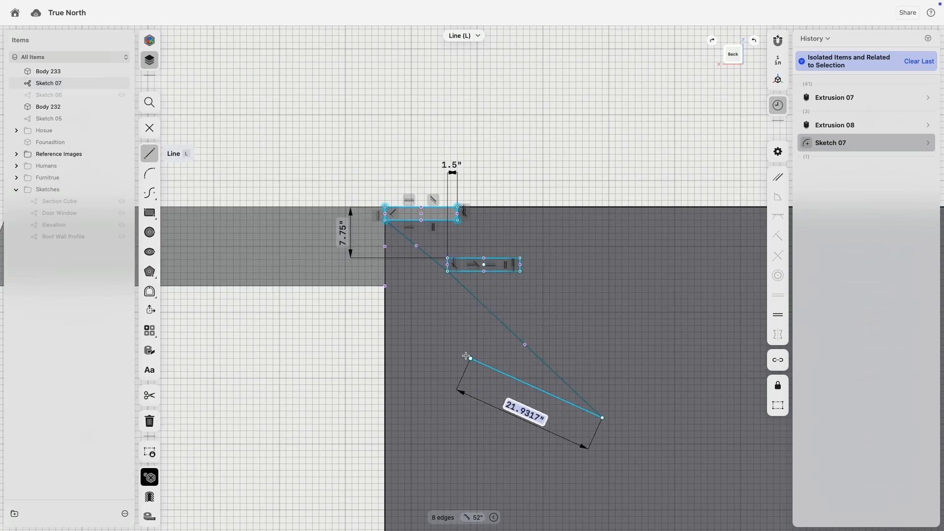
key(Escape)
key(Escape)
- Constrain the long diagonal segment parallel to the short line joining the two tread corners
click(479, 300)
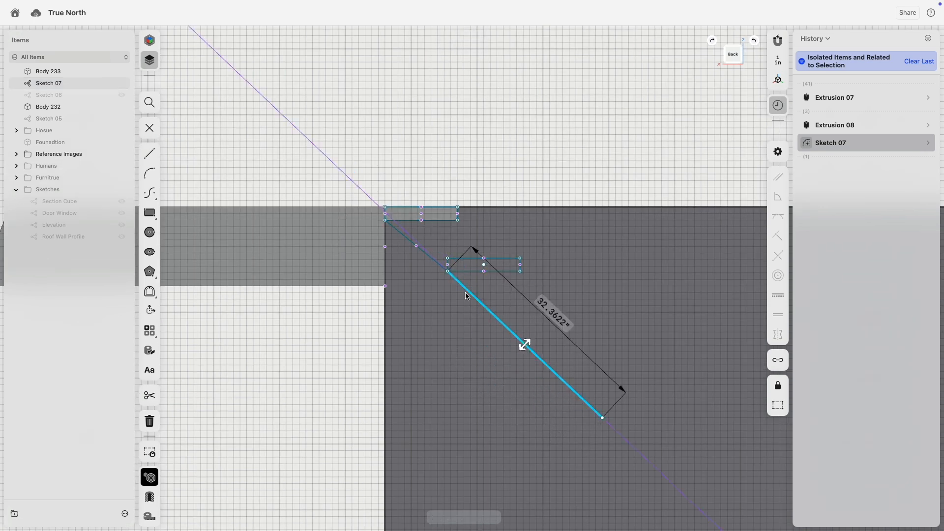
shift+click(426, 253)
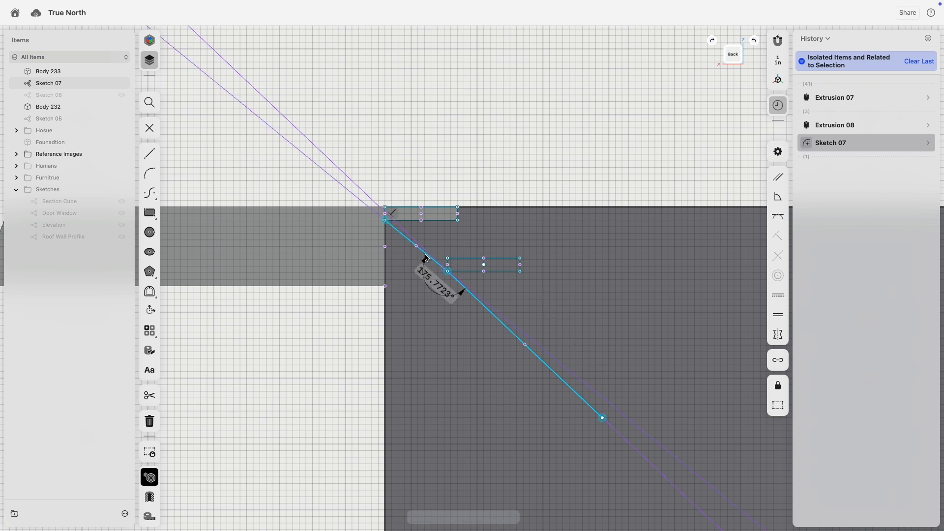
click(778, 177)
- Extend the diagonal guide line's free end down to the wall's bottom edge and finish the sketch
scroll(508, 240, down, 1)
scroll(508, 241, down, 4)
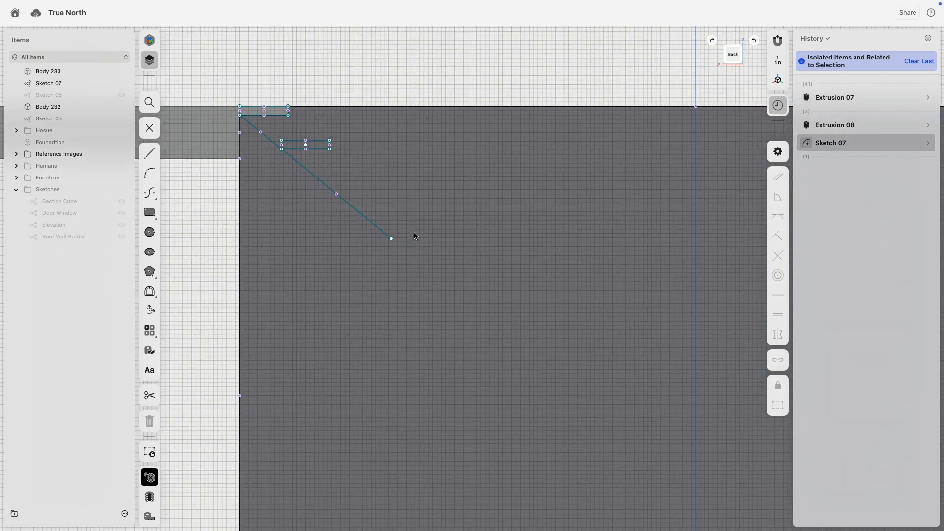
drag(412, 238, 466, 279)
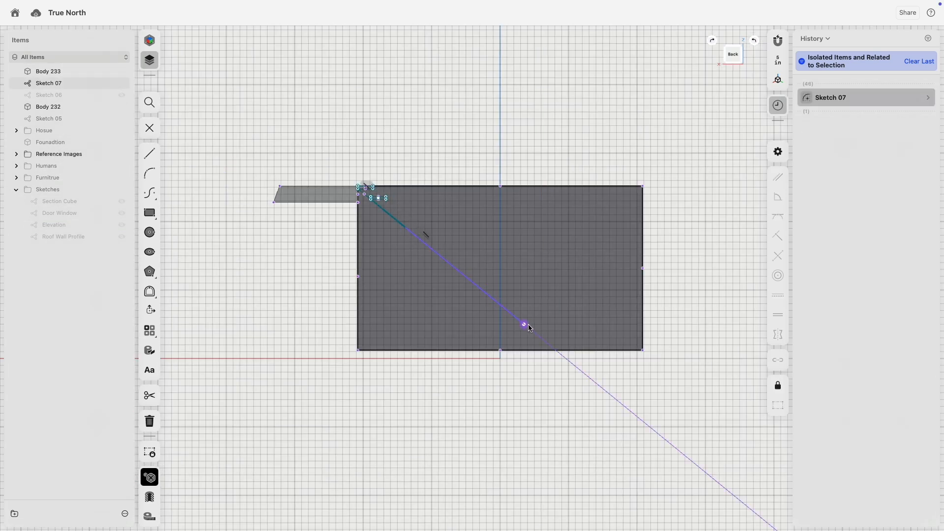
drag(530, 329, 560, 354)
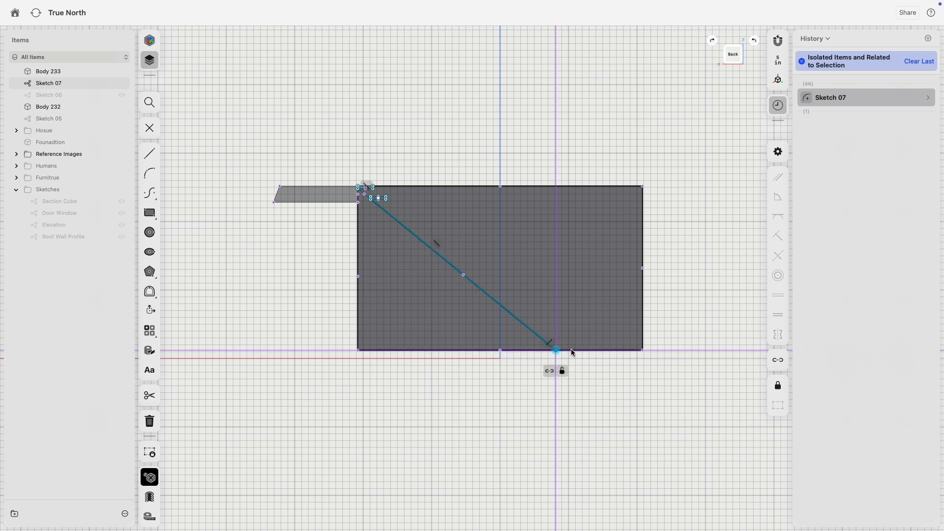
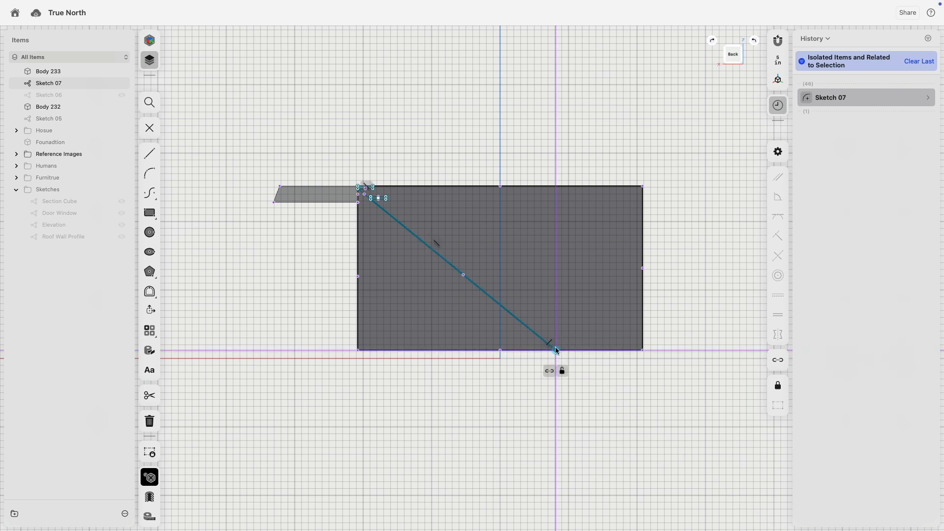
click(150, 128)
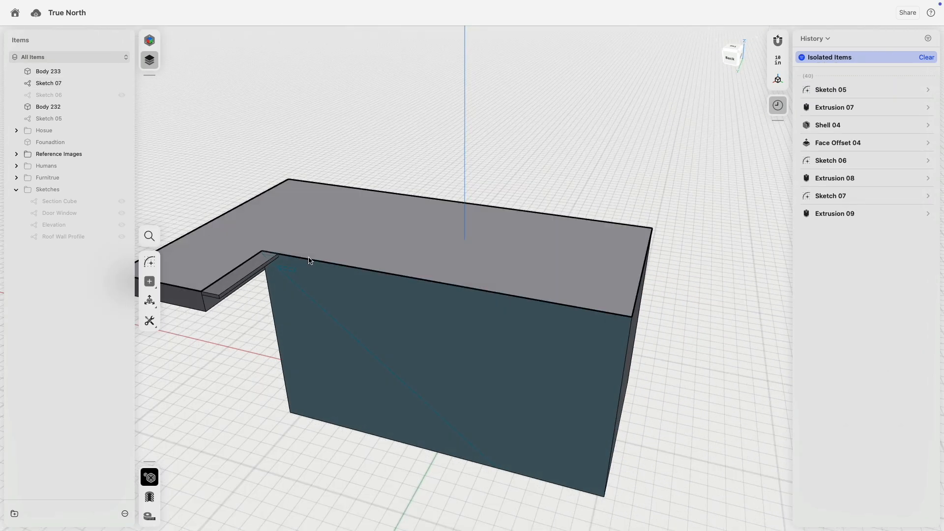
- Create a linear pattern of the tread body along the diagonal guide line with 12.25 in spacing
scroll(332, 213, up, 5)
click(332, 213)
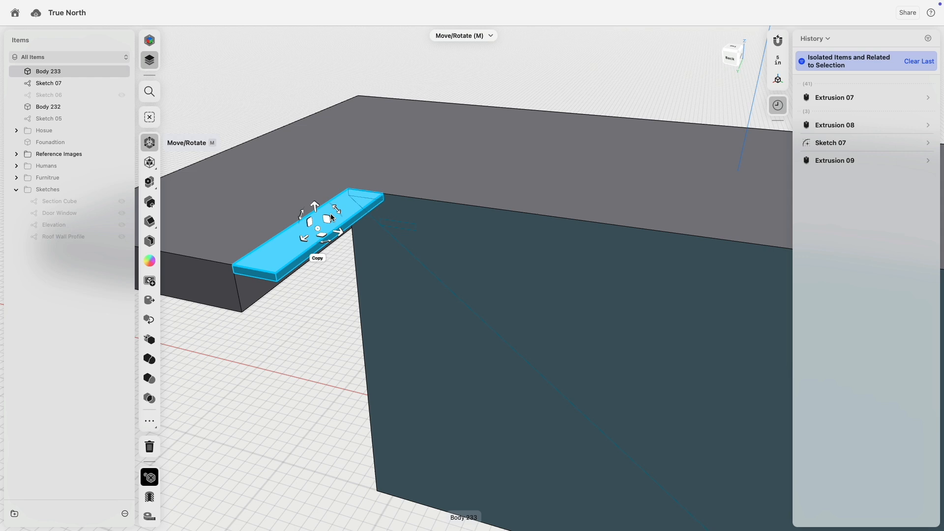
click(149, 182)
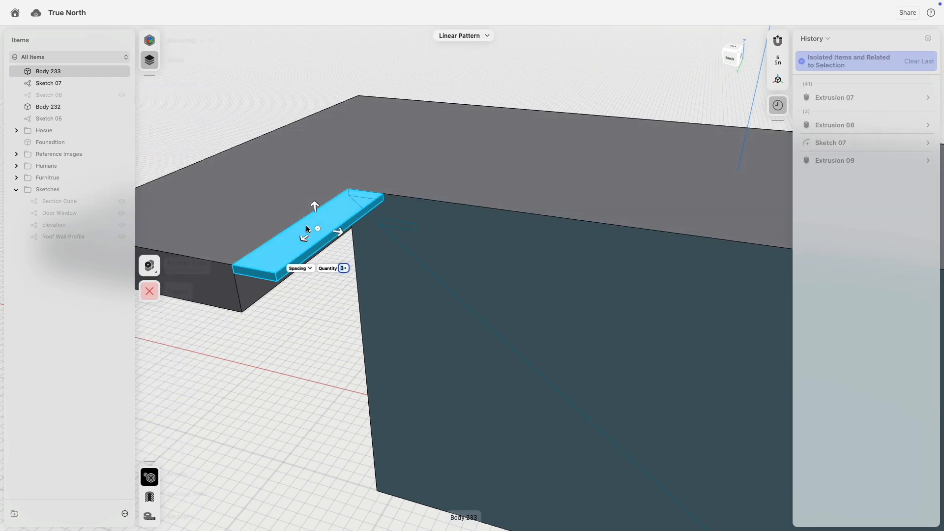
drag(318, 230, 449, 289)
scroll(420, 248, up, 5)
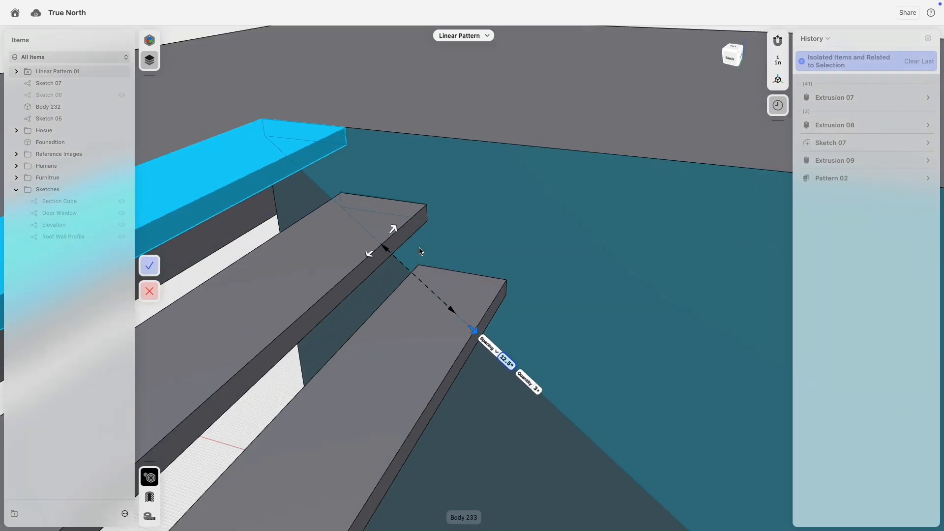
right_drag(420, 248, 447, 220)
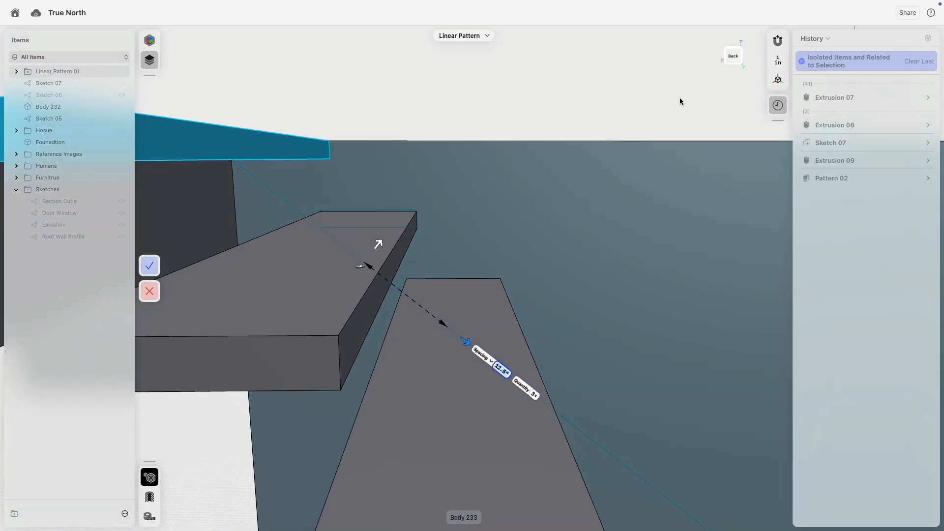
click(733, 57)
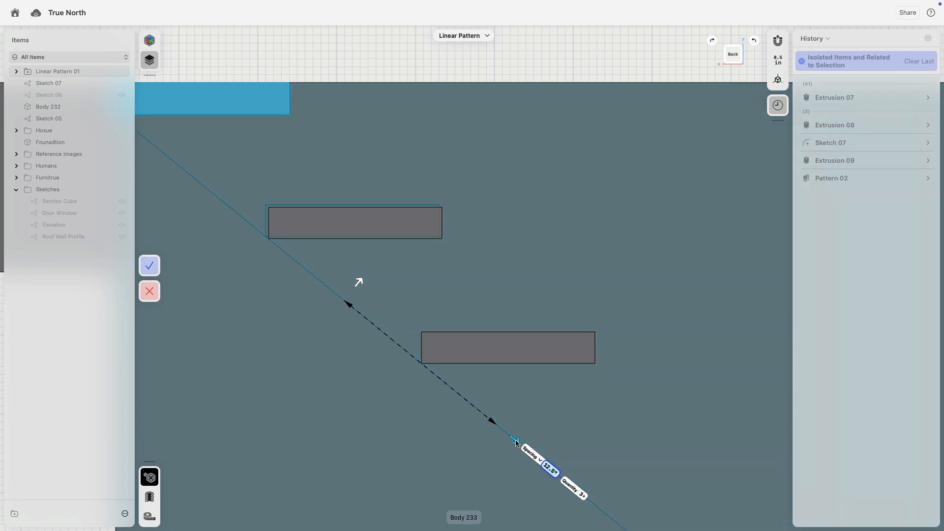
mouse_move(516, 442)
mouse_down()
mouse_move(507, 437)
mouse_move(514, 441)
mouse_up()
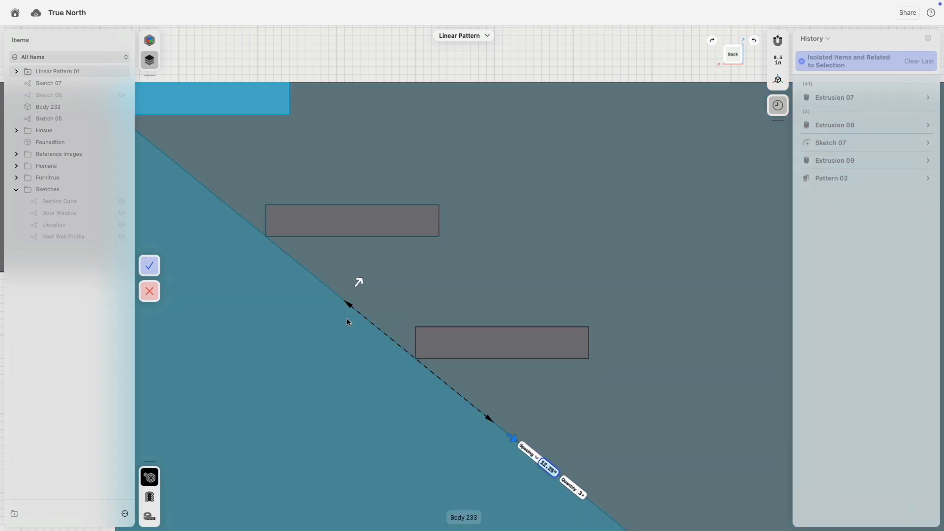
- Set the tread pattern's quantity to 20
scroll(348, 269, down, 5)
scroll(318, 338, down, 3)
right_drag(397, 212, 339, 291)
scroll(302, 296, down, 8)
middle_drag(302, 296, 449, 173)
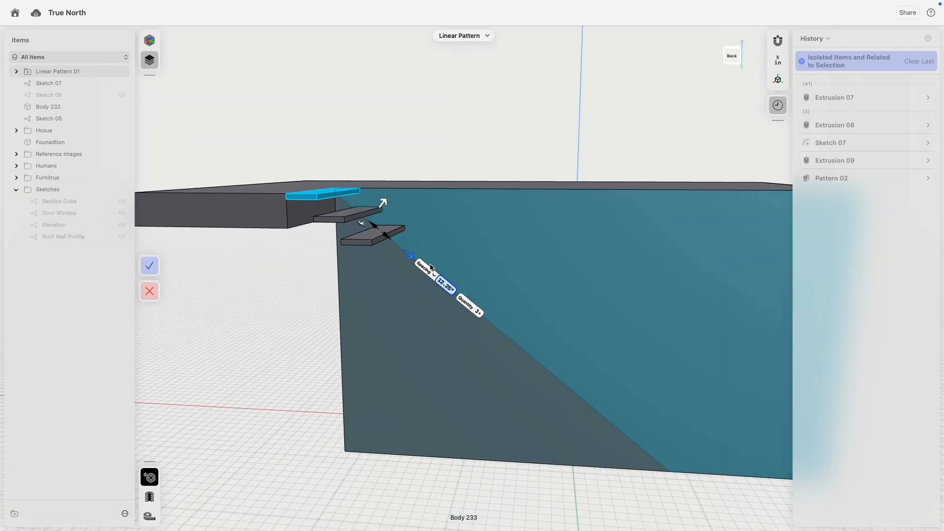
click(478, 313)
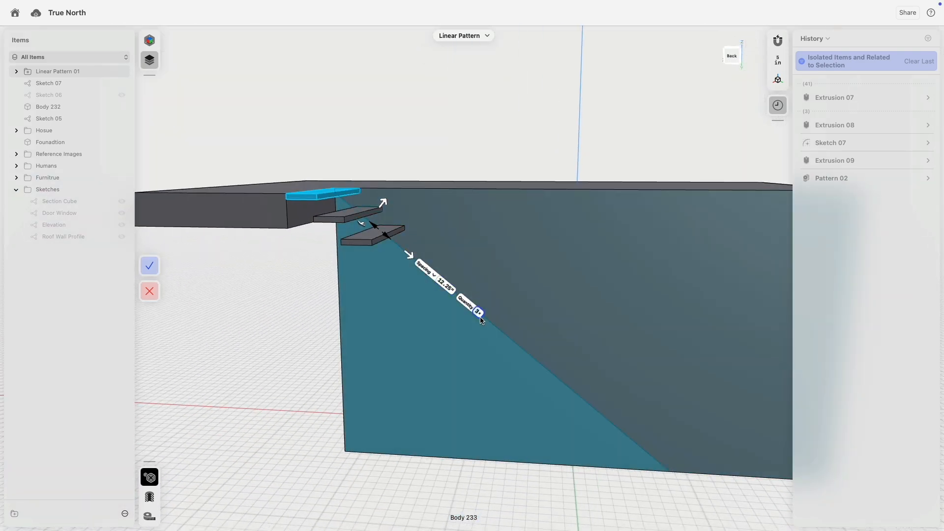
key(Return)
scroll(623, 314, down, 6)
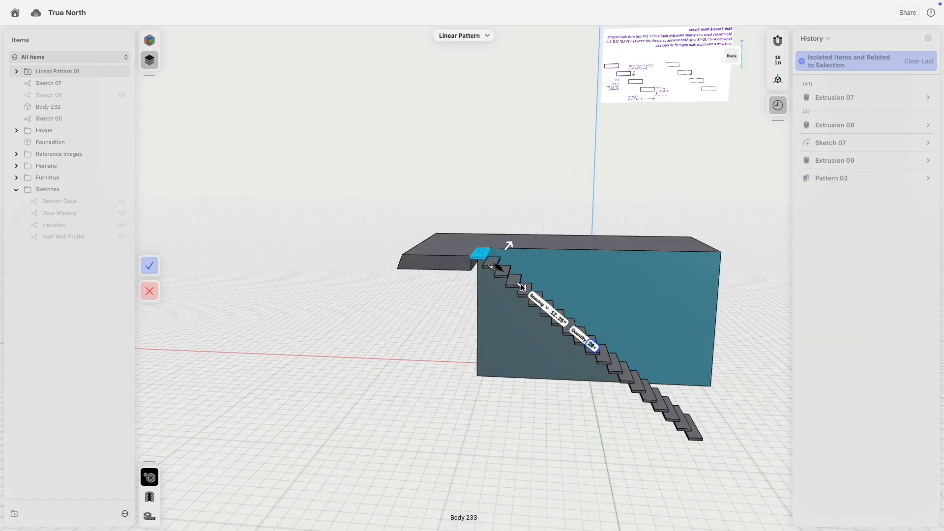
- Reduce the tread pattern's quantity to 16
scroll(590, 357, up, 4)
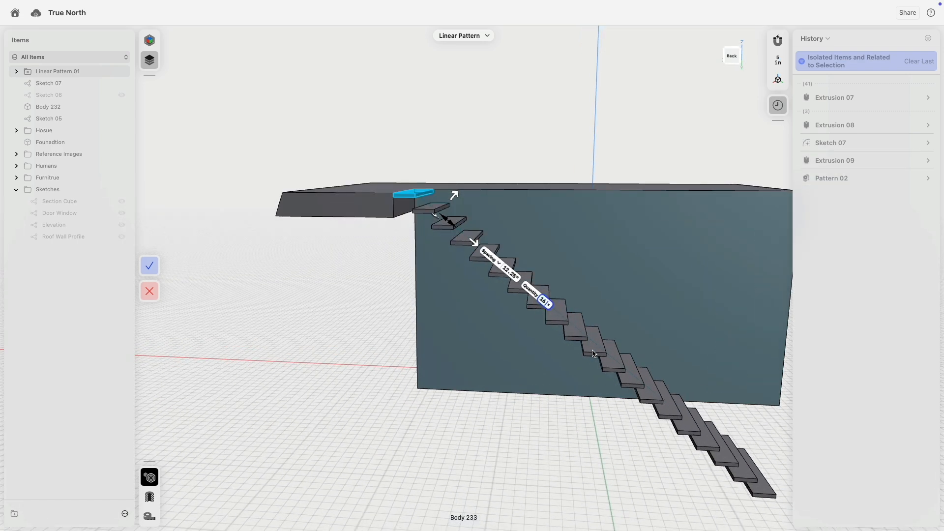
key(Tab)
right_drag(713, 411, 624, 331)
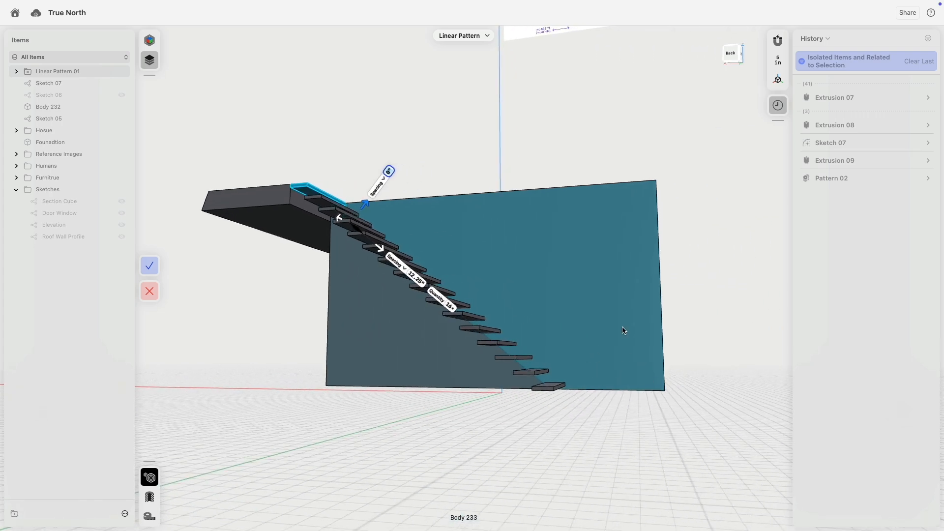
- Adjust the tread pattern's spacing in back view and set it to 12.325 in
click(731, 52)
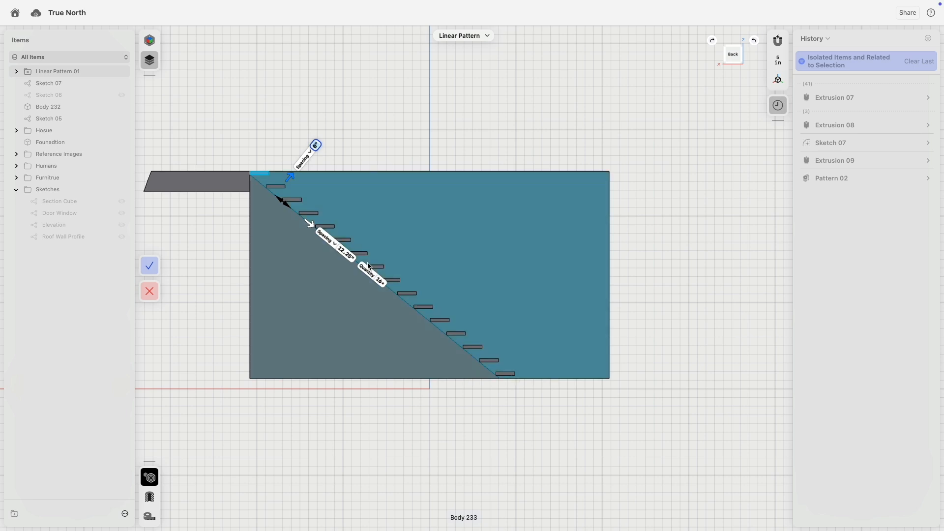
scroll(327, 237, up, 2)
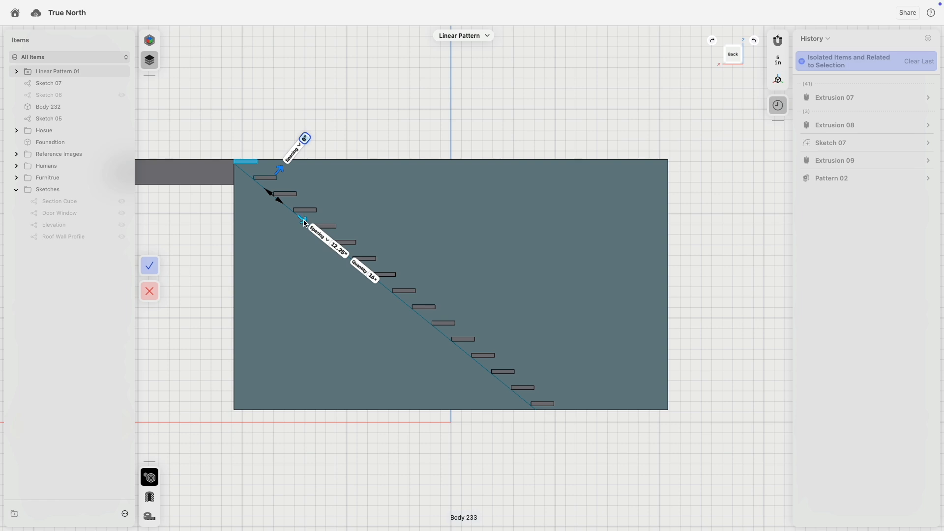
drag(307, 225, 305, 223)
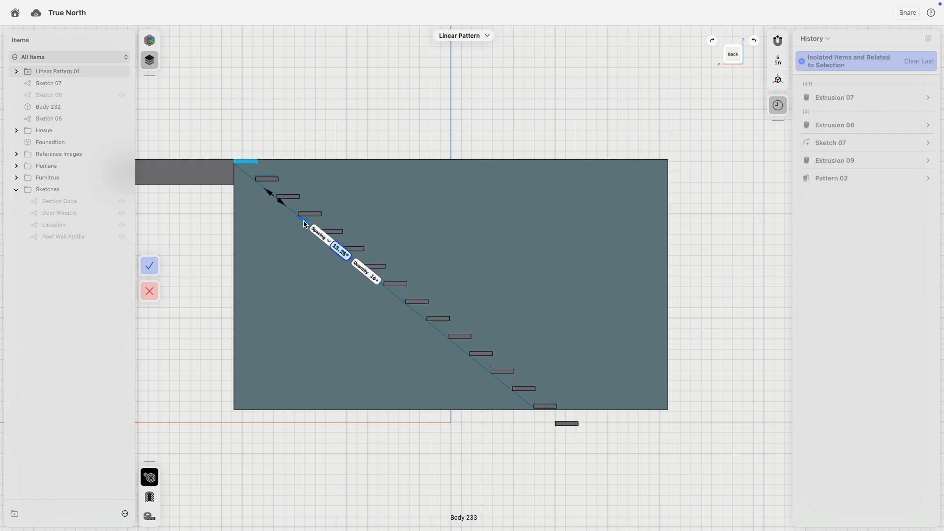
drag(304, 224, 303, 223)
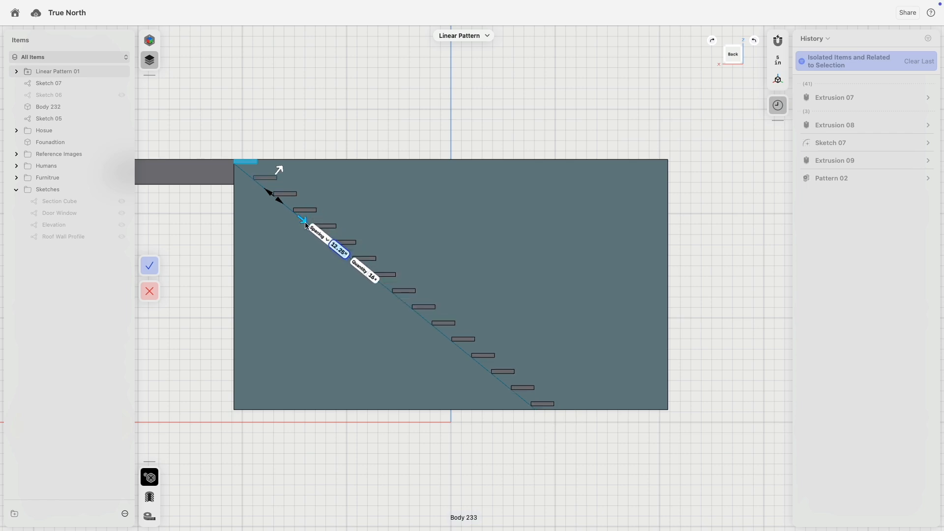
key(Left)
text(3)
key(Tab)
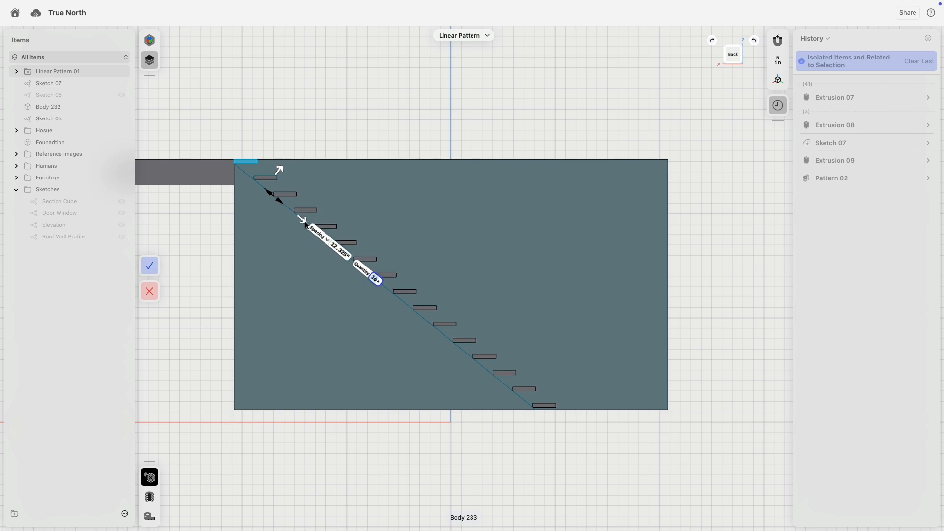
- Try tread pattern spacings of 12.5 in and 12.75 in
click(341, 249)
text(12.5)
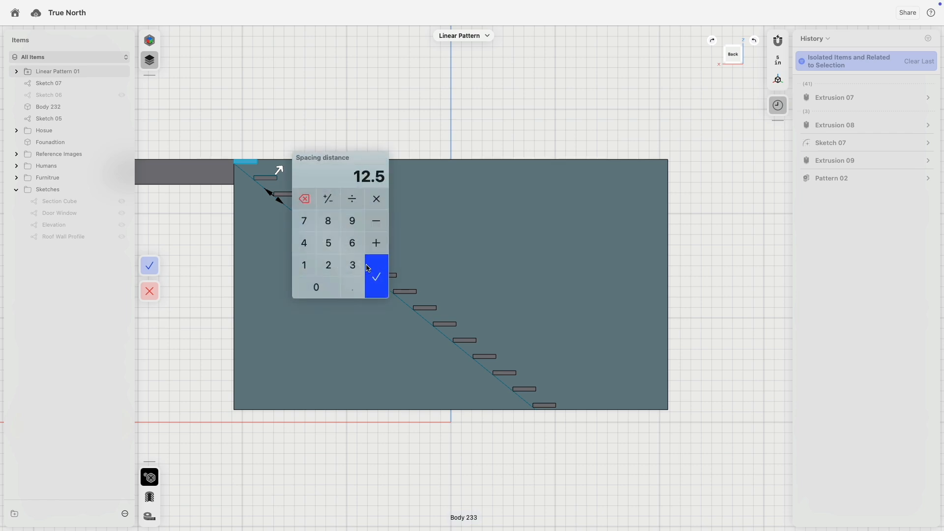
click(376, 275)
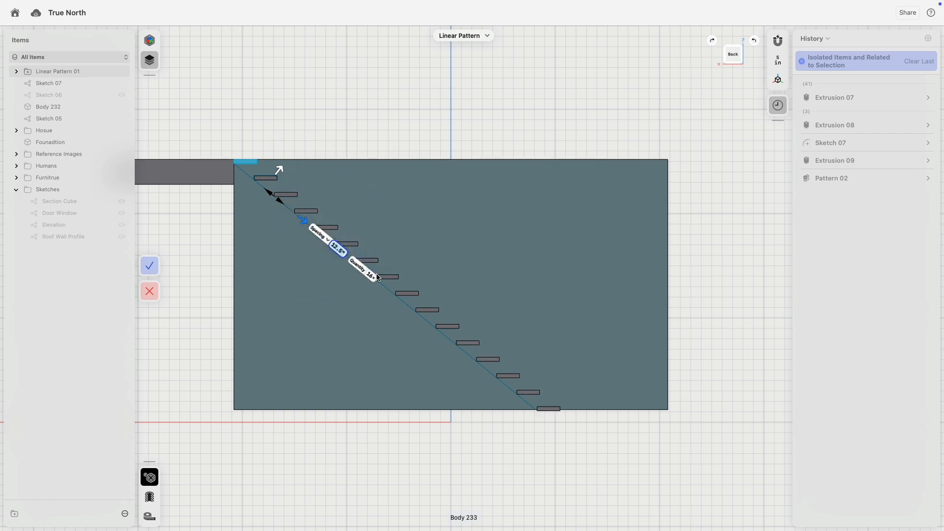
text(12.)
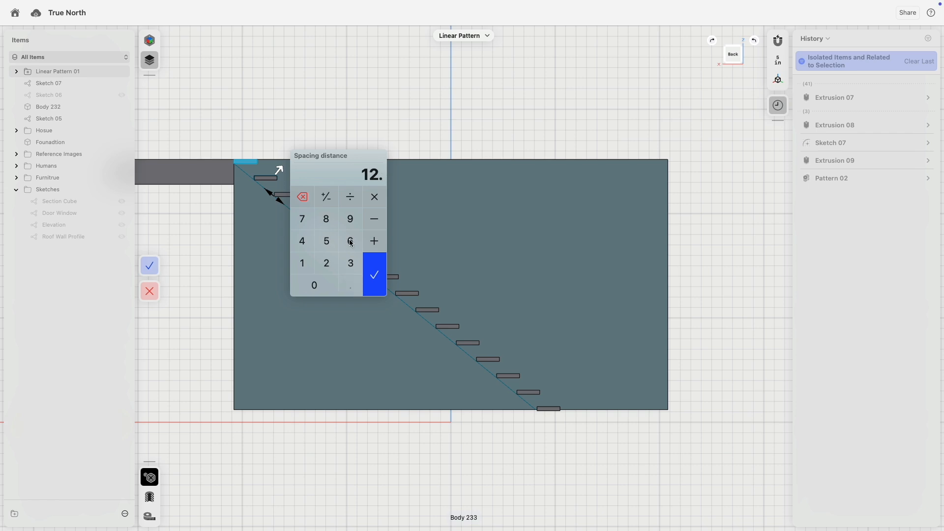
click(309, 222)
click(325, 238)
click(373, 268)
- Reduce the tread spacing to slightly below 12.75 in, set the pattern quantity to 15 and apply the pattern
click(340, 252)
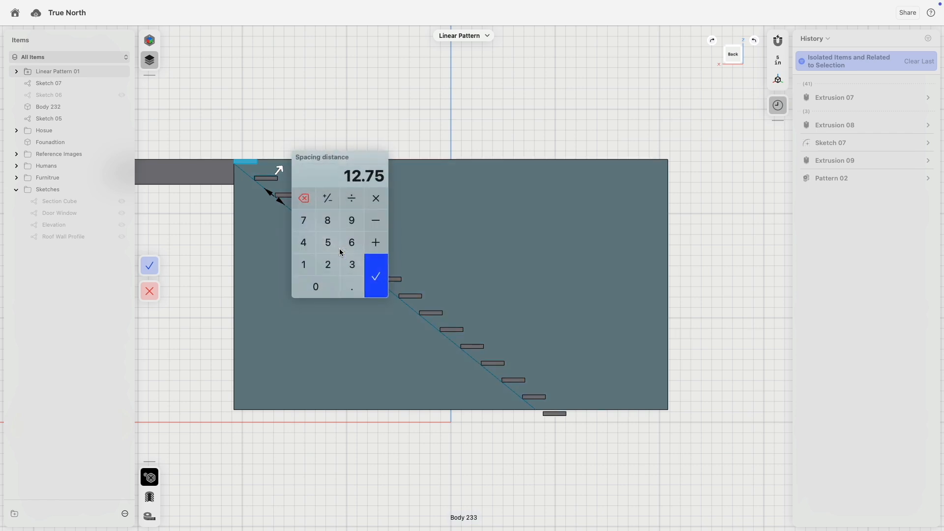
text(.)
key(Return)
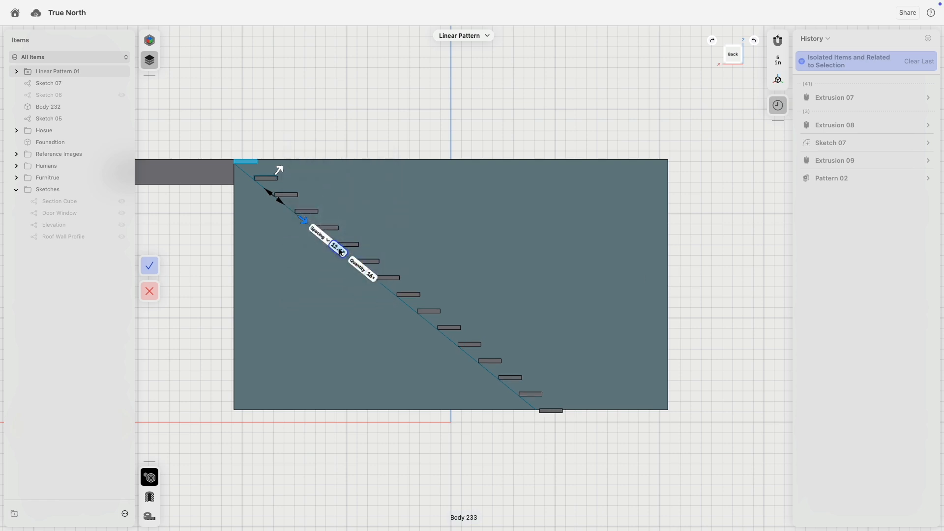
click(374, 278)
click(183, 264)
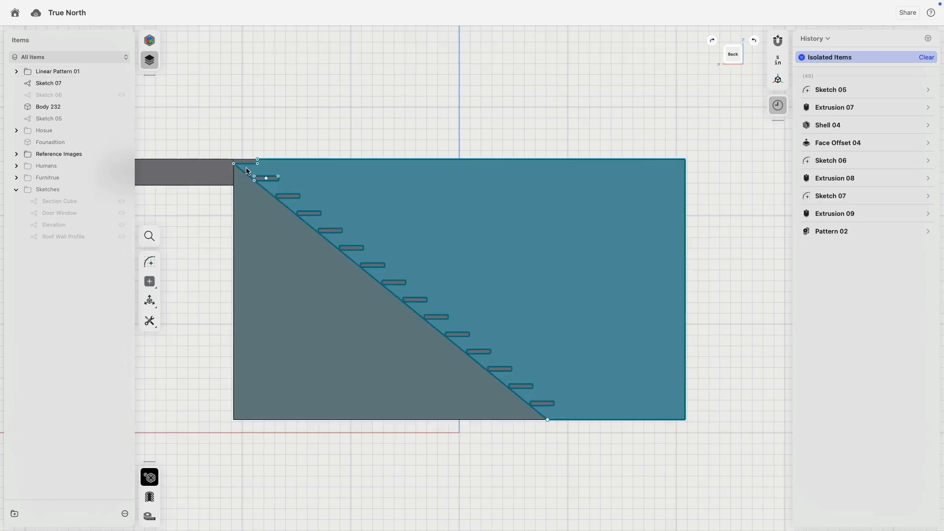
scroll(258, 177, up, 10)
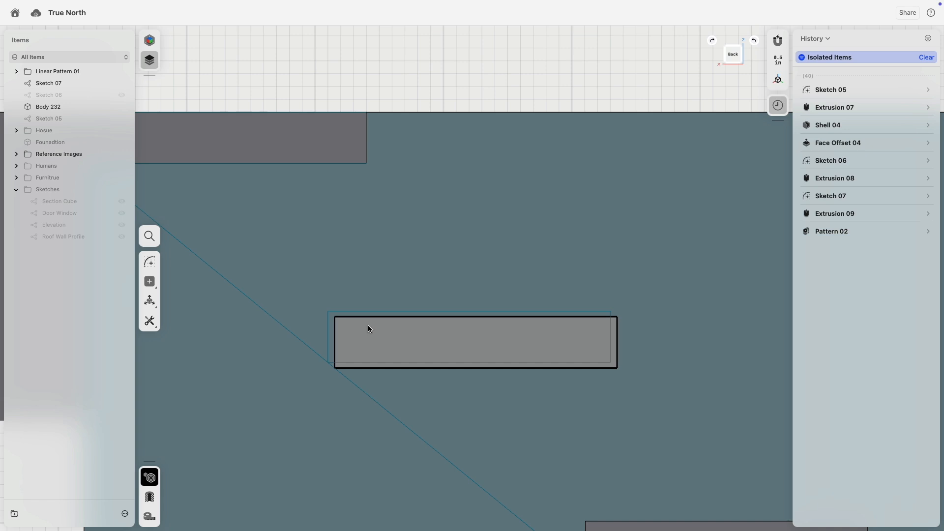
- Measure the vertical distance between the top faces of two adjacent treads near the top of the stair
click(368, 318)
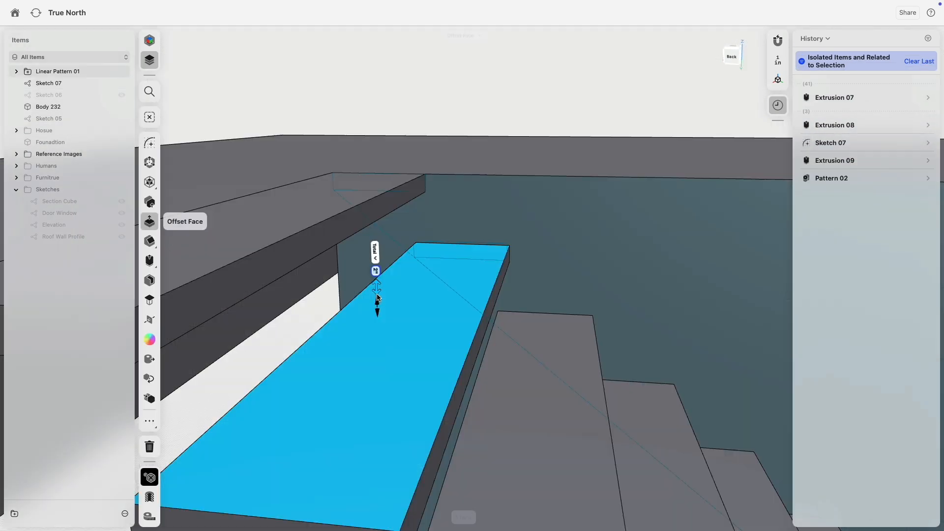
click(291, 215)
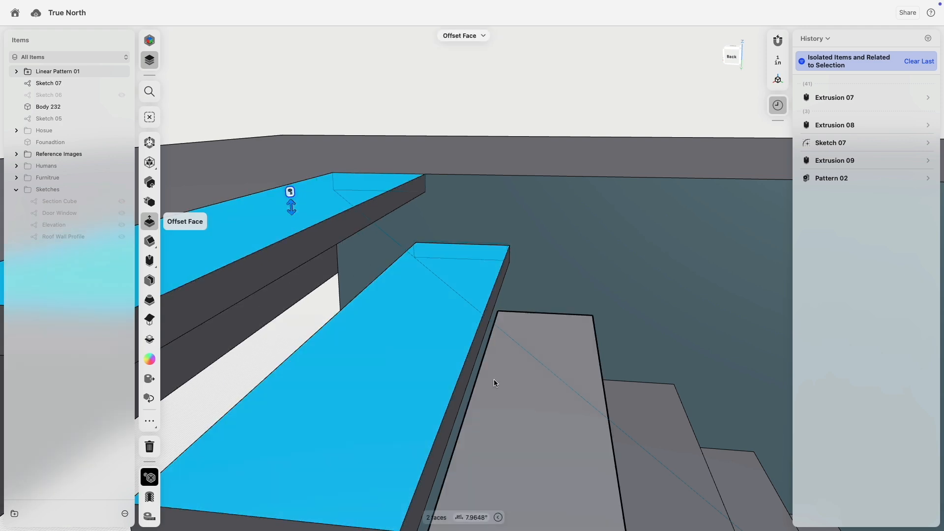
scroll(352, 397, down, 5)
scroll(358, 396, up, 5)
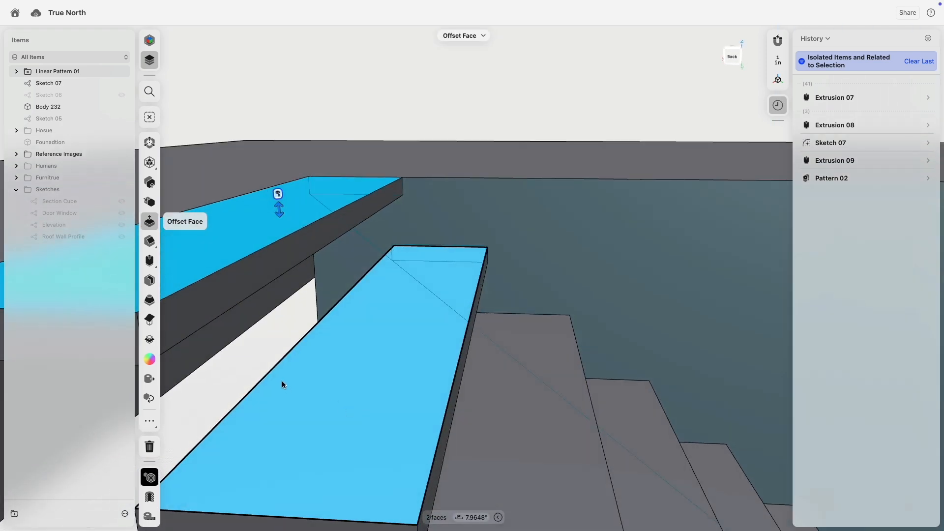
- Measure the gap between a patterned tread's upper end edge and the matching reference sketch line
scroll(394, 265, up, 5)
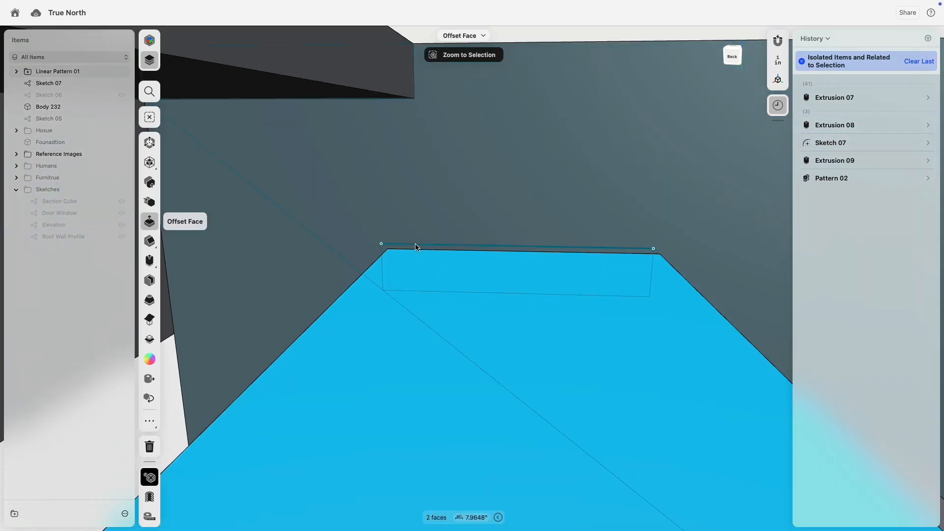
click(415, 251)
click(415, 252)
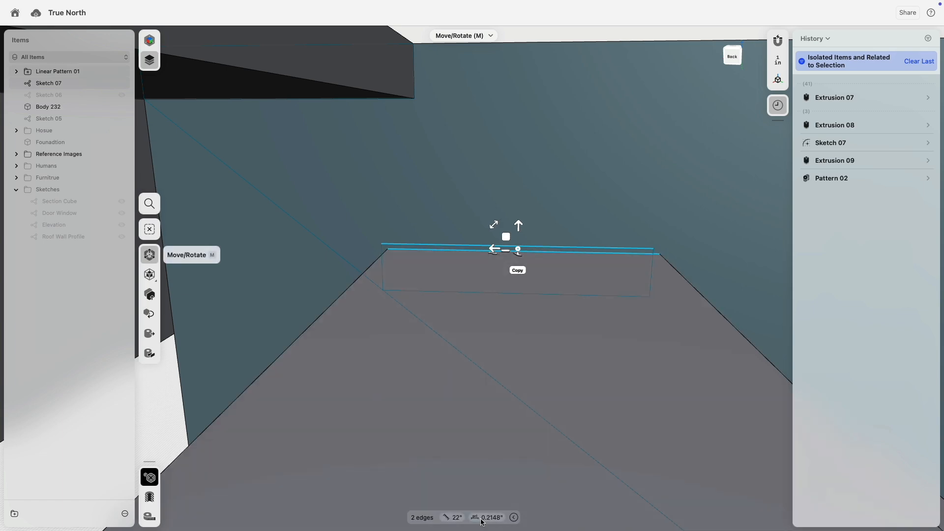
scroll(458, 384, down, 8)
click(428, 141)
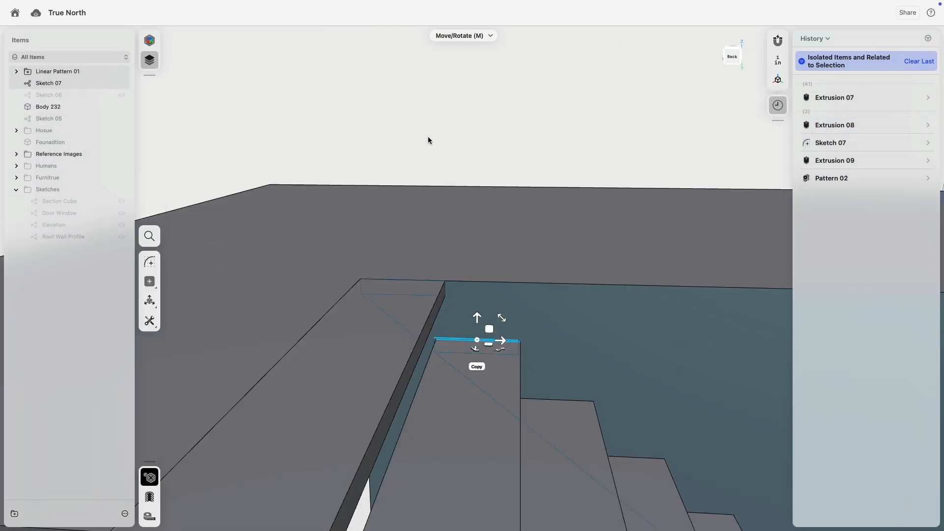
- Sketch a vertical line 108 in long across the full height of the back wall's inner face
scroll(434, 163, down, 6)
scroll(434, 160, down, 3)
click(731, 57)
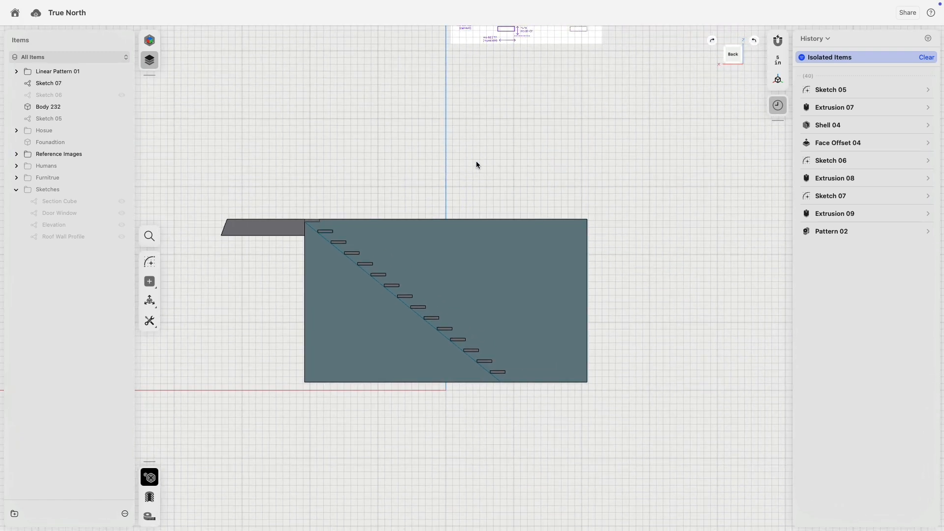
right_drag(618, 270, 549, 267)
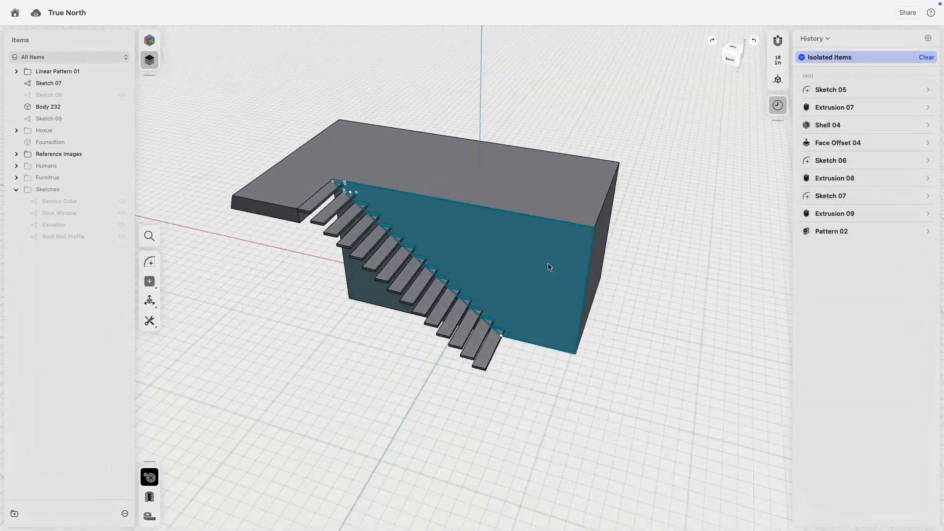
right_drag(446, 265, 635, 295)
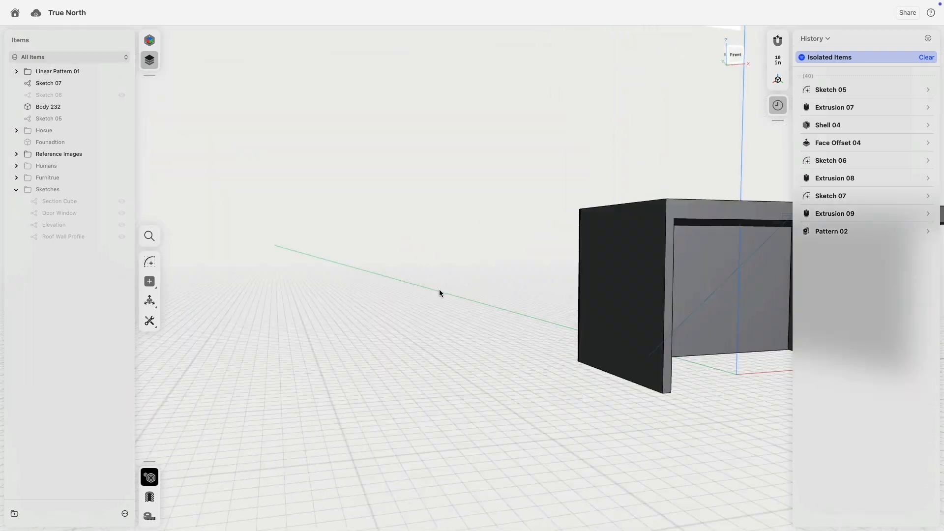
right_drag(439, 290, 625, 291)
middle_drag(625, 290, 450, 304)
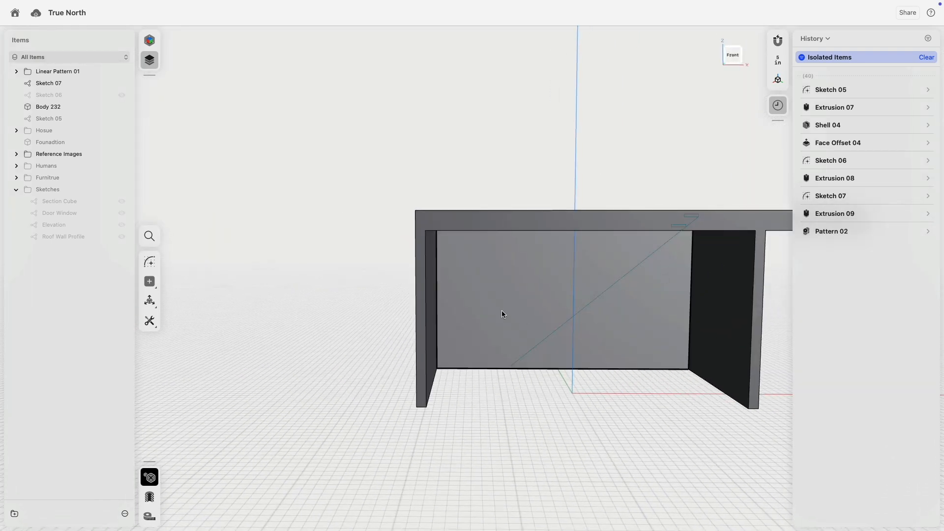
click(493, 307)
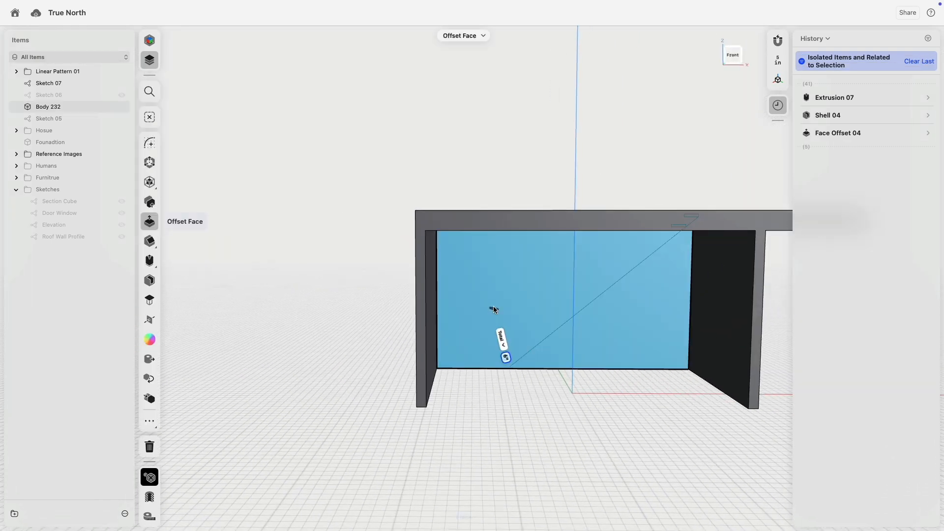
click(149, 142)
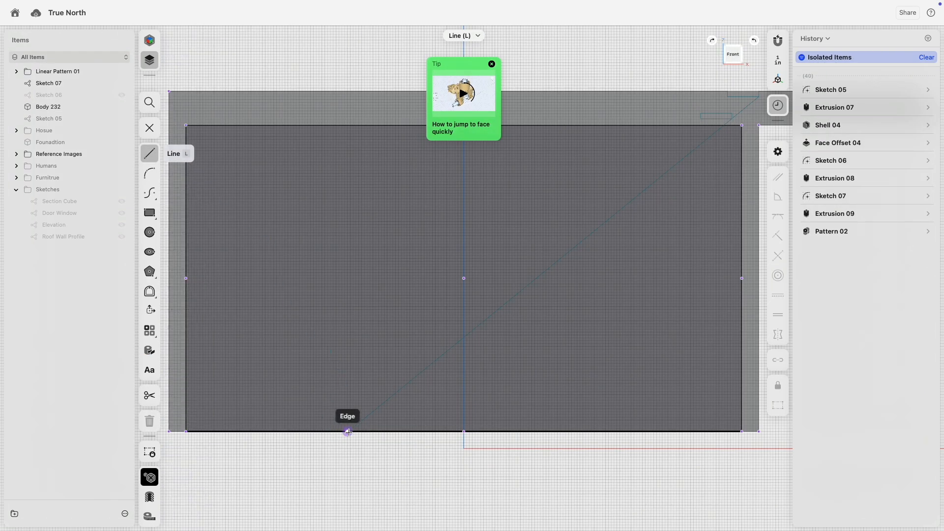
click(348, 125)
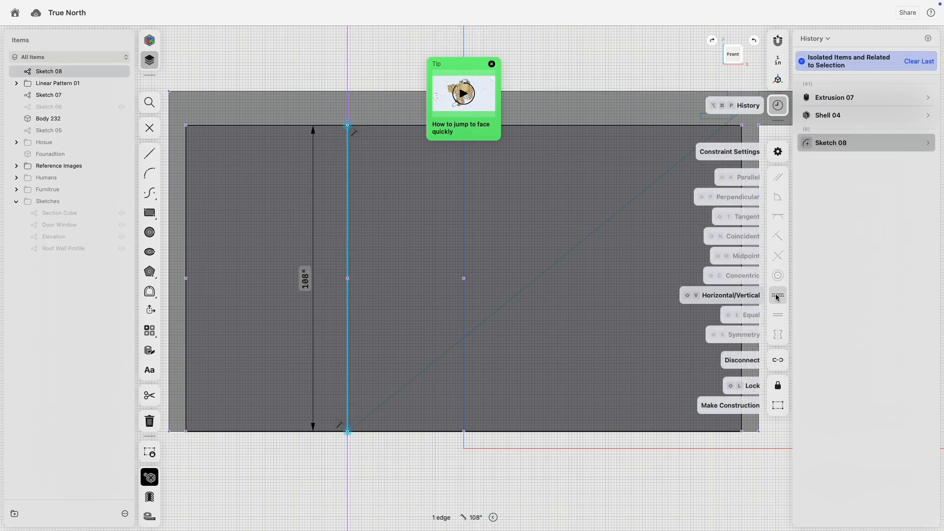
- Extrude the narrow region between the sketched line and the side wall through the back wall to cut a full-height doorway
scroll(416, 335, down, 5)
mouse_move(428, 348)
right_down()
mouse_move(548, 335)
mouse_move(548, 366)
right_up()
mouse_move(416, 358)
right_down()
mouse_move(305, 327)
mouse_move(432, 331)
right_up()
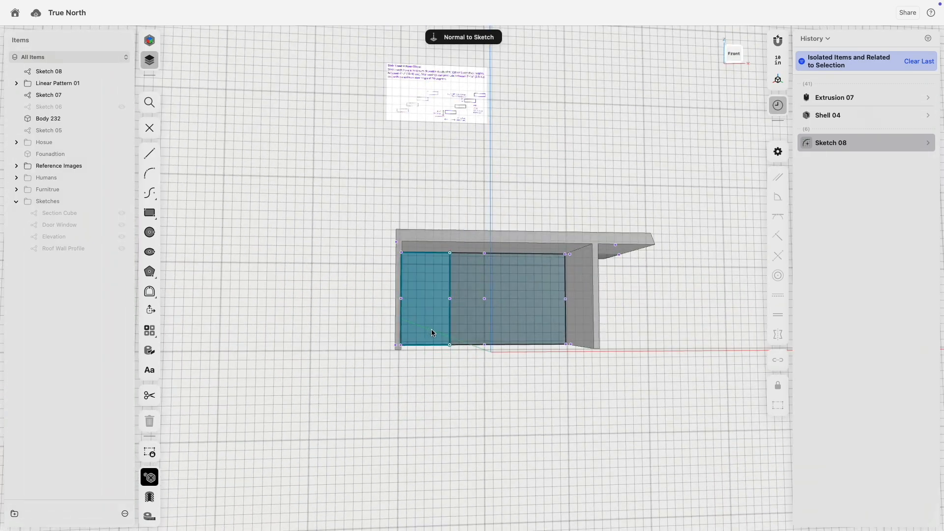
scroll(432, 330, up, 5)
click(387, 285)
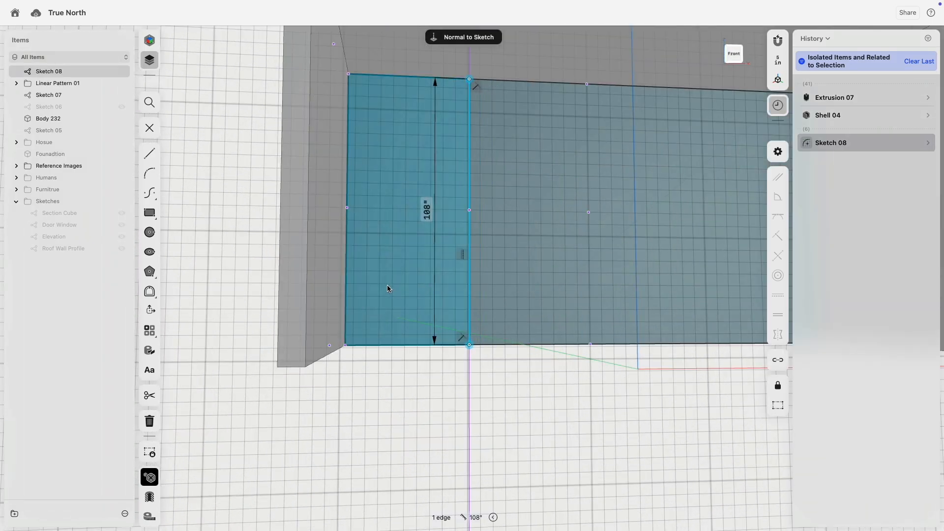
key(e)
drag(378, 283, 348, 392)
click(461, 380)
- Measure the doorway's width between its two side faces
right_drag(461, 380, 299, 313)
click(397, 336)
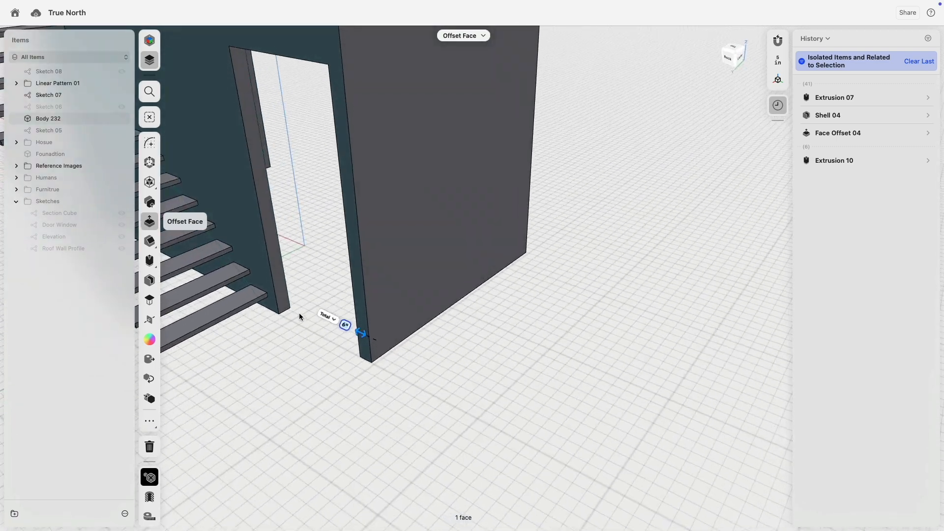
click(288, 305)
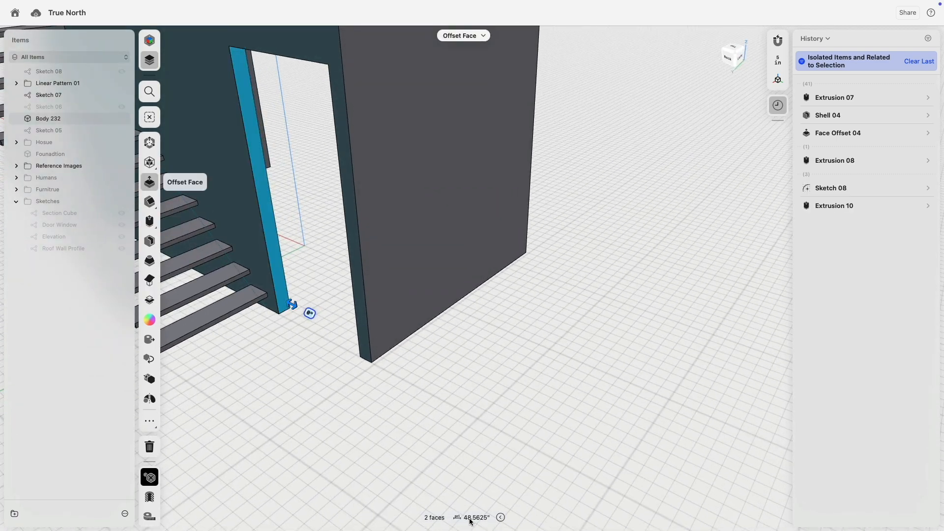
key(Escape)
- Show Sketch 08 and open it for editing by its vertical line at the doorway's edge
right_drag(544, 394, 489, 309)
click(483, 191)
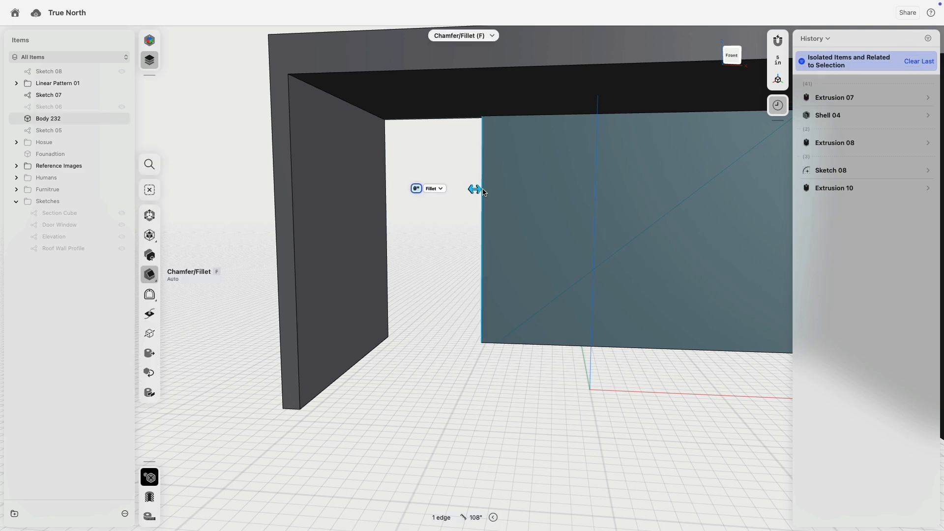
click(116, 73)
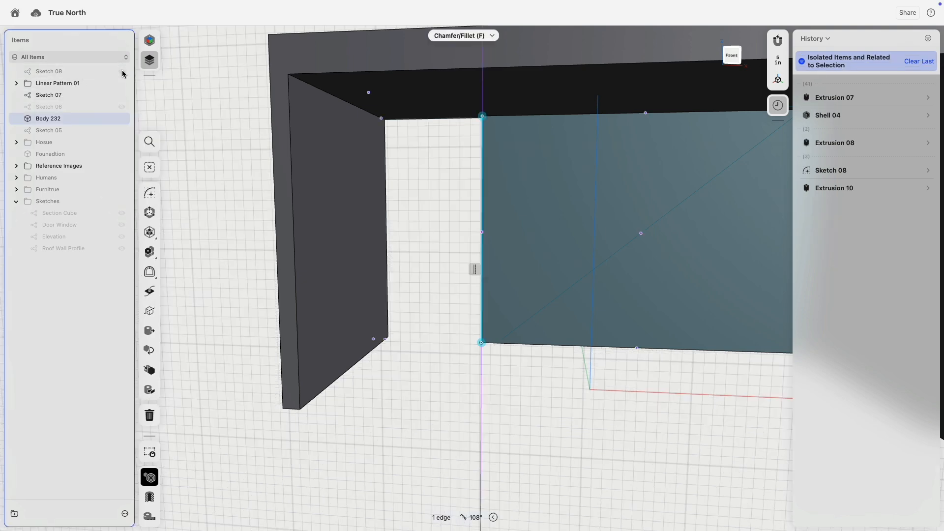
click(483, 164)
click(149, 154)
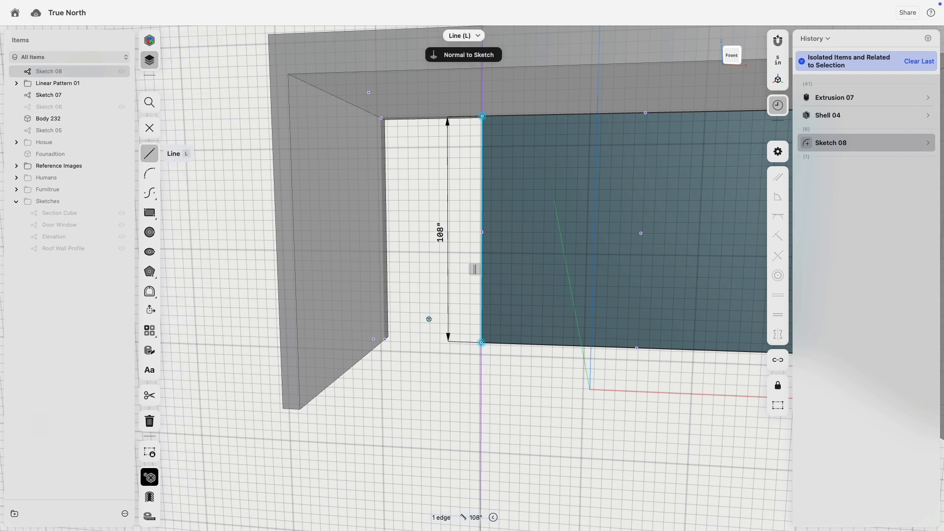
key(Escape)
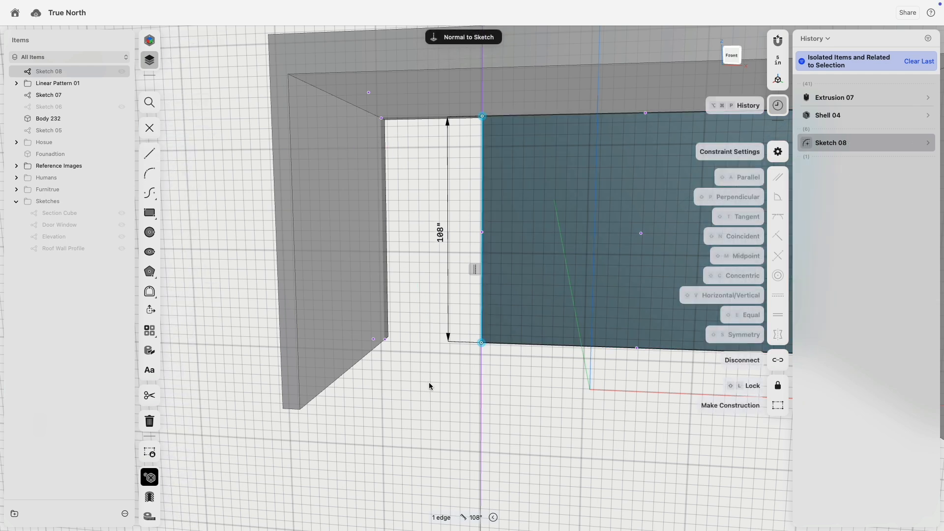
- Suppress the doorway cut, Extrusion 10, in the history and select Sketch 08
click(430, 384)
right_click(848, 269)
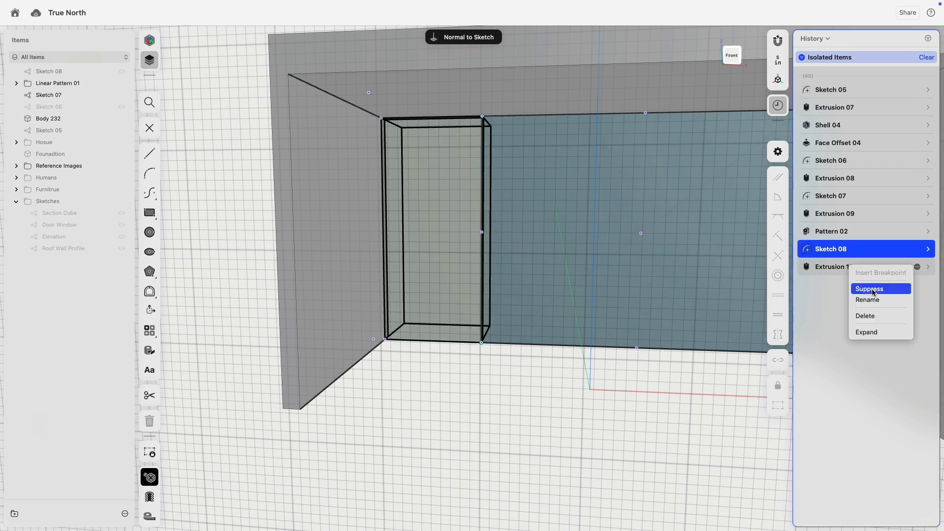
click(874, 291)
click(829, 250)
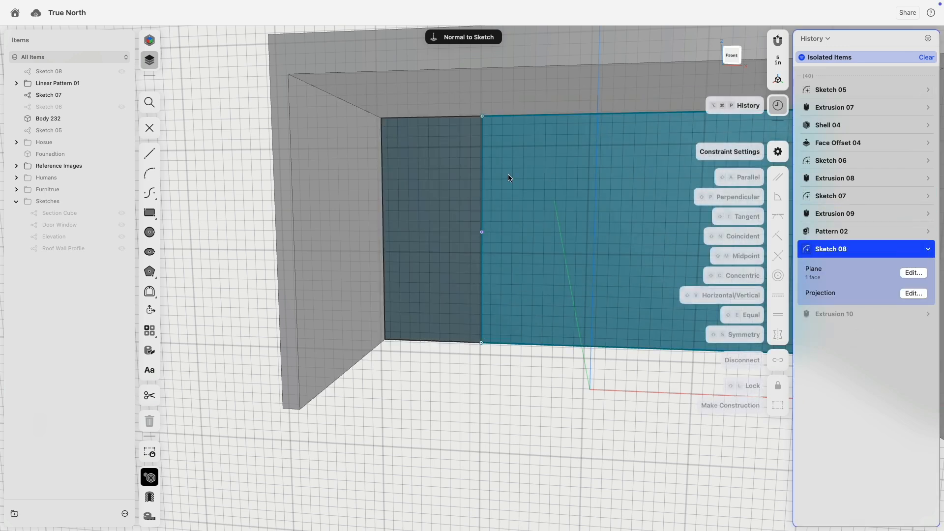
- Set the distance between the sketched vertical line and the side wall's inner edge to 48 in and finish the sketch
click(483, 192)
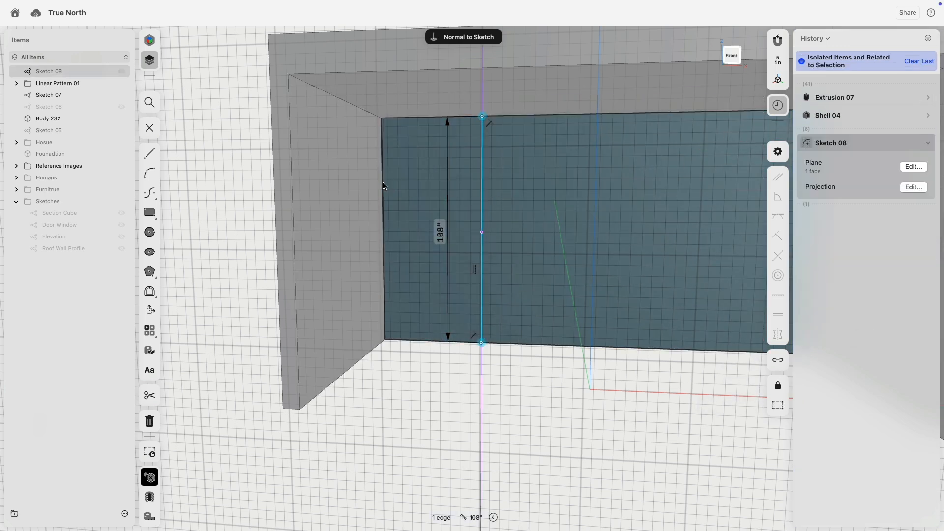
click(383, 189)
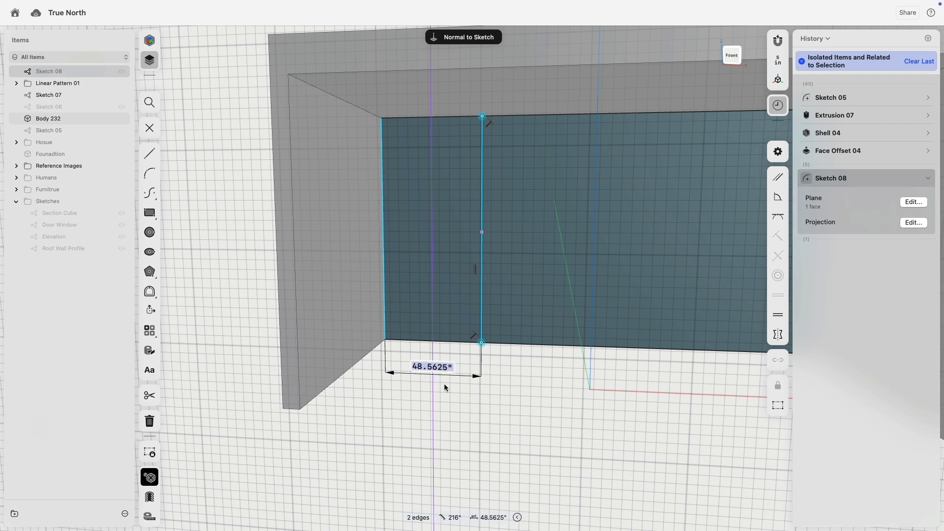
text(48)
key(Return)
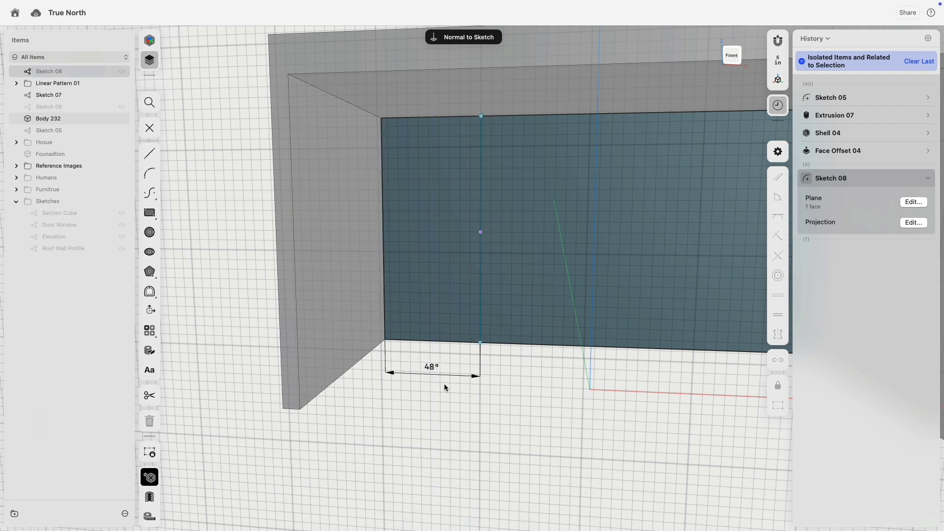
click(643, 460)
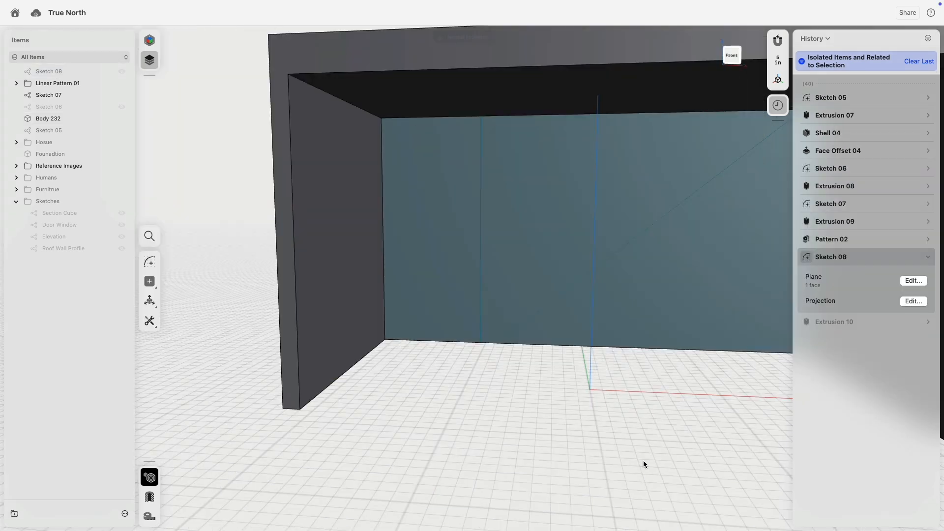
- Unsuppress Extrusion 10 to restore the doorway cut and check it beside the stair
right_click(842, 315)
click(866, 339)
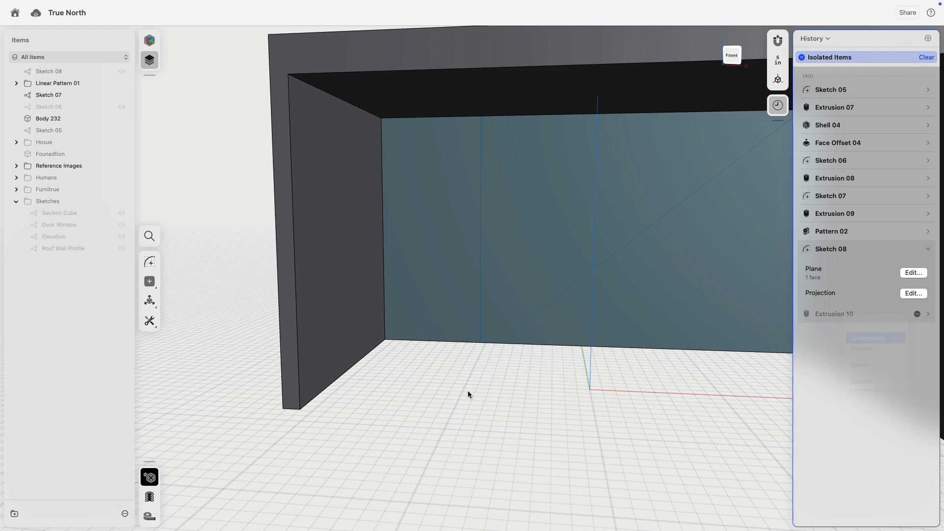
right_drag(446, 390, 501, 266)
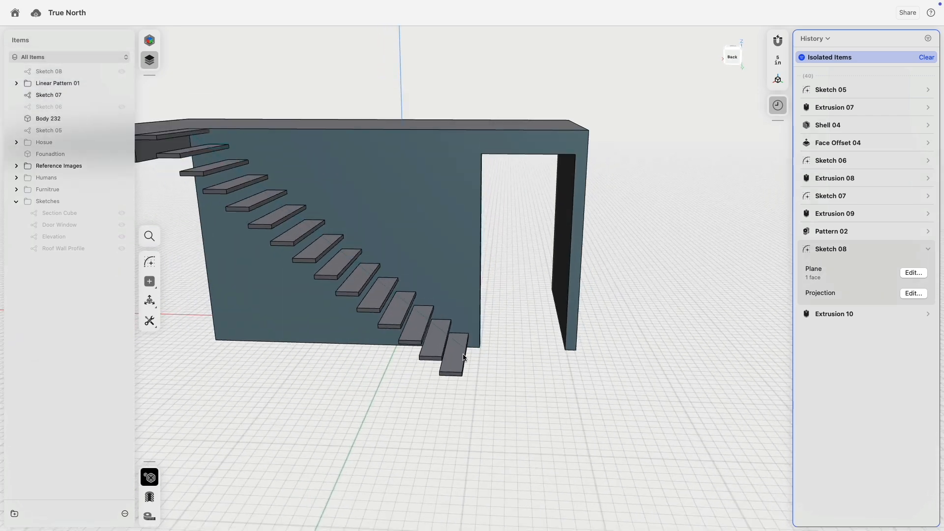
right_drag(298, 229, 335, 254)
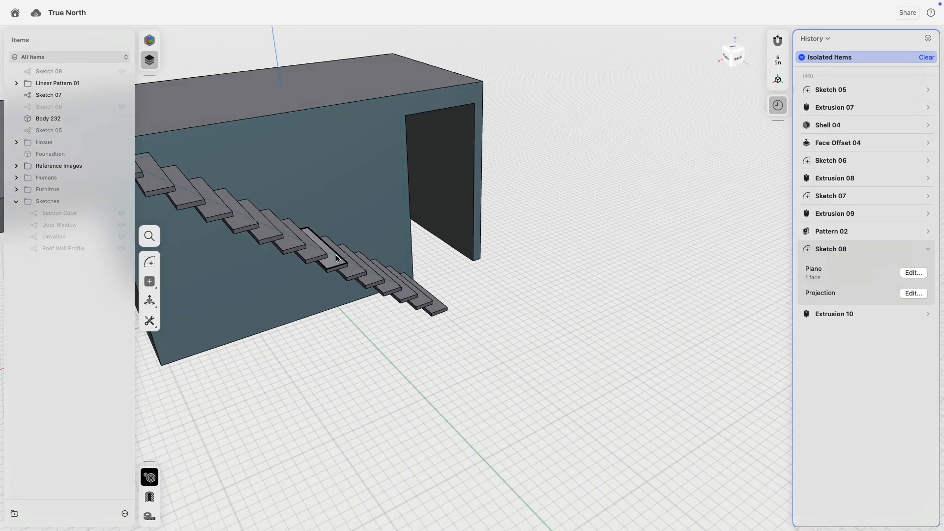
- Leave isolation to show the whole building and examine the stair diagrams and the arched kitchen reference photo above it
scroll(415, 265, down, 5)
click(149, 477)
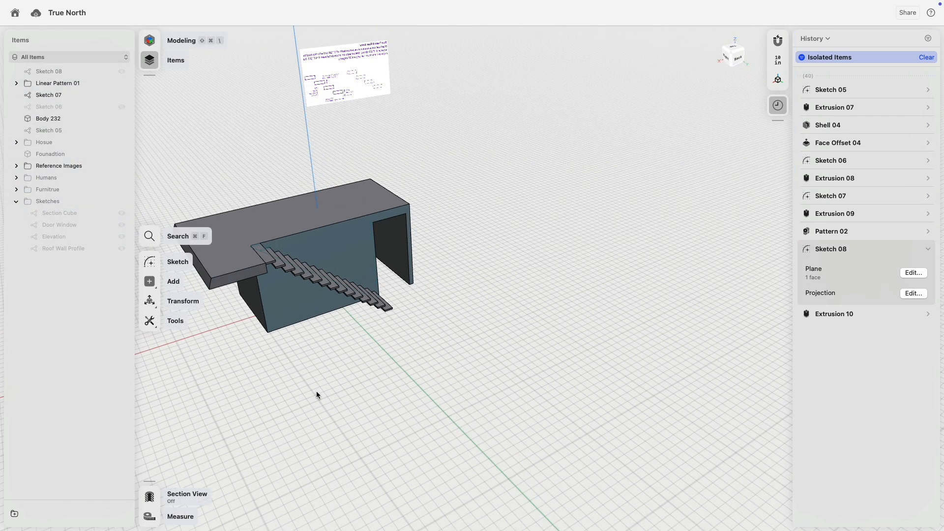
middle_drag(237, 323, 485, 274)
right_drag(485, 274, 466, 292)
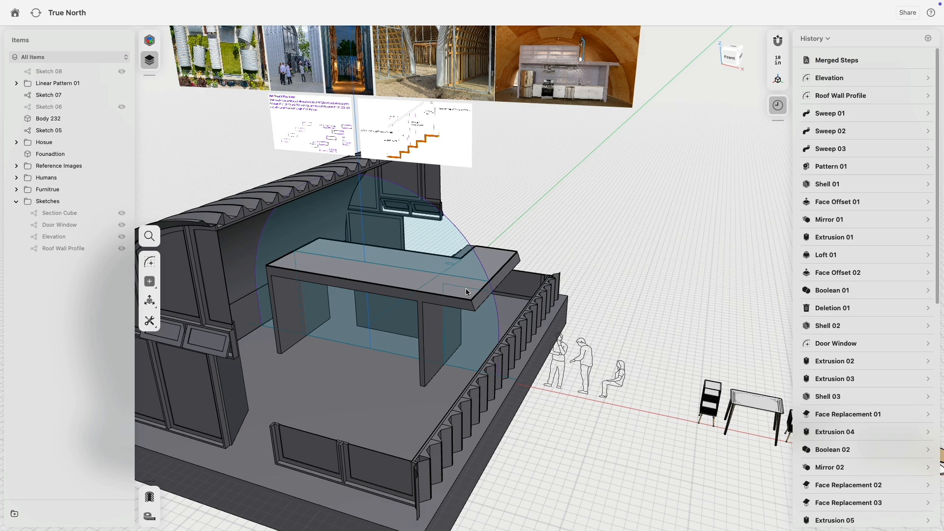
mouse_move(386, 110)
right_down()
mouse_move(415, 128)
mouse_move(404, 118)
right_up()
scroll(405, 118, up, 5)
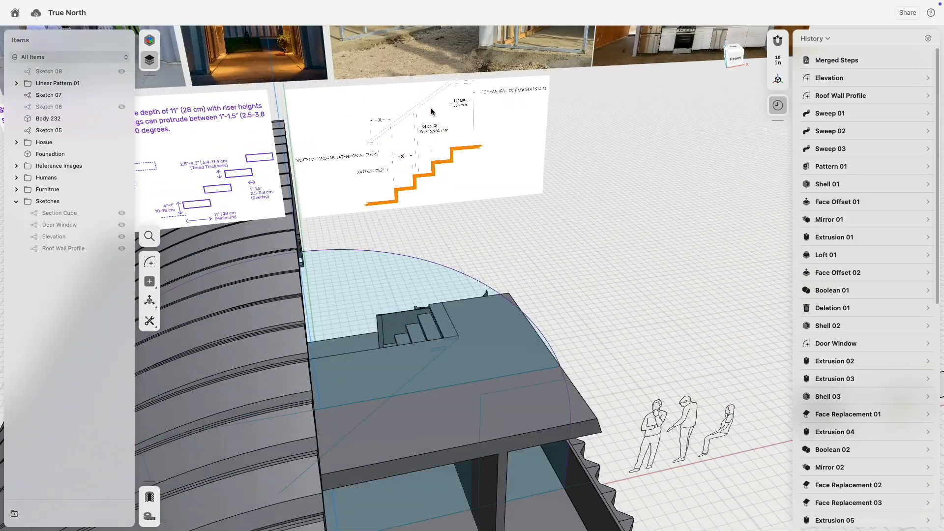
scroll(394, 198, down, 4)
right_drag(435, 225, 419, 198)
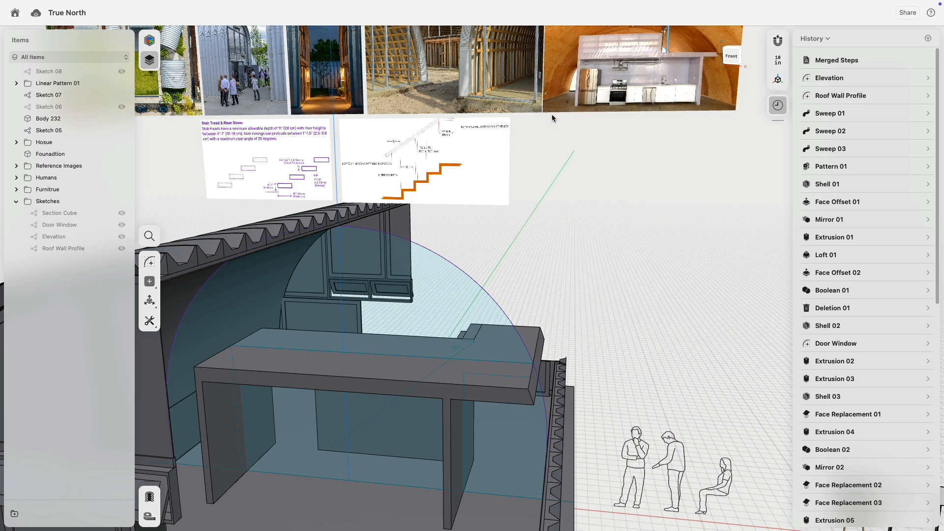
scroll(552, 114, up, 8)
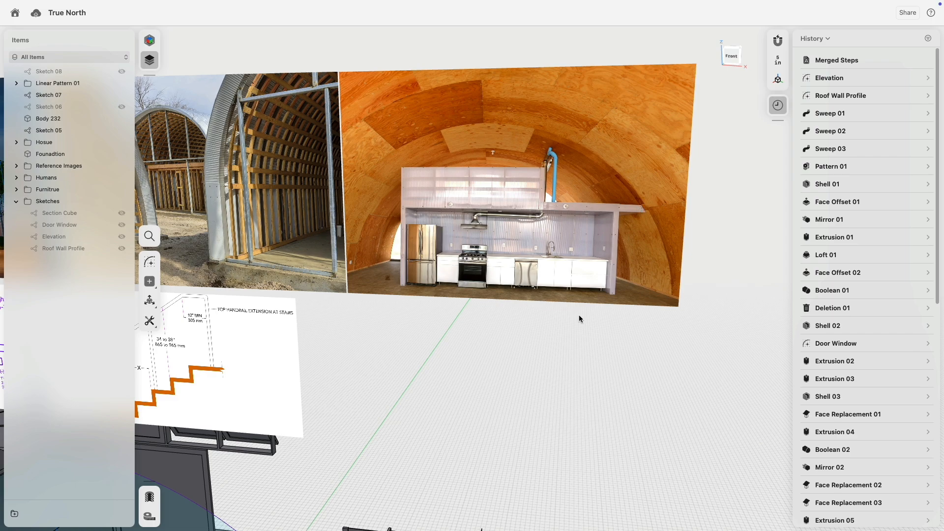
- Select Body 232 together with Linear Pattern 01 and try moving them −95 in along the building's length
scroll(418, 353, down, 4)
middle_drag(403, 383, 521, 257)
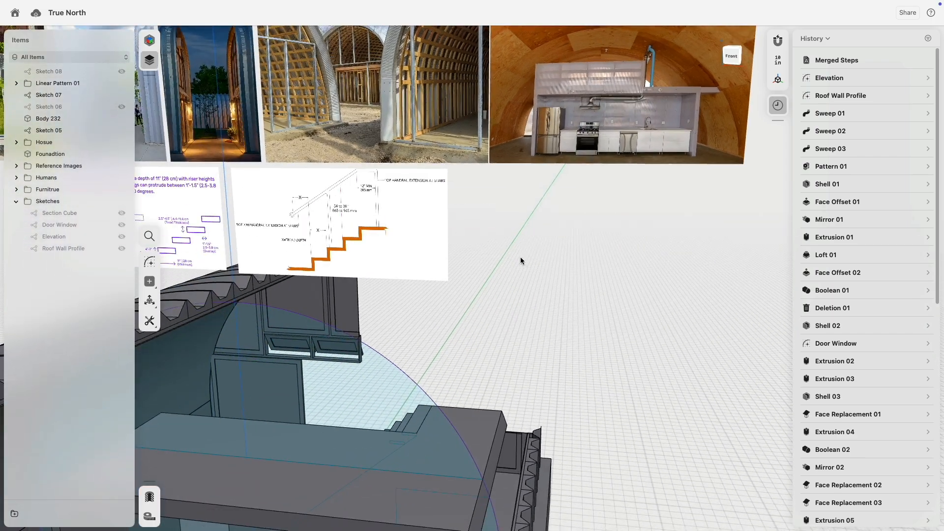
scroll(521, 259, down, 5)
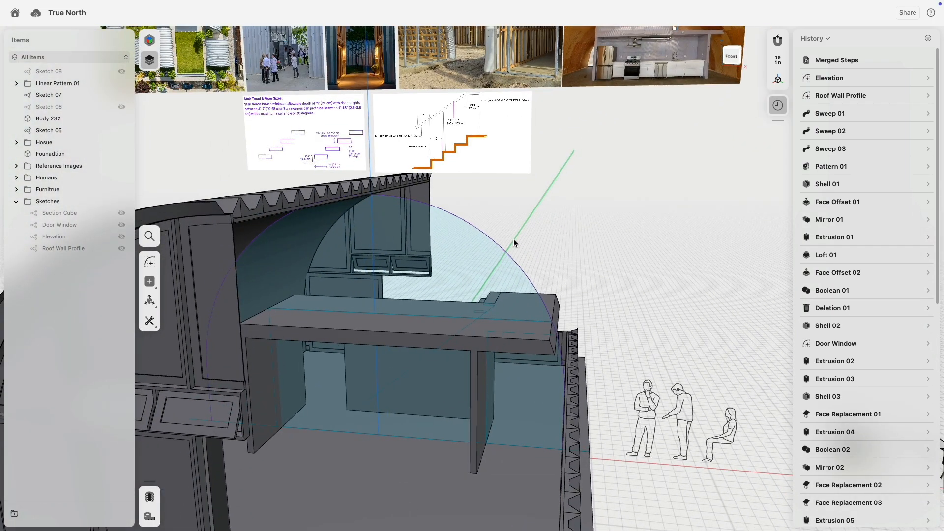
right_drag(513, 239, 359, 290)
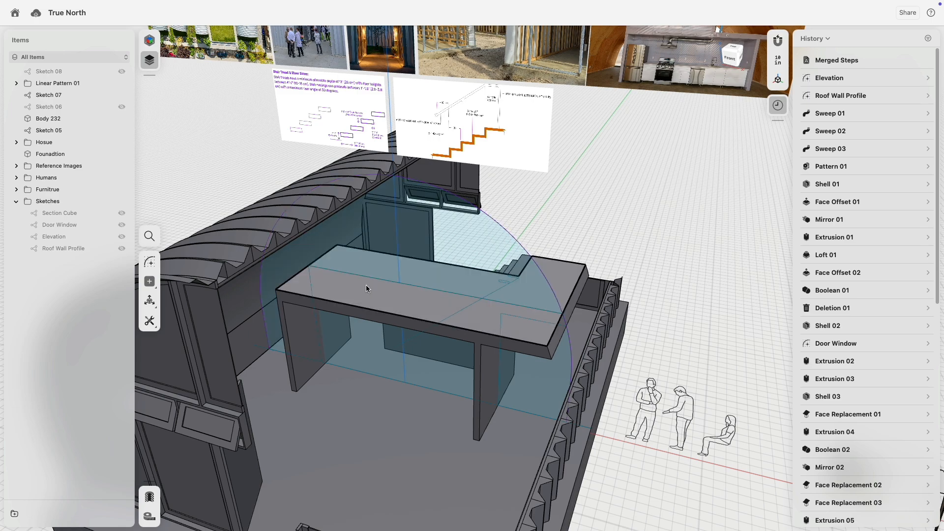
right_drag(360, 285, 327, 396)
right_drag(312, 435, 524, 388)
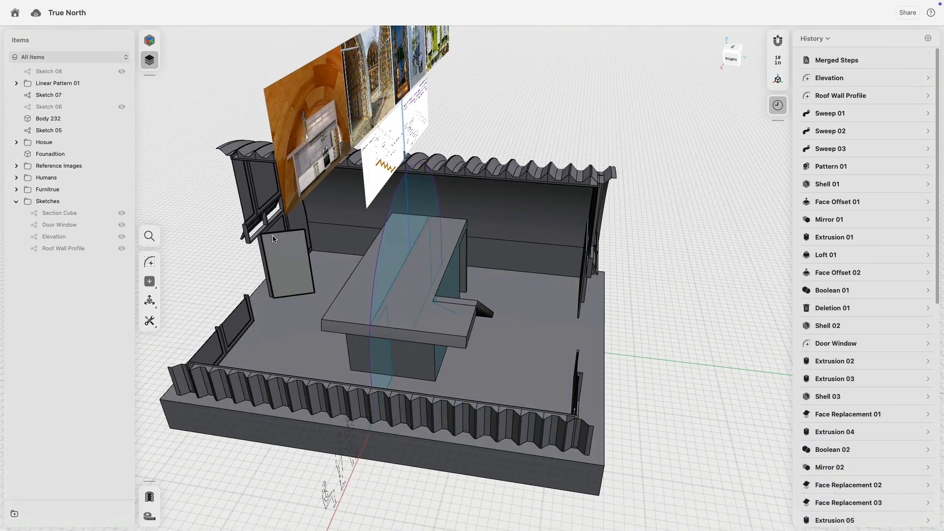
click(69, 121)
super+click(63, 84)
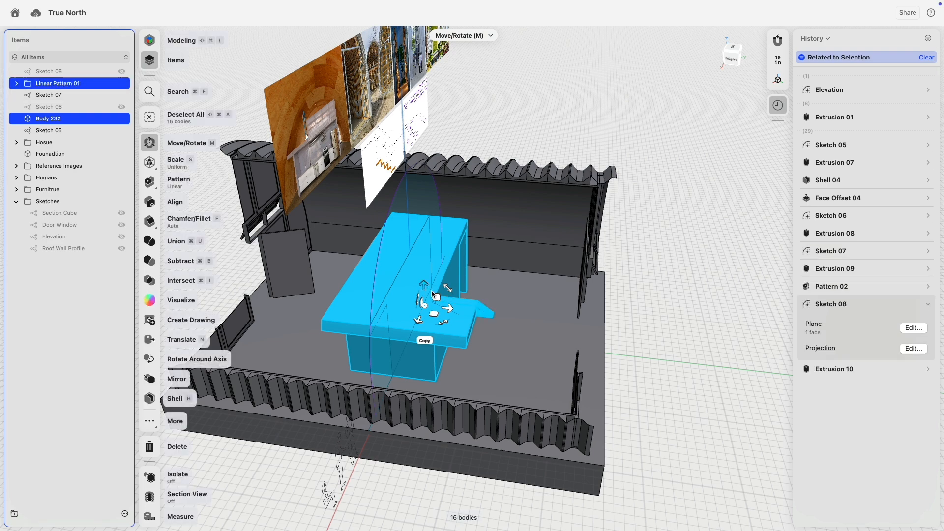
drag(447, 308, 375, 306)
right_drag(375, 306, 474, 287)
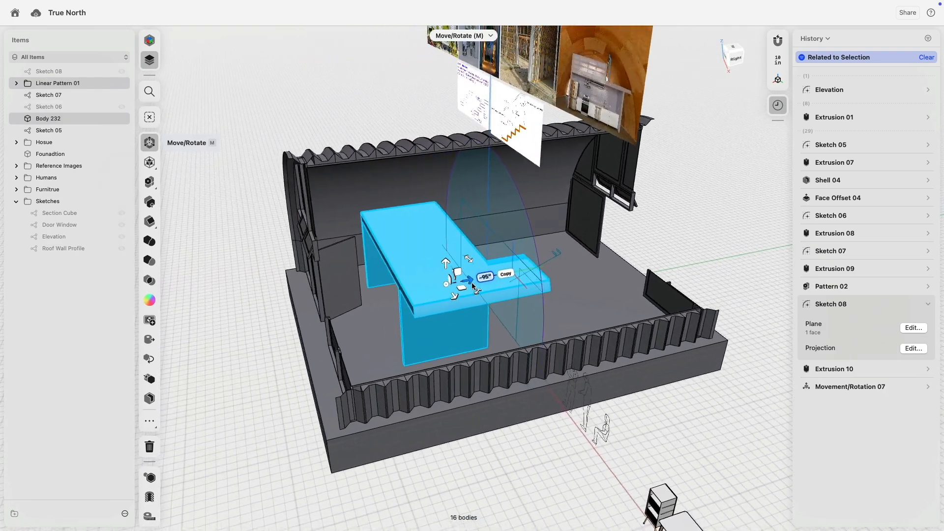
- Try moving the selected floor body and stair treads 159 in along the building's length, and undo both trial moves
middle_drag(472, 286, 442, 297)
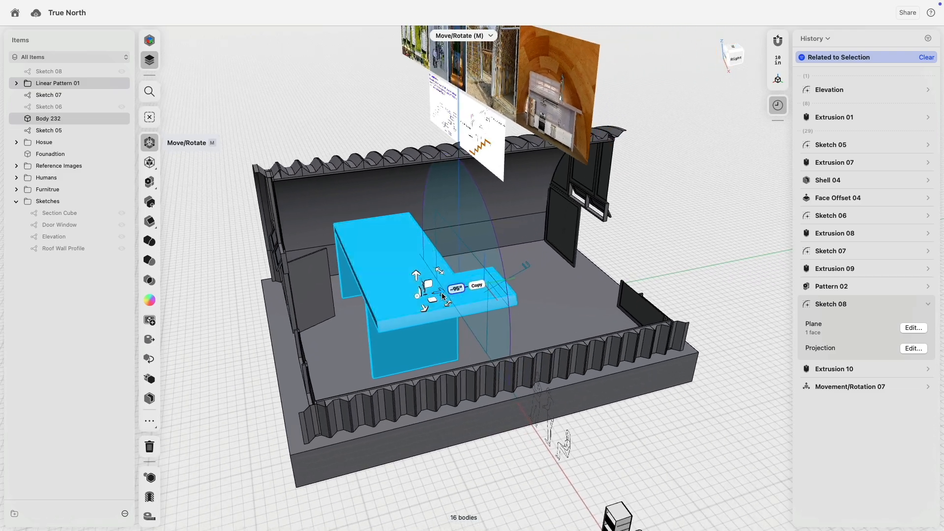
drag(442, 297, 553, 277)
right_drag(553, 277, 457, 326)
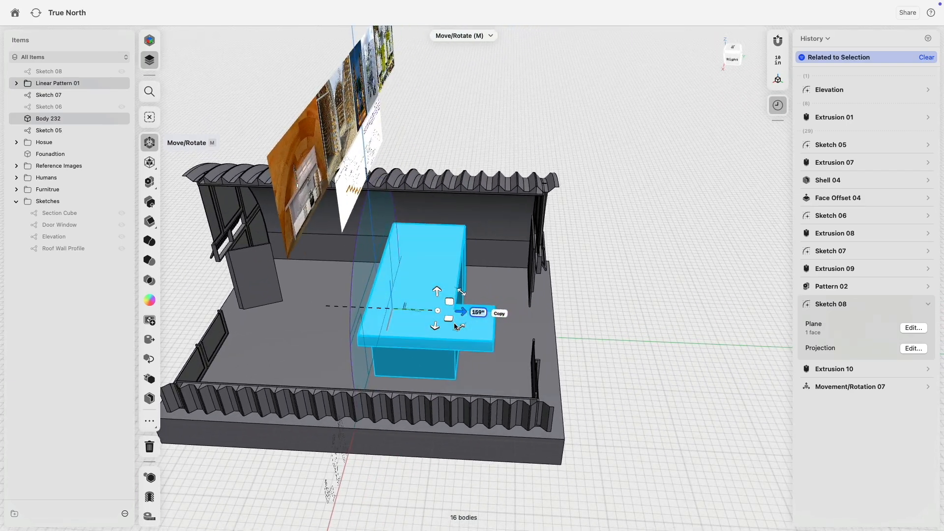
key(super+z)
key(super+z)
- Mirror Body 232 and Linear Pattern 01 across the vertical plane parallel to the building's front, with Keep Originals off
right_drag(305, 322, 237, 337)
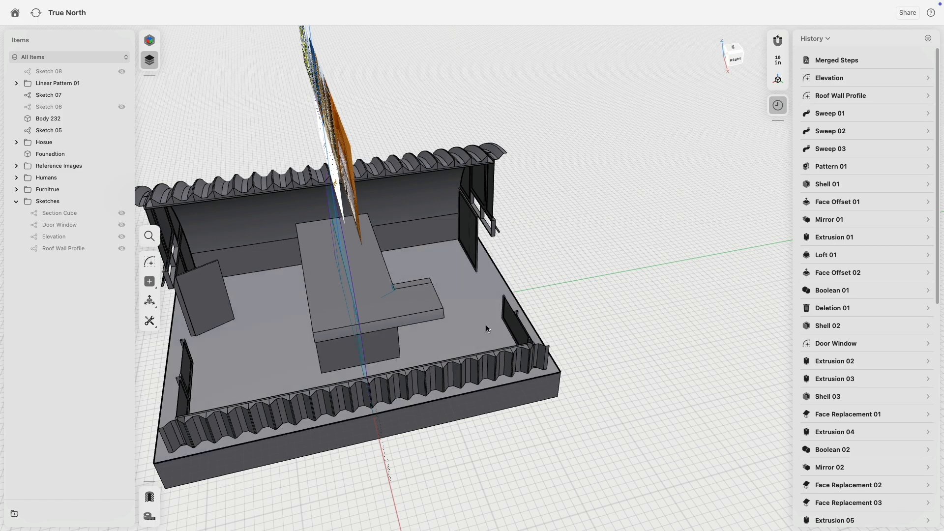
mouse_move(433, 280)
right_down()
mouse_move(358, 265)
mouse_move(449, 268)
mouse_move(429, 279)
right_up()
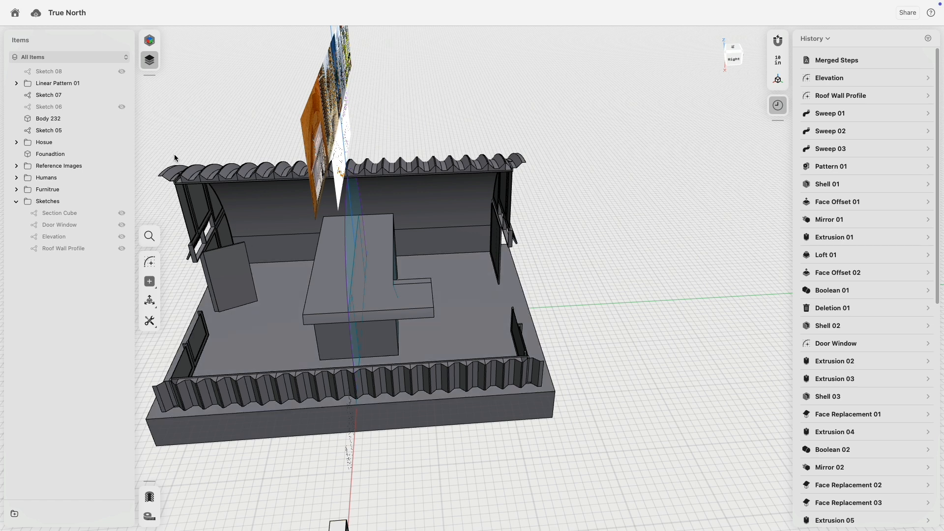
click(64, 119)
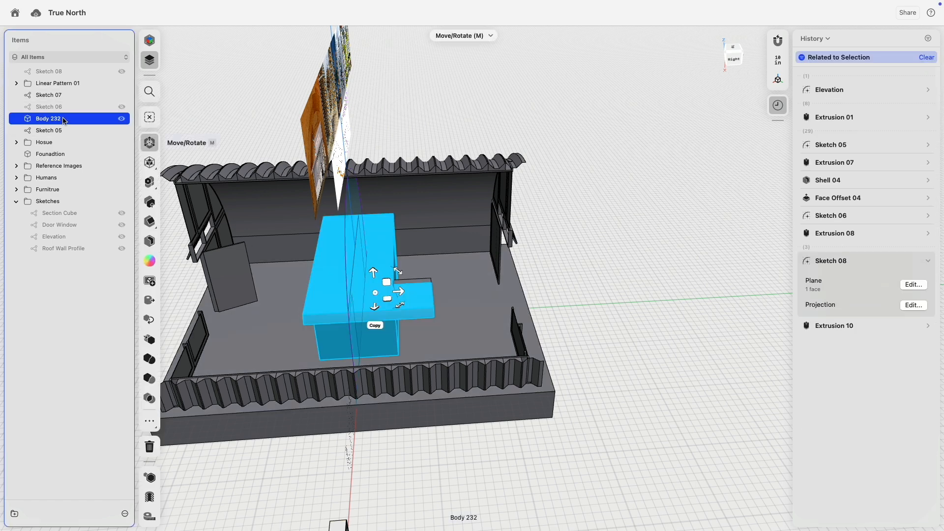
click(59, 84)
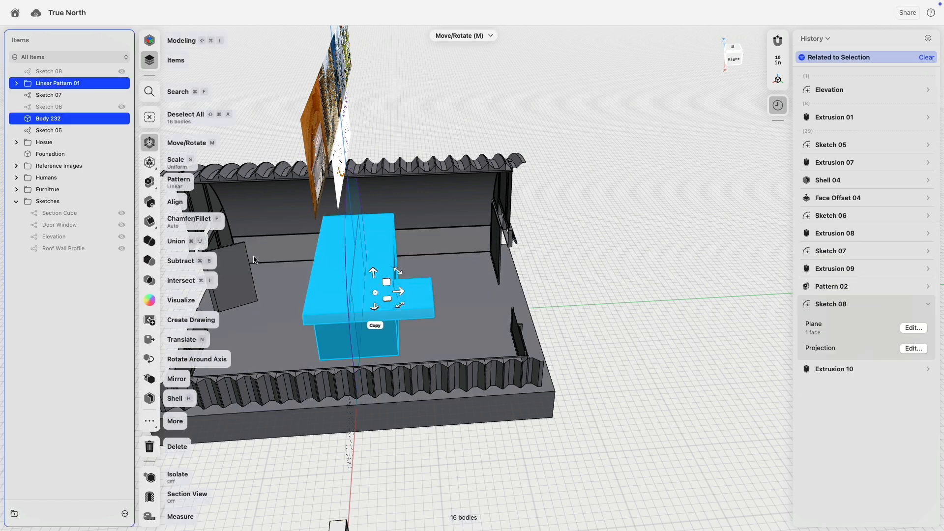
right_drag(270, 298, 288, 306)
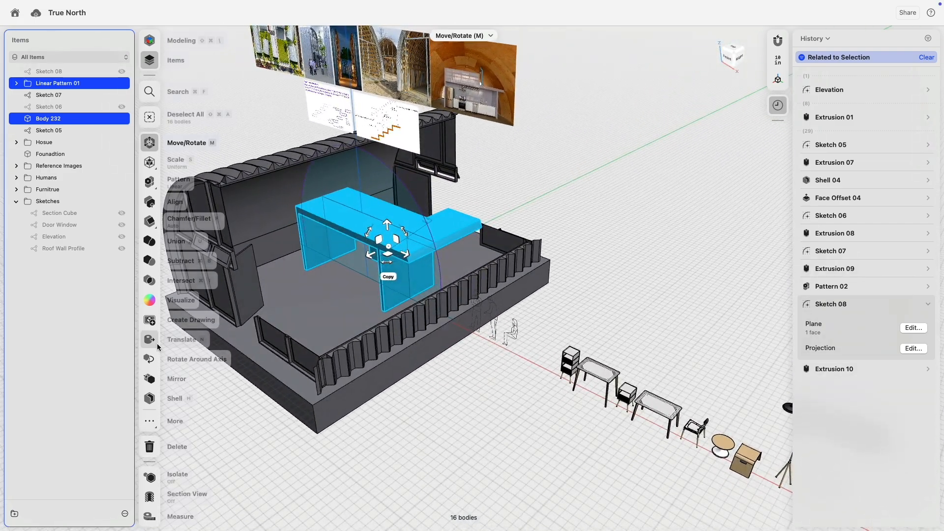
click(149, 423)
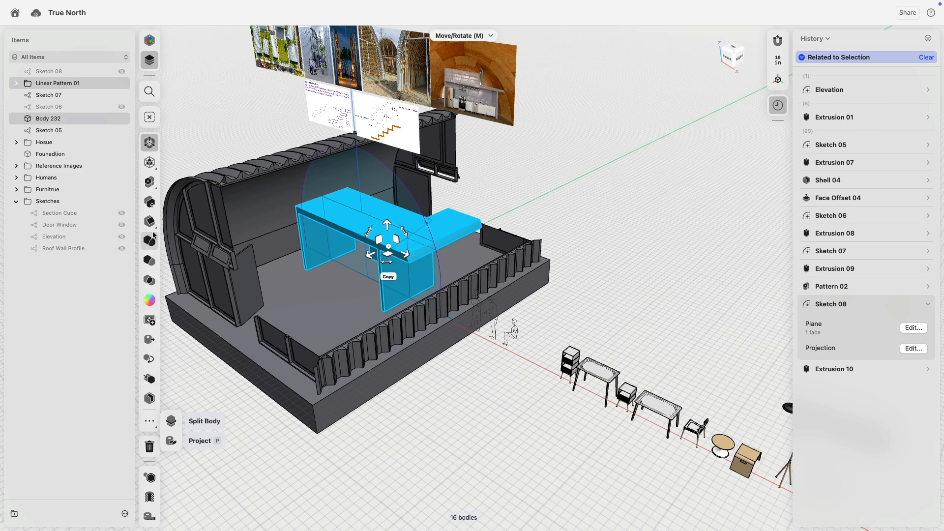
click(150, 380)
scroll(349, 279, up, 5)
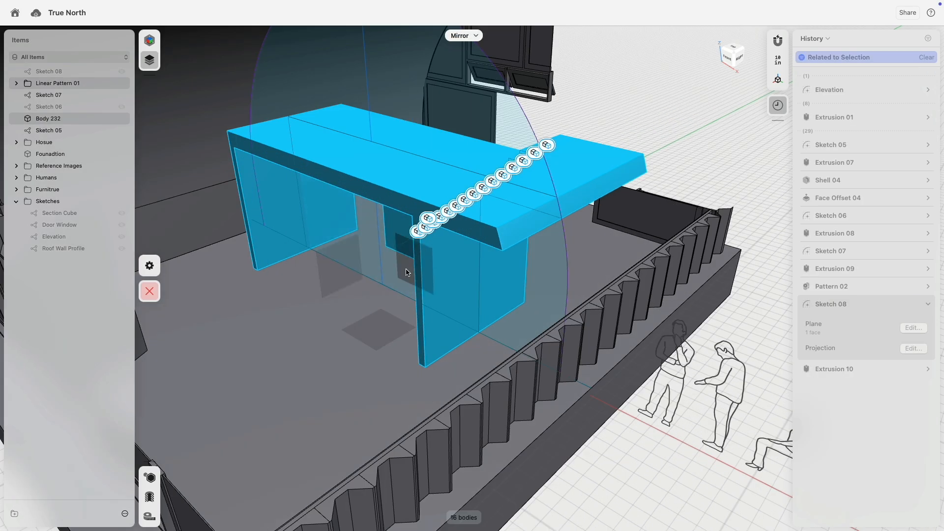
click(407, 271)
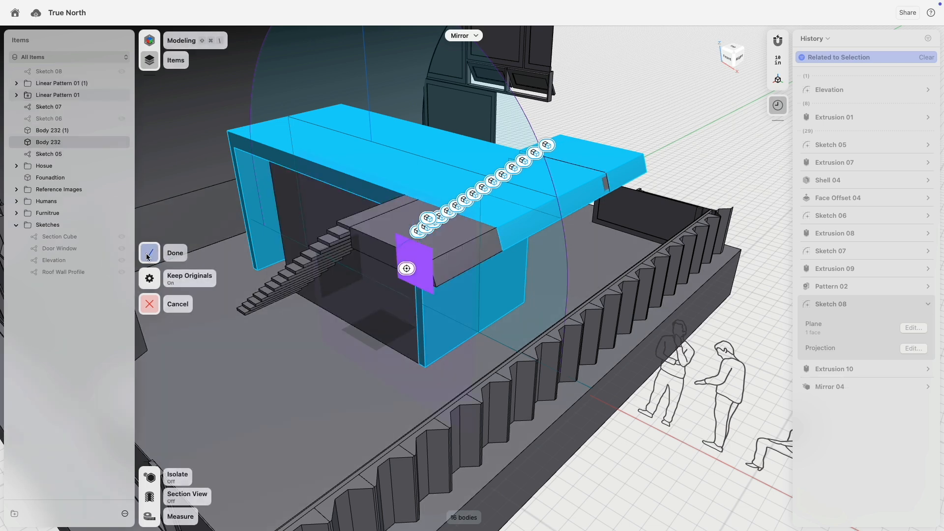
click(149, 279)
click(292, 278)
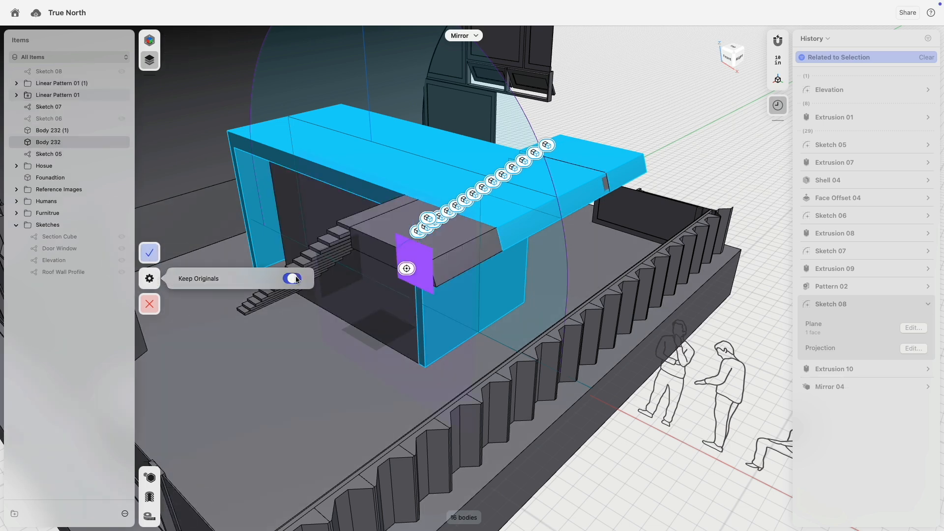
click(151, 254)
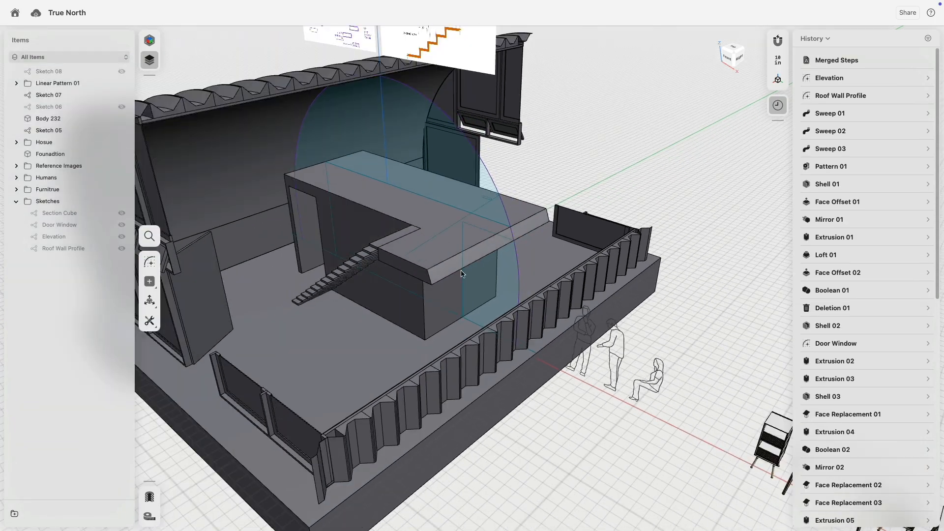
- Check the mirrored stair from the front and delete Mirror 04 from the end of the history
mouse_move(464, 269)
right_down()
mouse_move(418, 269)
mouse_move(482, 268)
mouse_move(458, 270)
mouse_move(348, 388)
right_up()
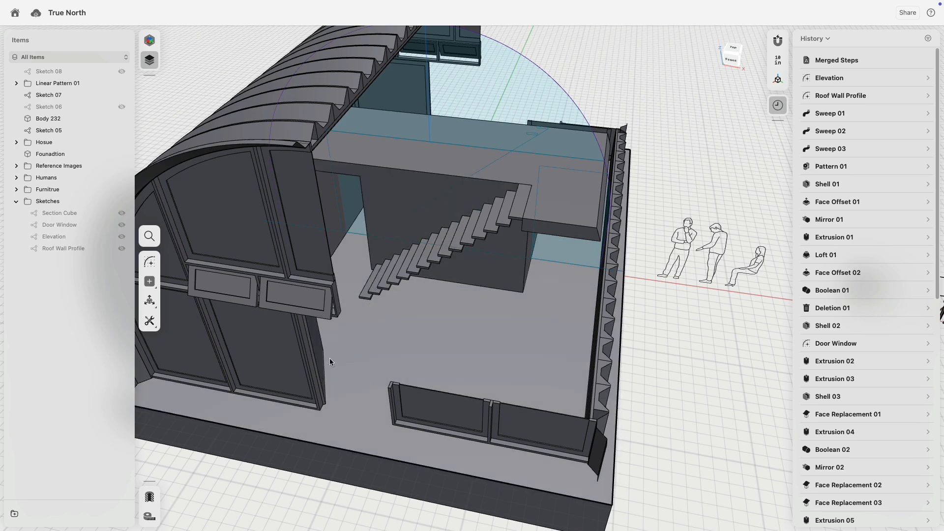
mouse_move(371, 369)
right_down()
mouse_move(290, 346)
mouse_move(225, 345)
mouse_move(339, 349)
mouse_move(359, 366)
right_up()
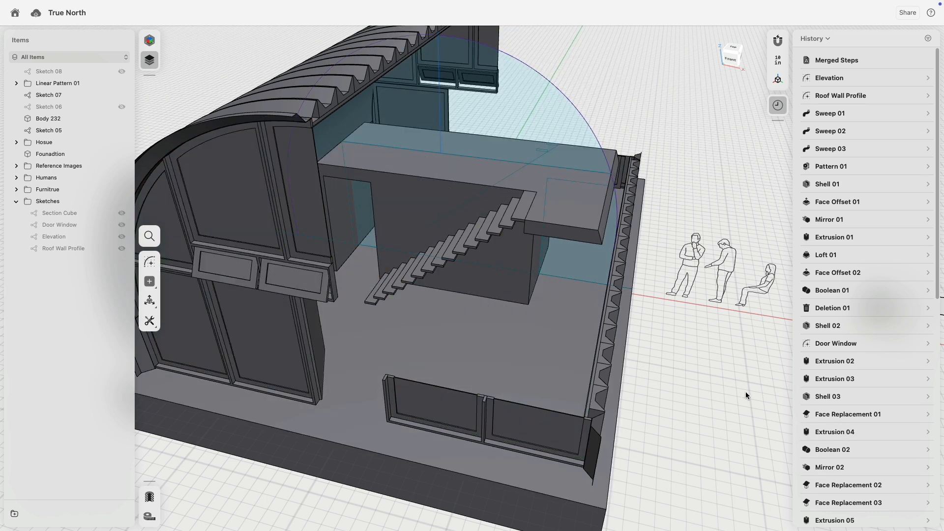
scroll(878, 466, down, 5)
scroll(877, 467, down, 5)
click(878, 468)
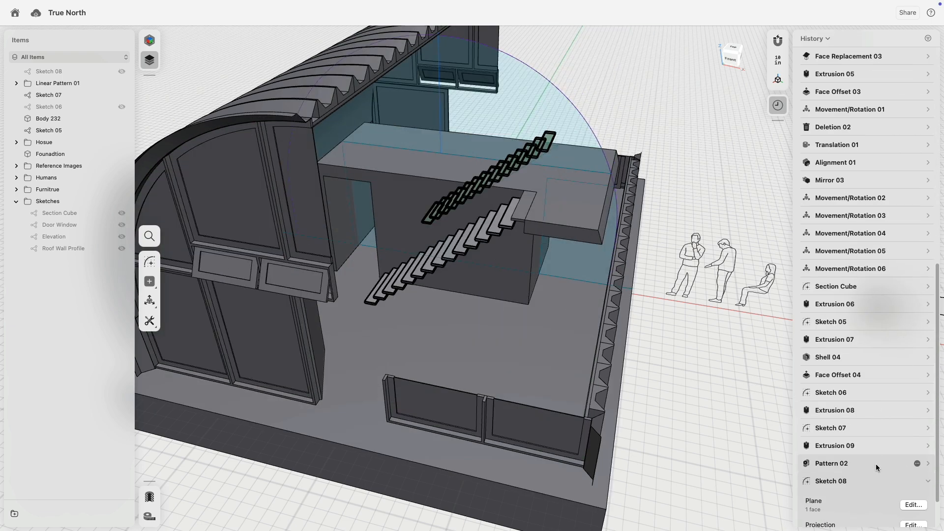
scroll(877, 467, down, 3)
right_click(838, 517)
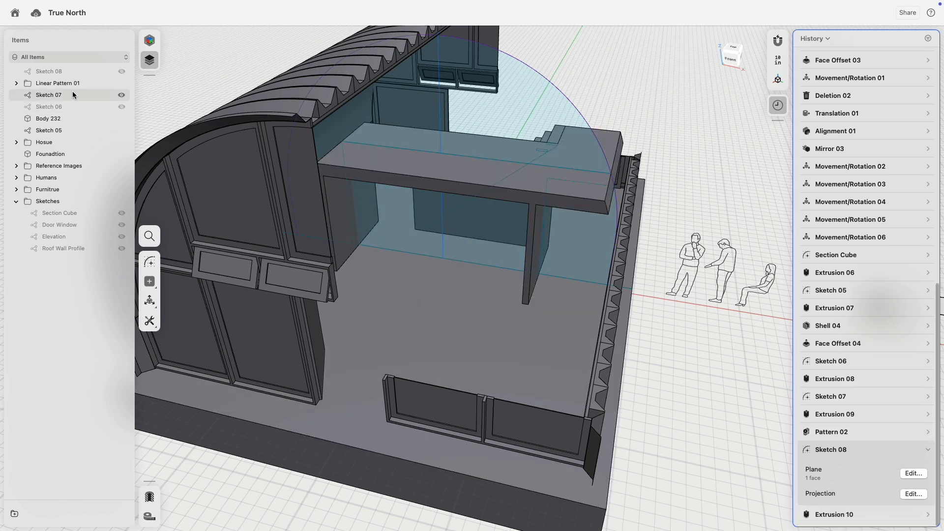
- Rotate Linear Pattern 01 and Body 232 together by −180° about the vertical axis
click(57, 83)
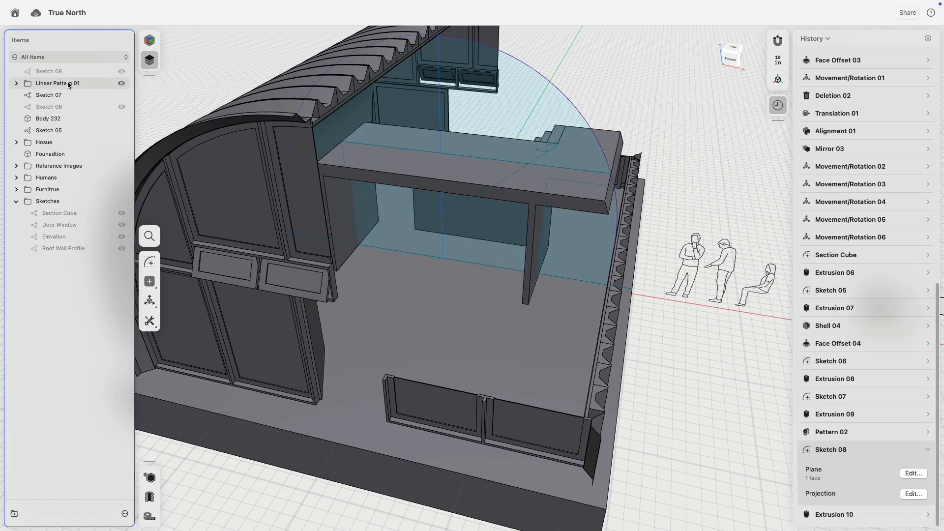
click(59, 119)
right_drag(466, 160, 465, 220)
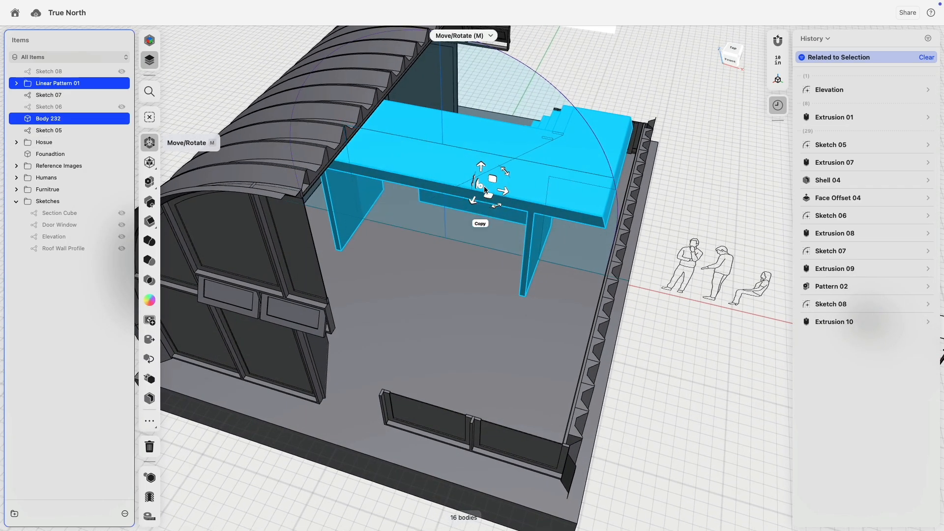
drag(465, 220, 402, 191)
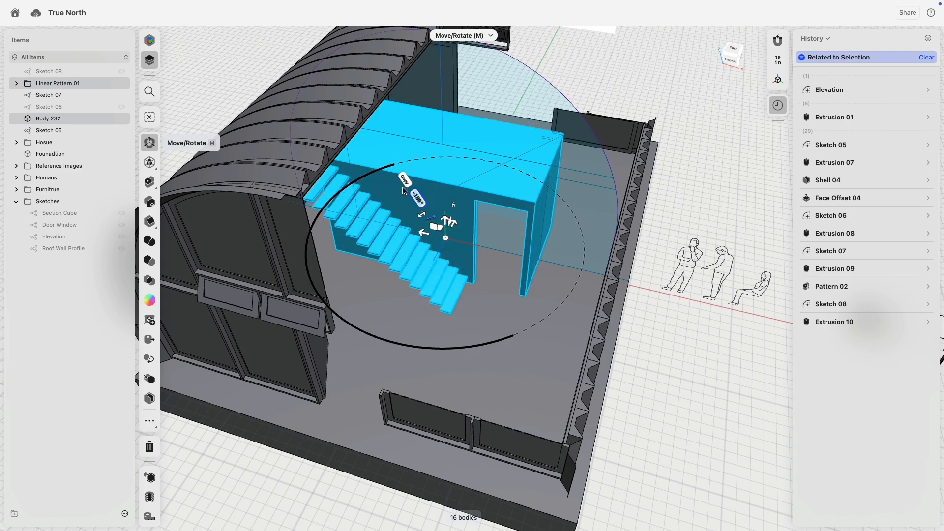
right_drag(460, 271, 438, 296)
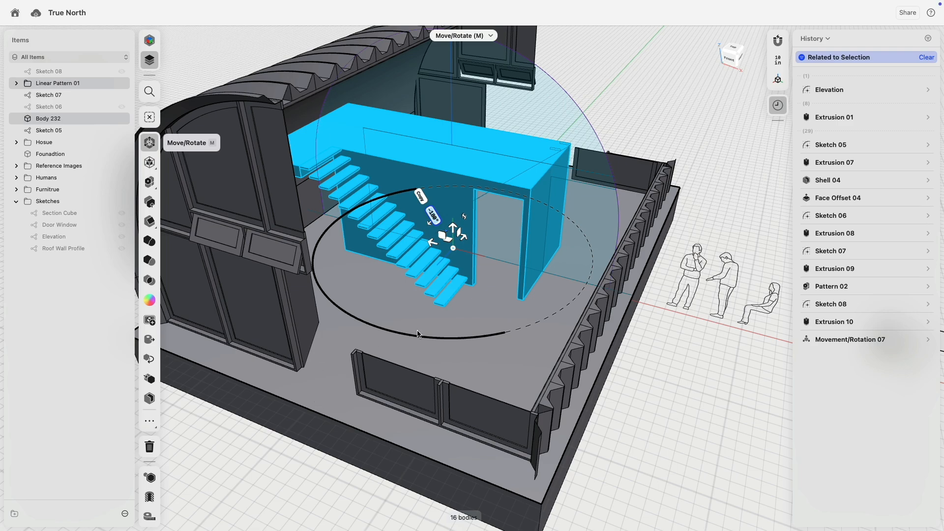
- Move the rotated floor body and stair treads 55 in along the building's length and check their position in the building
right_drag(506, 315, 502, 217)
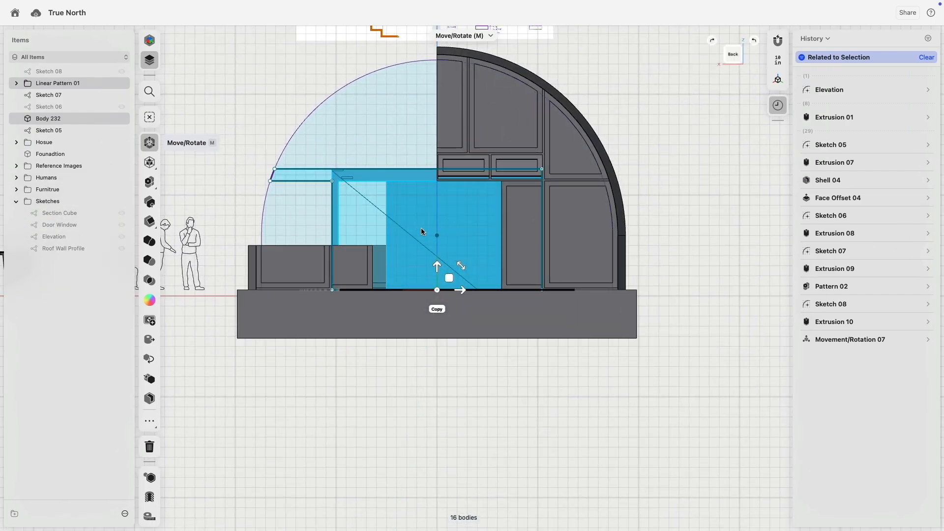
right_drag(421, 231, 530, 298)
drag(408, 270, 451, 285)
right_drag(450, 285, 272, 178)
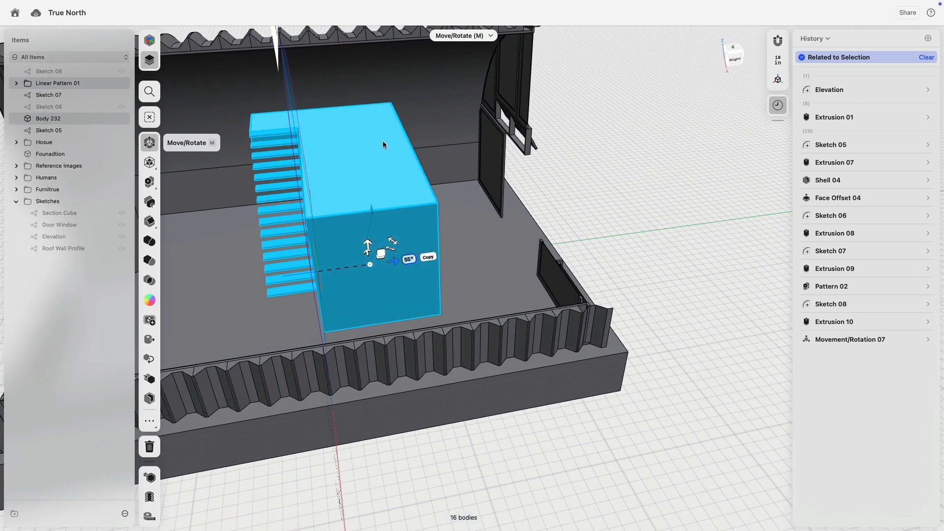
right_drag(393, 162, 585, 395)
click(500, 447)
right_drag(500, 447, 305, 445)
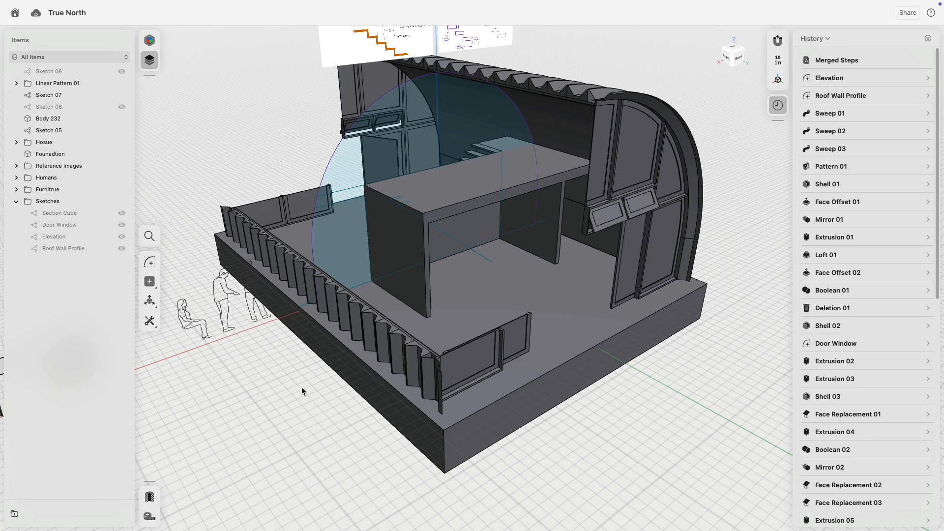
- Hide the Reference Images folder
scroll(303, 388, down, 5)
right_drag(304, 388, 453, 373)
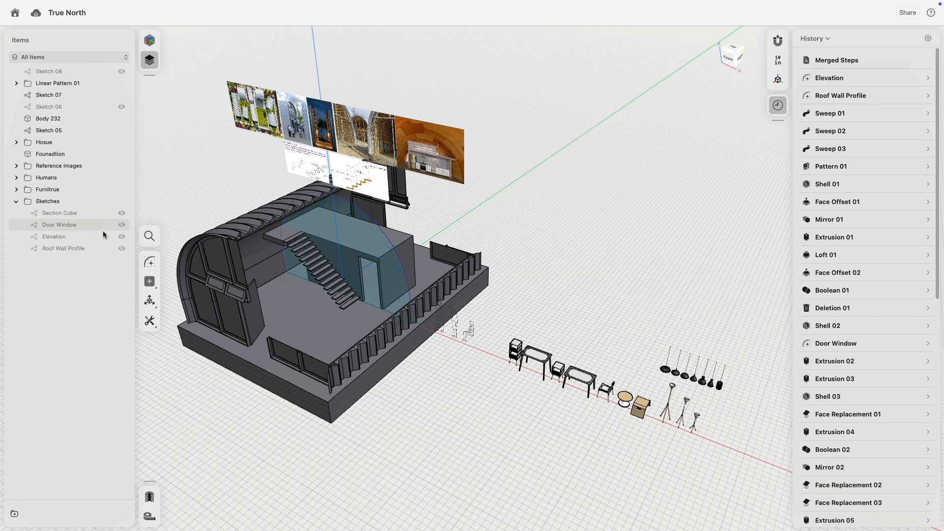
click(121, 166)
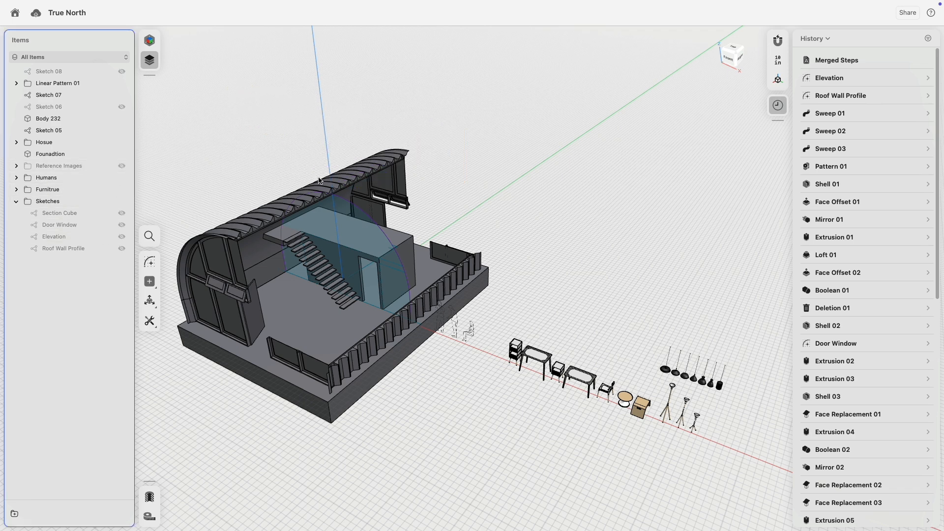
- Move Sketch 05, Sketch 06, Sketch 07 and Sketch 08 into the Sketches folder and collapse it
mouse_move(55, 71)
mouse_down()
mouse_move(62, 201)
mouse_move(49, 84)
mouse_move(55, 189)
mouse_up()
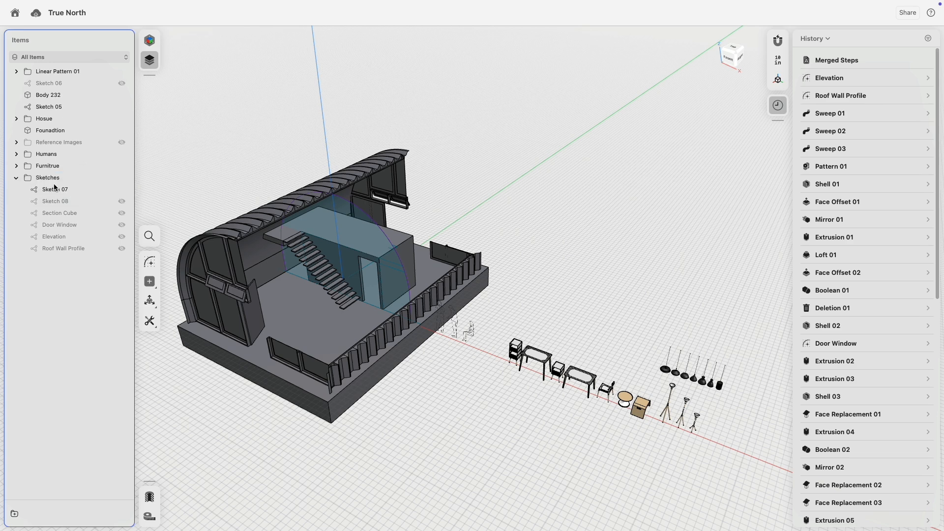
mouse_move(52, 84)
mouse_down()
mouse_move(62, 178)
mouse_move(59, 163)
mouse_up()
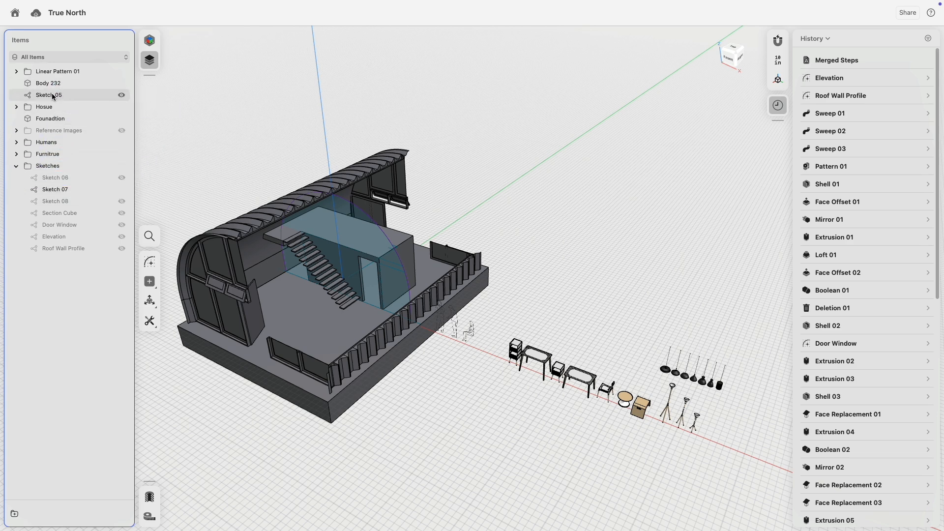
drag(53, 96, 51, 164)
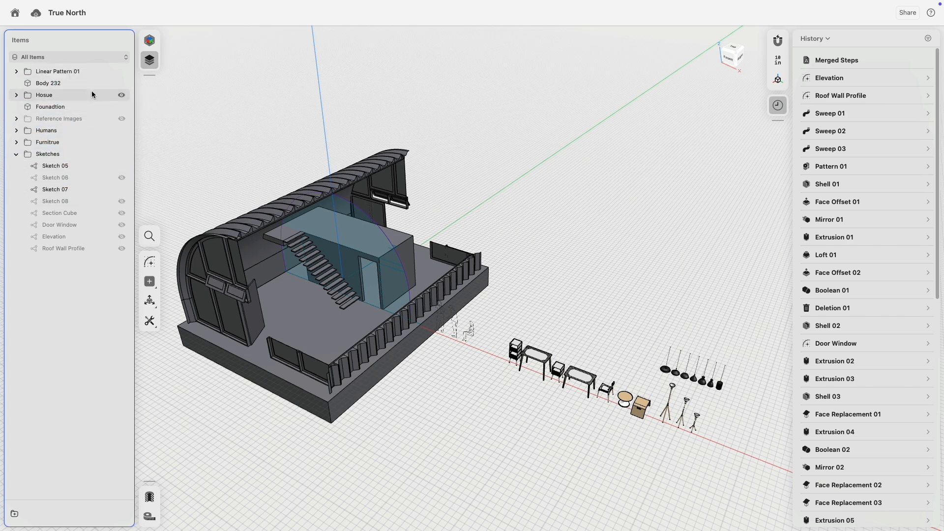
click(16, 155)
- Rename the Linear Pattern 01 folder containing the stair treads as Stairs
click(58, 84)
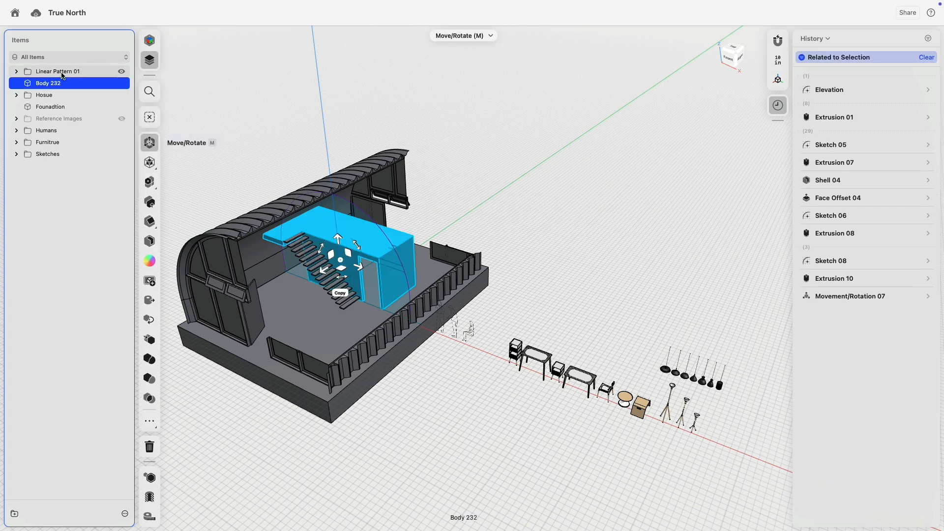
shift+click(63, 75)
click(69, 71)
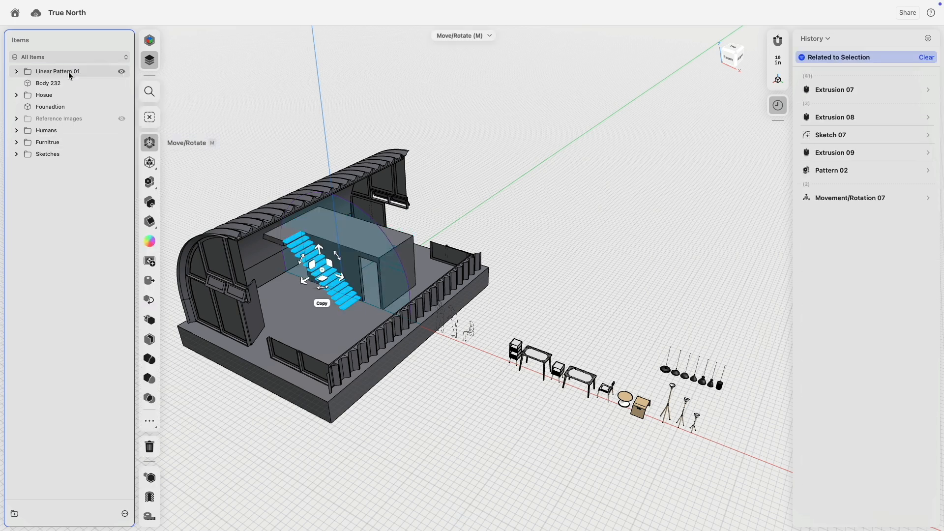
right_click(70, 72)
click(113, 87)
text(S)
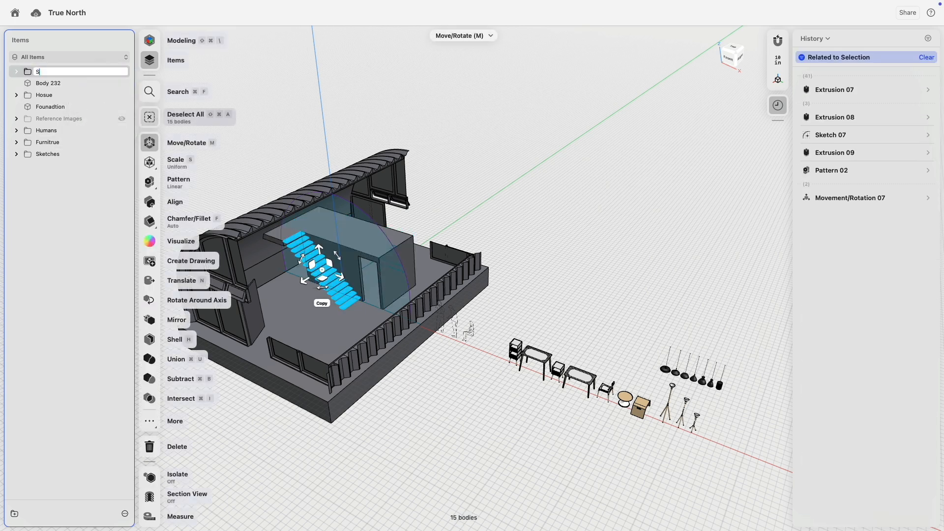
text(tairs)
key(Return)
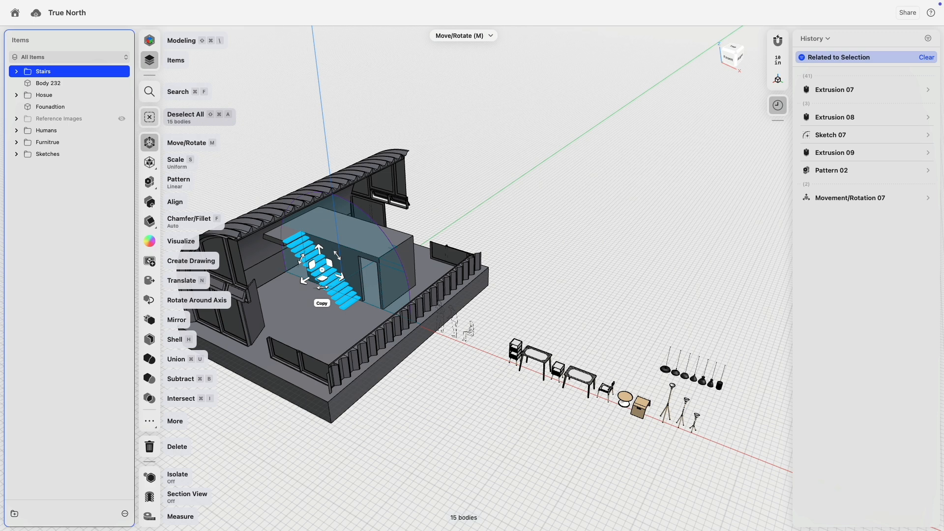
- Clear the selection and hide the Sketches folder
click(149, 117)
click(122, 154)
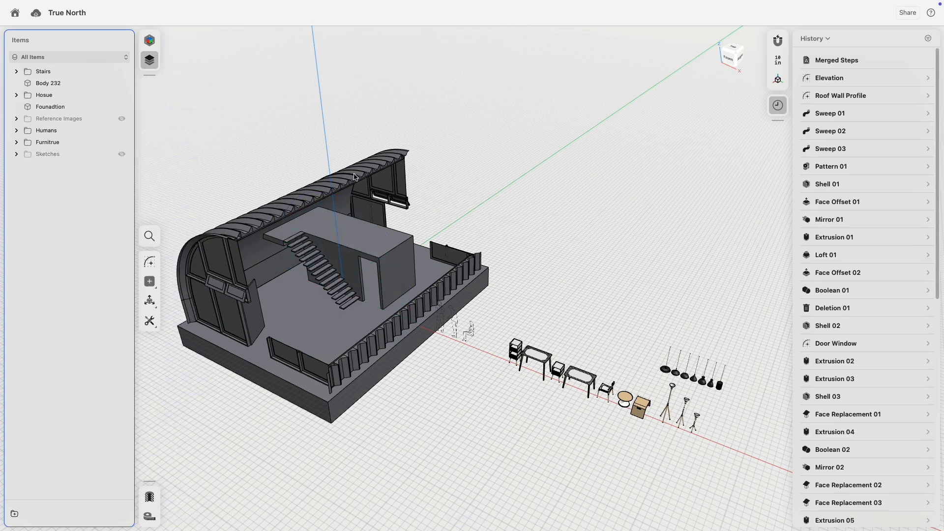
scroll(340, 227, up, 5)
scroll(343, 227, up, 3)
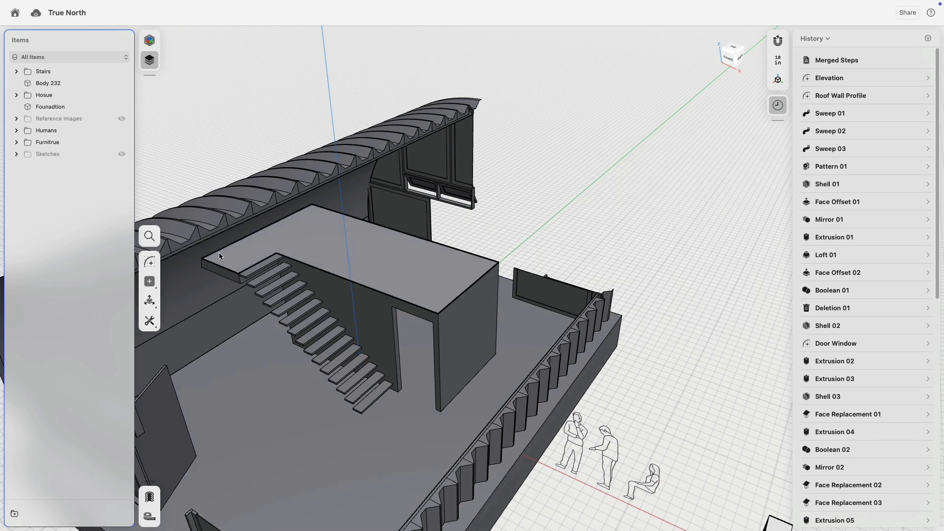
right_drag(341, 375, 371, 351)
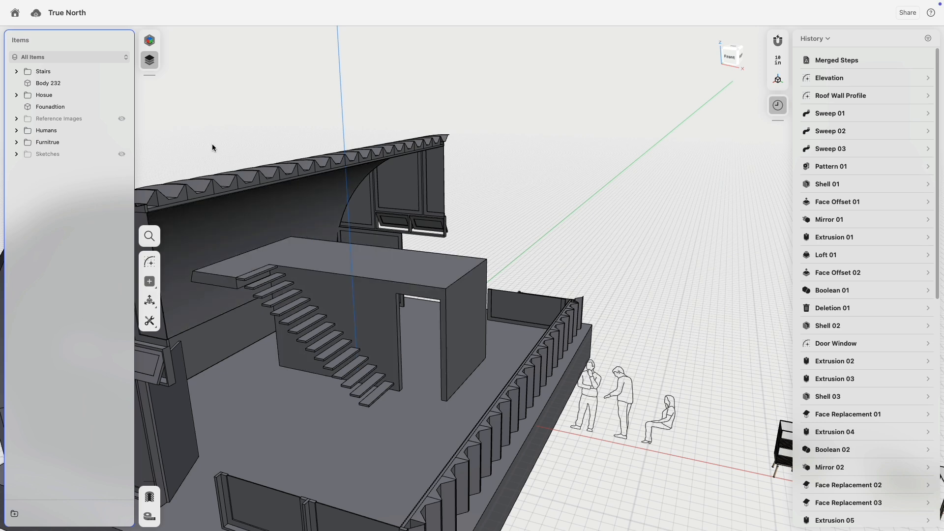
- Show the reference images to examine the handrail height on the stair diagram, and hide them again
scroll(212, 144, down, 5)
click(122, 120)
scroll(587, 256, up, 5)
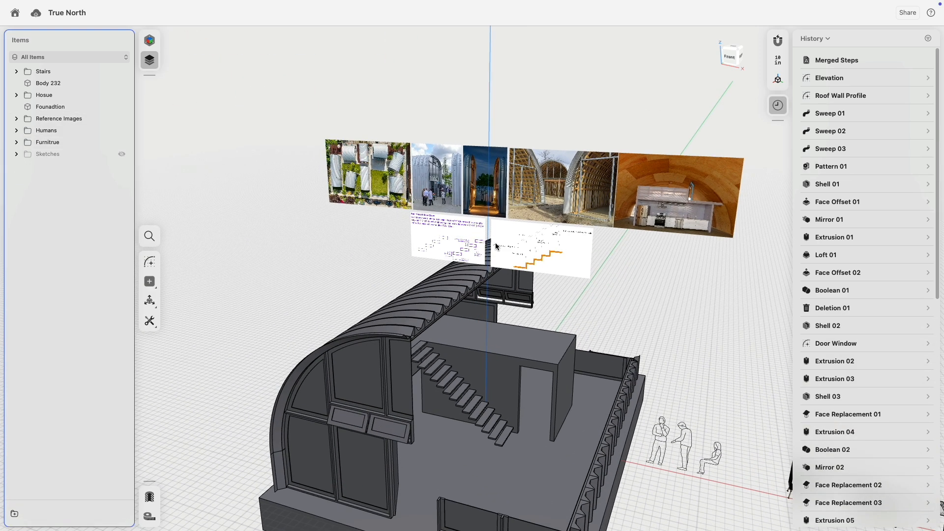
scroll(587, 256, up, 5)
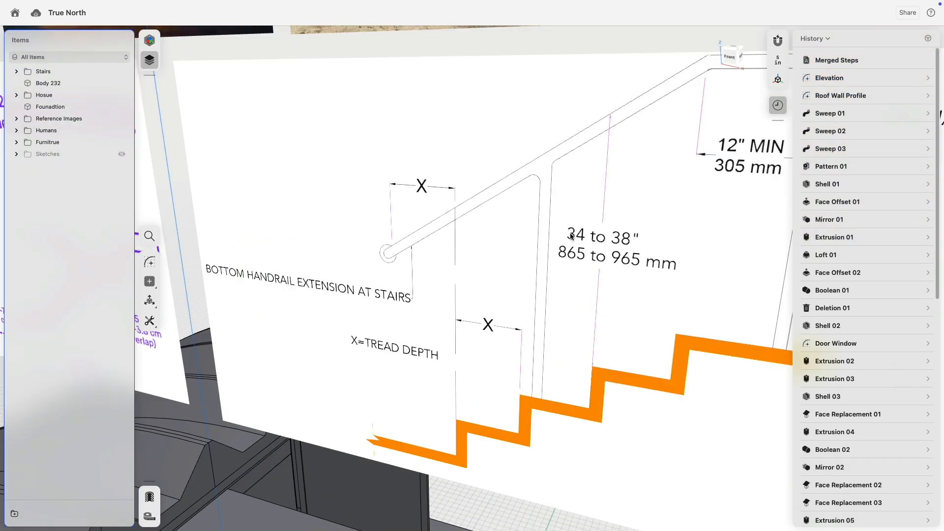
scroll(568, 243, down, 3)
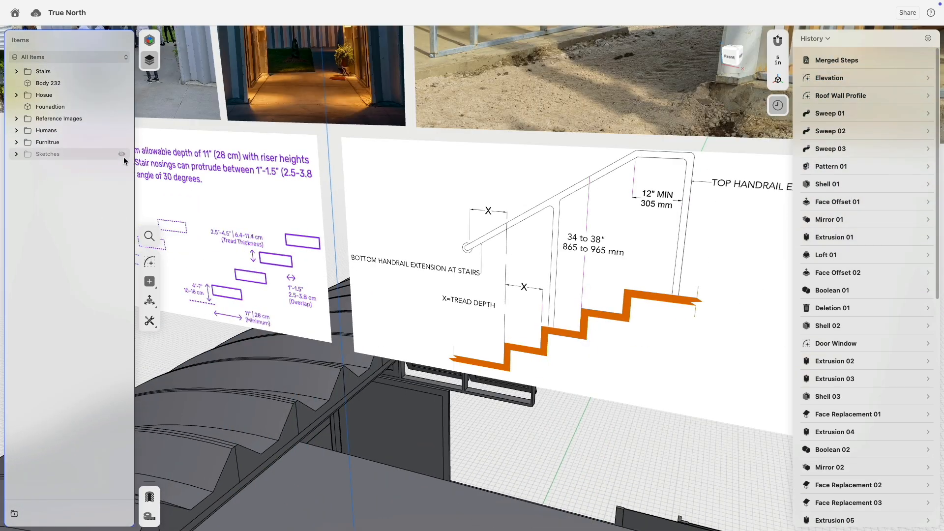
click(121, 119)
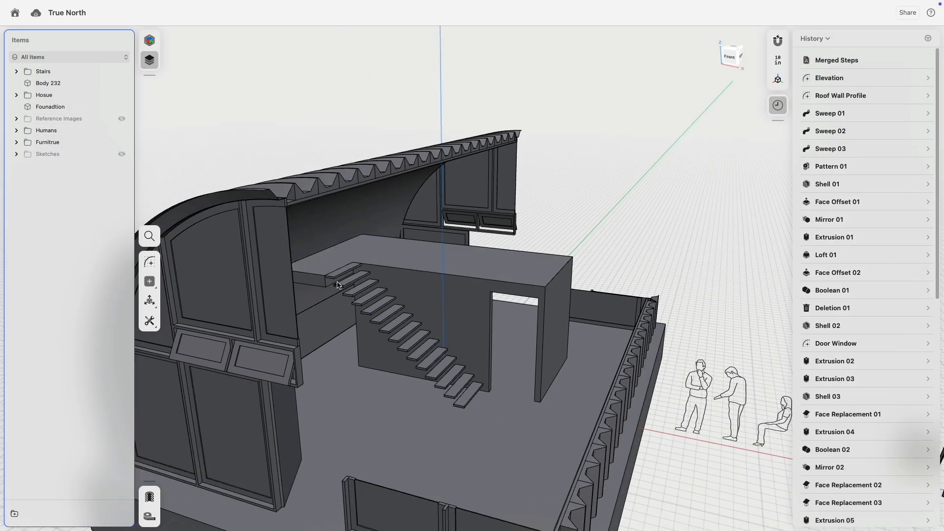
- Isolate the loft body together with the lowest stair tread
scroll(319, 282, up, 8)
click(319, 281)
middle_drag(608, 437, 577, 340)
scroll(579, 441, up, 6)
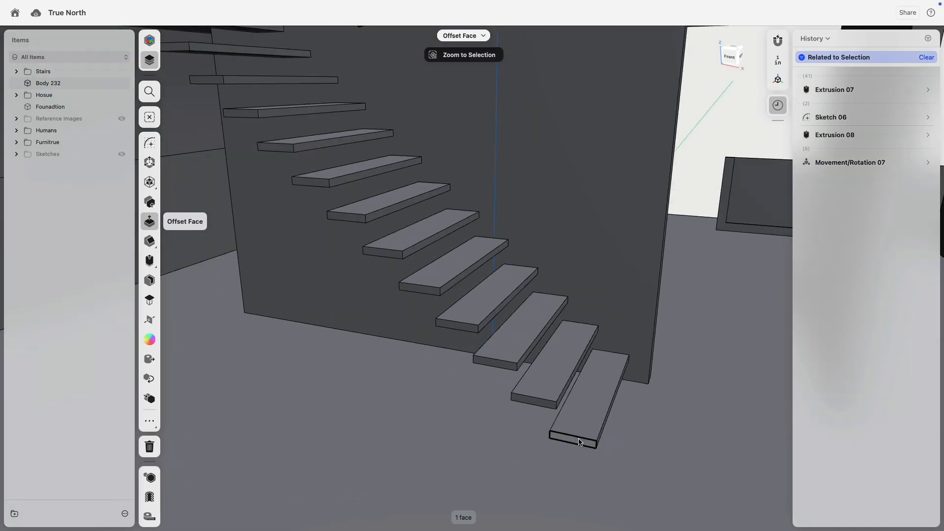
click(615, 291)
click(593, 409)
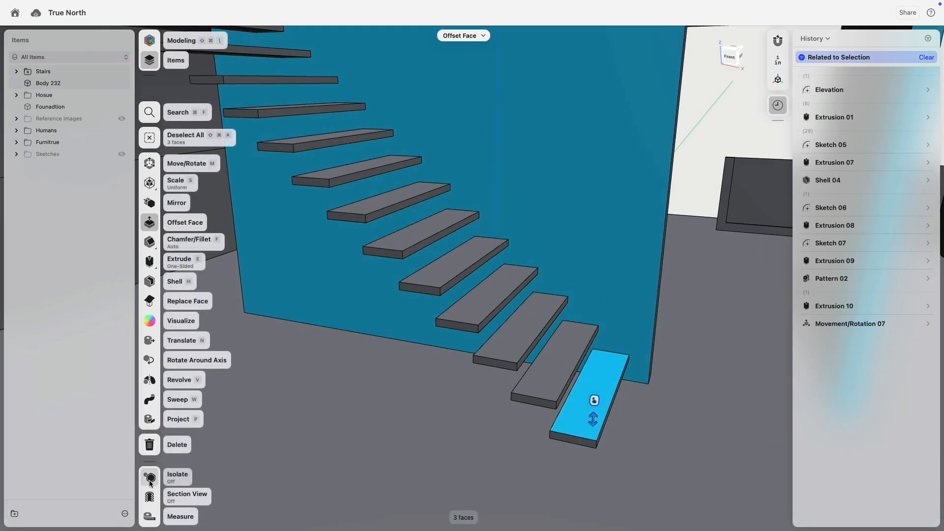
click(151, 481)
scroll(478, 419, down, 5)
right_drag(384, 408, 399, 405)
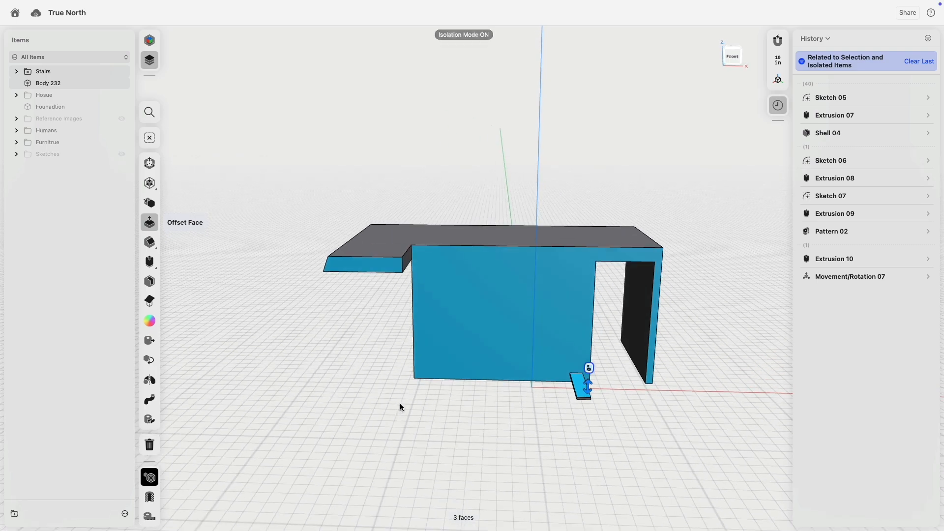
- Start a sketch on the front face of the overhanging landing and draw a 60" horizontal line above it
click(395, 404)
click(383, 260)
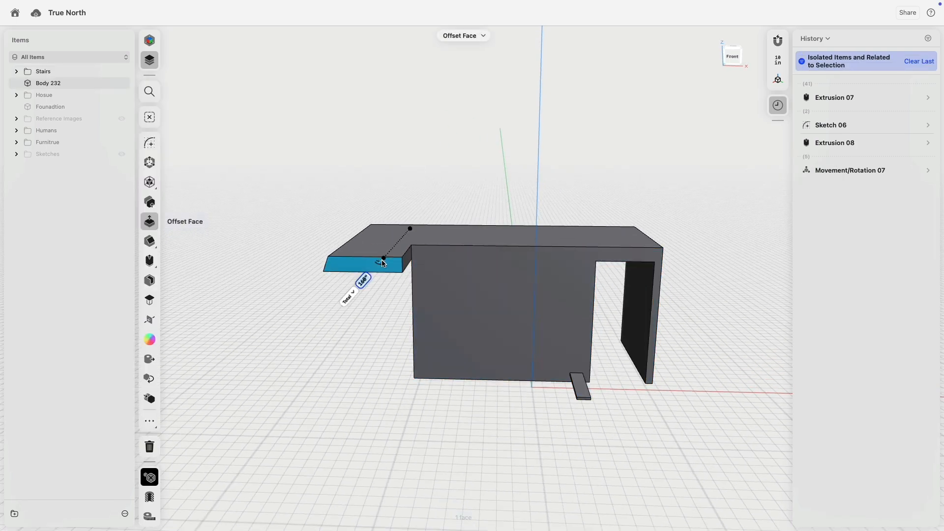
click(205, 158)
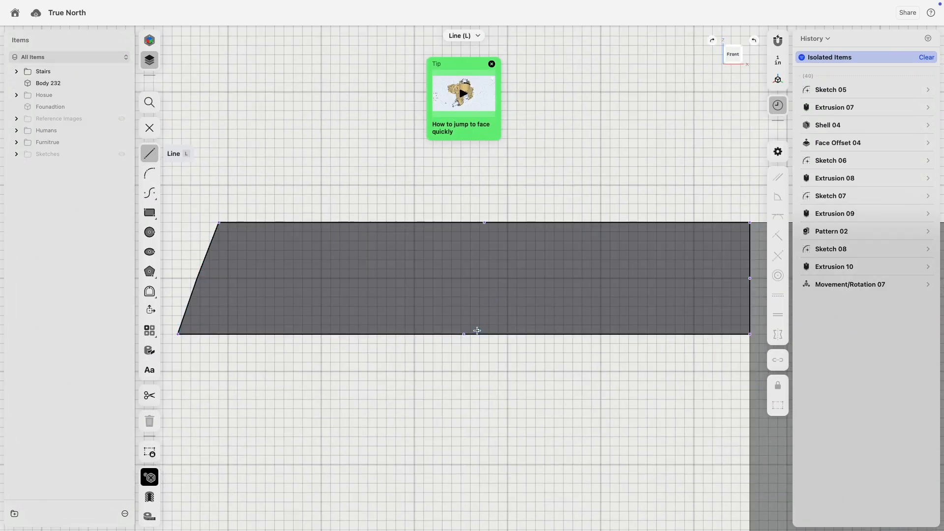
scroll(475, 331, down, 5)
middle_drag(443, 296, 301, 263)
scroll(281, 175, down, 5)
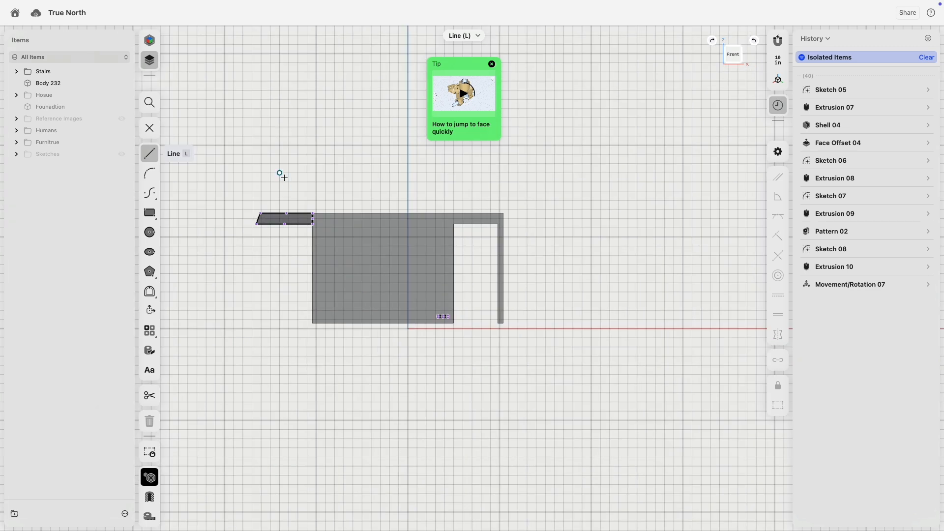
scroll(296, 192, up, 5)
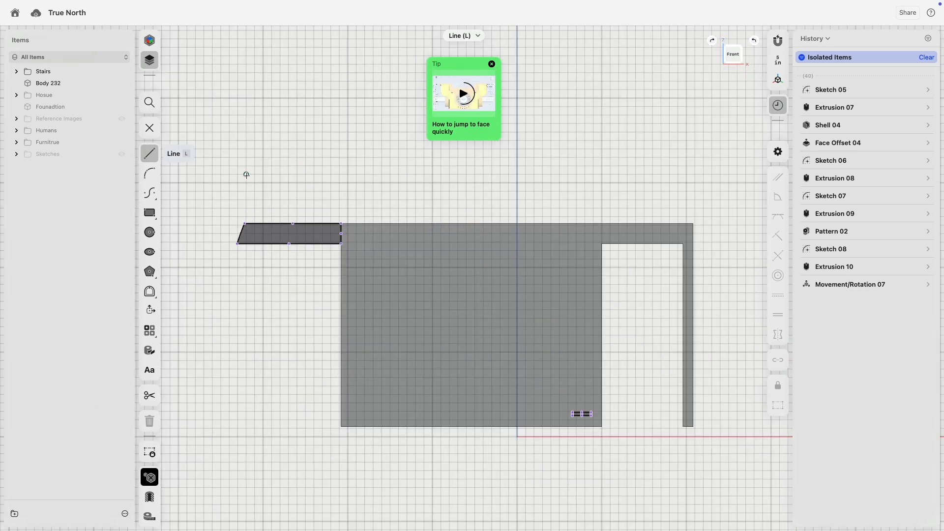
click(245, 175)
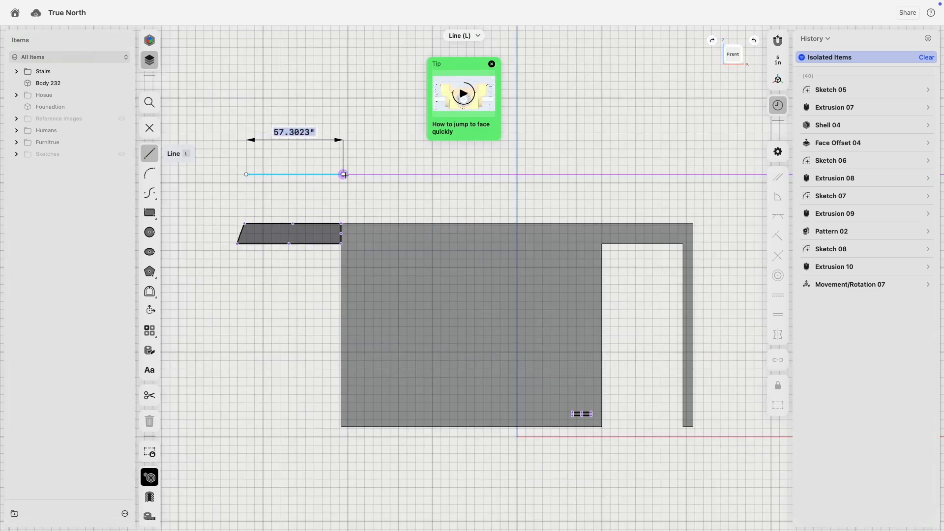
click(349, 175)
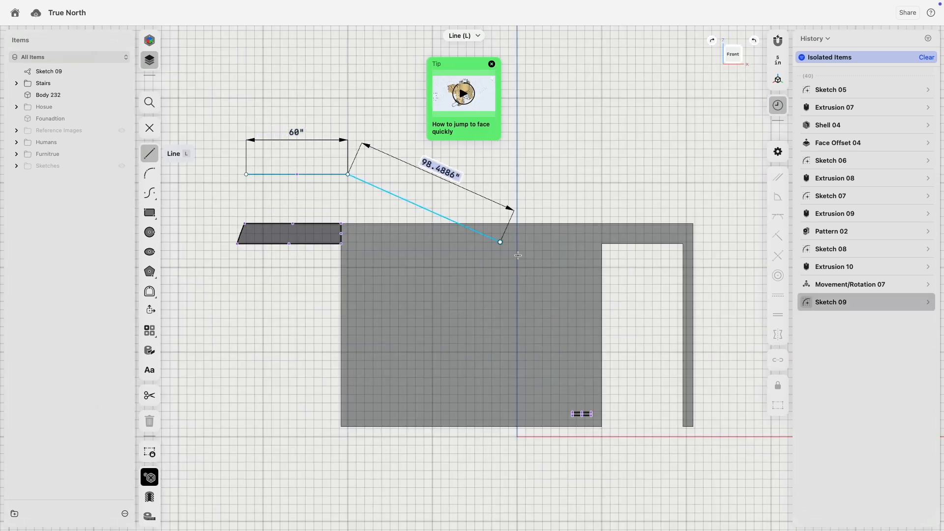
- Continue the handrail path with a sloped line about 176.14" long and a near-vertical line about 40.53" down to the lowest tread's outer upper corner
click(594, 342)
scroll(593, 343, up, 5)
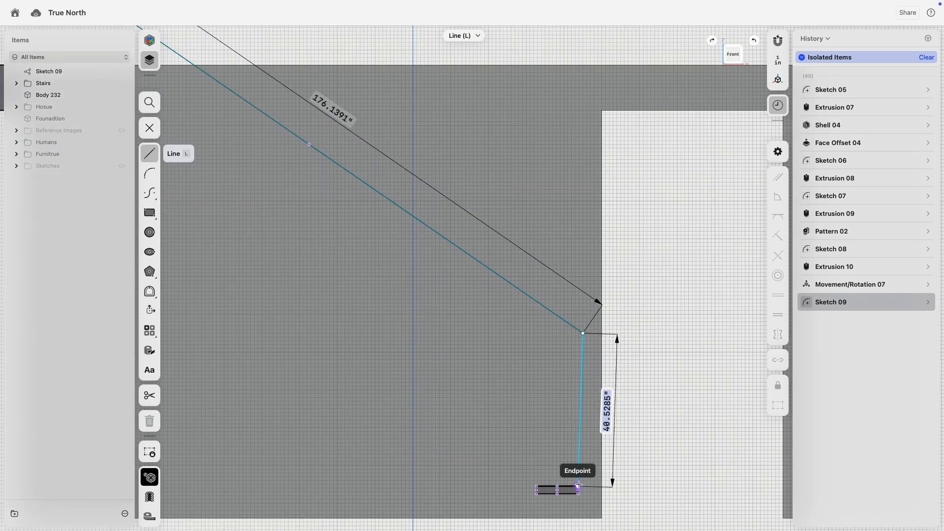
middle_drag(579, 486, 570, 257)
scroll(571, 257, up, 5)
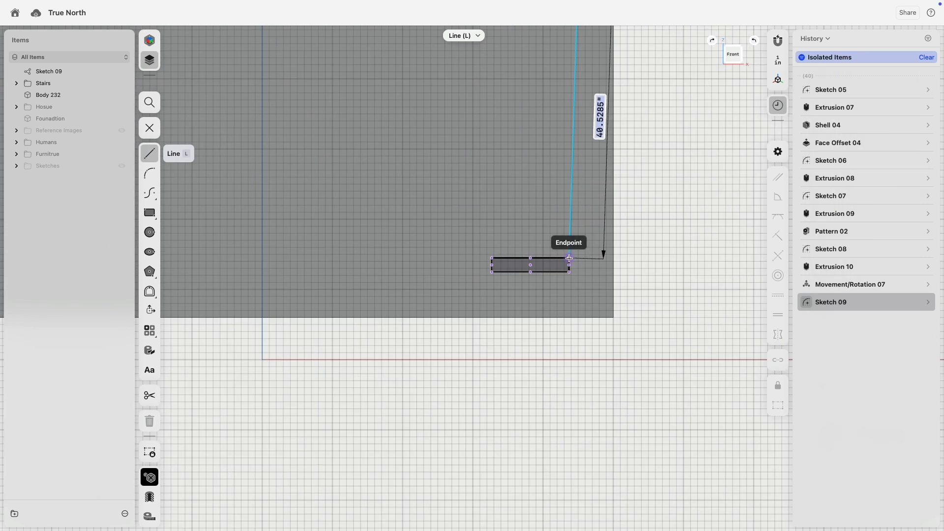
click(570, 257)
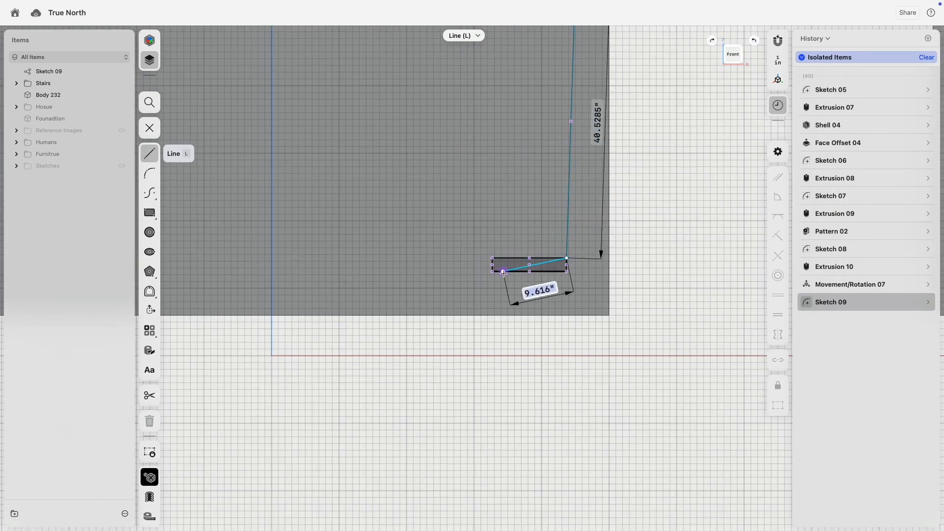
scroll(499, 259, down, 10)
middle_drag(457, 185, 499, 285)
key(Escape)
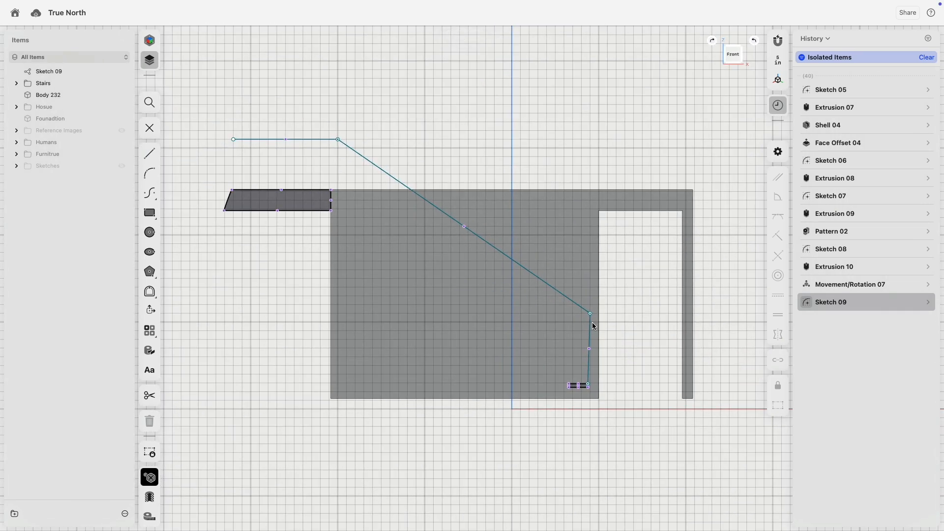
- Constrain the line at the lowest tread to vertical and set its length to 34"
click(590, 332)
click(778, 296)
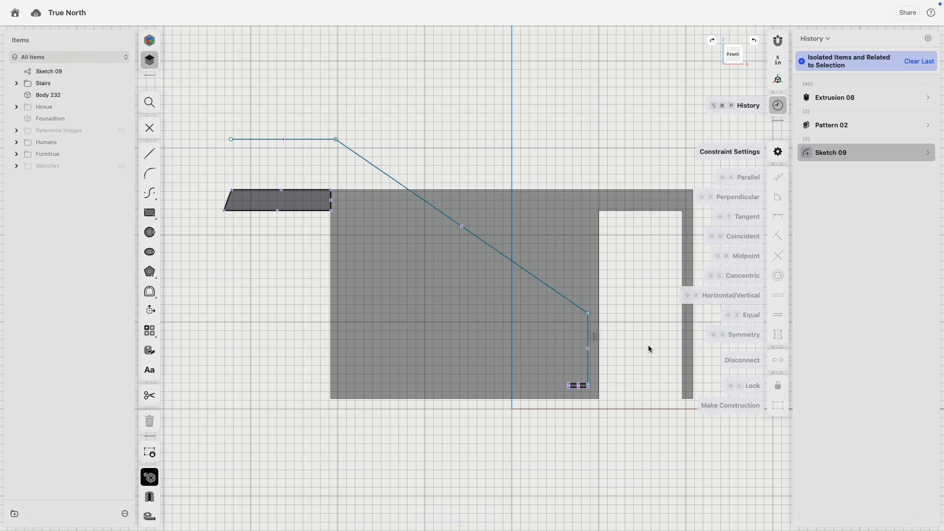
scroll(599, 344, up, 4)
click(584, 373)
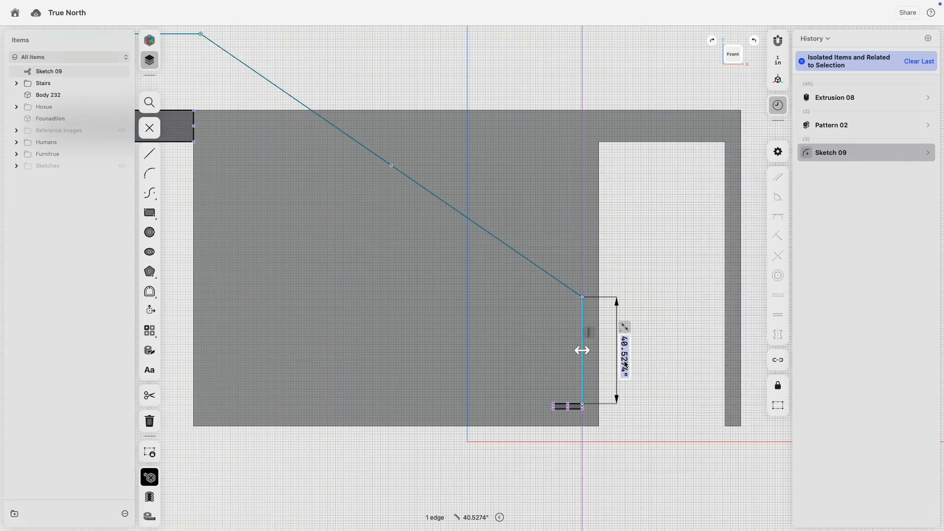
key(Return)
scroll(480, 332, down, 3)
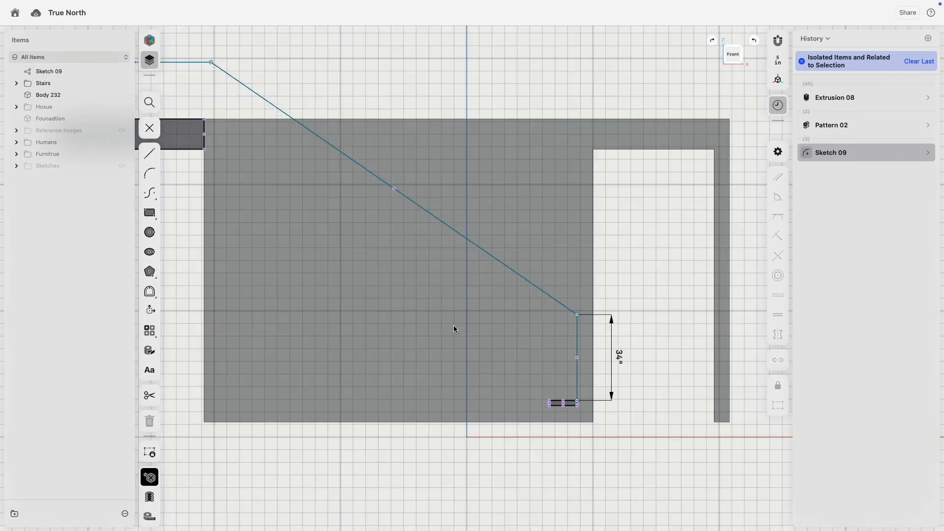
- Set the distance between the upper horizontal line and the landing's top edge to 34"
middle_drag(339, 273, 549, 354)
click(357, 181)
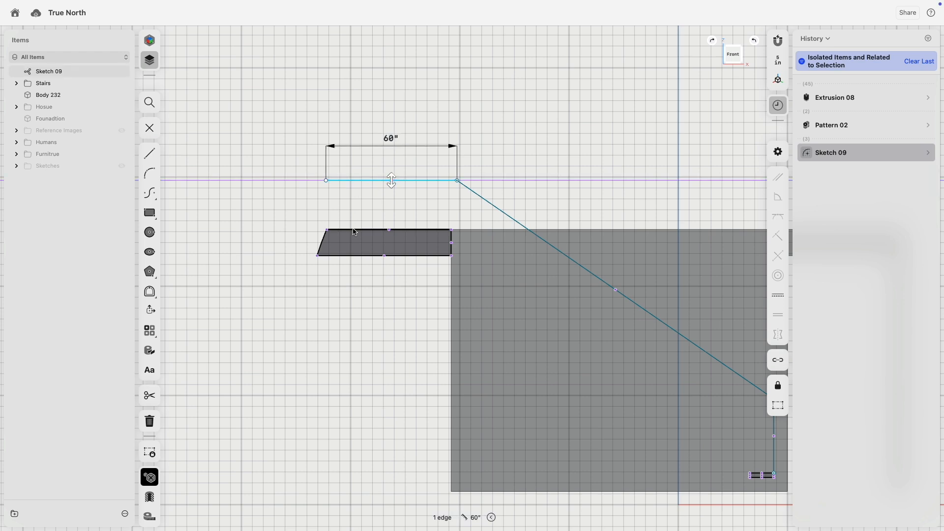
click(365, 231)
click(283, 225)
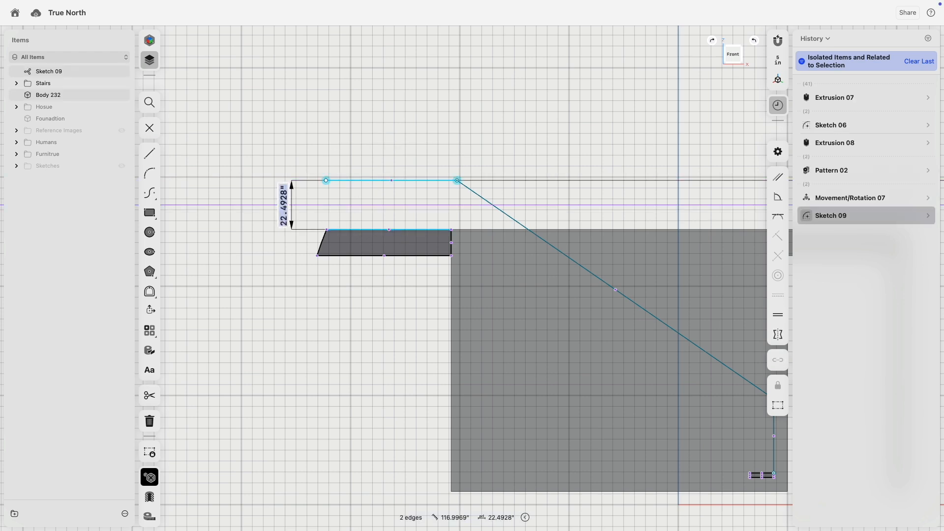
text(34)
key(Return)
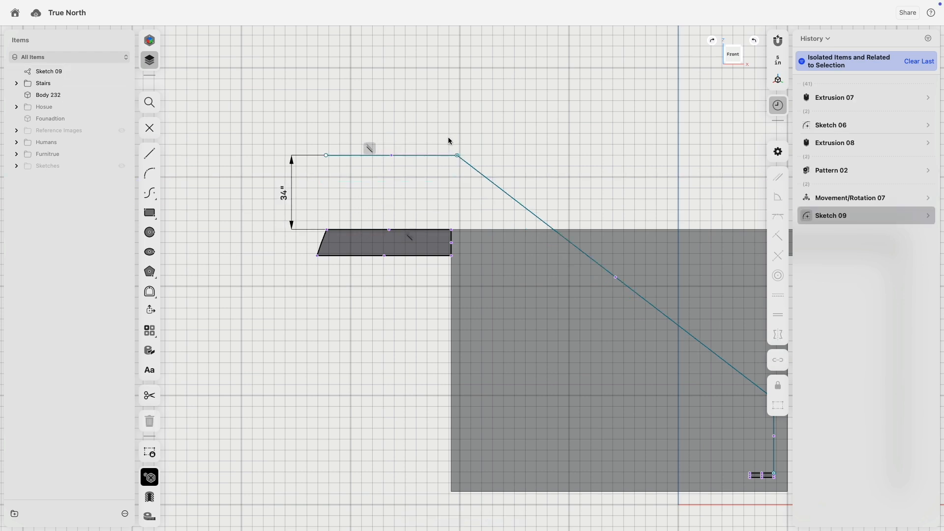
- Draw a line from the landing's upper inner corner to the bend of the handrail path and constrain it to vertical
scroll(465, 155, up, 3)
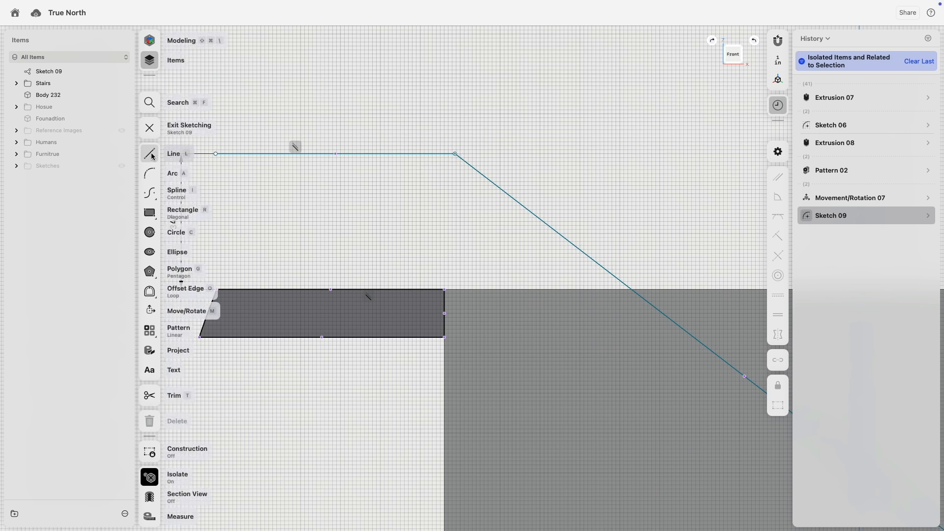
click(444, 289)
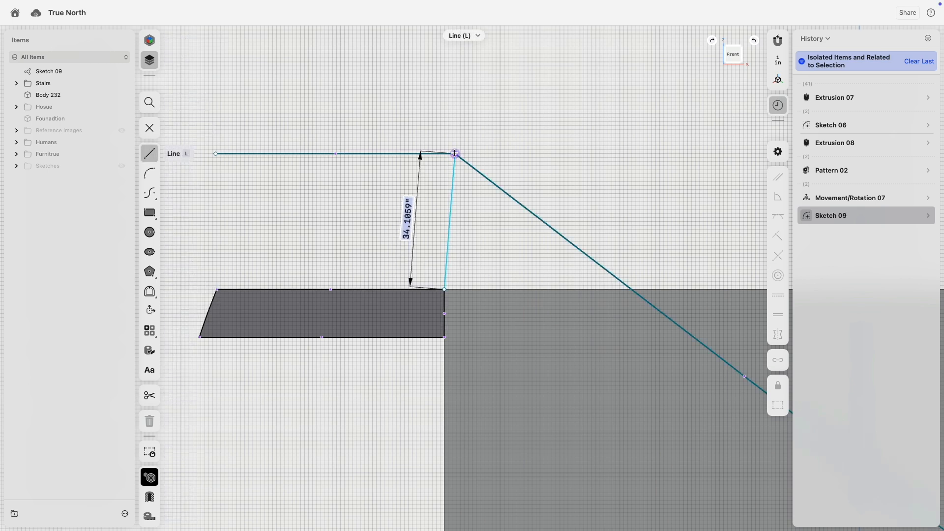
click(456, 154)
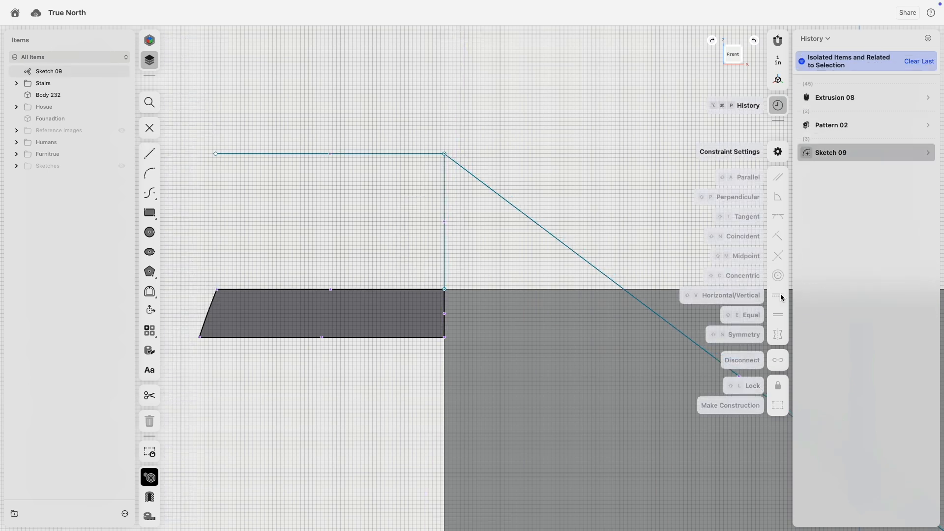
scroll(522, 155, down, 5)
mouse_move(514, 138)
middle_down()
mouse_move(474, 104)
mouse_move(423, 85)
middle_up()
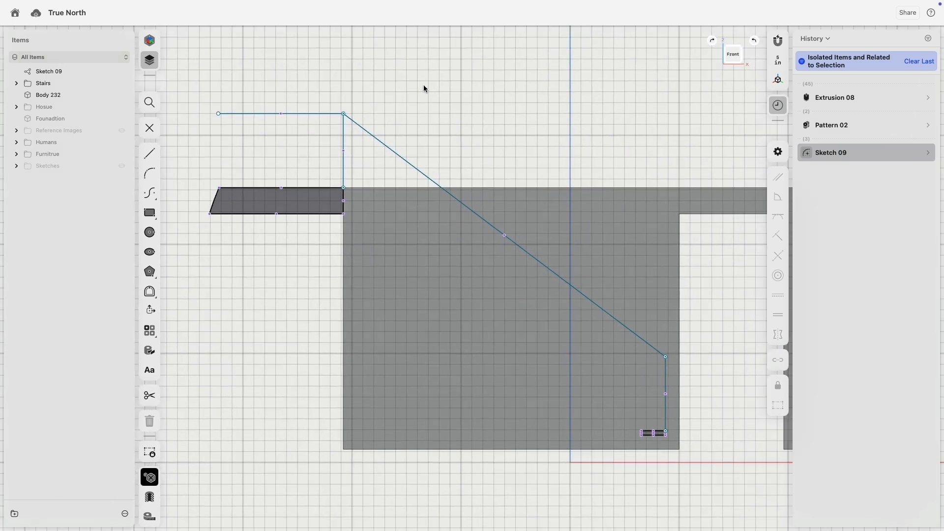
- Draw a three-point arc with a radius of about 15.11" across the upper bend, from the horizontal line to the sloped line
scroll(319, 113, up, 3)
click(149, 173)
scroll(318, 113, up, 5)
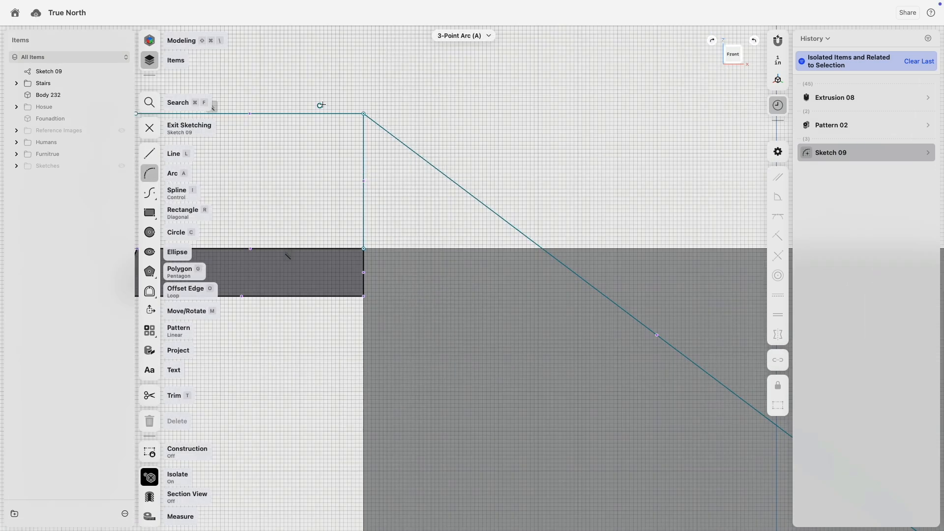
click(354, 113)
key(Escape)
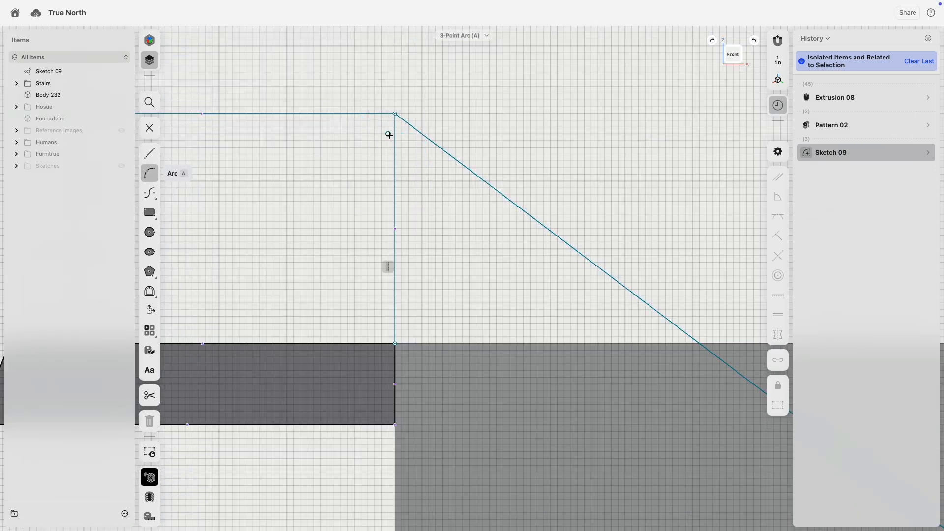
click(362, 113)
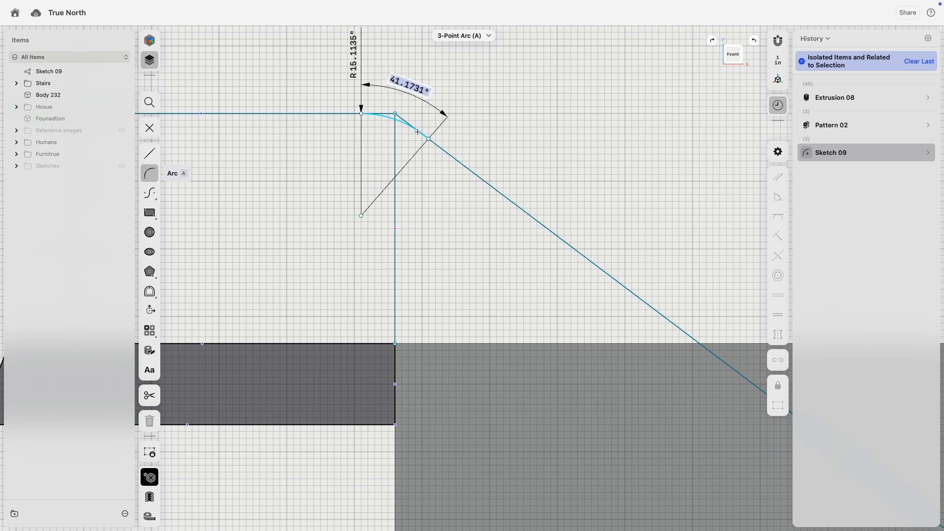
click(445, 128)
click(391, 120)
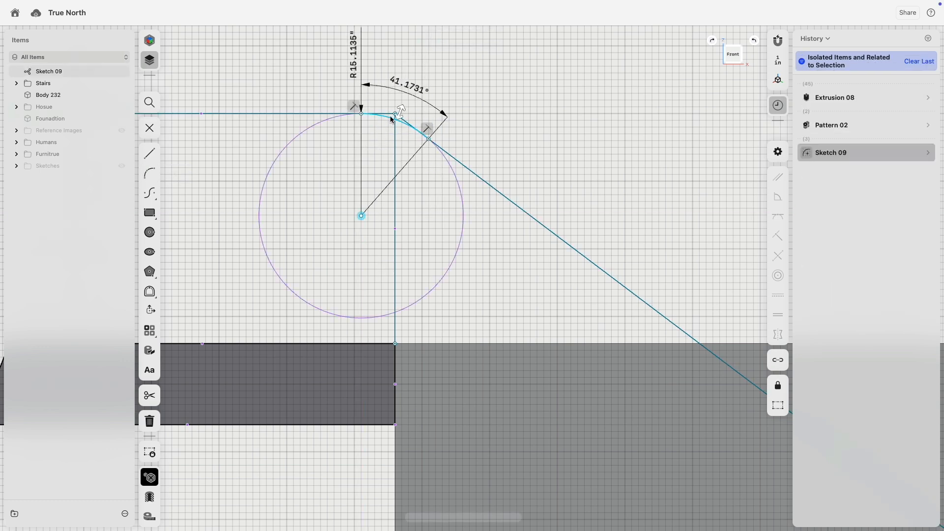
- Set the radius of the arc at the upper bend to 4"
middle_drag(392, 121, 404, 190)
text(4)
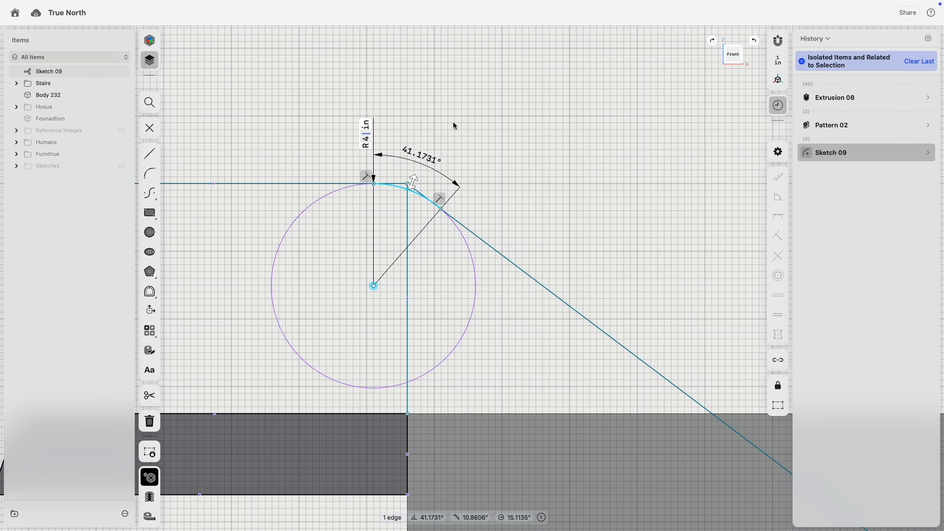
key(Return)
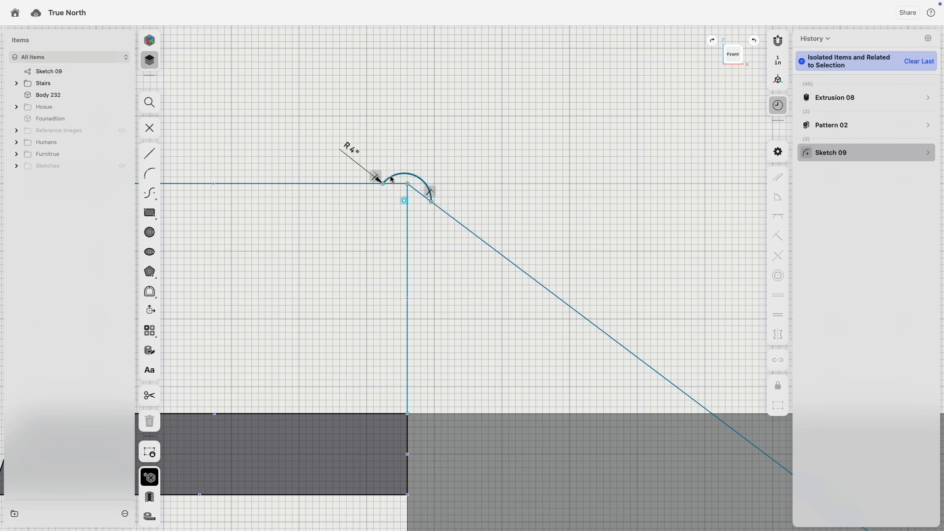
- Make the 4" arc tangent to both the horizontal line and the sloped line of the handrail path
click(370, 185)
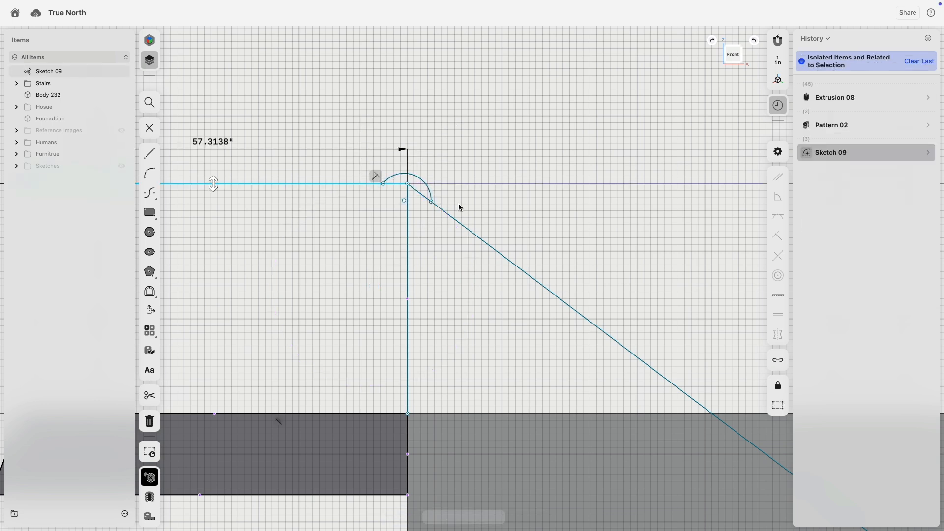
click(413, 181)
click(753, 216)
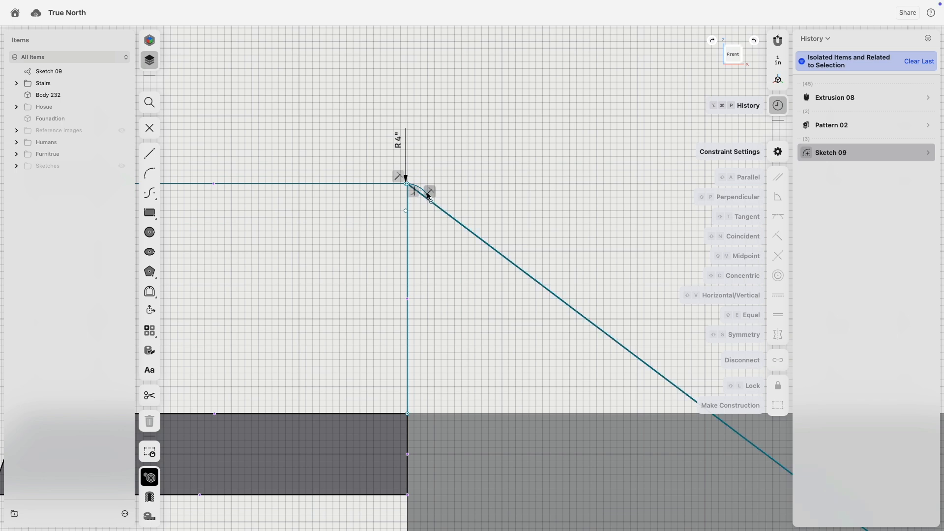
scroll(423, 192, up, 3)
click(428, 191)
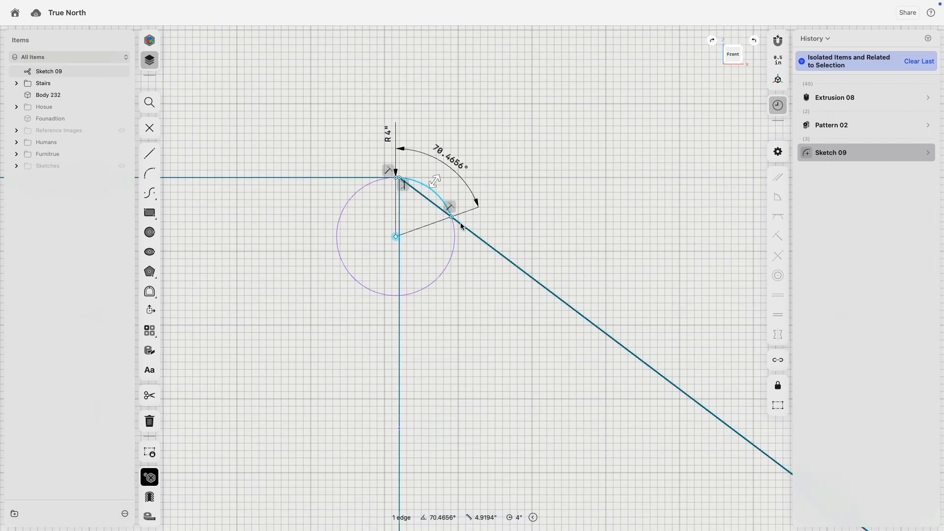
click(463, 226)
click(779, 217)
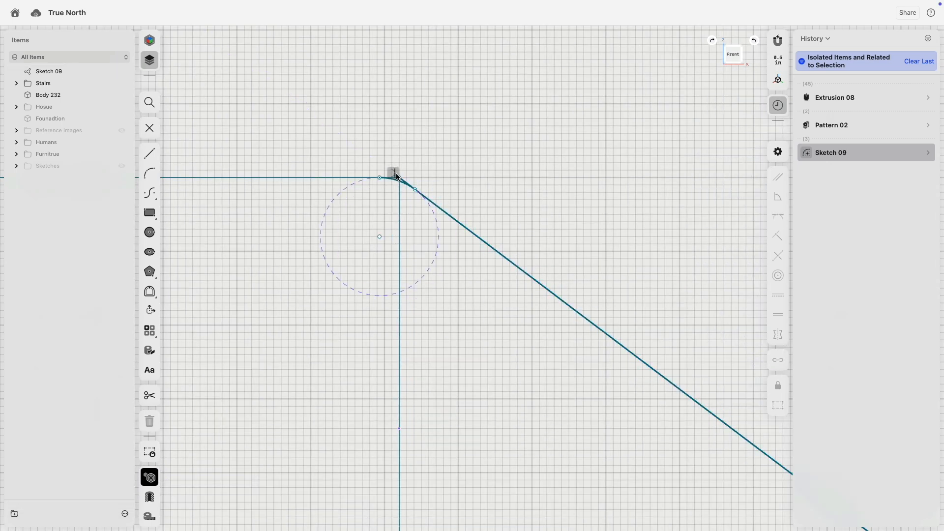
- Trim away the line ends beyond the arc at the upper bend
scroll(394, 187, up, 2)
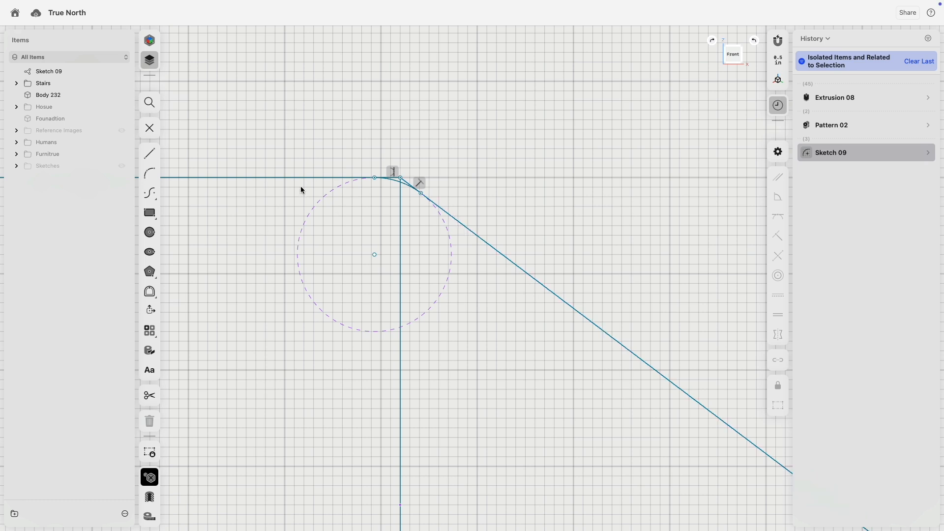
scroll(302, 191, up, 5)
scroll(538, 194, up, 5)
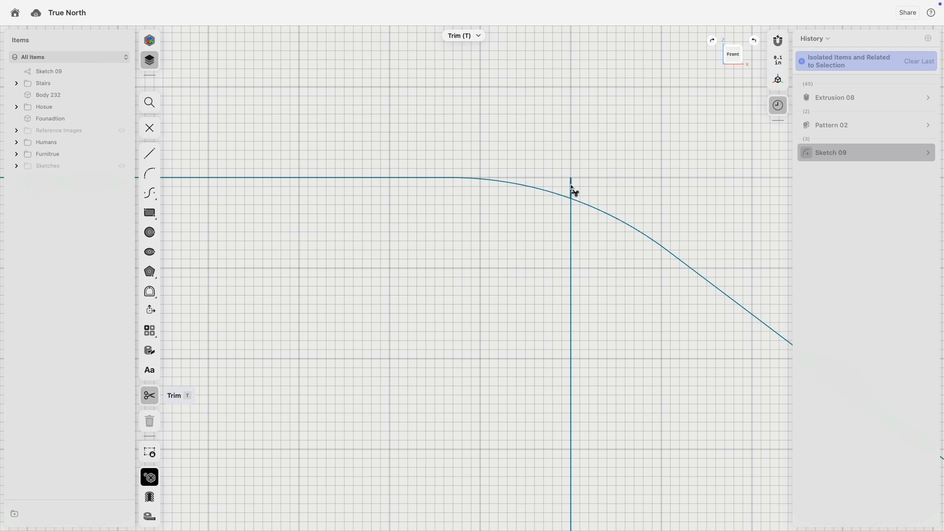
click(571, 185)
scroll(553, 178, down, 5)
key(Escape)
- Delete the vertical helper line beneath the rounded upper bend
click(557, 210)
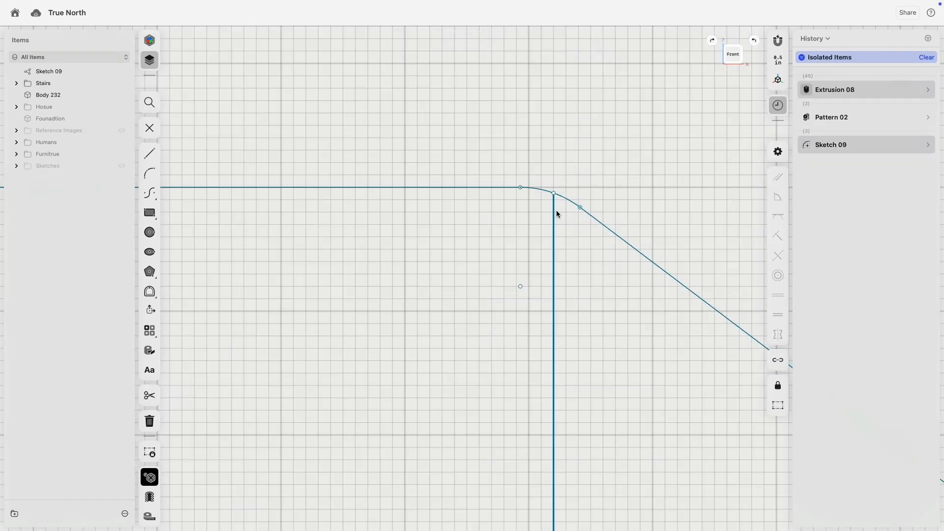
scroll(558, 232, down, 5)
key(Delete)
scroll(532, 209, down, 5)
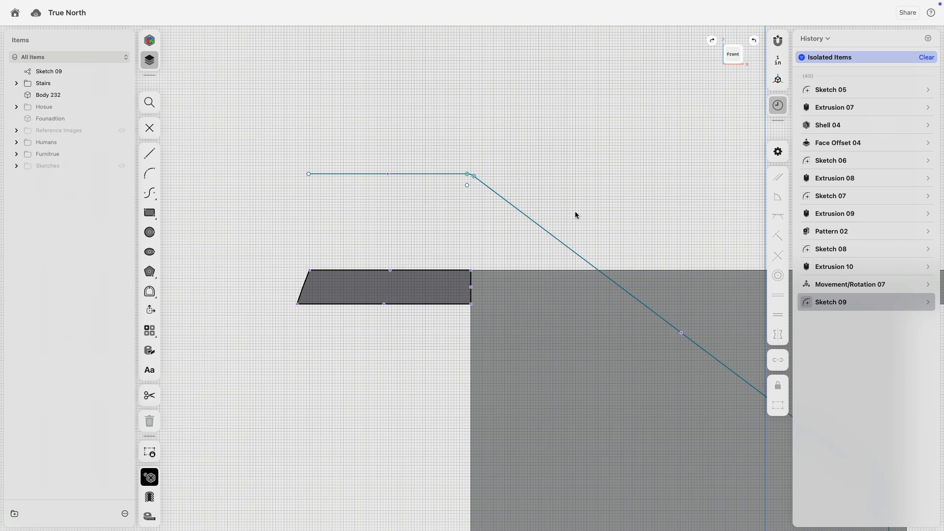
- Remove the lock from the outer endpoint of the upper horizontal line
click(309, 174)
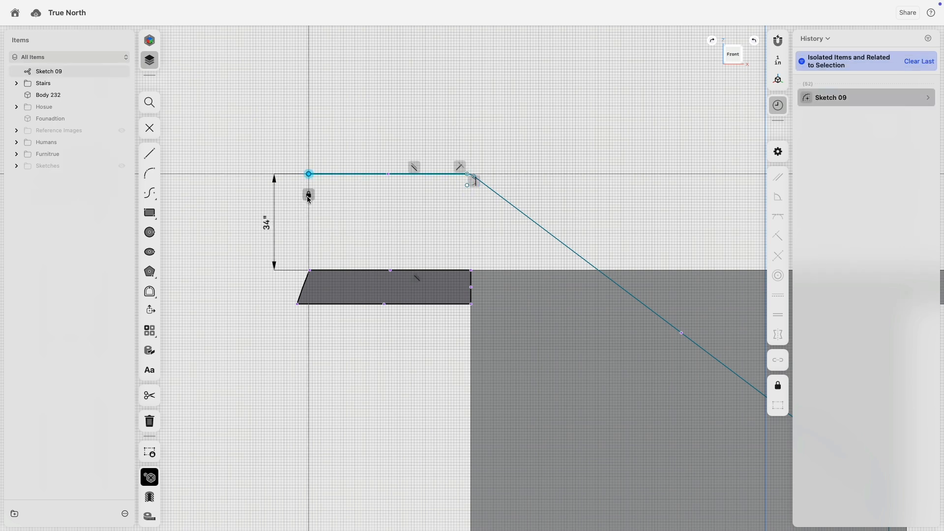
scroll(261, 200, up, 3)
click(228, 258)
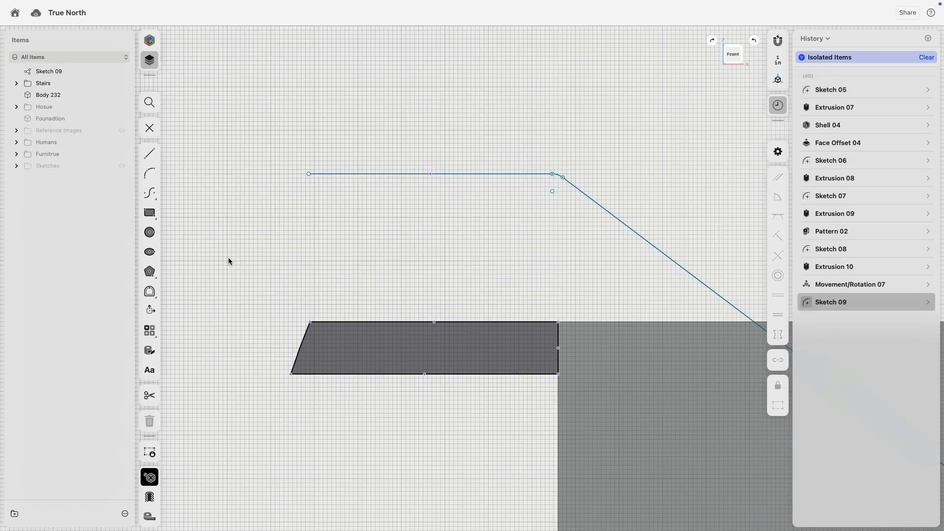
- Draw a vertical construction line from the horizontal line's outer end down to the landing's upper outer corner
click(149, 153)
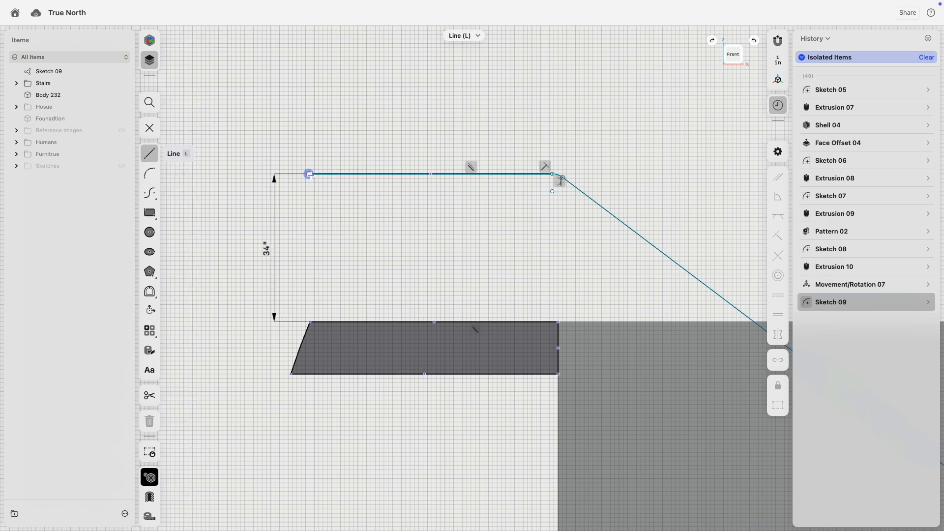
click(308, 174)
click(310, 322)
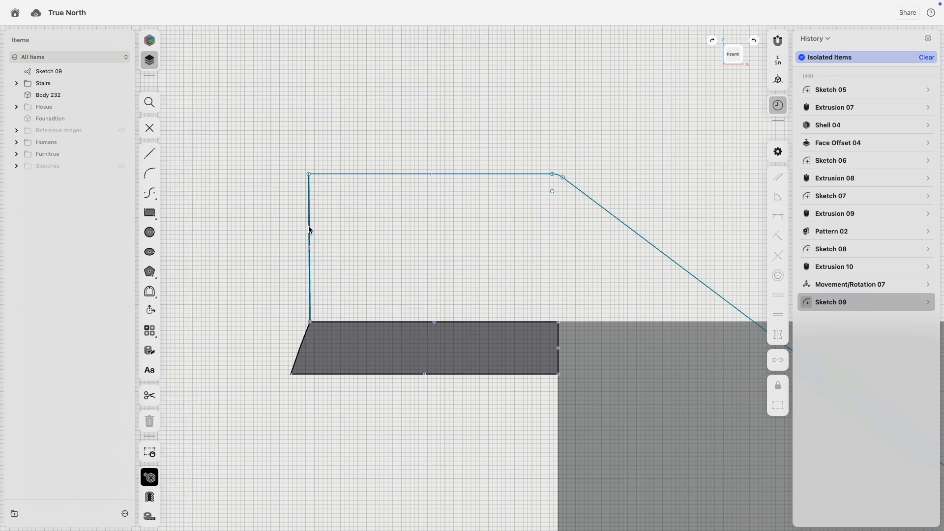
click(310, 177)
drag(311, 177, 309, 175)
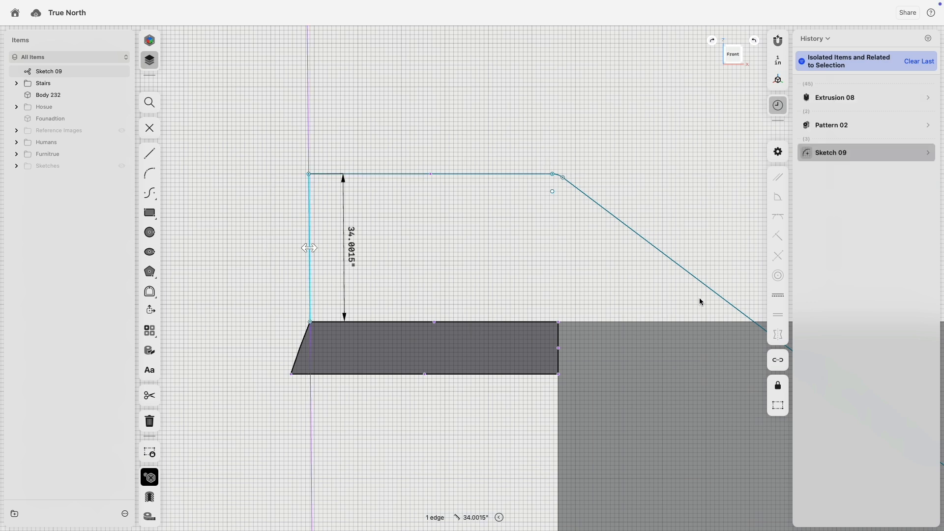
click(784, 302)
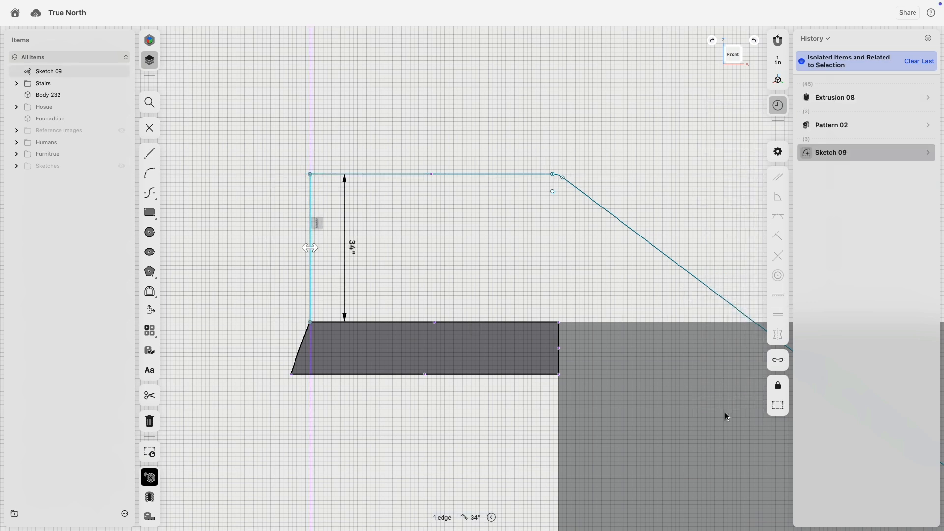
click(786, 408)
click(541, 260)
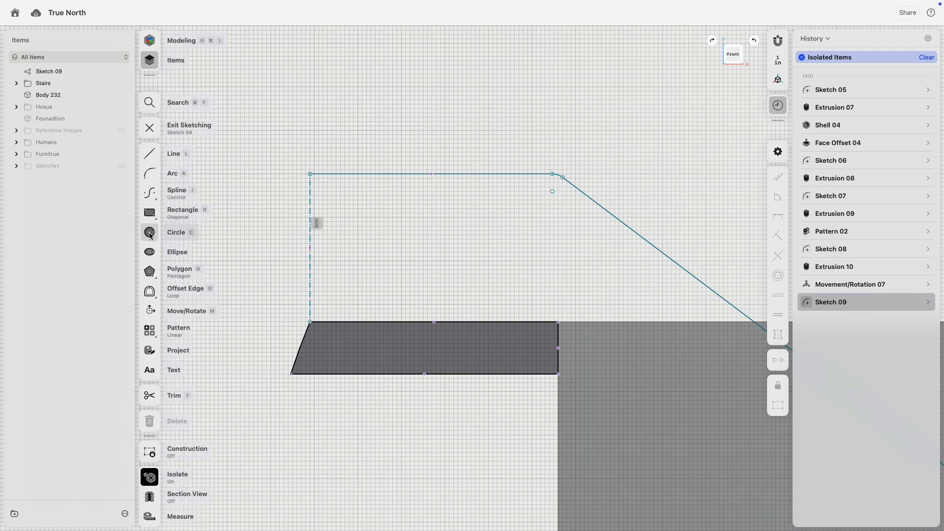
- Draw a 3" diameter circle just inside the path's lower bend above the lowest tread
scroll(612, 259, up, 10)
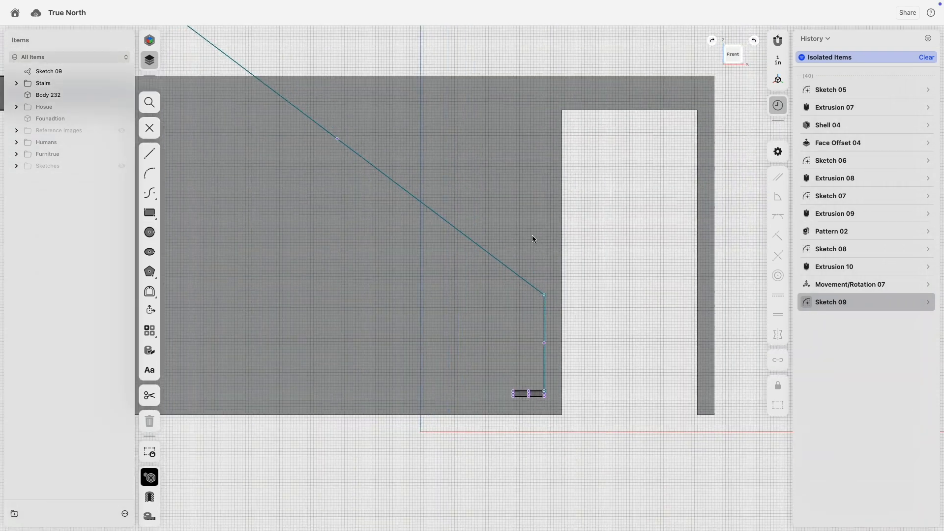
scroll(591, 344, left, 6)
scroll(592, 344, up, 4)
scroll(590, 344, right, 6)
scroll(591, 344, down, 4)
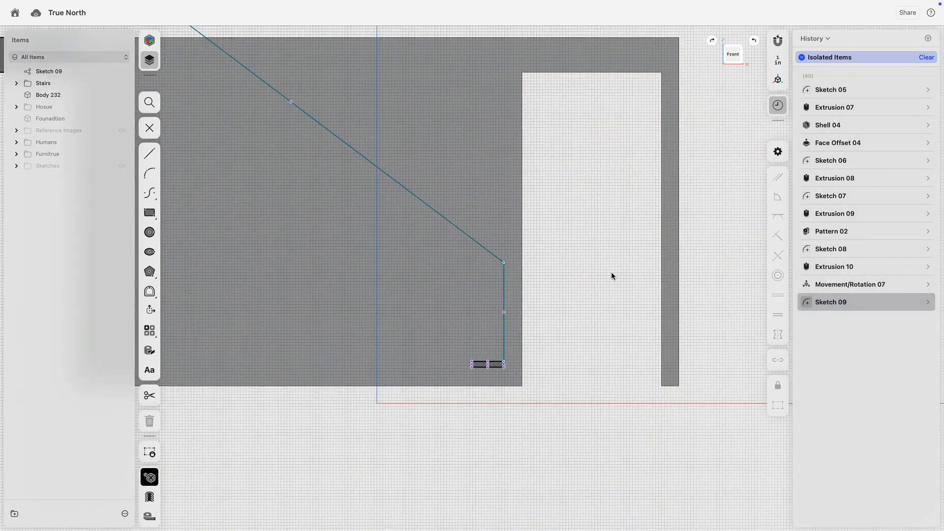
scroll(506, 256, up, 8)
click(150, 232)
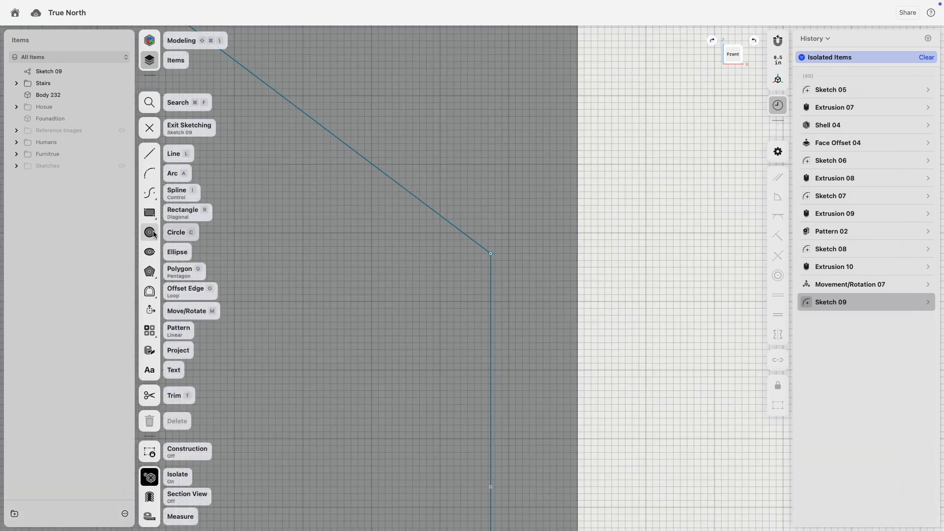
text(32")
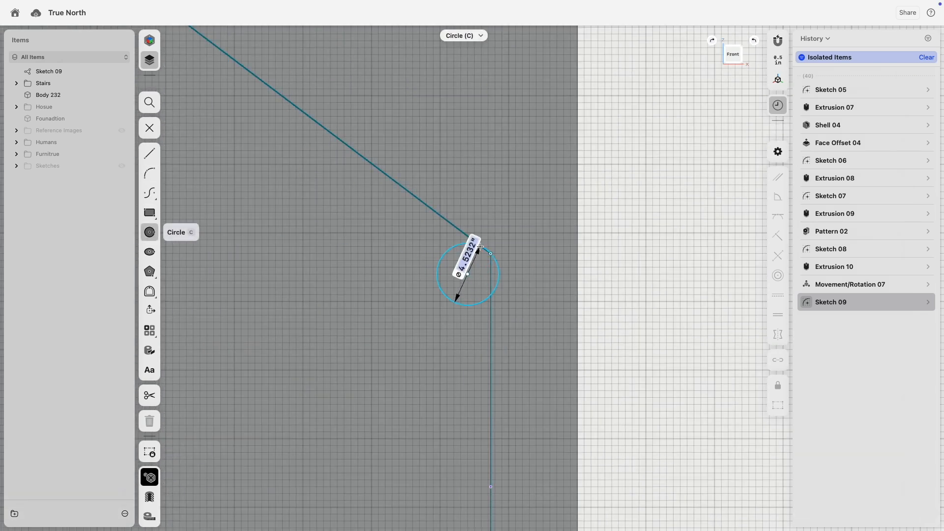
key(Return)
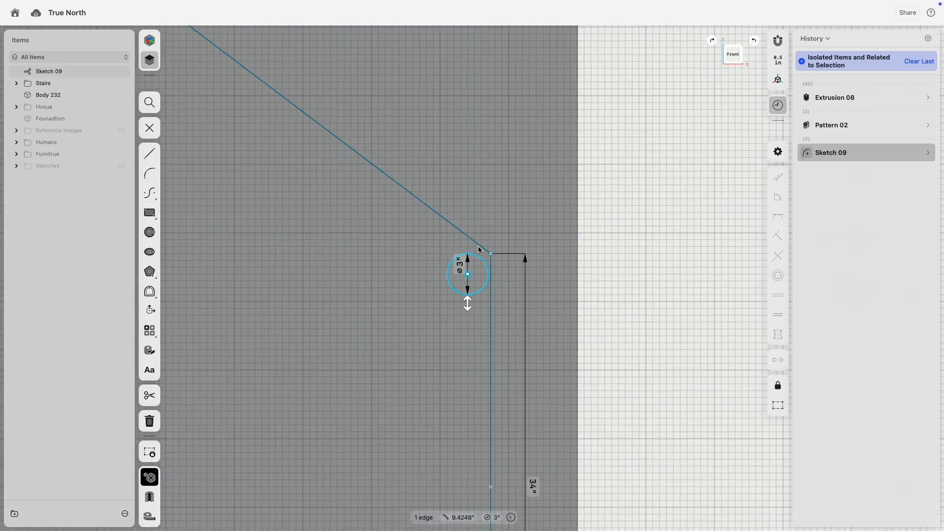
- Try to make the 3" circle tangent to the sloped line, and remove the circle
click(478, 245)
click(777, 216)
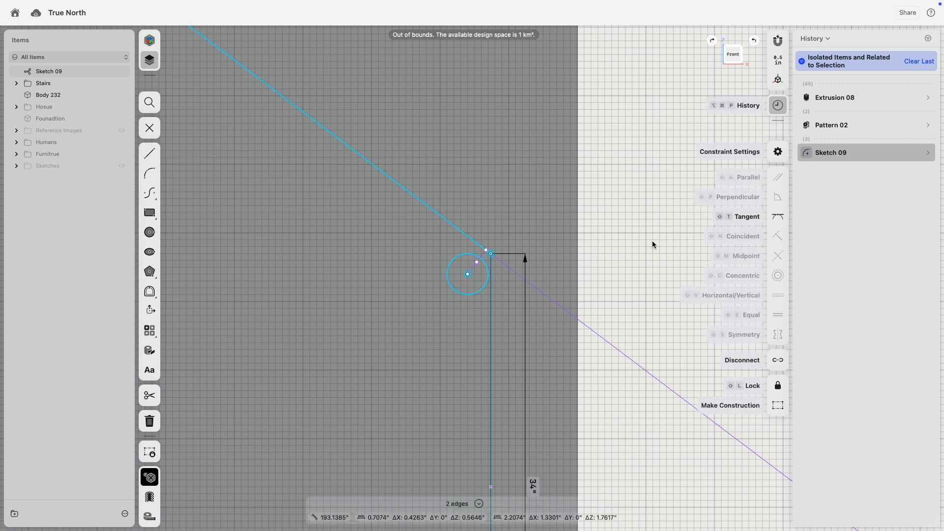
click(477, 257)
click(477, 243)
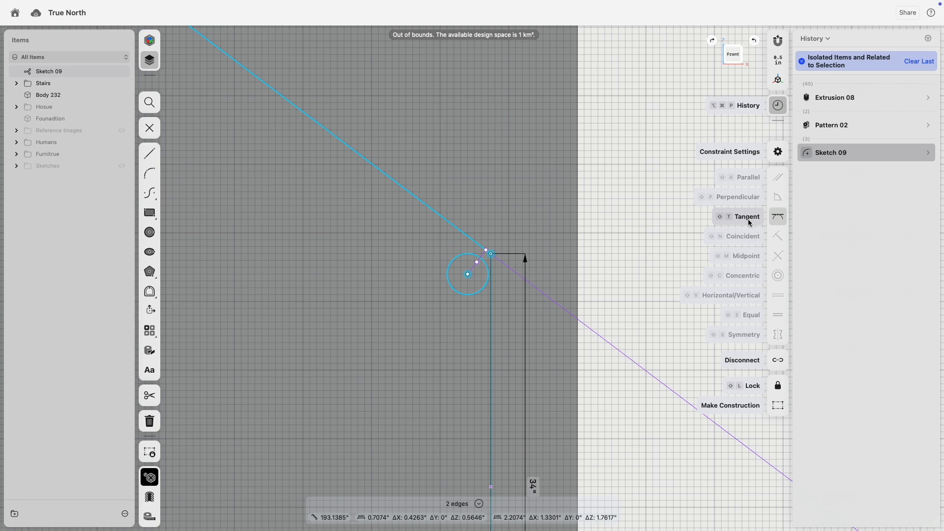
click(613, 192)
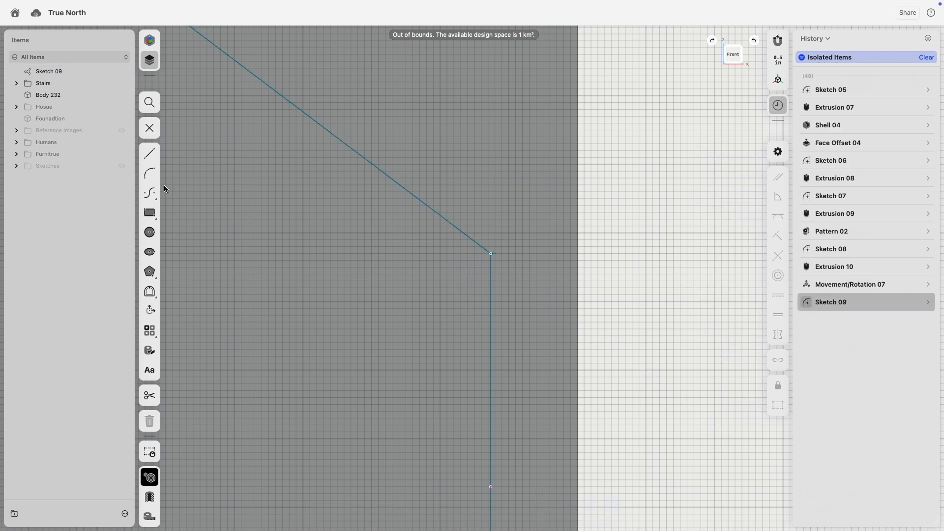
- Draw a three-point arc with a radius of about 5.55" across the lower bend, from the sloped line to the vertical line
click(461, 231)
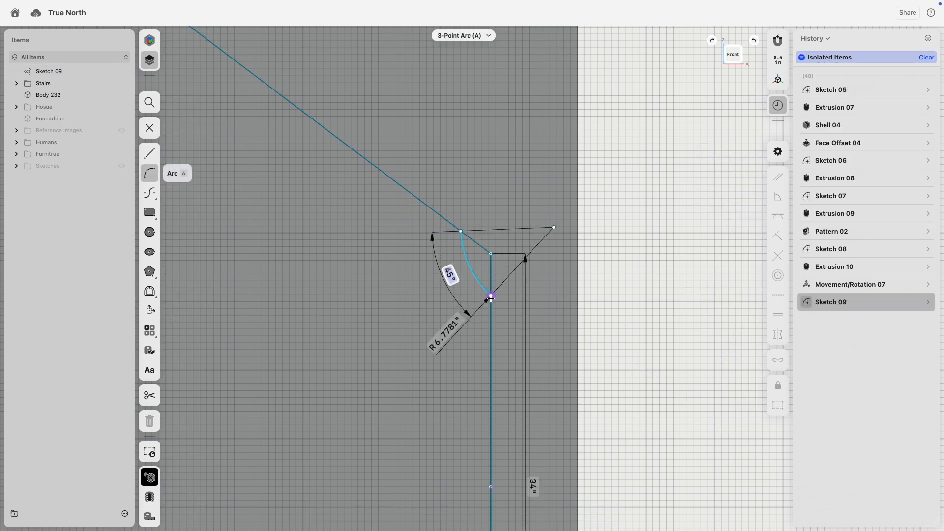
click(491, 298)
click(491, 284)
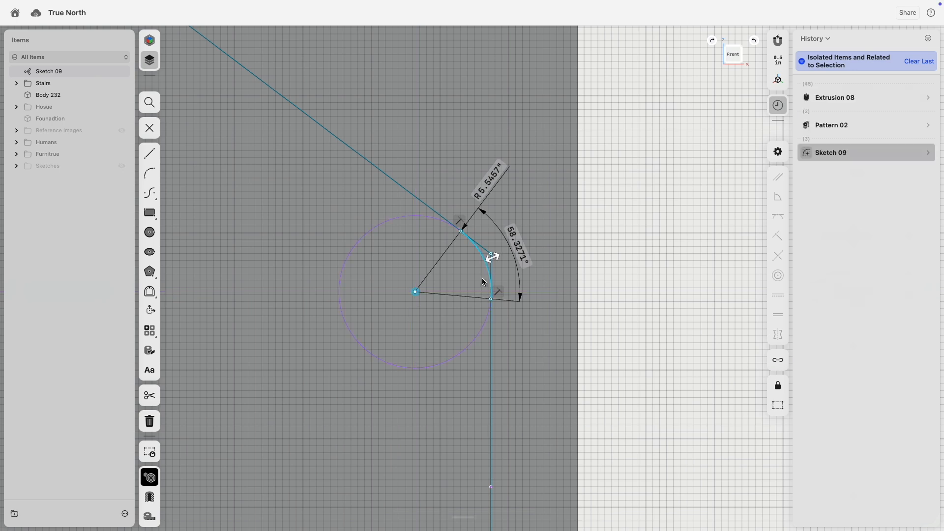
- Make the lower bend's arc tangent to both the vertical line and the sloped line of the handrail path
click(490, 315)
click(778, 216)
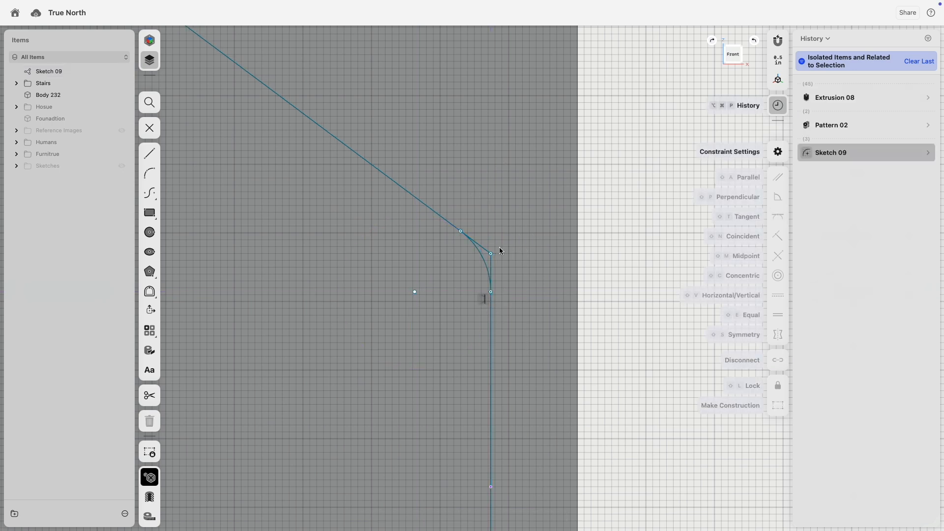
click(443, 222)
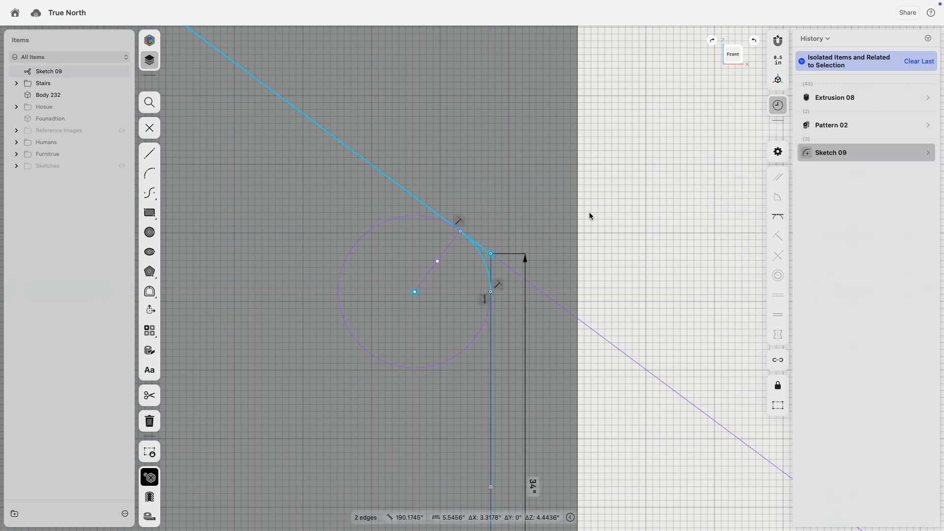
click(777, 217)
- Set the lower bend arc's radius to 2"
scroll(584, 238, up, 5)
click(406, 278)
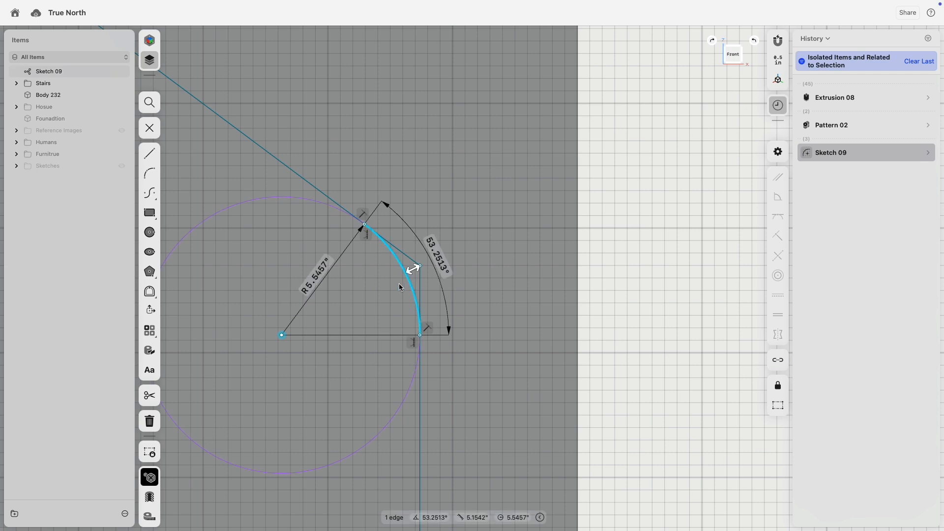
key(Return)
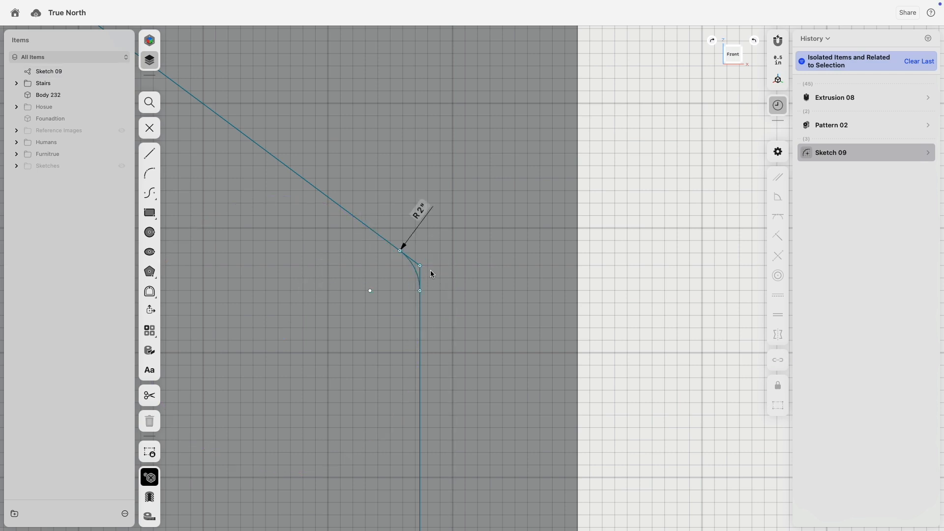
click(431, 273)
- Trim the leftover corner segments outside the lower bend's arc and finish the handrail path sketch
key(t)
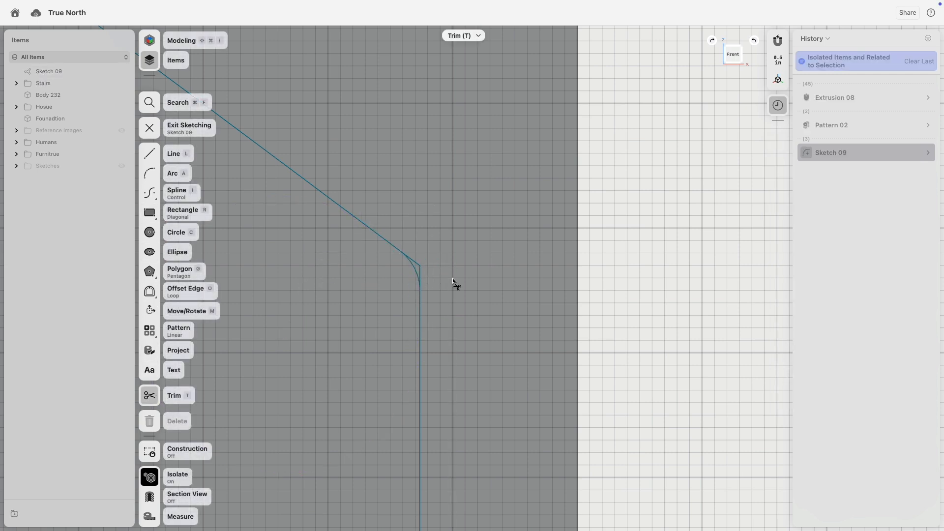
click(420, 268)
scroll(492, 236, down, 5)
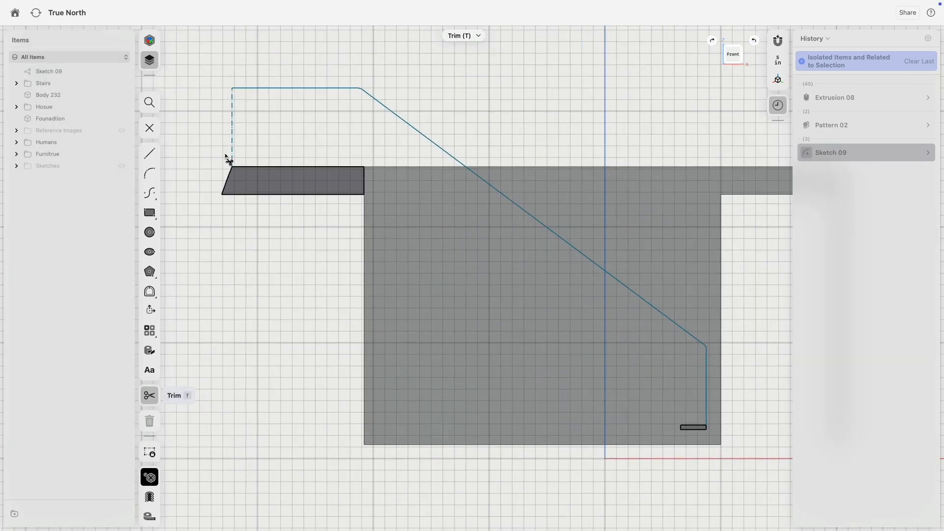
click(153, 128)
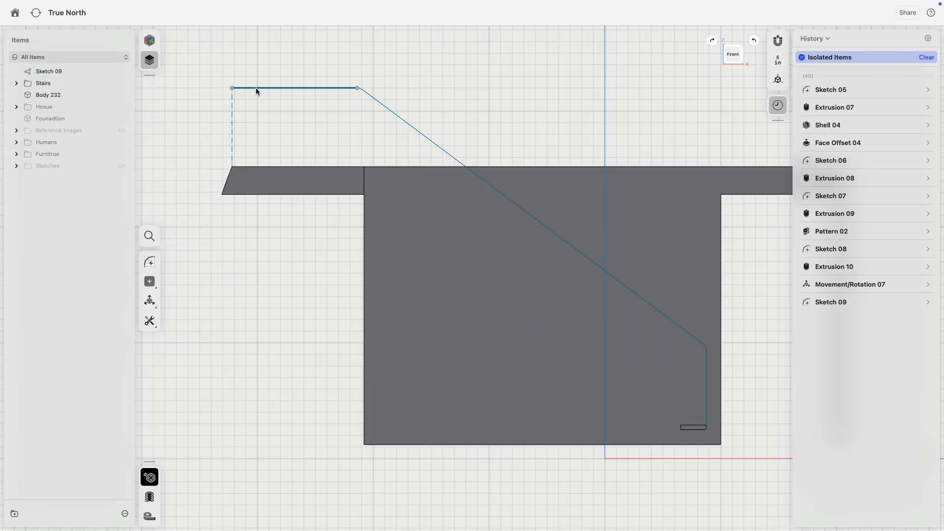
- Add a plane with On Curve at Point at the outer end of the path's horizontal line above the landing
click(255, 89)
mouse_move(255, 121)
right_down()
mouse_move(373, 177)
mouse_move(268, 106)
right_up()
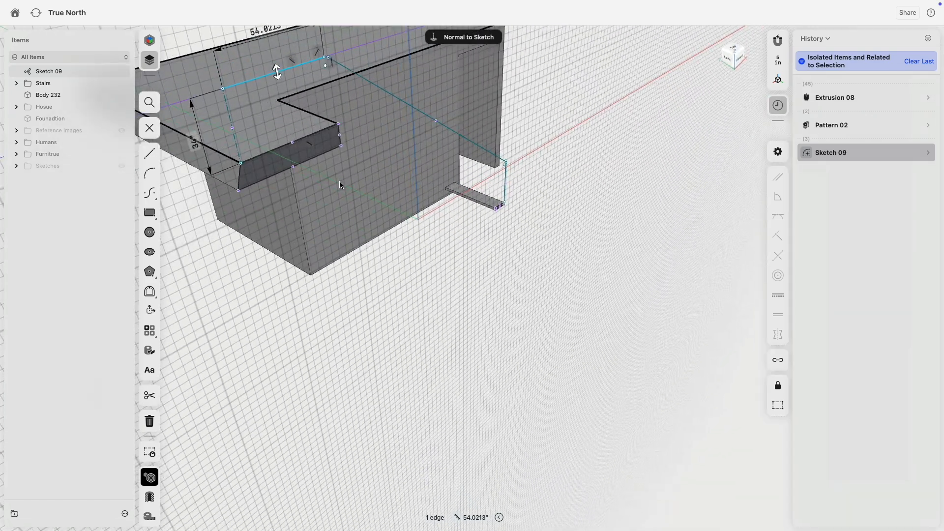
click(149, 130)
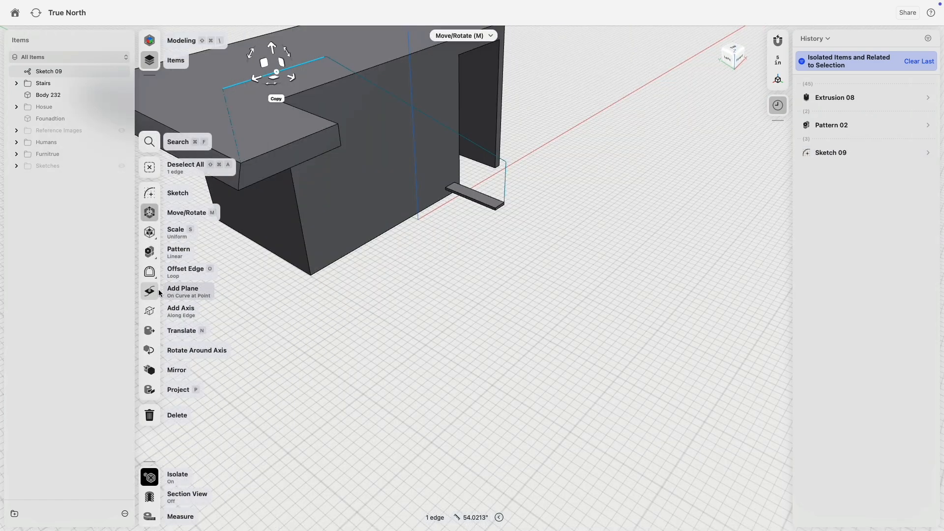
click(159, 293)
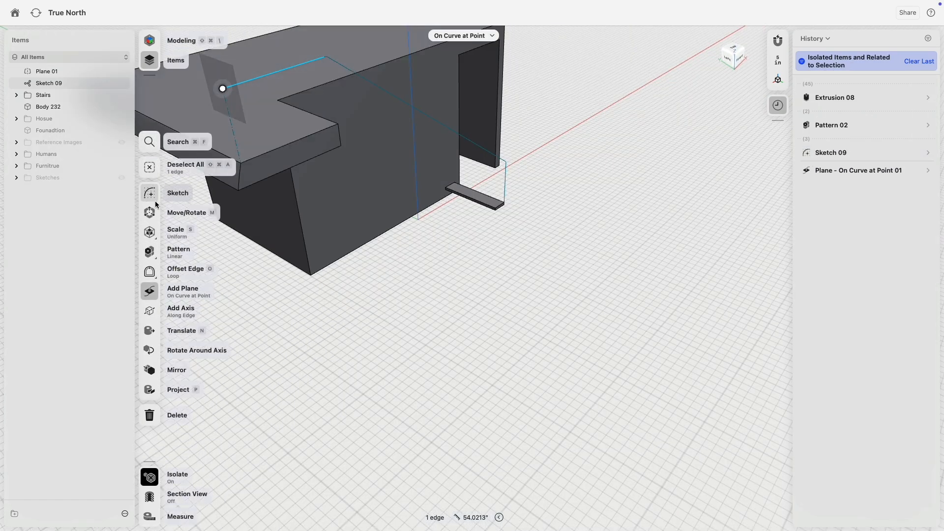
drag(222, 88, 236, 86)
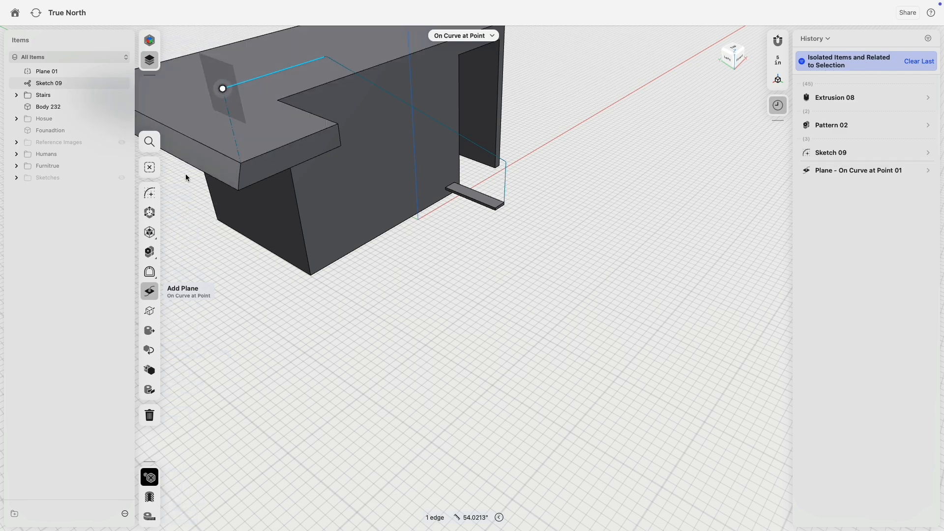
- Sketch a circle about 2.01" in diameter on the new plane, centred on the vertical line just below the path's end
click(237, 101)
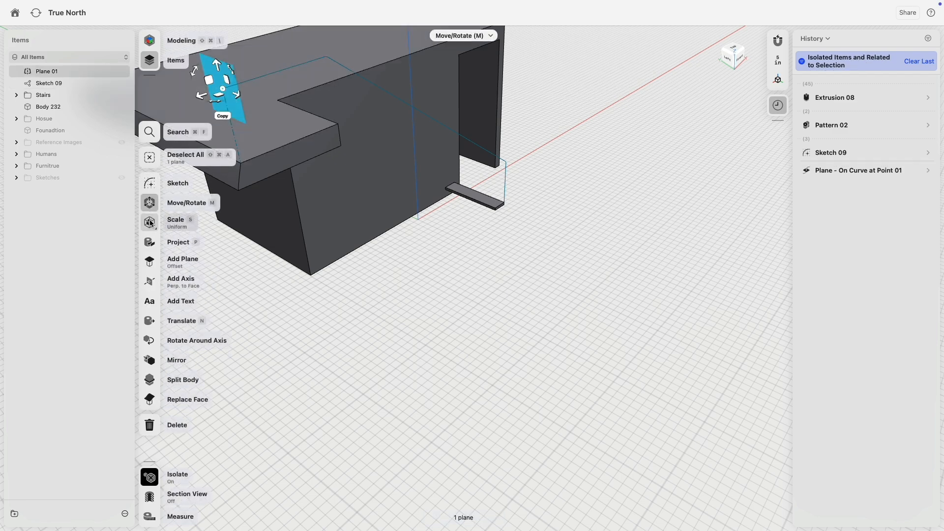
click(150, 184)
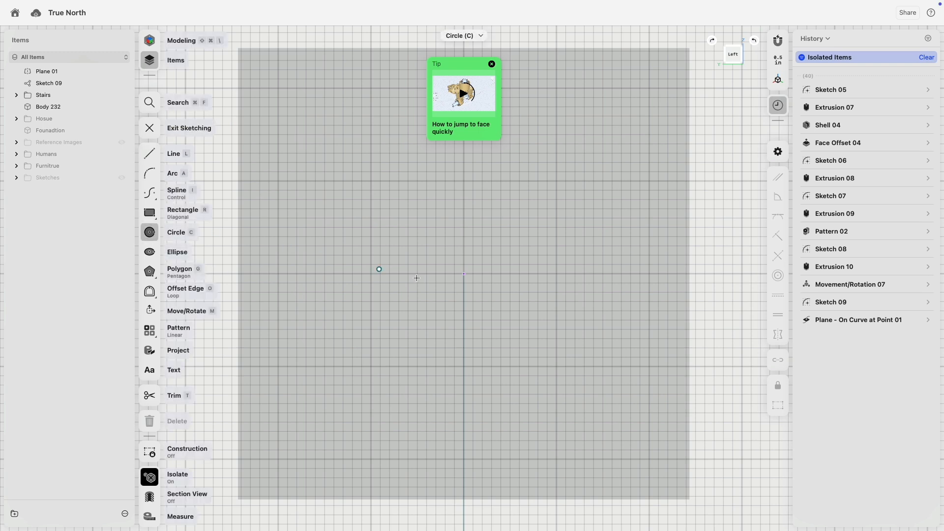
scroll(480, 304, up, 5)
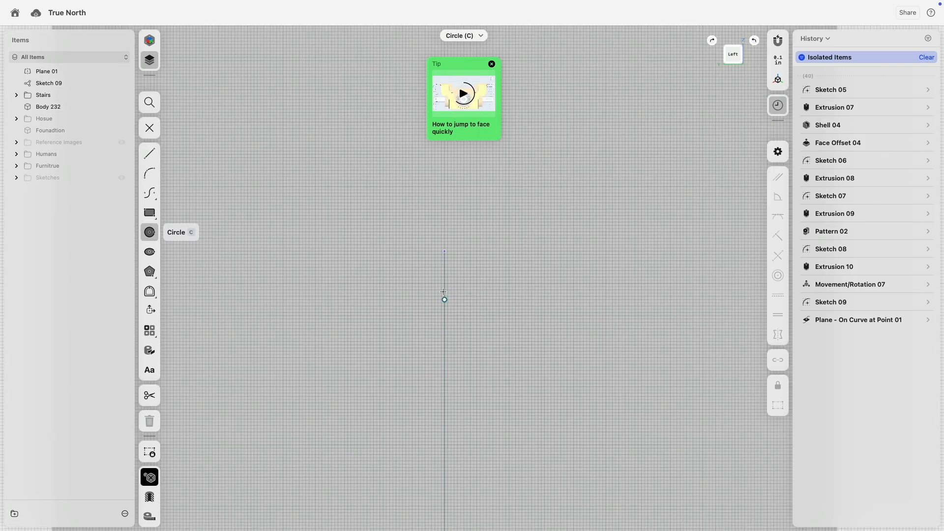
click(446, 268)
- Draw a 1.5" line from the path's end to the circle's centre, constrain it vertical, and make it construction
click(149, 154)
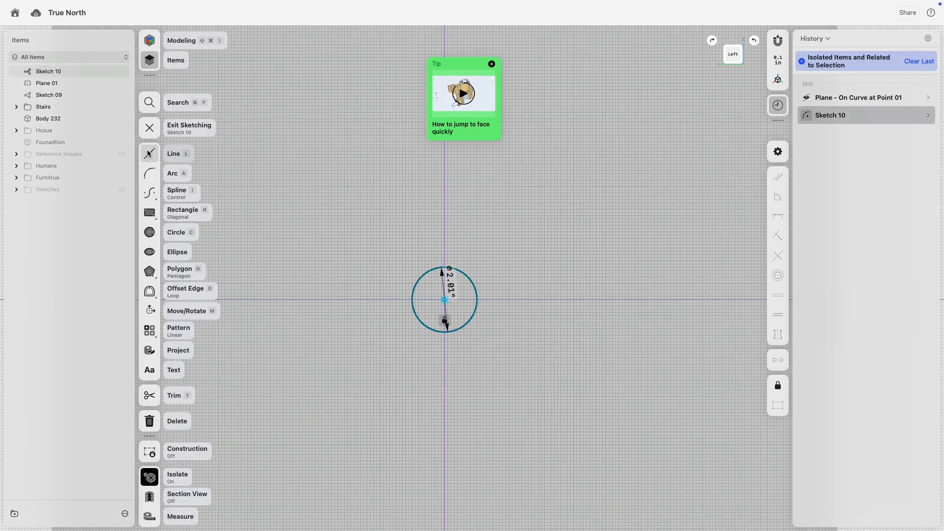
scroll(450, 278, up, 3)
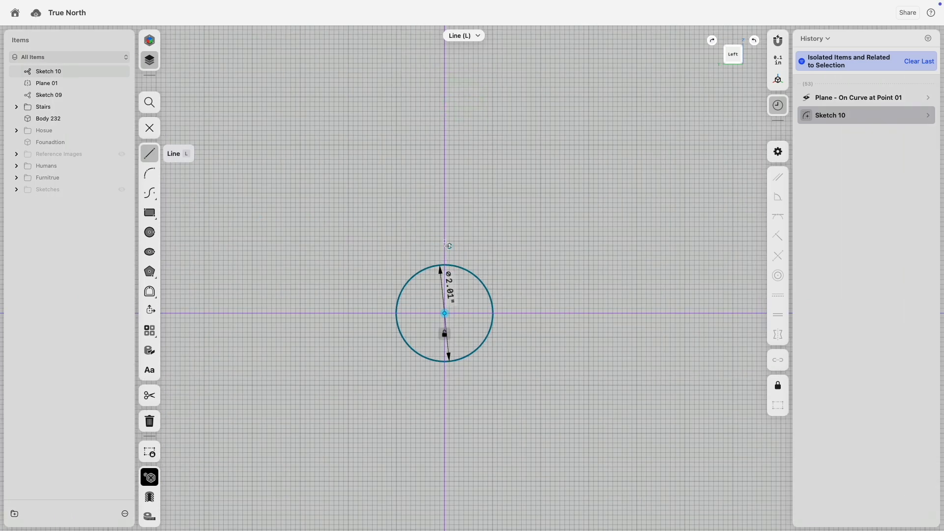
click(445, 241)
click(632, 304)
click(444, 314)
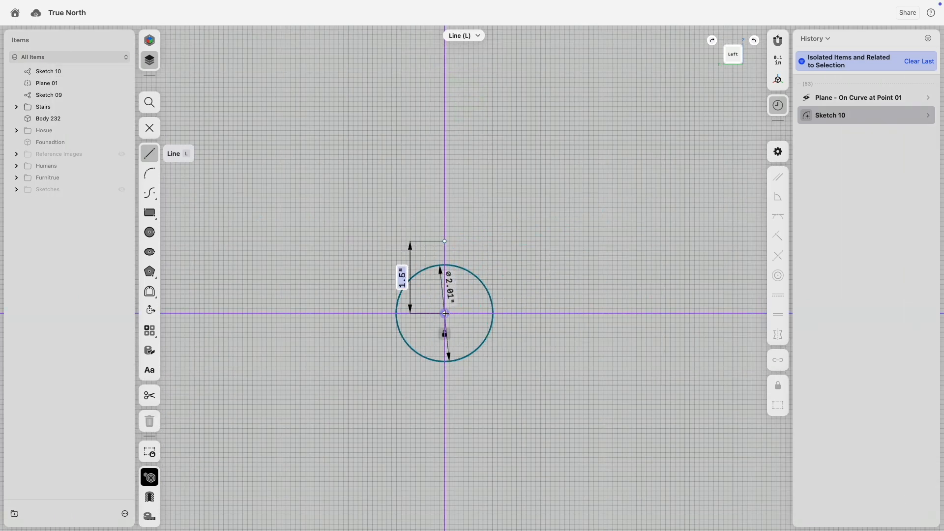
key(Escape)
click(445, 299)
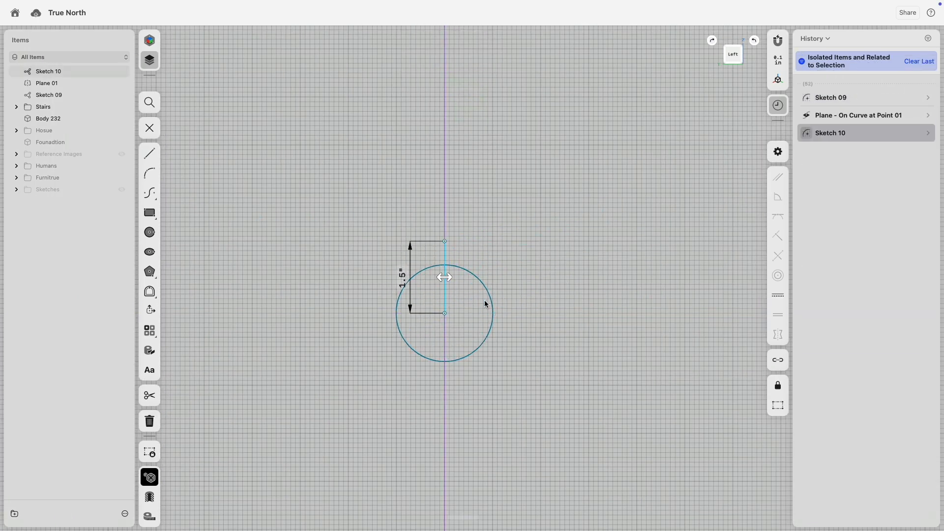
click(778, 295)
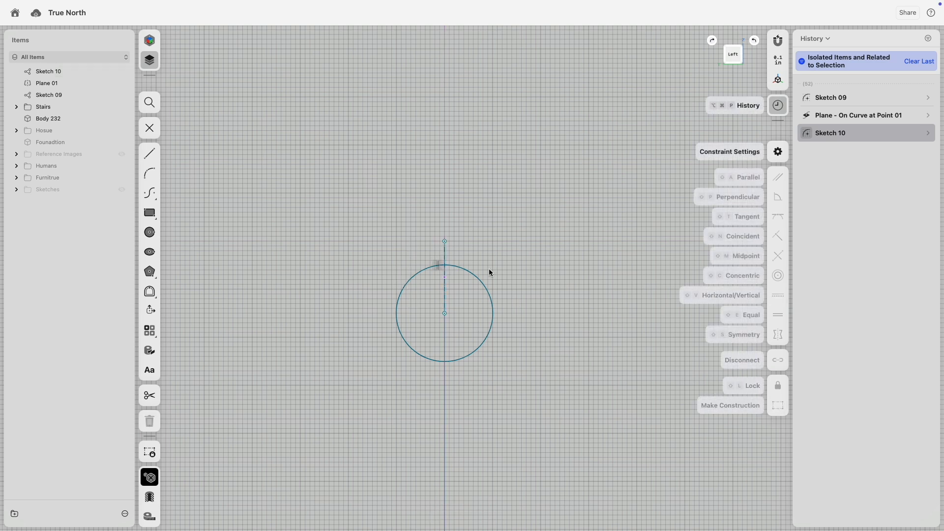
- Set the construction line's length to 1" and the circle's diameter to 2", and finish the profile sketch
click(445, 257)
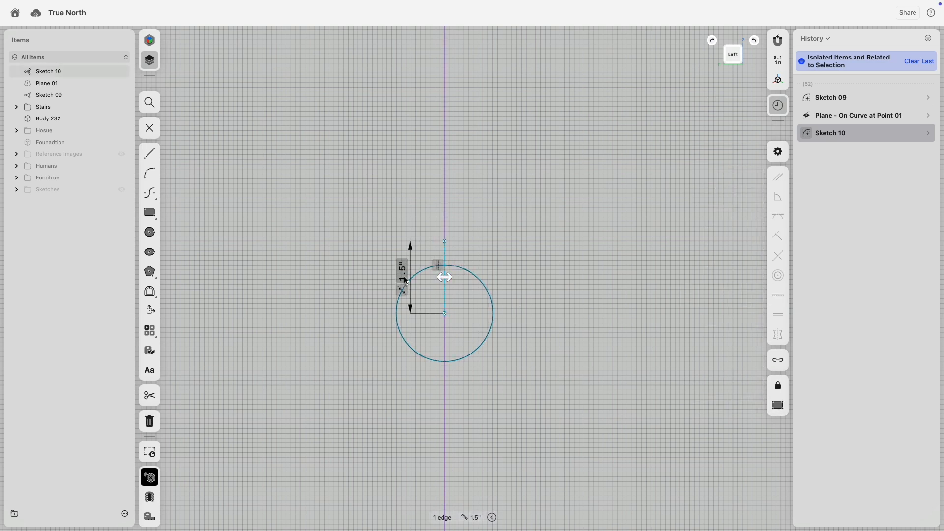
key(Return)
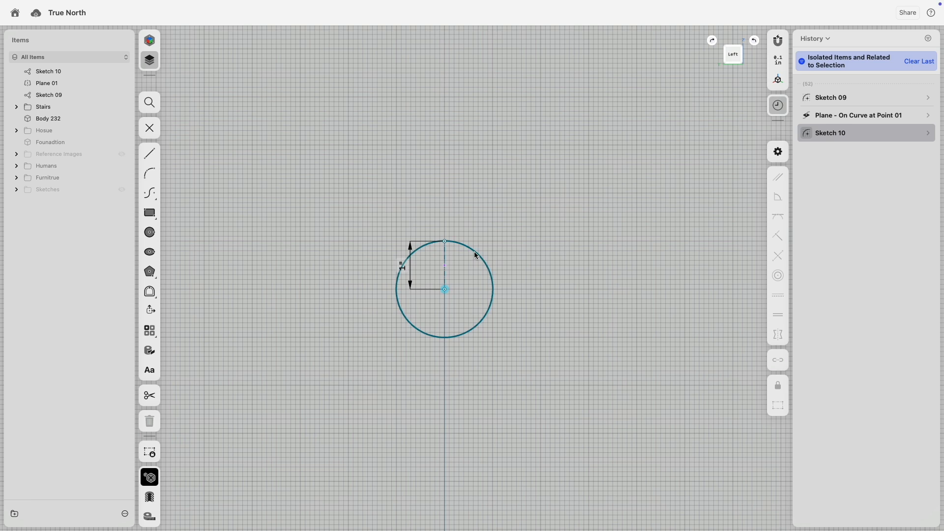
click(476, 256)
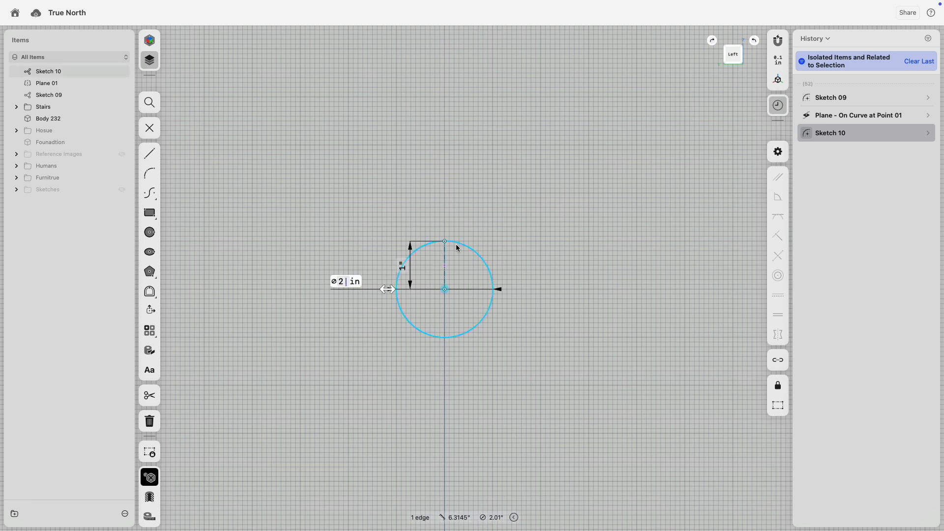
text(2)
key(Return)
click(154, 129)
- Sweep the 2" circle along the whole handrail path, including the horizontal, sloped and vertical lines and both bend arcs
scroll(440, 299, down, 10)
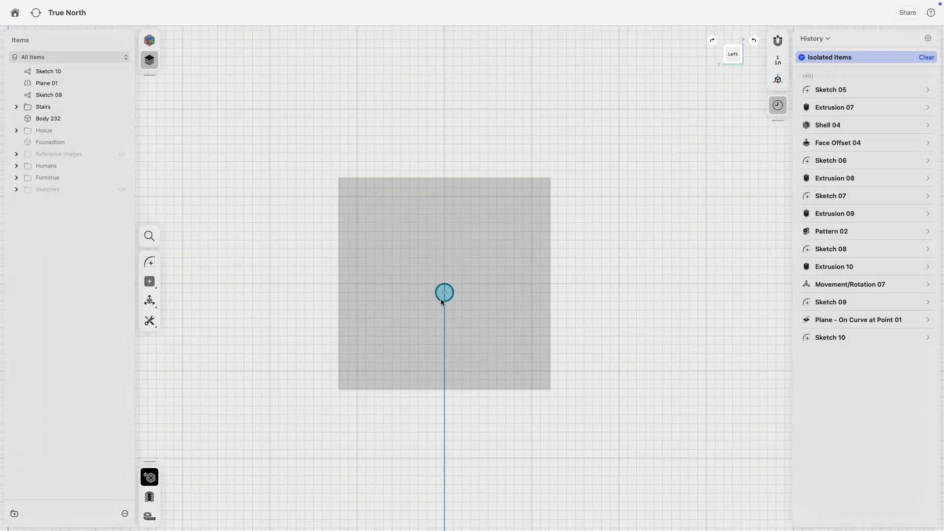
right_drag(457, 291, 396, 308)
scroll(468, 291, up, 5)
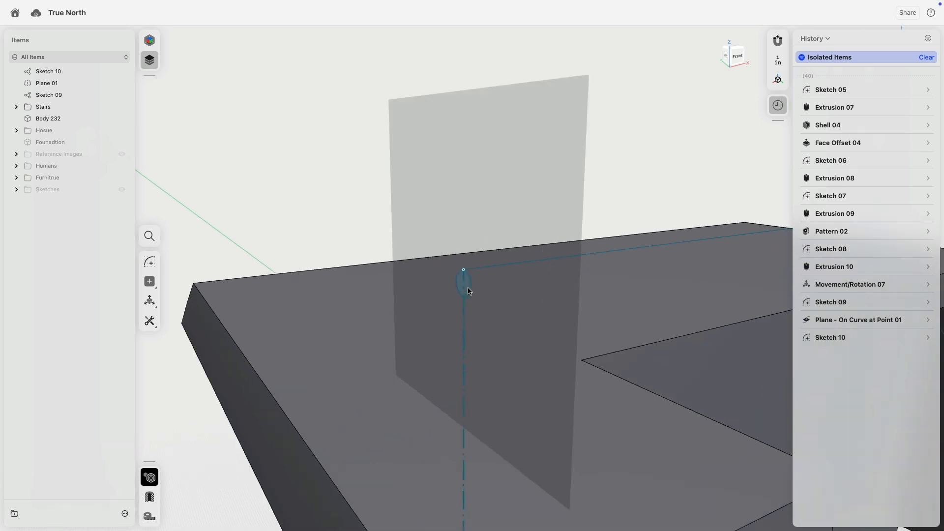
click(468, 288)
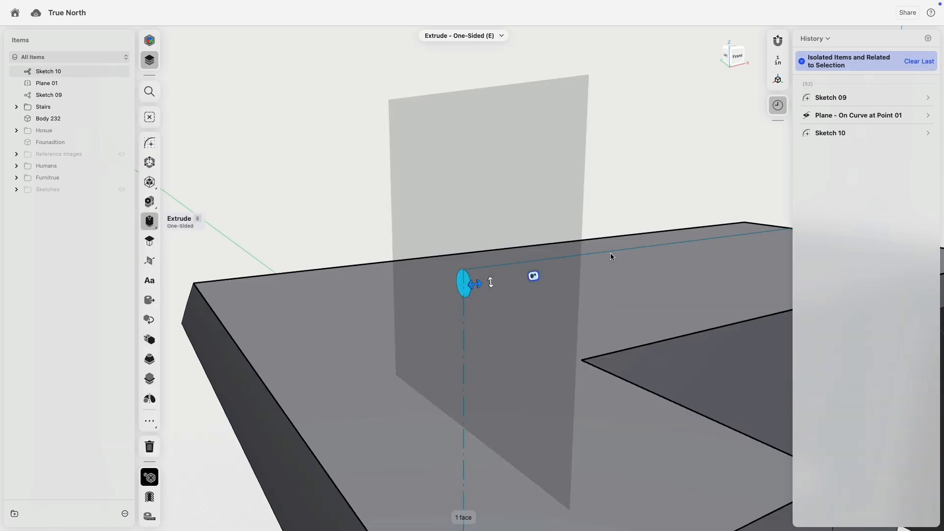
click(612, 254)
scroll(615, 265, down, 5)
middle_drag(642, 261, 466, 264)
scroll(466, 264, up, 5)
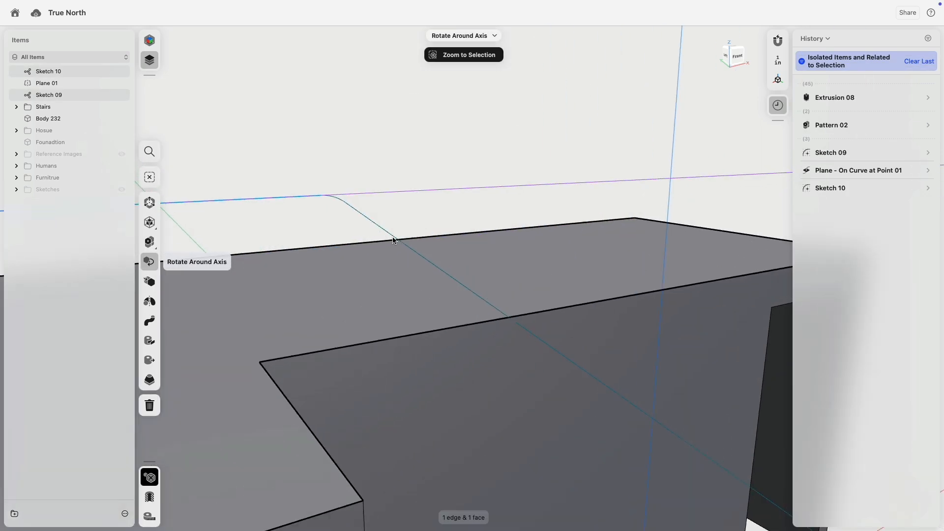
click(339, 198)
click(356, 211)
scroll(396, 273, down, 5)
middle_drag(694, 403, 401, 233)
scroll(457, 294, up, 5)
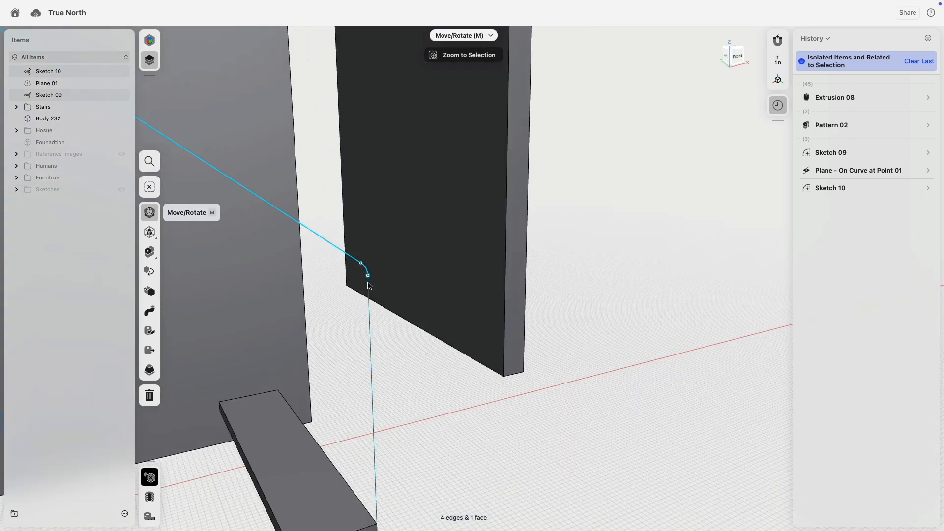
click(366, 273)
click(150, 311)
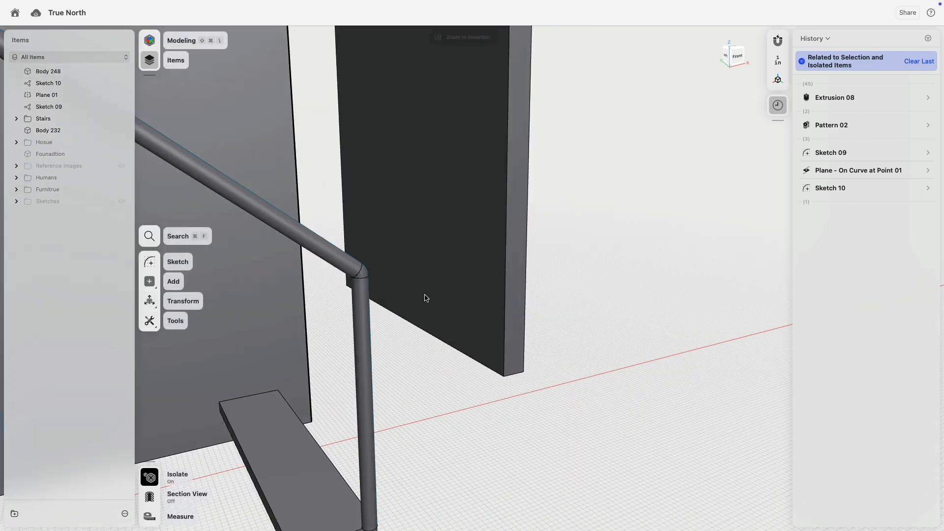
- Examine the swept handrail along the stairs, from the upper bend down to the lower bend
scroll(363, 304, down, 8)
middle_drag(344, 263, 618, 354)
scroll(336, 154, up, 5)
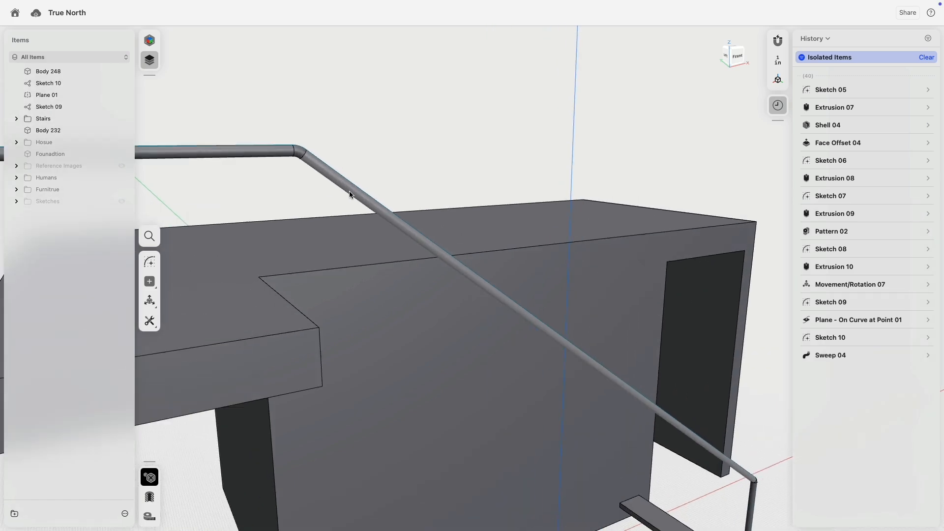
scroll(321, 201, down, 10)
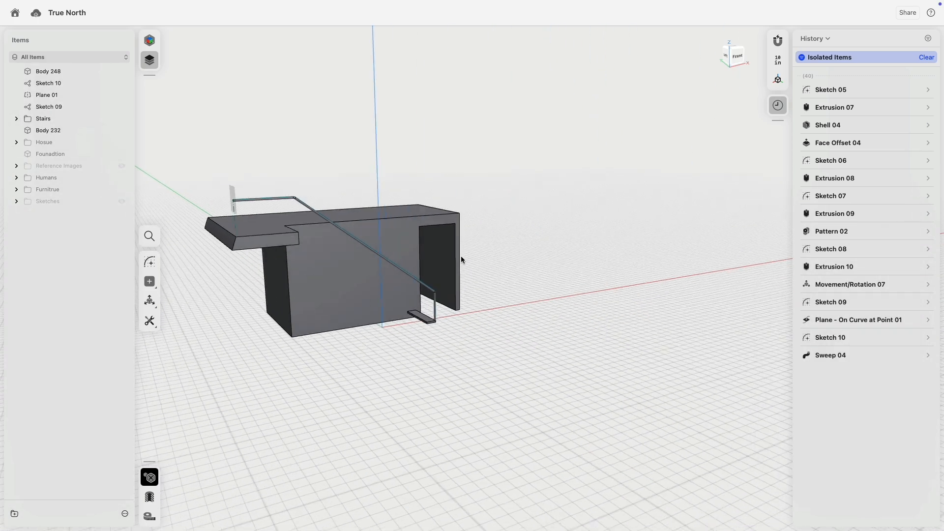
scroll(461, 255, up, 10)
scroll(463, 300, up, 3)
right_drag(526, 309, 336, 279)
mouse_move(335, 279)
middle_down()
mouse_move(544, 299)
mouse_move(542, 307)
middle_up()
scroll(443, 258, up, 5)
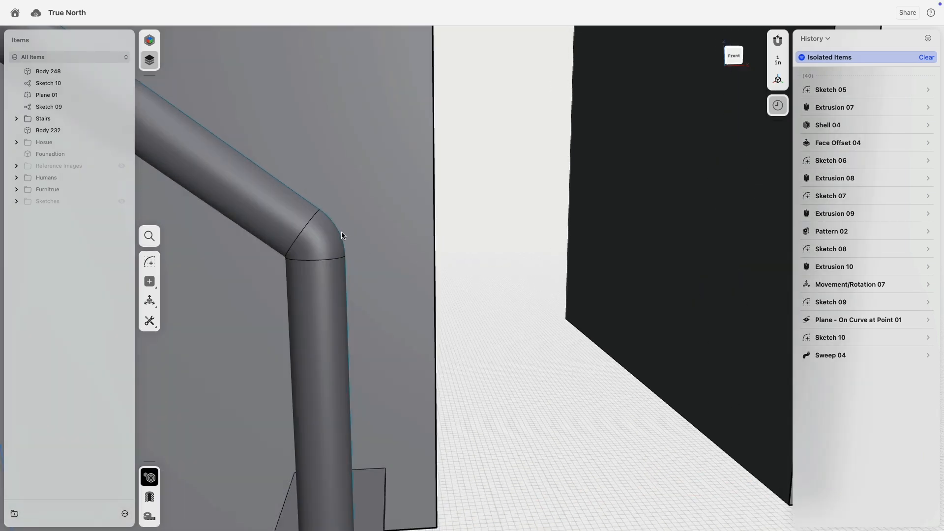
- Reopen the handrail path sketch, try a 3" radius on the lower bend's arc, and set it to 4"
double_click(341, 231)
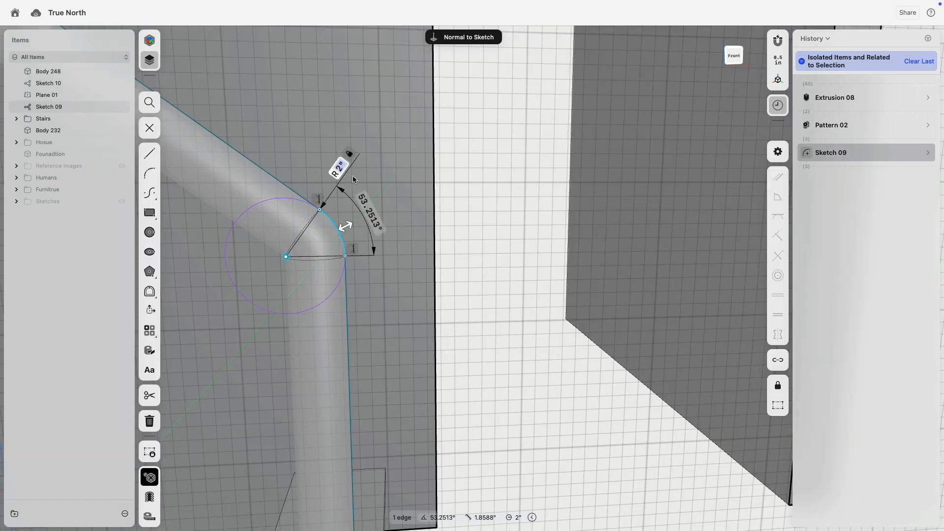
text(3)
key(Return)
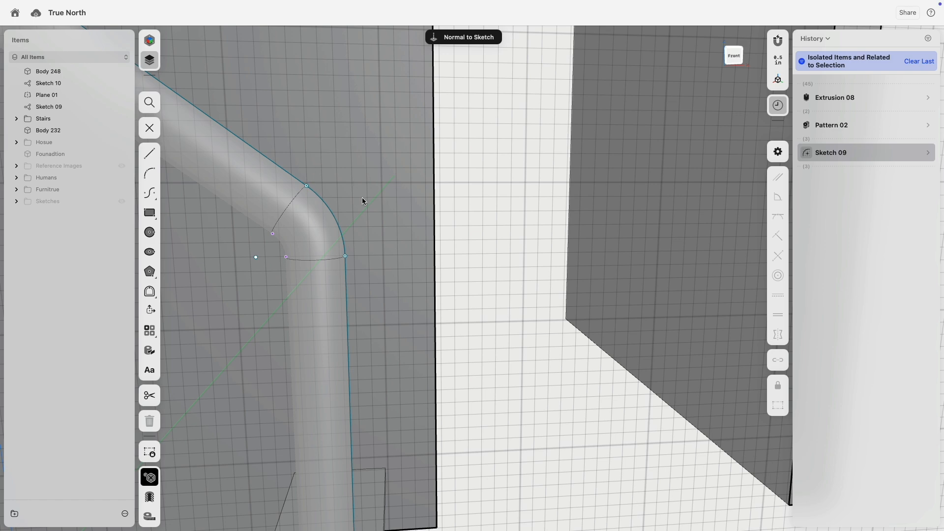
scroll(365, 220, up, 2)
scroll(328, 235, up, 3)
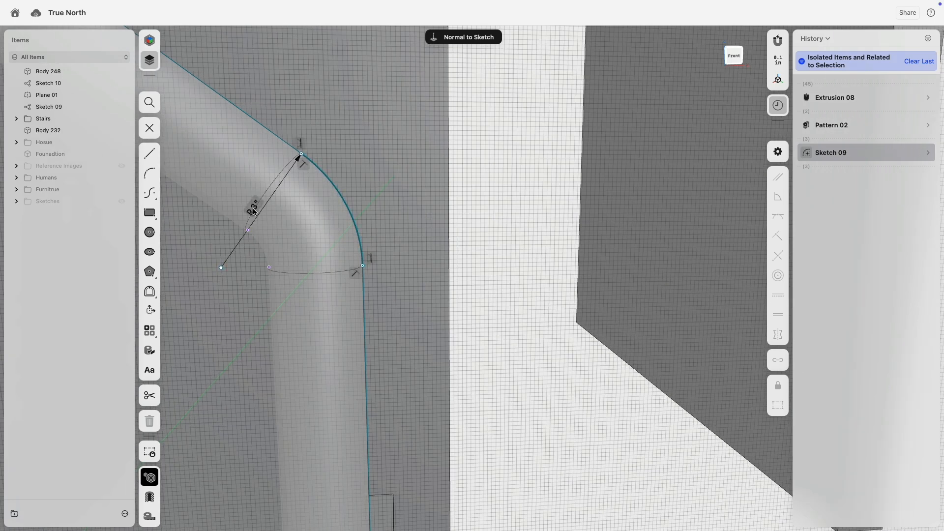
text(4)
key(Return)
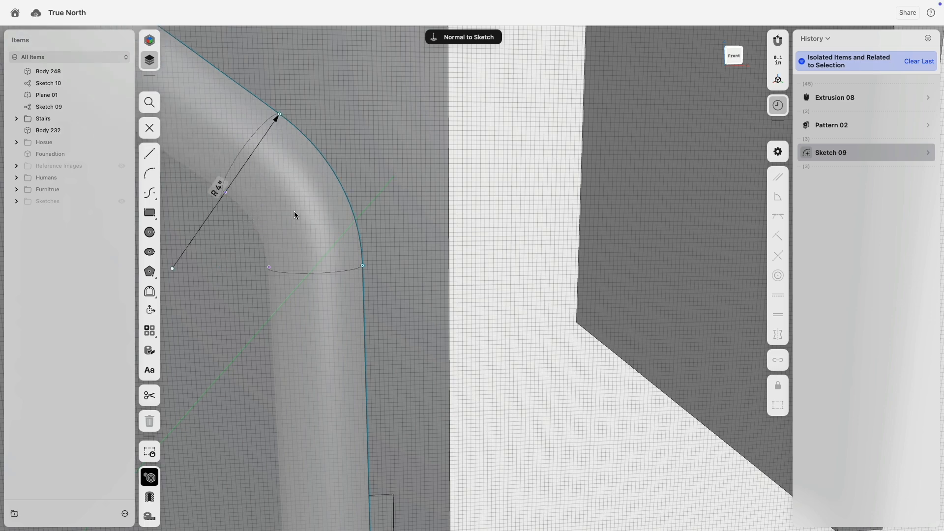
- Examine the upper bend's arc radius and the horizontal handrail line's height above the loft floor
scroll(343, 241, down, 1)
scroll(343, 240, down, 5)
mouse_move(294, 178)
middle_down()
mouse_move(433, 257)
mouse_move(483, 249)
middle_up()
scroll(482, 249, down, 3)
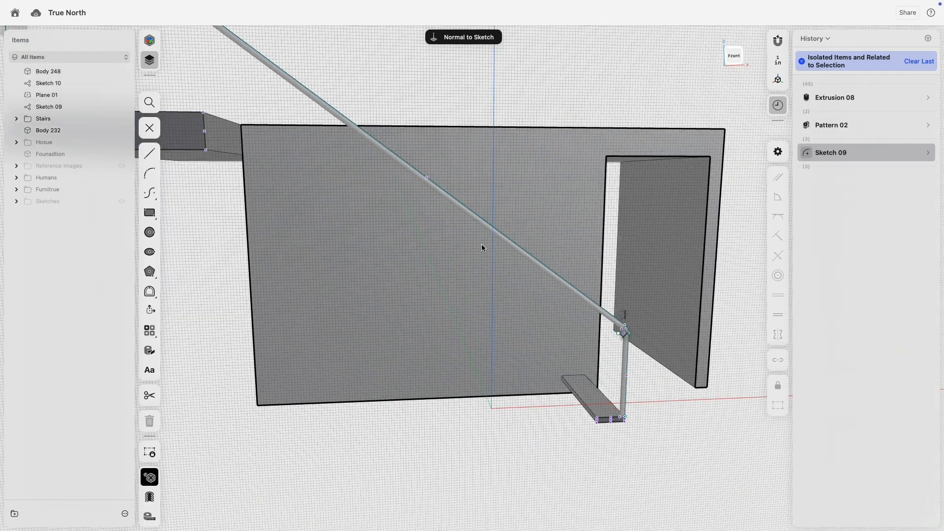
middle_drag(275, 79, 424, 197)
scroll(409, 172, up, 8)
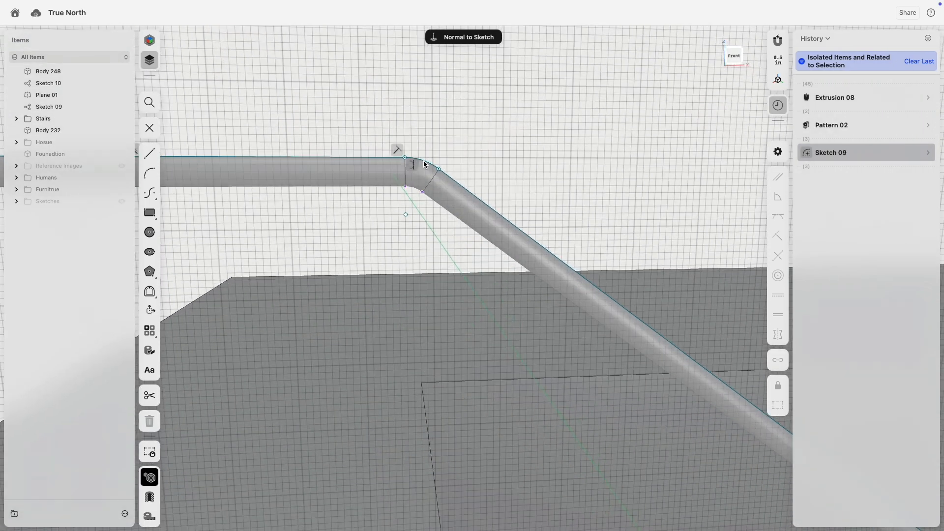
click(422, 160)
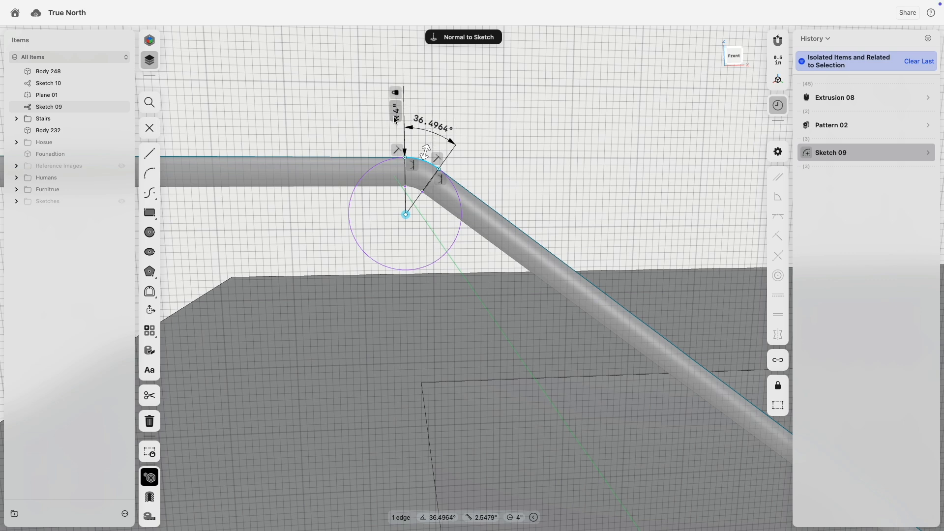
scroll(380, 171, down, 5)
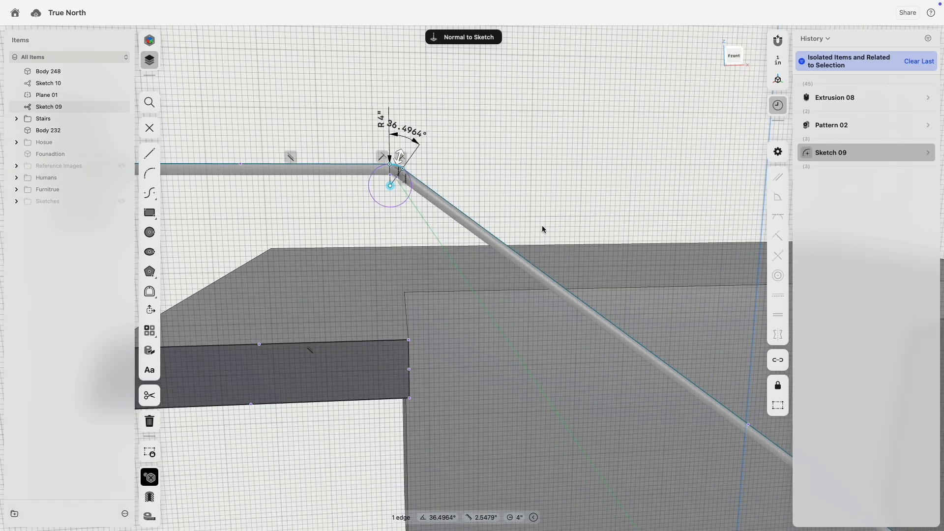
middle_drag(541, 227, 595, 175)
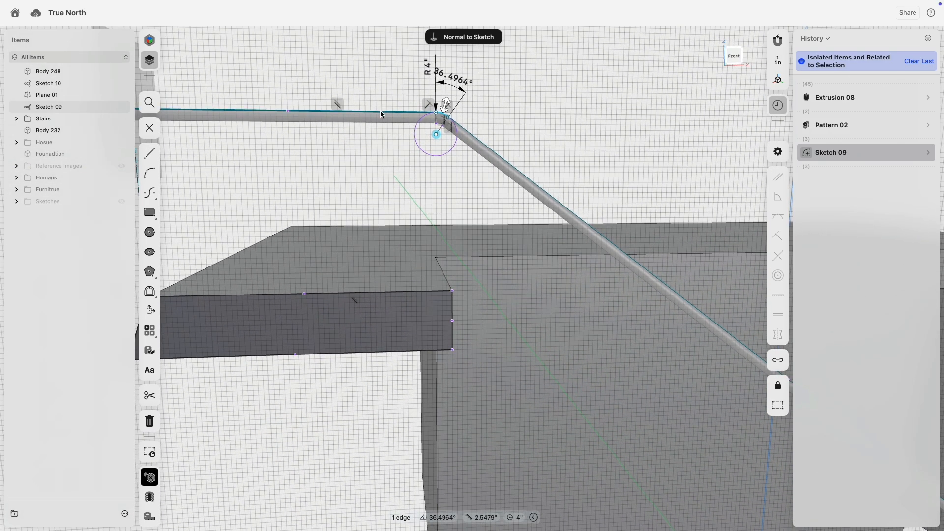
click(381, 110)
middle_drag(298, 202, 390, 207)
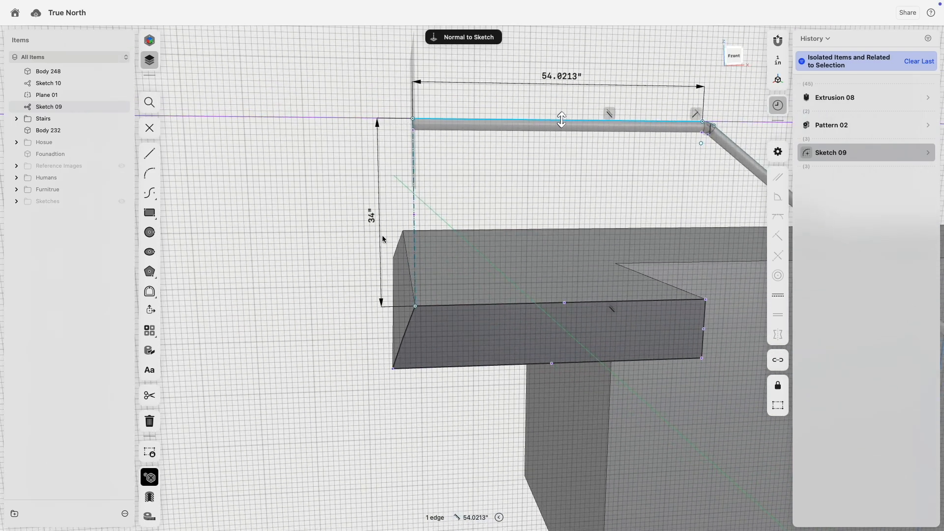
- Draw two lines from the lower bend arc's endpoints that meet at a corner point outside the bend
scroll(474, 212, down, 5)
middle_drag(474, 211, 180, 20)
scroll(370, 166, up, 5)
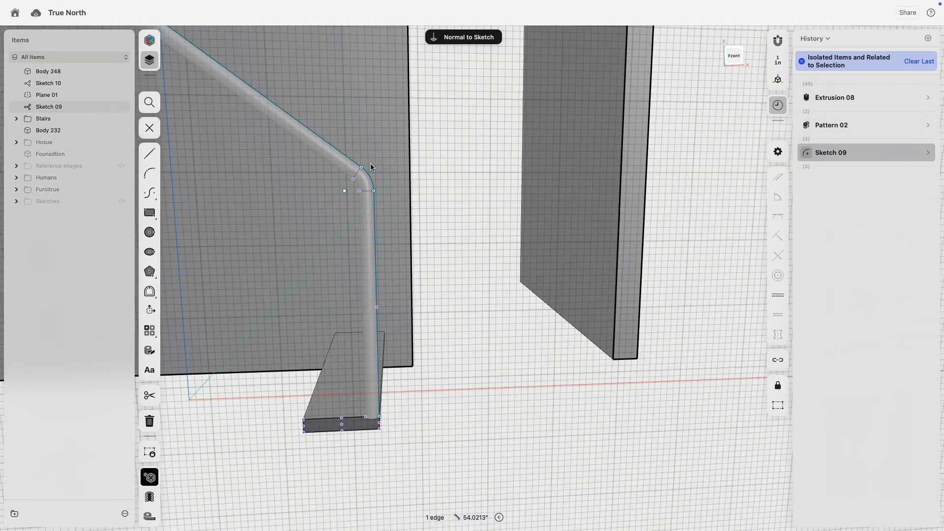
middle_drag(340, 239, 364, 216)
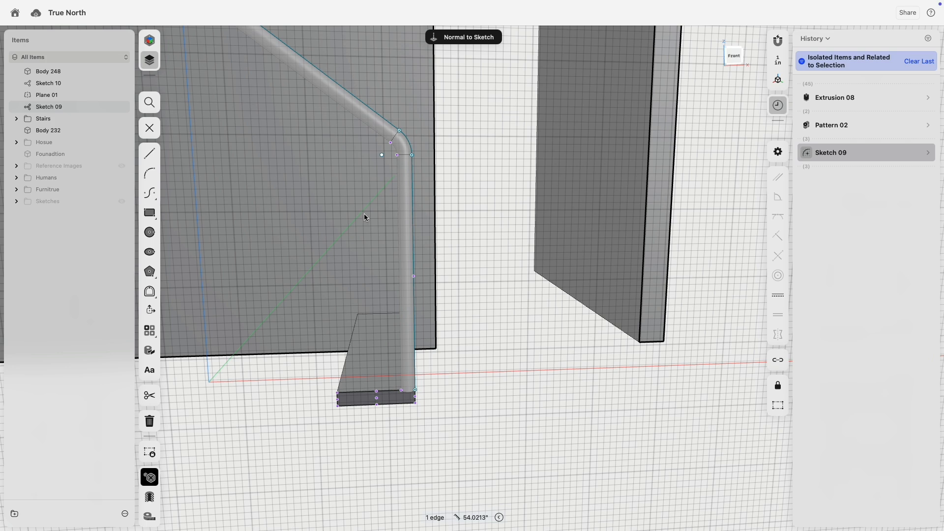
key(l)
scroll(426, 150, up, 5)
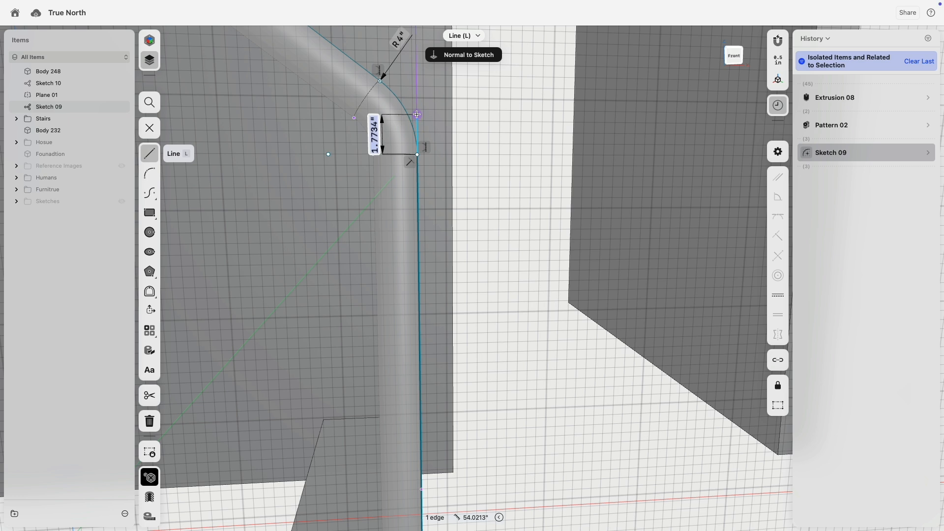
click(416, 114)
key(Escape)
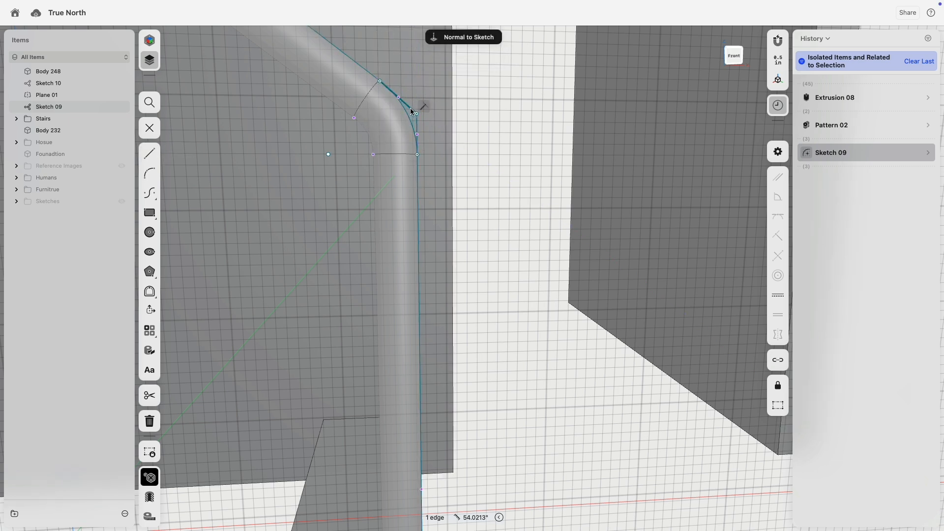
- Convert both corner lines at the lower bend to construction lines
click(410, 108)
click(418, 127)
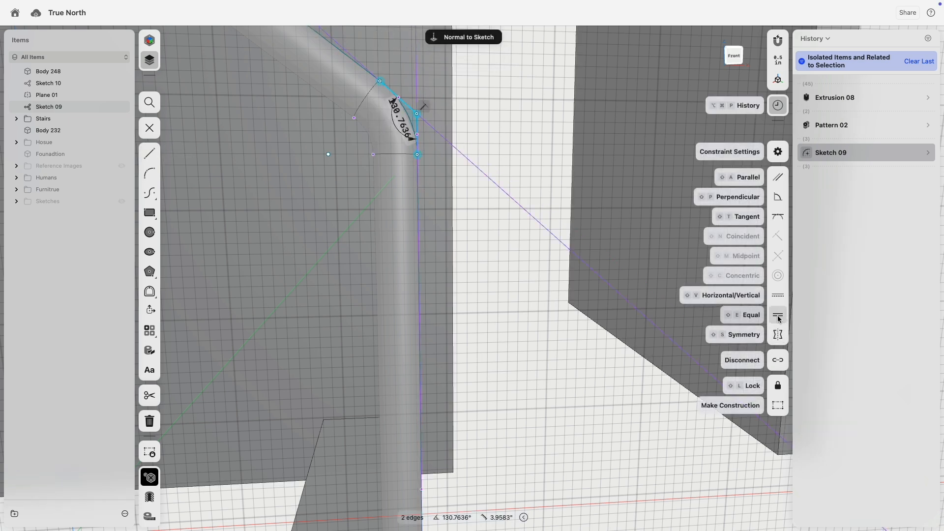
scroll(430, 125, up, 5)
scroll(430, 173, down, 8)
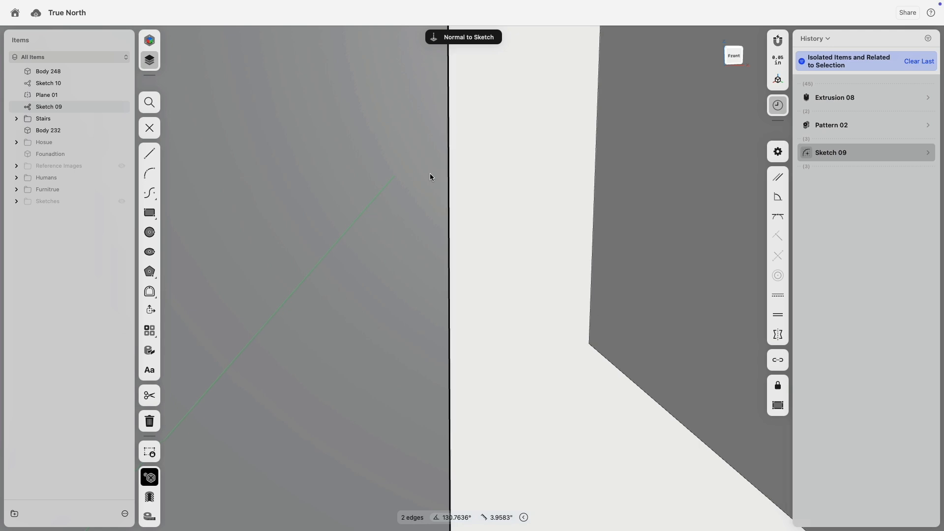
scroll(408, 224, up, 5)
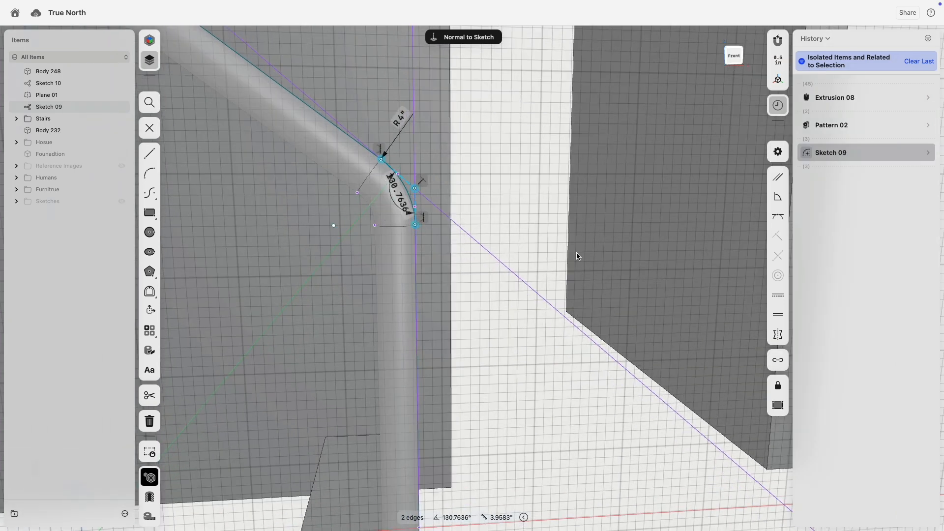
- Make the slanted construction line at the lower bend parallel to the handrail's sloped line
click(415, 201)
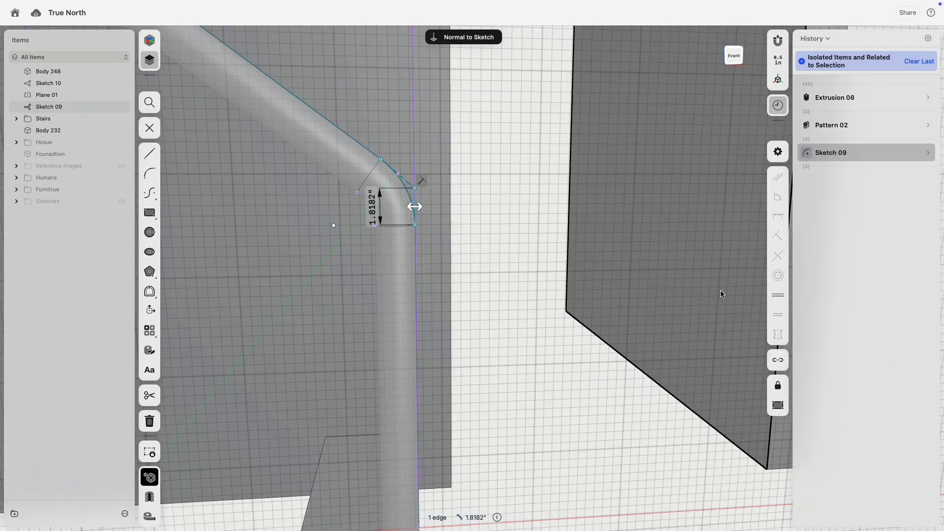
click(404, 177)
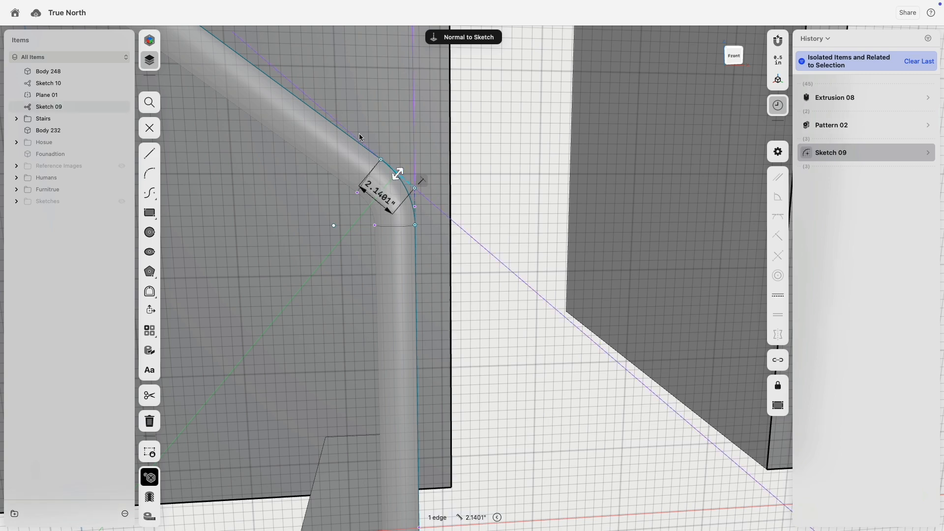
click(359, 141)
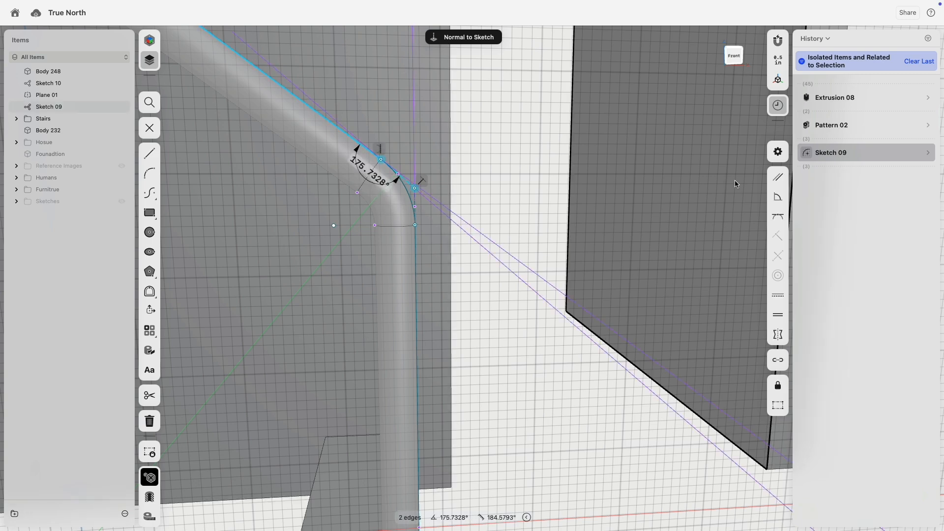
click(781, 179)
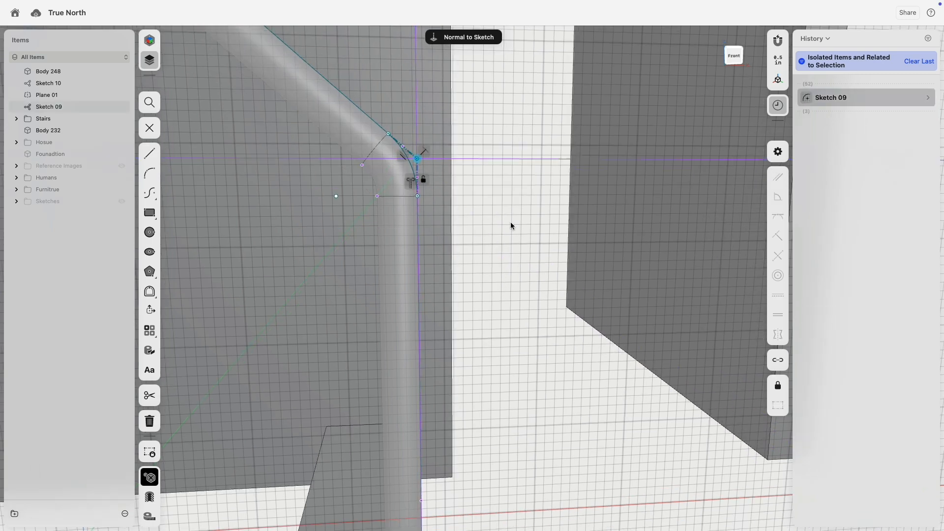
- Set the distance between the lower bend's construction corner and the handrail's bottom endpoint on the stair tread to 34"
scroll(512, 223, down, 6)
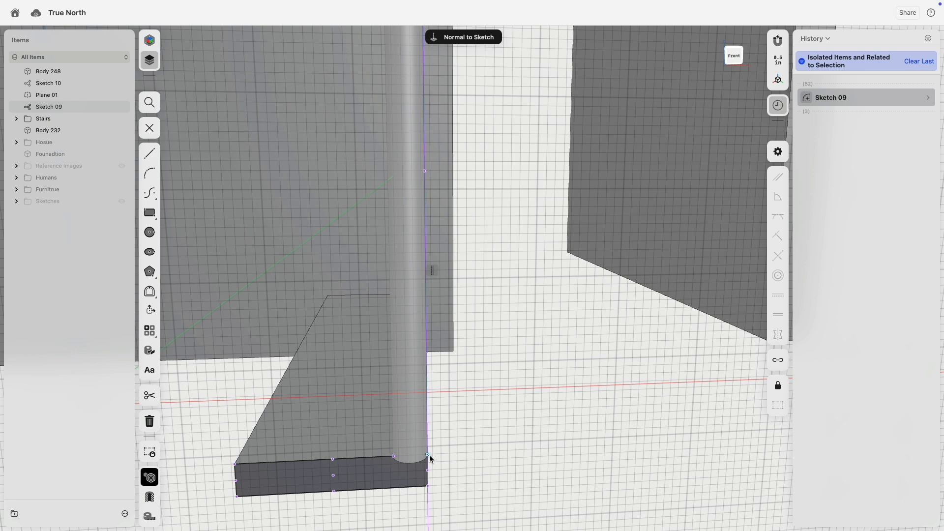
click(428, 455)
scroll(452, 395, down, 5)
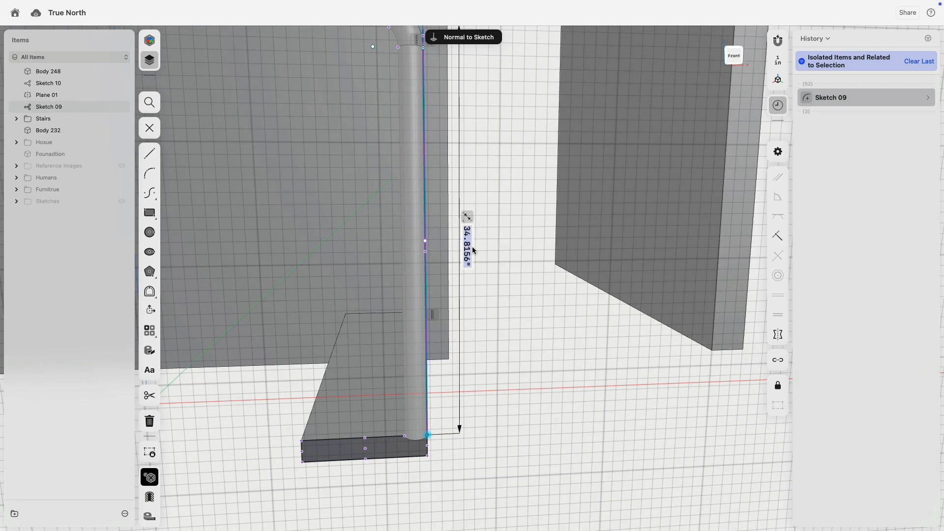
click(471, 246)
text(34)
middle_drag(514, 237, 738, 401)
key(Return)
- Move the upper bend's start point back along the horizontal handrail line until it sits above the loft floor's edge
scroll(508, 312, down, 5)
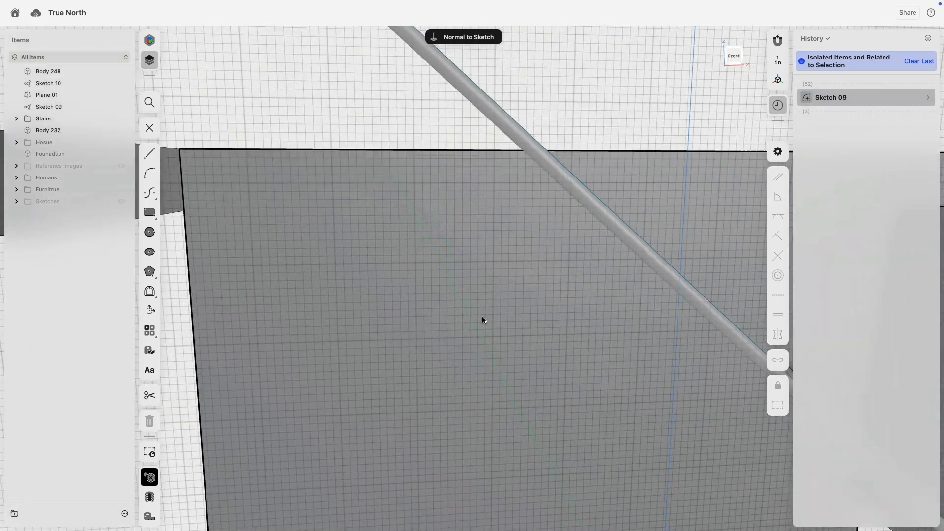
scroll(482, 319, down, 5)
middle_drag(352, 216, 420, 250)
scroll(427, 180, up, 2)
scroll(428, 178, up, 2)
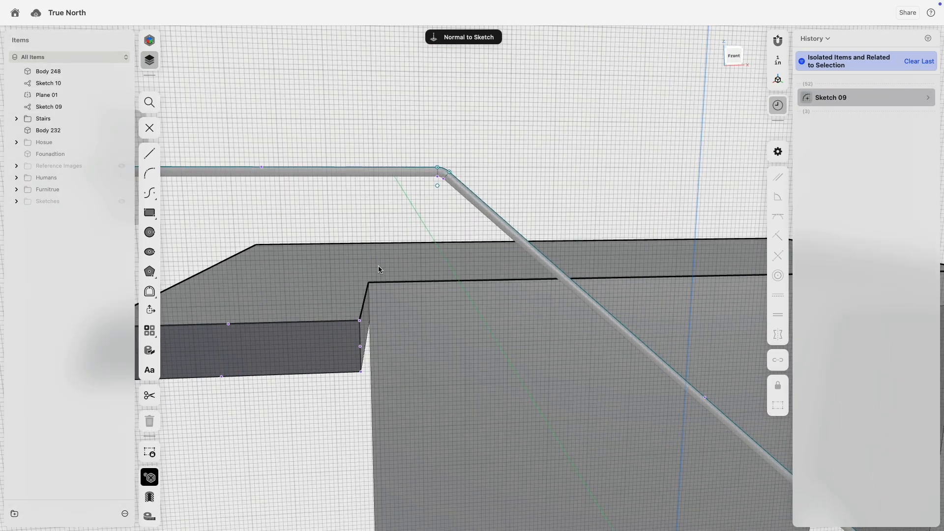
drag(439, 169, 361, 174)
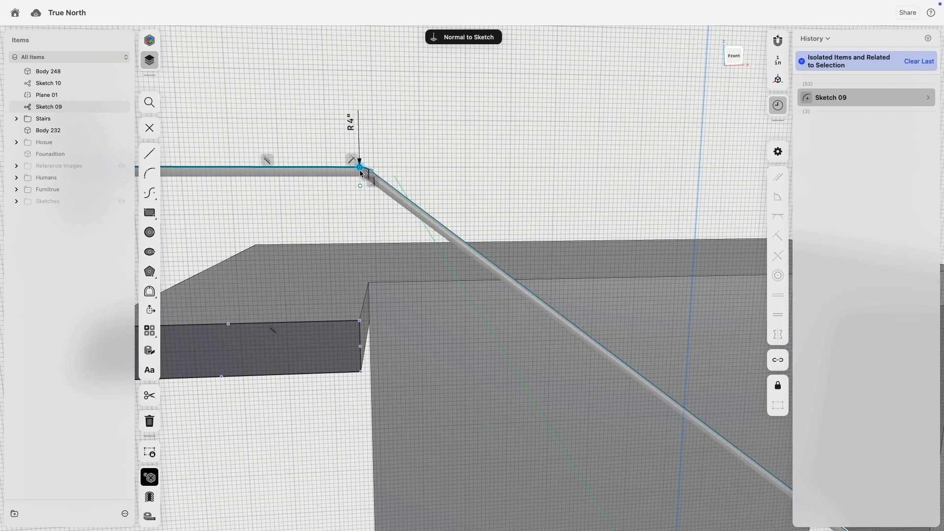
click(396, 138)
- Draw a vertical construction line from the loft floor's upper corner to the upper bend's start point
scroll(373, 169, up, 3)
click(150, 156)
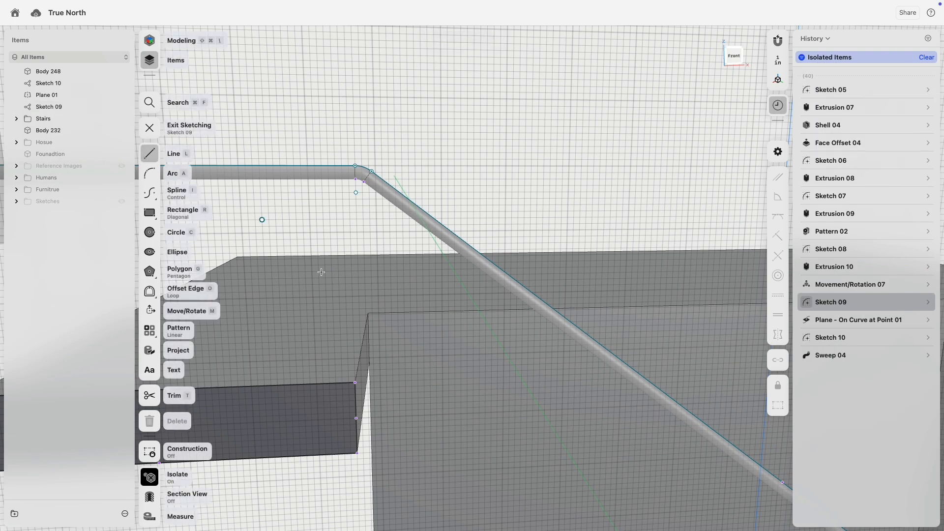
click(356, 382)
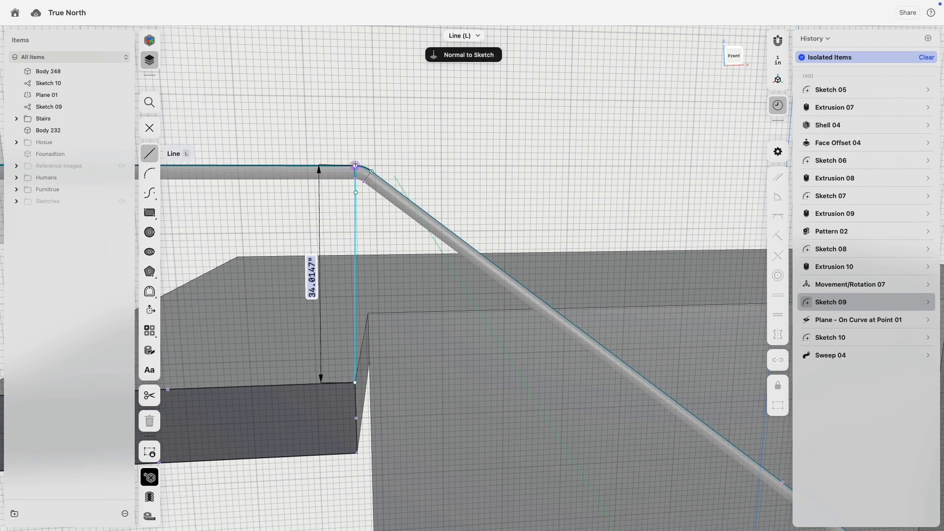
click(355, 164)
key(Escape)
key(Escape)
click(355, 230)
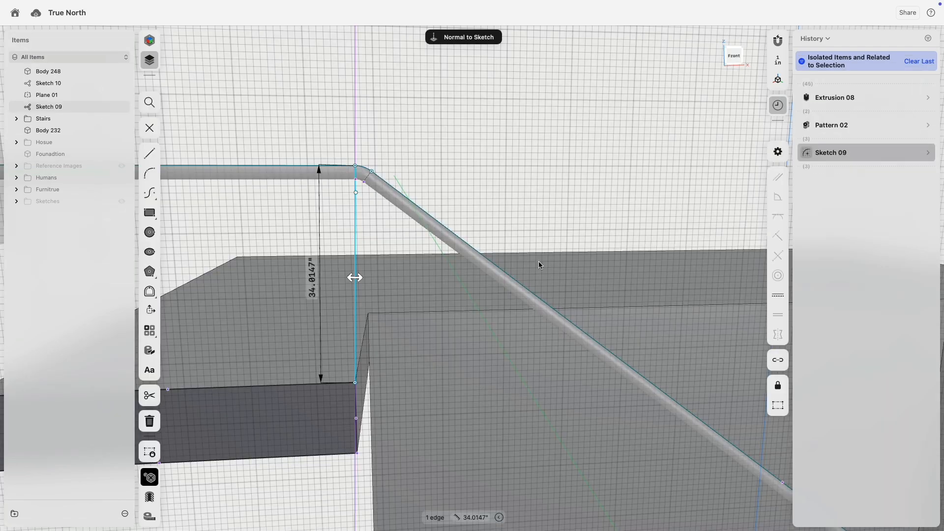
click(778, 295)
- Check the handrail path from the loft floor down to the bottom tread and exit the path sketch
scroll(435, 156, down, 3)
middle_drag(434, 155, 518, 151)
scroll(519, 152, down, 3)
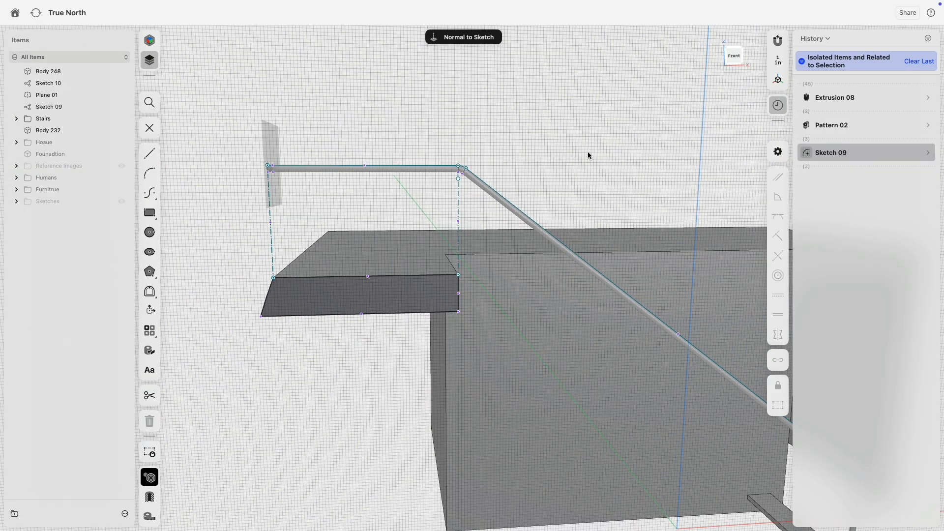
middle_drag(698, 243, 389, 106)
middle_drag(503, 345, 475, 287)
scroll(471, 290, up, 5)
scroll(469, 291, down, 3)
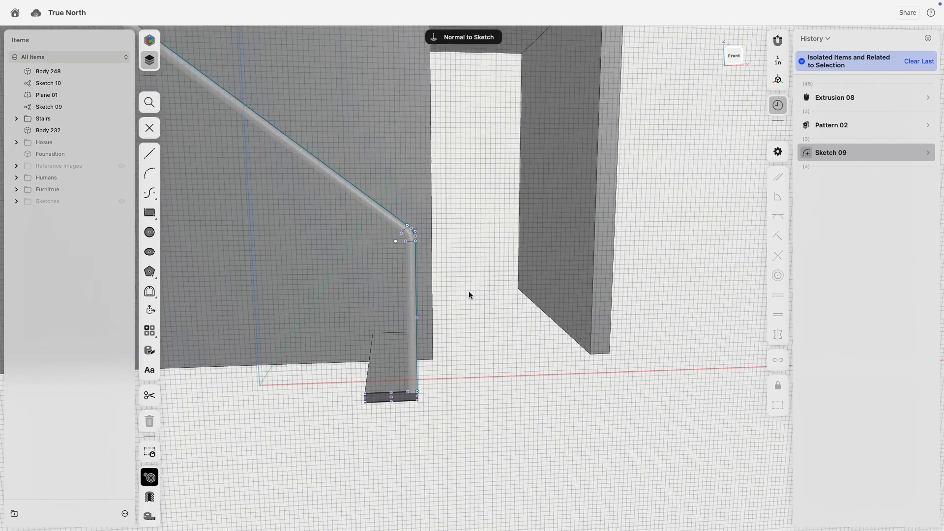
right_drag(469, 291, 468, 280)
key(Escape)
- Try to extend the handrail's lower end face downward past the tread with Offset Face, and undo the extension
scroll(441, 256, up, 5)
scroll(427, 215, up, 3)
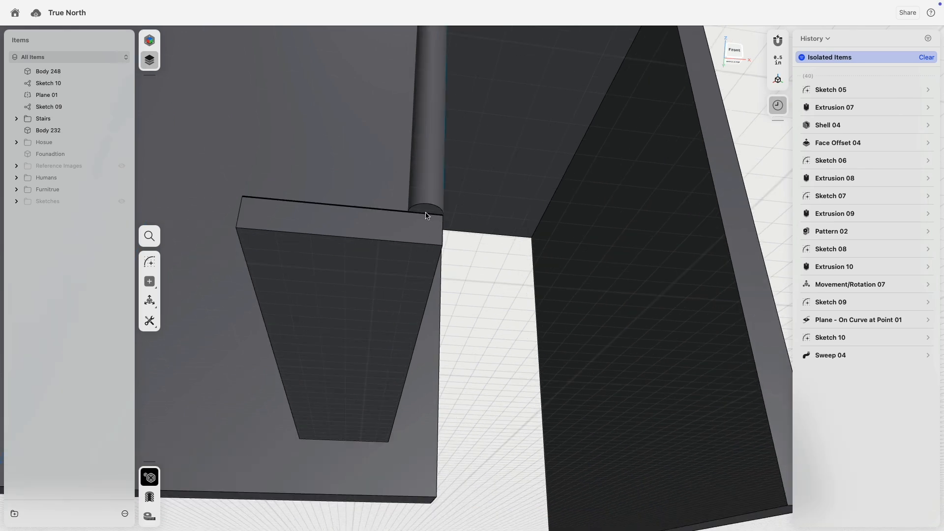
scroll(428, 218, down, 3)
click(428, 218)
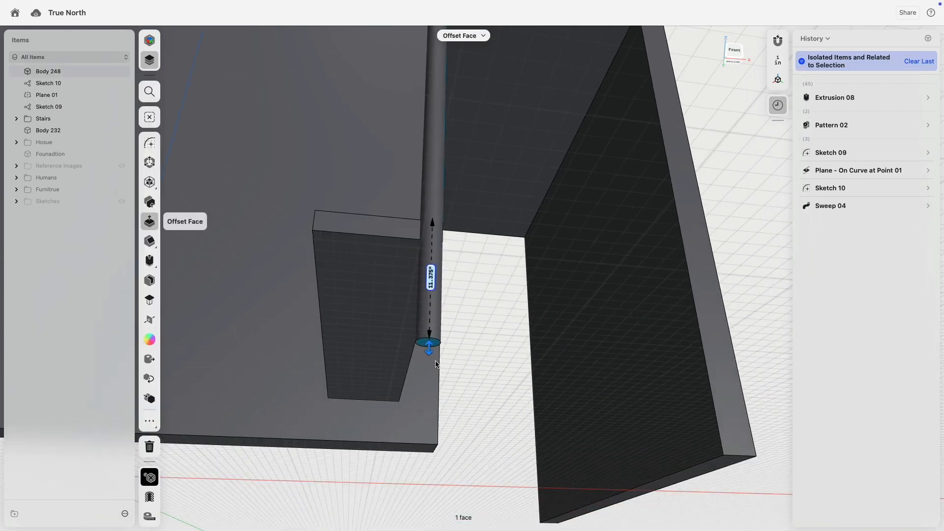
drag(435, 364, 427, 460)
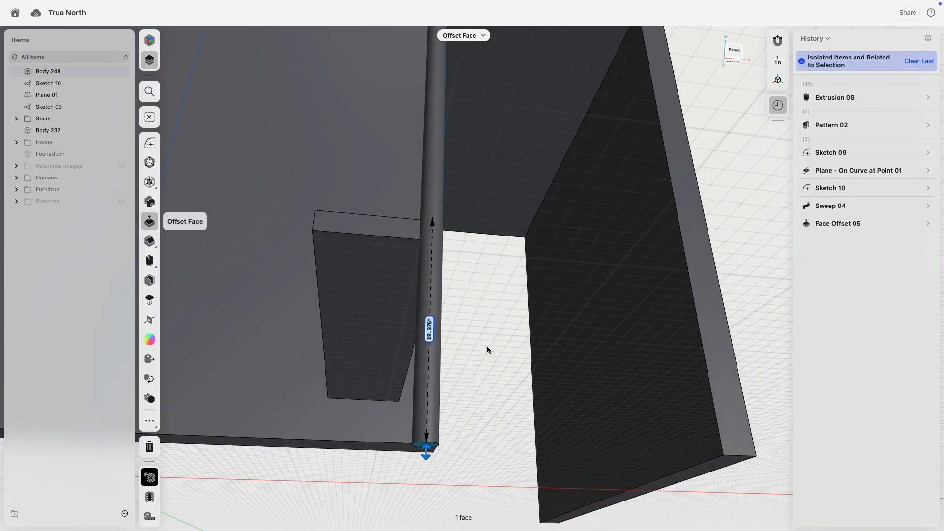
key(super+z)
- Add an offset plane on the handrail's lower end face and clear the face selection
click(429, 221)
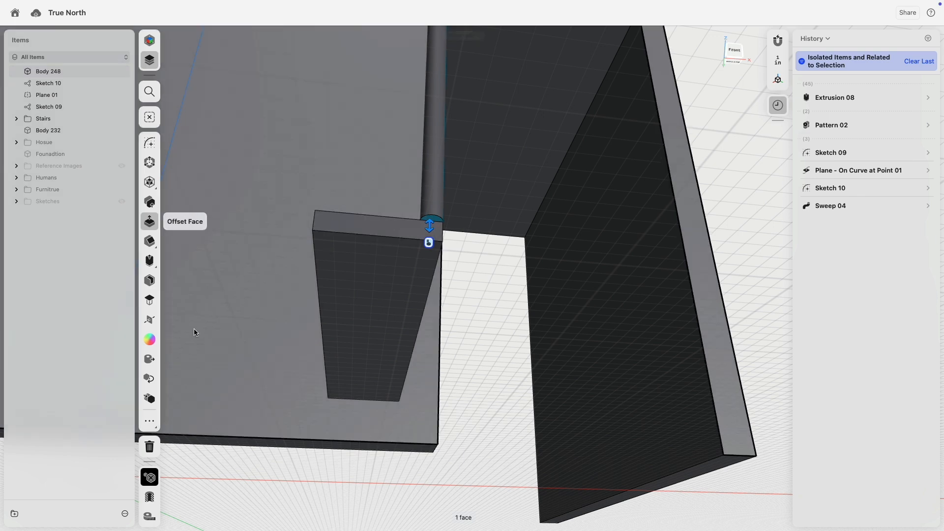
click(149, 303)
click(403, 449)
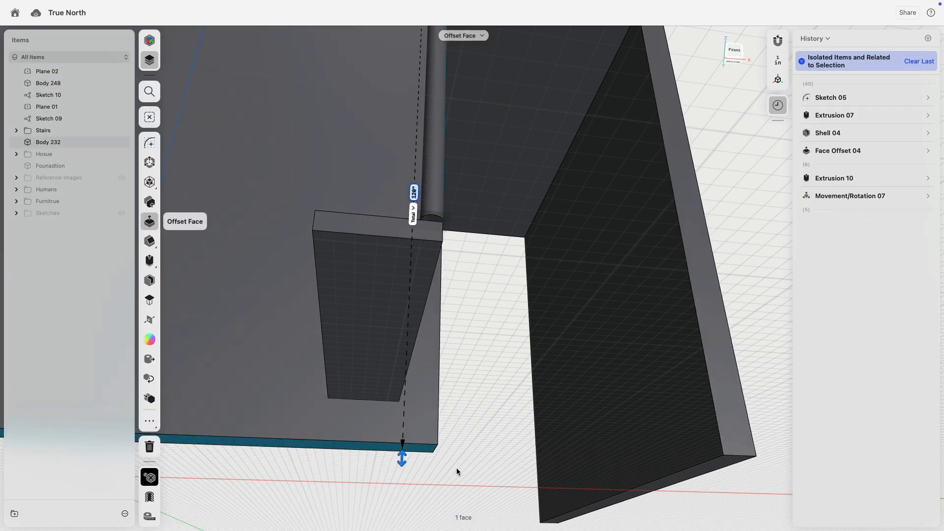
click(501, 222)
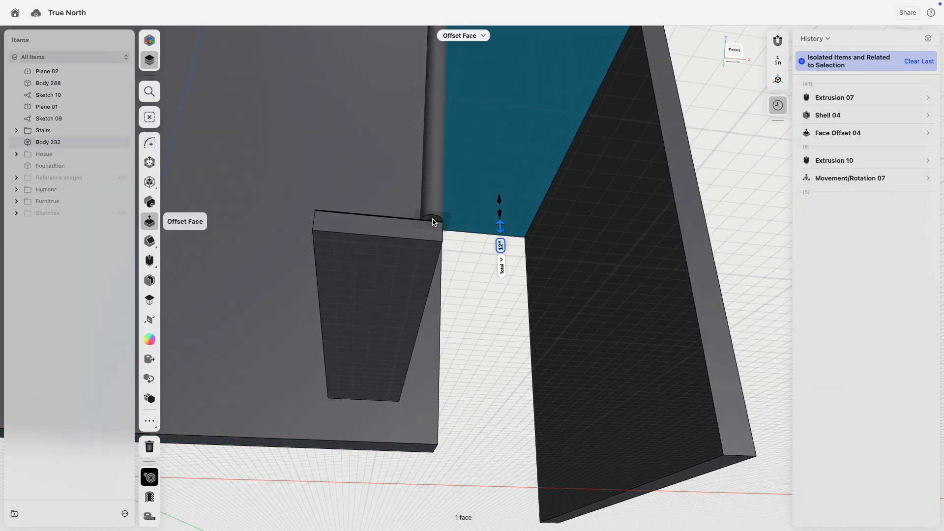
click(433, 220)
key(Escape)
- Add another offset plane on the handrail's lower end face and clear the selection of the loft wall's bottom face
scroll(331, 276, up, 5)
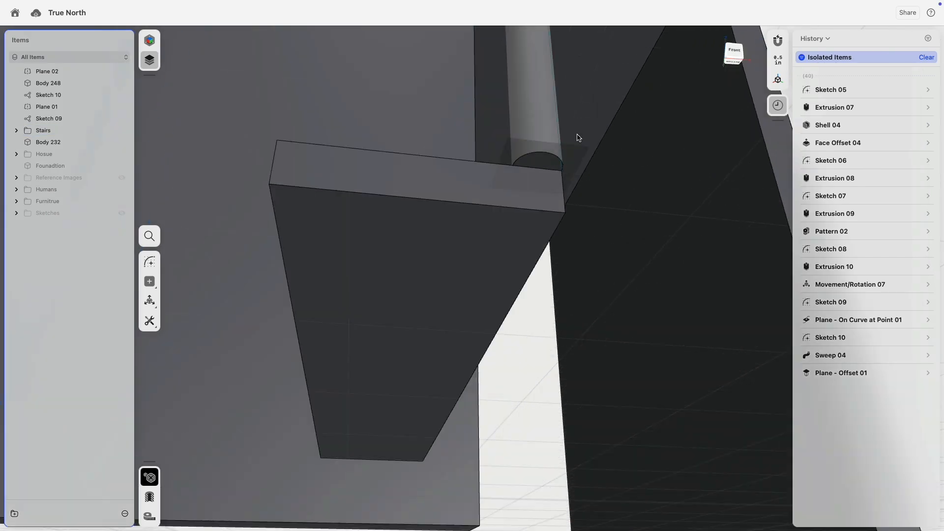
click(539, 164)
scroll(472, 228, down, 3)
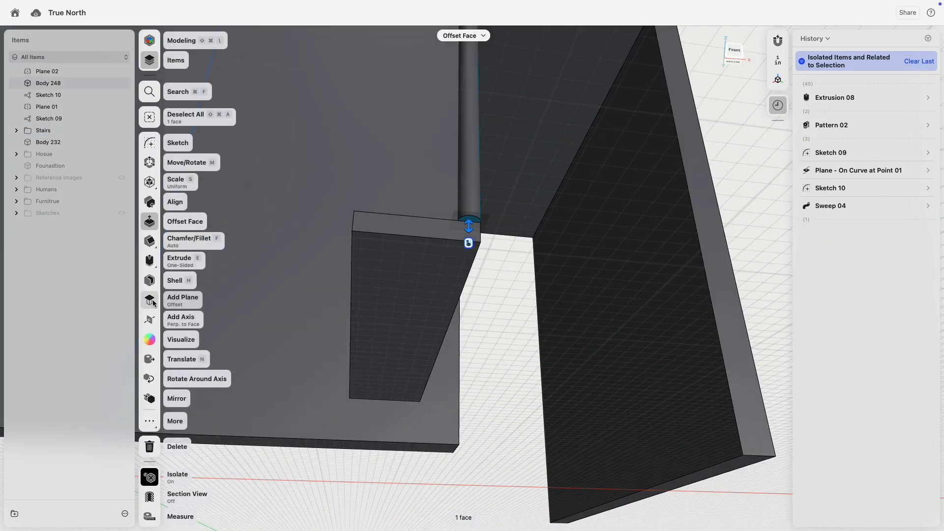
click(153, 303)
scroll(423, 455, up, 5)
click(427, 458)
scroll(530, 452, down, 5)
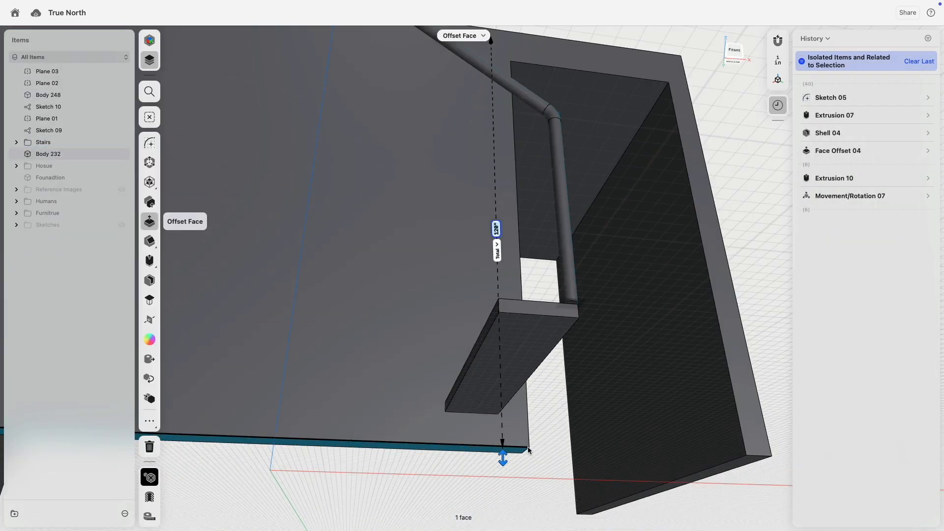
key(Escape)
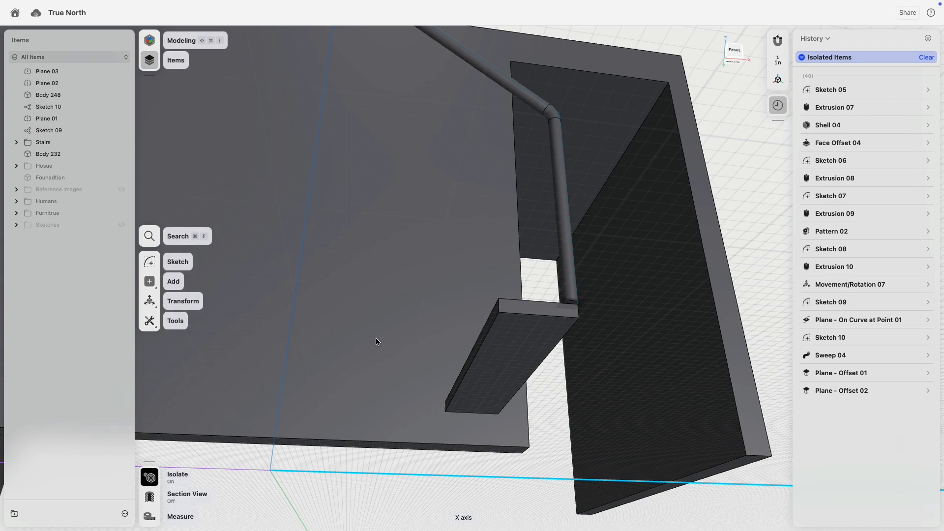
- Leave the current isolation and isolate only the handrail and the loft body
click(170, 477)
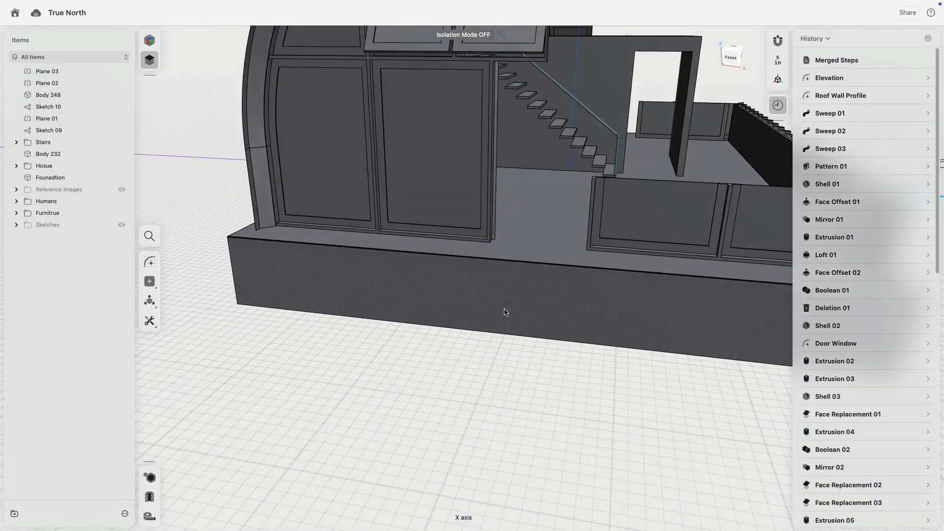
middle_drag(640, 89, 475, 327)
scroll(475, 326, up, 5)
middle_drag(412, 489, 501, 361)
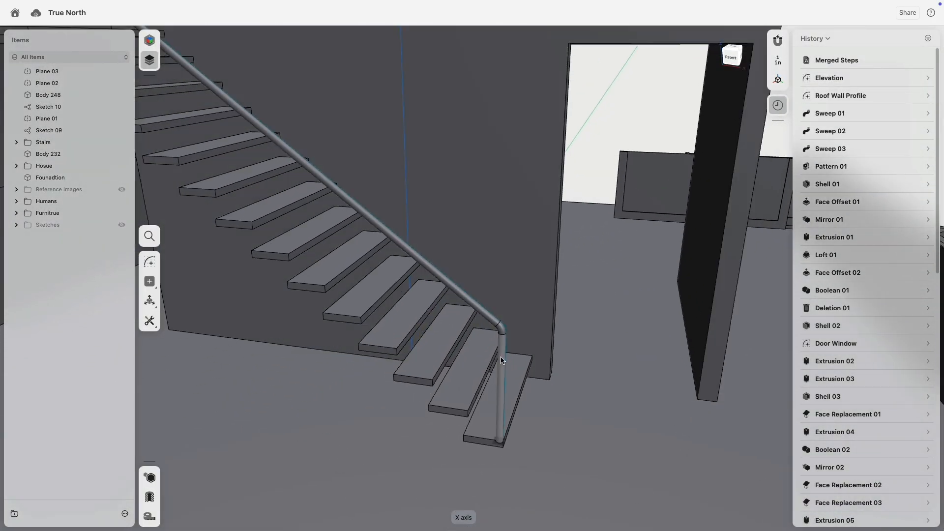
click(502, 360)
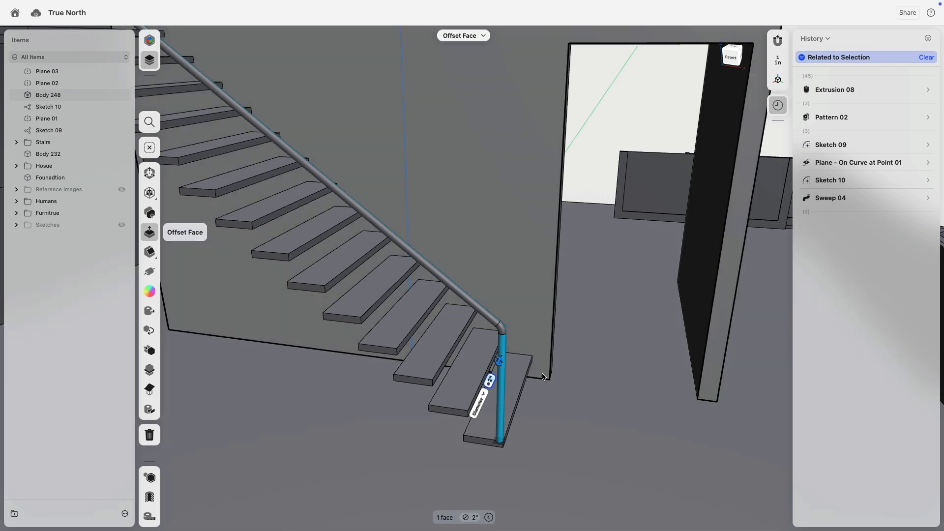
click(540, 374)
click(163, 471)
right_drag(588, 415, 584, 287)
key(Escape)
- Extend the handrail's lower end to floor level by replacing its end face with the loft wall's bottom face
scroll(542, 244, up, 5)
click(537, 239)
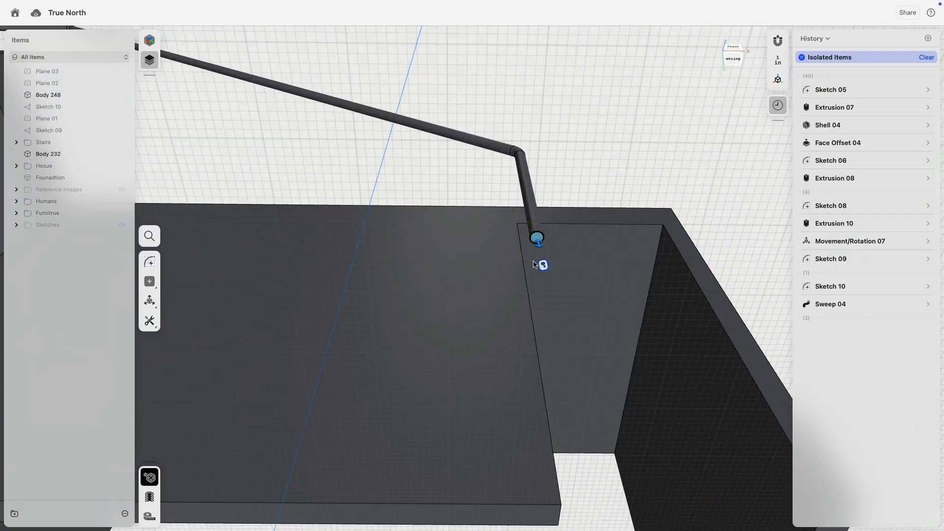
scroll(538, 242, down, 8)
click(533, 245)
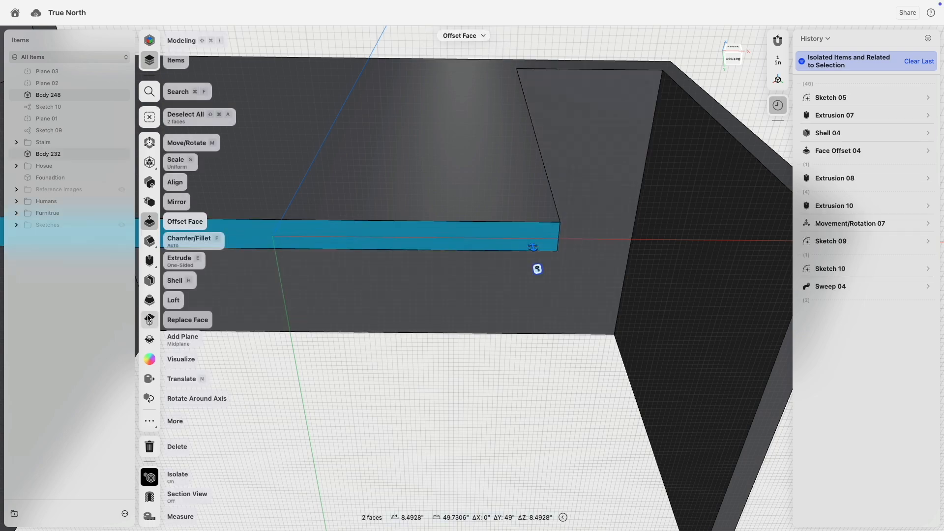
click(150, 320)
click(149, 253)
scroll(447, 406, down, 6)
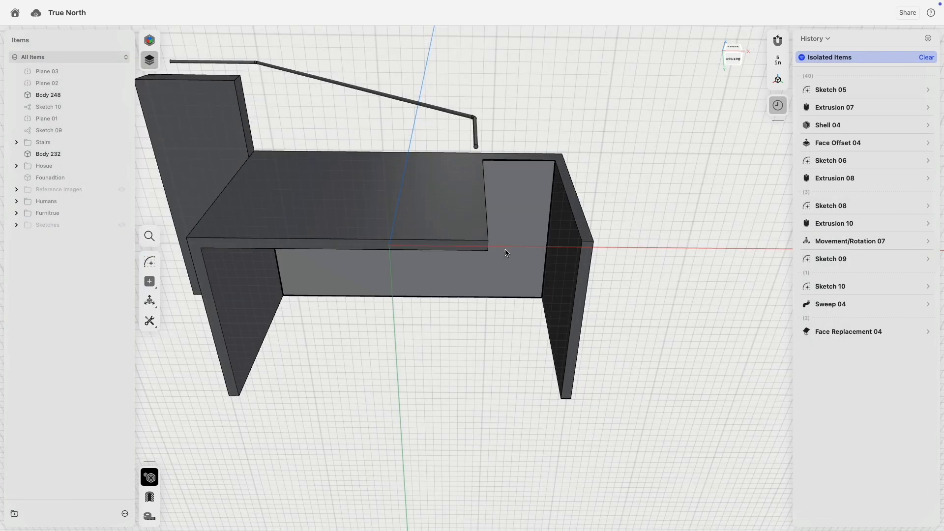
- Turn off isolation to bring back the whole house and view the handrail along the stairs
right_drag(507, 251, 320, 431)
scroll(347, 393, down, 5)
key(i)
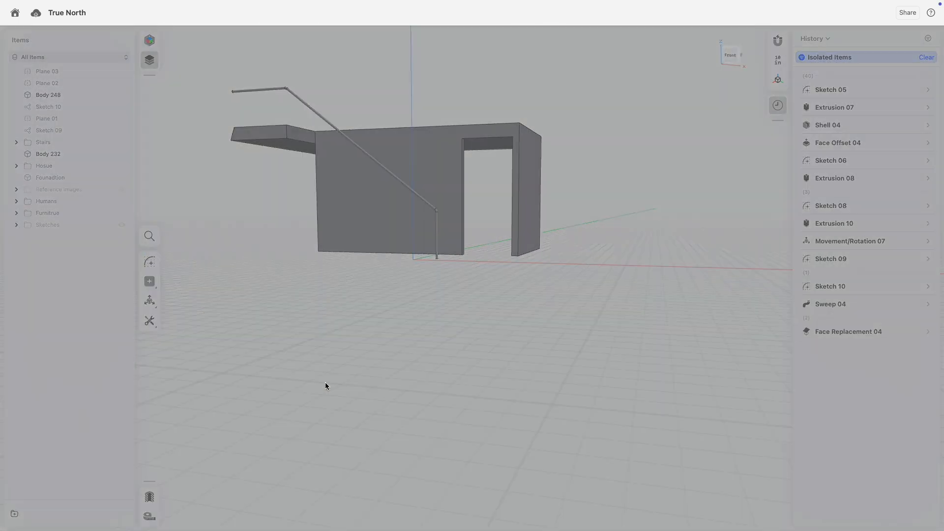
right_drag(334, 386, 364, 418)
right_drag(502, 248, 487, 278)
scroll(539, 121, down, 5)
scroll(464, 203, up, 10)
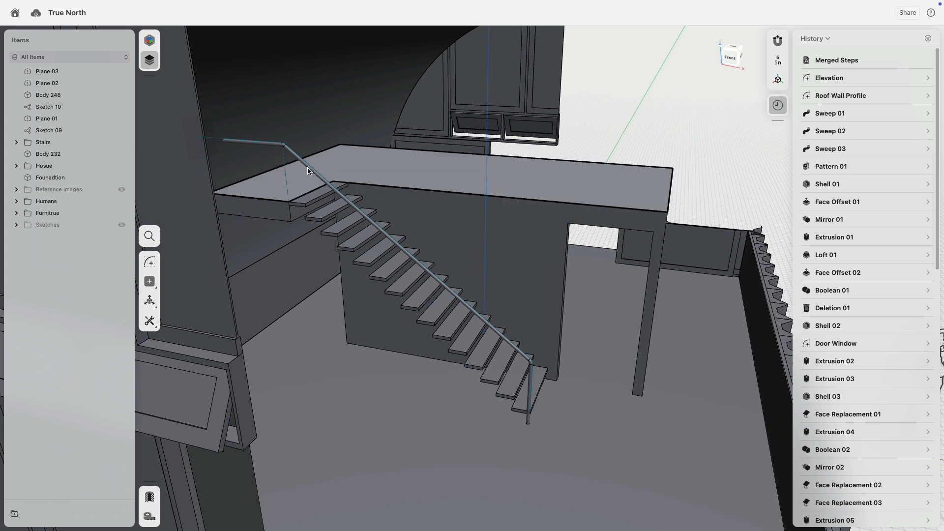
- Isolate the handrail body, Sketch 10, Sketch 09, the Stairs folder and the loft body, without the construction planes
click(308, 168)
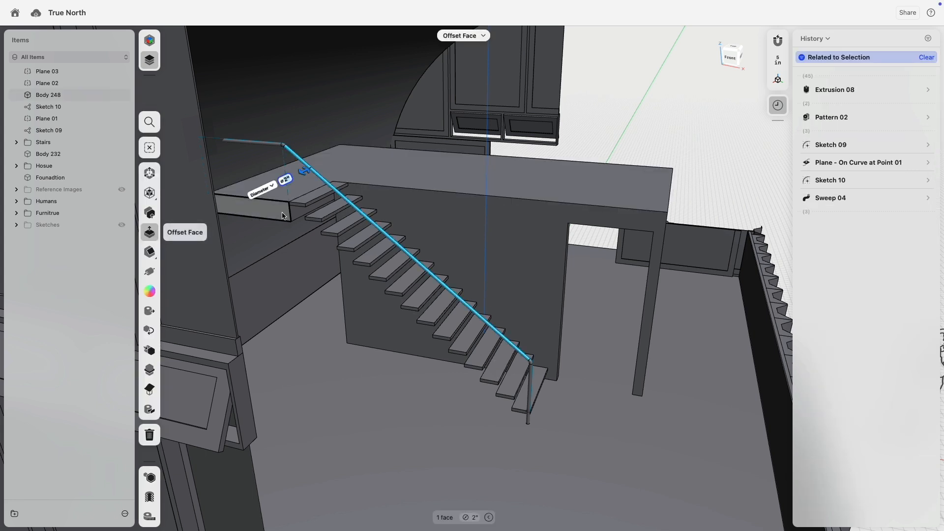
click(320, 219)
click(343, 221)
click(95, 292)
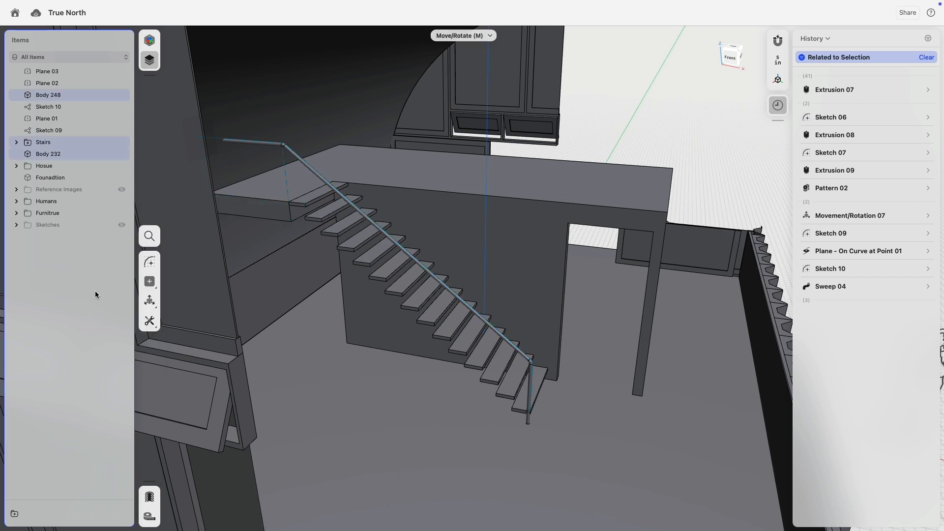
click(61, 94)
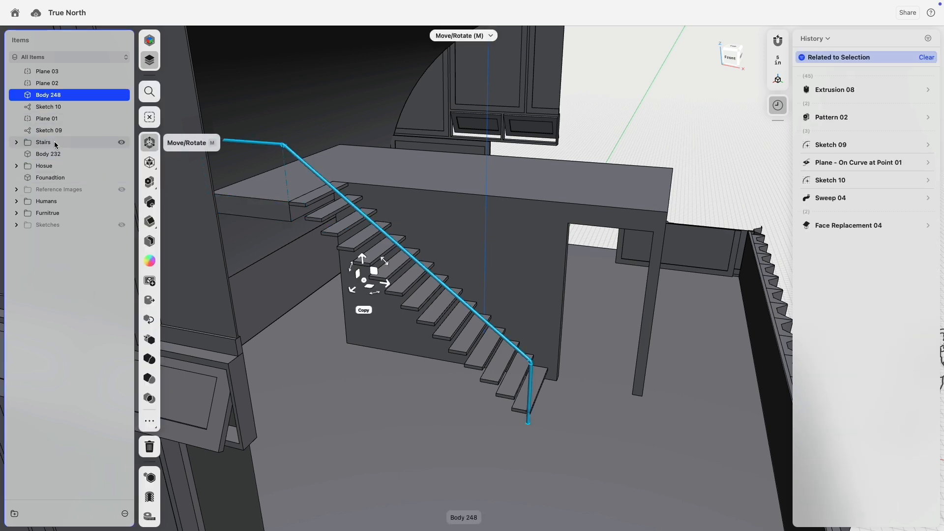
click(54, 142)
click(56, 154)
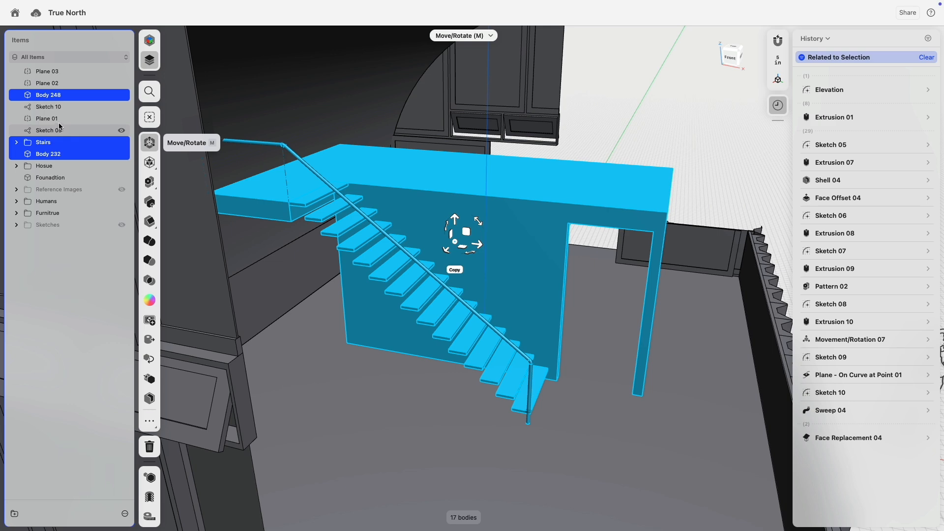
drag(59, 129, 49, 84)
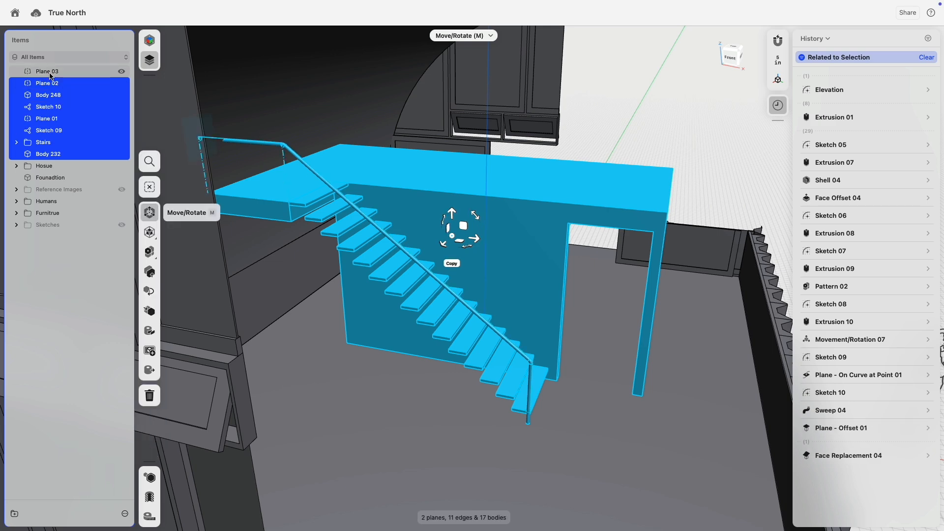
click(52, 84)
click(57, 120)
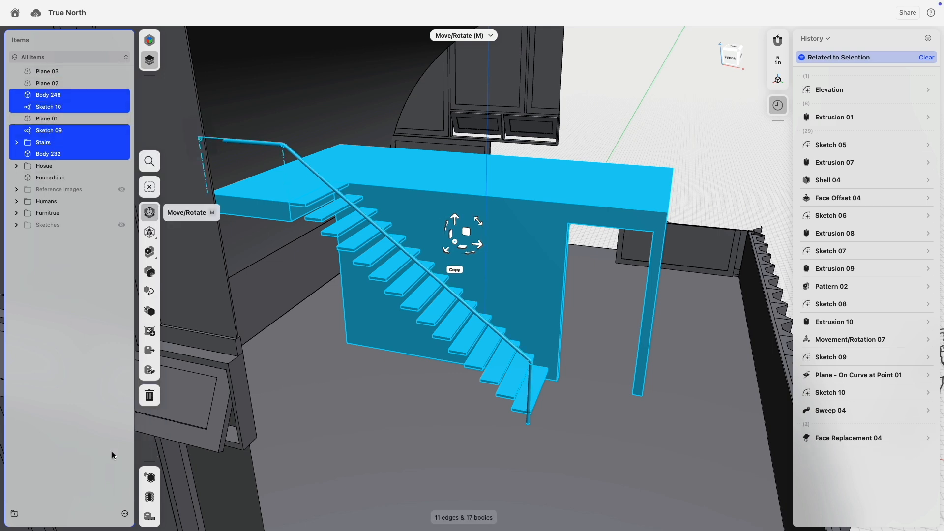
click(150, 478)
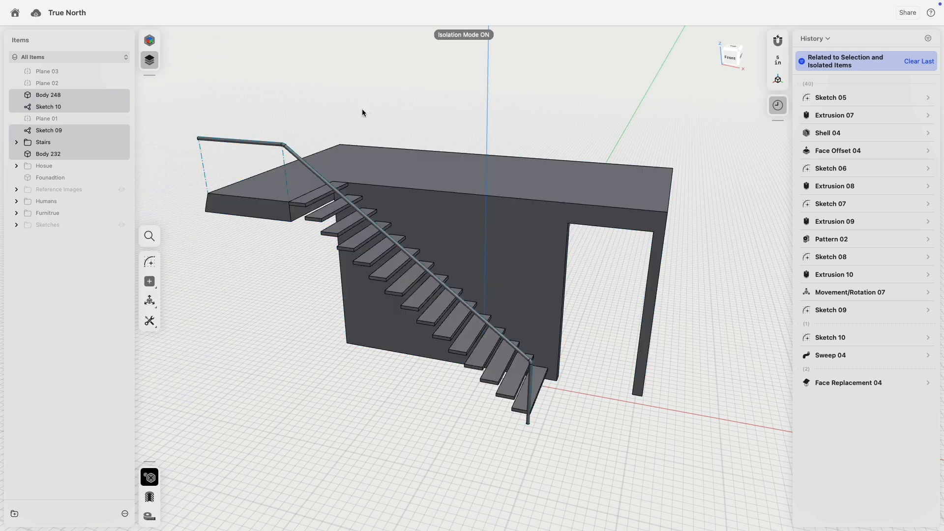
click(362, 109)
- Add an On Curve at Point plane at the lower end of the vertical construction line on the loft floor's outer corner
right_drag(362, 109, 246, 86)
middle_drag(246, 86, 277, 93)
scroll(276, 117, up, 5)
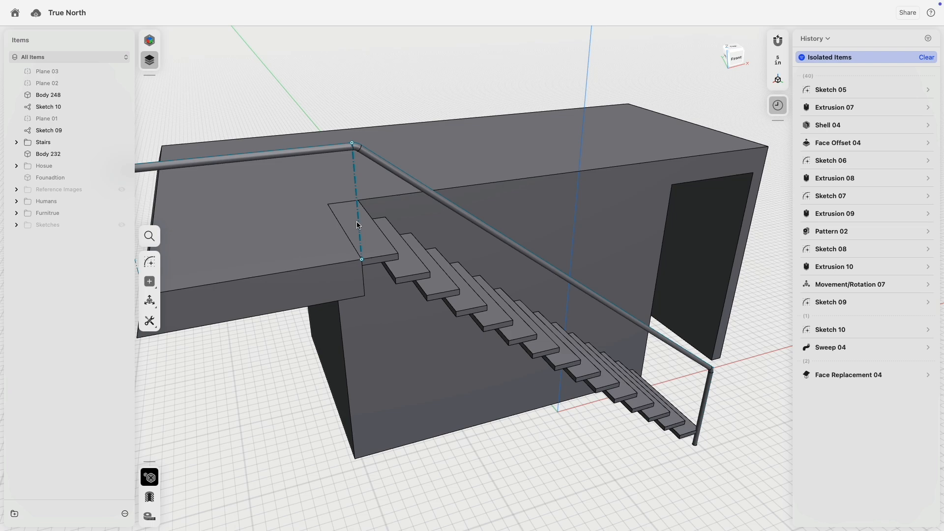
right_drag(384, 232, 472, 249)
middle_drag(472, 249, 322, 161)
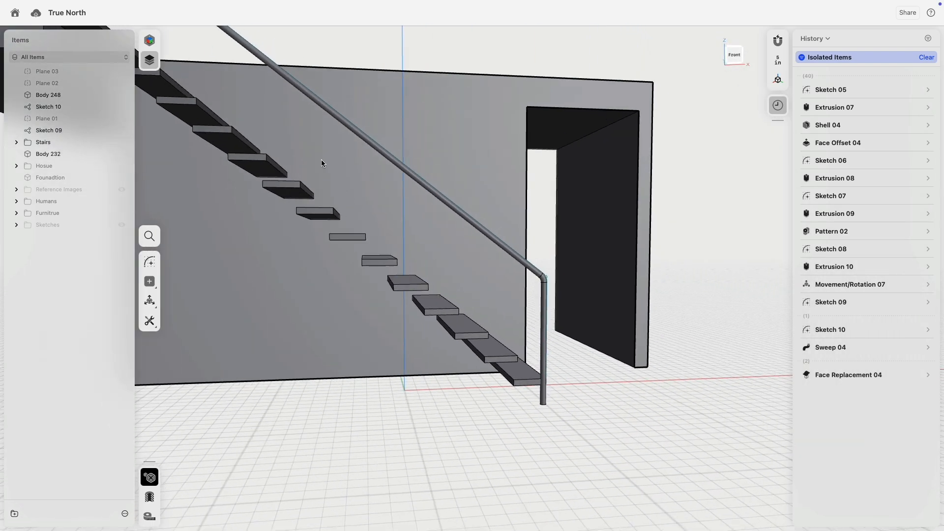
right_drag(441, 244, 228, 247)
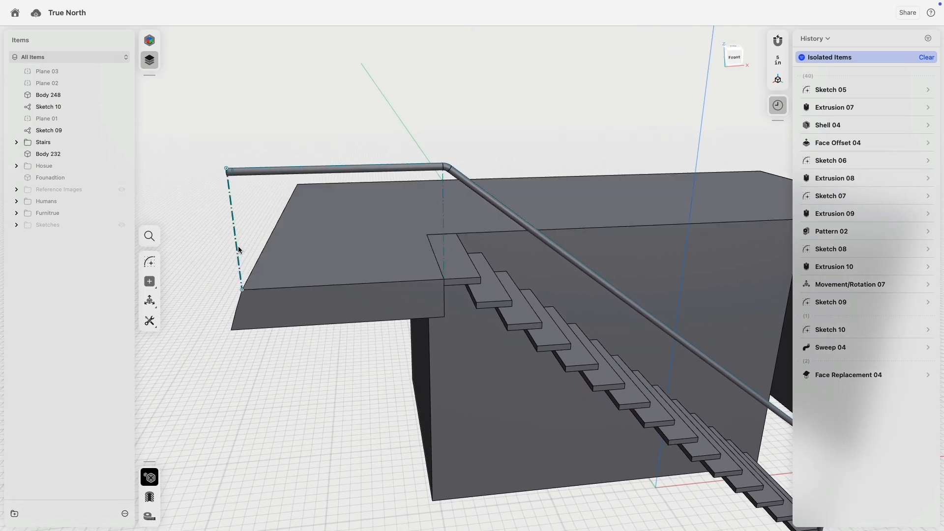
double_click(239, 246)
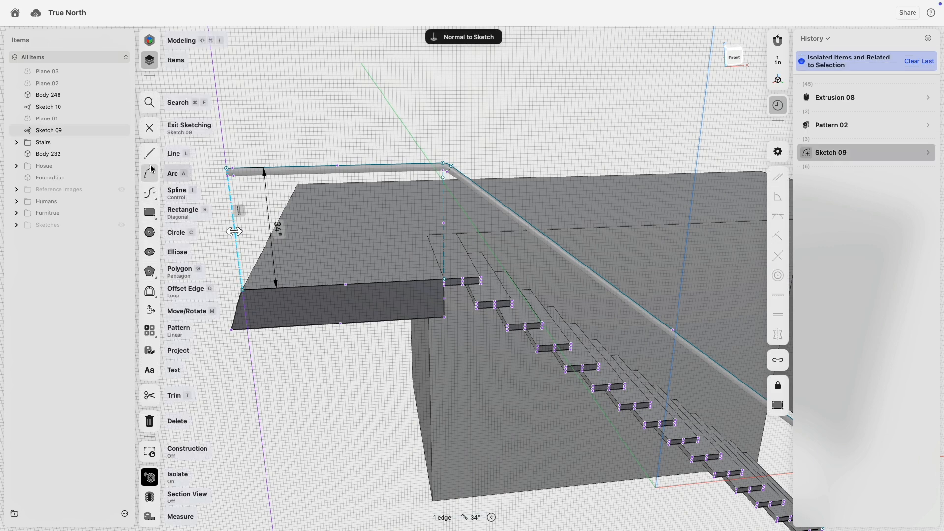
click(164, 129)
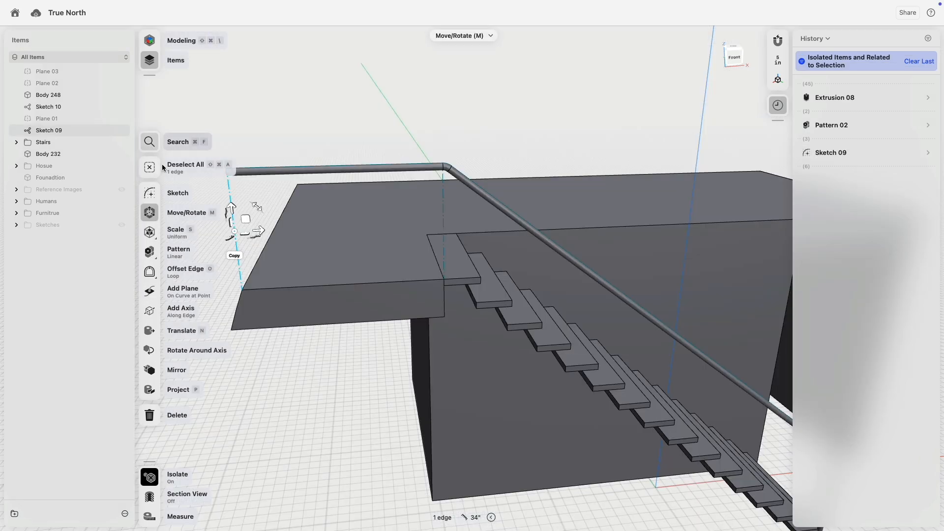
click(150, 292)
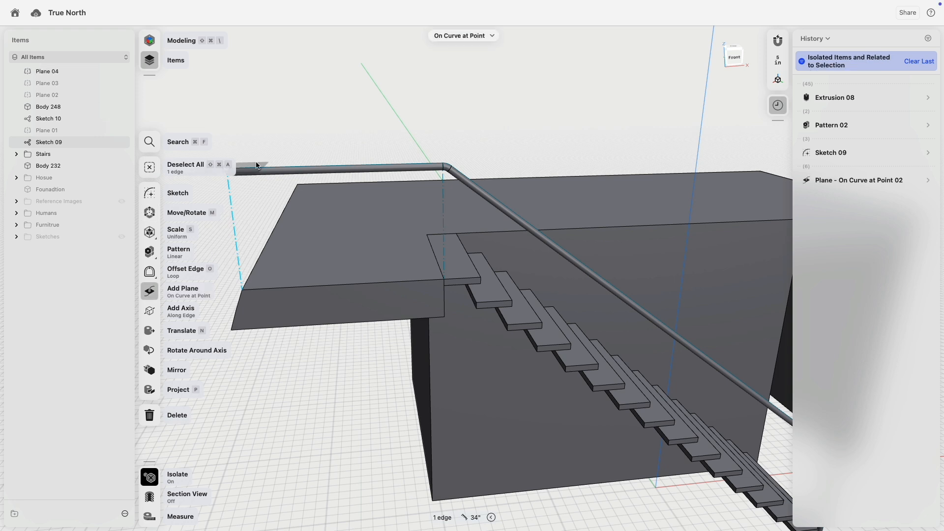
drag(254, 227, 260, 297)
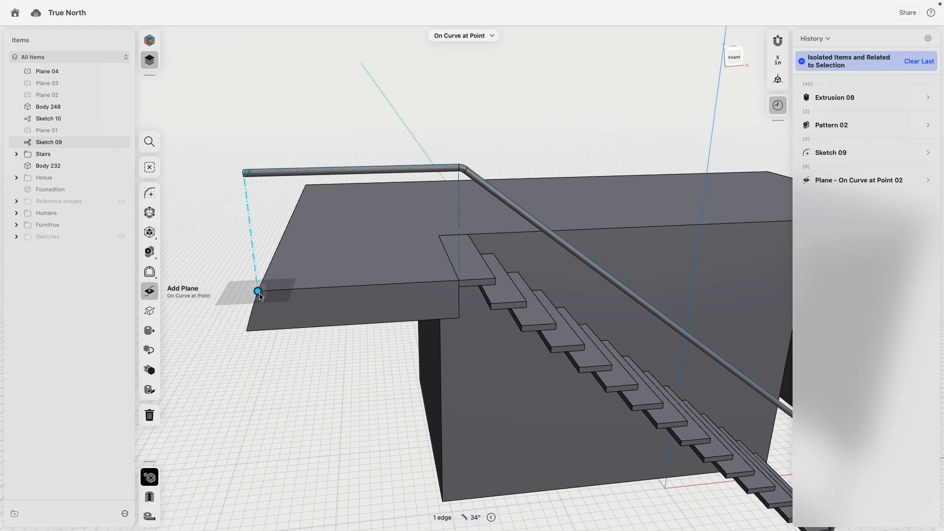
- Start a sketch on the new plane and draw a small circle centred under the handrail near the loft floor's corner
click(235, 296)
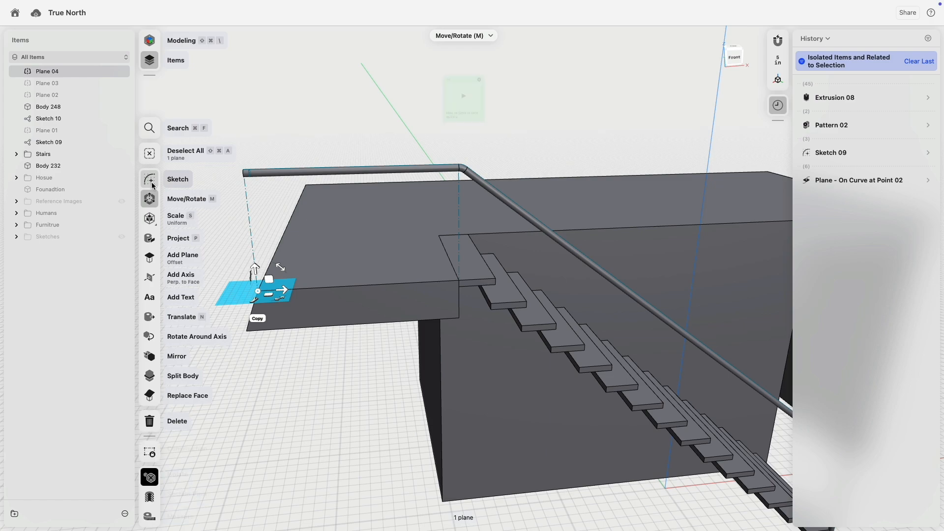
click(170, 189)
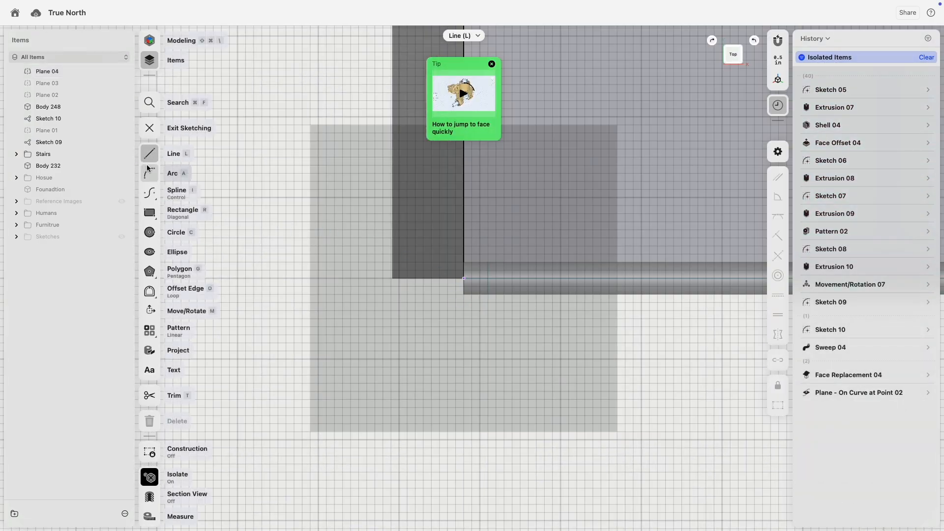
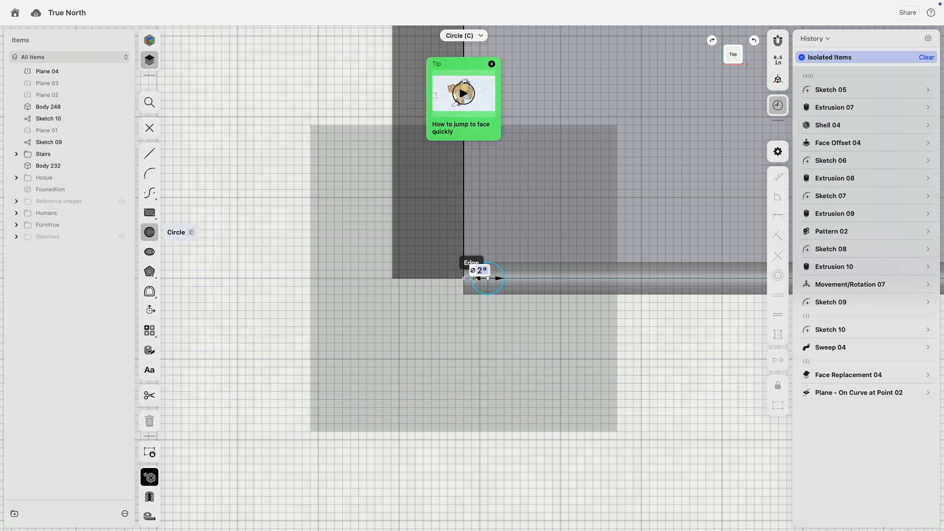
click(473, 279)
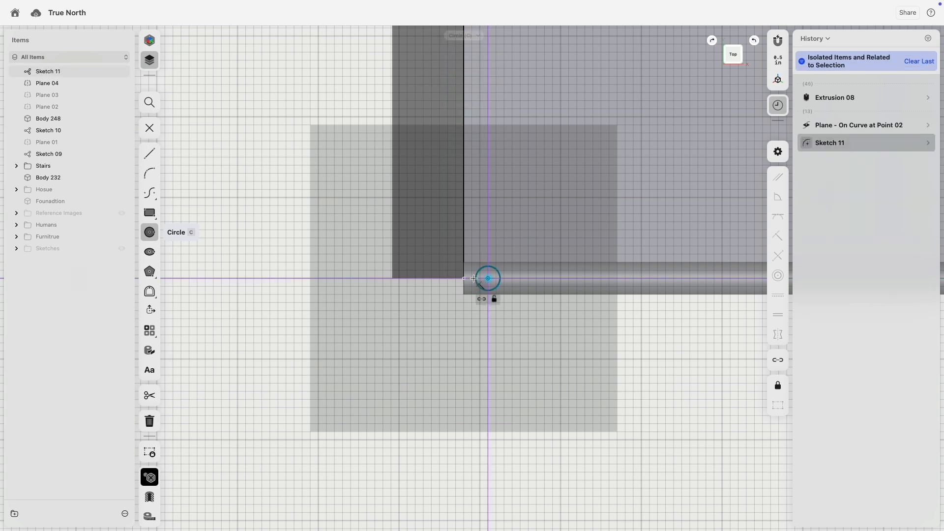
- Draw a line from the loft floor's corner to the circle's centre and end the line chain
scroll(496, 288, up, 5)
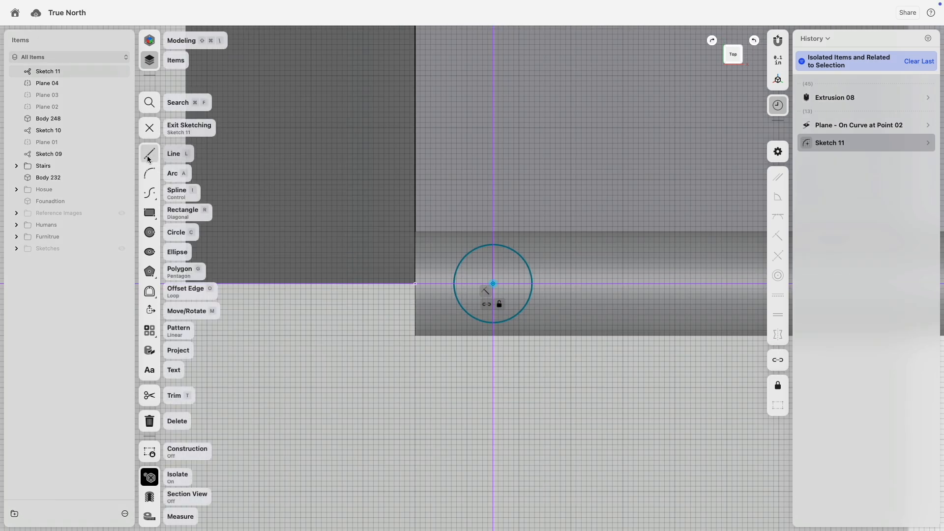
click(416, 284)
click(493, 284)
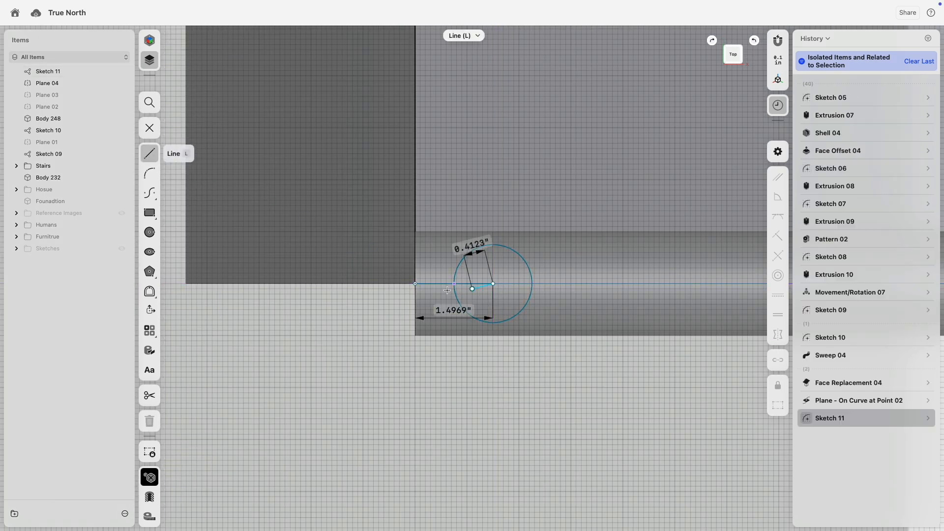
key(Escape)
- Set the line between the loft corner and the circle's centre to 0.75" and constrain it horizontally
click(432, 284)
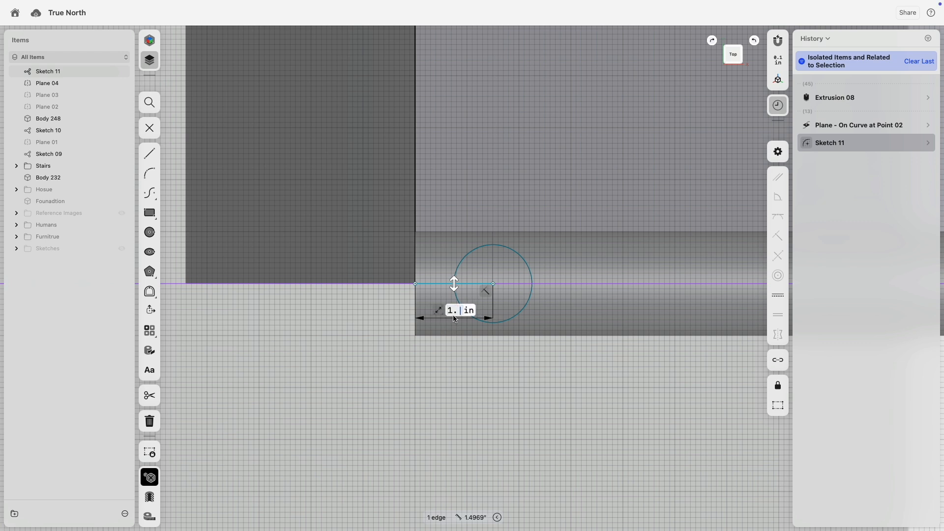
key(Return)
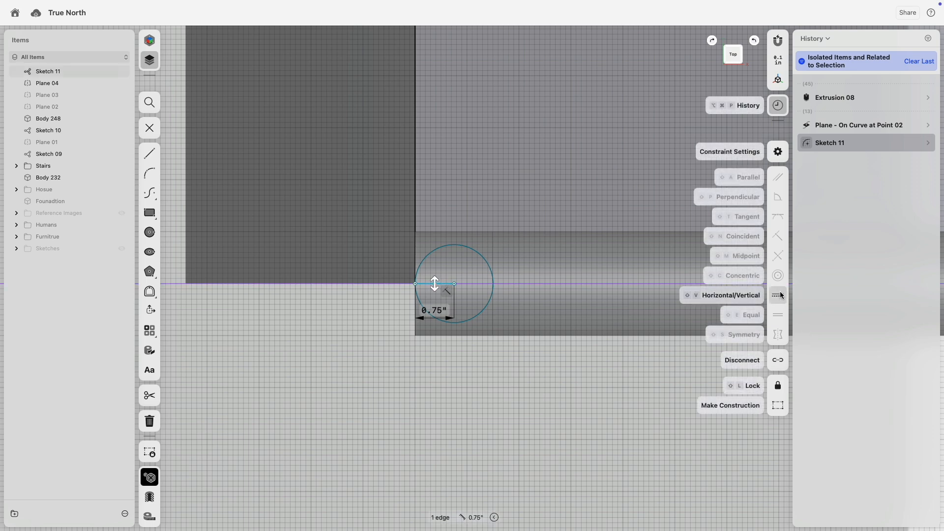
click(731, 297)
right_drag(502, 314, 525, 232)
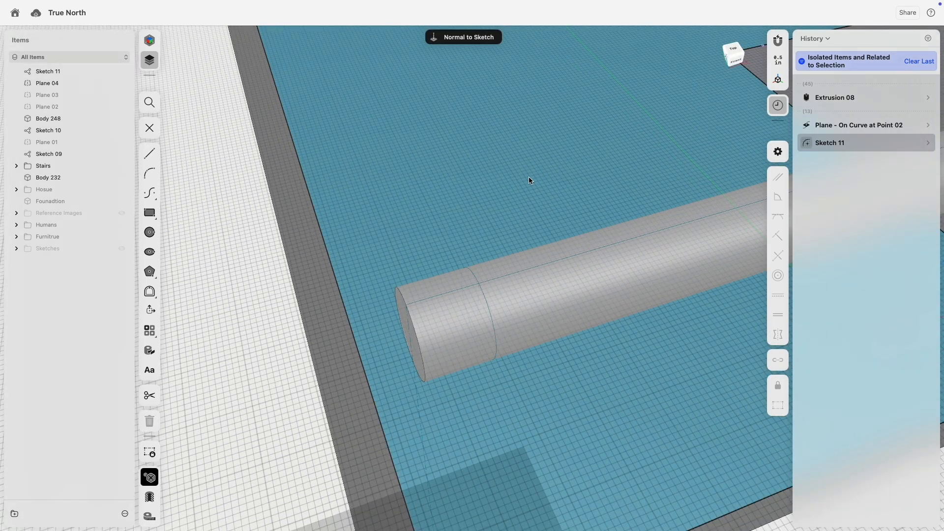
- Extrude the circle at the loft corner 32.375" up into the handrail as a new body
scroll(515, 368, down, 5)
scroll(498, 379, up, 5)
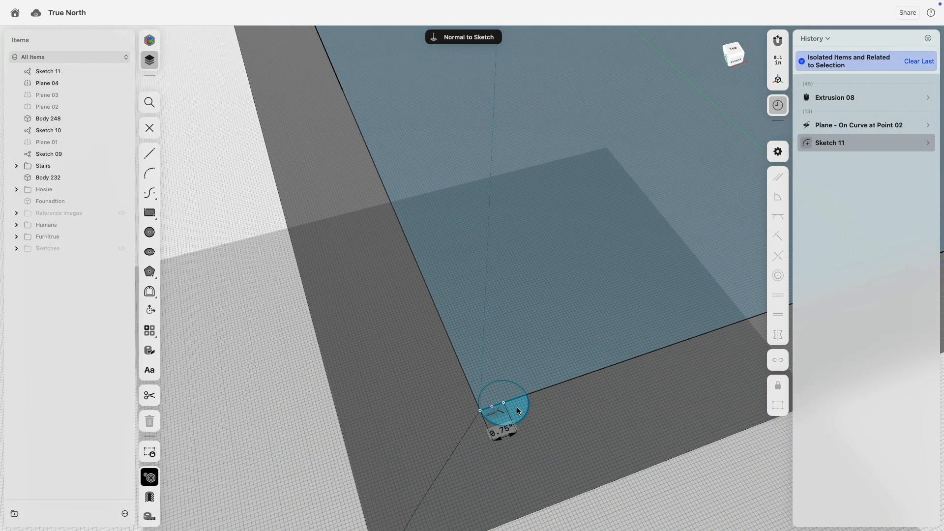
click(517, 408)
click(507, 391)
scroll(507, 394, down, 5)
mouse_move(510, 402)
right_down()
mouse_move(521, 351)
mouse_move(511, 398)
right_up()
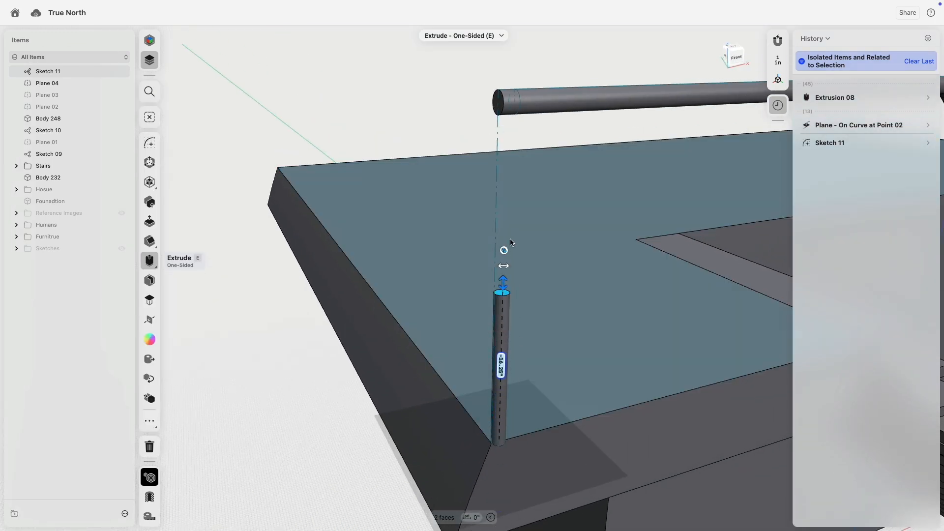
drag(510, 242, 521, 113)
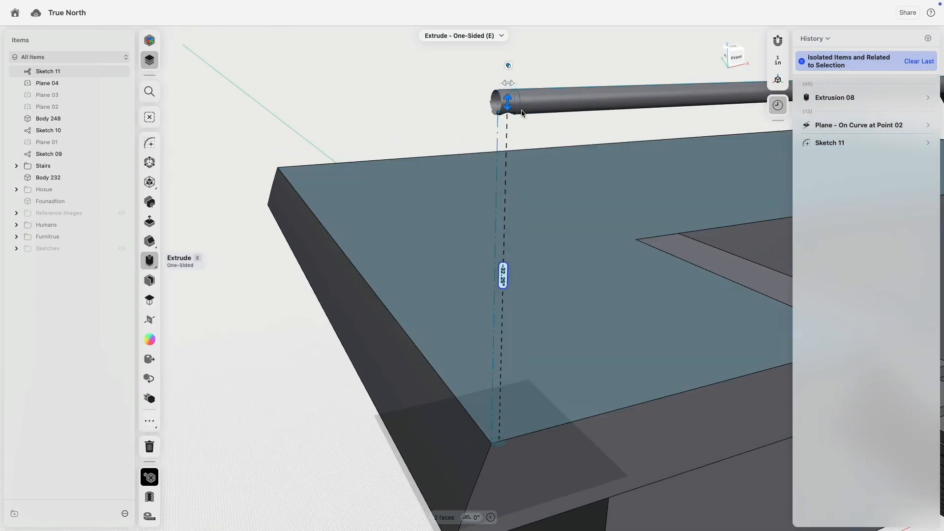
click(509, 64)
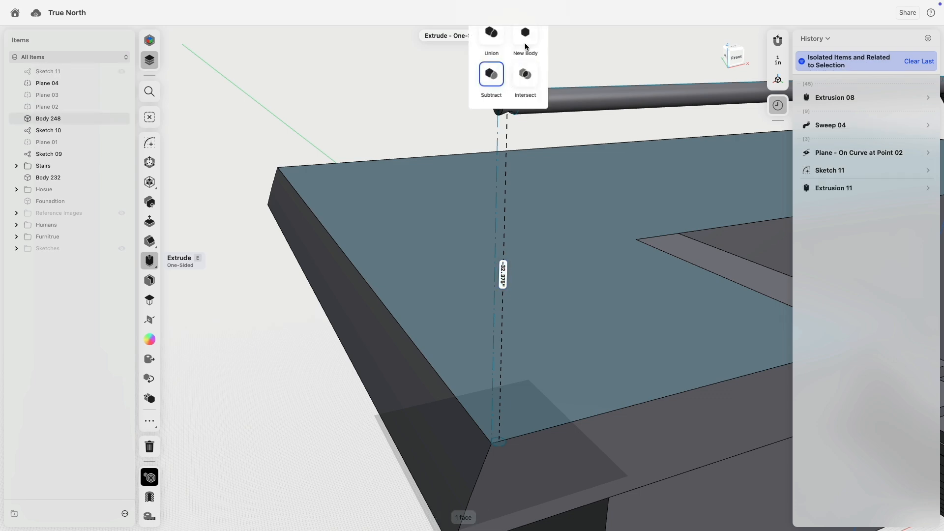
click(524, 39)
- Examine the new post from below and from the front where it meets the loft floor and handrail
middle_drag(496, 432, 486, 310)
right_drag(485, 309, 494, 261)
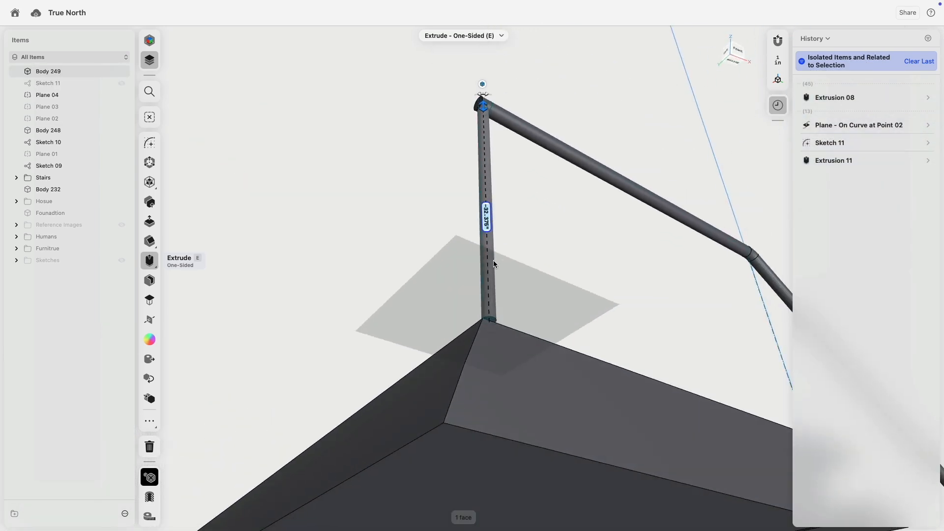
scroll(482, 343, up, 5)
scroll(482, 343, up, 2)
scroll(486, 323, down, 5)
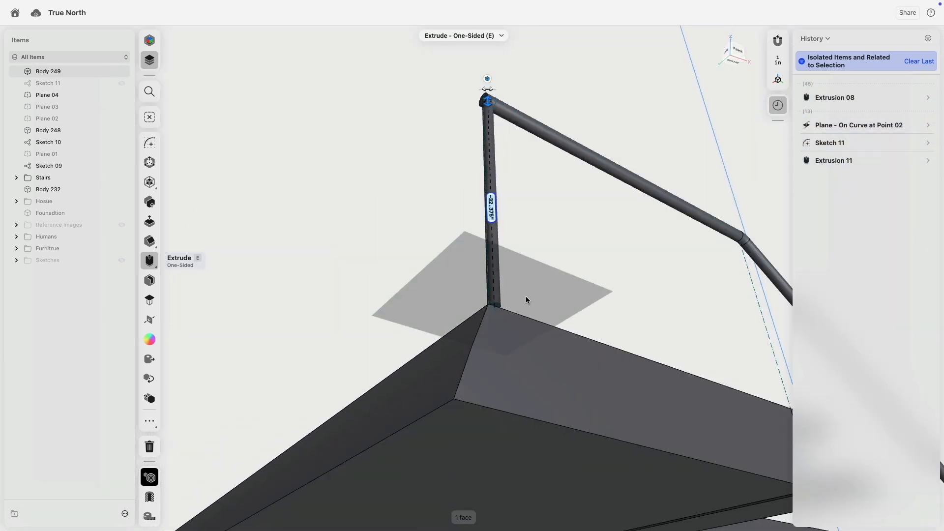
right_drag(526, 297, 567, 199)
middle_drag(568, 200, 482, 265)
scroll(489, 260, down, 5)
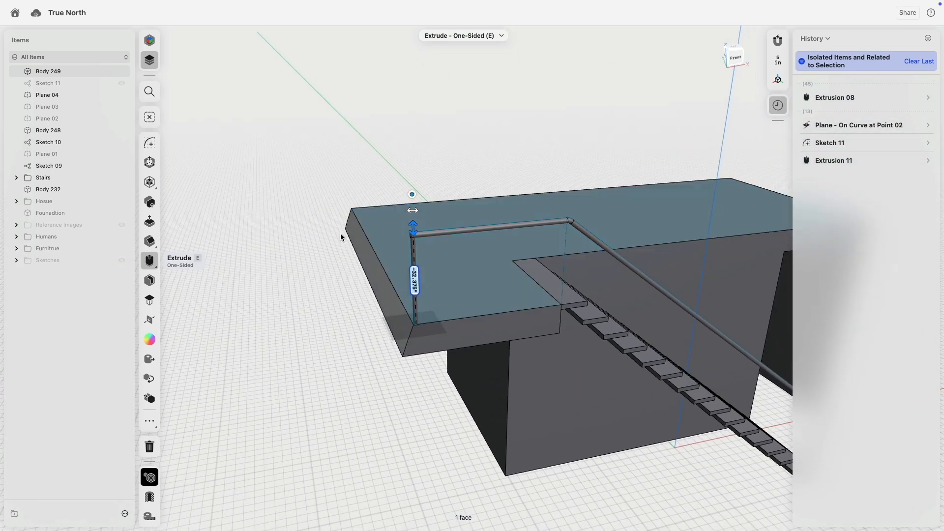
- Leave the current isolation and isolate only the new post together with the loft floor body
click(335, 234)
click(150, 478)
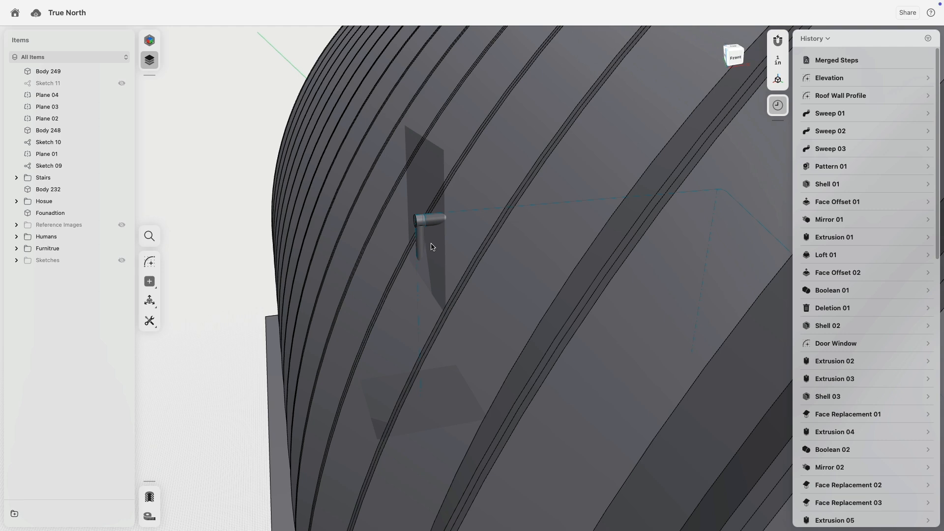
click(420, 241)
scroll(473, 379, down, 5)
right_drag(473, 379, 526, 335)
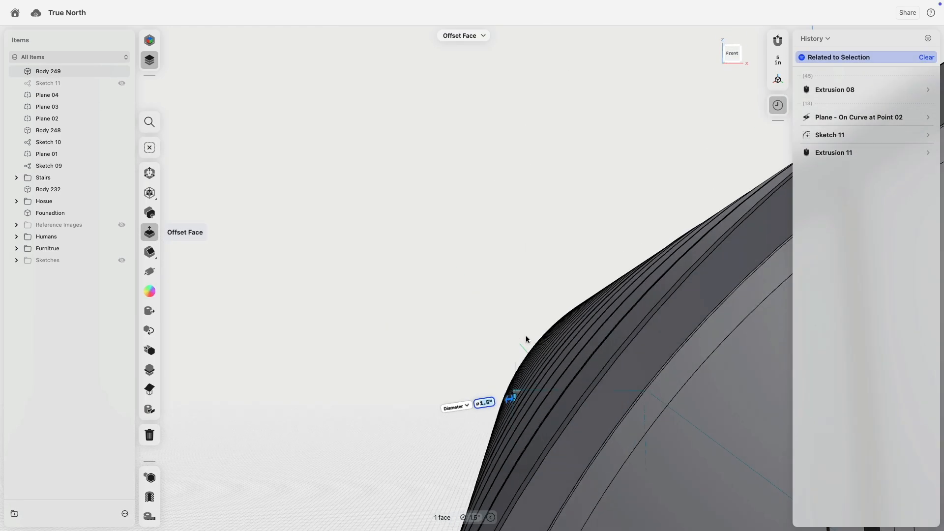
middle_drag(526, 336, 399, 205)
scroll(603, 455, down, 10)
right_drag(603, 455, 419, 418)
scroll(393, 366, up, 10)
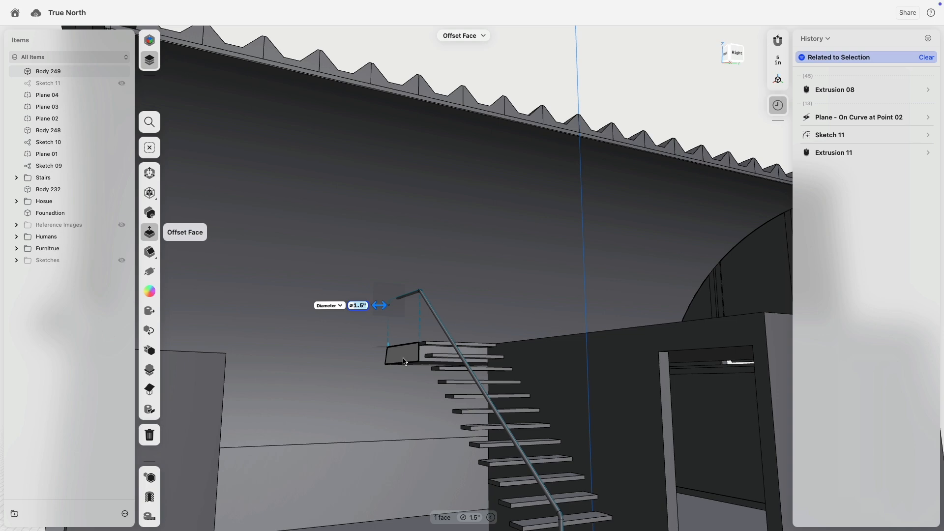
click(403, 361)
click(150, 477)
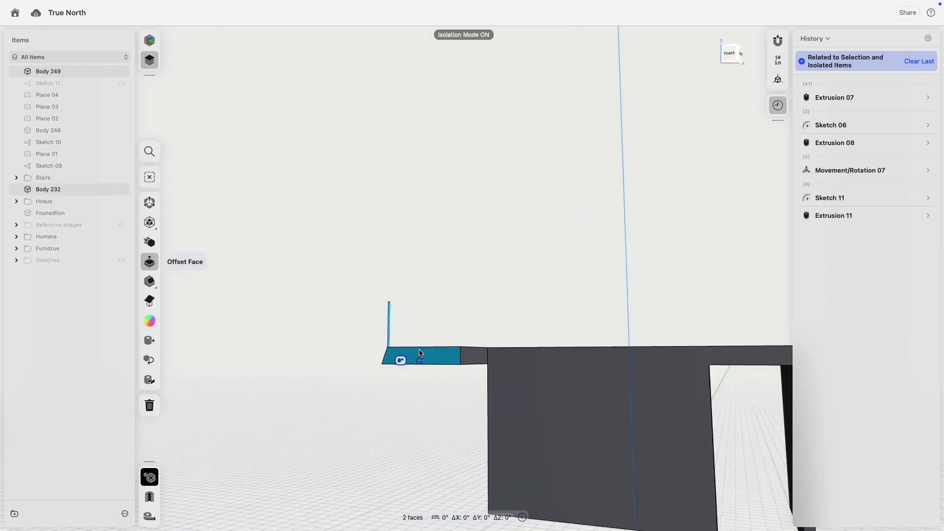
- Offset the post's bottom face slightly downward to a total length of 33.6875"
right_drag(421, 353, 350, 355)
click(375, 359)
scroll(400, 325, up, 10)
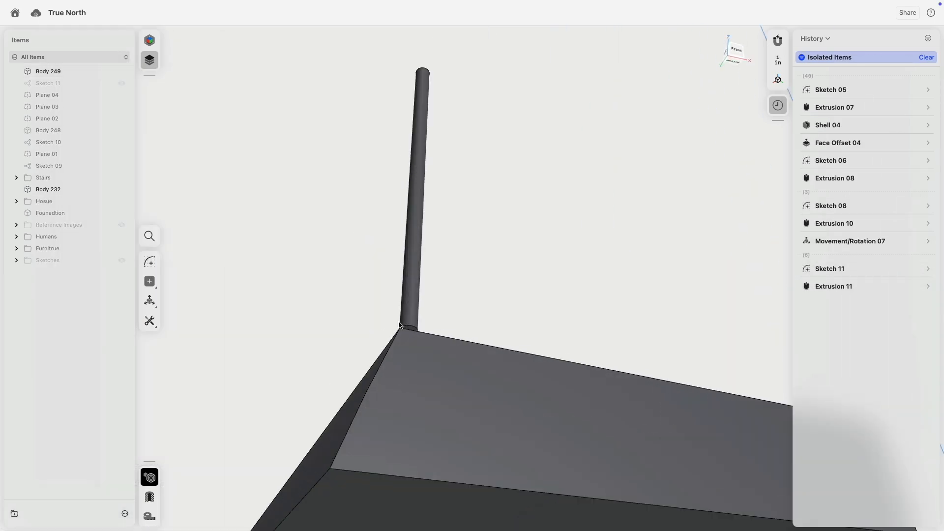
scroll(400, 326, up, 5)
click(421, 358)
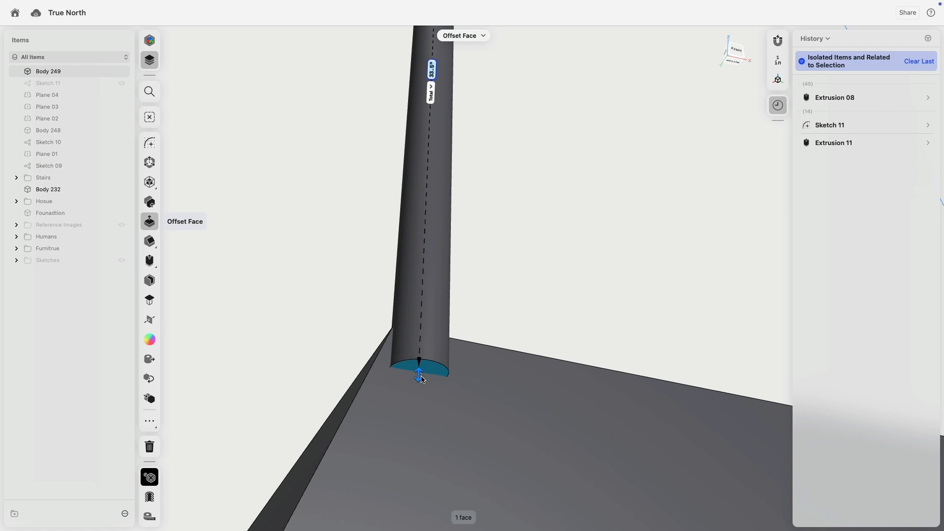
drag(421, 380, 422, 389)
scroll(433, 390, down, 10)
right_drag(485, 295, 428, 365)
scroll(427, 363, down, 5)
click(418, 342)
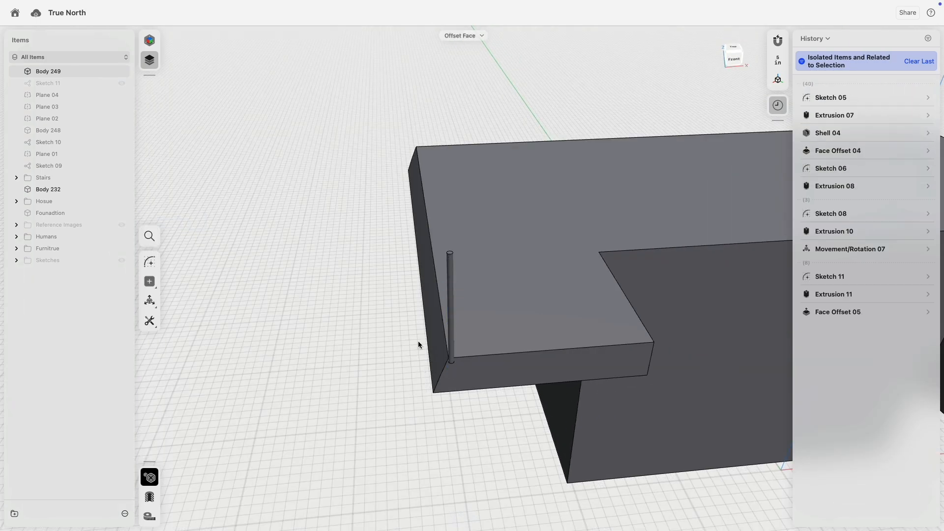
- Create a linear pattern of the post along the loft floor's front edge with 22" spacing and a quantity of 4
double_click(451, 299)
middle_drag(367, 331, 189, 201)
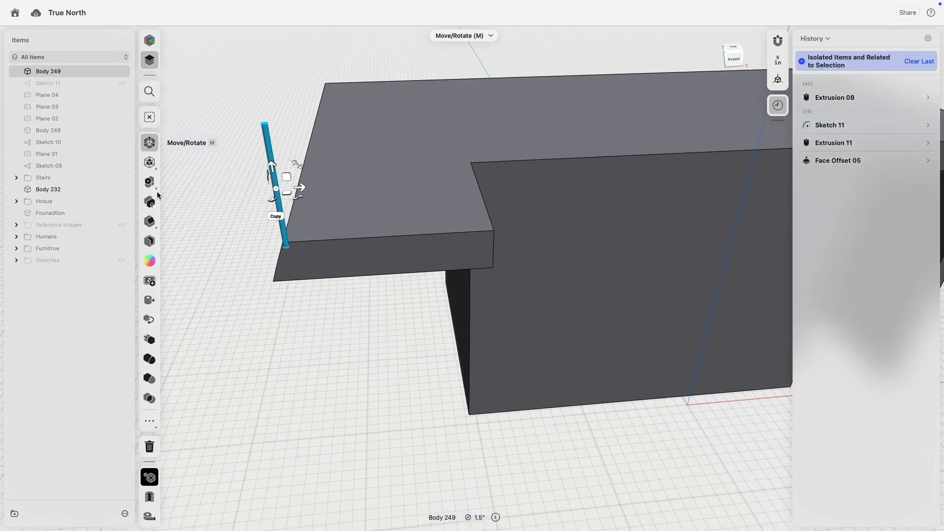
click(152, 184)
drag(310, 222, 393, 227)
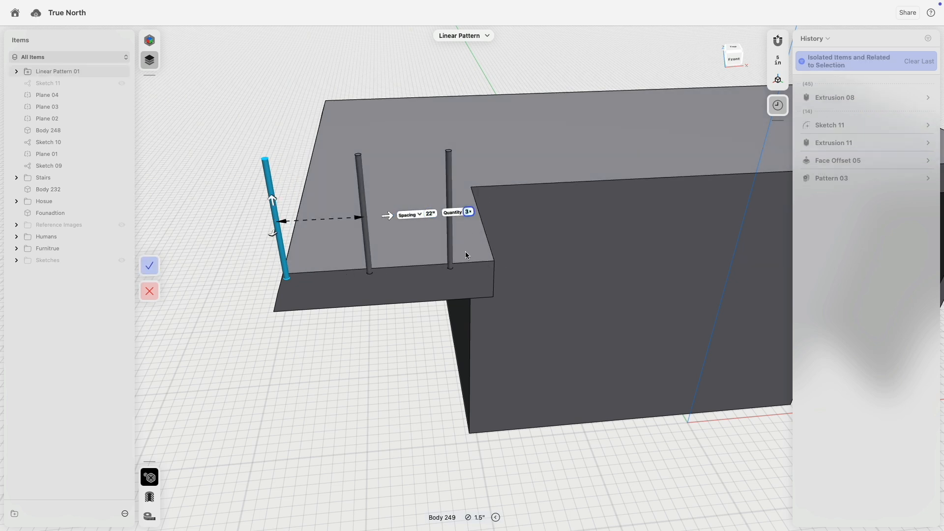
click(468, 212)
text(4)
key(Return)
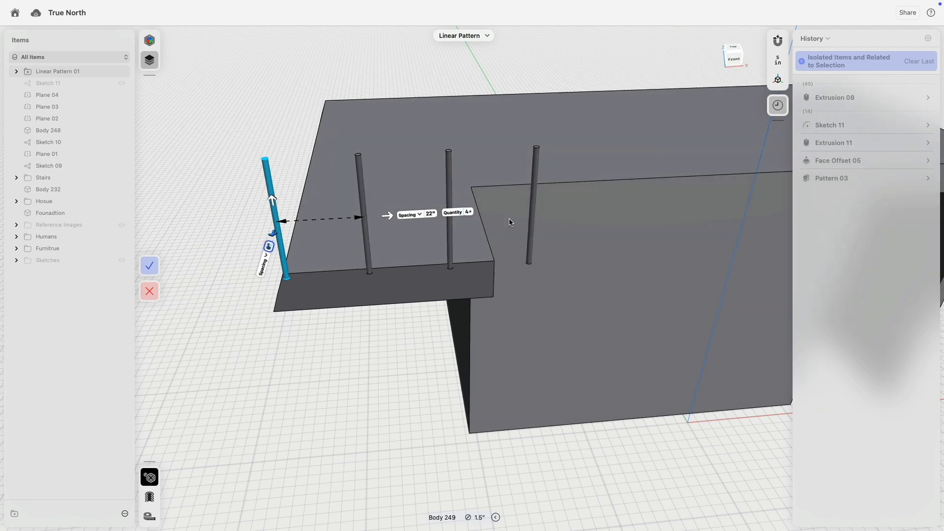
- Reduce the post pattern's spacing to 18.5" and finish the pattern
drag(383, 219, 374, 219)
scroll(416, 280, right, 5)
scroll(417, 282, right, 3)
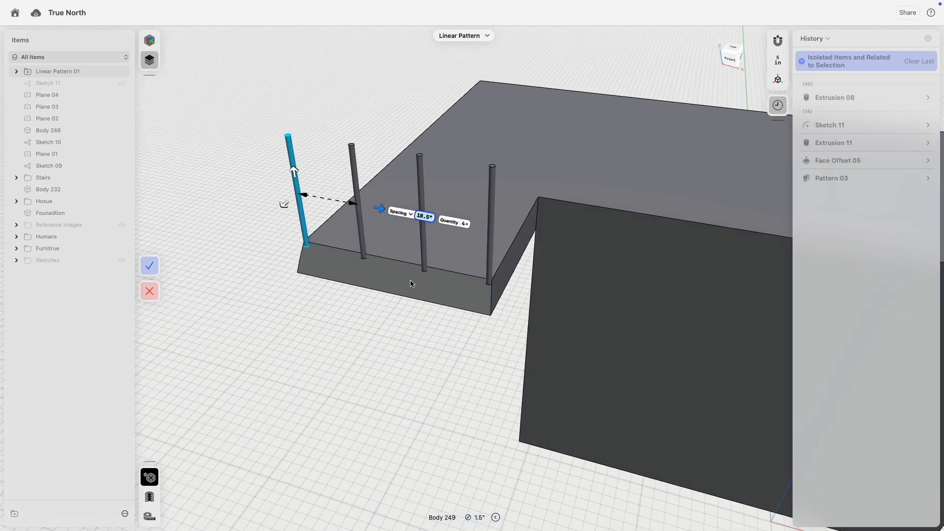
click(151, 270)
scroll(315, 315, down, 10)
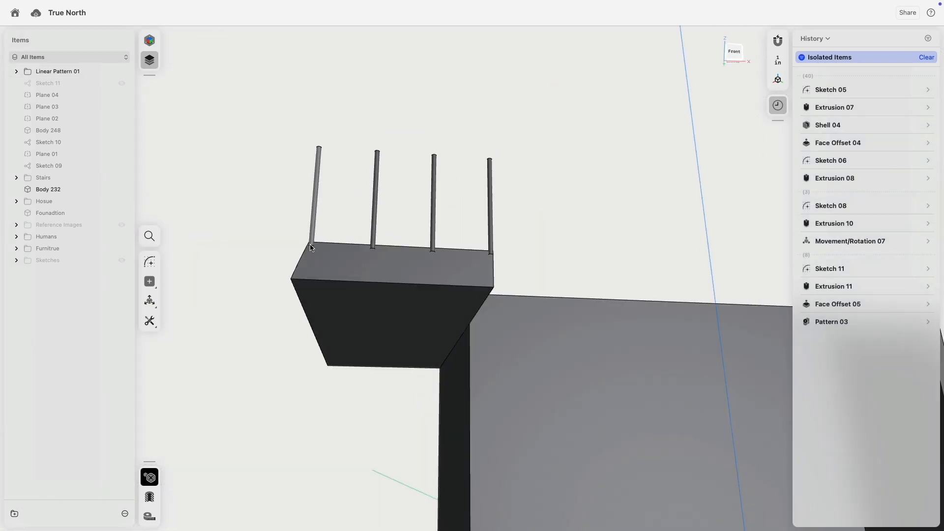
- Edit the post's earlier bottom face offset so its total length becomes about 37.49"
scroll(319, 369, up, 10)
scroll(315, 364, down, 4)
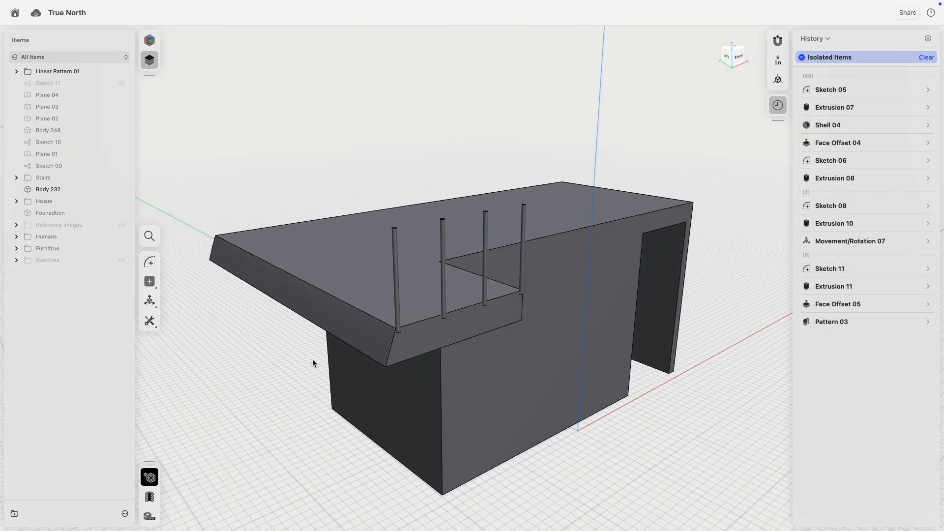
click(875, 305)
scroll(535, 354, up, 5)
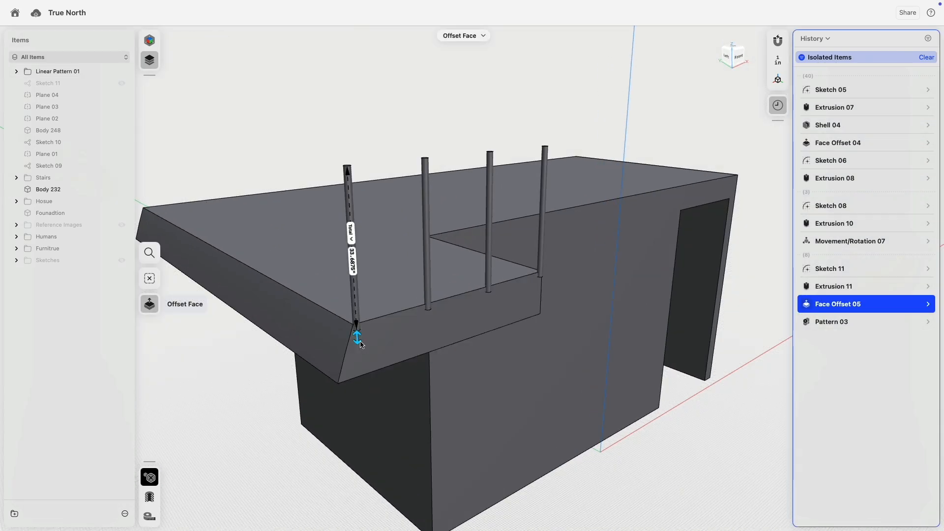
drag(360, 340, 361, 346)
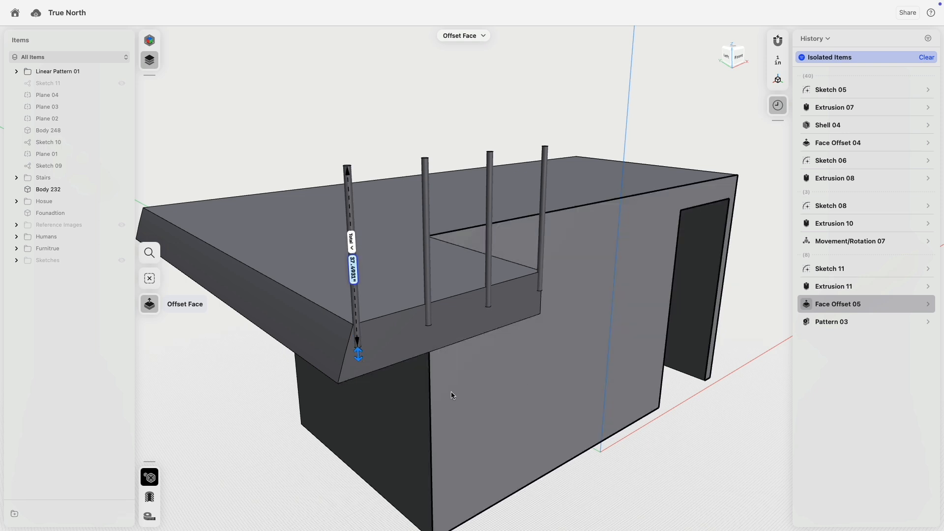
click(286, 451)
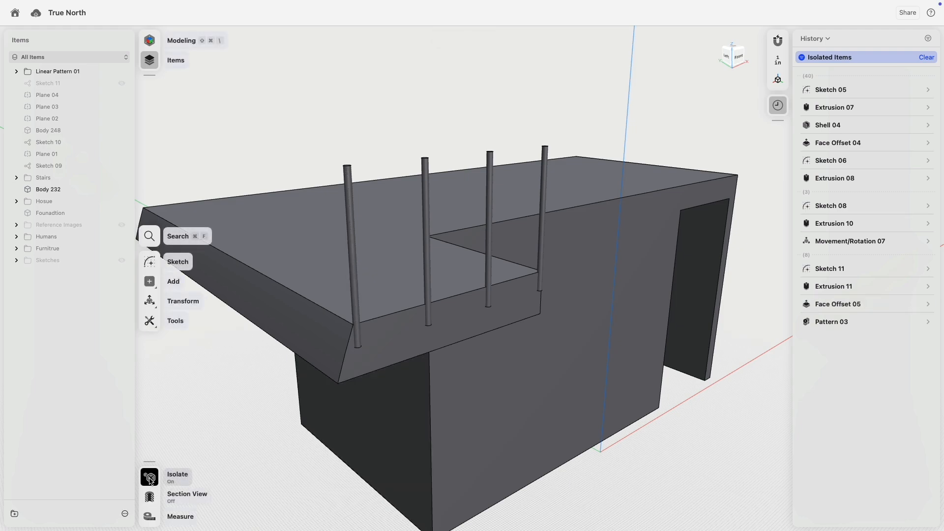
- Delete the patterned post at the loft floor's outer corner and turn off isolation
click(352, 272)
double_click(352, 270)
key(Delete)
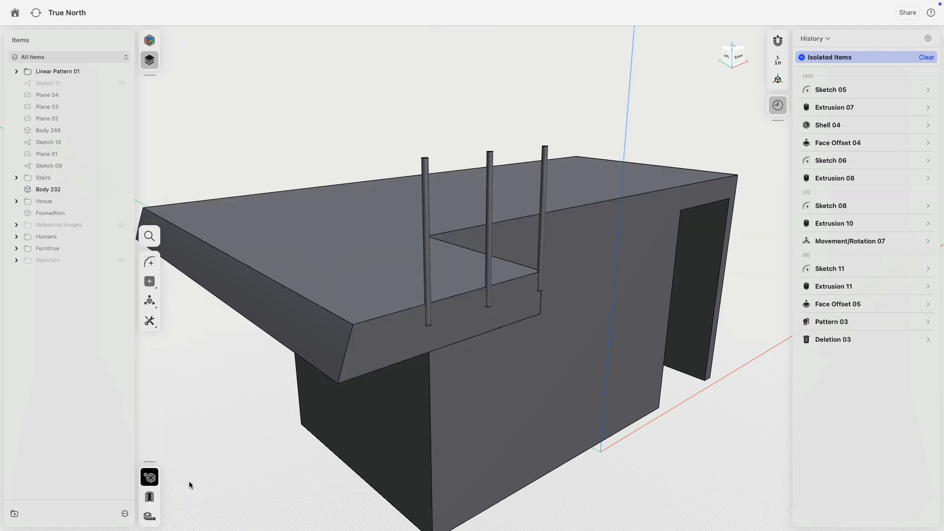
click(157, 475)
scroll(397, 416, down, 2)
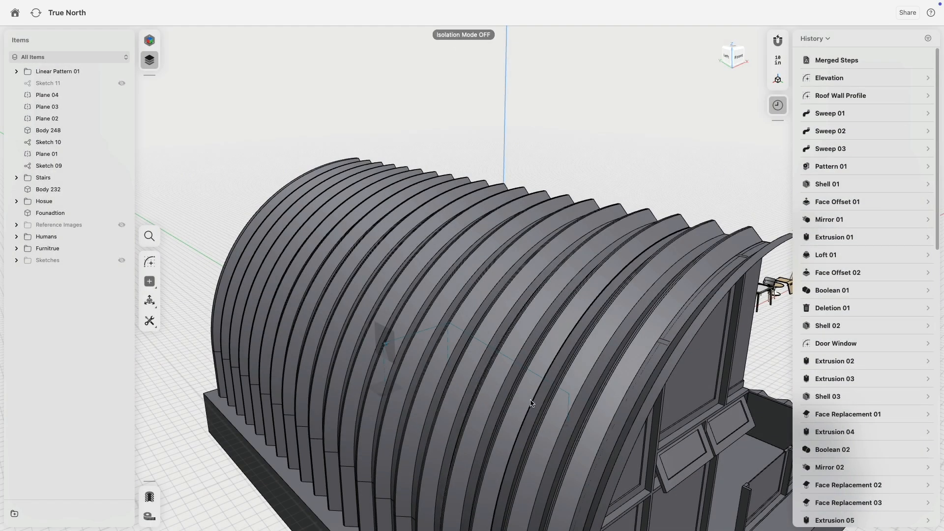
right_drag(533, 404, 383, 310)
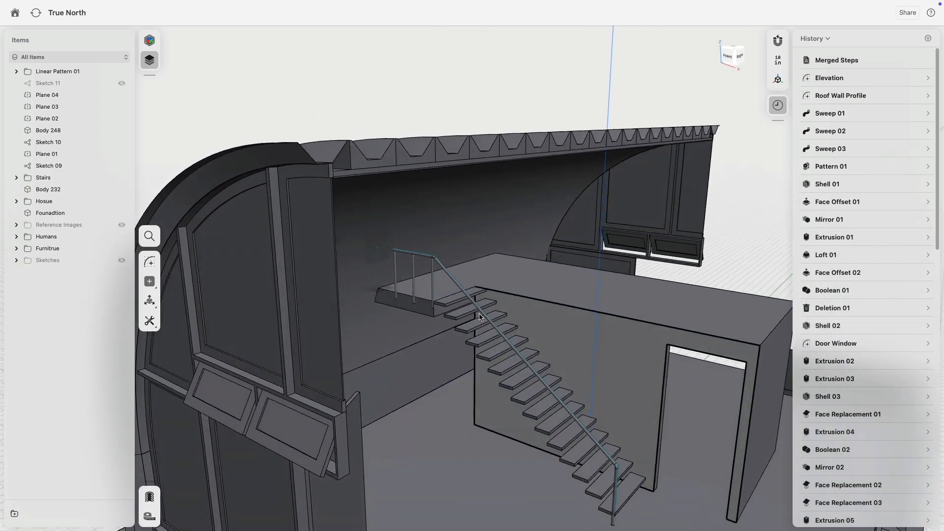
- Isolate the top stair tread together with the handrail
scroll(385, 281, up, 5)
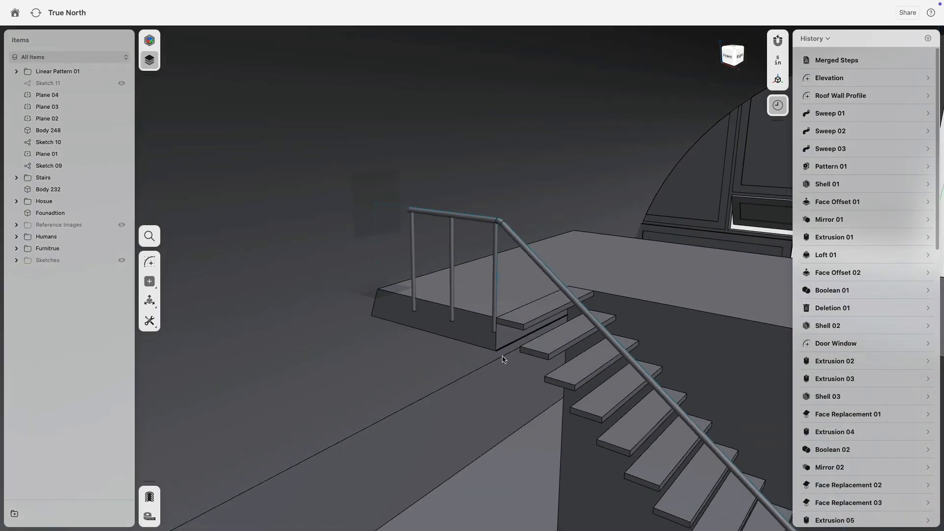
middle_drag(532, 361, 439, 279)
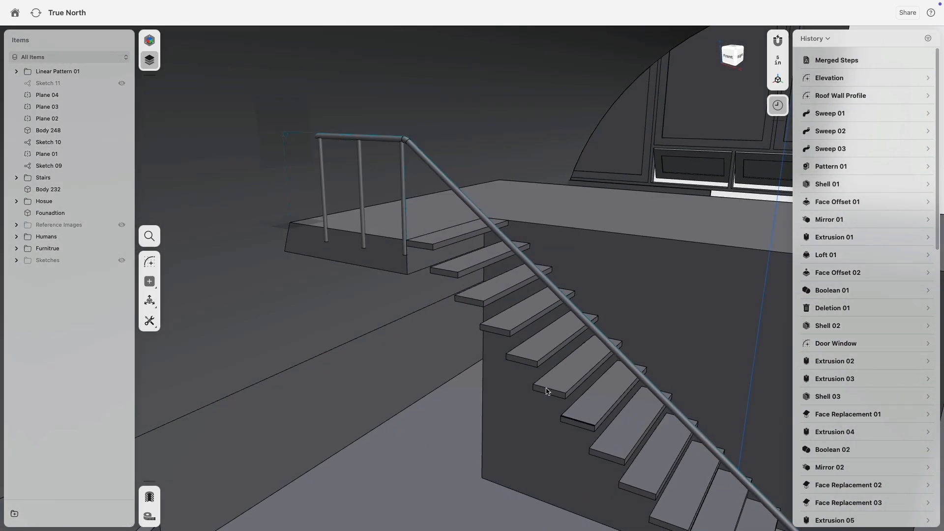
scroll(435, 264, up, 3)
right_drag(434, 263, 452, 269)
click(429, 238)
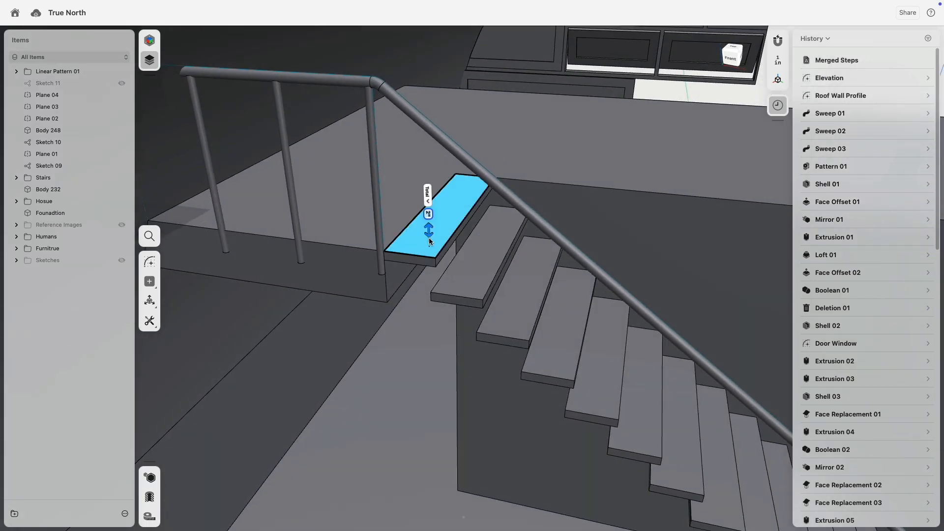
click(452, 152)
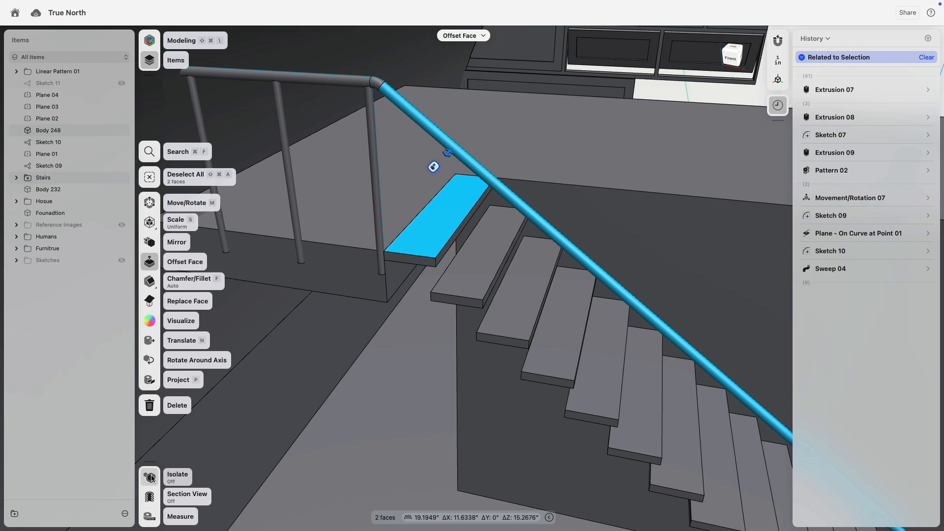
click(157, 476)
right_drag(408, 268, 432, 274)
click(432, 275)
- Sketch a 0.75" line from the top tread's outer corner along its end edge, with a 1.5" diameter circle centred on the line's end
click(416, 251)
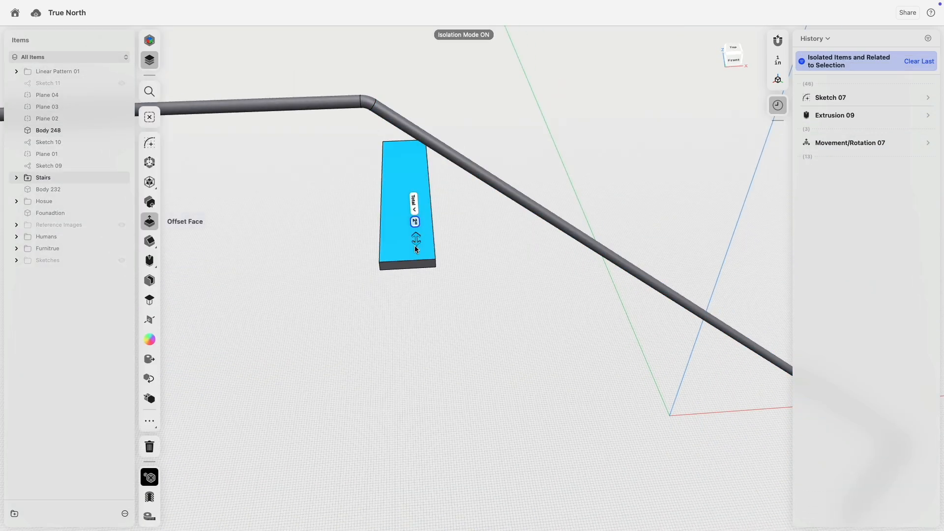
click(150, 143)
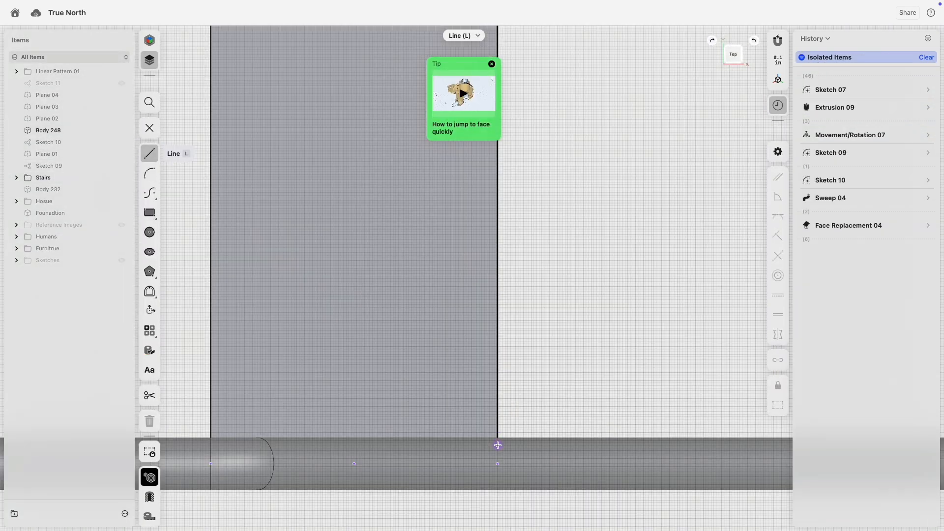
middle_drag(498, 445, 455, 303)
scroll(453, 299, up, 5)
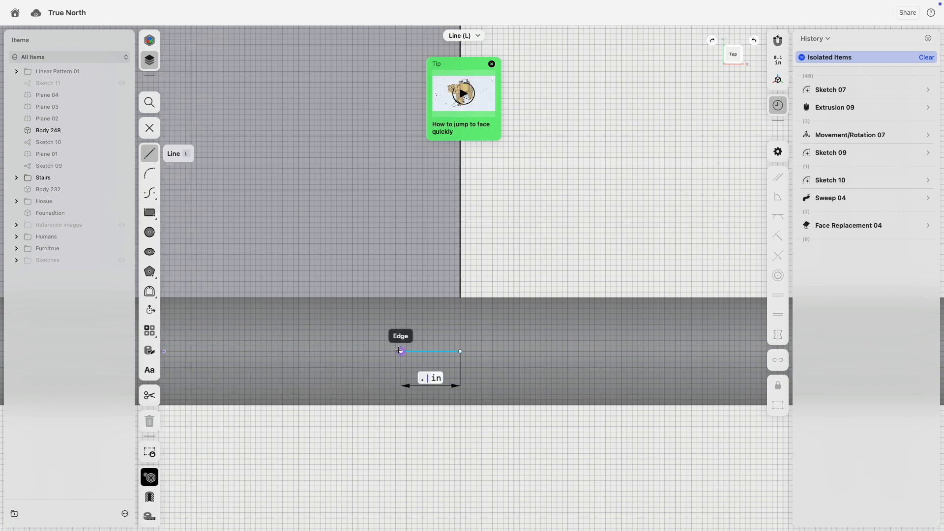
key(Return)
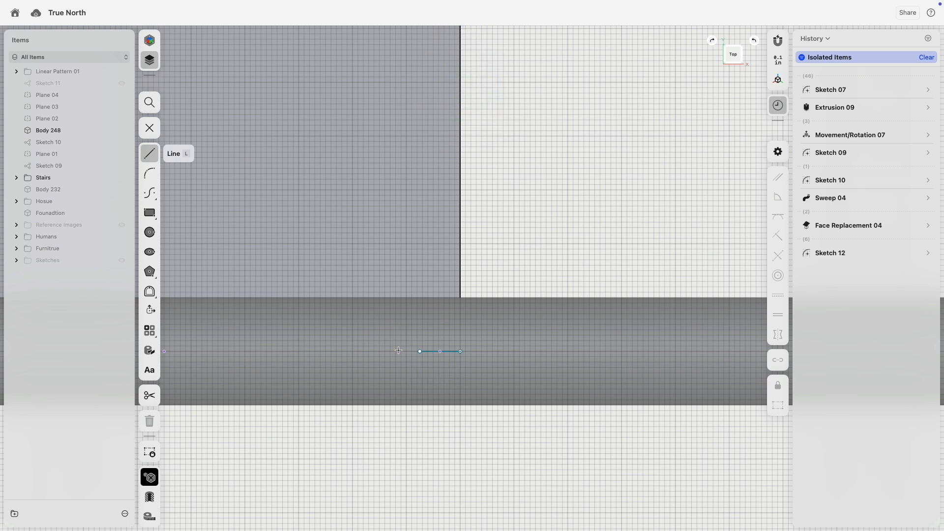
key(c)
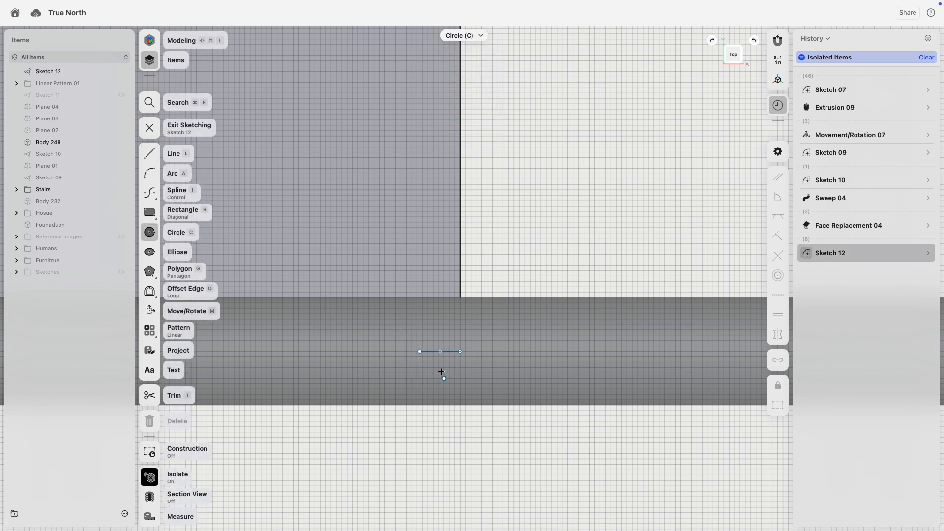
click(460, 351)
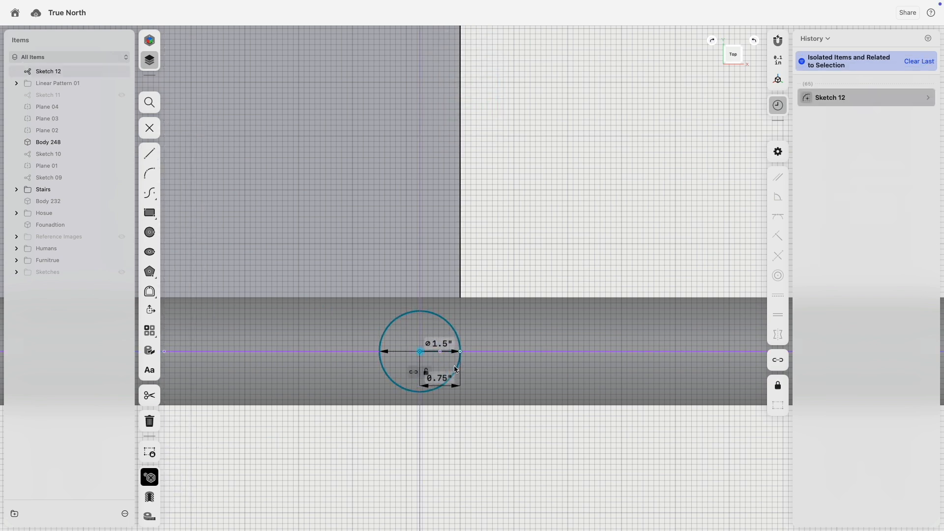
- Extrude both halves of the circle about 25.5" up to the sloping handrail as a new body
click(457, 368)
scroll(461, 416, down, 5)
mouse_move(462, 416)
right_down()
mouse_move(465, 369)
mouse_move(477, 363)
mouse_move(461, 435)
mouse_move(461, 423)
right_up()
middle_drag(460, 423, 509, 367)
scroll(477, 229, up, 3)
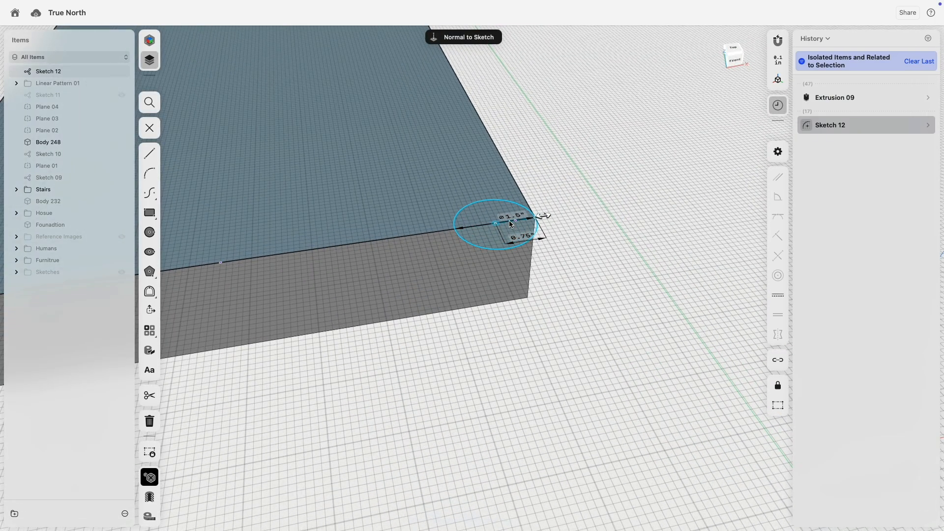
click(472, 224)
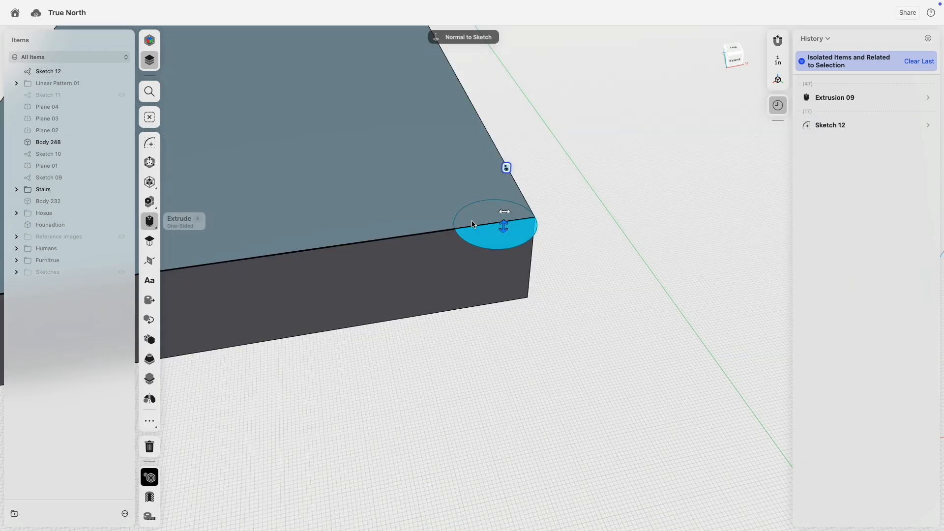
scroll(495, 354, down, 6)
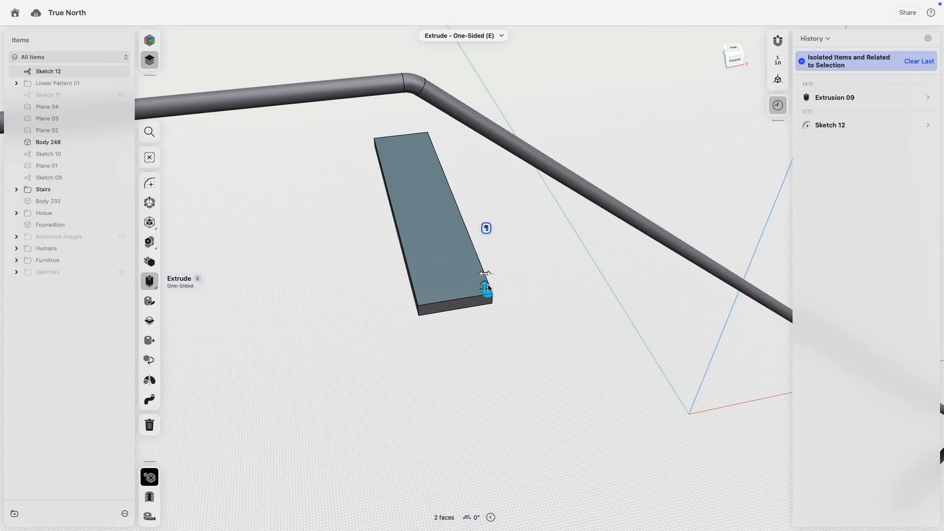
drag(488, 287, 501, 159)
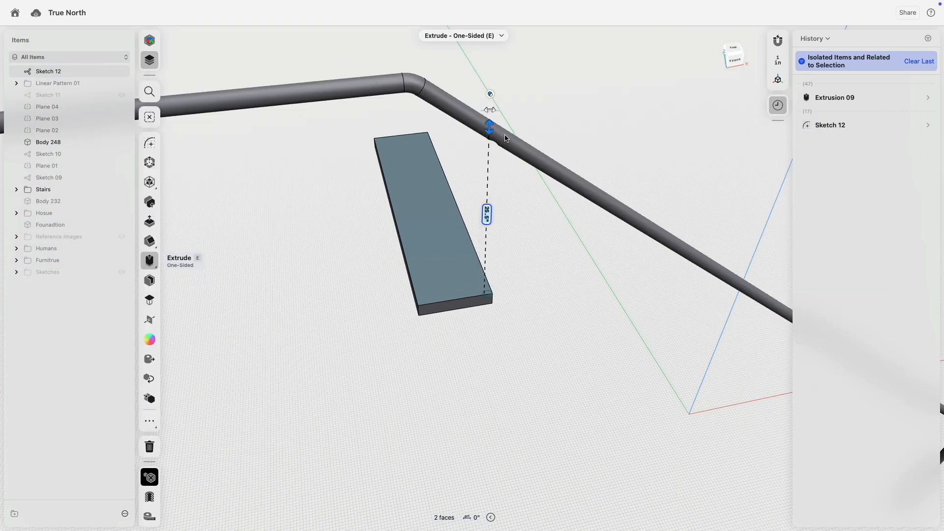
mouse_move(507, 203)
right_down()
mouse_move(517, 172)
mouse_move(519, 189)
right_up()
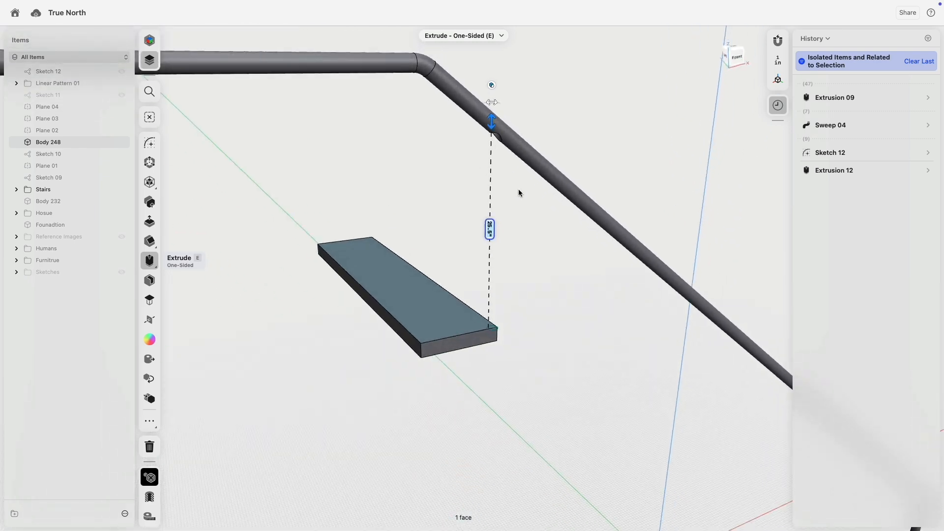
click(492, 86)
click(509, 37)
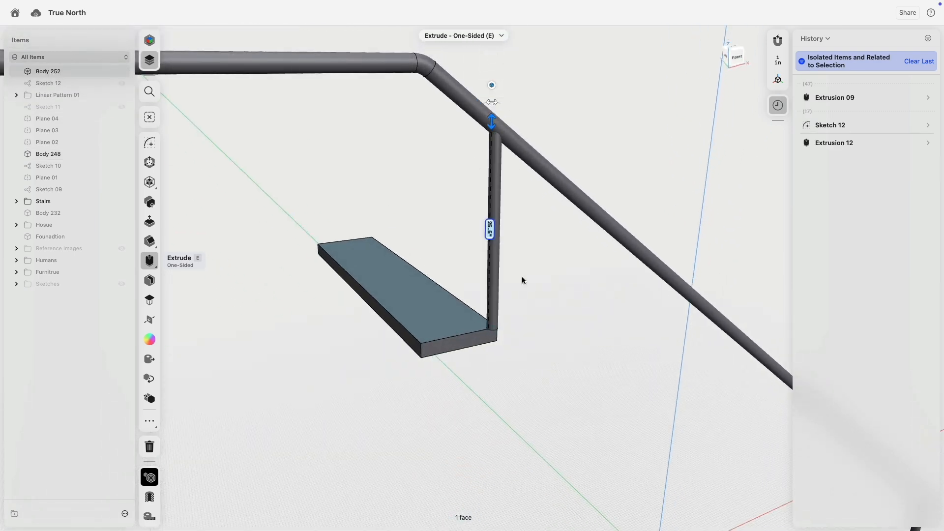
- Turn off isolation and hide the Hosue folder to expose the stairs and handrail
click(522, 276)
click(150, 477)
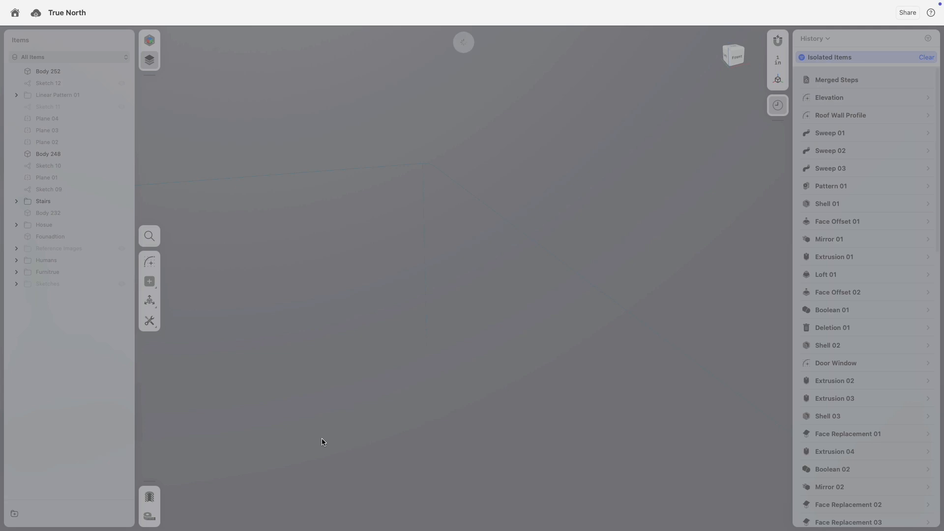
scroll(595, 427, down, 15)
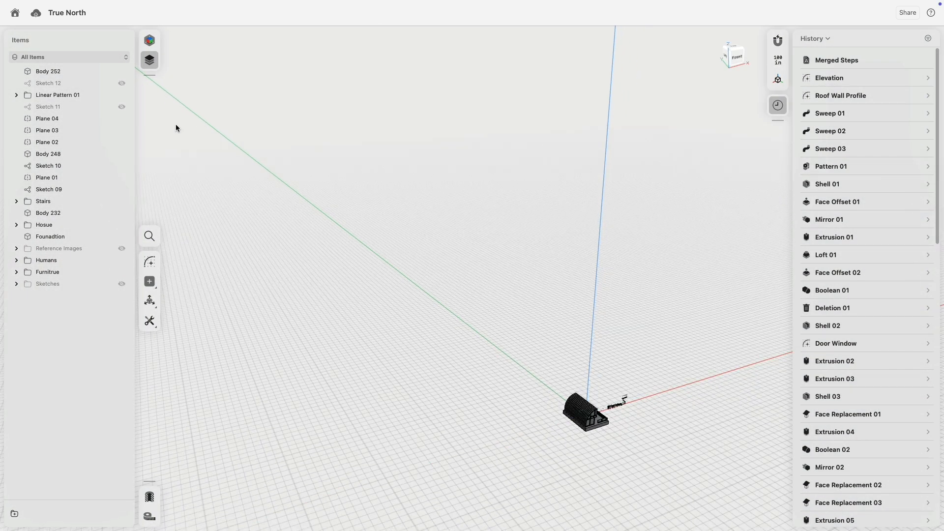
click(121, 225)
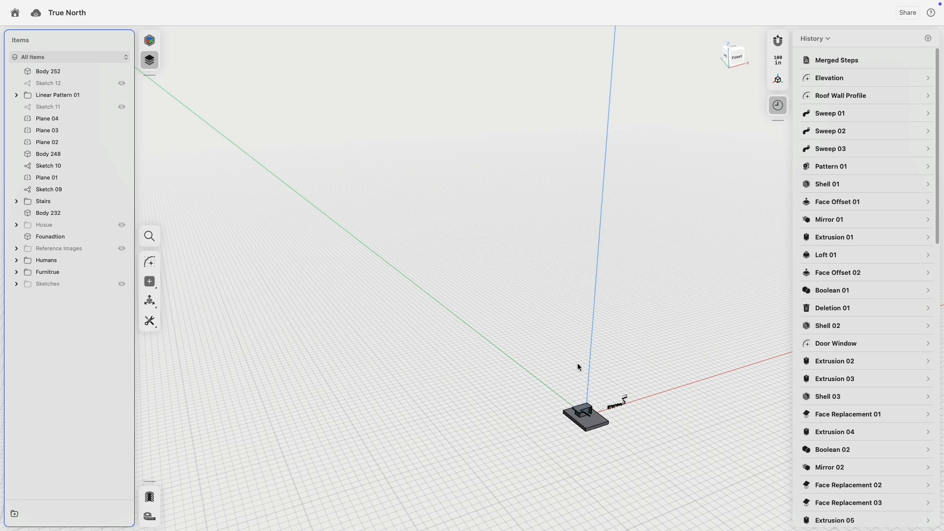
scroll(610, 401, up, 10)
scroll(431, 353, up, 5)
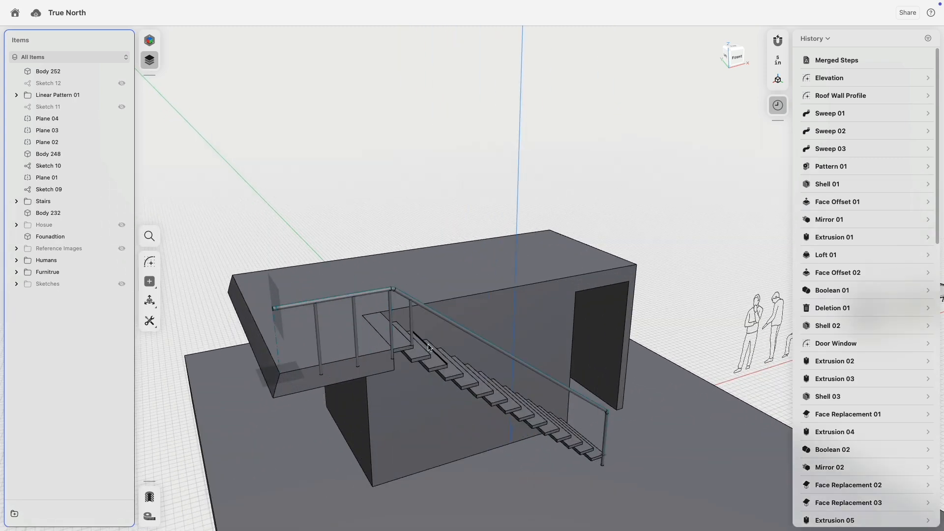
scroll(417, 323, up, 5)
- Try a linear pattern of the top tread's post along the sloping handrail, with three posts at 12" spacing
double_click(416, 321)
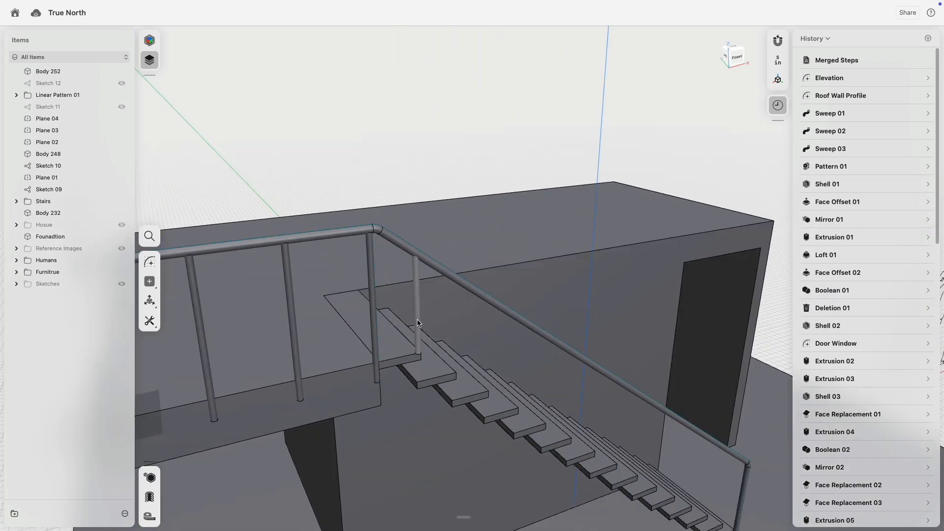
right_drag(491, 369, 408, 251)
scroll(409, 249, down, 5)
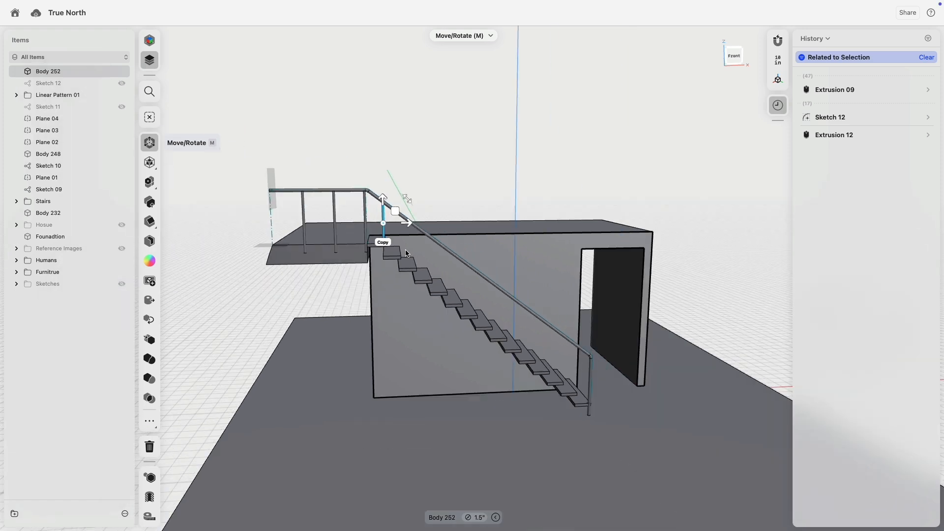
scroll(394, 235, up, 5)
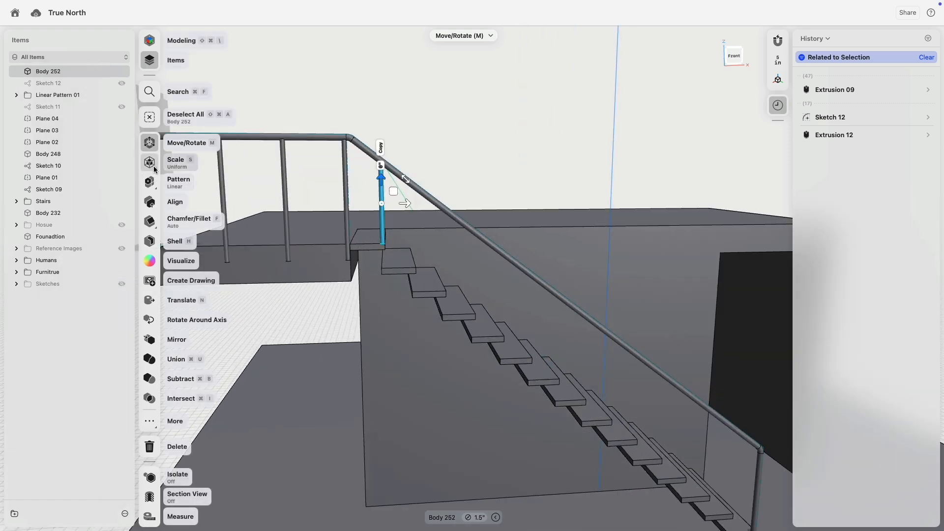
click(150, 182)
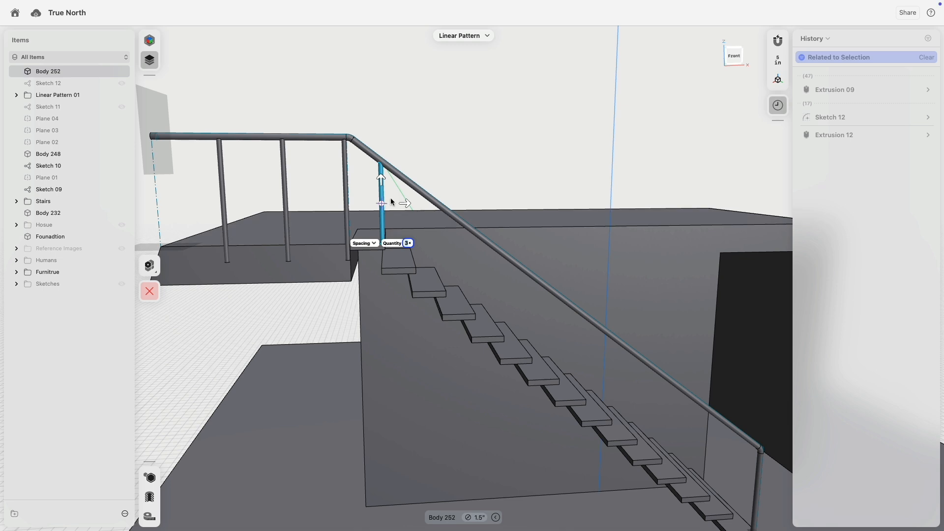
click(406, 176)
drag(387, 162, 412, 185)
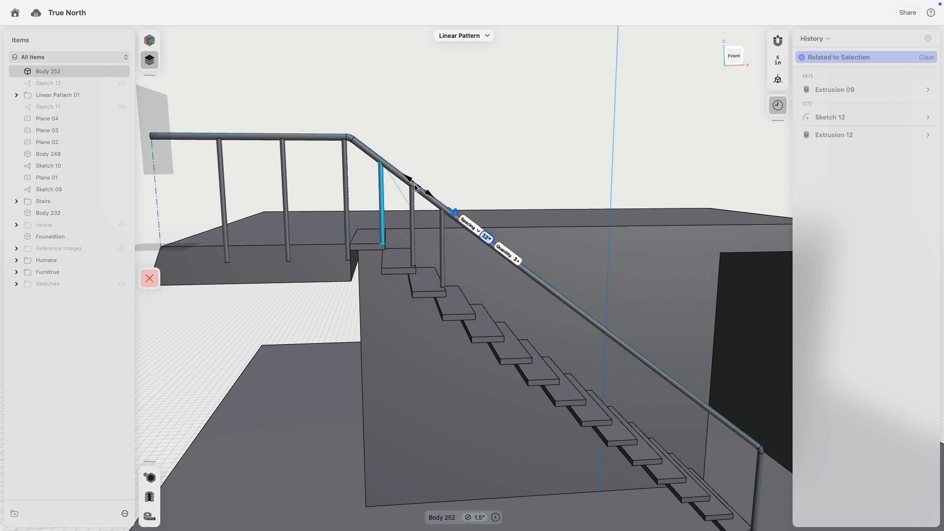
- Try a pattern spacing of 12.375" and 12.5" against the tread edges, and cancel the pattern
scroll(426, 246, up, 10)
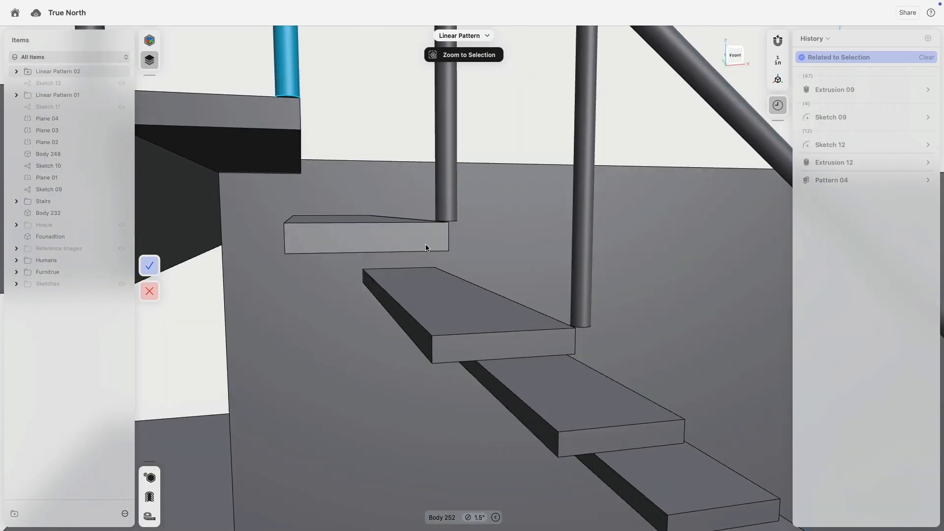
scroll(426, 246, down, 1)
right_drag(470, 271, 448, 295)
middle_drag(449, 295, 456, 250)
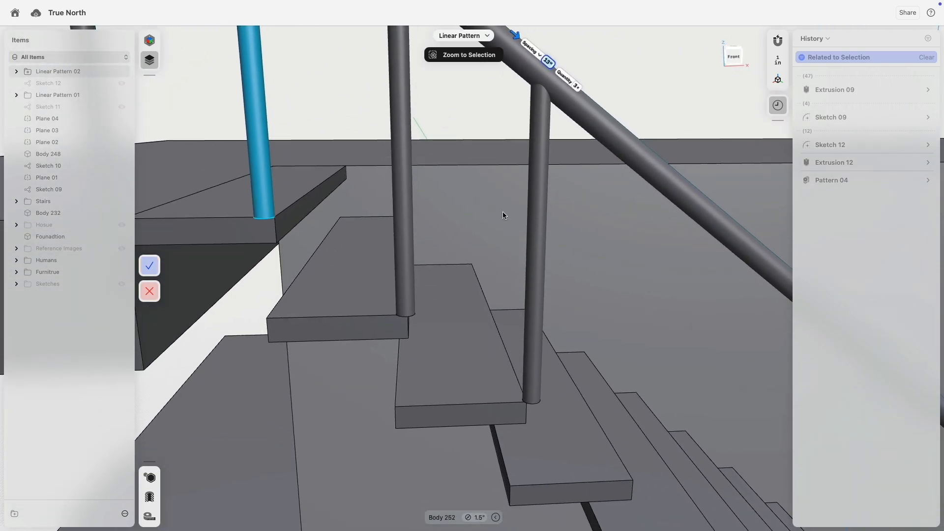
drag(517, 38, 509, 33)
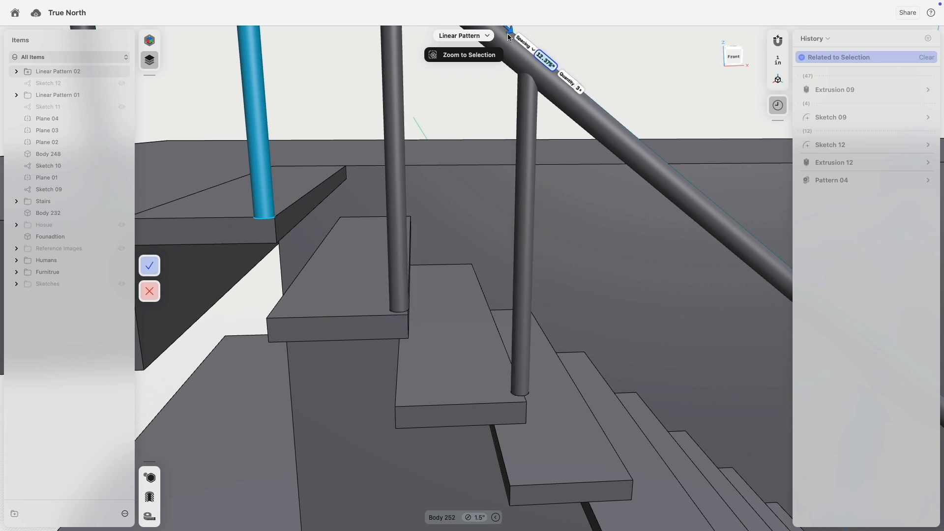
right_drag(467, 276, 456, 259)
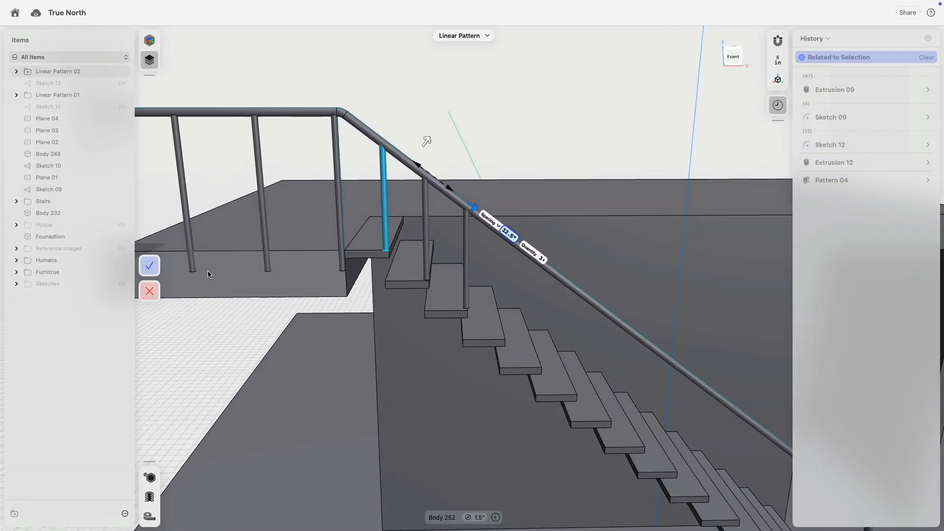
click(150, 291)
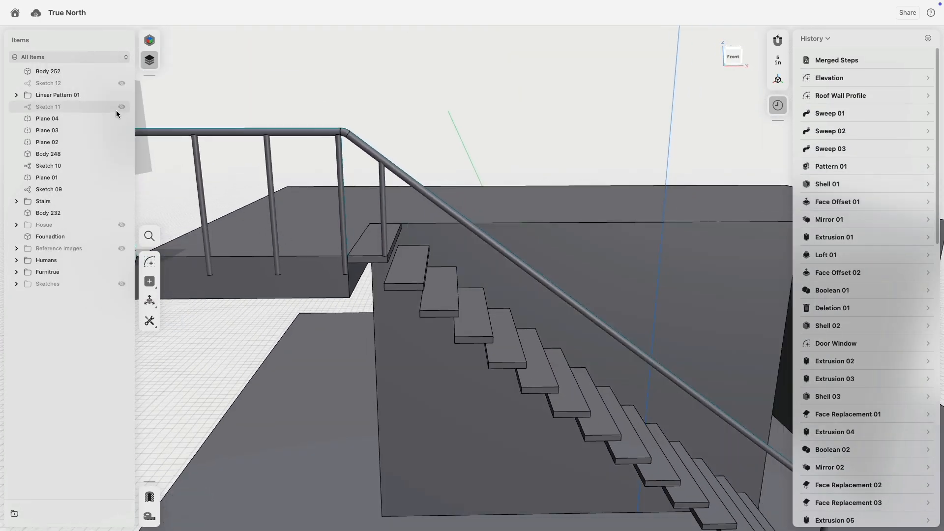
- Show the Sketches folder and every sketch inside it, from Sketch 05 to Roof Wall Profile
click(122, 284)
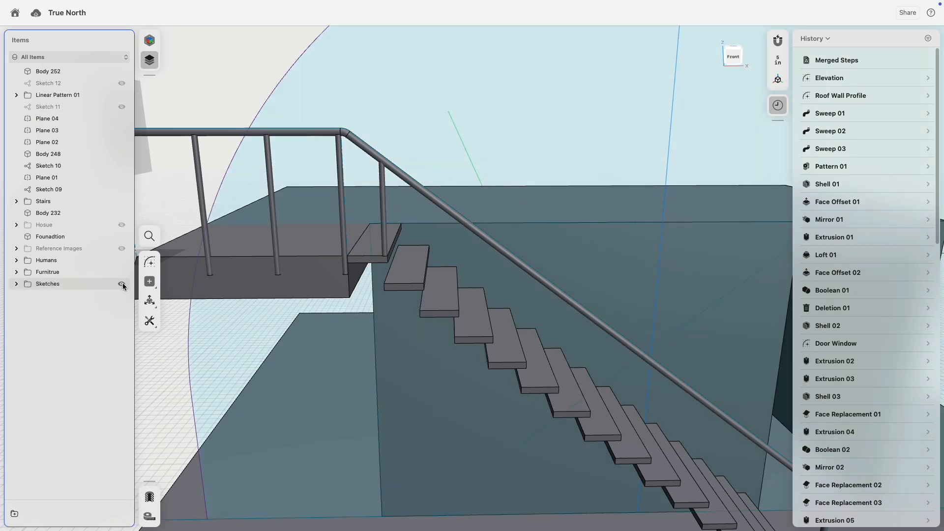
mouse_move(413, 285)
right_down()
mouse_move(423, 264)
mouse_move(418, 276)
right_up()
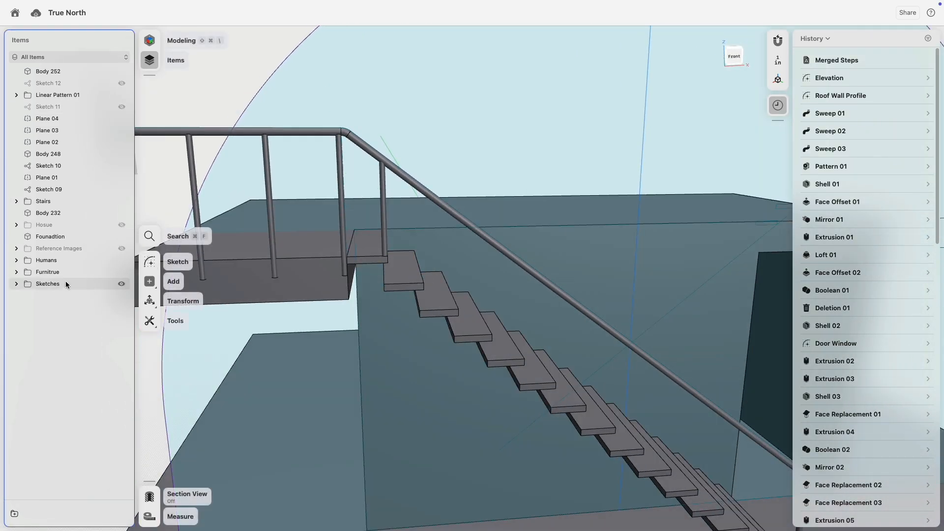
click(17, 284)
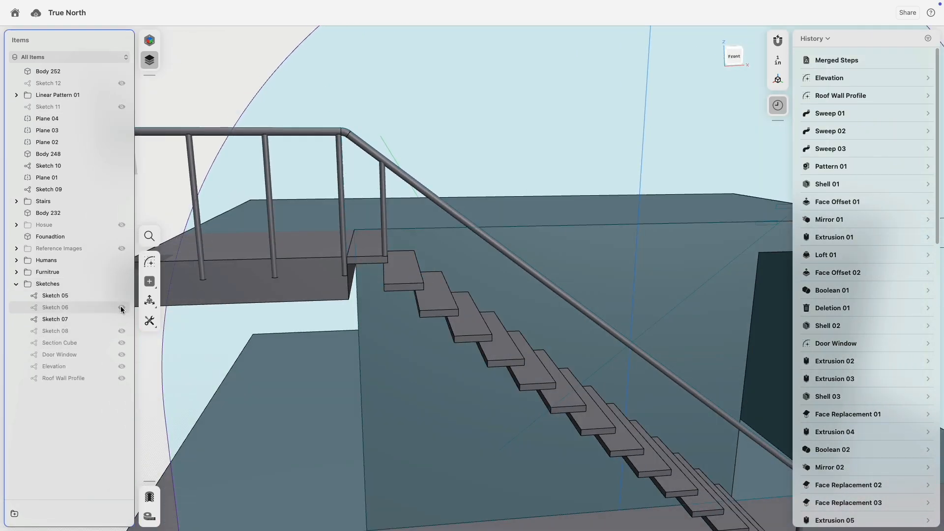
click(122, 331)
click(121, 343)
click(122, 355)
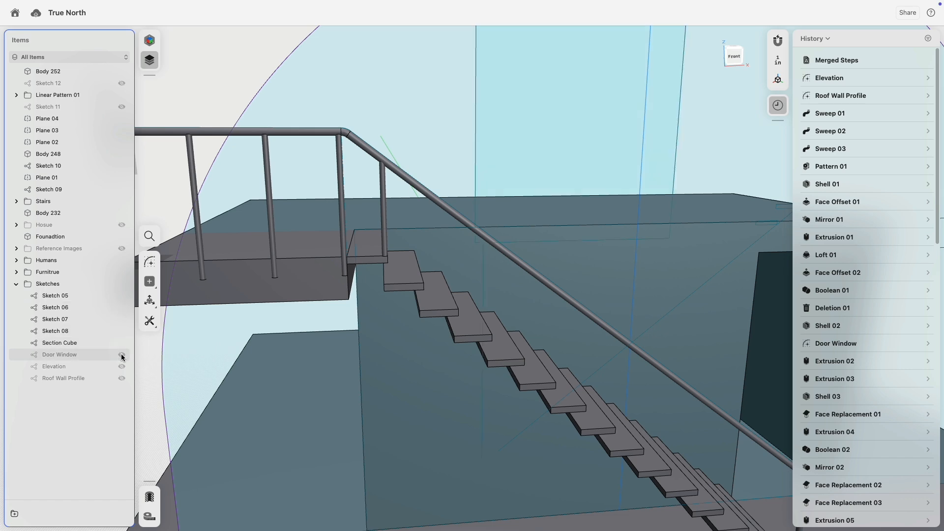
click(121, 366)
click(122, 379)
- Examine Sketch 05 through Sketch 08 in turn to find the one that holds the stair tread geometry
click(55, 295)
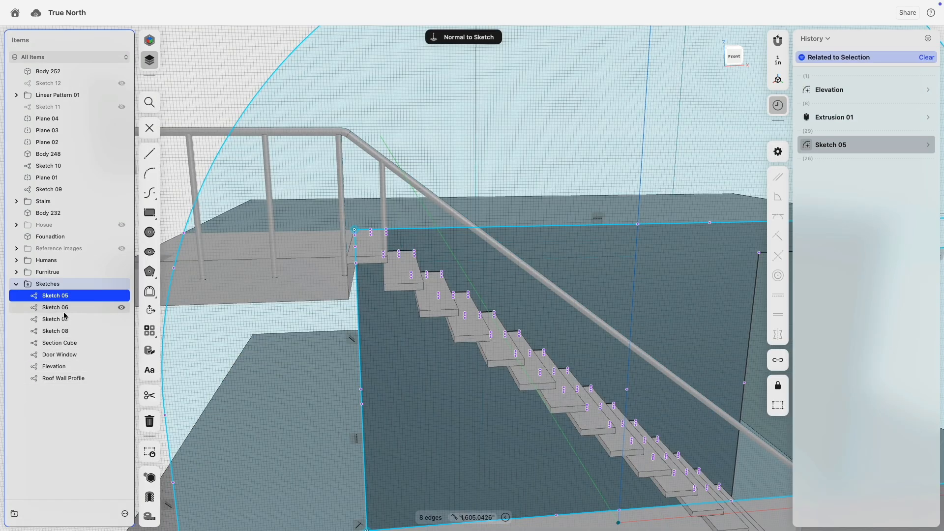
right_drag(380, 362, 416, 312)
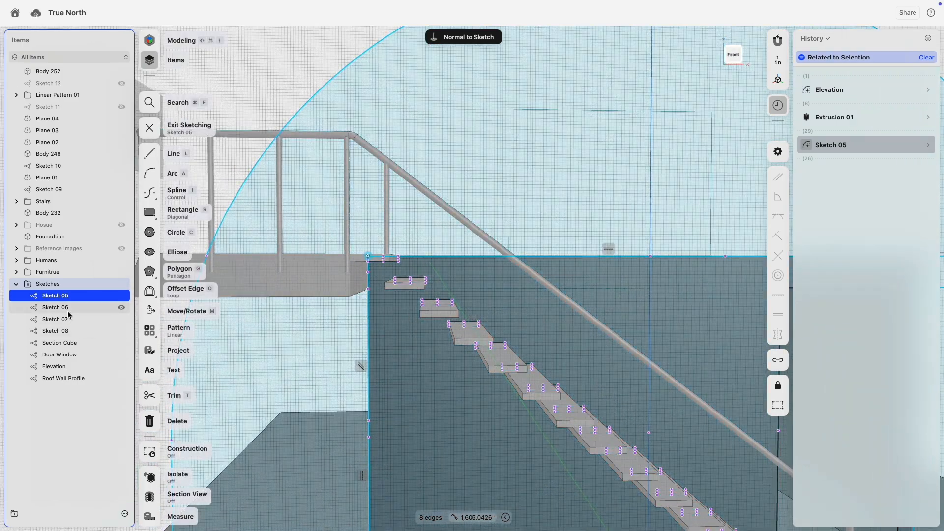
click(67, 309)
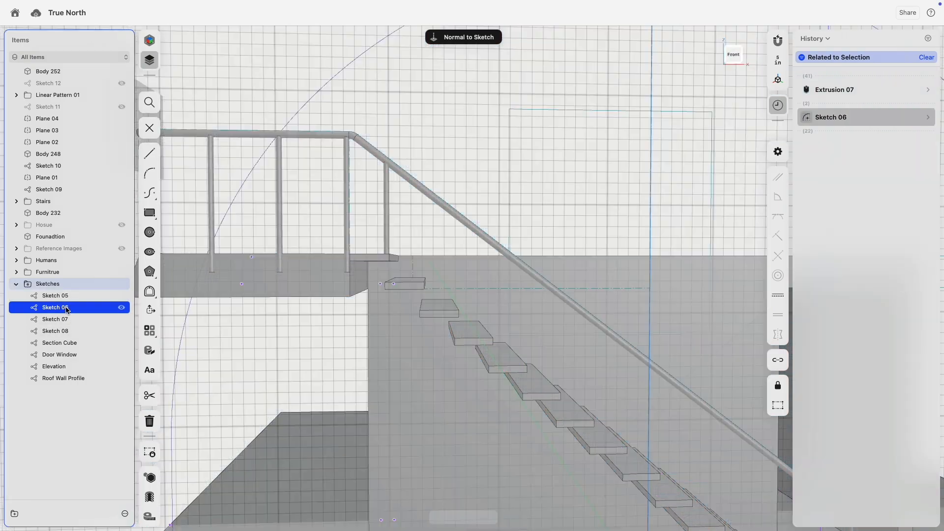
click(65, 319)
click(68, 332)
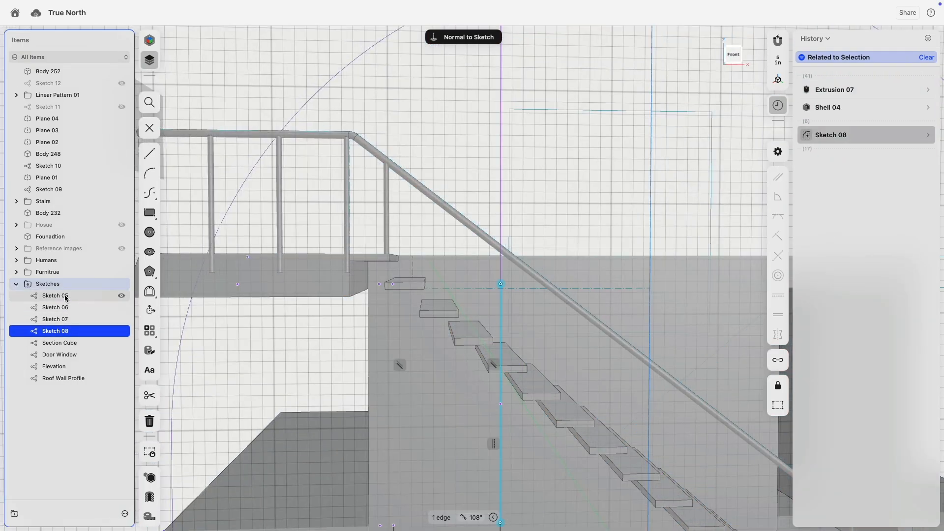
click(66, 296)
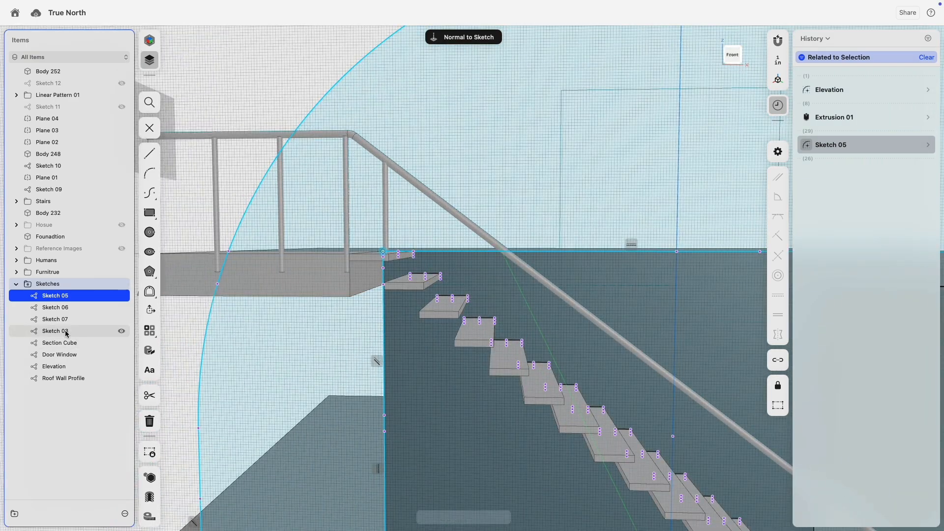
- Examine Sketch 07 and Sketch 06 for the stair tread geometry
click(67, 319)
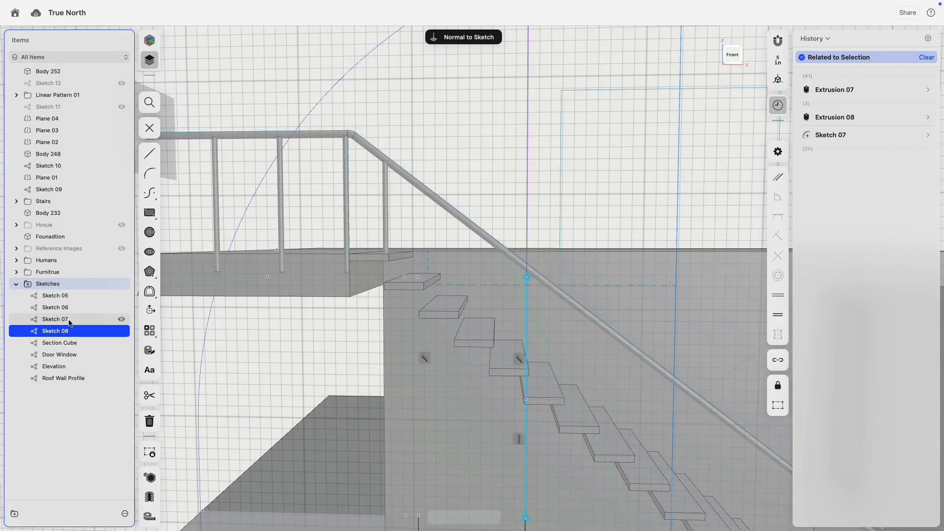
click(74, 309)
right_drag(407, 241, 386, 281)
scroll(393, 283, down, 10)
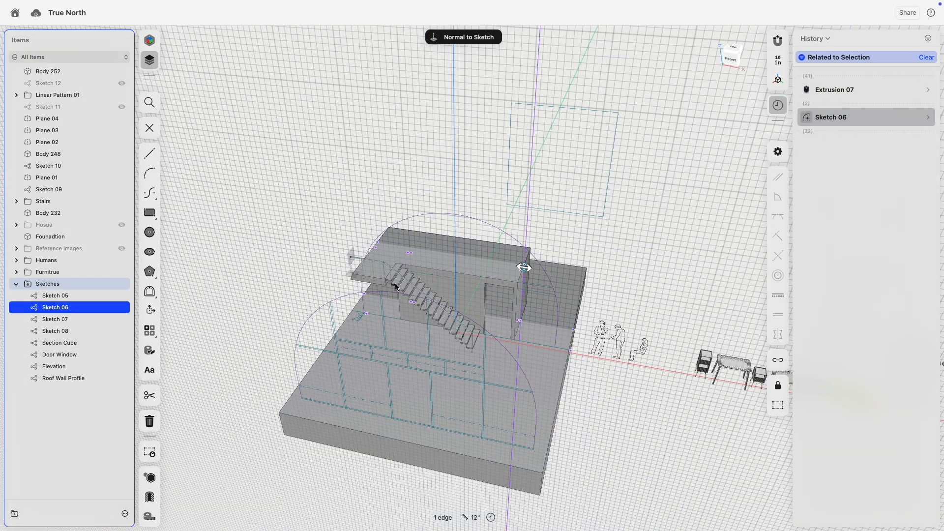
- Clear the sketch selection and hide the whole Sketches folder
click(659, 215)
click(653, 247)
right_drag(653, 247, 549, 242)
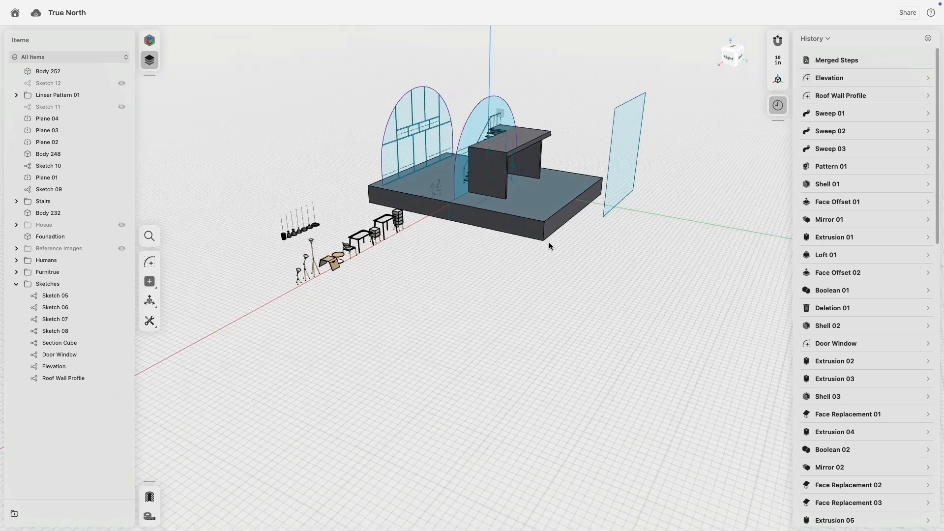
scroll(533, 143, up, 5)
scroll(534, 145, up, 8)
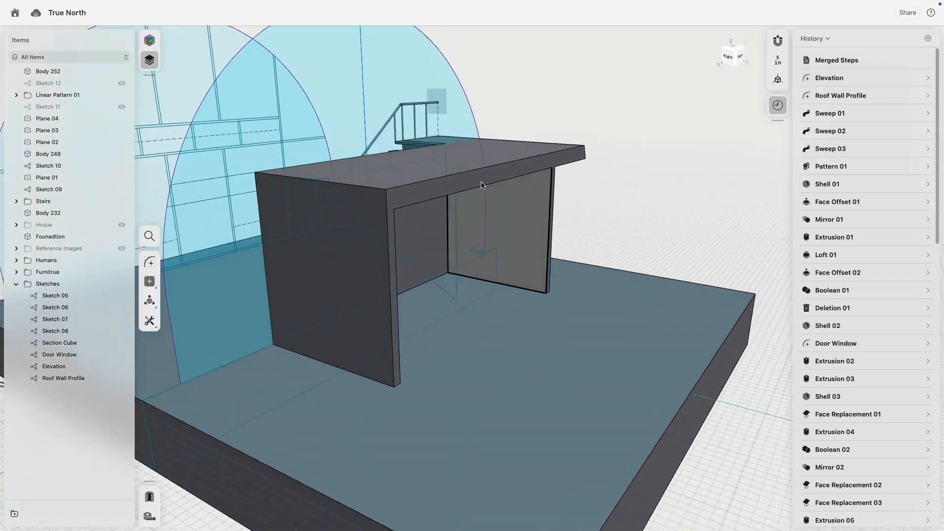
right_drag(481, 188, 599, 182)
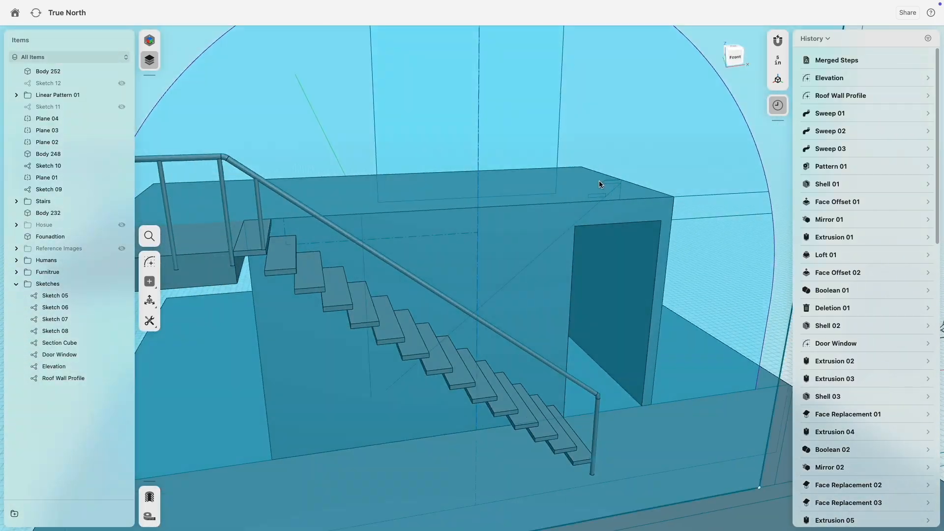
scroll(257, 264, down, 5)
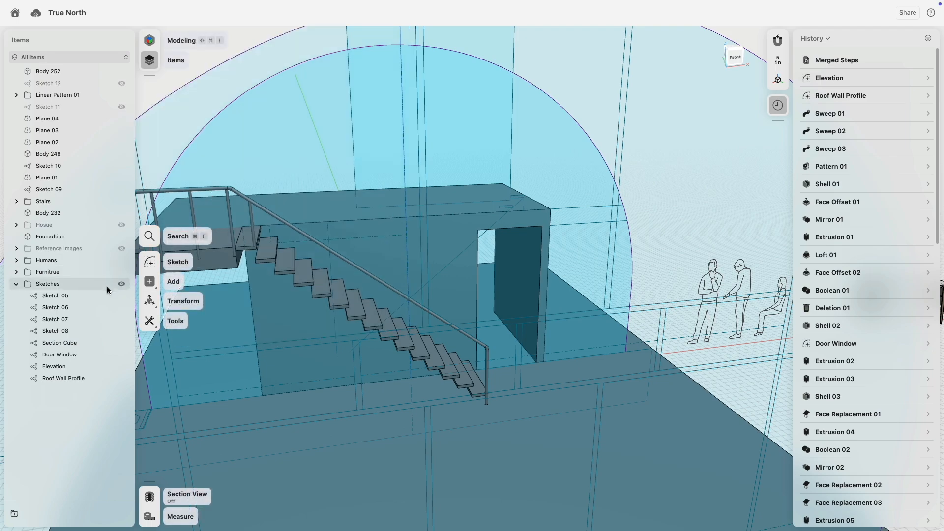
click(122, 284)
- Start a sketch on the top tread's narrow end face and draw a line from its upper outer corner to the second tread's matching corner
scroll(255, 224, up, 5)
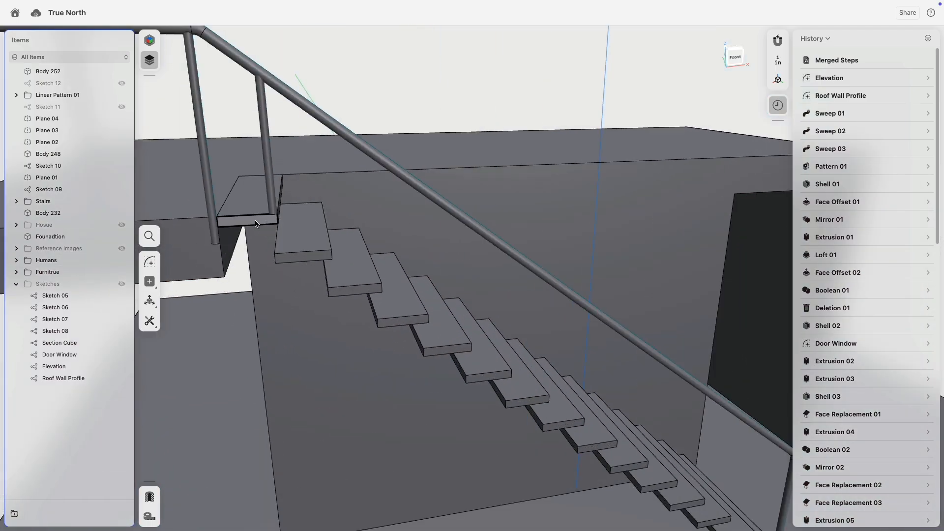
click(255, 223)
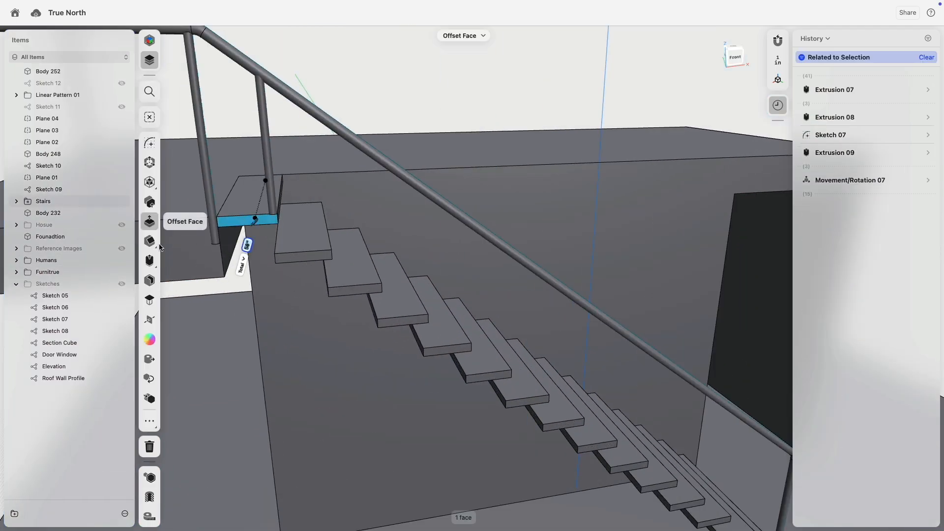
click(154, 148)
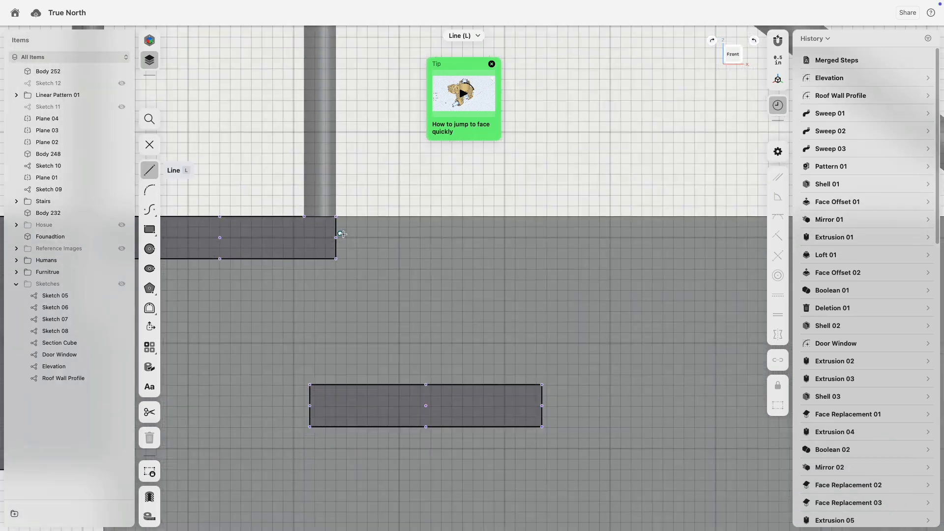
scroll(343, 234, down, 2)
click(338, 220)
scroll(405, 276, down, 5)
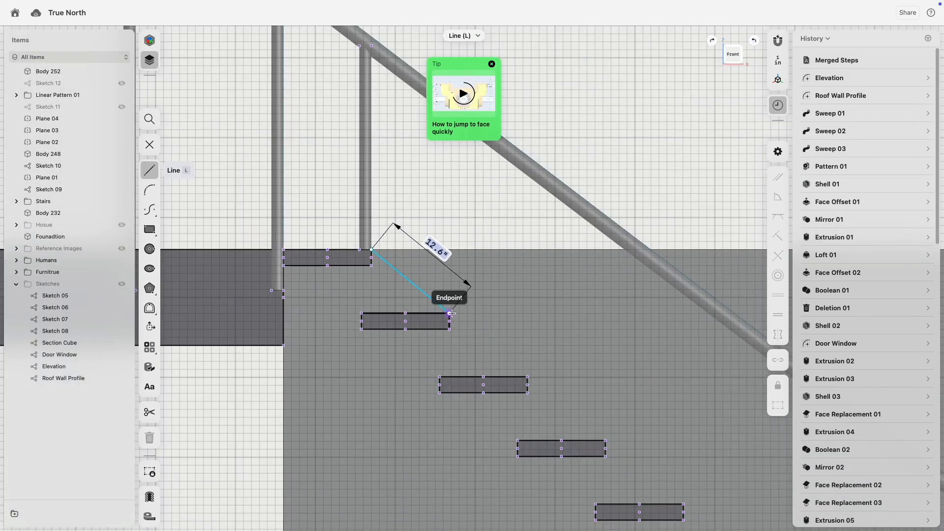
click(450, 313)
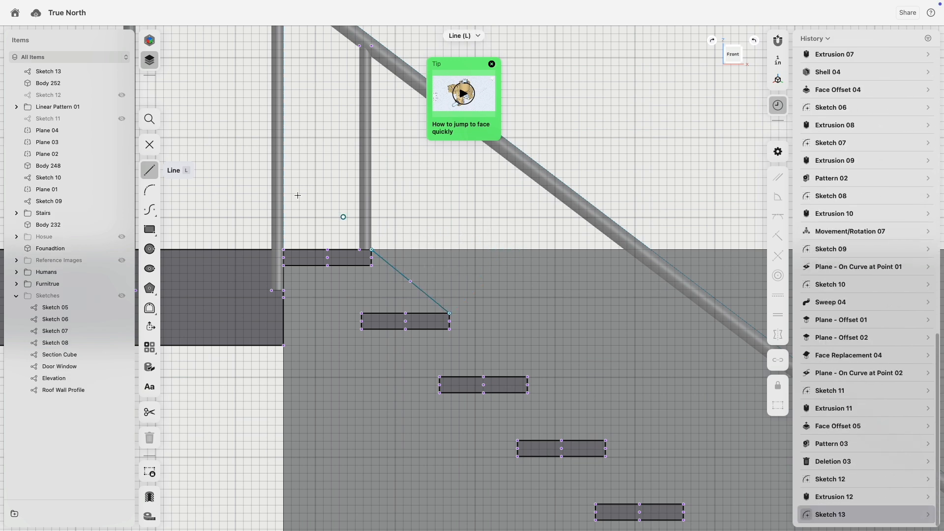
- Try to offset the diagonal tread line about 21.5" up to the sloping handrail, undo it and leave the sketch
click(149, 308)
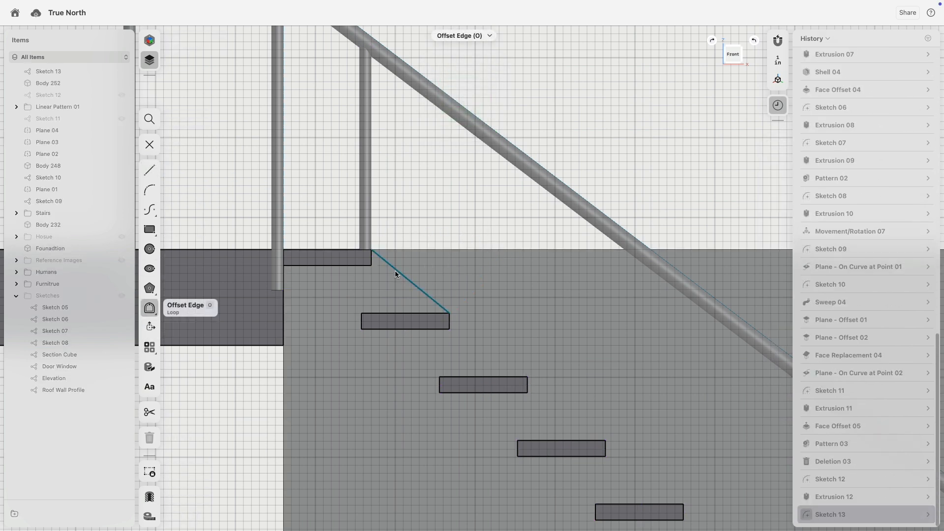
click(396, 269)
drag(410, 254, 522, 174)
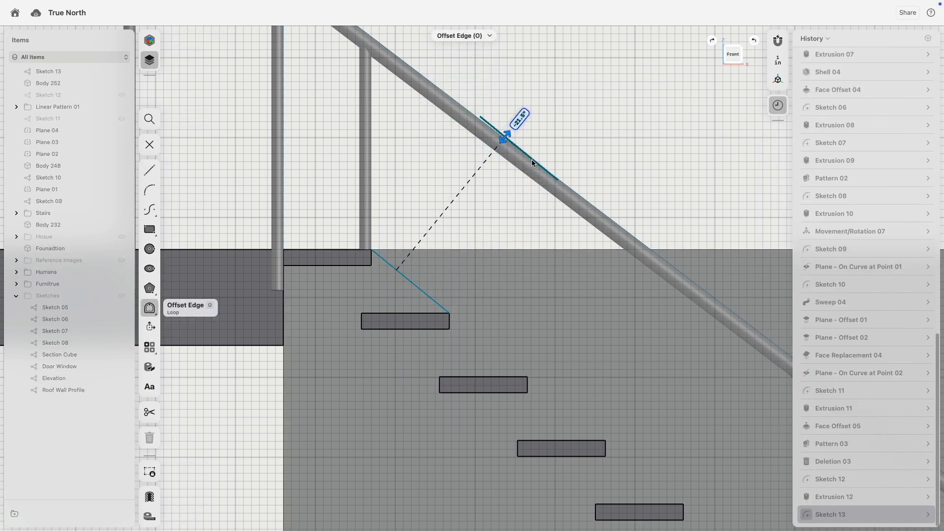
drag(532, 160, 534, 162)
scroll(398, 220, down, 10)
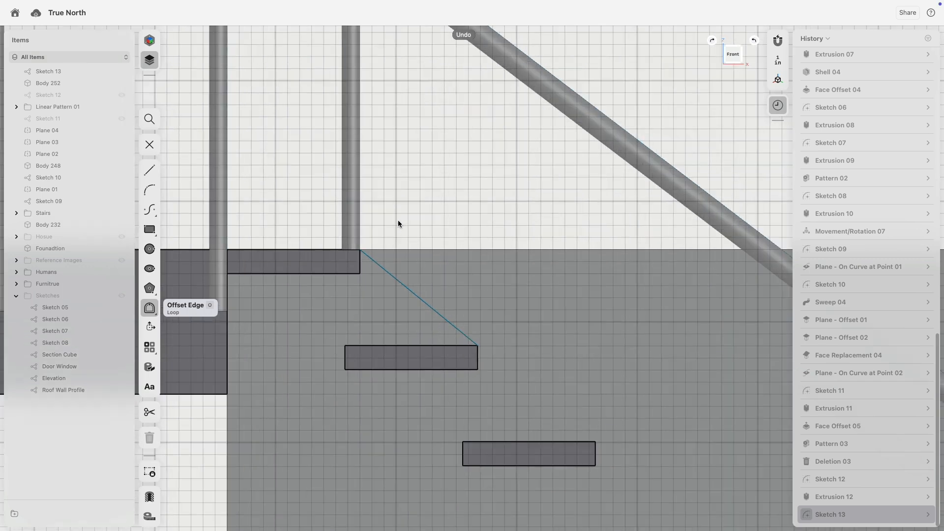
click(154, 145)
- Try a linear pattern of the top tread's post along the sketched diagonal line, with three posts at about 12.5" spacing
click(362, 191)
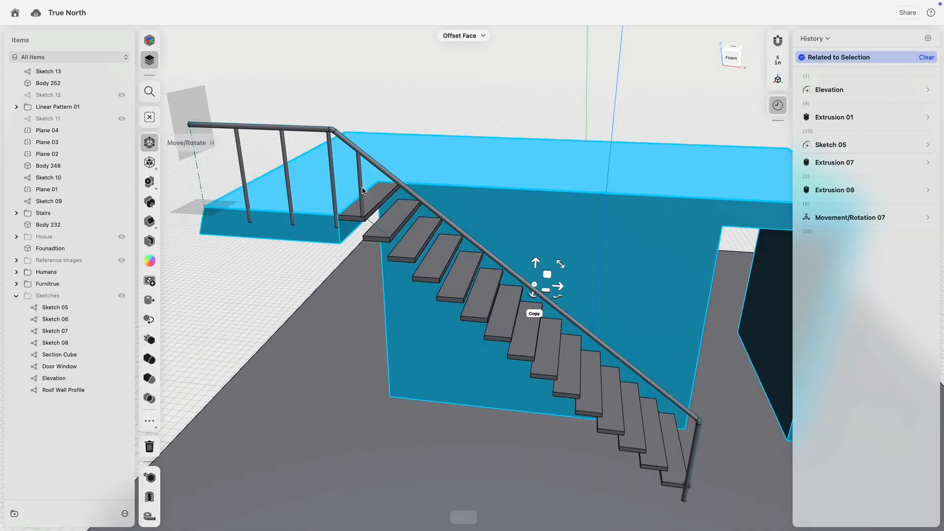
click(361, 177)
double_click(360, 194)
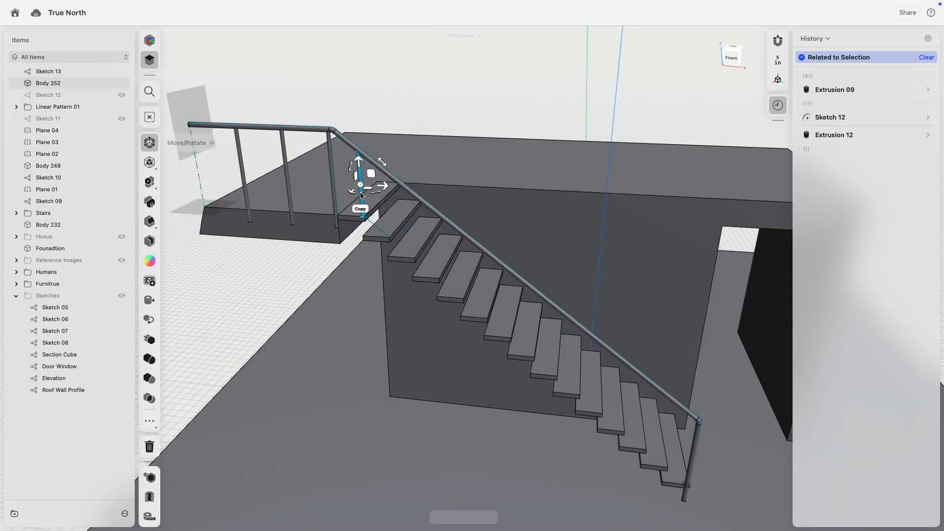
click(149, 183)
scroll(406, 184, up, 3)
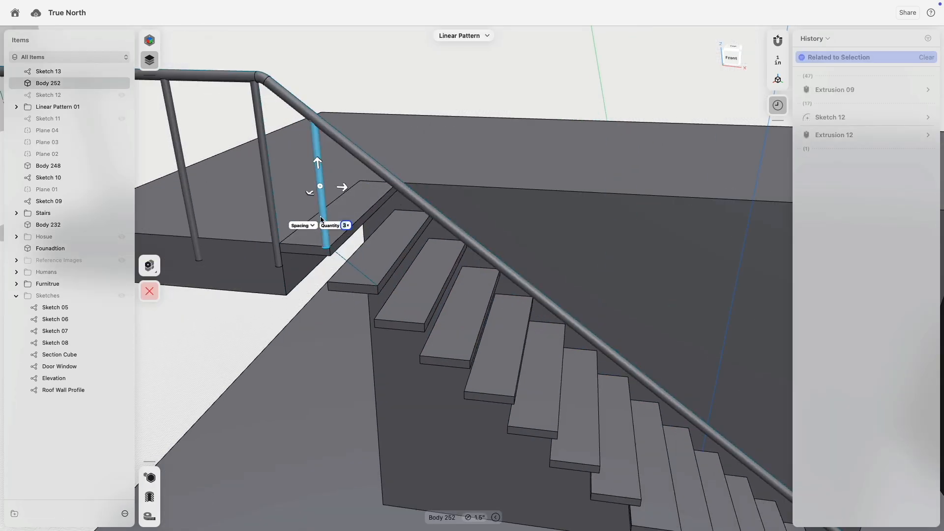
drag(321, 190, 407, 305)
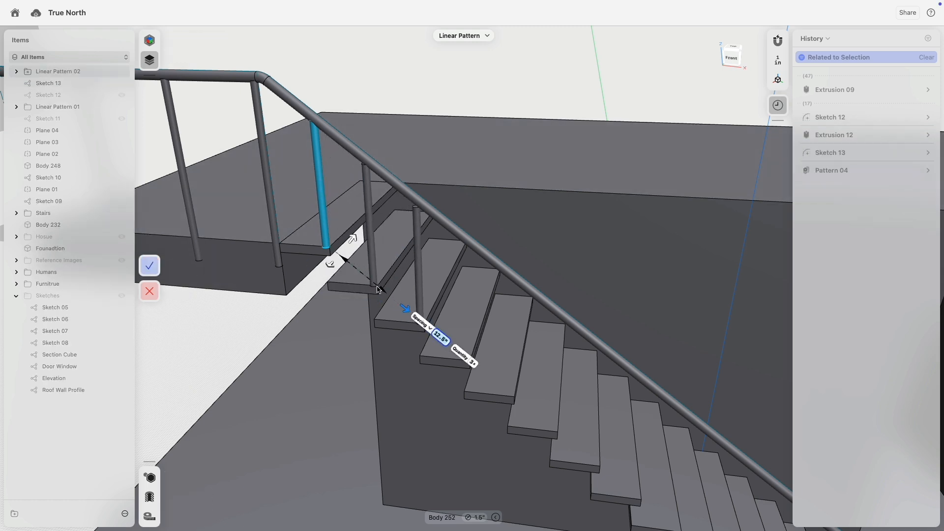
- Refine the post pattern's spacing to 12.5938" so the copied post lines up with the second tread's top and outer edge
scroll(377, 289, up, 5)
right_drag(381, 303, 430, 295)
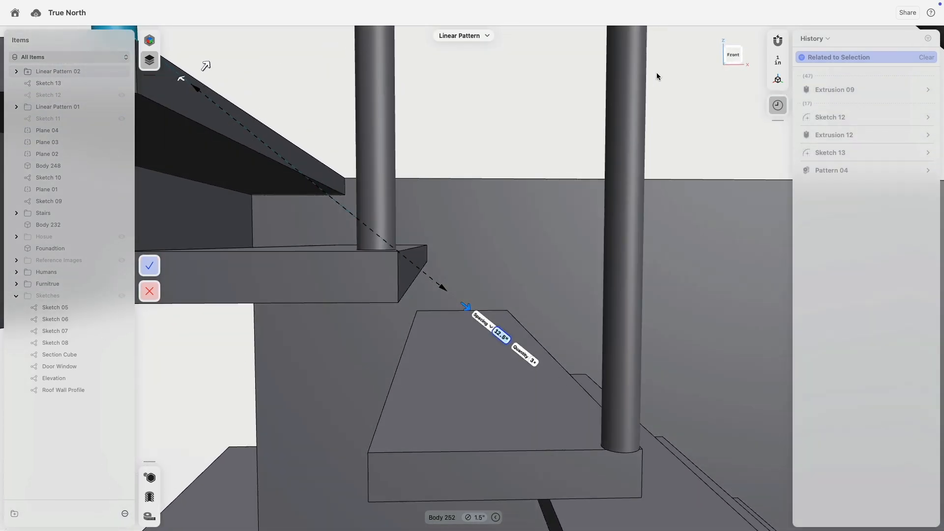
click(732, 58)
scroll(519, 296, up, 5)
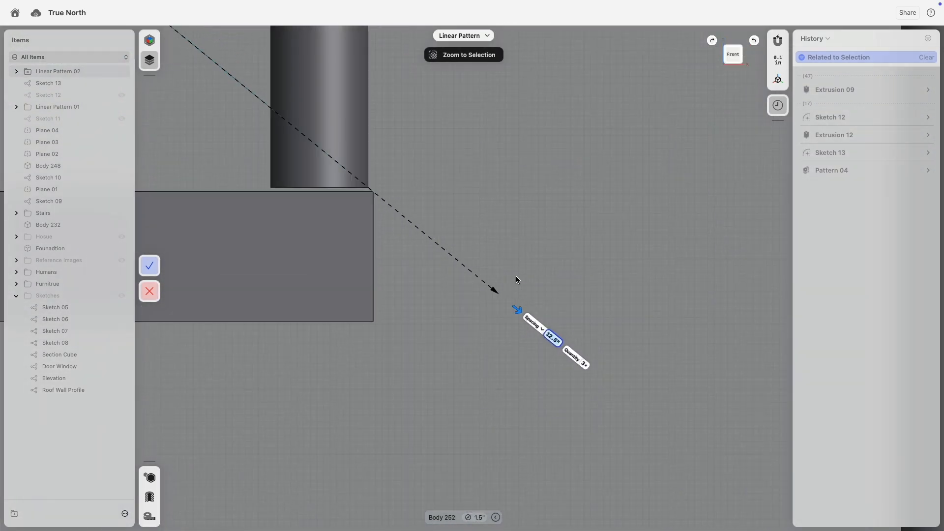
drag(522, 312, 525, 314)
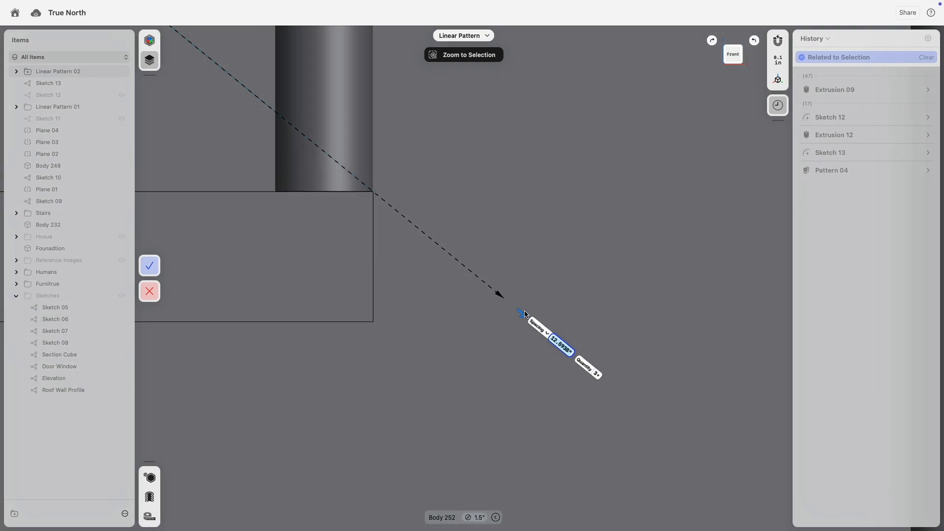
- Try a quantity of 16 posts down the stairs and cancel the linear pattern
scroll(453, 312, down, 5)
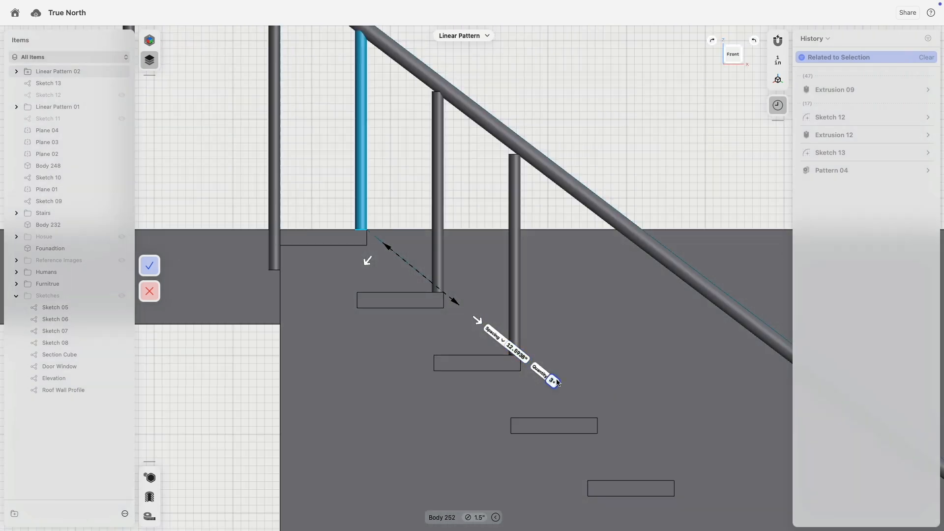
scroll(551, 320, down, 8)
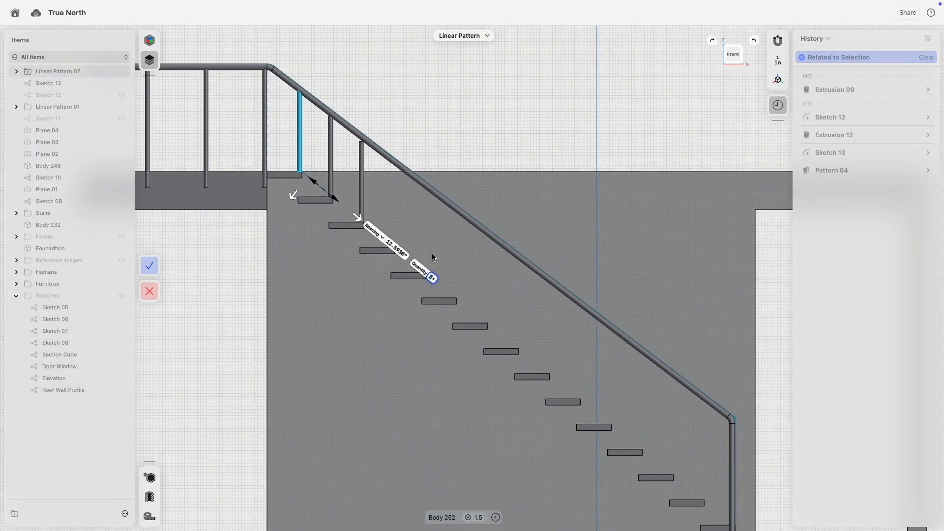
scroll(433, 256, down, 2)
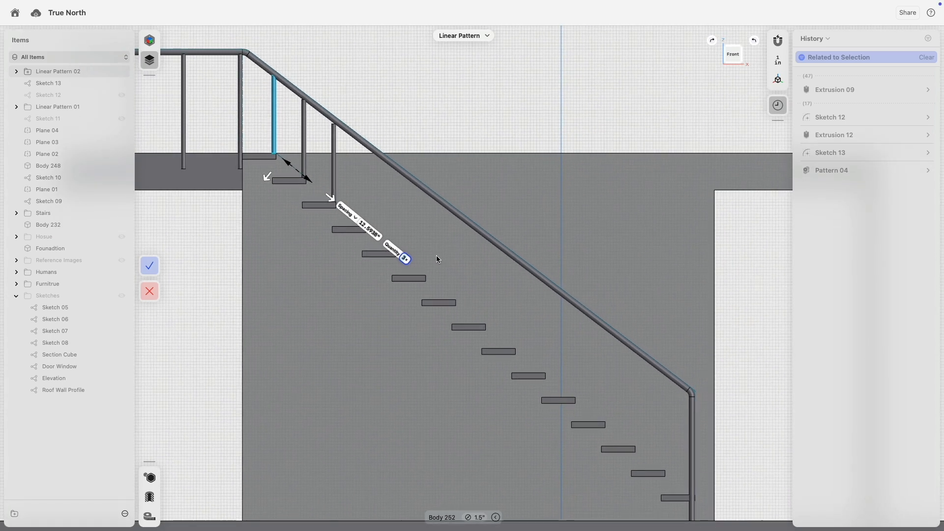
text(16)
key(Return)
scroll(494, 276, down, 3)
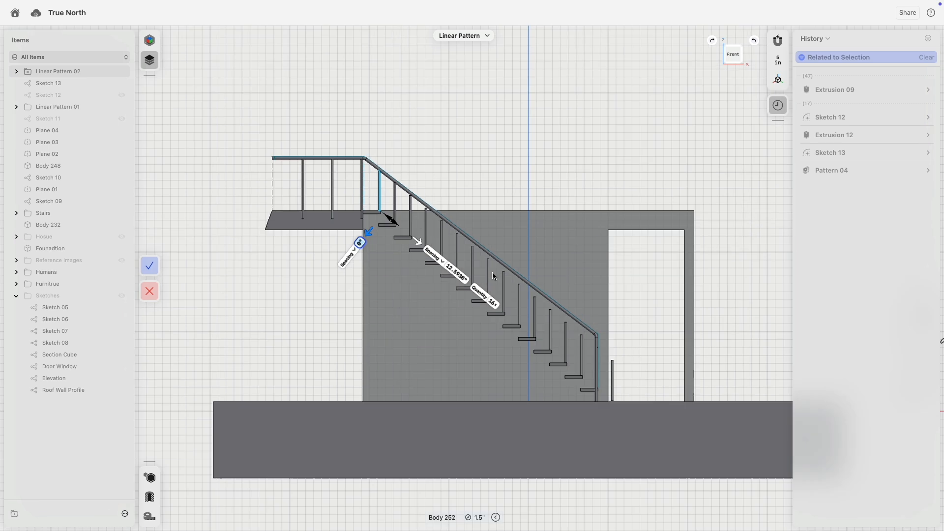
scroll(496, 274, up, 2)
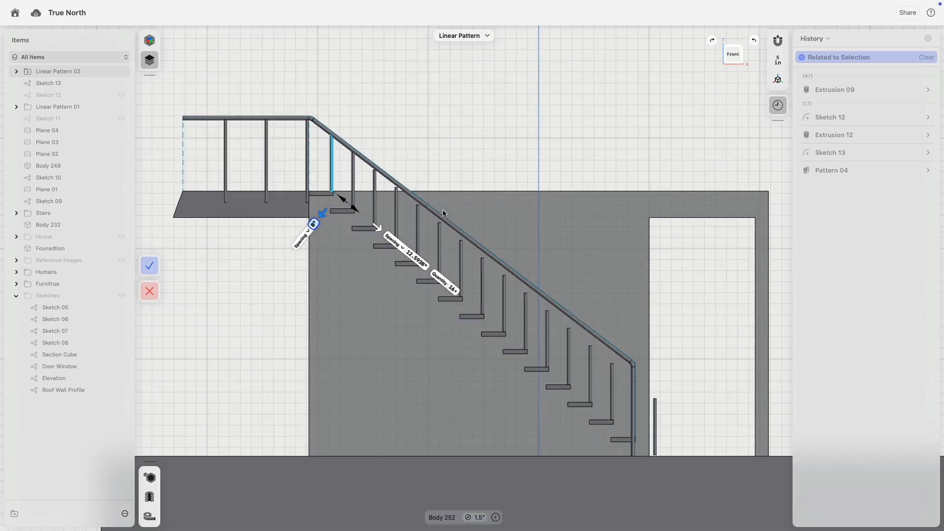
click(150, 290)
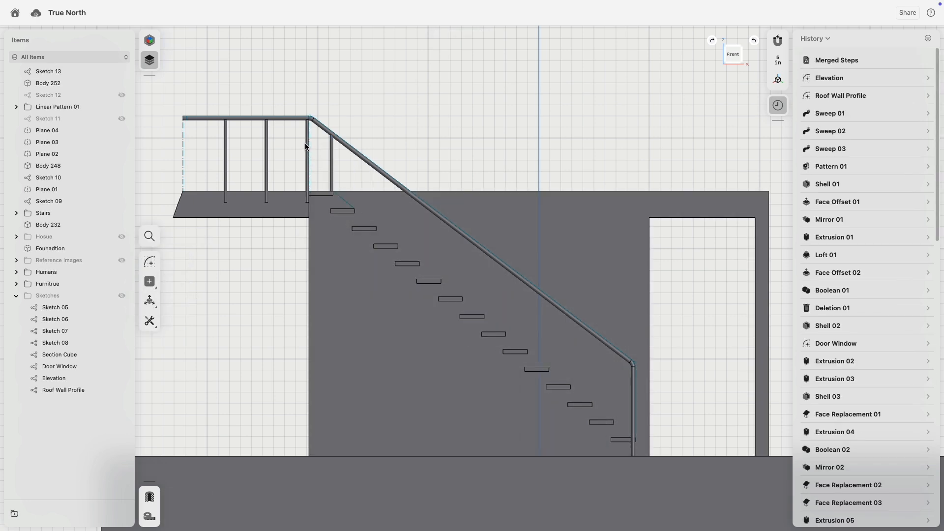
- Replace the handrail path's vertical guide with a line from the top tread's outer corner to the bend, and move the bend directly above that corner
scroll(305, 146, up, 3)
click(309, 127)
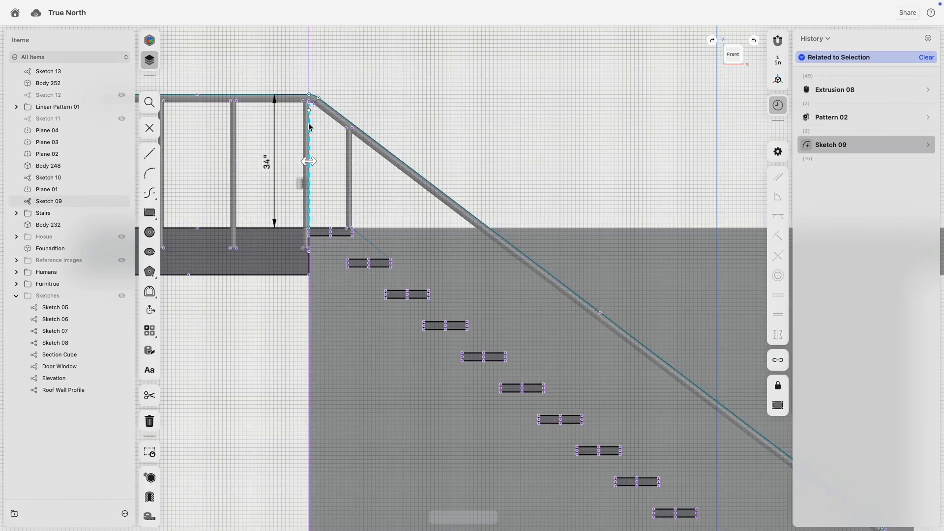
scroll(319, 210, up, 3)
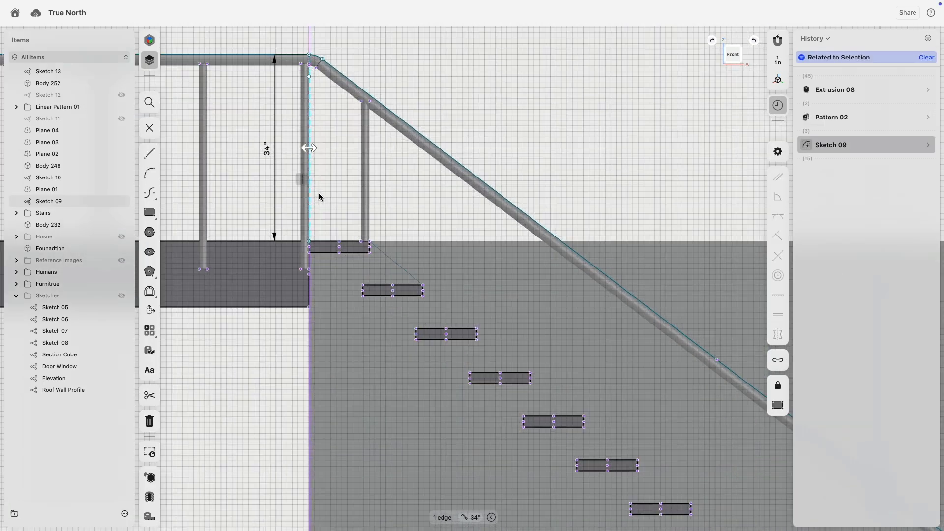
click(316, 192)
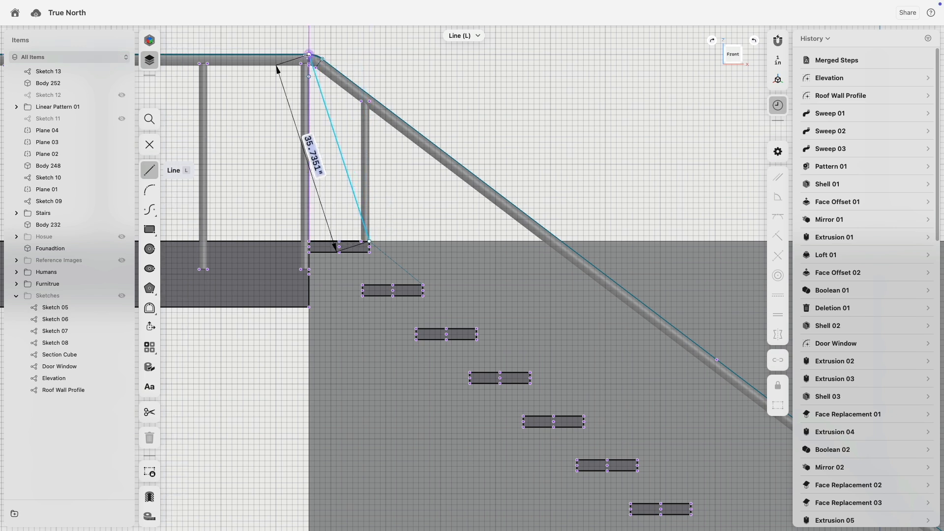
click(323, 102)
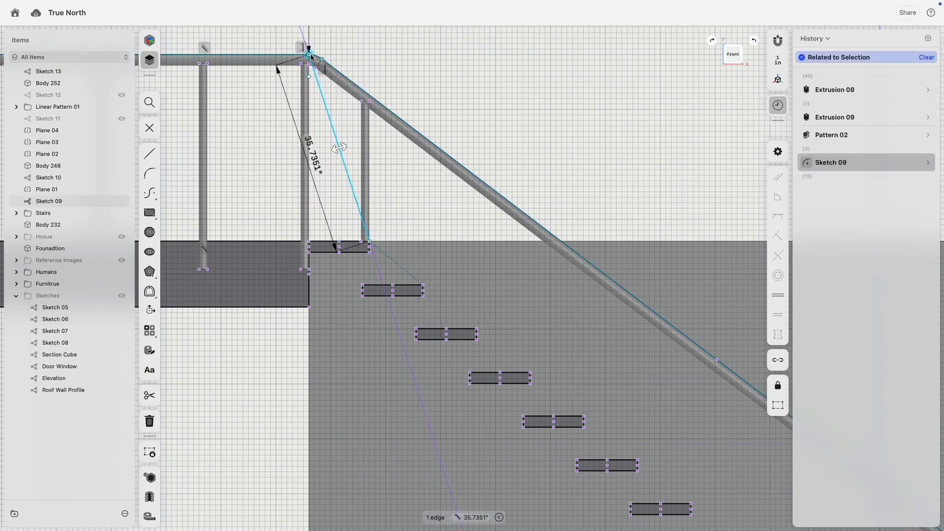
drag(309, 54, 370, 55)
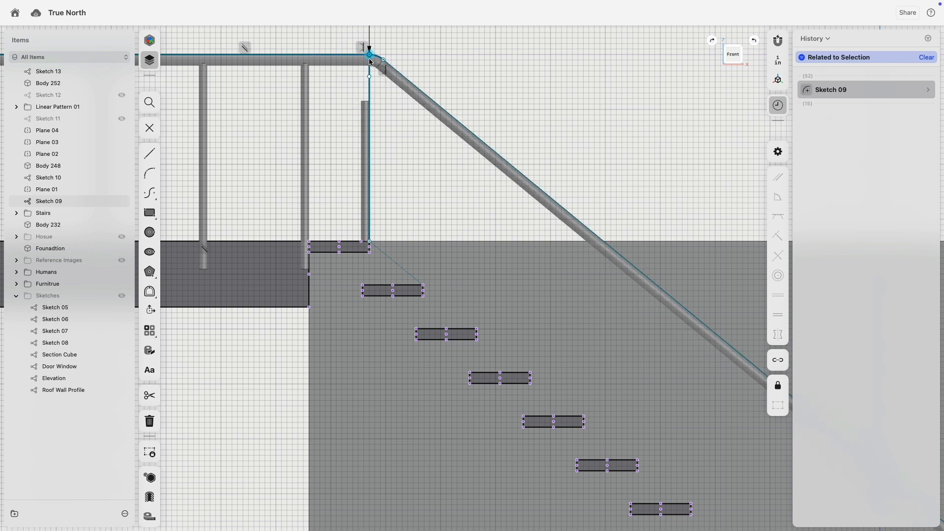
- Constrain the new guide line under the handrail bend to vertical and turn it into construction geometry
click(369, 89)
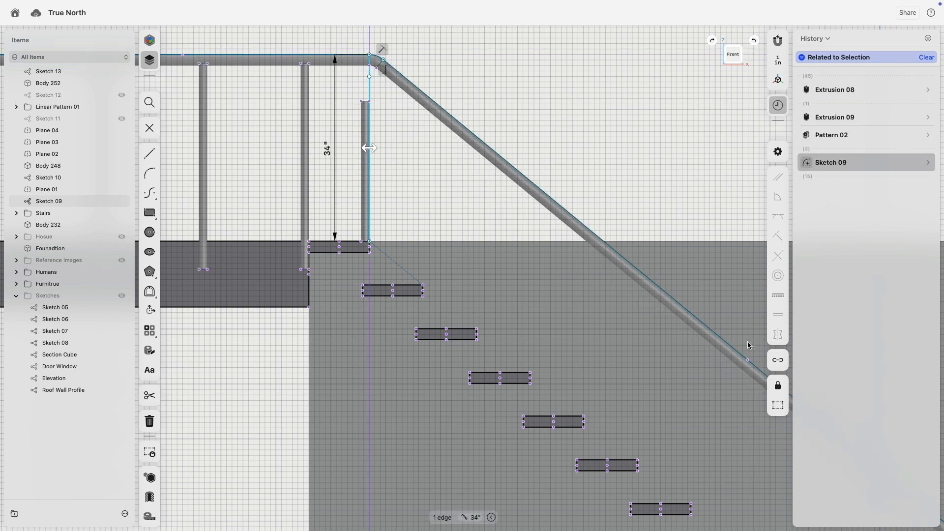
click(780, 294)
click(369, 147)
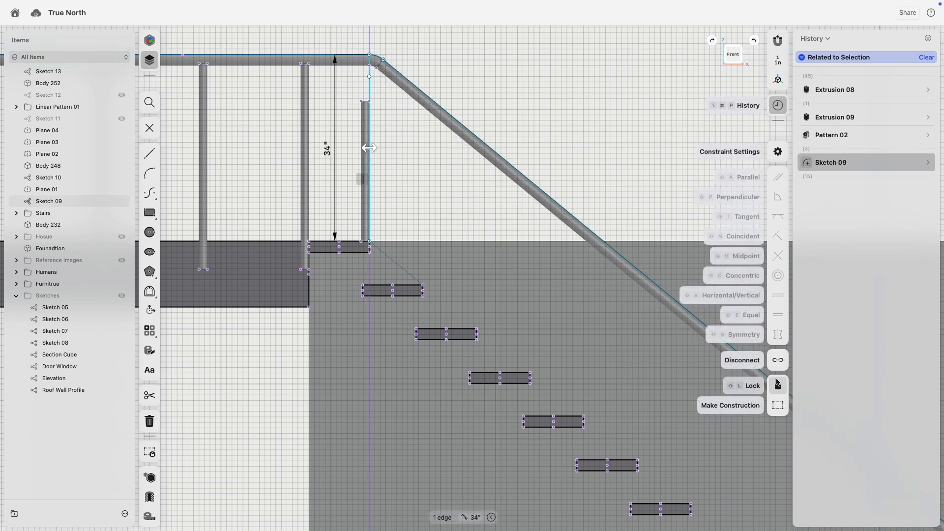
click(387, 182)
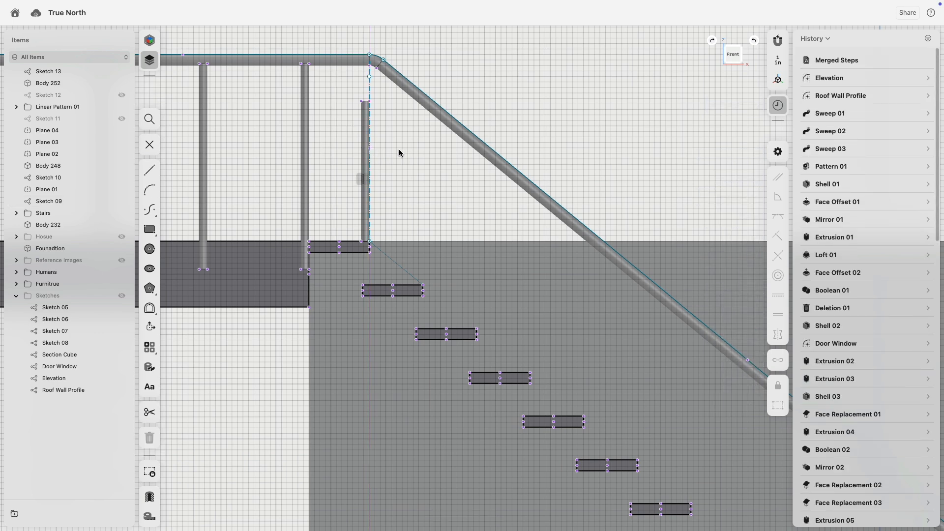
- Leave the handrail sketch and raise the top-tread post's extrusion until its top meets the underside of the handrail
right_drag(383, 138, 400, 207)
scroll(239, 333, down, 5)
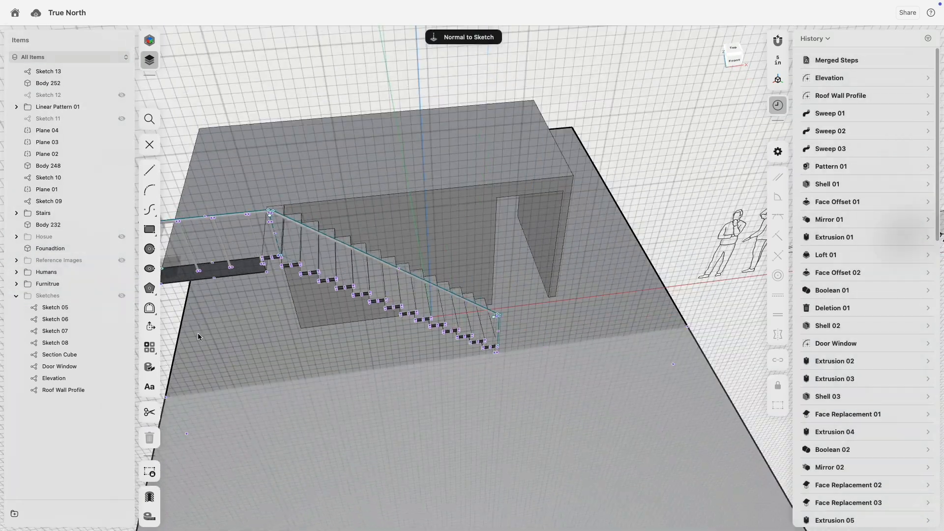
click(150, 144)
scroll(240, 171, up, 10)
scroll(361, 300, down, 5)
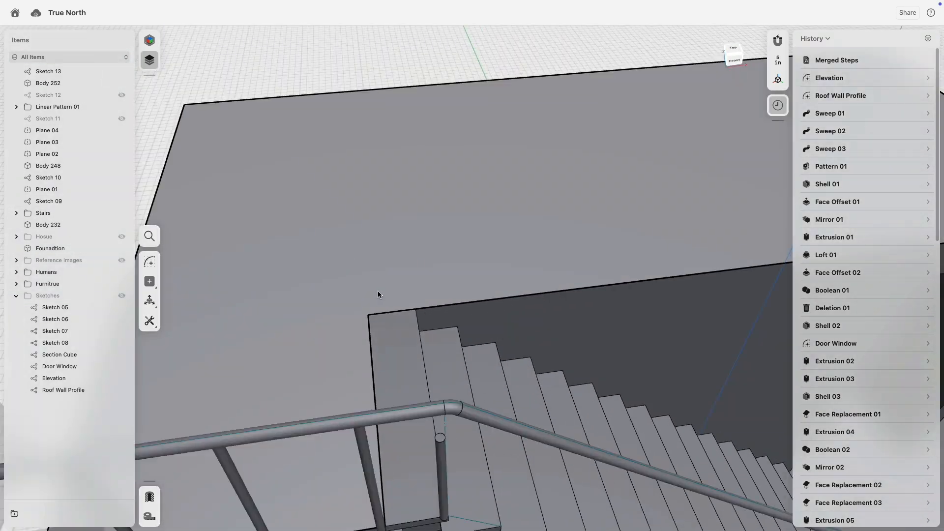
middle_drag(378, 291, 347, 234)
click(383, 318)
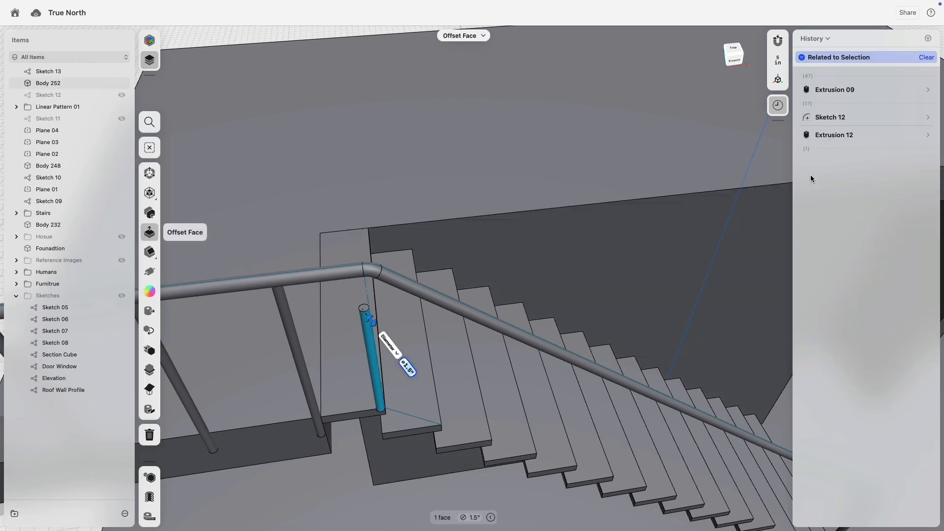
click(839, 135)
drag(363, 302, 367, 275)
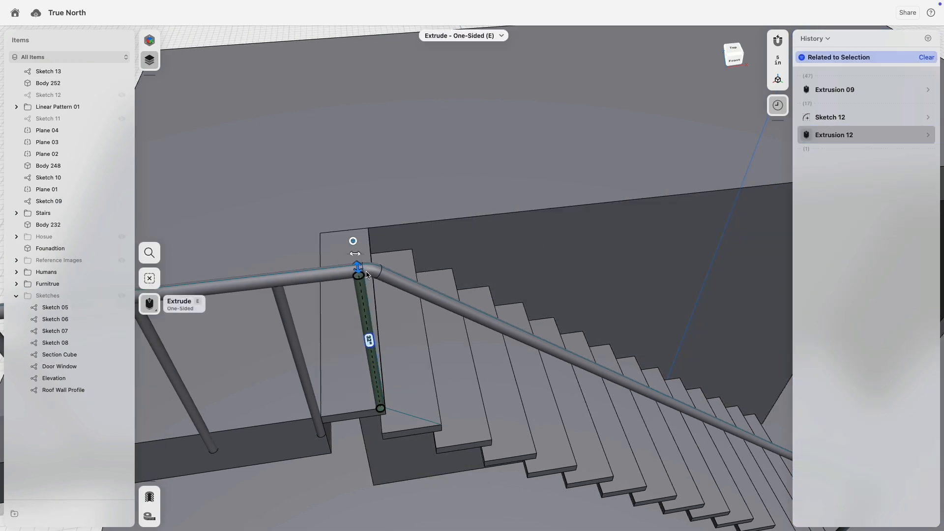
right_drag(387, 308, 388, 257)
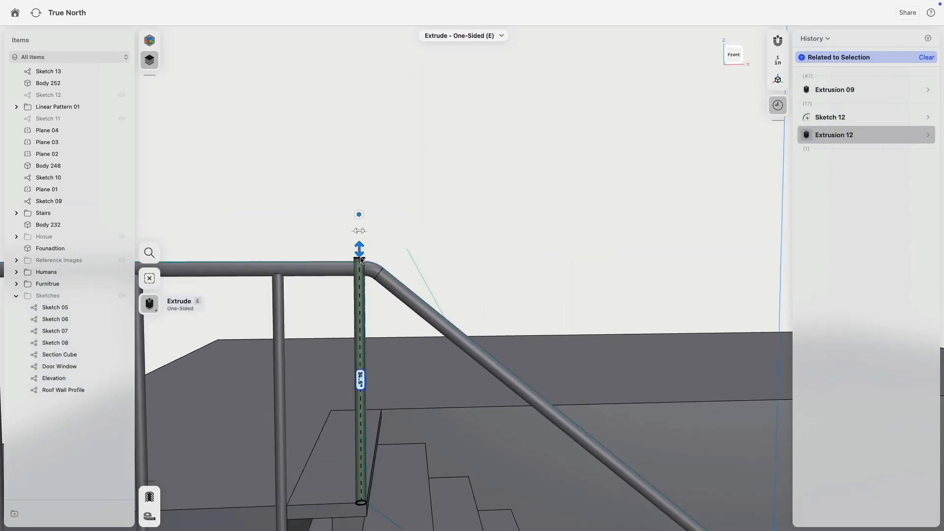
click(373, 206)
- Delete Sketch 13, the diagonal guide line between the outer corners of the top two treads
right_drag(386, 212, 425, 236)
right_drag(426, 307, 454, 201)
middle_drag(454, 200, 411, 140)
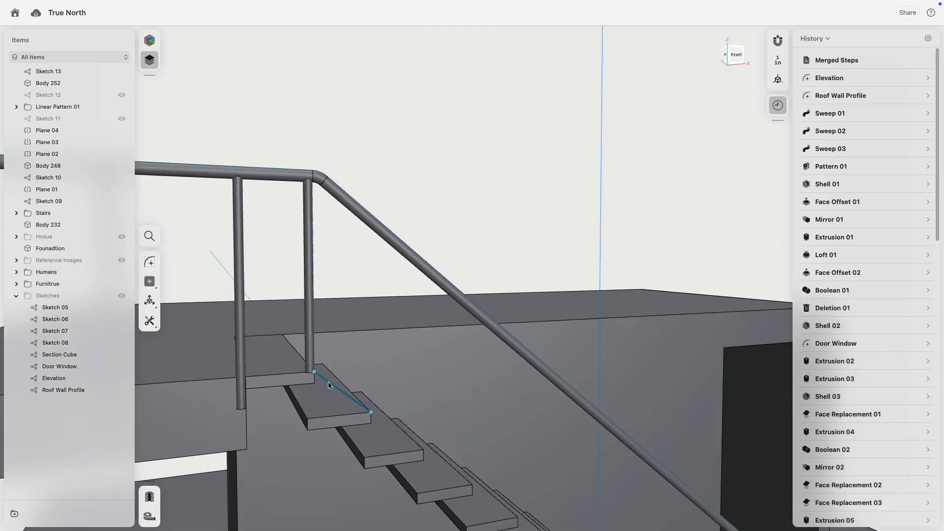
click(329, 383)
click(66, 73)
key(Delete)
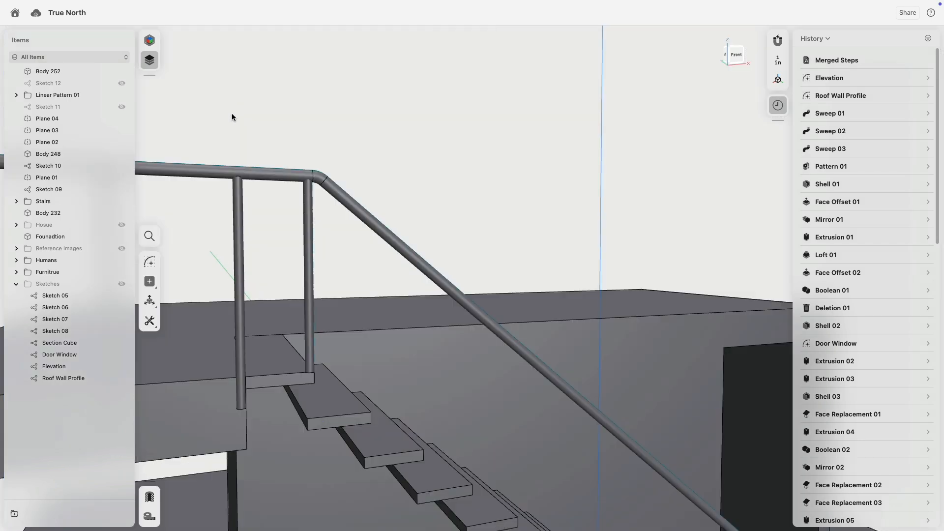
- Start a linear pattern of the top-tread post with its direction along the sloped handrail and a spacing of 12.625"
right_drag(382, 145, 345, 185)
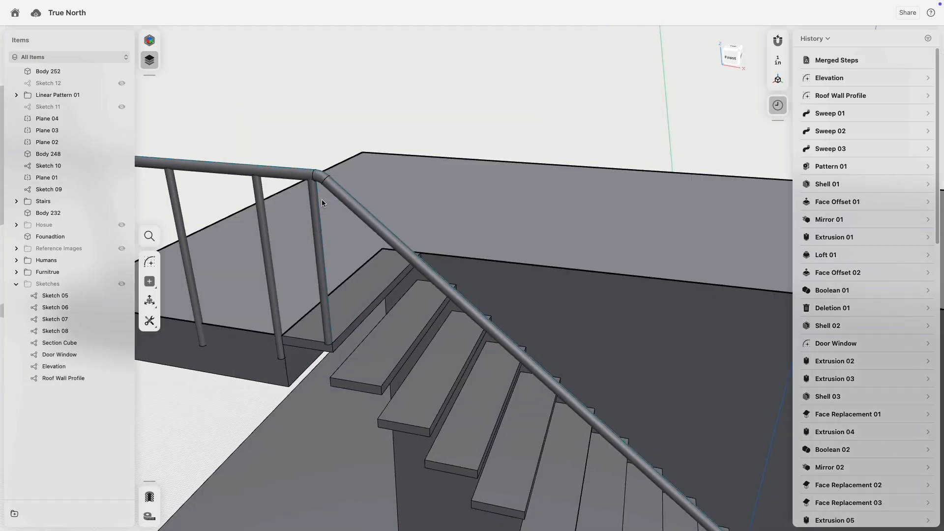
click(315, 210)
click(152, 184)
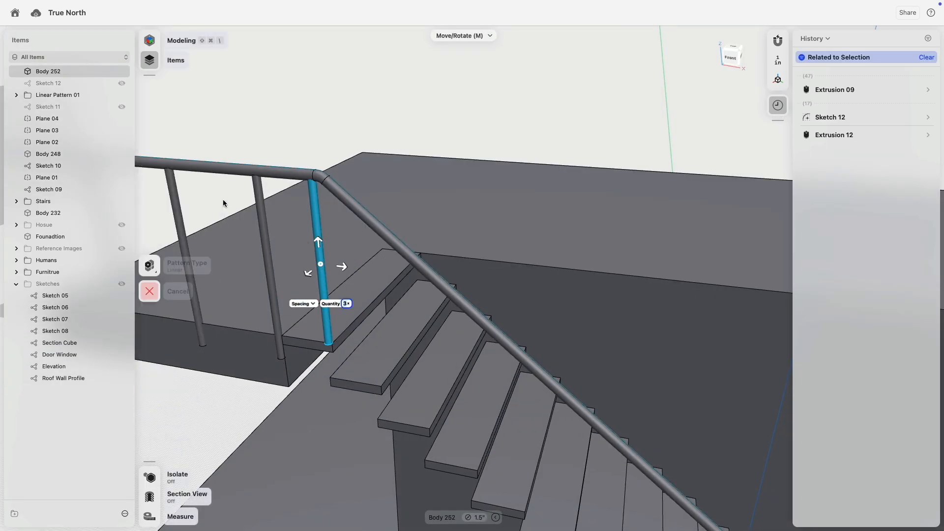
drag(322, 264, 348, 194)
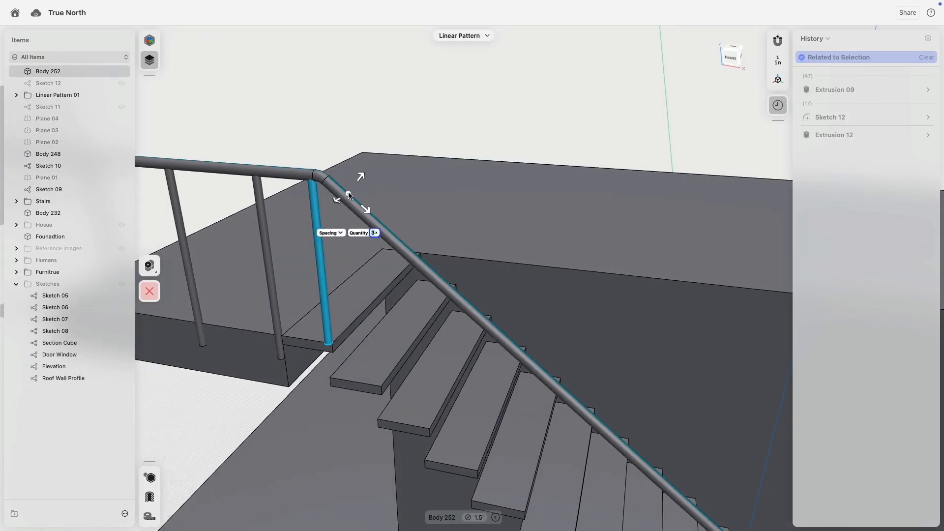
click(721, 61)
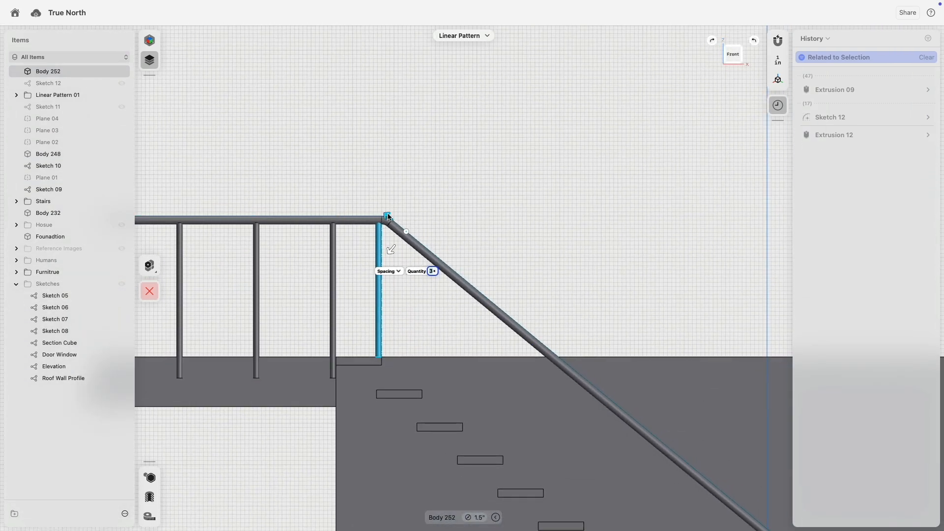
drag(388, 217, 428, 253)
scroll(446, 310, up, 5)
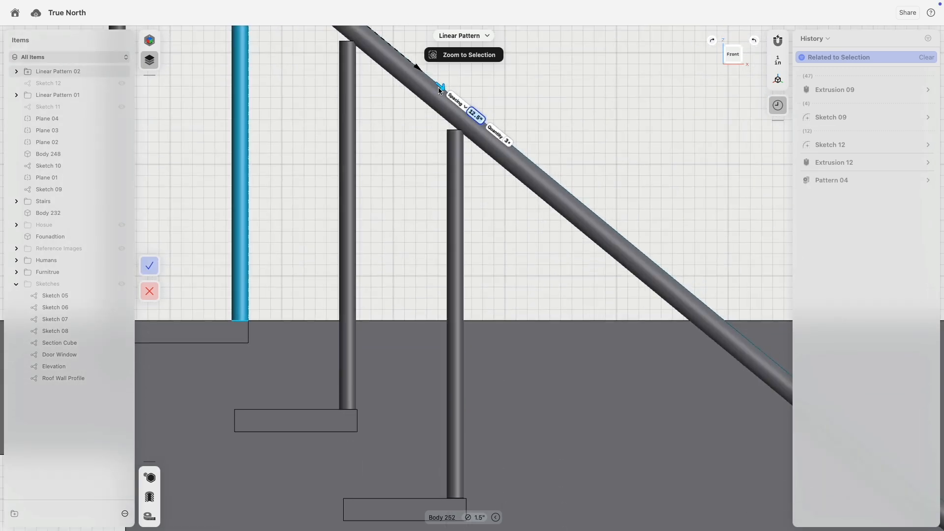
drag(443, 89, 442, 88)
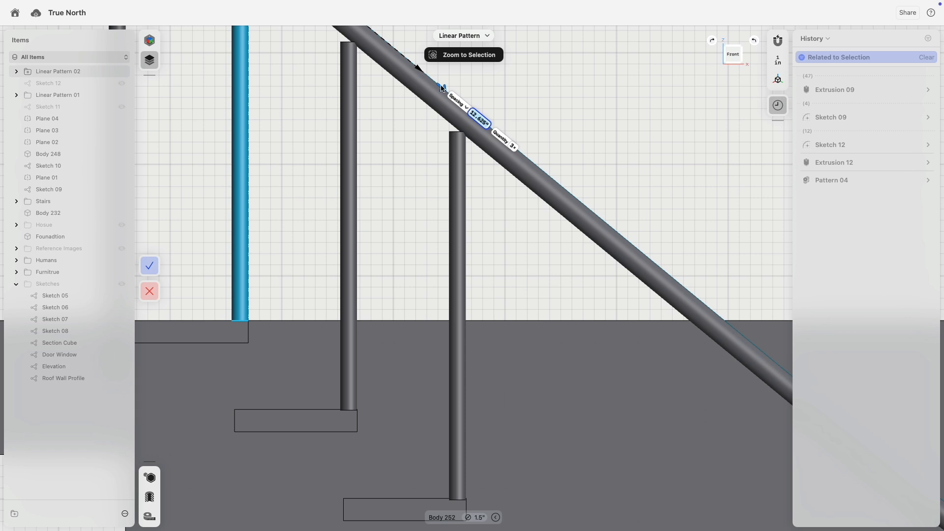
- Set the post pattern's quantity to 14 so the posts run down the stairs to the last tread before the end post
scroll(509, 271, down, 5)
middle_drag(512, 273, 448, 237)
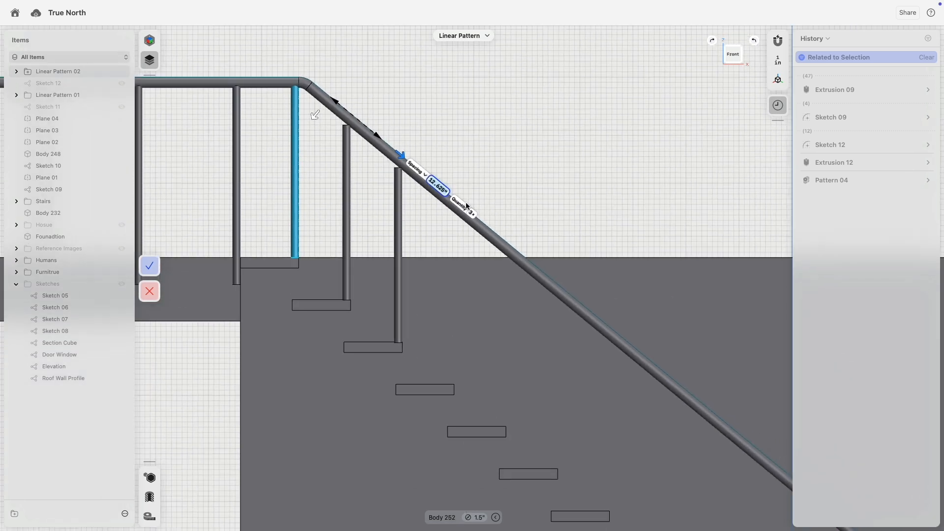
click(471, 213)
middle_drag(454, 302, 383, 228)
scroll(384, 241, down, 3)
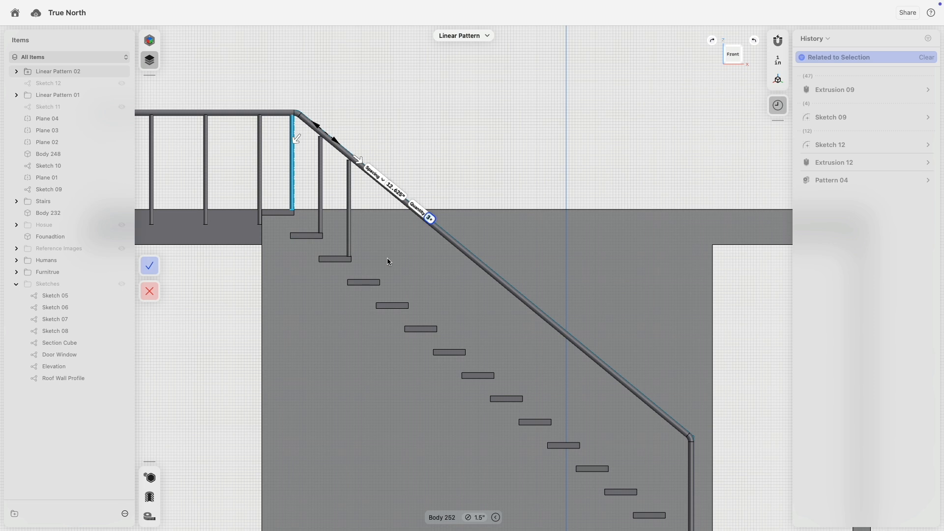
text(18)
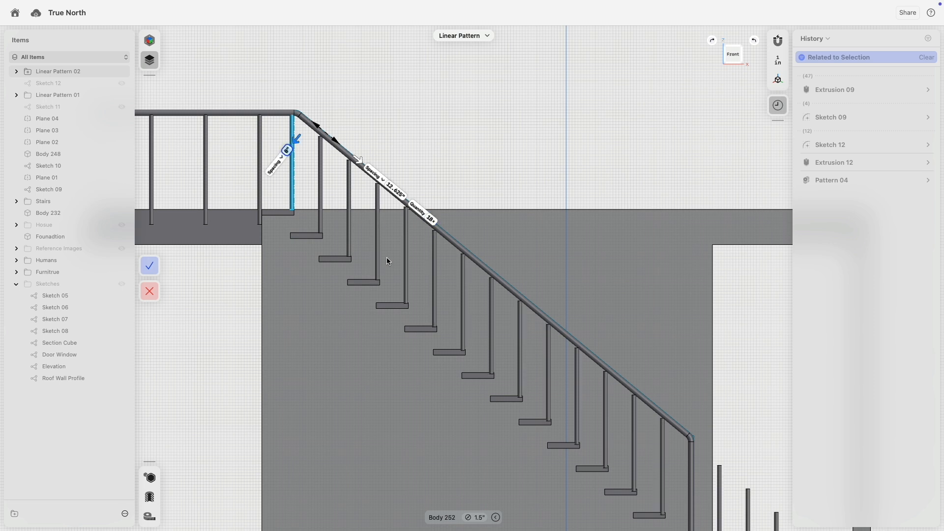
click(430, 219)
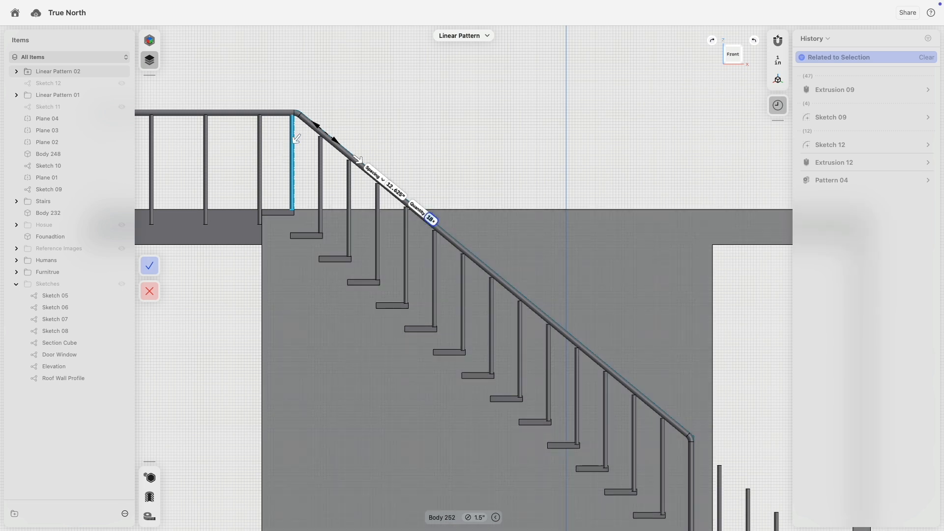
text(16)
key(Tab)
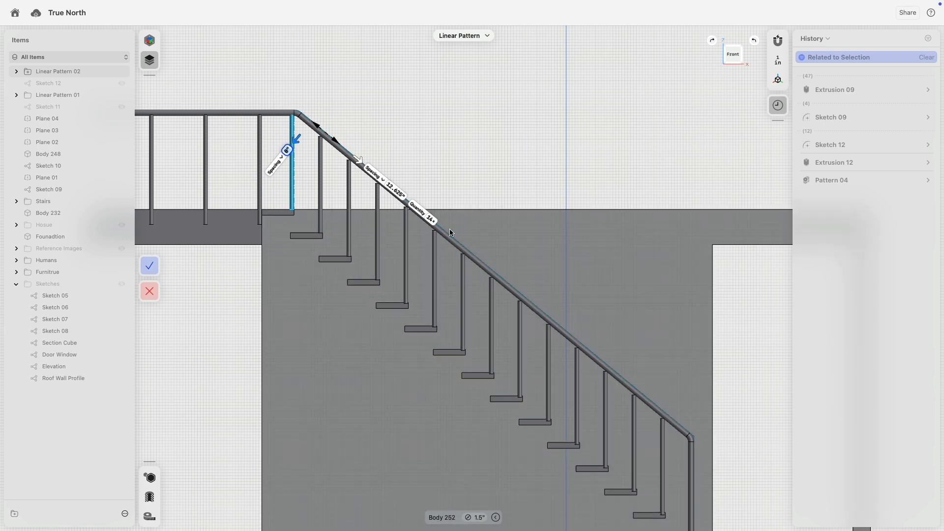
- Check the pattern around the upper treads and apply the linear pattern of stair posts
scroll(394, 189, up, 8)
middle_drag(359, 126, 496, 201)
scroll(458, 165, down, 5)
click(150, 267)
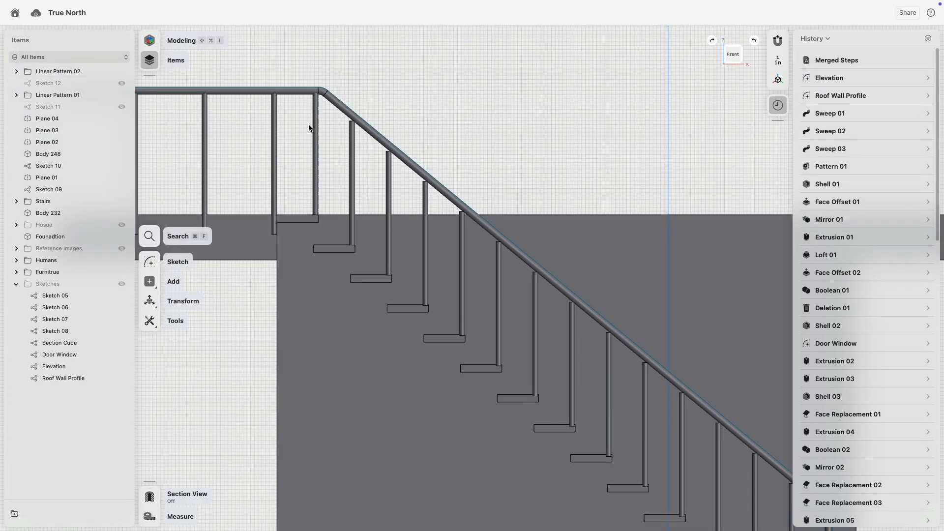
- Open the handrail path sketch for editing and inspect its sloped segment from the upper bend to the lower bend
middle_drag(313, 136, 315, 186)
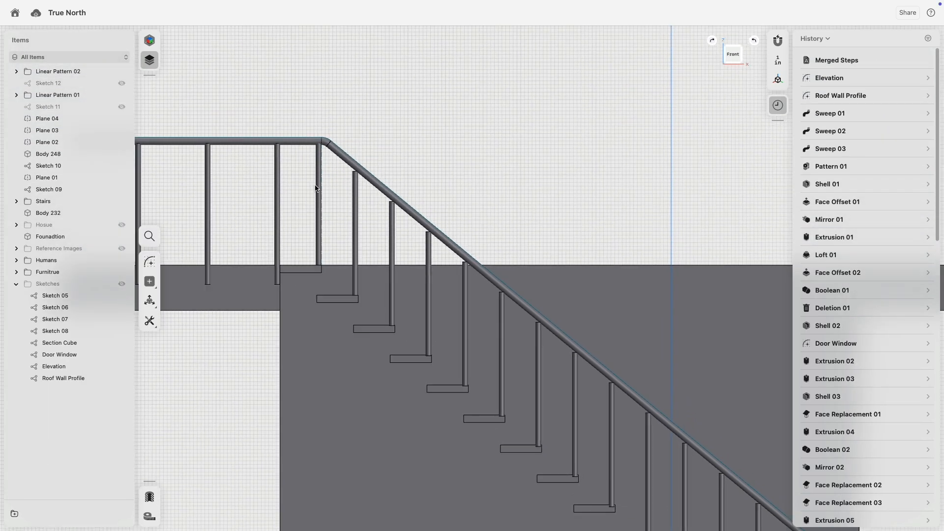
scroll(338, 153, up, 3)
click(338, 153)
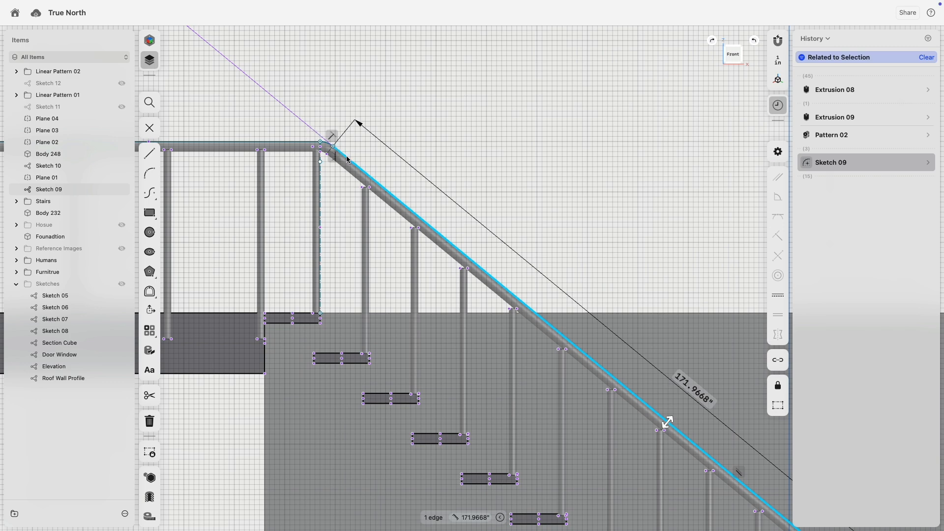
scroll(346, 159, down, 2)
scroll(432, 177, down, 4)
scroll(432, 177, right, 4)
scroll(486, 204, down, 4)
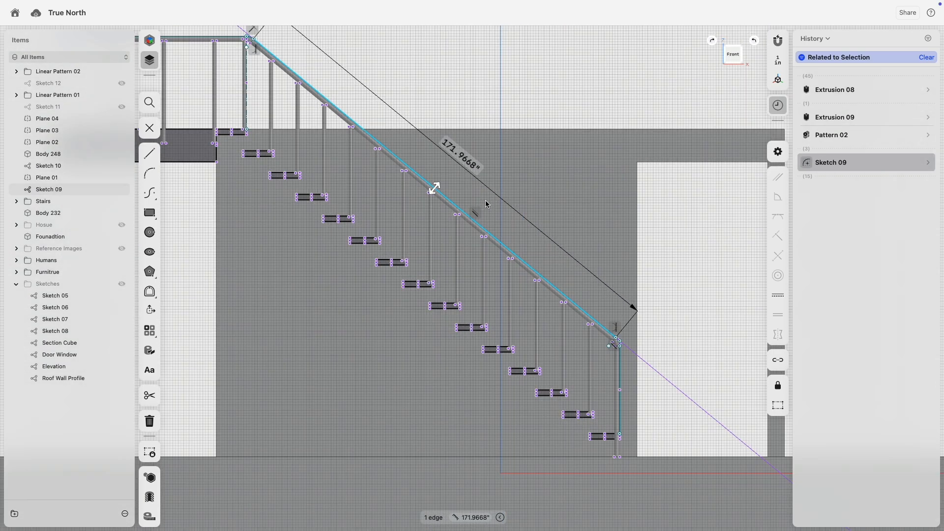
scroll(619, 345, up, 5)
middle_drag(629, 363, 589, 301)
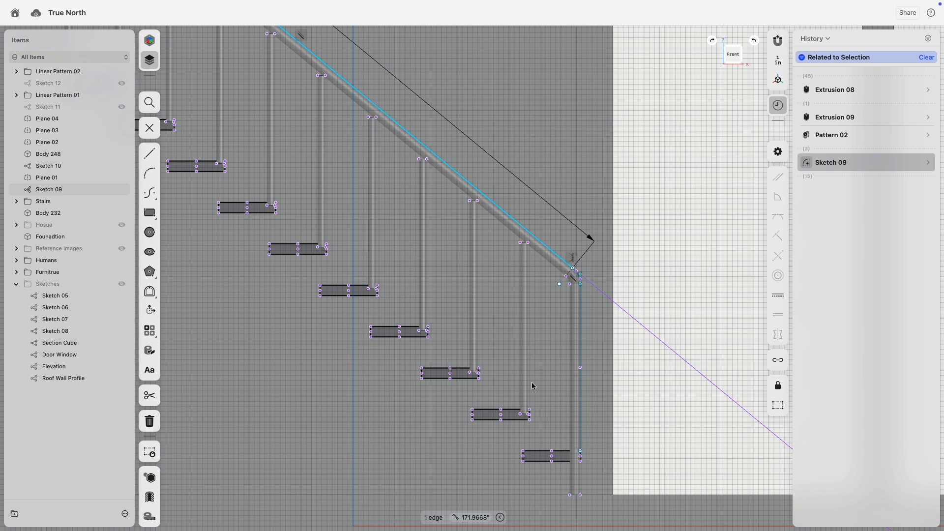
- Compare the height of the vertical guide at the top tread with the handrail path's vertical line at the bottom tread
mouse_move(402, 288)
right_down()
mouse_move(424, 288)
mouse_move(467, 340)
right_up()
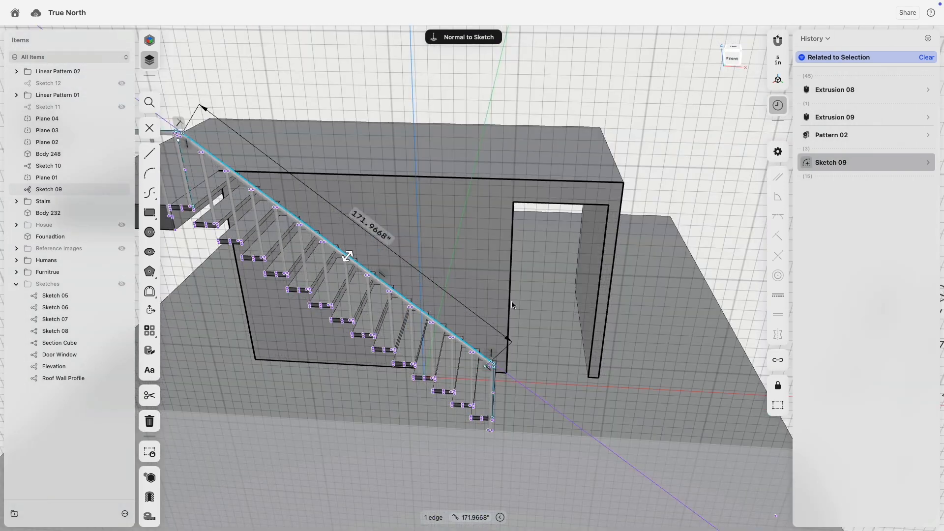
click(638, 66)
click(733, 58)
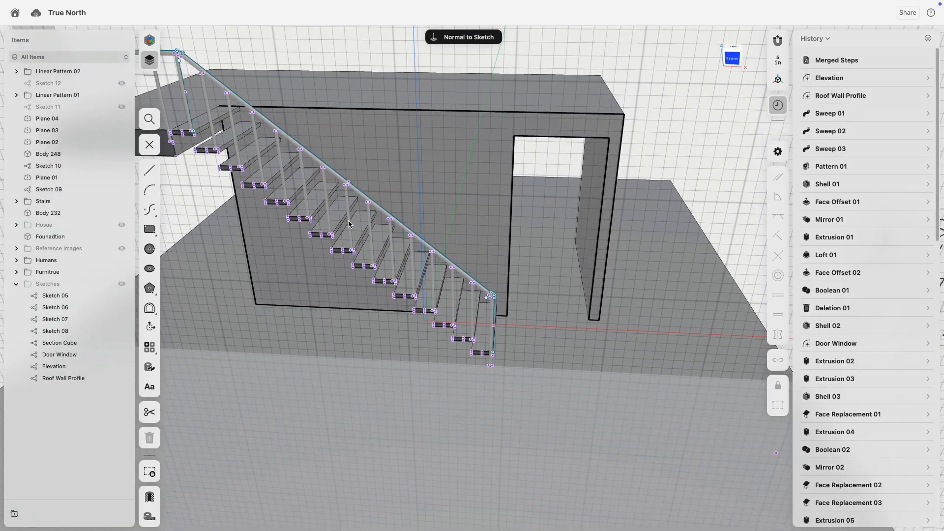
middle_drag(370, 79, 483, 214)
scroll(436, 195, up, 5)
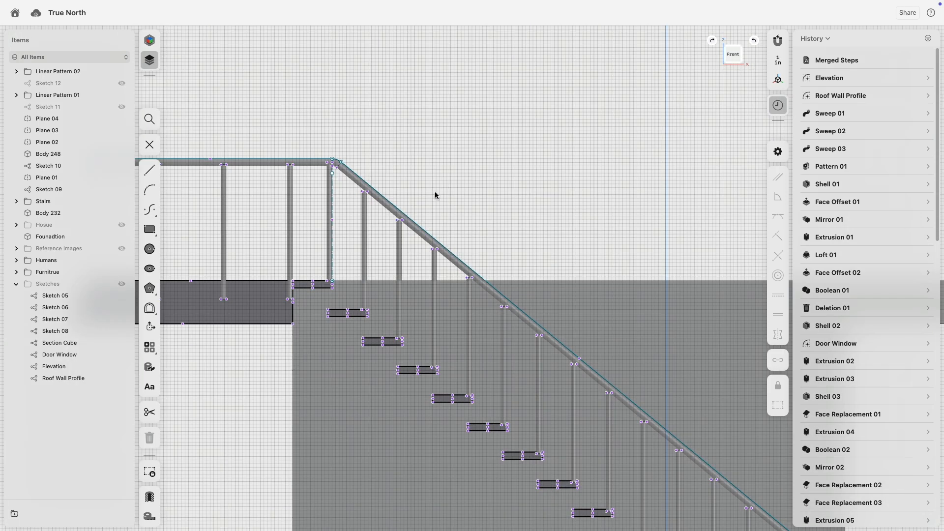
scroll(392, 183, up, 2)
scroll(357, 175, up, 3)
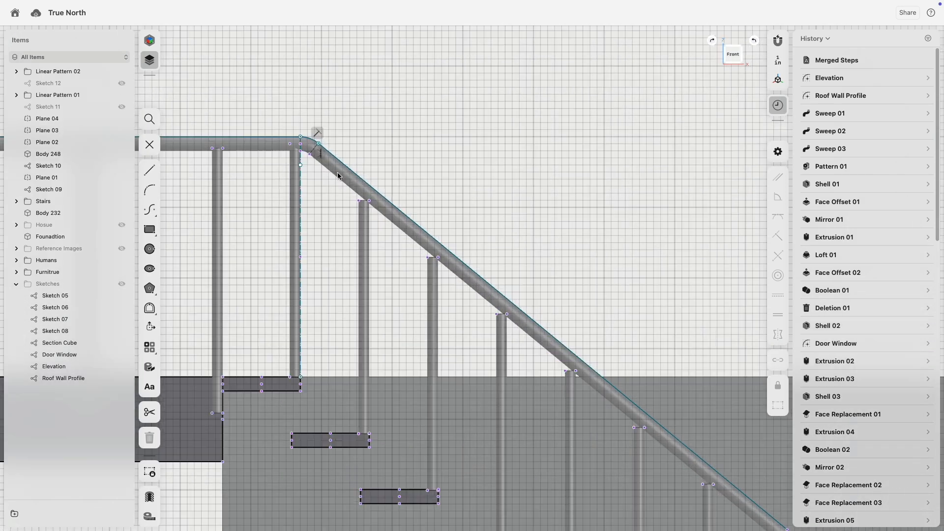
click(302, 185)
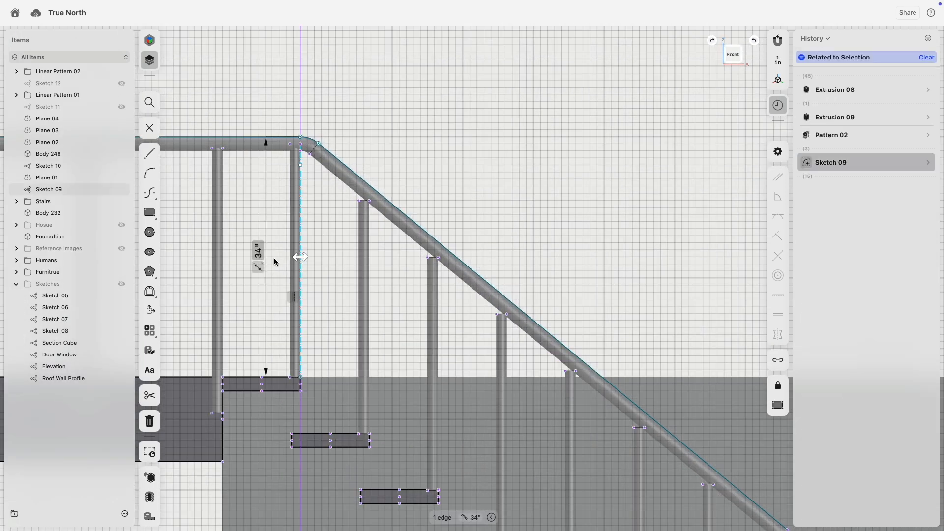
scroll(360, 274, down, 3)
middle_drag(534, 306, 384, 98)
middle_drag(687, 346, 347, 83)
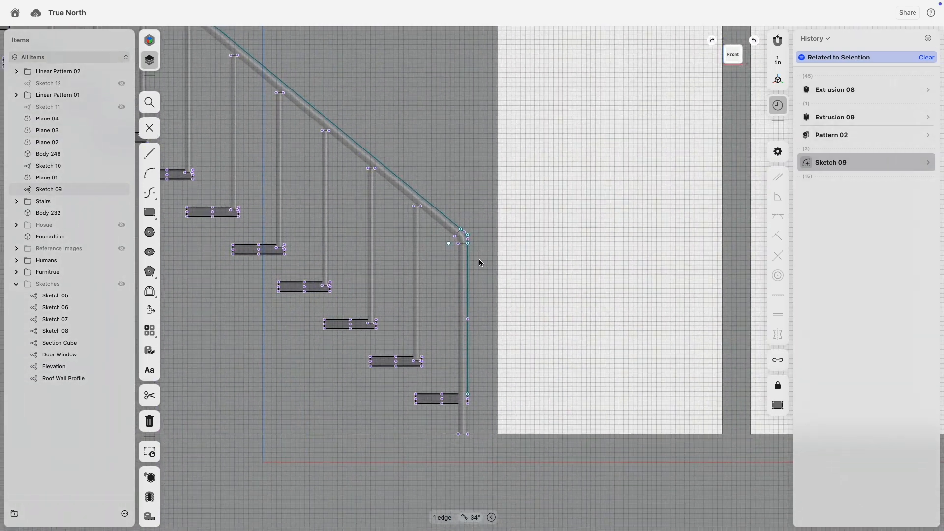
scroll(472, 261, up, 3)
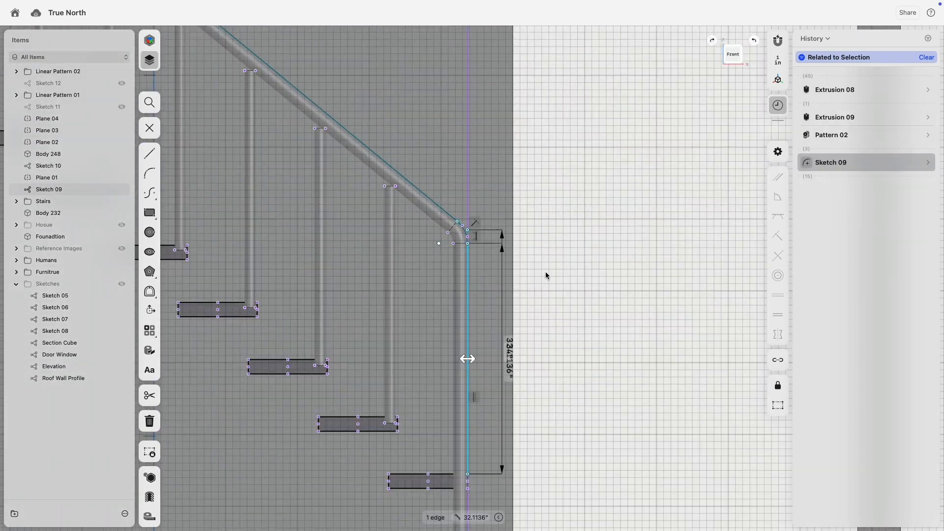
scroll(501, 262, up, 4)
click(583, 279)
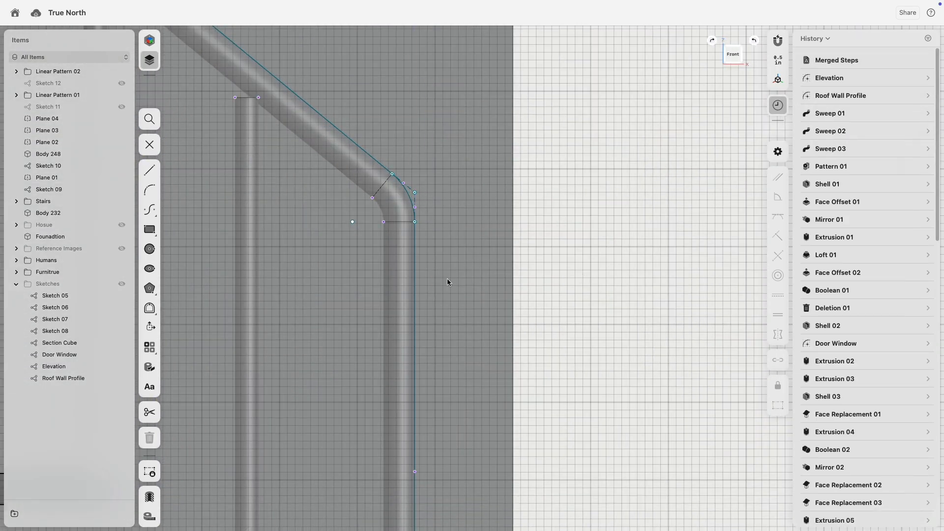
- Check the handrail path's sloped segment and delete the vertical construction guide under the upper bend
scroll(487, 251, down, 3)
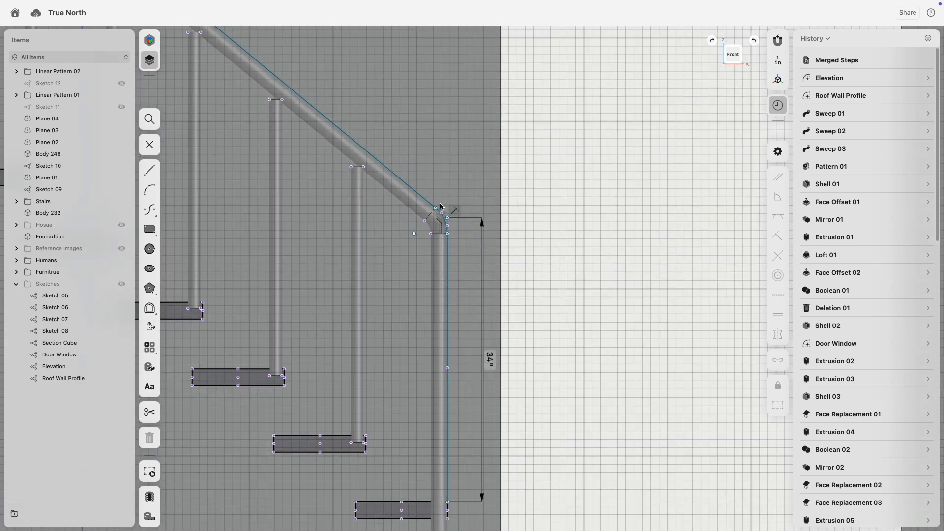
click(426, 201)
scroll(499, 221, down, 5)
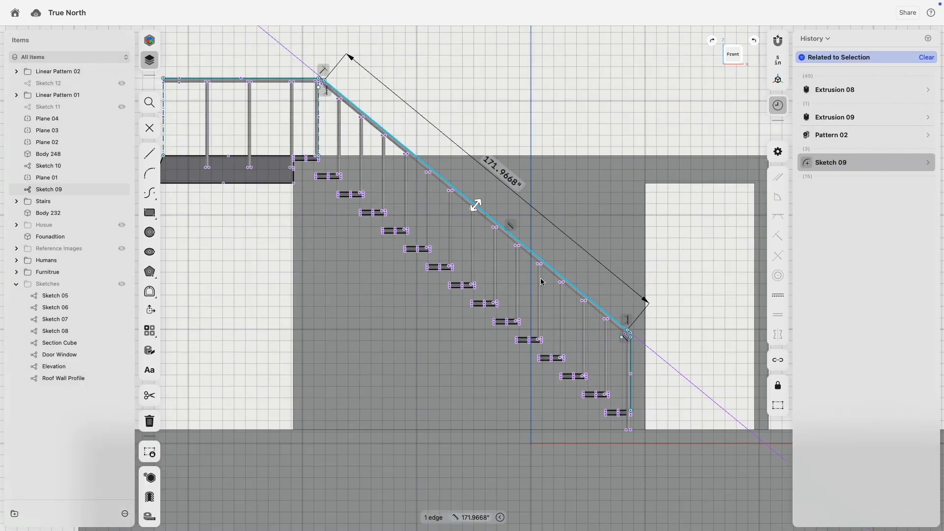
scroll(605, 169, up, 10)
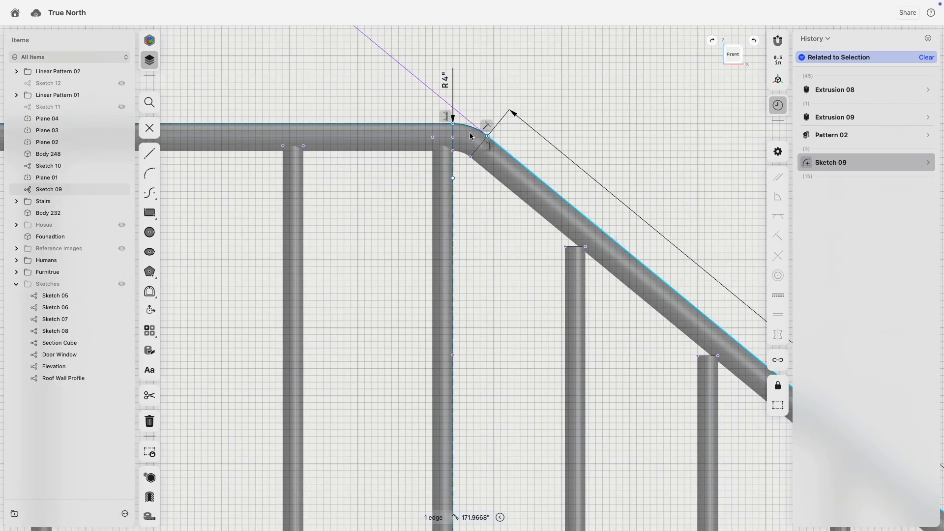
click(471, 200)
click(453, 196)
key(Delete)
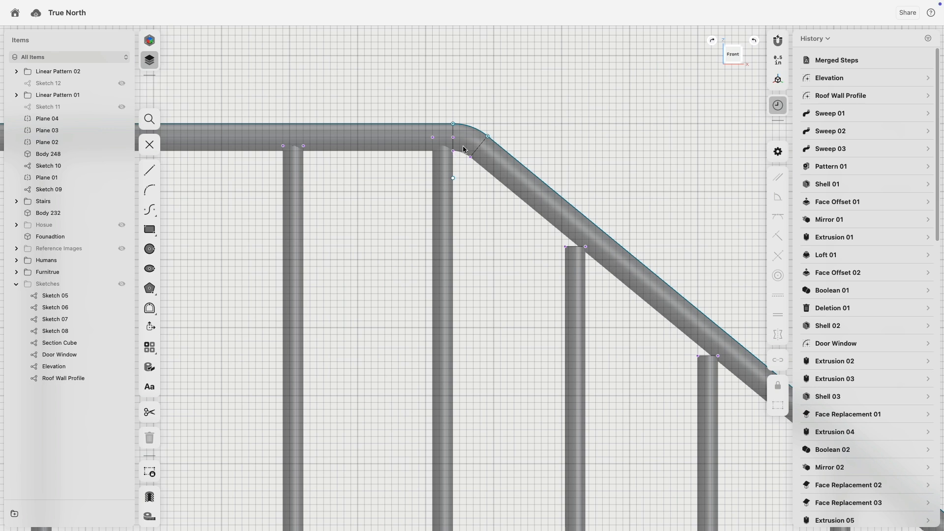
- Shift the start of the handrail path's upper bend toward the top post and draw two guide lines meeting at the bend's corner
drag(453, 126, 438, 125)
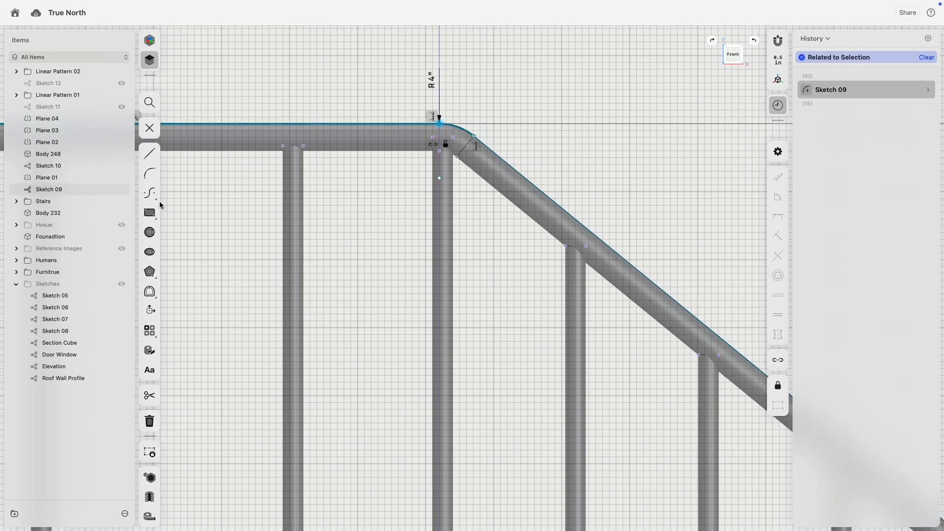
scroll(464, 130, up, 5)
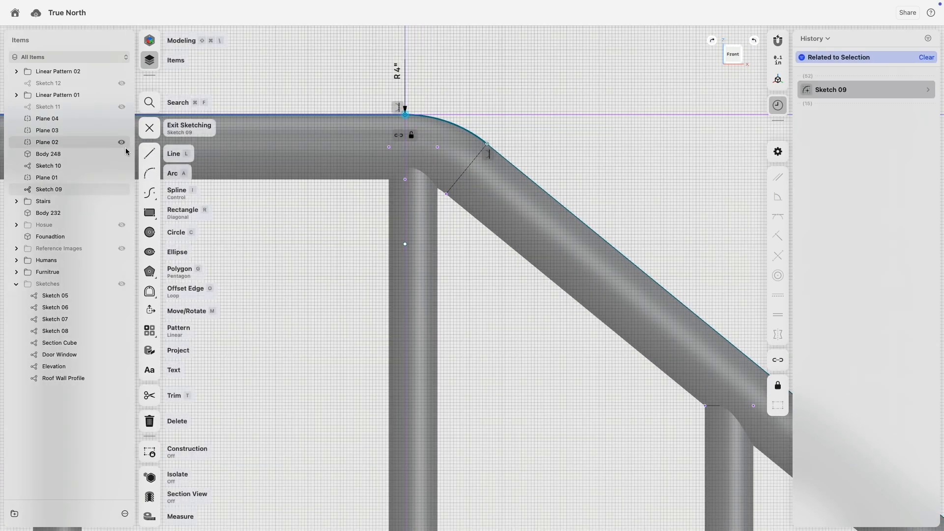
click(149, 153)
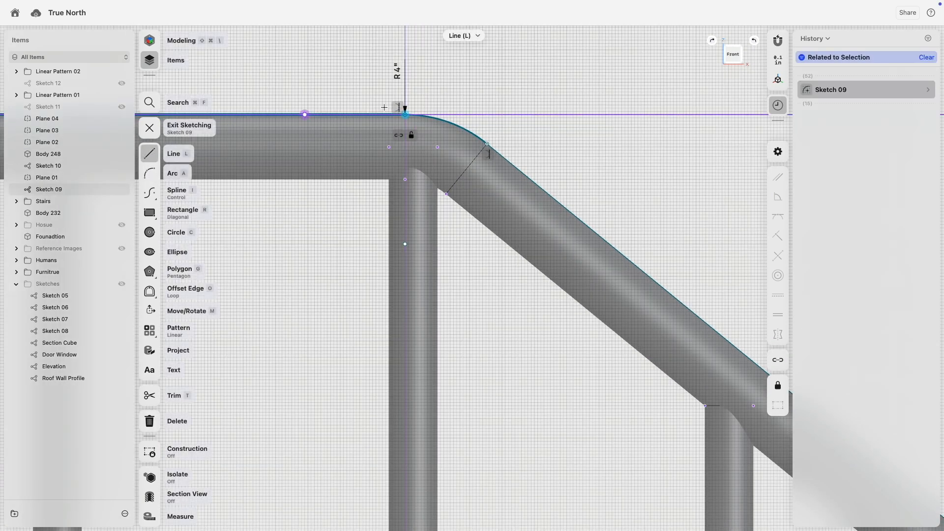
click(446, 115)
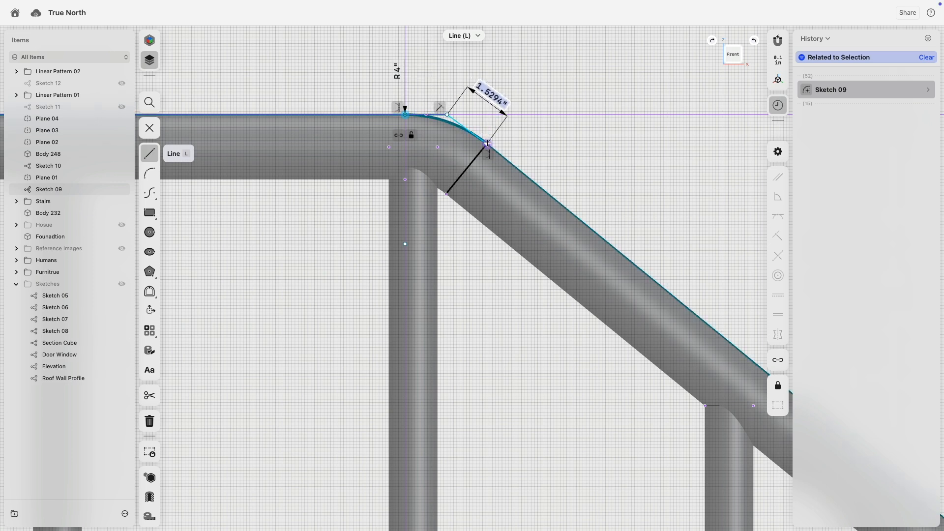
- Make the two guide lines parallel to the path's sloped and horizontal segments and convert them to construction geometry
click(455, 120)
click(514, 167)
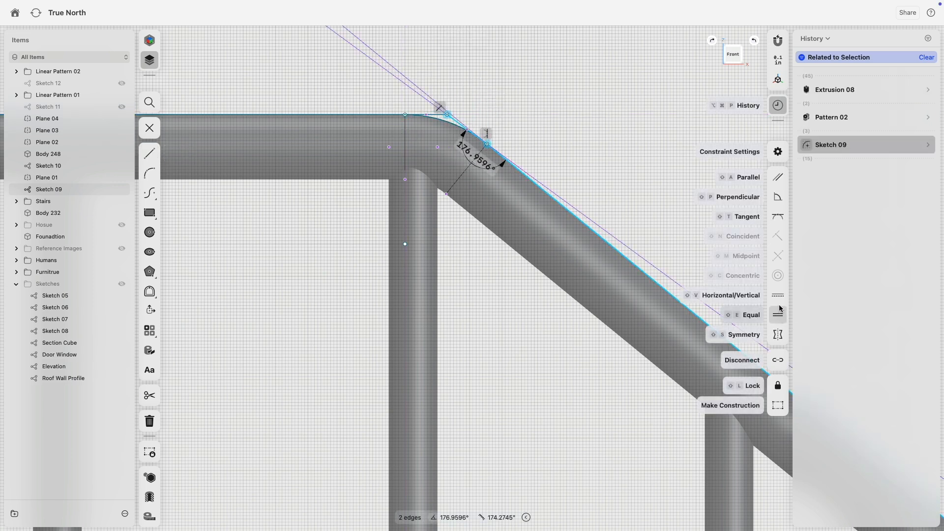
click(779, 178)
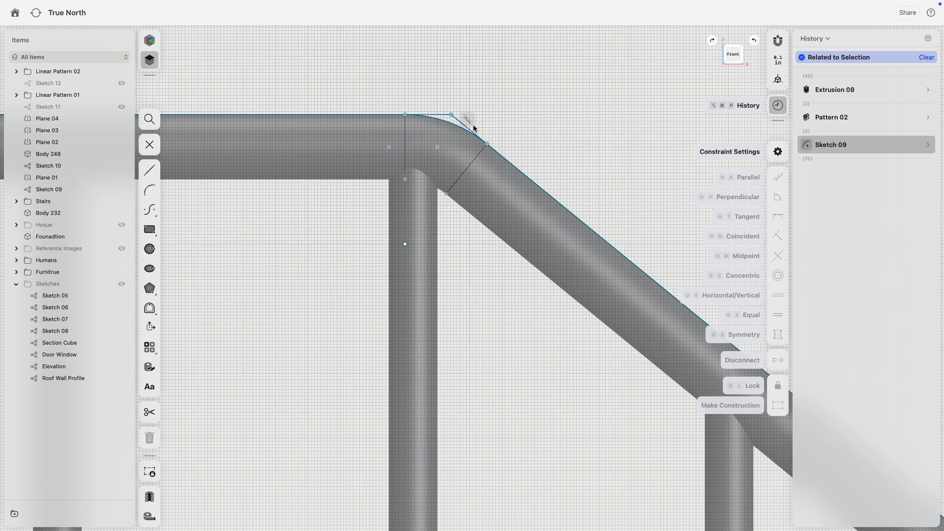
click(424, 115)
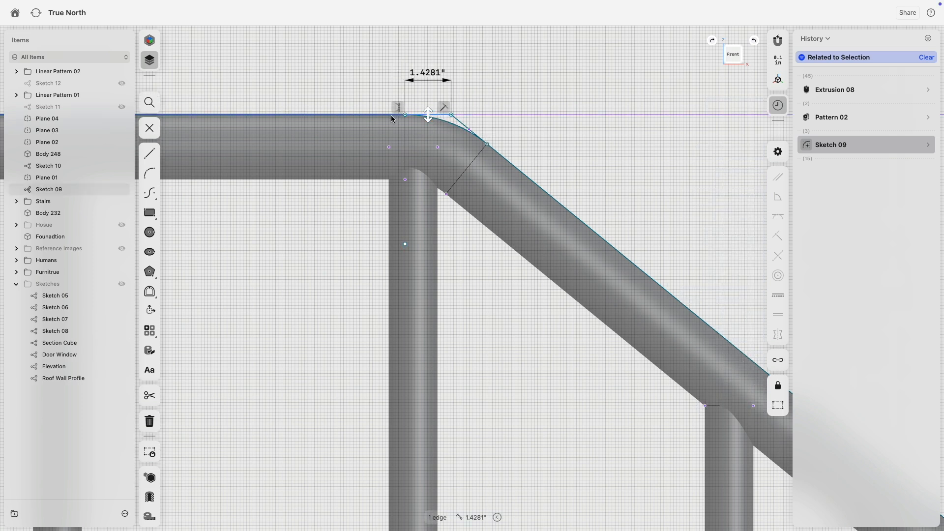
click(779, 177)
click(430, 115)
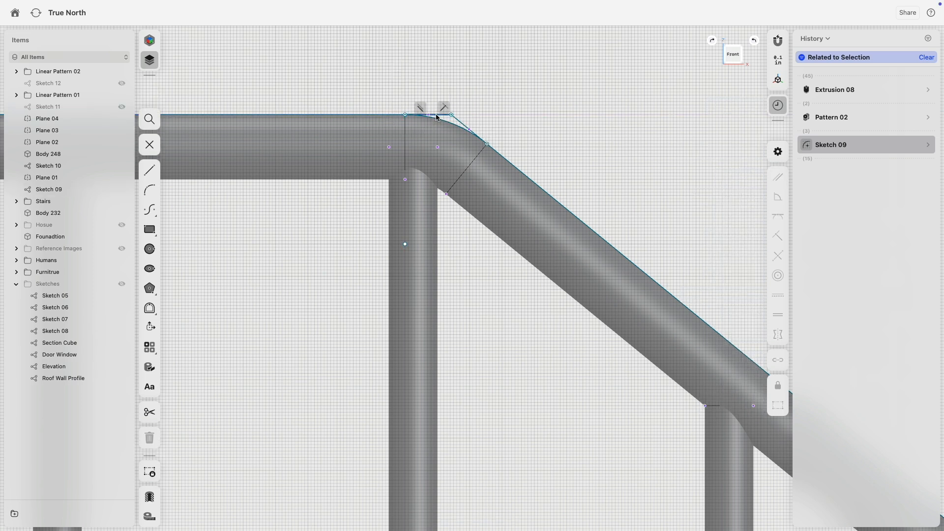
click(460, 123)
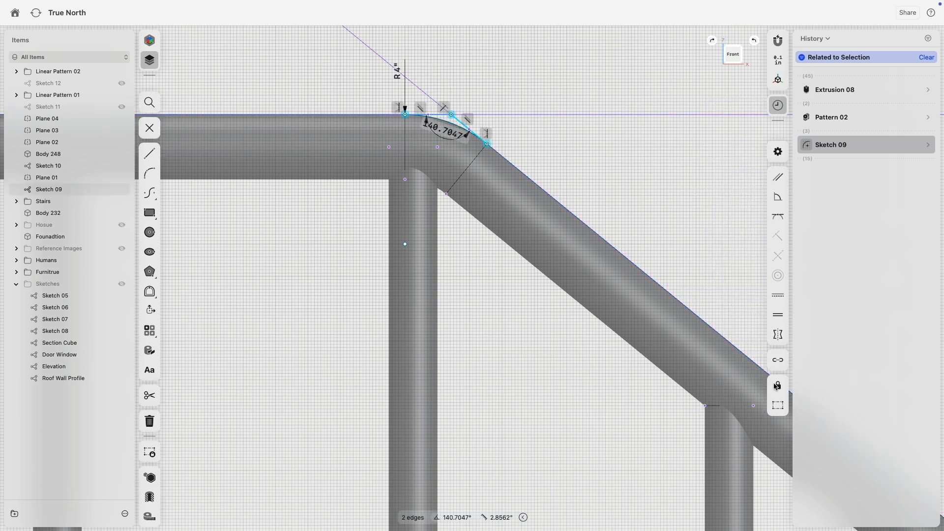
click(236, 319)
- Draw a construction line from the guide corner down to the top tread's front upper corner and constrain it vertical
click(451, 115)
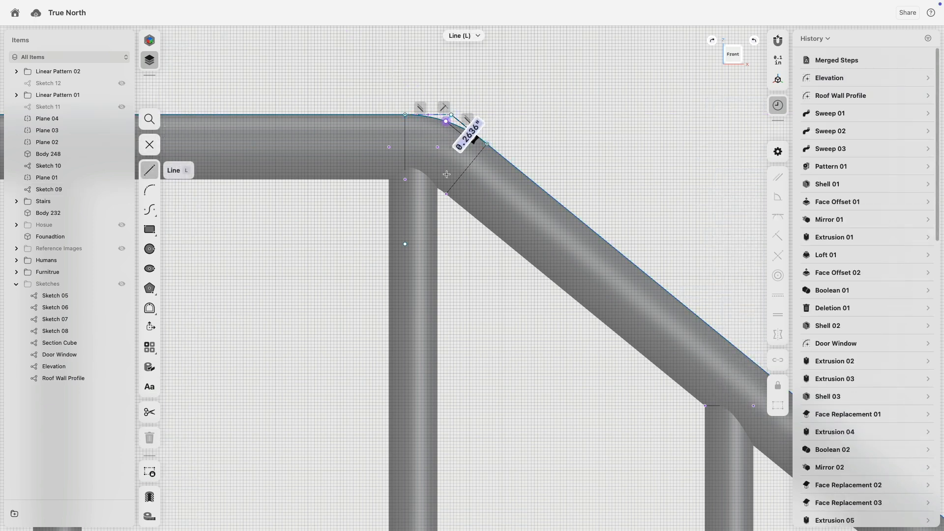
scroll(463, 238, down, 4)
middle_drag(469, 466, 427, 261)
scroll(427, 261, down, 3)
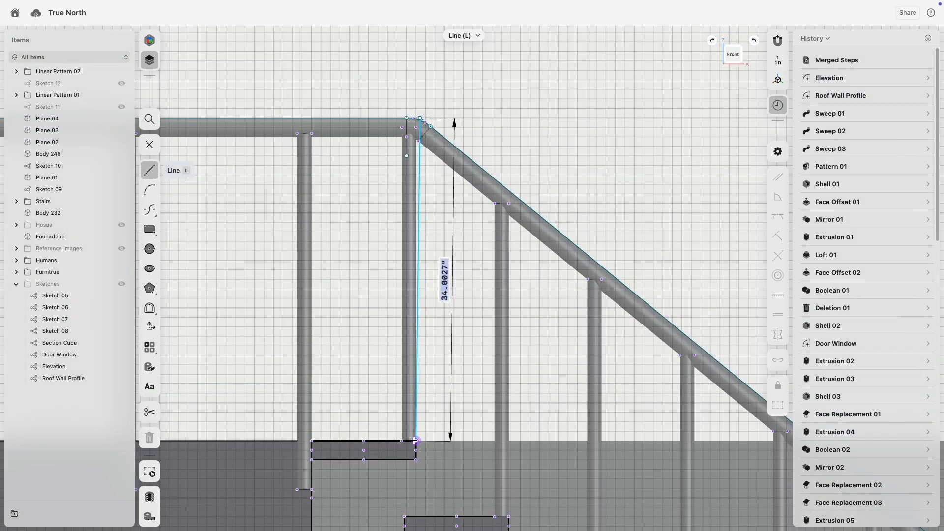
key(Escape)
click(417, 279)
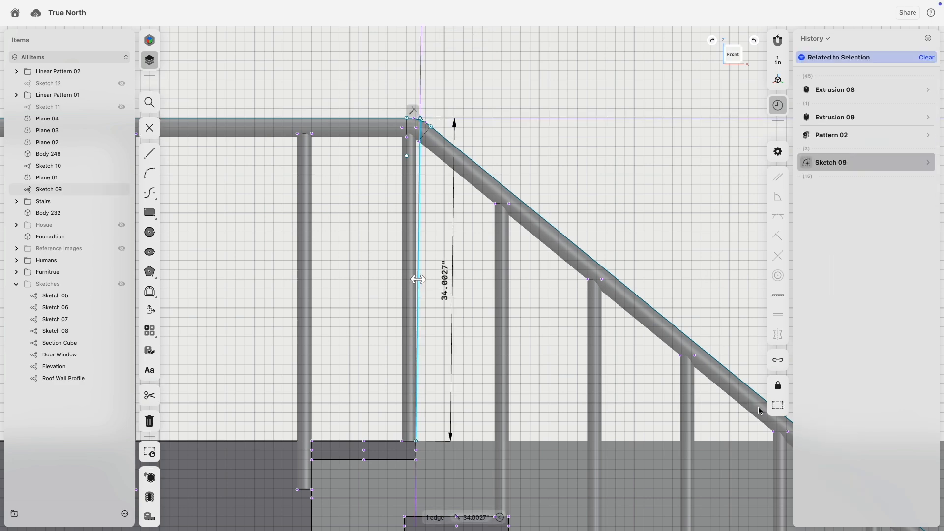
click(778, 295)
- Examine the handrail path along the whole stair, from the upper bend to the lower bend at the bottom tread
scroll(453, 167, down, 5)
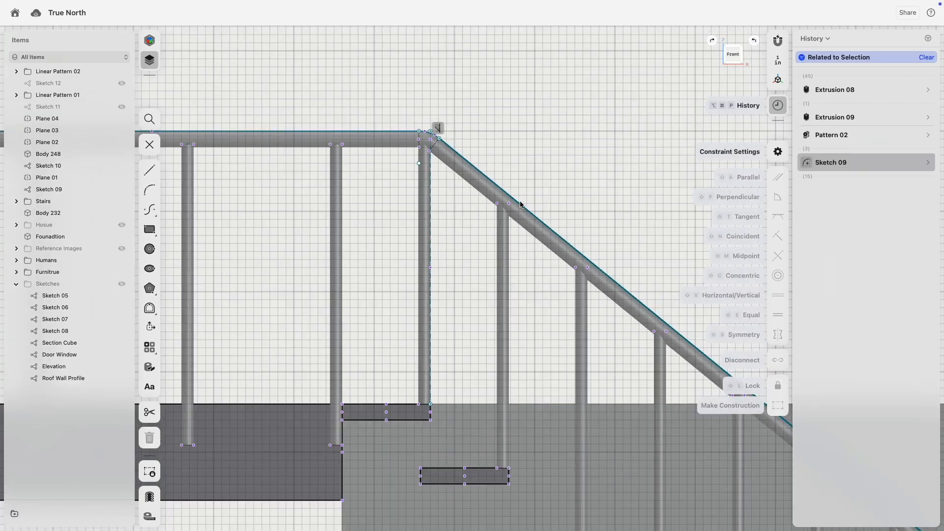
middle_drag(645, 256, 443, 112)
middle_drag(742, 448, 579, 321)
drag(653, 349, 653, 350)
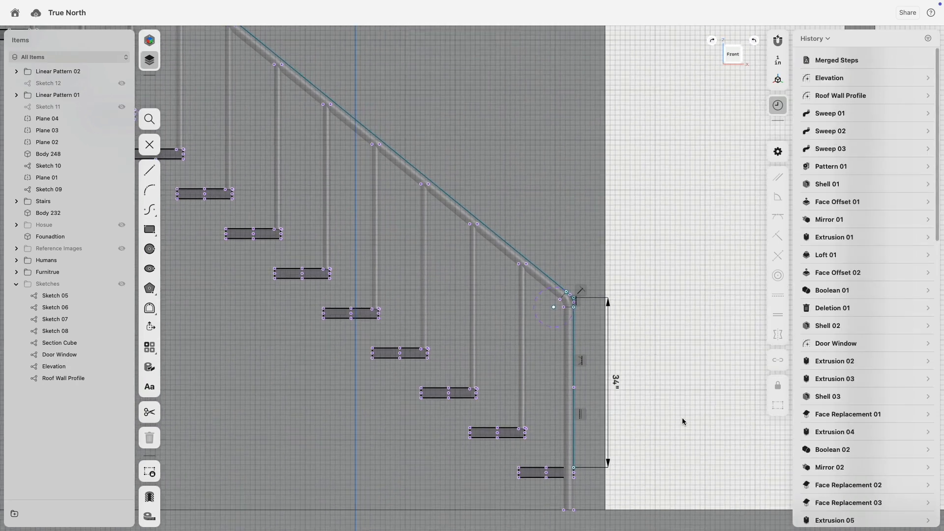
scroll(549, 428, up, 5)
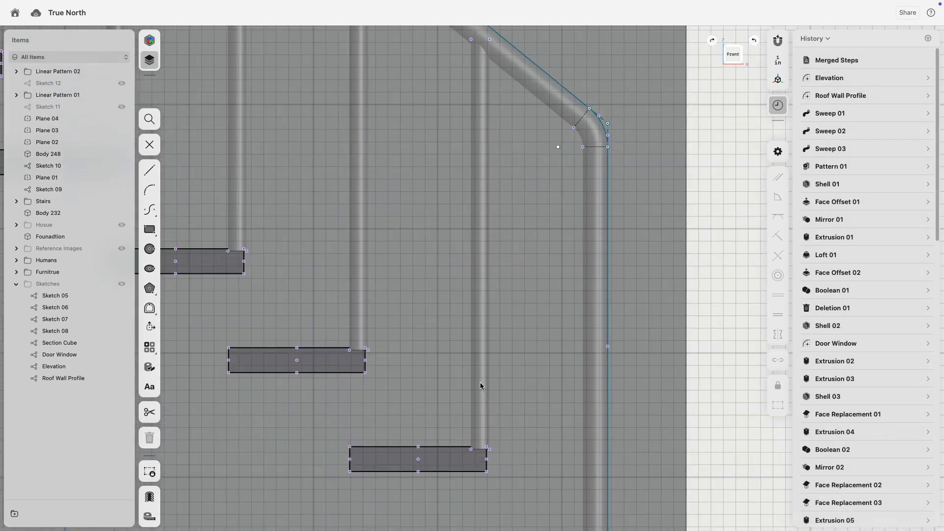
scroll(481, 386, down, 5)
middle_drag(316, 231, 598, 401)
middle_drag(411, 217, 520, 363)
scroll(848, 355, down, 5)
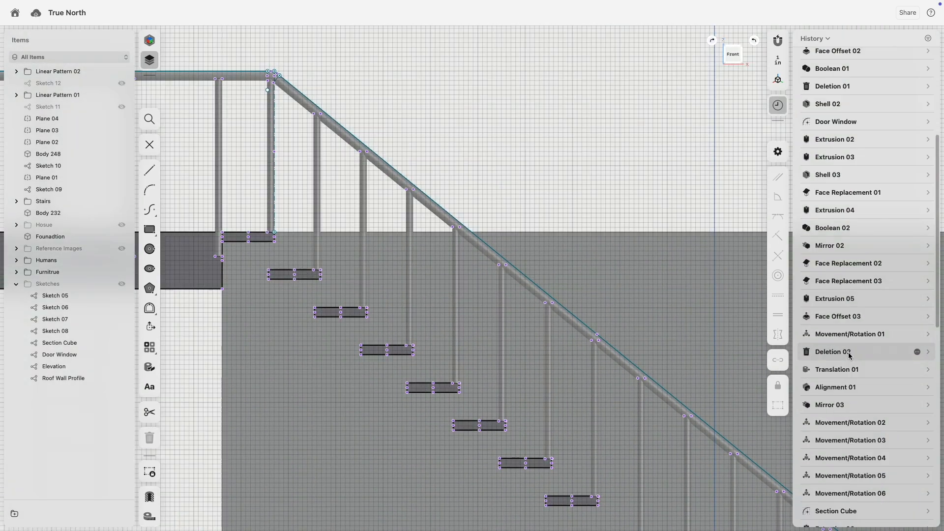
- Open the linear pattern of stair posts from the history and check how the posts meet the treads along the stair
scroll(848, 355, down, 10)
click(839, 512)
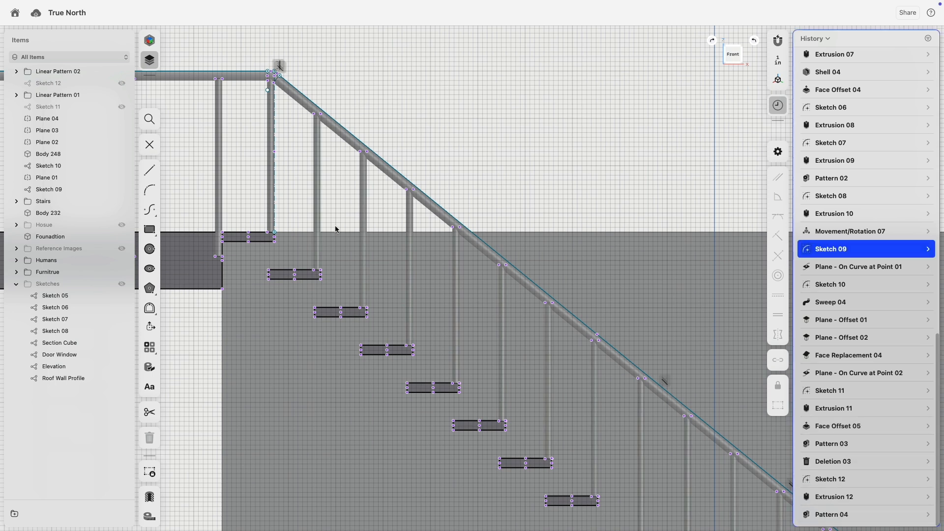
click(839, 515)
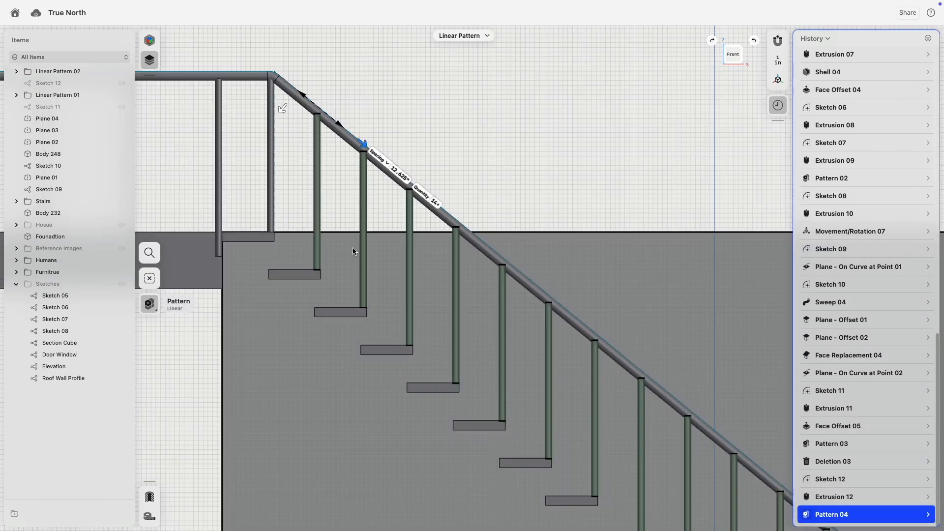
scroll(381, 157, up, 5)
scroll(335, 369, up, 5)
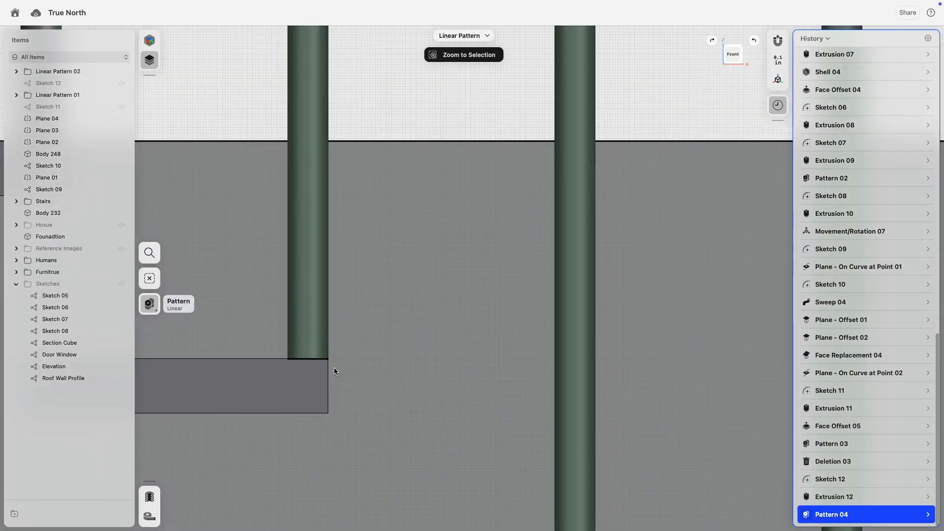
scroll(335, 369, down, 4)
middle_drag(379, 379, 282, 224)
middle_drag(458, 377, 331, 257)
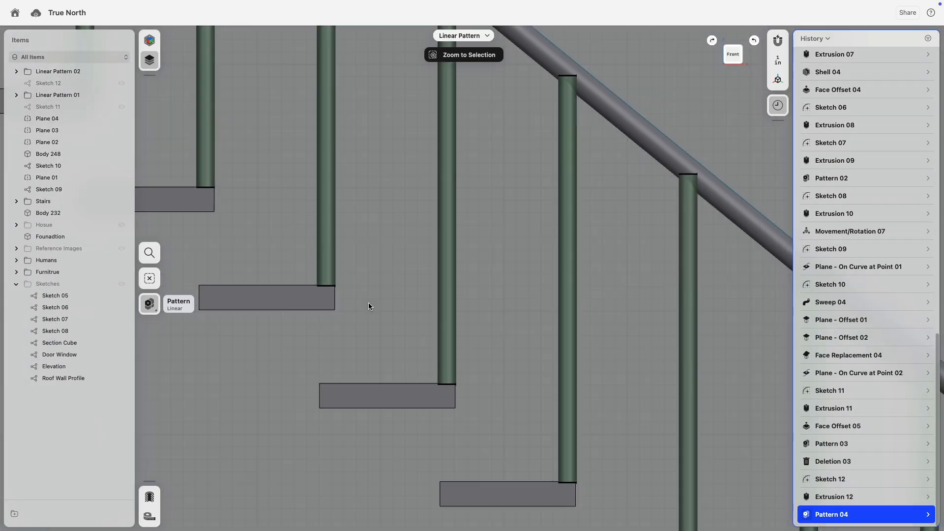
scroll(385, 324, down, 4)
scroll(386, 320, down, 8)
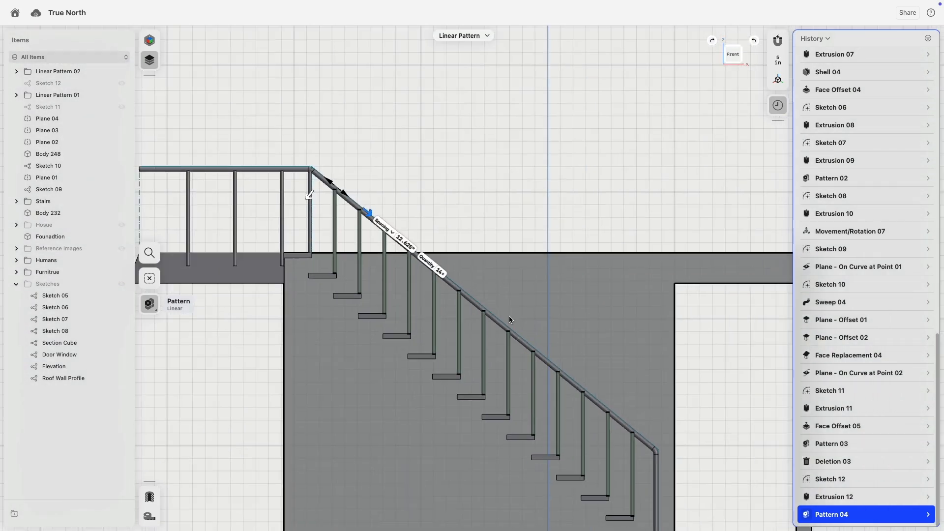
click(206, 388)
- Select the loft floor's top face and isolate the loft body
right_drag(462, 174, 421, 236)
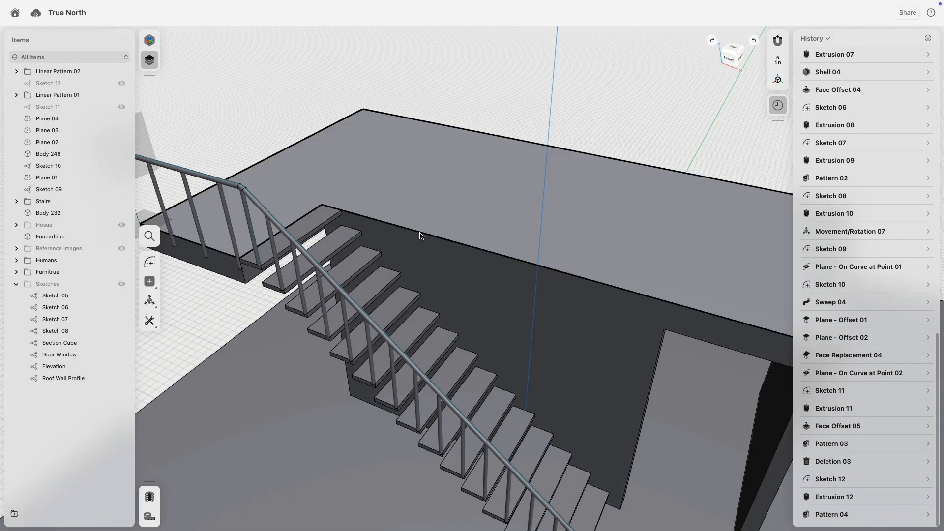
scroll(424, 230, down, 8)
right_drag(507, 248, 532, 252)
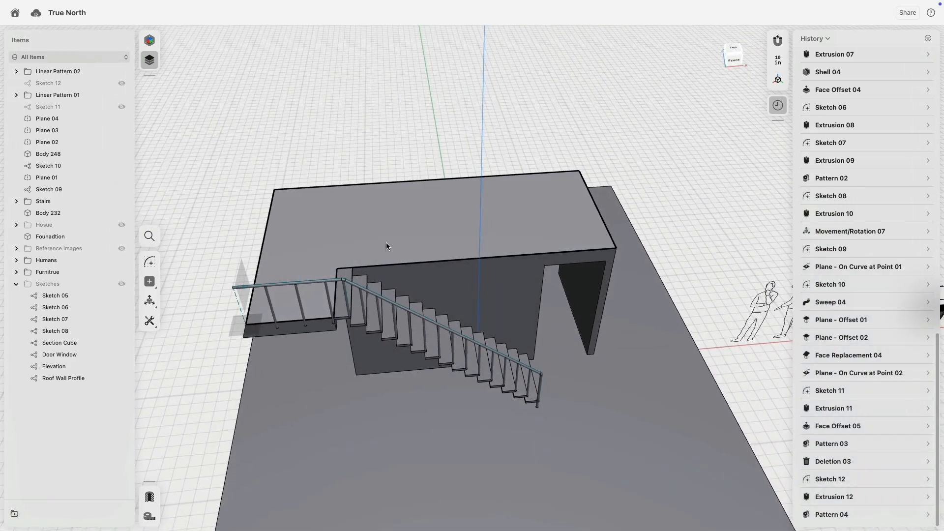
click(387, 241)
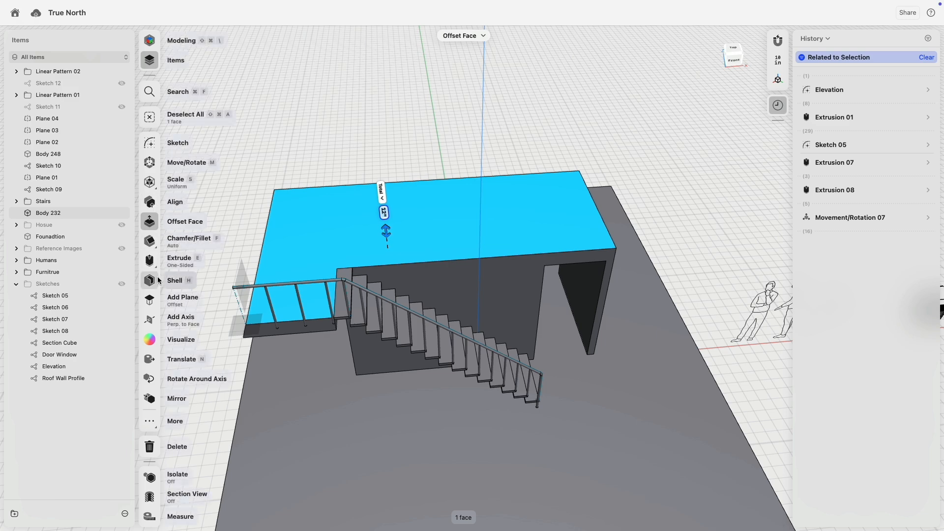
click(150, 478)
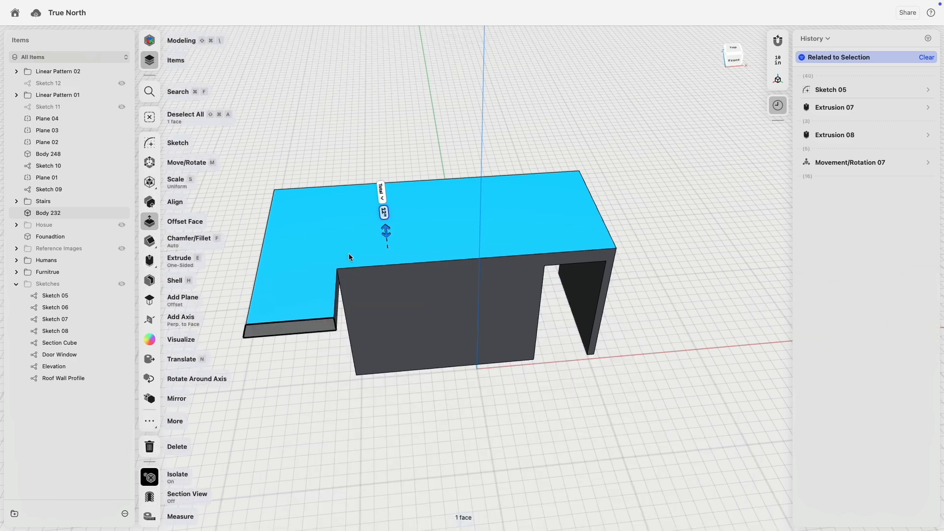
- Extrude the loft floor's top face upward 36 inches as a new body
drag(387, 232, 385, 211)
click(378, 147)
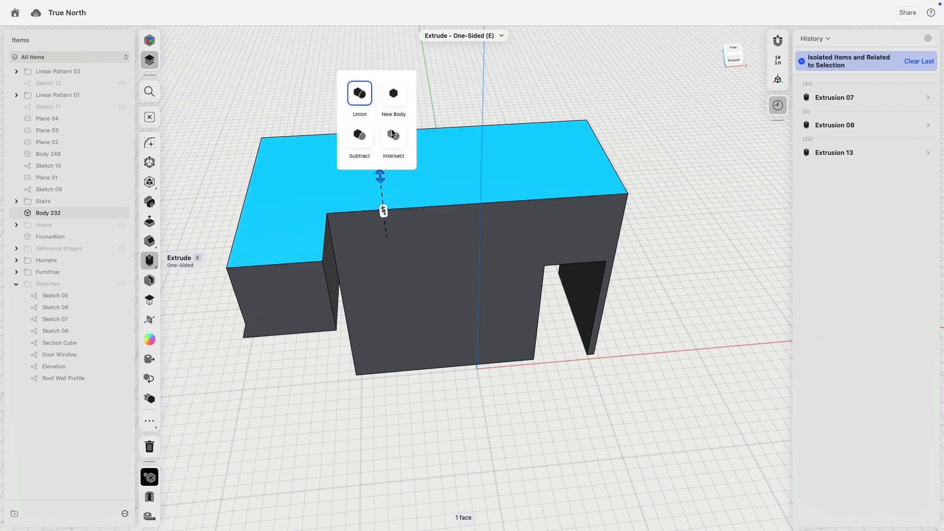
click(392, 92)
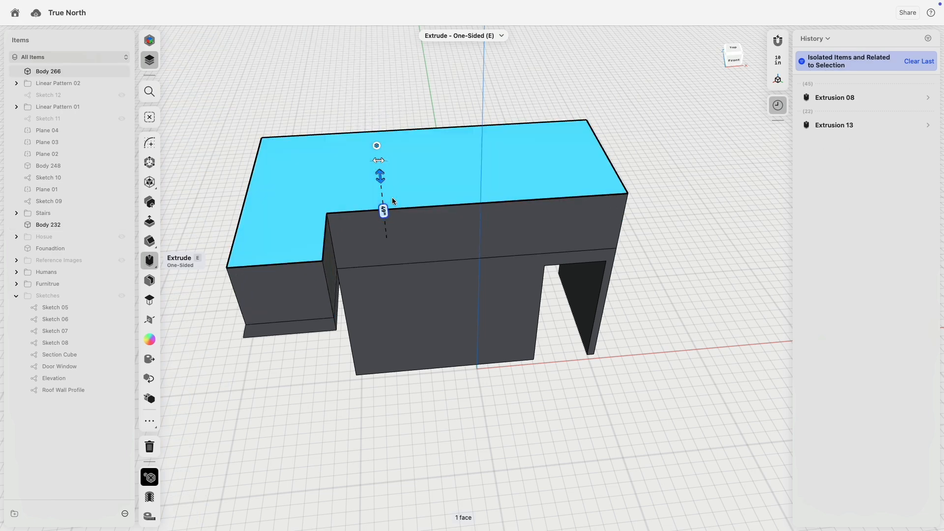
key(Tab)
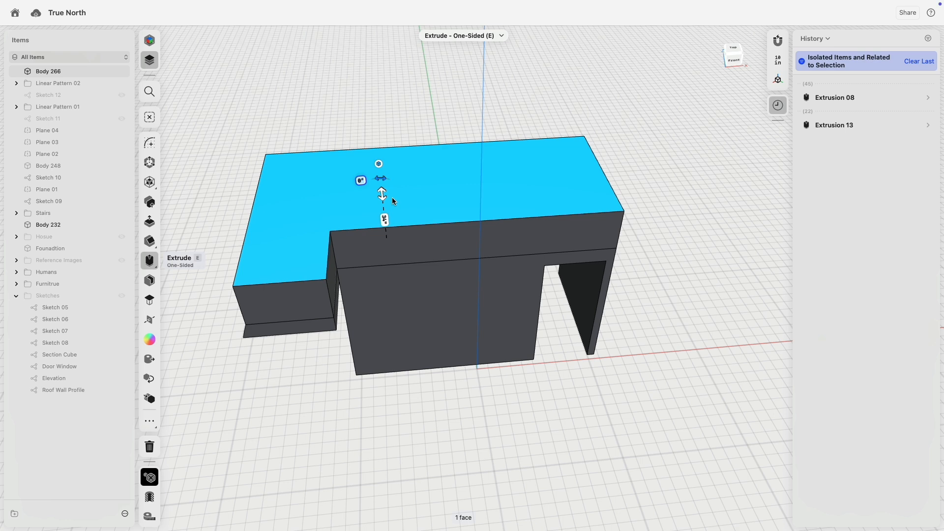
click(333, 275)
drag(339, 274, 214, 294)
key(Escape)
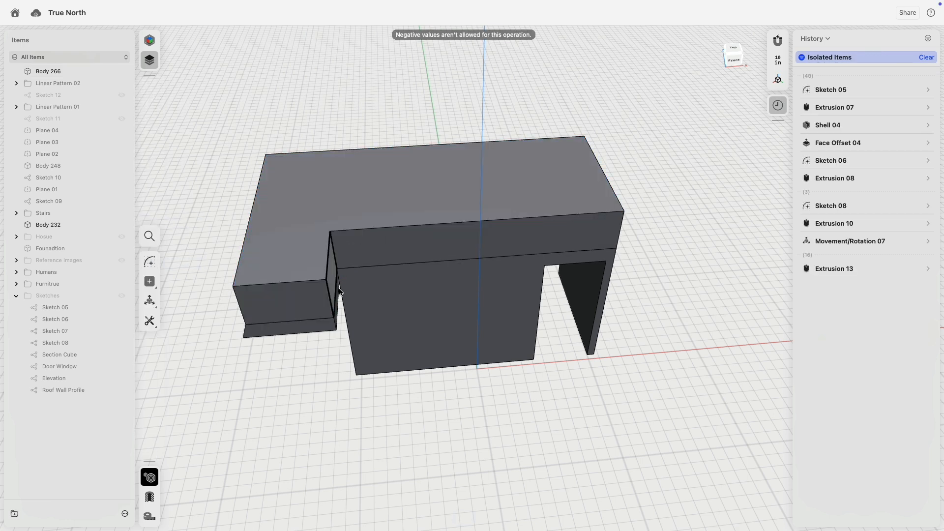
- Extrude the new body's notch side face back through its narrow leg to remove the part above the stair landing
click(334, 276)
click(331, 276)
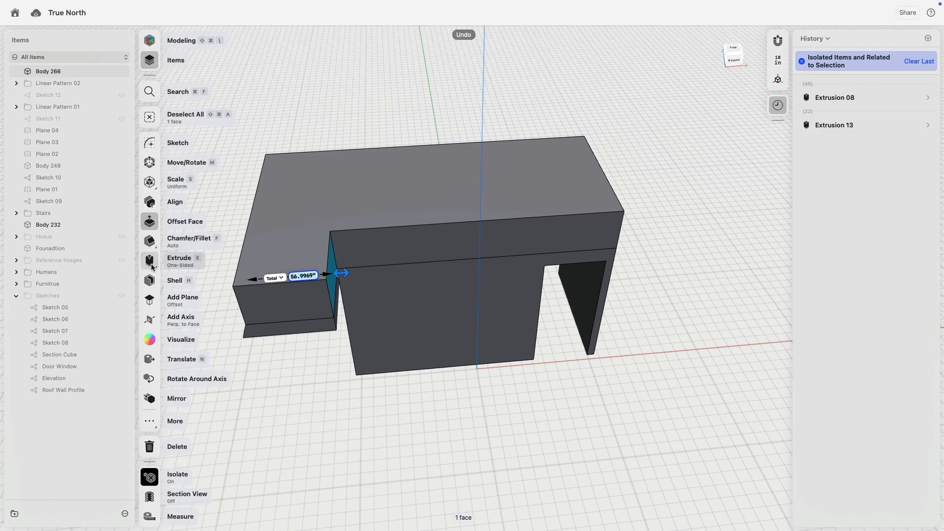
click(150, 261)
drag(341, 273, 209, 282)
click(276, 368)
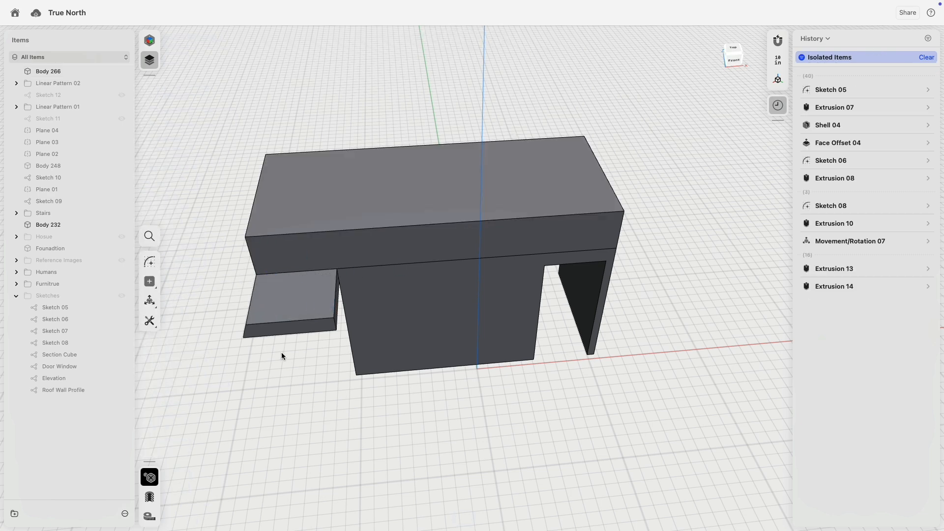
- Select the new block's top face and switch isolation from the loft bodies to this block alone
right_drag(282, 352, 373, 319)
click(256, 240)
click(150, 477)
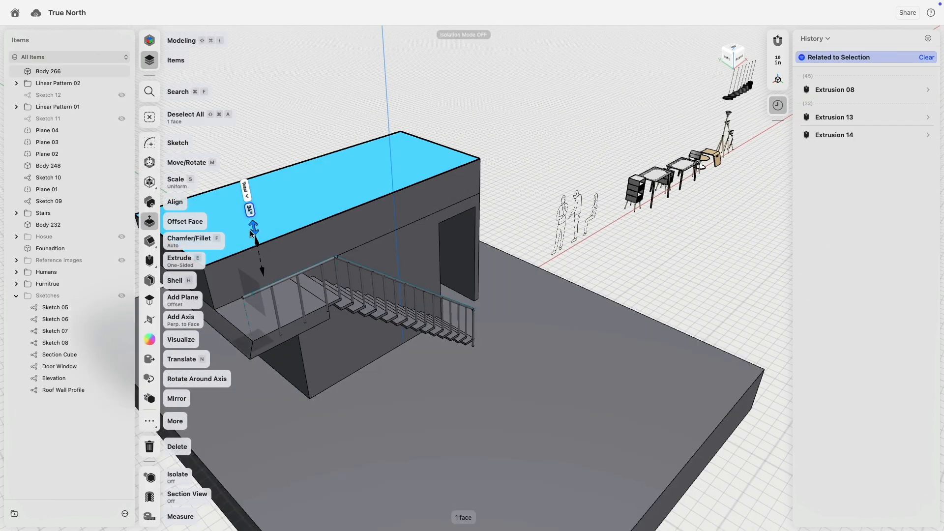
click(151, 477)
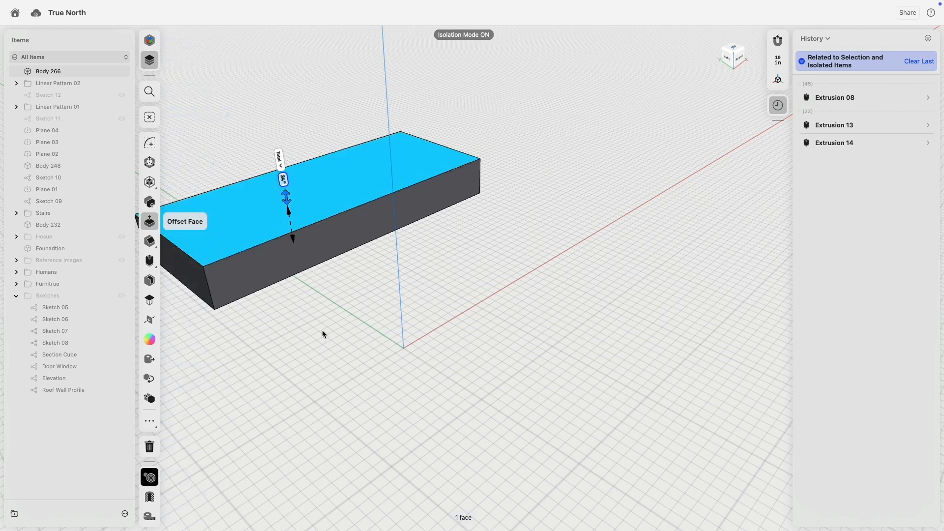
- Shell the isolated block with its top, bottom and landing-end faces open, using a thickness of 1 inch
right_drag(323, 330, 502, 344)
click(431, 307)
right_drag(433, 309, 450, 241)
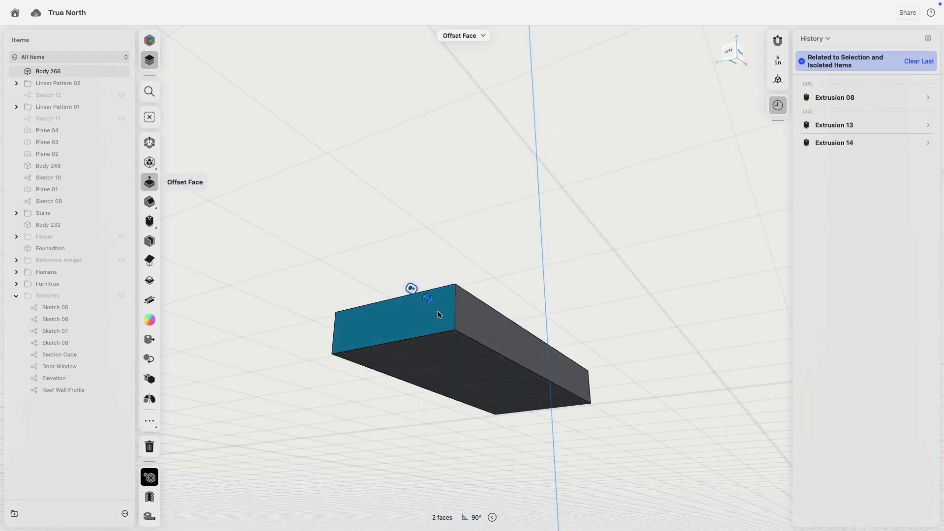
click(432, 359)
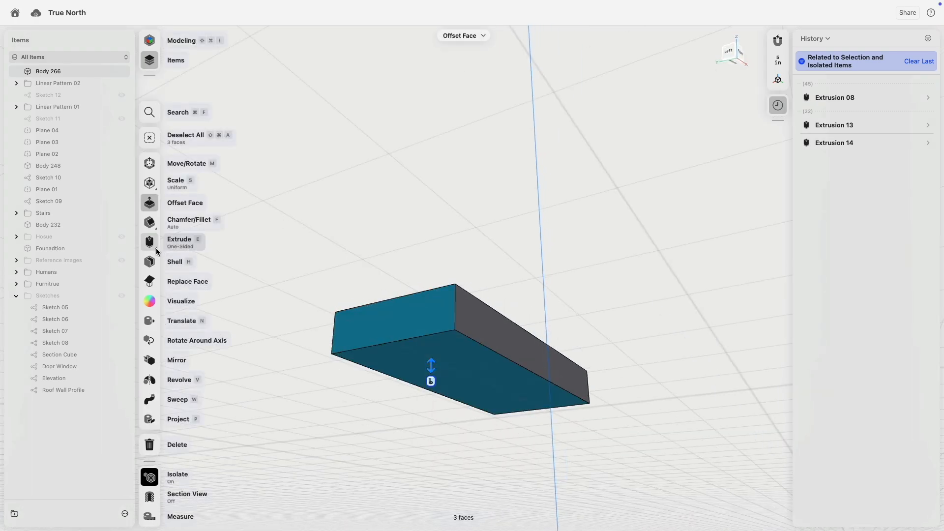
middle_drag(395, 203, 393, 242)
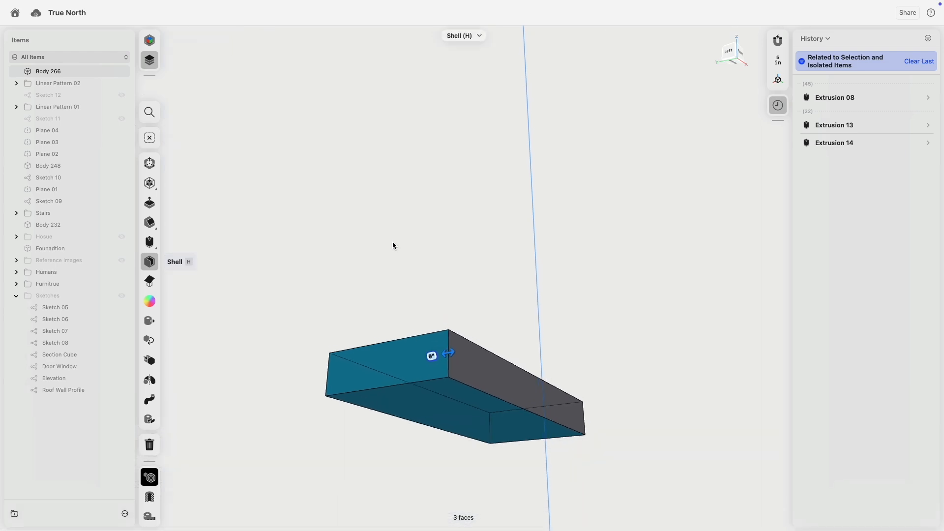
text(1)
key(Return)
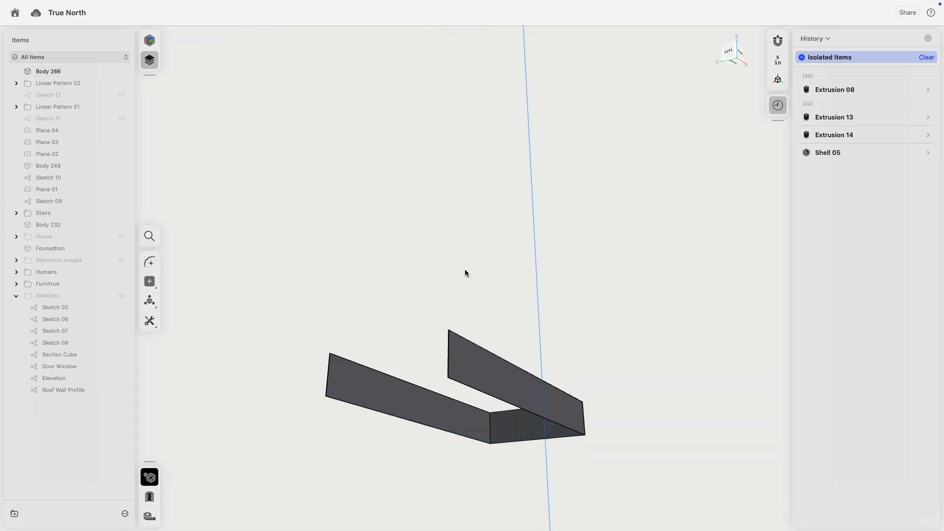
- Set the thickness of the block's shell operation to 6 inches
right_drag(485, 275, 736, 184)
click(923, 159)
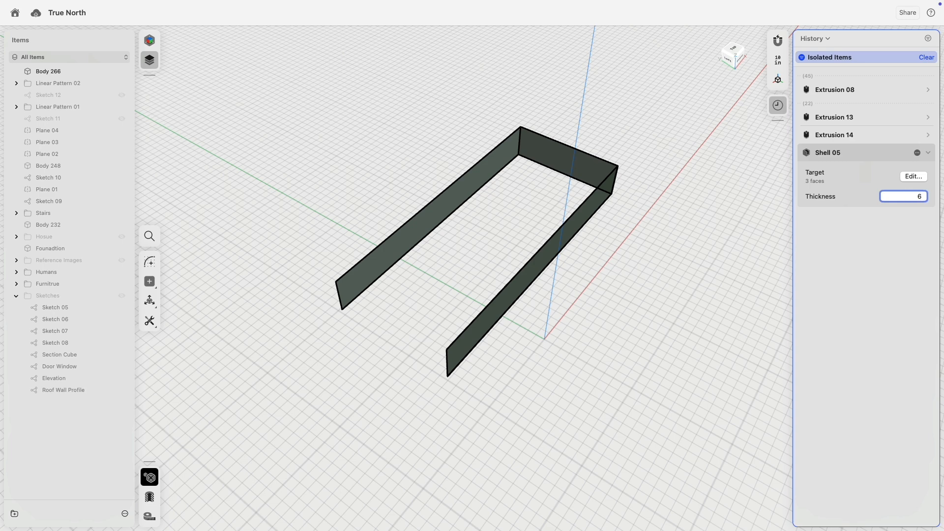
text(6)
key(Return)
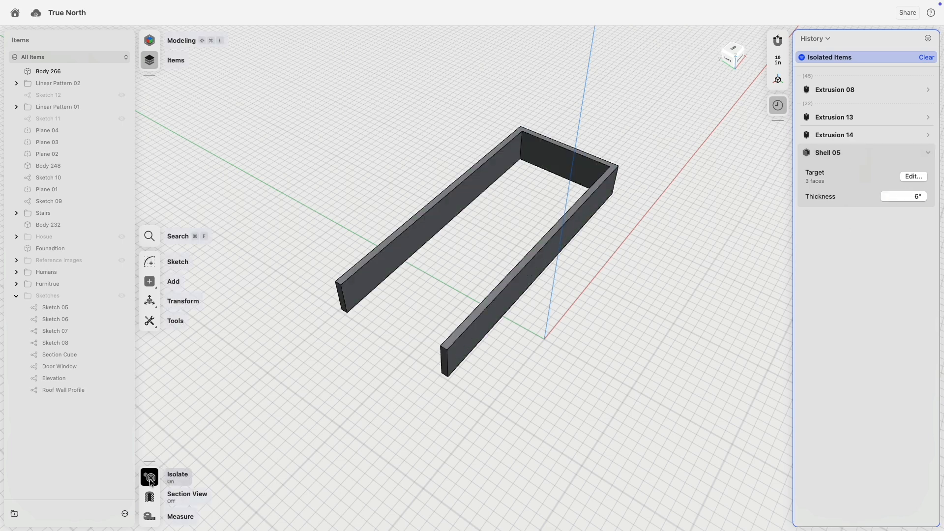
- Turn off the wall's isolation and isolate the loft floor and the U-shaped wall together
click(150, 482)
right_drag(400, 333, 418, 350)
scroll(418, 350, up, 5)
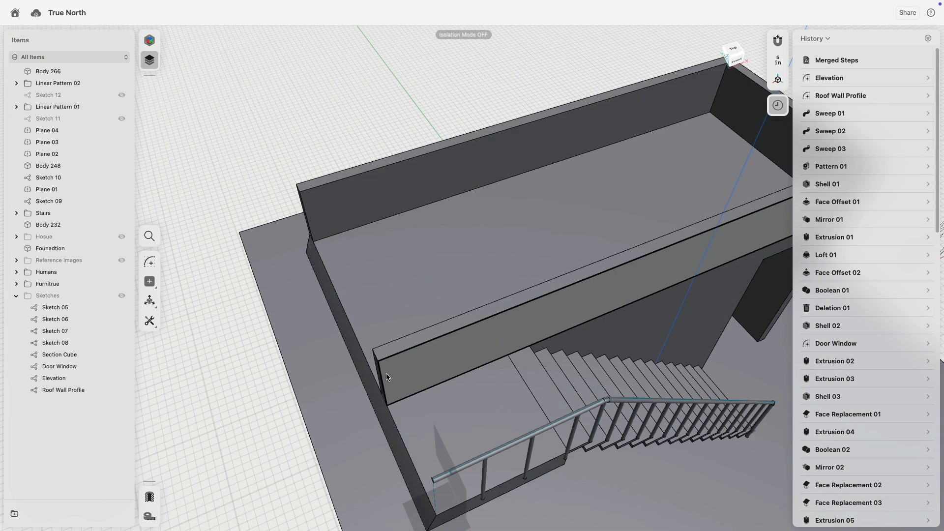
click(500, 393)
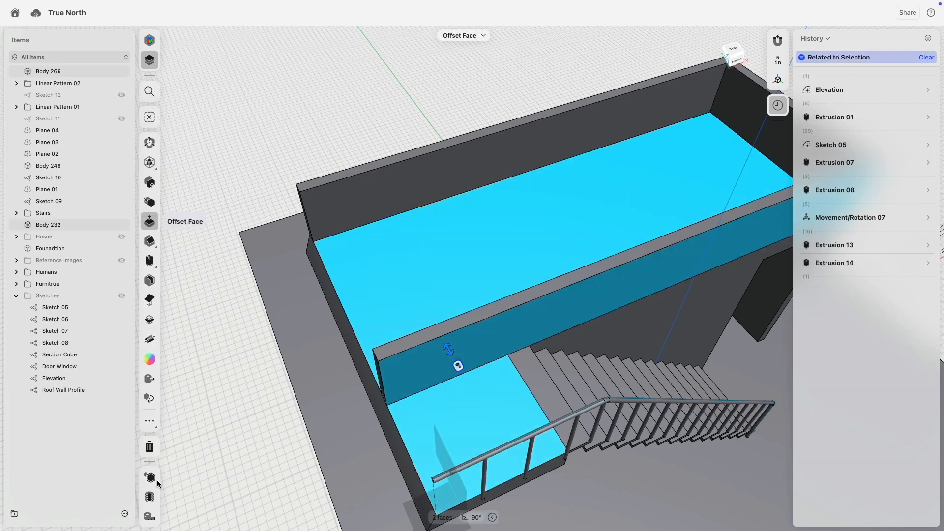
click(150, 478)
right_drag(327, 421, 376, 394)
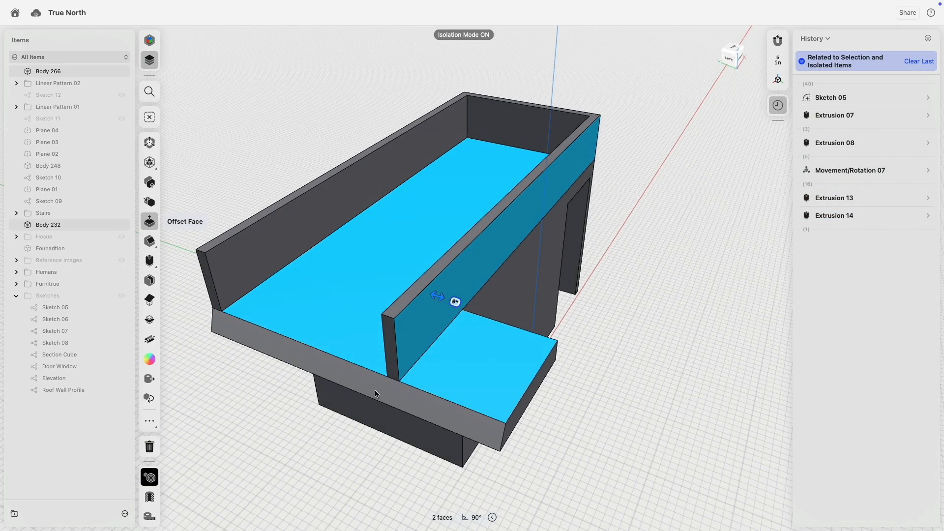
- Replace the stair-side wall's end face with the landing's side face so the wall ends at the loft floor's notch
click(392, 350)
right_drag(574, 363, 480, 337)
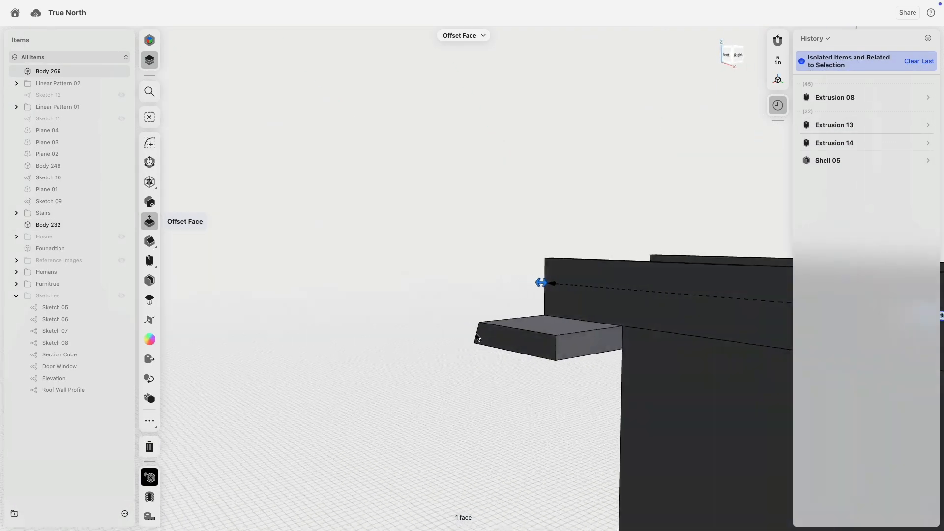
click(579, 348)
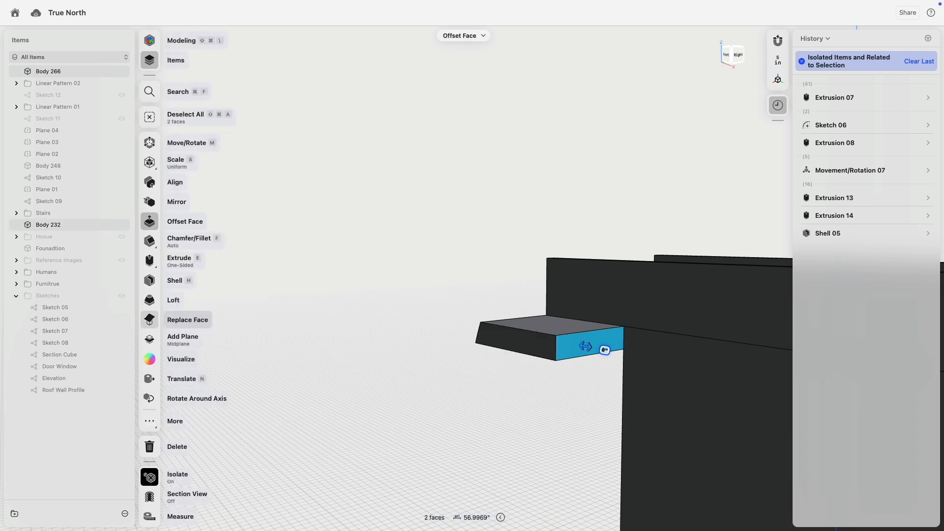
click(165, 321)
click(176, 255)
scroll(418, 246, down, 5)
right_drag(418, 246, 429, 338)
scroll(429, 338, up, 4)
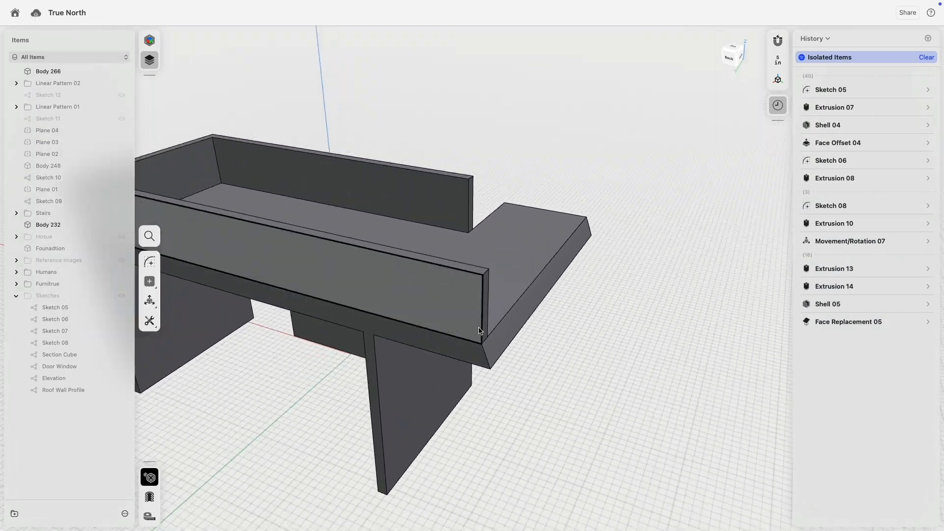
- Examine the other long wall's end face at the loft floor's edge, and turn off isolation to show the whole model
click(486, 327)
right_drag(494, 349, 519, 331)
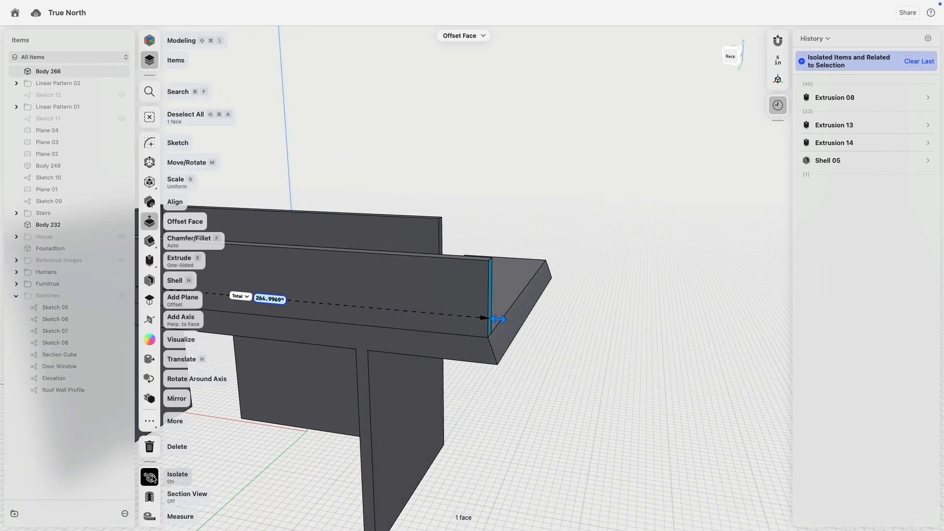
click(150, 477)
right_drag(389, 317, 417, 299)
middle_drag(386, 313, 500, 269)
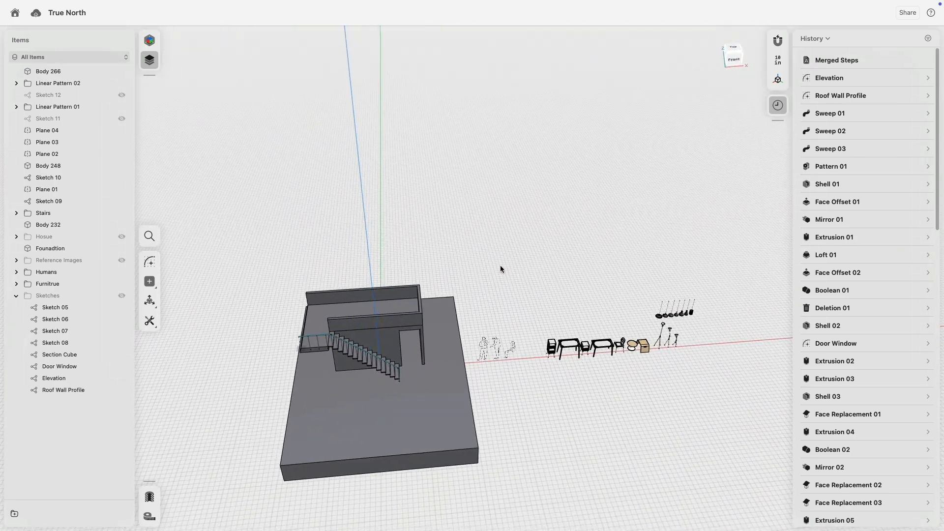
- In the front view, copy the pedestal table and wooden bench from the furniture row to the loft level above the doorway
click(734, 59)
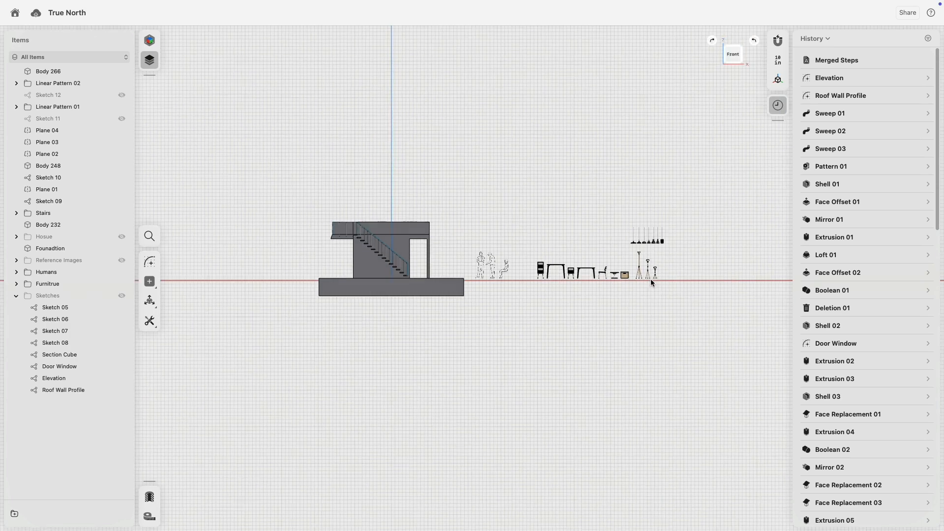
scroll(644, 278, up, 5)
scroll(587, 275, up, 5)
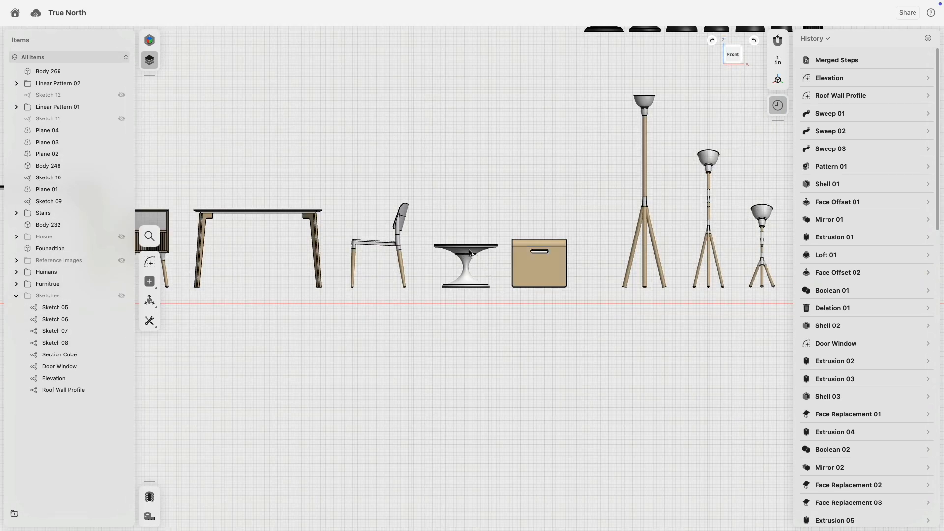
drag(422, 212, 573, 300)
scroll(509, 341, down, 5)
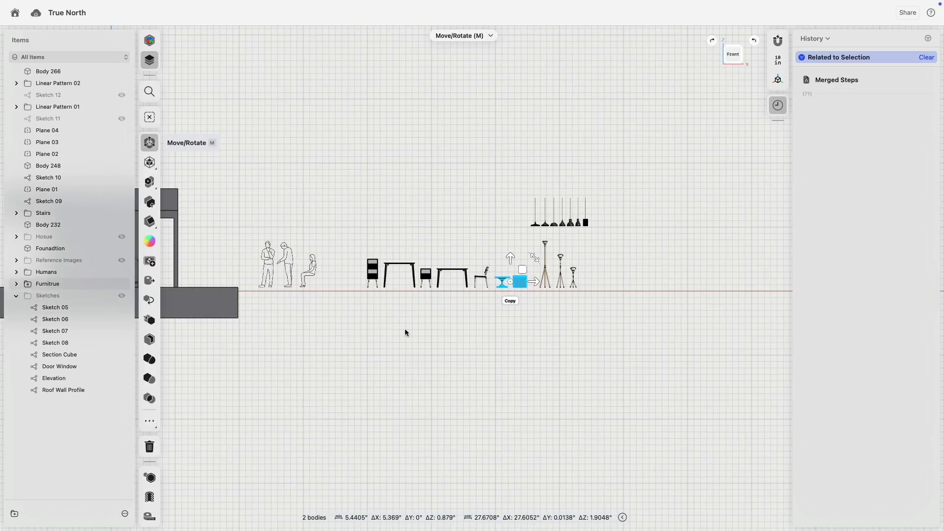
middle_drag(407, 333, 630, 380)
click(730, 349)
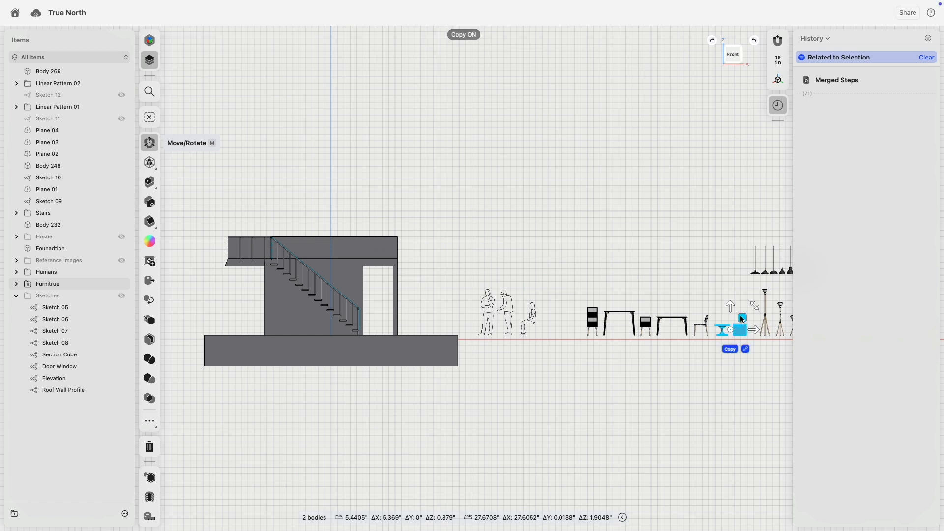
drag(740, 315, 385, 226)
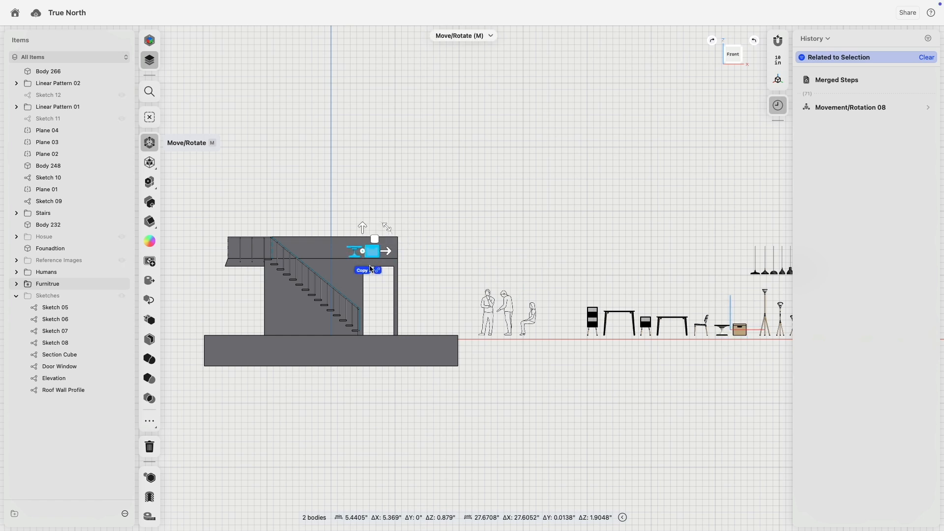
click(361, 271)
scroll(360, 247, up, 10)
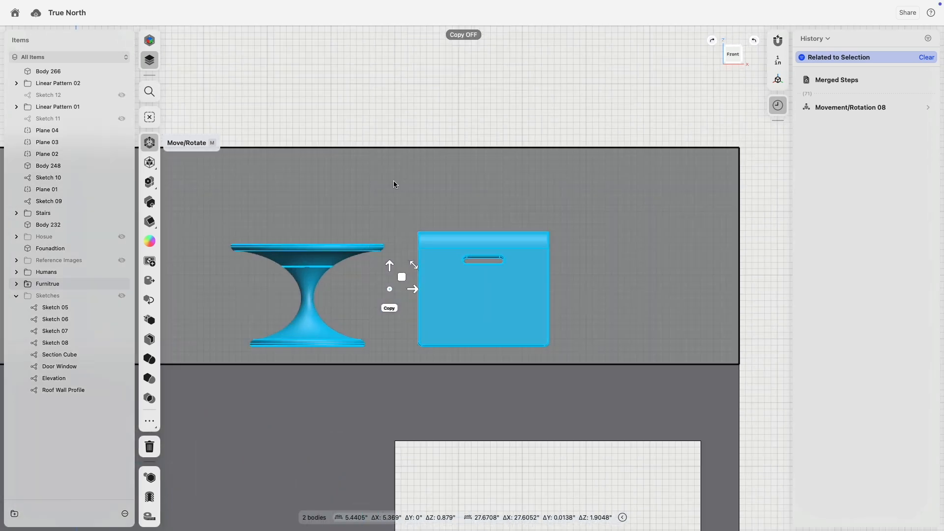
key(Escape)
- Edit the recorded move of the copied table and bench, shifting them -70 inches onto the loft between its walls
scroll(423, 247, down, 10)
right_drag(380, 204, 512, 301)
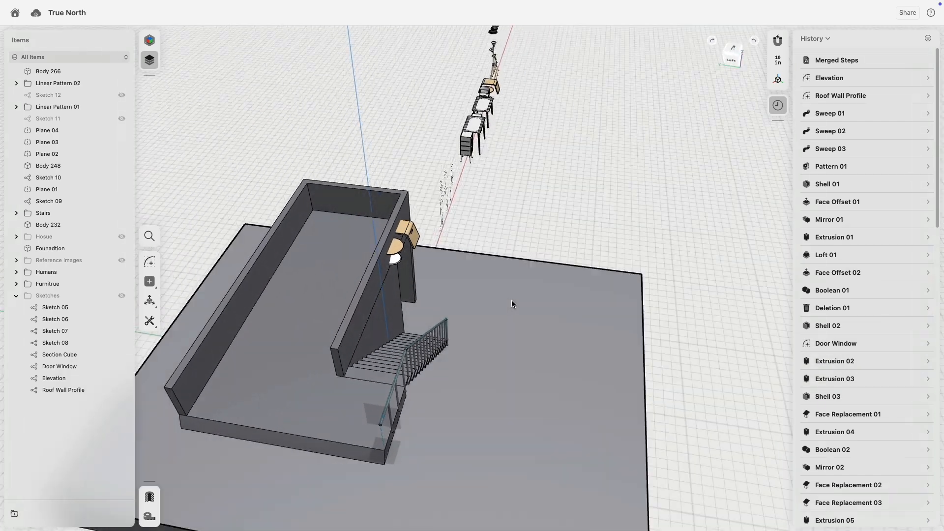
scroll(859, 295, down, 15)
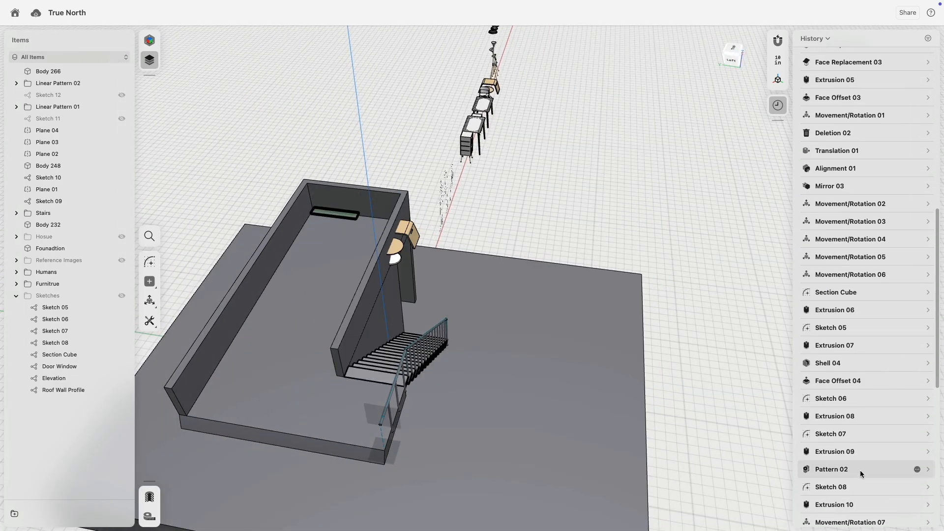
scroll(868, 457, down, 10)
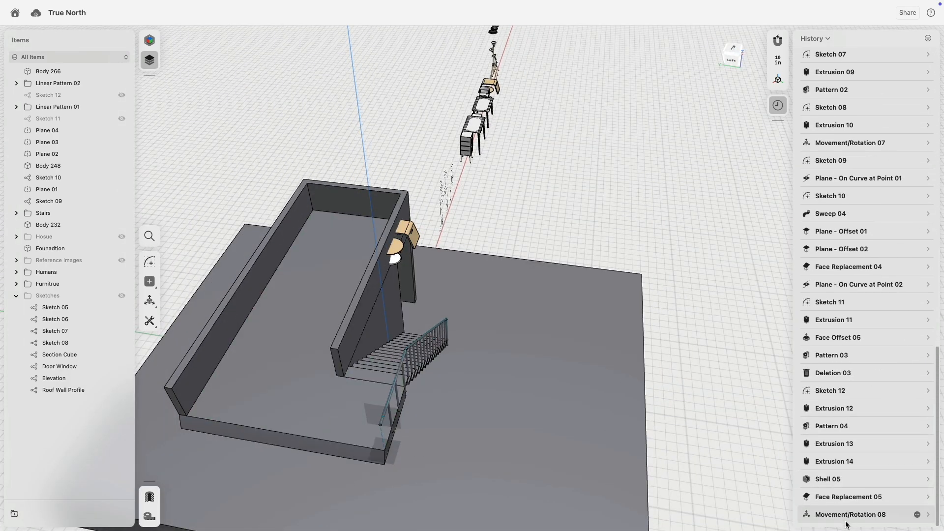
click(844, 515)
scroll(422, 249, up, 4)
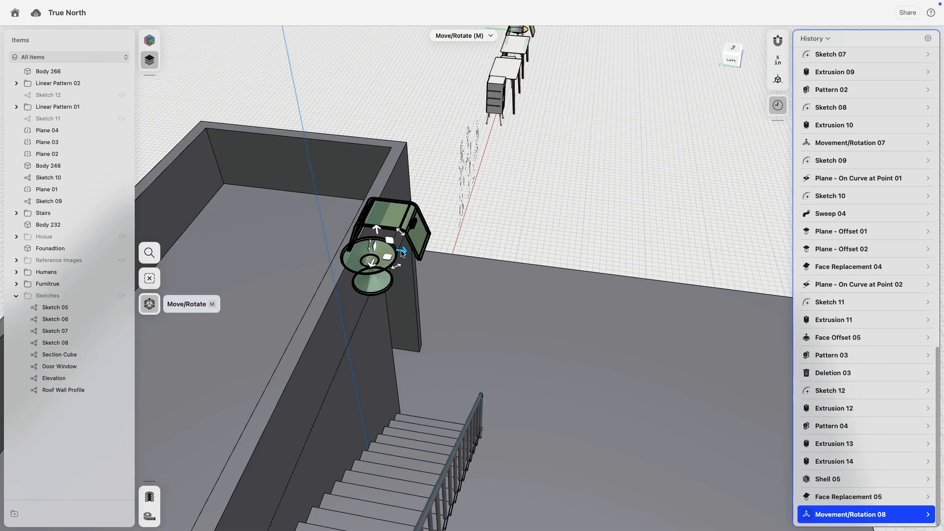
drag(402, 252, 255, 233)
- In the left view, lower the table and bench copies by 0.125 inch onto the loft floor
right_drag(418, 251, 548, 110)
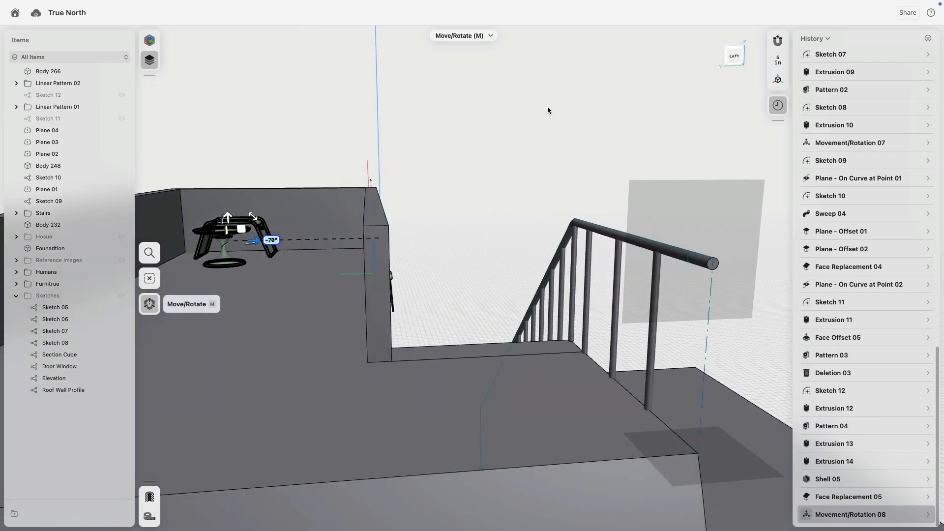
click(733, 61)
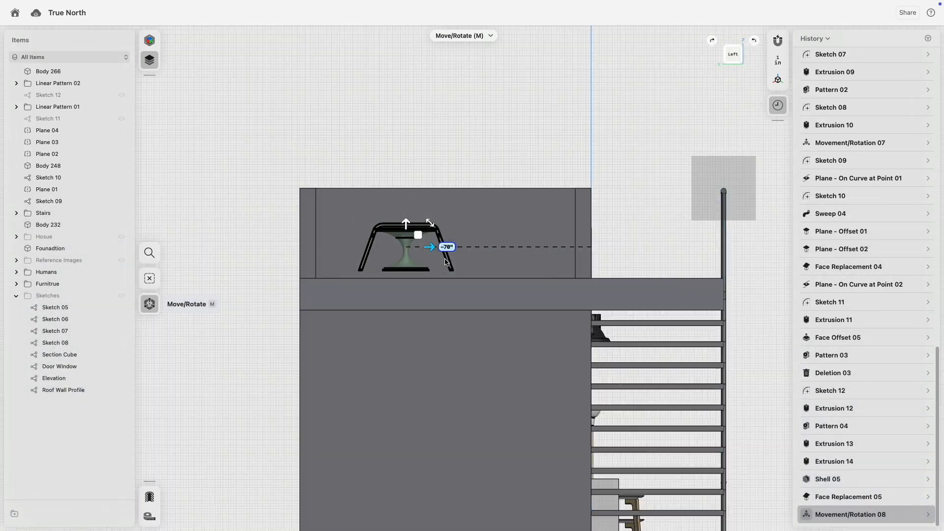
scroll(385, 196, up, 5)
drag(367, 193, 472, 212)
scroll(463, 259, up, 5)
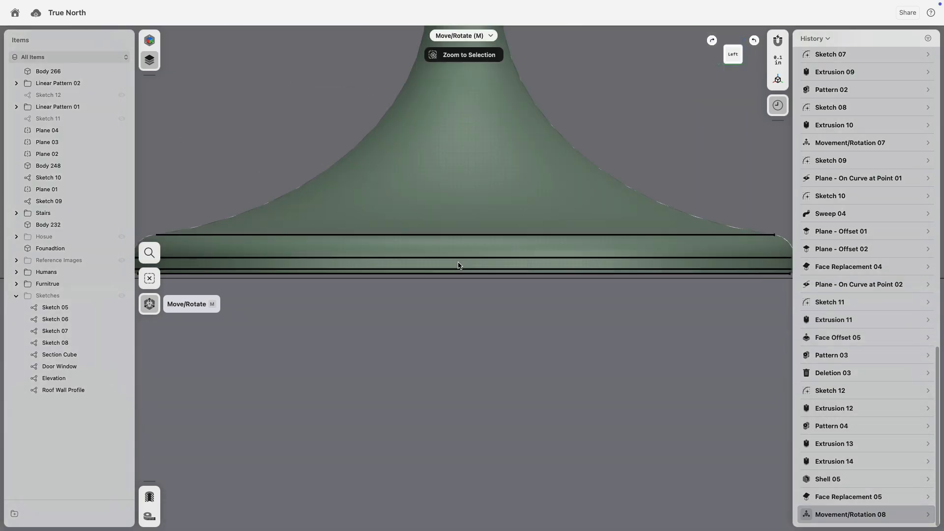
scroll(463, 264, down, 6)
scroll(464, 146, up, 2)
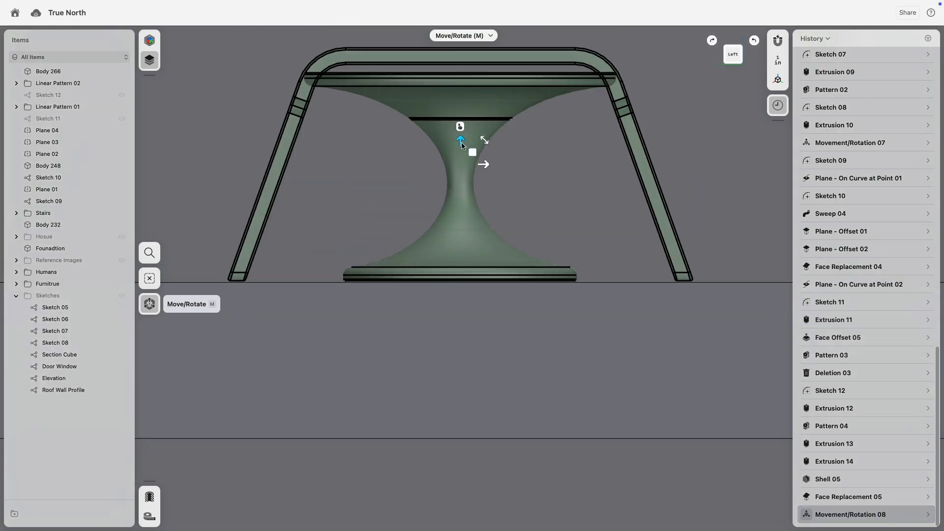
drag(463, 148, 459, 146)
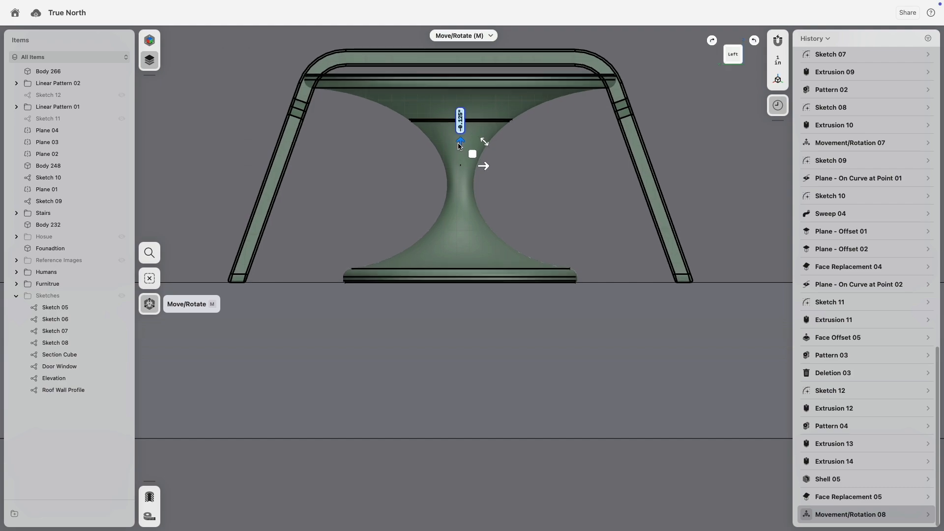
- Select the copied bench on the loft floor for moving separately from the table
scroll(437, 299, down, 6)
right_drag(436, 300, 481, 317)
click(468, 215)
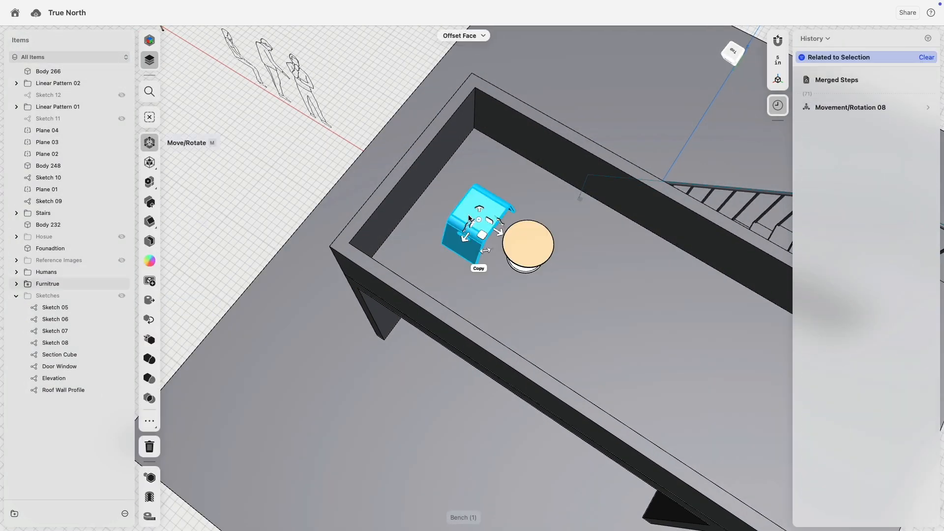
- Create a circular pattern of the bench centred on the round table with 4 rotated instances over a total of 360°
click(155, 185)
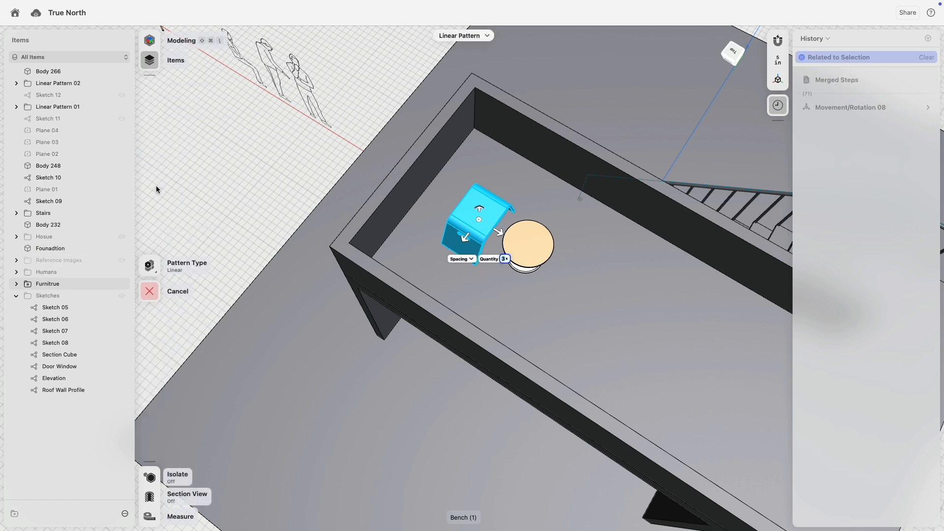
click(150, 266)
click(177, 289)
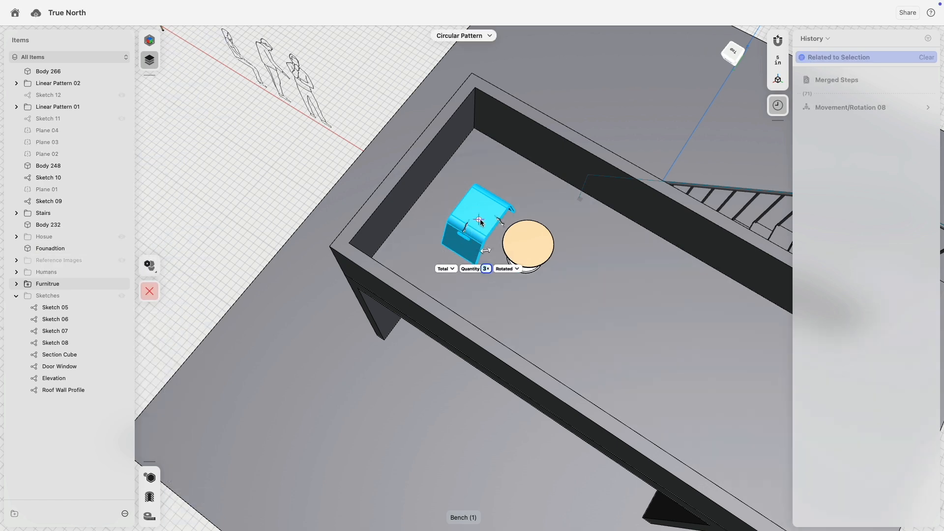
click(523, 243)
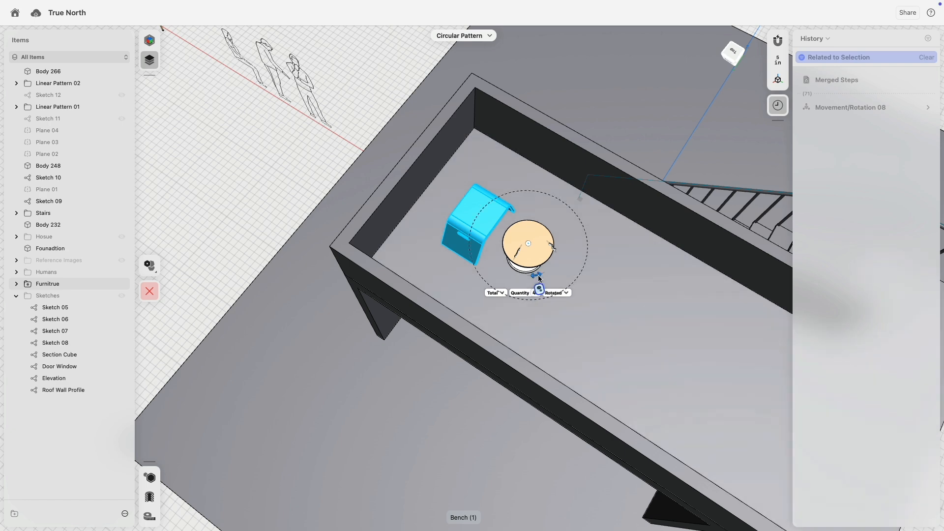
mouse_move(537, 276)
mouse_down()
mouse_move(571, 249)
mouse_move(475, 218)
mouse_move(463, 259)
mouse_move(538, 253)
mouse_move(497, 216)
mouse_move(522, 202)
mouse_move(546, 213)
mouse_move(451, 249)
mouse_move(485, 285)
mouse_move(535, 261)
mouse_up()
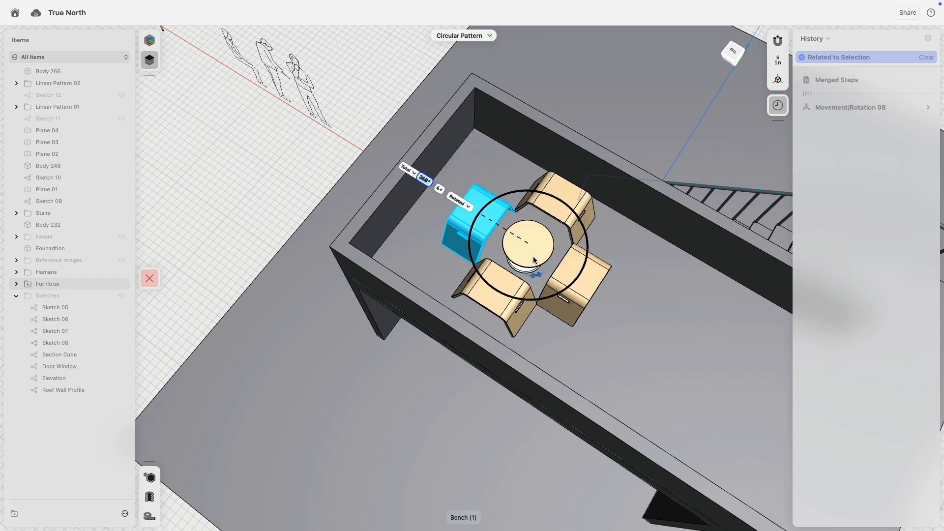
right_drag(535, 260, 505, 232)
click(155, 265)
right_drag(250, 164, 277, 190)
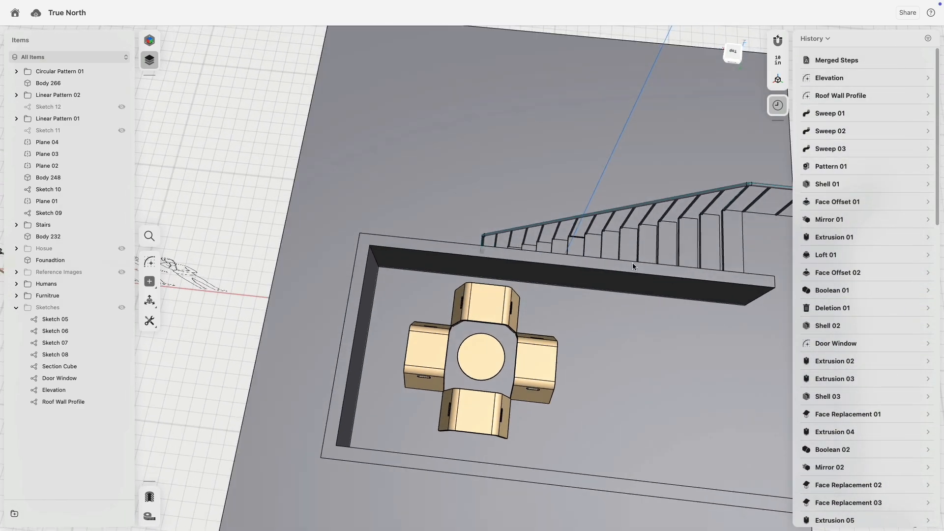
- Roll the history back to before the circular pattern, move the original bench farther from the round table, and restore the pattern
scroll(837, 462, down, 15)
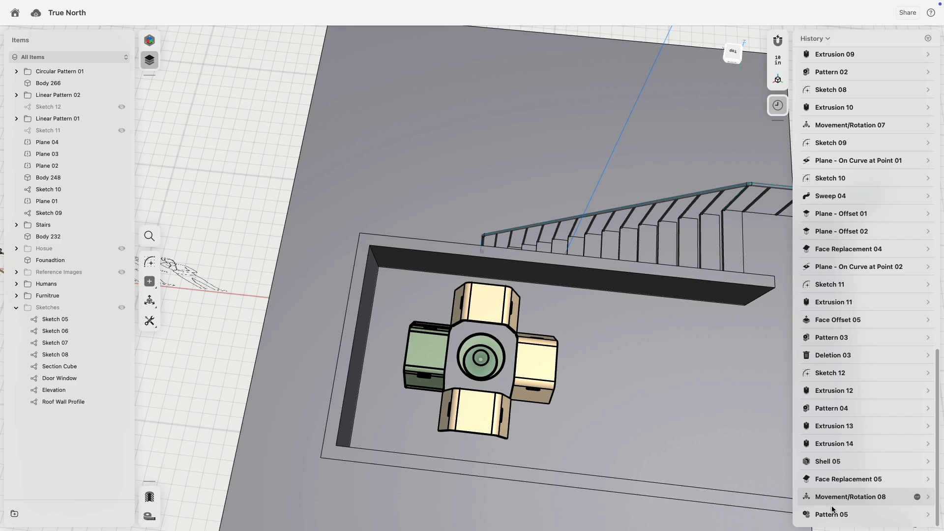
click(428, 352)
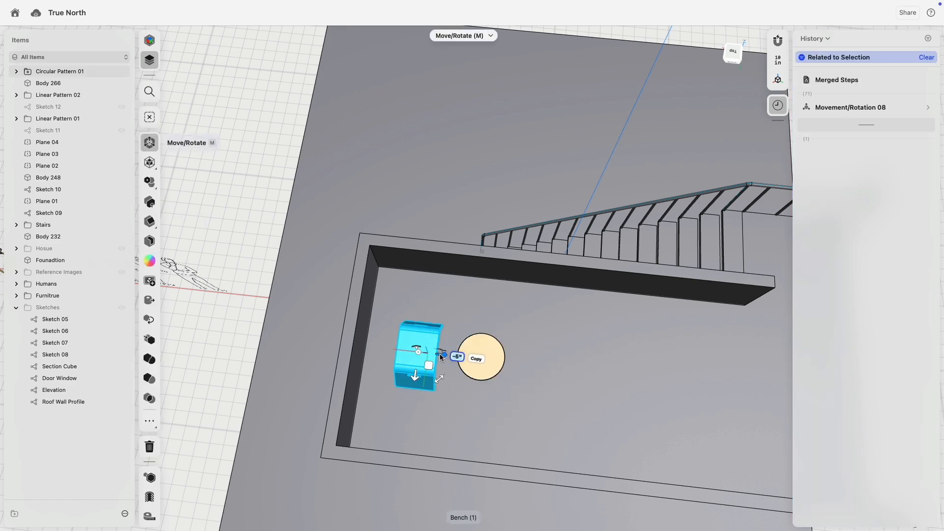
click(232, 364)
scroll(856, 433, down, 10)
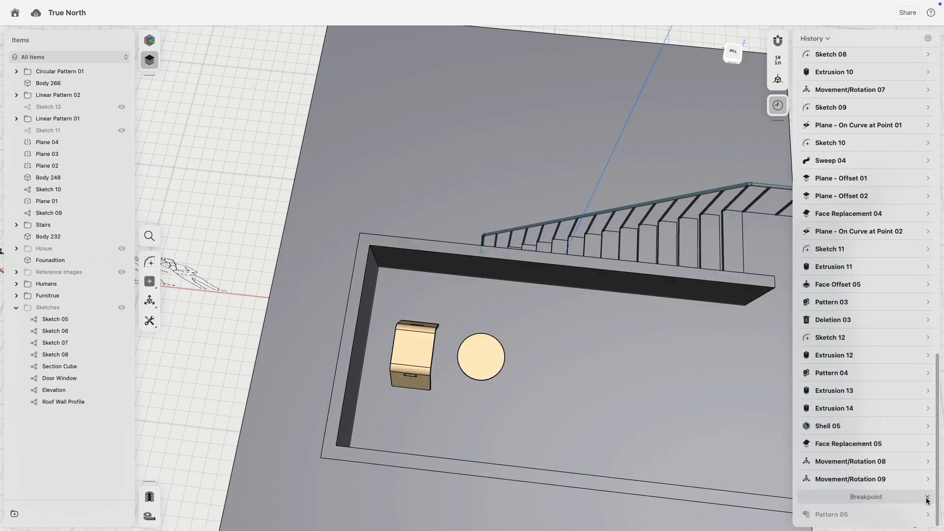
click(928, 500)
right_drag(490, 336, 412, 345)
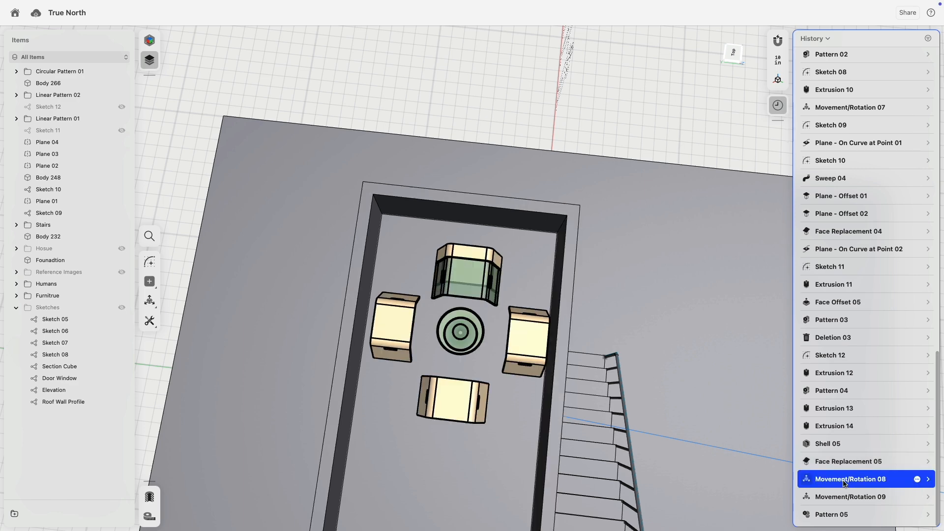
- Edit Movement/Rotation 08 to shift the round table and benches closer to the end wall of the terrace, centred between its side walls
click(844, 484)
mouse_move(486, 310)
mouse_down()
mouse_move(476, 309)
mouse_move(484, 310)
mouse_up()
click(739, 52)
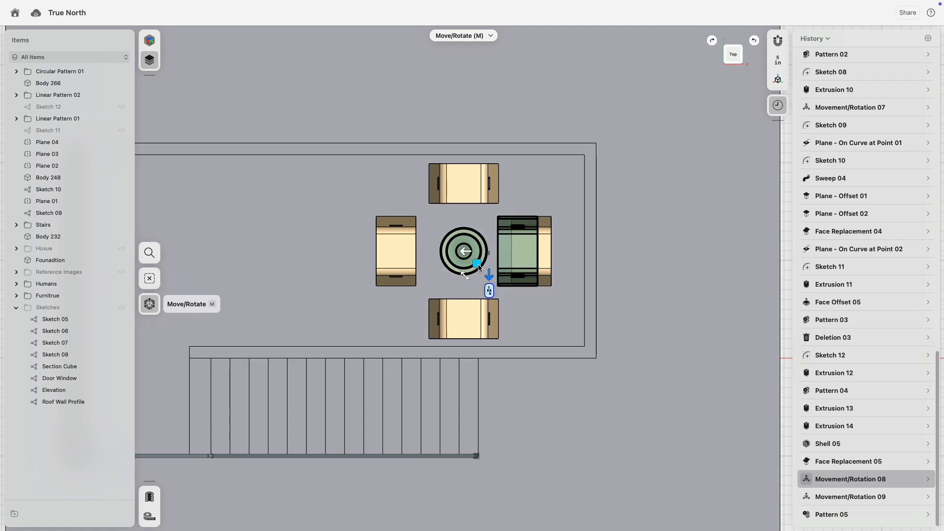
drag(479, 267, 503, 268)
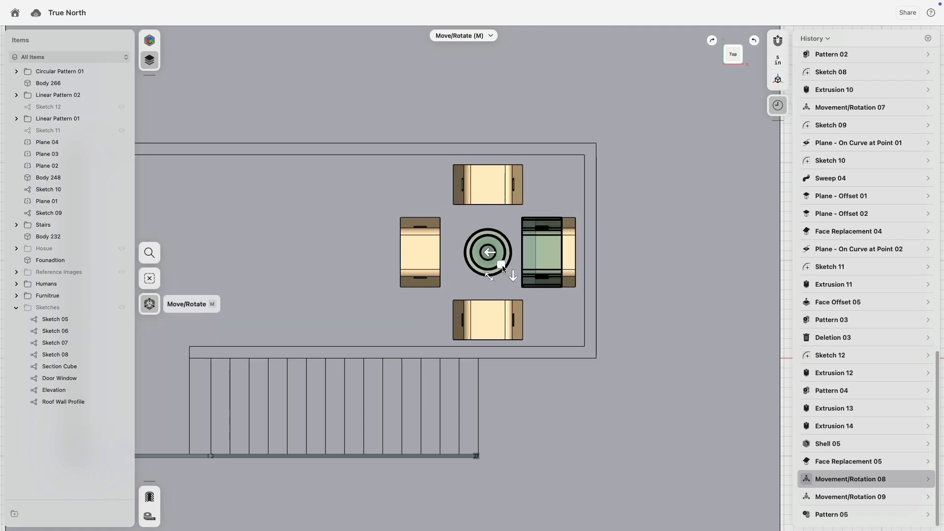
scroll(531, 241, down, 10)
click(618, 294)
- Hide the parapet wall body around the roof terrace
right_drag(638, 270, 634, 194)
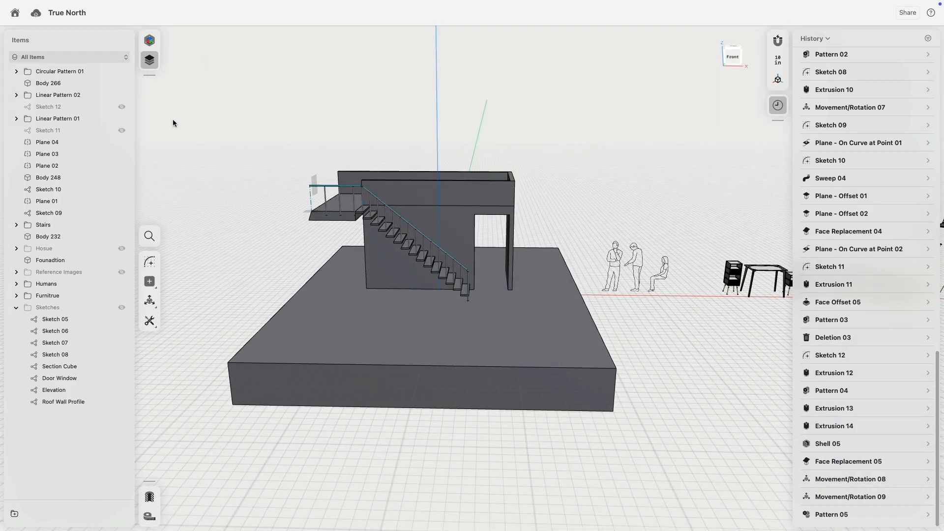
click(390, 182)
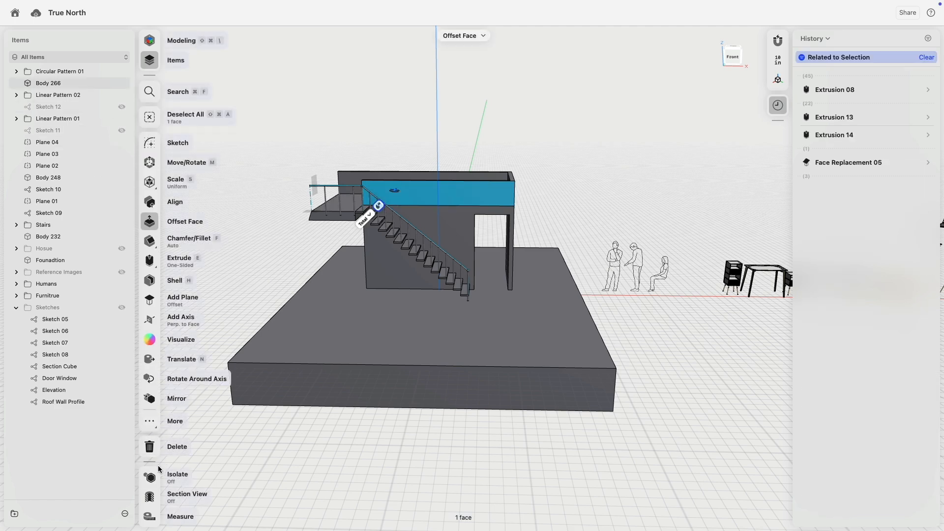
click(121, 84)
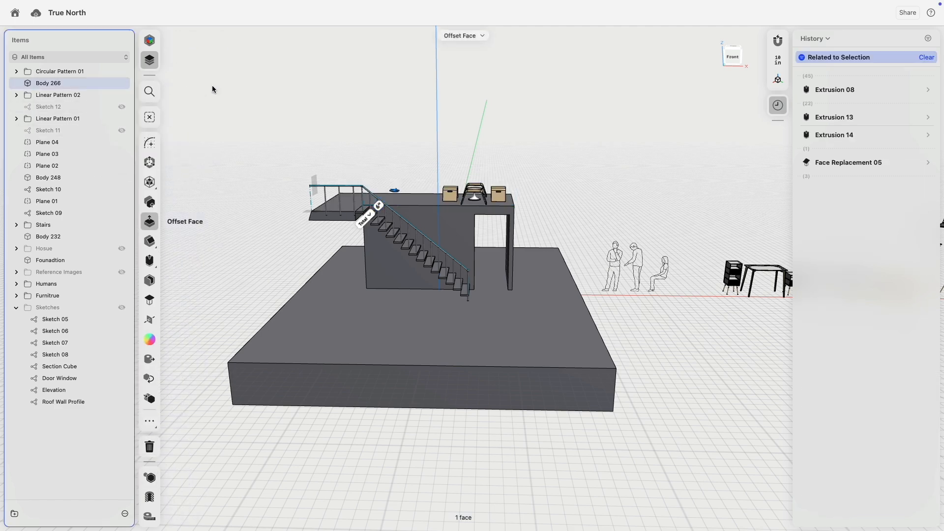
- Copy the seated human figure from the row of people onto the roof terrace and seat it on the bench nearest the roof's end
click(733, 57)
click(494, 260)
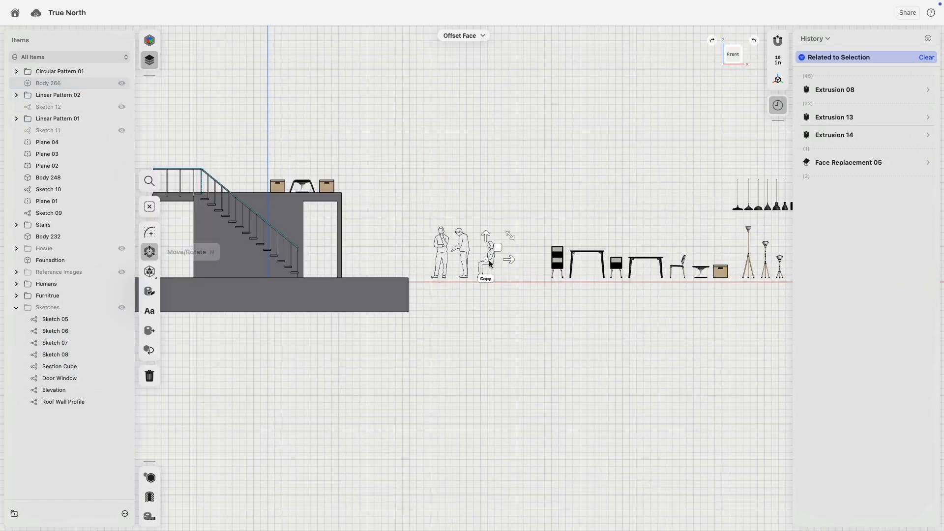
middle_drag(387, 180, 441, 208)
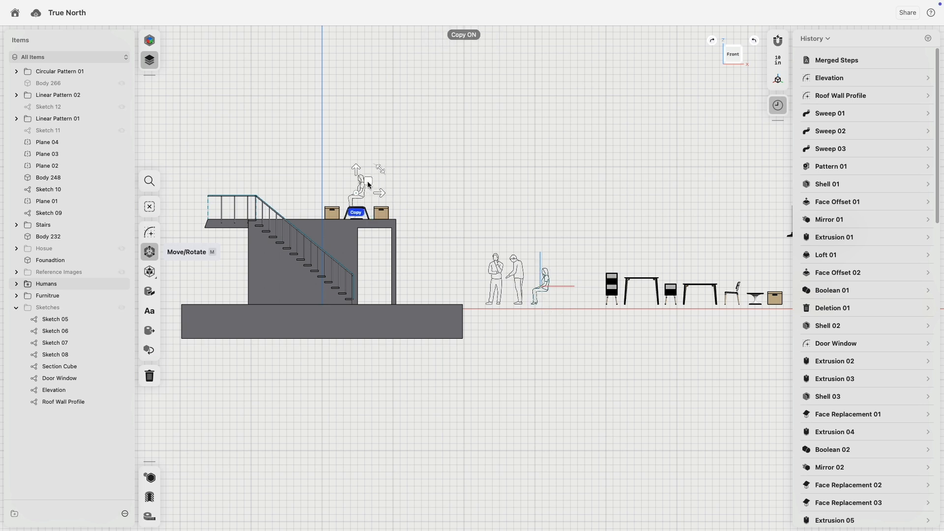
drag(368, 182, 378, 190)
scroll(379, 191, up, 10)
drag(327, 232, 393, 243)
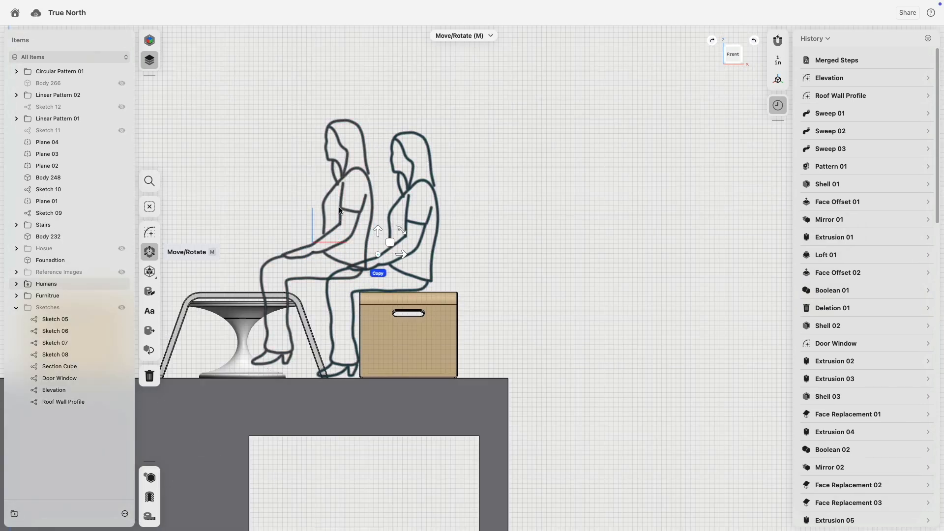
- Delete the extra seated figure floating above the terrace, keeping the one on the bench
click(526, 185)
click(363, 202)
click(328, 125)
key(Delete)
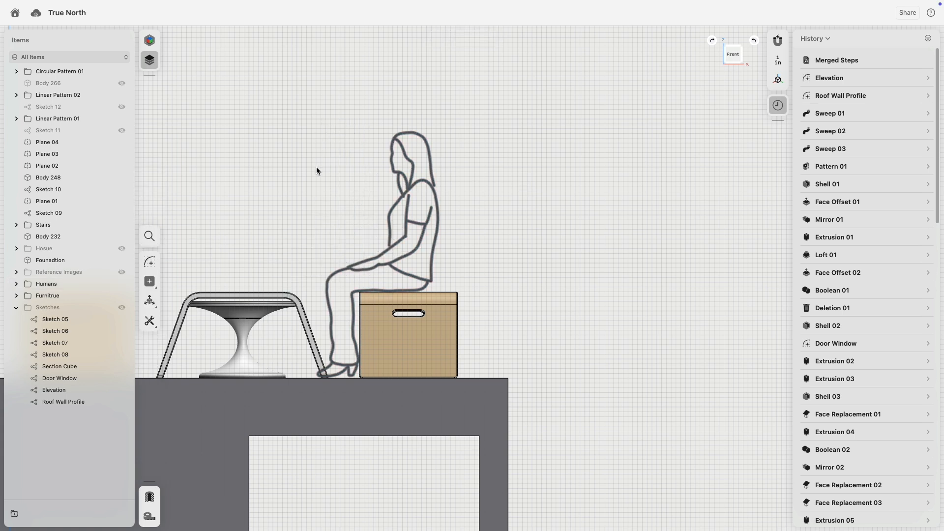
- Move the remaining seated figure across the depth of the roof so it lines up with its bench
scroll(319, 194, down, 1)
right_drag(319, 196, 332, 270)
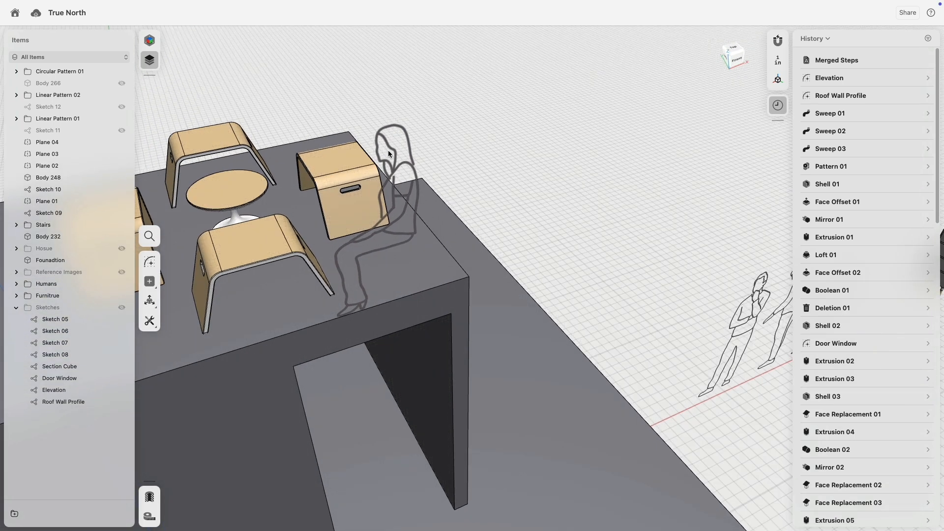
click(386, 135)
right_drag(385, 135, 396, 170)
drag(383, 190, 175, 186)
click(246, 98)
right_drag(246, 99, 299, 173)
scroll(409, 177, down, 10)
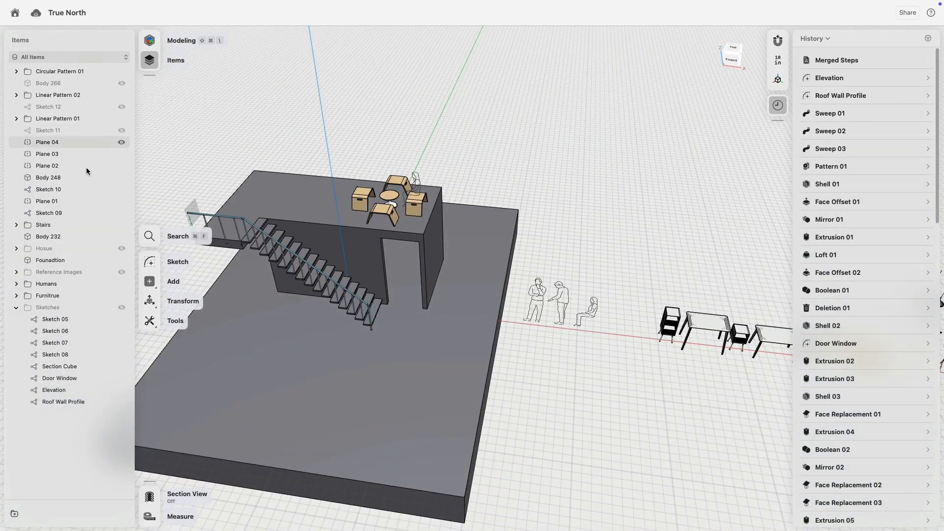
- Copy the chair from the furniture row to the front long side of the second rectangular table
middle_drag(652, 260, 419, 215)
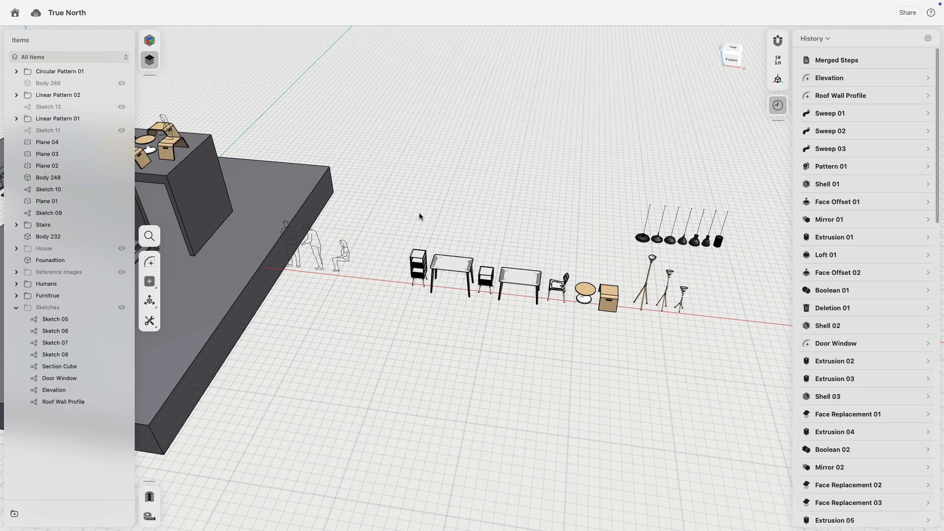
click(738, 48)
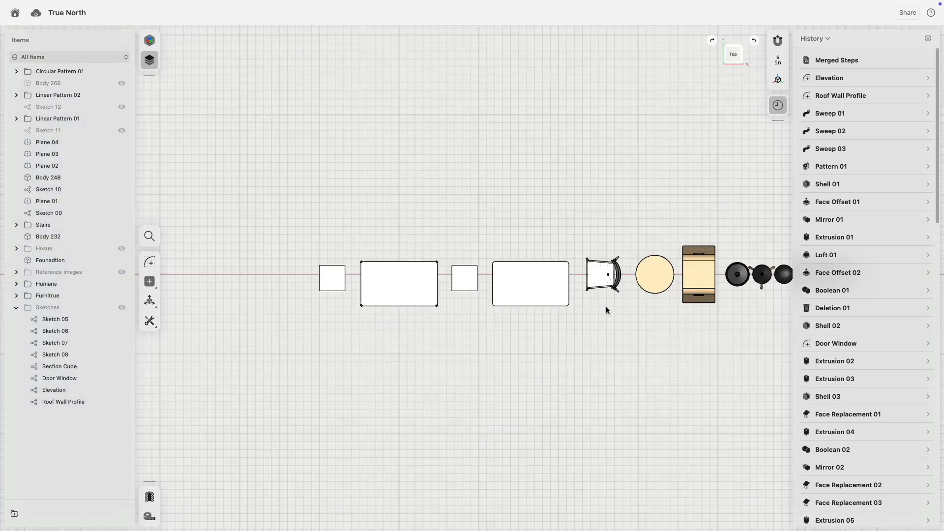
drag(576, 236, 628, 310)
scroll(614, 279, up, 2)
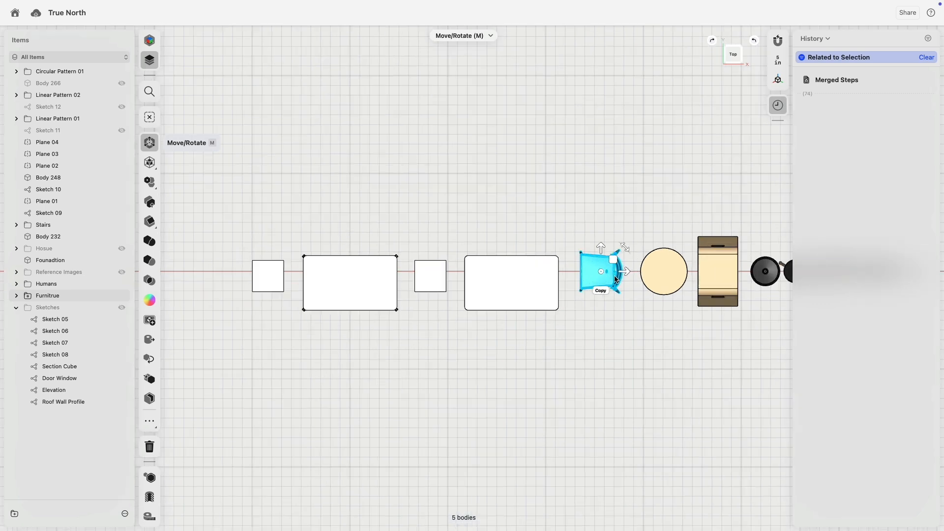
scroll(616, 280, up, 2)
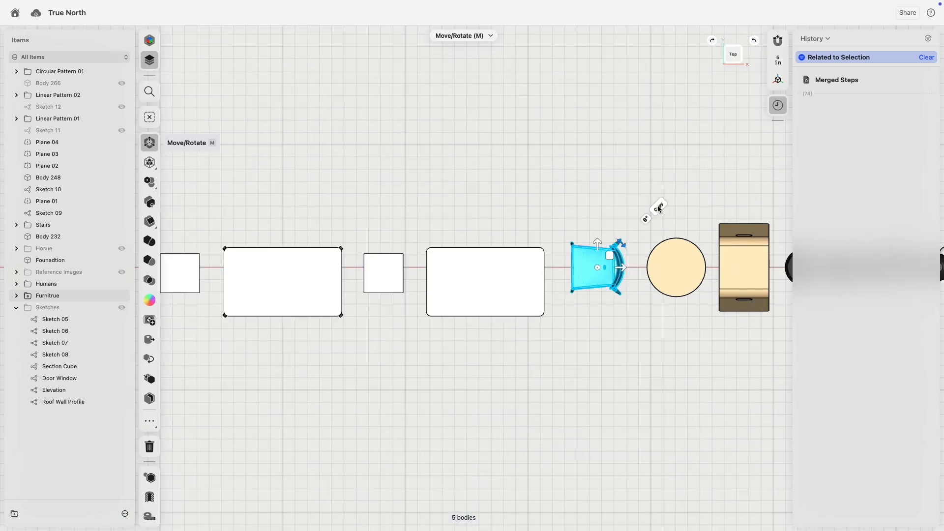
drag(610, 254, 483, 342)
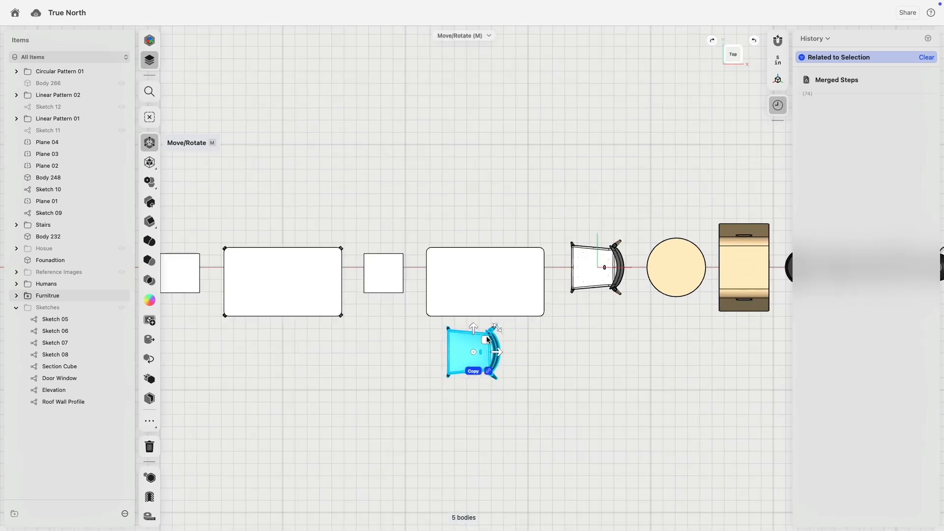
click(475, 371)
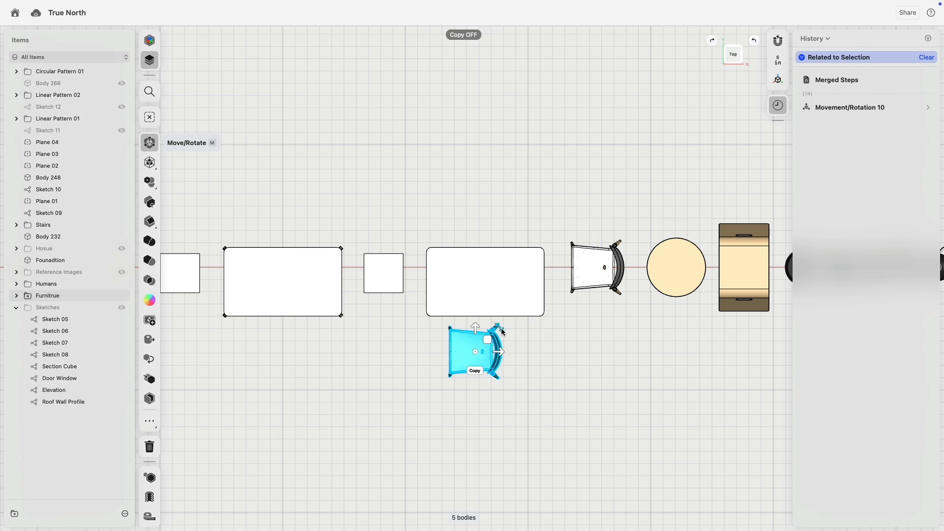
click(542, 356)
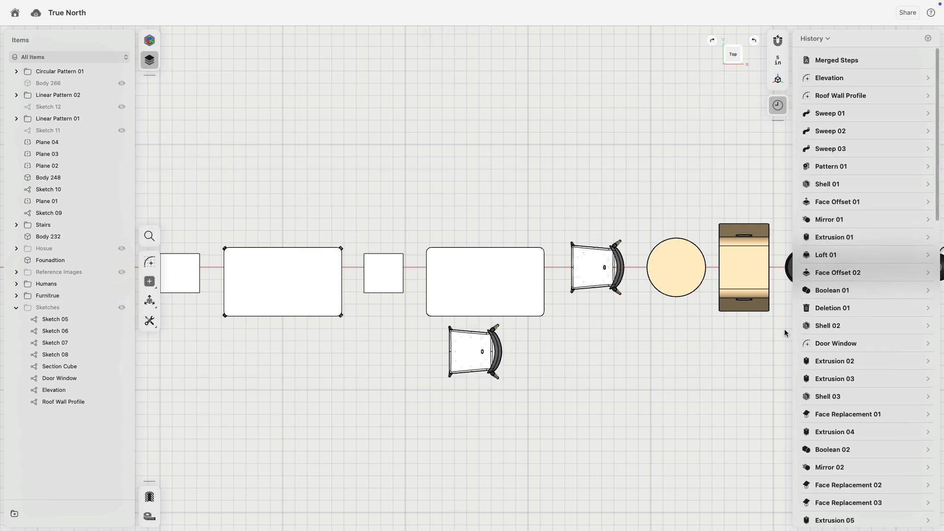
- Edit Movement/Rotation 10 to rotate the copied chair -90° so it faces the table, and tuck it partly under the tabletop
scroll(843, 431, down, 15)
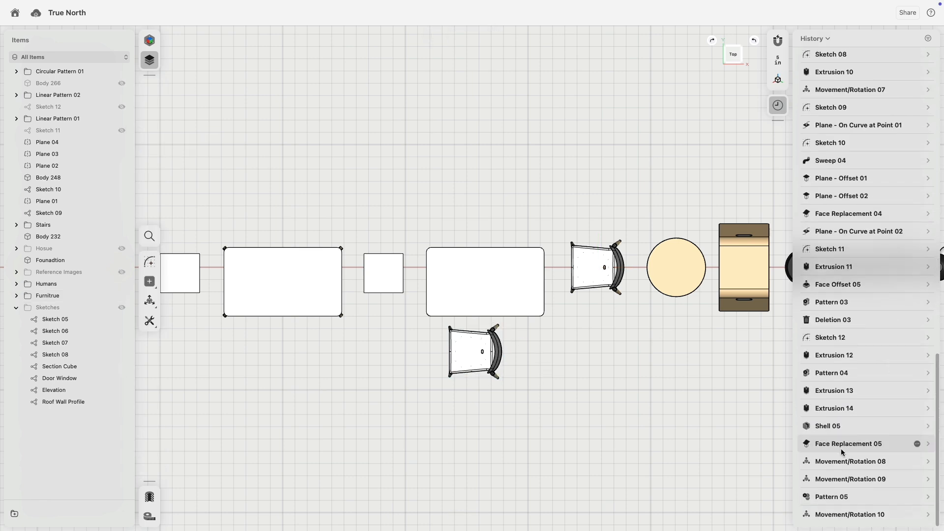
click(832, 515)
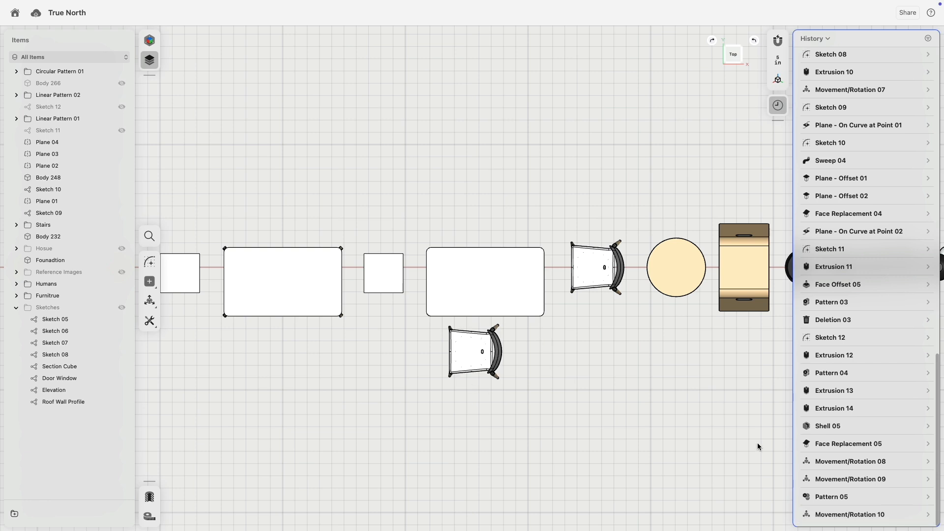
click(811, 513)
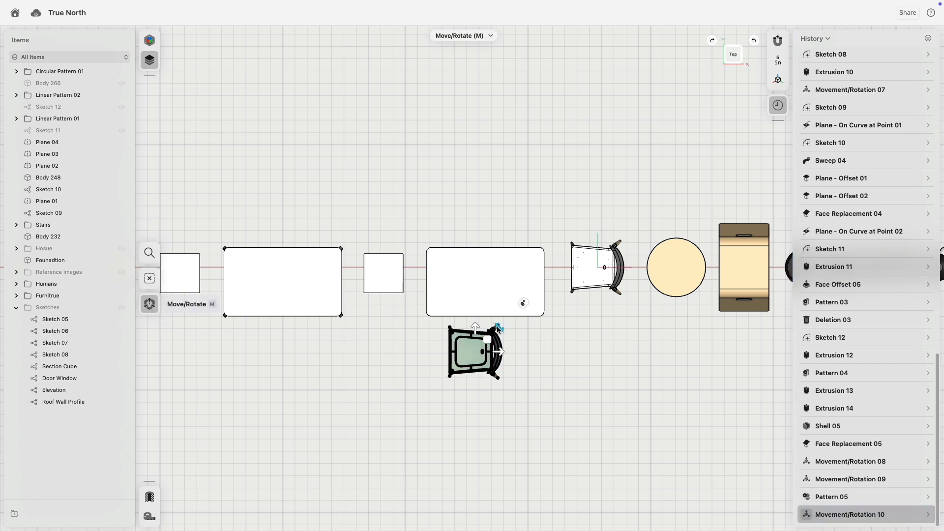
drag(498, 328, 512, 375)
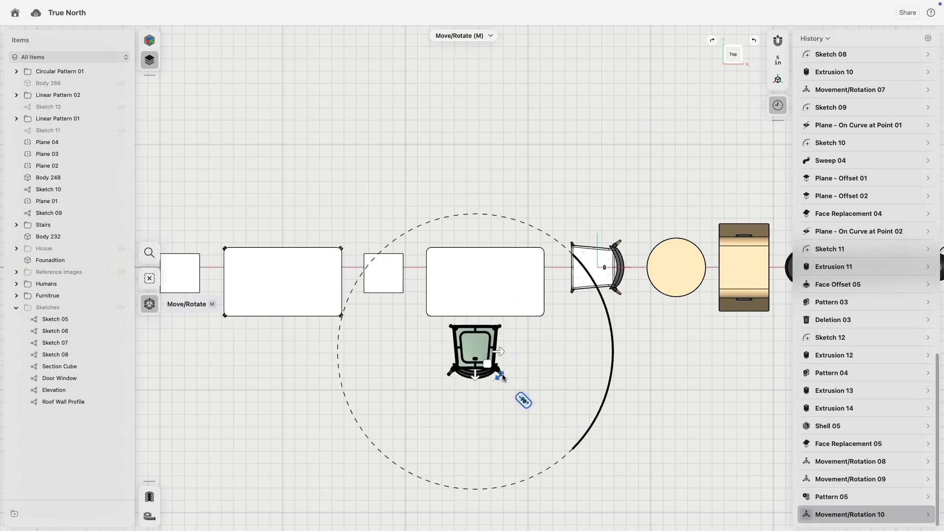
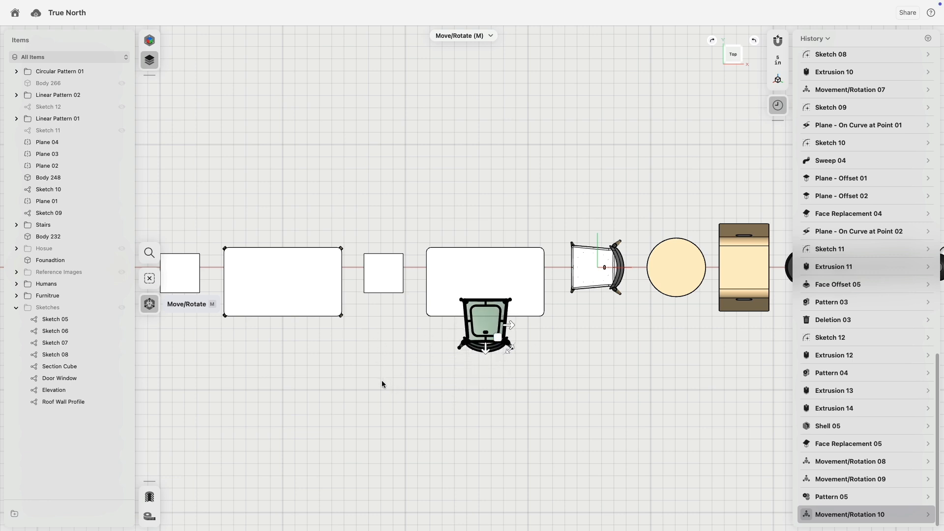
click(521, 387)
- Make a copy of the chair at the second rectangular table, rotated 180° in place
right_drag(493, 365, 451, 277)
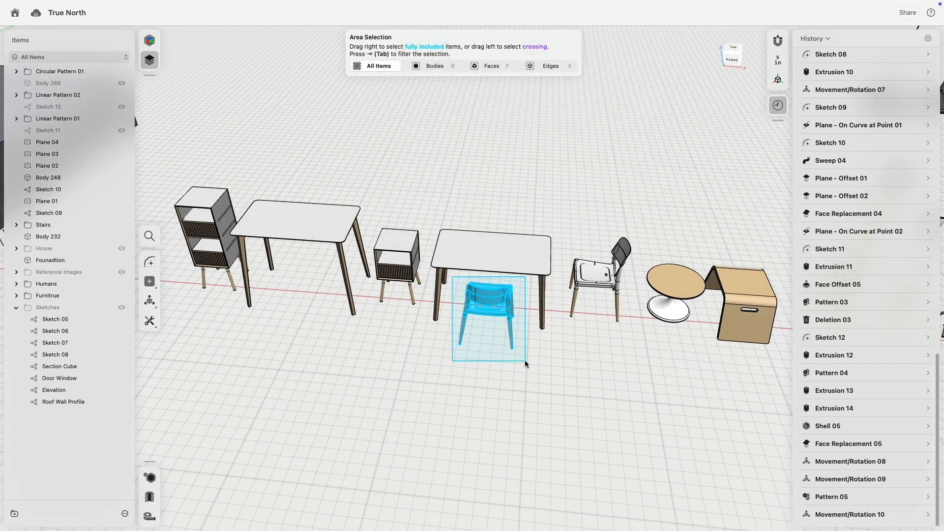
click(514, 345)
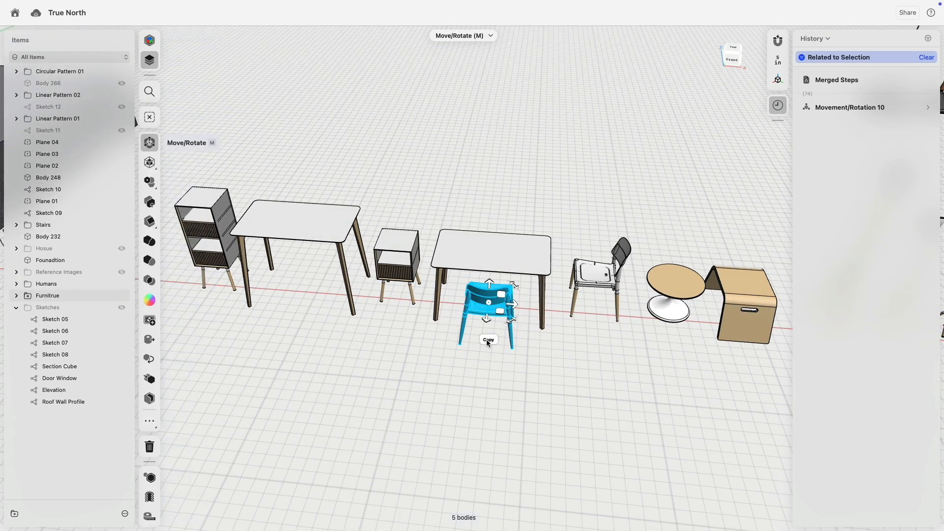
drag(513, 323, 470, 275)
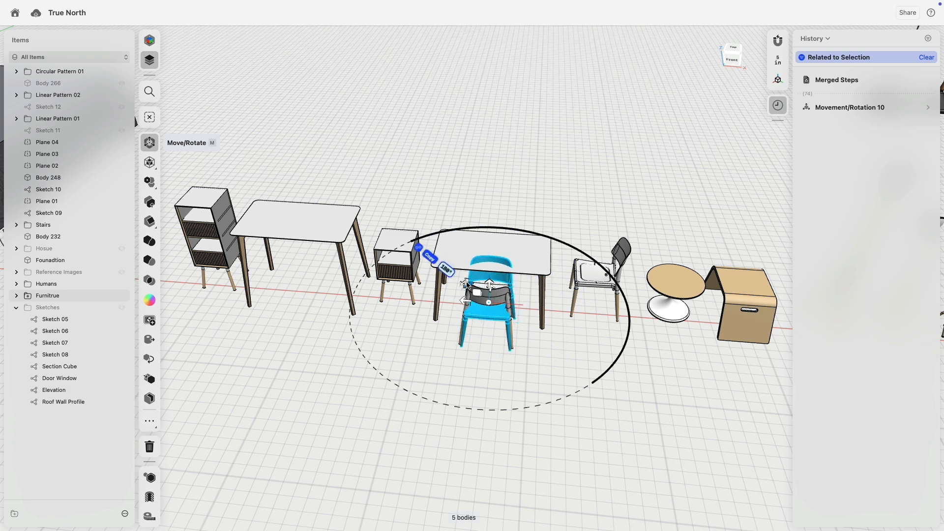
click(693, 423)
- Edit Movement/Rotation 11 to shift the rotated chair to the table's back long side, tucked partly under the tabletop
scroll(865, 344, down, 15)
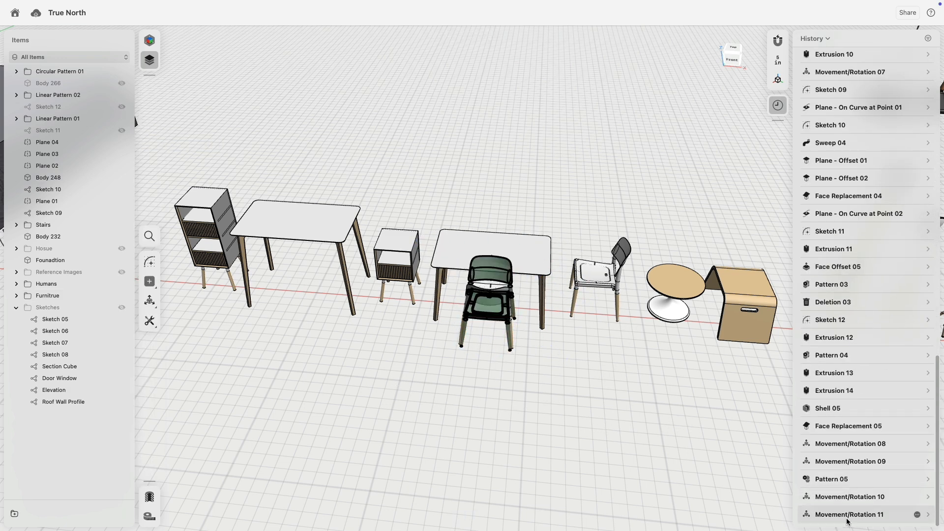
click(847, 514)
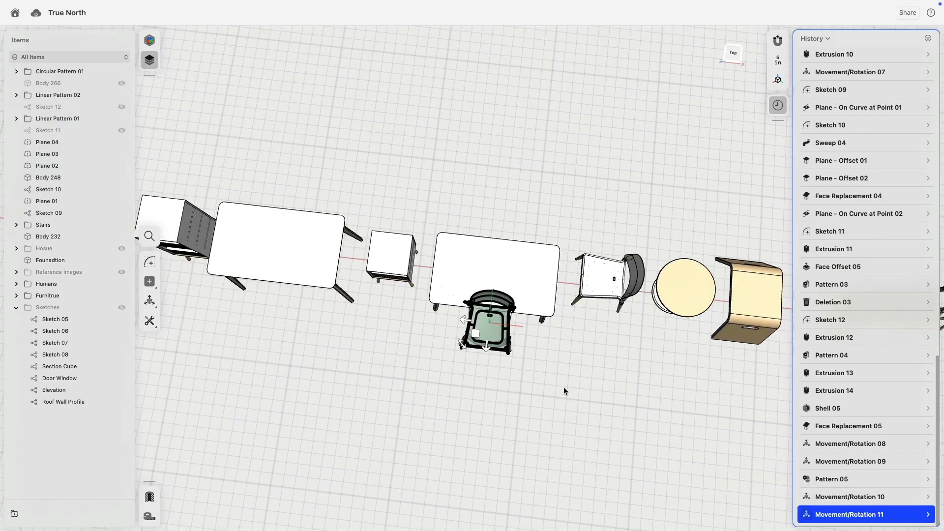
drag(477, 349, 502, 274)
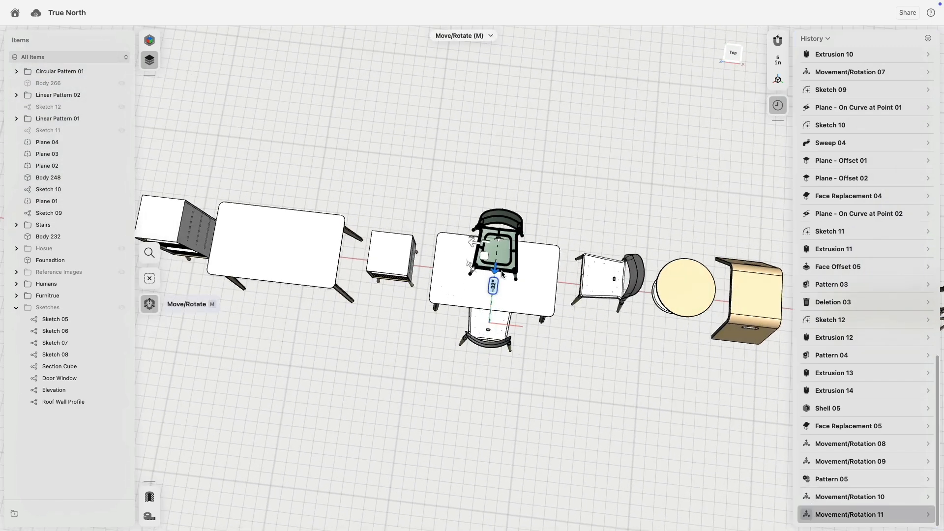
key(Escape)
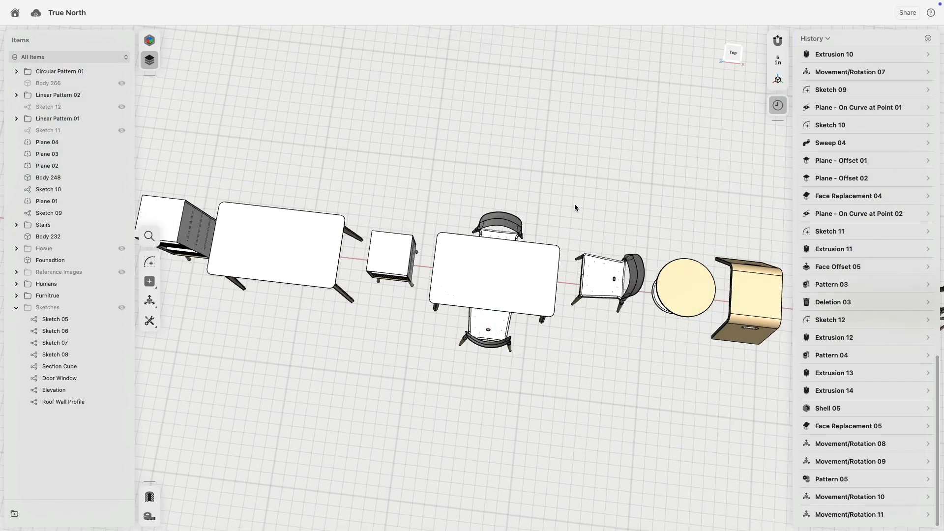
- Copy the table with its two chairs and the small cabinet onto the foundation, in front of the staircase
click(734, 52)
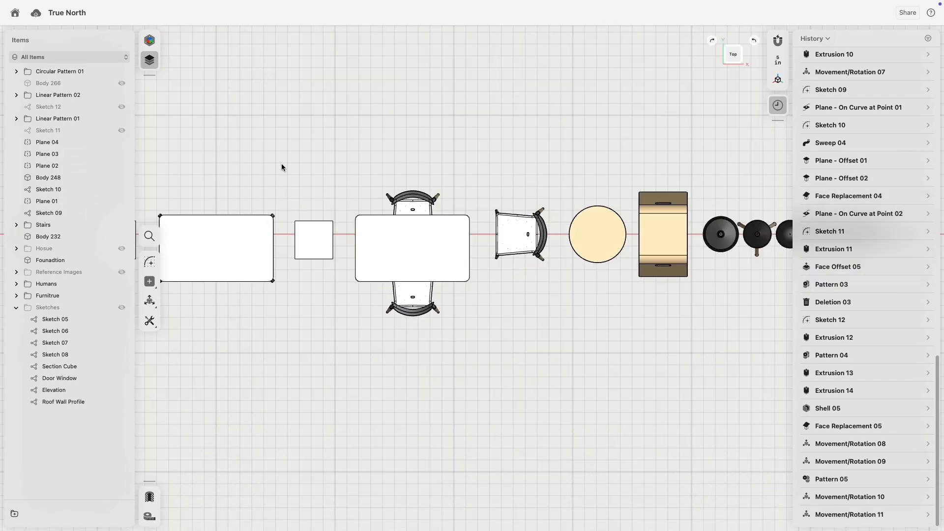
drag(281, 163, 484, 360)
key(m)
scroll(449, 402, down, 5)
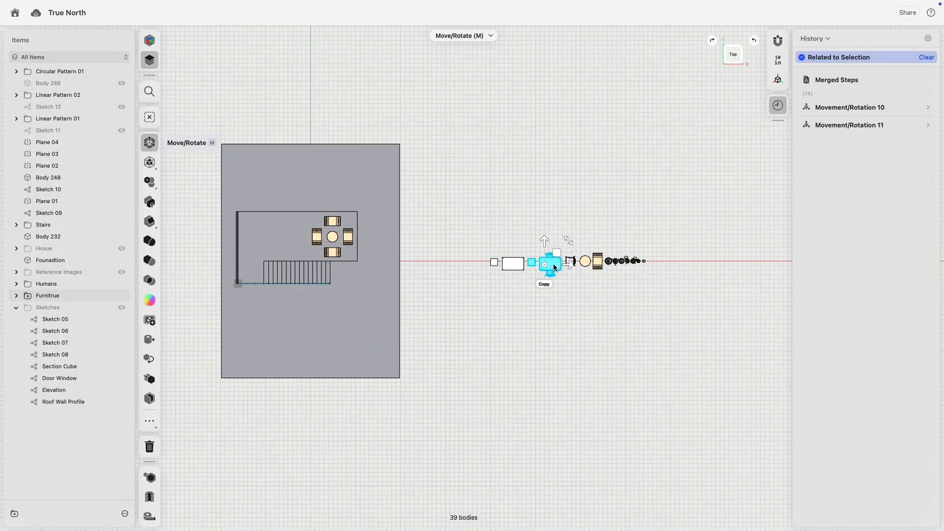
drag(330, 312, 272, 308)
click(299, 334)
- Rotate the copied small cabinet 90° on the foundation and shift it slightly away from the table
scroll(214, 330, down, 5)
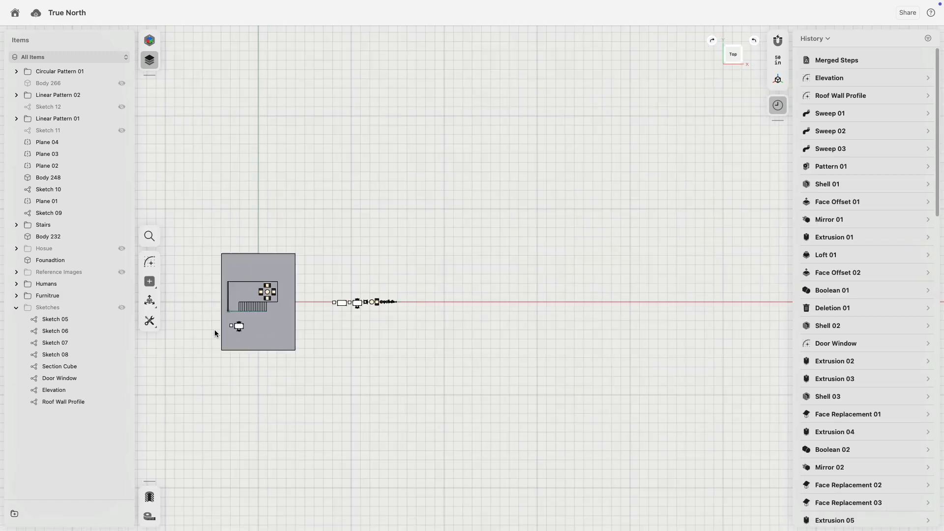
scroll(223, 332, up, 10)
right_drag(326, 285, 316, 241)
click(734, 54)
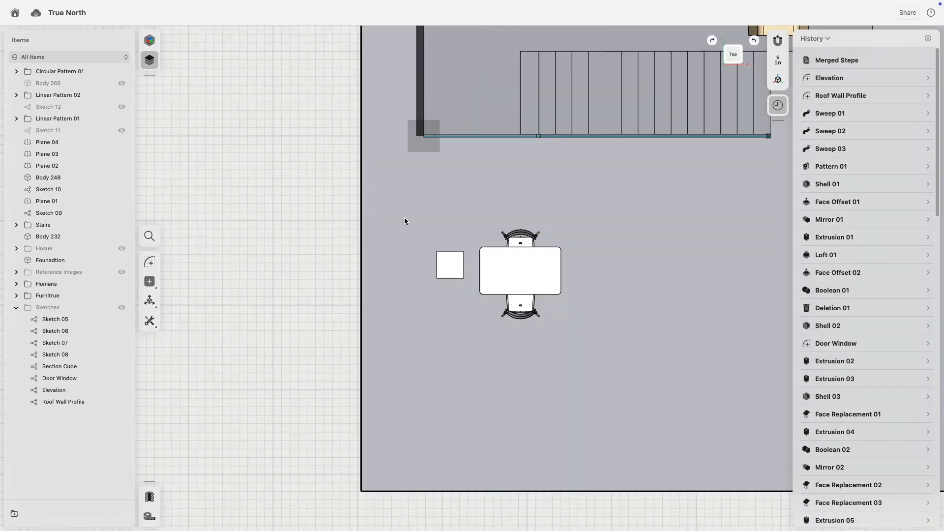
drag(407, 218, 466, 295)
key(m)
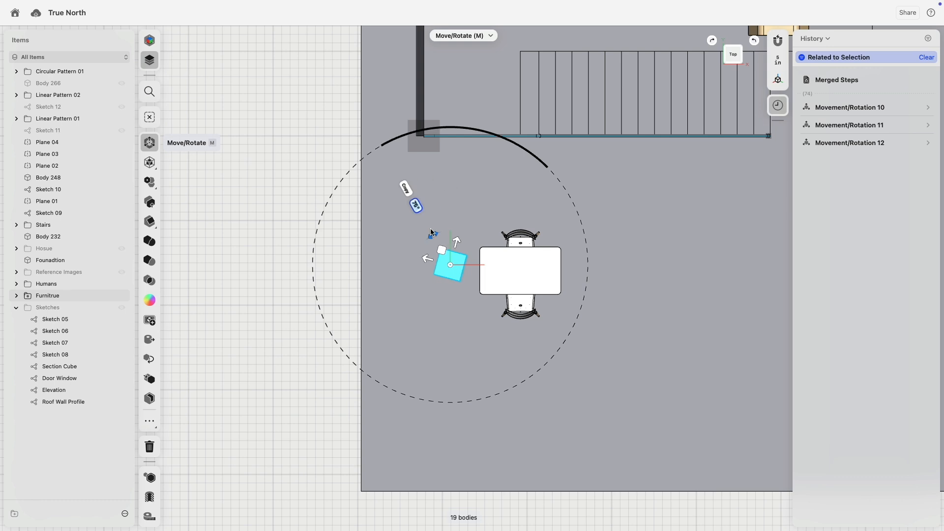
click(424, 237)
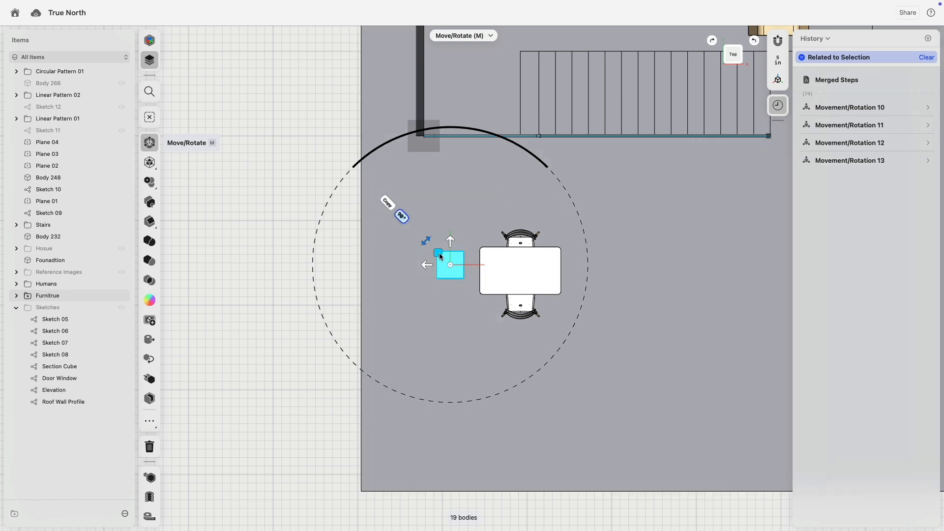
mouse_move(438, 252)
mouse_down()
mouse_move(401, 256)
mouse_move(441, 259)
mouse_up()
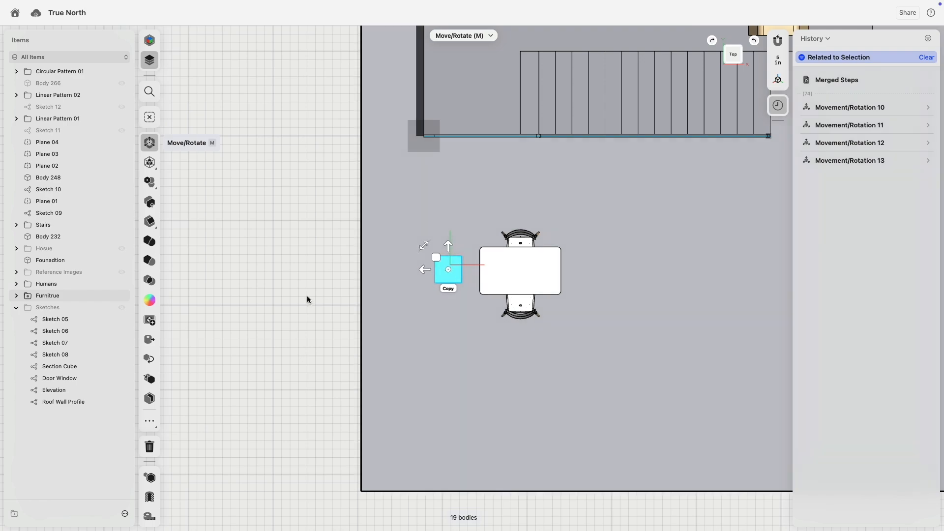
click(307, 297)
- Copy the first rectangular table and the tall shelf unit from the furniture row to the space beneath the roof
right_drag(392, 355, 442, 330)
scroll(441, 227, up, 10)
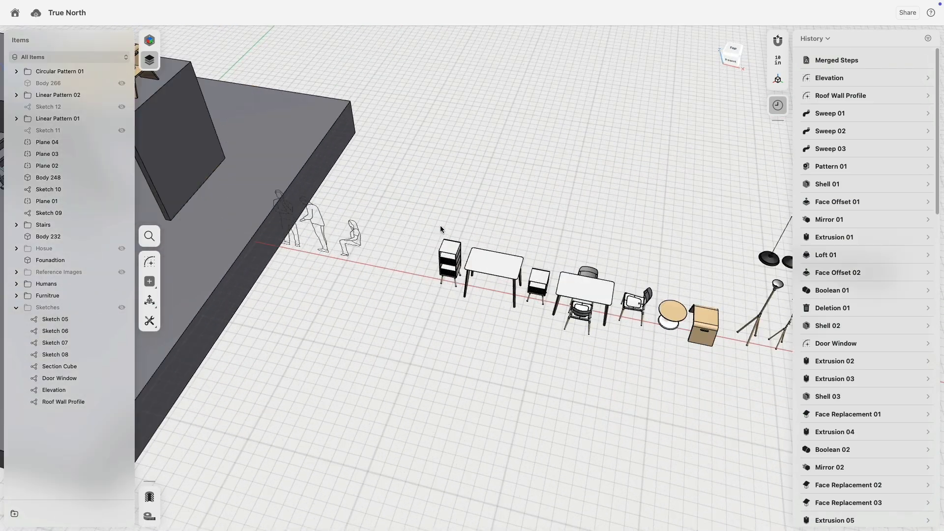
drag(397, 195, 579, 383)
key(m)
scroll(551, 364, down, 8)
right_drag(564, 338, 336, 348)
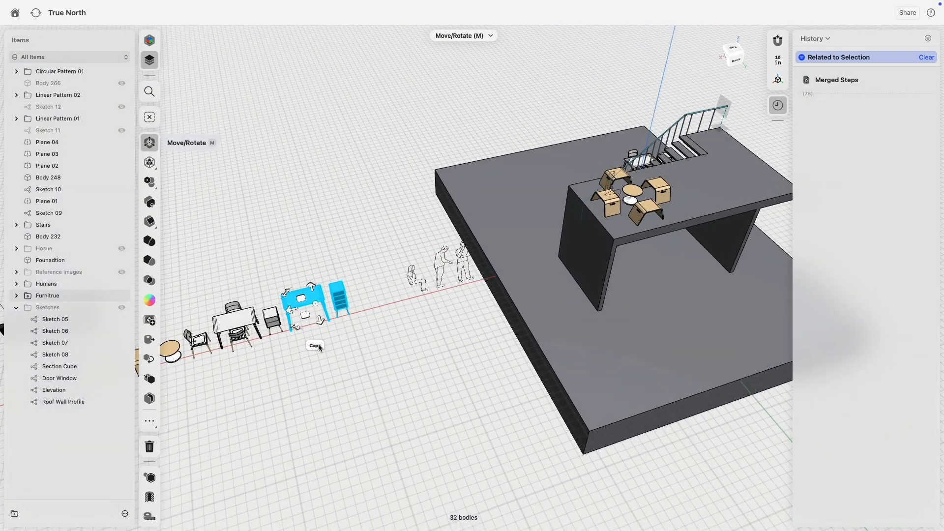
click(733, 48)
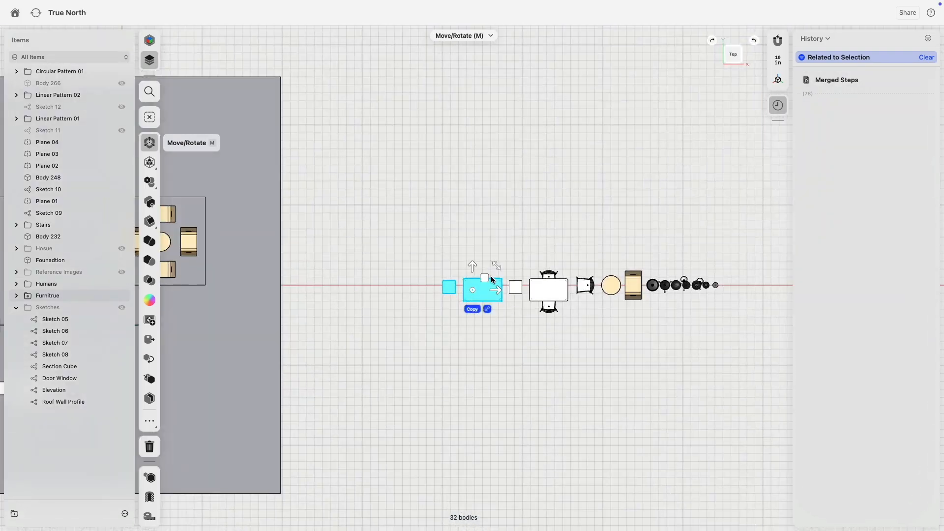
middle_drag(491, 276, 626, 365)
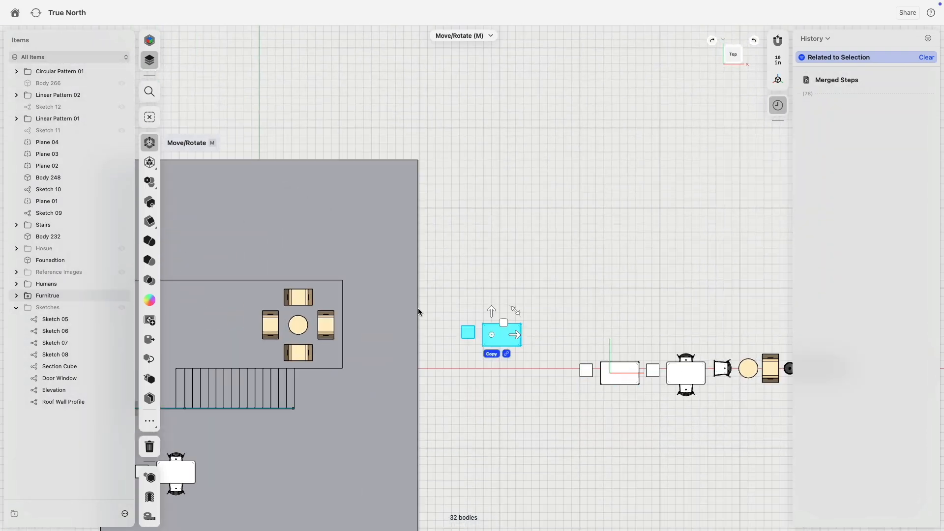
- Edit Movement/Rotation 14 to rotate the copied table and tall shelf unit 90° beneath the roof
right_drag(238, 329, 497, 284)
click(742, 53)
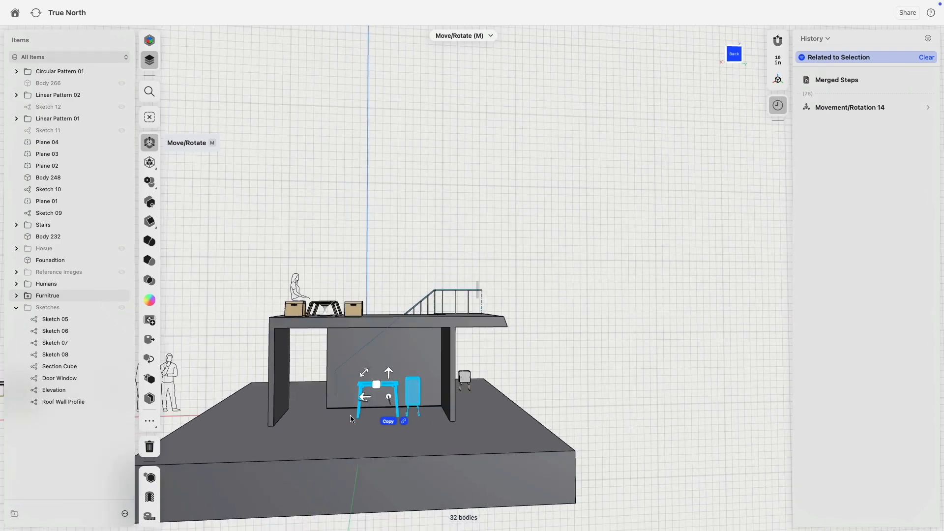
scroll(497, 393, up, 5)
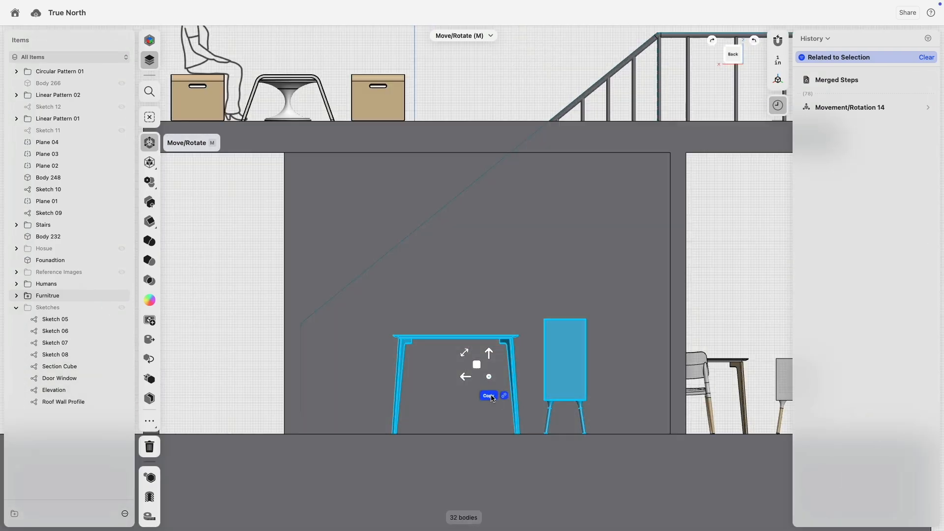
click(496, 395)
right_drag(497, 394, 466, 376)
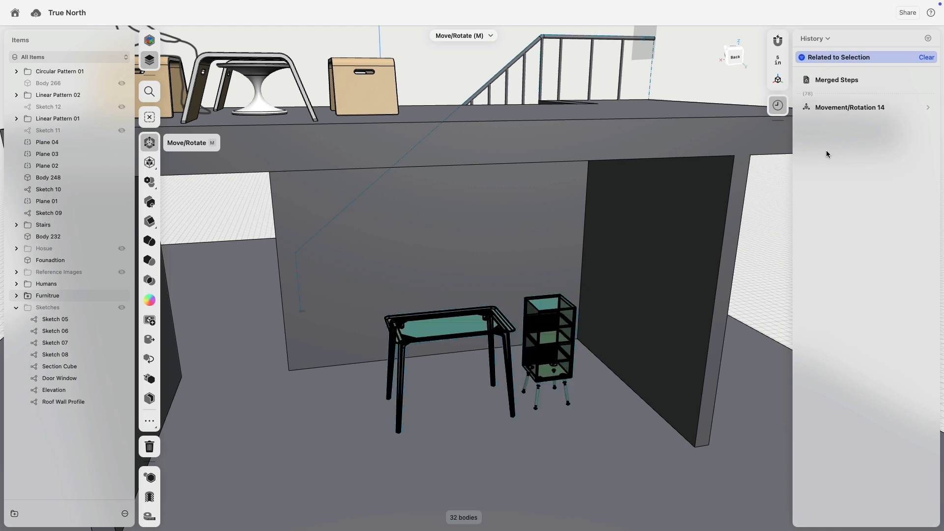
click(767, 244)
scroll(836, 443, down, 10)
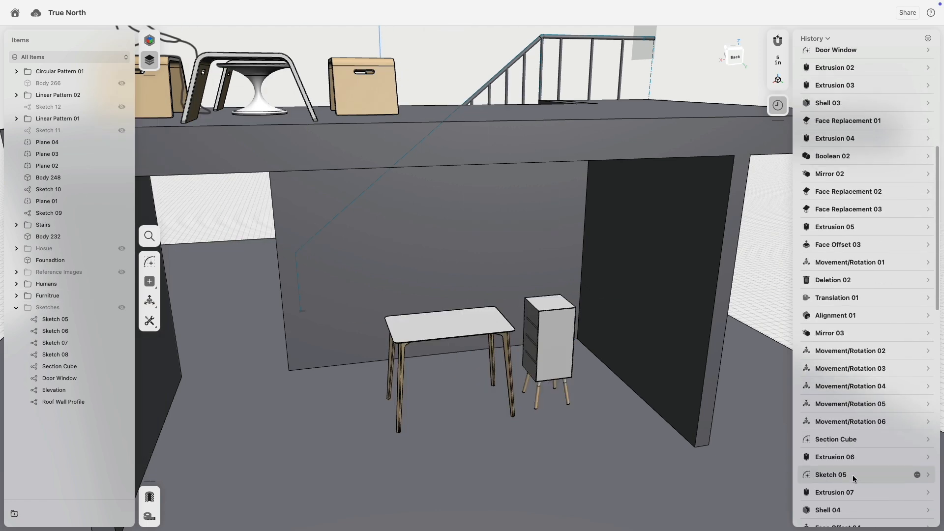
scroll(854, 478, down, 10)
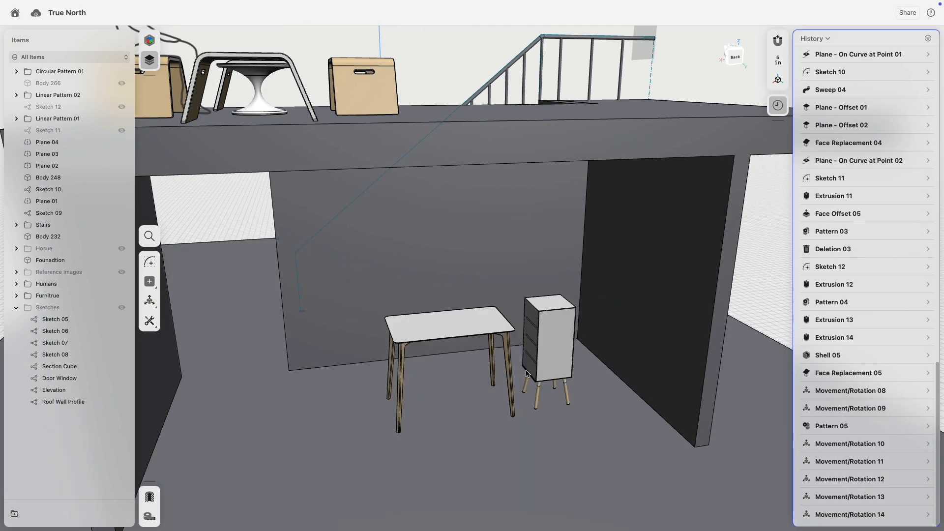
click(853, 516)
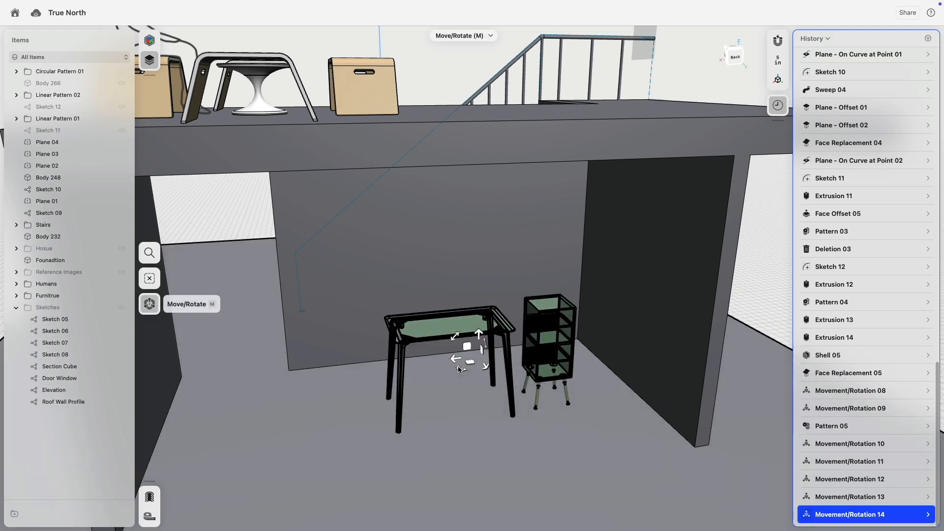
drag(442, 383, 527, 371)
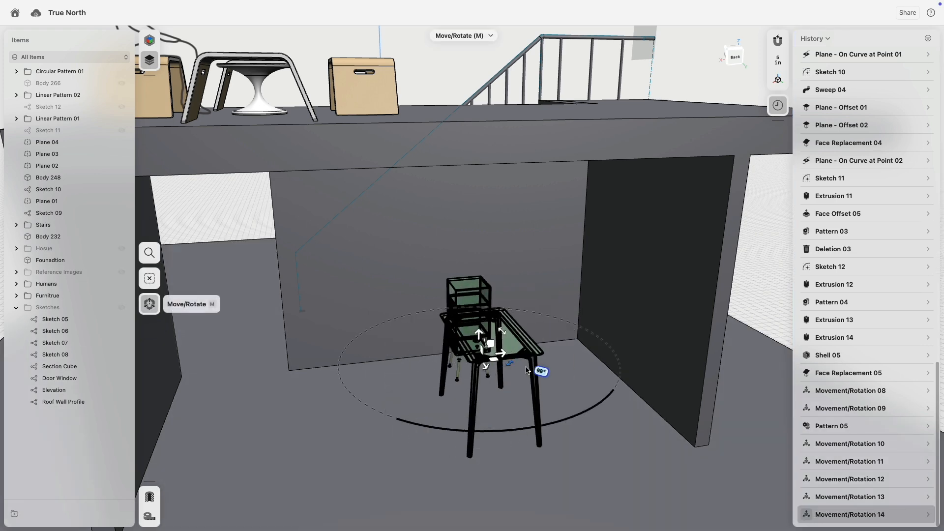
click(740, 254)
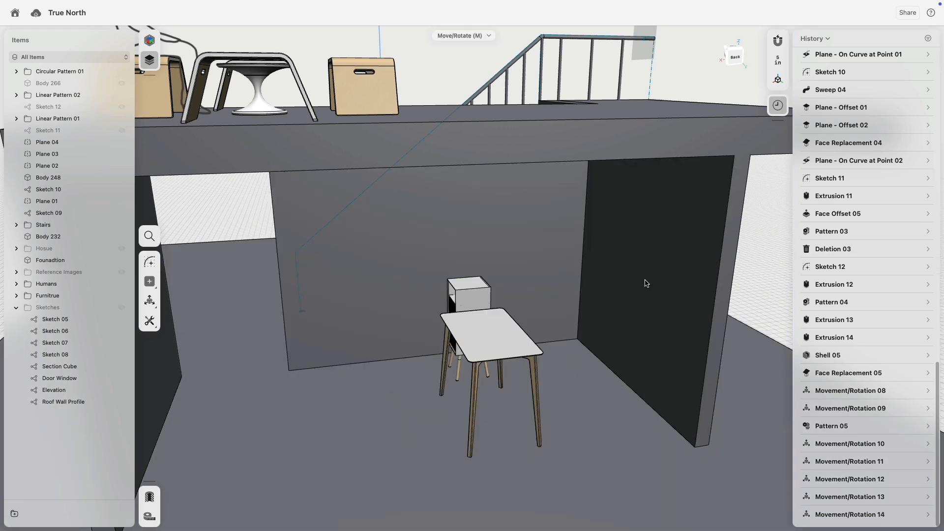
- Move the copied tall shelf unit away from the table into the back corner between the walls
right_drag(492, 290, 444, 243)
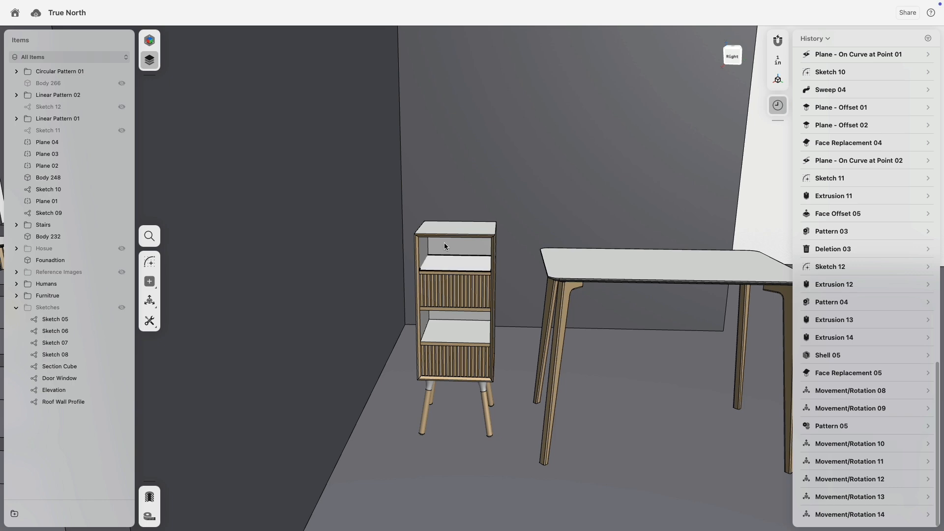
drag(410, 193, 523, 481)
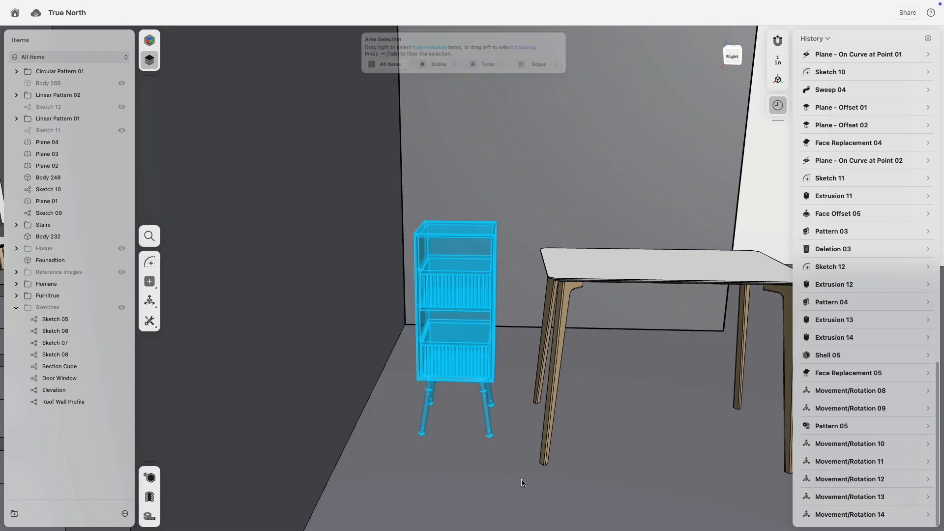
key(m)
right_drag(479, 365, 482, 337)
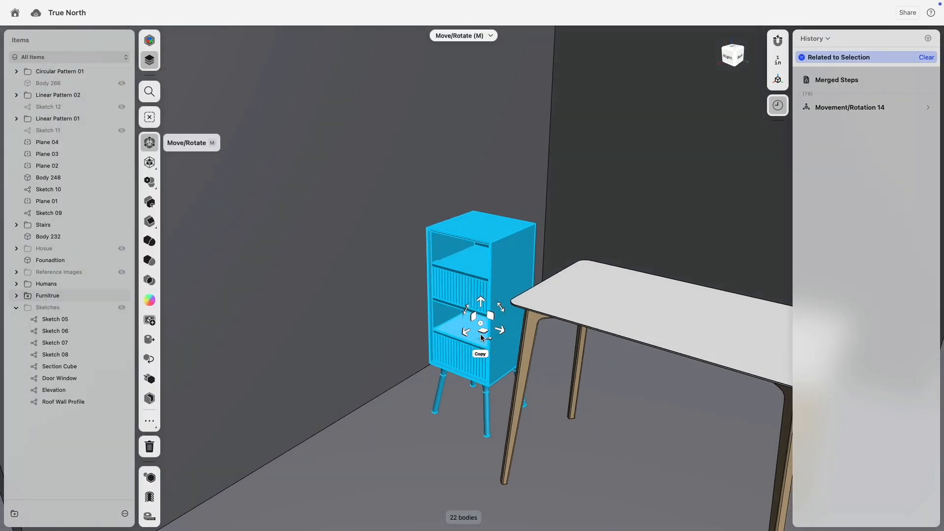
drag(485, 332, 546, 264)
- Rotate the tall shelf unit slightly so it stands at an angle in the corner beneath the roof
right_drag(440, 361, 457, 344)
right_drag(444, 336, 401, 329)
drag(530, 302, 596, 310)
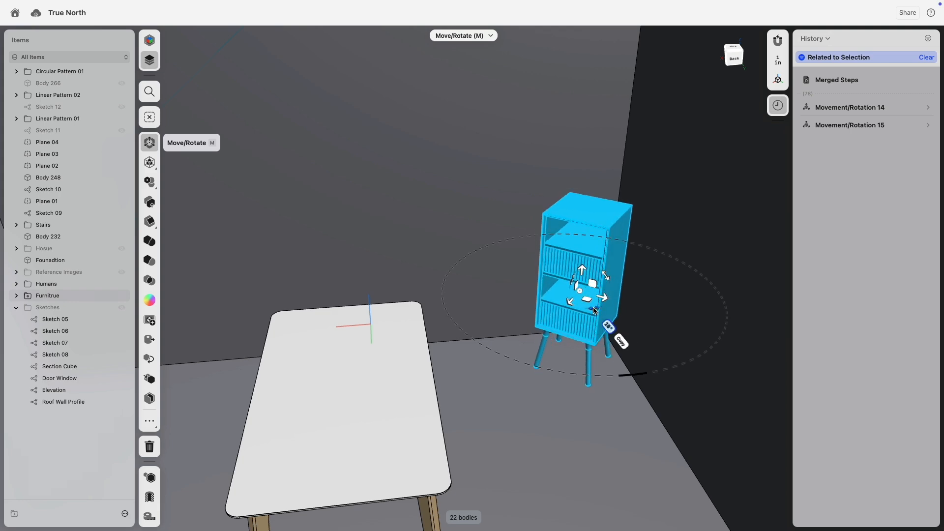
scroll(477, 433, down, 10)
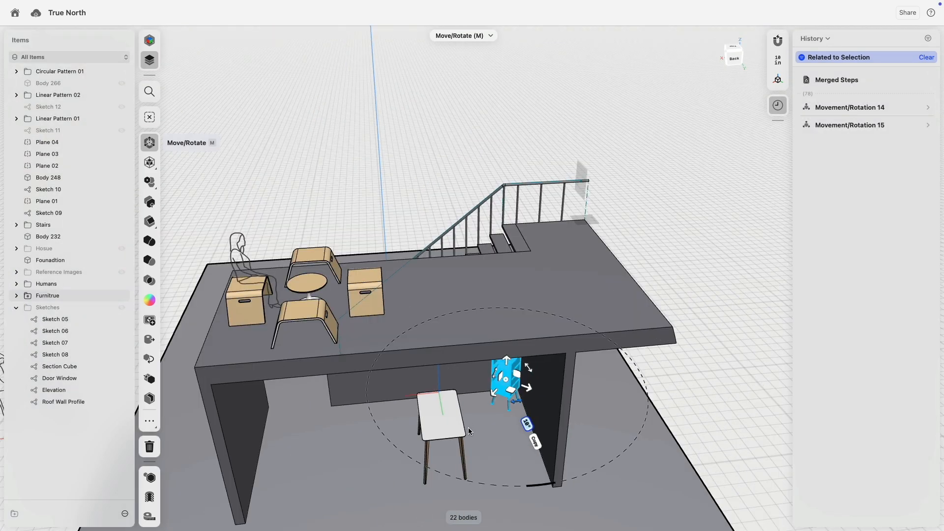
click(660, 378)
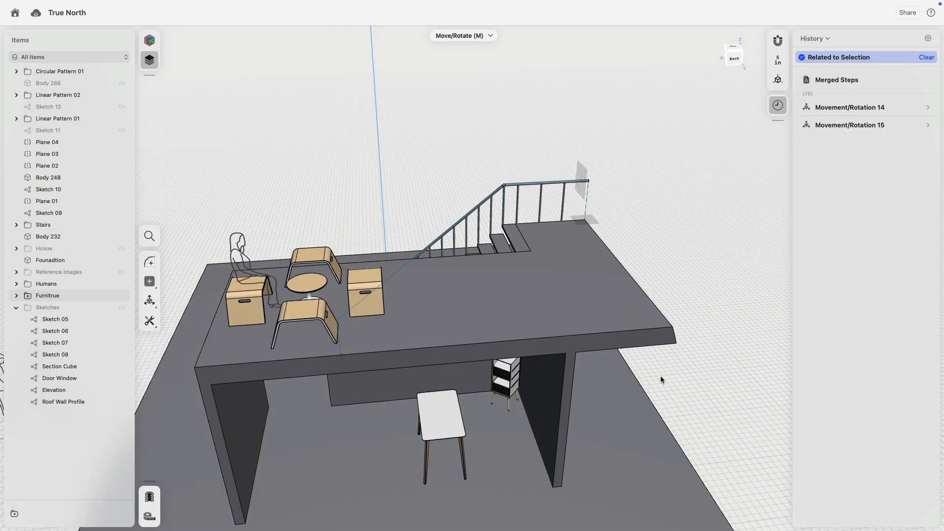
- Copy the standing figure leaning forward from the row of humans and move it in depth to the table beneath the roof
scroll(659, 378, down, 5)
click(278, 387)
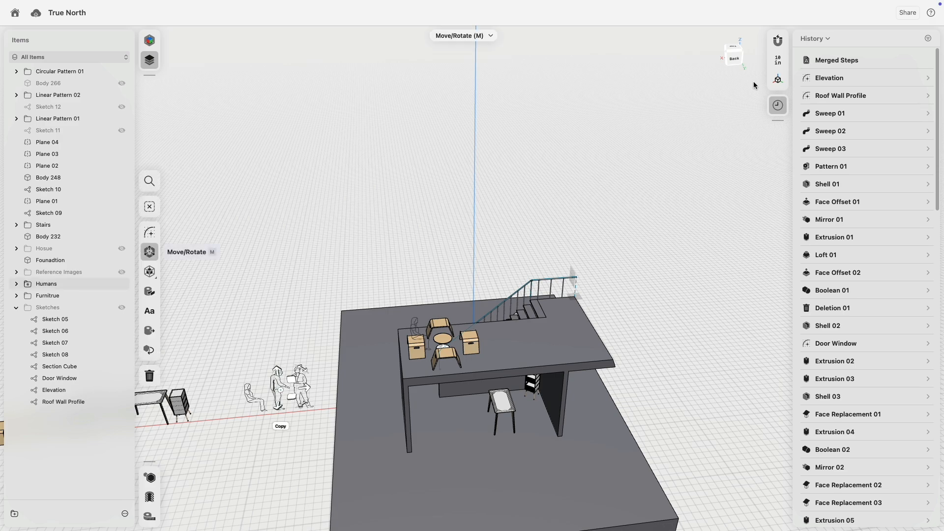
click(734, 63)
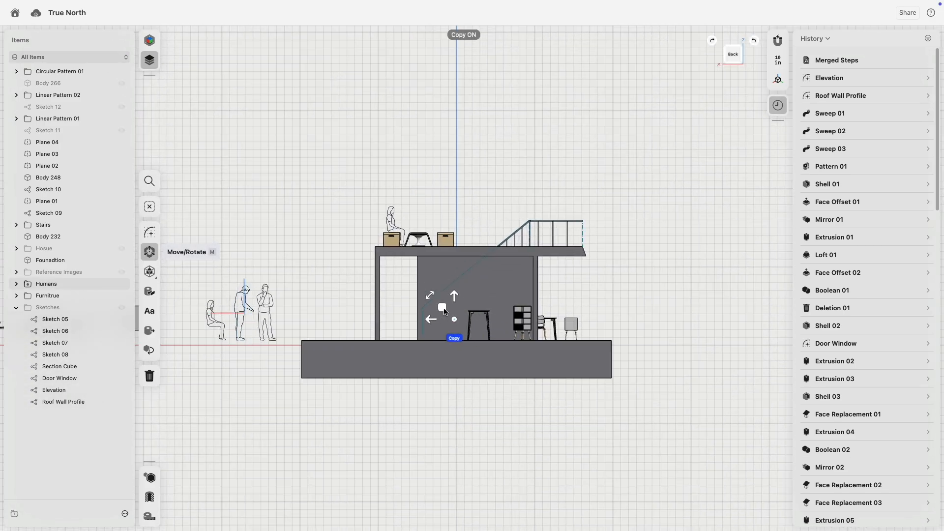
right_drag(428, 306, 580, 359)
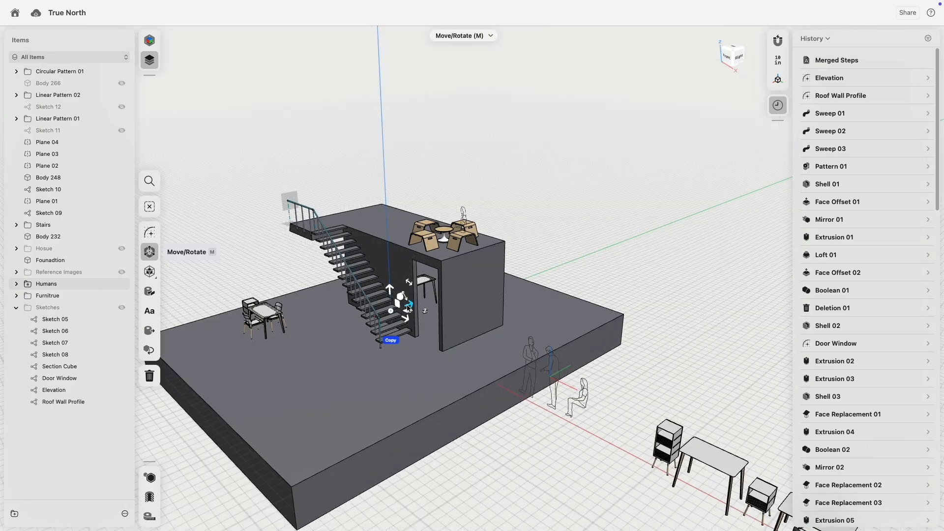
click(439, 295)
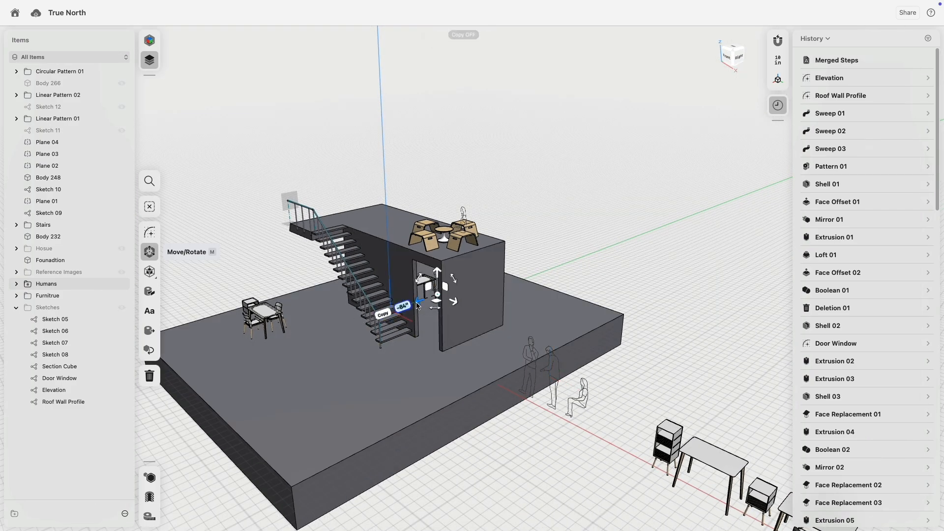
right_drag(409, 310, 565, 241)
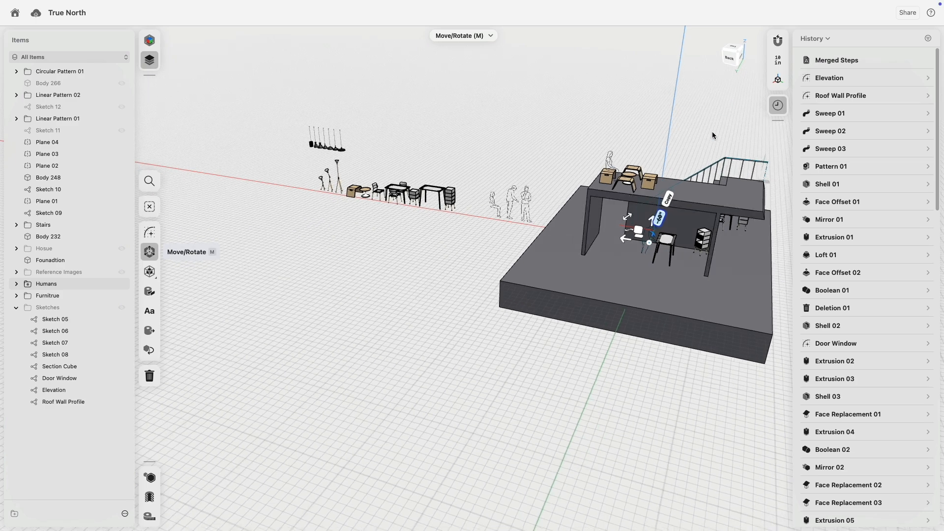
- Position the copied leaning figure on the foundation with its hands reaching the edge of the table beneath the roof
click(728, 62)
scroll(536, 260, up, 10)
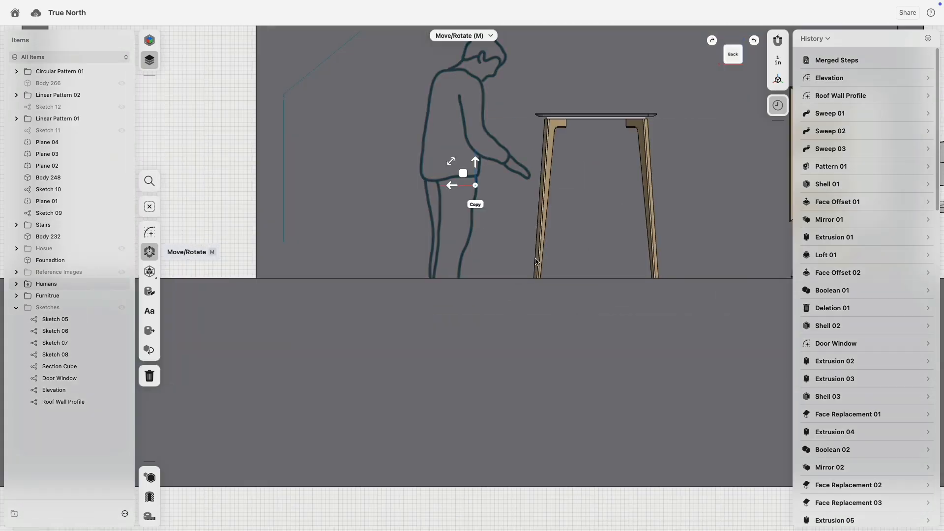
middle_drag(536, 261, 474, 392)
drag(416, 337, 439, 280)
- Copy the leaning figure to the opposite side of the table, rotate the copy 180°, and shift it 14" toward the table
scroll(448, 298, down, 8)
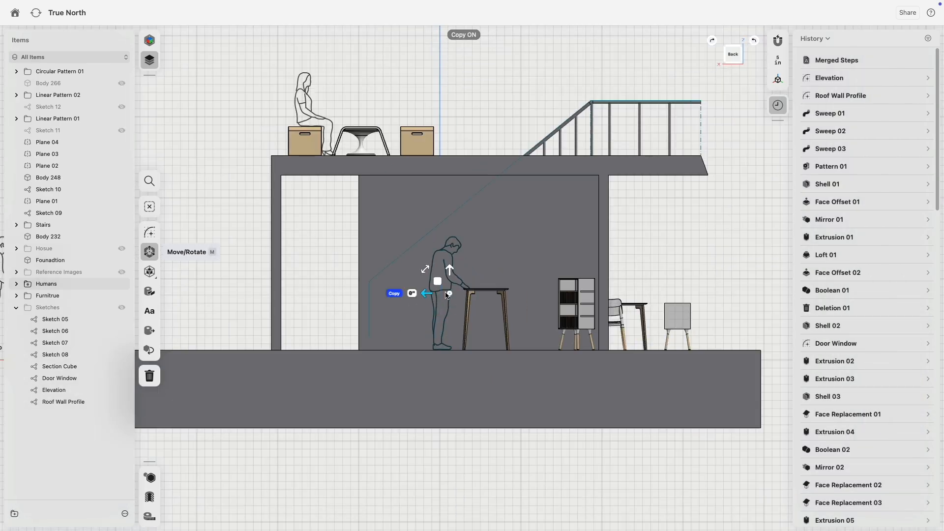
right_drag(517, 294, 498, 379)
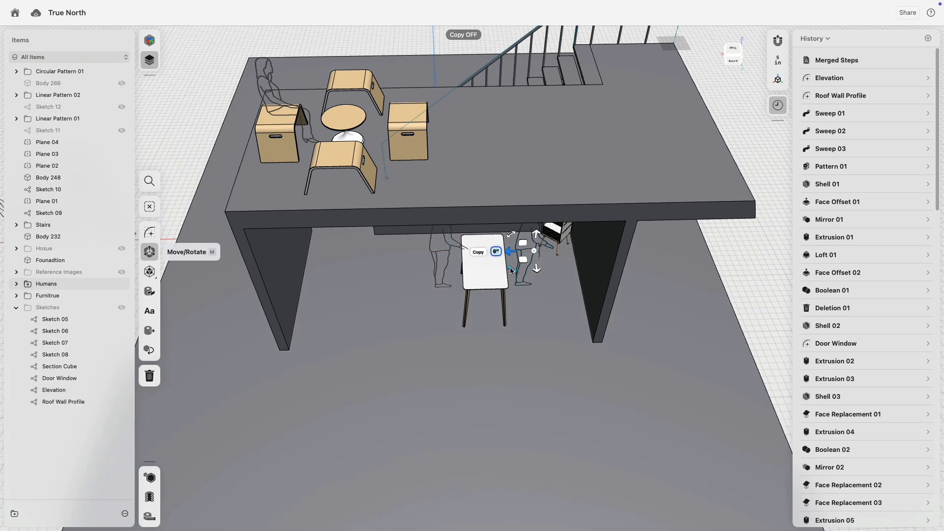
drag(511, 270, 590, 251)
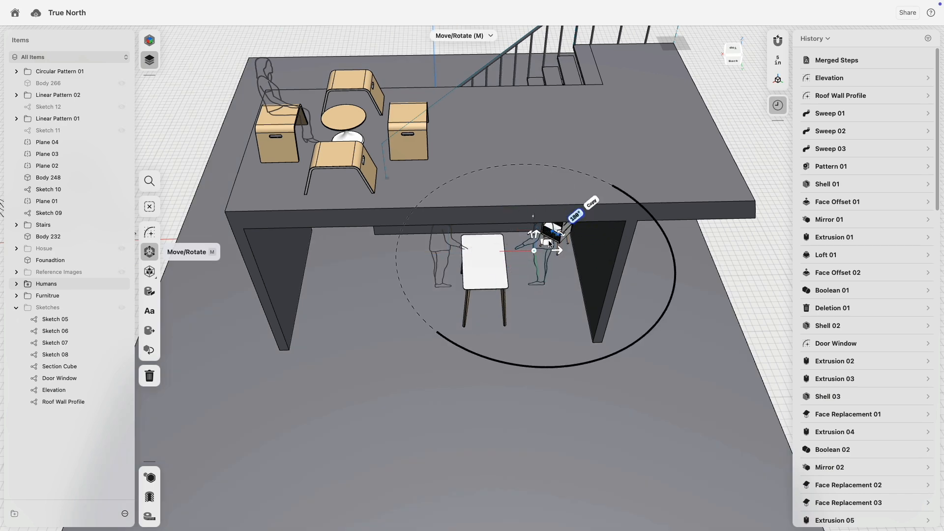
drag(529, 255, 532, 254)
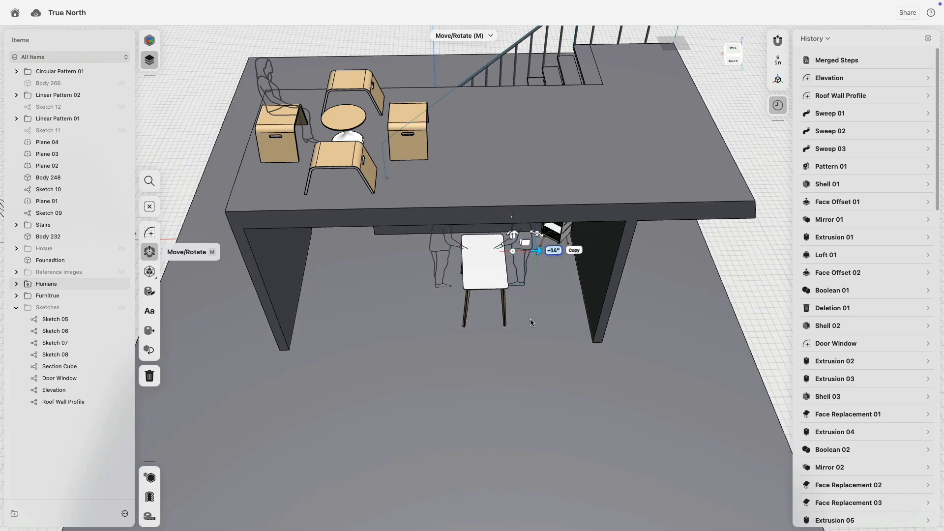
- Examine how the two figures stand at the table, toggling the foundation's visibility for comparison
right_drag(530, 318, 535, 235)
click(732, 59)
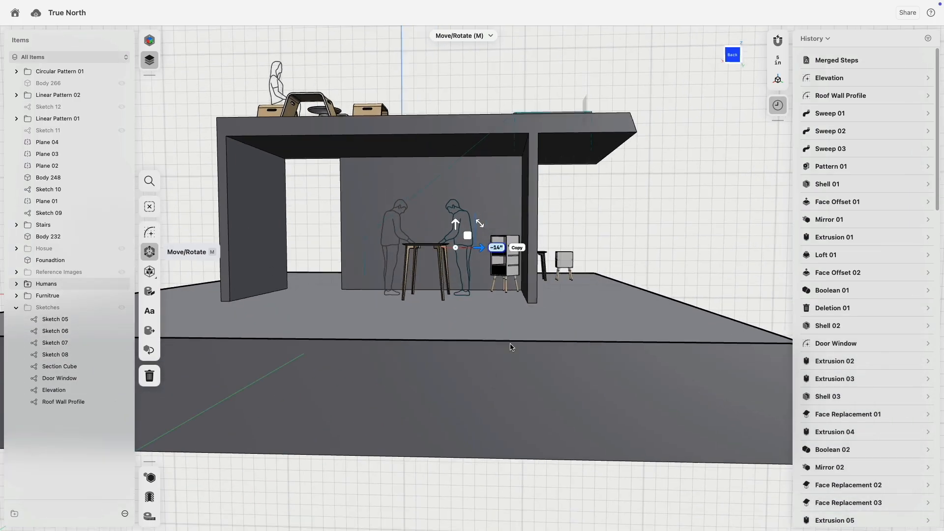
scroll(412, 259, up, 15)
scroll(470, 282, down, 15)
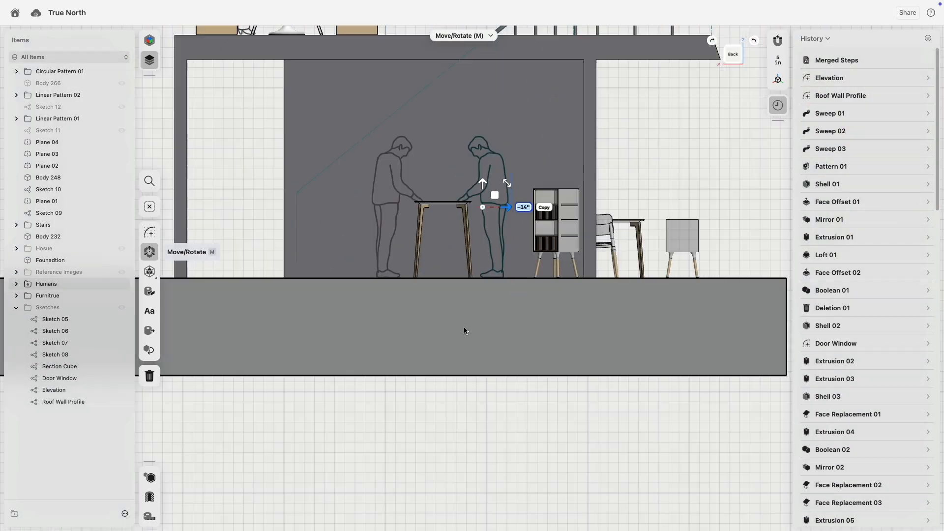
click(465, 326)
click(121, 261)
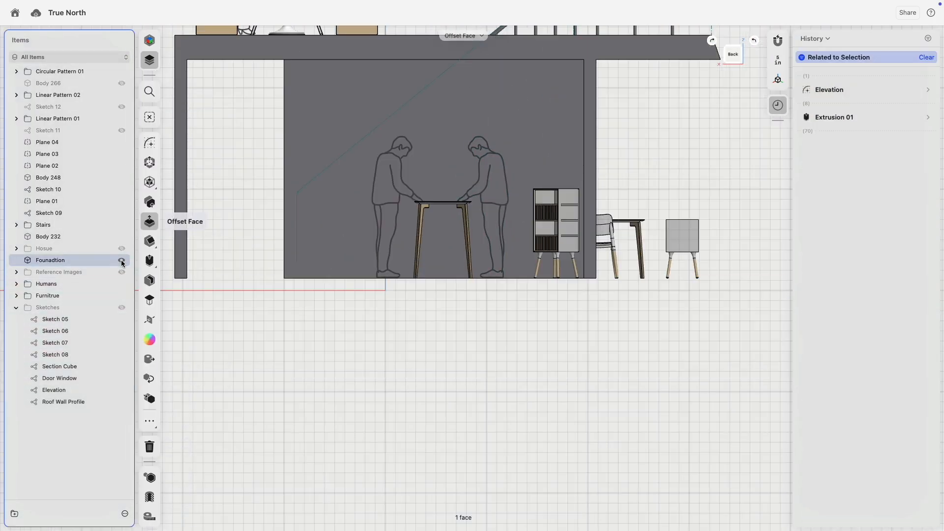
click(121, 261)
click(121, 260)
click(121, 261)
scroll(405, 415, down, 10)
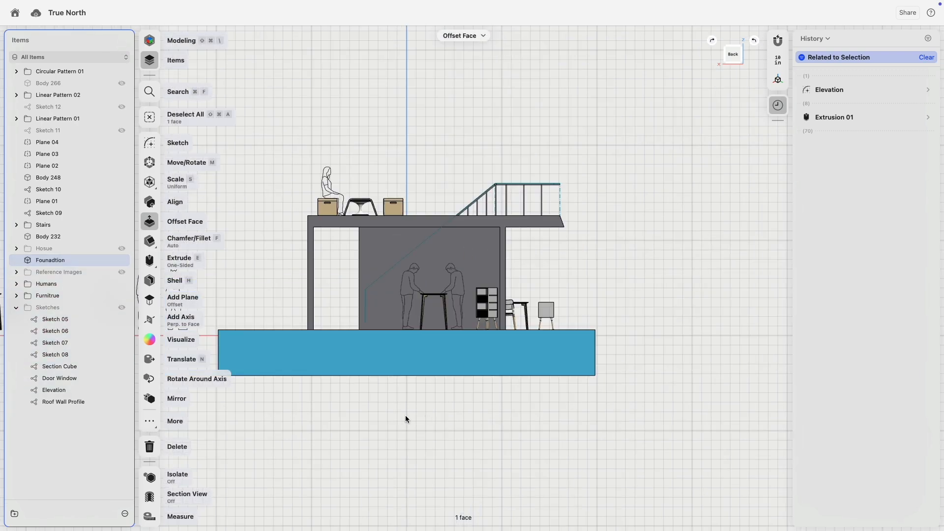
click(467, 409)
- Copy the widest flat-shaded pendant lamp from the end of the lamp row to the space above the table beneath the roof
mouse_move(465, 406)
right_down()
mouse_move(533, 453)
mouse_move(465, 400)
right_up()
right_drag(243, 409, 398, 405)
scroll(389, 401, down, 5)
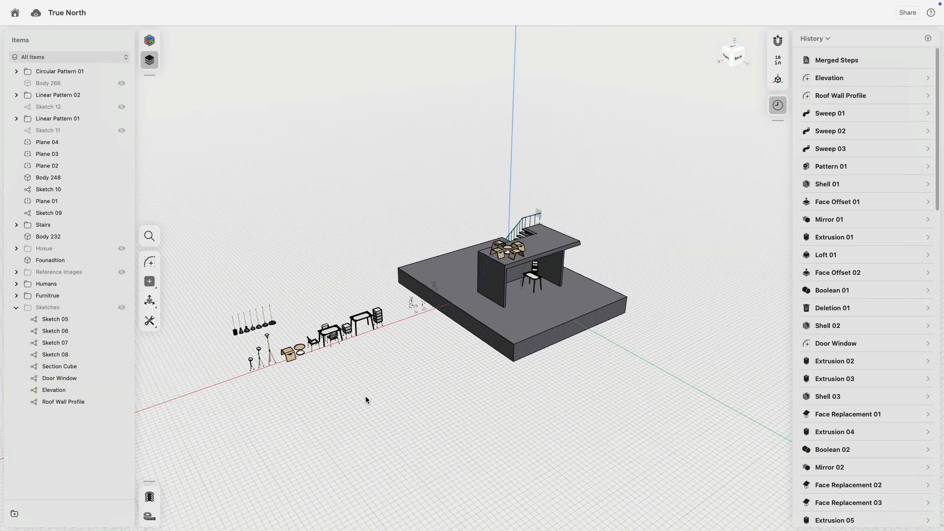
scroll(302, 355, up, 6)
scroll(207, 331, up, 4)
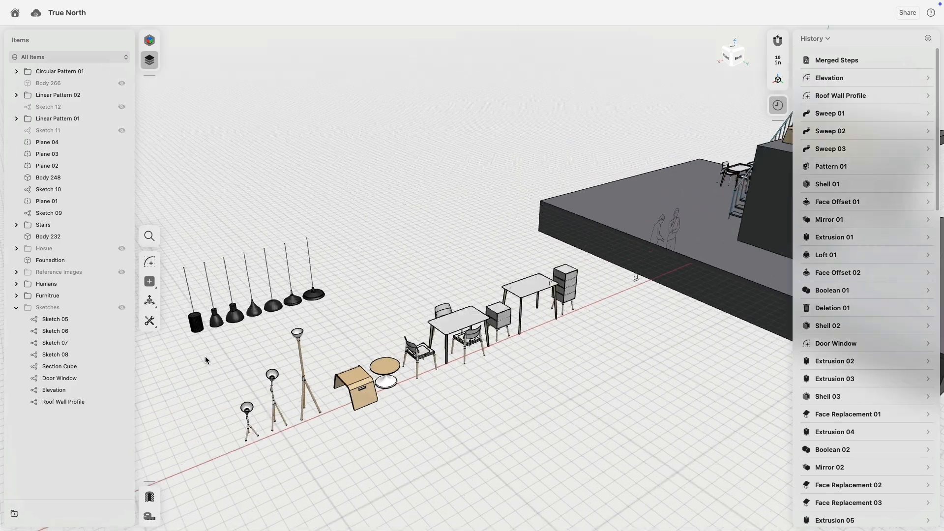
right_drag(199, 344, 347, 267)
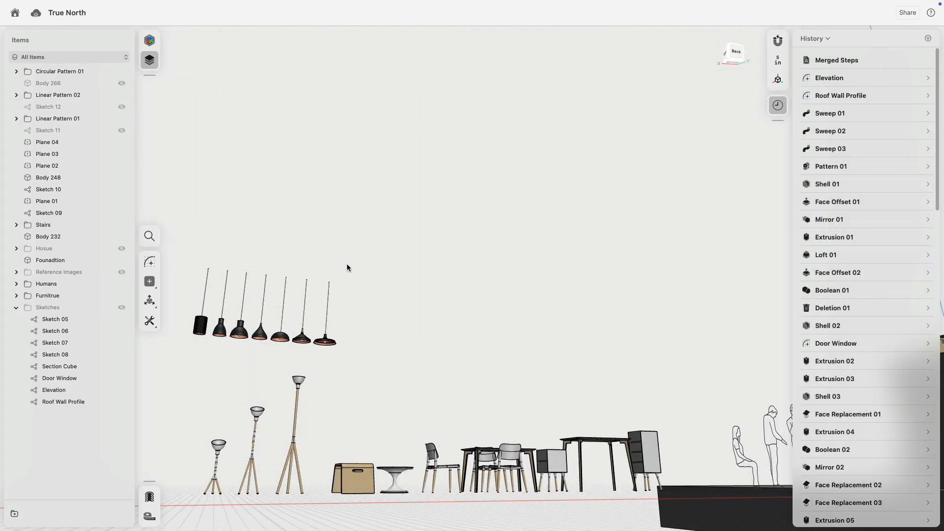
click(732, 61)
scroll(598, 248, up, 6)
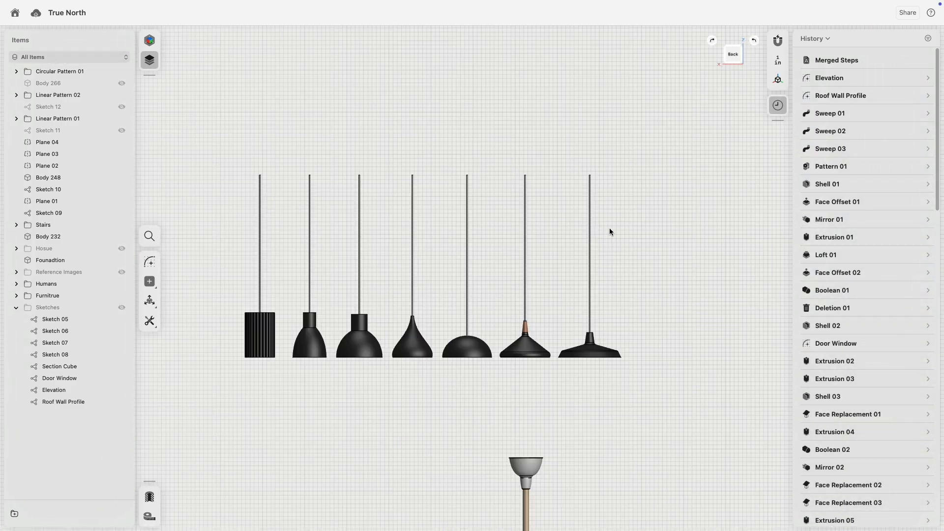
drag(493, 146, 556, 311)
drag(682, 126, 554, 376)
scroll(596, 399, down, 6)
middle_drag(596, 400, 271, 246)
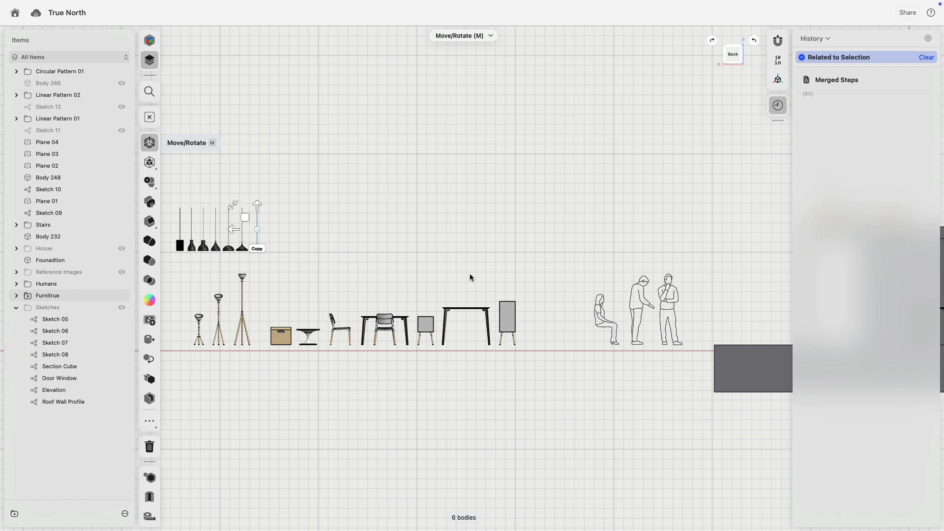
scroll(458, 263, down, 4)
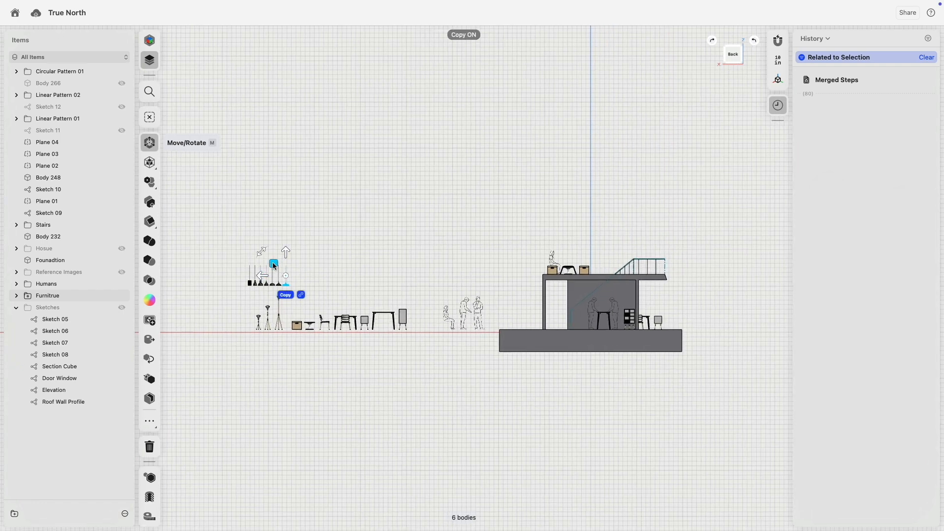
drag(594, 282, 590, 286)
scroll(590, 284, up, 3)
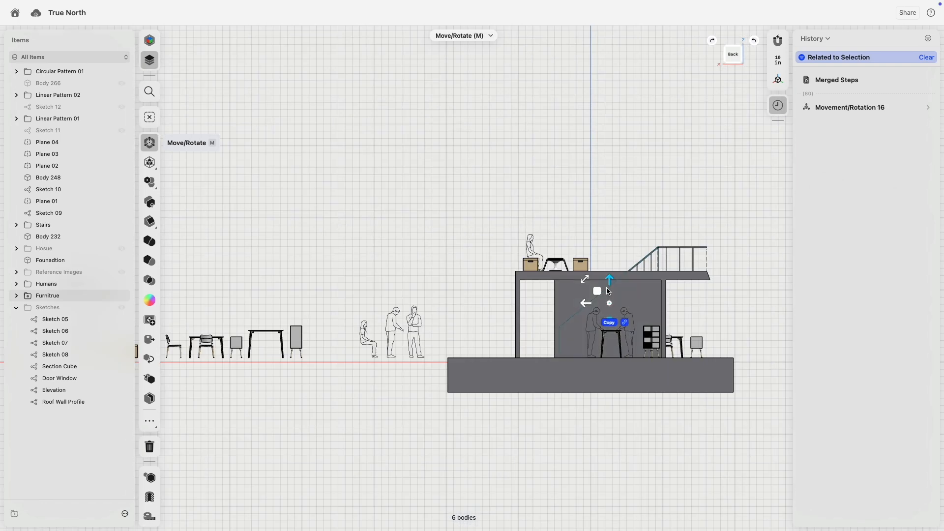
- Move the copied pendant lamp 56" in depth, without making another copy, so it hangs over the table
click(610, 279)
scroll(611, 280, up, 8)
middle_drag(663, 314, 588, 238)
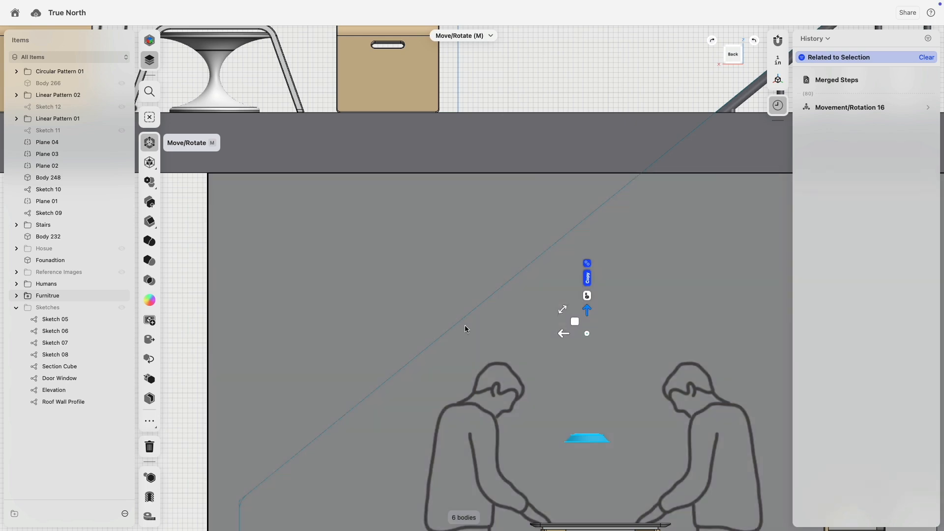
scroll(466, 328, down, 5)
right_drag(447, 339, 566, 352)
click(731, 55)
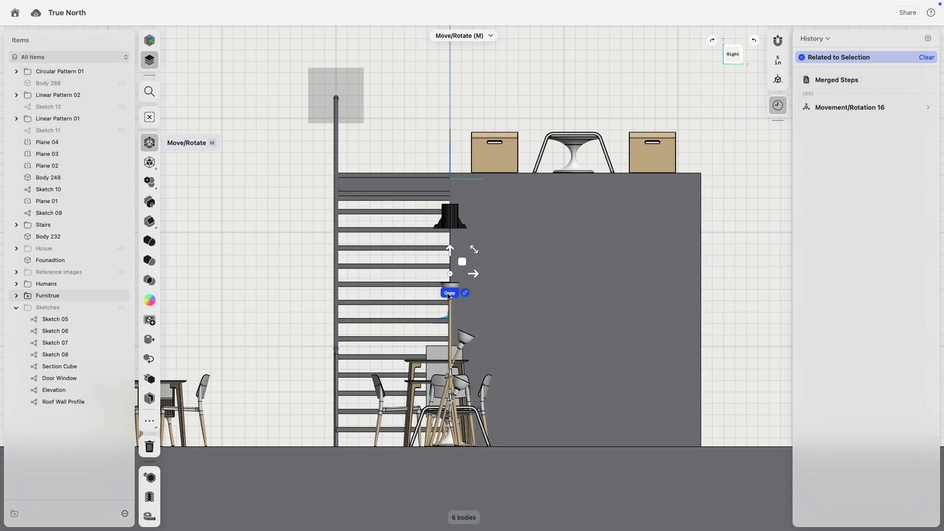
click(449, 293)
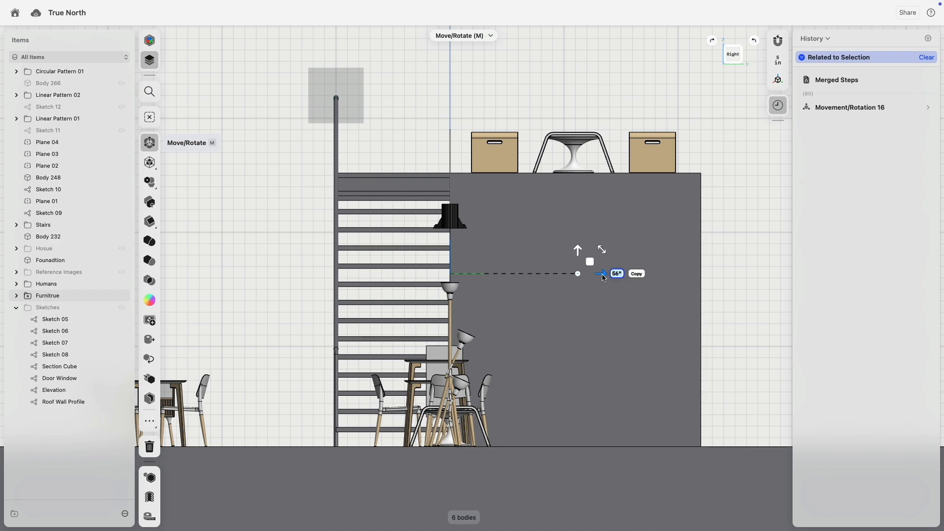
- Center the pendant lamp above the table between the two figures and raise it 6.5" toward the ceiling
right_drag(734, 279, 601, 289)
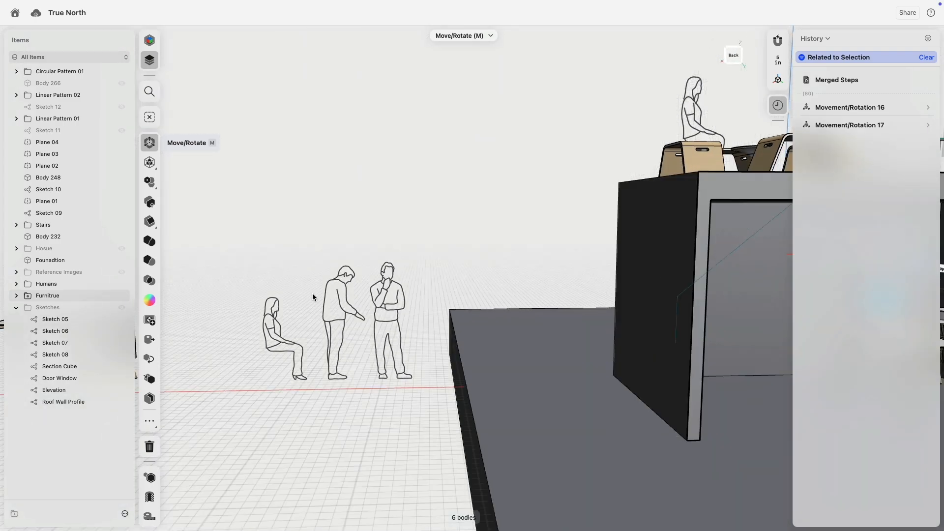
right_drag(494, 288, 356, 286)
click(731, 53)
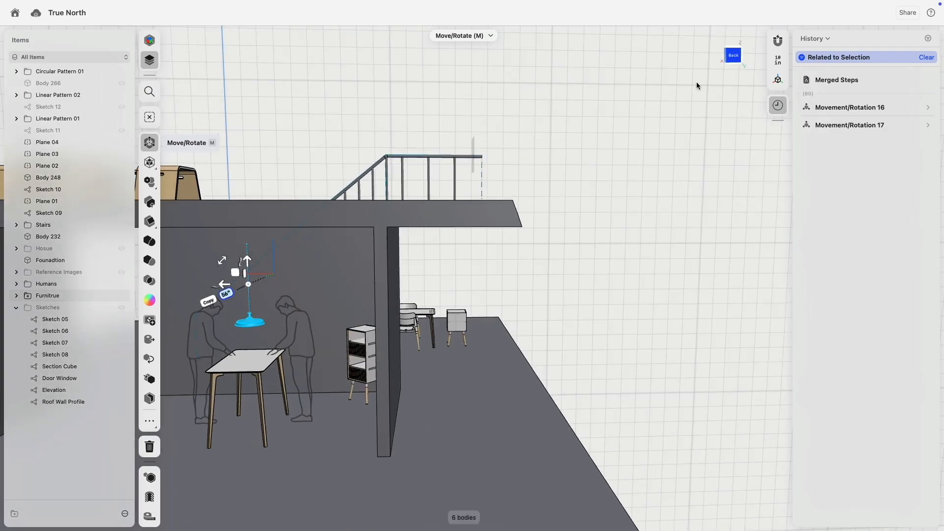
scroll(629, 205, up, 10)
scroll(347, 226, up, 5)
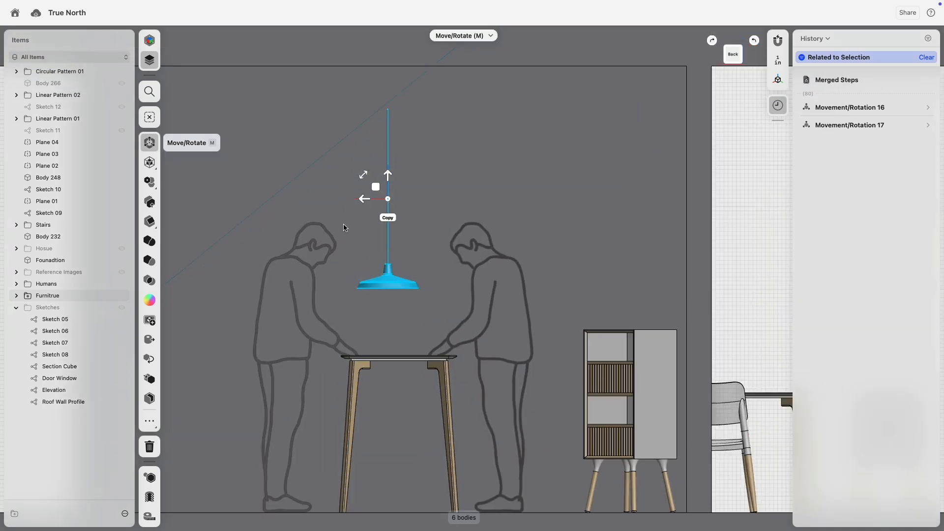
middle_drag(373, 239, 386, 347)
drag(403, 305, 416, 251)
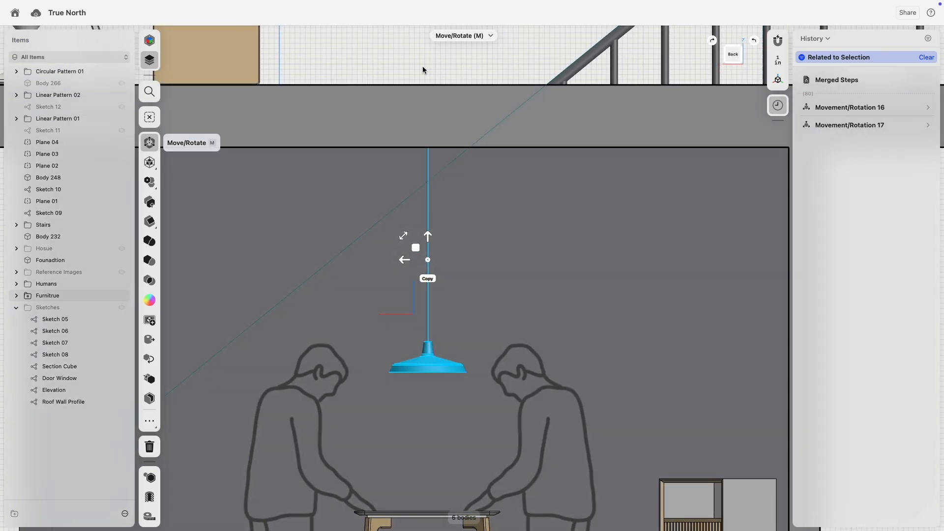
scroll(429, 260, down, 3)
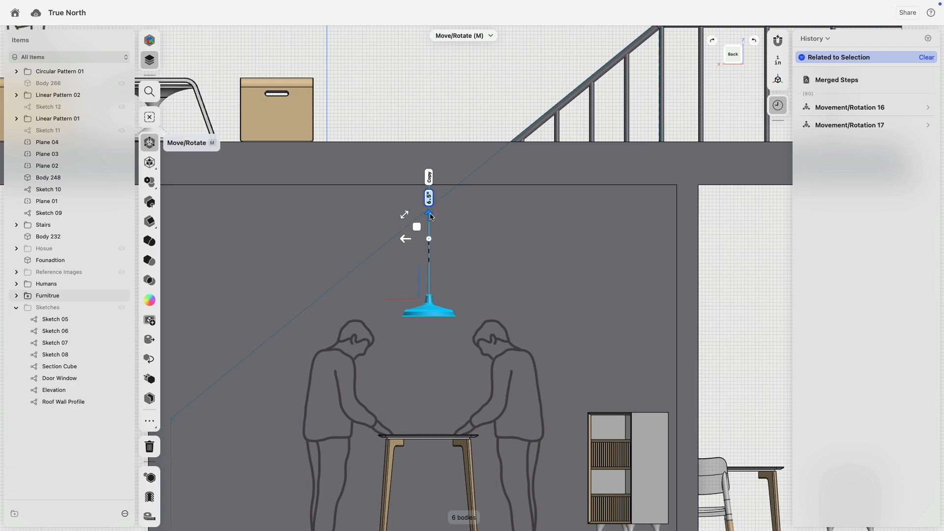
click(433, 105)
- Turn on Section View and inspect the lamp, table and figures beneath the roof from the right and back
scroll(427, 227, down, 5)
right_drag(428, 269, 560, 272)
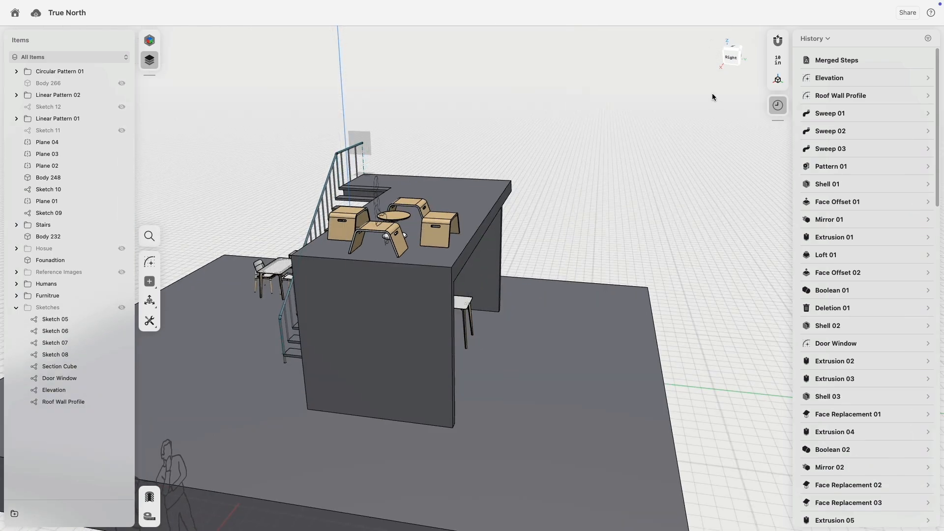
click(730, 58)
click(150, 498)
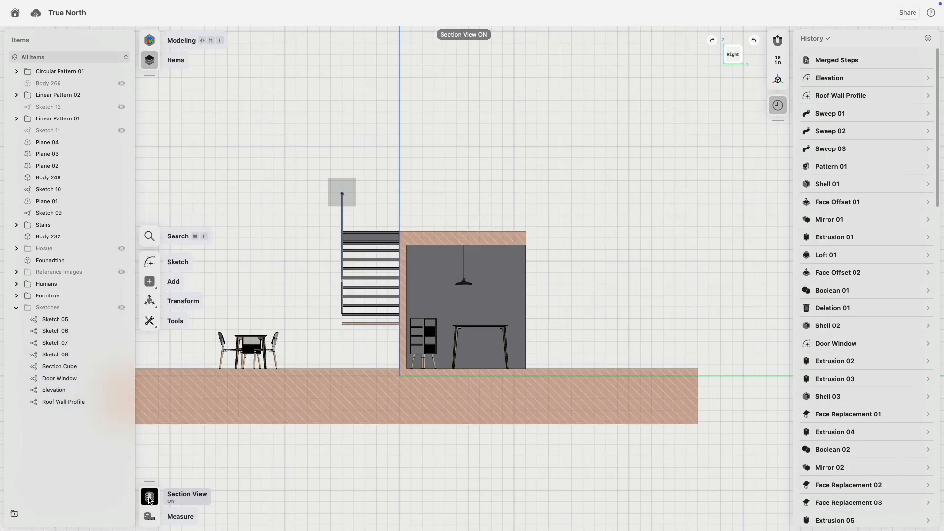
right_drag(537, 334, 436, 348)
click(735, 54)
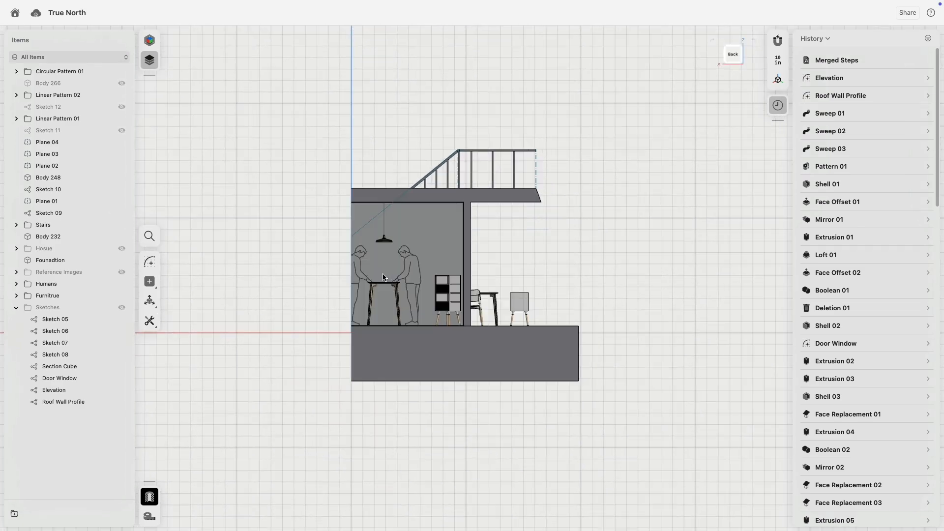
scroll(407, 305, up, 5)
drag(407, 302, 457, 407)
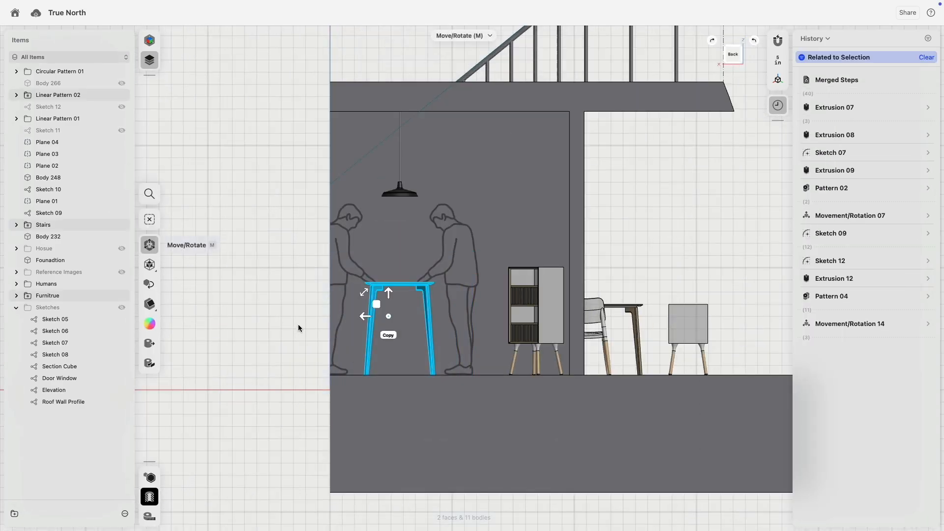
right_drag(298, 325, 484, 361)
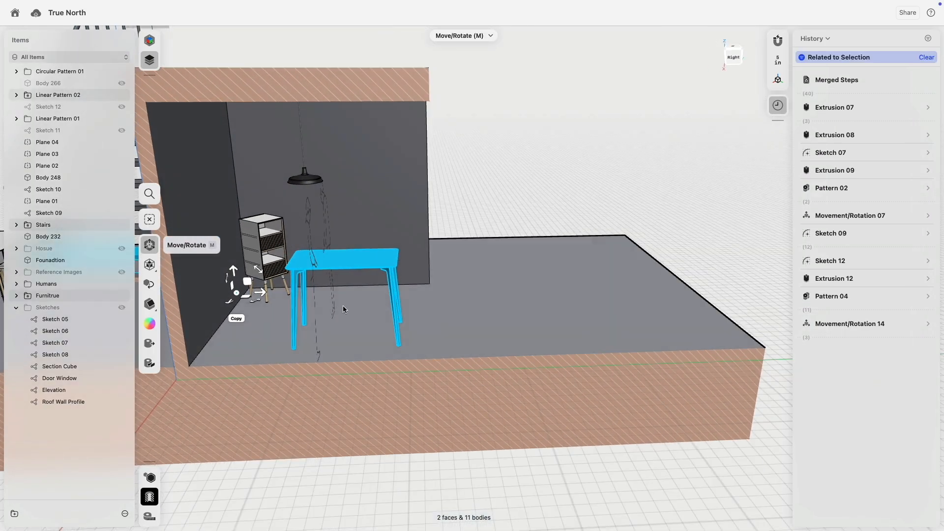
right_drag(344, 305, 499, 296)
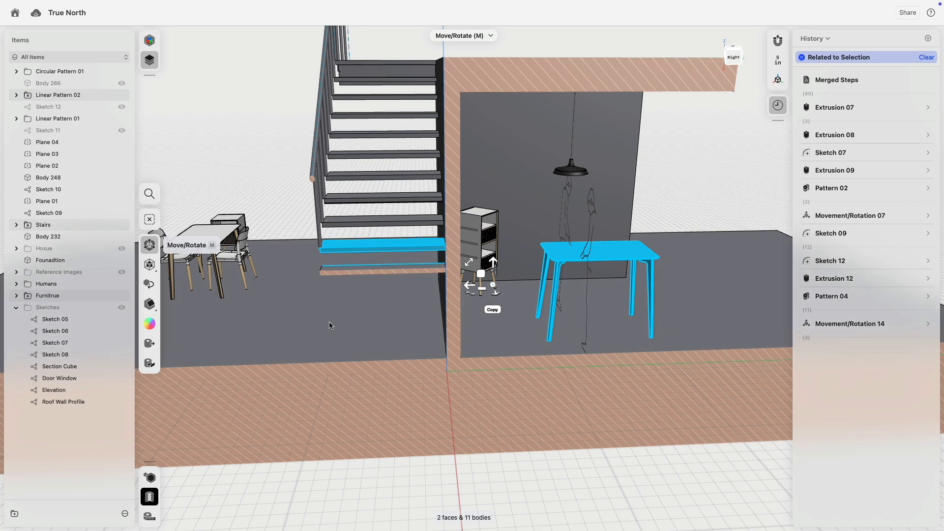
click(350, 215)
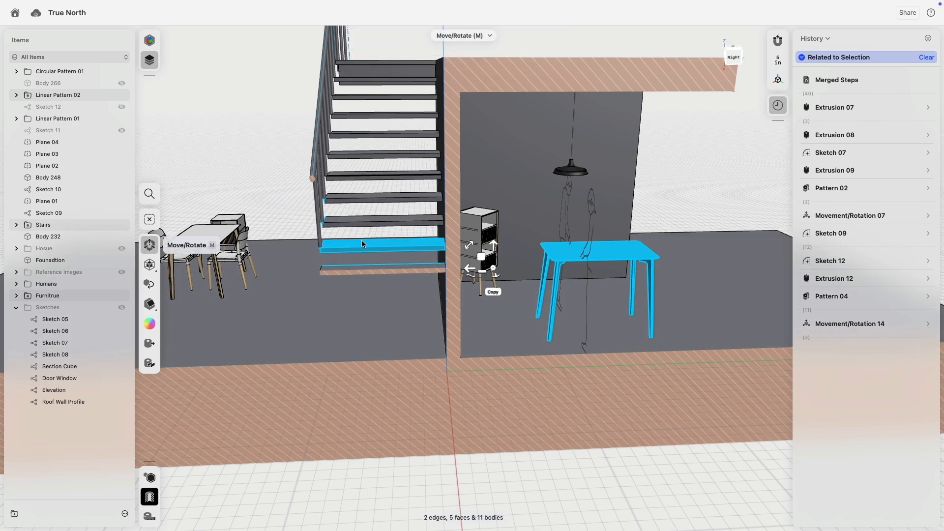
click(394, 335)
click(677, 179)
- Select only the bodies of the table beneath the roof and move the table 14" toward the staircase wall
right_drag(677, 179, 541, 309)
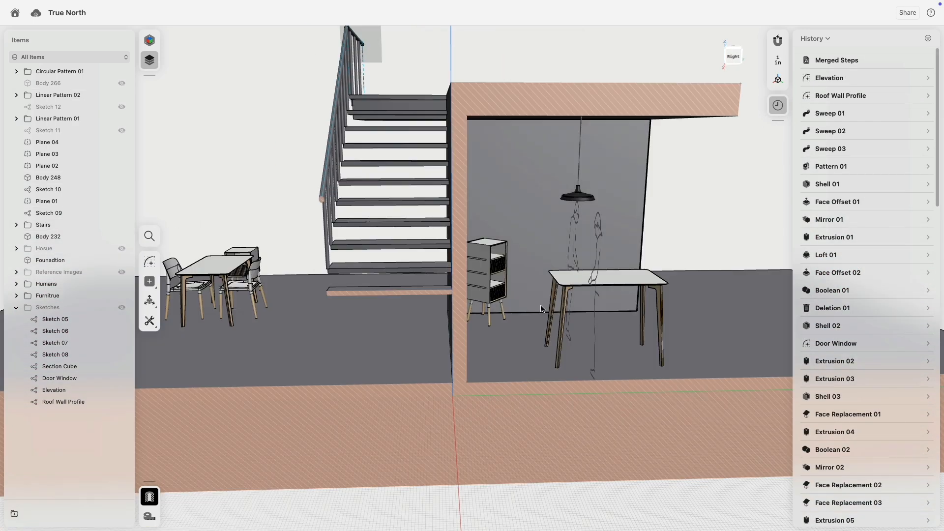
drag(528, 252, 709, 418)
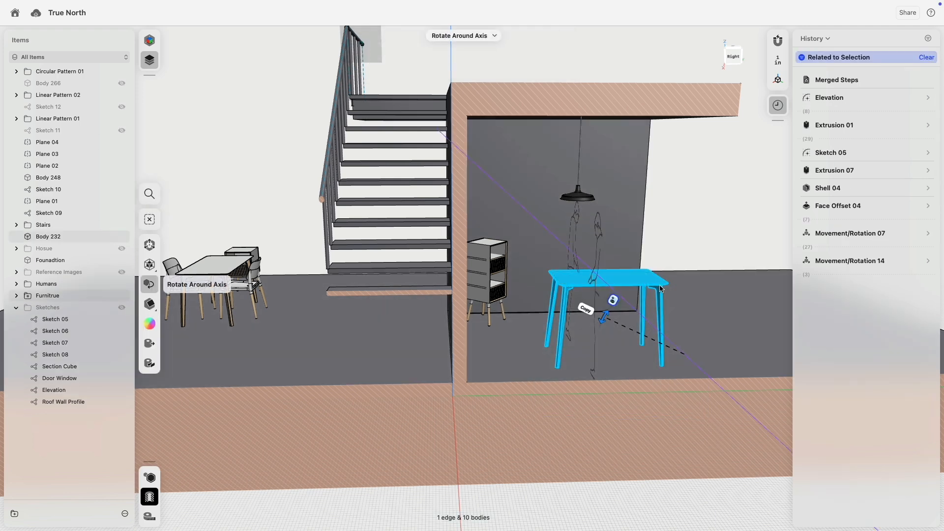
click(700, 235)
drag(670, 239, 700, 250)
drag(527, 234, 704, 406)
key(Tab)
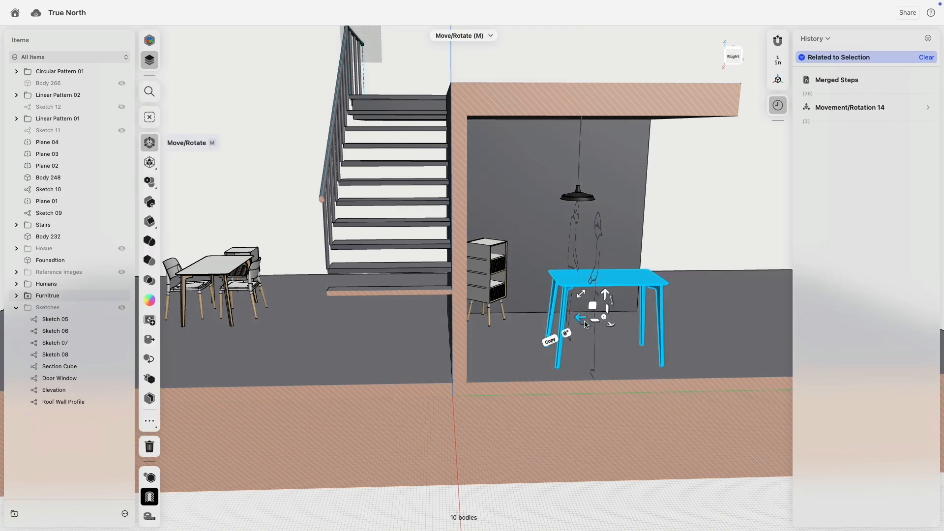
drag(582, 319, 563, 325)
middle_drag(571, 324, 425, 309)
drag(425, 309, 414, 307)
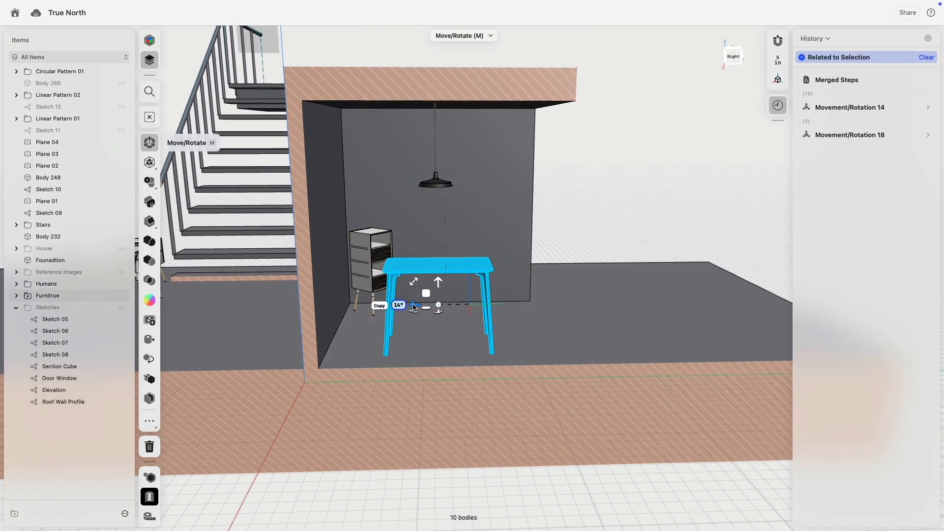
click(618, 189)
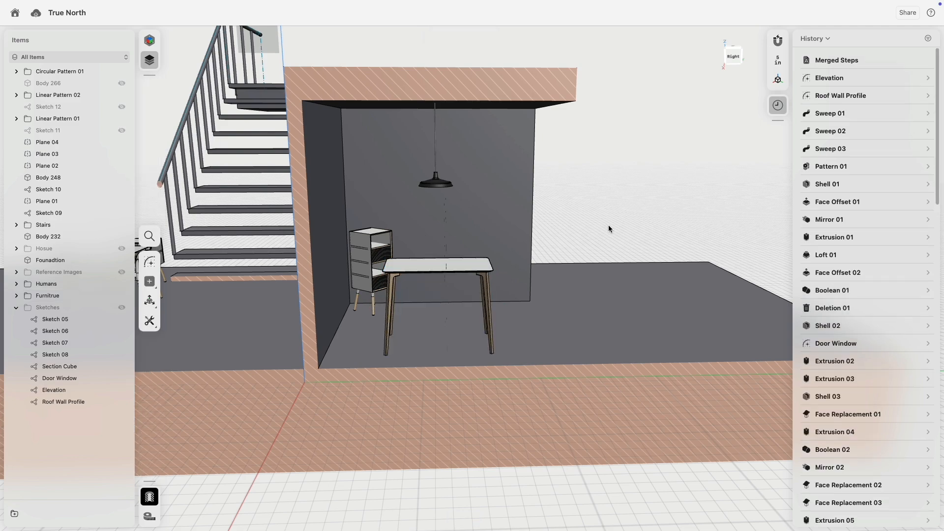
- Turn off Section View
right_drag(609, 225, 453, 340)
scroll(453, 340, down, 5)
click(149, 496)
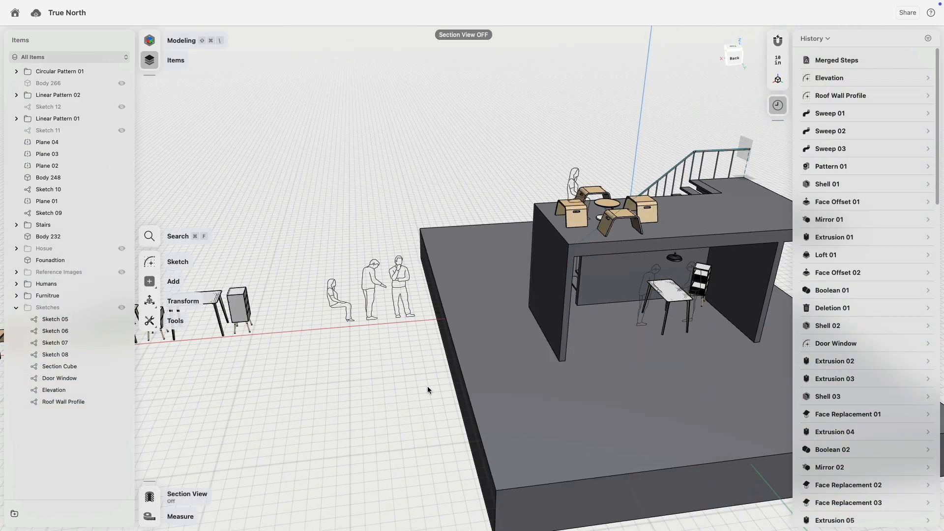
- Copy the teardrop-shaped pendant lamp, fourth in the lamp row, to the space above the roof terrace furniture
scroll(427, 364, down, 2)
middle_drag(426, 345, 272, 372)
mouse_move(272, 371)
right_down()
mouse_move(274, 296)
mouse_move(284, 376)
right_up()
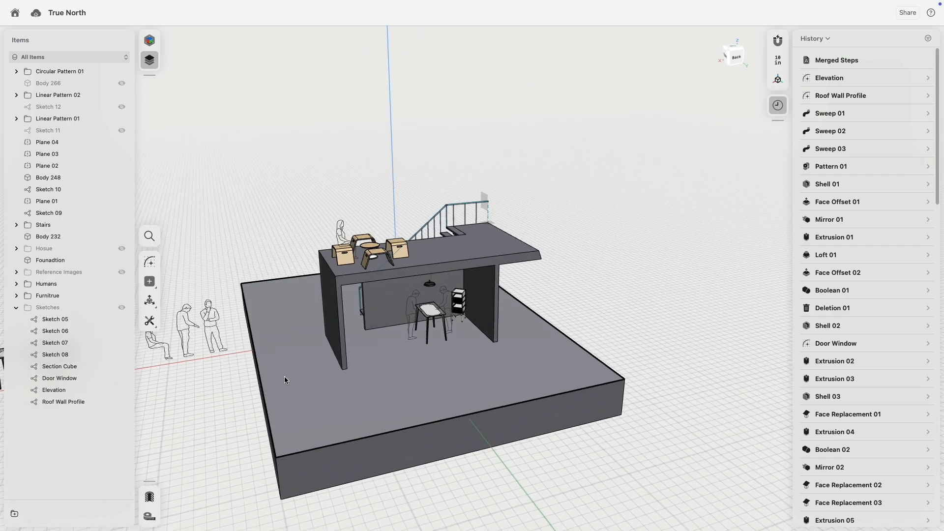
middle_drag(285, 376, 728, 351)
middle_drag(247, 314, 256, 314)
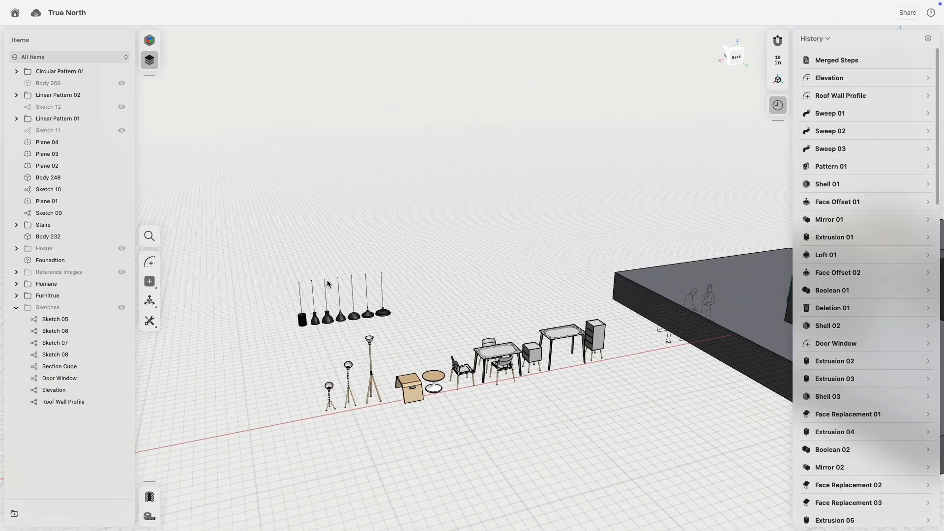
scroll(328, 282, up, 6)
right_drag(395, 379, 386, 335)
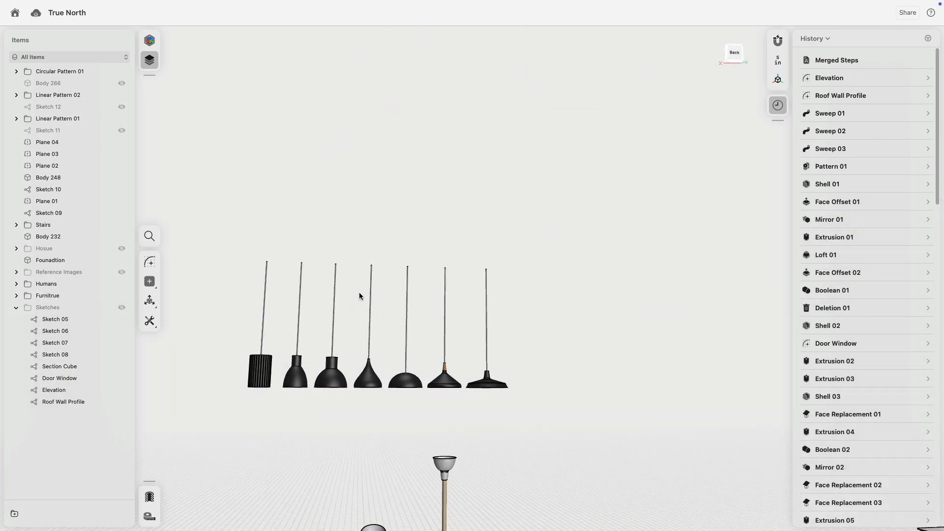
drag(388, 248, 356, 417)
key(m)
scroll(357, 418, down, 10)
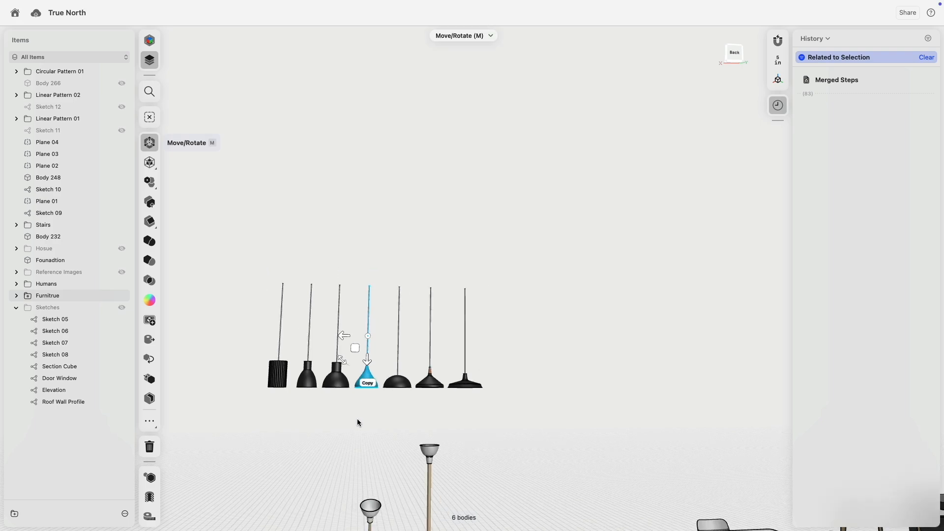
click(734, 56)
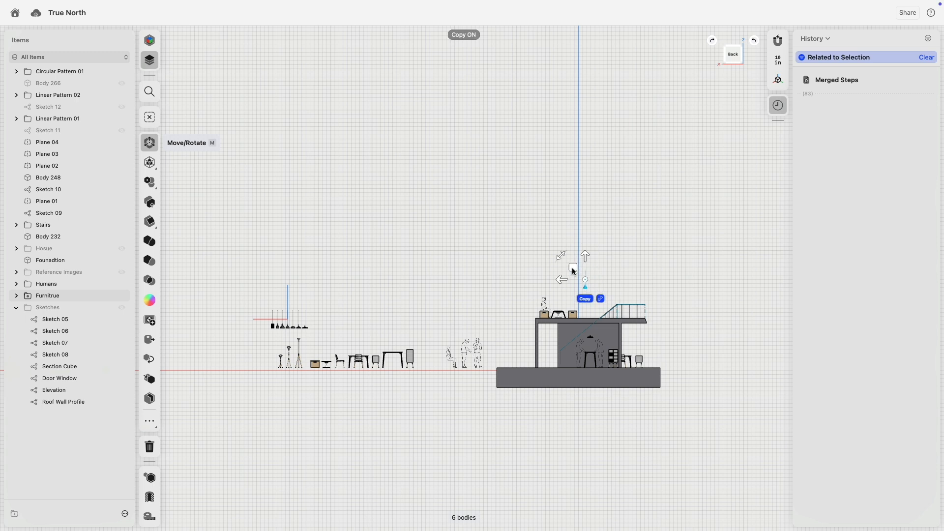
drag(574, 272, 549, 277)
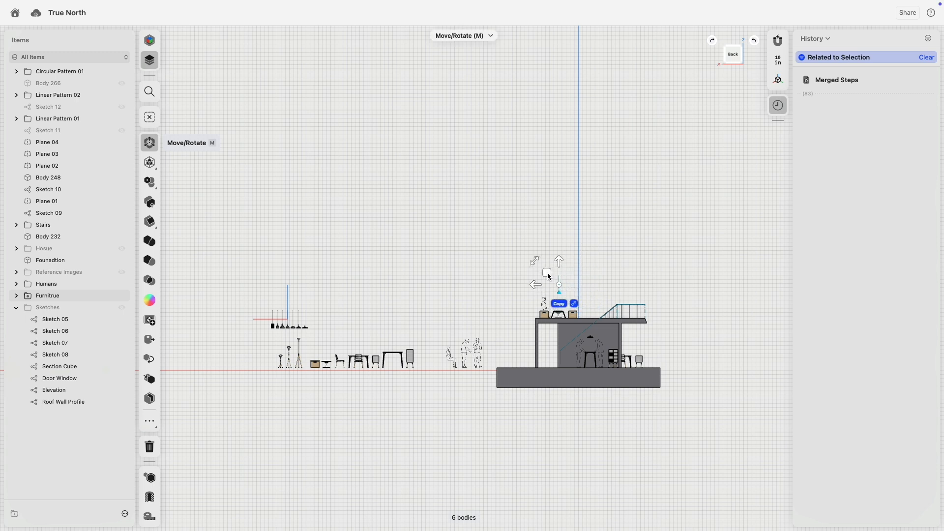
click(383, 255)
- Turn on Section View and show the hidden Hosue folder
click(149, 498)
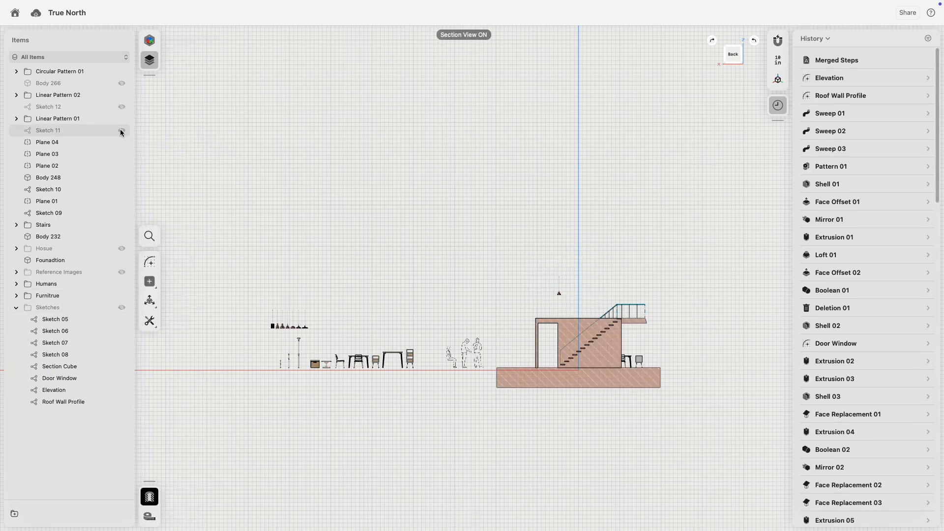
click(121, 249)
scroll(529, 310, up, 10)
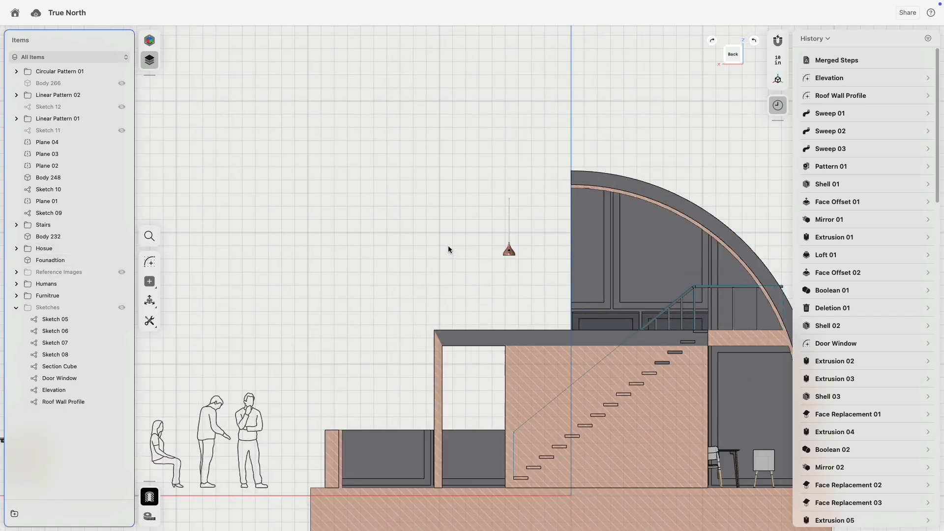
scroll(513, 255, down, 3)
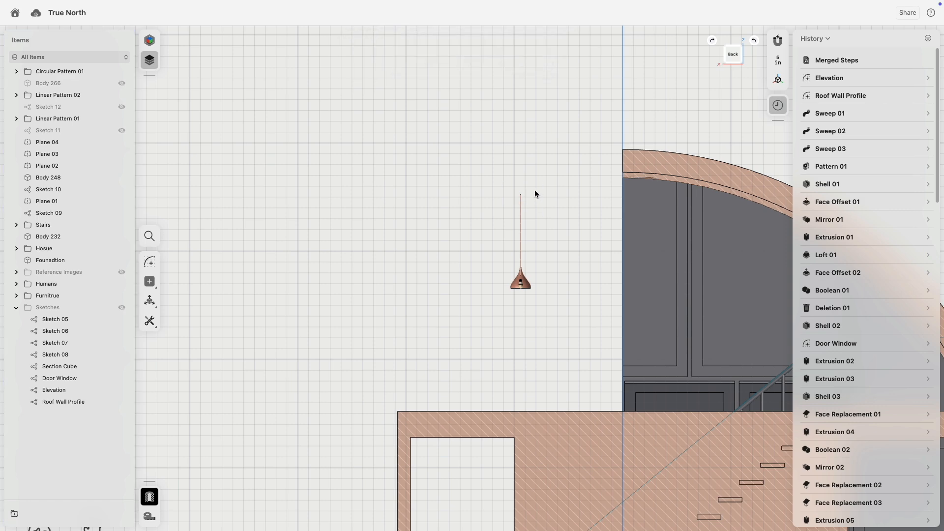
drag(551, 175, 500, 214)
key(m)
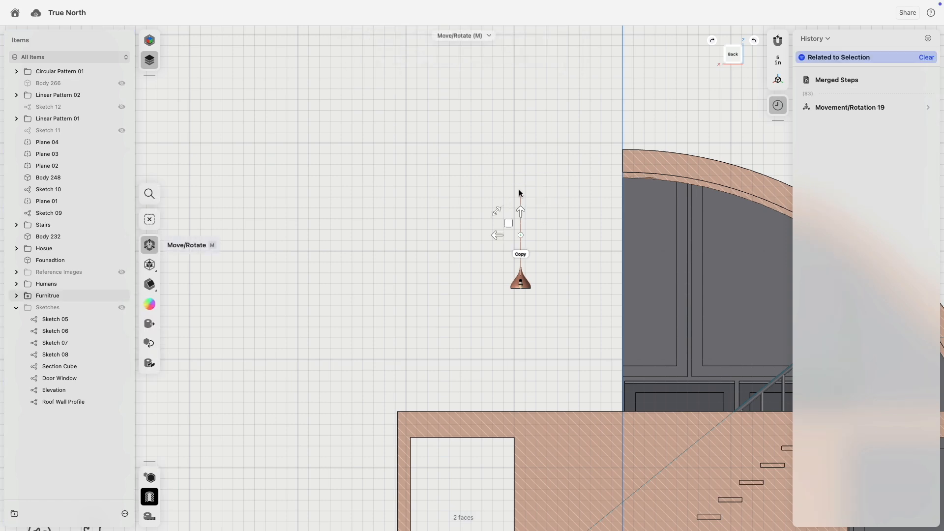
scroll(522, 196, down, 5)
click(522, 196)
scroll(522, 197, up, 6)
scroll(550, 193, up, 6)
drag(549, 179, 486, 211)
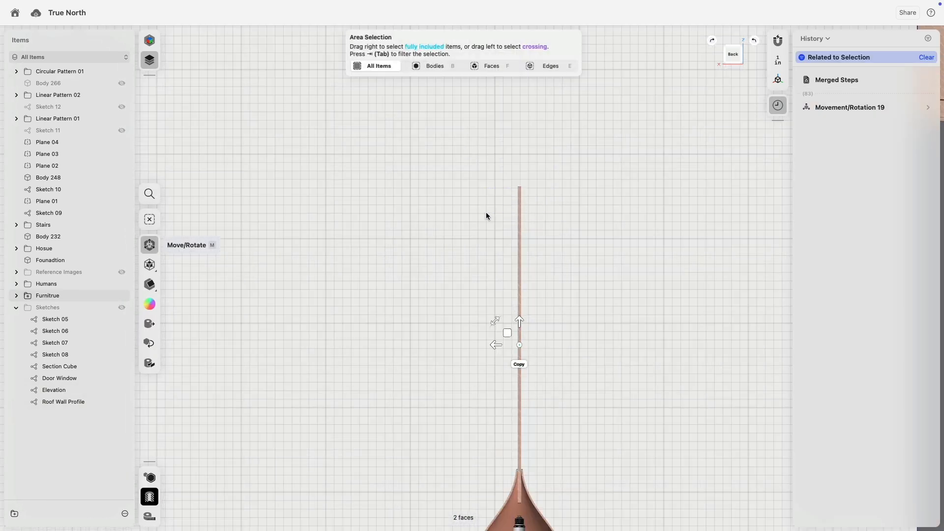
click(574, 190)
drag(553, 169, 529, 196)
scroll(523, 259, down, 3)
key(super+z)
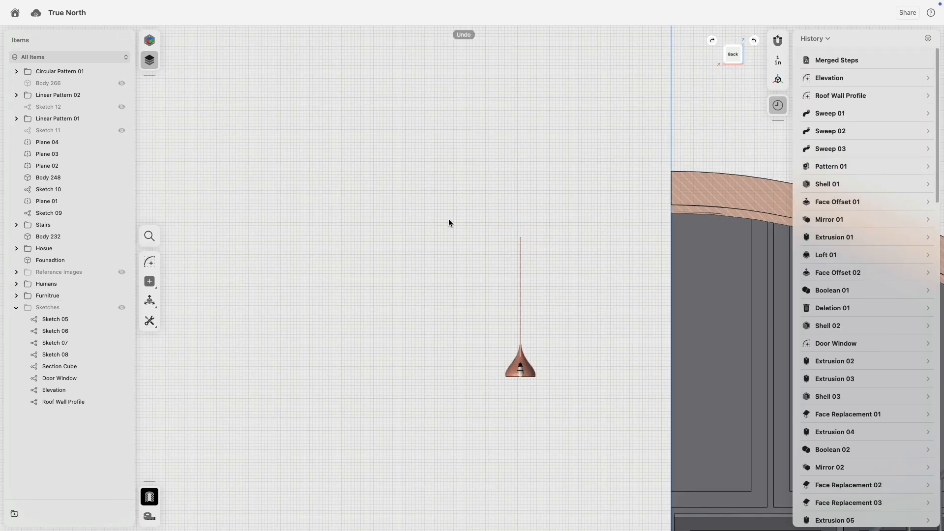
- Lengthen the cord of the pendant lamp above the terrace by offsetting its upper end face to a total of about 48"
scroll(520, 235, up, 3)
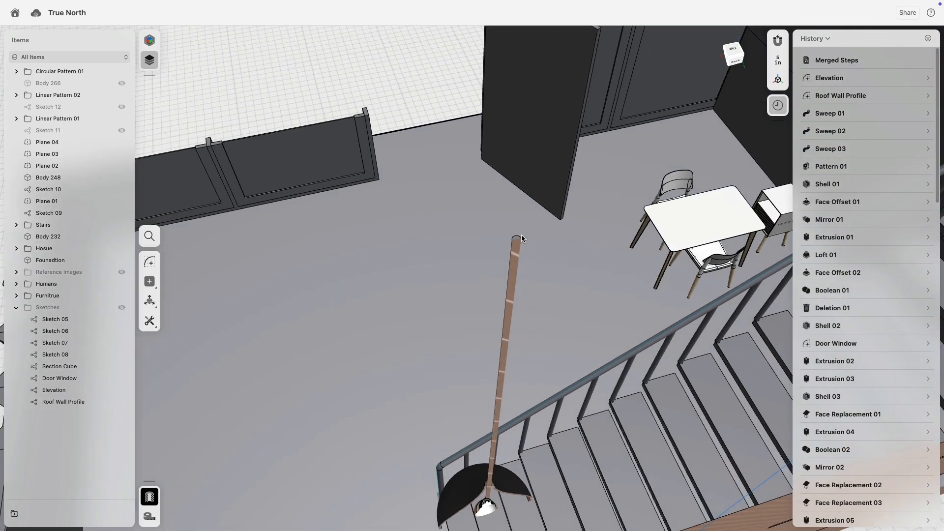
click(504, 291)
scroll(514, 318, down, 10)
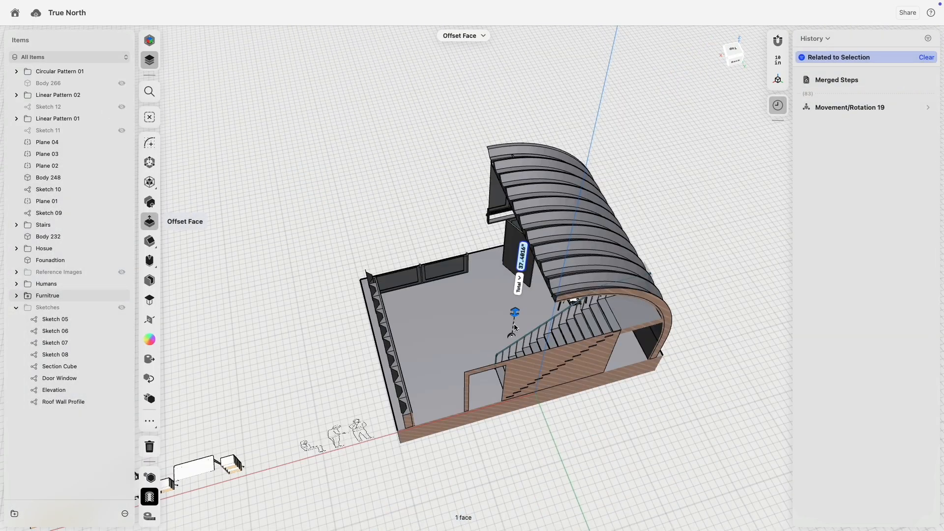
right_drag(514, 318, 527, 241)
click(733, 55)
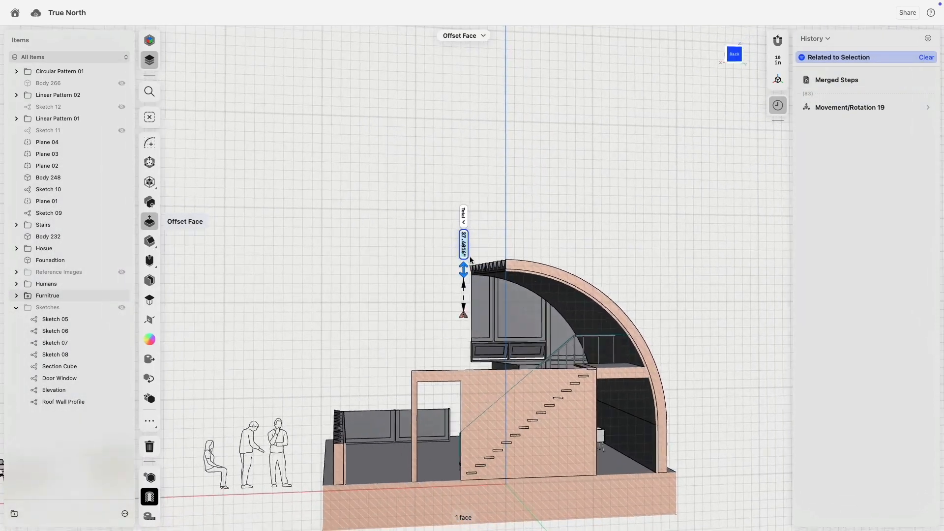
scroll(540, 313, up, 5)
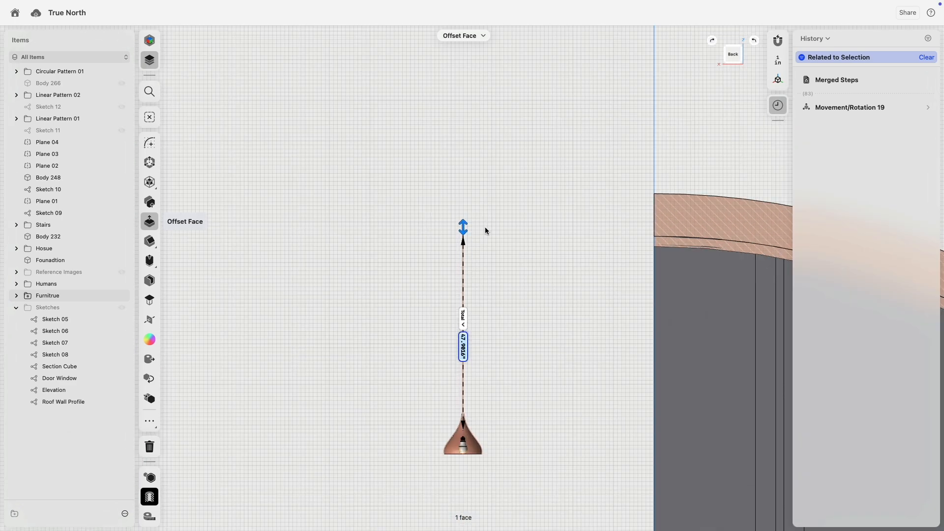
key(Escape)
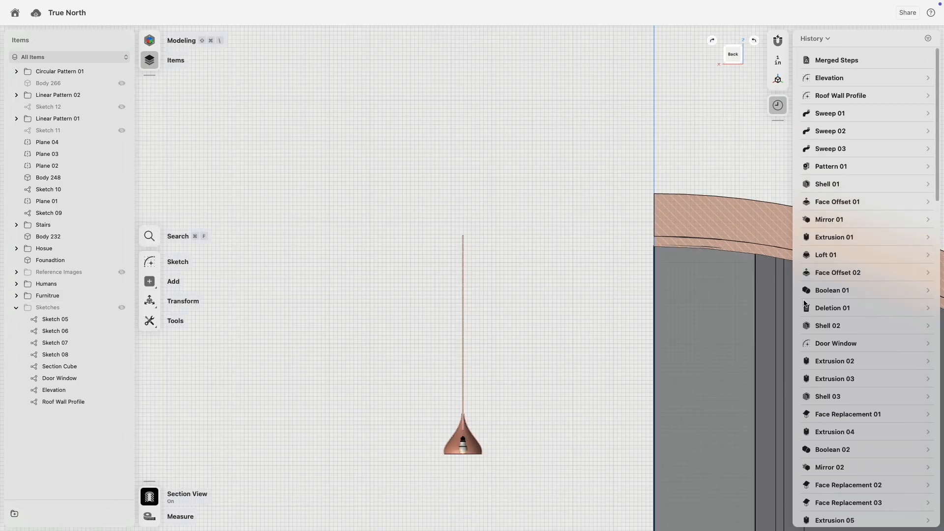
- Suppress the Extrusion 06 history step that cuts the arched roof open and rename it Section Cut
scroll(610, 244, down, 5)
right_drag(614, 252, 691, 291)
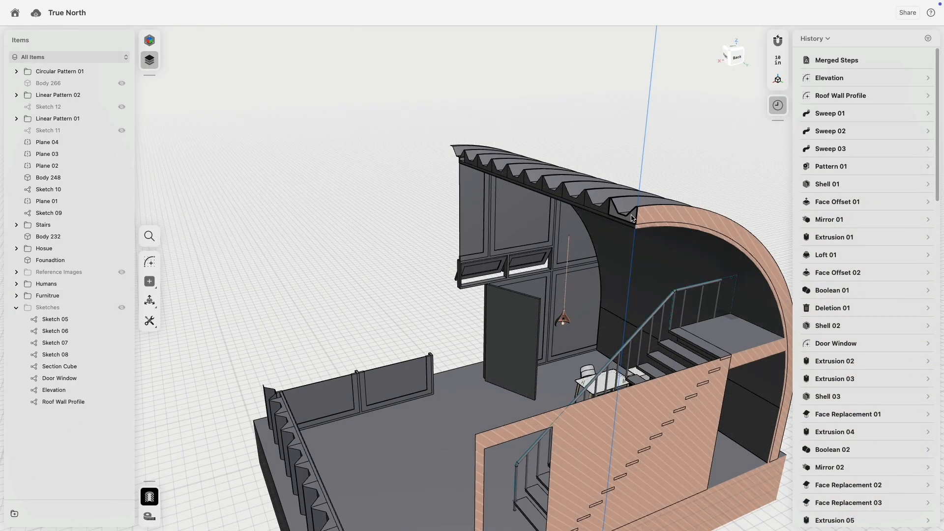
click(610, 217)
click(837, 411)
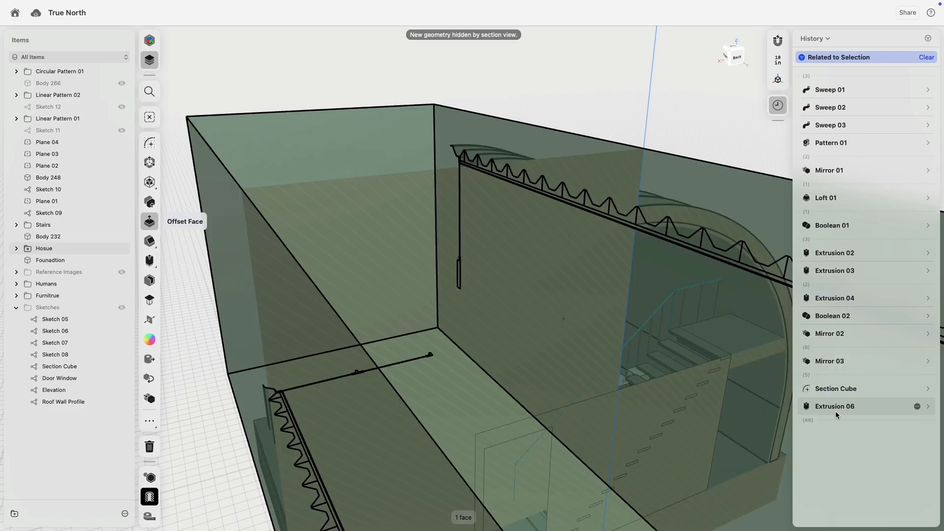
right_click(835, 410)
click(861, 428)
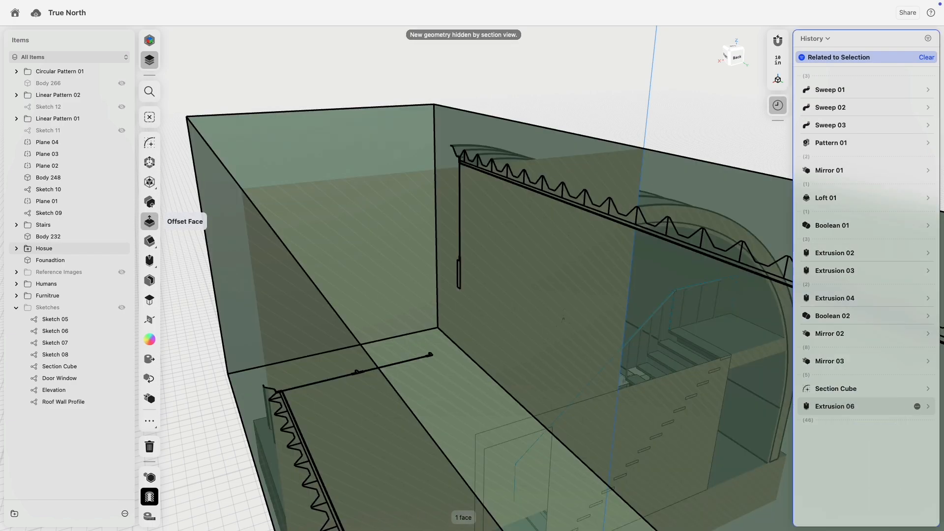
scroll(835, 410, down, 10)
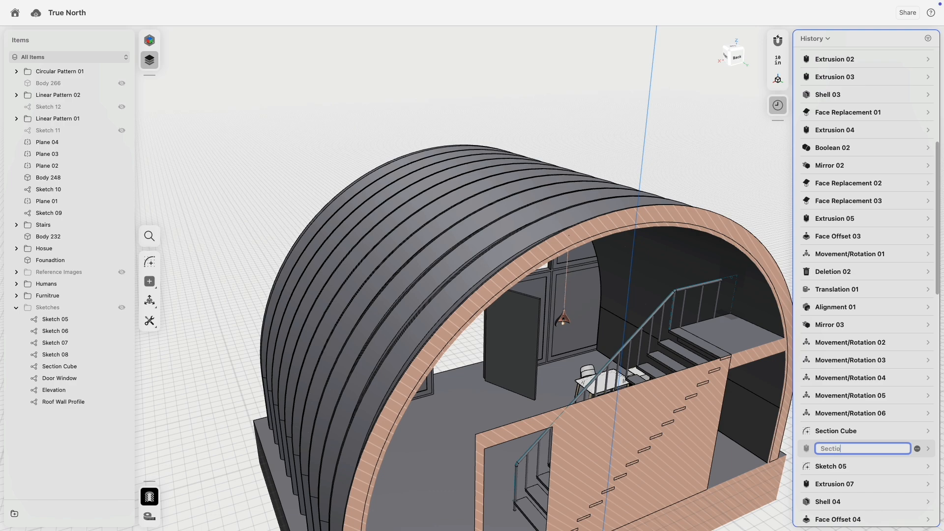
scroll(640, 159, down, 5)
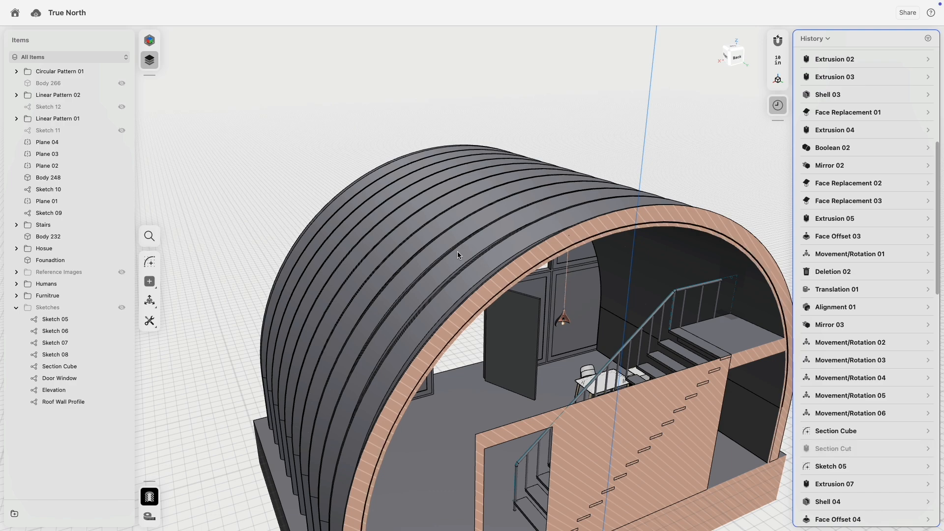
- Reset Section View so it cuts the house along its length from the left side, and inspect the interior
right_drag(639, 158, 658, 170)
click(149, 497)
right_drag(149, 496, 681, 139)
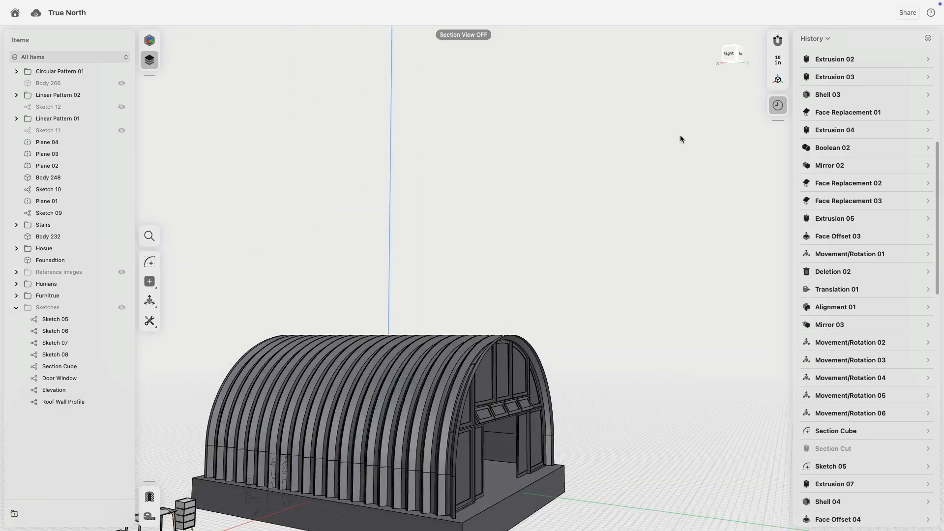
click(730, 58)
right_drag(386, 467, 710, 174)
click(730, 58)
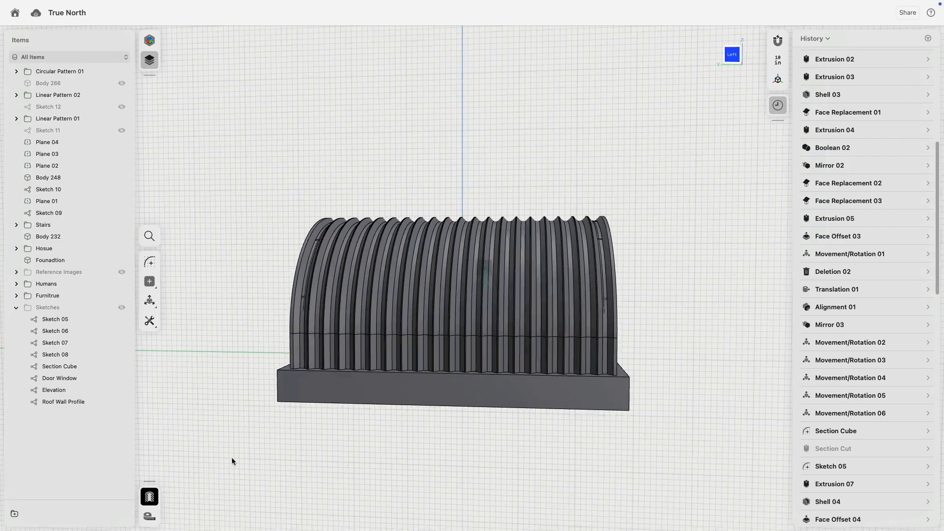
click(149, 496)
right_drag(333, 335, 442, 260)
right_drag(416, 215, 671, 97)
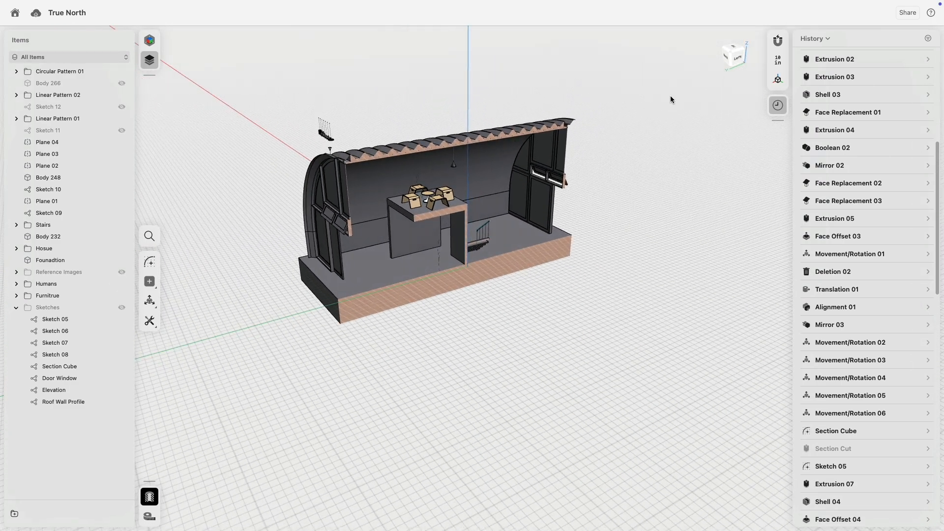
- Move the pendant lamp along the length of the house by about 53" so it hangs above the round table
click(737, 62)
scroll(552, 103, up, 5)
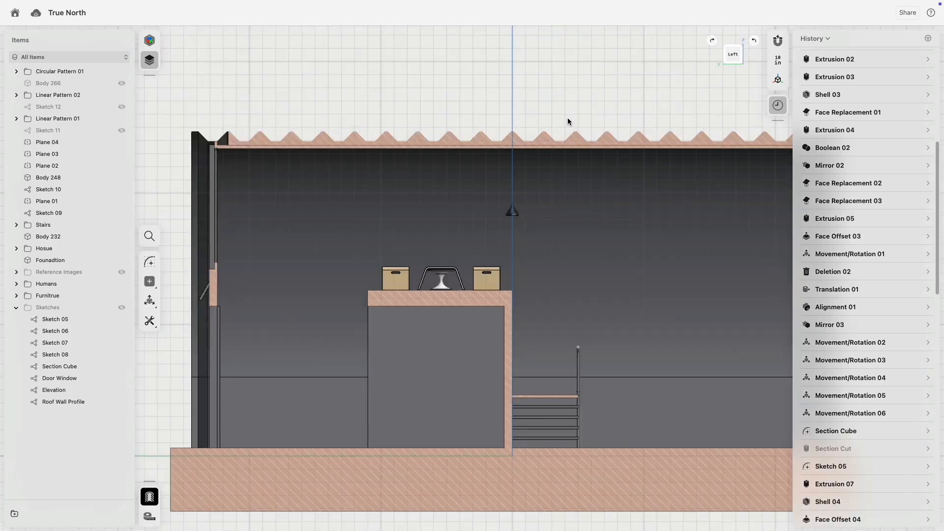
drag(439, 144, 543, 293)
key(m)
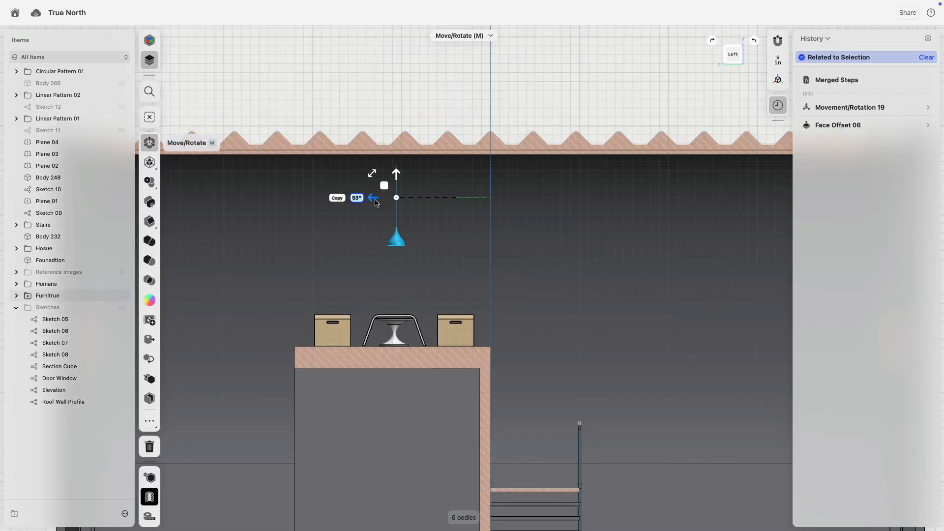
click(368, 77)
- Turn off Section View and hide the Hosue folder to expose the interior and the furniture row
scroll(382, 241, down, 4)
right_drag(350, 219, 408, 298)
click(151, 496)
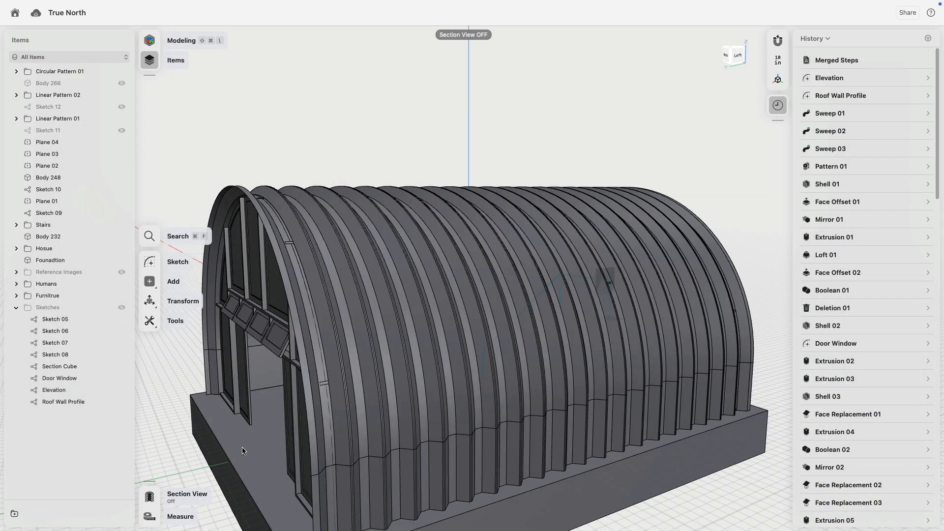
scroll(410, 380, down, 4)
right_drag(410, 380, 497, 401)
middle_drag(197, 334, 344, 323)
scroll(344, 323, up, 3)
scroll(342, 322, down, 2)
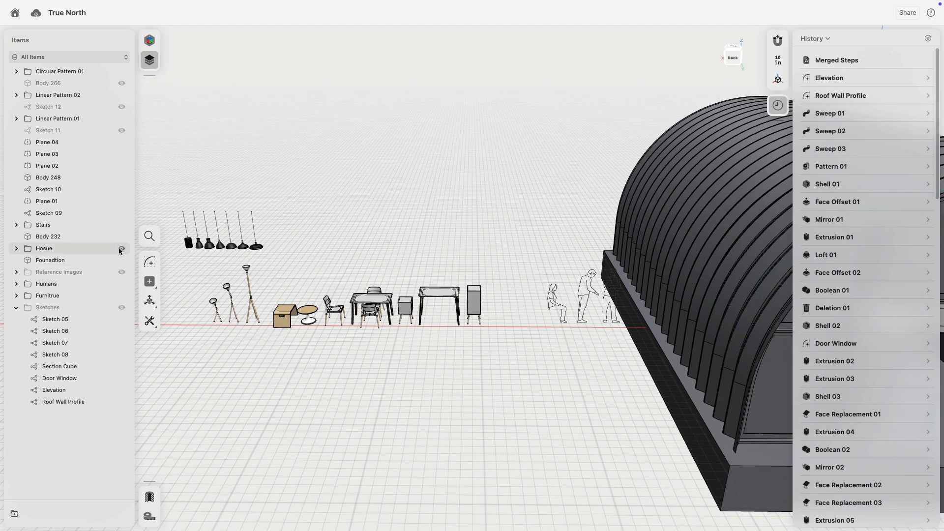
click(121, 249)
- Try to copy the medium tripod floor lamp from the furniture row into the house
drag(220, 274, 241, 329)
right_drag(239, 330, 418, 328)
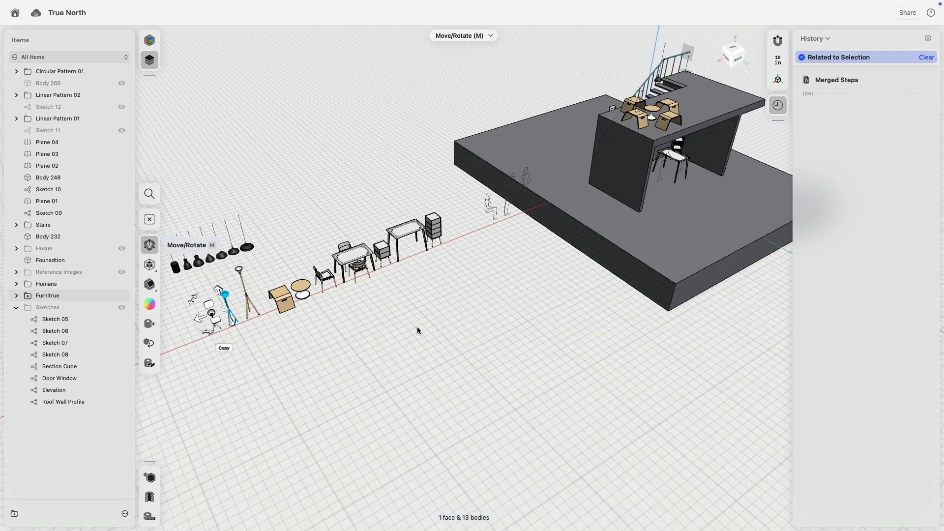
click(732, 50)
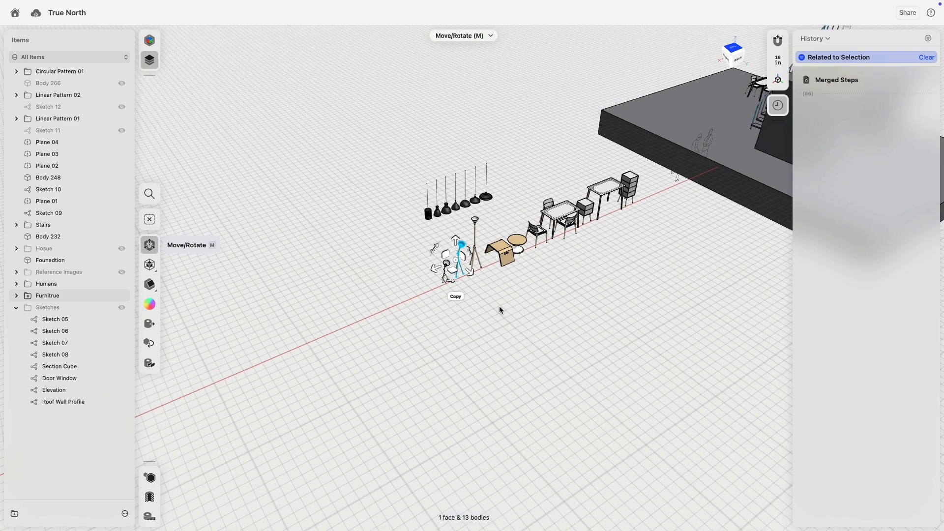
middle_drag(472, 322, 514, 304)
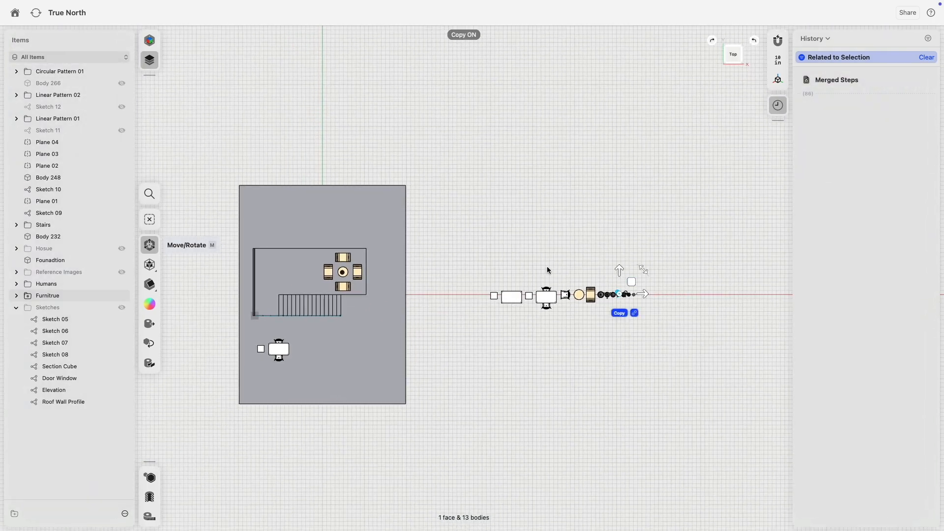
drag(388, 361, 389, 361)
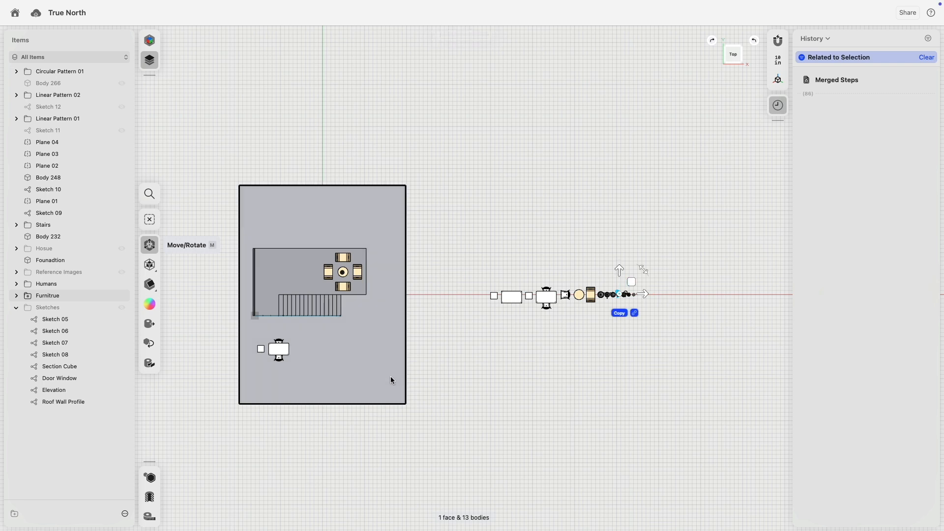
scroll(405, 377, up, 4)
drag(717, 253, 396, 368)
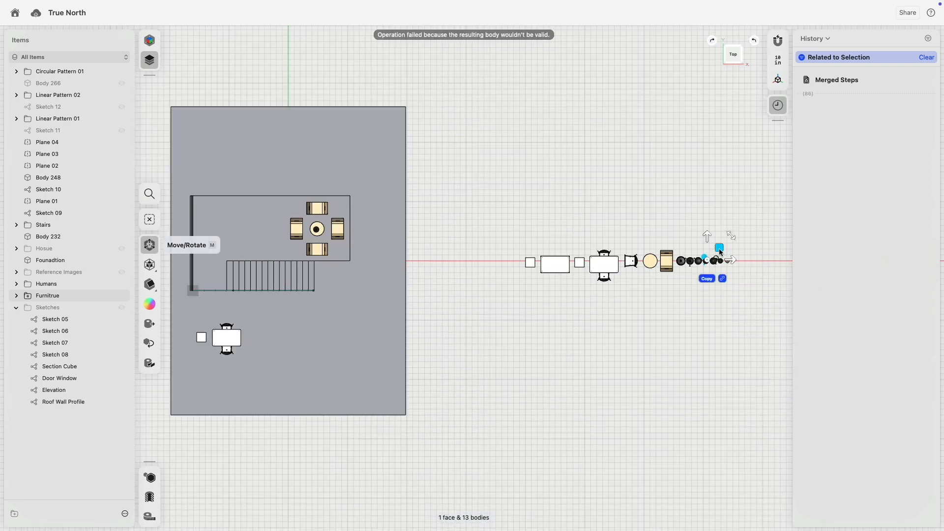
right_drag(736, 351, 722, 199)
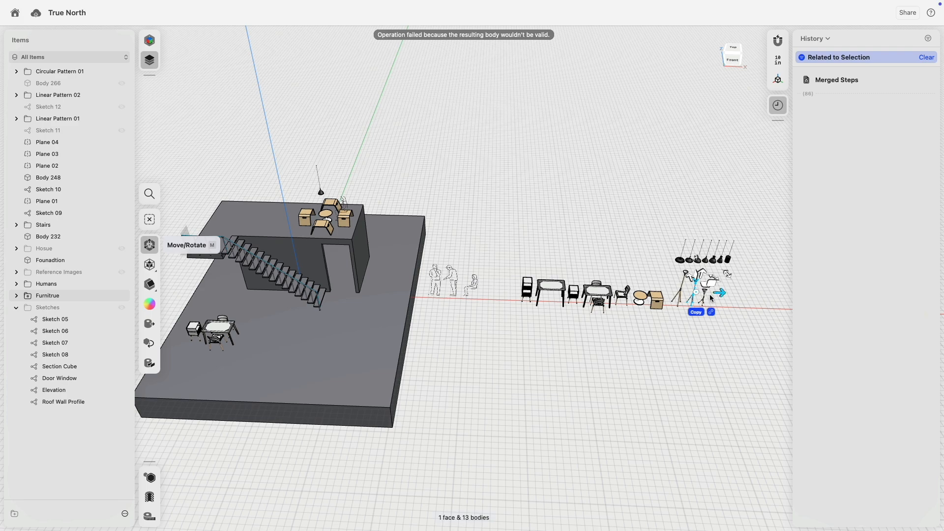
scroll(714, 300, down, 5)
scroll(722, 305, up, 10)
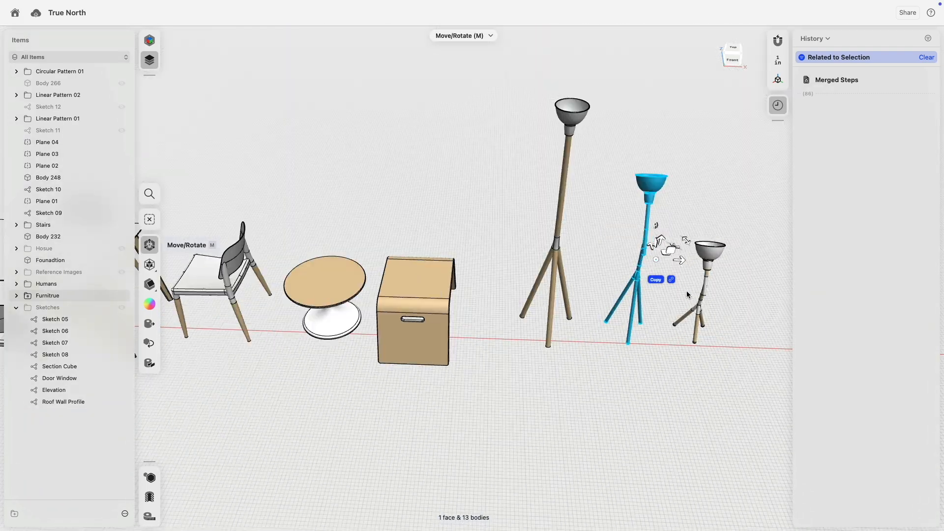
- Reselect only the medium tripod lamp's bodies and place a copy of it on the open floor of the foundation
click(688, 193)
middle_drag(689, 194, 605, 207)
drag(605, 148, 574, 357)
drag(530, 164, 589, 400)
scroll(589, 400, down, 8)
click(732, 49)
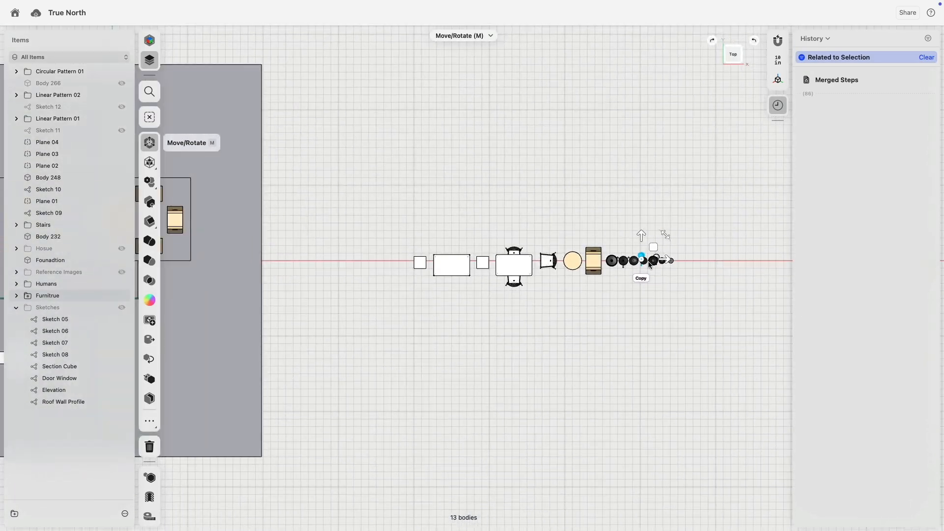
click(16, 296)
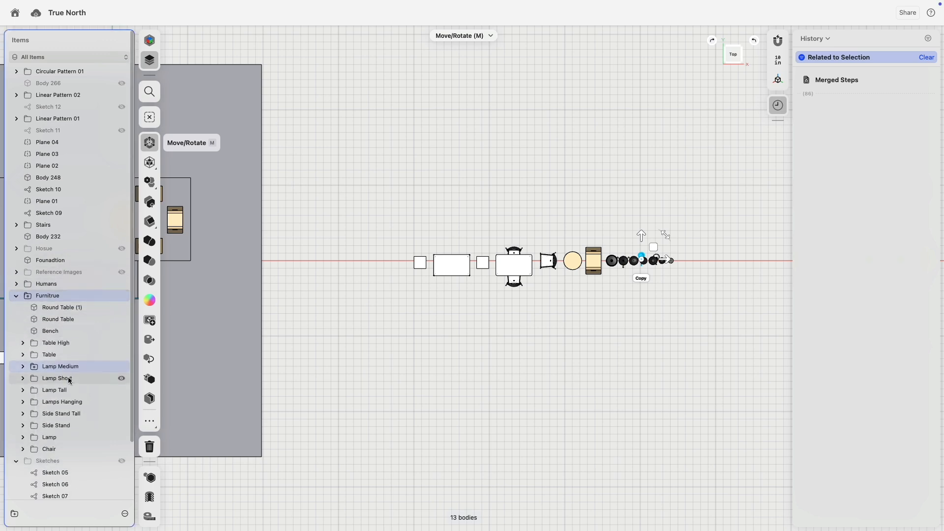
middle_drag(420, 360, 566, 331)
middle_drag(649, 292, 571, 300)
click(709, 255)
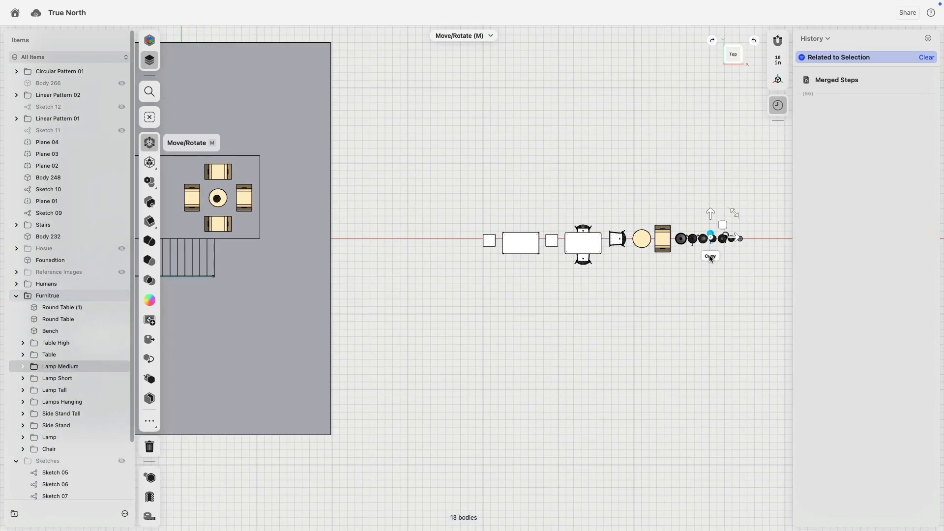
drag(723, 225, 523, 314)
drag(290, 365, 289, 365)
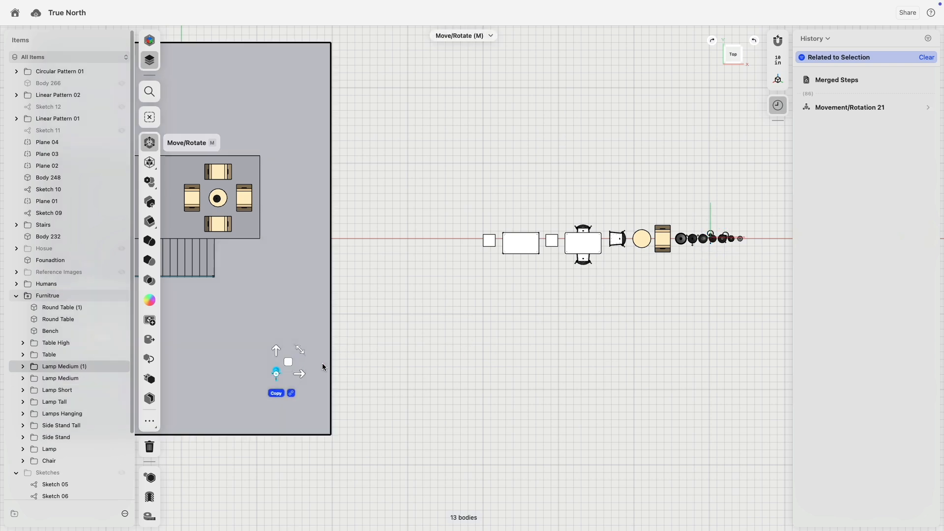
- Place another copy of the medium lamp in the foundation corner near the table with two chairs and rotate it diagonally
middle_drag(380, 384, 606, 335)
scroll(460, 315, up, 3)
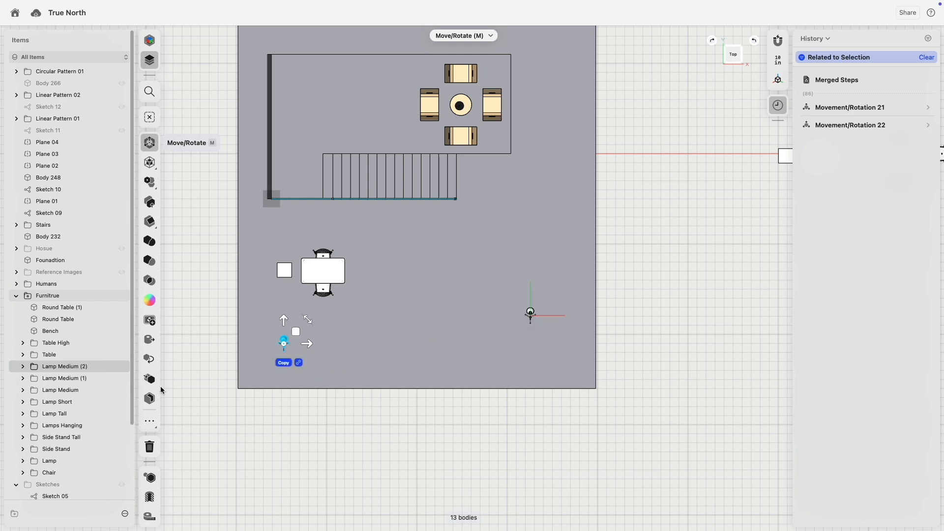
click(57, 388)
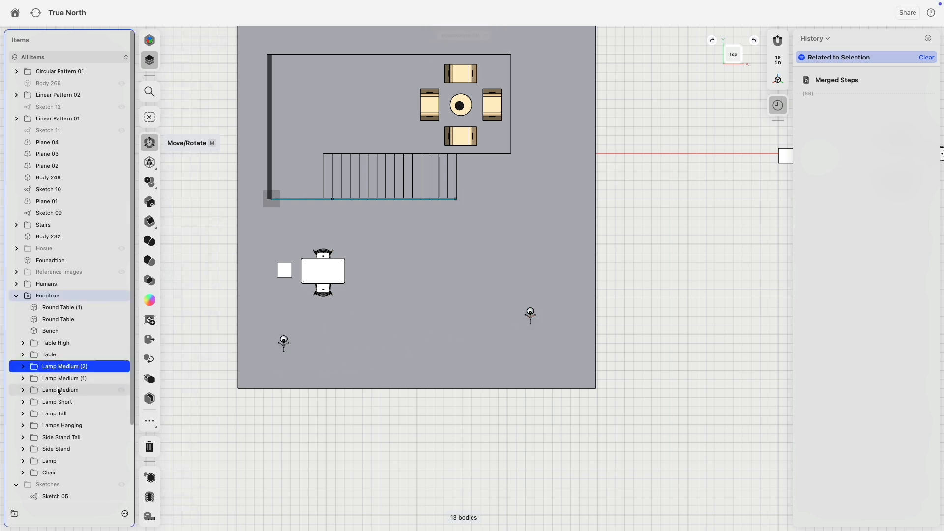
click(62, 378)
click(66, 367)
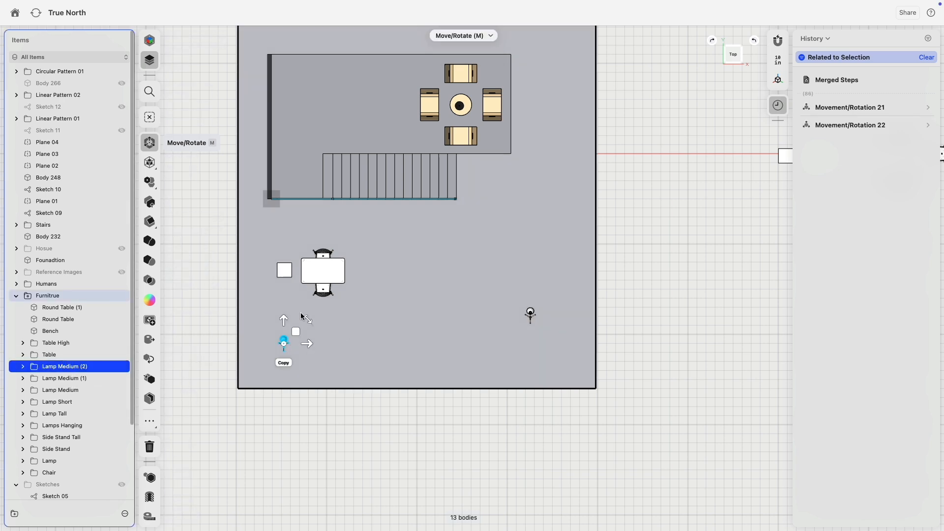
drag(306, 318, 234, 344)
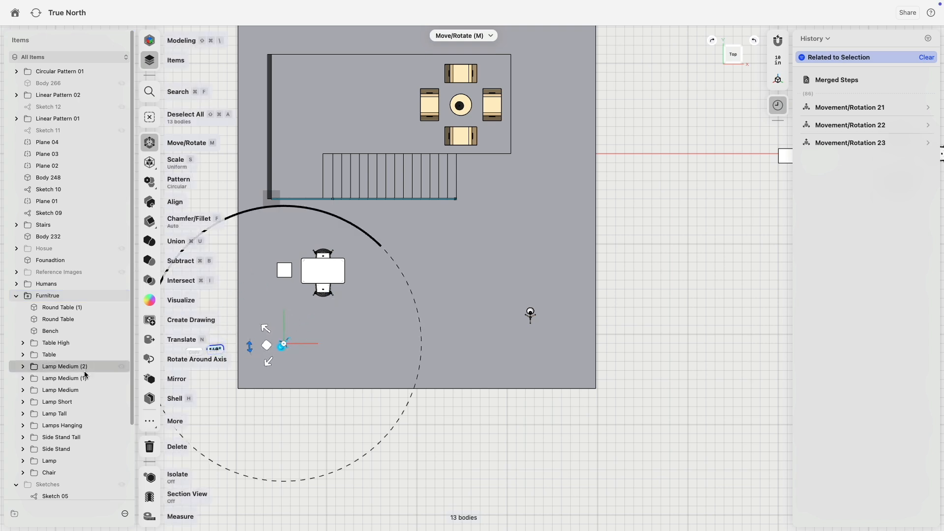
- Rotate Lamp Medium (1) diagonally and shift it closer to the opposite corner of the foundation
click(63, 379)
drag(555, 291, 559, 358)
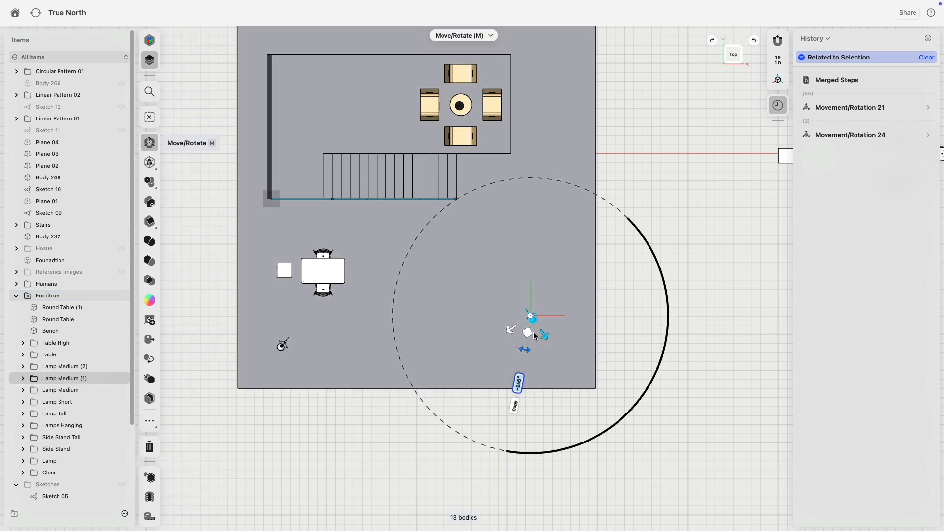
click(636, 257)
- Locate the benches around the round table in the item list and move their Circular Pattern 01 folder into Furnitrue
click(461, 105)
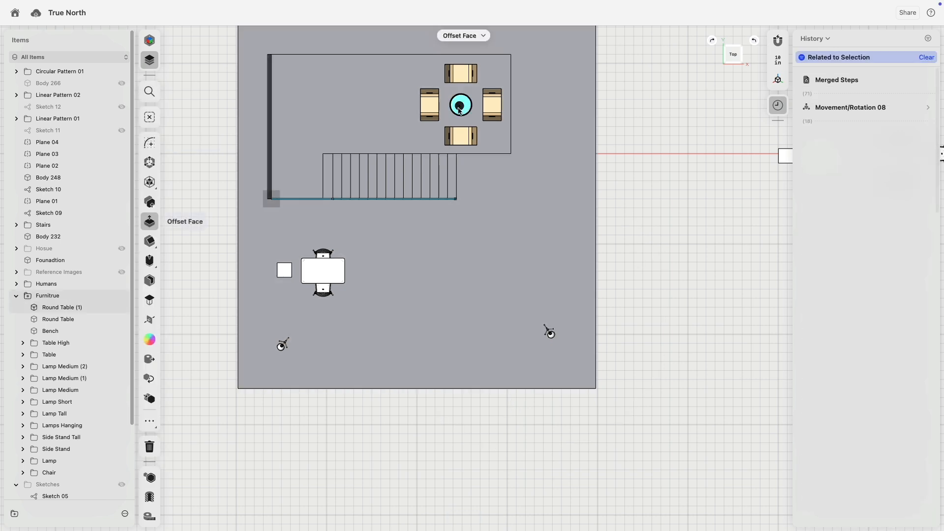
scroll(88, 419, down, 3)
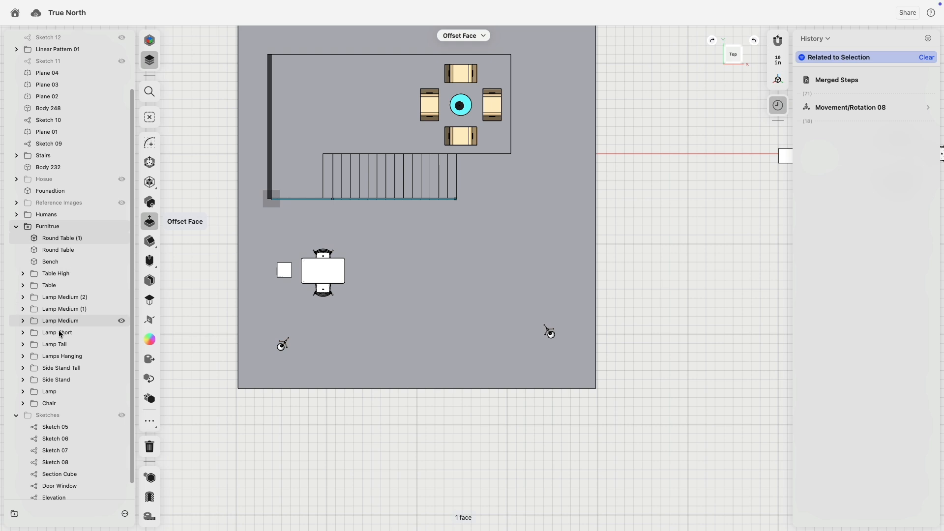
click(426, 109)
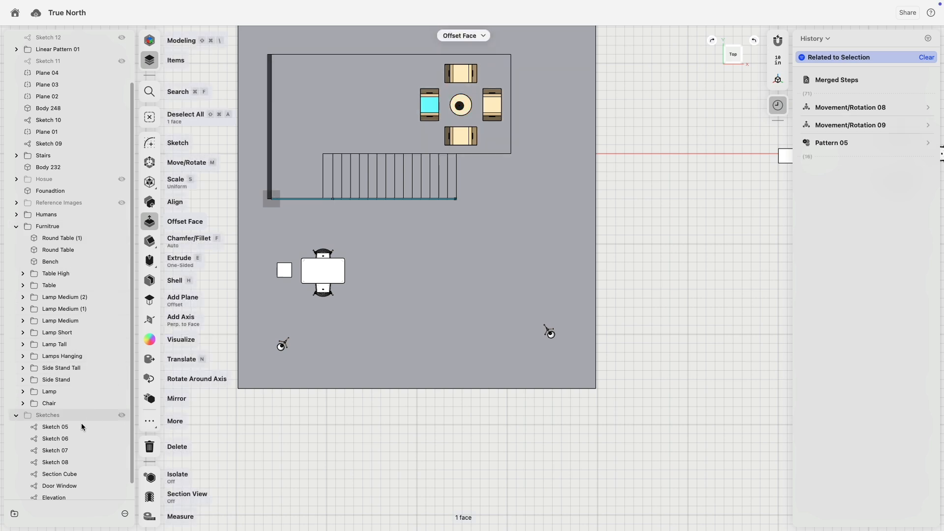
scroll(84, 426, up, 3)
scroll(83, 427, down, 4)
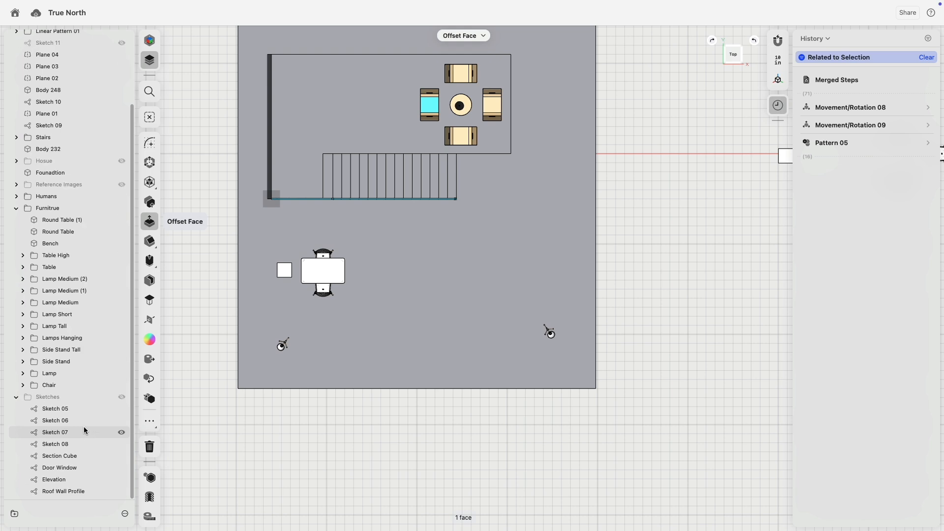
scroll(84, 426, up, 4)
click(17, 71)
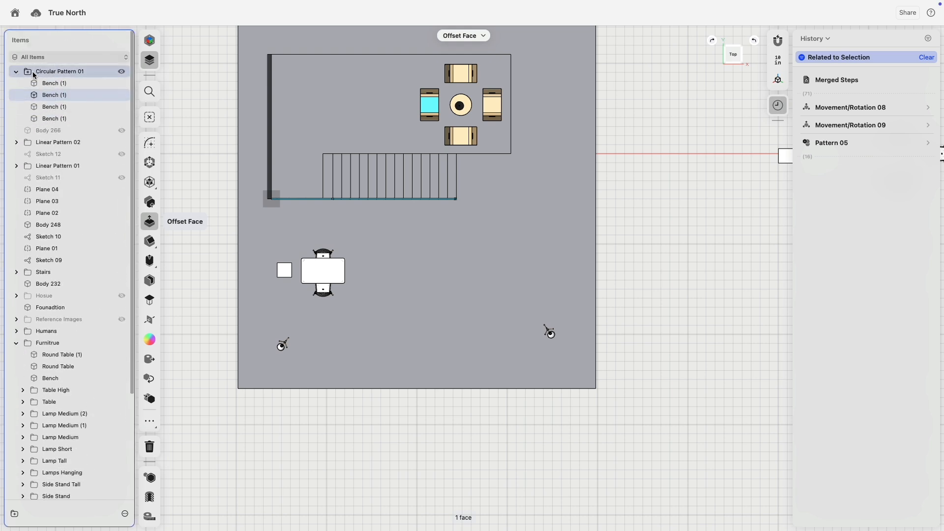
drag(47, 82, 69, 343)
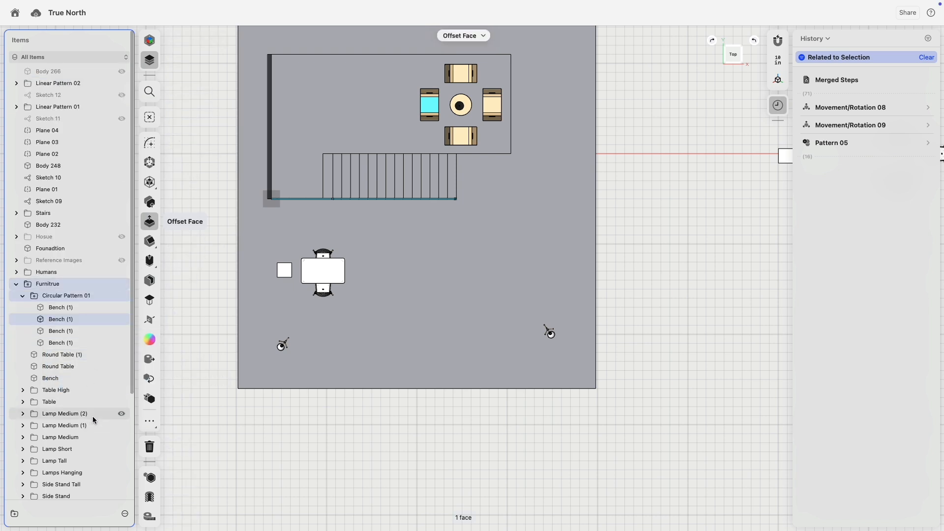
- Select the Table High folder, expand it and check where its bodies are located in the model
scroll(81, 405, down, 2)
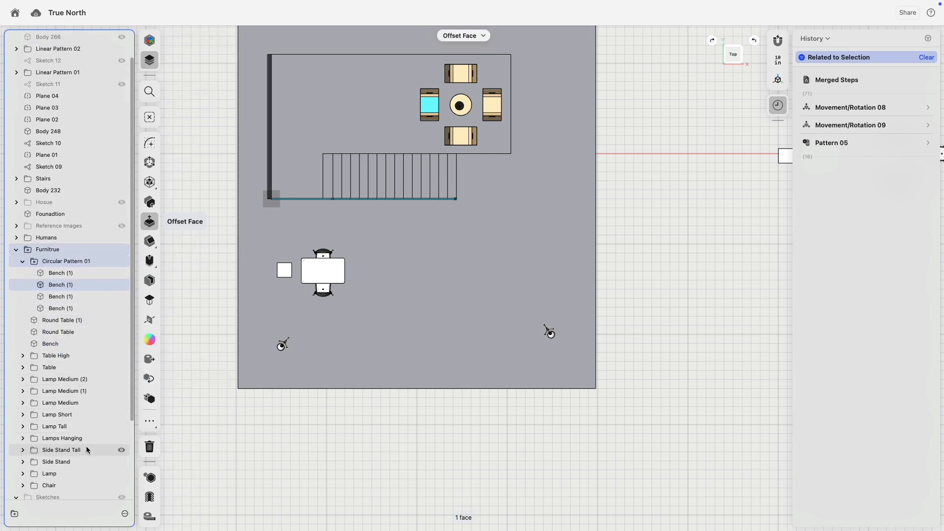
click(22, 357)
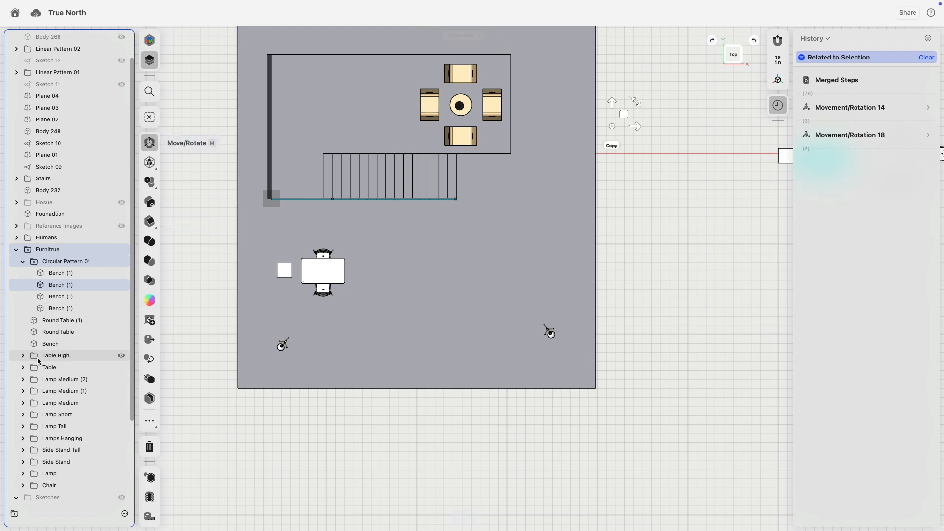
click(22, 357)
scroll(265, 362, down, 8)
right_drag(443, 320, 605, 265)
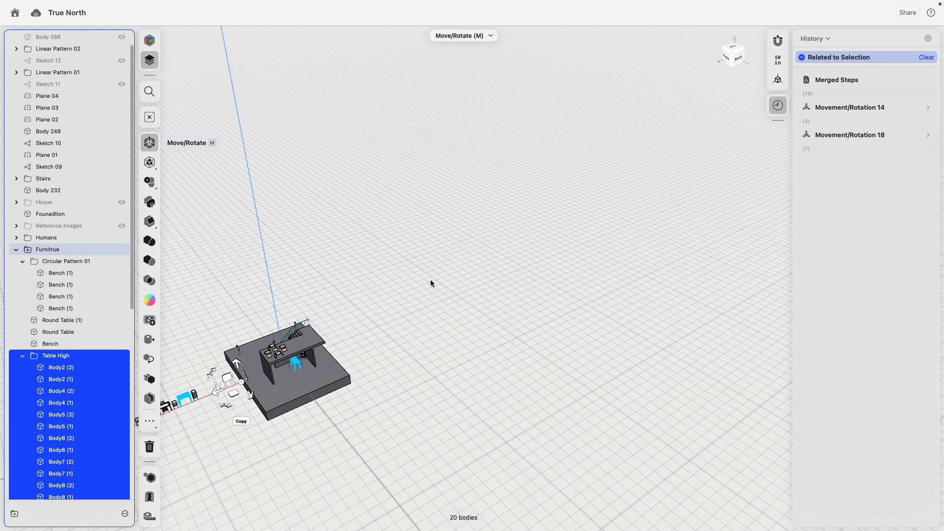
right_drag(431, 283, 656, 119)
click(742, 50)
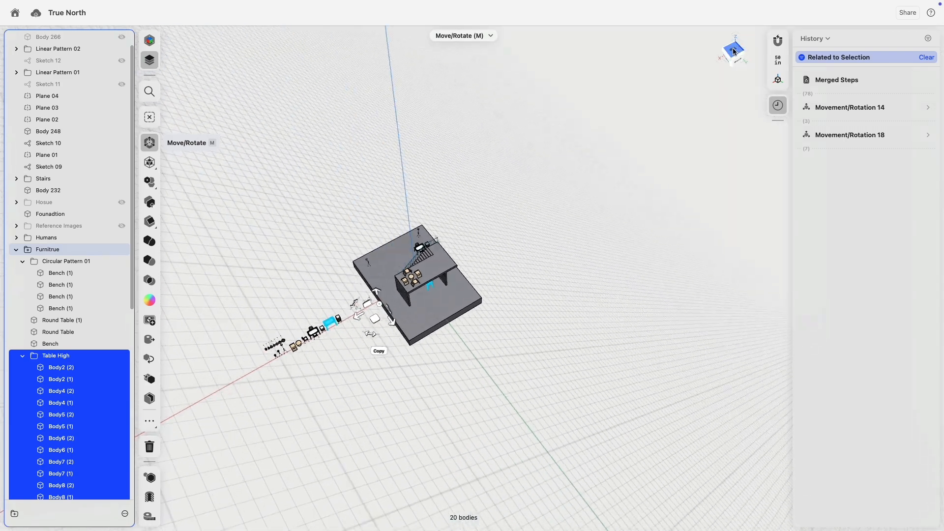
click(734, 51)
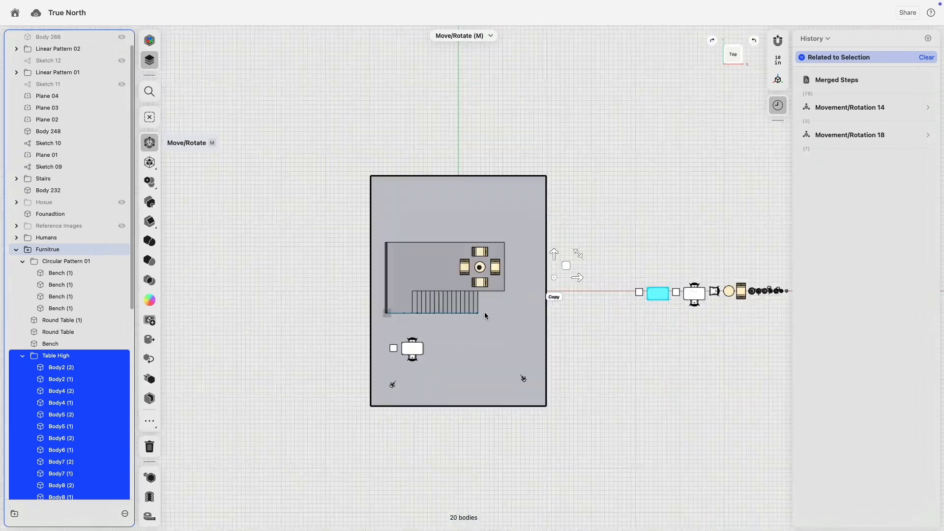
- Center the pendant lamp over the round table in the top view and clear the selection
key(f)
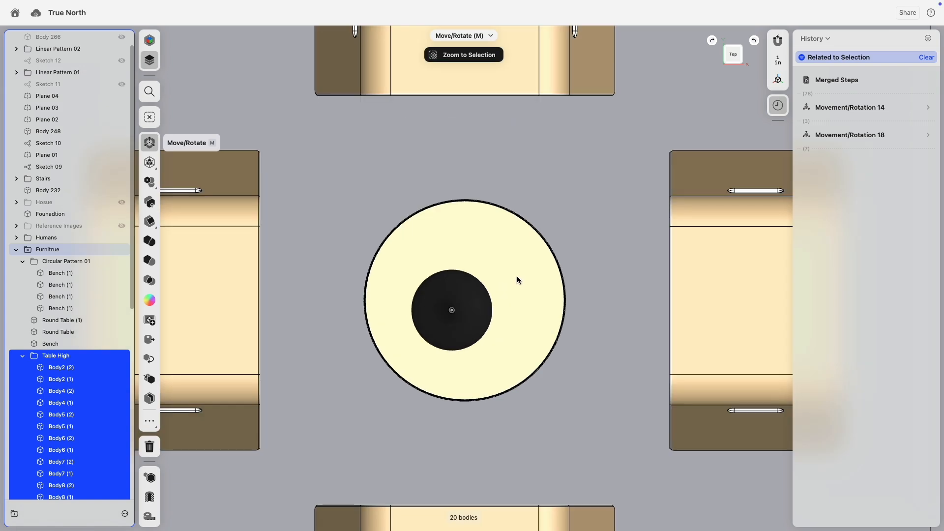
click(509, 272)
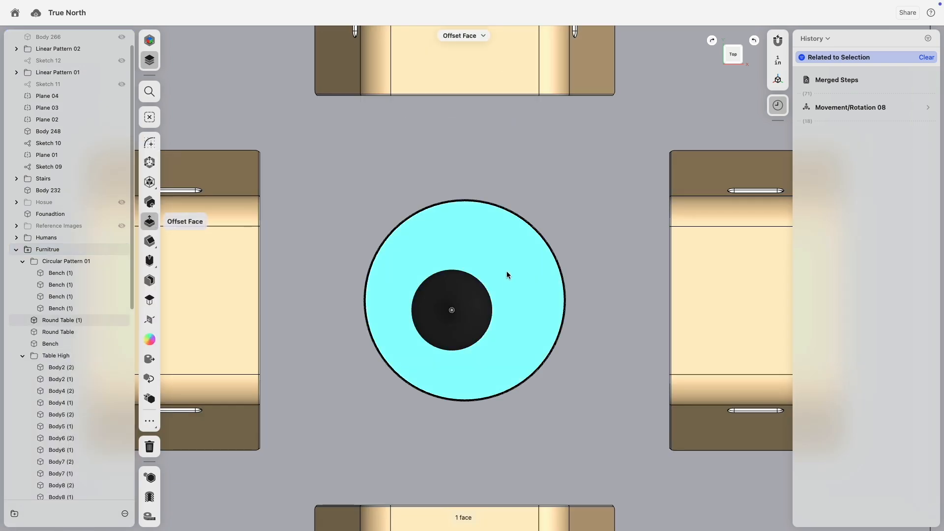
drag(395, 254, 494, 364)
key(m)
scroll(485, 369, down, 2)
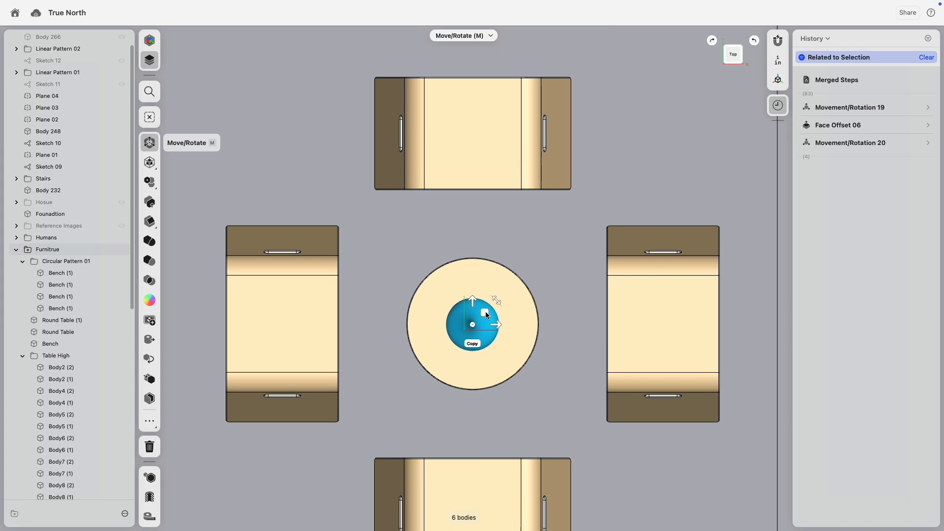
scroll(486, 336, down, 6)
click(637, 285)
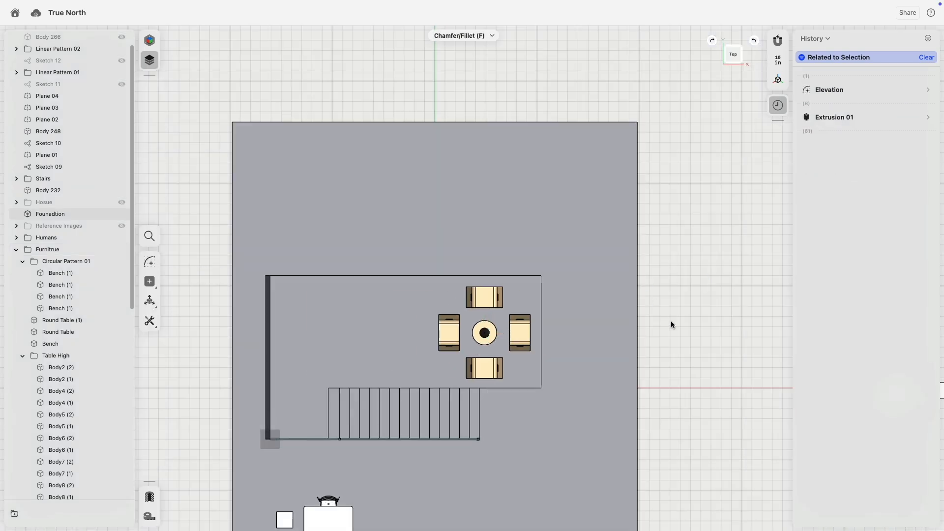
- Clear the selection, then make the Hosue folder visible again and collapse the Furnitrue folder in the item list
click(671, 321)
right_drag(678, 427, 599, 296)
scroll(456, 335, down, 2)
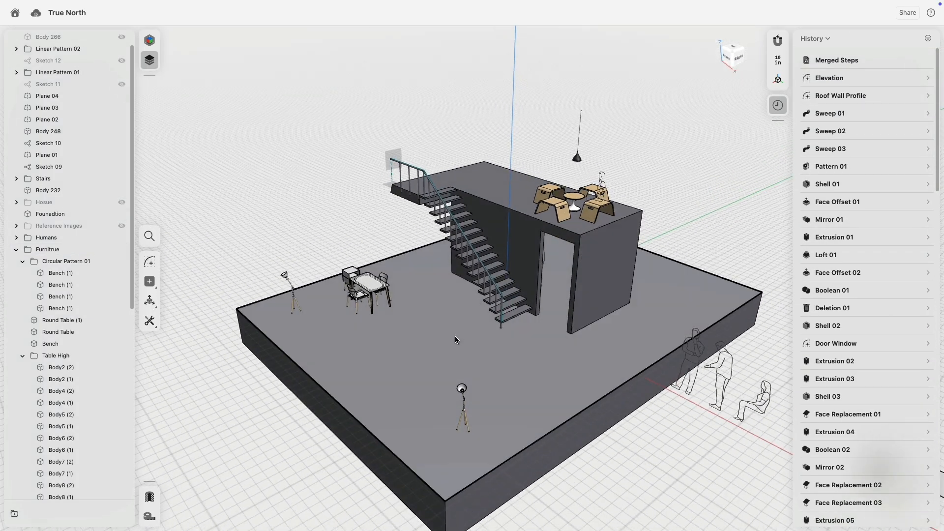
scroll(343, 364, down, 2)
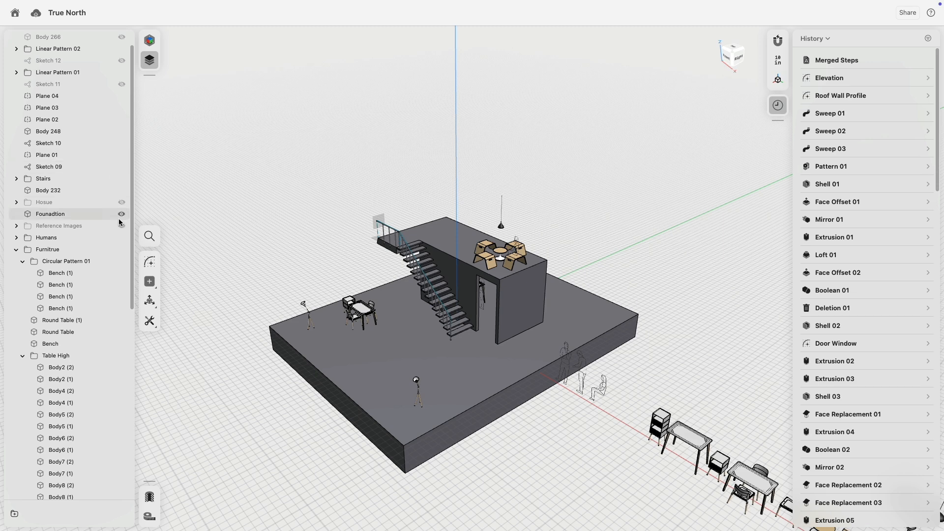
click(121, 203)
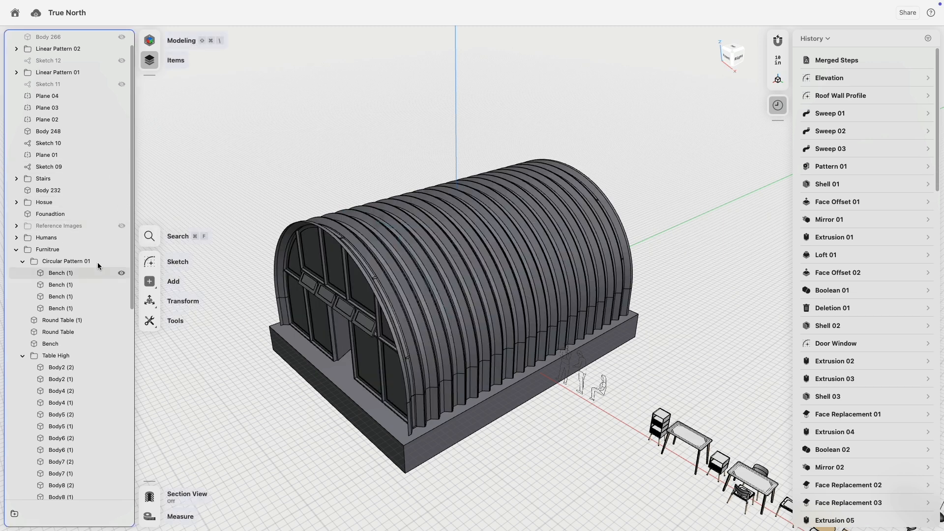
click(15, 251)
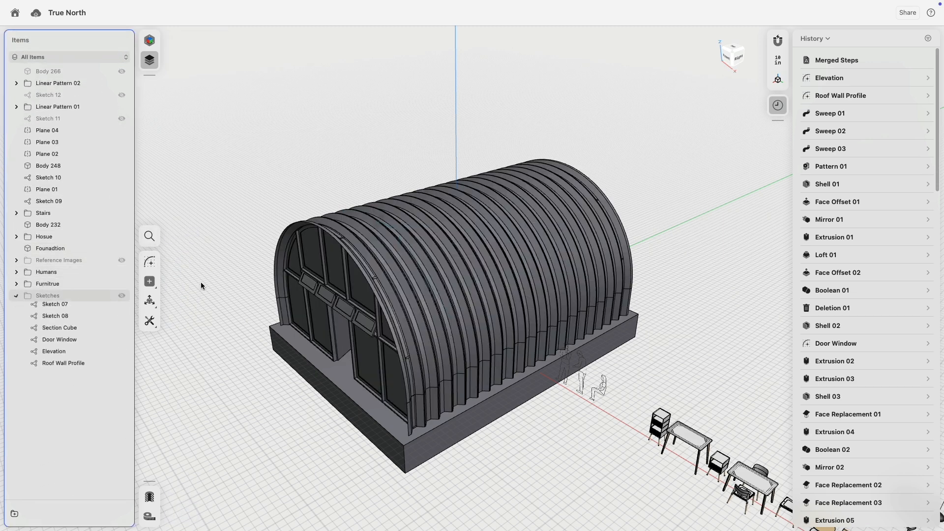
- Find the Section Cut step in the modeling history and unsuppress it to cut the house open
scroll(858, 330, down, 10)
scroll(858, 329, down, 5)
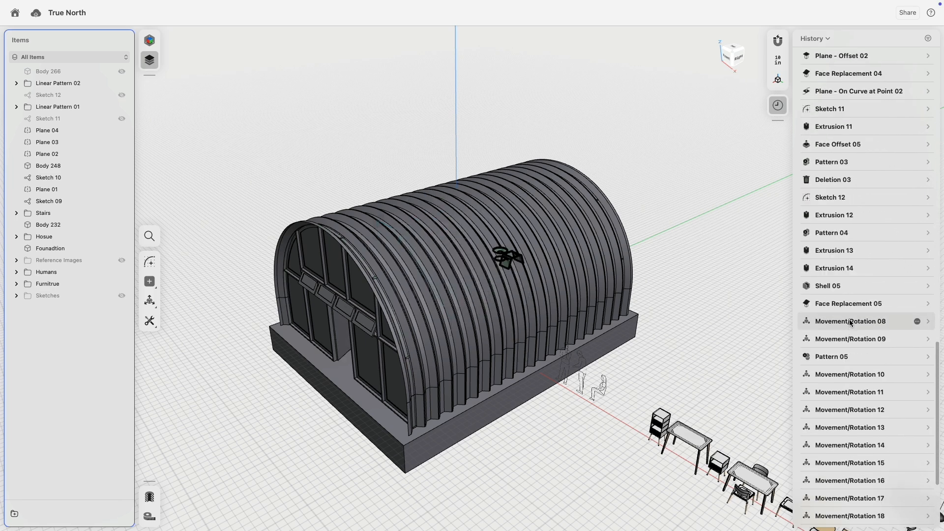
scroll(853, 324, up, 5)
scroll(853, 324, down, 8)
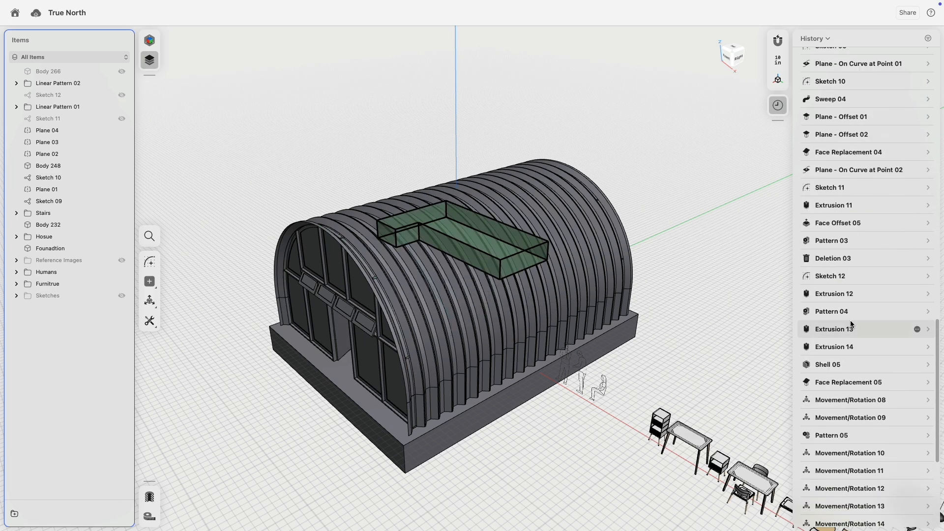
scroll(853, 325, up, 6)
scroll(852, 324, up, 11)
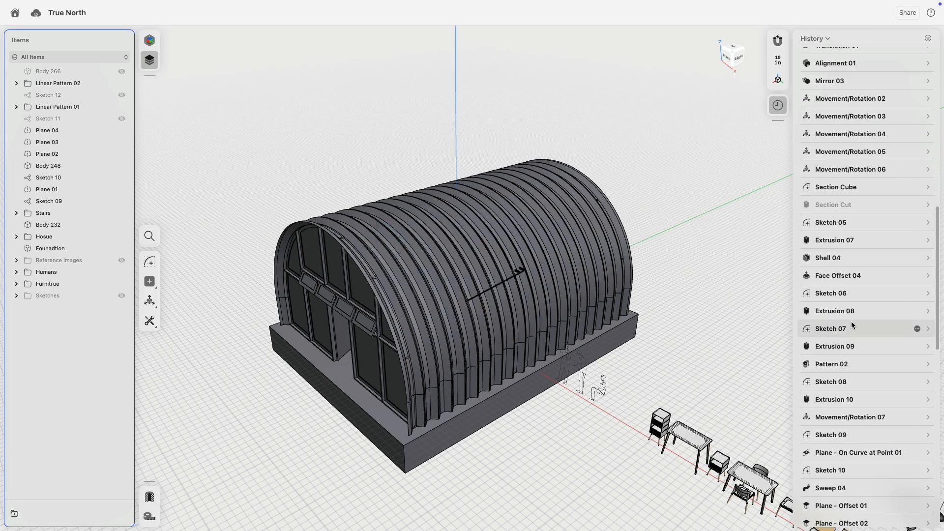
right_click(841, 210)
click(866, 229)
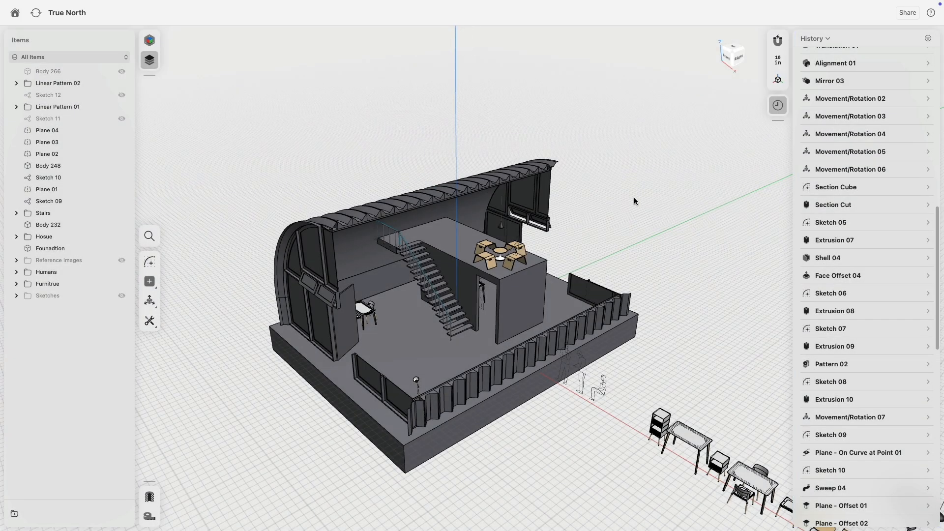
- Look through the modeling history, merge the steps with Keep Sketches, and undo the merge
right_drag(634, 201, 636, 169)
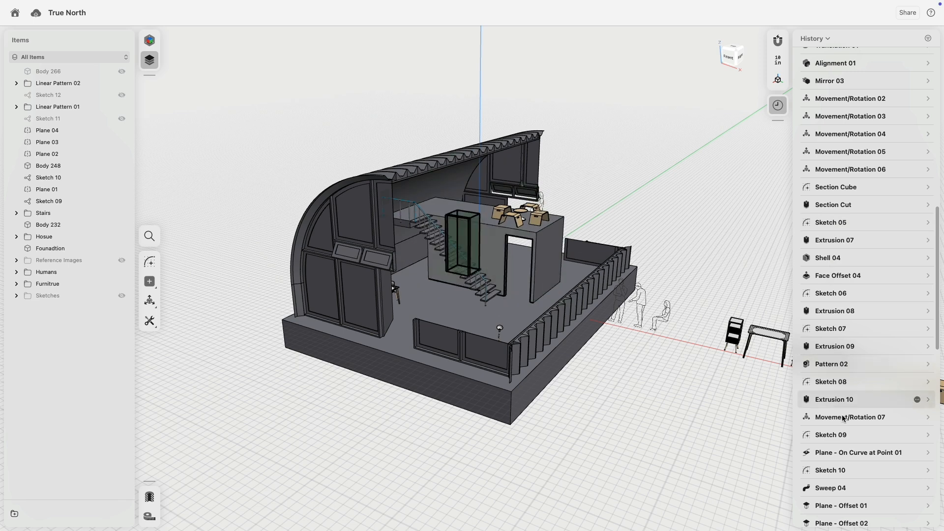
scroll(848, 358, down, 10)
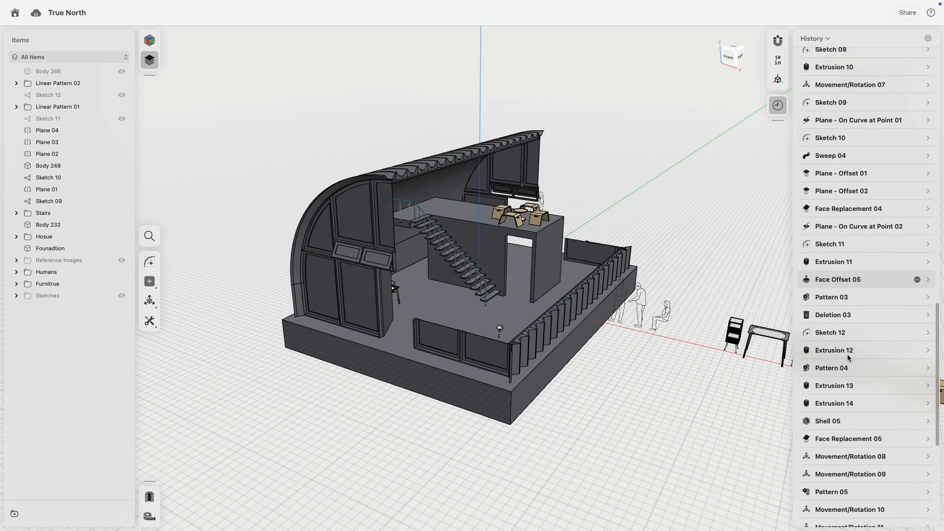
scroll(848, 358, down, 5)
scroll(847, 359, up, 20)
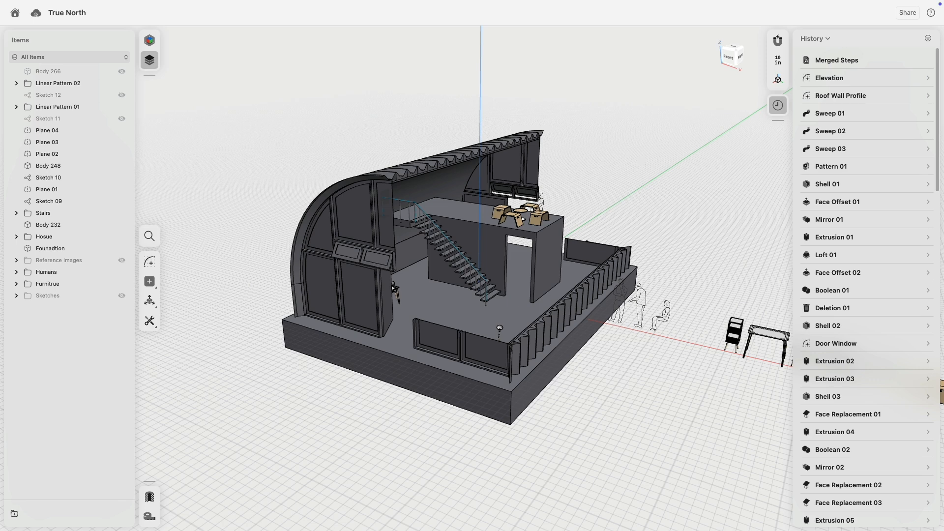
click(821, 38)
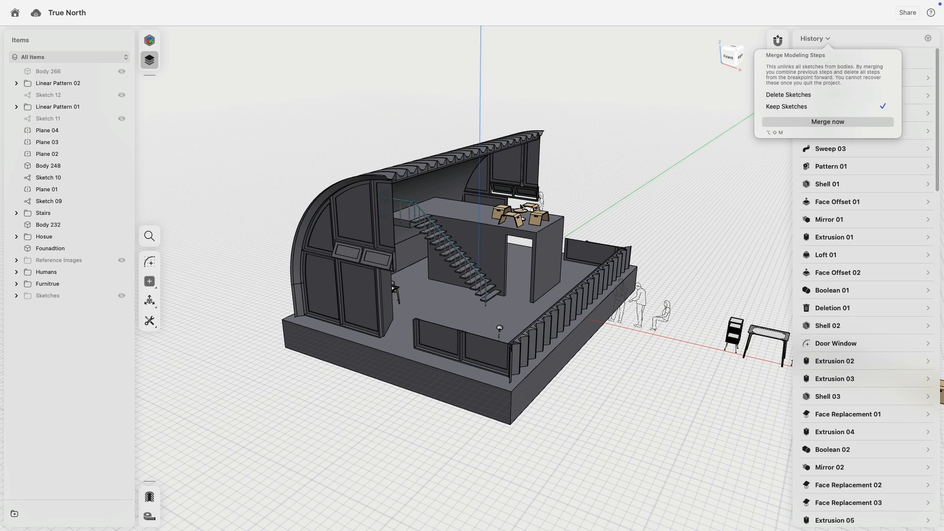
click(817, 122)
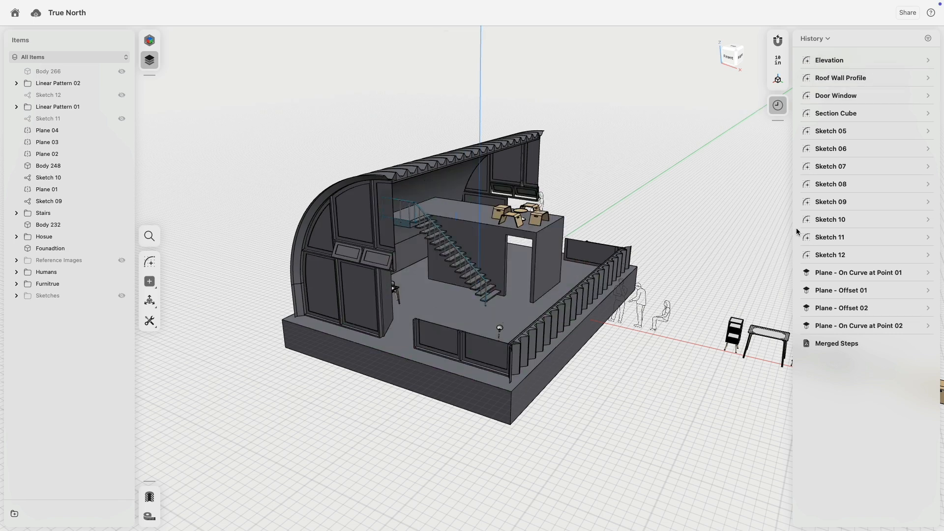
key(super+z)
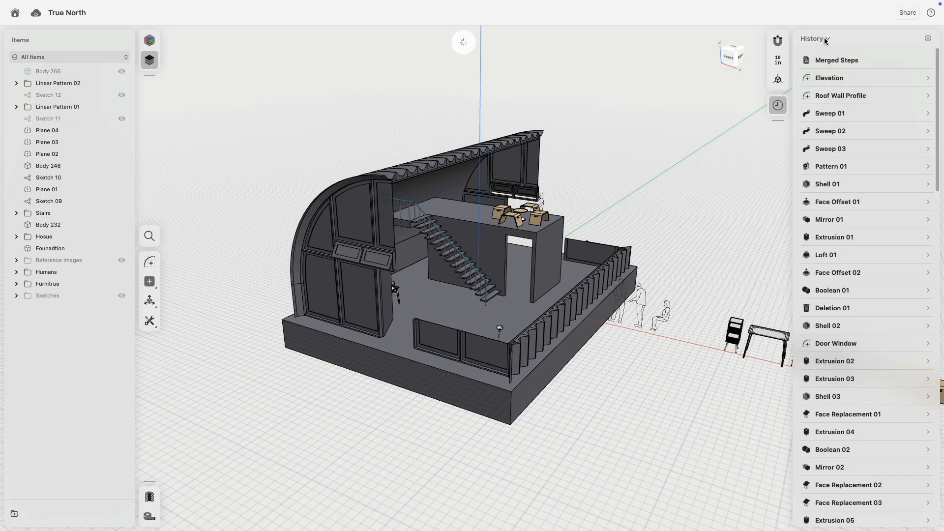
- Merge the modeling steps with Delete Sketches, check the model, and undo the merge
click(828, 39)
click(814, 95)
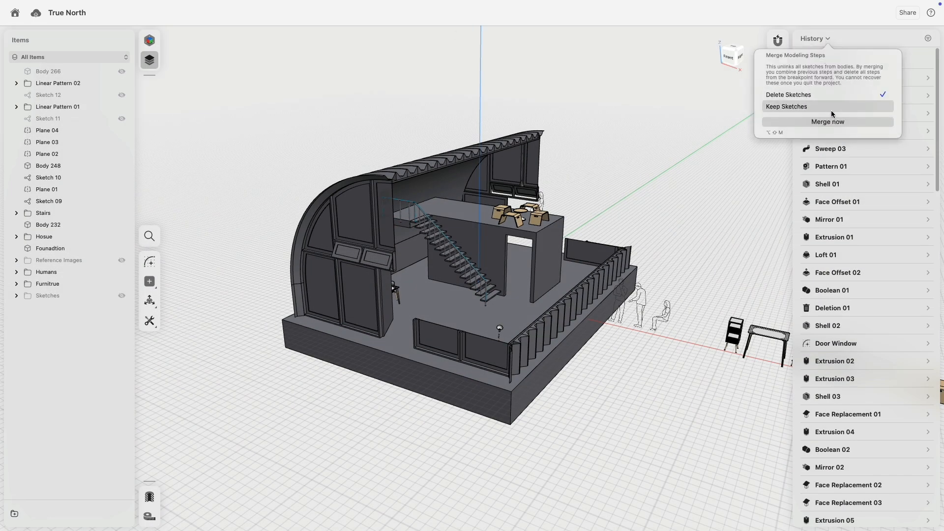
click(831, 122)
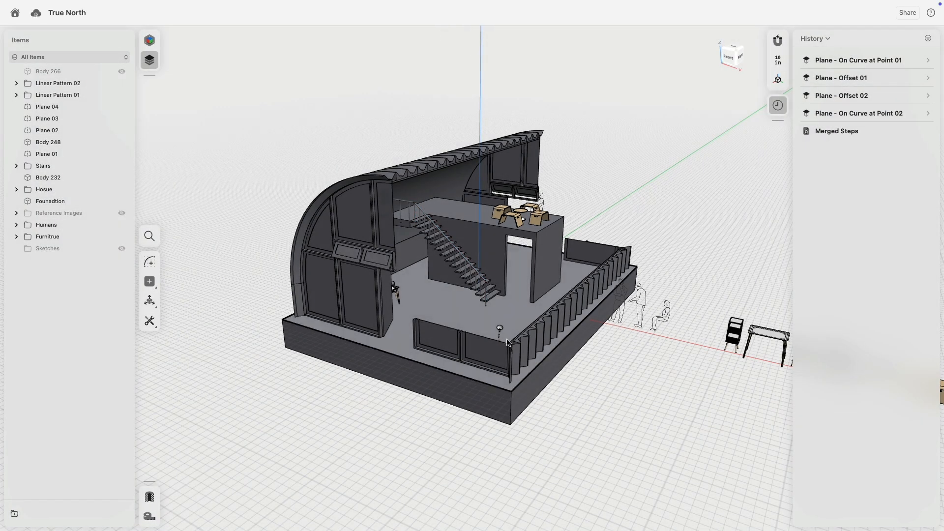
middle_drag(654, 217, 608, 225)
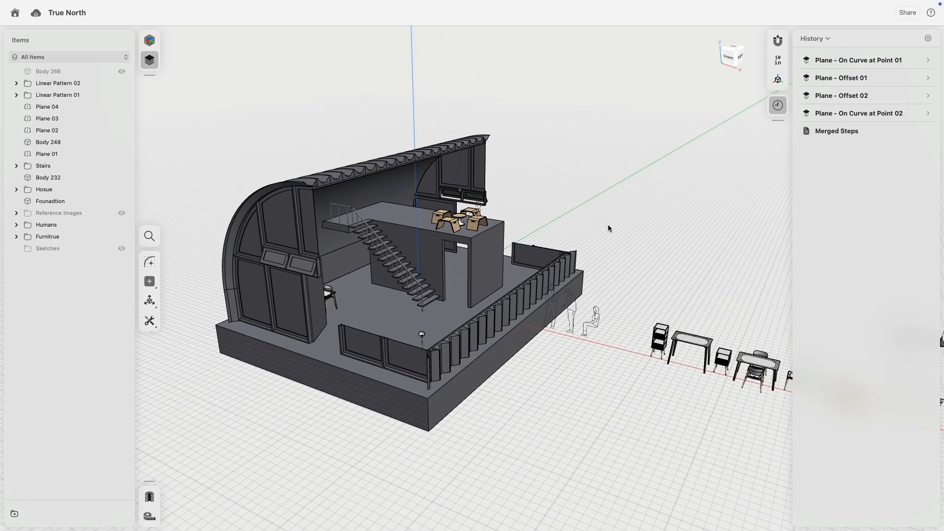
key(ctrl+z)
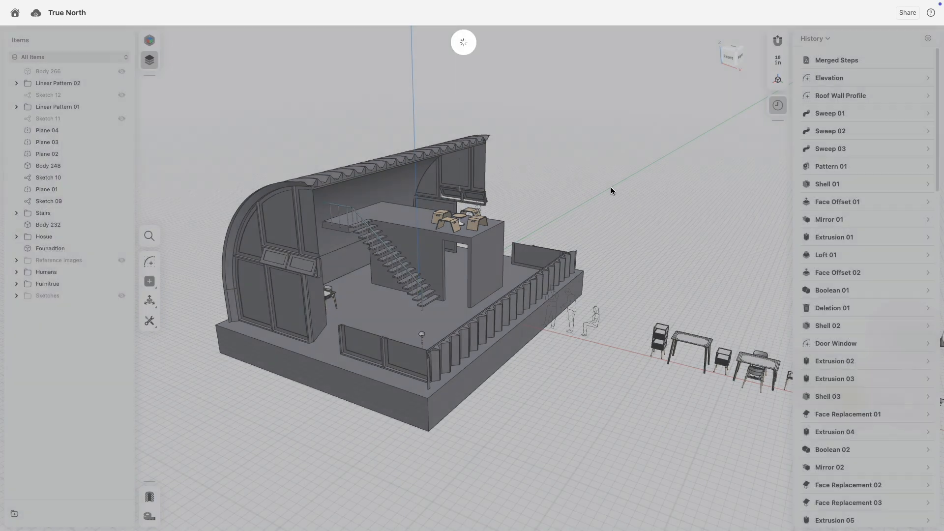
- Find the Section Cut step related to the cut roof face, suppress it in the history, and clear the selection
scroll(859, 290, down, 10)
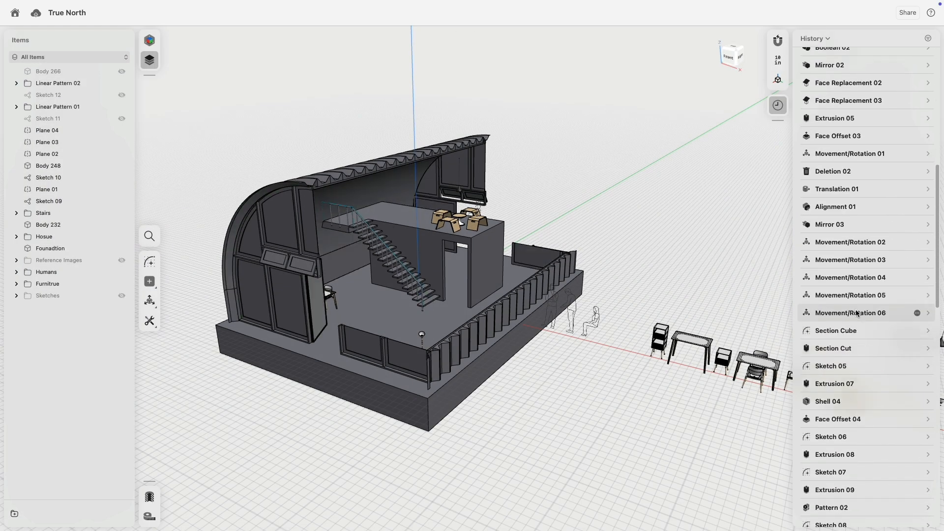
scroll(846, 261, down, 3)
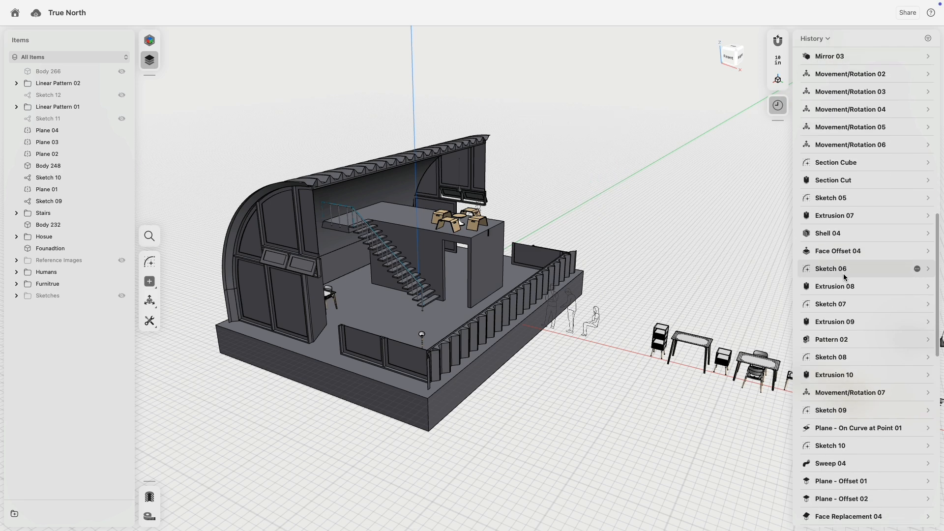
scroll(845, 278, down, 10)
scroll(844, 278, down, 7)
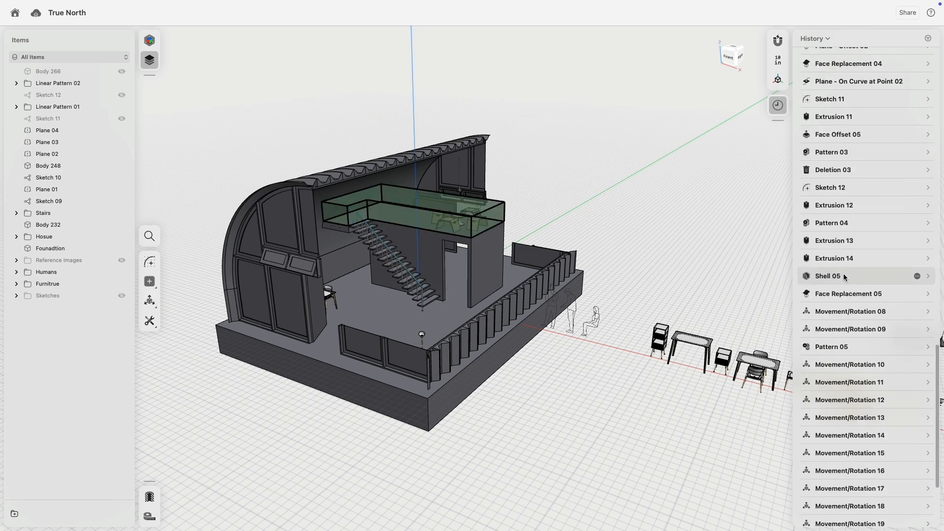
scroll(845, 278, up, 3)
click(845, 278)
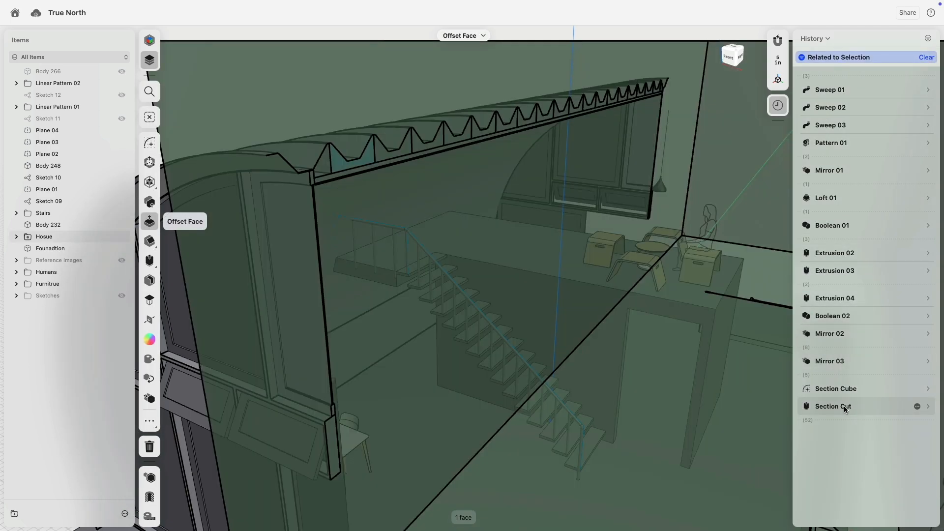
click(845, 410)
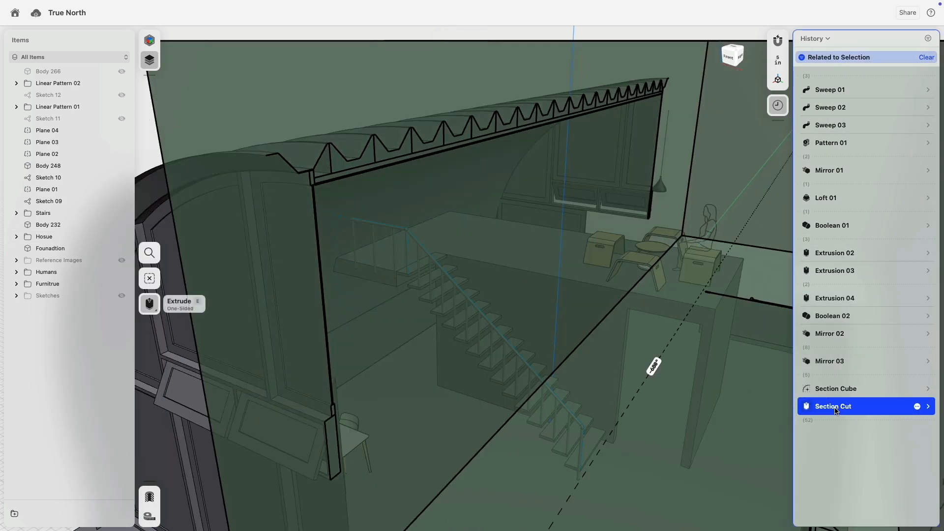
right_click(845, 409)
click(859, 432)
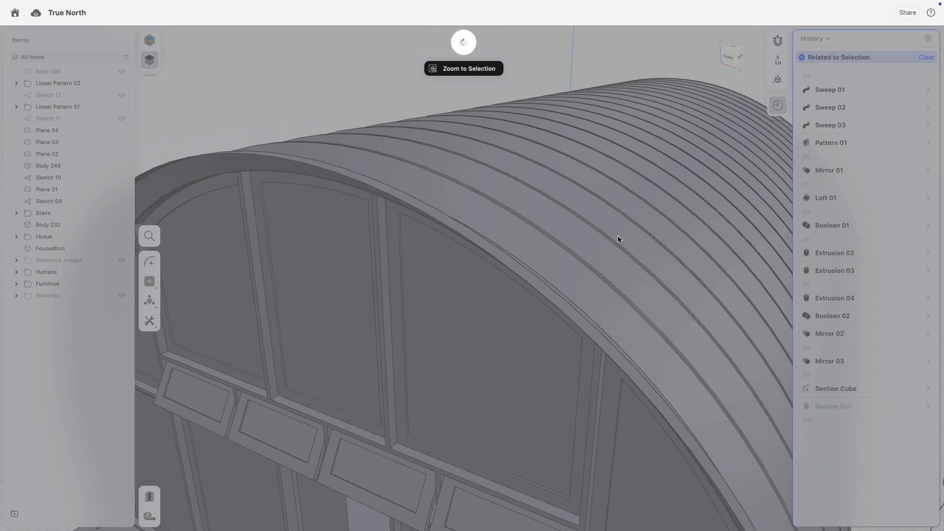
scroll(610, 265, down, 5)
click(533, 173)
- Try to merge the modeling steps of the uncut house with the Delete Sketches option
scroll(534, 172, right, 3)
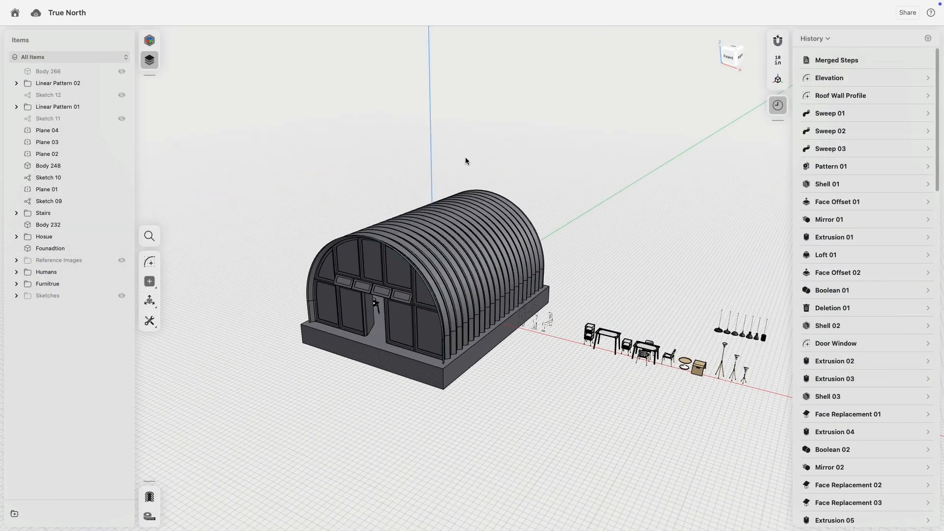
scroll(465, 161, right, 2)
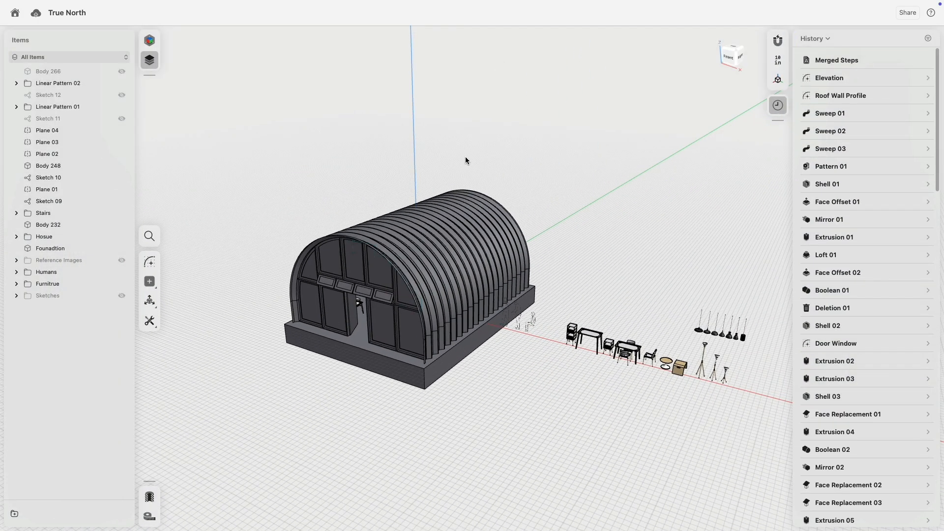
click(828, 38)
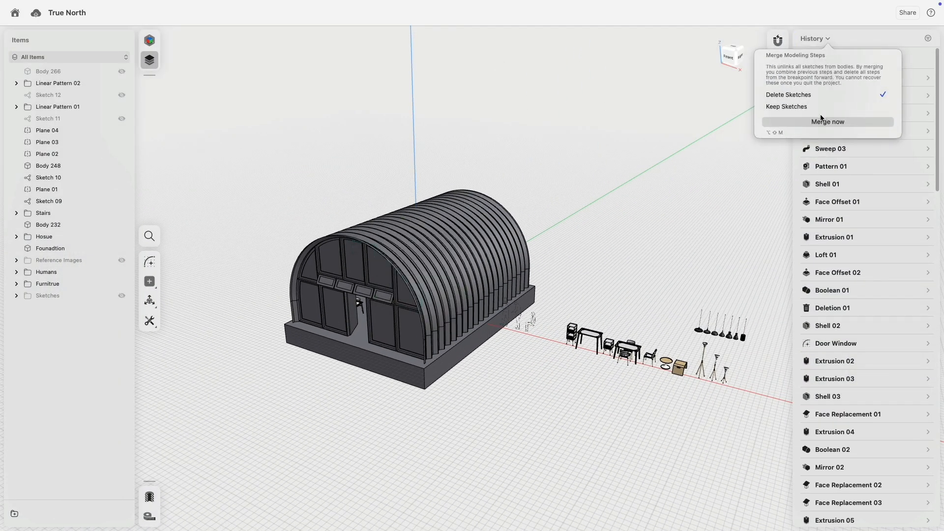
click(822, 124)
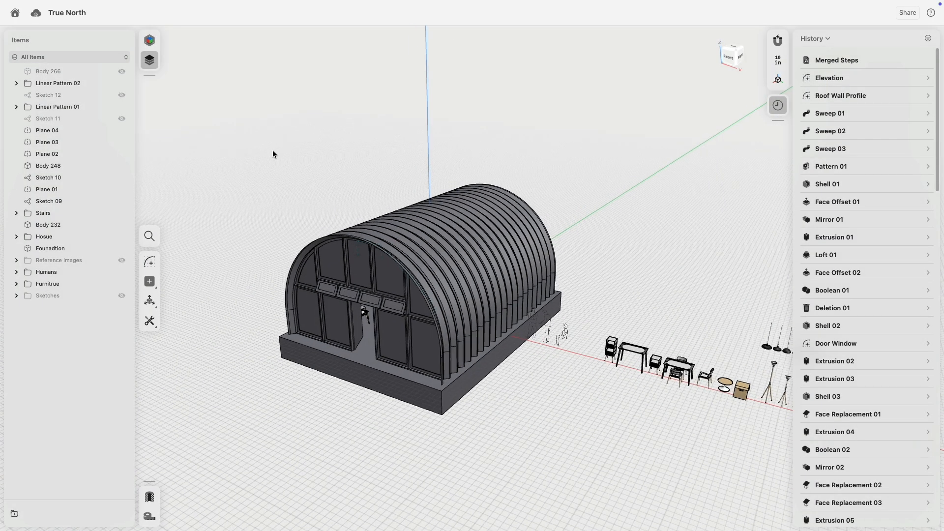
- Expand the Hosue folder, select the Roof (1) and Roof folders together, and raise them about 100 in above the house
scroll(272, 150, up, 3)
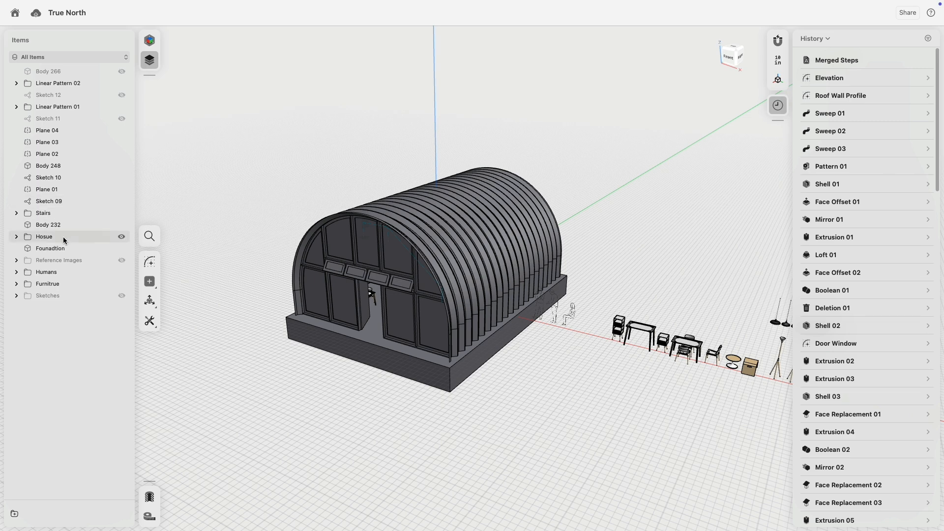
click(16, 237)
scroll(160, 205, left, 3)
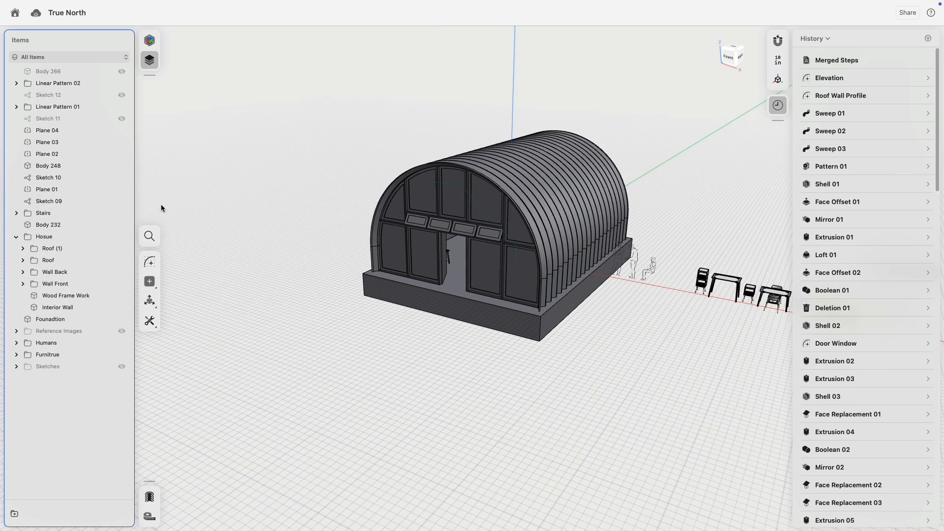
click(76, 249)
click(63, 260)
key(m)
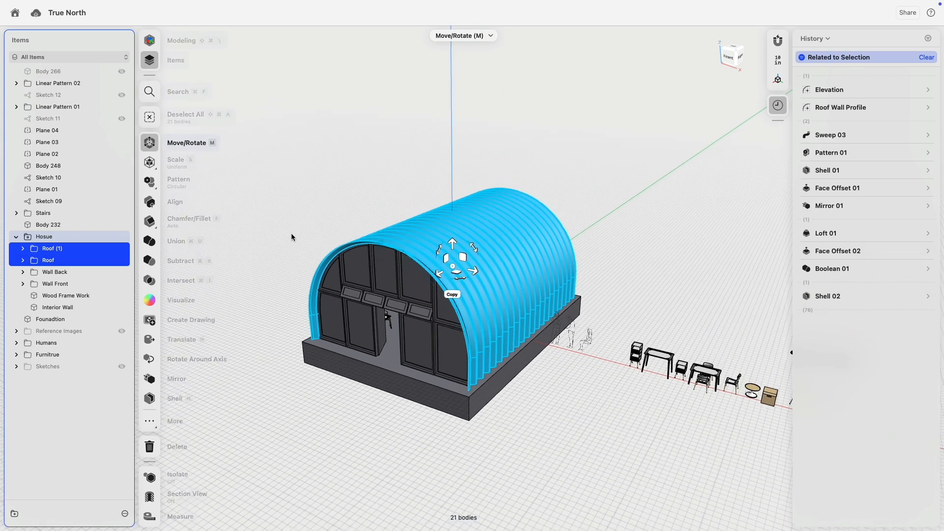
drag(453, 246, 442, 195)
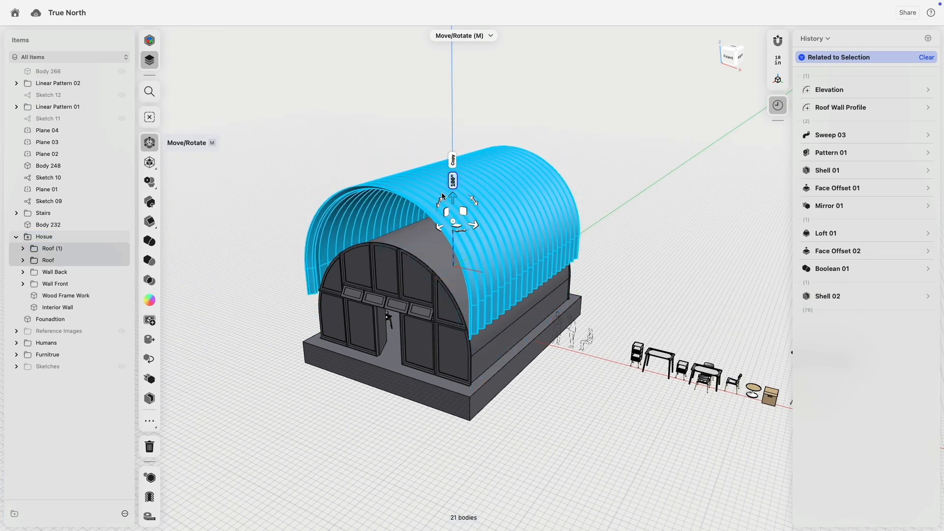
- Raise the Interior Wall and then the Wood Frame Work by smaller amounts to stagger the layers beneath the lifted roof
click(84, 307)
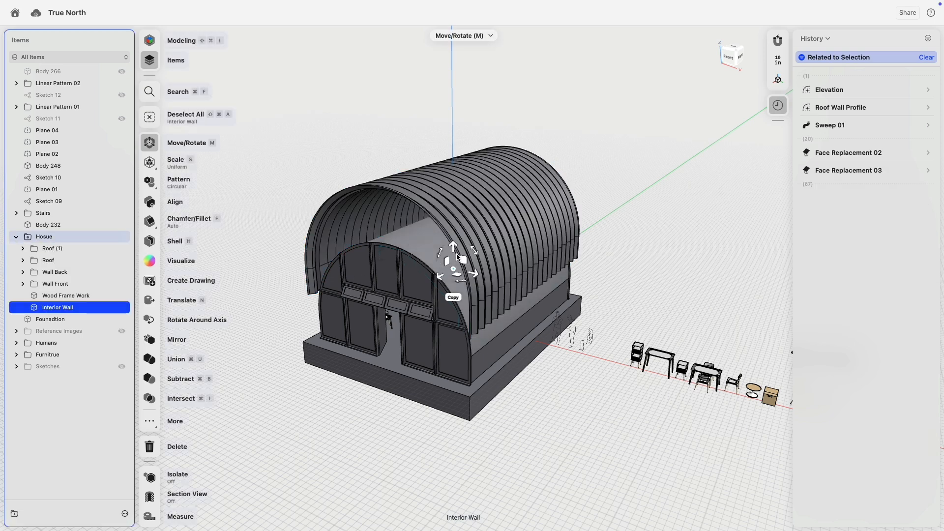
drag(456, 221, 453, 210)
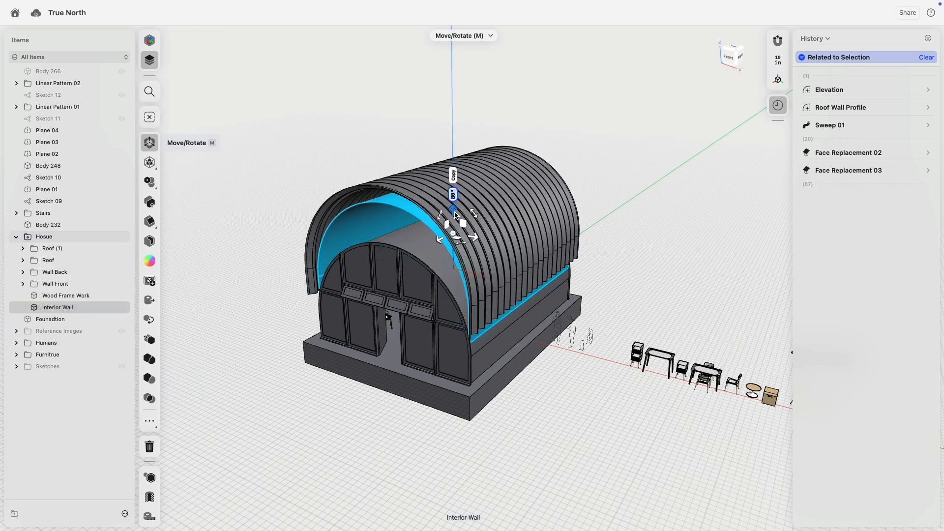
click(92, 295)
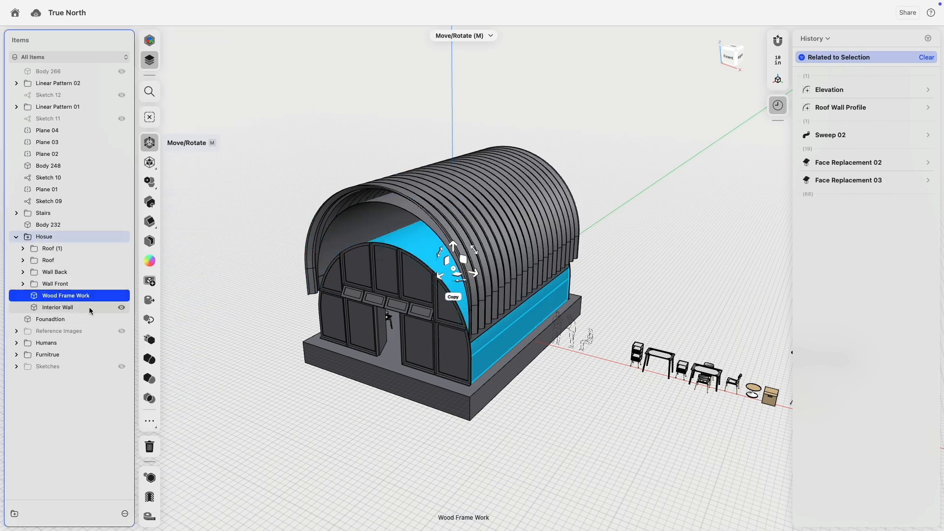
drag(453, 246, 453, 228)
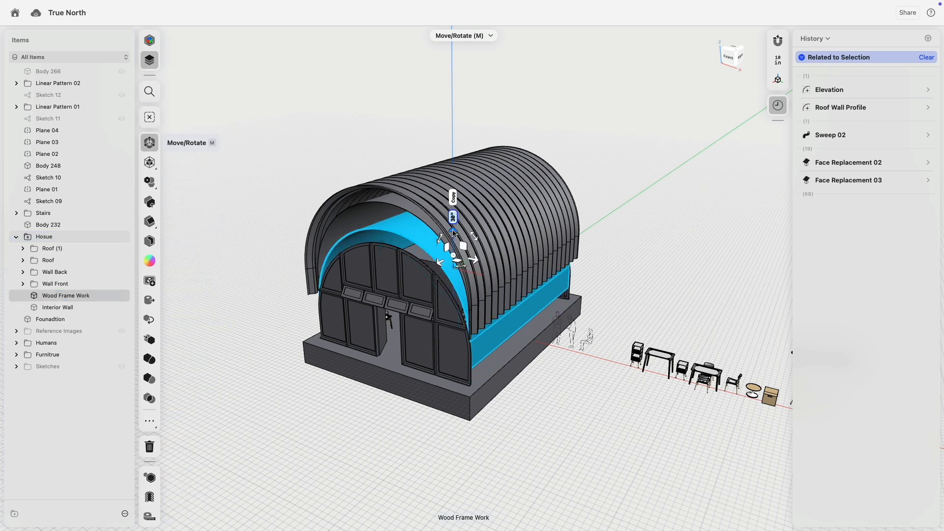
- Select Roof (1), Roof, Wood Frame Work and Interior Wall together and raise them about 200 in above the foundation
click(61, 249)
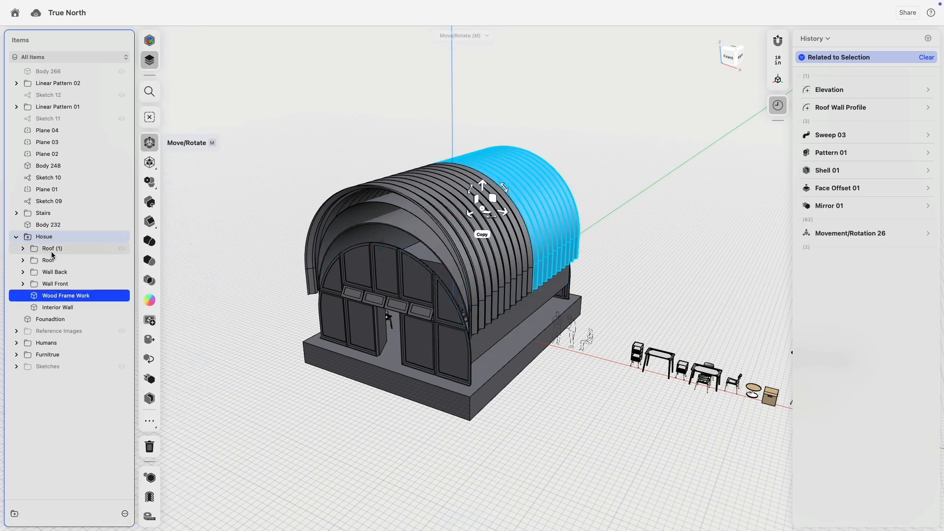
click(63, 260)
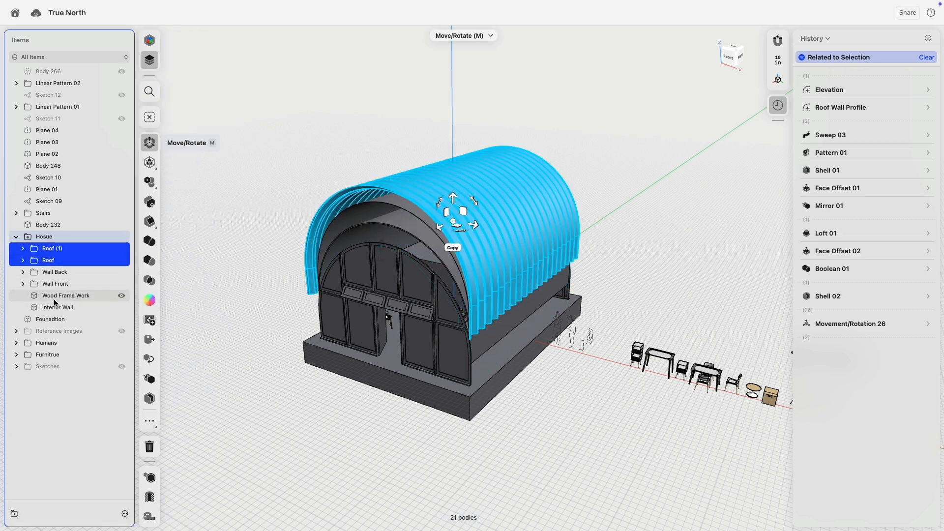
click(66, 296)
click(58, 308)
drag(460, 213, 457, 117)
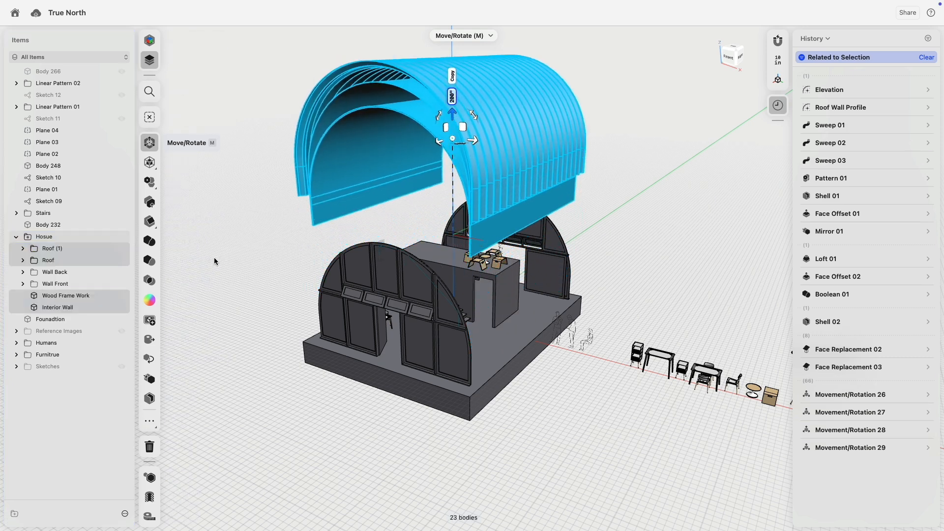
- Pull the Wall Front folder forward and the Wall Back folder backward, away from the house, and clear the selection
click(55, 284)
drag(379, 308, 279, 366)
click(69, 273)
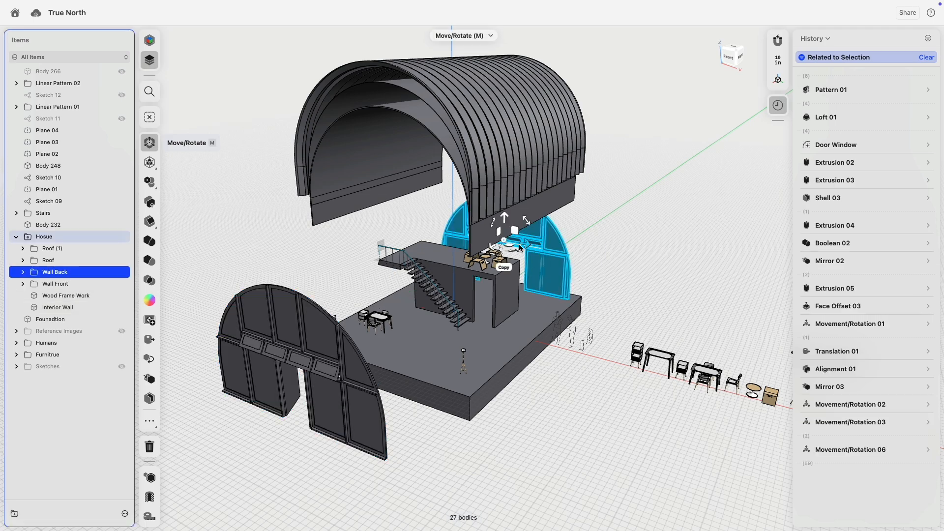
drag(495, 248, 565, 219)
key(Escape)
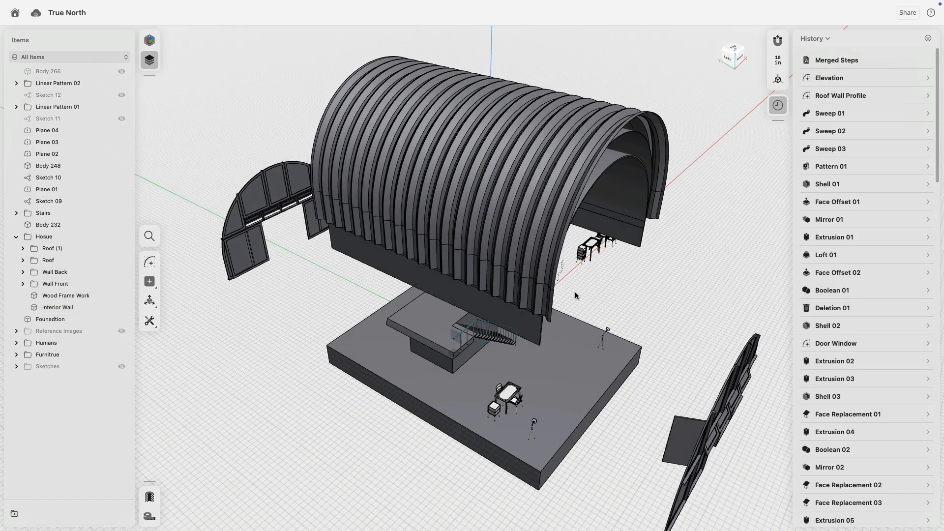
- In an isometric view, select both roof folders, Wood Frame Work and Interior Wall, and raise them another 210 in or so
right_drag(576, 296, 564, 279)
scroll(693, 221, down, 4)
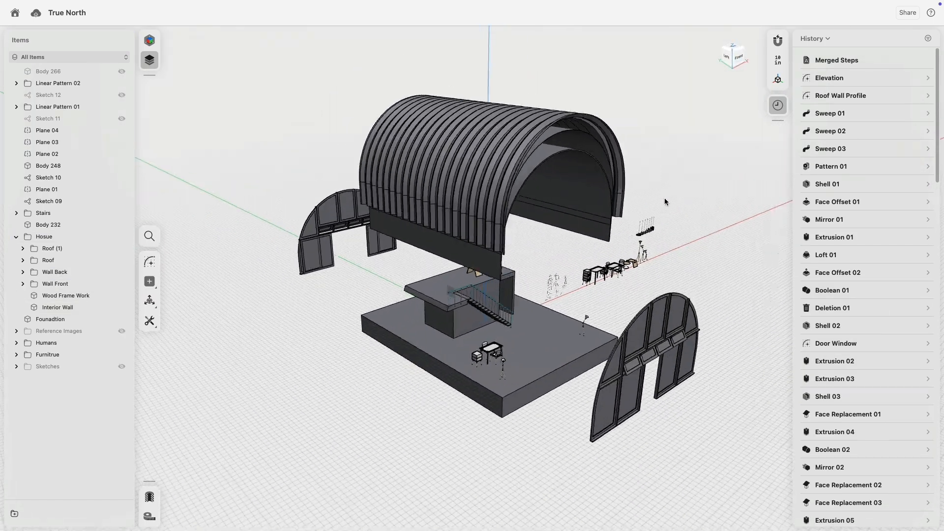
click(734, 54)
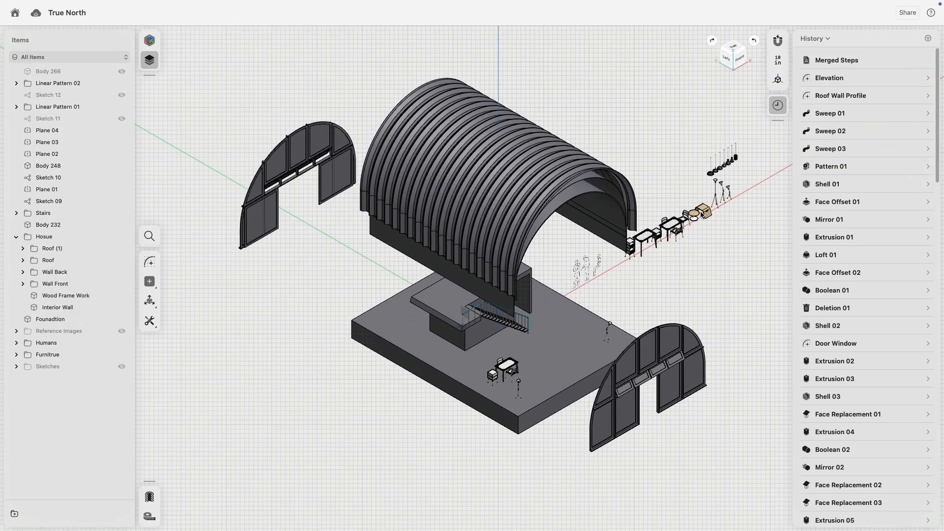
click(746, 49)
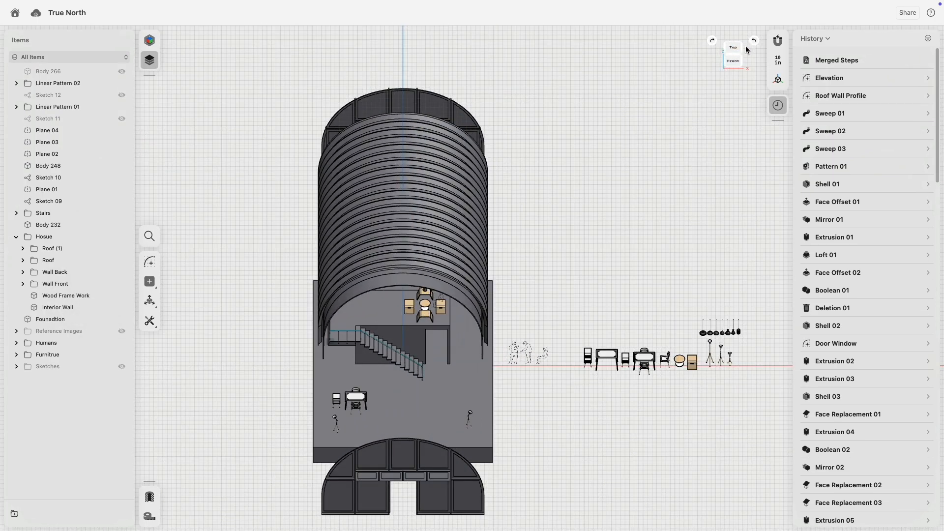
click(742, 56)
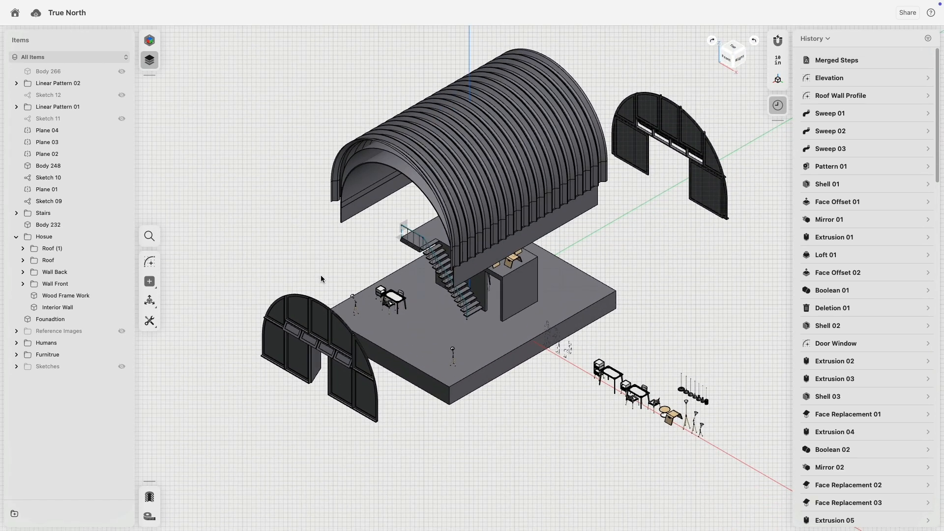
click(51, 248)
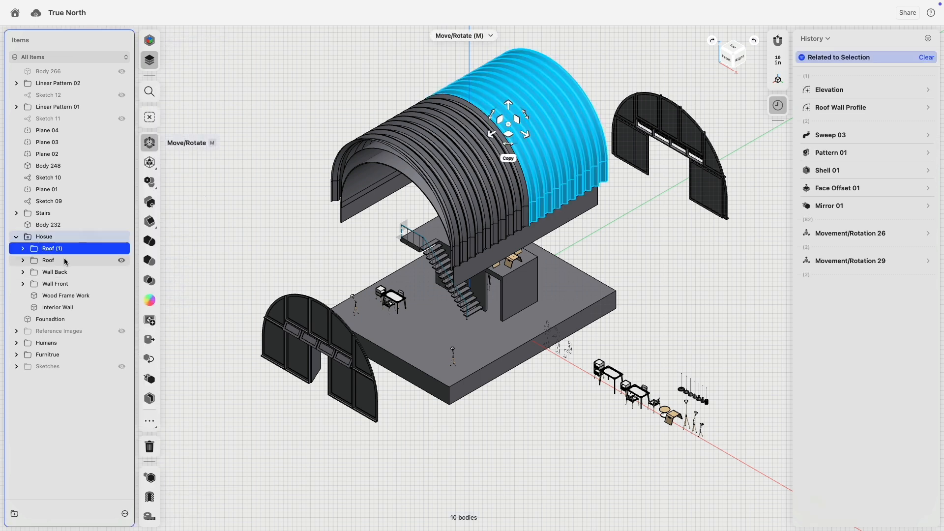
click(49, 260)
click(66, 295)
click(58, 307)
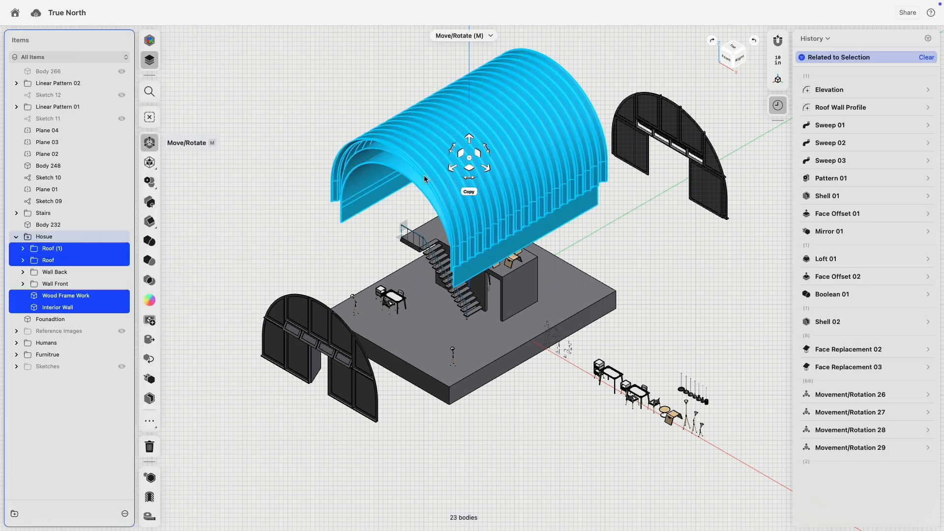
drag(472, 145, 461, 54)
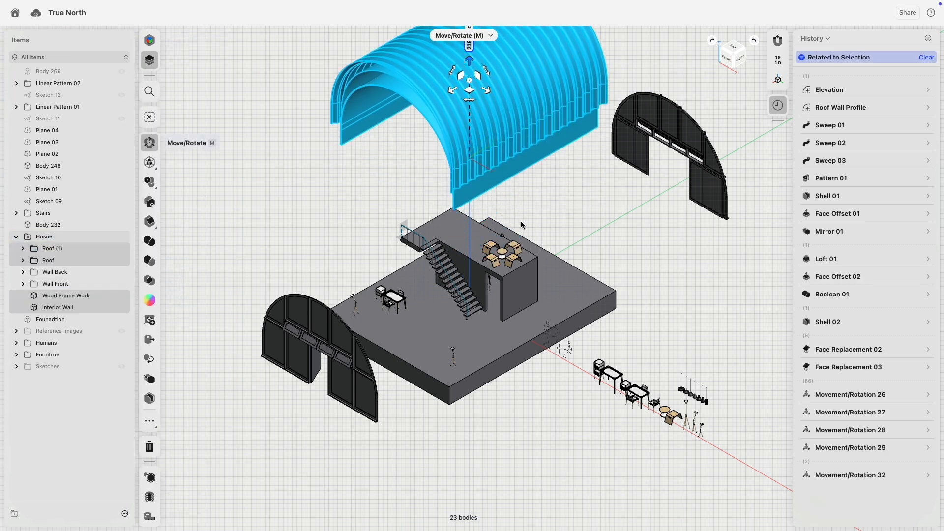
scroll(498, 297, up, 5)
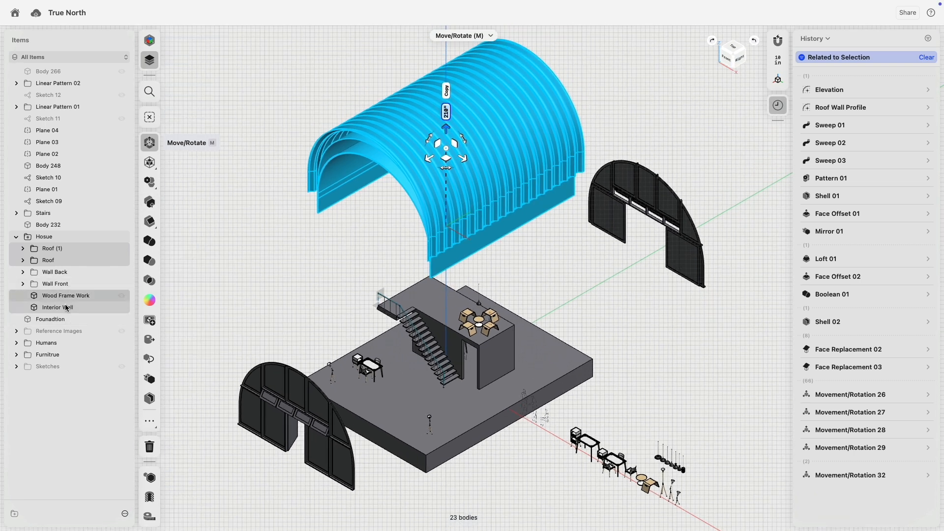
- Hide the Wall Front folder and move the Wall Back folder about 250 in back toward the house
click(73, 283)
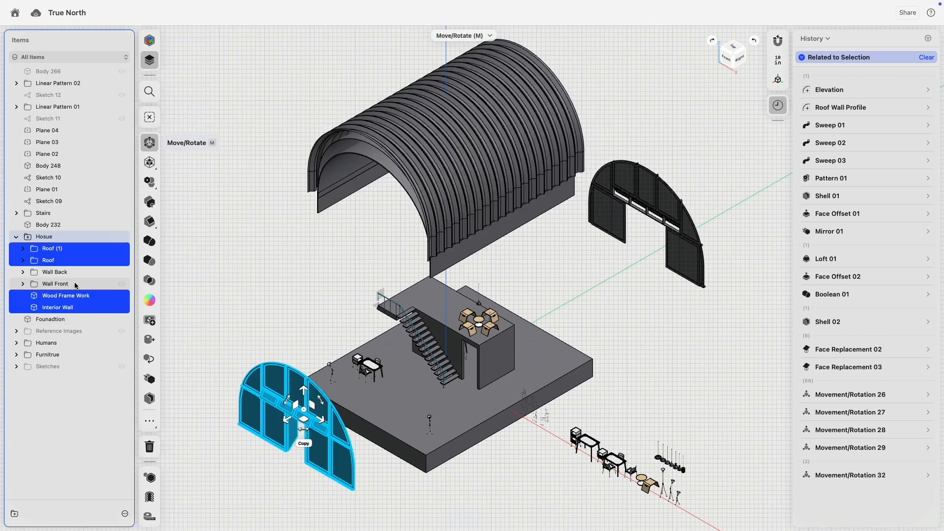
click(122, 284)
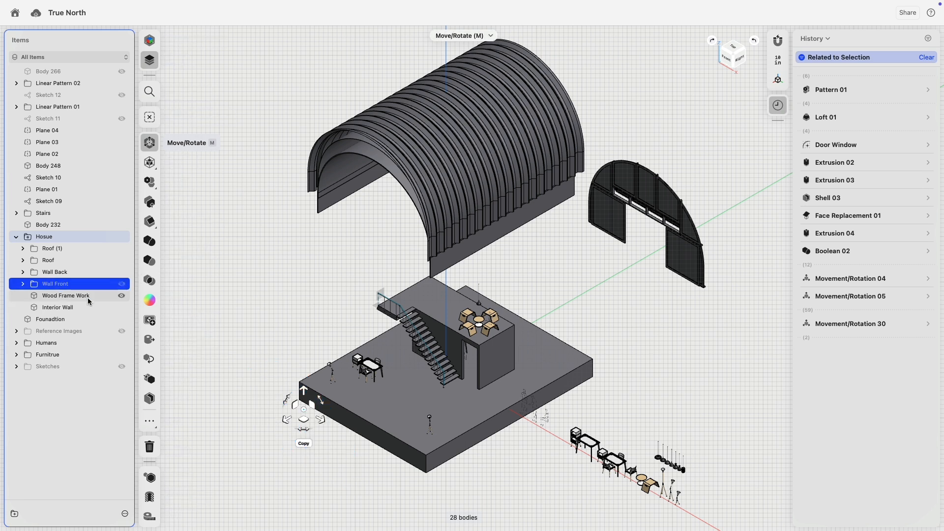
click(58, 273)
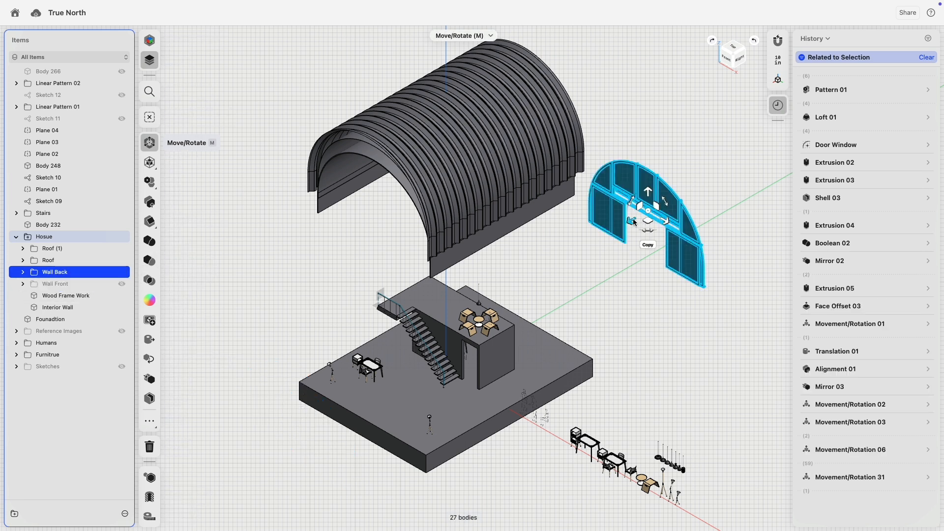
drag(634, 222, 561, 282)
right_drag(609, 368, 614, 329)
scroll(391, 238, down, 5)
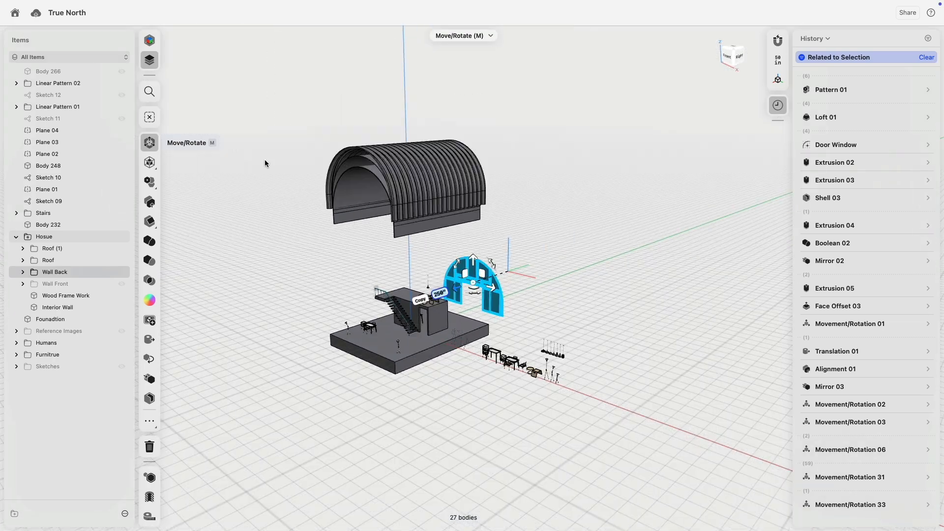
- Switch to the visualization workspace, deselect the back wall, and apply the Gradient Mood studio environment
click(150, 40)
click(47, 63)
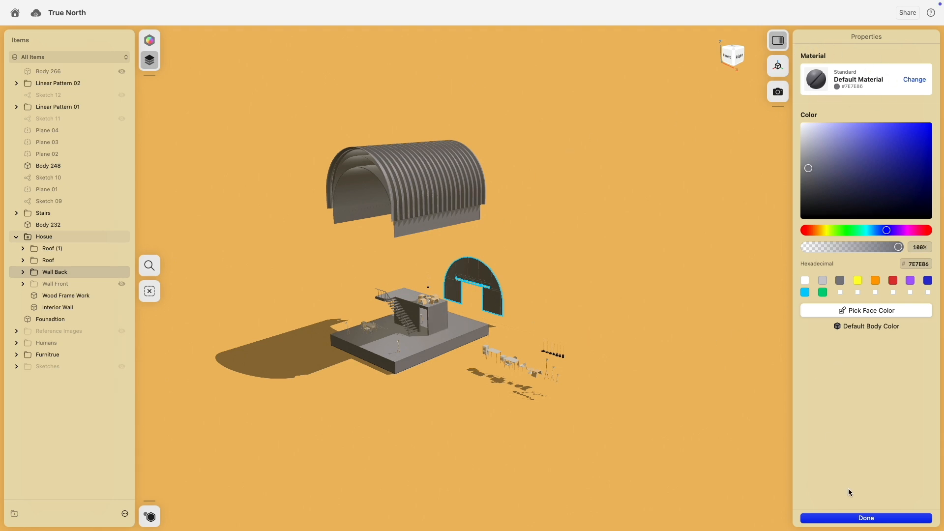
click(858, 519)
click(858, 37)
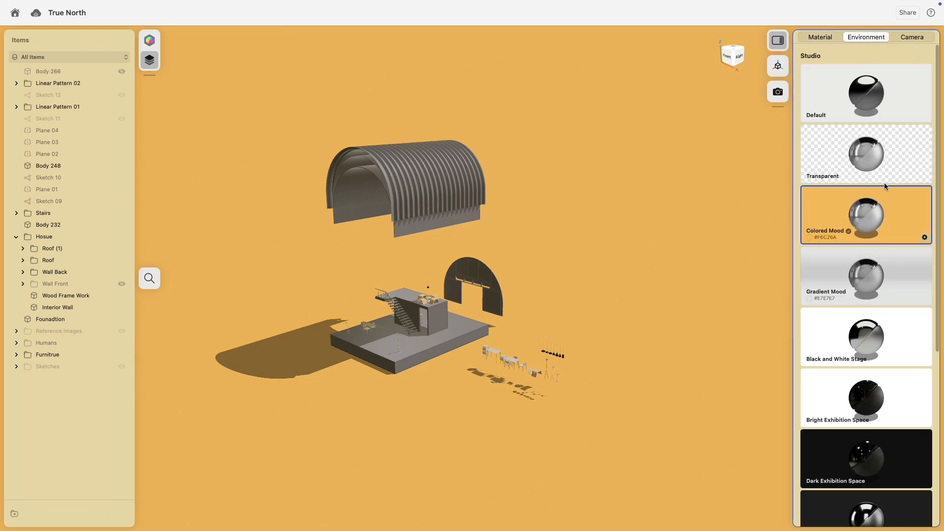
click(857, 276)
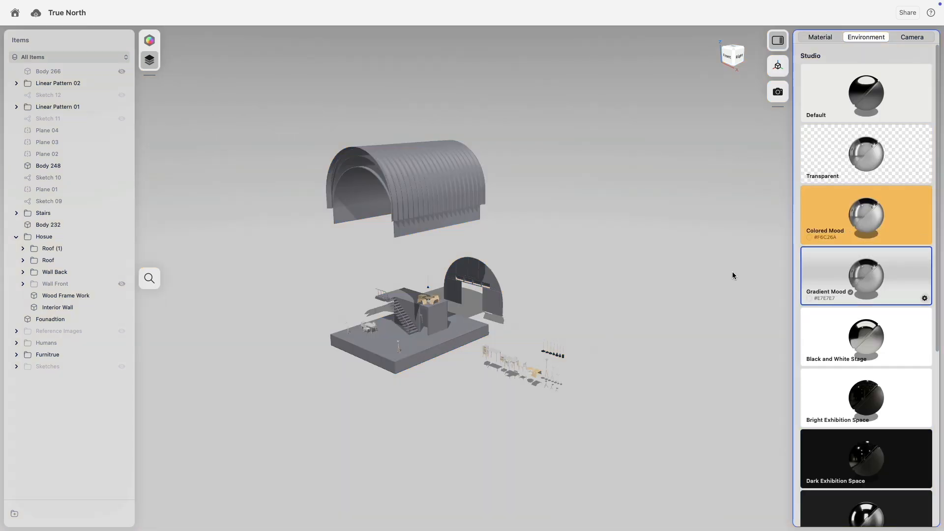
- Set the Gradient Mood environment's light rotation to 90° and finish editing its properties
click(924, 299)
mouse_move(867, 147)
mouse_down()
mouse_move(843, 147)
mouse_move(870, 149)
mouse_up()
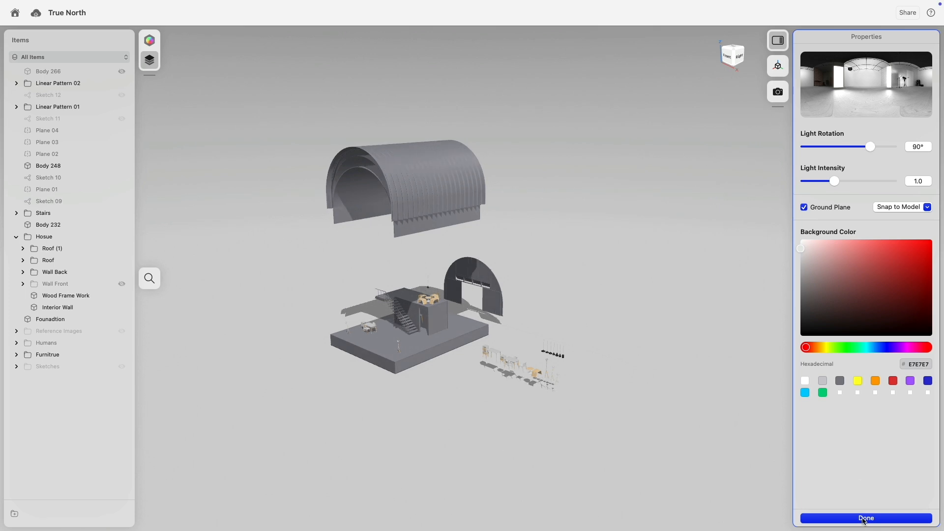
click(864, 519)
- Set the camera's field of view to 0° and frame the exploded house closely
click(913, 38)
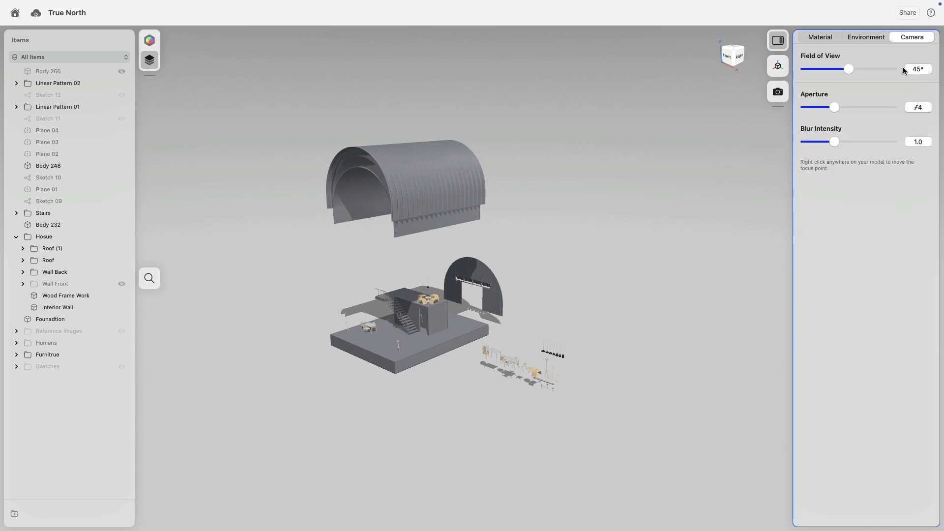
drag(848, 71, 802, 74)
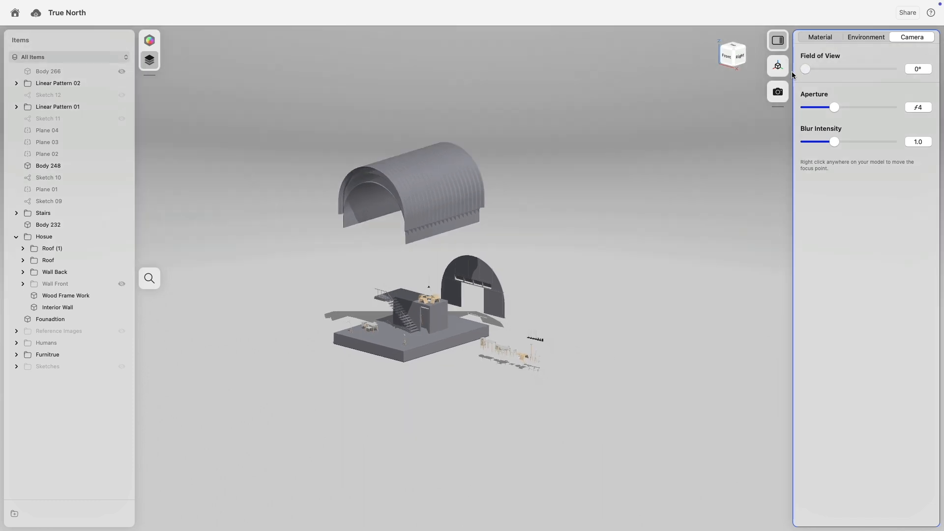
scroll(437, 244, up, 5)
mouse_move(421, 300)
right_down()
mouse_move(430, 269)
mouse_move(466, 286)
mouse_move(524, 286)
mouse_move(400, 275)
mouse_move(420, 284)
right_up()
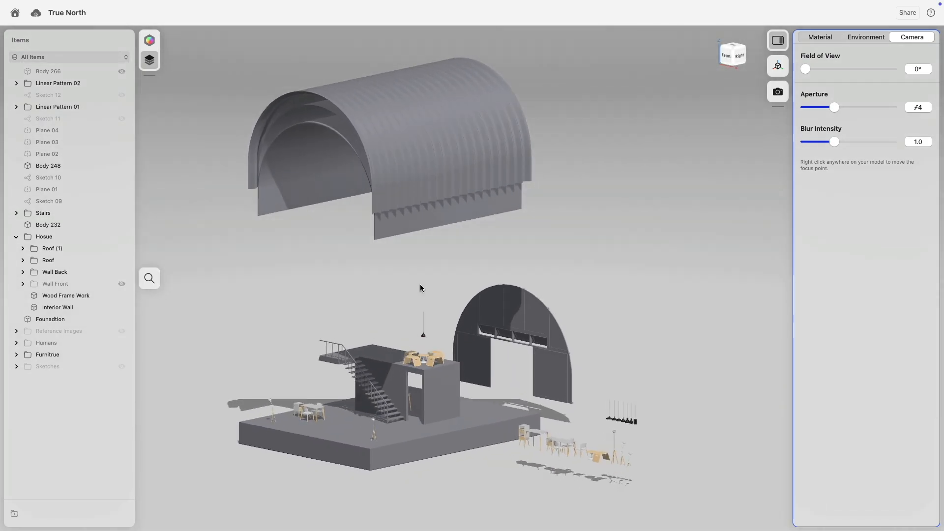
- Return to the modeling workspace, lower both roof folders, Wood Frame Work and Interior Wall together by about 360 in, and clear the selection
click(149, 41)
click(69, 39)
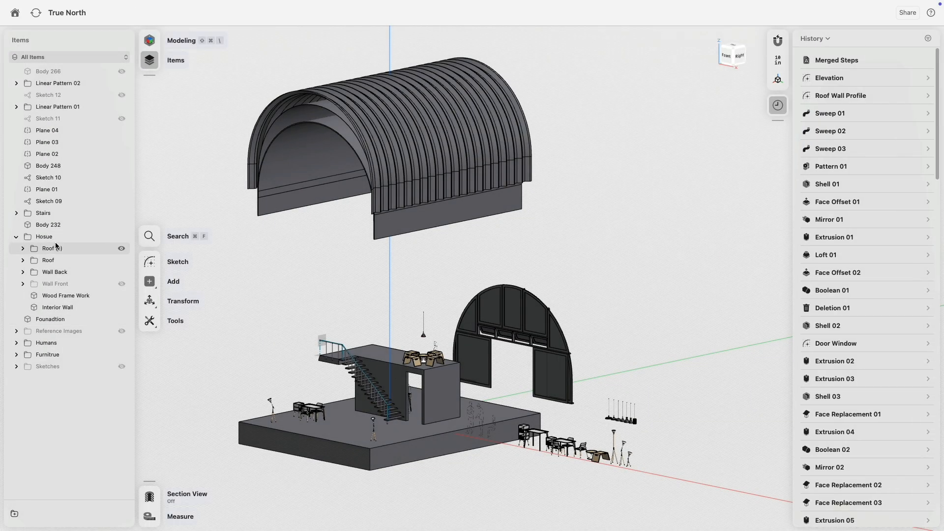
click(67, 308)
super+click(66, 296)
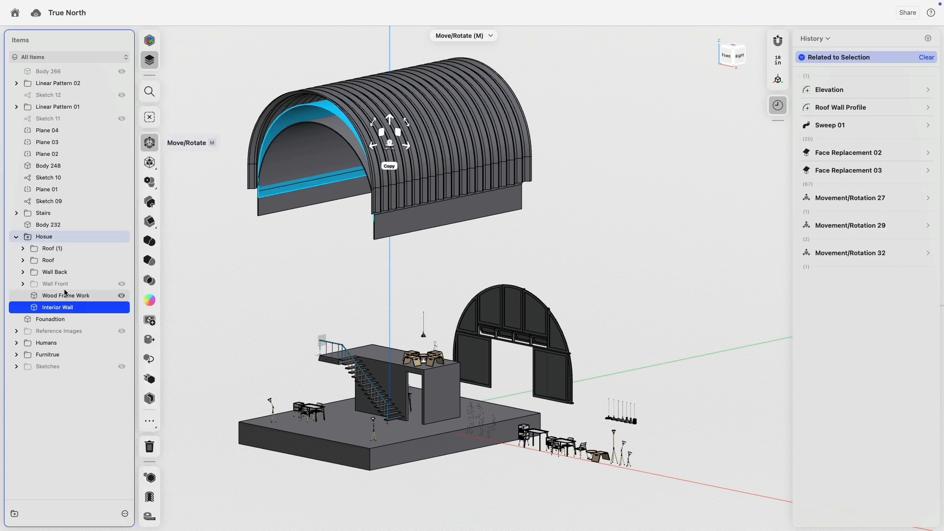
super+click(51, 248)
super+click(49, 260)
drag(389, 121, 357, 287)
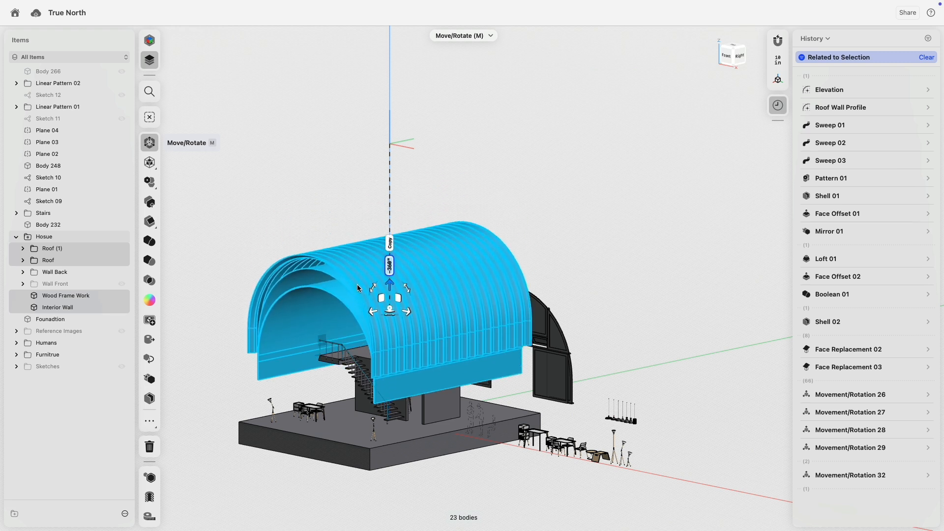
click(334, 137)
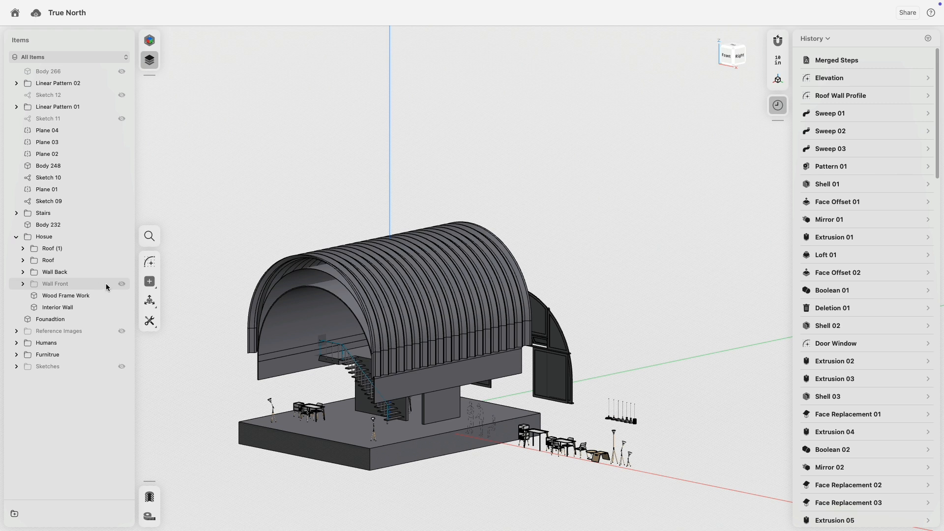
- Show the Sketches folder and raise the upper edge of the Section Cube rectangle to make it 510 in tall
click(89, 285)
click(308, 166)
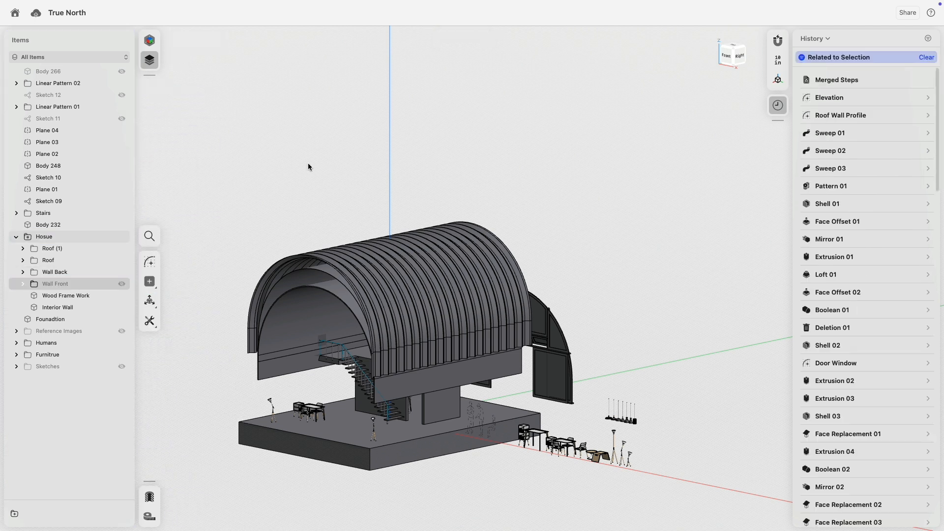
click(121, 367)
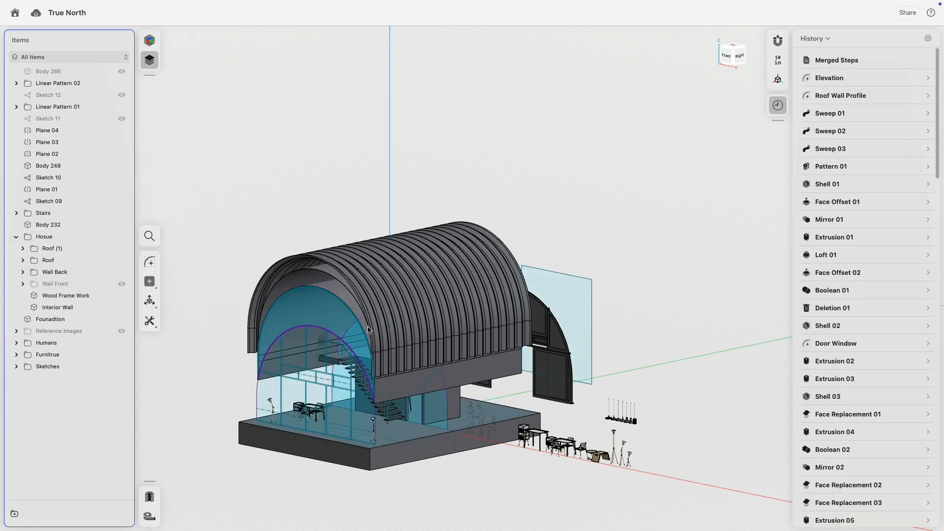
click(568, 275)
drag(557, 264, 557, 139)
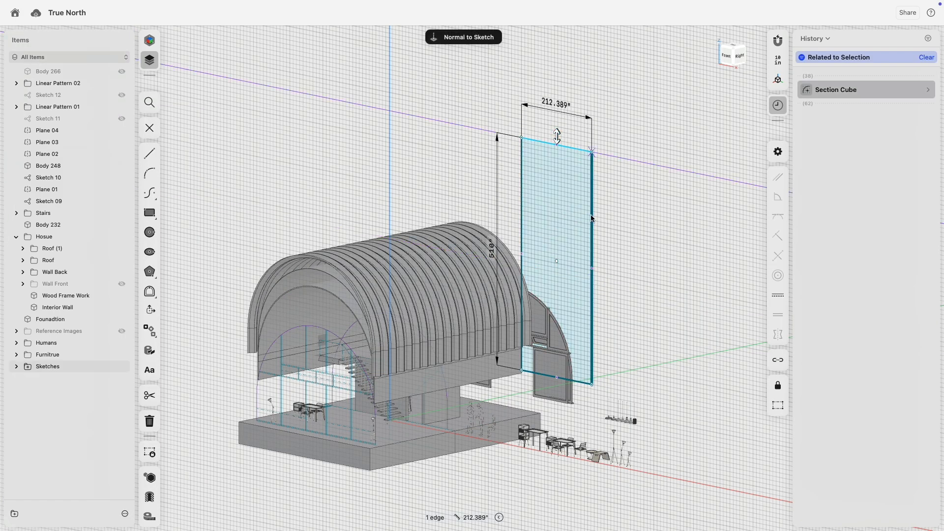
click(727, 210)
- Unsuppress the Section Cut operation in the model history
scroll(844, 364, down, 10)
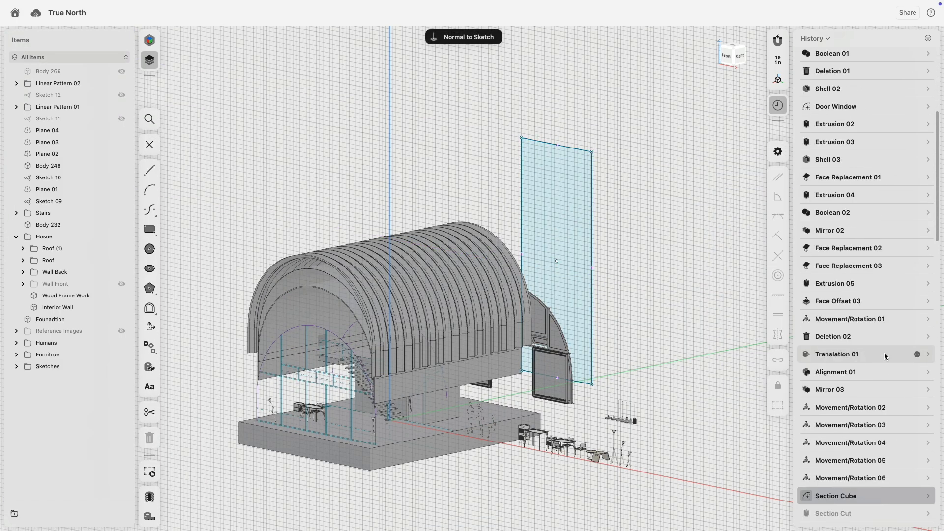
right_click(845, 370)
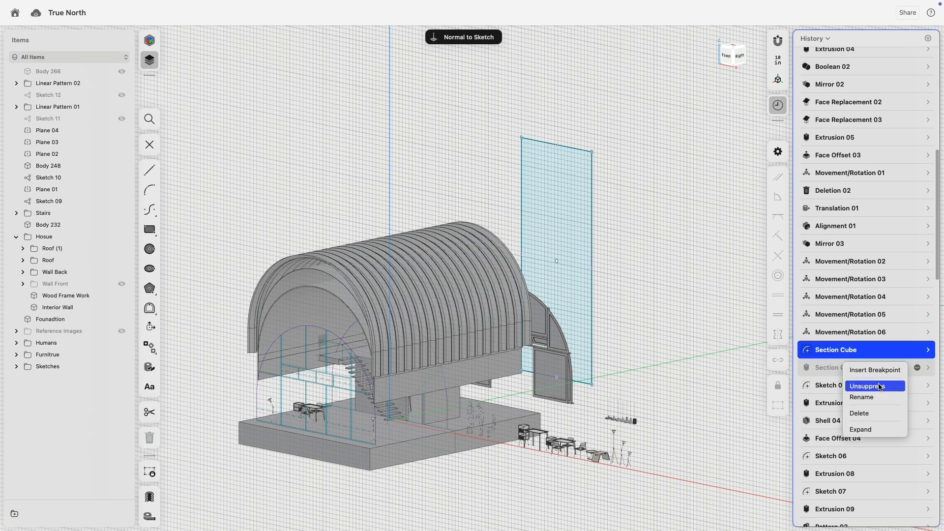
click(662, 213)
double_click(675, 244)
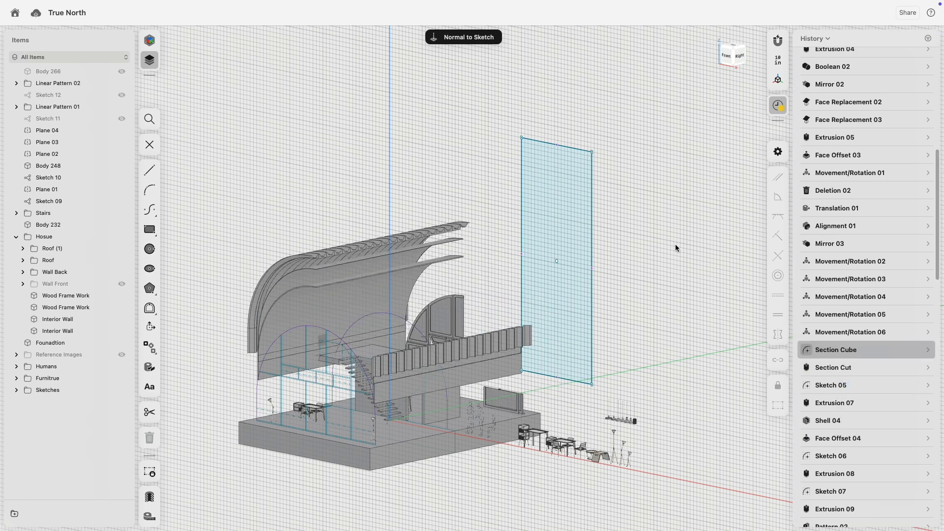
- Extend the lower edge of the Section Cube rectangle down to the level of the foundation slab
double_click(580, 380)
drag(555, 407, 551, 430)
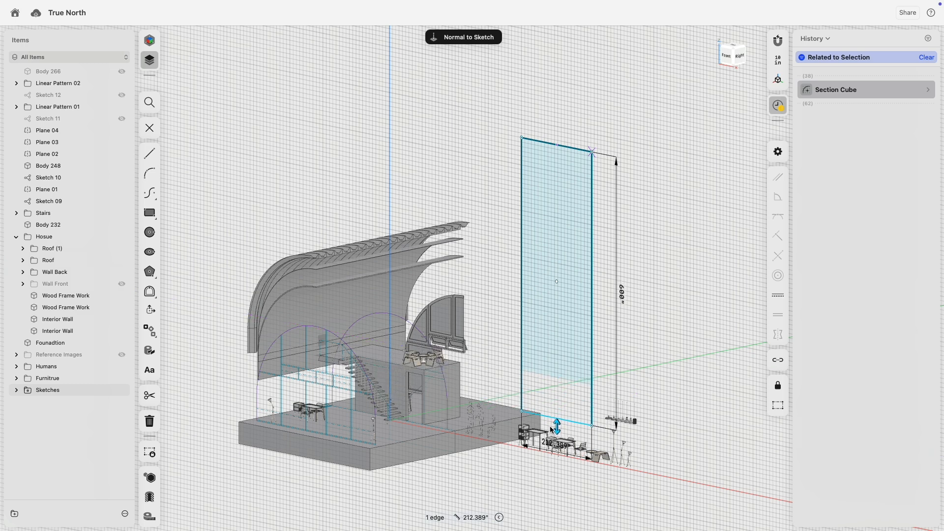
mouse_move(555, 409)
mouse_down()
mouse_move(563, 358)
mouse_move(554, 418)
mouse_up()
right_drag(574, 392, 470, 312)
click(672, 232)
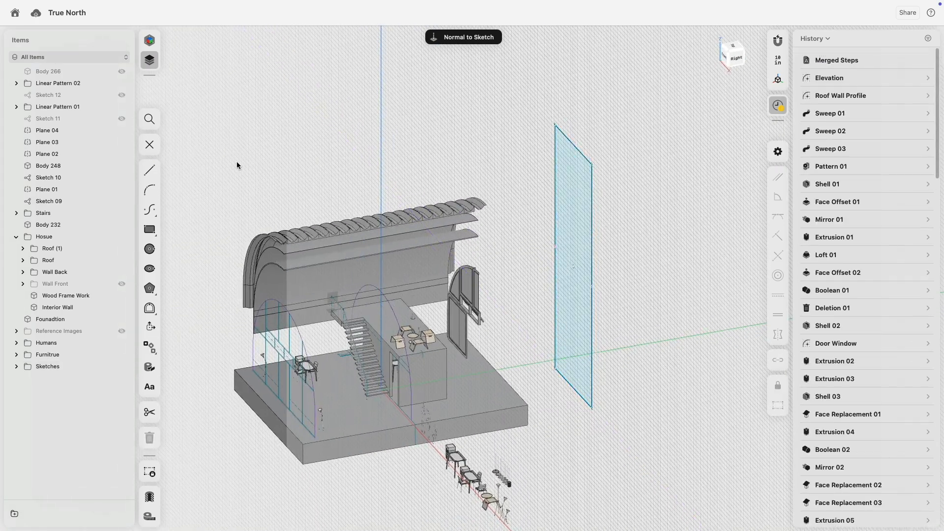
- Leave the sketch and move the four edges of the Section Cube rectangle closer to the rear of the house in the right view
scroll(476, 165, right, 5)
scroll(476, 164, left, 4)
scroll(474, 166, right, 2)
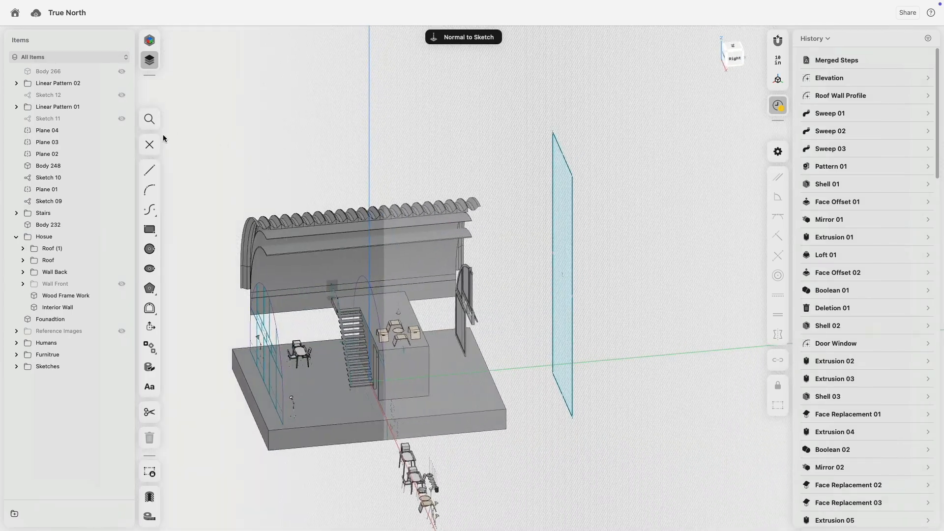
click(151, 145)
click(553, 193)
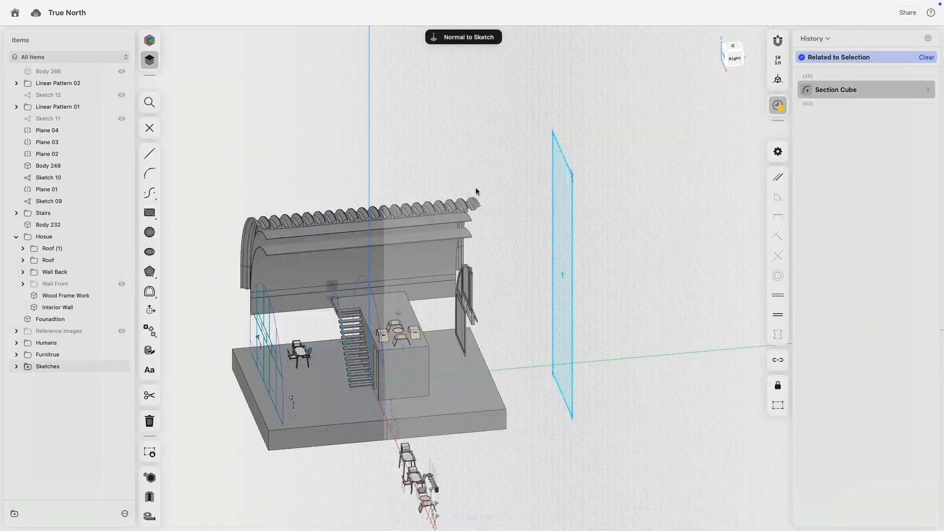
click(149, 127)
click(149, 232)
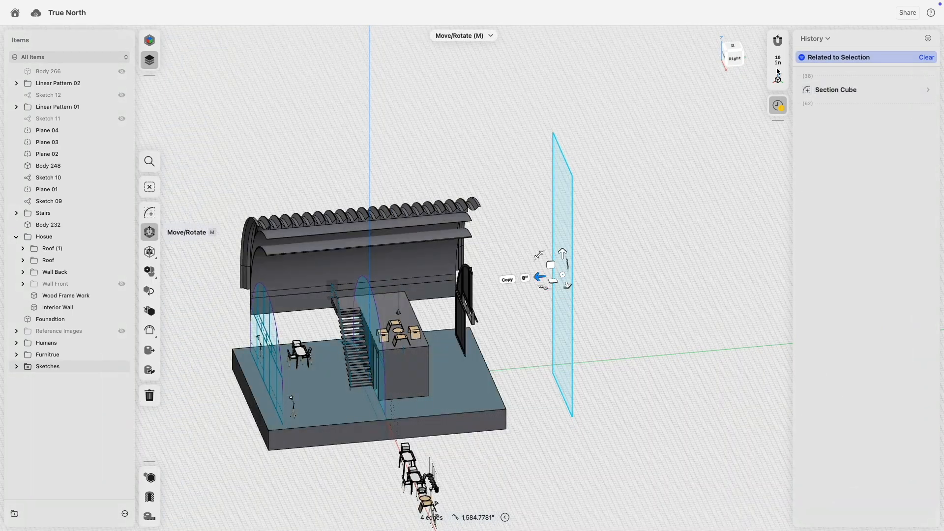
click(737, 64)
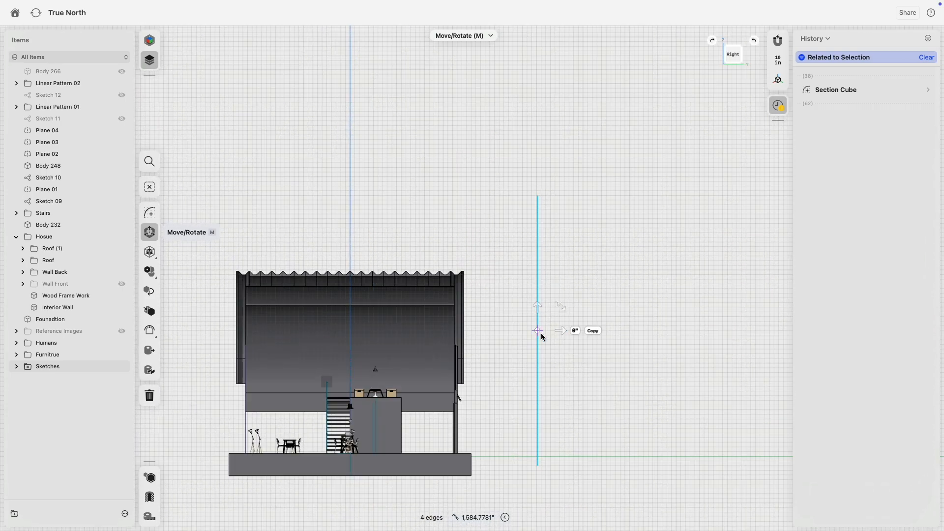
drag(561, 333, 498, 338)
click(491, 195)
right_drag(492, 195, 576, 265)
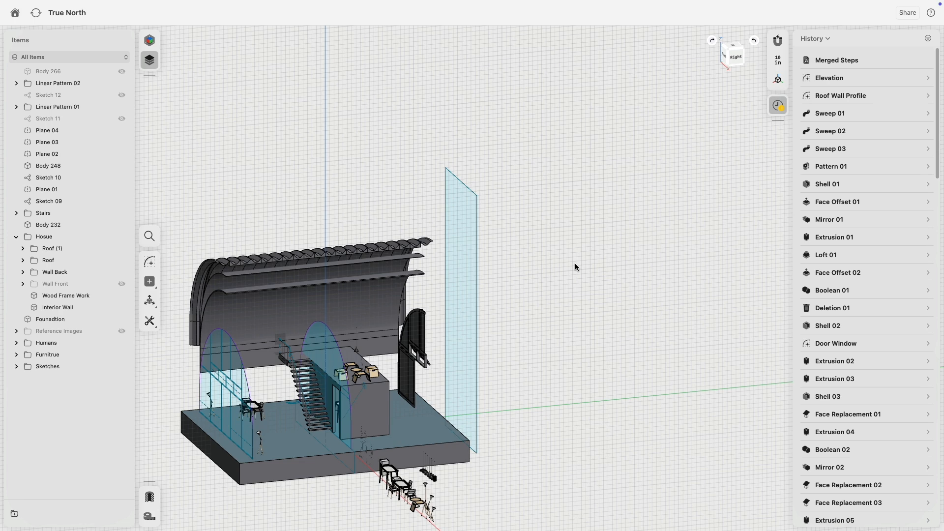
- Move the Wall Back folder farther out behind the house
click(69, 273)
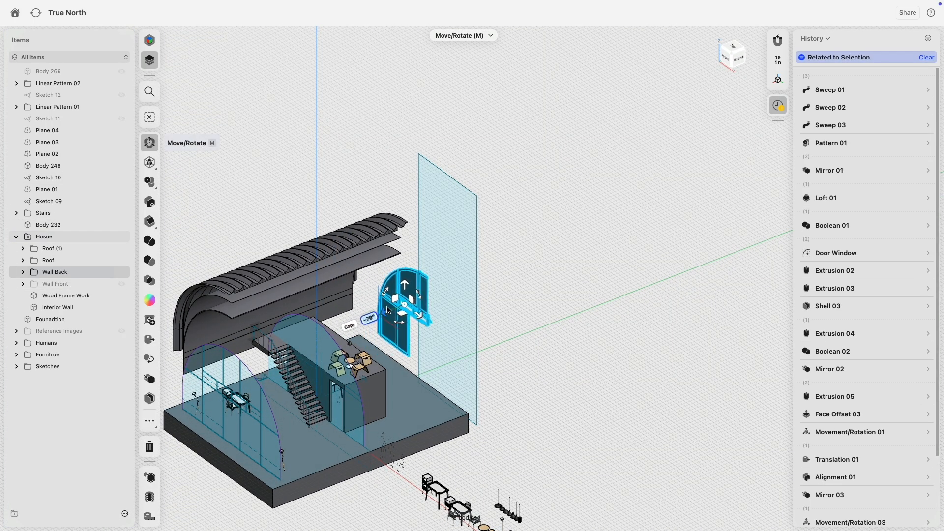
drag(388, 310, 408, 302)
click(550, 288)
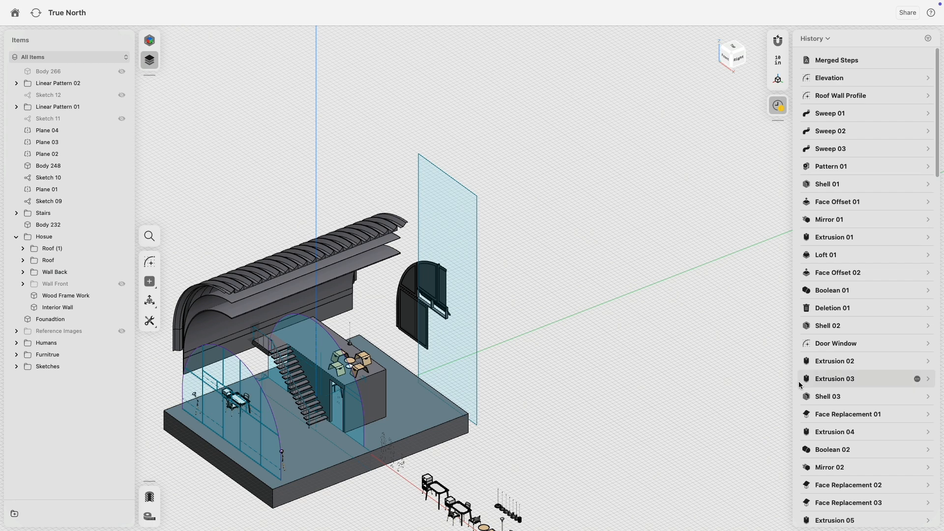
- Reorder the history so that Movement/Rotation 35 comes directly before Section Cube
scroll(855, 389, down, 20)
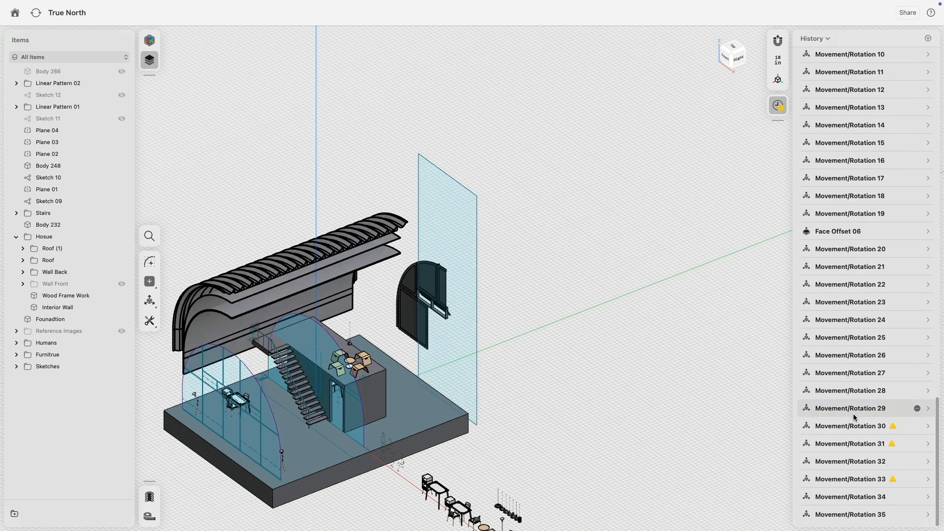
scroll(862, 423, up, 3)
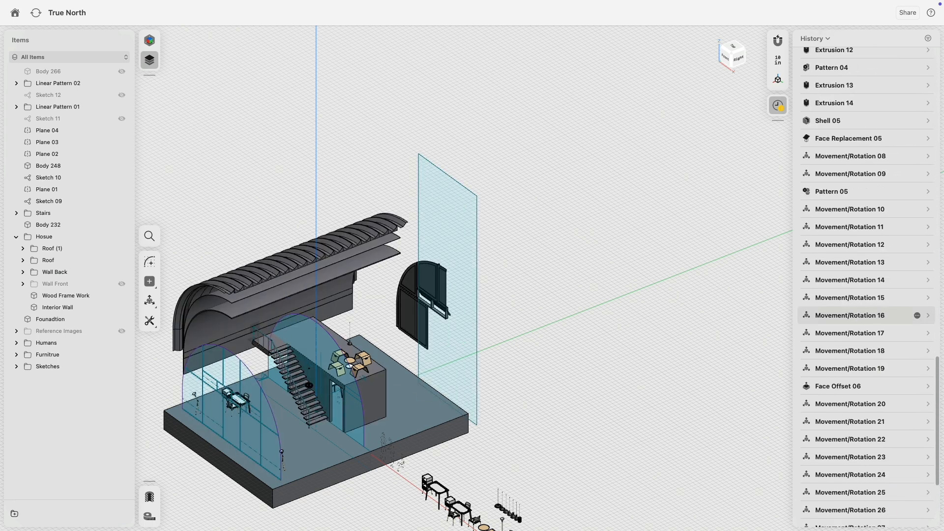
scroll(860, 315, up, 2)
scroll(861, 315, down, 6)
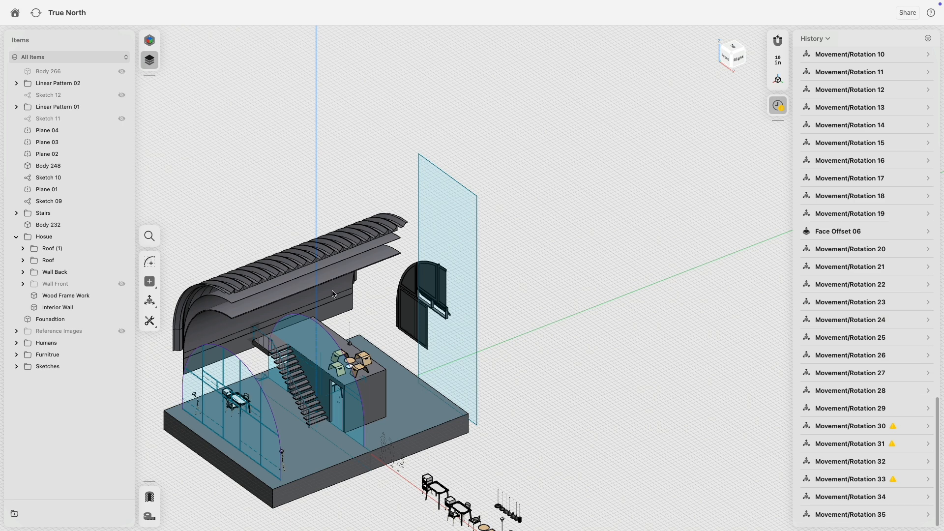
click(847, 518)
drag(845, 511, 851, 129)
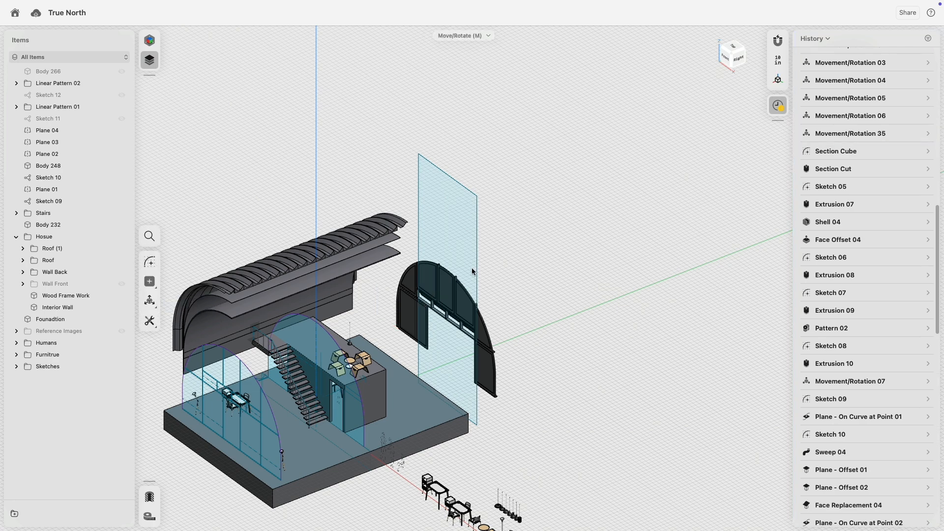
- Preview the exploded house in the visualization workspace with the foundation temporarily hidden
click(149, 39)
click(51, 69)
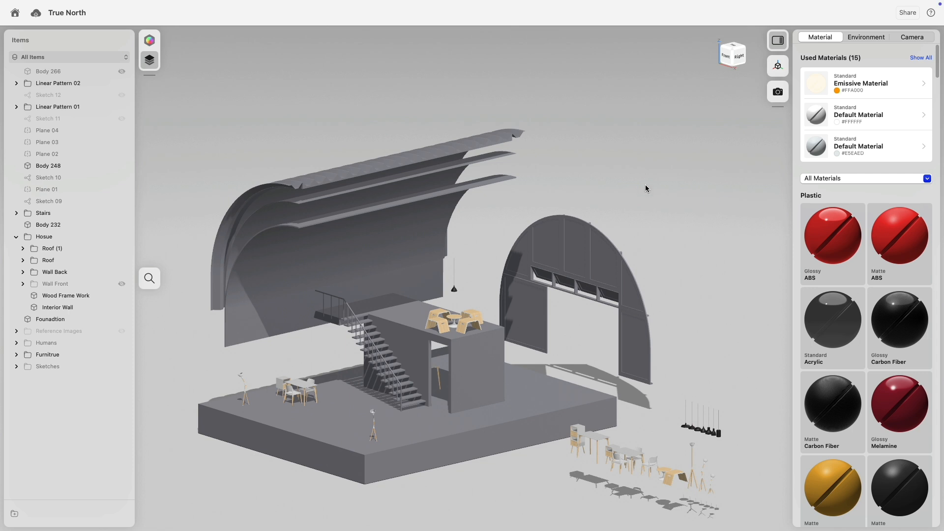
click(319, 459)
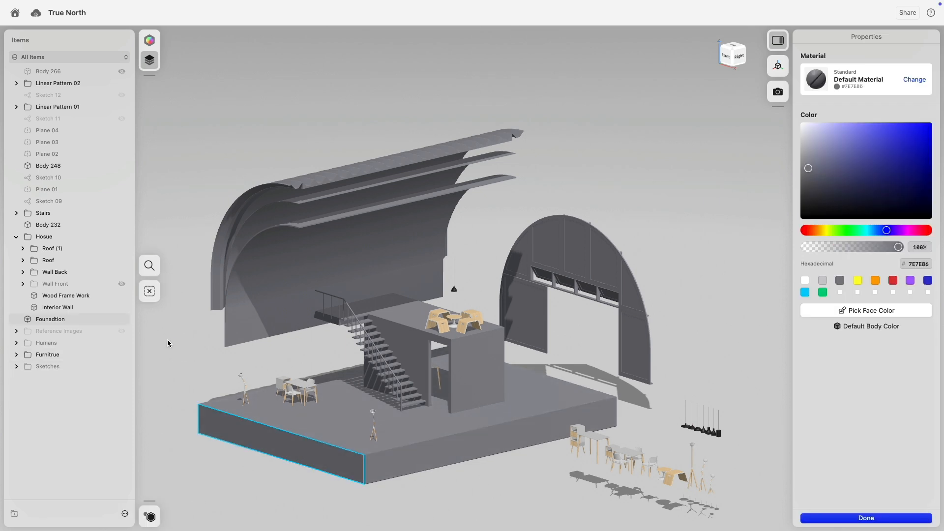
click(122, 319)
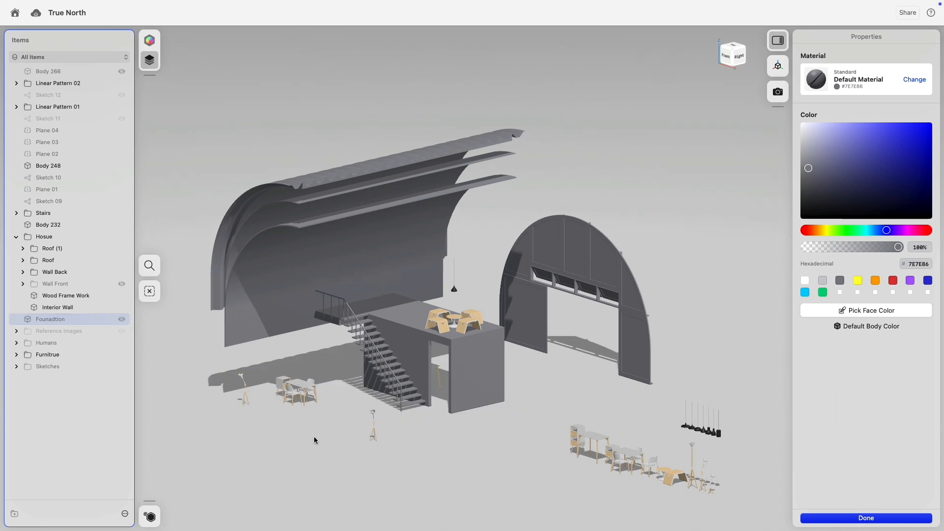
mouse_move(328, 435)
right_down()
mouse_move(353, 431)
mouse_move(332, 436)
right_up()
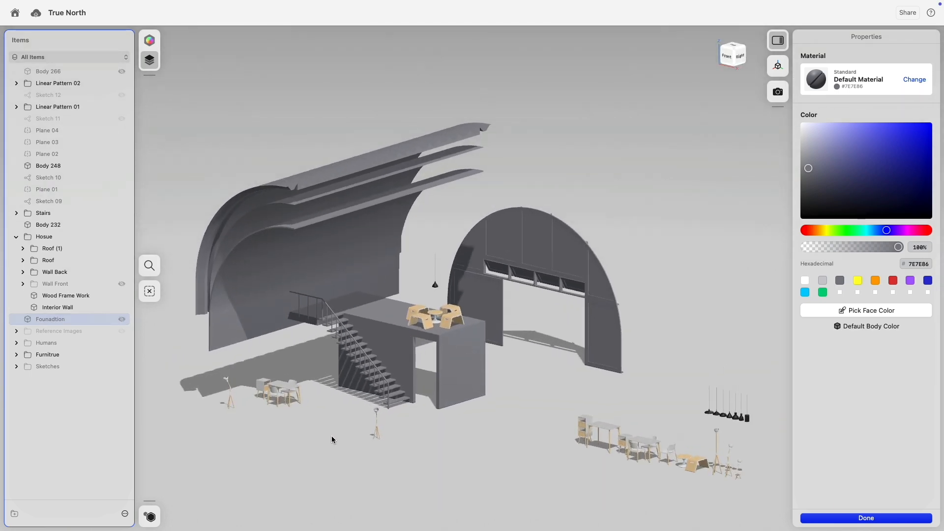
click(122, 321)
click(175, 367)
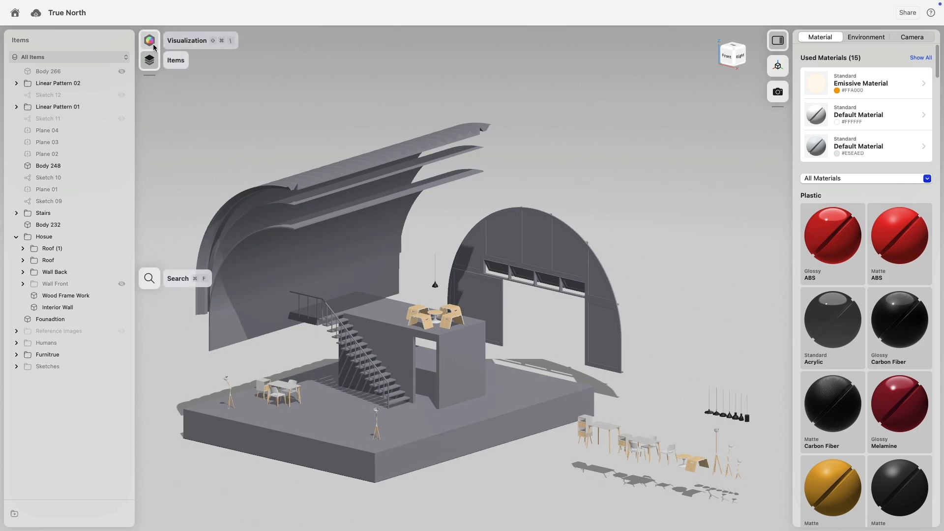
- Return to the modeling workspace and delete the spare furniture and lamps lined up beside the house
key(ctrl+Tab)
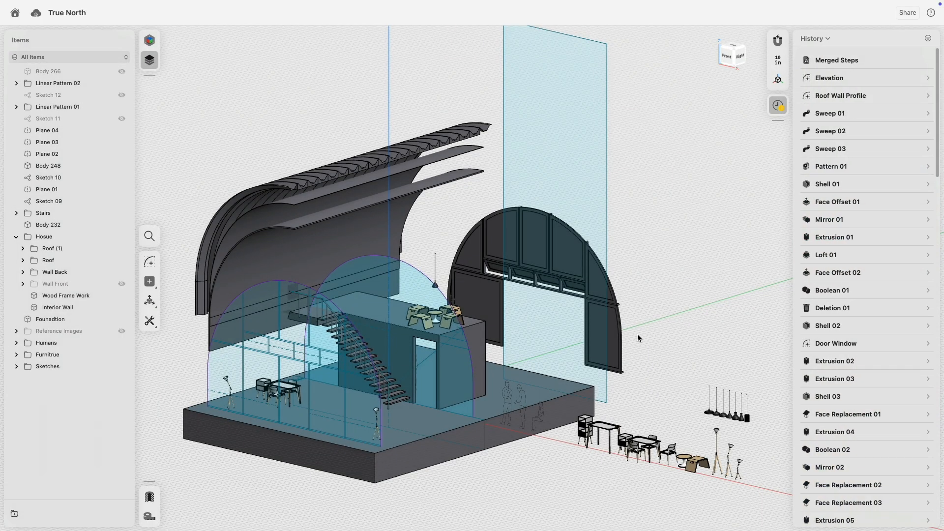
right_drag(638, 334, 745, 323)
middle_drag(745, 324, 494, 210)
drag(742, 236, 439, 365)
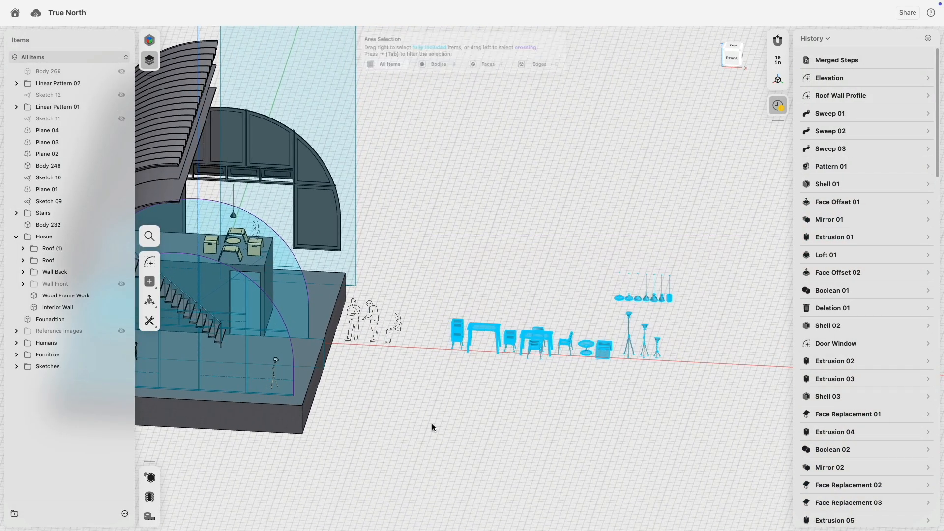
key(Delete)
- Offset the underside of the foundation upward to reduce it to a thin slab
right_drag(454, 390, 376, 383)
click(397, 386)
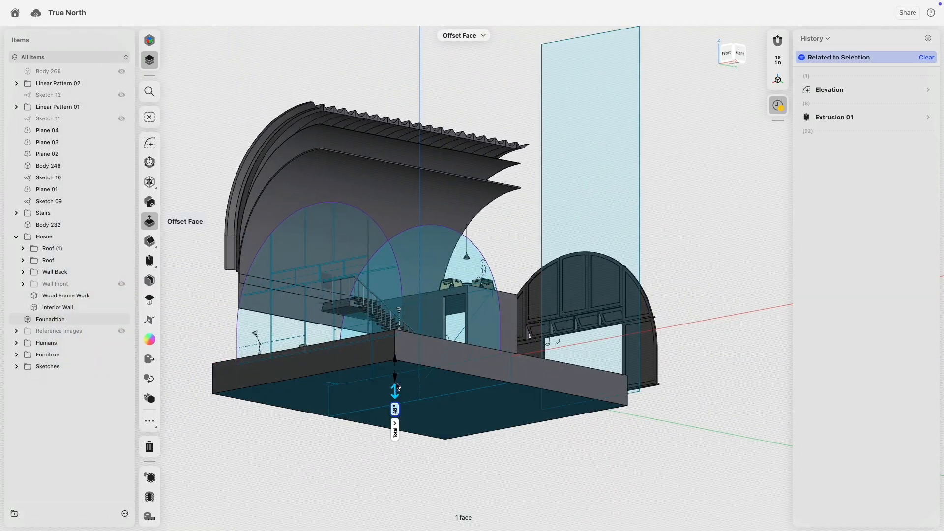
drag(397, 384, 398, 364)
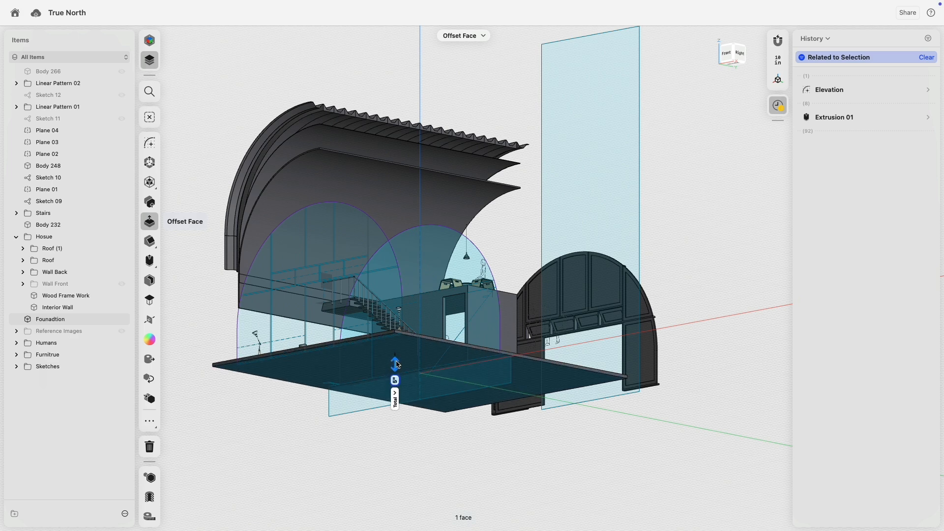
click(543, 450)
right_drag(657, 369, 475, 439)
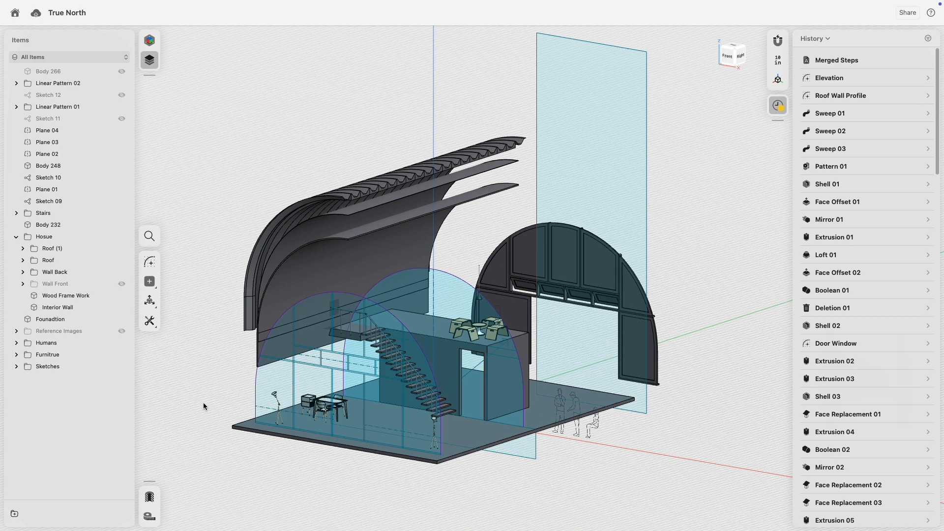
- Switch to the visualization workspace and frame the exploded house centrally and closer
click(151, 40)
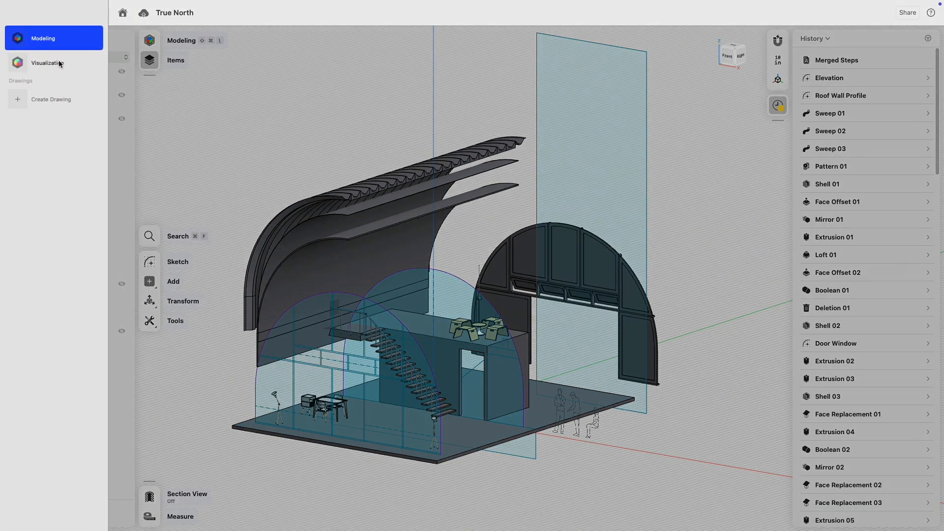
click(46, 63)
mouse_move(609, 419)
right_down()
mouse_move(587, 431)
mouse_move(593, 426)
right_up()
middle_drag(560, 443, 582, 425)
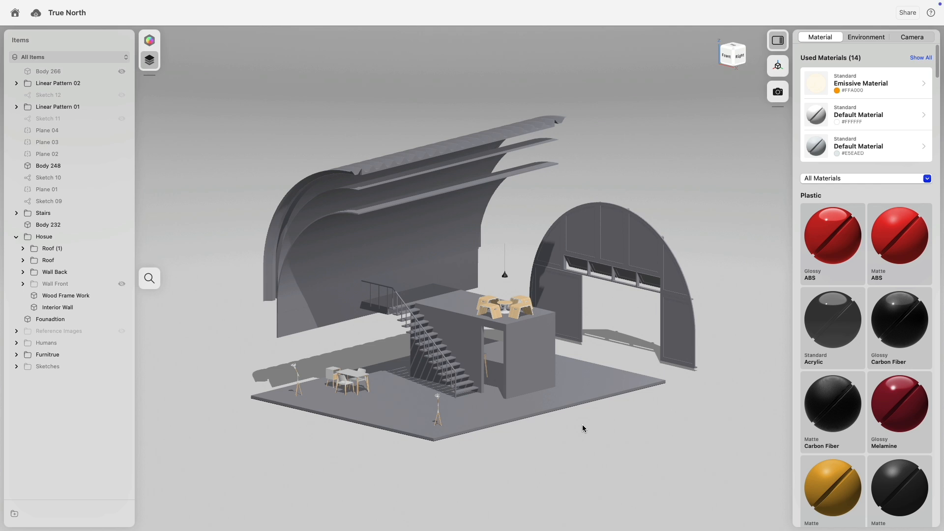
scroll(582, 428, up, 2)
middle_drag(581, 428, 549, 439)
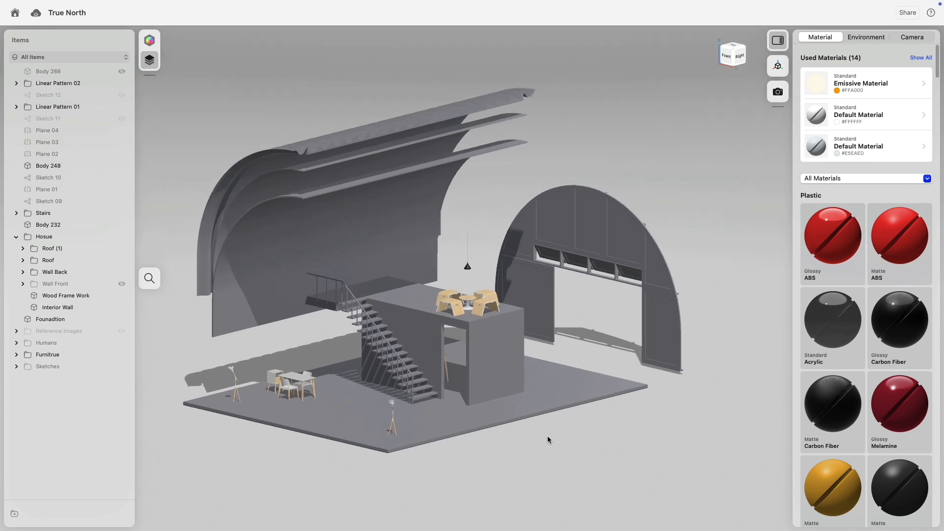
click(541, 378)
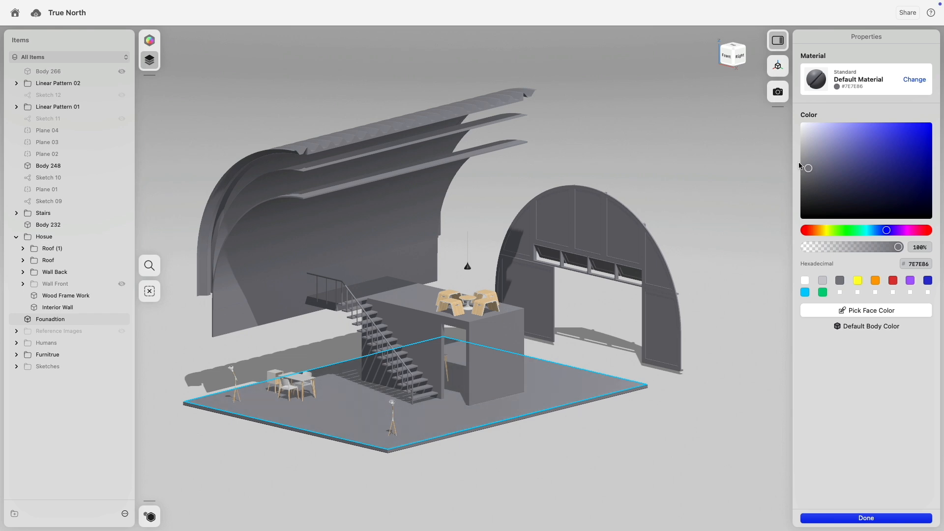
click(914, 79)
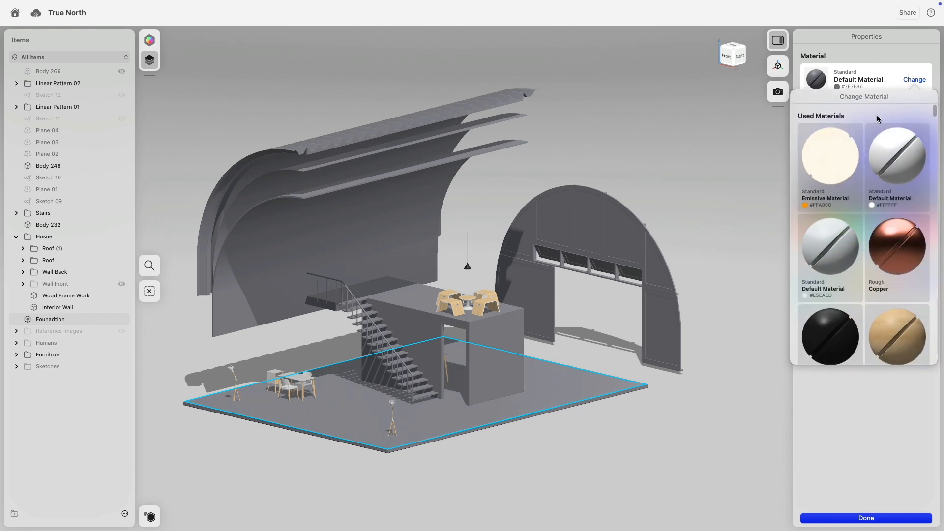
click(858, 72)
click(886, 83)
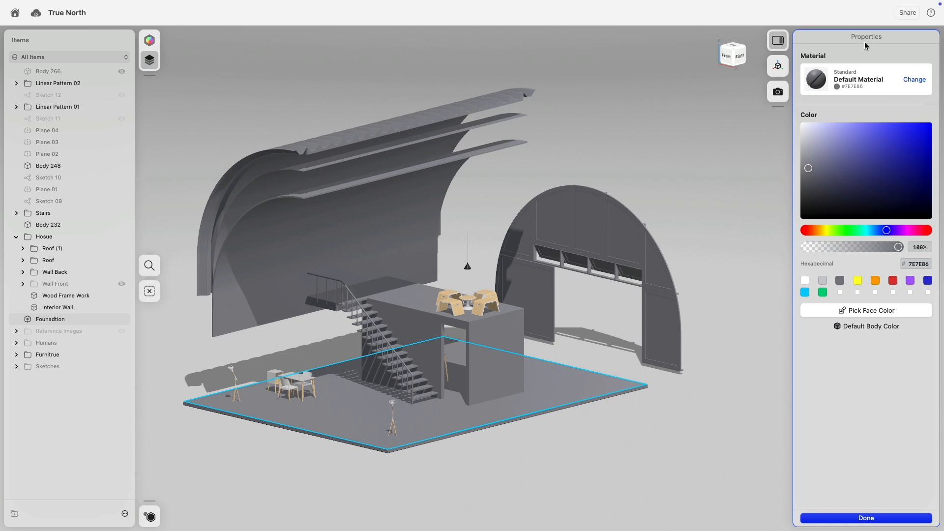
click(858, 519)
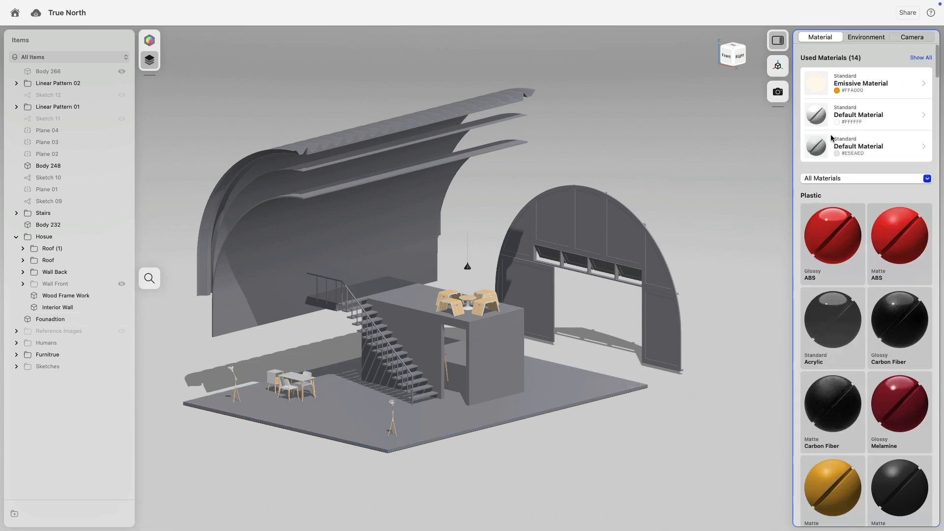
- Apply the rough Concrete stone material to the foundation slab and increase its texture scale
click(836, 178)
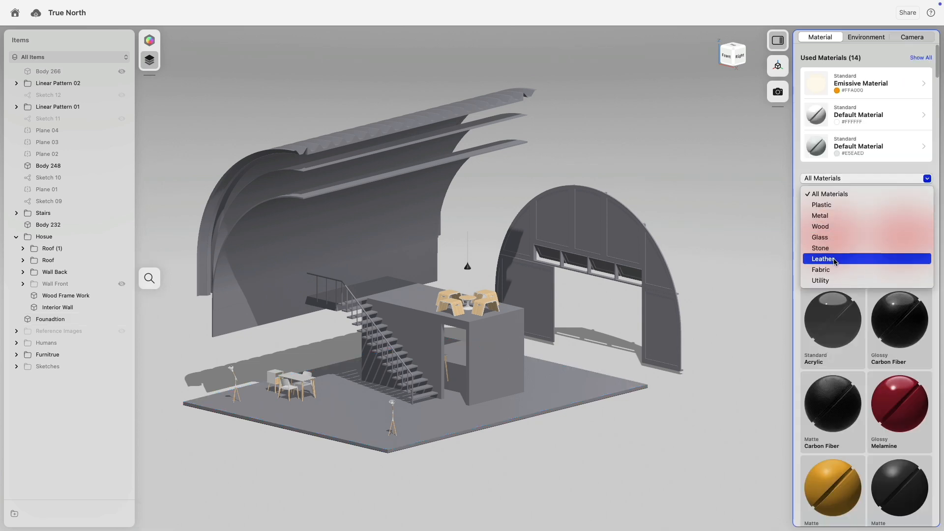
click(833, 249)
drag(899, 230, 569, 390)
click(857, 93)
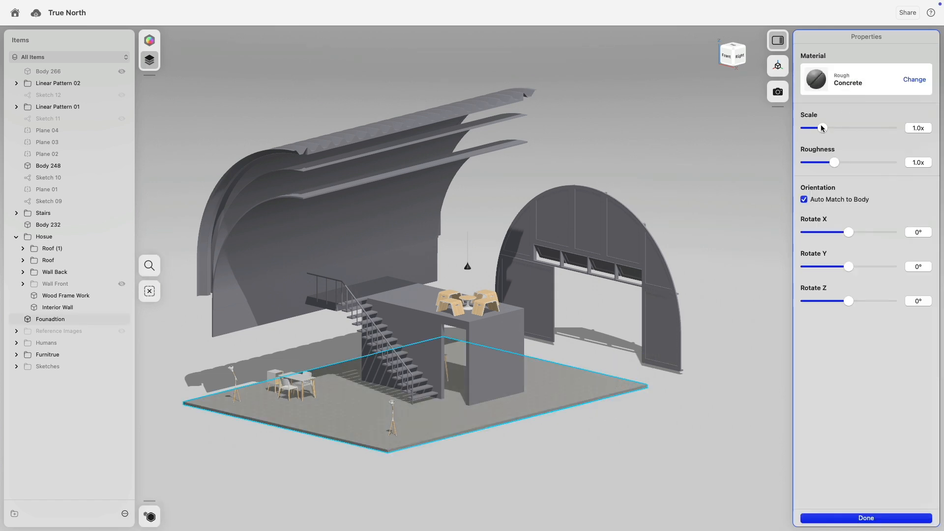
drag(822, 127, 932, 140)
click(661, 320)
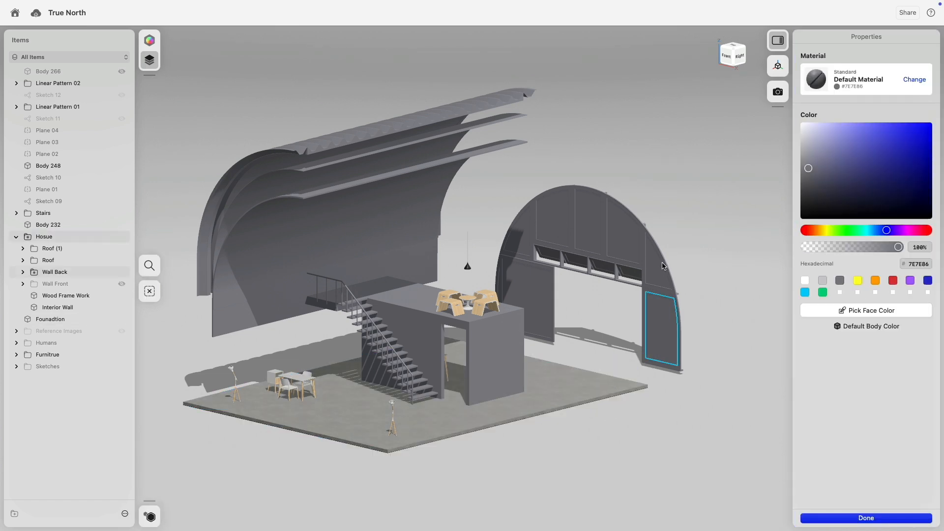
click(656, 270)
click(624, 244)
click(586, 236)
click(560, 229)
click(519, 236)
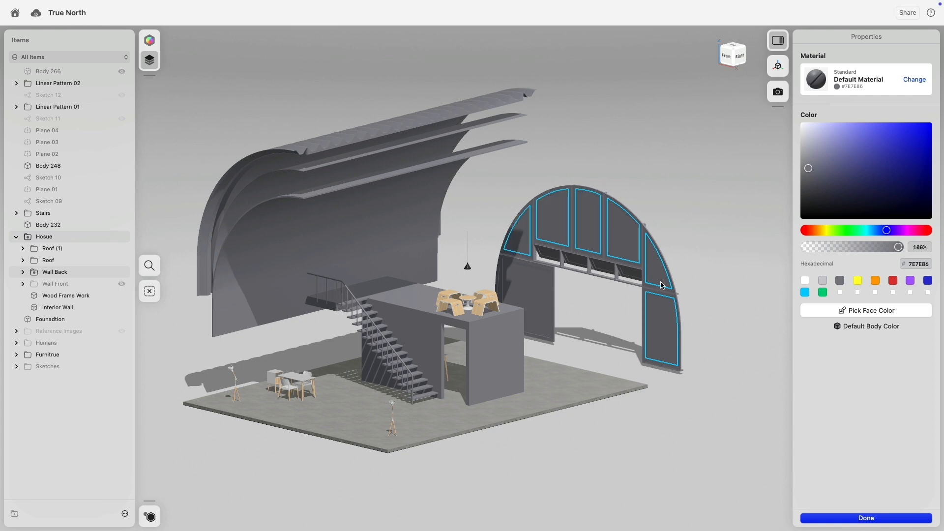
right_drag(661, 285, 605, 251)
click(615, 171)
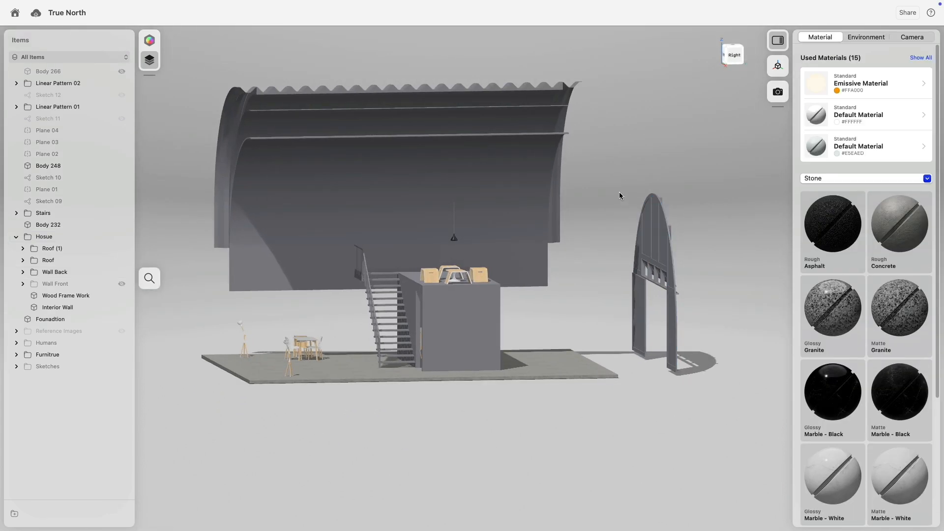
- Give the whole back wall the rough Powder Coated Metal material in dark grey #484848
drag(619, 195, 702, 385)
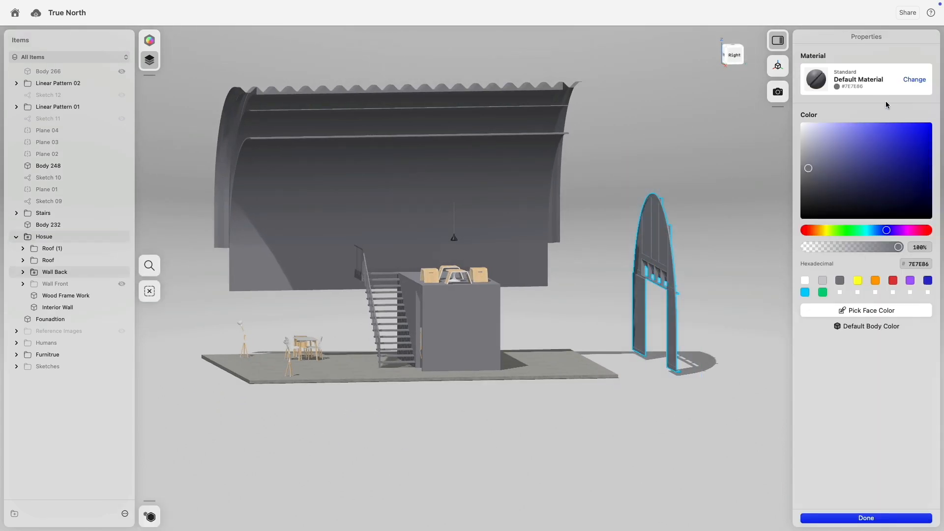
click(913, 80)
scroll(852, 317, down, 8)
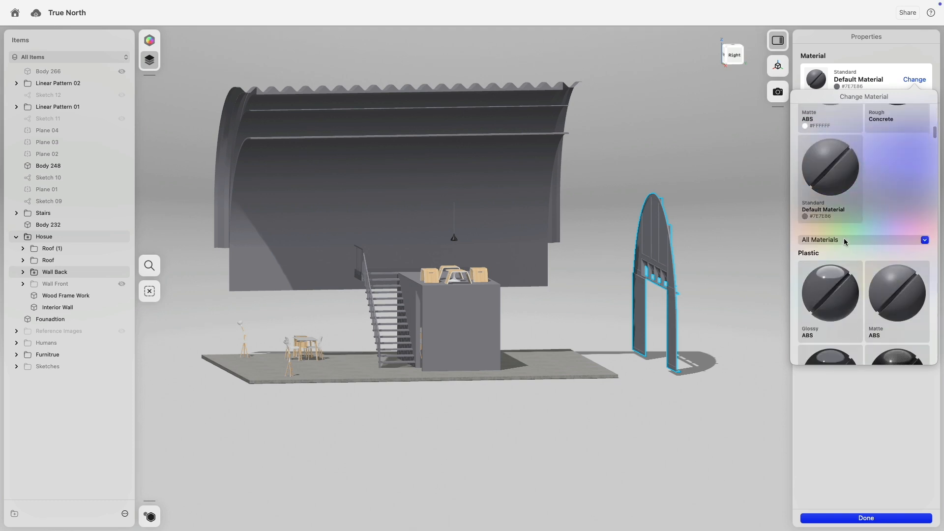
click(845, 239)
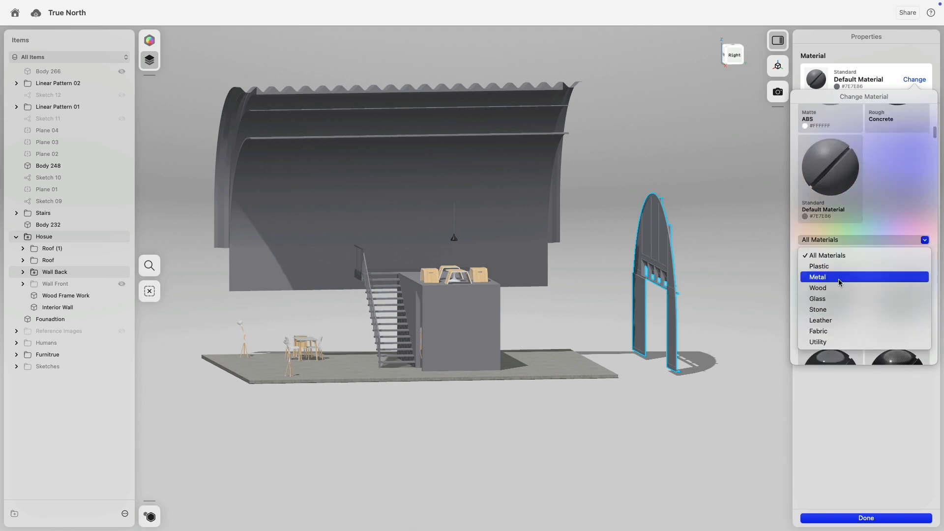
click(839, 277)
scroll(865, 296, down, 5)
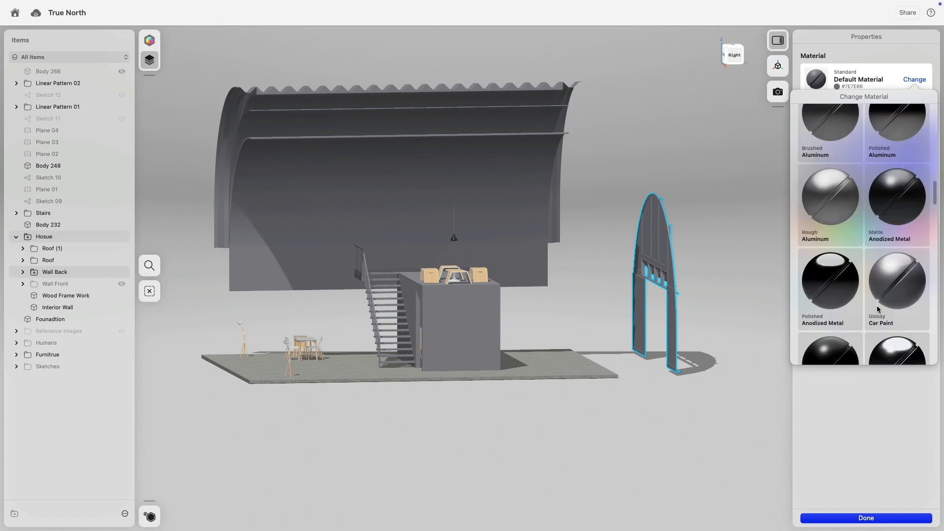
scroll(879, 310, down, 2)
scroll(885, 296, down, 20)
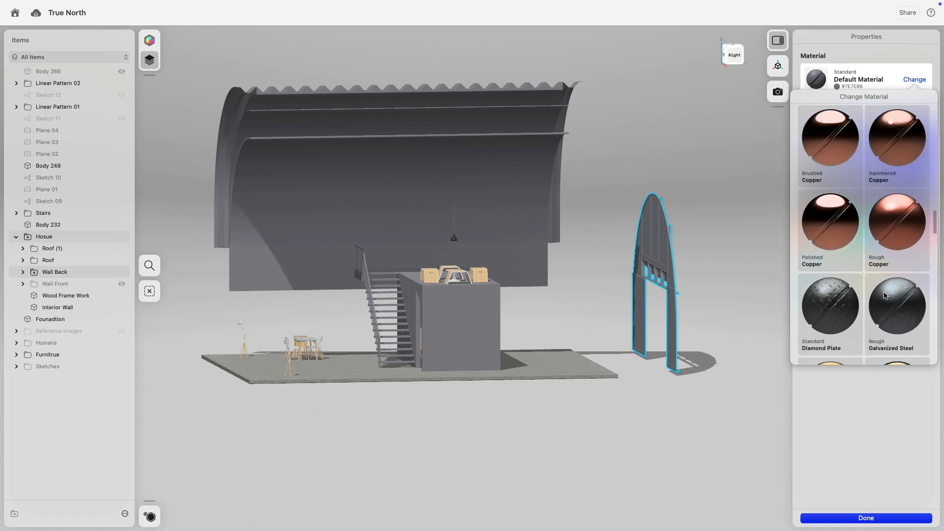
scroll(884, 295, down, 20)
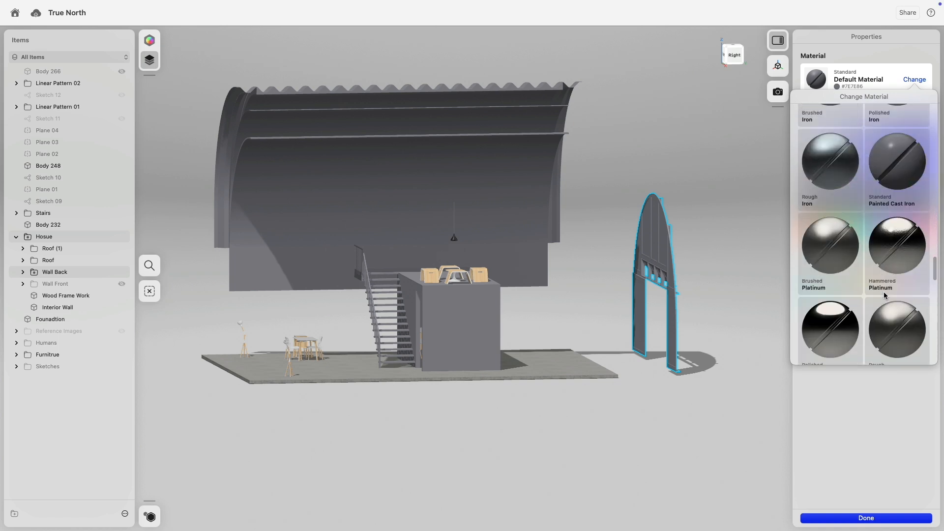
scroll(885, 296, down, 15)
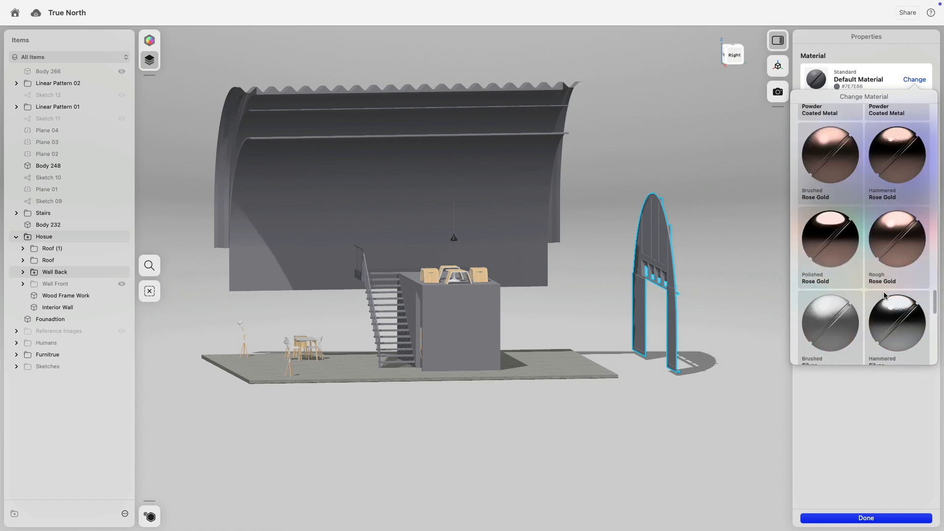
scroll(885, 295, down, 5)
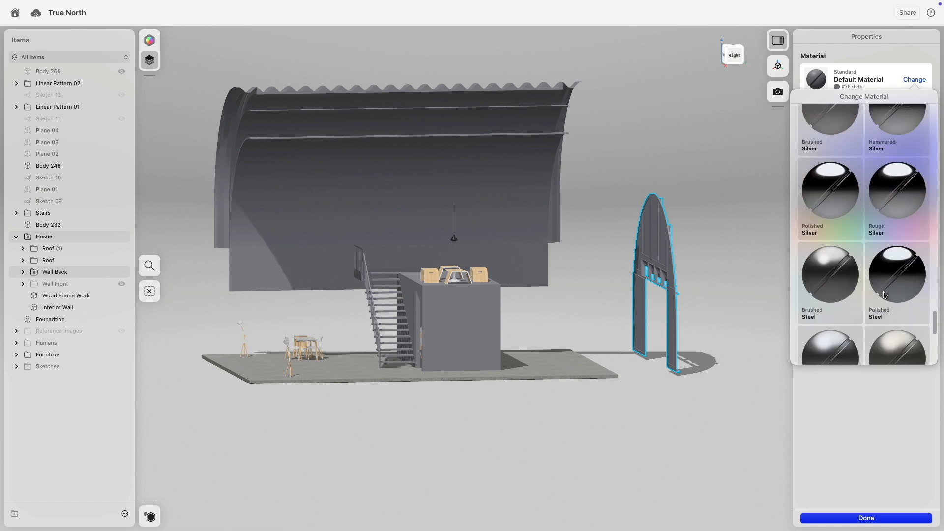
scroll(885, 295, down, 13)
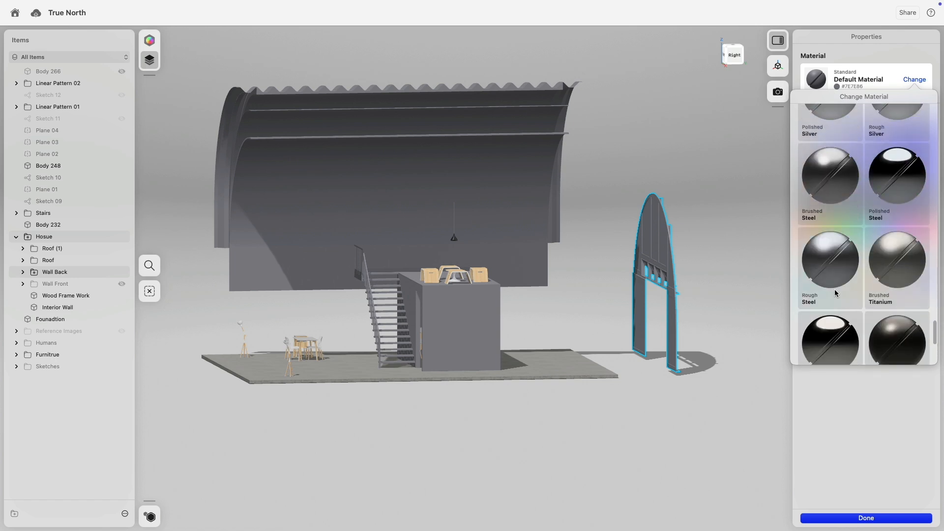
scroll(829, 282, down, 7)
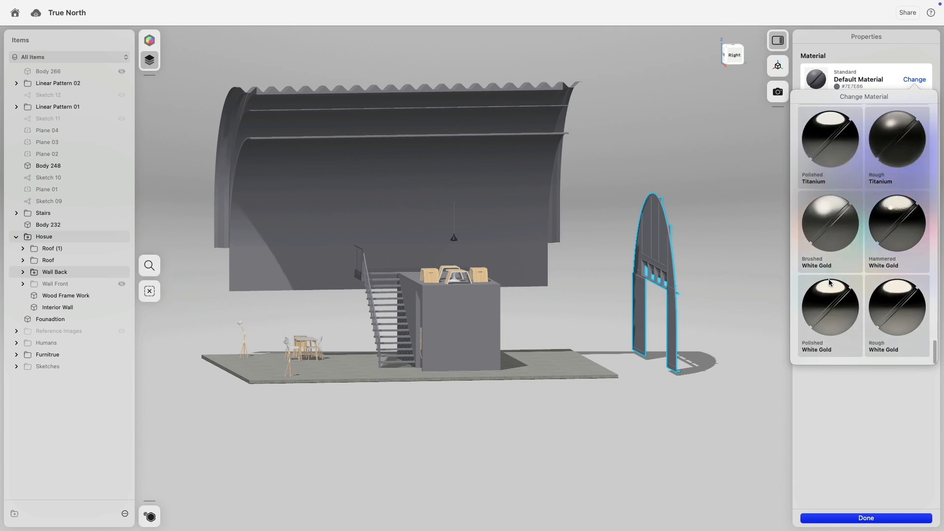
scroll(829, 283, down, 20)
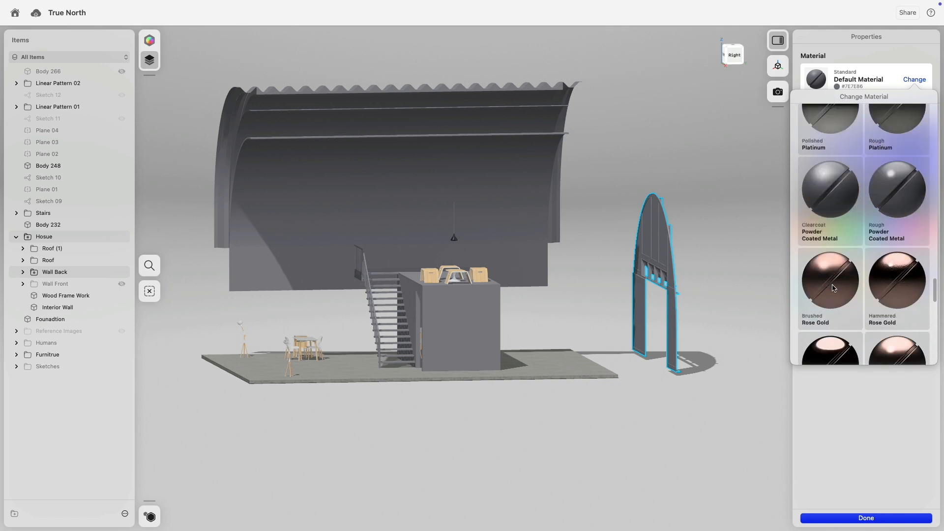
scroll(833, 288, up, 5)
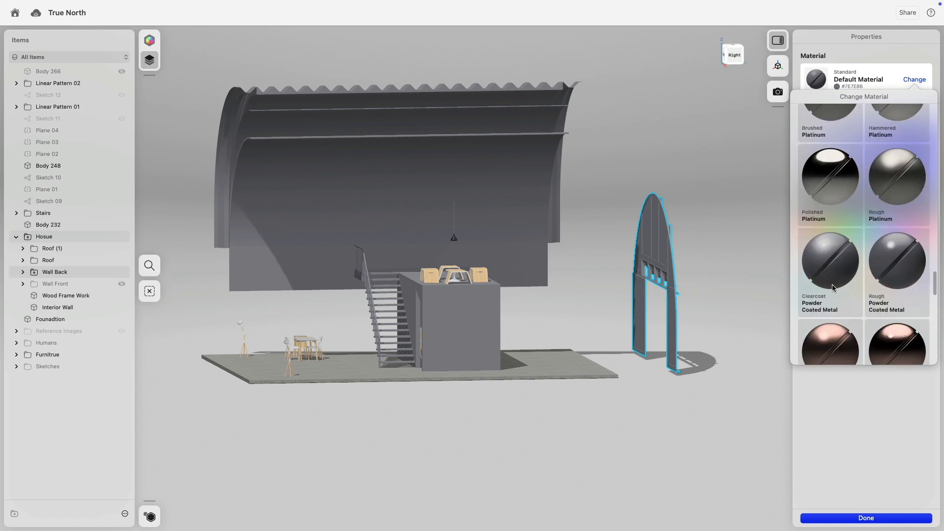
click(898, 254)
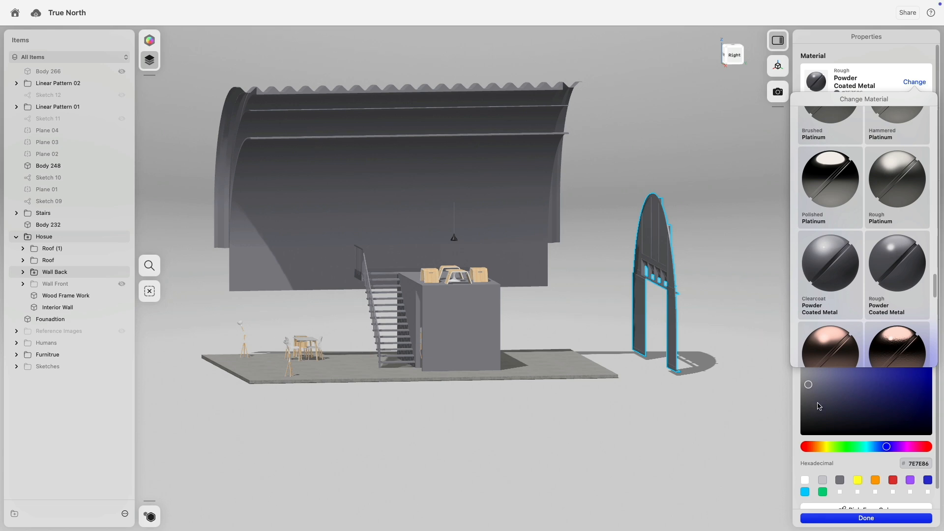
drag(818, 404, 799, 408)
click(775, 383)
- Apply the glossy Simple Transparent Material to all outer pane faces of the back wall, including the four small windows above the opening
right_drag(709, 273, 494, 303)
click(536, 341)
click(553, 273)
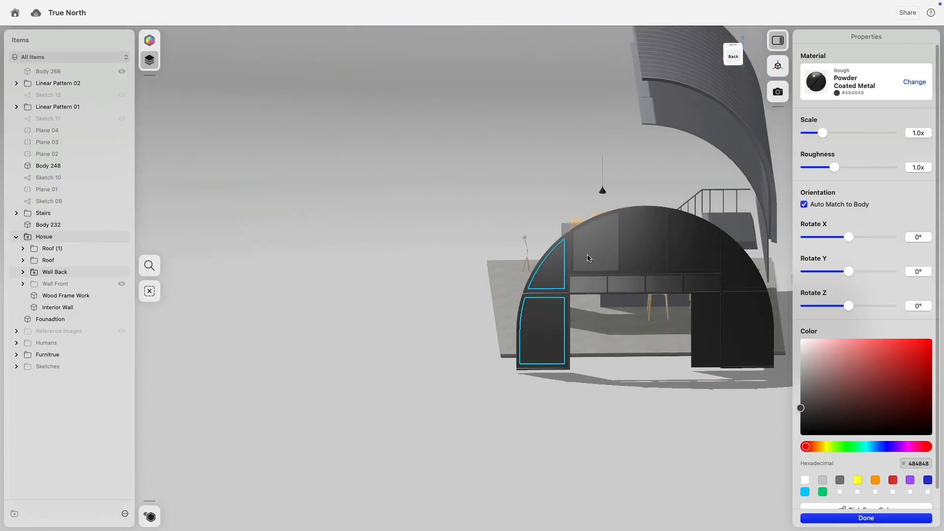
click(590, 256)
click(643, 249)
click(685, 249)
click(735, 270)
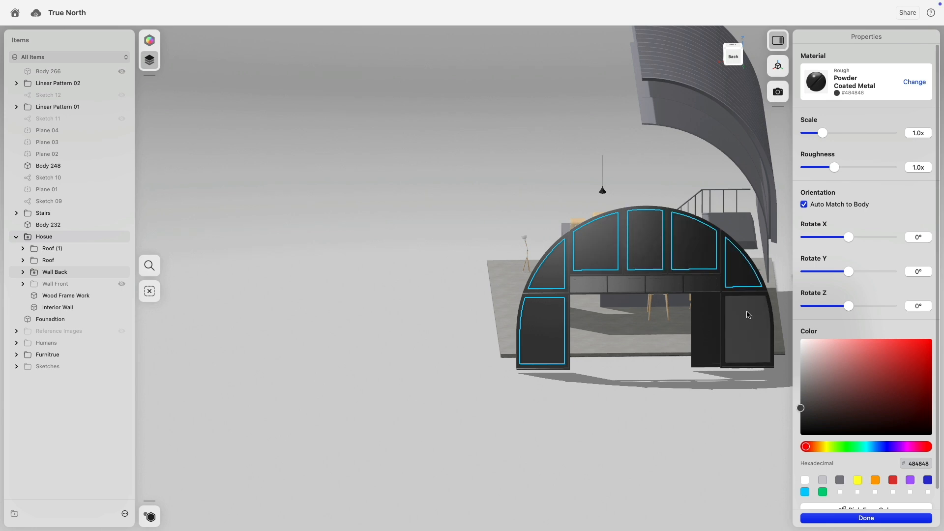
click(749, 315)
click(709, 310)
click(665, 286)
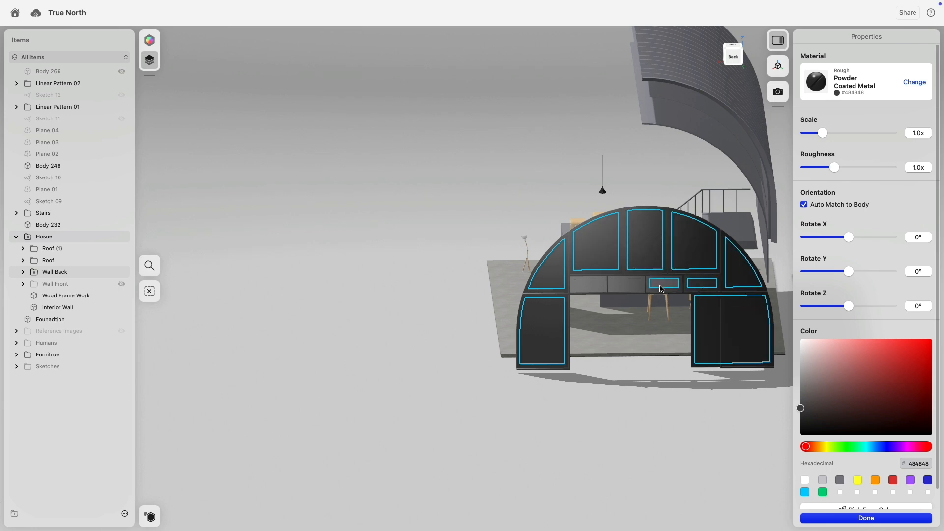
click(627, 285)
click(589, 287)
click(914, 84)
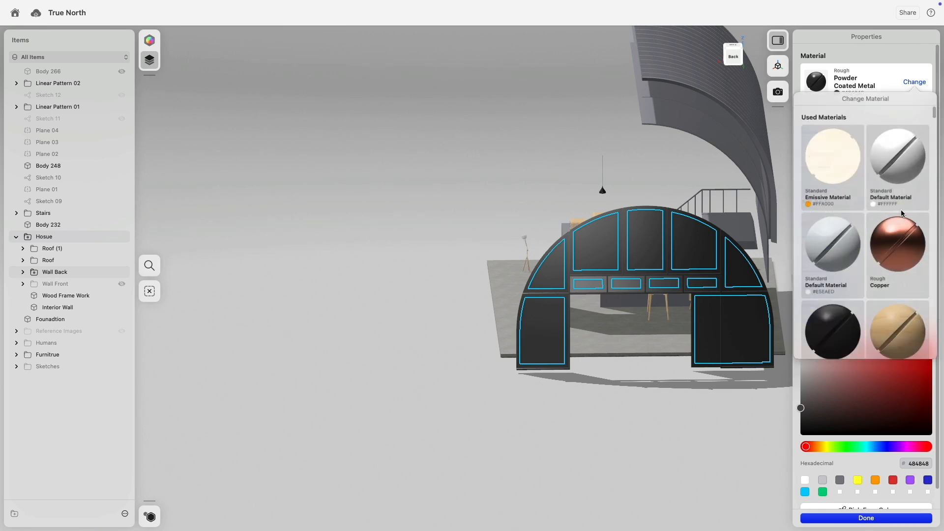
click(892, 59)
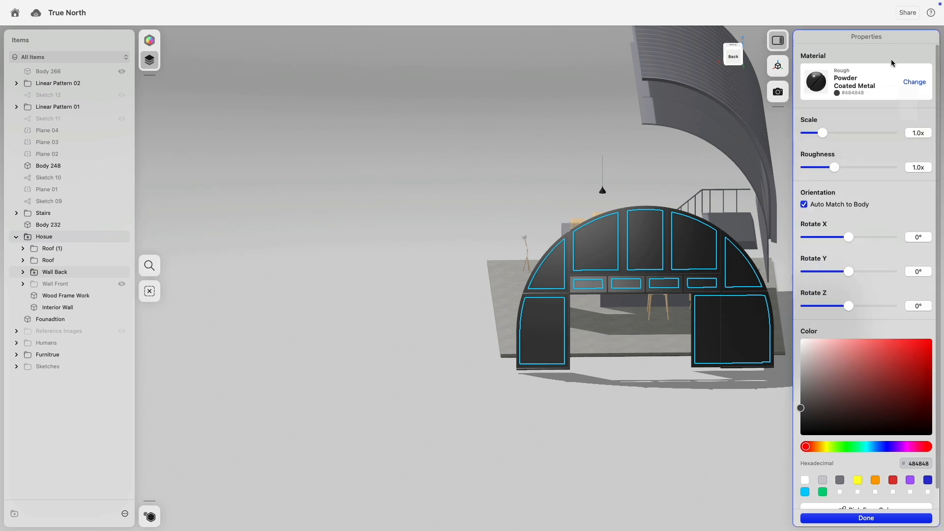
click(908, 82)
scroll(863, 253, down, 10)
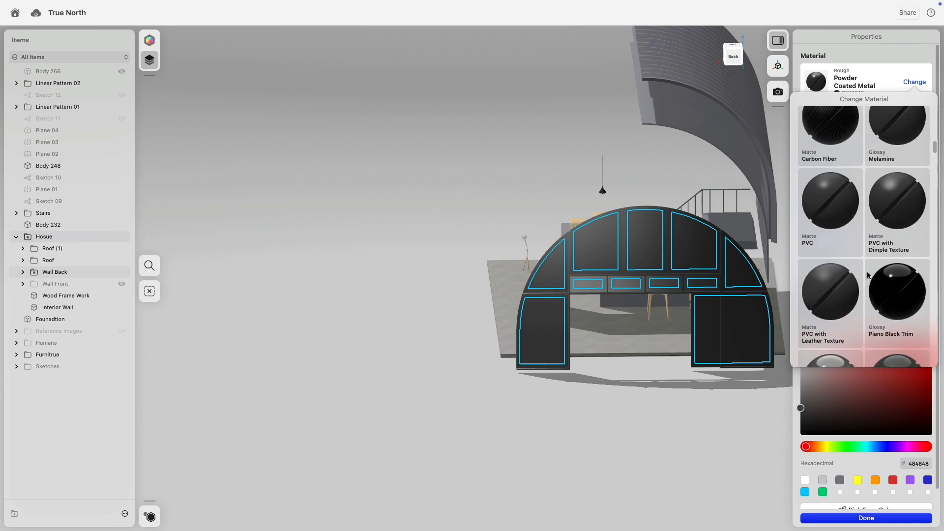
scroll(869, 279, down, 10)
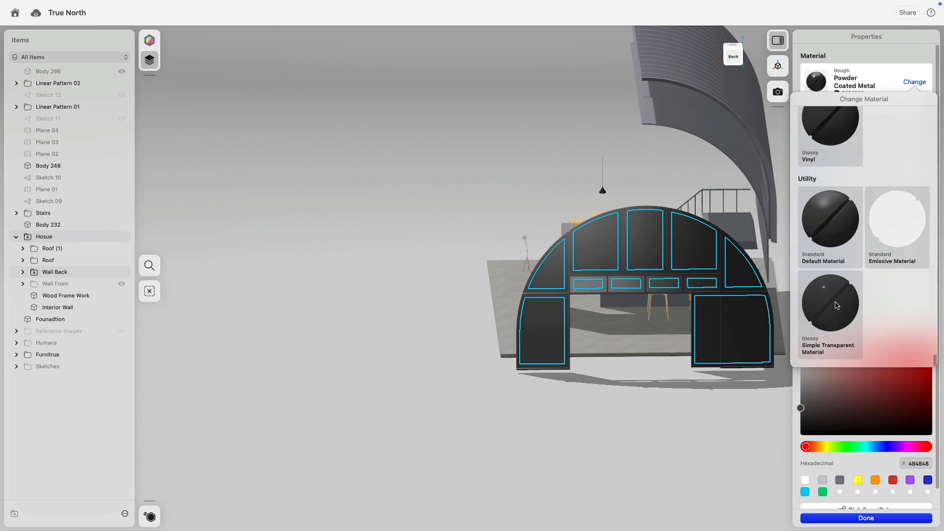
click(821, 292)
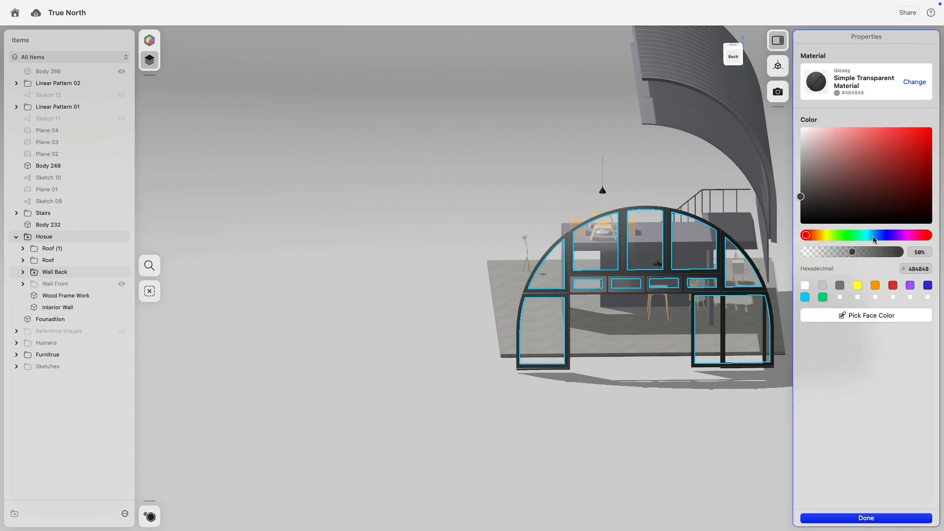
- Tint the back wall's transparent panes light blue #58C9FF and raise their opacity slightly
click(873, 236)
drag(864, 197, 887, 127)
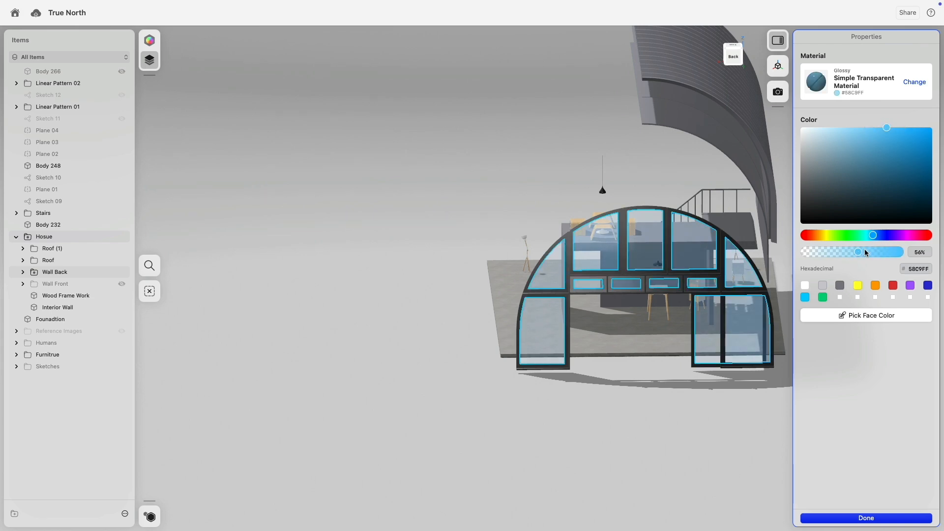
drag(865, 250, 870, 250)
click(640, 409)
- Apply the blue Simple Transparent Material #58C9FF to the remaining inner pane faces of the back wall
mouse_move(640, 408)
right_down()
mouse_move(566, 398)
mouse_move(629, 397)
mouse_move(544, 401)
mouse_move(535, 413)
mouse_move(631, 422)
right_up()
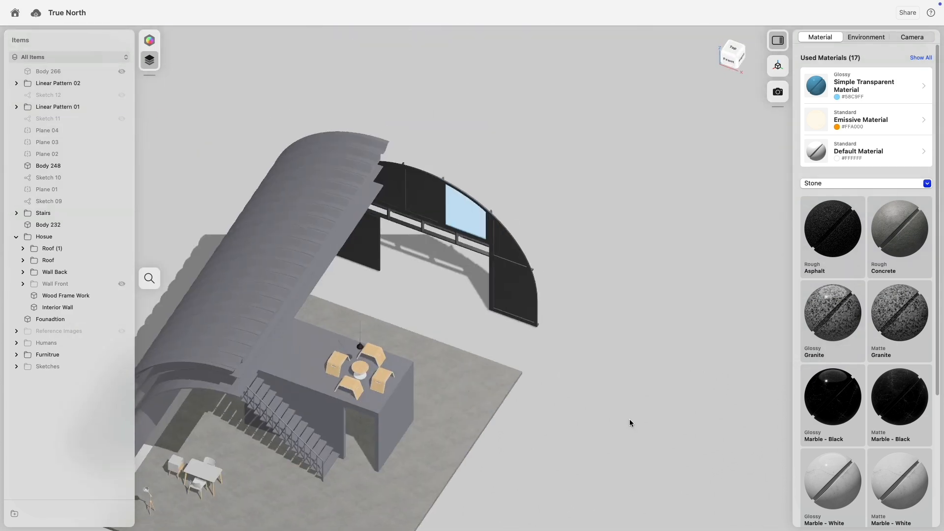
click(522, 291)
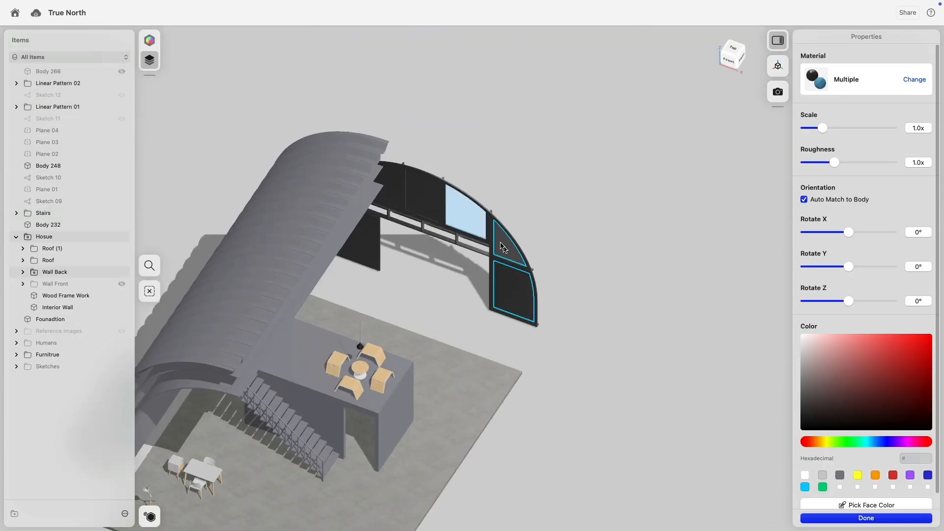
click(589, 243)
right_drag(589, 243, 577, 229)
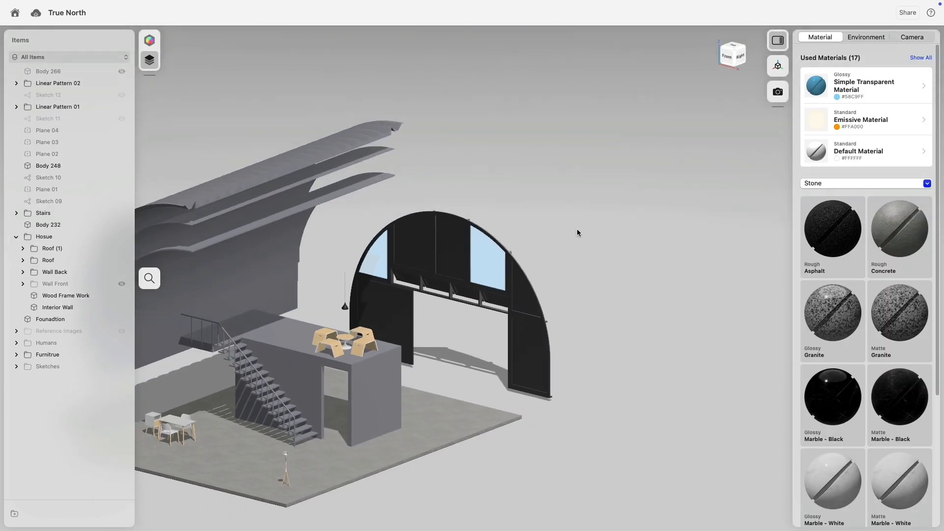
drag(813, 87, 514, 301)
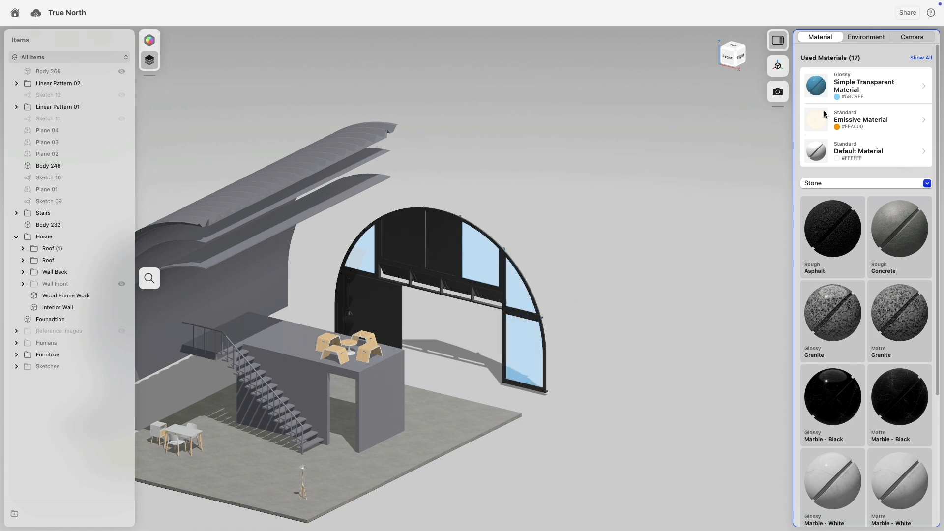
drag(817, 86, 446, 235)
drag(826, 86, 387, 249)
drag(816, 87, 392, 313)
- Apply the sanded Birch Veneer wood material to the interior mezzanine block and the top stair tread
right_drag(470, 344, 376, 335)
middle_drag(376, 338, 511, 407)
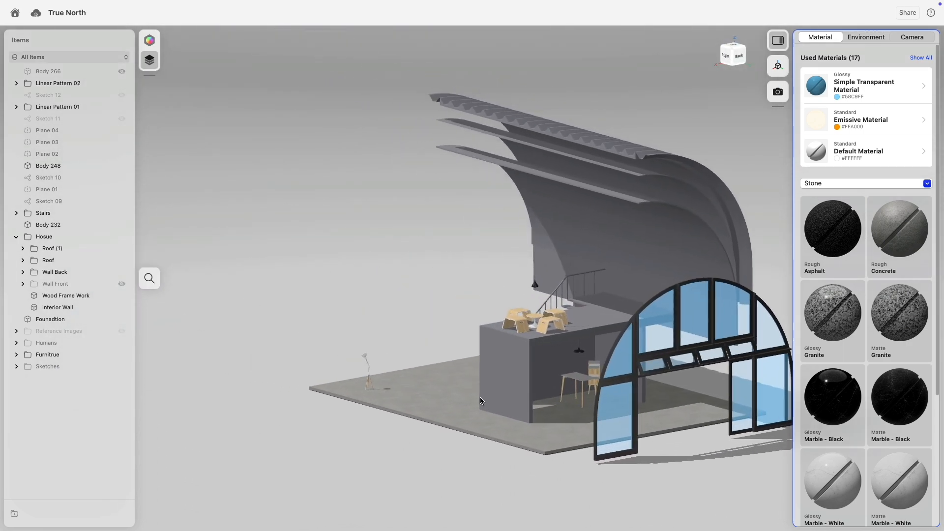
click(486, 361)
right_drag(446, 279, 530, 264)
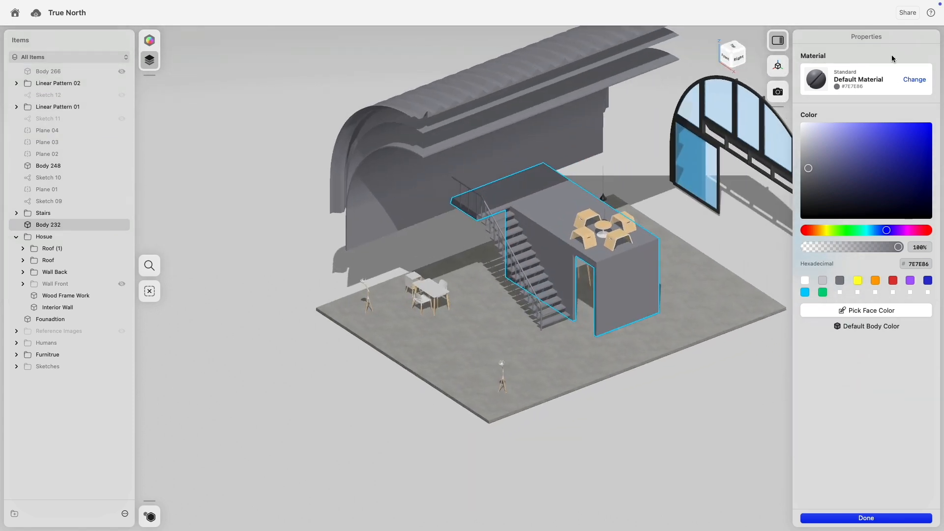
click(715, 427)
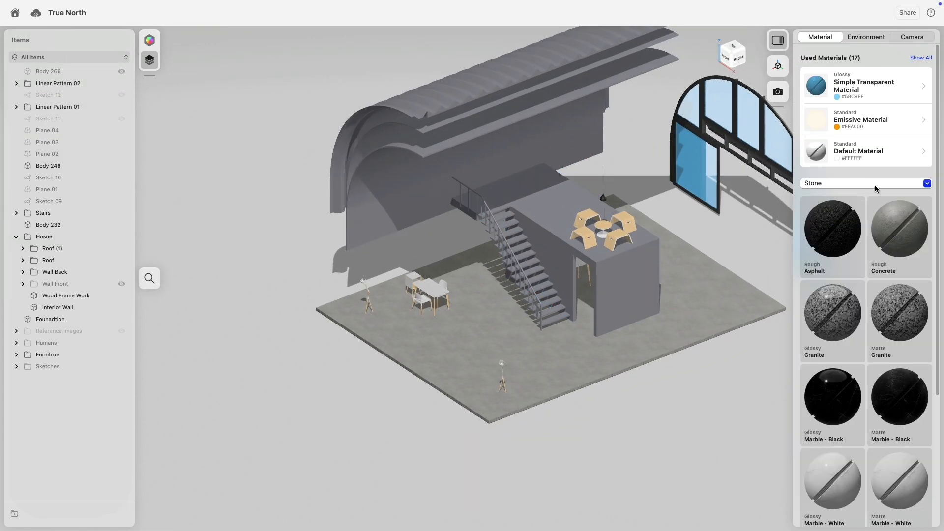
click(865, 183)
click(859, 232)
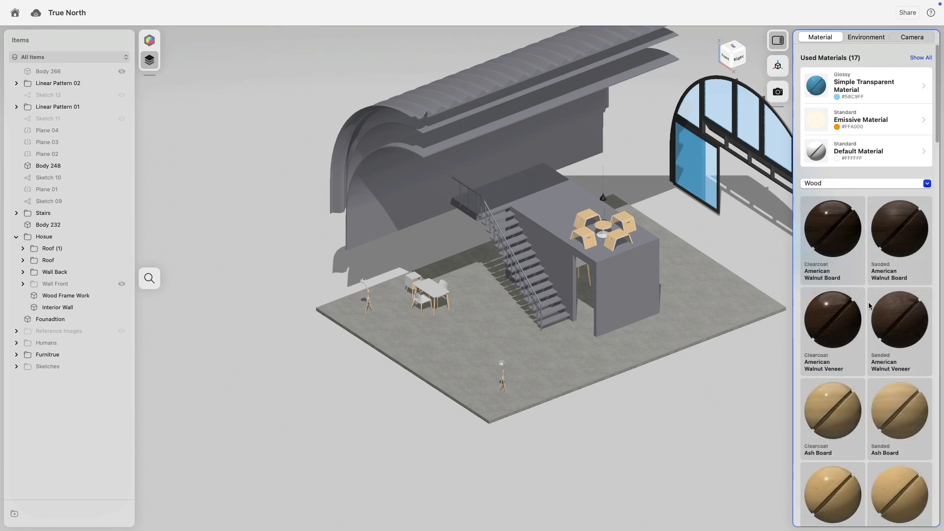
scroll(881, 397, down, 3)
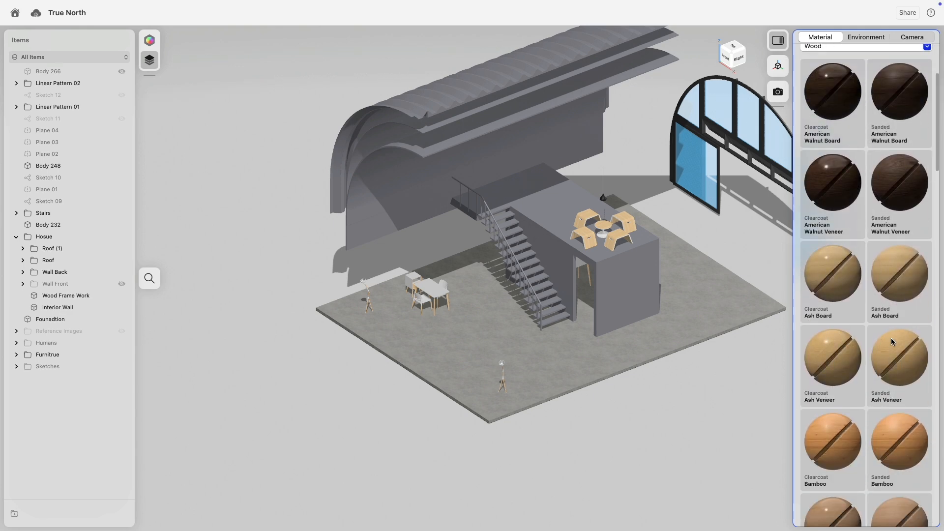
scroll(890, 337, down, 6)
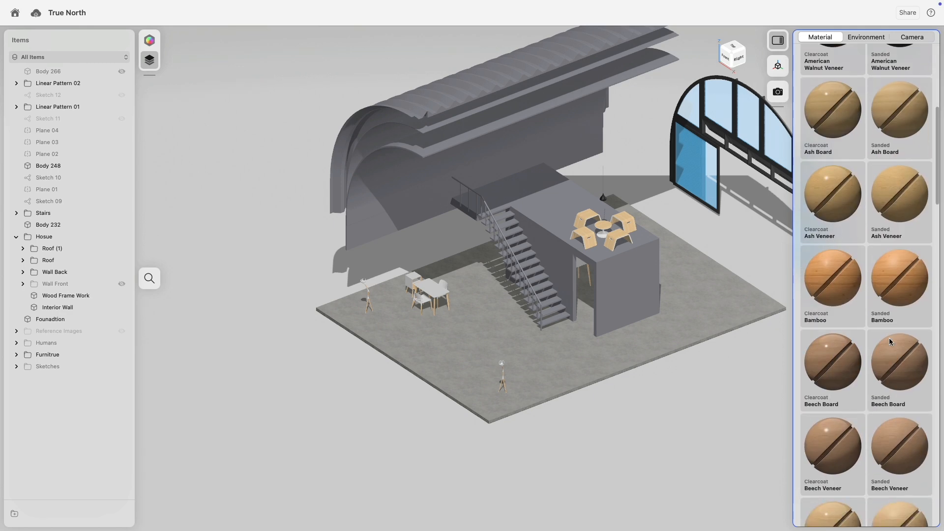
scroll(890, 340, down, 2)
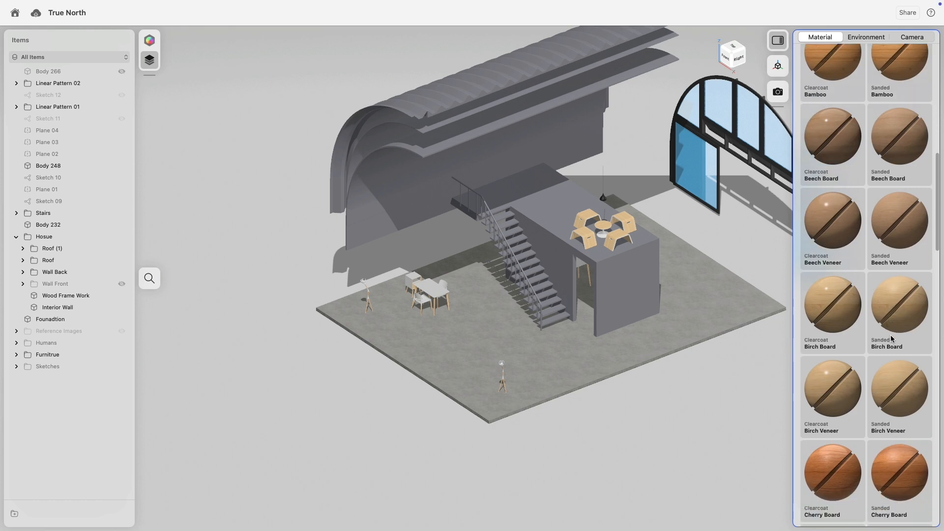
drag(903, 376, 637, 295)
drag(840, 339, 503, 204)
- Change the whole Stairs group to sanded Birch Veneer with a texture scale of 4.0x
scroll(503, 204, up, 10)
click(56, 84)
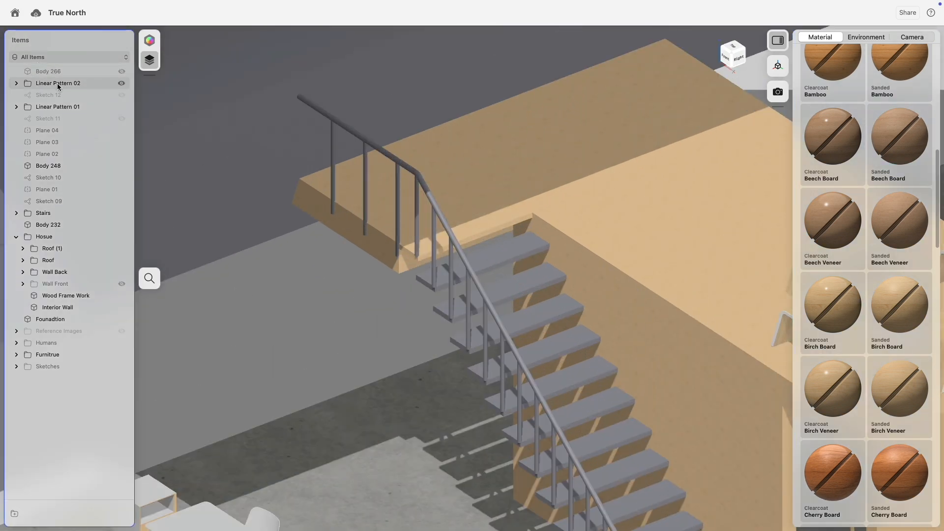
click(61, 108)
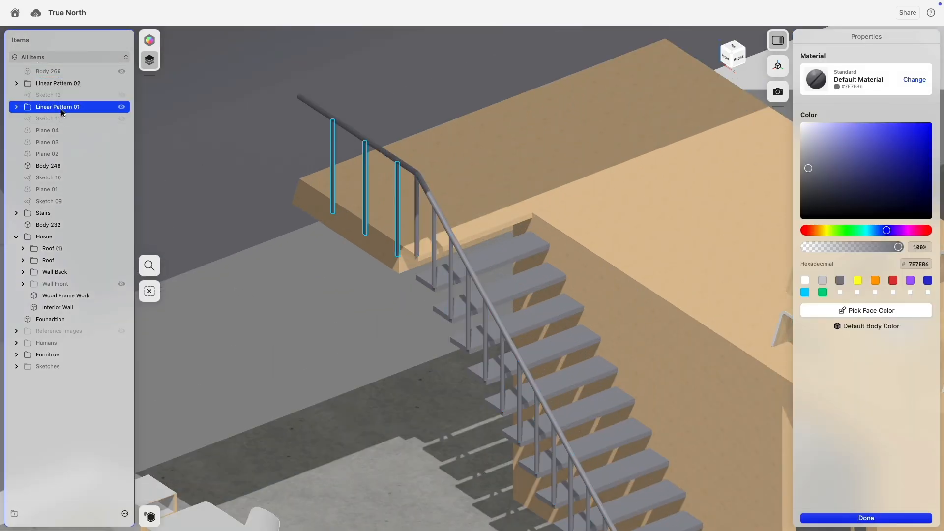
click(39, 213)
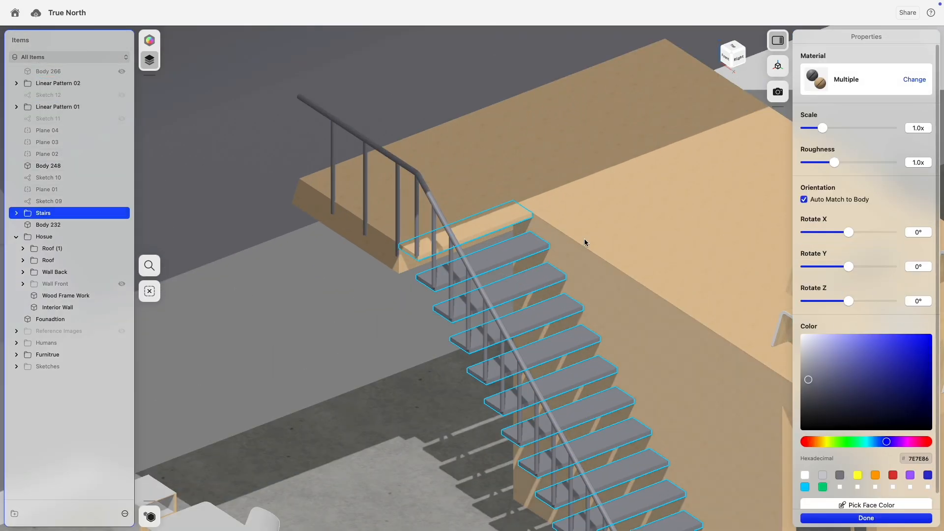
click(909, 86)
click(834, 157)
click(846, 102)
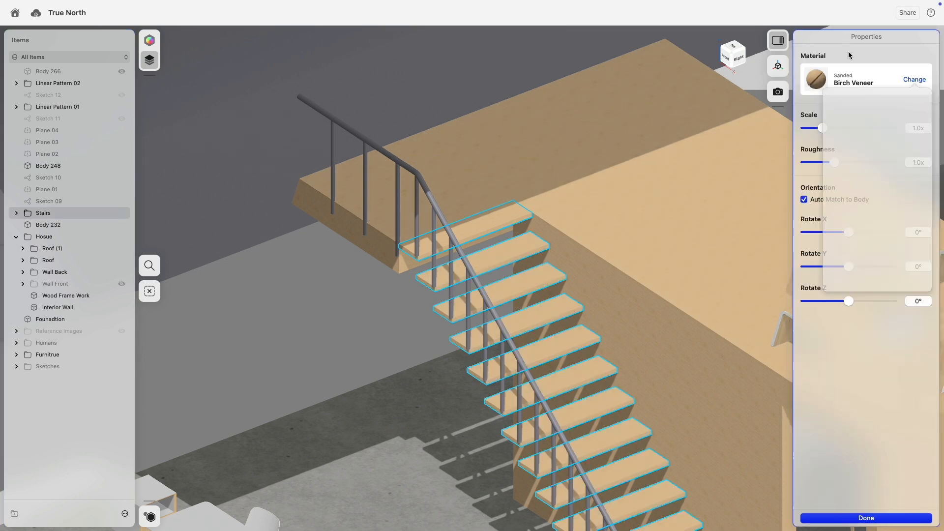
drag(823, 128, 892, 128)
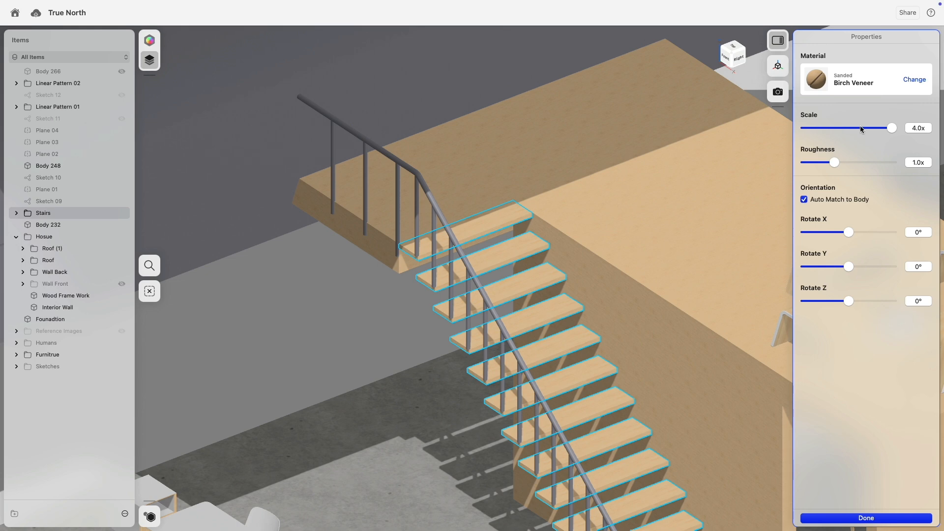
click(84, 467)
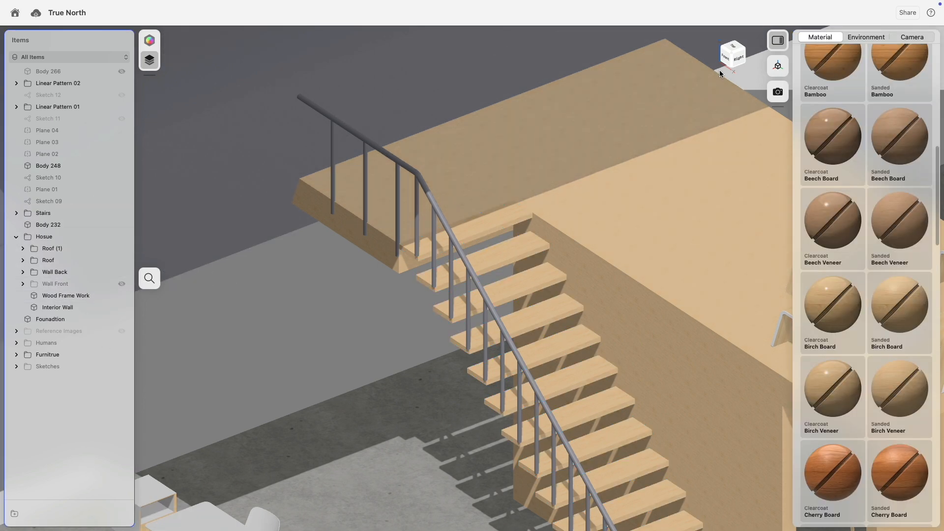
- Set the texture scale of the mezzanine block's Birch Veneer to 4.0x, matching the stair treads
scroll(864, 137, up, 3)
scroll(864, 134, up, 8)
click(820, 82)
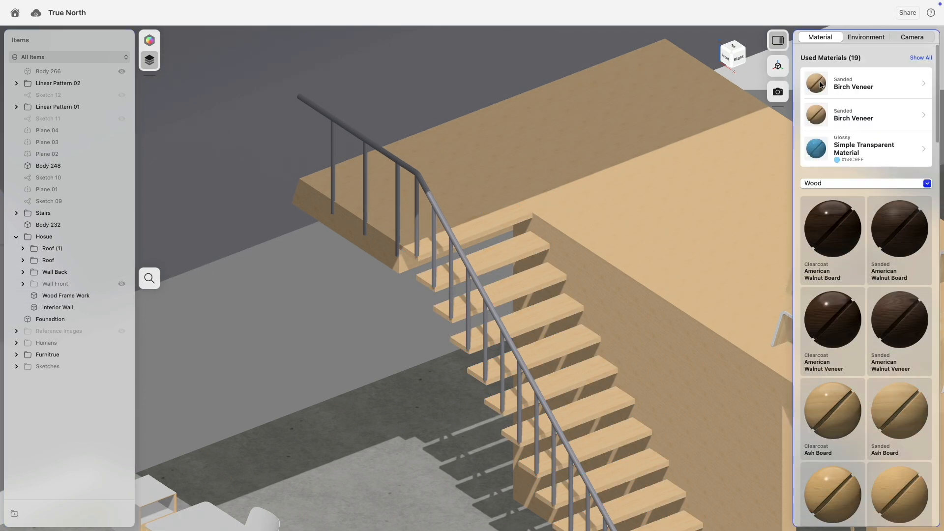
click(820, 85)
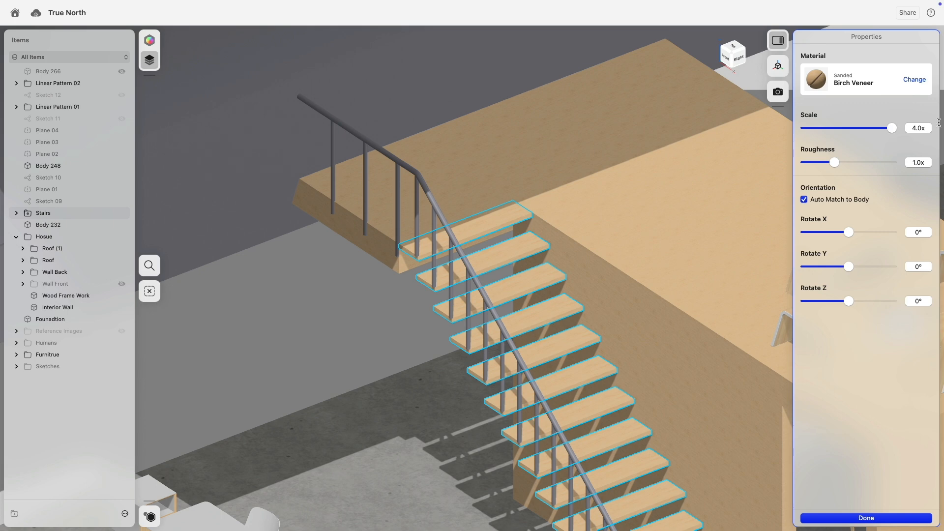
click(851, 522)
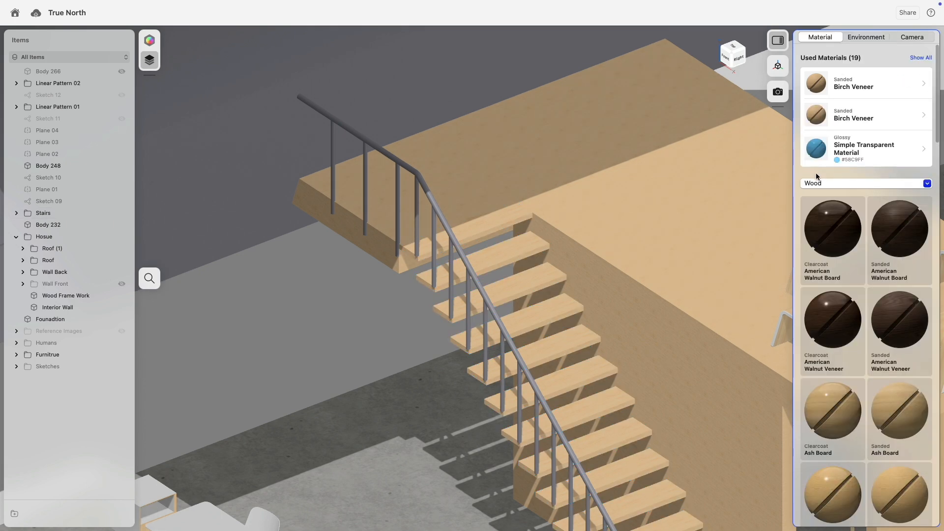
click(821, 111)
drag(822, 128, 892, 128)
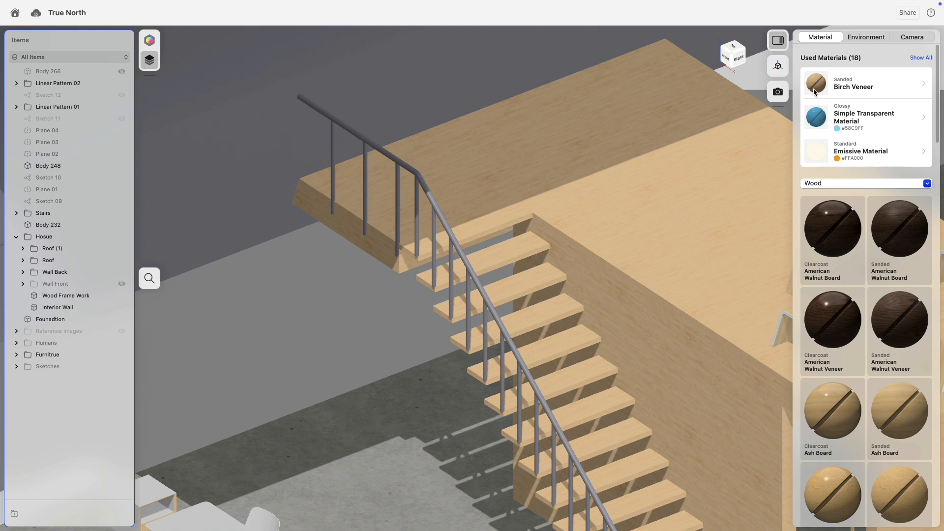
- Apply the used Chrome material to the Linear Pattern 01 and Linear Pattern 02 railing posts and the handrail
click(838, 184)
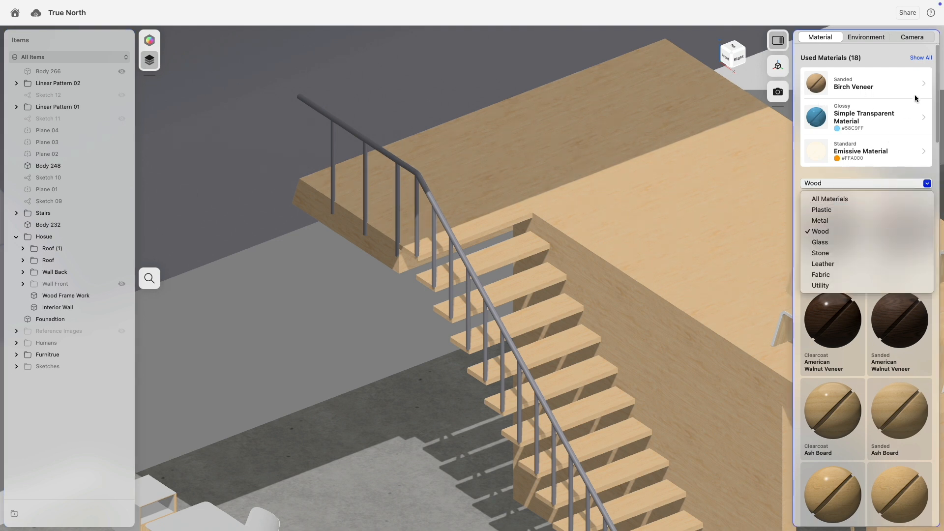
click(918, 58)
click(918, 58)
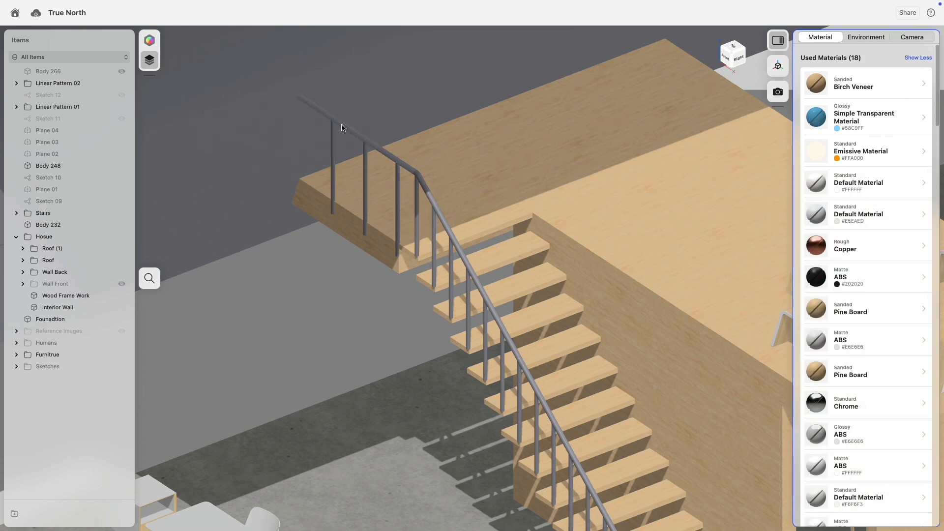
drag(811, 405, 97, 110)
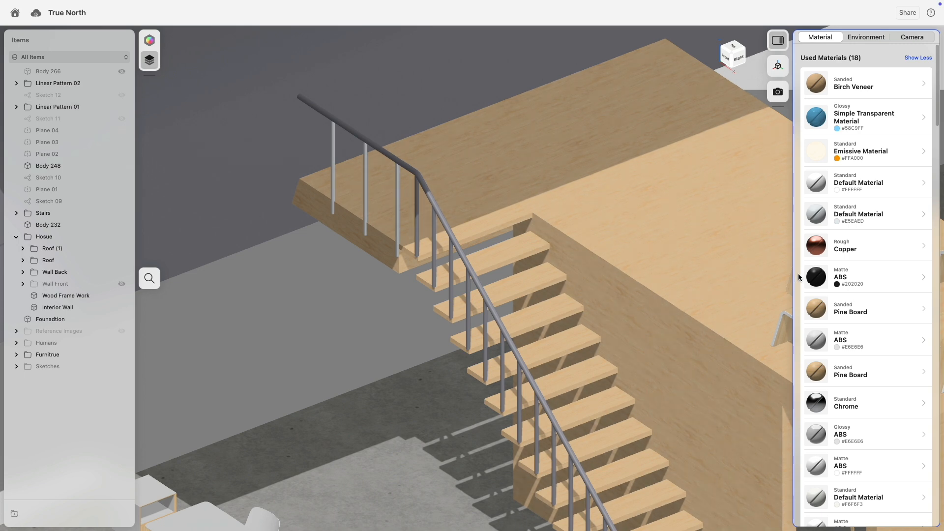
drag(819, 401, 89, 83)
drag(815, 394, 453, 228)
scroll(499, 290, down, 5)
middle_drag(500, 290, 429, 214)
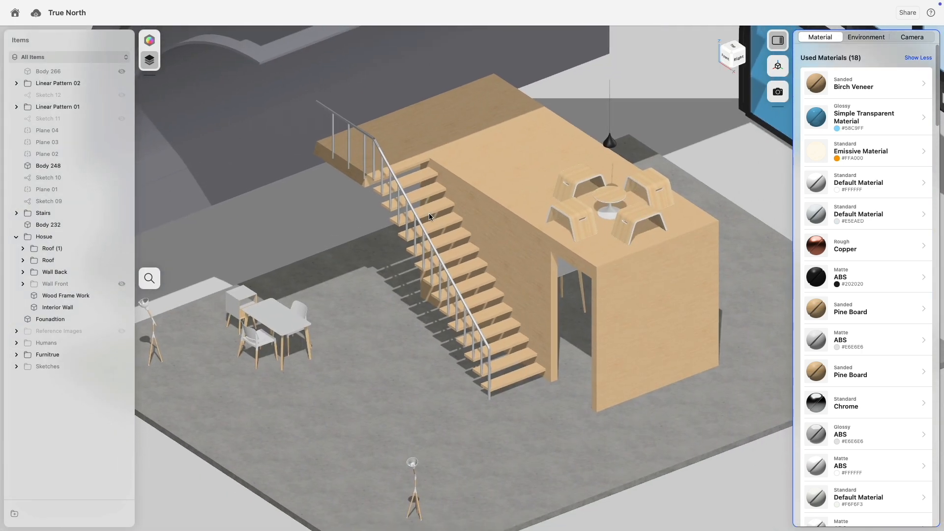
- Recolor the entire Wood Frame Work inner shell light grey #DDDDDD, keeping the Default Material
right_drag(429, 213, 407, 182)
middle_drag(349, 129, 371, 259)
click(290, 196)
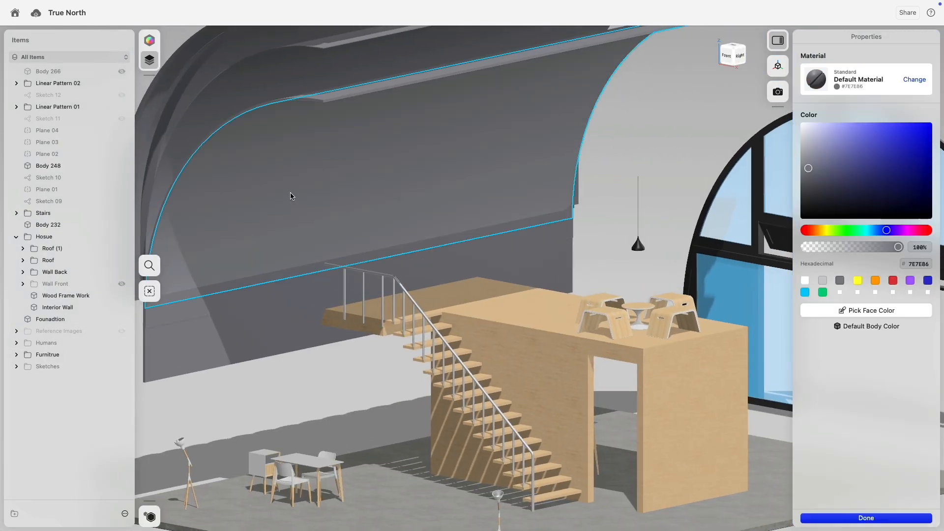
scroll(376, 239, down, 3)
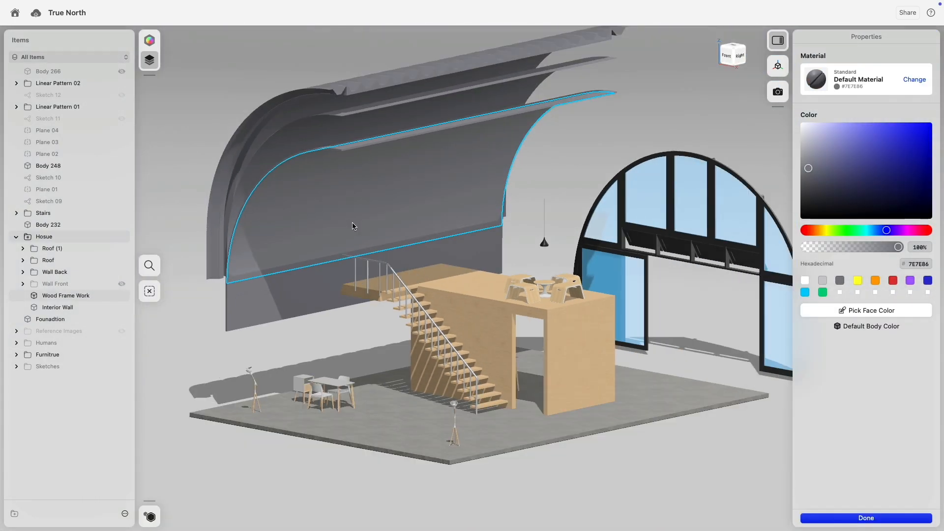
drag(827, 160, 794, 142)
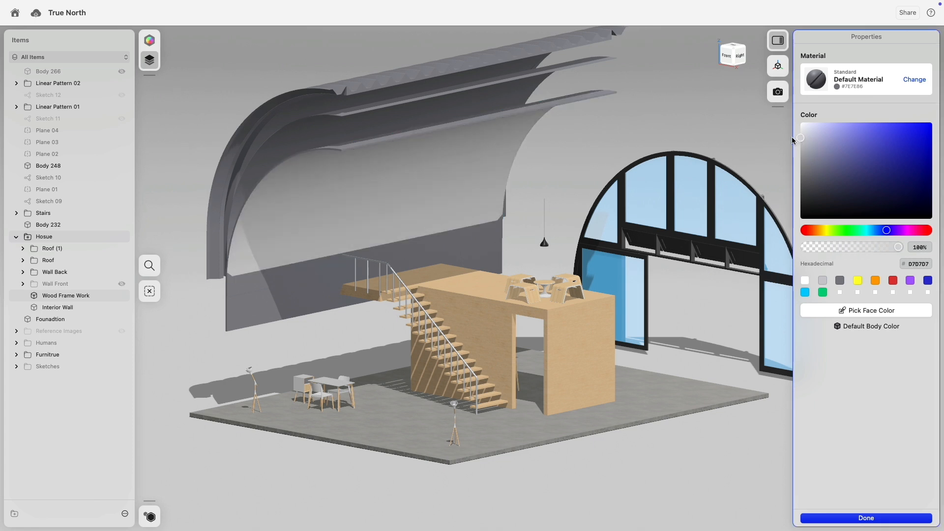
double_click(341, 187)
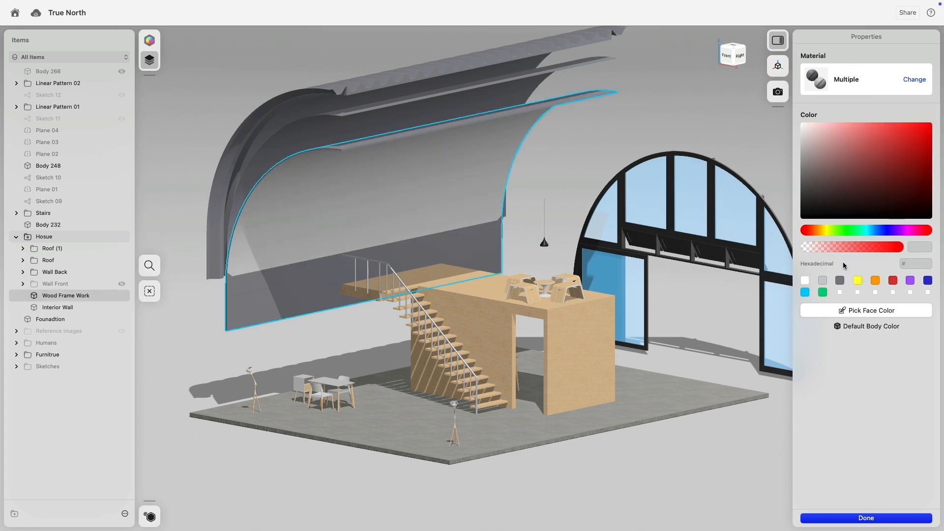
click(806, 281)
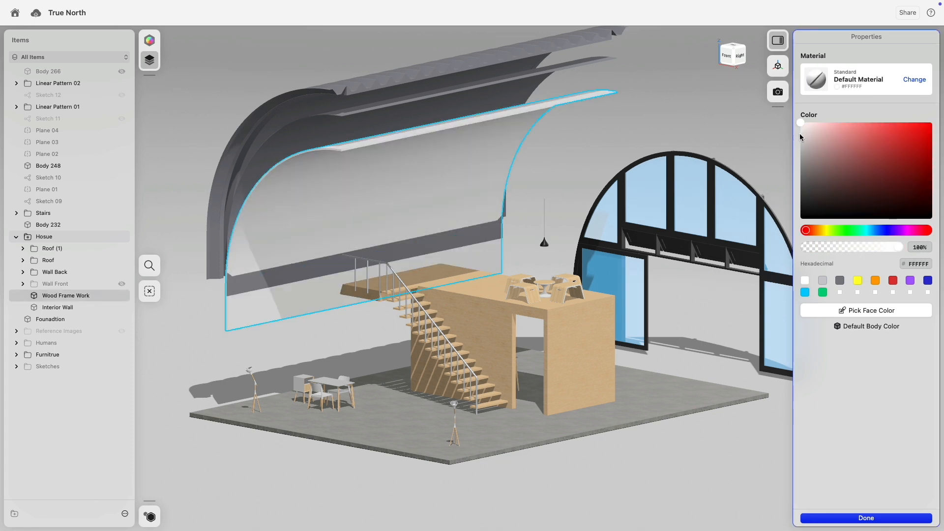
click(801, 135)
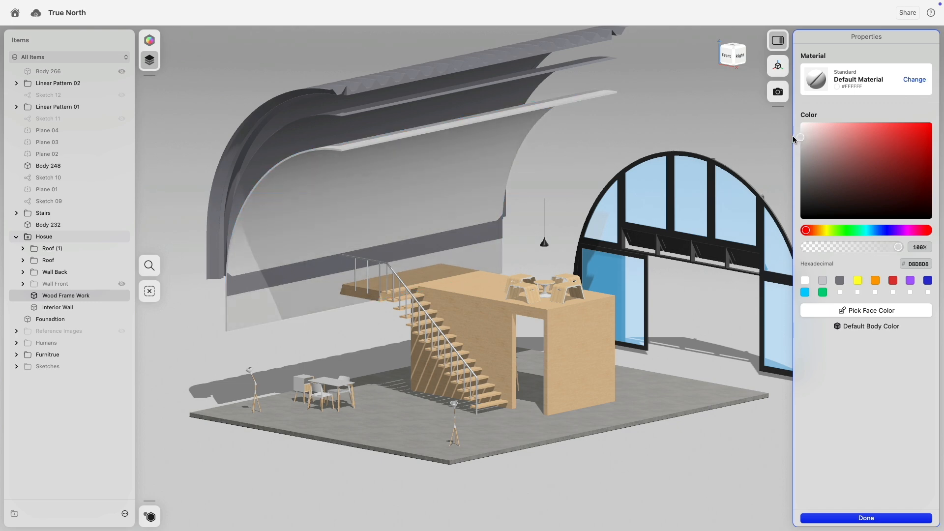
- Select the Roof and Roof (1) groups together for a shared material change
right_drag(383, 212, 438, 253)
click(503, 180)
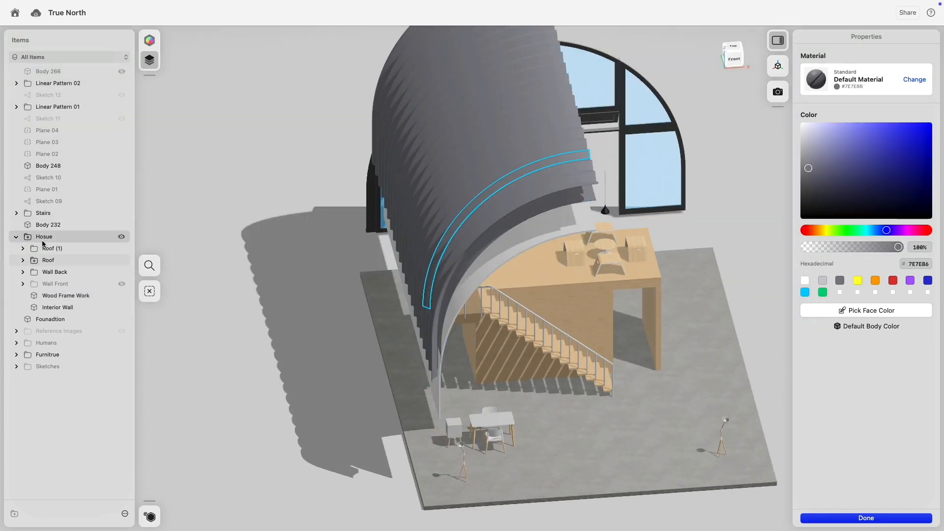
click(55, 259)
shift+click(62, 249)
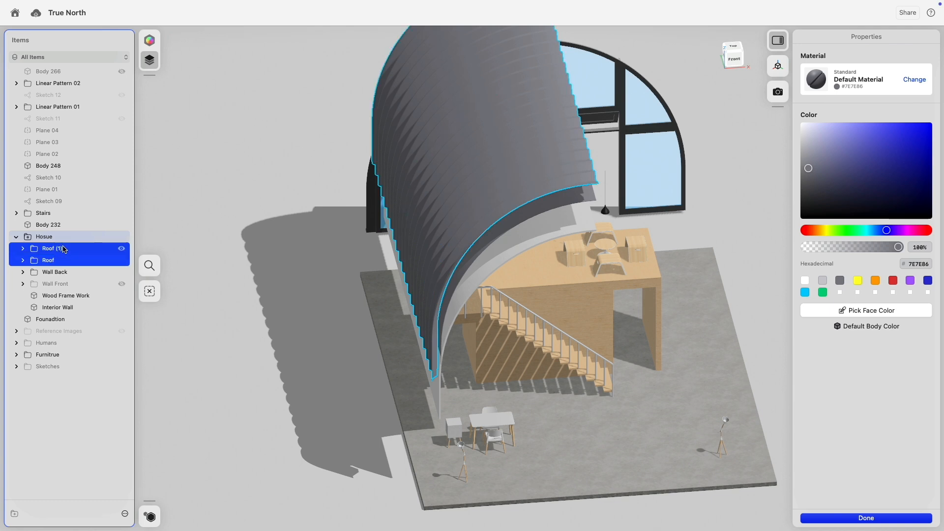
click(915, 80)
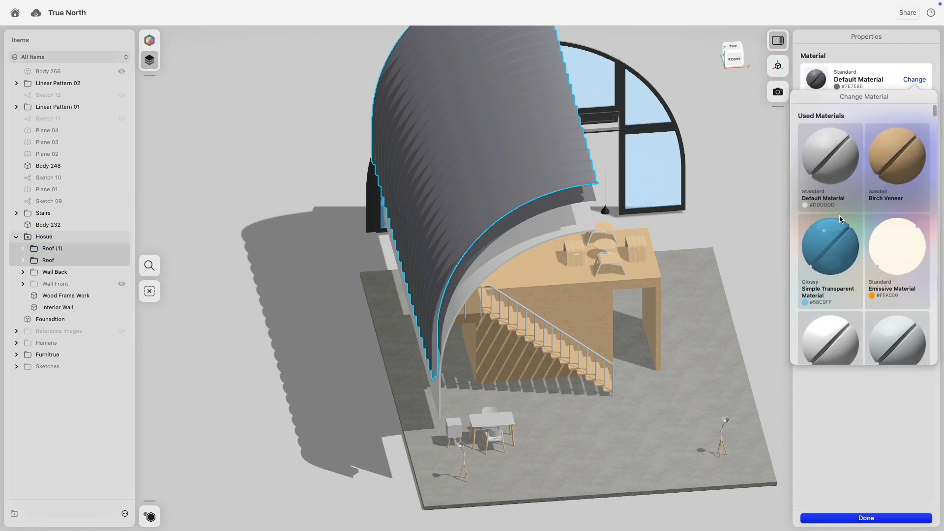
scroll(841, 219, down, 10)
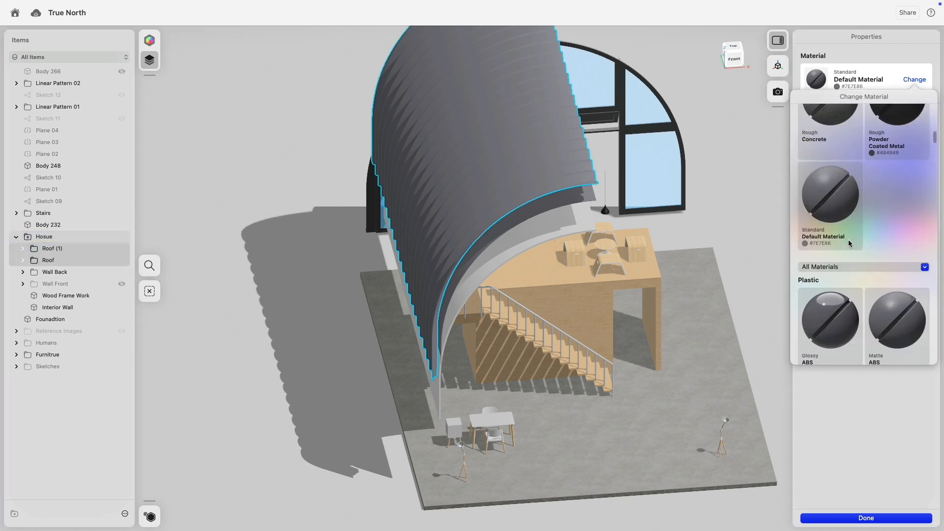
scroll(849, 243, down, 4)
click(835, 184)
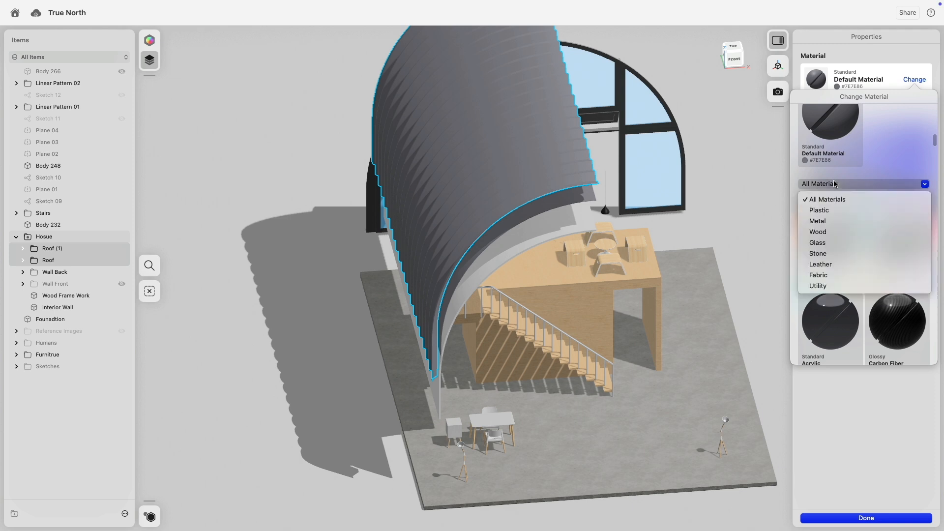
click(827, 221)
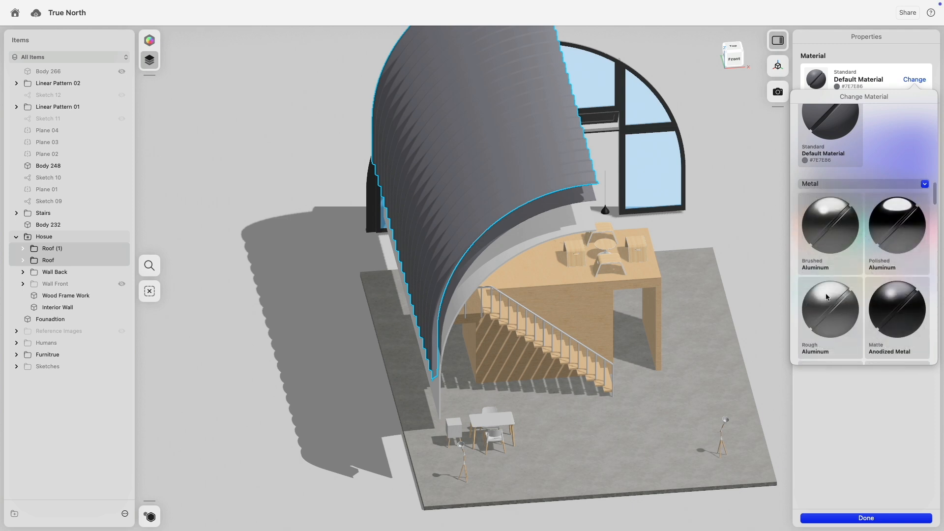
mouse_move(827, 297)
mouse_down()
mouse_move(569, 169)
mouse_move(526, 162)
mouse_up()
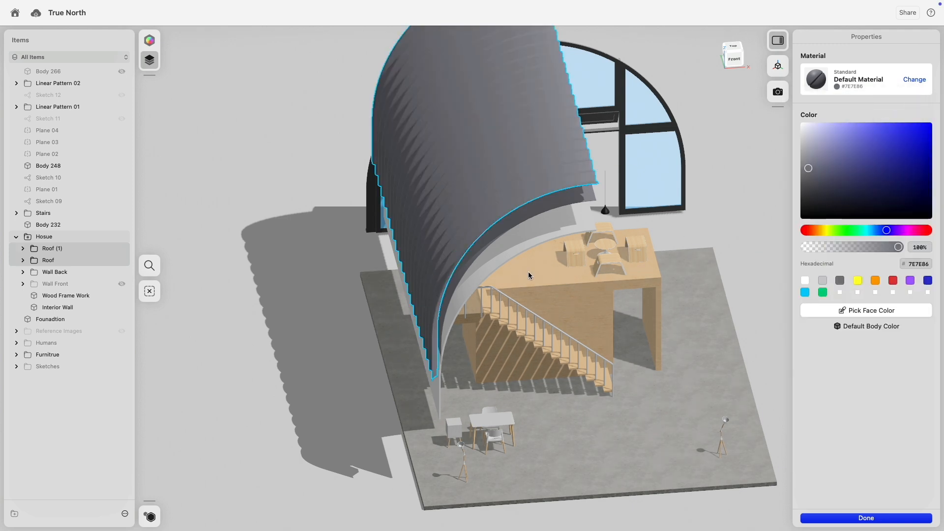
- Apply the Rough Aluminum material from the Metal category to both selected roof groups
click(916, 80)
scroll(831, 274, down, 5)
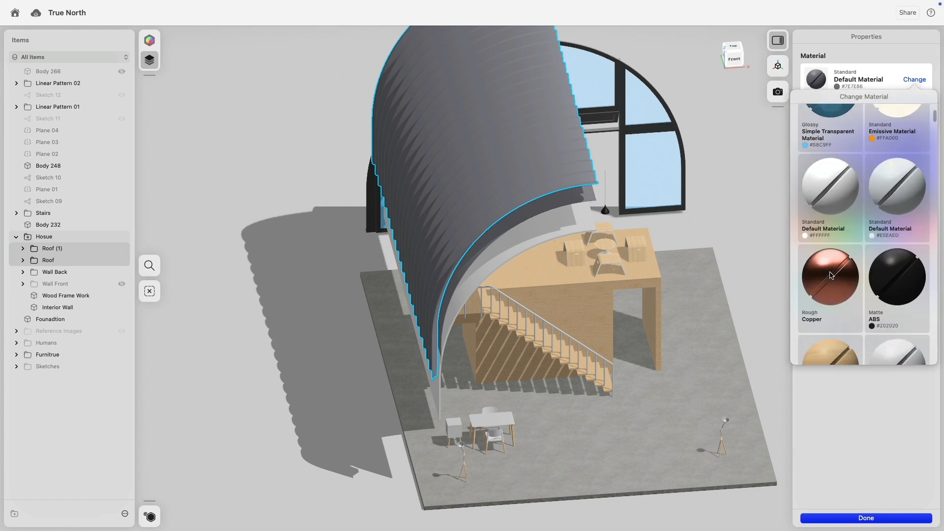
scroll(831, 274, up, 3)
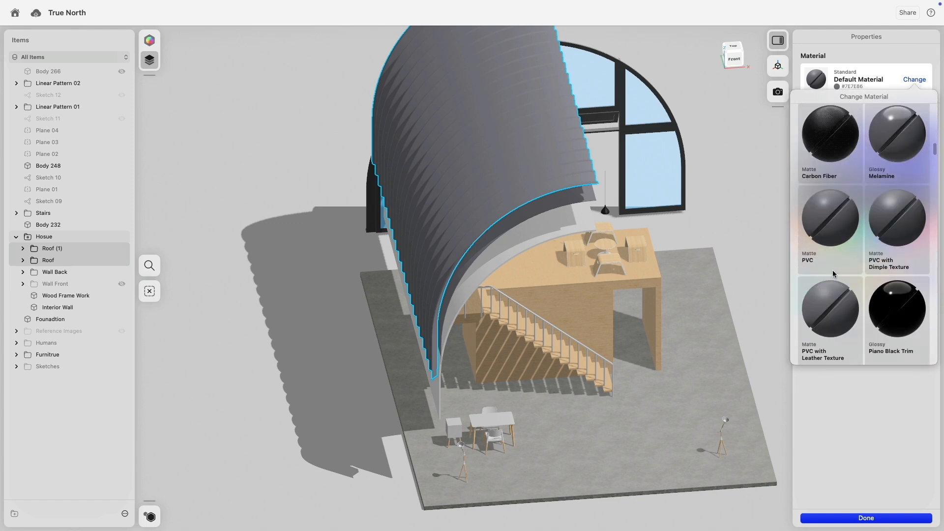
scroll(835, 274, up, 2)
click(824, 191)
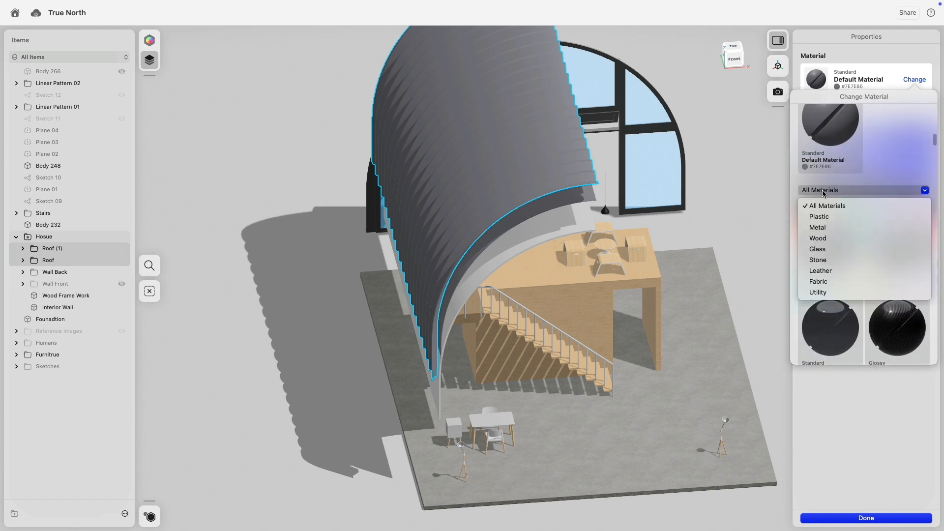
click(826, 227)
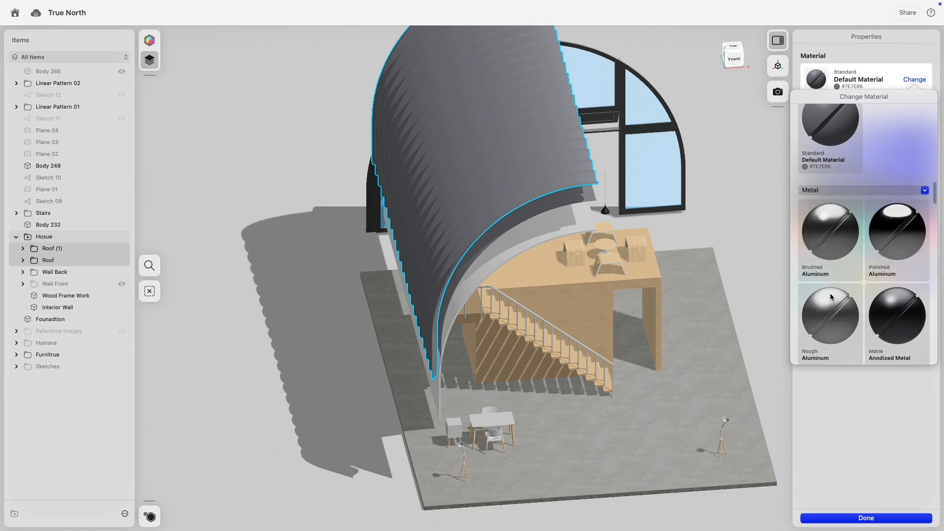
click(831, 297)
click(866, 520)
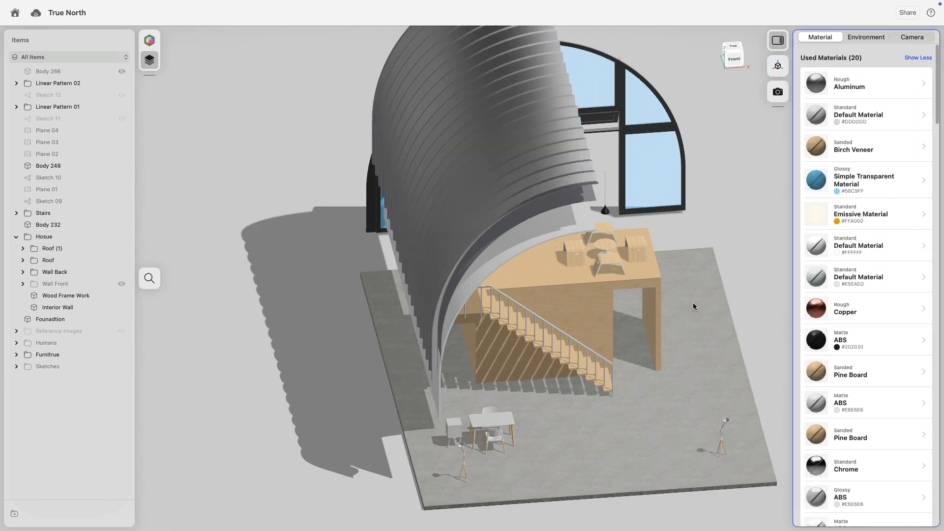
- Recolor the Interior Wall shell pale tan #DBCC93, keeping the Default Material
right_drag(719, 298, 637, 191)
middle_drag(636, 191, 645, 418)
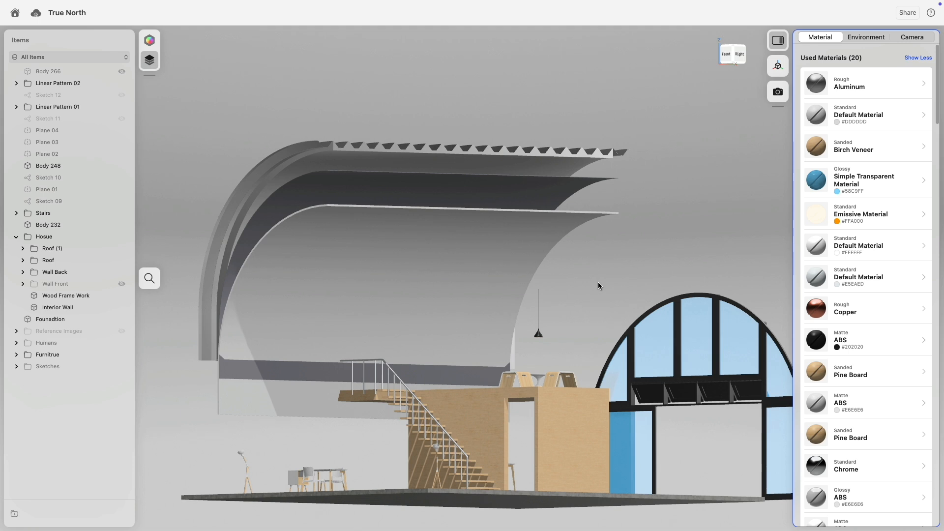
click(530, 198)
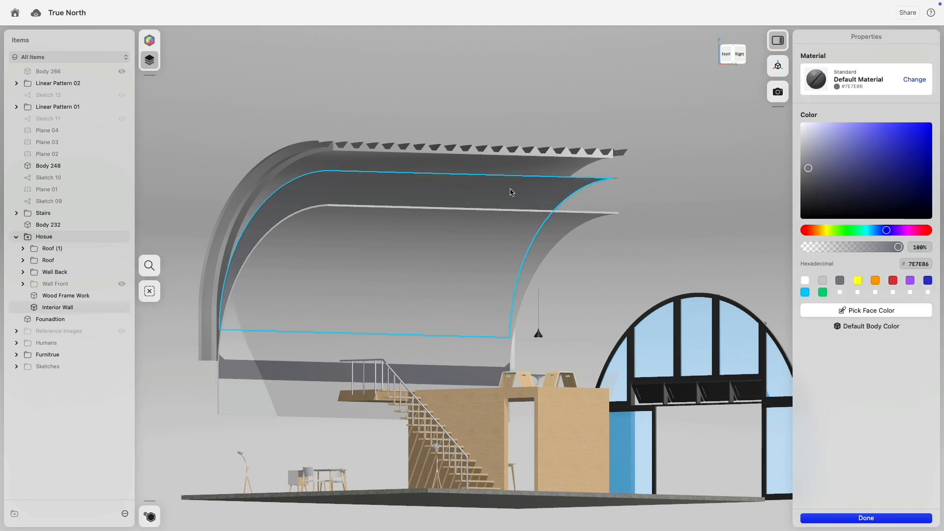
click(512, 192)
click(859, 283)
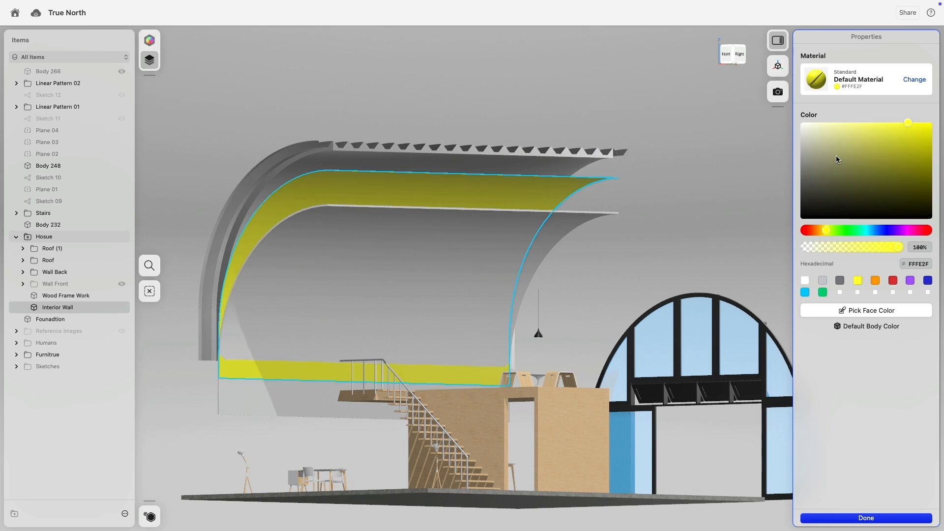
drag(856, 174, 846, 136)
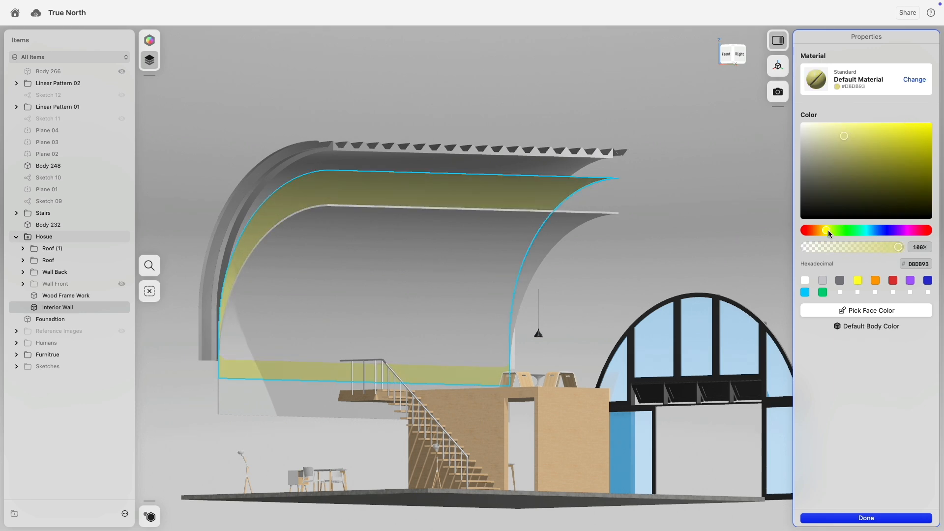
drag(828, 230, 821, 229)
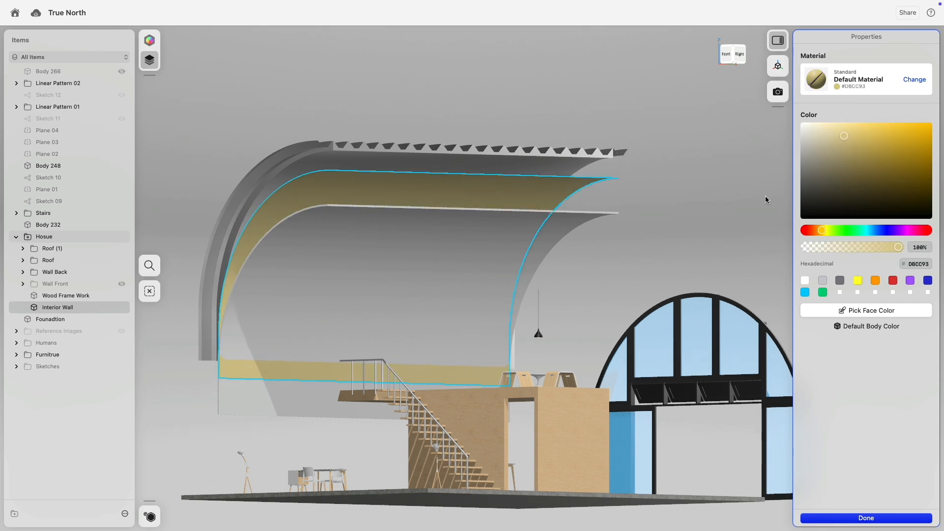
click(745, 188)
- Apply the used Simple Transparent Material to the small awning window panes of the back wall
right_drag(688, 164, 582, 184)
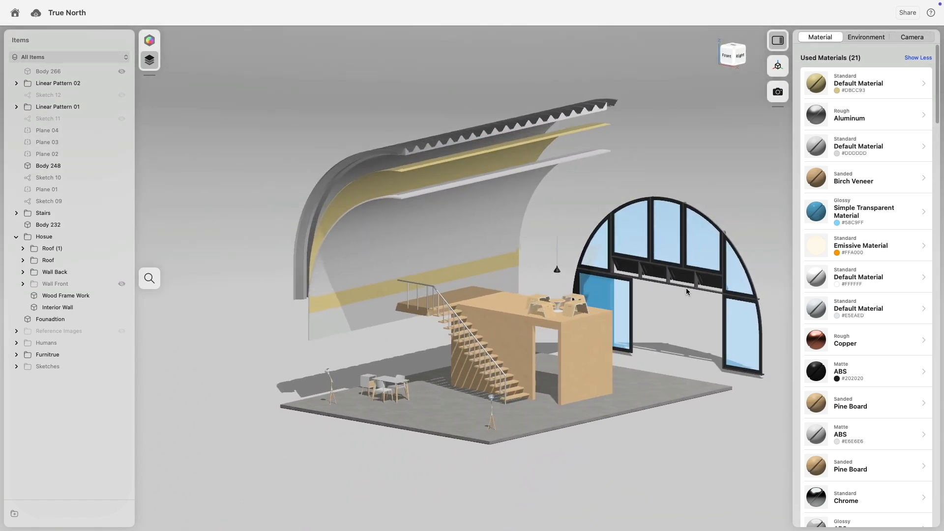
scroll(686, 288, up, 6)
drag(822, 204, 696, 284)
drag(808, 211, 624, 274)
drag(815, 205, 546, 258)
scroll(601, 342, down, 5)
scroll(464, 294, up, 10)
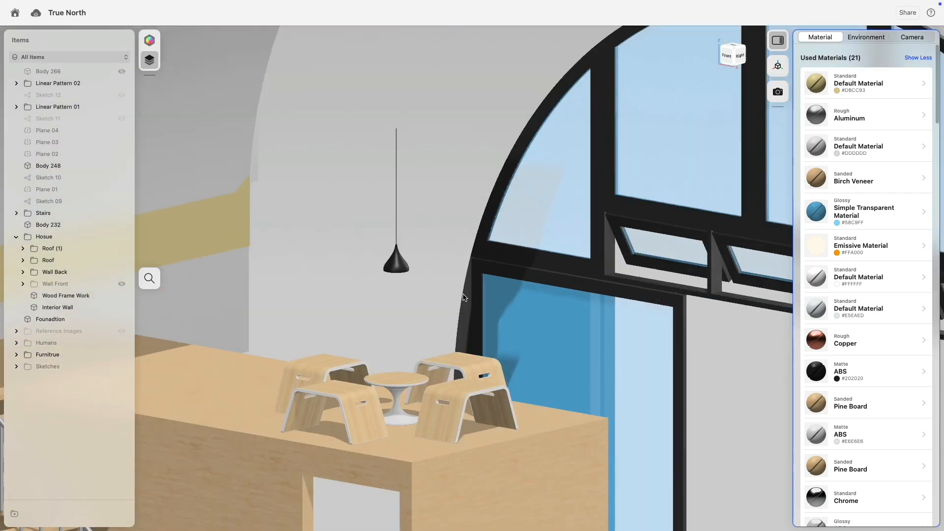
- Isolate the curved lower glass pane of the back wall, apply Simple Transparent Material to its dark face, and exit isolation
right_drag(473, 318, 553, 318)
scroll(516, 331, down, 10)
click(448, 372)
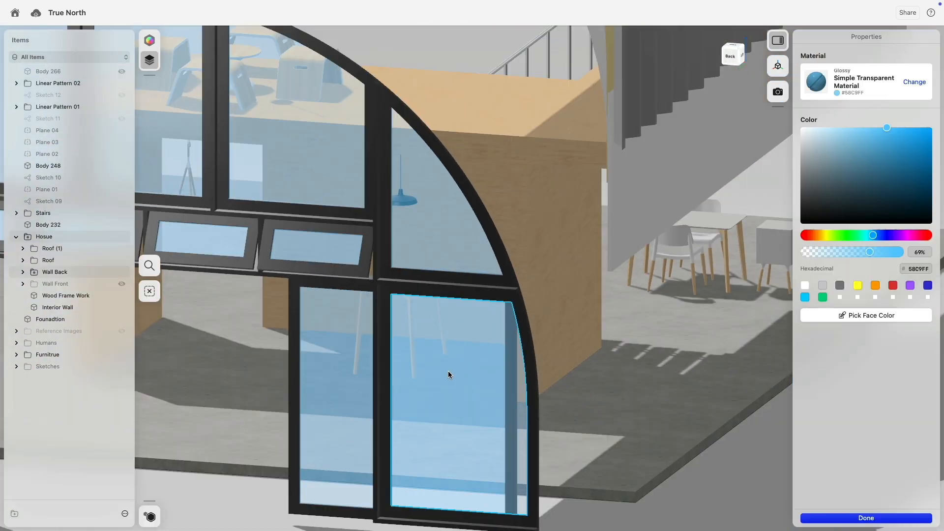
click(150, 517)
right_drag(539, 328, 401, 333)
click(403, 333)
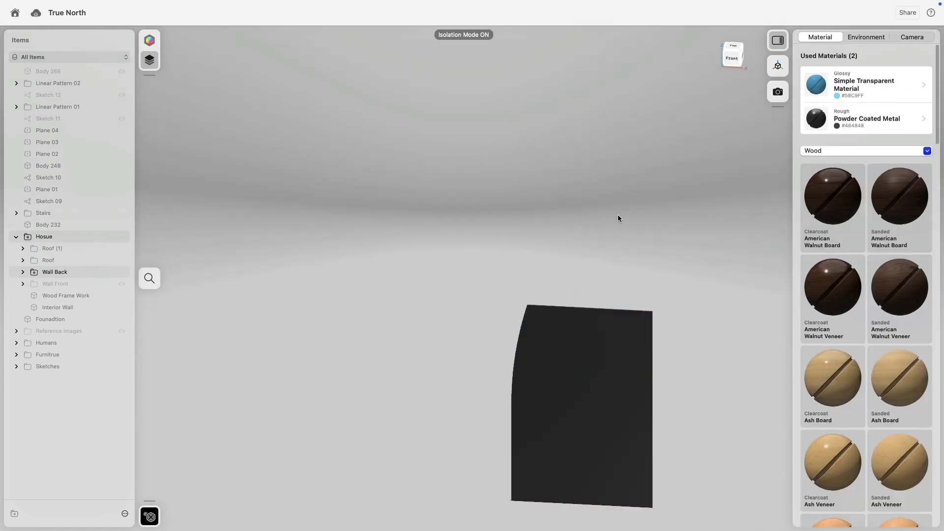
drag(816, 83, 627, 325)
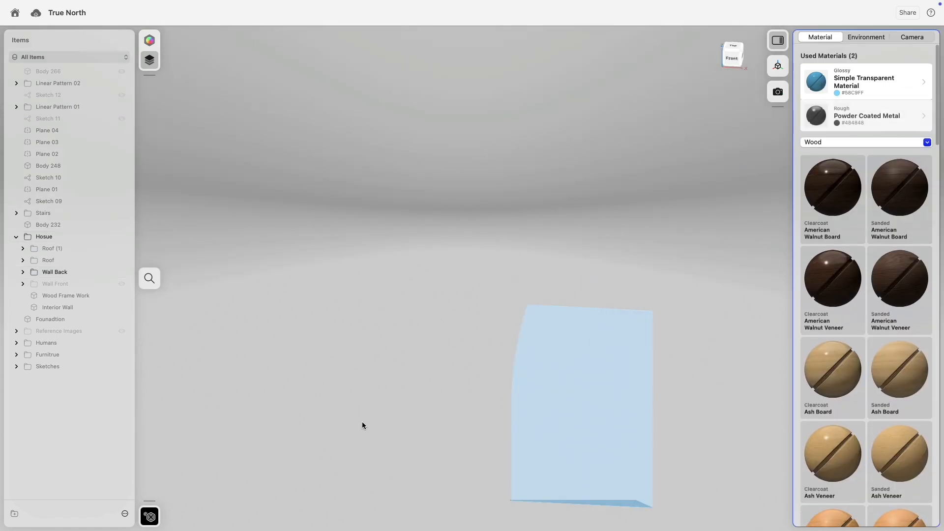
click(149, 517)
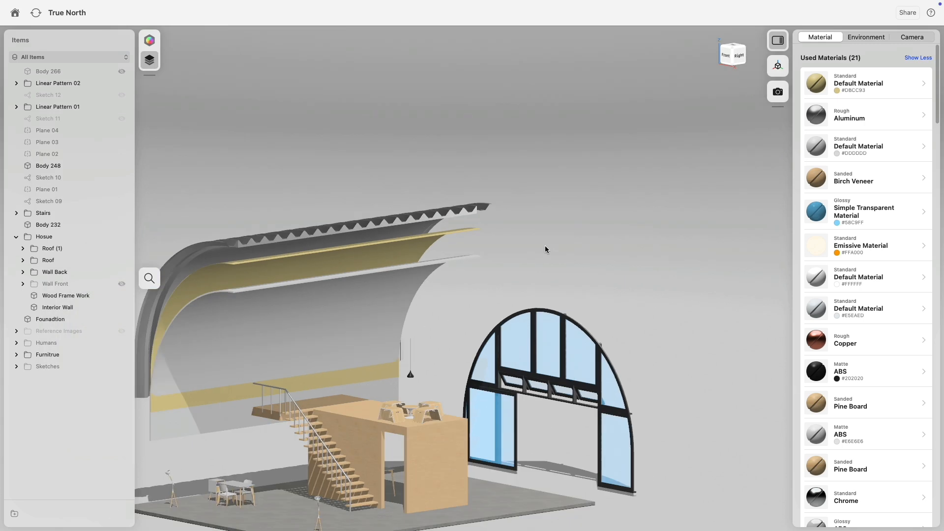
- Return to the modeling workspace and set a history breakpoint after Movement/Rotation 29
middle_drag(545, 246, 655, 187)
right_drag(655, 187, 651, 216)
middle_drag(650, 217, 612, 178)
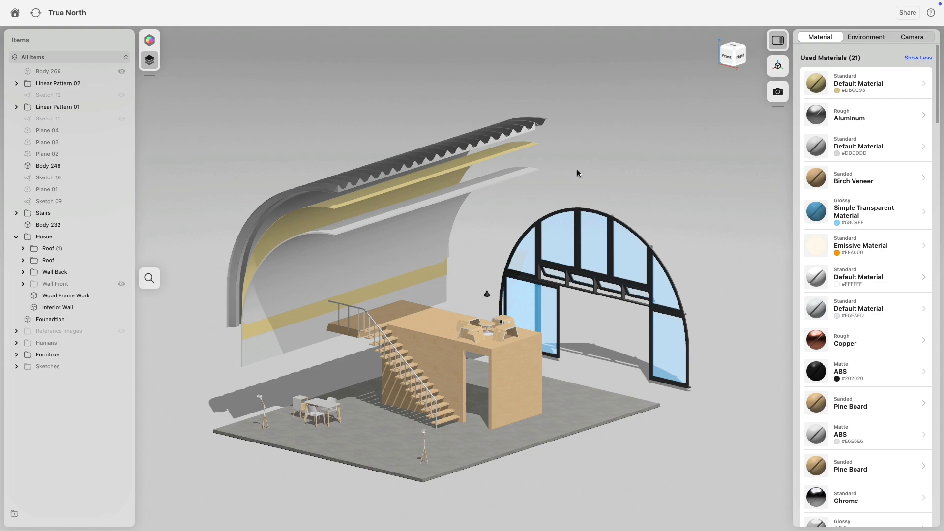
click(149, 40)
click(20, 37)
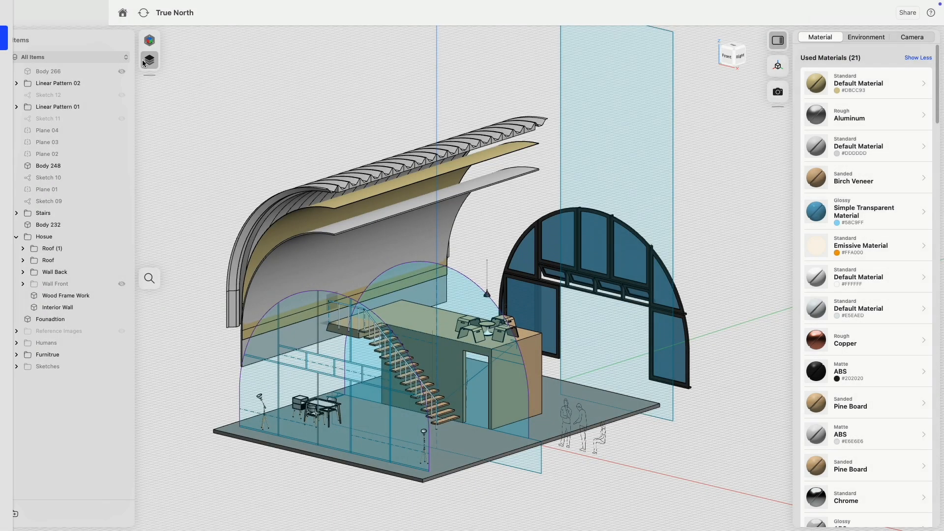
scroll(840, 381, down, 15)
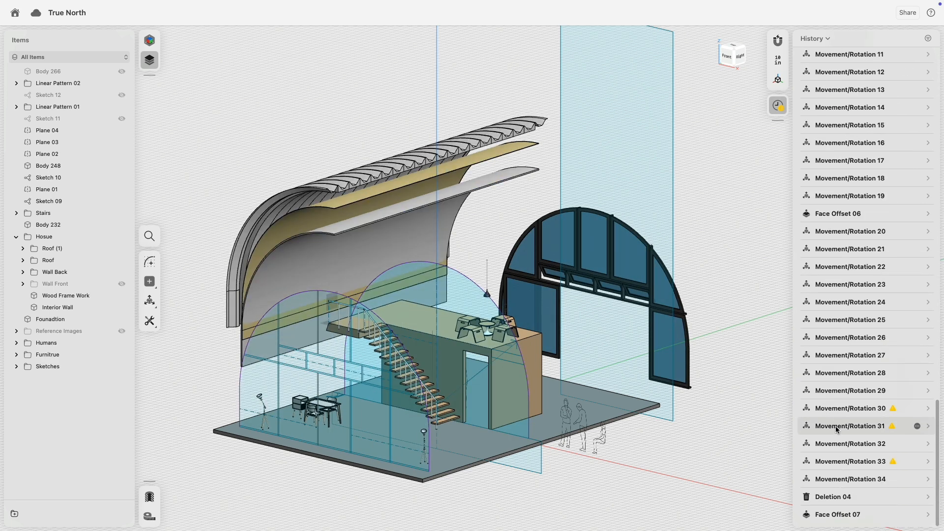
right_click(848, 394)
click(853, 400)
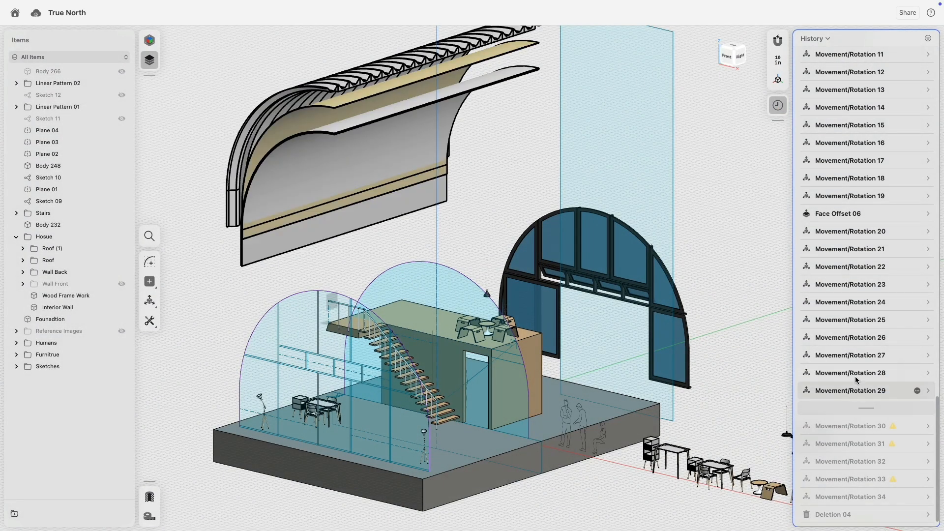
- Set the history breakpoint after Movement/Rotation 20 and inspect Face Offset 06 and Movement/Rotation 20
right_click(851, 232)
click(860, 240)
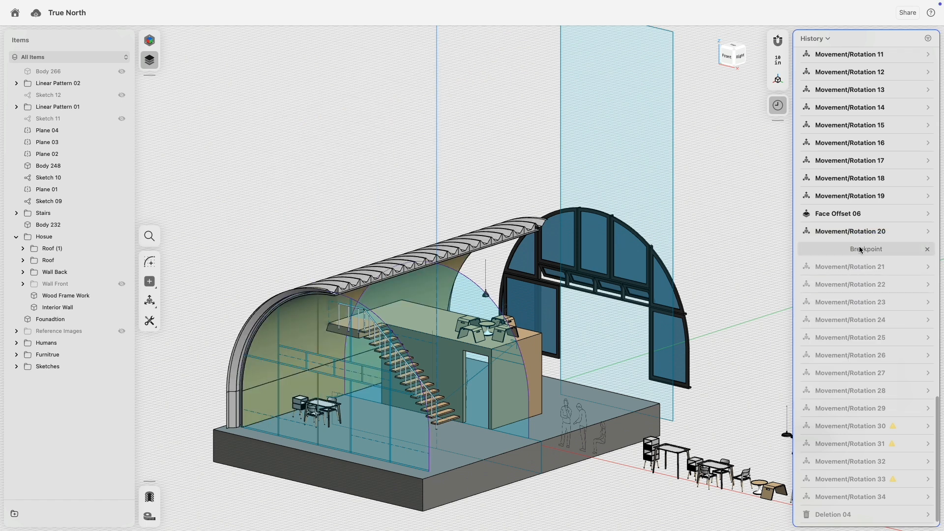
click(842, 215)
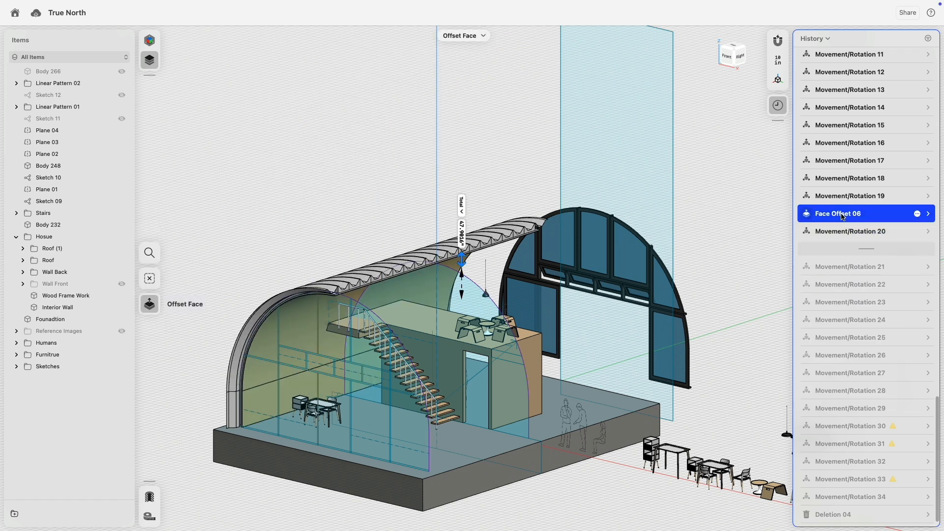
click(842, 232)
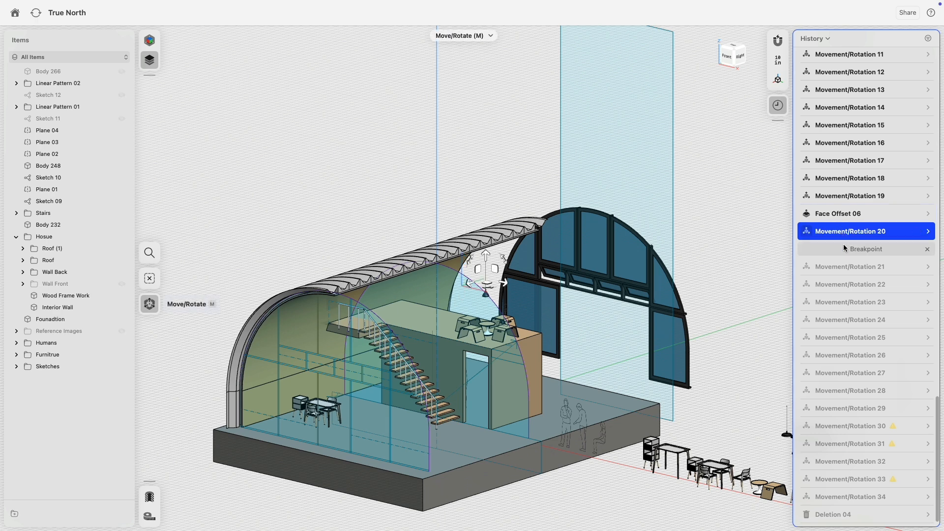
- Advance the history breakpoint to after Movement/Rotation 23, inspecting Movement/Rotation 21 and 22 on the way
drag(868, 276, 864, 292)
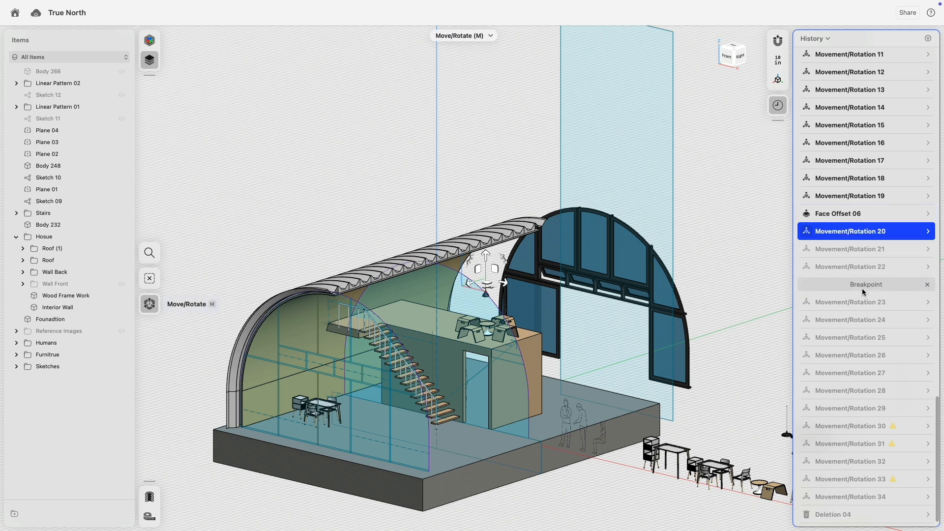
click(844, 249)
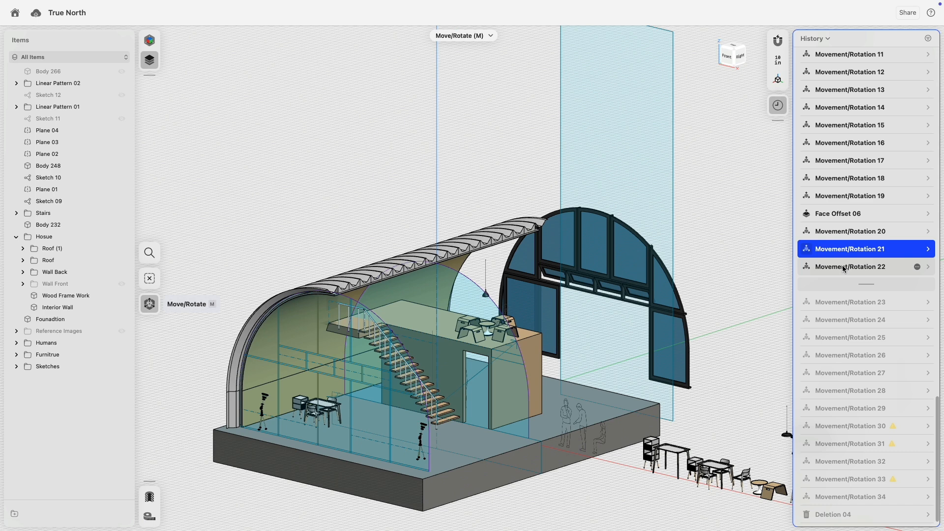
click(844, 268)
mouse_move(859, 287)
mouse_down()
mouse_move(859, 342)
mouse_move(853, 306)
mouse_move(864, 392)
mouse_move(852, 301)
mouse_up()
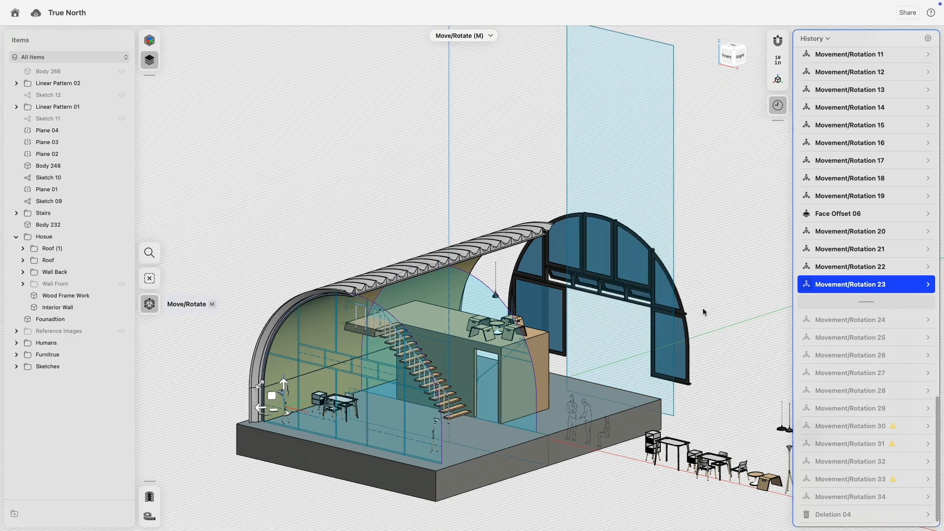
- Find Movement/Rotation 35 in the modeling history and suppress it
scroll(703, 312, down, 5)
right_drag(703, 312, 693, 277)
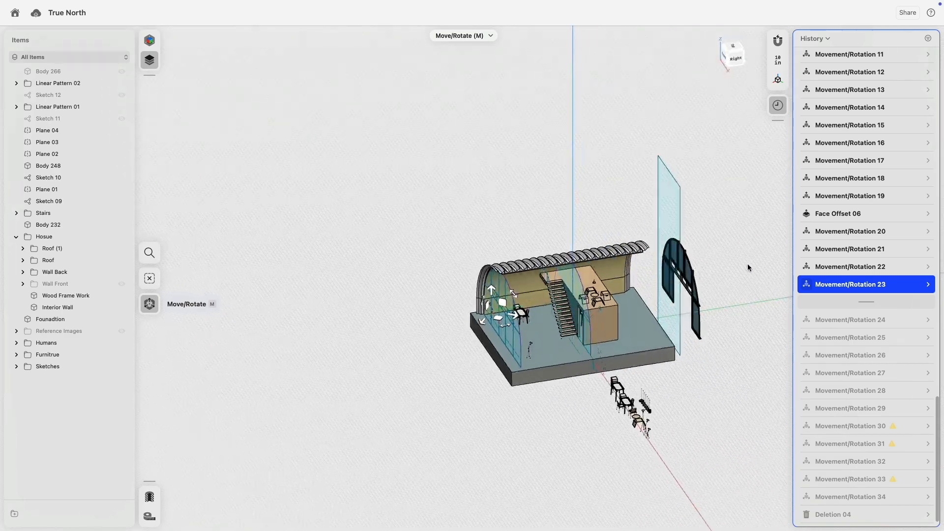
scroll(856, 272, up, 10)
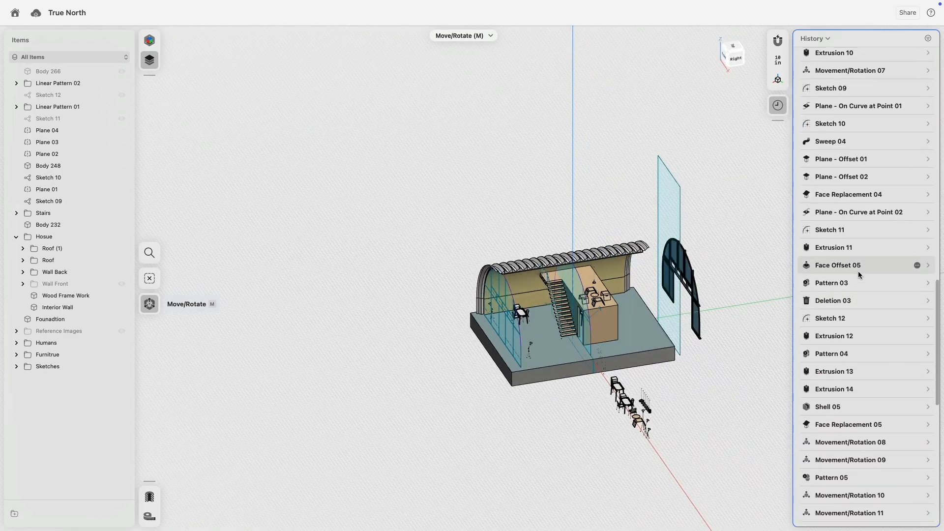
scroll(858, 271, up, 8)
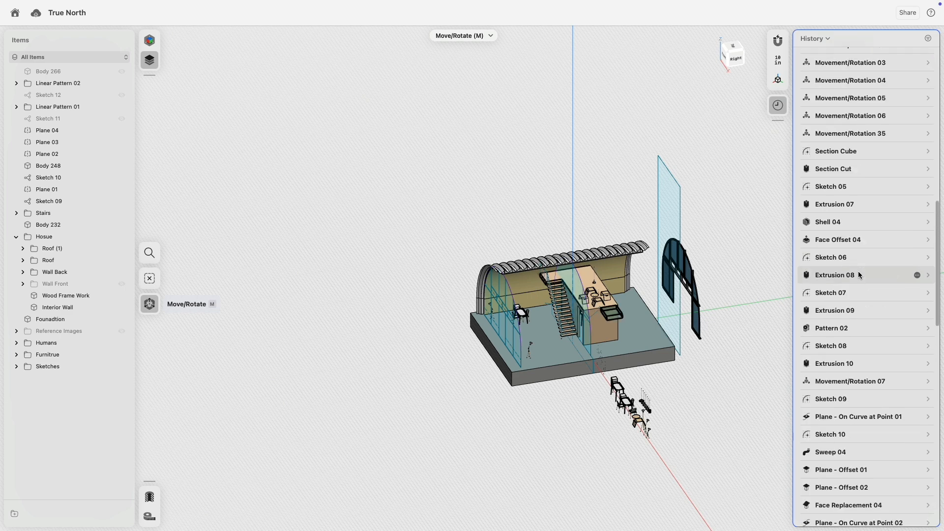
scroll(858, 270, up, 8)
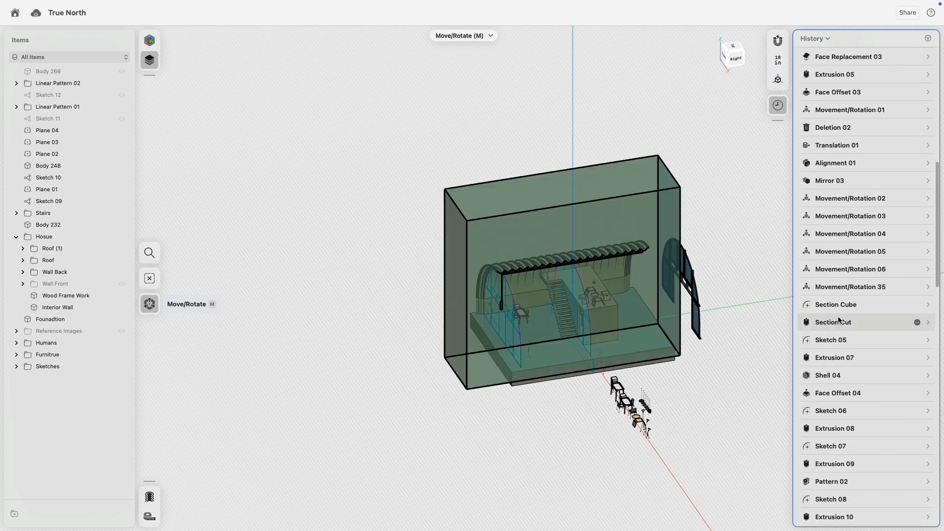
click(835, 287)
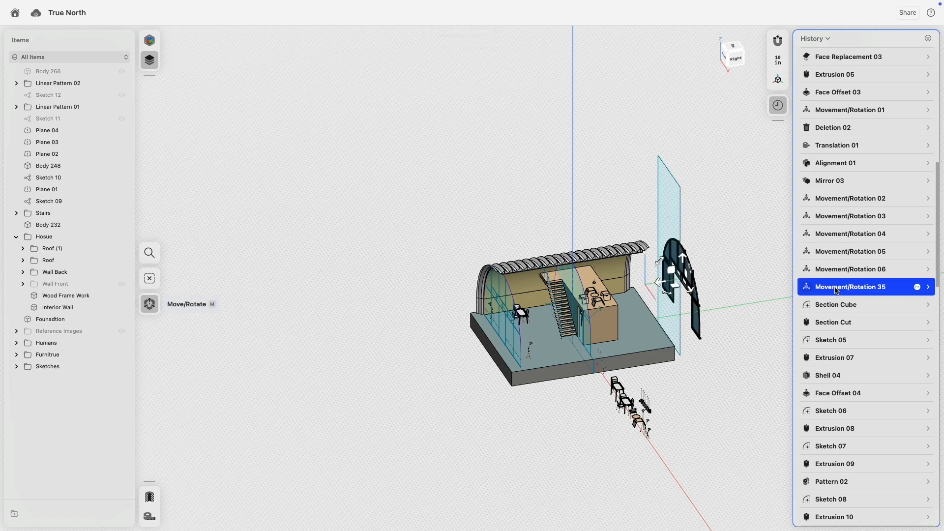
right_click(836, 287)
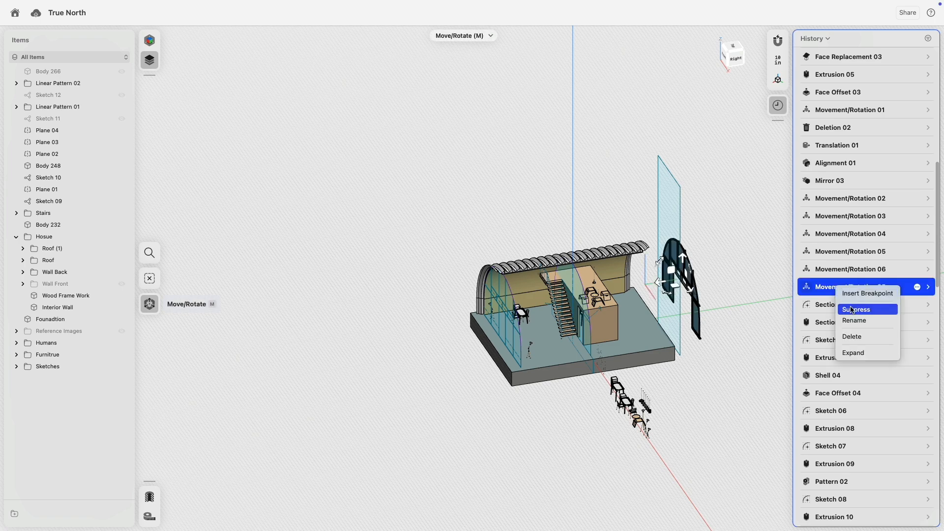
click(856, 310)
- Inspect the back wall against the house shell and unhide the Wall Front folder
scroll(725, 273, up, 5)
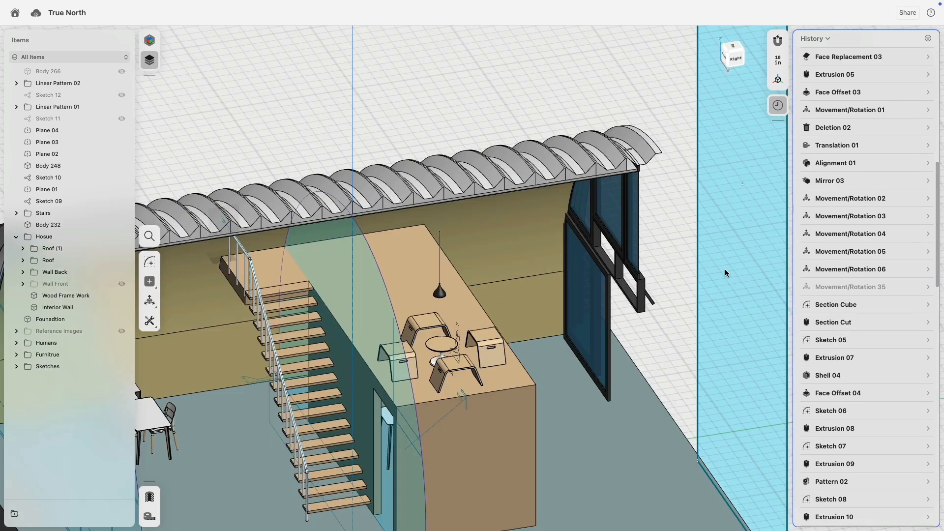
scroll(619, 266, down, 5)
right_drag(407, 200, 326, 187)
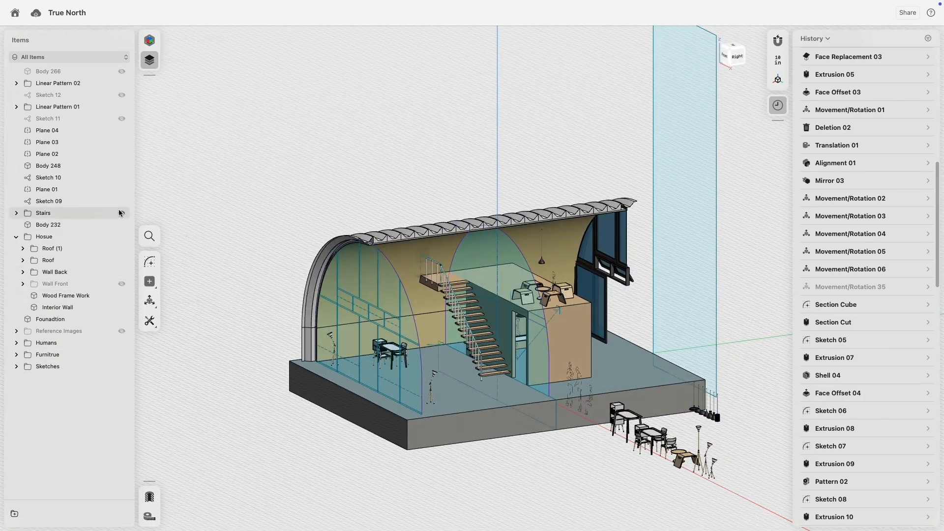
click(122, 286)
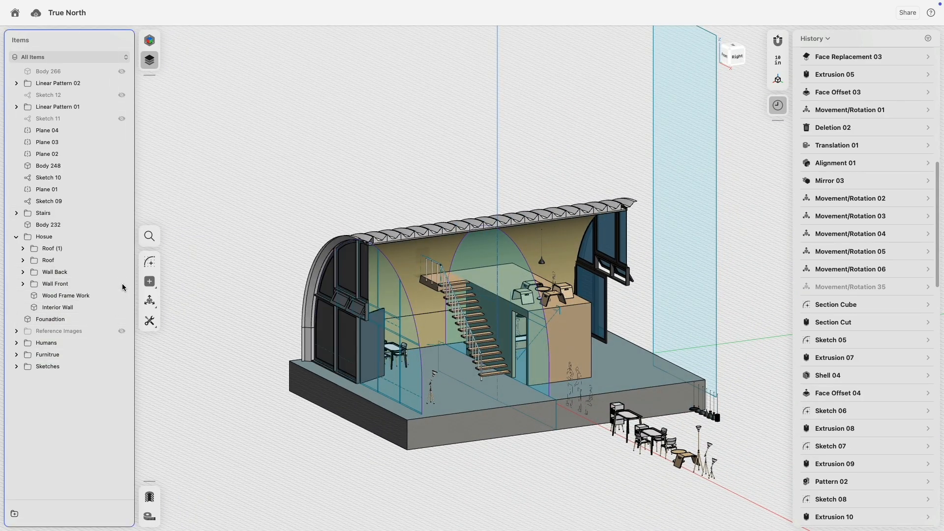
- Switch to the Visualization workspace and frame the whole house with its front wall, stairs and foundation
click(150, 40)
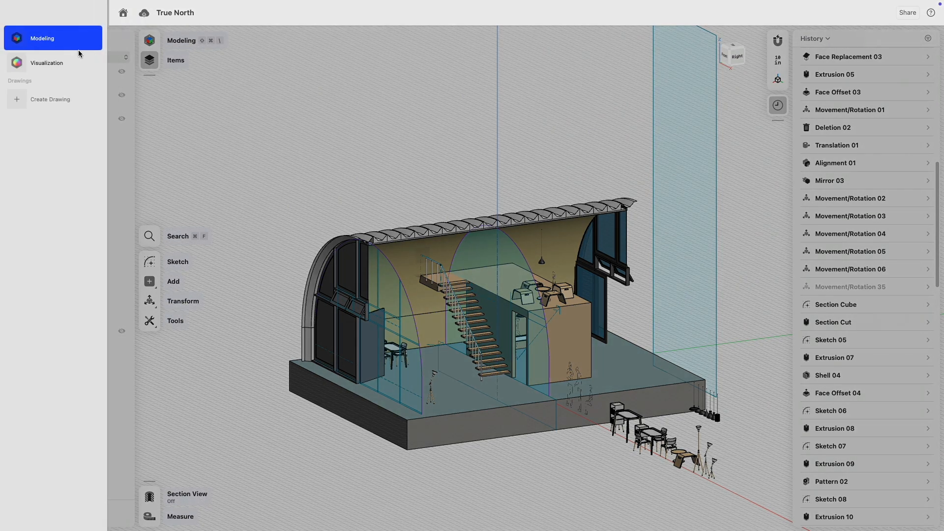
click(74, 61)
right_drag(367, 177, 394, 183)
scroll(395, 187, up, 3)
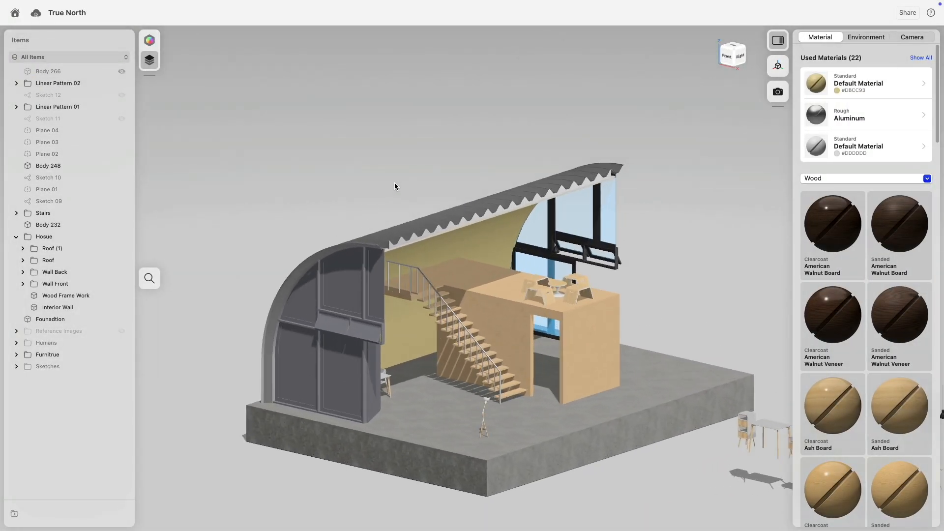
middle_drag(395, 184, 400, 120)
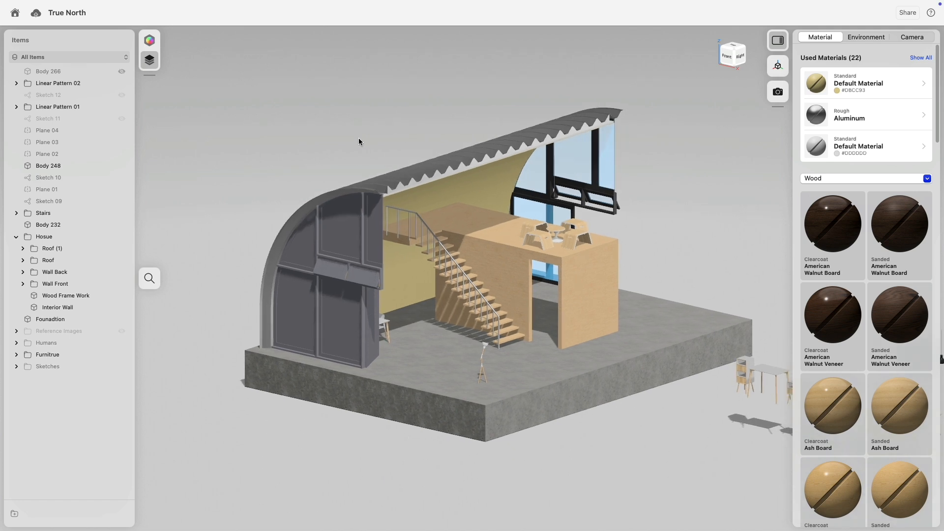
right_drag(359, 138, 506, 151)
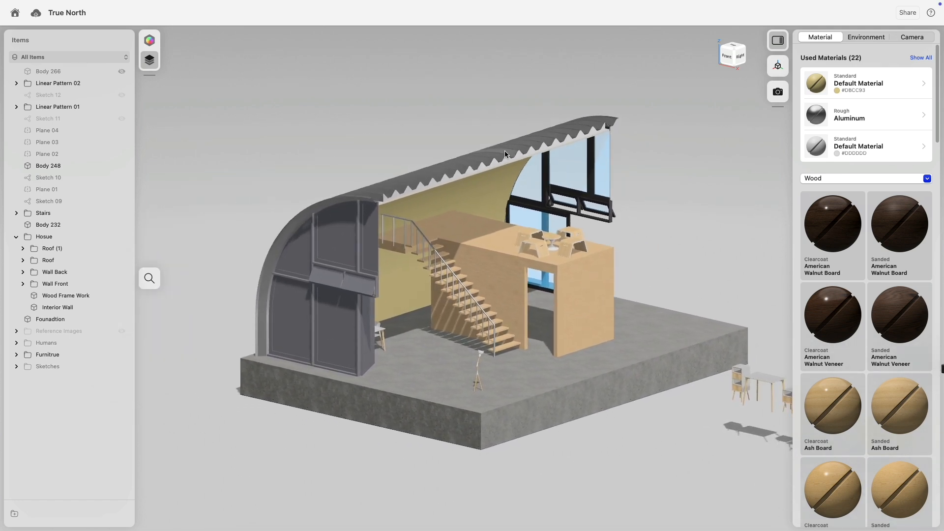